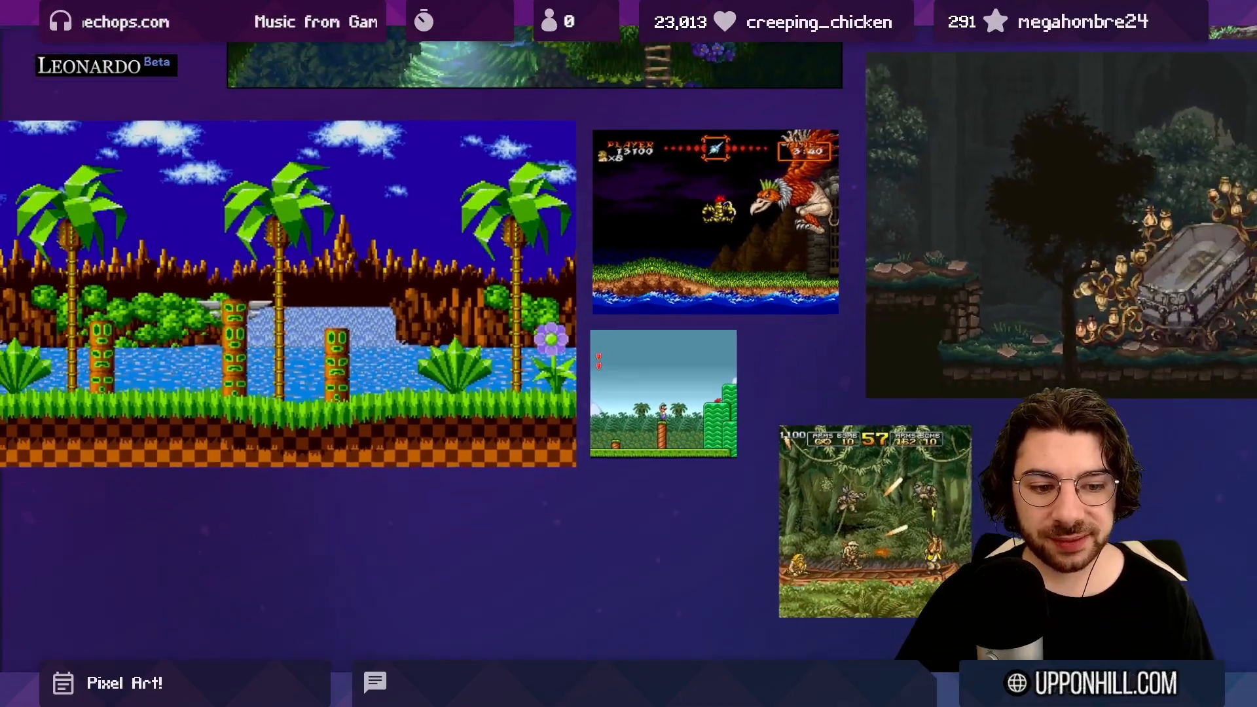
# Step: Examine the Green Hill, Ghouls'n Ghosts, Mario and Metal Slug screenshots on the reference board
pyautogui.moveTo(572, 275); pyautogui.dragTo(625, 288)
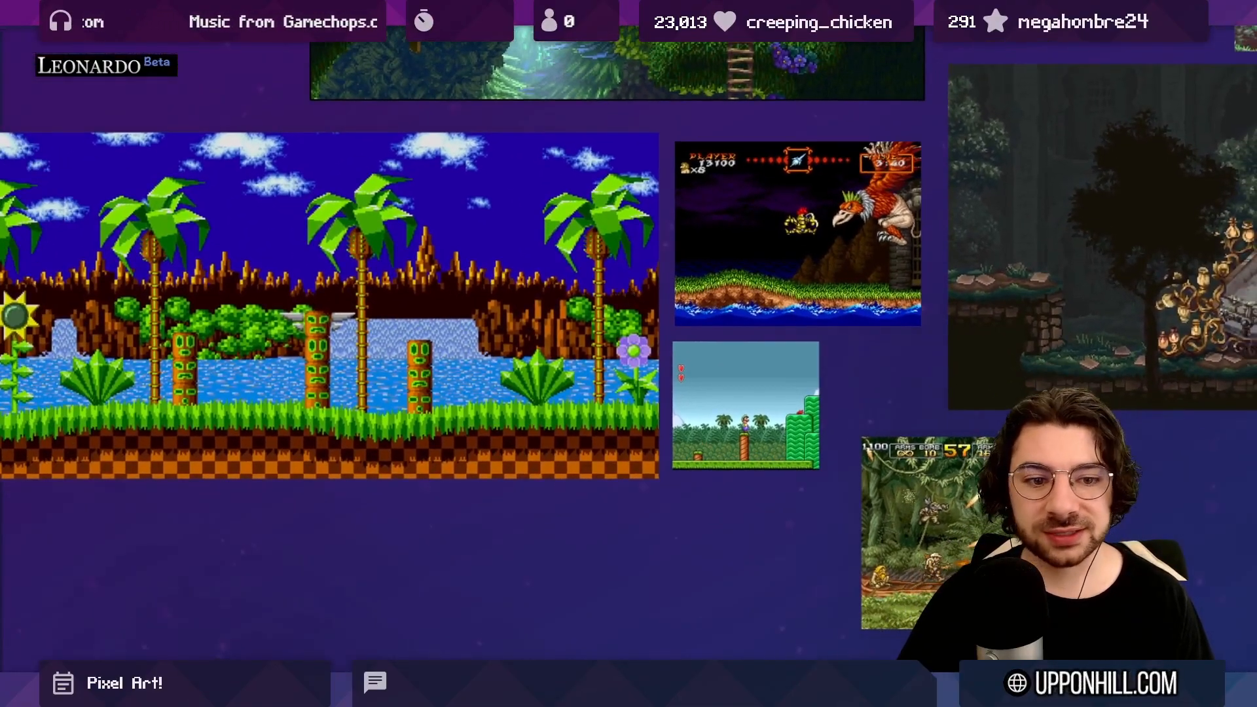
pyautogui.scroll(3, 766, 268)
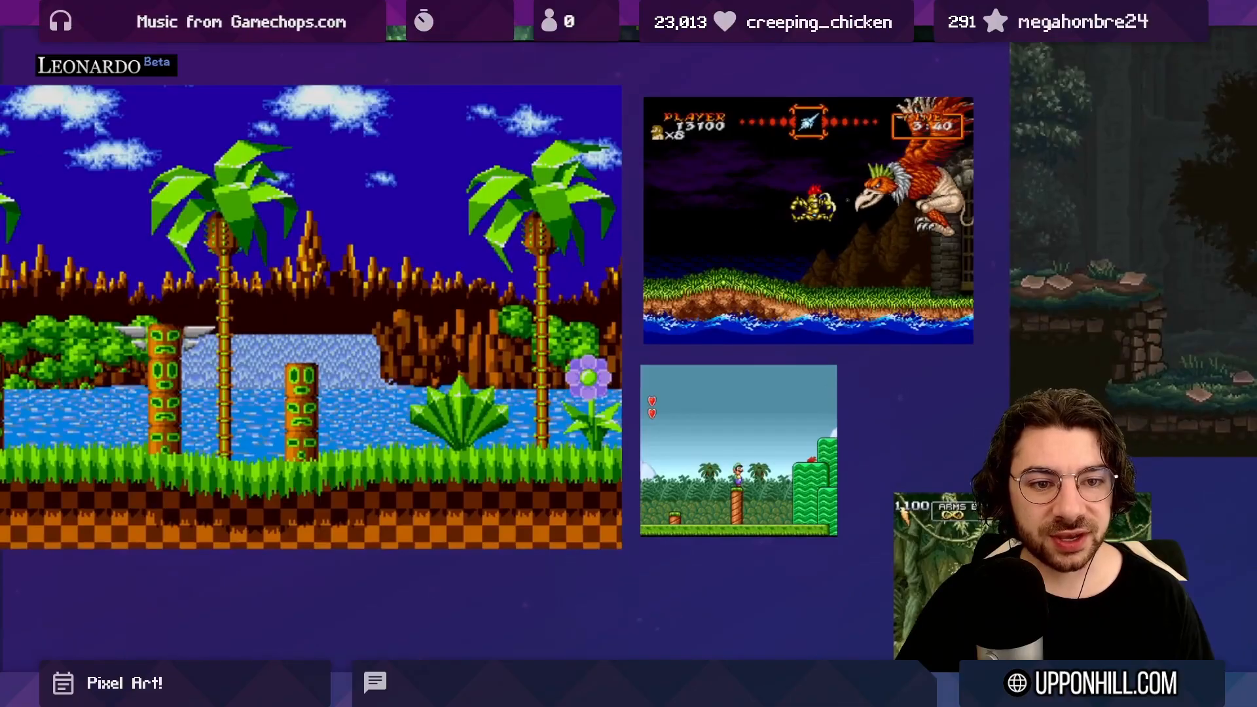
pyautogui.moveTo(760, 175); pyautogui.dragTo(837, 143)
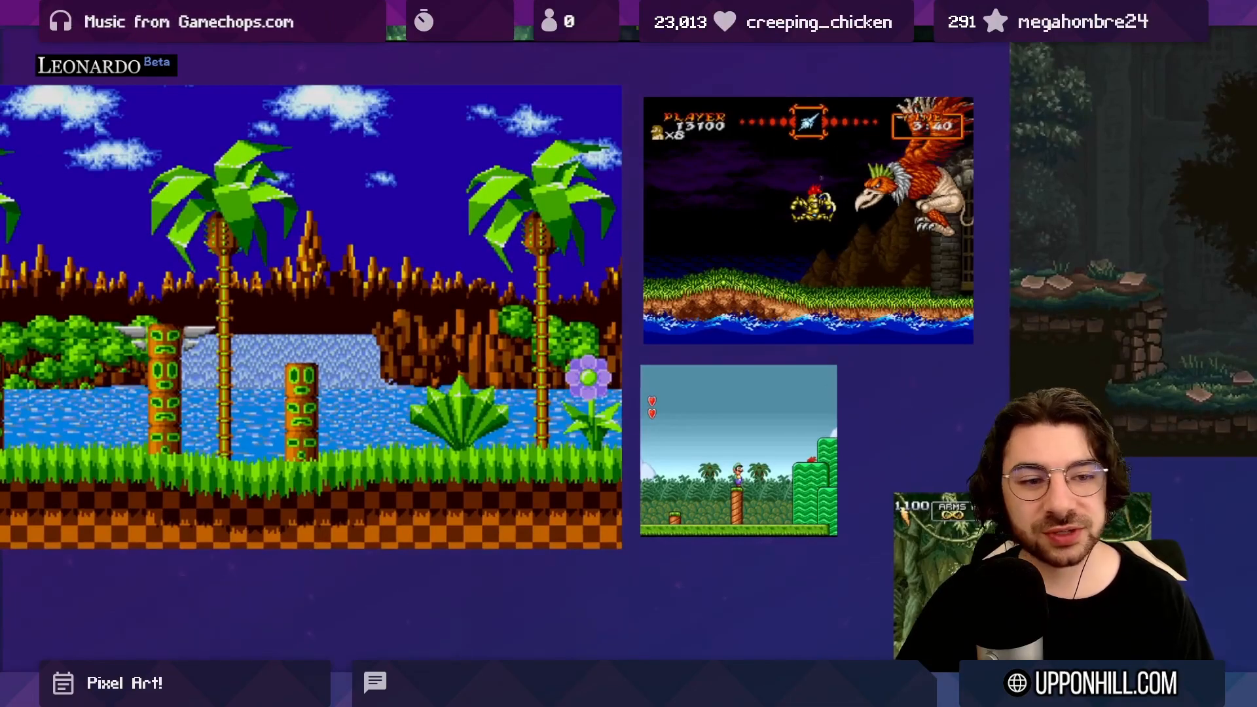
pyautogui.moveTo(800, 252); pyautogui.dragTo(773, 220)
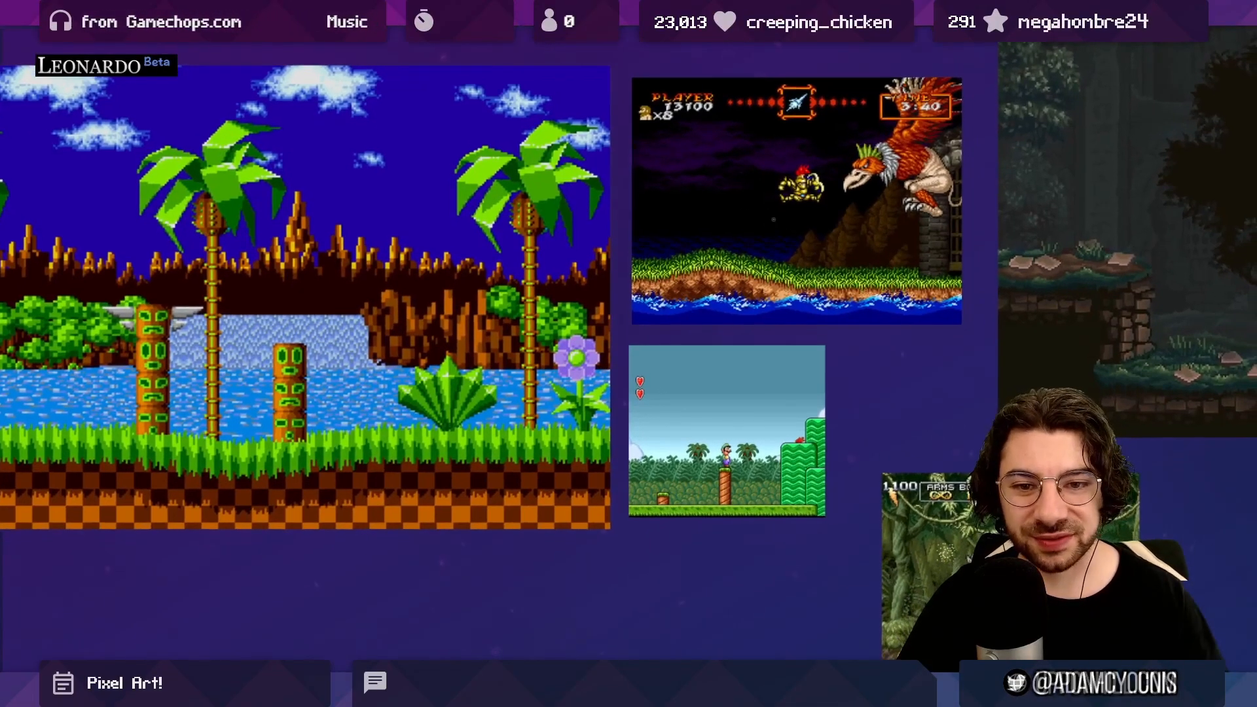
pyautogui.moveTo(696, 414); pyautogui.dragTo(681, 342)
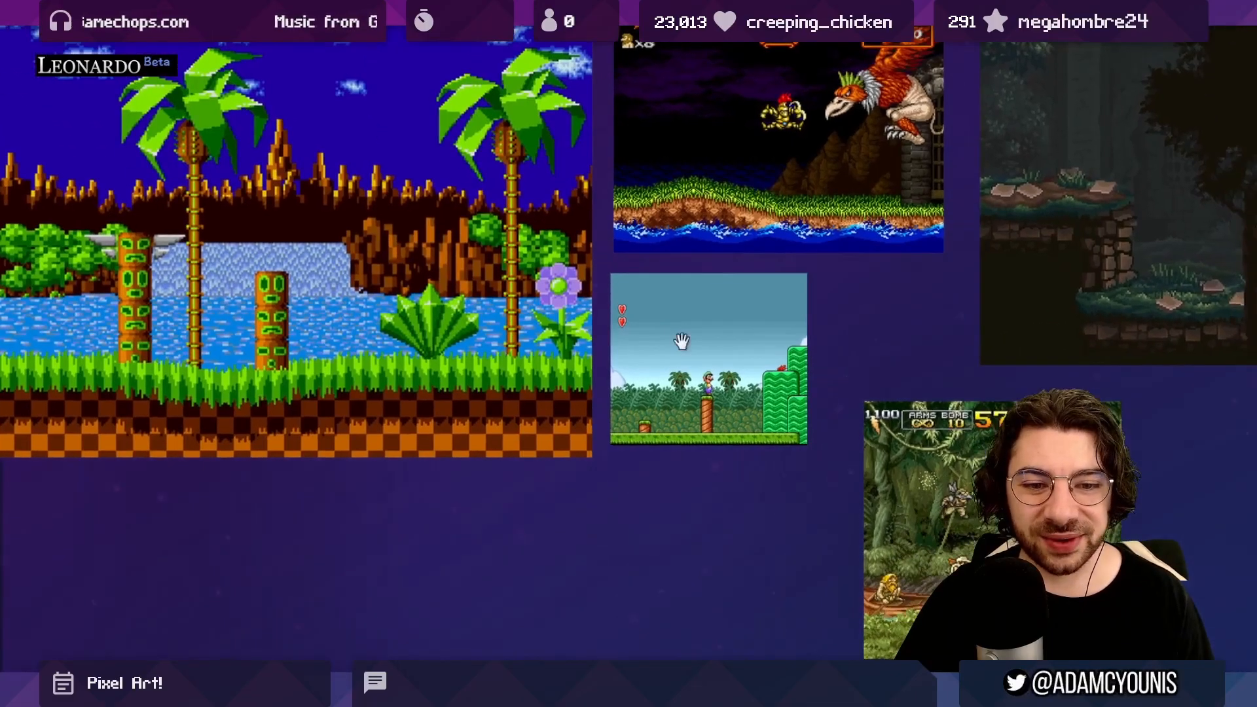
pyautogui.scroll(1, 688, 424)
pyautogui.moveTo(424, 326); pyautogui.dragTo(675, 415)
pyautogui.moveTo(625, 285)
pyautogui.mouseDown()
pyautogui.moveTo(641, 392)
pyautogui.moveTo(609, 248)
pyautogui.mouseUp()
pyautogui.moveTo(756, 355)
pyautogui.mouseDown()
pyautogui.moveTo(481, 244)
pyautogui.moveTo(185, 155)
pyautogui.mouseUp()
pyautogui.moveTo(649, 385); pyautogui.dragTo(469, 323)
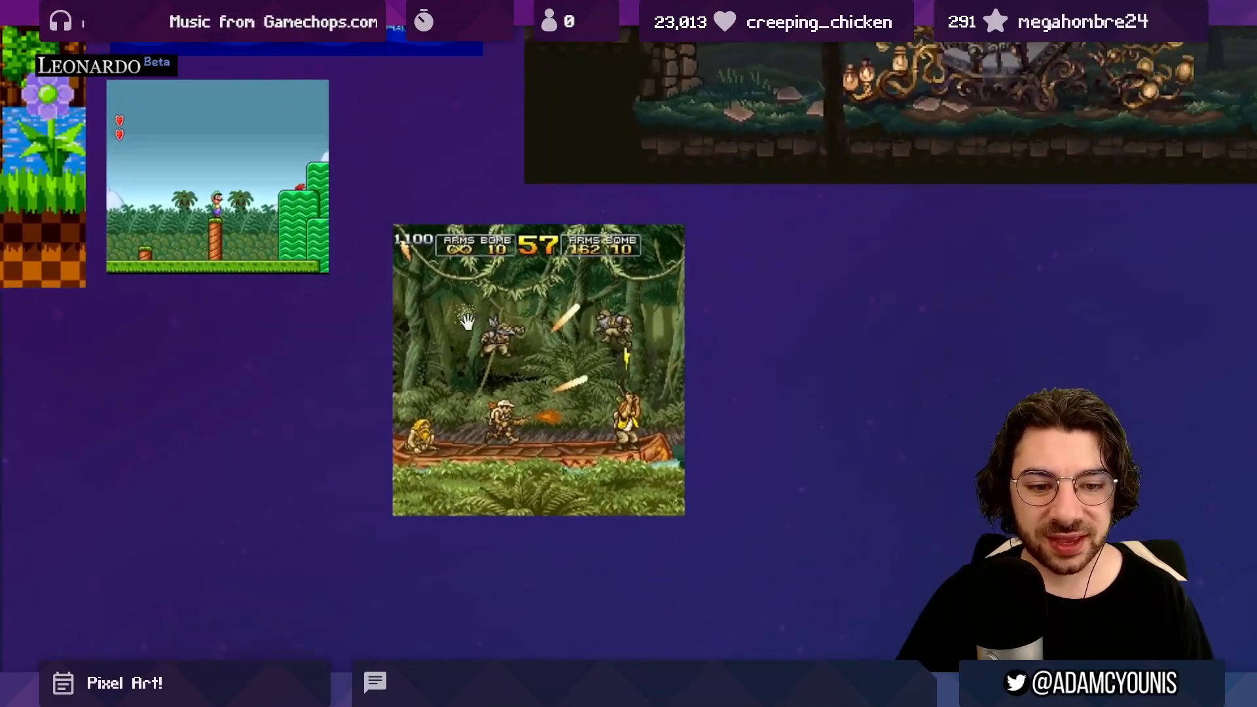
pyautogui.moveTo(555, 420); pyautogui.dragTo(549, 344)
pyautogui.moveTo(536, 297)
pyautogui.mouseDown()
pyautogui.moveTo(536, 283)
pyautogui.moveTo(535, 305)
pyautogui.mouseUp()
pyautogui.moveTo(535, 406); pyautogui.dragTo(530, 367)
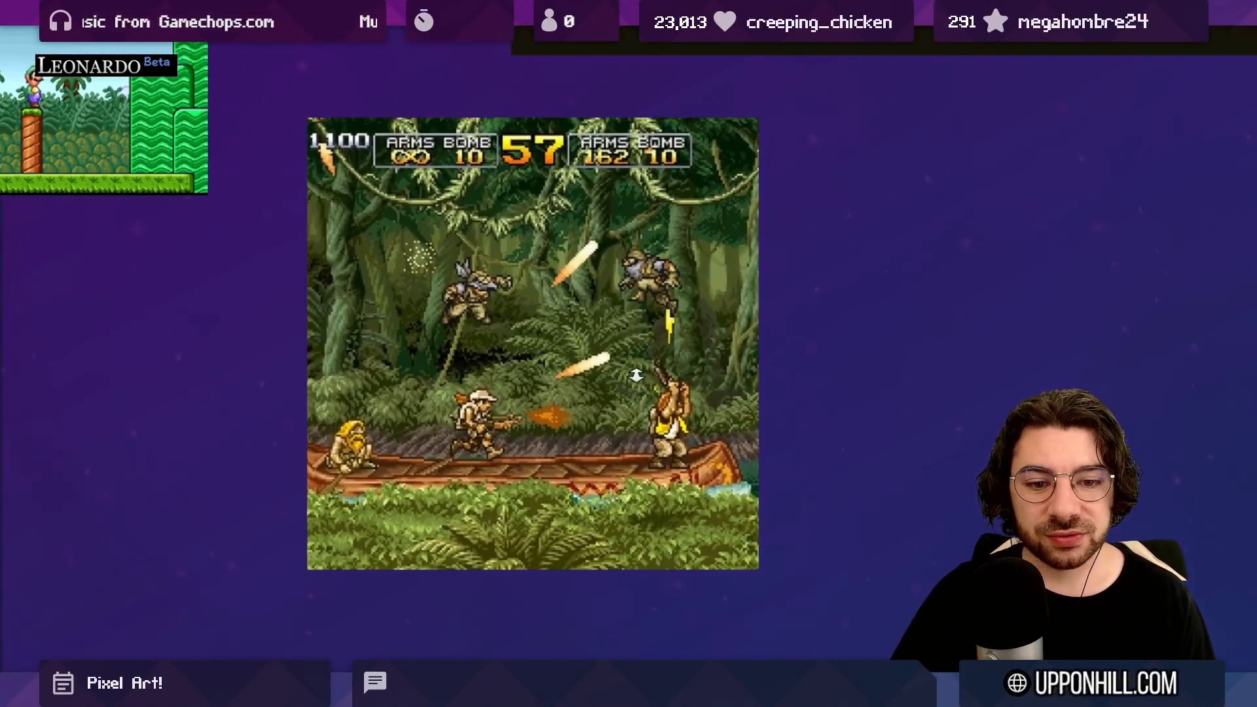
# Step: Bring up the mossy rock tileset with grassy tops on the reference board
pyautogui.scroll(-6, 629, 373)
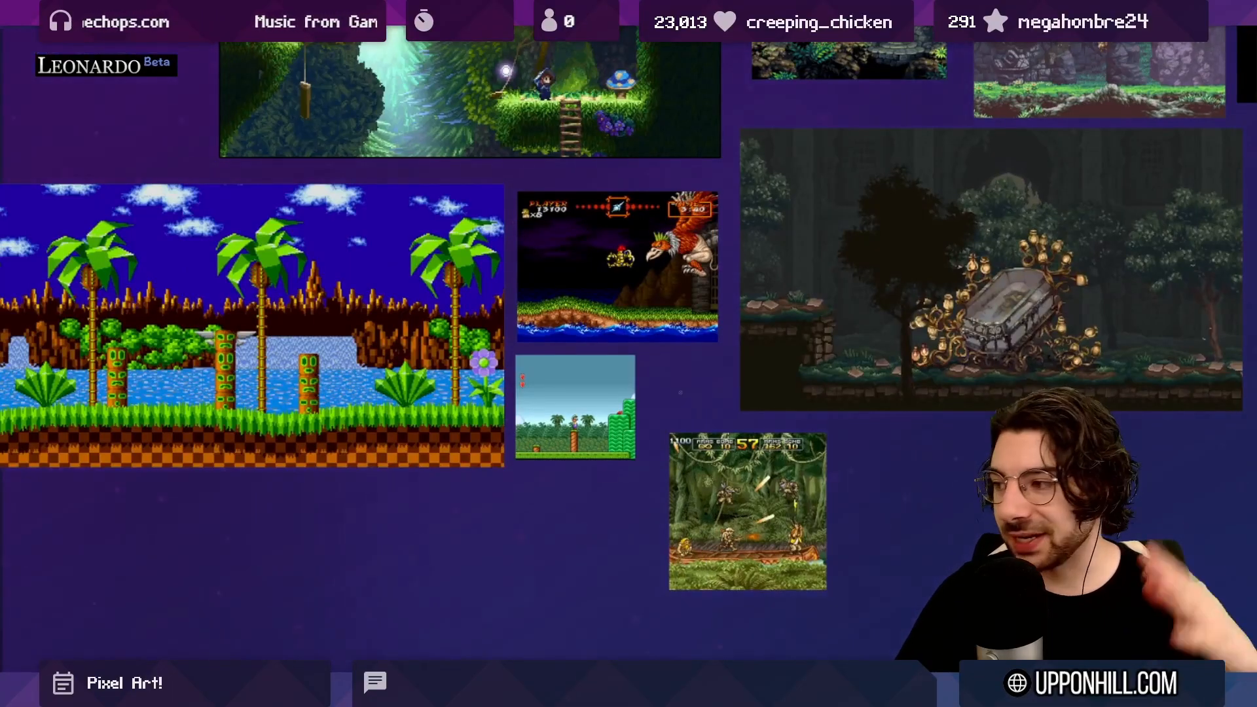
pyautogui.moveTo(449, 37); pyautogui.dragTo(545, 400)
pyautogui.moveTo(969, 125); pyautogui.dragTo(753, 76)
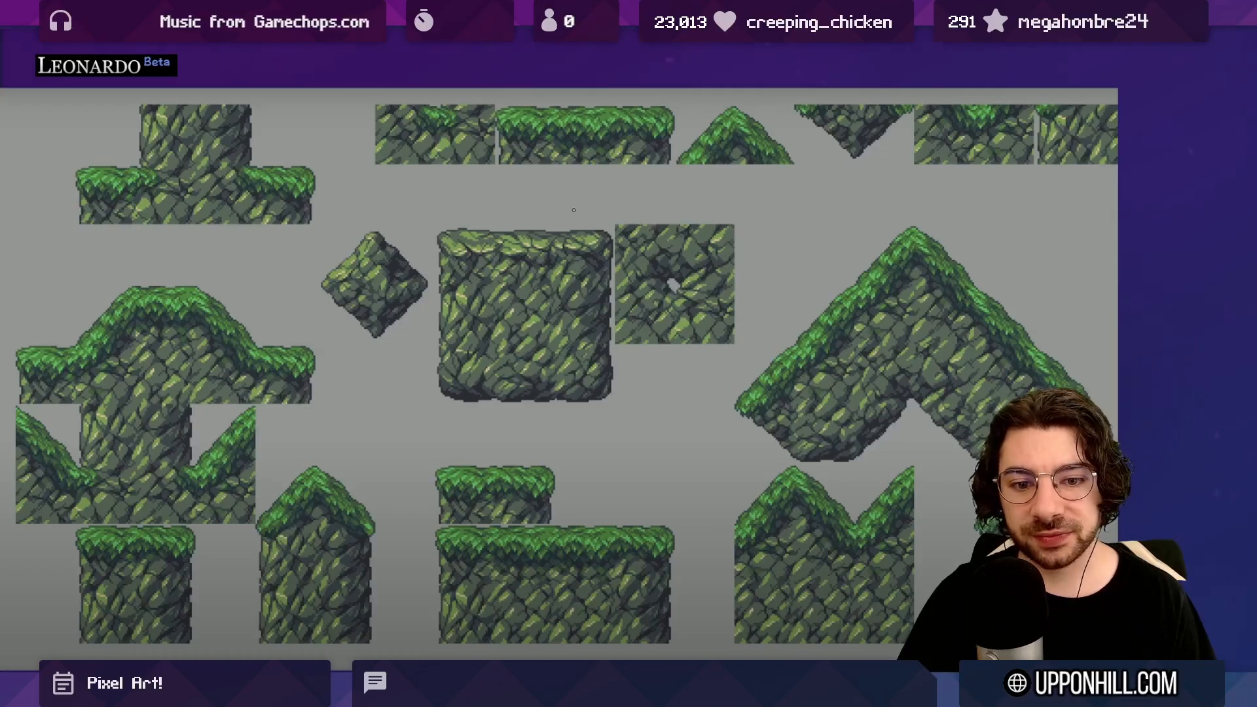
pyautogui.scroll(-2, 573, 198)
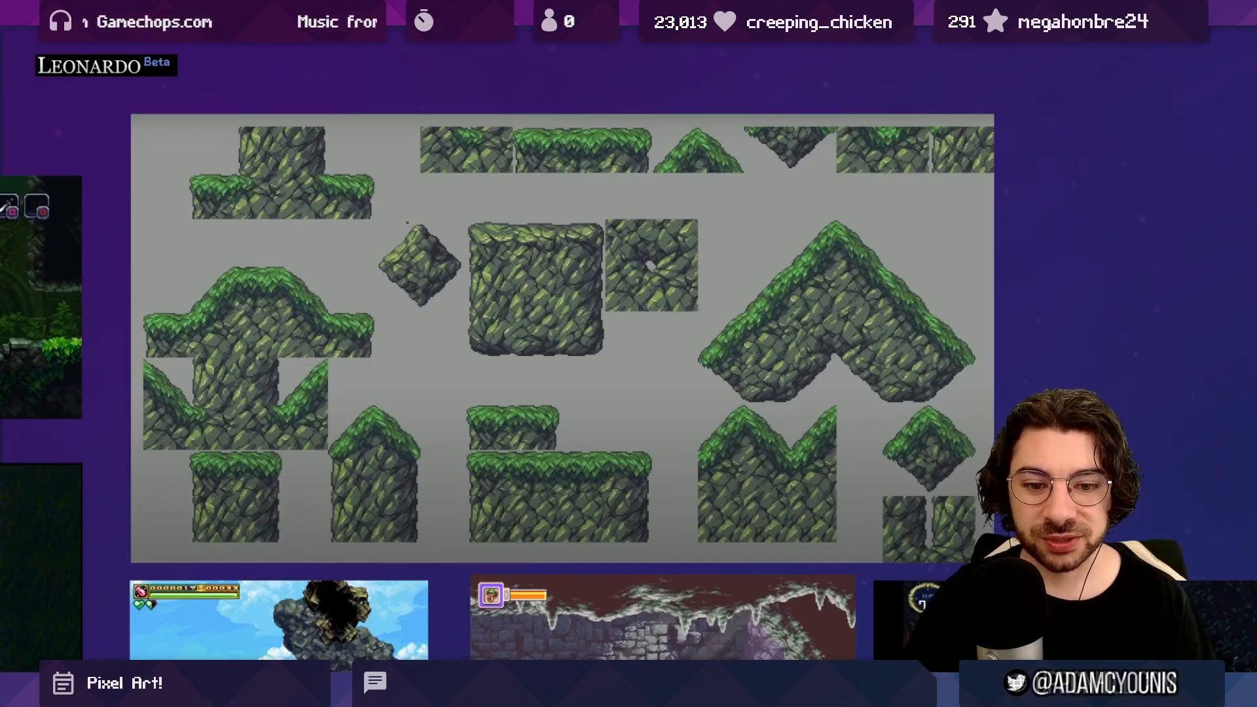
pyautogui.moveTo(446, 321); pyautogui.dragTo(466, 291)
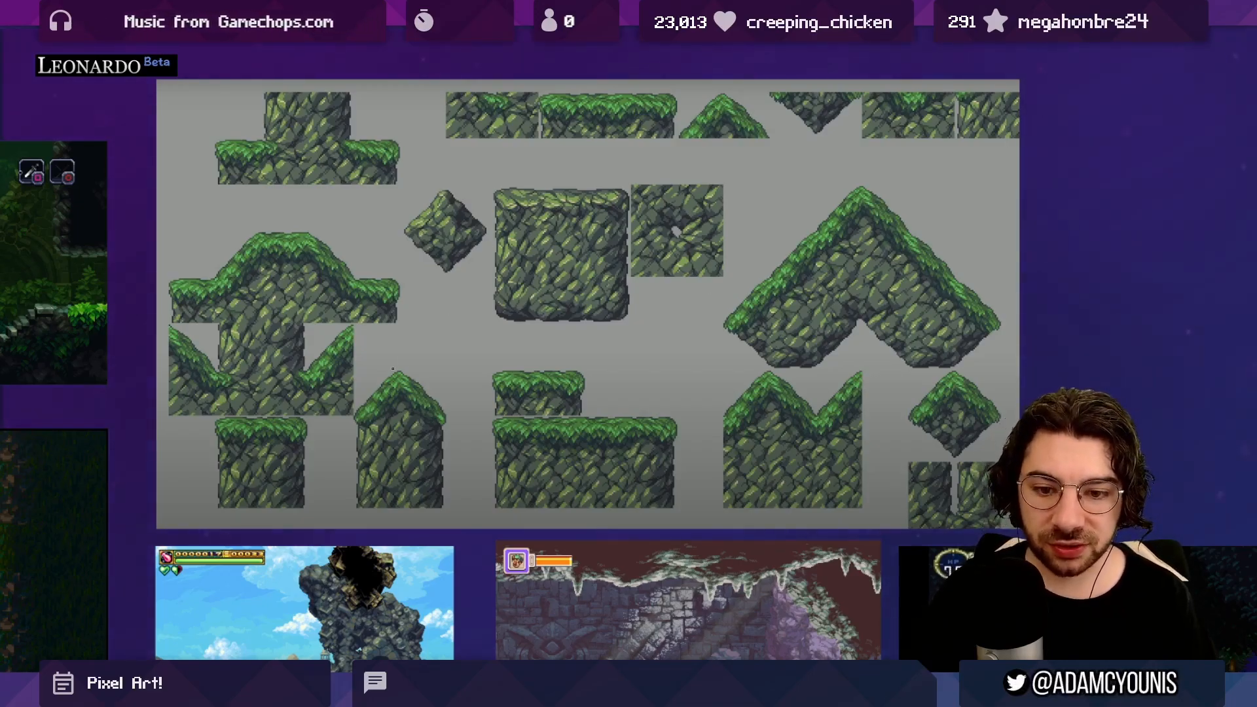
# Step: Circle the grassy peak pieces throughout the mossy rock tileset as temporary annotations, including the large peak and the small diamond
pyautogui.moveTo(414, 354); pyautogui.dragTo(402, 351)
pyautogui.moveTo(817, 379)
pyautogui.mouseDown()
pyautogui.moveTo(730, 419)
pyautogui.moveTo(773, 357)
pyautogui.mouseUp()
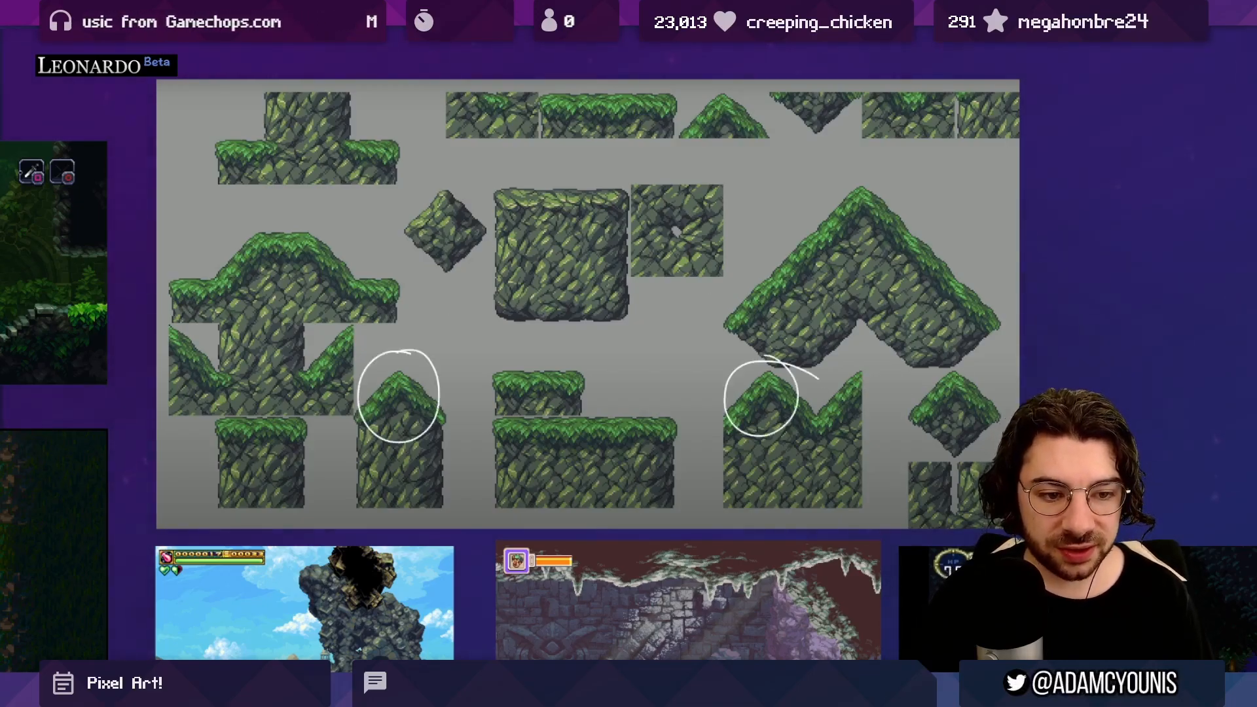
pyautogui.moveTo(950, 357); pyautogui.dragTo(965, 351)
pyautogui.moveTo(860, 166)
pyautogui.mouseDown()
pyautogui.moveTo(831, 244)
pyautogui.moveTo(851, 156)
pyautogui.mouseUp()
pyautogui.moveTo(730, 68); pyautogui.dragTo(755, 85)
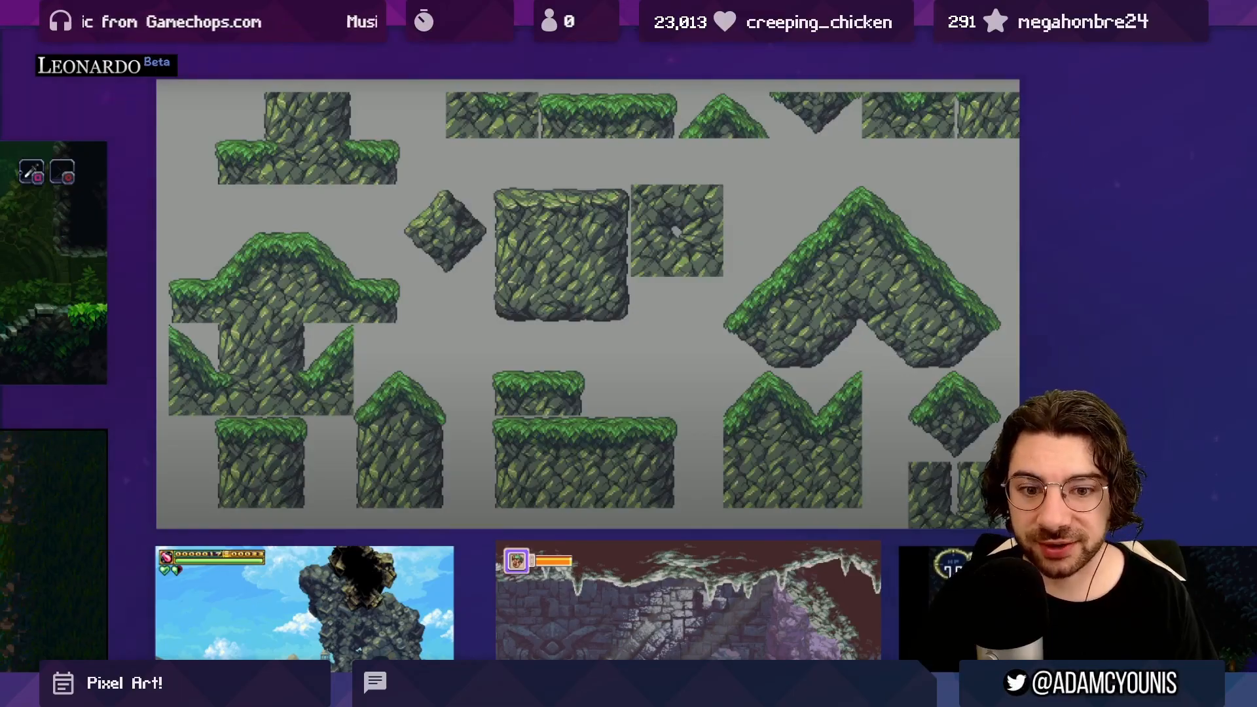
# Step: Switch to Aseprite, show the jungle tileset and examine its square grass-topped block up close
pyautogui.hotkey('alt', 'Tab')
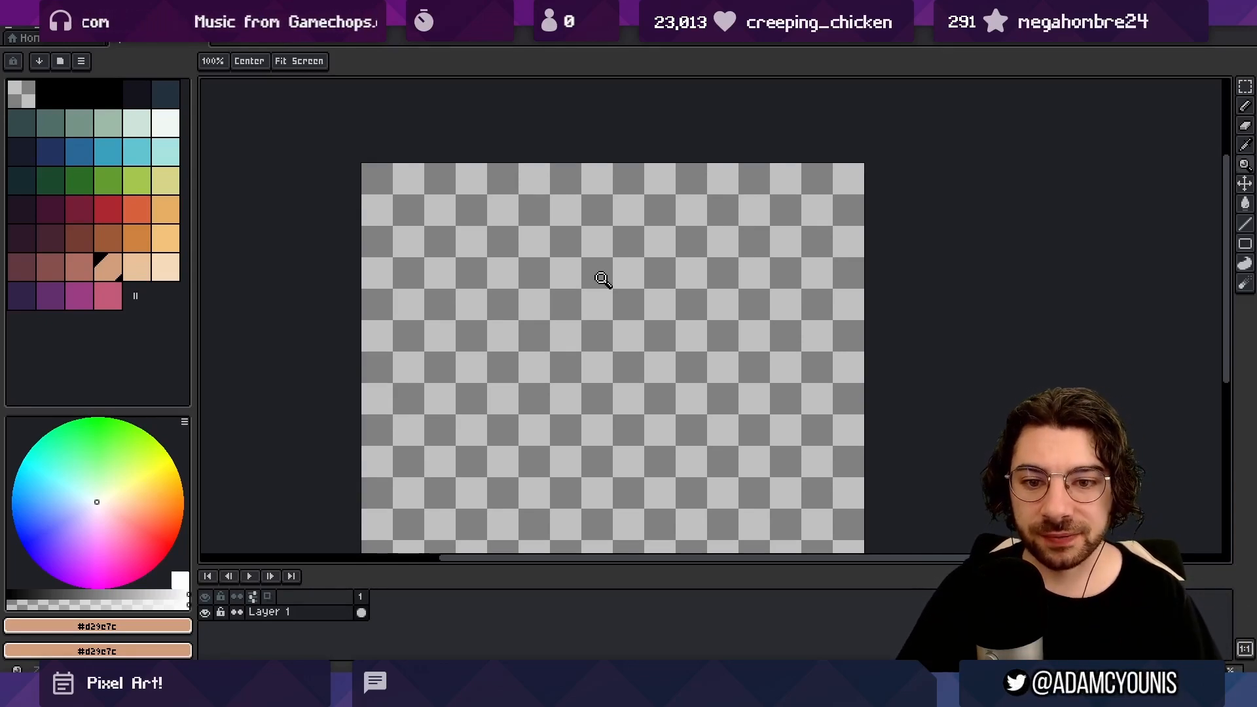
pyautogui.click(472, 217)
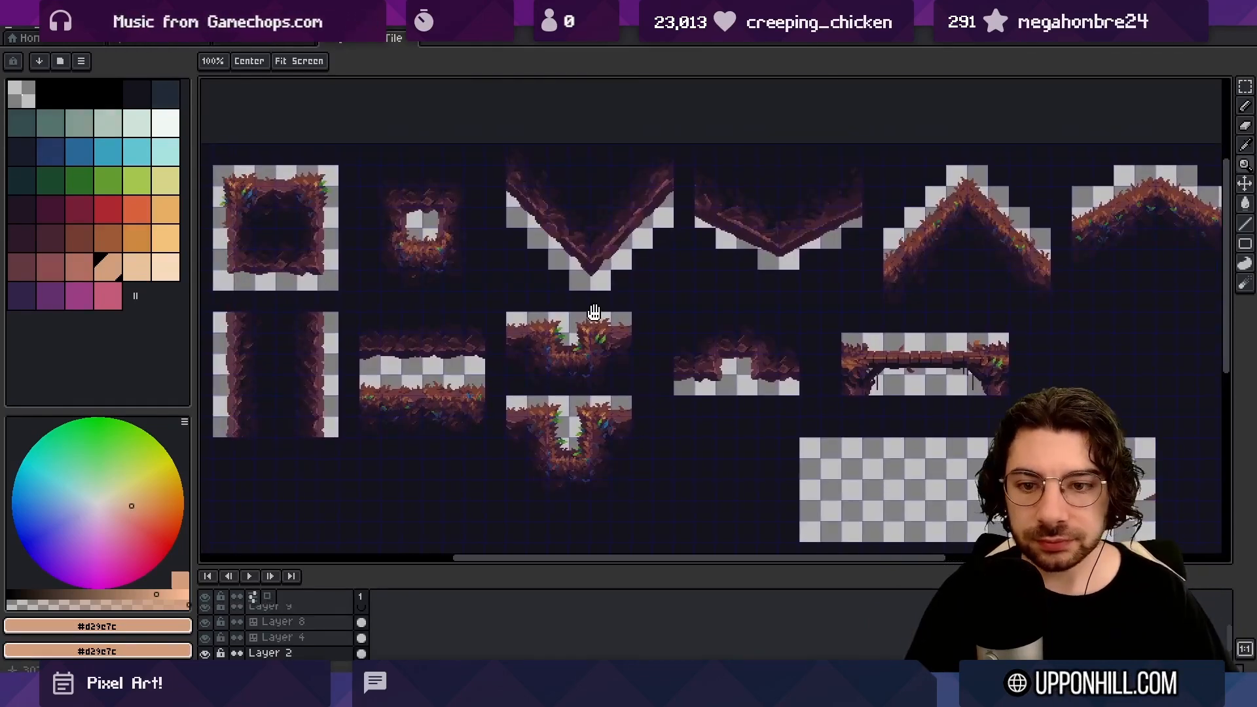
pyautogui.scroll(-2, 609, 265)
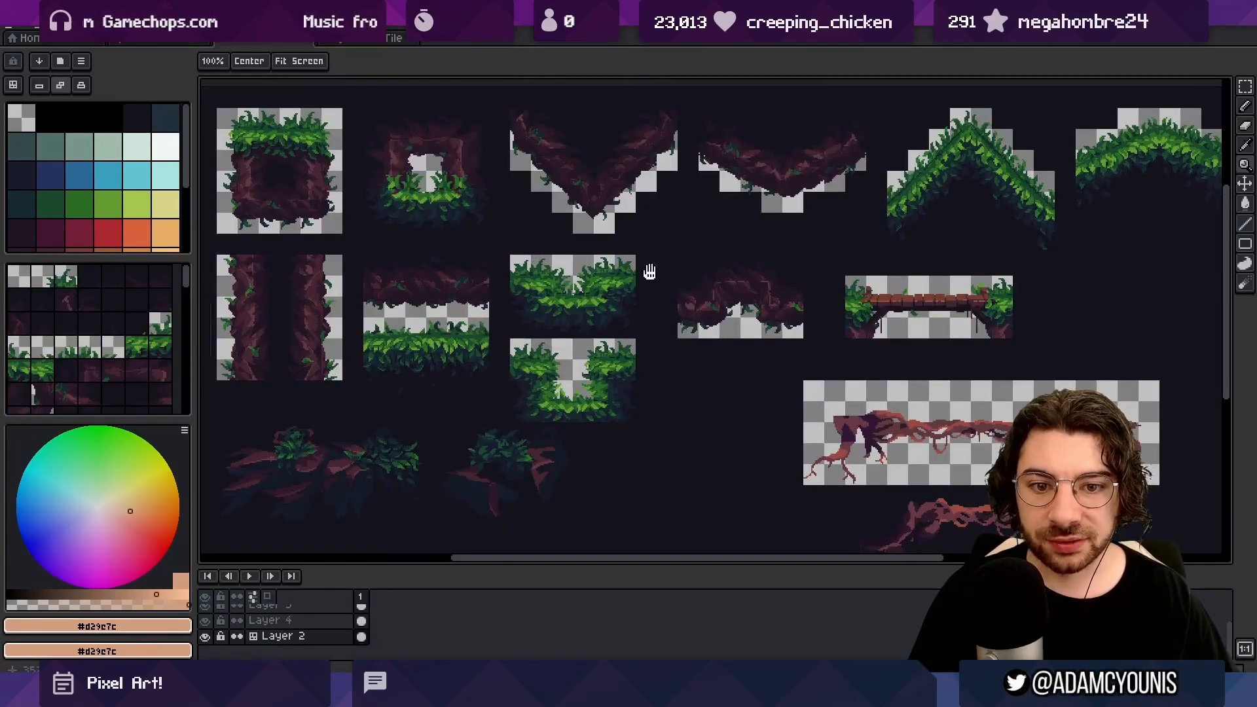
pyautogui.scroll(-2, 648, 271)
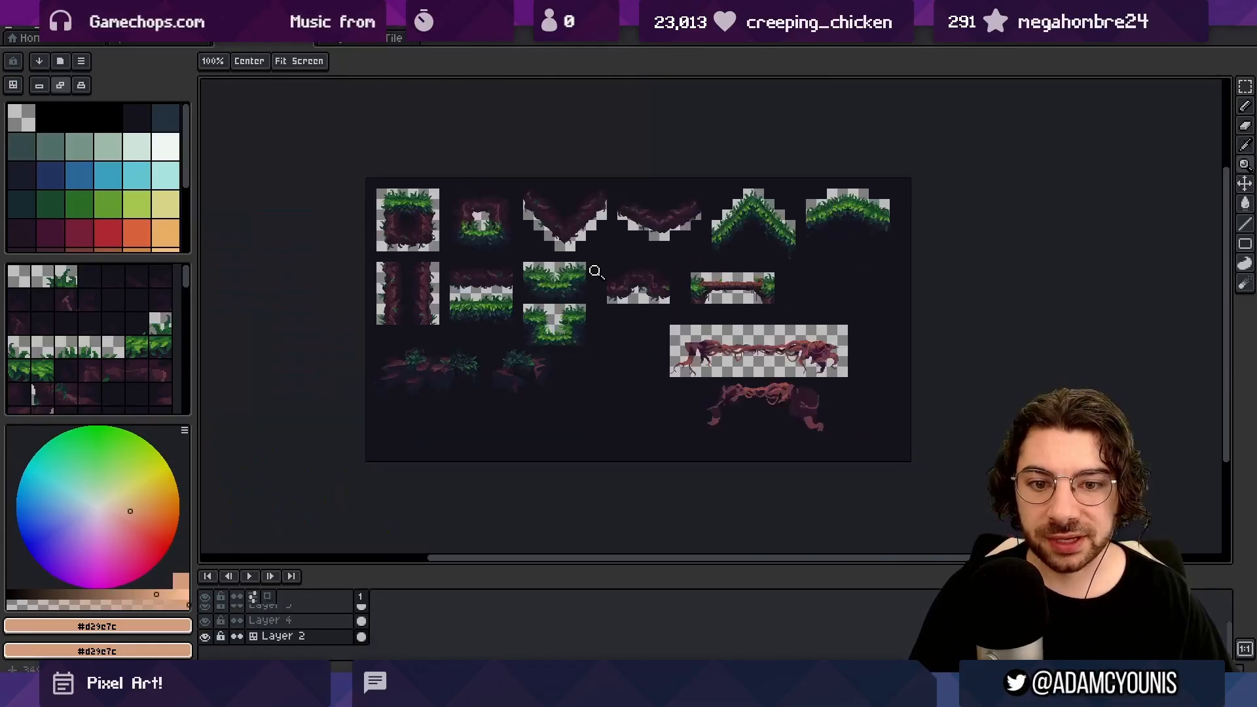
pyautogui.click(489, 198)
pyautogui.moveTo(489, 199); pyautogui.dragTo(526, 211)
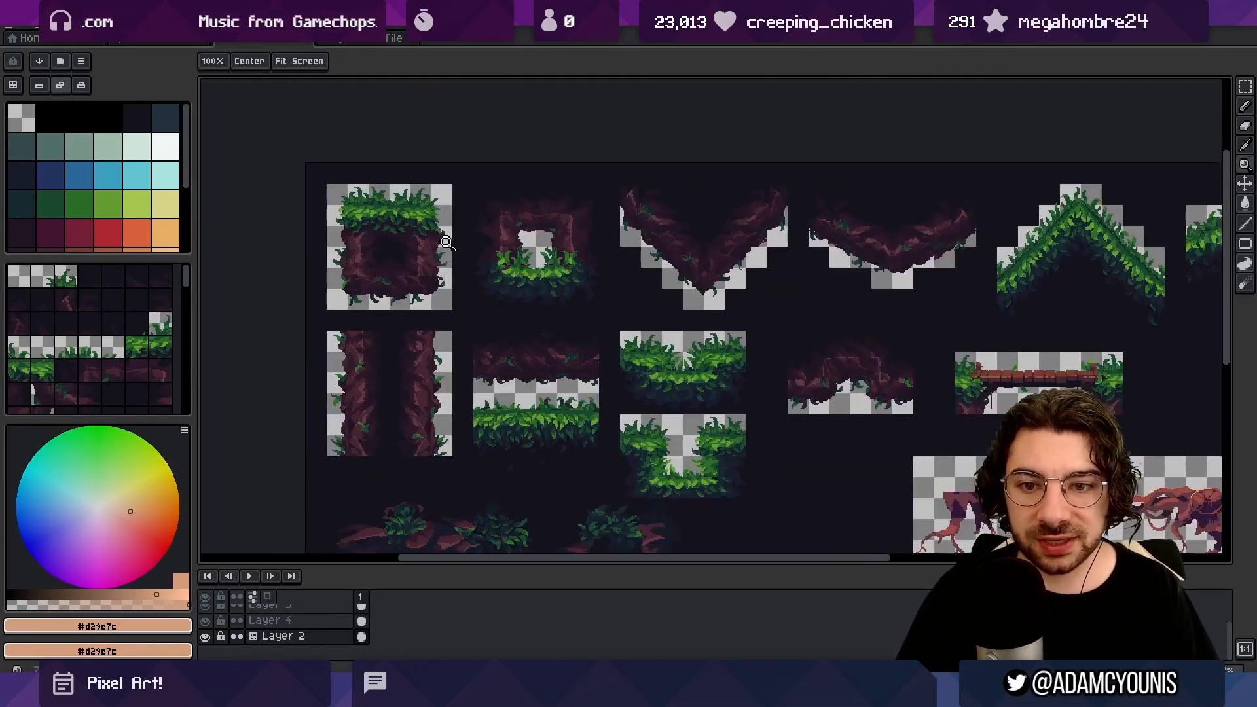
pyautogui.click(399, 229)
pyautogui.moveTo(395, 226); pyautogui.dragTo(426, 253)
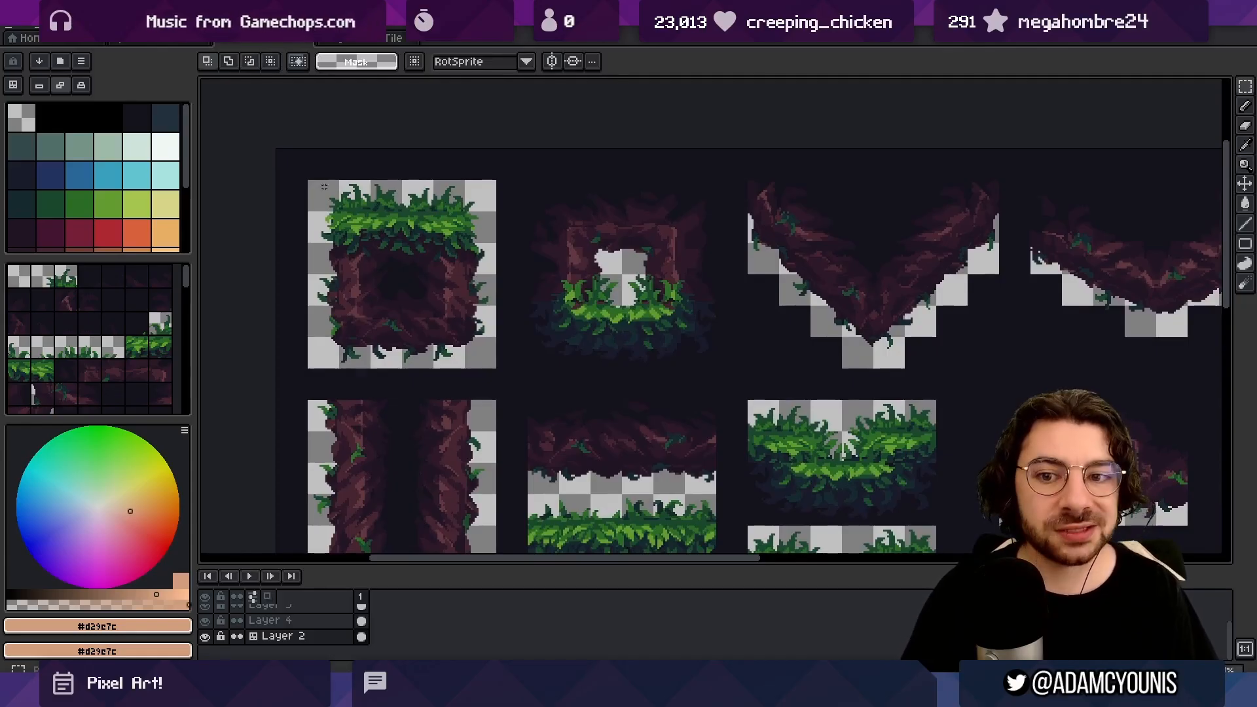
# Step: Select the whole grass-topped block, then only its upper-left tiles, clearing each selection
pyautogui.moveTo(324, 186); pyautogui.dragTo(484, 351)
pyautogui.hotkey('ctrl', 'd')
pyautogui.scroll(1, 315, 258)
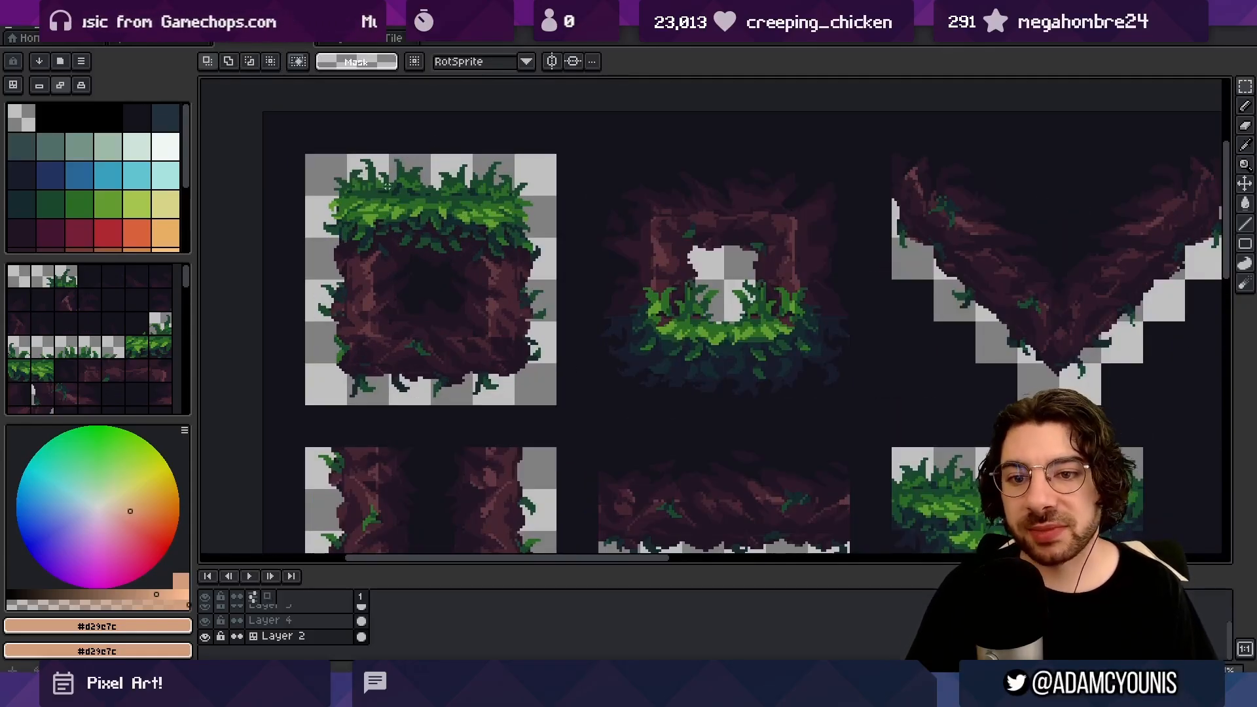
pyautogui.moveTo(329, 175); pyautogui.dragTo(461, 312)
pyautogui.hotkey('ctrl', 'd')
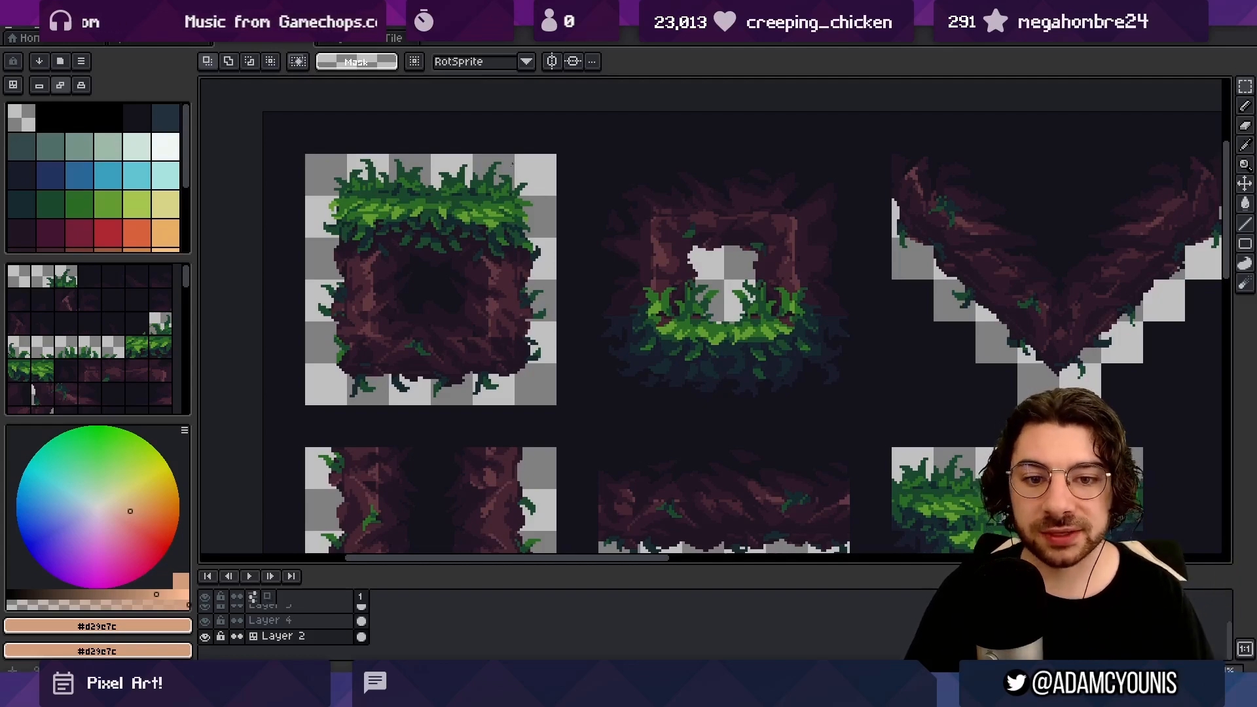
# Step: Select the upper tiles in the grass-topped block's fourth column one by one, then its lower three together, and deselect
pyautogui.scroll(1, 450, 205)
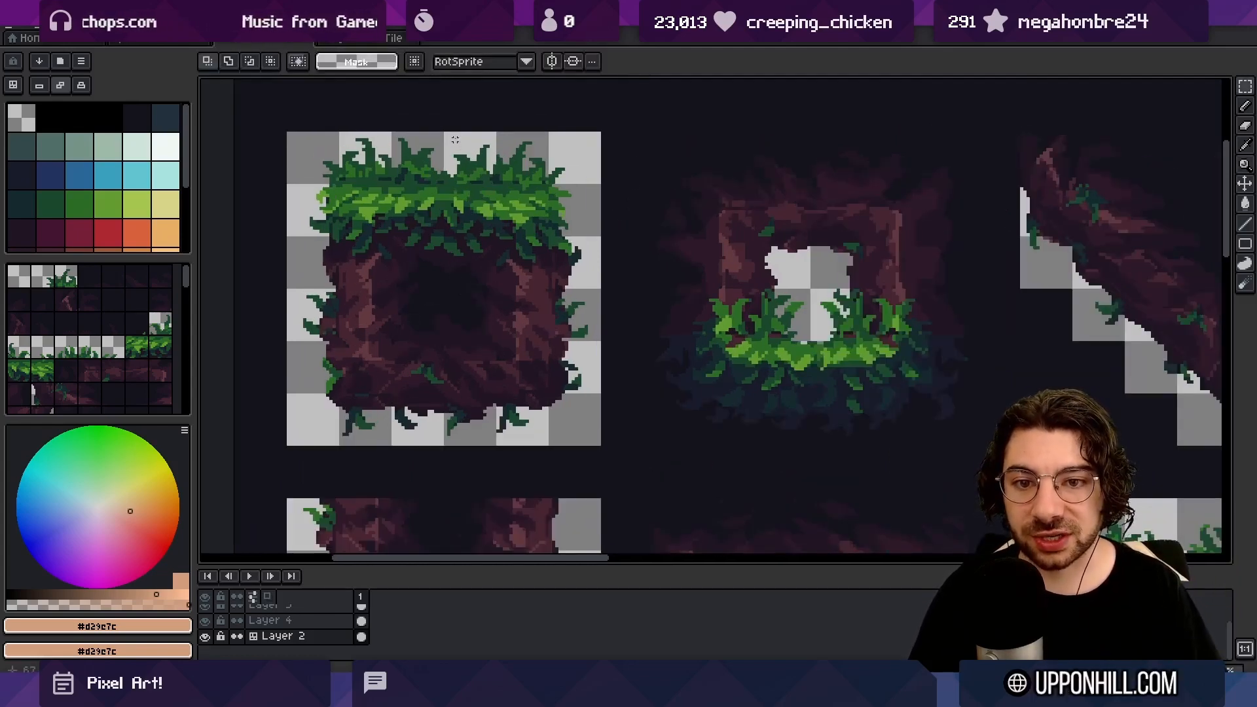
pyautogui.click(471, 153)
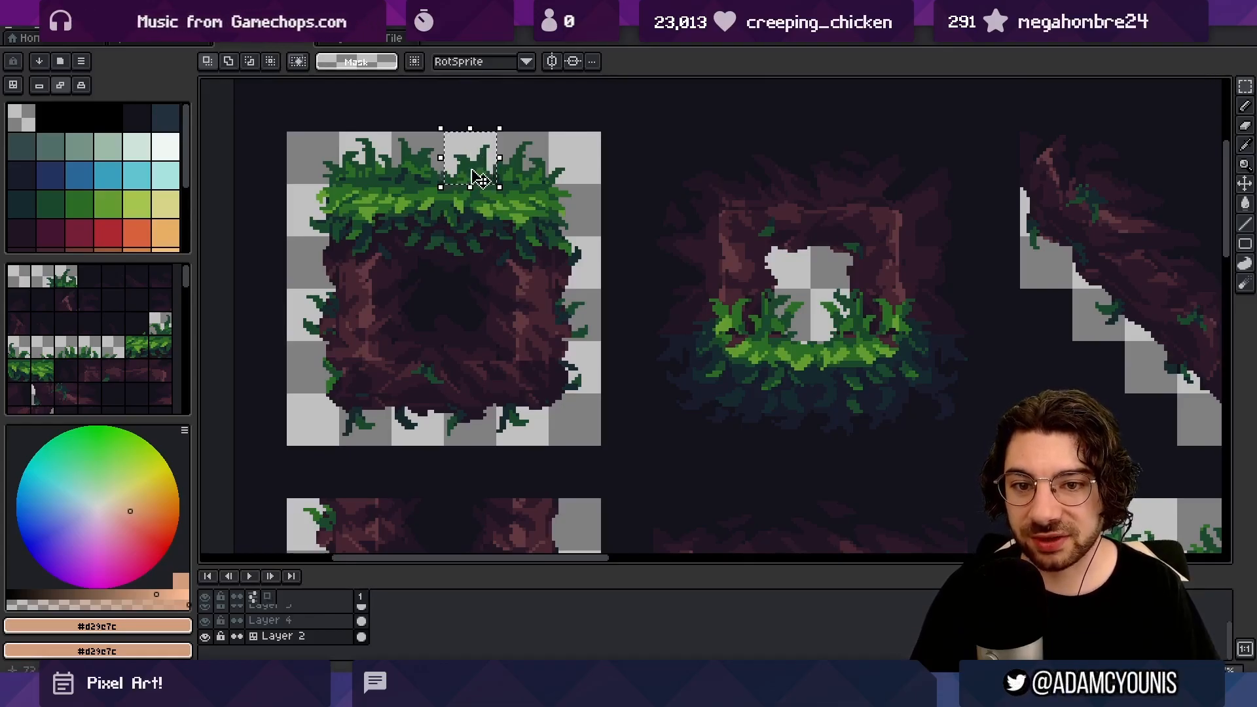
pyautogui.click(464, 202)
pyautogui.click(478, 210)
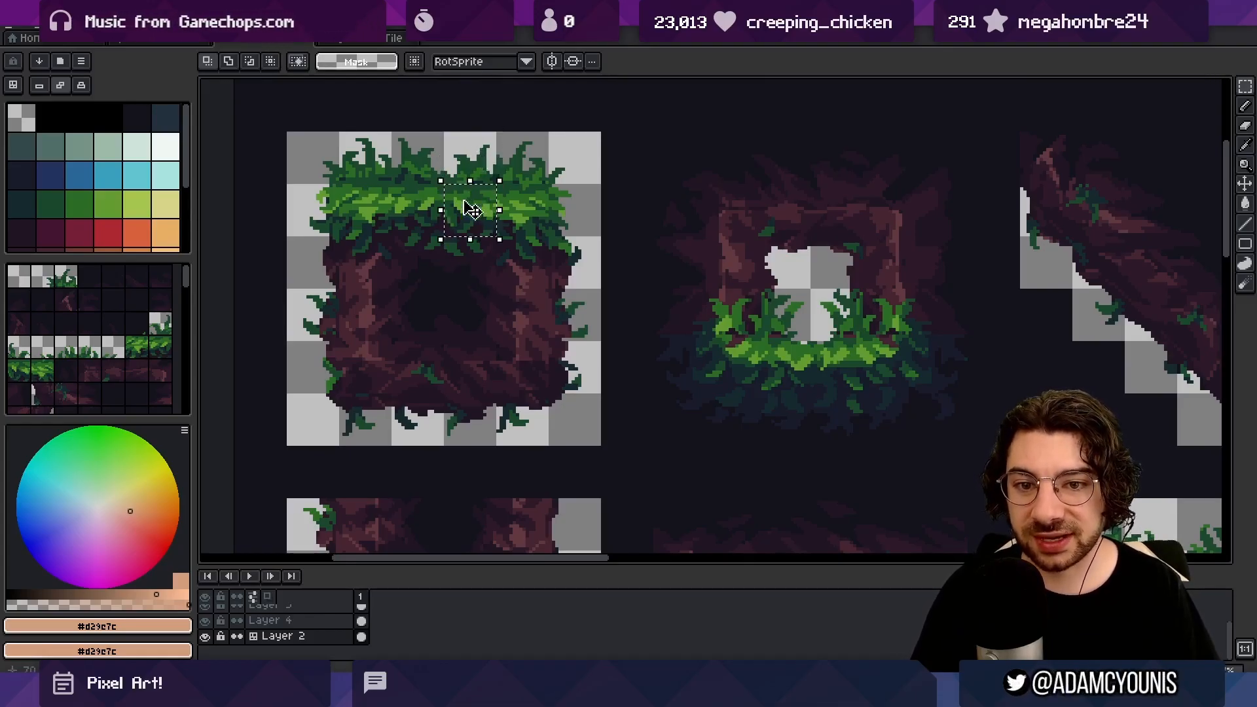
pyautogui.click(469, 252)
pyautogui.click(468, 251)
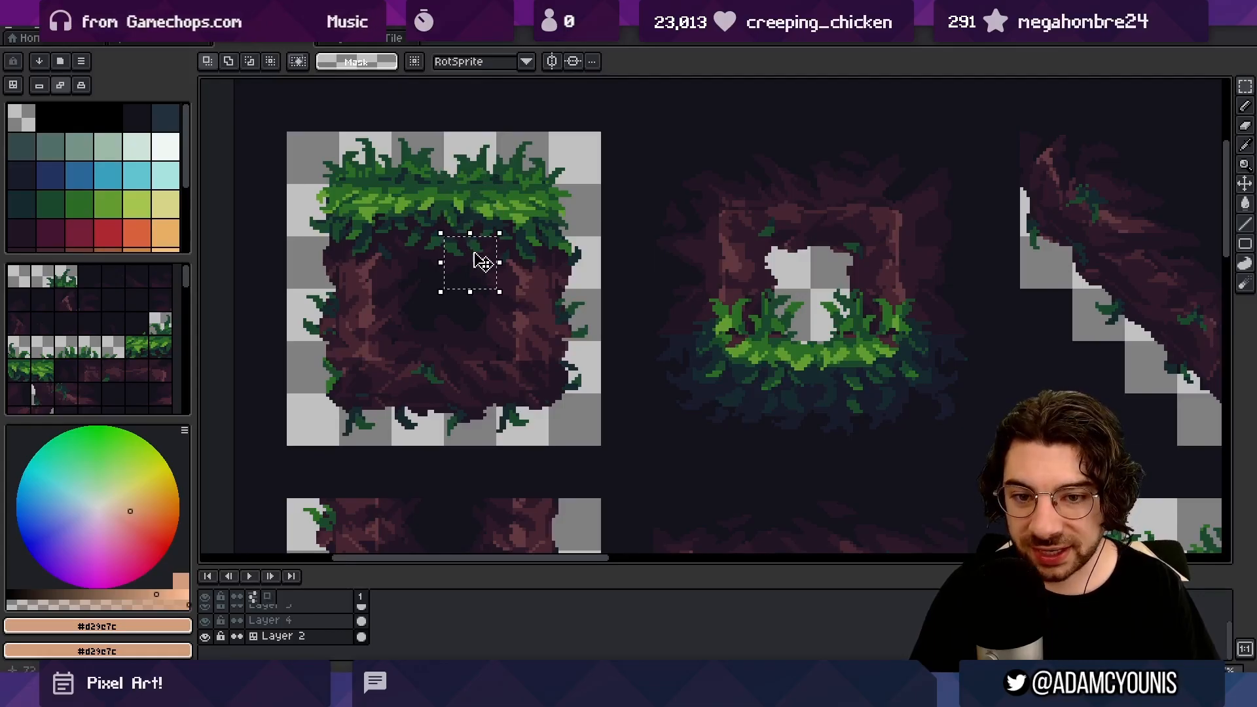
pyautogui.click(465, 313)
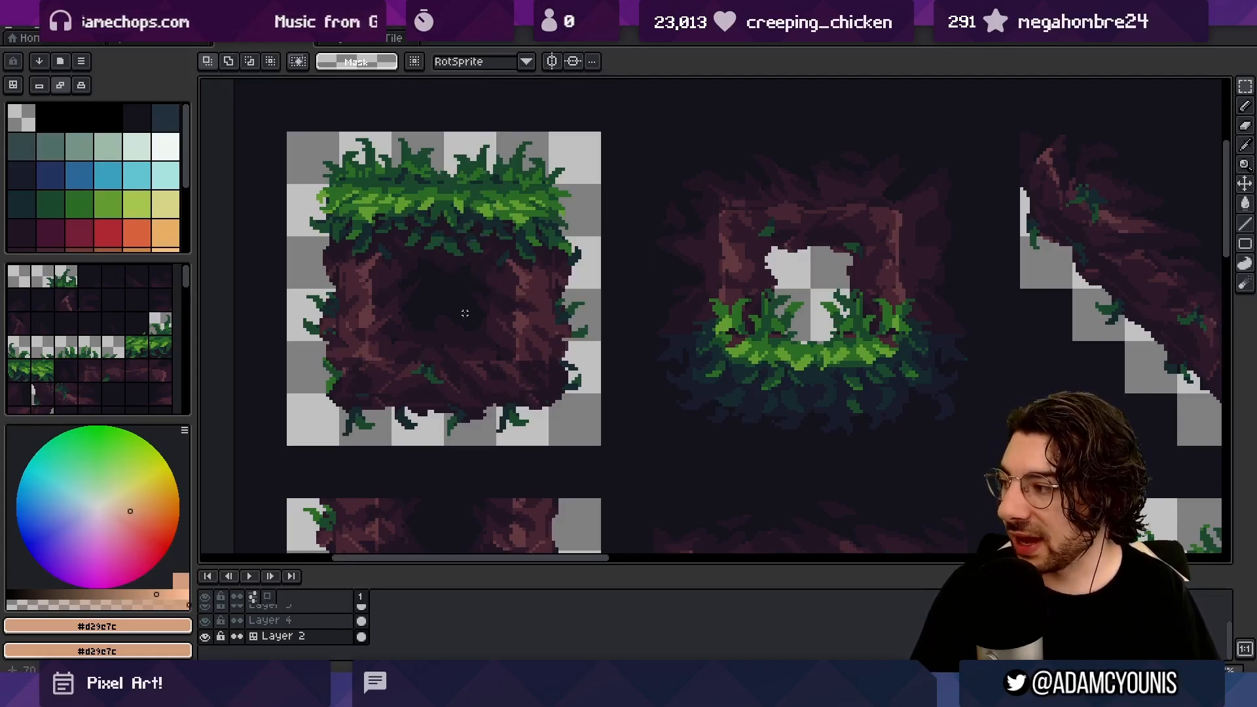
pyautogui.moveTo(465, 307); pyautogui.dragTo(472, 435)
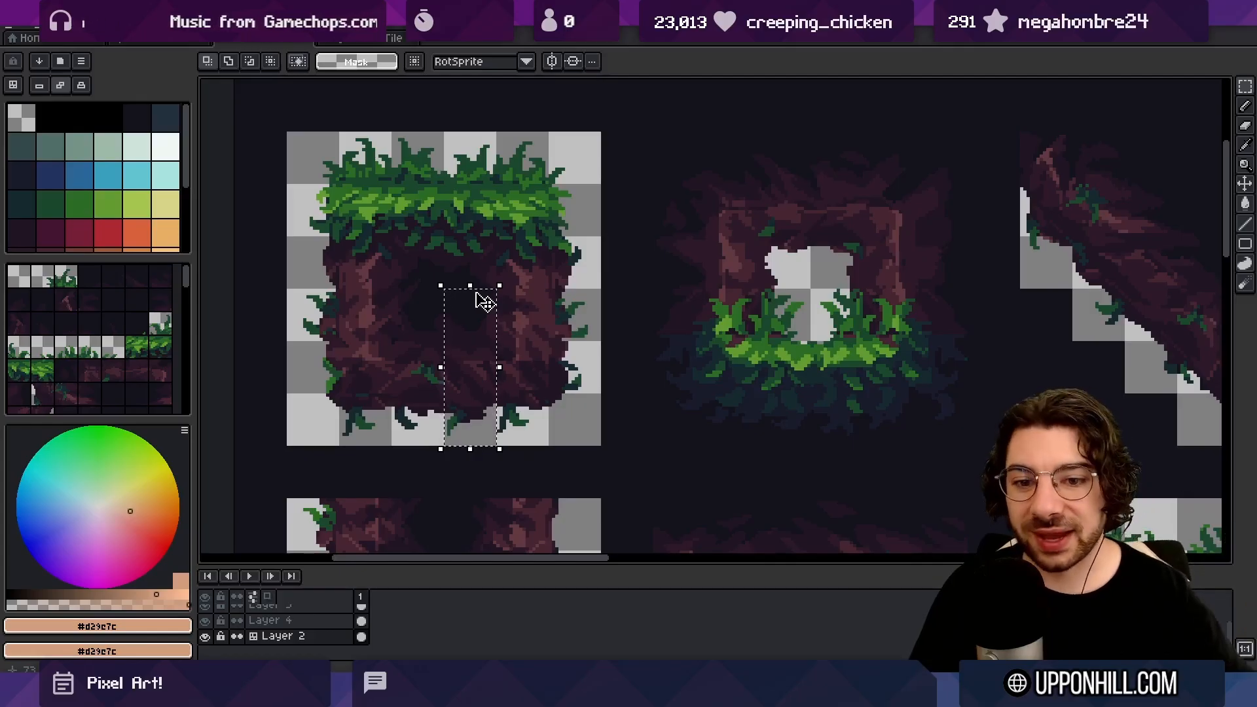
pyautogui.hotkey('ctrl', 'd')
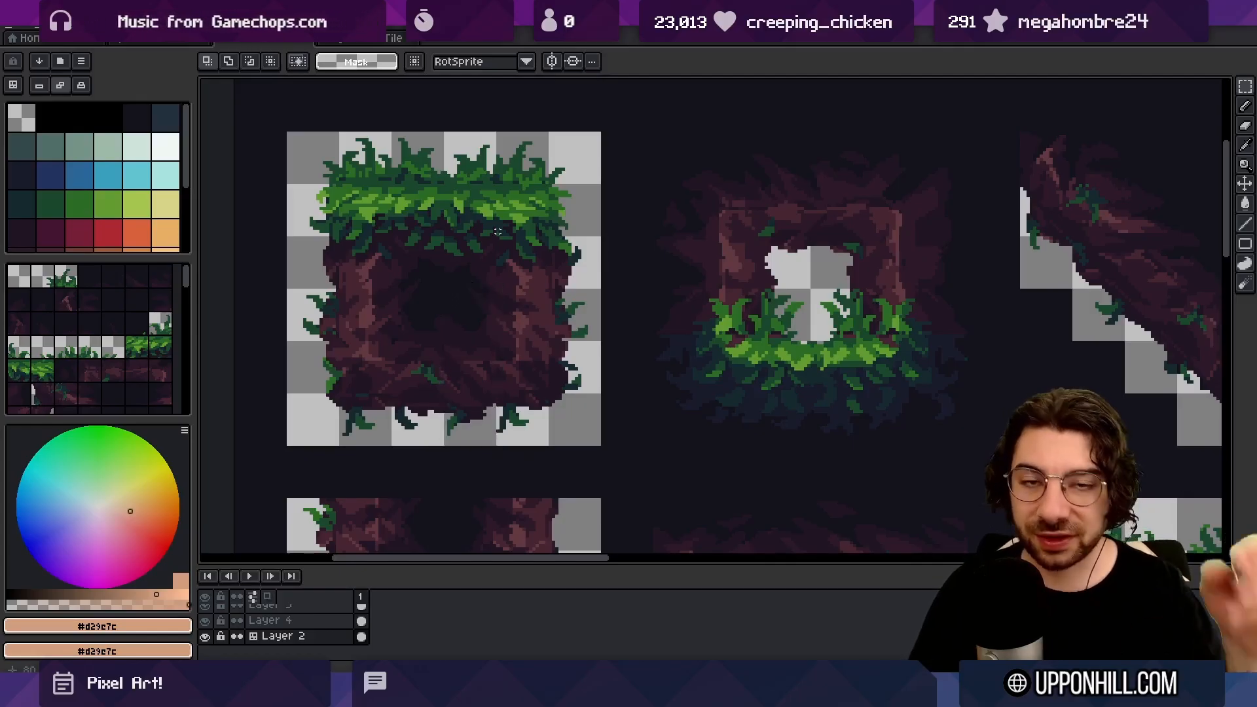
# Step: Select the full area of the grass-topped block and clear the selection
pyautogui.moveTo(304, 160); pyautogui.dragTo(572, 427)
pyautogui.click(356, 266)
pyautogui.hotkey('ctrl', 'd')
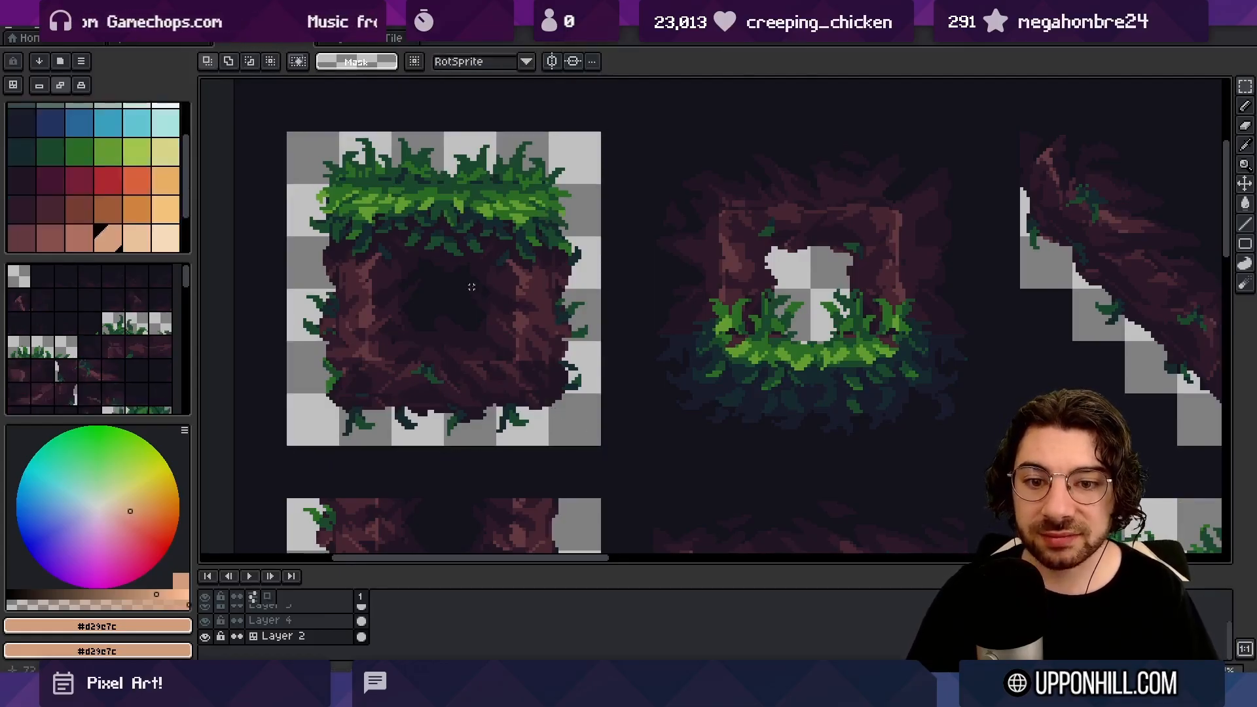
# Step: Select the upper three tiles in the third column of the grass-topped block, then deselect them
pyautogui.press('z')
pyautogui.scroll(-4, 460, 266)
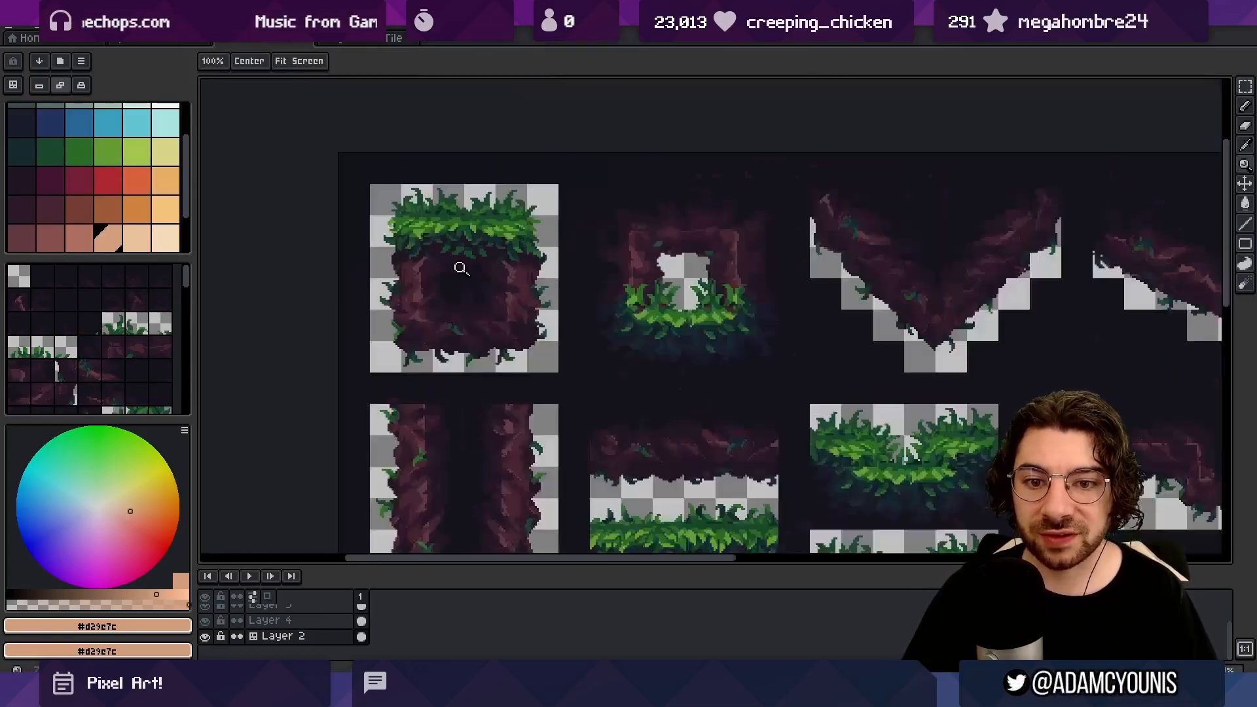
pyautogui.scroll(2, 589, 321)
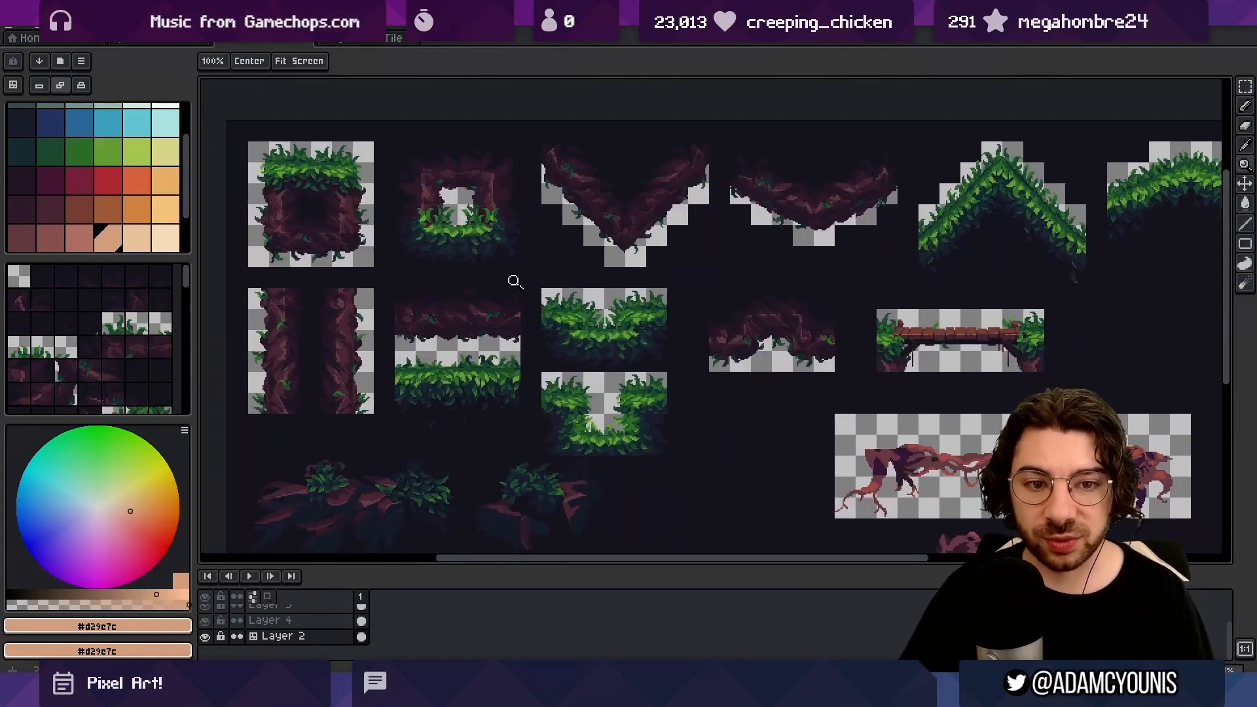
pyautogui.scroll(3, 340, 117)
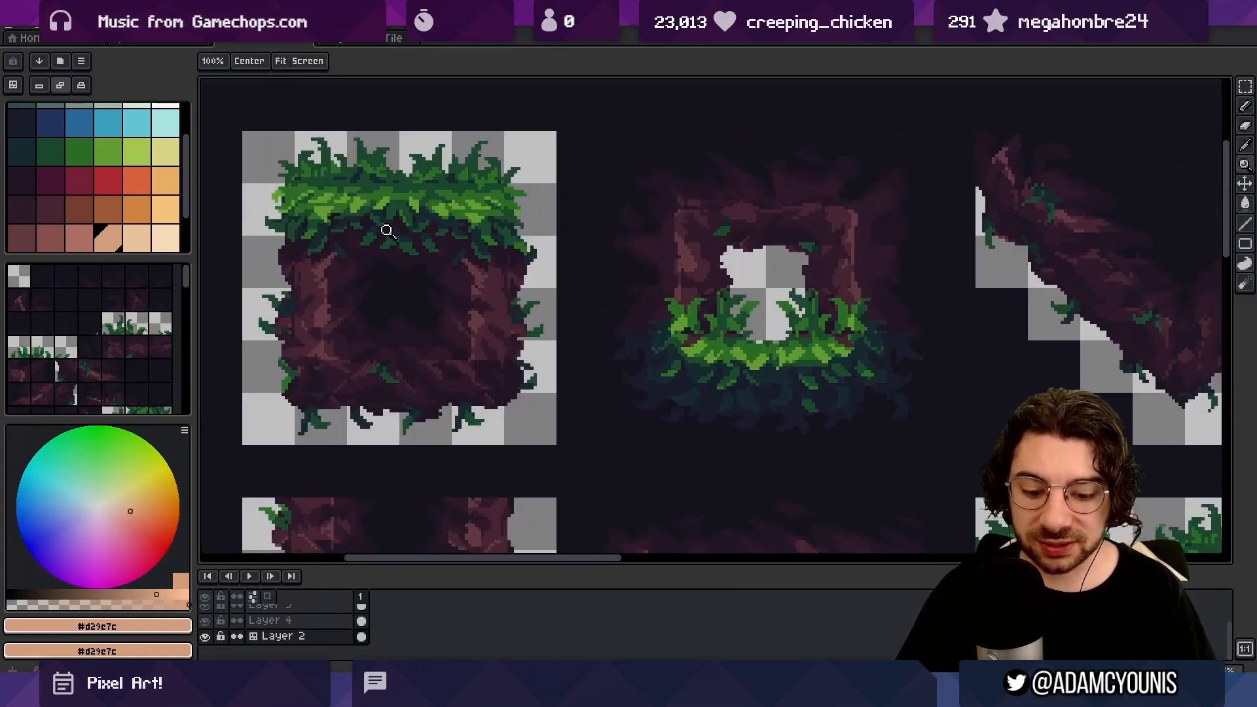
pyautogui.press('m')
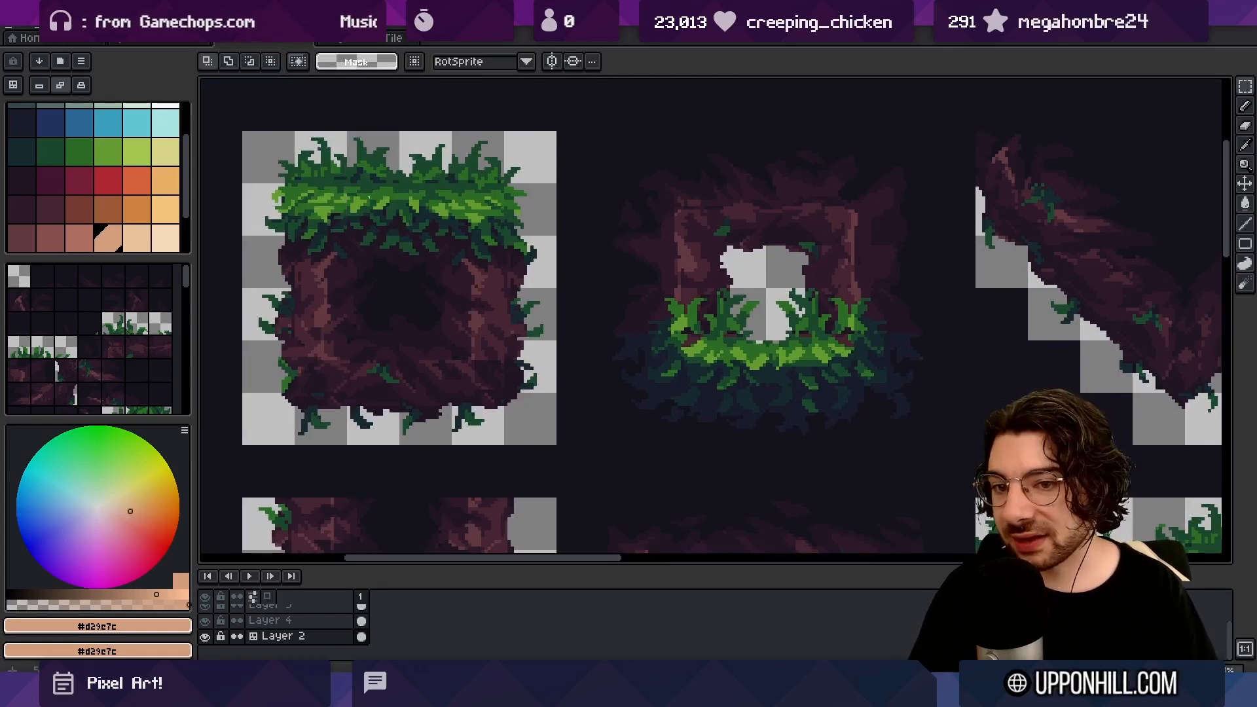
pyautogui.moveTo(372, 157); pyautogui.dragTo(369, 278)
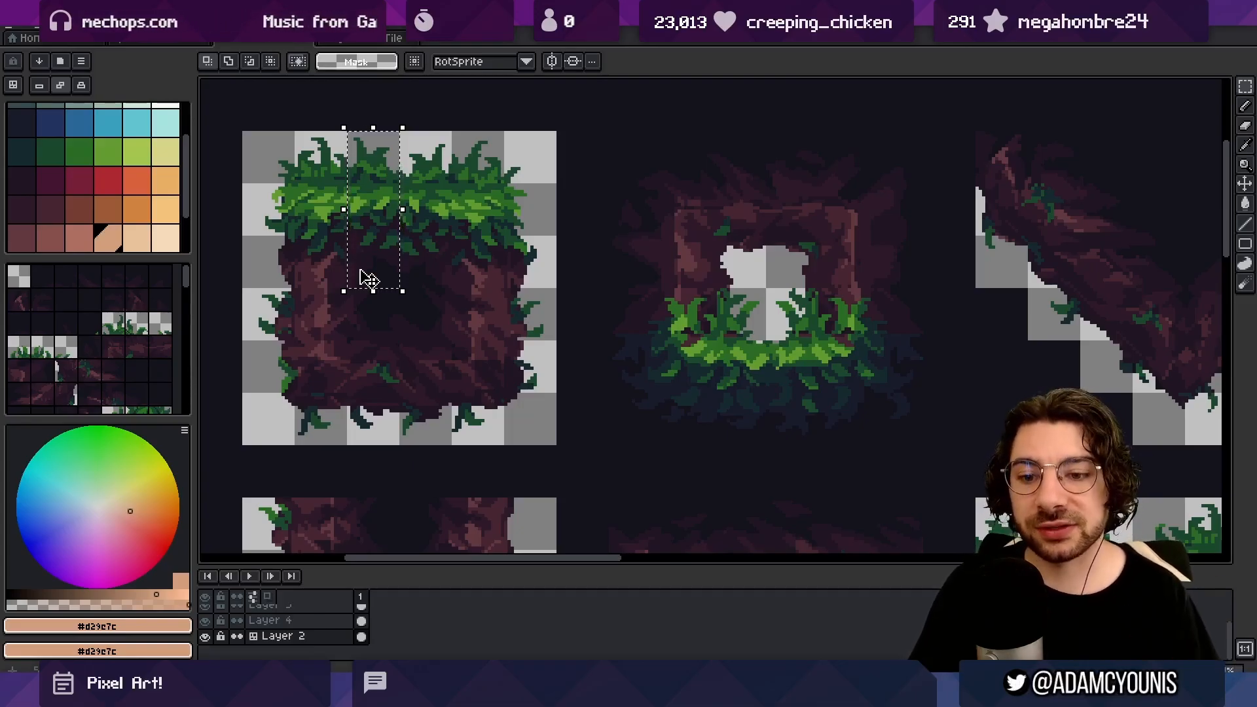
pyautogui.click(368, 279)
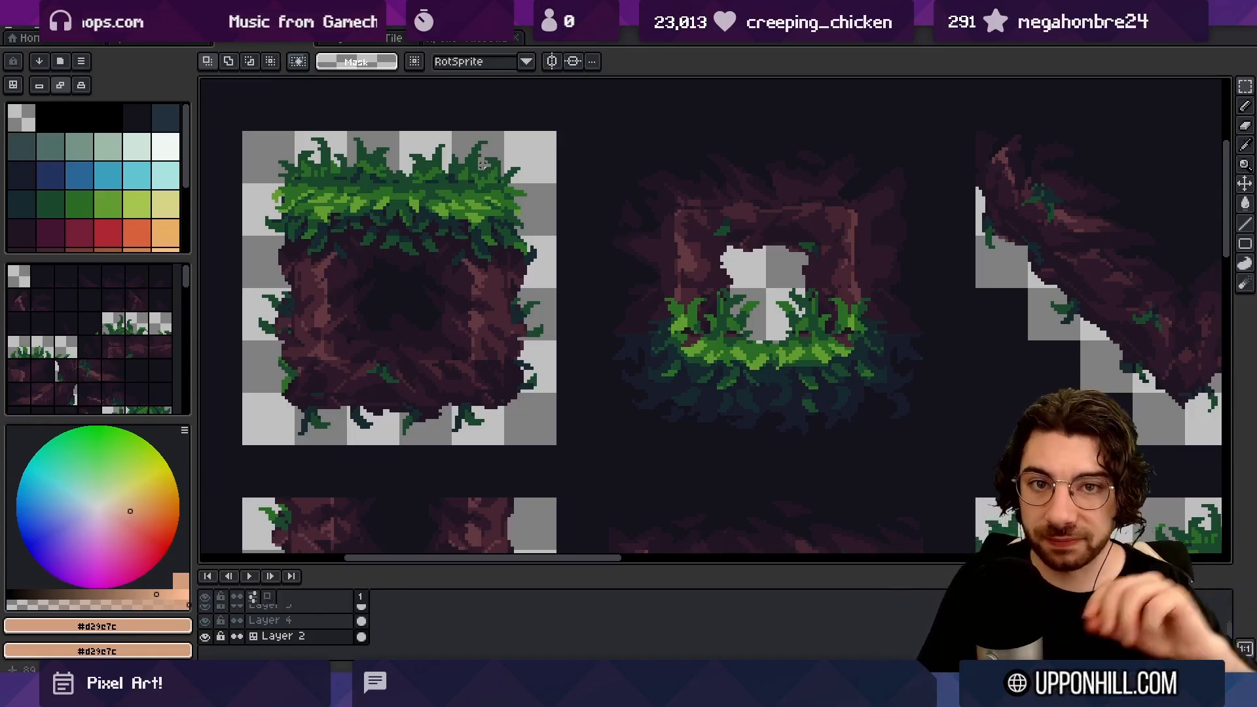
# Step: Switch to the blue ice tileset and select its upper tiles, then a larger area of blocks, clearing each selection
pyautogui.click(467, 41)
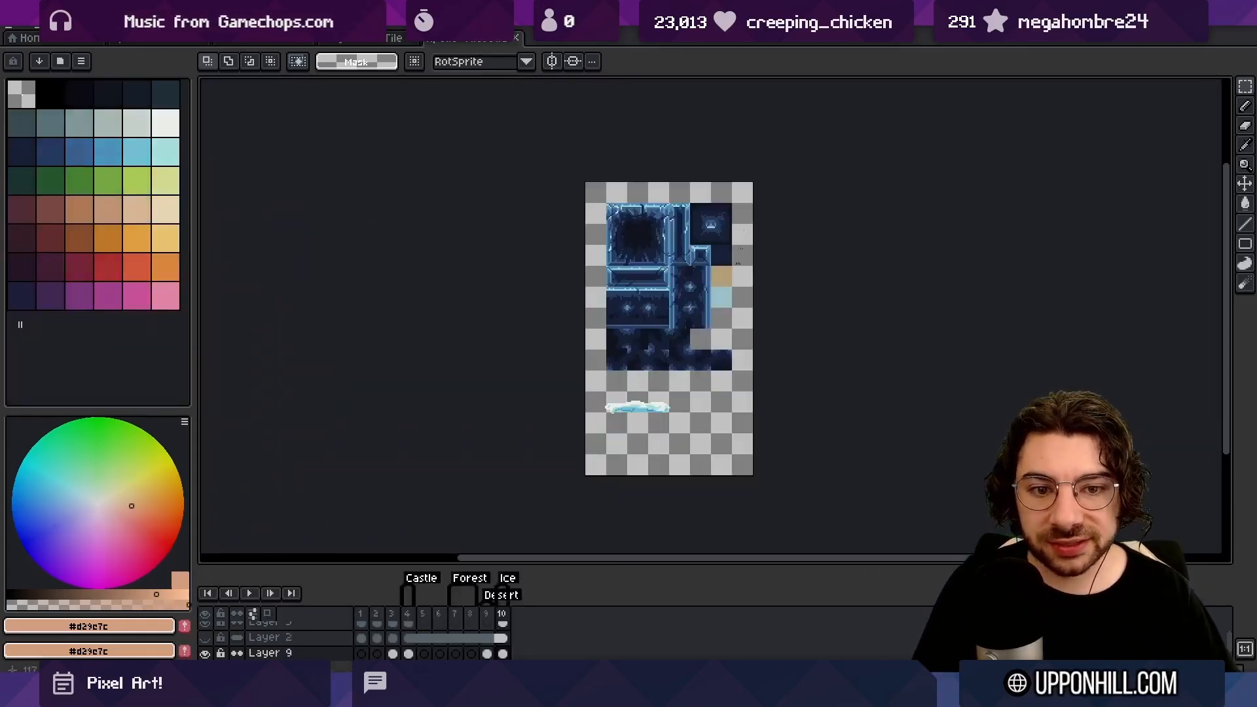
pyautogui.scroll(2, 722, 289)
pyautogui.moveTo(668, 323); pyautogui.dragTo(611, 341)
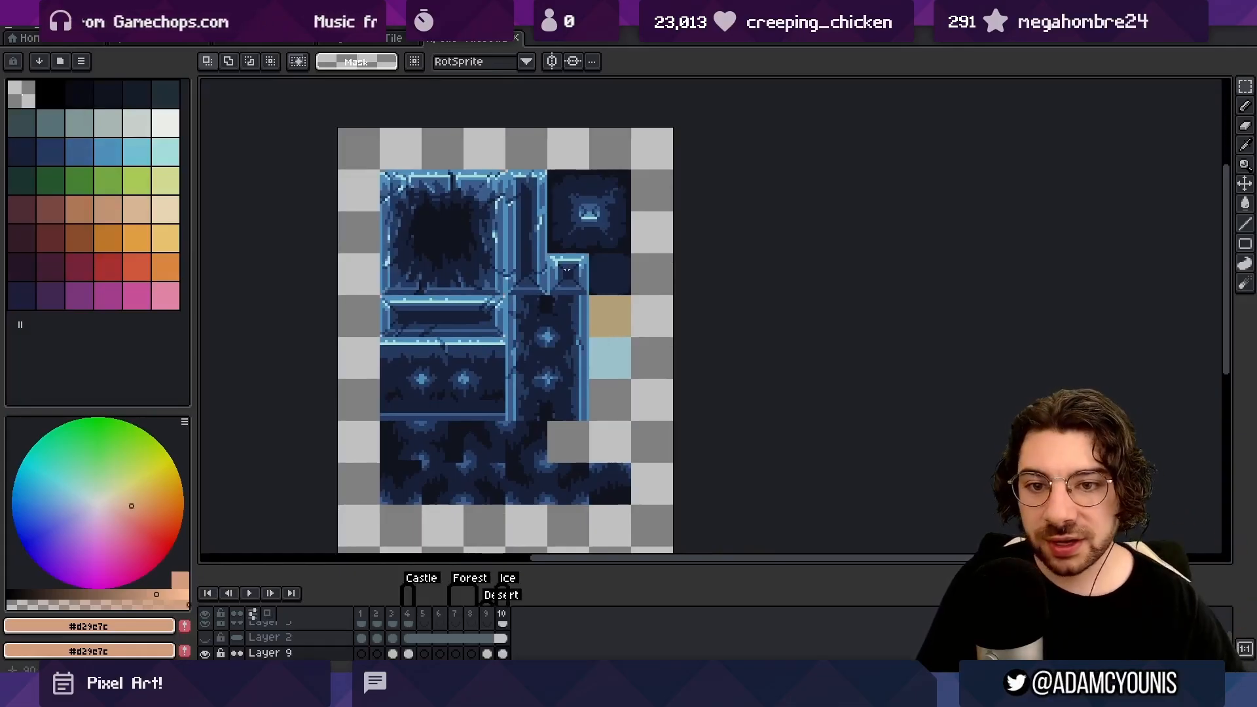
pyautogui.moveTo(392, 183); pyautogui.dragTo(567, 282)
pyautogui.hotkey('ctrl', 'd')
pyautogui.moveTo(393, 178); pyautogui.dragTo(601, 470)
pyautogui.hotkey('ctrl', 'd')
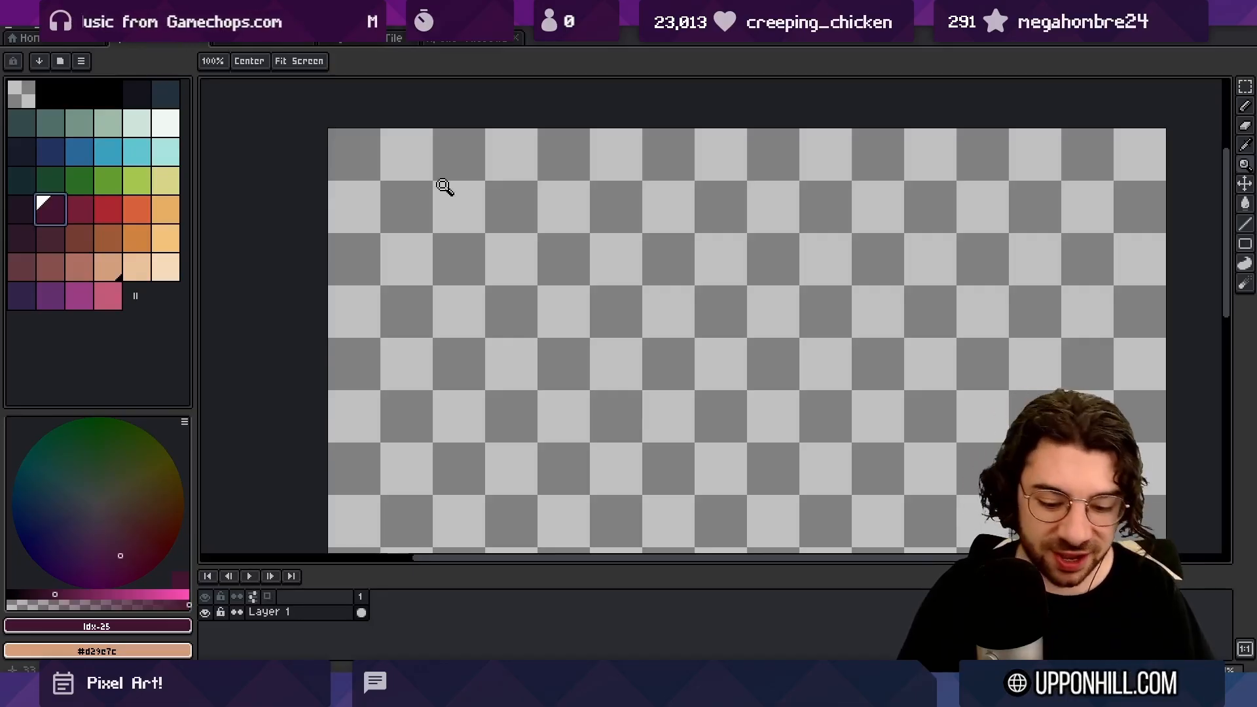
# Step: Fill a four-by-four-tile square, one tile in from the blank canvas's upper-left corner, with dark purple and deselect it
pyautogui.press('m')
pyautogui.moveTo(380, 182); pyautogui.dragTo(591, 391)
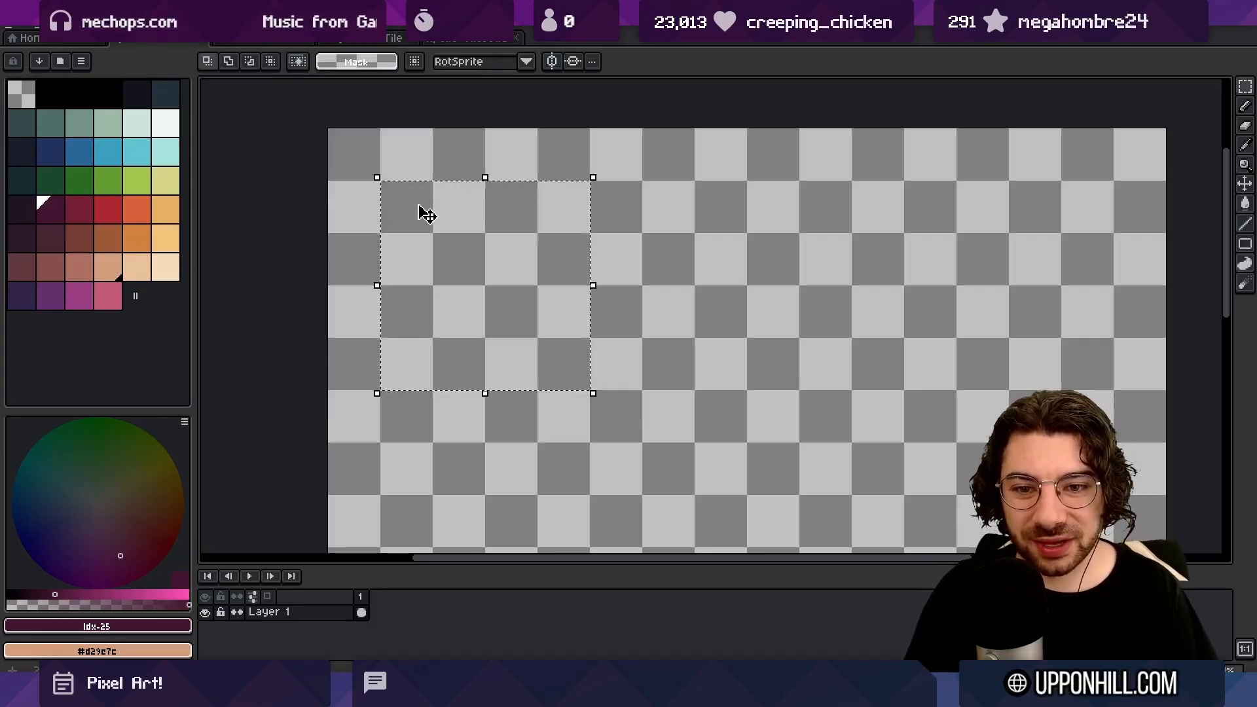
pyautogui.moveTo(381, 182); pyautogui.dragTo(591, 391)
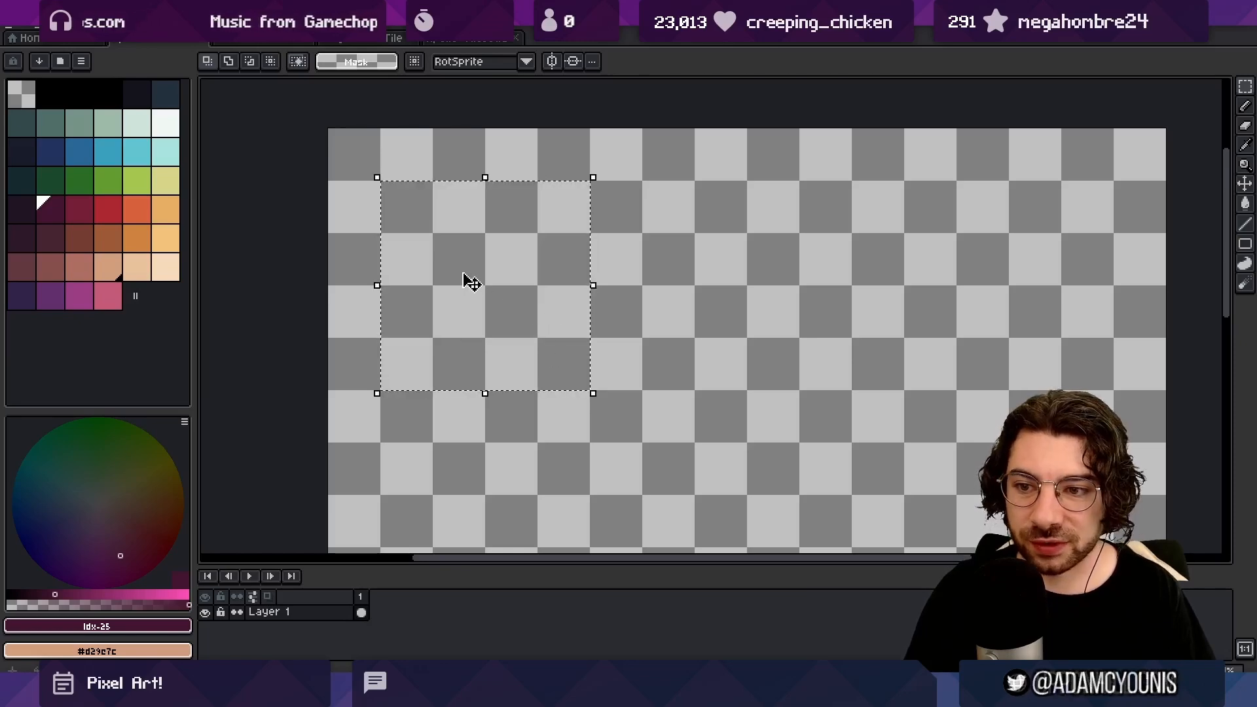
pyautogui.press('g')
pyautogui.click(448, 252)
pyautogui.hotkey('ctrl', 'd')
pyautogui.press('z')
pyautogui.moveTo(448, 262); pyautogui.dragTo(496, 260)
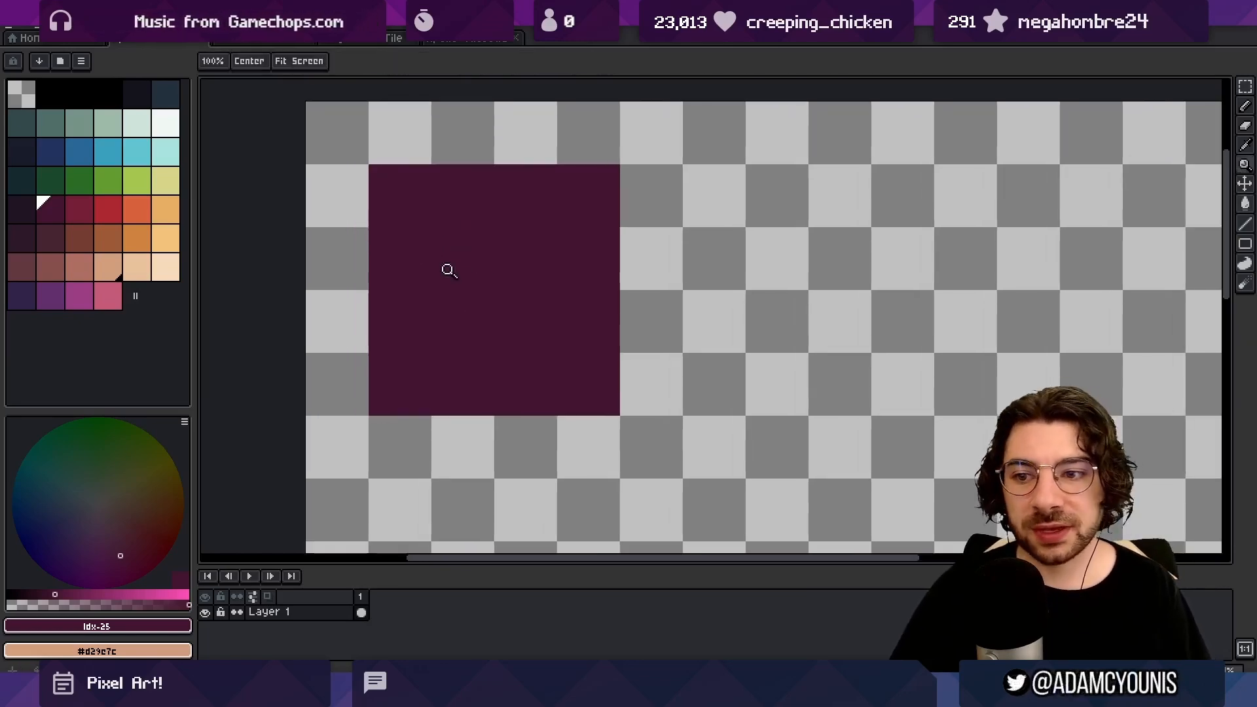
# Step: Select the one-tile-wide ring around the purple square's edge, fill it with dark red idx-26, and deselect
pyautogui.click(82, 209)
pyautogui.press('m')
pyautogui.moveTo(371, 168); pyautogui.dragTo(396, 406)
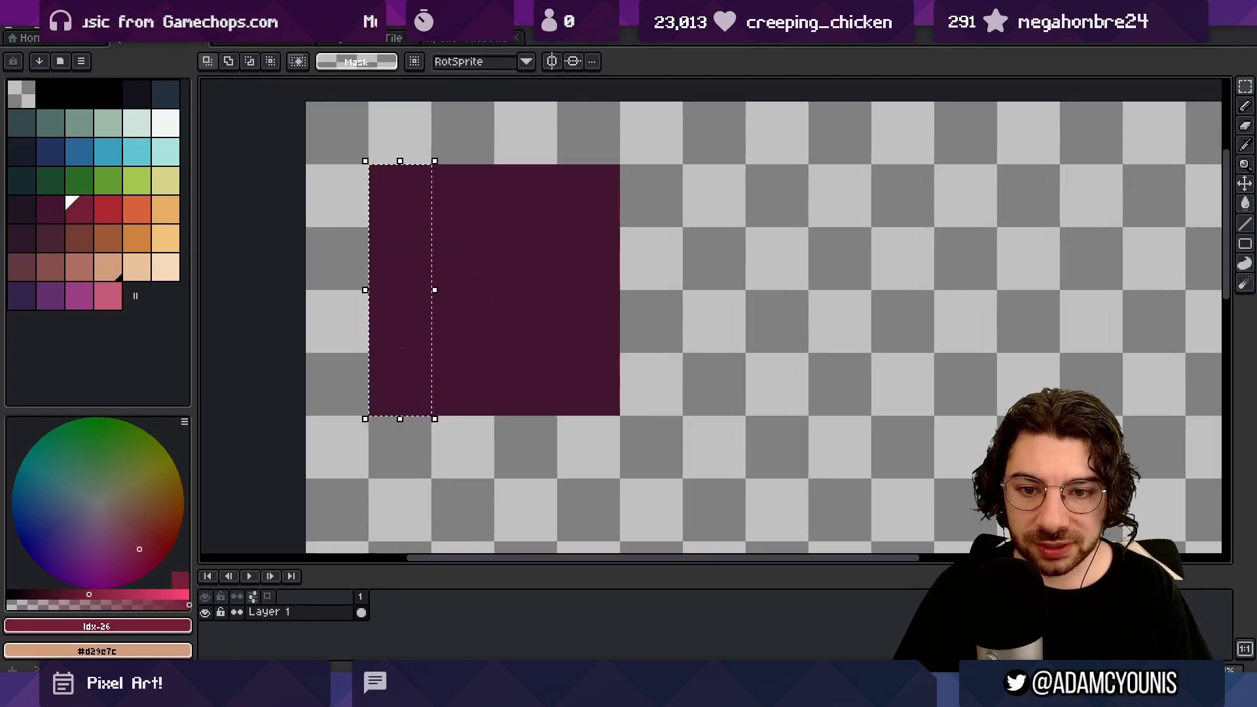
pyautogui.moveTo(465, 200); pyautogui.dragTo(592, 209)
pyautogui.moveTo(582, 257); pyautogui.dragTo(587, 357)
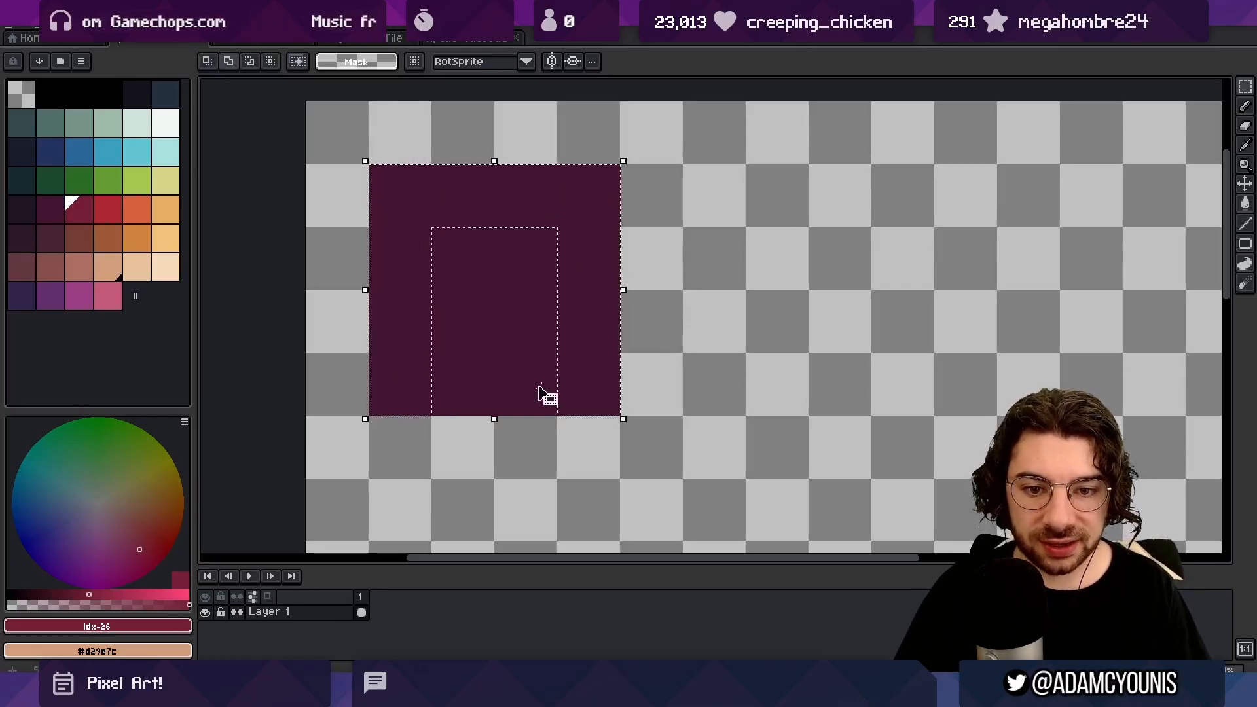
pyautogui.moveTo(539, 393); pyautogui.dragTo(455, 367)
pyautogui.press('g')
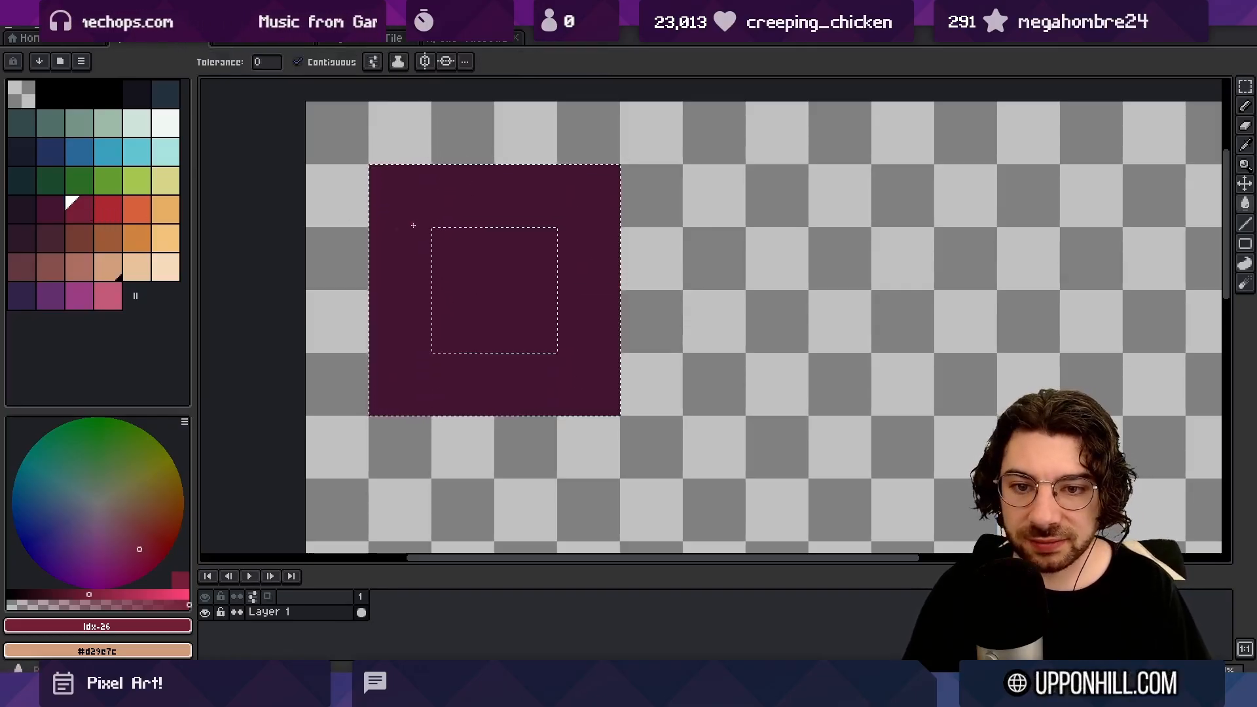
pyautogui.click(412, 224)
pyautogui.hotkey('ctrl', 'd')
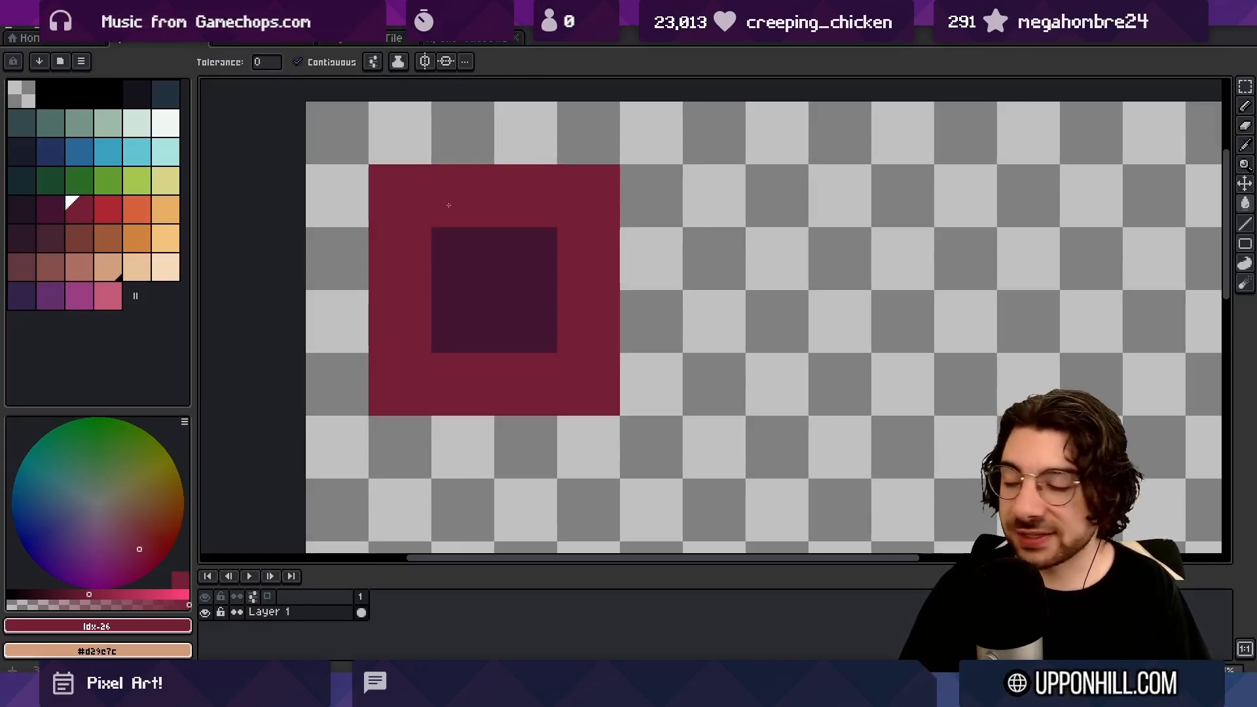
# Step: Outline the outer edge of the dark red ring with 1 px lines in brighter red idx-27
pyautogui.press('z')
pyautogui.click(460, 261)
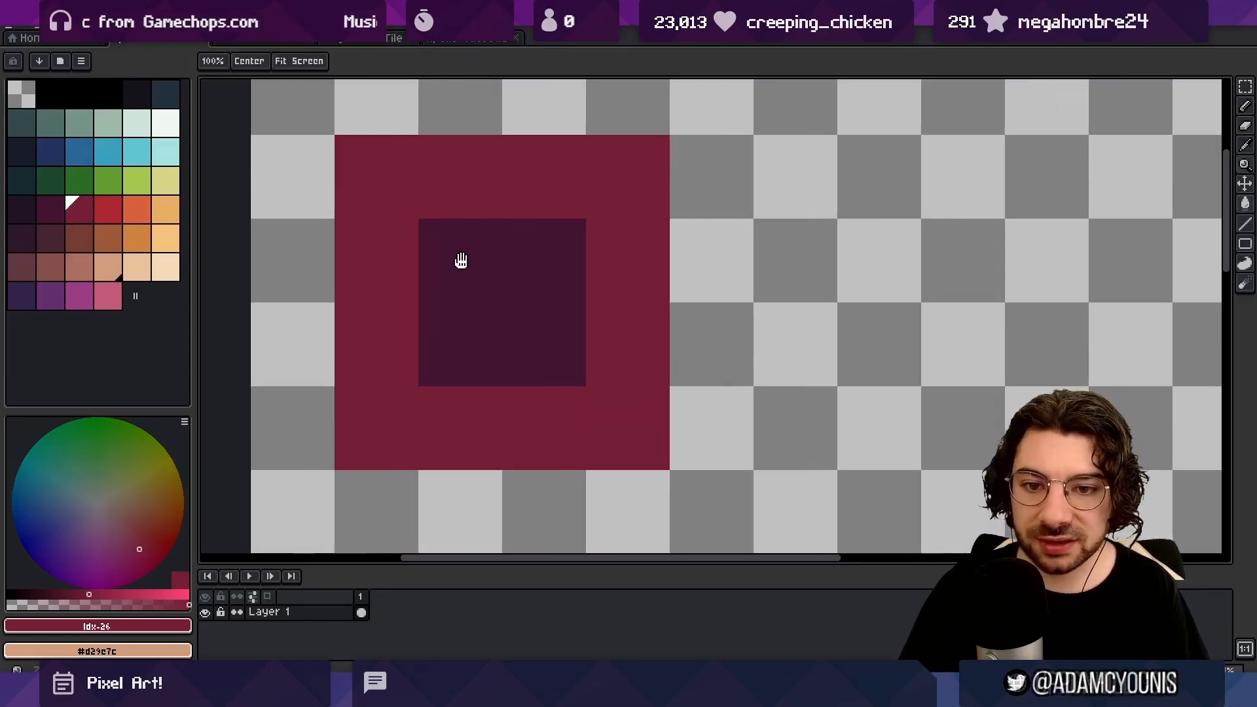
pyautogui.click(105, 213)
pyautogui.press('b')
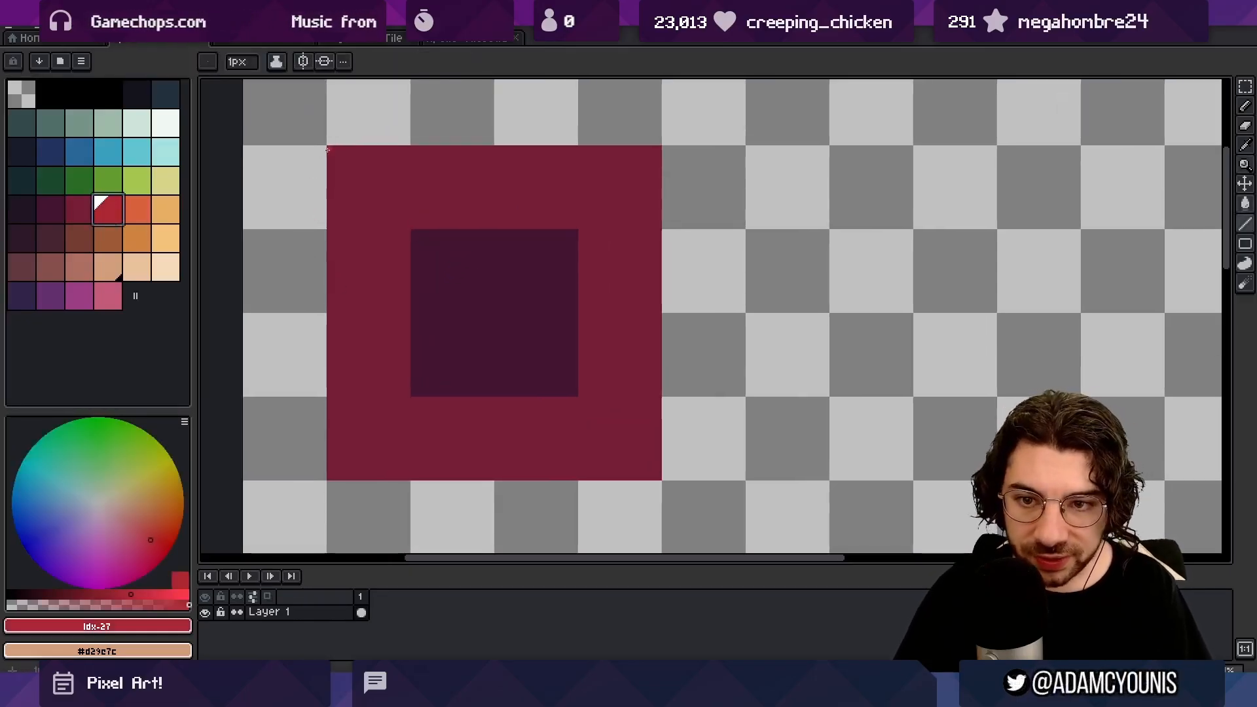
pyautogui.moveTo(327, 150); pyautogui.dragTo(330, 411)
pyautogui.moveTo(329, 477)
pyautogui.mouseDown()
pyautogui.moveTo(610, 459)
pyautogui.moveTo(659, 476)
pyautogui.moveTo(659, 142)
pyautogui.moveTo(342, 148)
pyautogui.mouseUp()
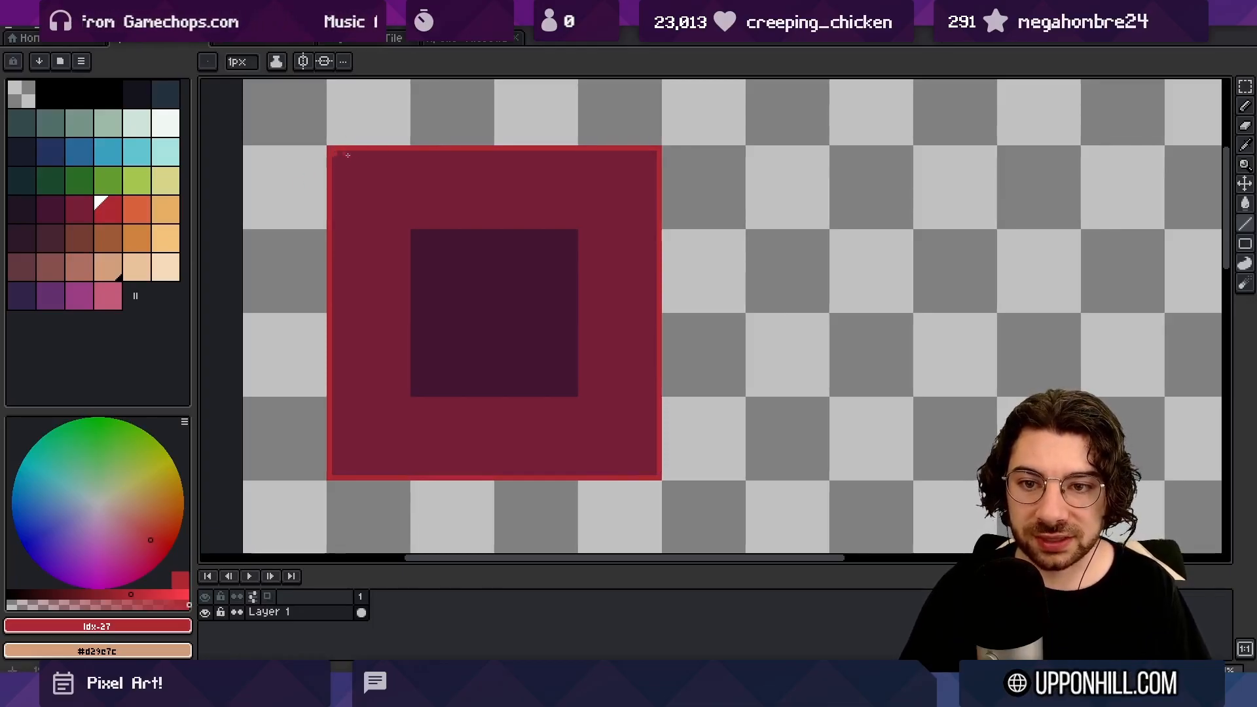
# Step: Sample the outline red #ae2833 and draw a 1 px outline around the inner dark purple square
pyautogui.press('l')
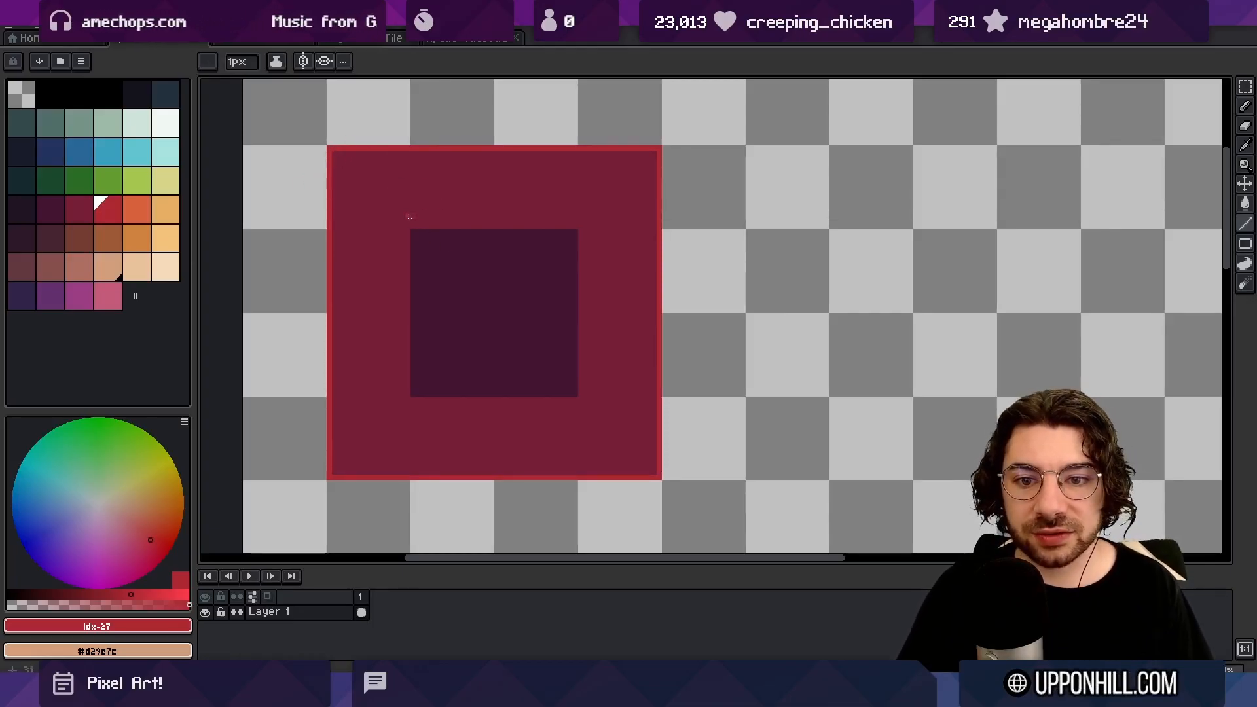
pyautogui.press('i')
pyautogui.keyDown('alt'); pyautogui.click(331, 243); pyautogui.keyUp('alt')
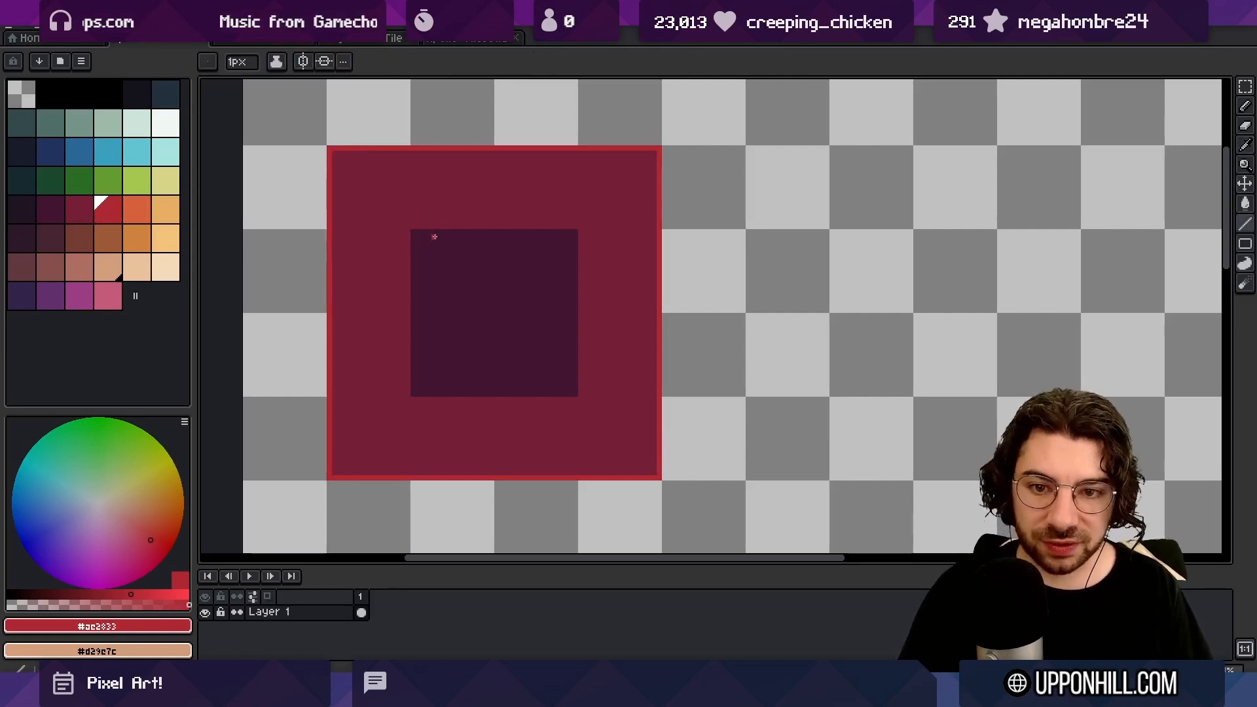
pyautogui.moveTo(414, 231)
pyautogui.mouseDown()
pyautogui.moveTo(414, 392)
pyautogui.moveTo(576, 394)
pyautogui.moveTo(574, 229)
pyautogui.mouseUp()
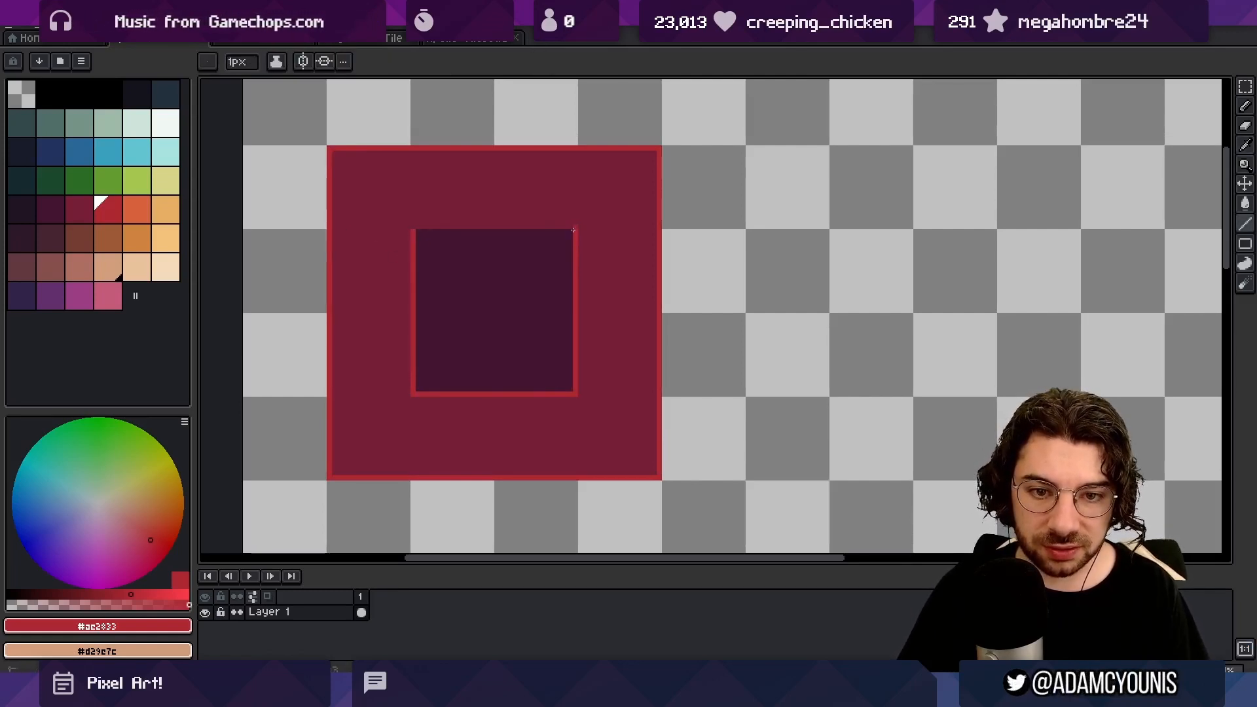
pyautogui.moveTo(575, 233); pyautogui.dragTo(554, 232)
# Step: Select the square's two upper corner tiles in turn and examine its outlined corners up close
pyautogui.doubleClick(429, 203)
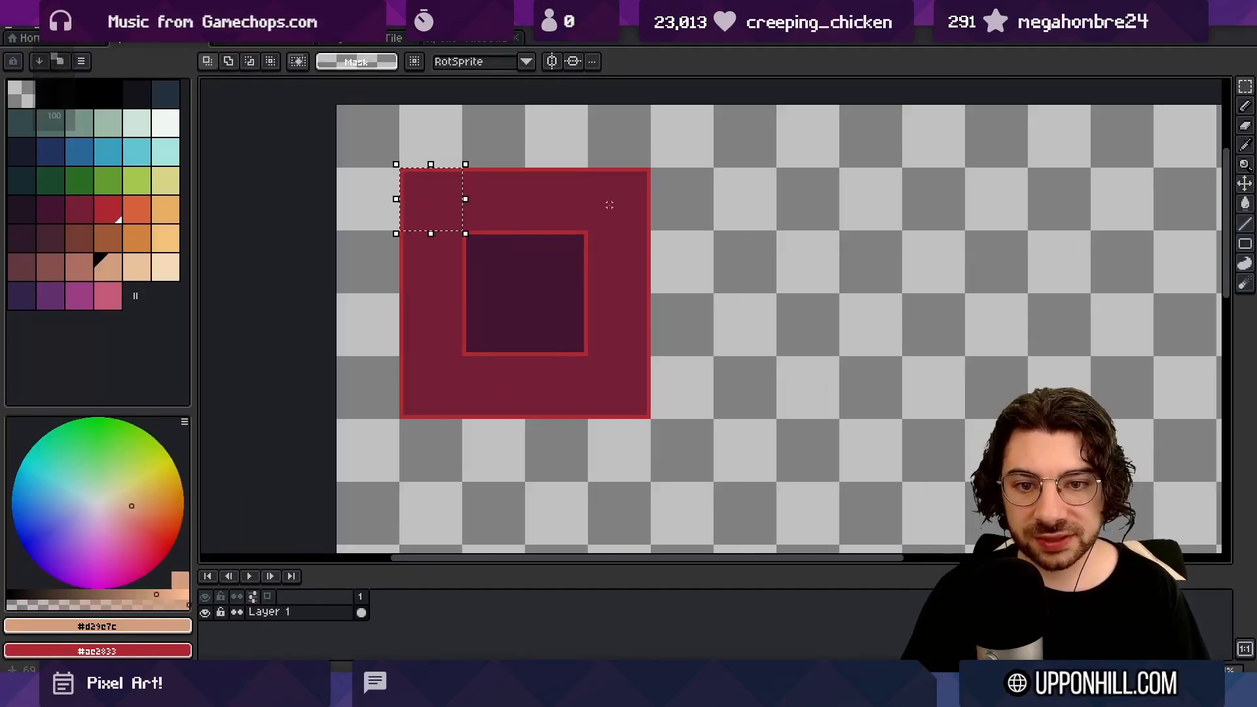
pyautogui.doubleClick(609, 205)
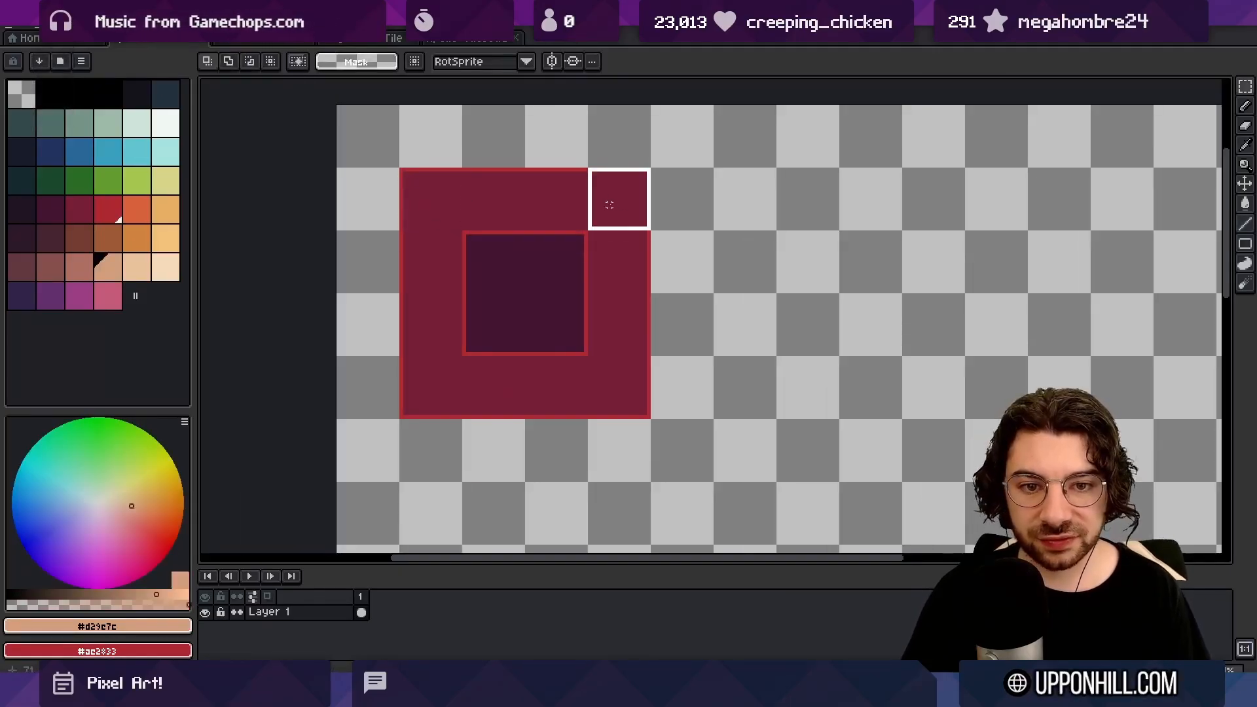
pyautogui.press('z')
pyautogui.click(426, 184)
pyautogui.click(402, 176)
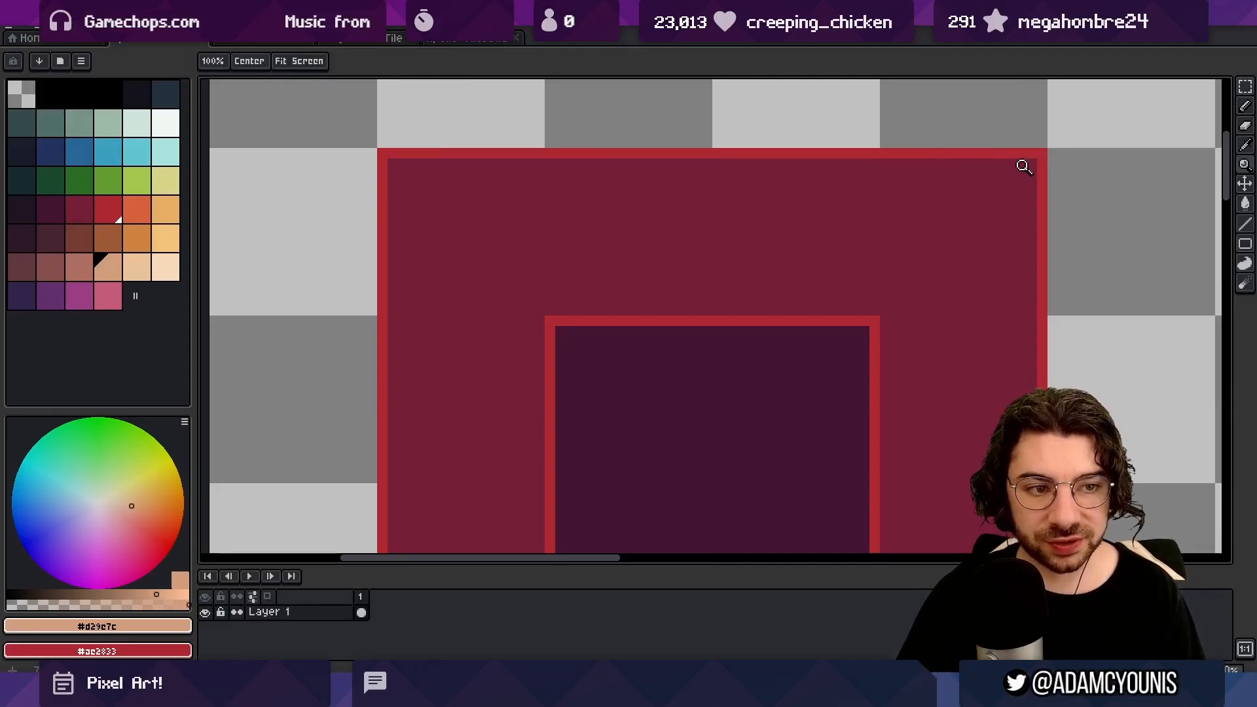
pyautogui.moveTo(878, 198); pyautogui.dragTo(750, 194)
pyautogui.scroll(-3, 751, 194)
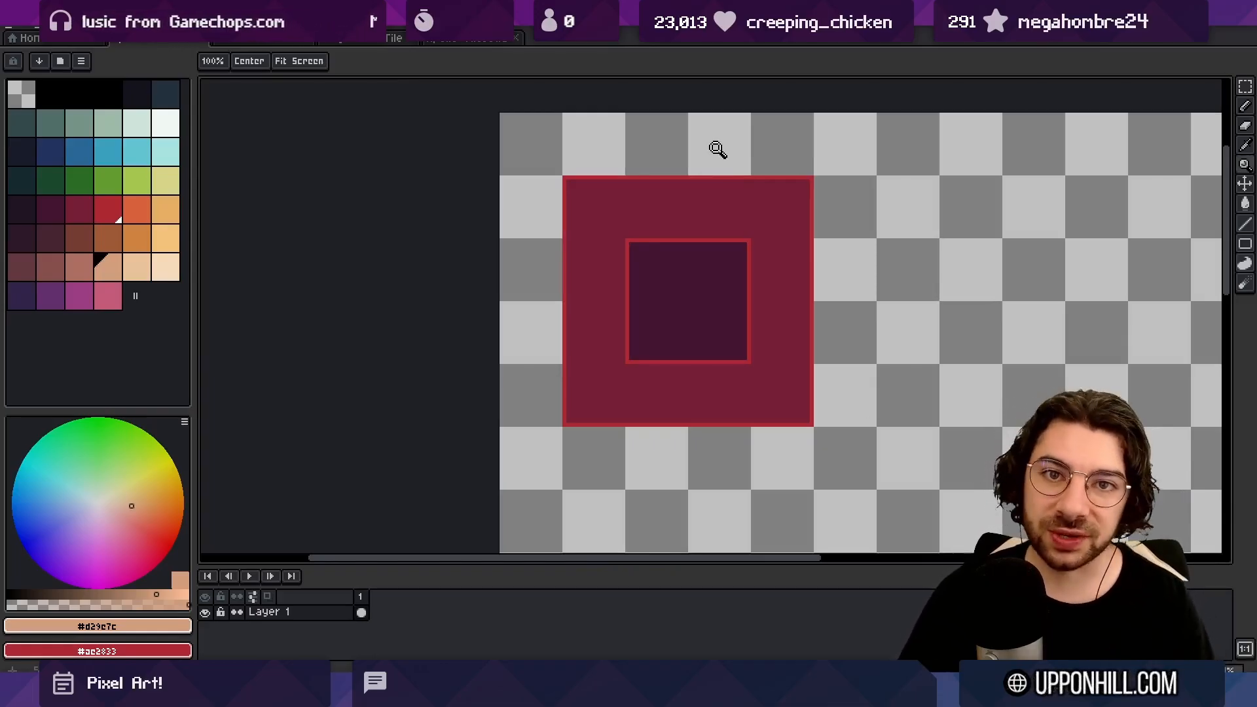
pyautogui.moveTo(718, 150); pyautogui.dragTo(552, 157)
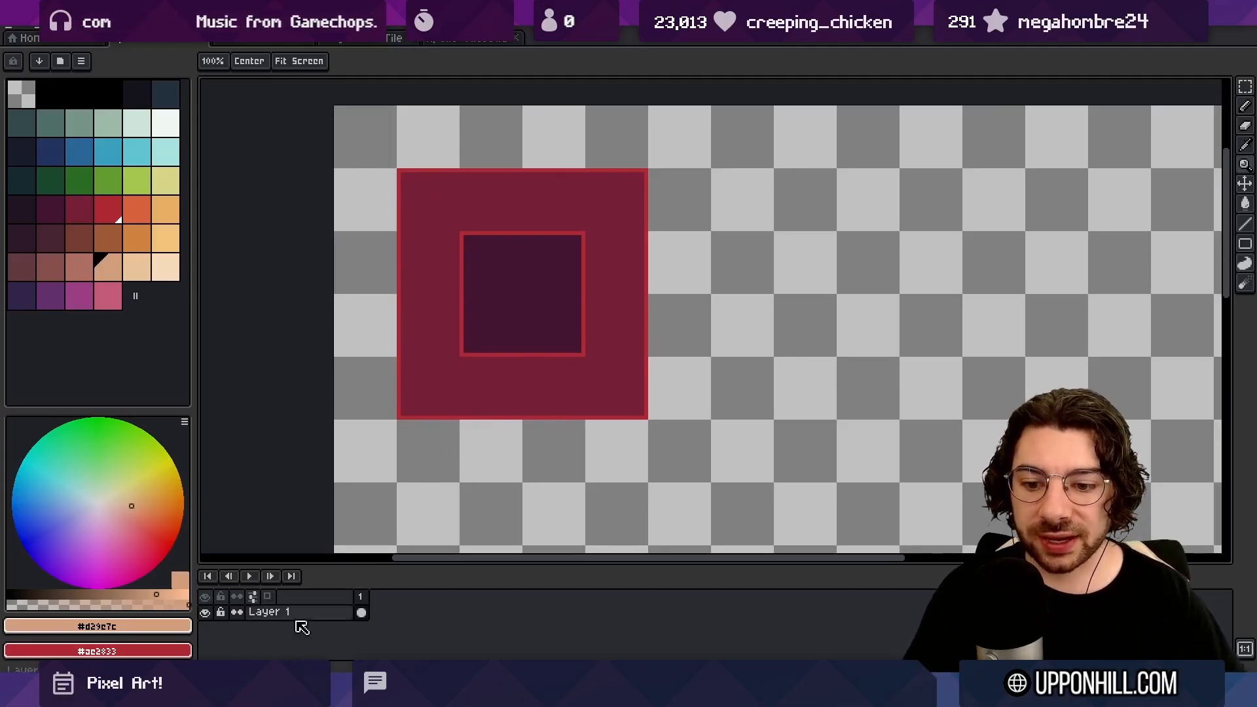
# Step: Enlarge the timeline area and convert Layer 1 to a tilemap layer
pyautogui.moveTo(325, 569); pyautogui.dragTo(335, 477)
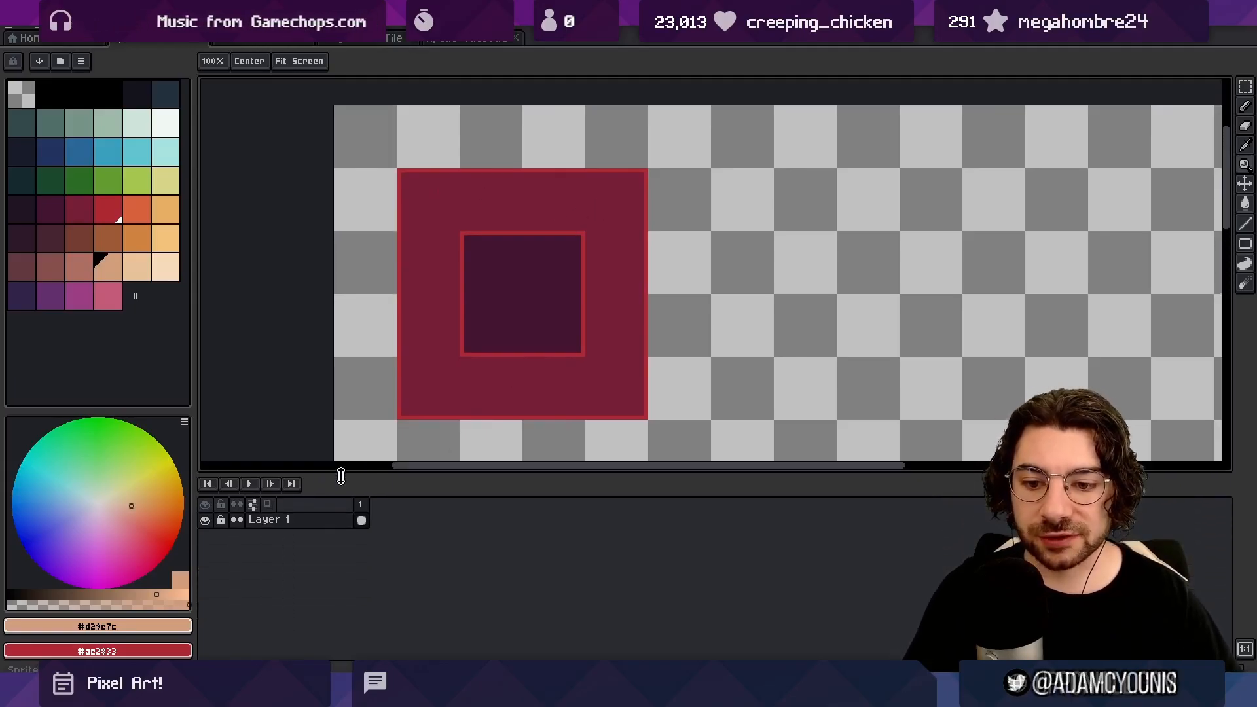
pyautogui.rightClick(321, 525)
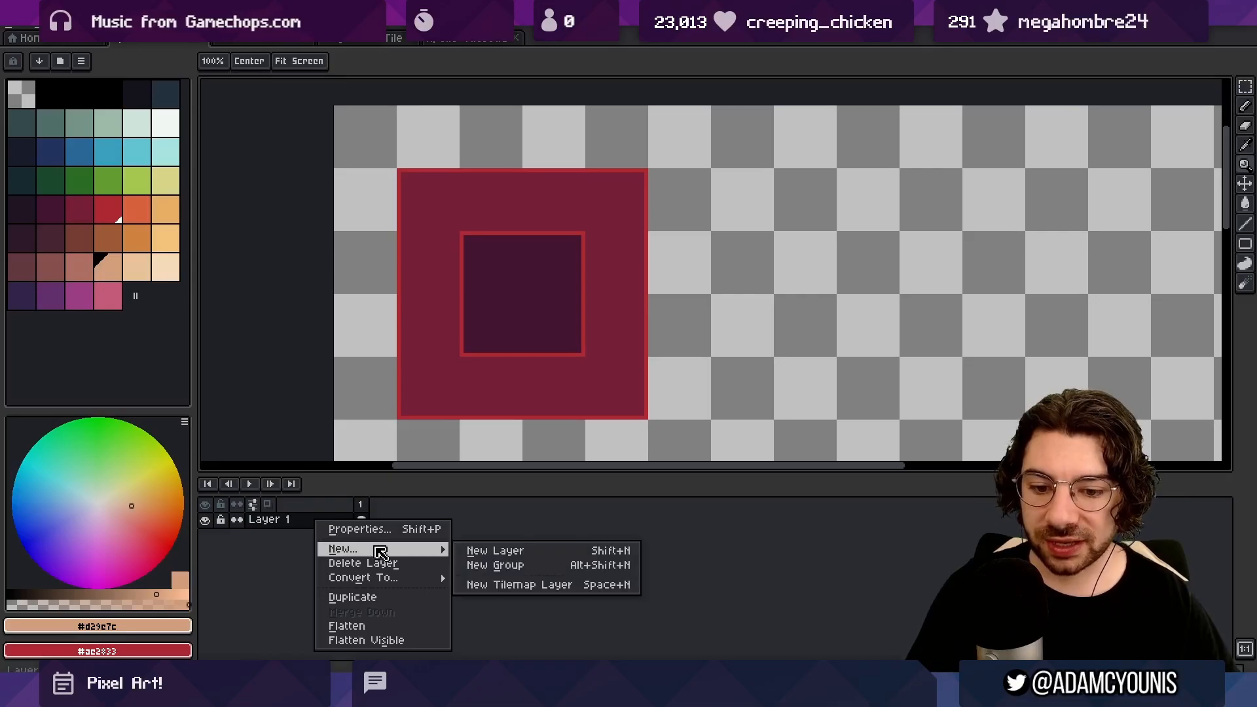
pyautogui.moveTo(381, 581)
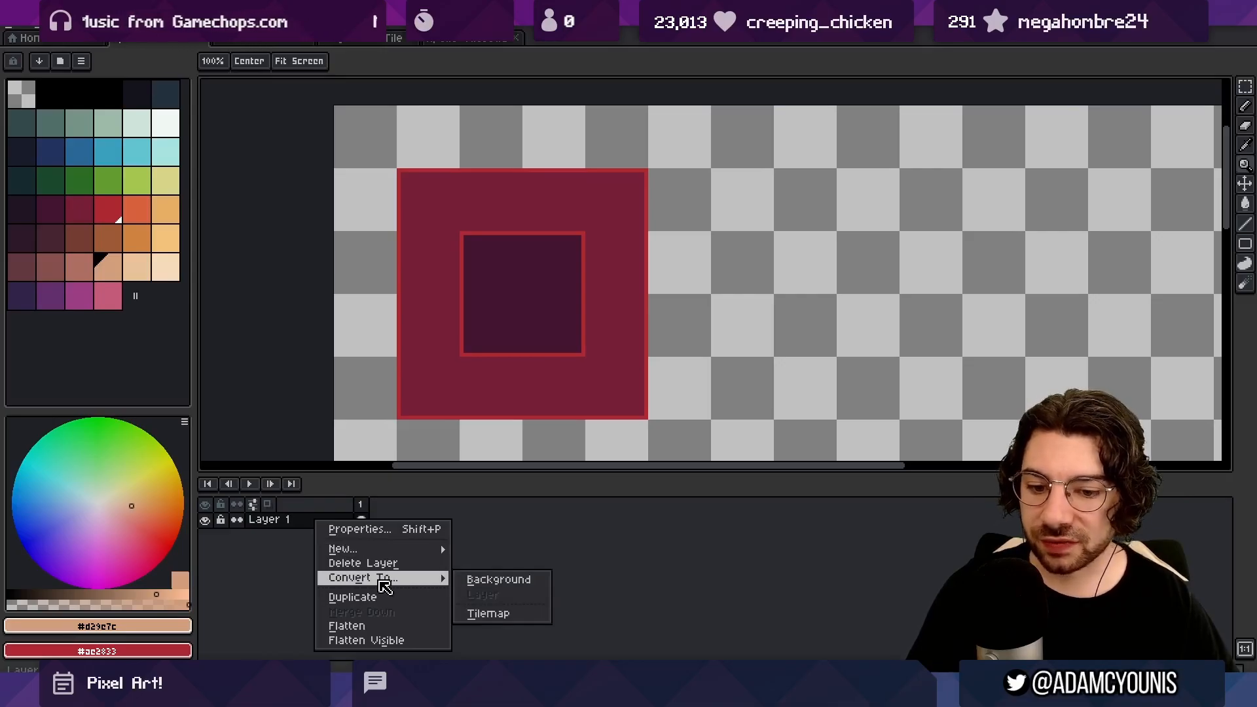
pyautogui.click(487, 614)
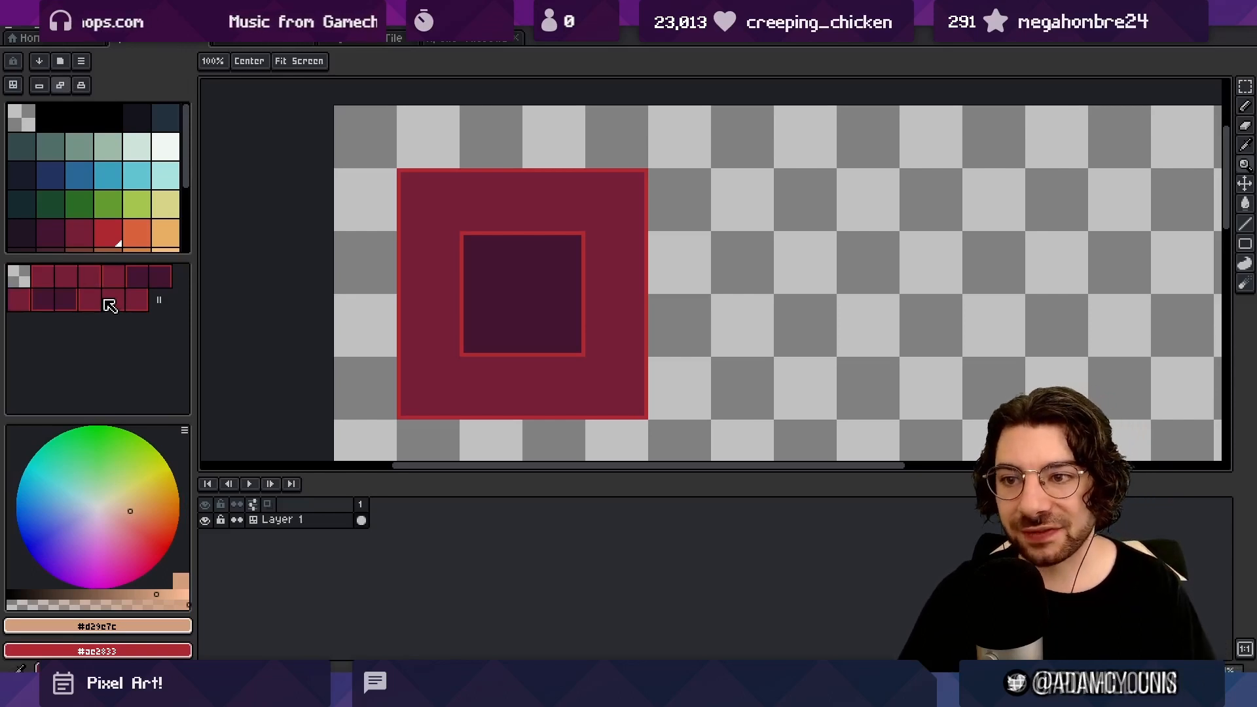
# Step: Go through the generated tileset tile by tile, selecting tiles 1 to 12 in order
pyautogui.click(43, 280)
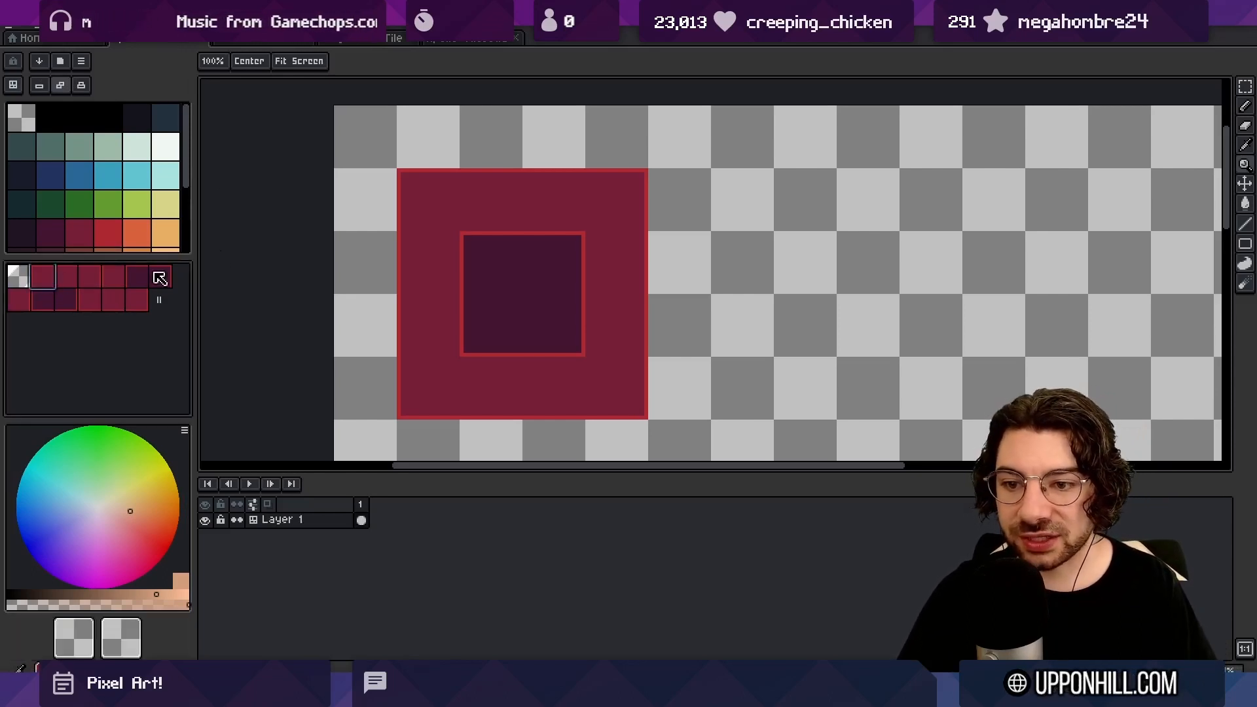
pyautogui.click(71, 278)
pyautogui.click(90, 279)
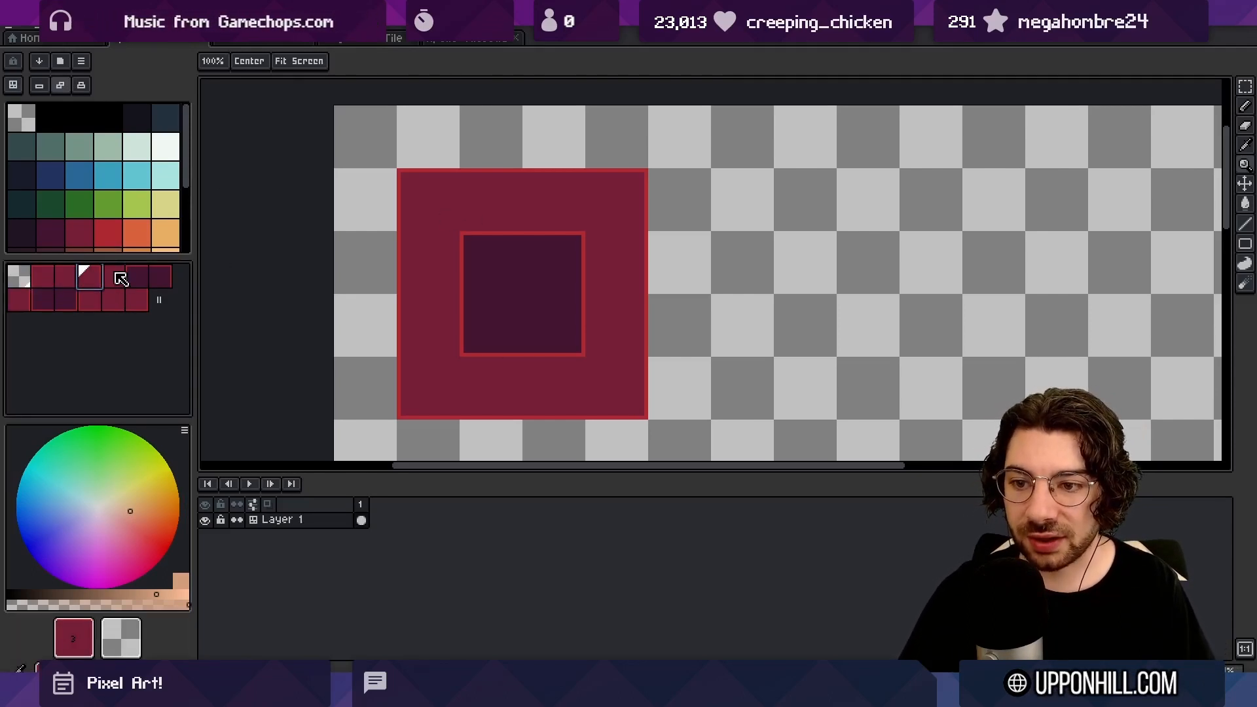
pyautogui.click(116, 277)
pyautogui.click(137, 276)
pyautogui.click(161, 277)
pyautogui.click(20, 300)
pyautogui.click(43, 300)
pyautogui.click(65, 300)
pyautogui.click(90, 300)
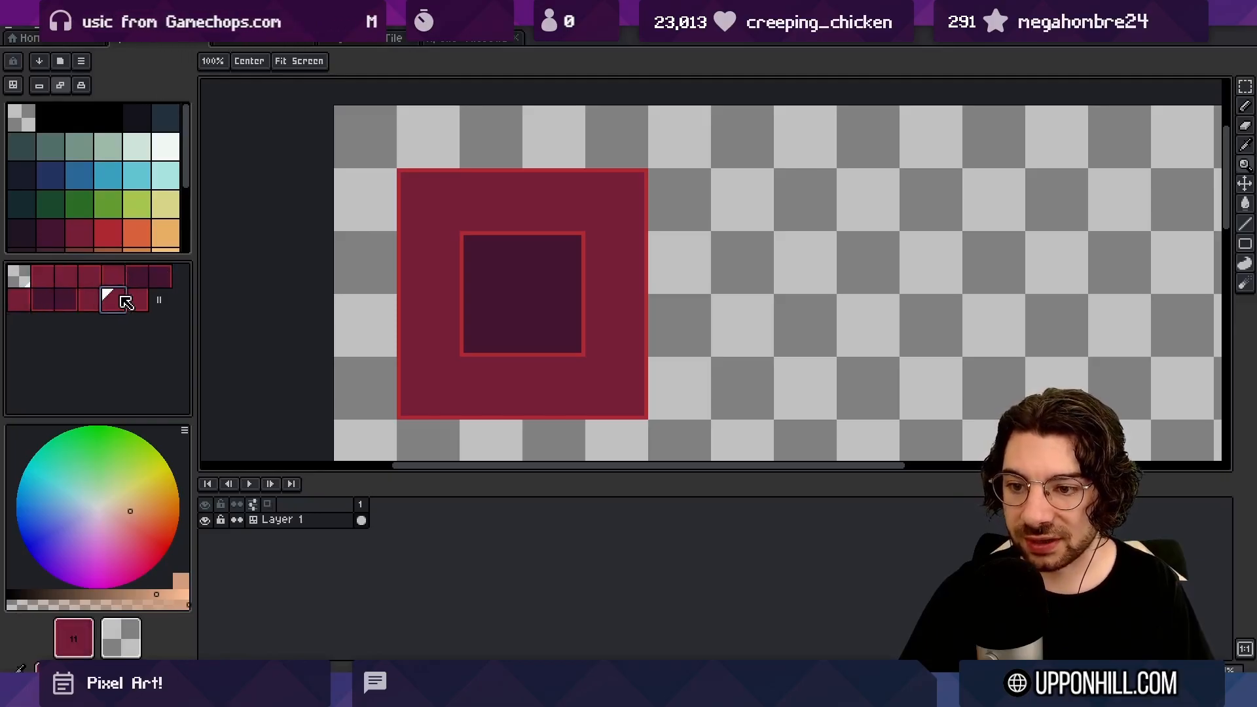
pyautogui.click(113, 300)
pyautogui.click(136, 300)
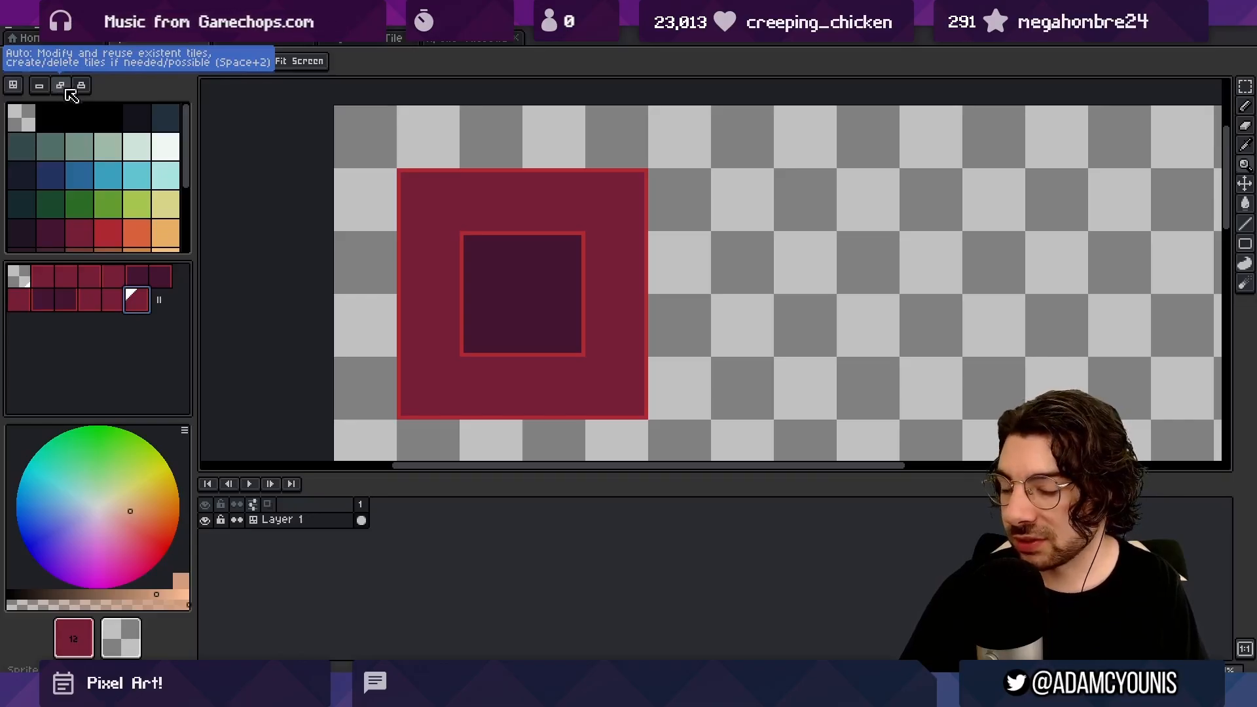
# Step: Copy the square's upper-right corner tile onto the empty canvas, leaving a one-tile gap beside the square, and deselect
pyautogui.press('m')
pyautogui.moveTo(590, 216); pyautogui.dragTo(737, 210)
pyautogui.hotkey('ctrl', 'd')
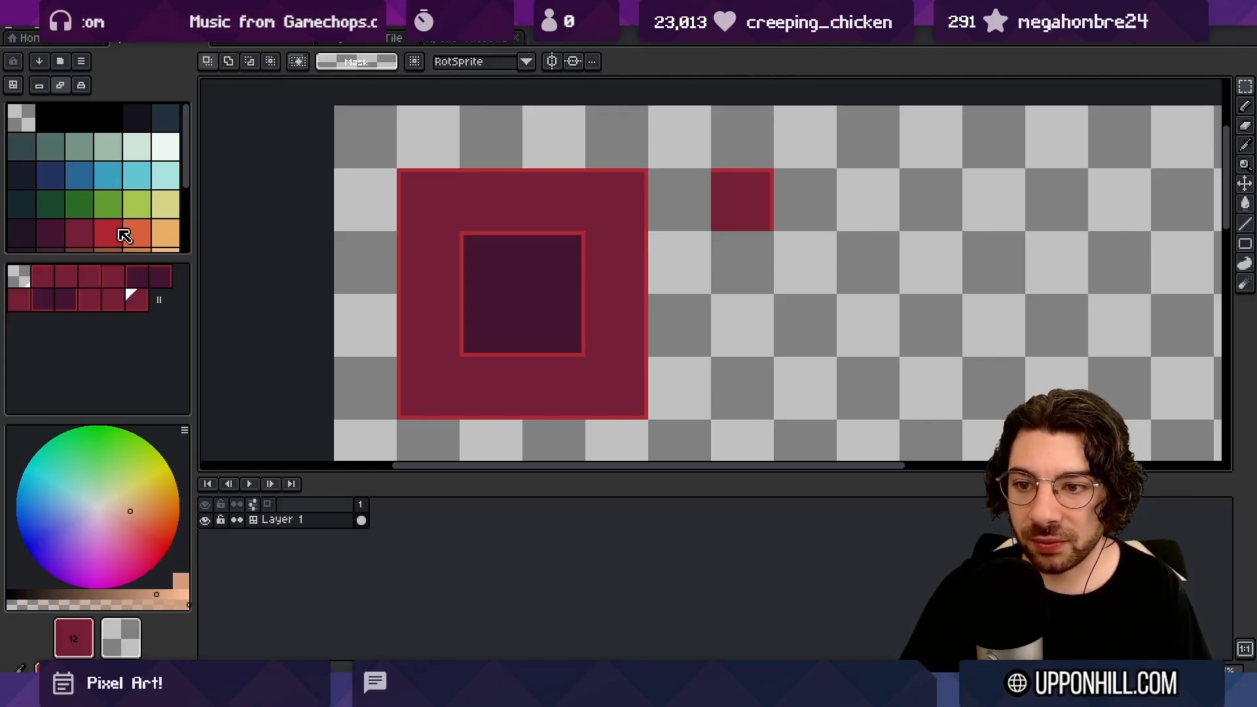
# Step: Scribble on the copied tile with a 1 px dark purple idx-25 pencil, then undo the scribble and the copy
pyautogui.click(79, 232)
pyautogui.press('b')
pyautogui.press('[')
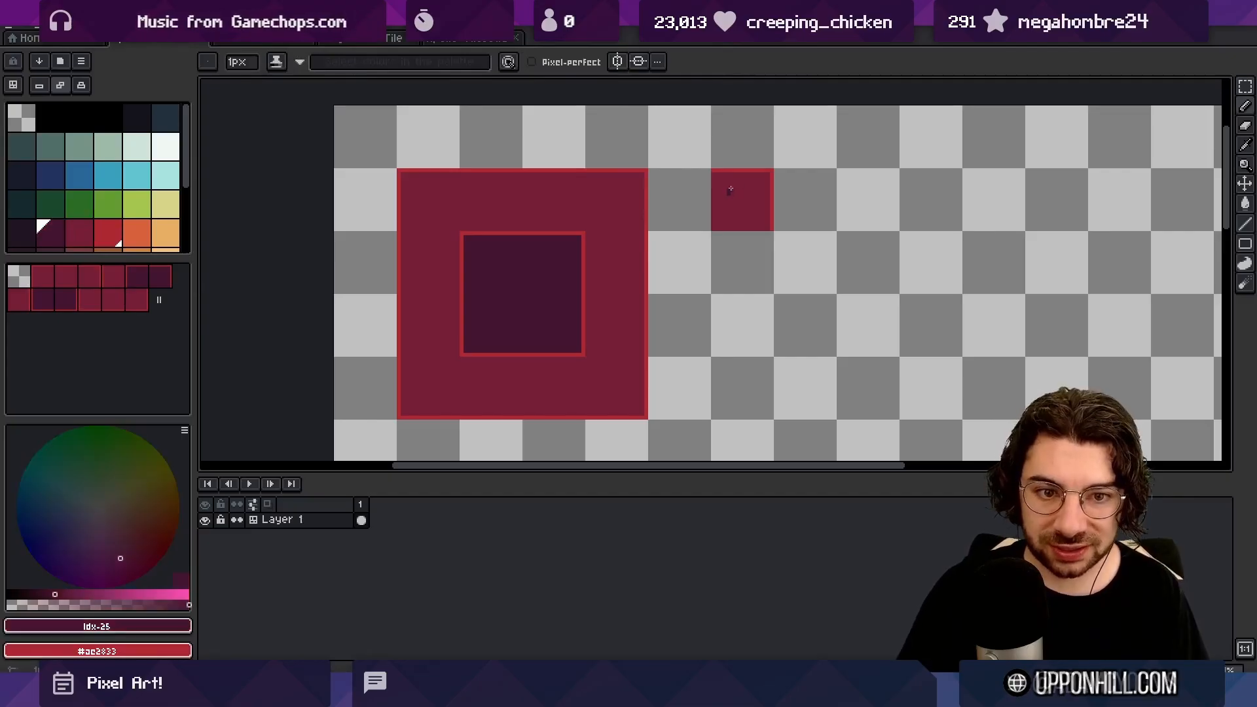
pyautogui.moveTo(728, 192); pyautogui.dragTo(757, 220)
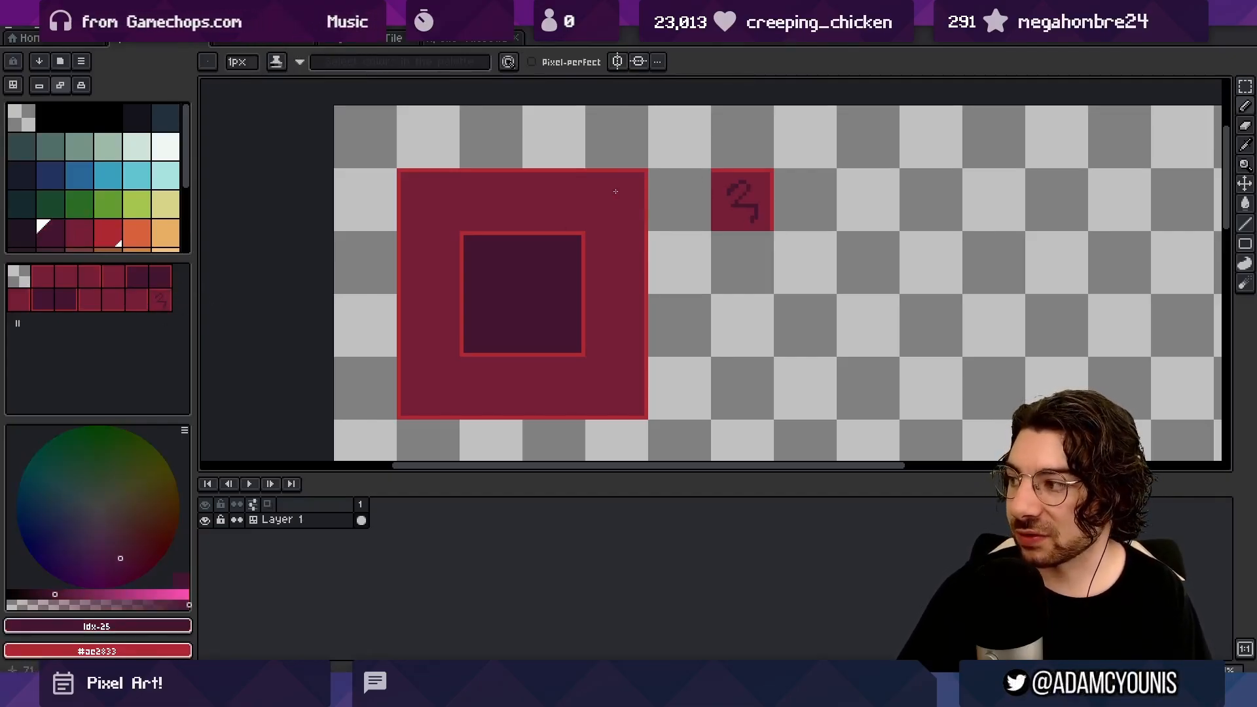
pyautogui.hotkey('ctrl', 'z')
pyautogui.hotkey('ctrl', 'z')
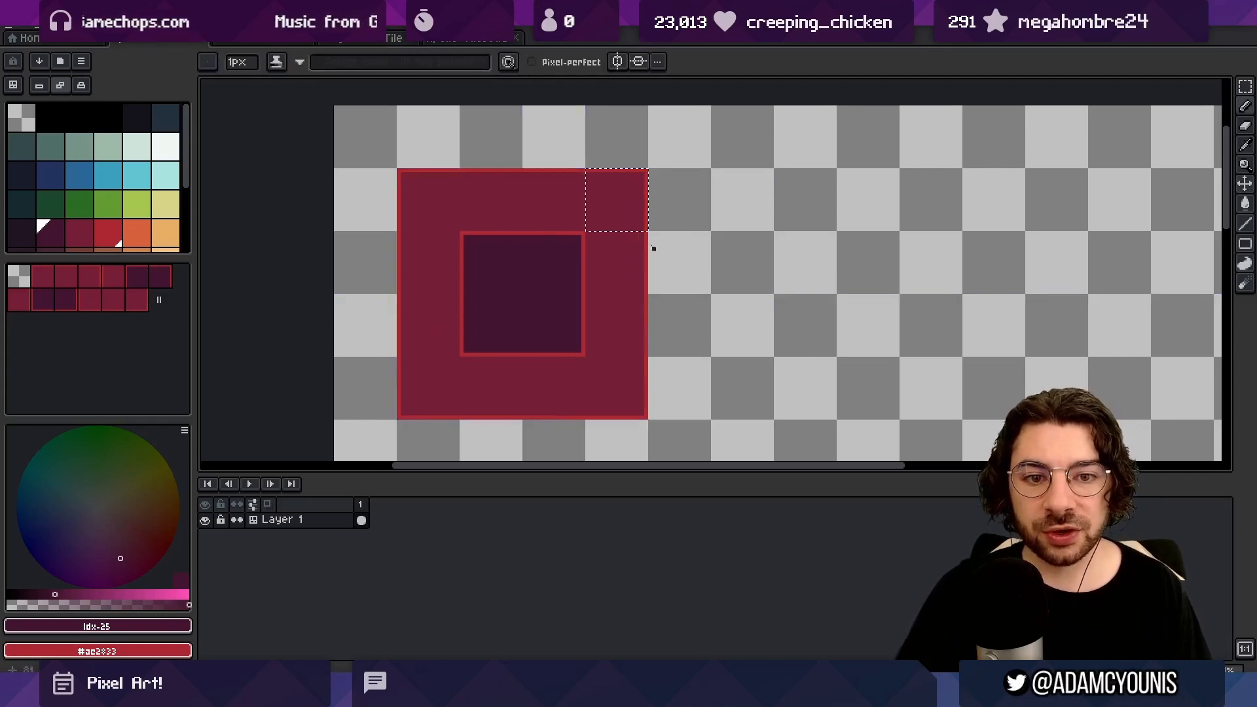
pyautogui.press('space')
pyautogui.moveTo(566, 313); pyautogui.dragTo(491, 277)
pyautogui.hotkey('ctrl', 'space')
pyautogui.moveTo(491, 278); pyautogui.dragTo(504, 286)
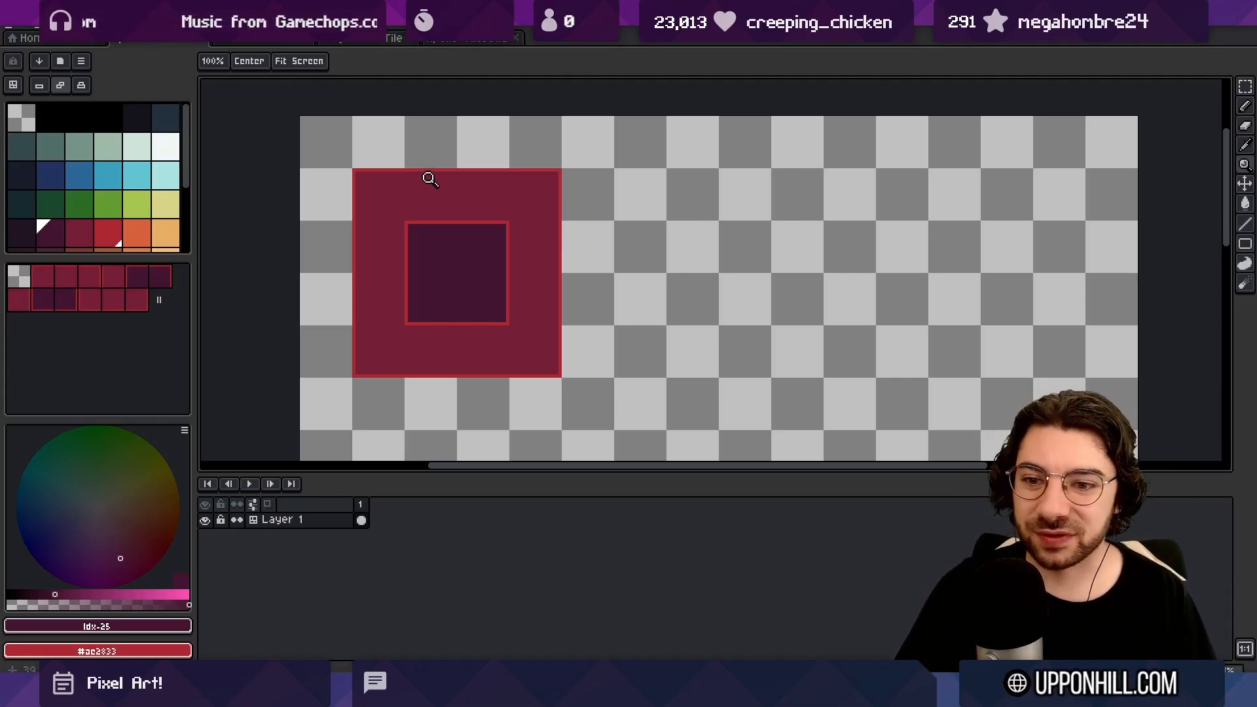
pyautogui.click(444, 247)
pyautogui.moveTo(540, 217); pyautogui.dragTo(492, 249)
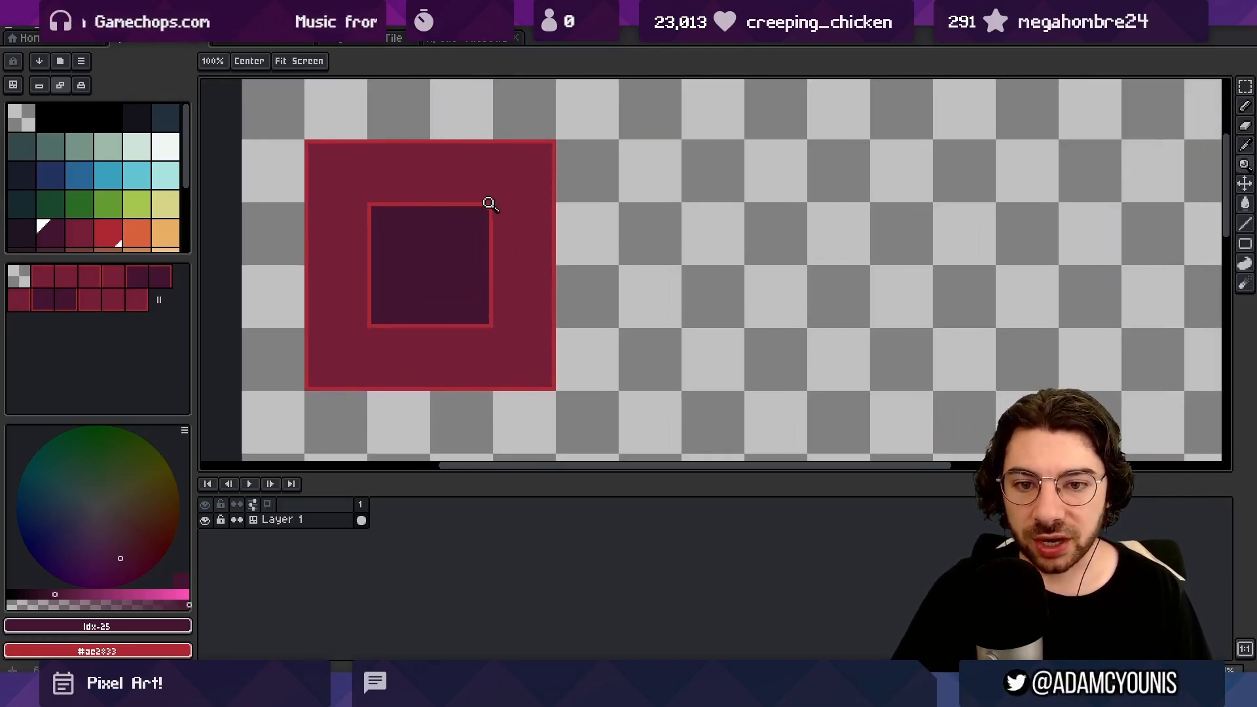
# Step: Examine the square's upper-right corner by selecting its single corner tile and the surrounding 2×2 tile area, clearing each selection
pyautogui.press('m')
pyautogui.moveTo(511, 191); pyautogui.dragTo(532, 182)
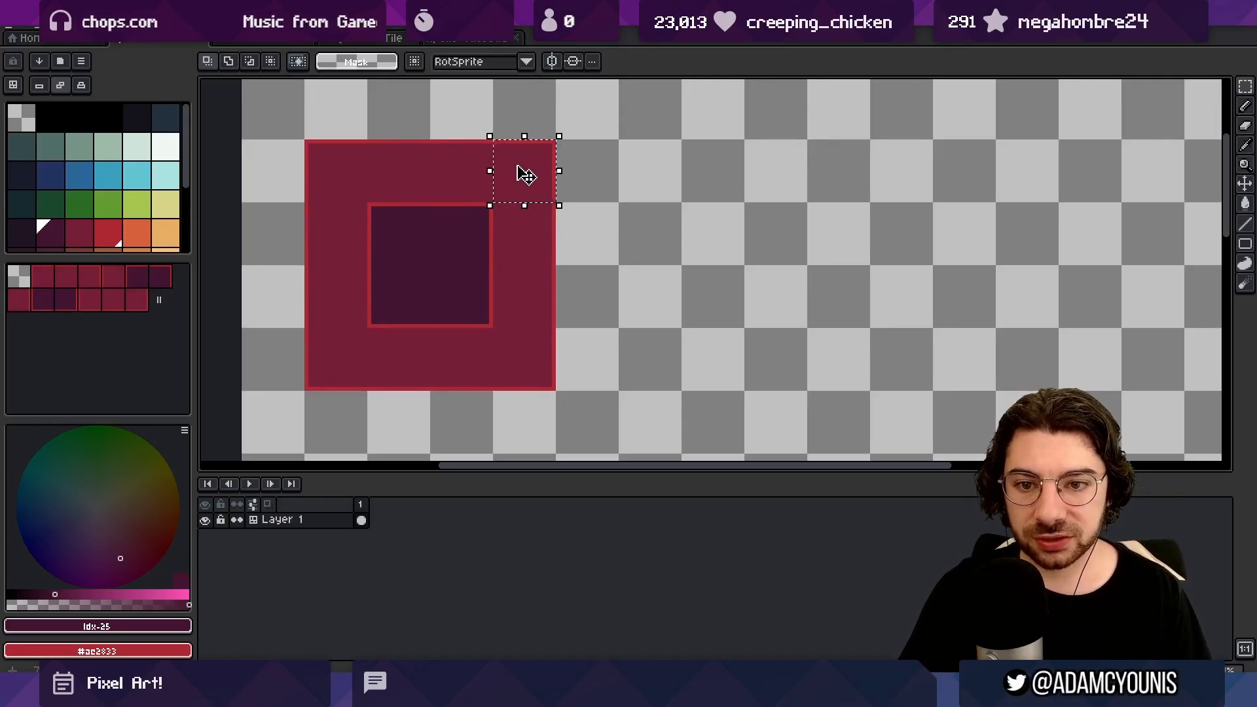
pyautogui.hotkey('ctrl', 'd')
pyautogui.moveTo(479, 180); pyautogui.dragTo(520, 226)
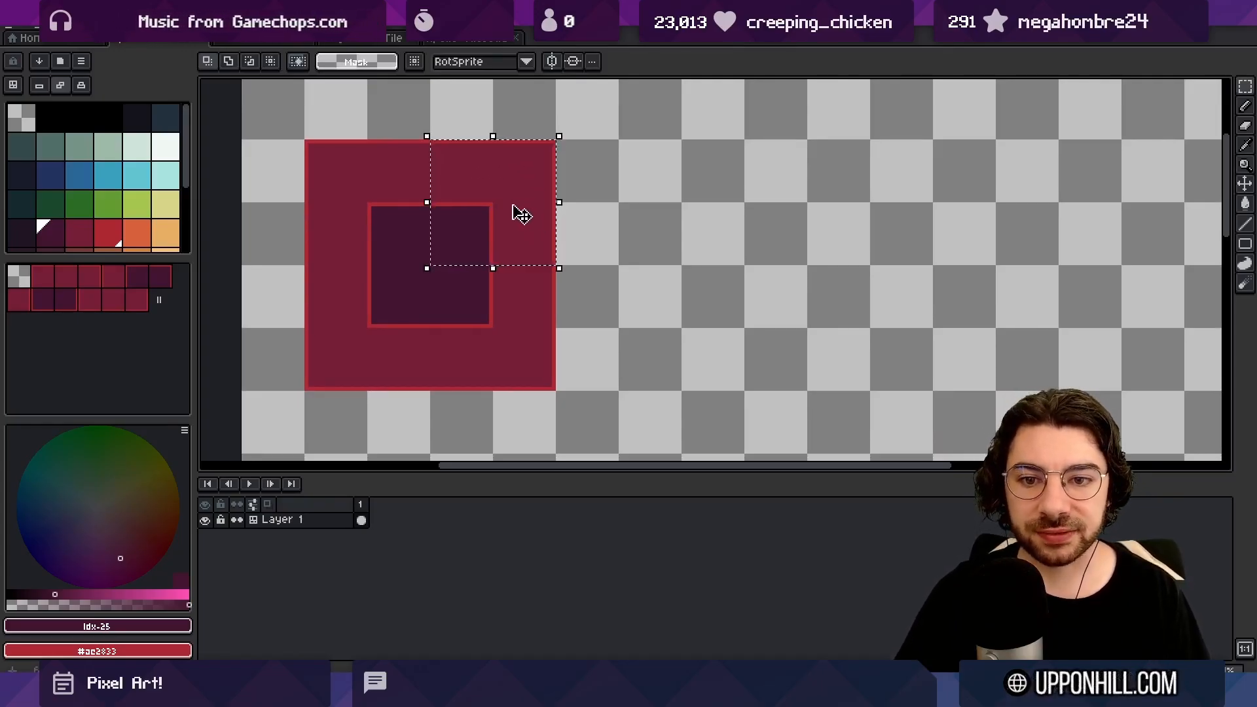
pyautogui.hotkey('ctrl', 'd')
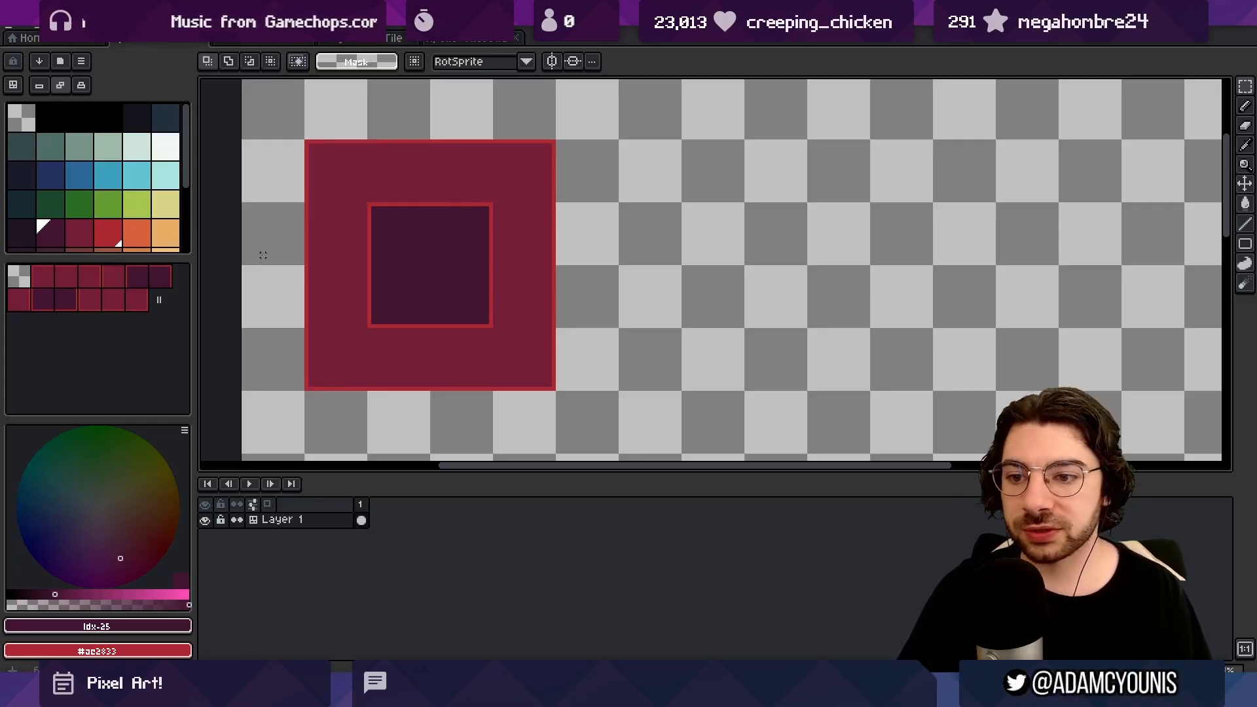
# Step: Duplicate the whole 64×64 px square immediately to the right of the original, aligned to the tile grid
pyautogui.scroll(-1, 427, 308)
pyautogui.scroll(1, 457, 269)
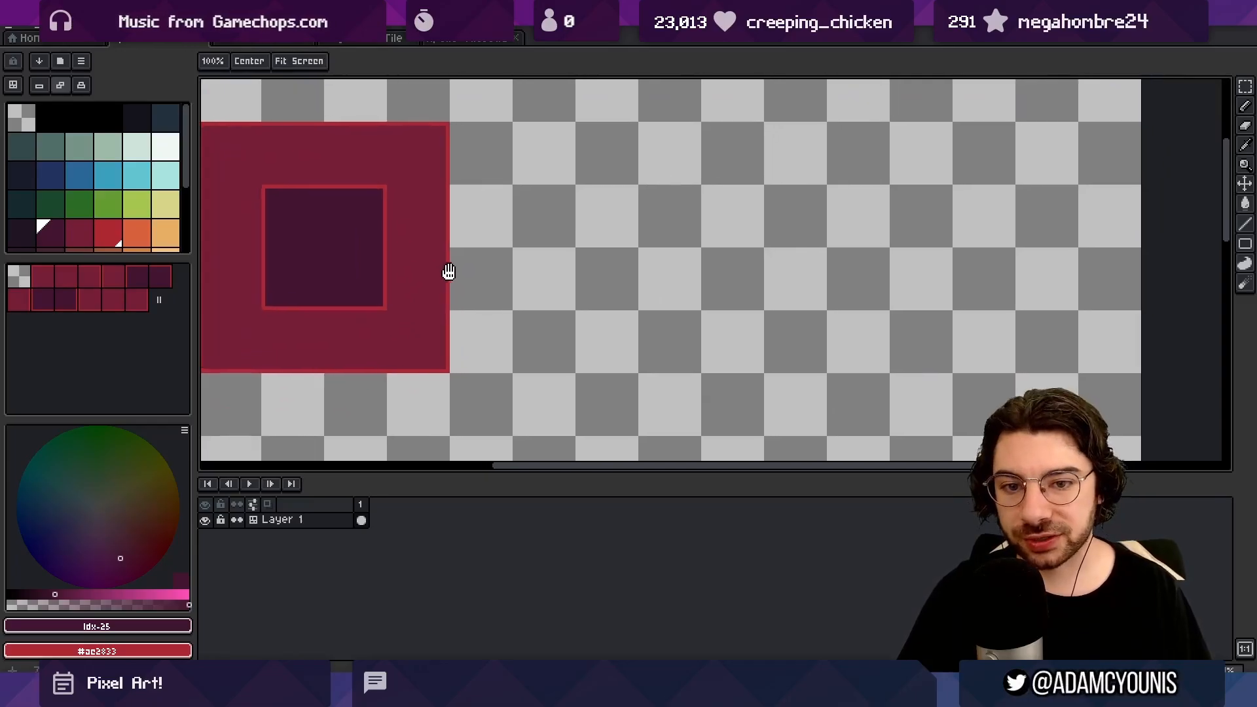
pyautogui.moveTo(234, 136); pyautogui.dragTo(656, 308)
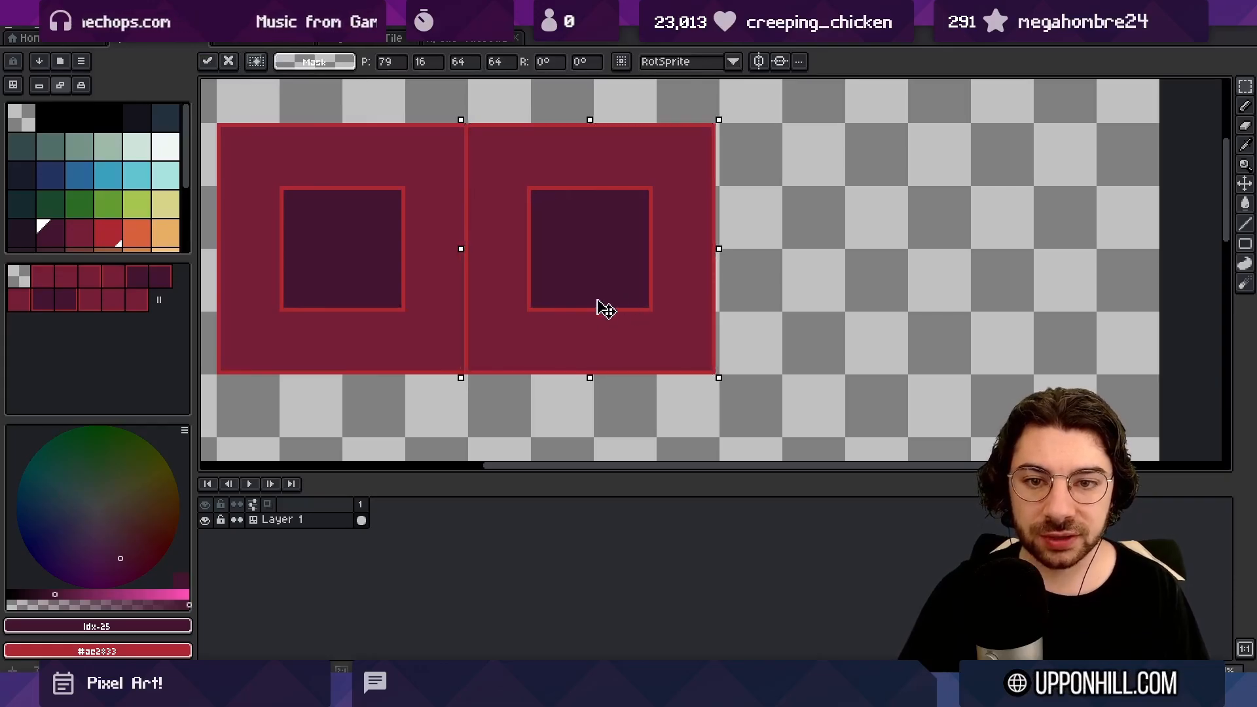
pyautogui.press('Right')
# Step: Swap the copy's fills: crimson sampled from the block in its centre and dark purple #441531 in the surrounding ring
pyautogui.press('g')
pyautogui.keyDown('alt'); pyautogui.click(524, 266); pyautogui.keyUp('alt')
pyautogui.click(567, 268)
pyautogui.keyDown('alt'); pyautogui.click(371, 238); pyautogui.keyUp('alt')
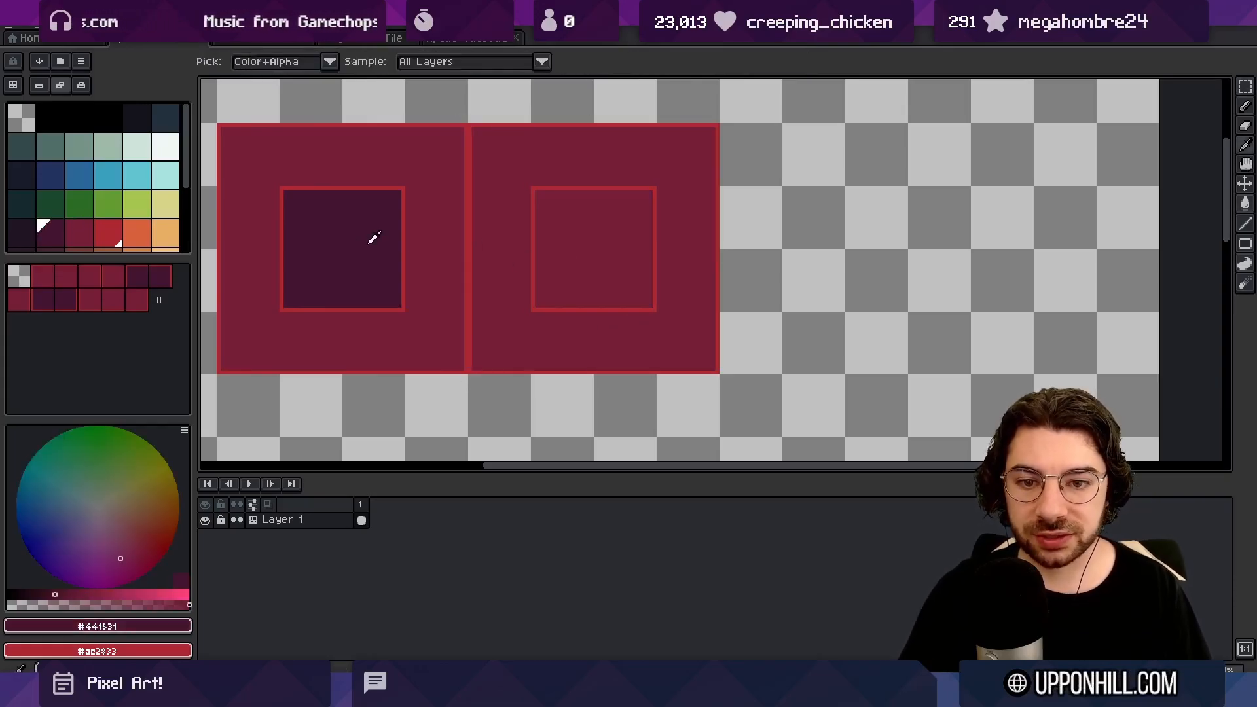
pyautogui.click(501, 245)
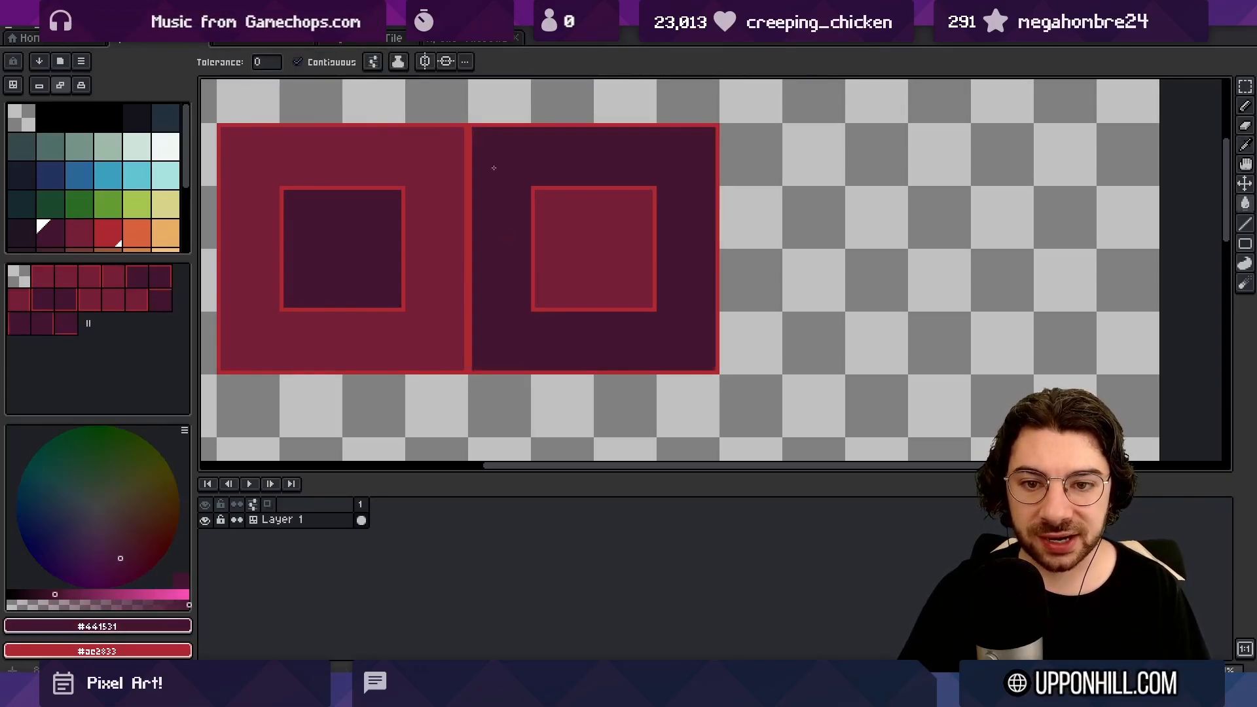
# Step: Cover the copy's red outer outline with dark purple #441531, starting with its inner-side edge and filling the rest
pyautogui.press('m')
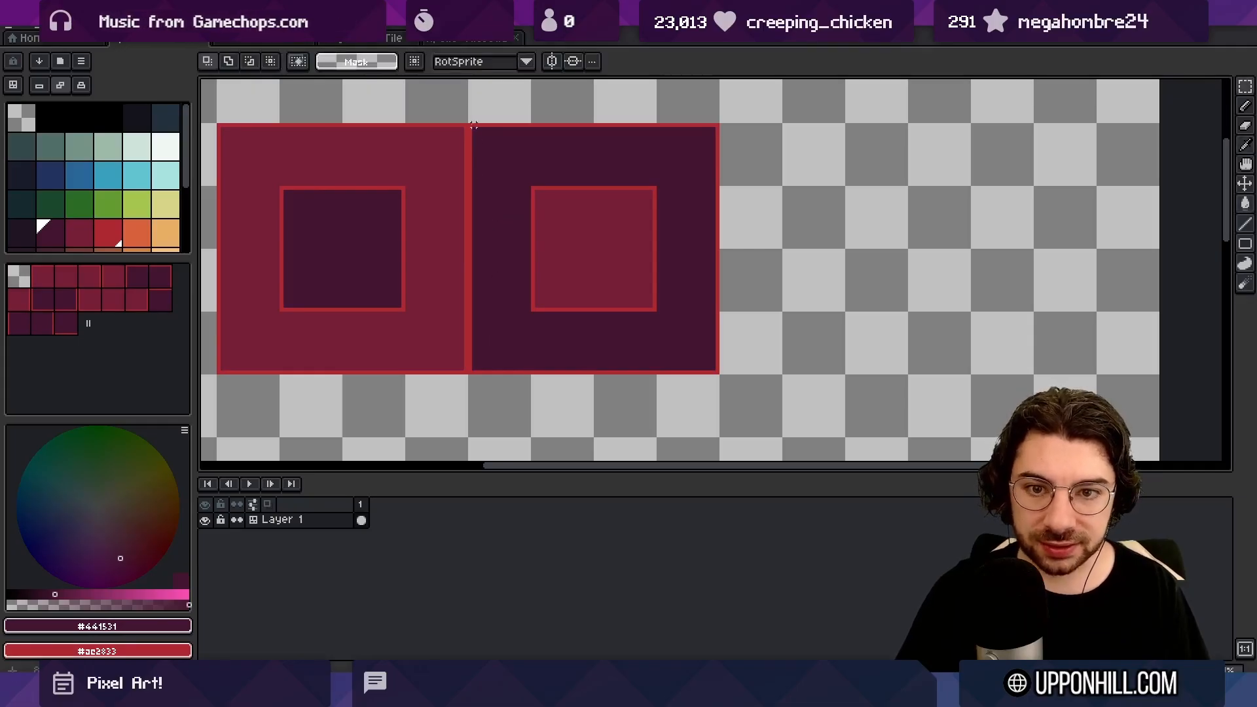
pyautogui.moveTo(471, 124); pyautogui.dragTo(572, 196)
pyautogui.click(477, 132)
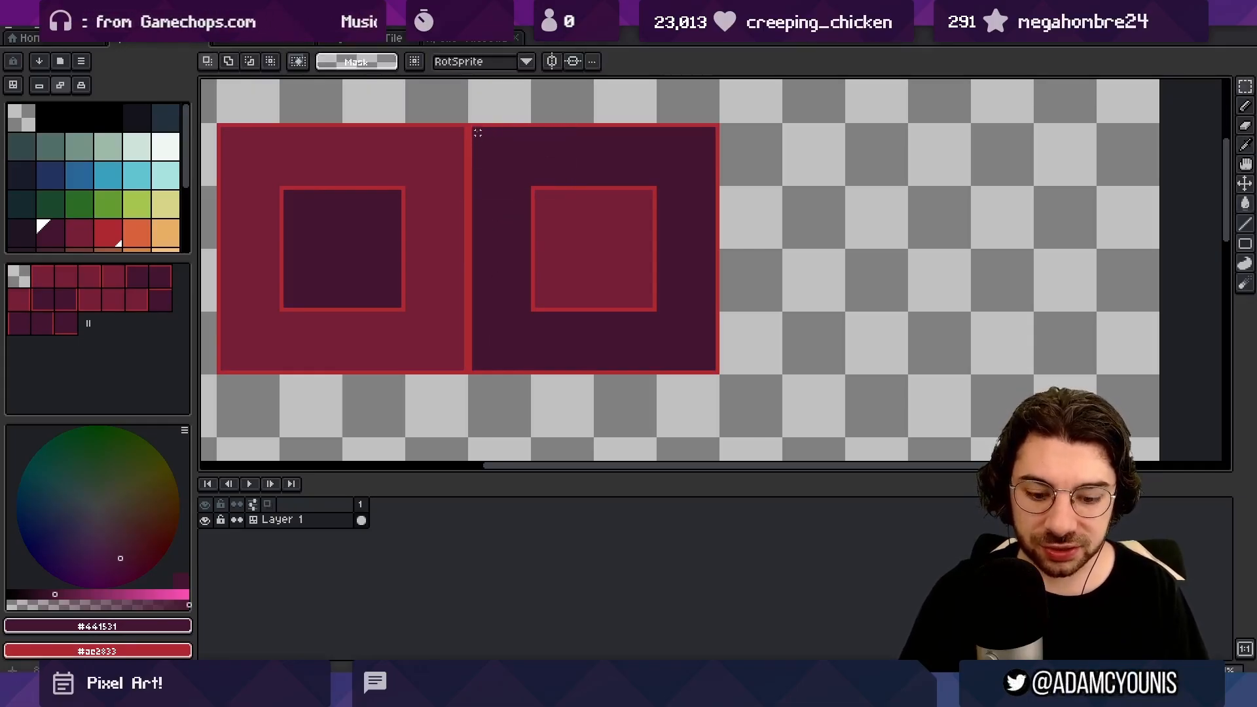
pyautogui.press('b')
pyautogui.moveTo(469, 139); pyautogui.dragTo(469, 351)
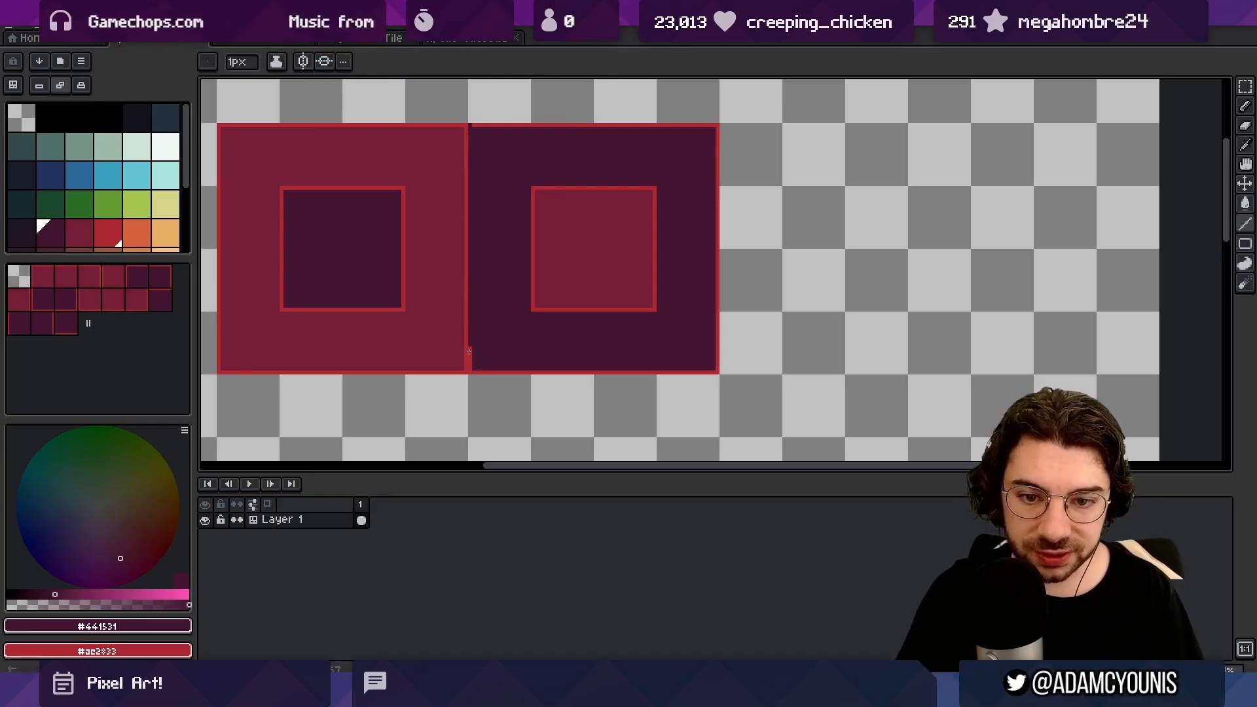
pyautogui.press('g')
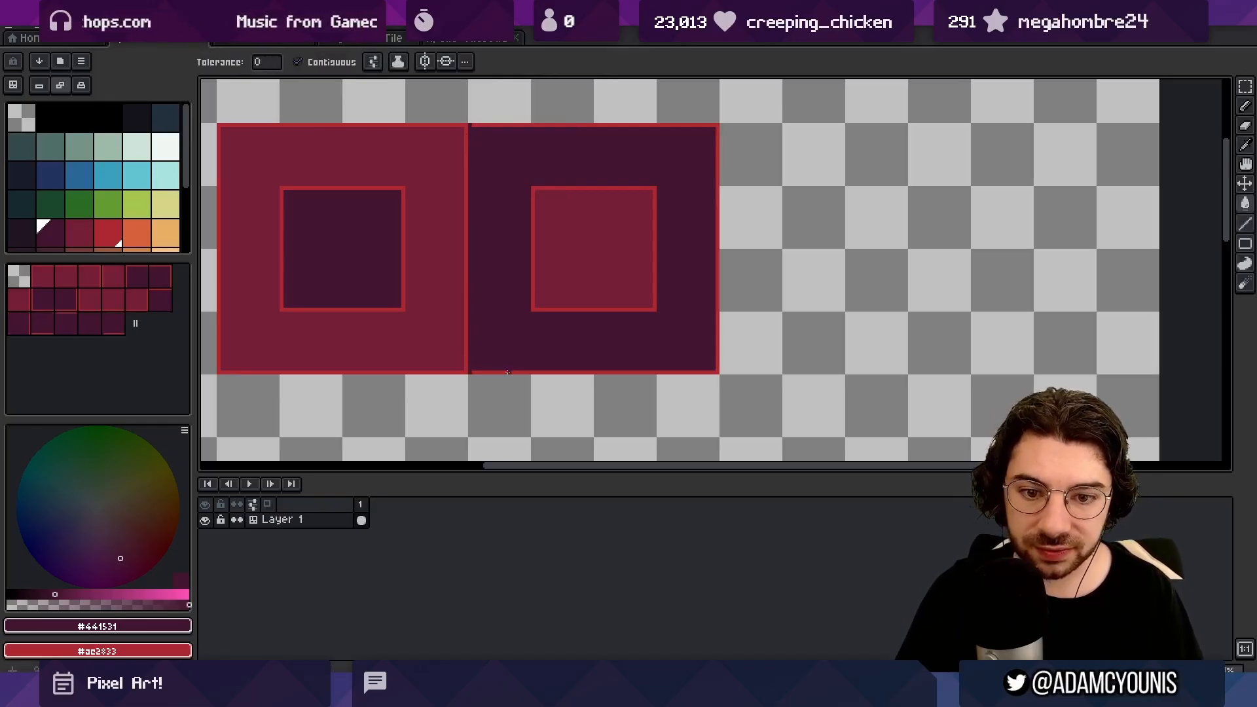
pyautogui.click(506, 372)
# Step: Draw a red #ae2833 rectangle outline around the inner square of the copied block
pyautogui.press('z')
pyautogui.click(524, 300)
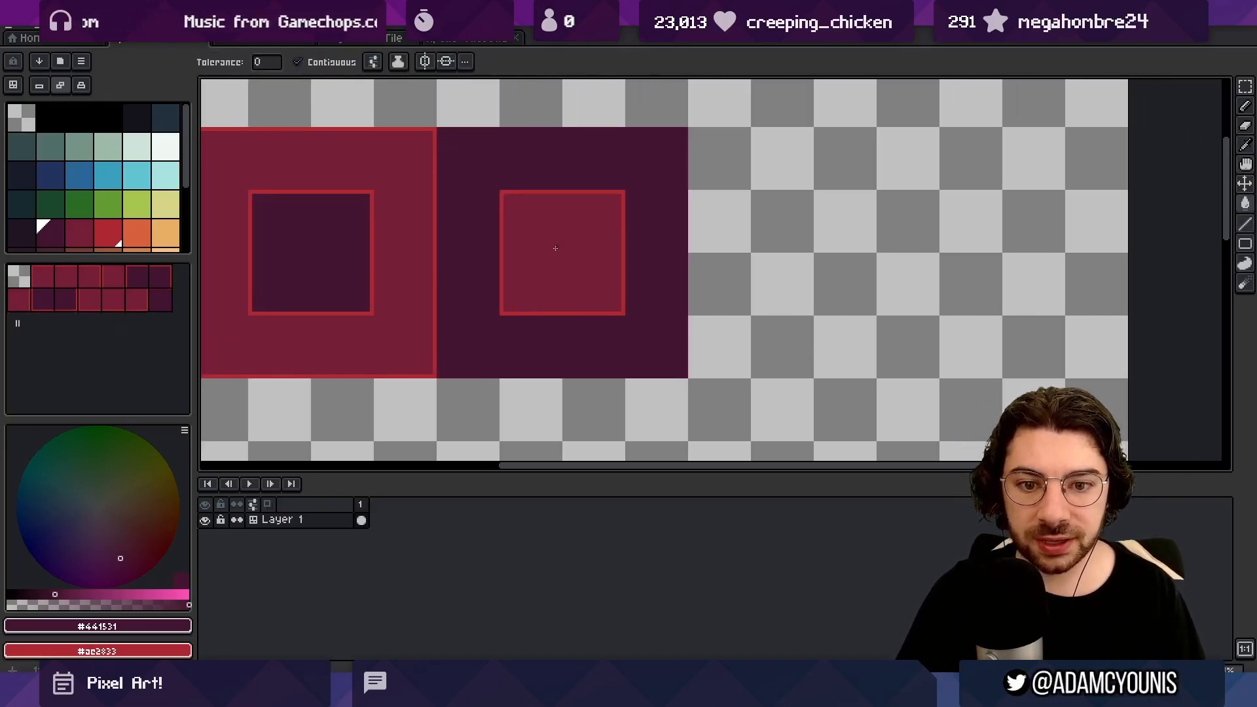
pyautogui.click(524, 288)
pyautogui.press('v')
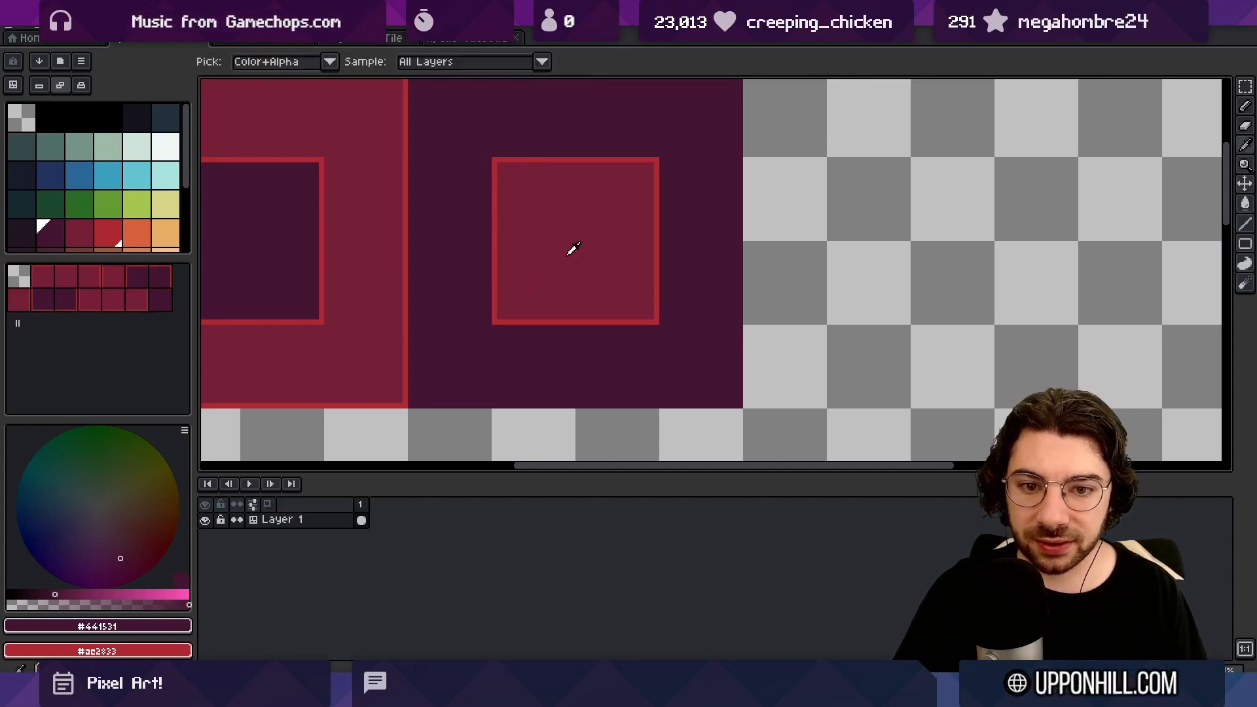
pyautogui.press('r')
pyautogui.moveTo(658, 322); pyautogui.dragTo(492, 238)
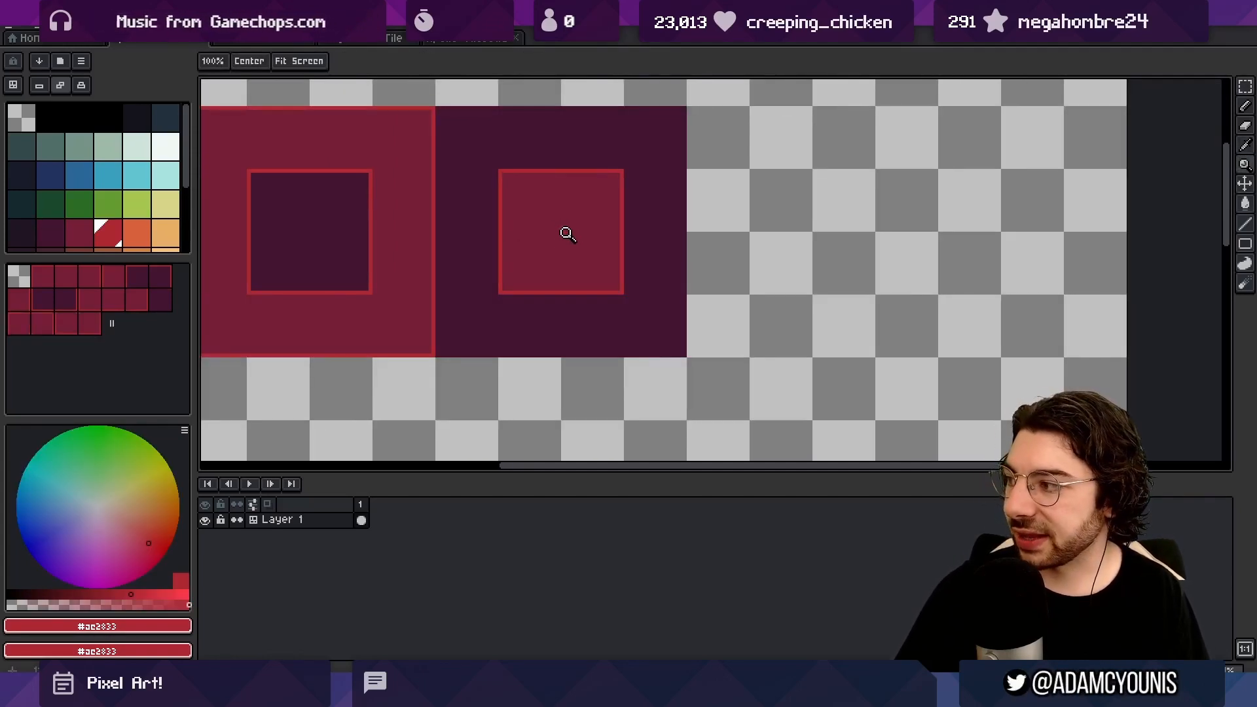
# Step: Examine the original block's top edge, marking a one-by-two tile section from the outer outline into the dark centre
pyautogui.scroll(-2, 576, 236)
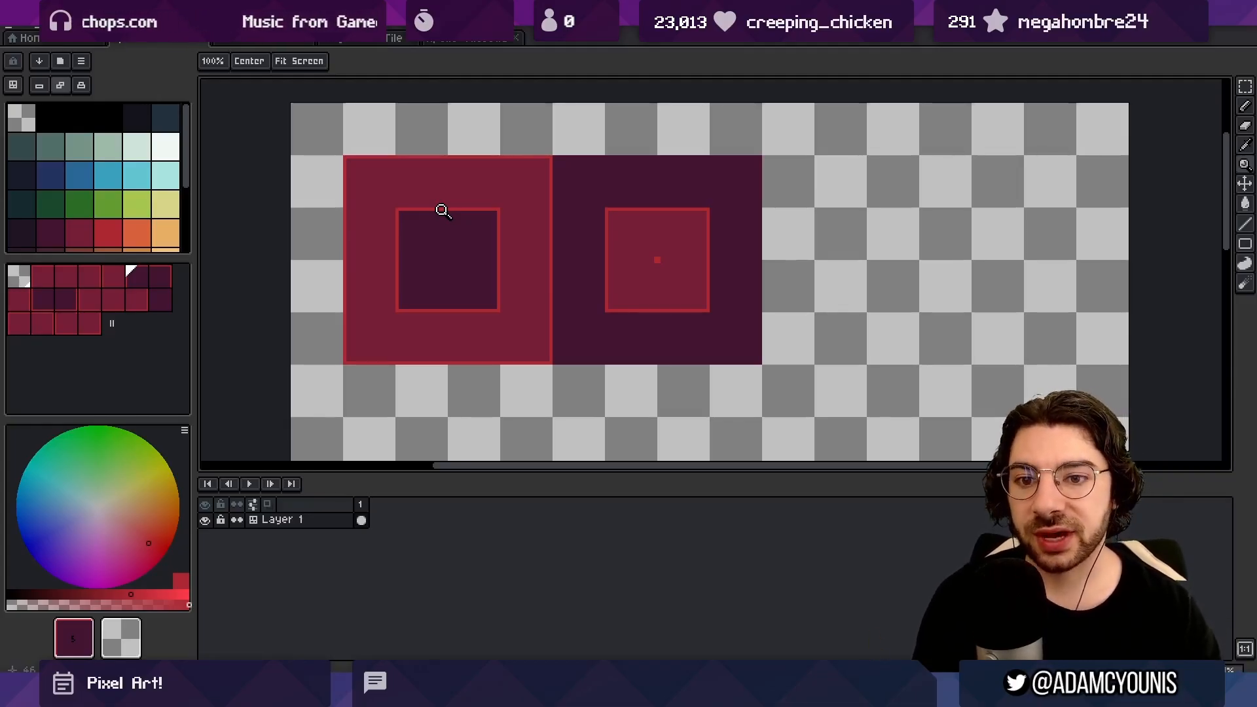
pyautogui.press('m')
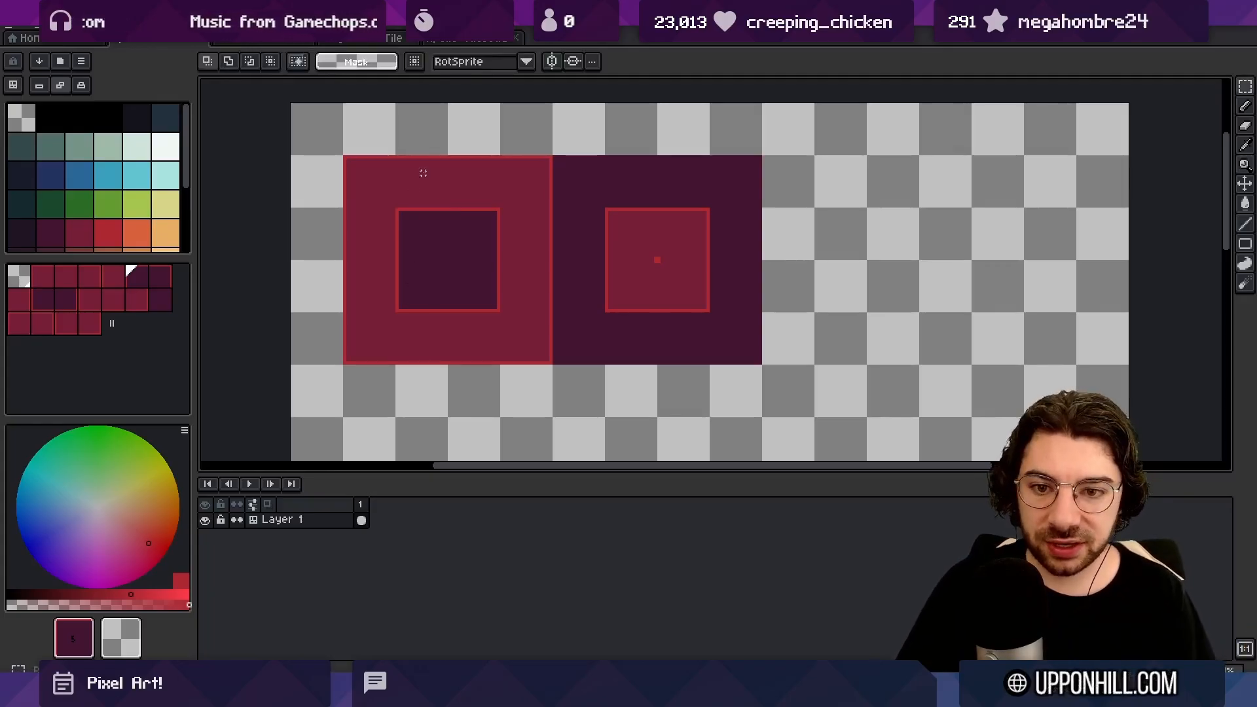
pyautogui.moveTo(421, 169); pyautogui.dragTo(441, 246)
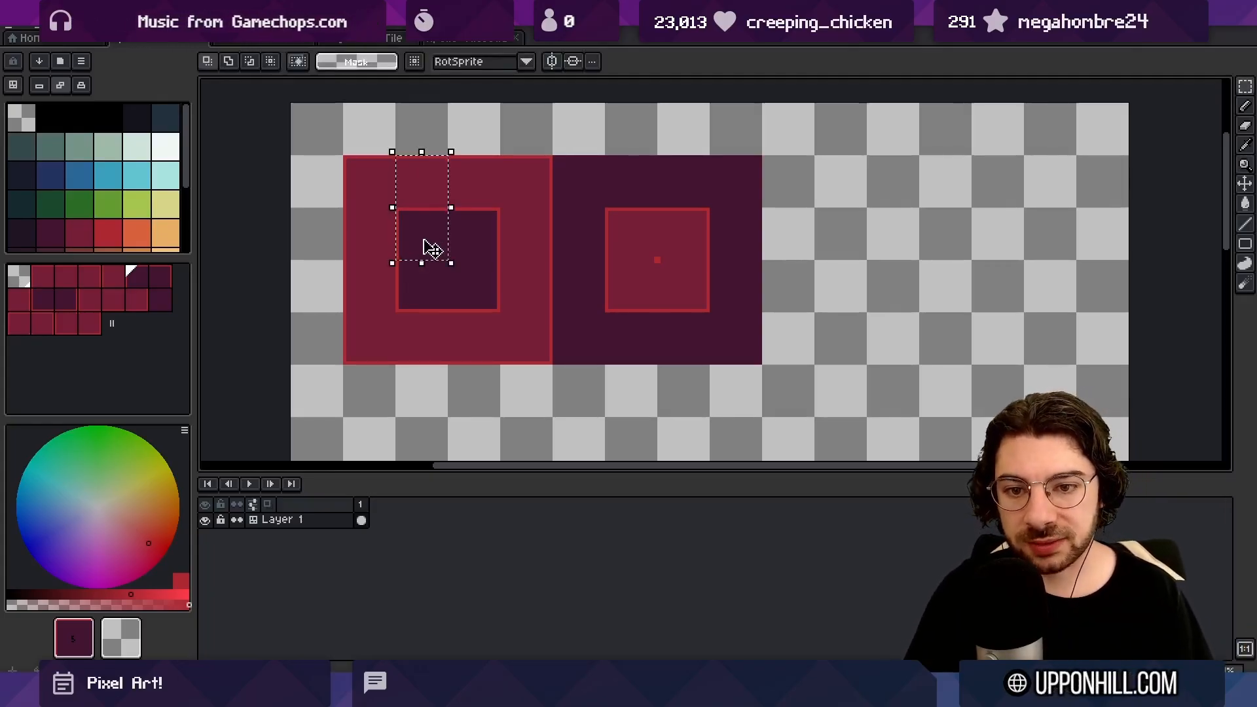
pyautogui.press('z')
pyautogui.click(421, 206)
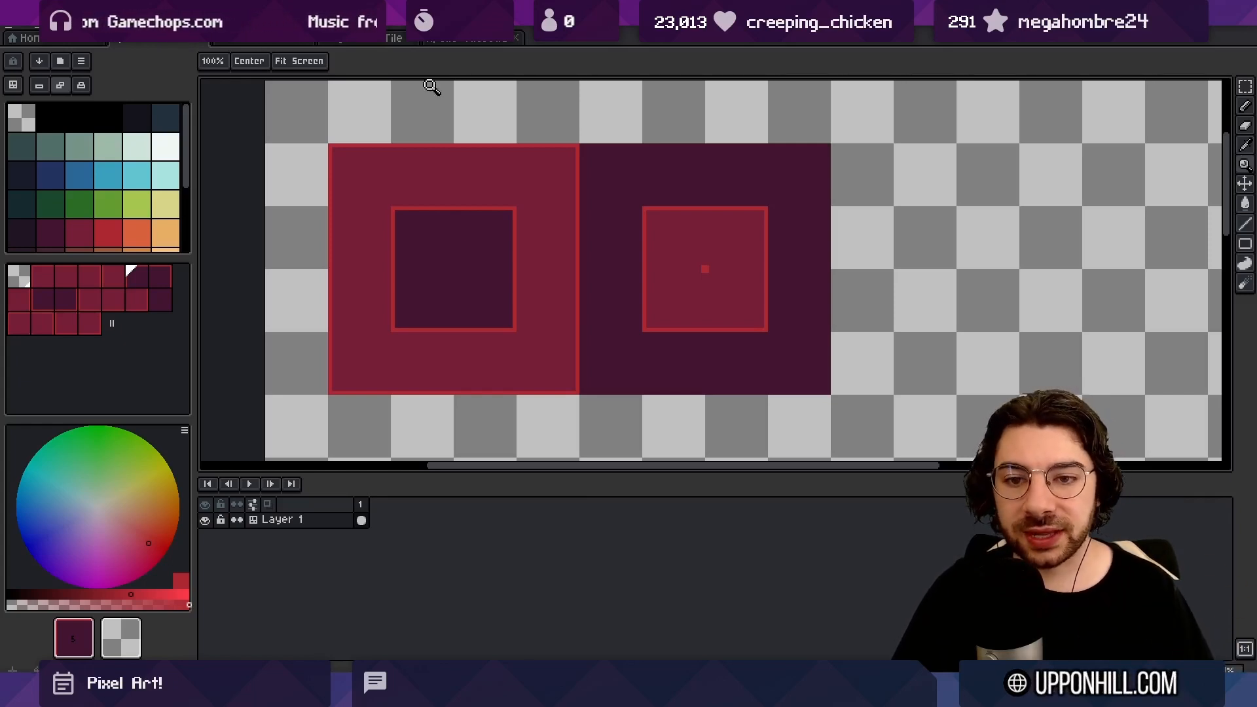
pyautogui.click(400, 140)
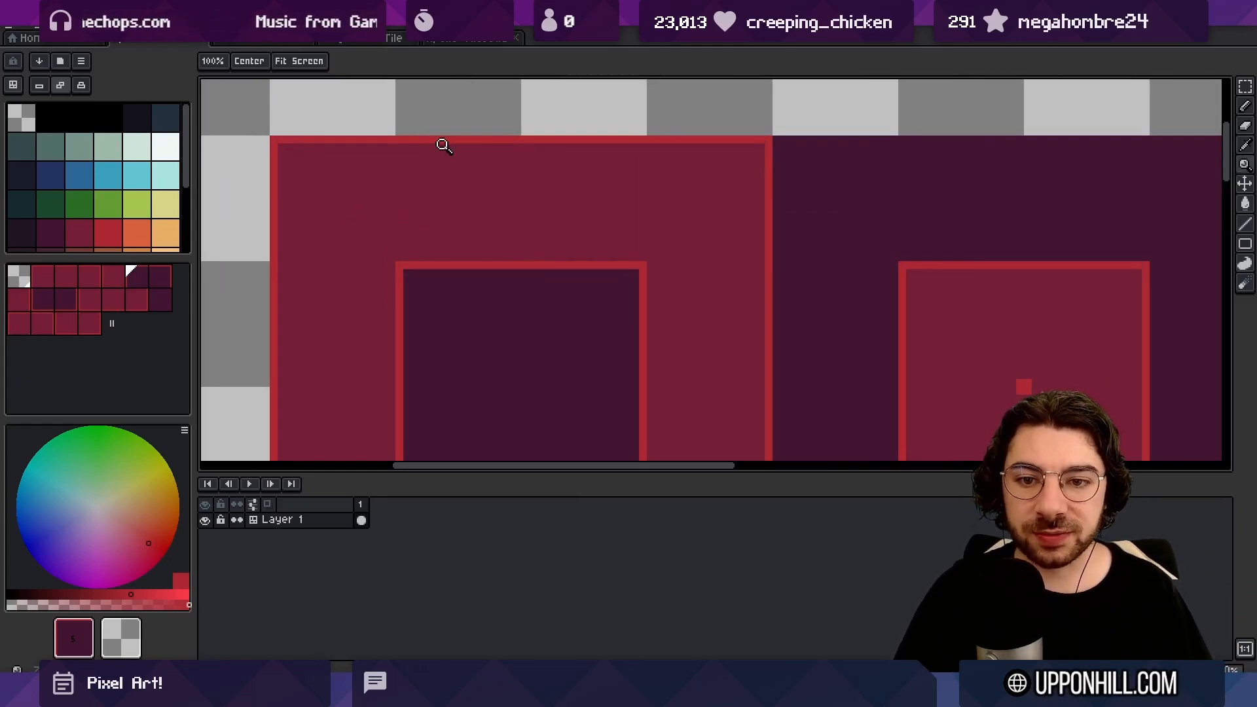
pyautogui.rightClick(441, 140)
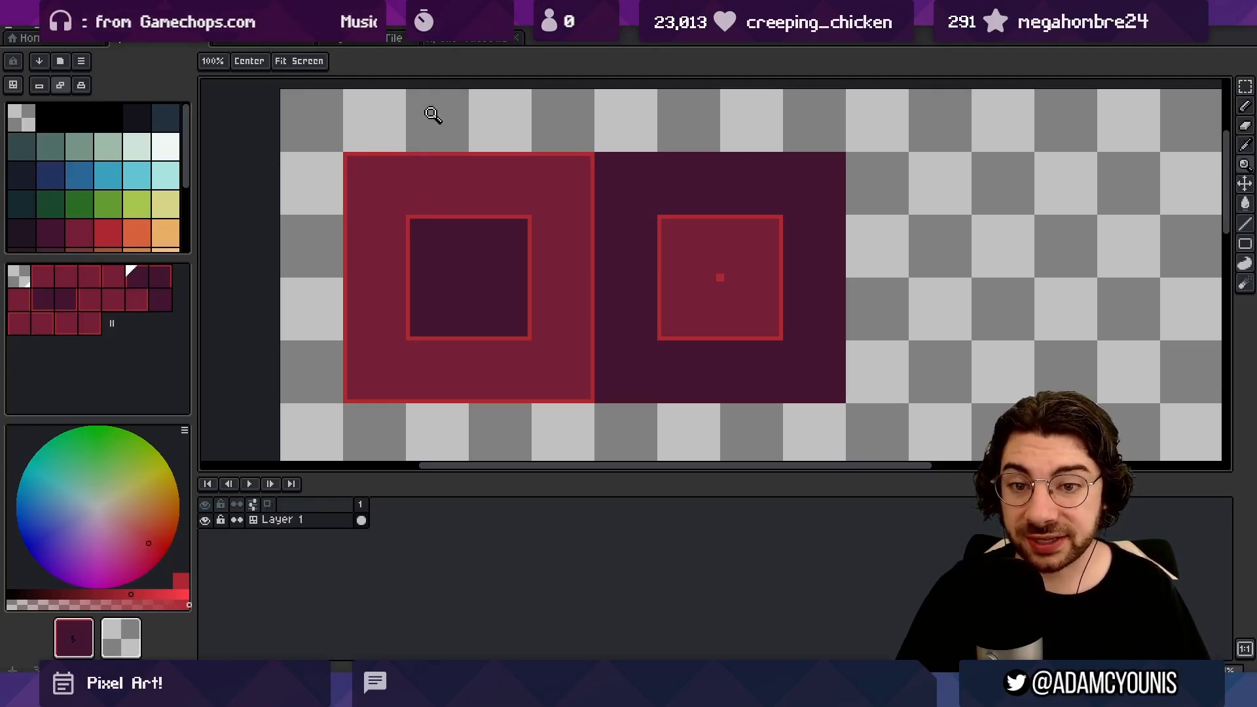
pyautogui.click(452, 156)
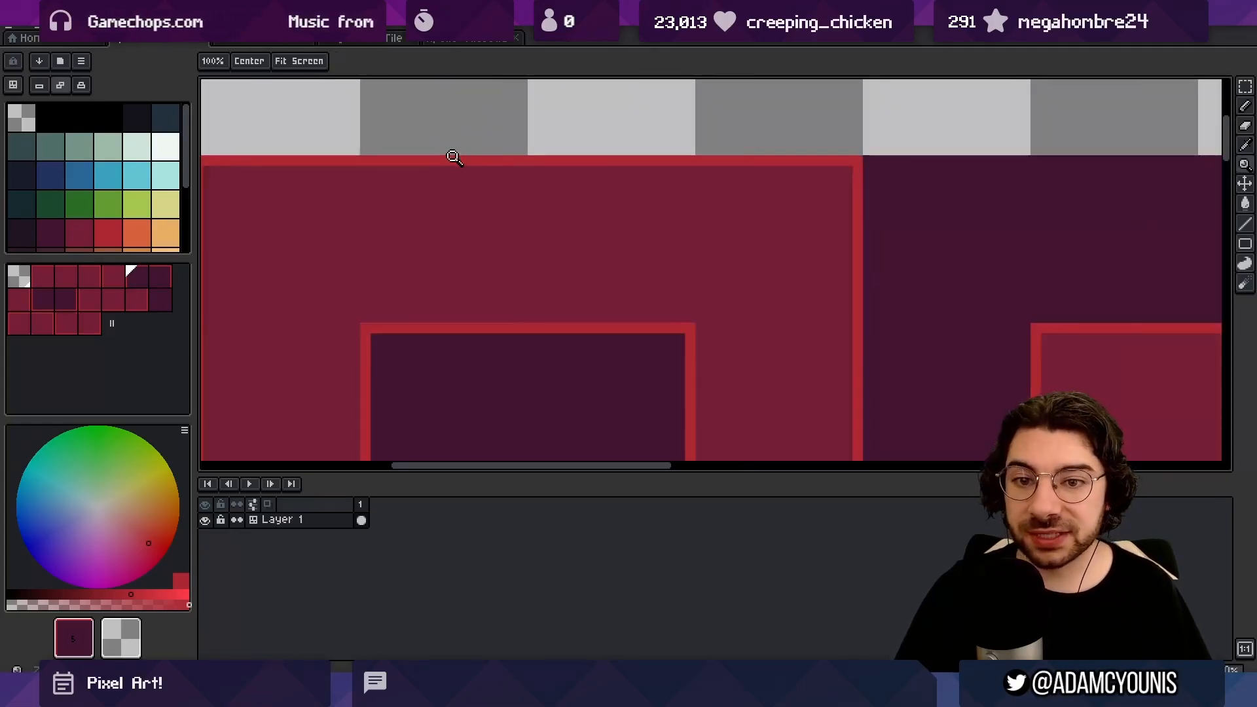
# Step: Try 1 px green idx-21 pencil strokes along the original block's top edge and undo them
pyautogui.keyDown('alt'); pyautogui.click(452, 159); pyautogui.keyUp('alt')
pyautogui.moveTo(443, 152); pyautogui.dragTo(467, 256)
pyautogui.press('b')
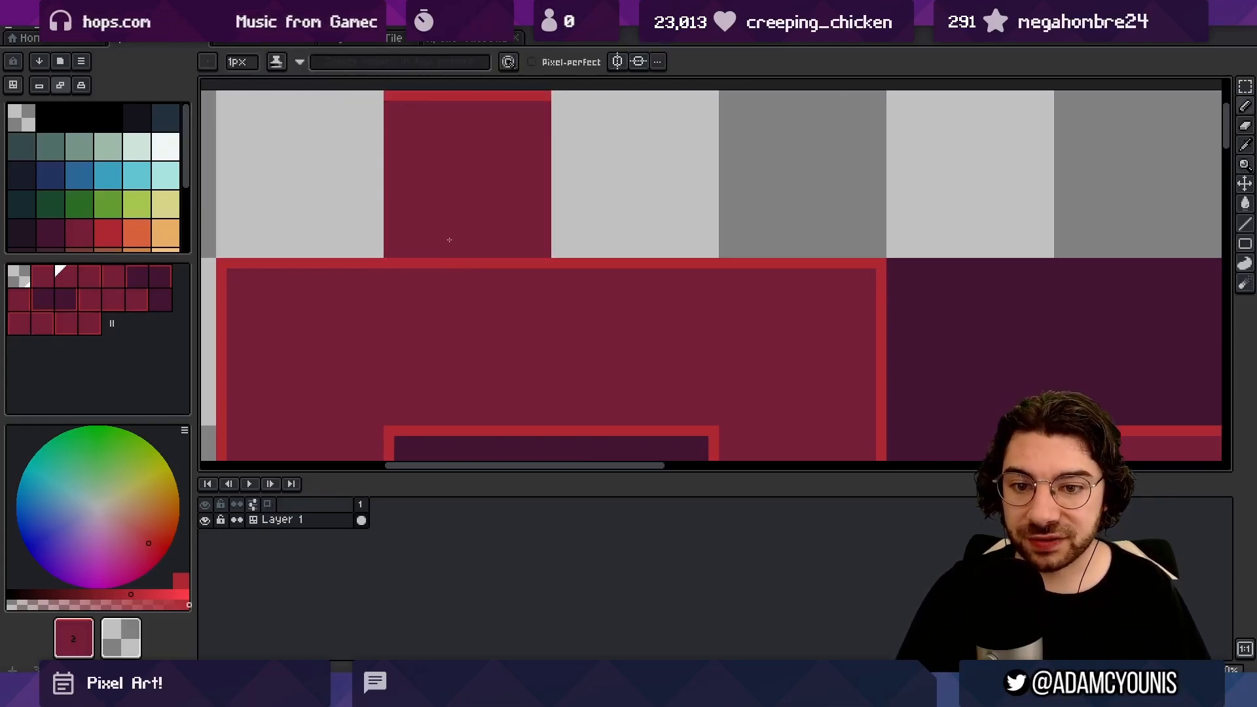
pyautogui.press('Tab')
pyautogui.click(108, 204)
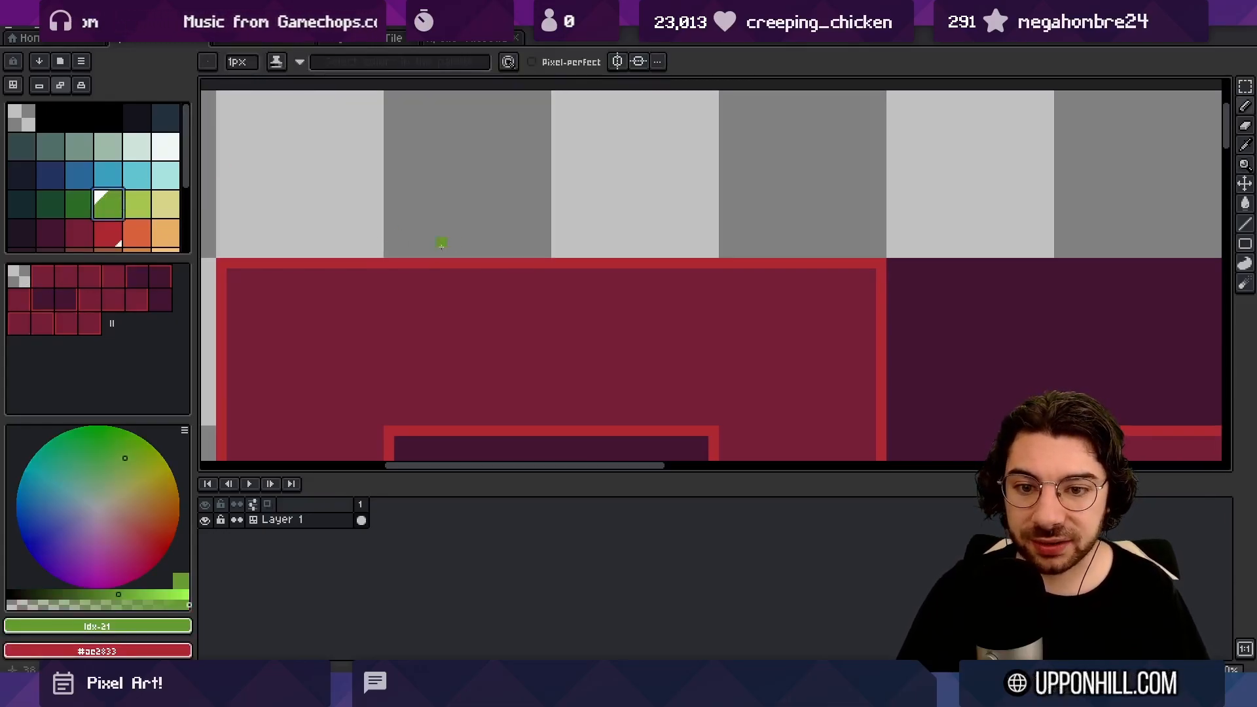
pyautogui.moveTo(410, 263); pyautogui.dragTo(517, 263)
pyautogui.hotkey('ctrl', 'z')
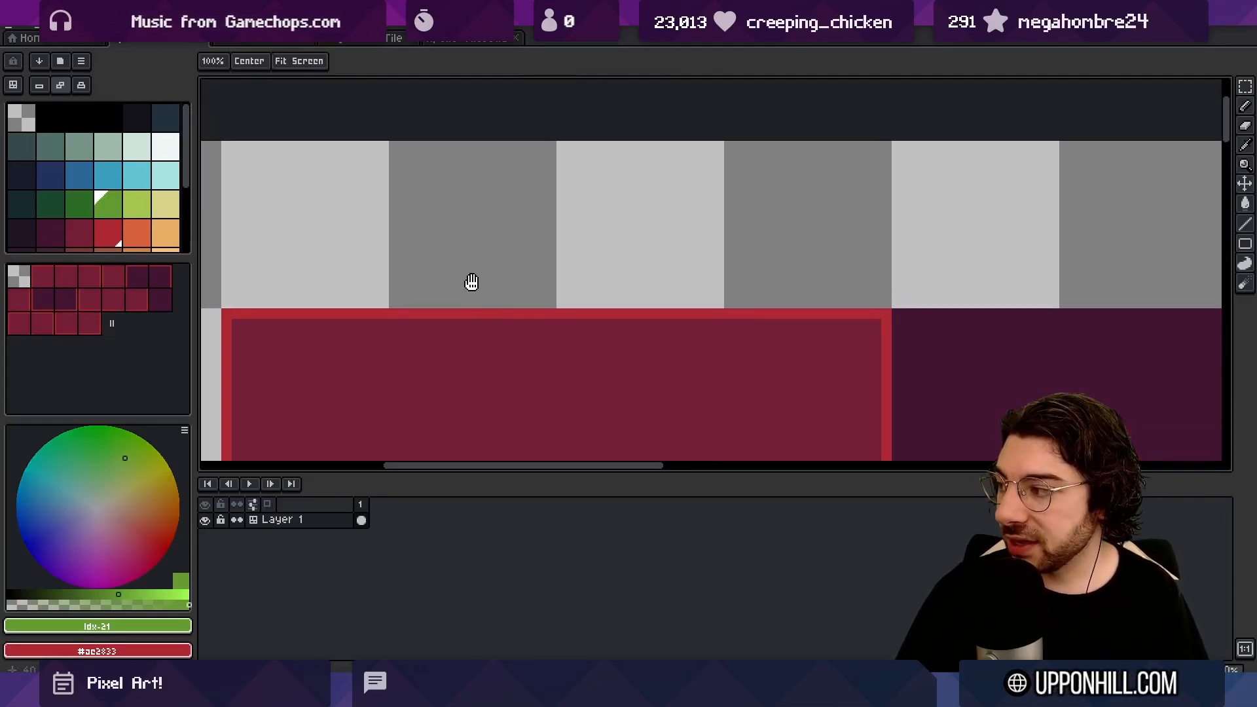
pyautogui.press('space')
pyautogui.moveTo(412, 275); pyautogui.dragTo(464, 291)
pyautogui.hotkey('ctrl', 'z')
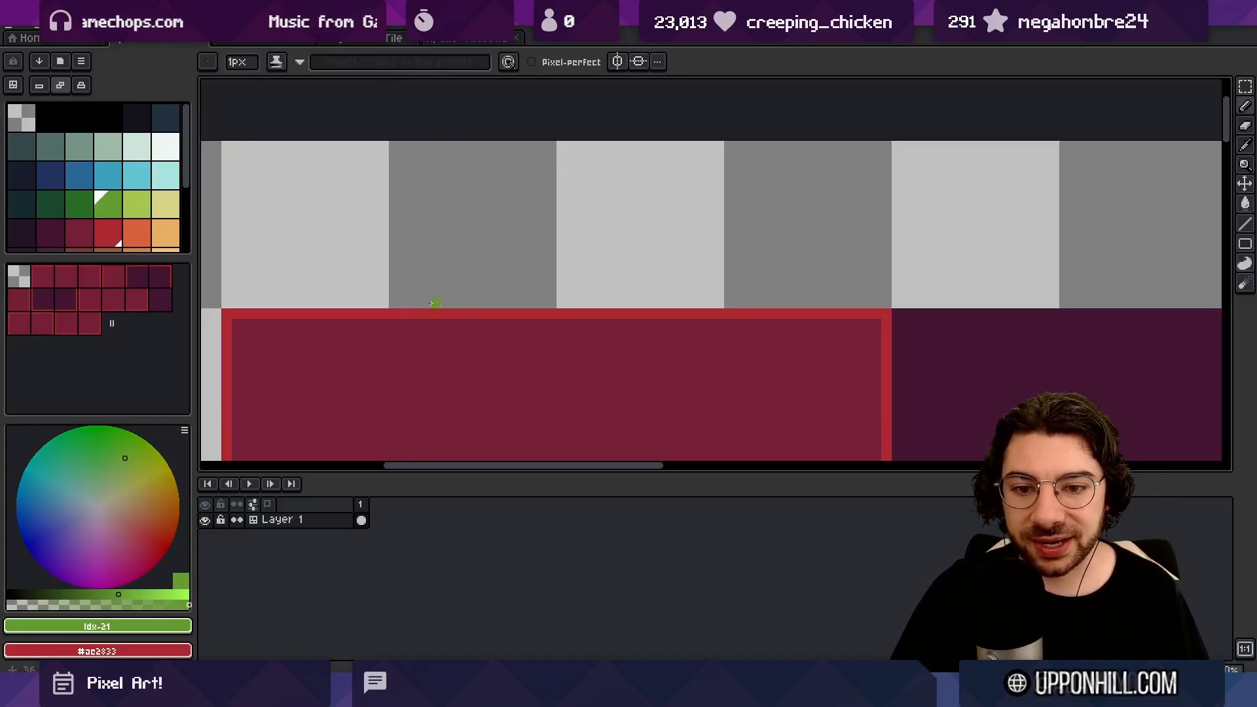
pyautogui.press('space')
pyautogui.moveTo(467, 289); pyautogui.dragTo(455, 218)
pyautogui.click(450, 247)
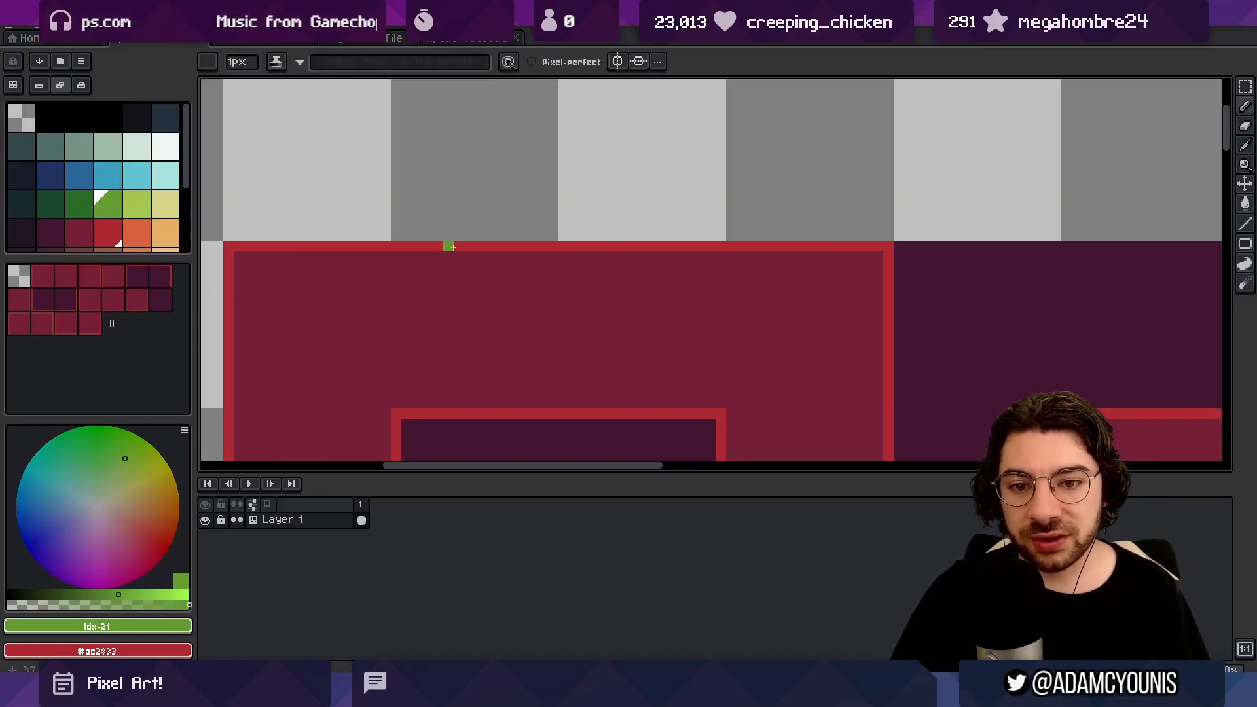
# Step: Mark a narrow vertical strip between the original block's top outline and its inner outline, then deselect it
pyautogui.press('space')
pyautogui.moveTo(466, 314); pyautogui.dragTo(466, 255)
pyautogui.scroll(-1, 468, 257)
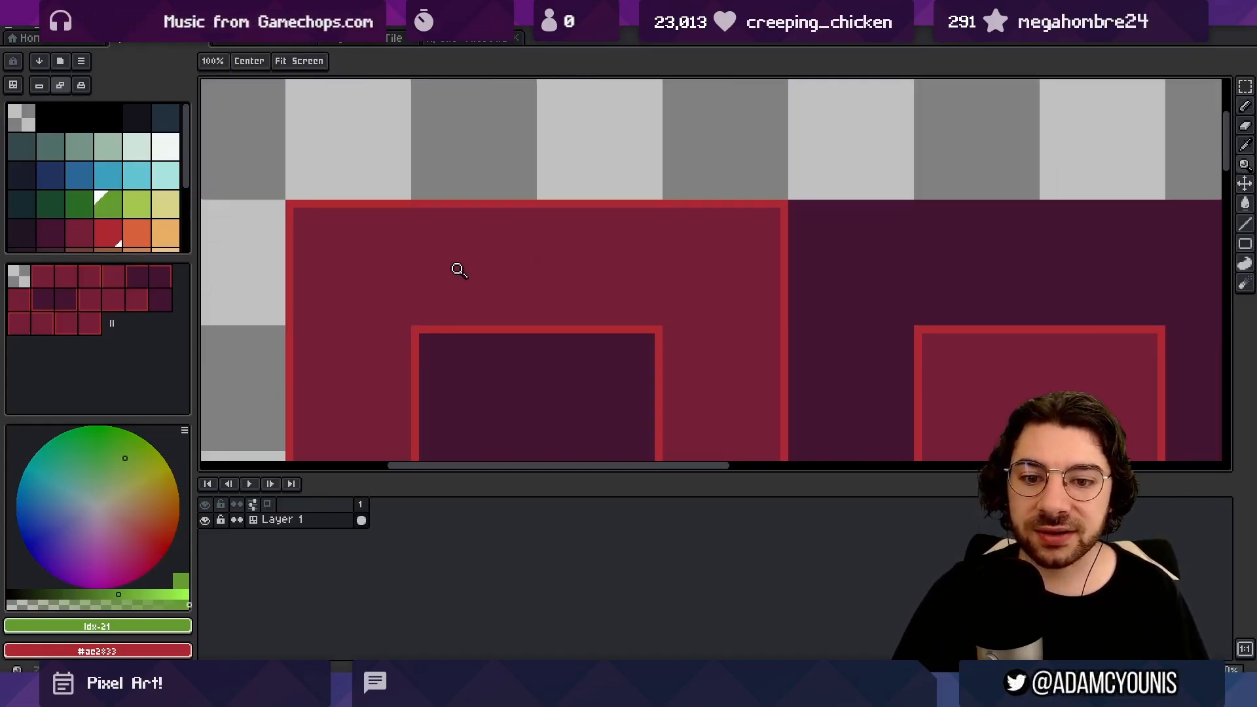
pyautogui.press('m')
pyautogui.moveTo(462, 204); pyautogui.dragTo(499, 334)
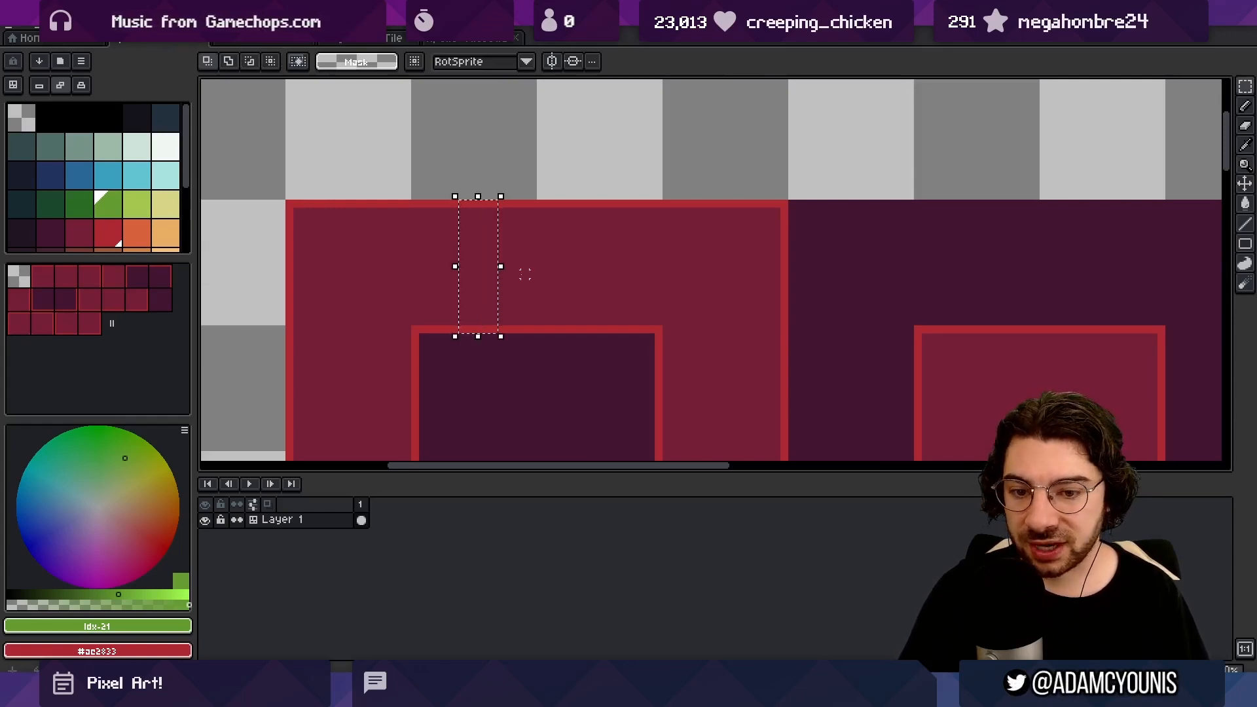
pyautogui.hotkey('ctrl', 'd')
pyautogui.press('i')
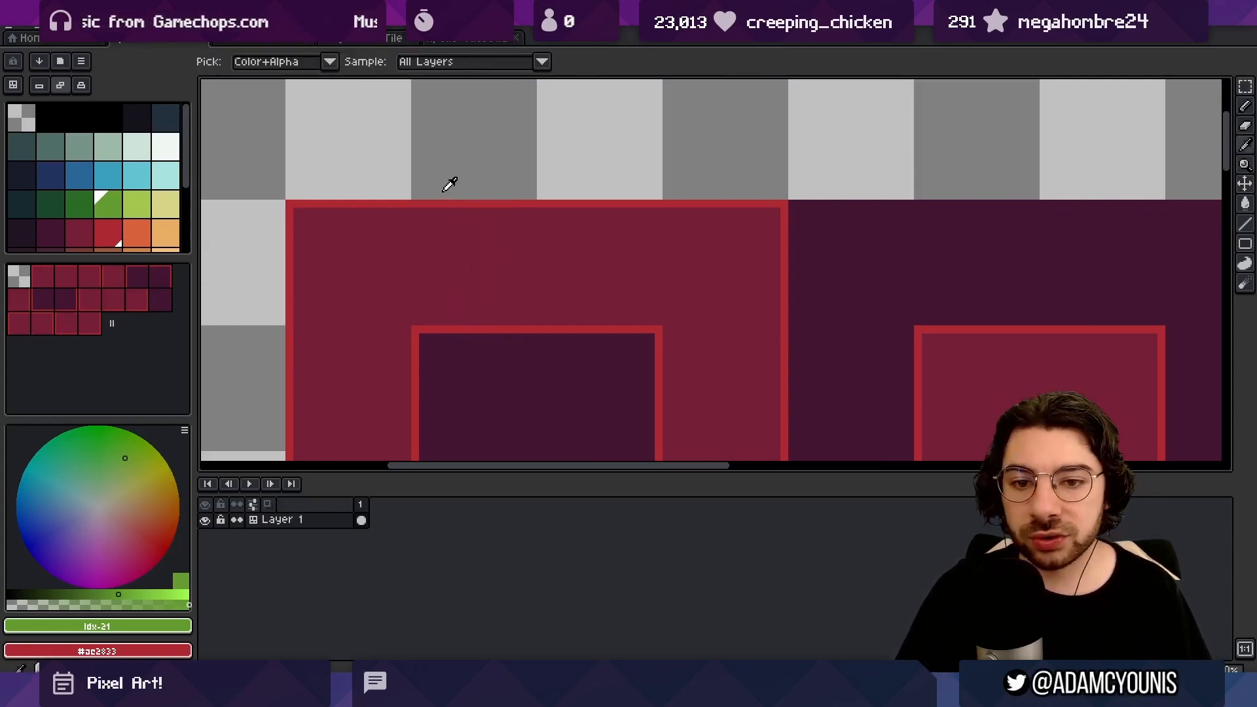
# Step: Sample red #ae2833 from the outline, scribble above the original block's top edge and undo the stroke
pyautogui.click(445, 201)
pyautogui.press('b')
pyautogui.moveTo(415, 196)
pyautogui.mouseDown()
pyautogui.moveTo(406, 171)
pyautogui.moveTo(542, 163)
pyautogui.mouseUp()
pyautogui.hotkey('ctrl', 'z')
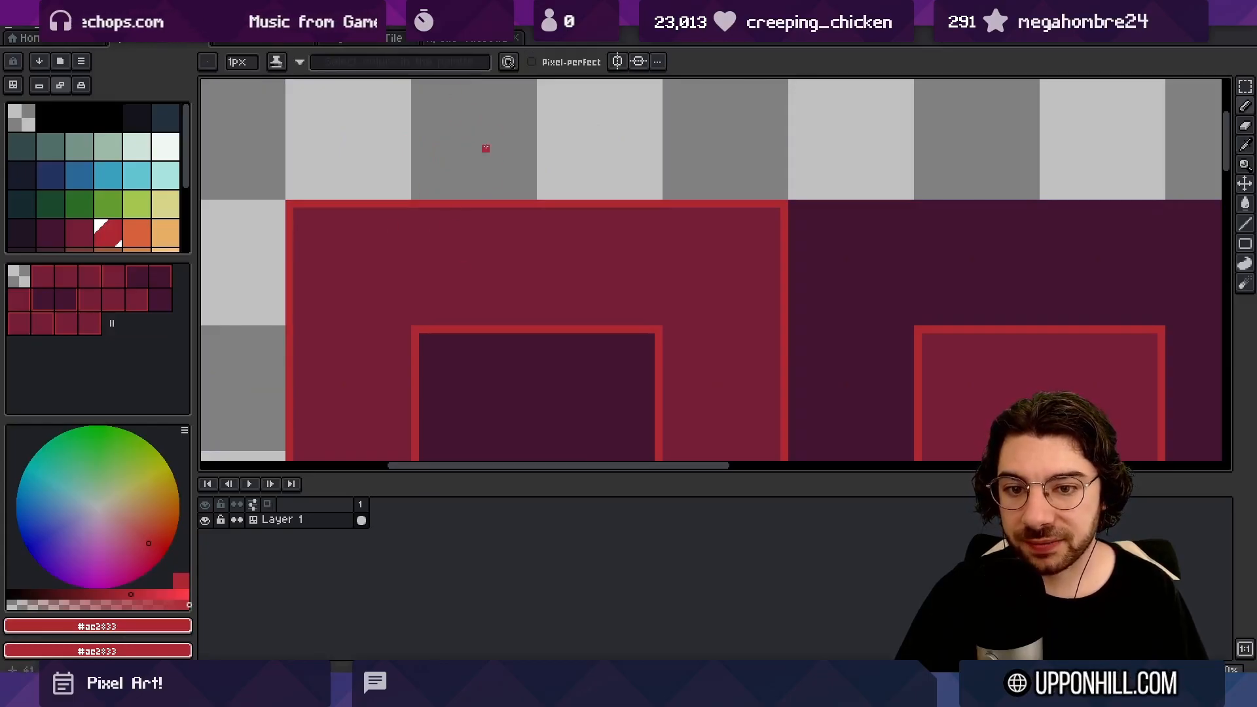
# Step: View the finished grass-and-dirt tileset for comparison and return to the block tilemap
pyautogui.press('z')
pyautogui.scroll(-3, 458, 190)
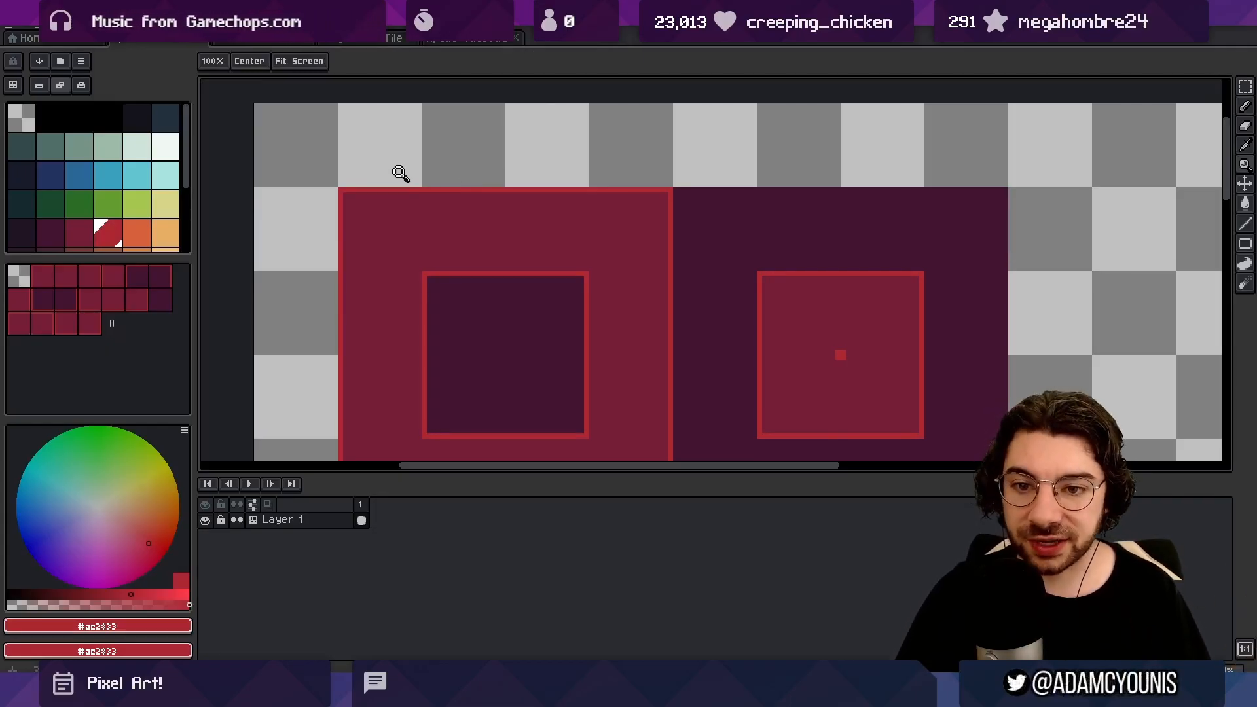
pyautogui.click(275, 39)
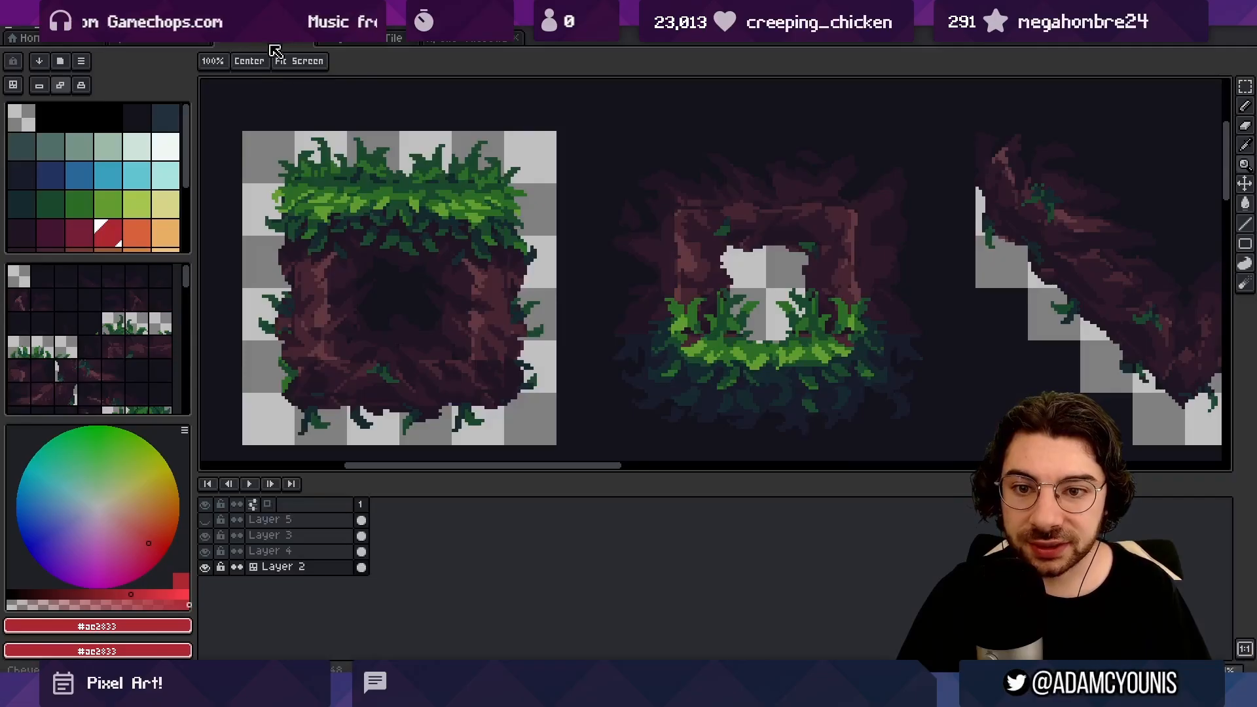
pyautogui.click(188, 39)
# Step: Draw an orange idx-28 rectangle outline just inside the original block's outer outline and add a short green idx-21 stroke below its top edge
pyautogui.scroll(-2, 469, 238)
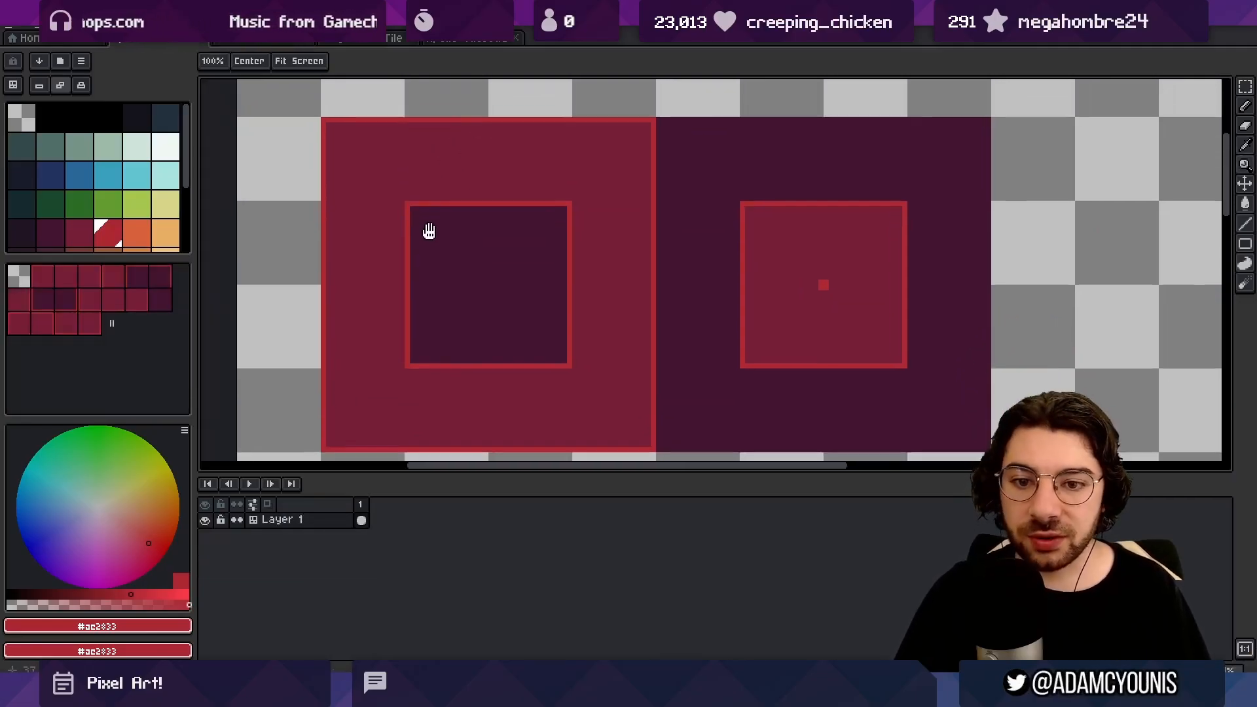
pyautogui.click(135, 233)
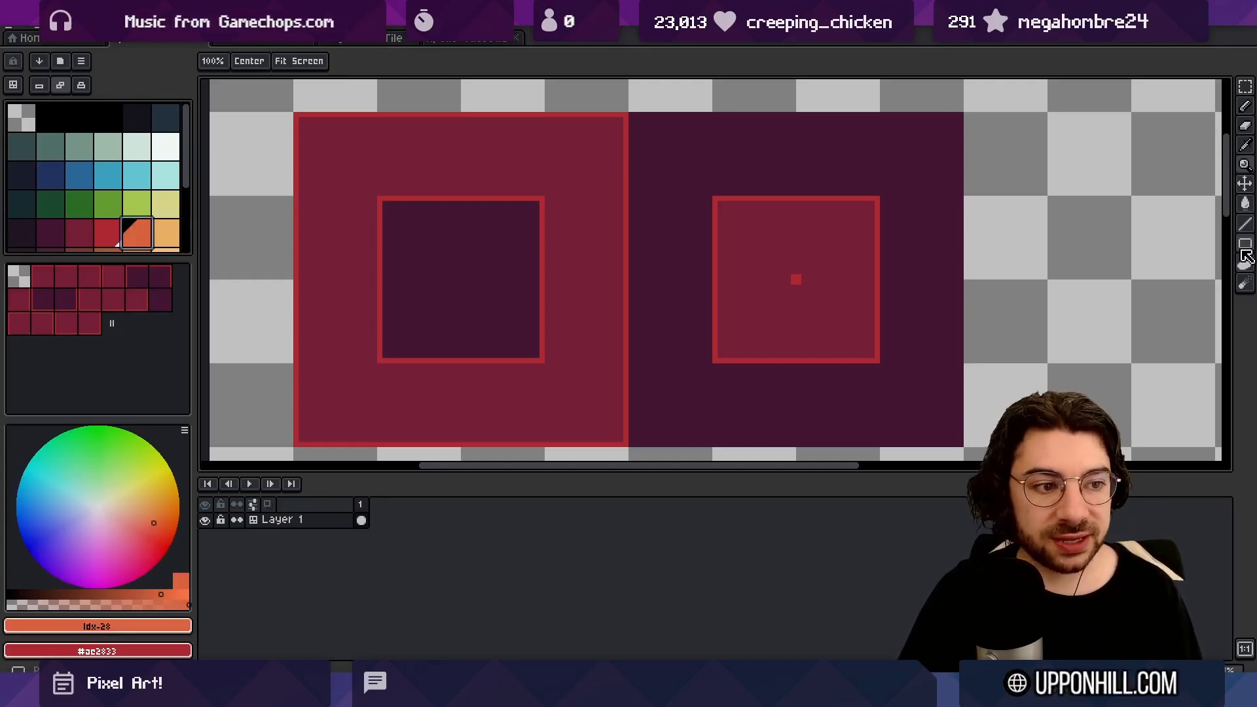
pyautogui.click(1246, 244)
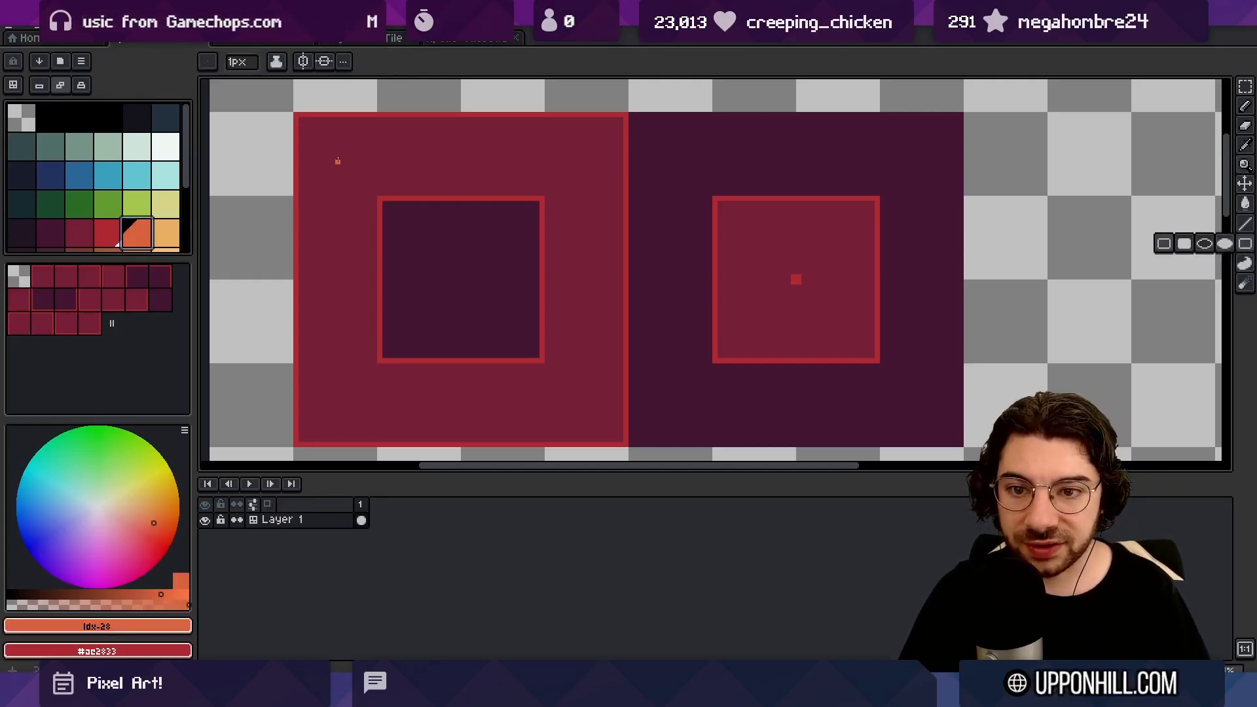
pyautogui.moveTo(338, 162); pyautogui.dragTo(584, 398)
pyautogui.hotkey('ctrl', 'z')
pyautogui.click(317, 135)
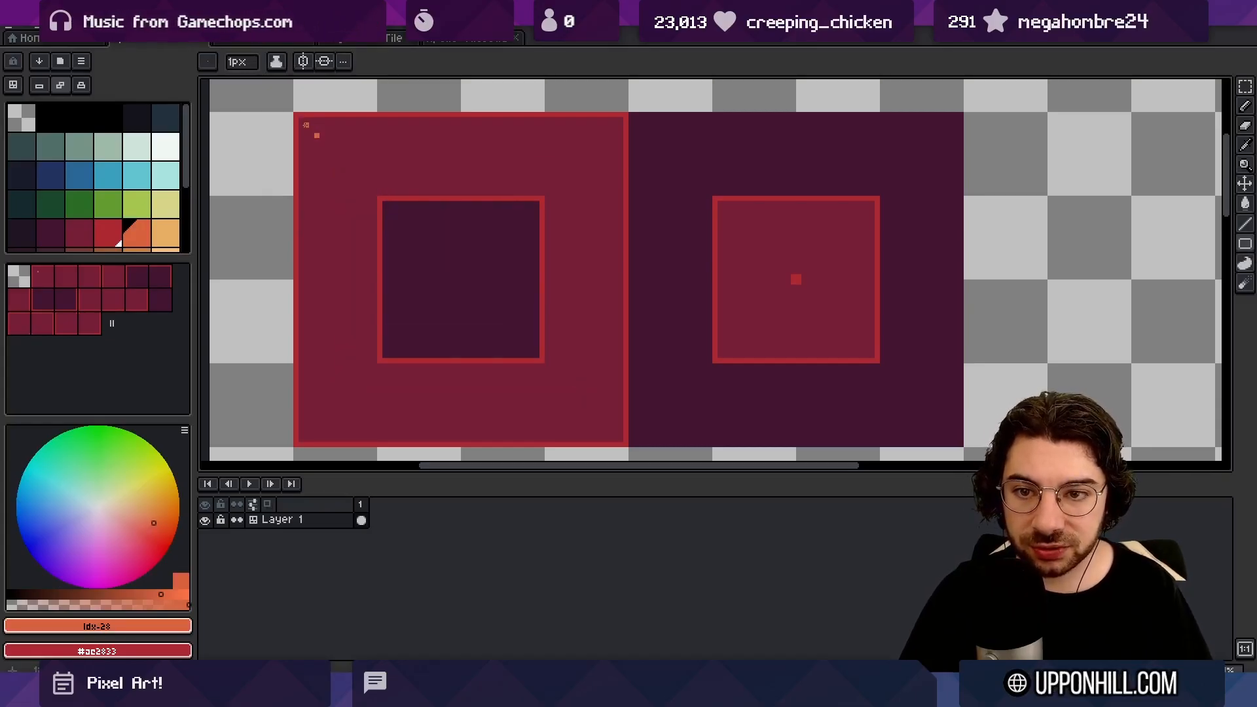
pyautogui.moveTo(317, 136)
pyautogui.mouseDown()
pyautogui.moveTo(536, 320)
pyautogui.moveTo(601, 424)
pyautogui.moveTo(606, 136)
pyautogui.mouseUp()
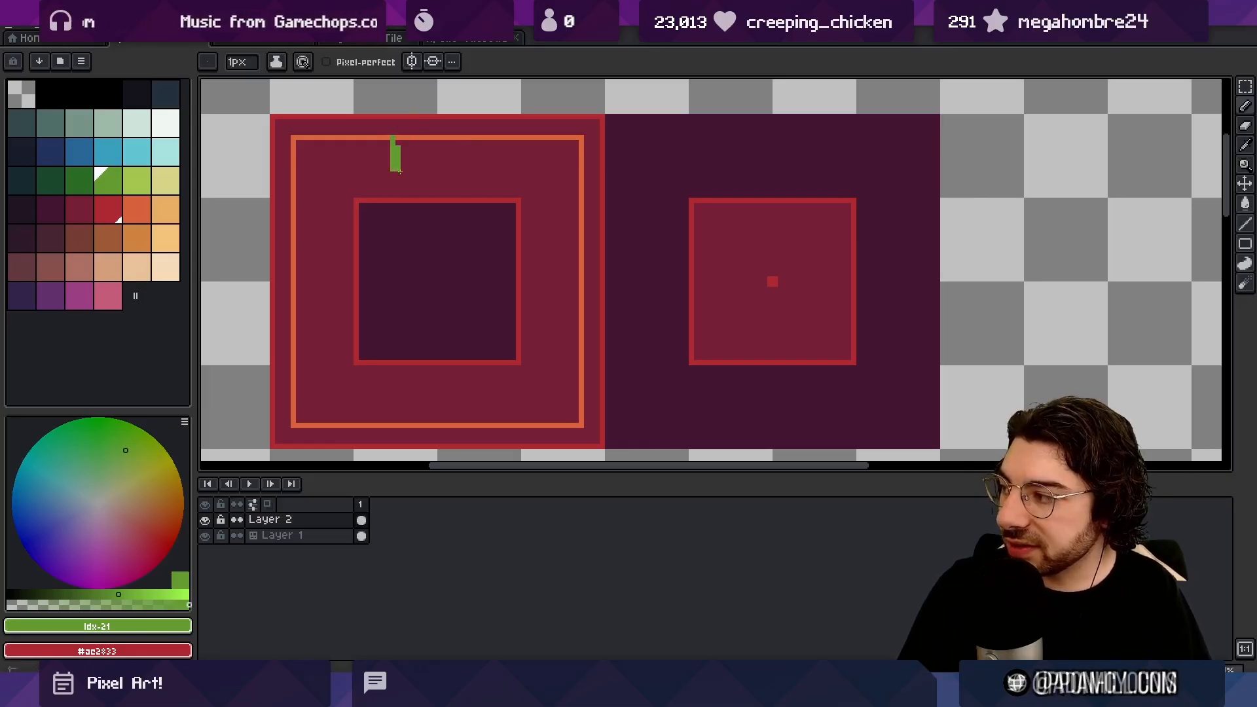
pyautogui.moveTo(397, 148); pyautogui.dragTo(397, 187)
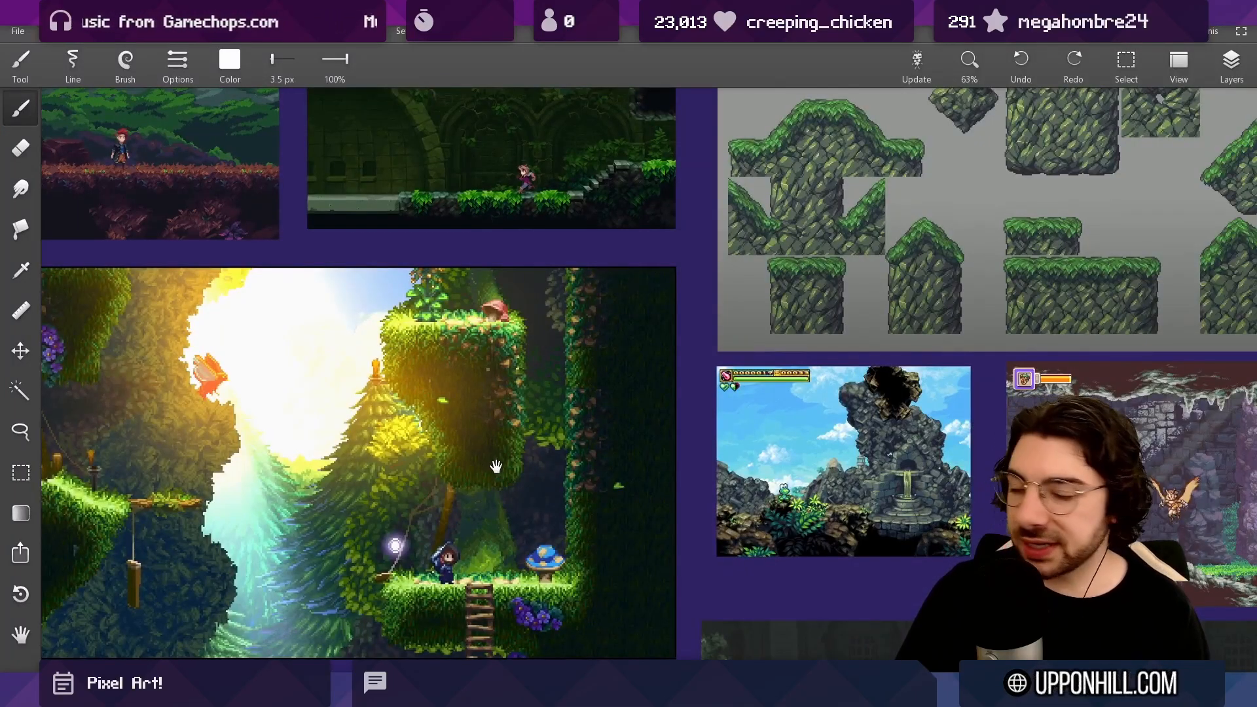
# Step: Switch to the reference board in Leonardo and try white brush marks at the hooded character's feet in the forest scene
pyautogui.scroll(-4, 492, 462)
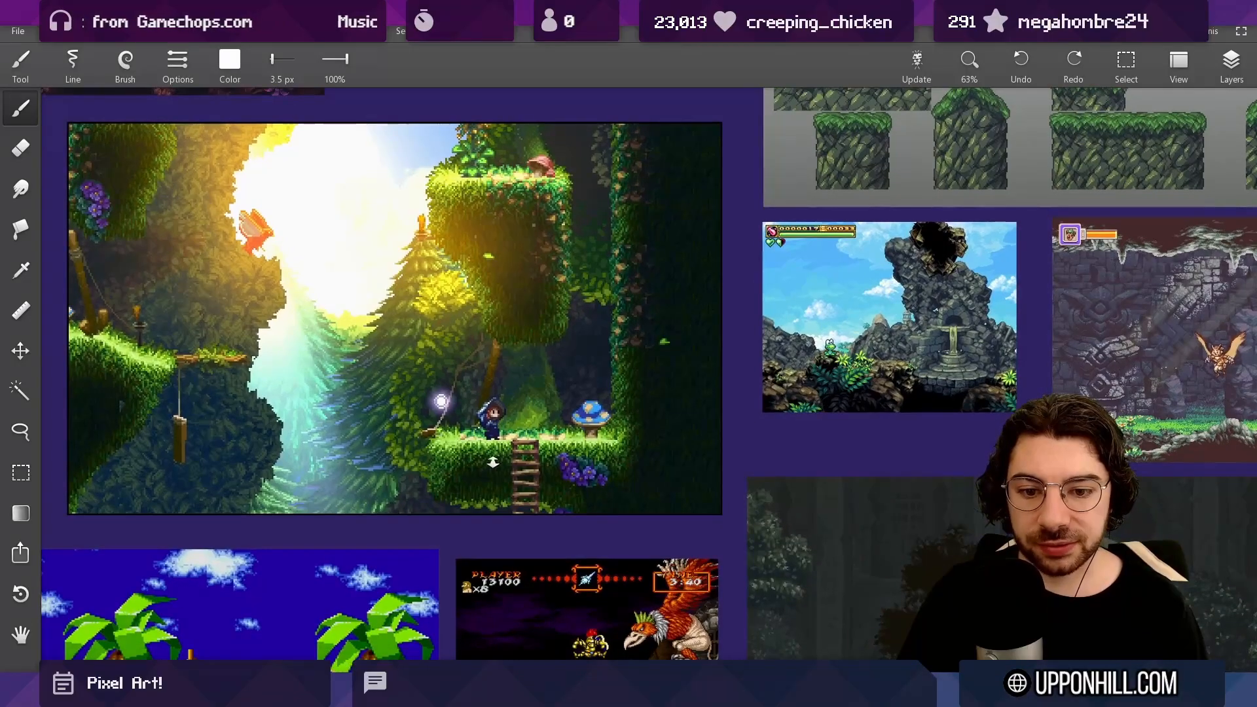
pyautogui.scroll(5, 492, 462)
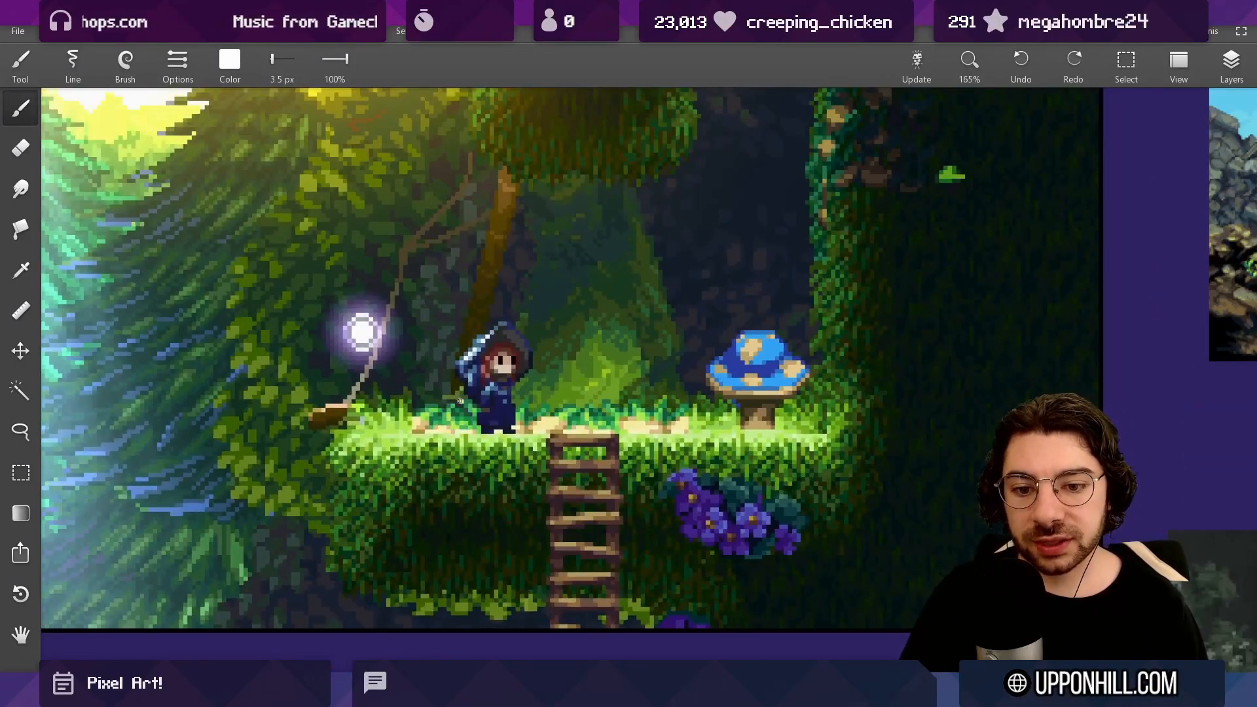
pyautogui.moveTo(460, 401)
pyautogui.mouseDown()
pyautogui.moveTo(450, 429)
pyautogui.moveTo(452, 399)
pyautogui.mouseUp()
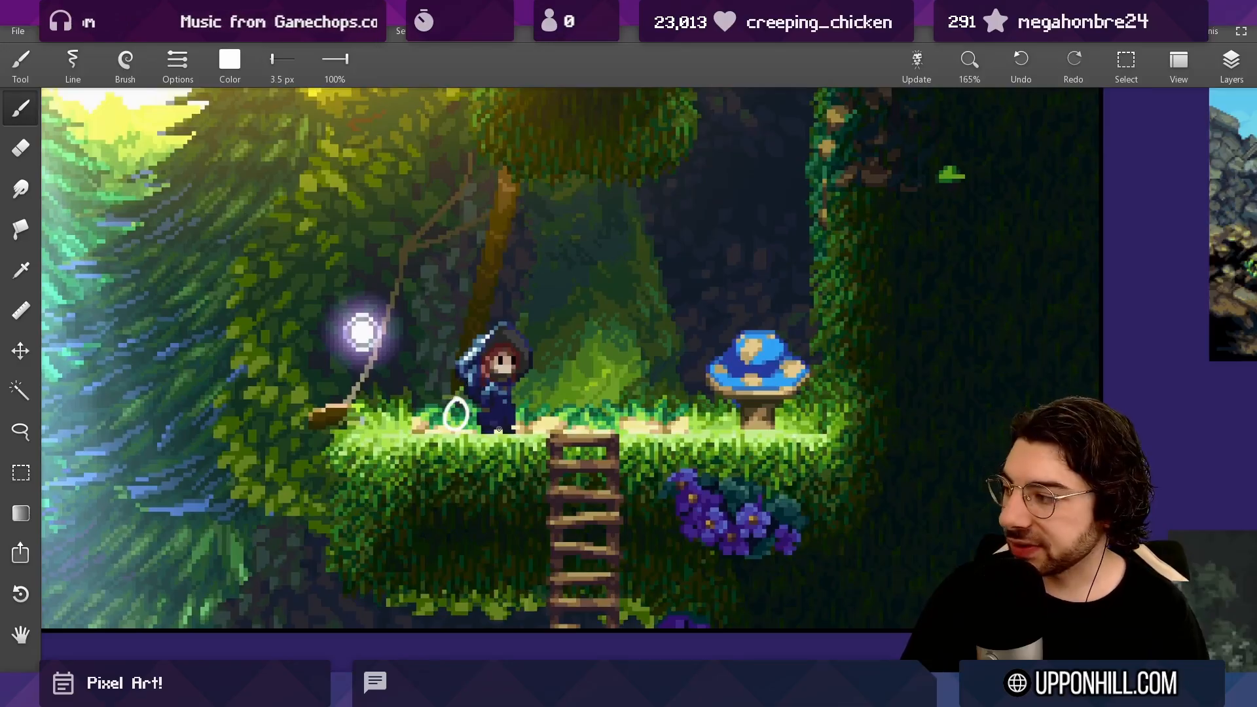
pyautogui.hotkey('ctrl', 'z')
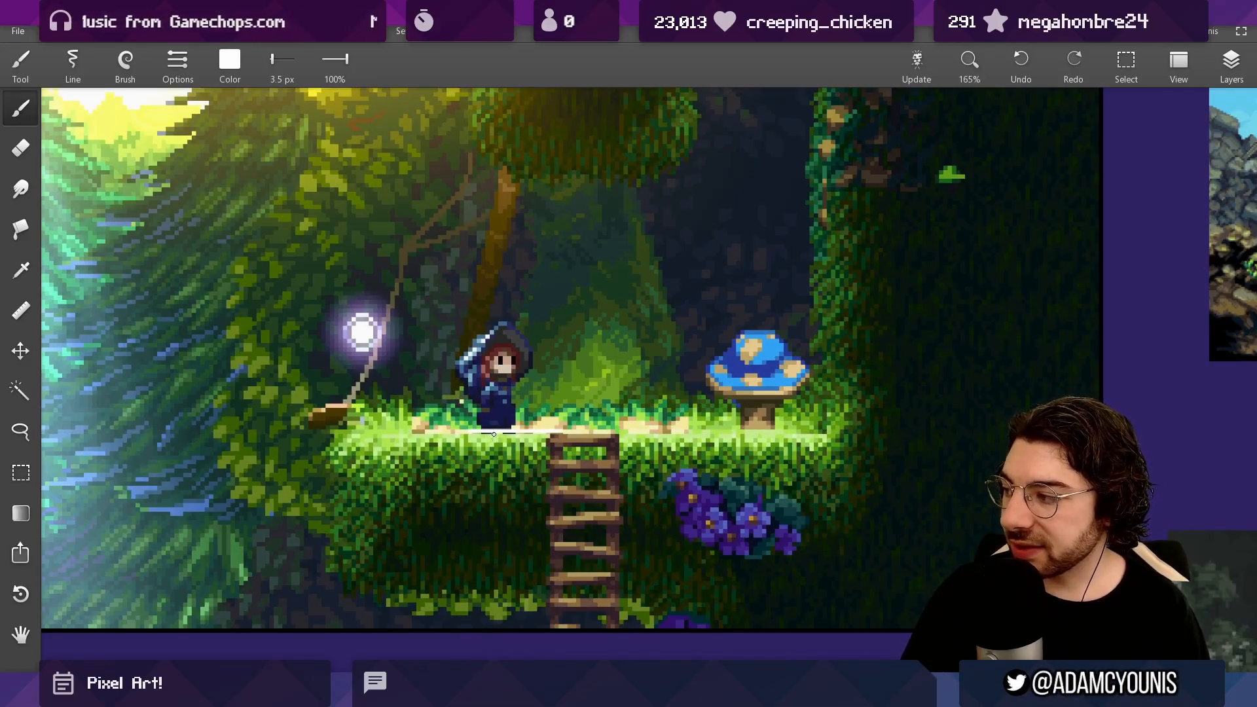
pyautogui.hotkey('ctrl', 'z')
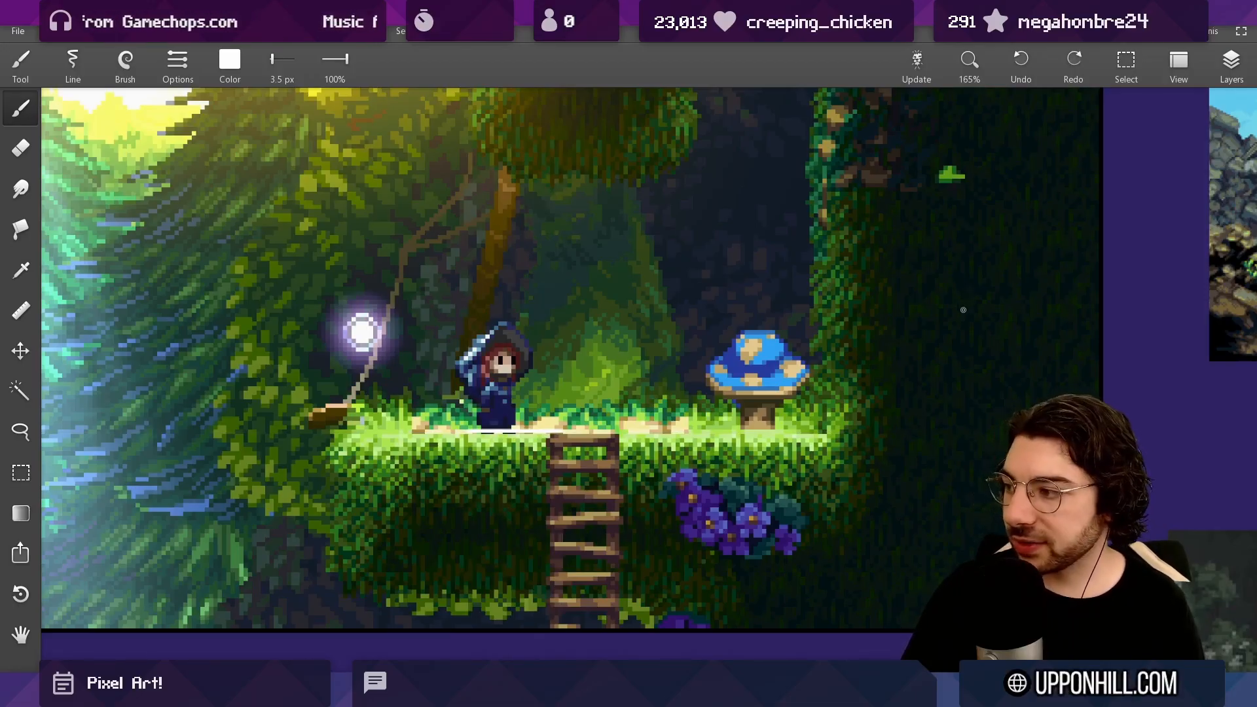
# Step: Try a two-by-two cluster of white circles on the dark wall beyond the blue mushroom and undo them
pyautogui.moveTo(946, 298)
pyautogui.mouseDown()
pyautogui.moveTo(933, 288)
pyautogui.moveTo(959, 303)
pyautogui.mouseUp()
pyautogui.moveTo(988, 296)
pyautogui.mouseDown()
pyautogui.moveTo(1008, 291)
pyautogui.moveTo(999, 293)
pyautogui.mouseUp()
pyautogui.moveTo(935, 375); pyautogui.dragTo(937, 368)
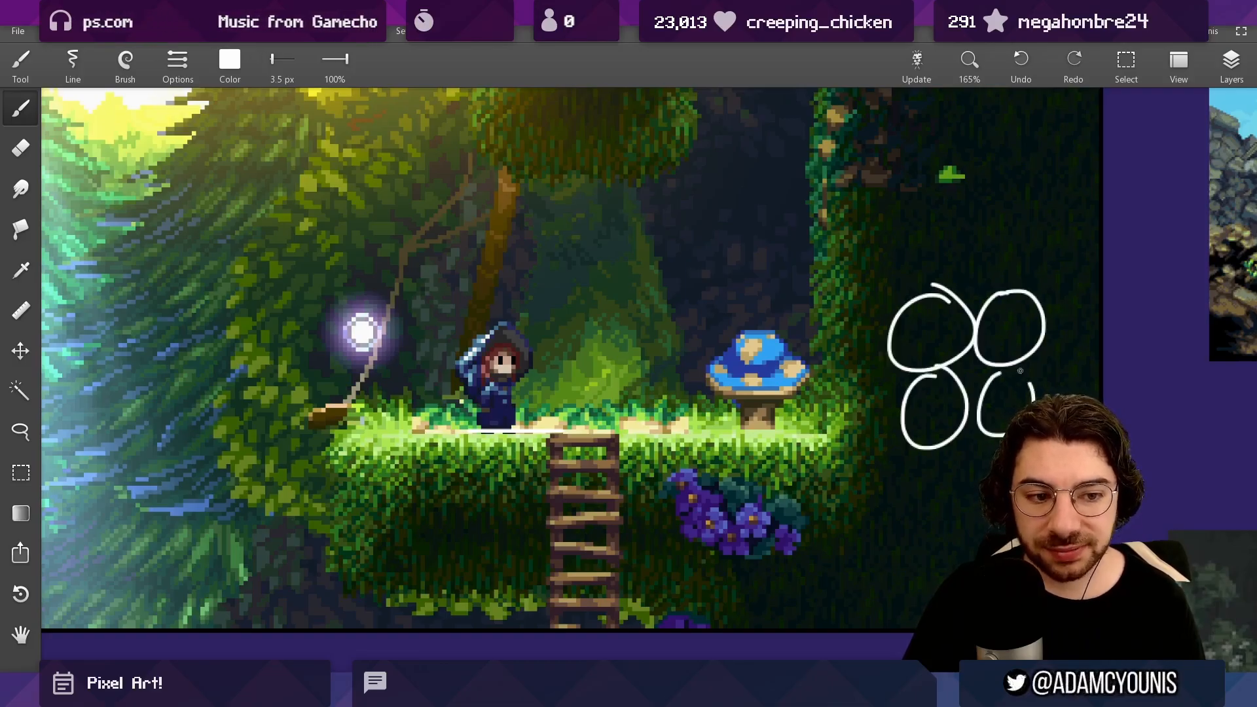
pyautogui.hotkey('ctrl', 'z')
pyautogui.hotkey('ctrl', 'z')
pyautogui.hotkey('ctrl', 'z')
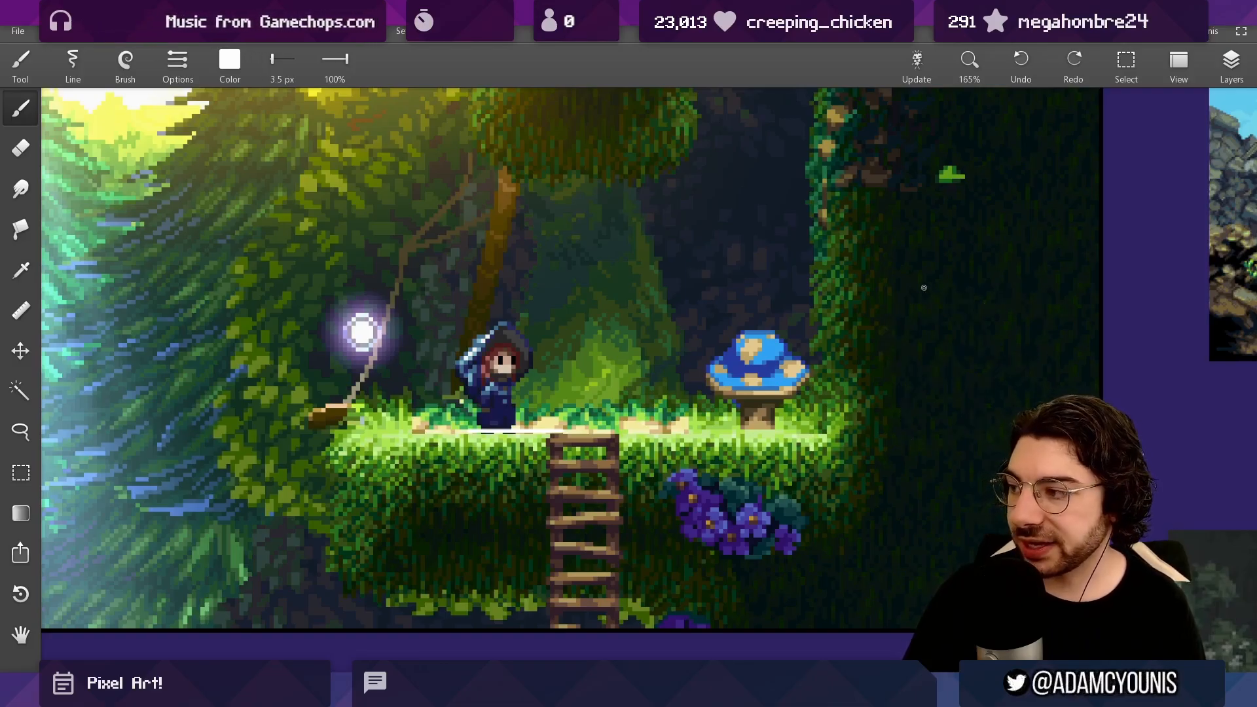
# Step: Try two wide freehand strokes across the forest scene's dark wall, undoing each one
pyautogui.moveTo(930, 316); pyautogui.dragTo(1055, 288)
pyautogui.hotkey('ctrl', 'z')
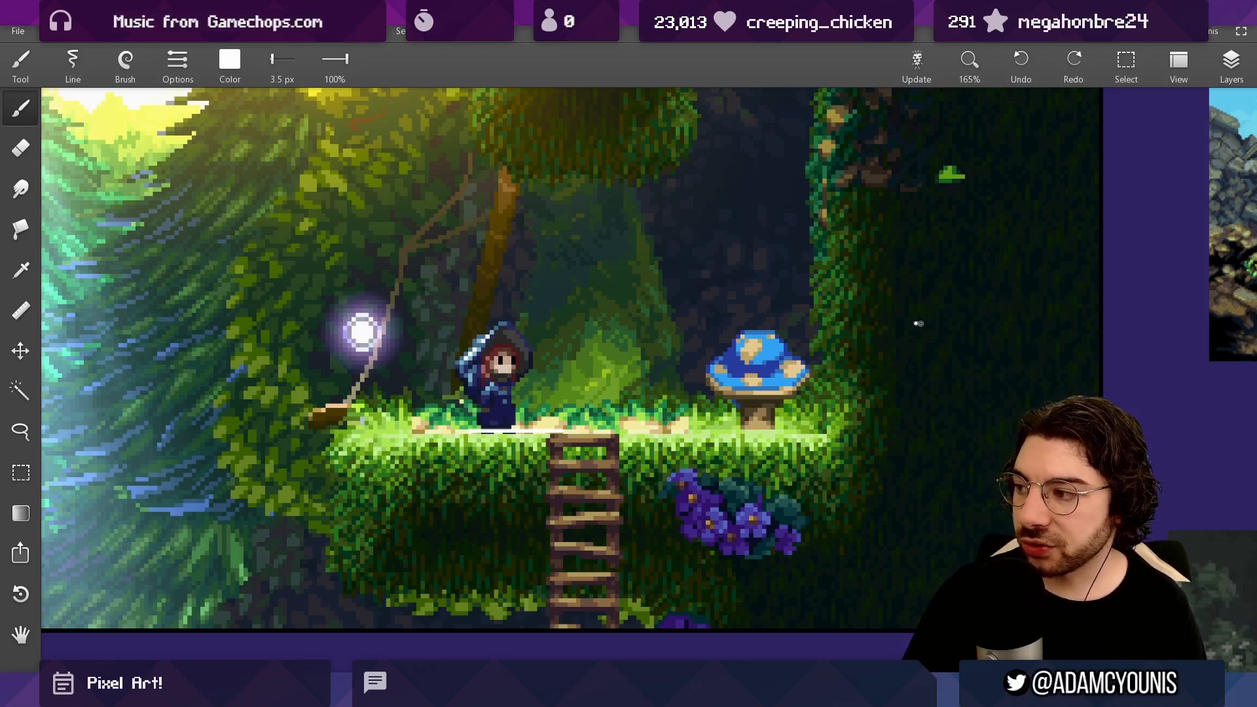
pyautogui.moveTo(917, 322); pyautogui.dragTo(1026, 321)
pyautogui.hotkey('ctrl', 'z')
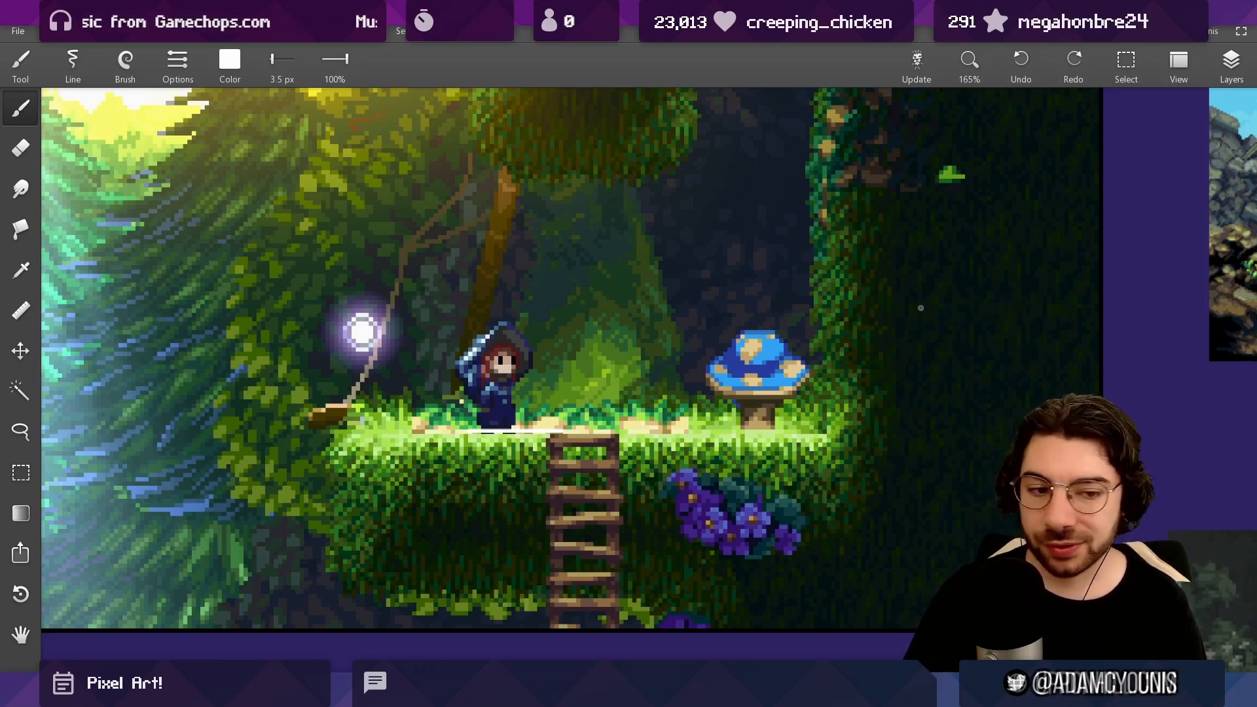
# Step: Outline the foliage band along the forest scene's wall and floor in white, hatch its vertical part and undo the hatching
pyautogui.moveTo(886, 184); pyautogui.dragTo(892, 439)
pyautogui.moveTo(886, 492)
pyautogui.mouseDown()
pyautogui.moveTo(846, 508)
pyautogui.moveTo(783, 498)
pyautogui.moveTo(689, 519)
pyautogui.moveTo(445, 517)
pyautogui.mouseUp()
pyautogui.moveTo(485, 497); pyautogui.dragTo(451, 467)
pyautogui.moveTo(624, 254)
pyautogui.mouseDown()
pyautogui.moveTo(679, 251)
pyautogui.moveTo(645, 302)
pyautogui.moveTo(635, 389)
pyautogui.mouseUp()
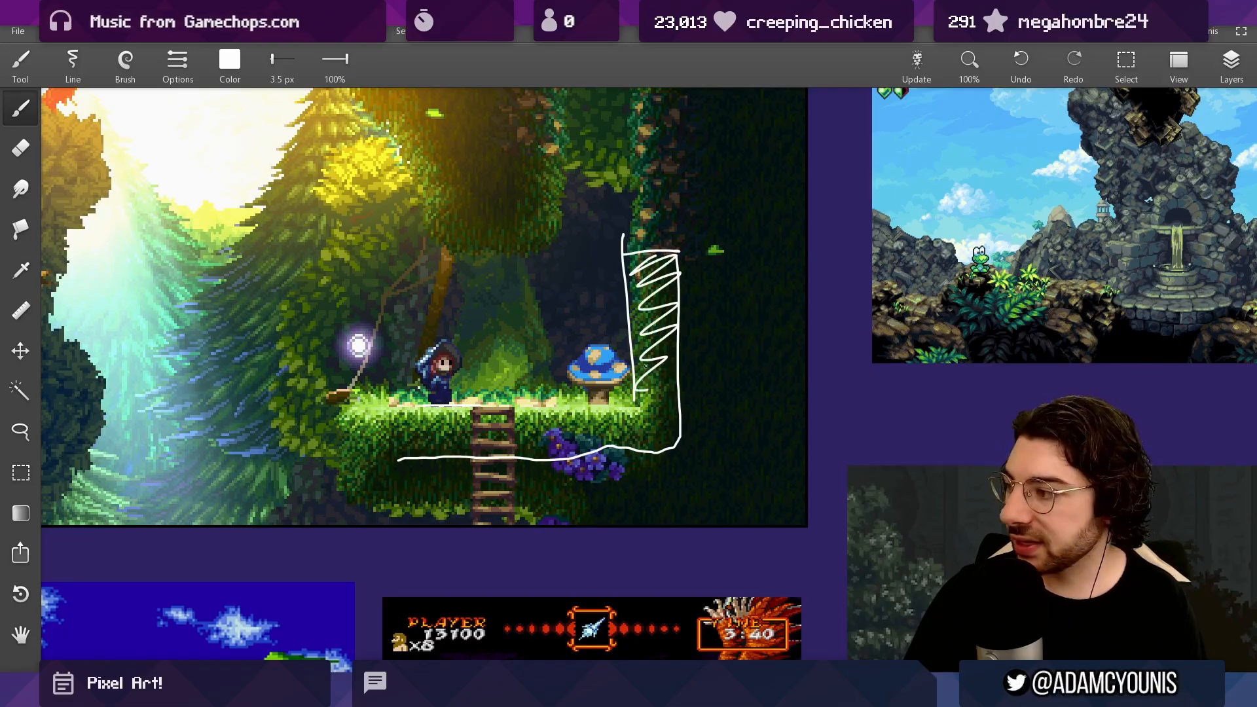
pyautogui.hotkey('ctrl', 'z')
pyautogui.moveTo(651, 265)
pyautogui.mouseDown()
pyautogui.moveTo(648, 328)
pyautogui.moveTo(648, 367)
pyautogui.mouseUp()
pyautogui.hotkey('ctrl', 'z')
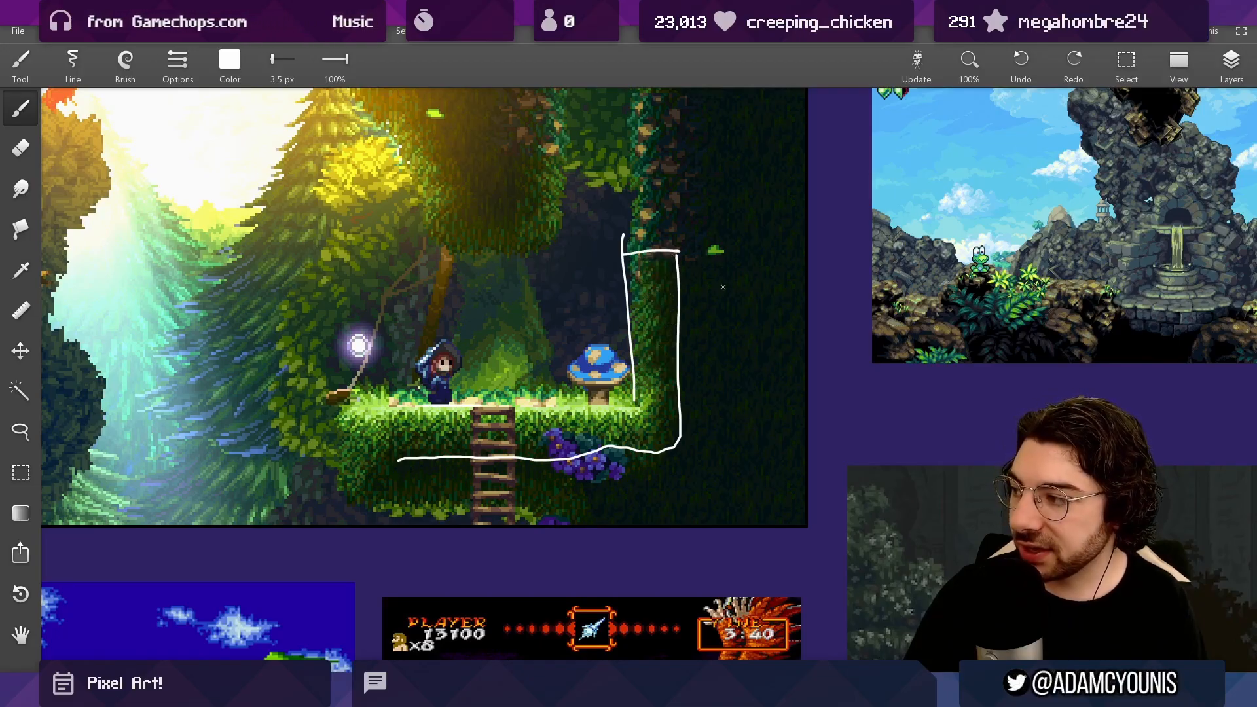
# Step: Try white circle marks inside and beside the outlined wall strip, then undo them together with the outline
pyautogui.moveTo(707, 262)
pyautogui.mouseDown()
pyautogui.moveTo(726, 298)
pyautogui.moveTo(698, 366)
pyautogui.moveTo(718, 409)
pyautogui.moveTo(744, 186)
pyautogui.moveTo(712, 402)
pyautogui.moveTo(711, 250)
pyautogui.mouseUp()
pyautogui.hotkey('ctrl', 'z')
pyautogui.hotkey('ctrl', 'z')
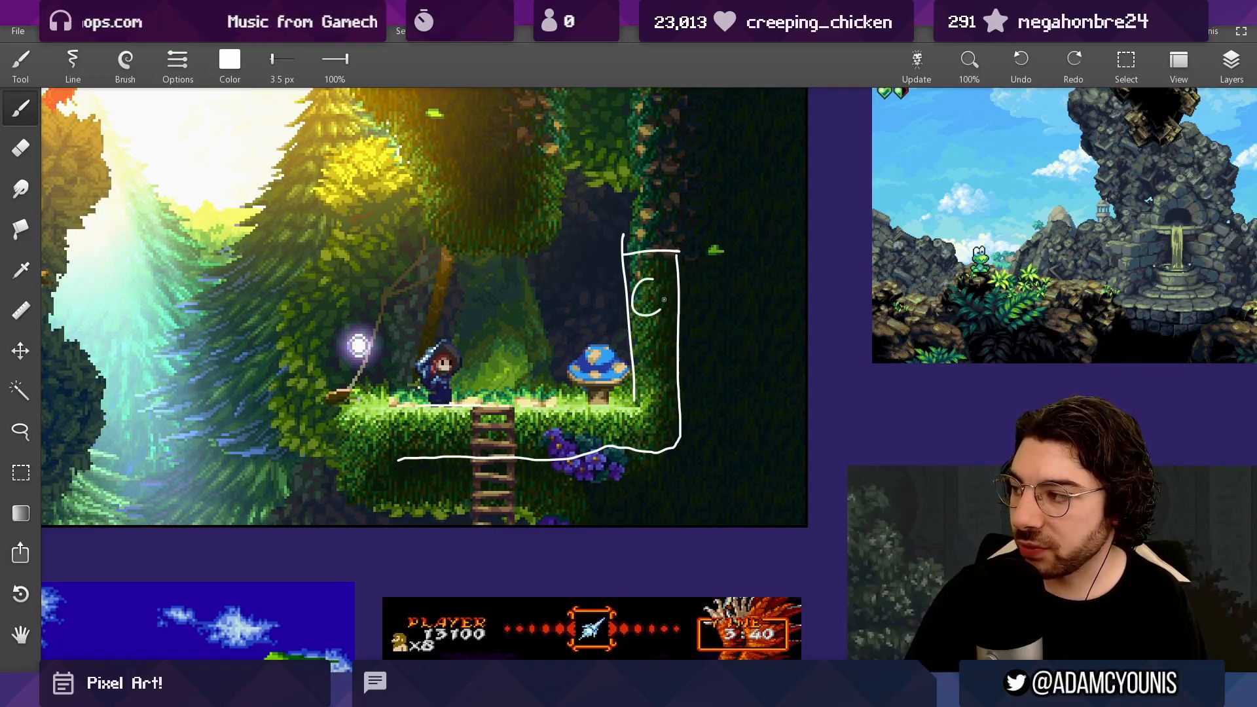
pyautogui.moveTo(757, 311); pyautogui.dragTo(762, 282)
pyautogui.hotkey('ctrl', 'z')
pyautogui.hotkey('ctrl', 'z')
pyautogui.hotkey('ctrl', 'z')
pyautogui.hotkey('ctrl', 'z')
pyautogui.hotkey('ctrl', 'z')
pyautogui.hotkey('ctrl', 'z')
# Step: Mark both edges of the wall's foliage strip with white dabs, try a line across it and undo the line
pyautogui.moveTo(694, 303)
pyautogui.mouseDown()
pyautogui.moveTo(716, 152)
pyautogui.moveTo(704, 203)
pyautogui.mouseUp()
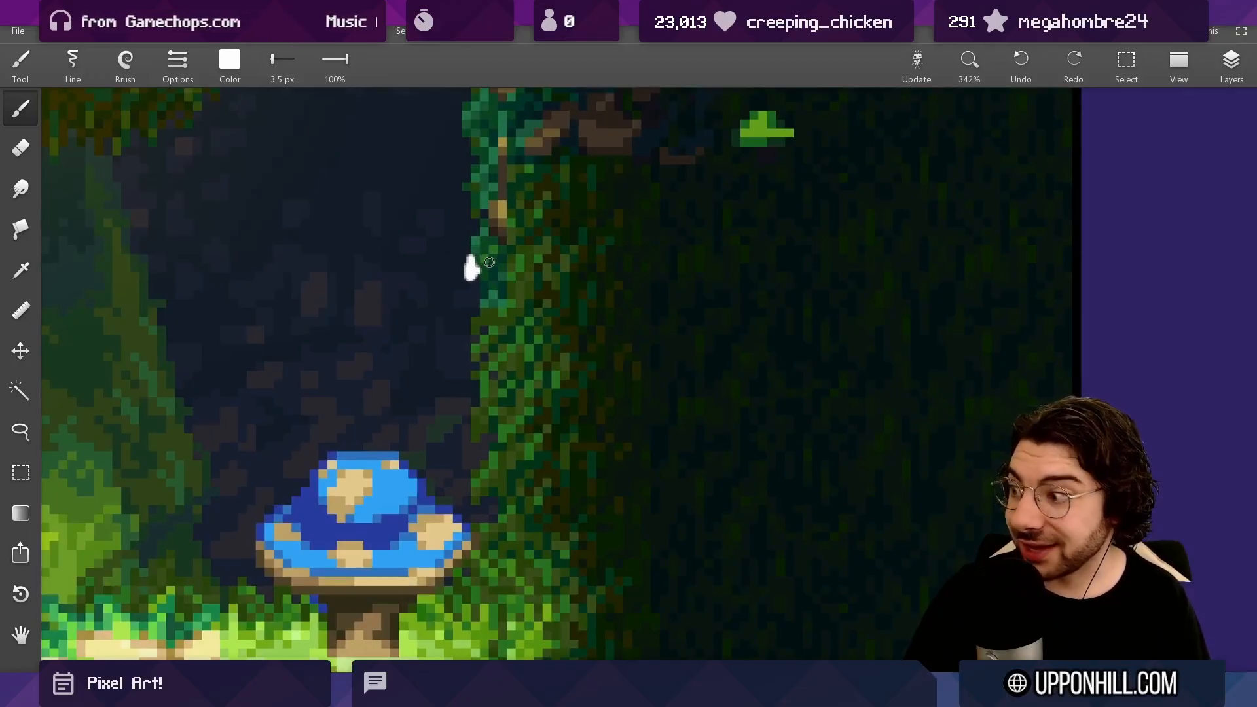
pyautogui.moveTo(642, 254); pyautogui.dragTo(647, 273)
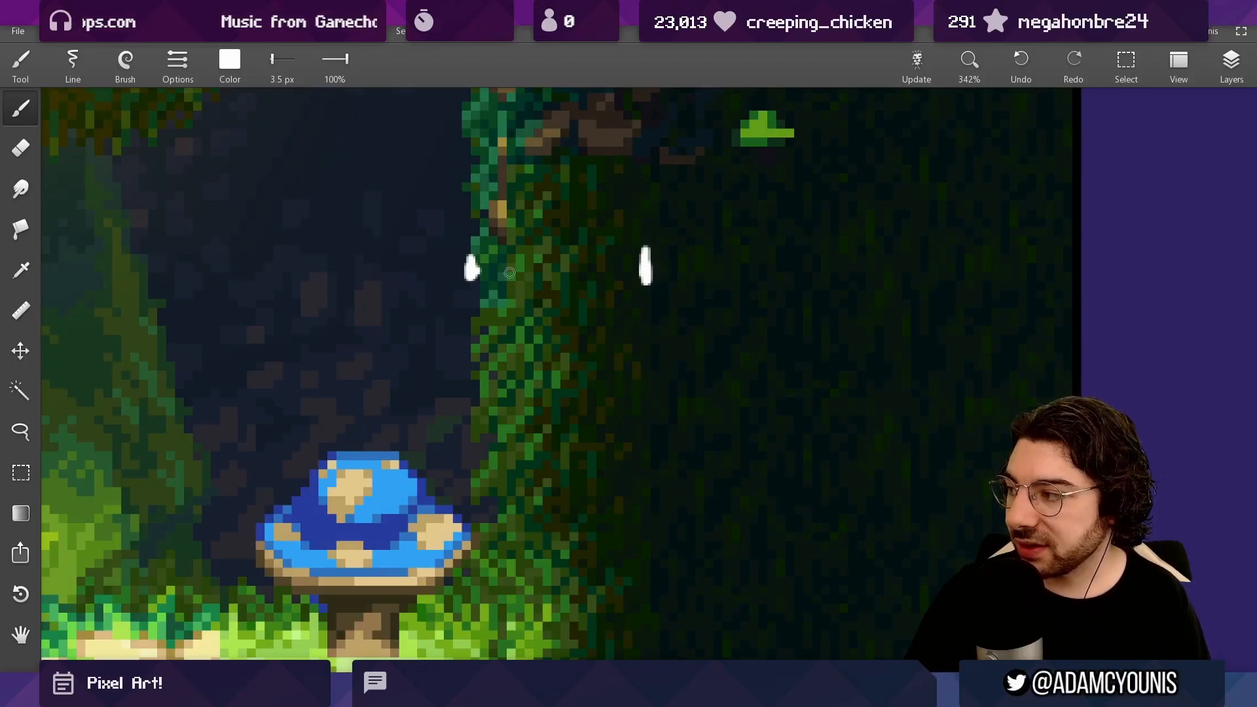
pyautogui.moveTo(467, 292); pyautogui.dragTo(651, 292)
pyautogui.hotkey('ctrl', 'z')
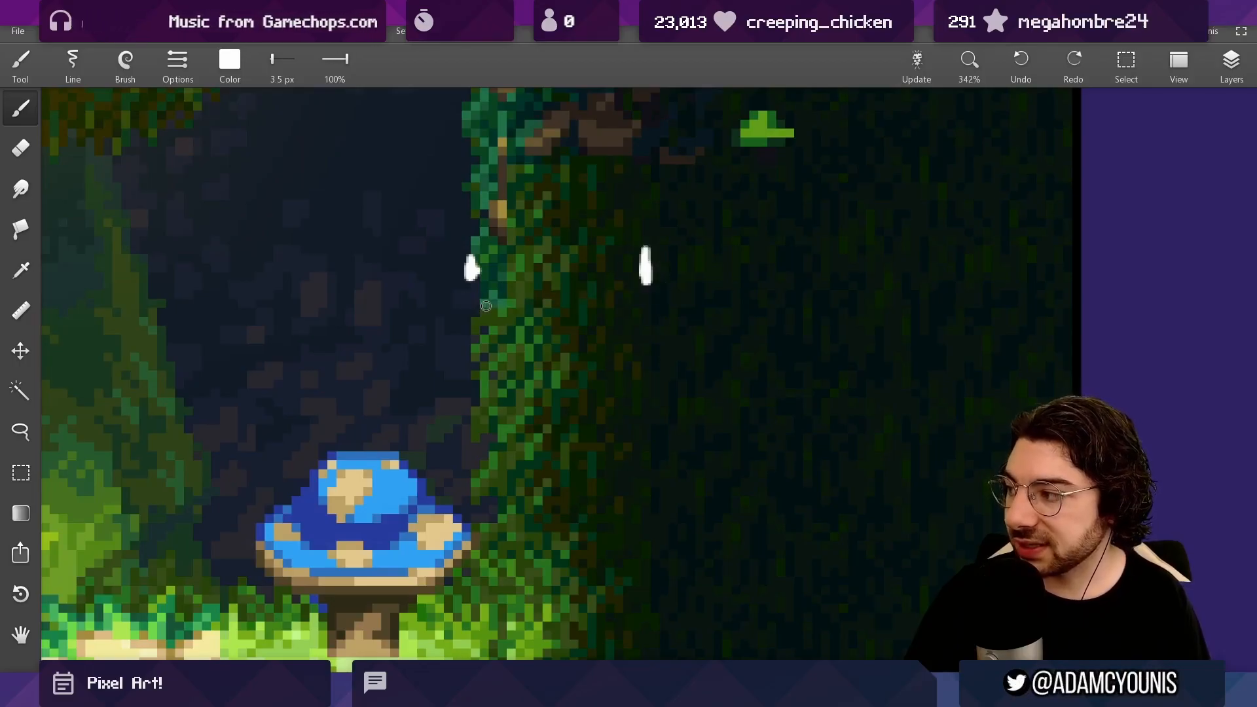
# Step: Try more white dabs at the foliage strip's edges and a large circle on the dark wall, then undo them
pyautogui.moveTo(468, 303); pyautogui.dragTo(489, 306)
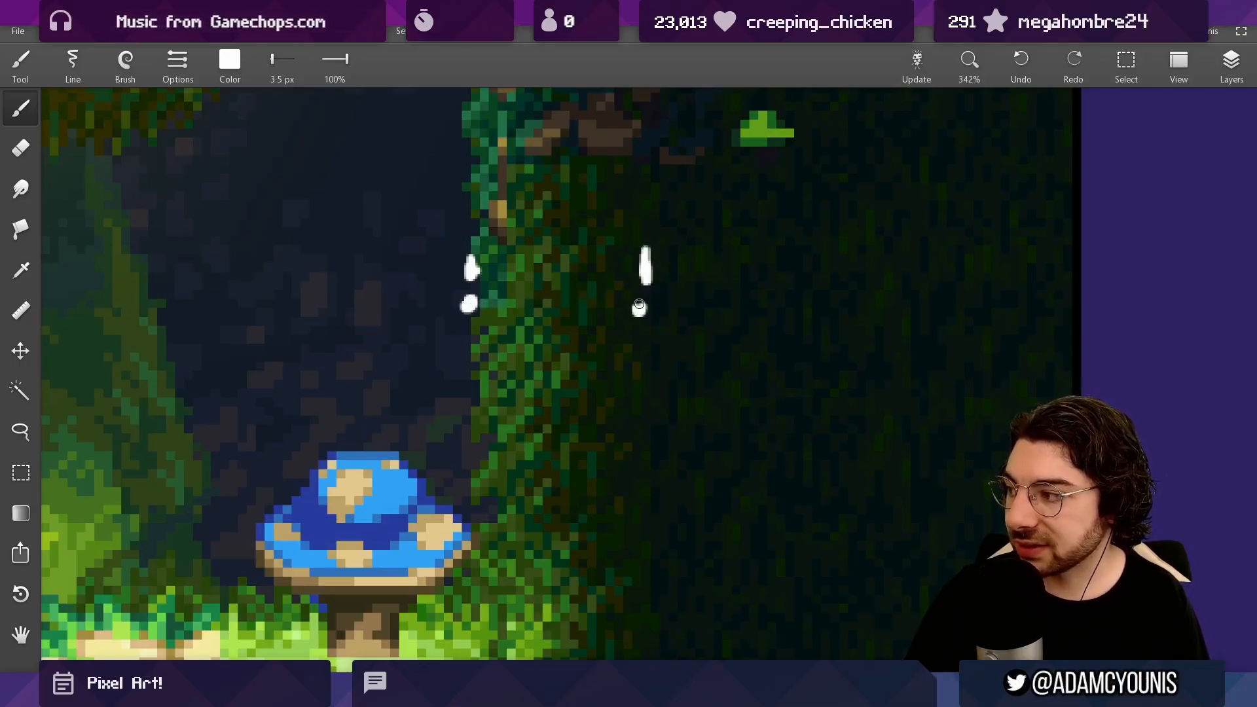
pyautogui.hotkey('ctrl', 'z')
pyautogui.moveTo(639, 304)
pyautogui.mouseDown()
pyautogui.moveTo(741, 313)
pyautogui.moveTo(949, 291)
pyautogui.mouseUp()
pyautogui.hotkey('ctrl', 'z')
pyautogui.hotkey('ctrl', 'z')
pyautogui.hotkey('ctrl', 'z')
pyautogui.moveTo(894, 229); pyautogui.dragTo(920, 350)
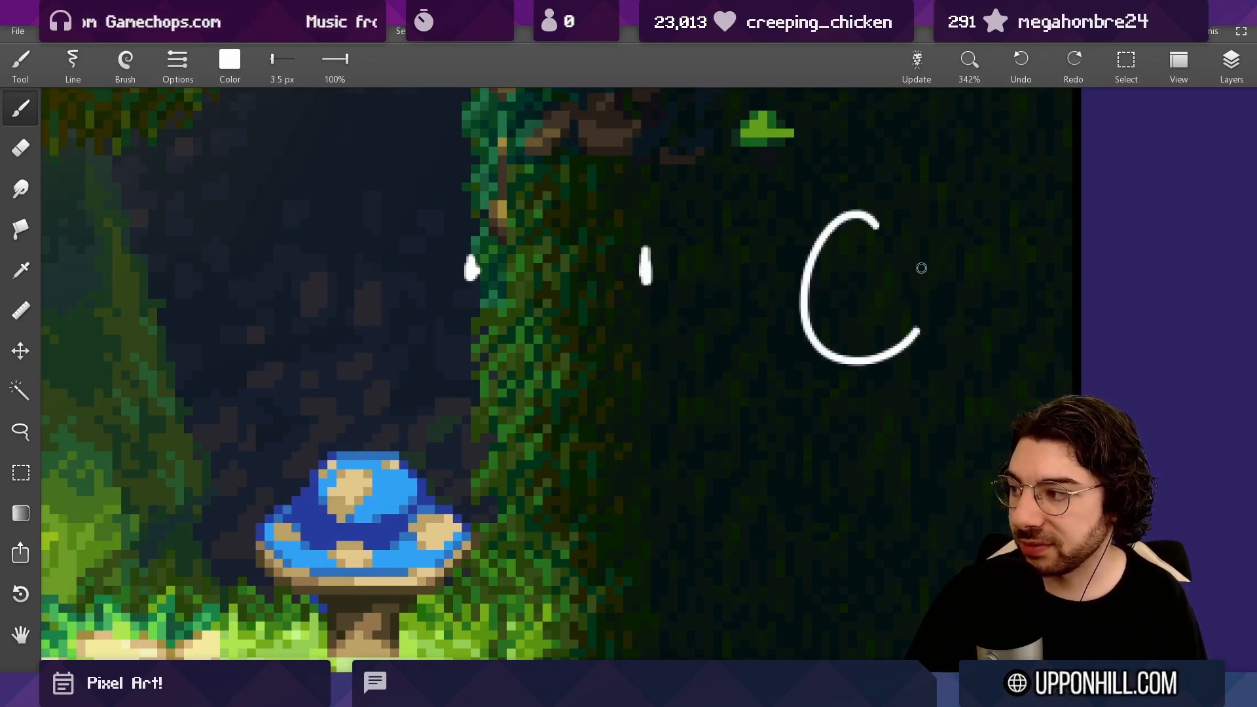
pyautogui.hotkey('ctrl', 'z')
pyautogui.hotkey('ctrl', 'z')
# Step: Try a column of stacked white tile boxes down through the ground in the red-haired character's scene and undo it
pyautogui.moveTo(708, 272); pyautogui.dragTo(692, 439)
pyautogui.moveTo(668, 342); pyautogui.dragTo(1010, 450)
pyautogui.moveTo(550, 300); pyautogui.dragTo(1019, 387)
pyautogui.moveTo(342, 204); pyautogui.dragTo(488, 229)
pyautogui.moveTo(488, 229); pyautogui.dragTo(1015, 314)
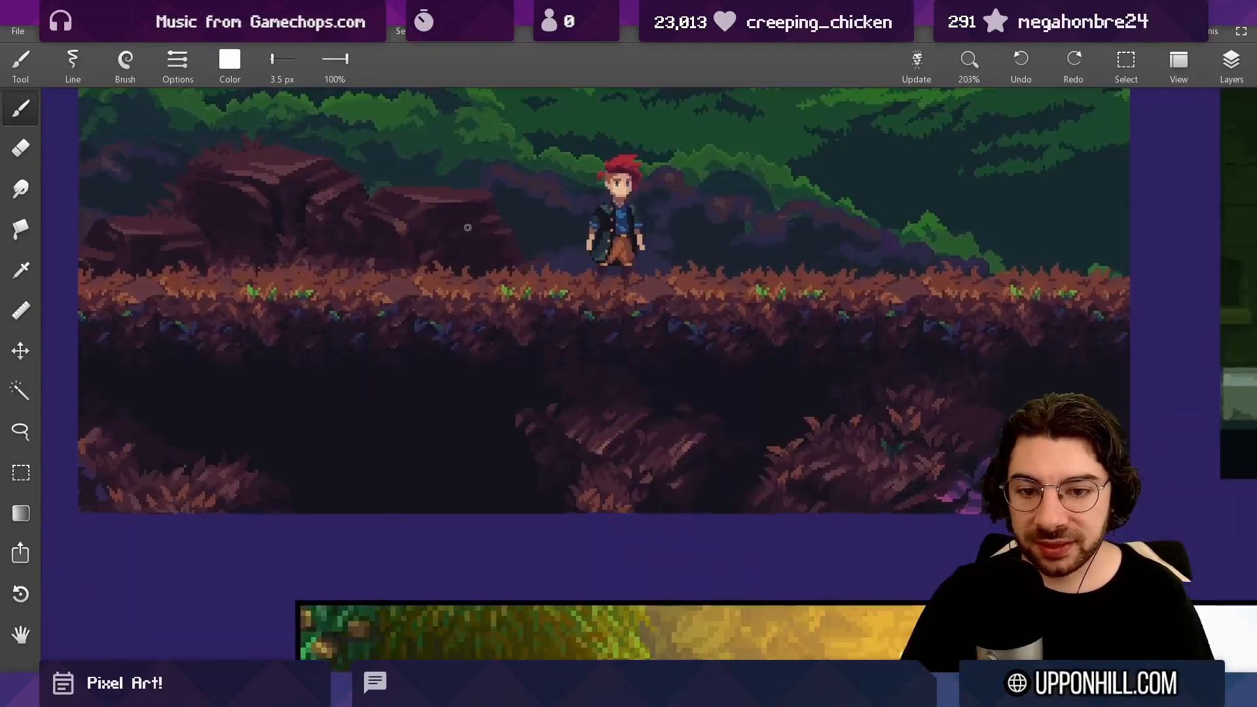
pyautogui.moveTo(493, 224)
pyautogui.mouseDown()
pyautogui.moveTo(493, 257)
pyautogui.moveTo(521, 259)
pyautogui.moveTo(496, 274)
pyautogui.mouseUp()
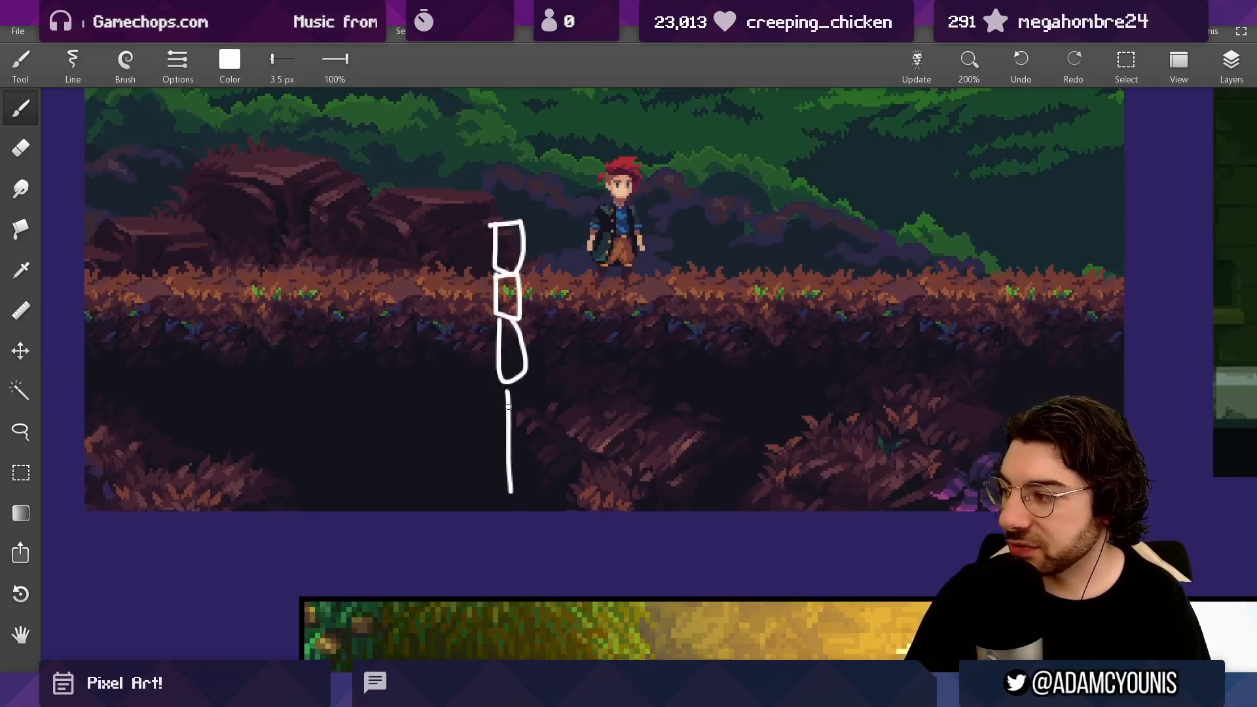
pyautogui.hotkey('ctrl', 'z')
pyautogui.hotkey('ctrl', 'z')
pyautogui.hotkey('ctrl', 'z')
pyautogui.hotkey('ctrl', 'z')
# Step: Try white marks from the top edge to below the grass-topped strip in the mossy stone tileset and undo them
pyautogui.scroll(-2, 533, 281)
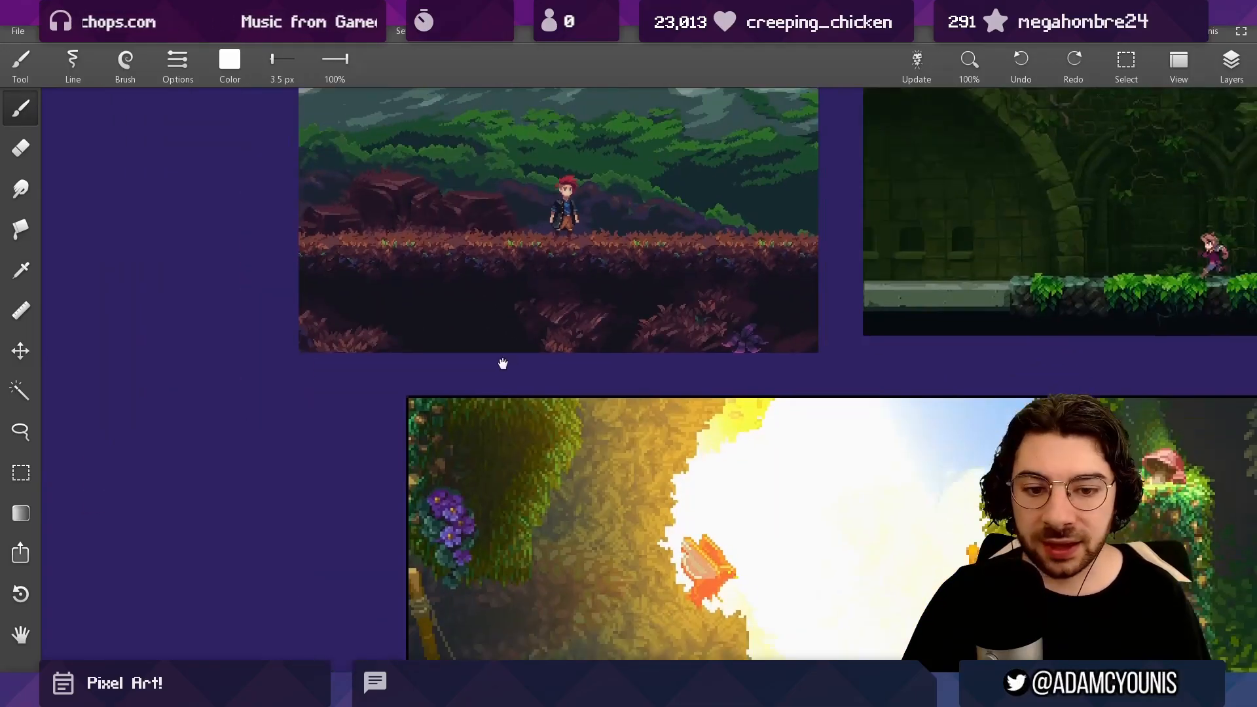
pyautogui.moveTo(503, 365); pyautogui.dragTo(448, 300)
pyautogui.scroll(-2, 449, 301)
pyautogui.moveTo(567, 452); pyautogui.dragTo(615, 176)
pyautogui.scroll(2, 328, 402)
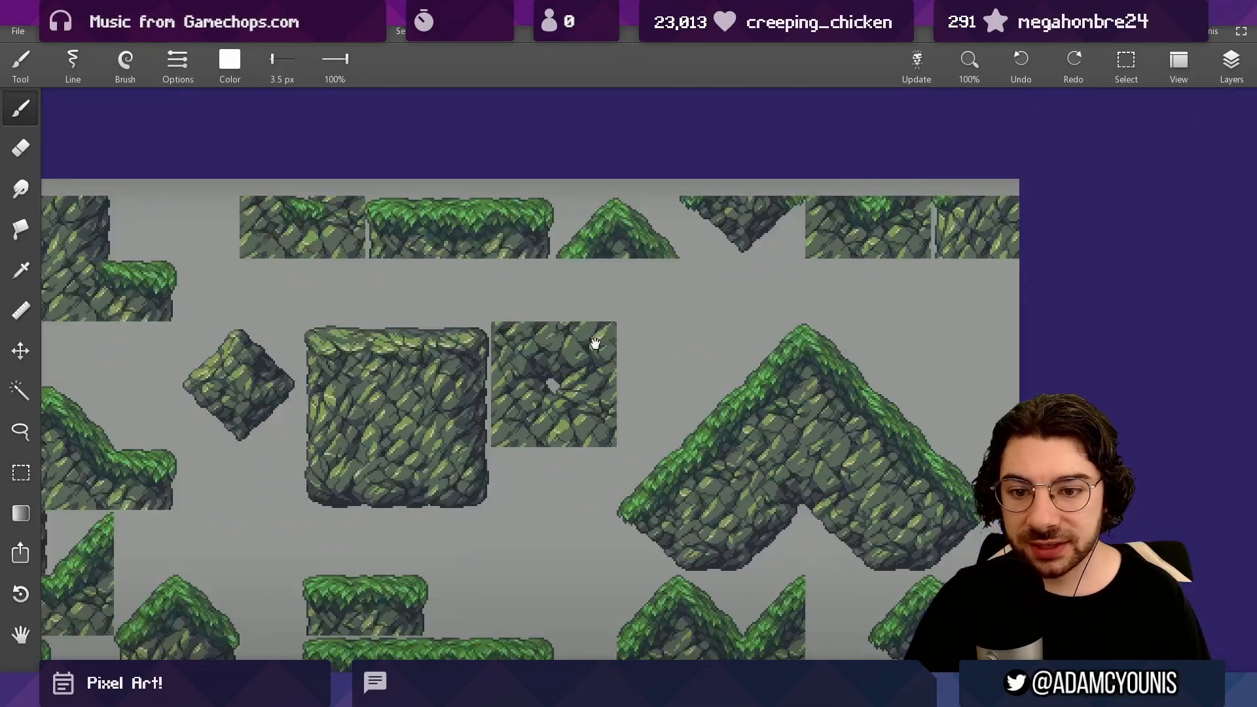
pyautogui.scroll(3, 498, 196)
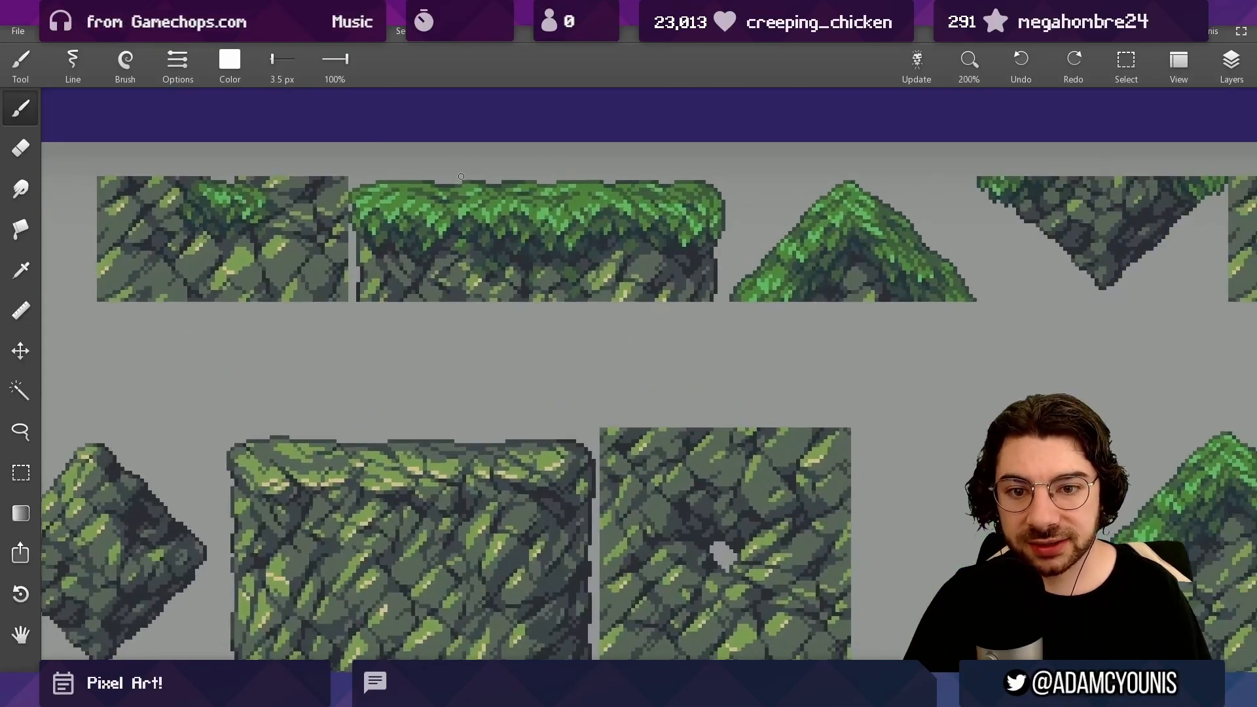
pyautogui.moveTo(461, 176)
pyautogui.mouseDown()
pyautogui.moveTo(516, 190)
pyautogui.moveTo(464, 178)
pyautogui.mouseUp()
pyautogui.moveTo(476, 282); pyautogui.dragTo(476, 364)
pyautogui.hotkey('ctrl', 'z')
pyautogui.hotkey('ctrl', 'z')
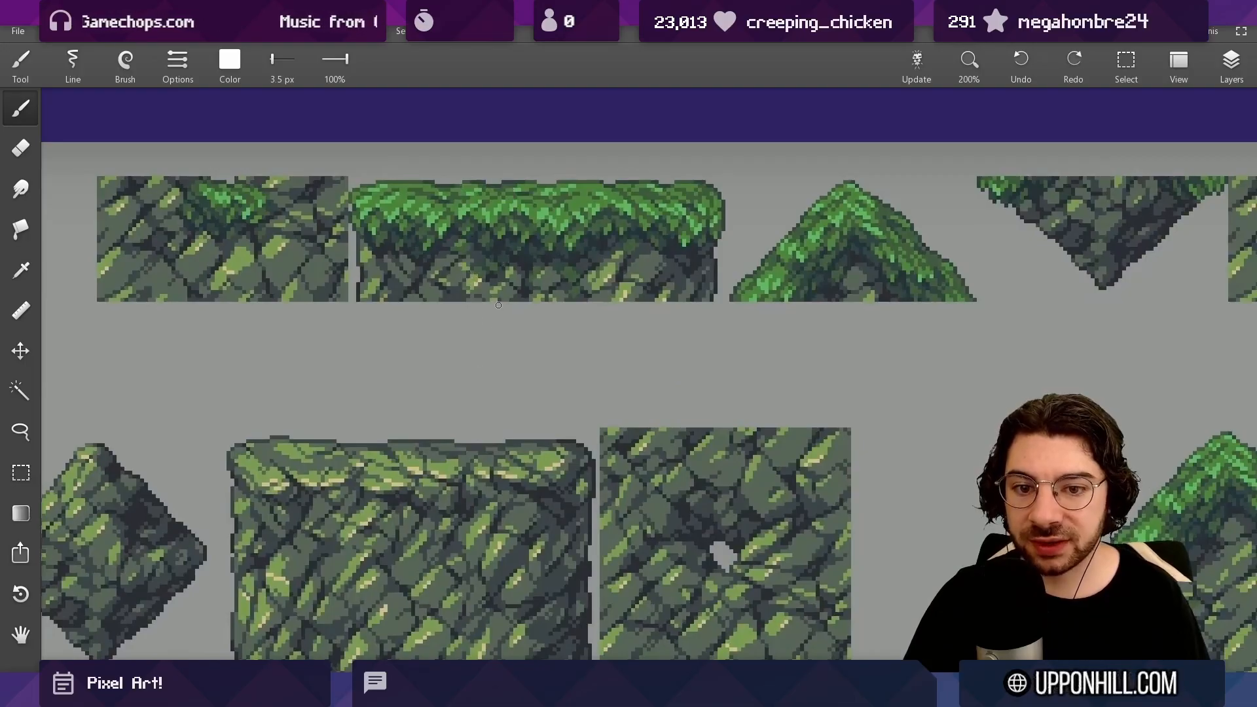
# Step: Circle the dark ground area below the fountain in the rocky blue-sky reference scene in white
pyautogui.scroll(-2, 584, 233)
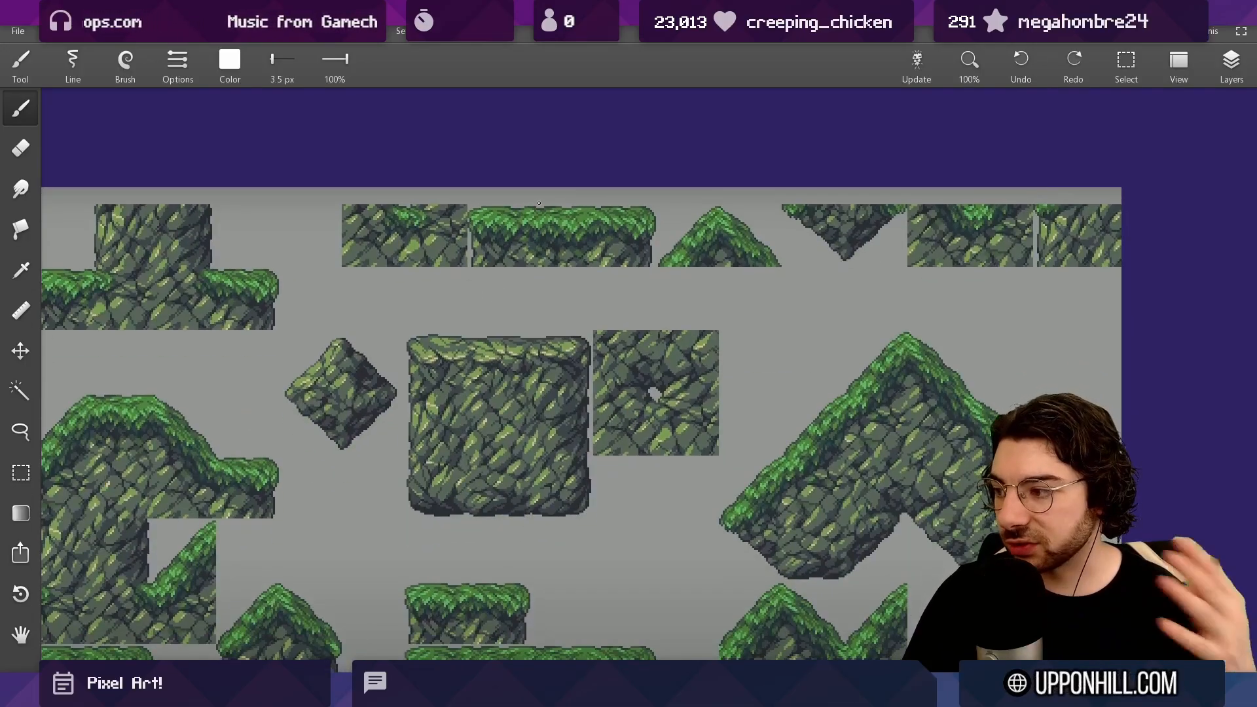
pyautogui.scroll(-3, 745, 257)
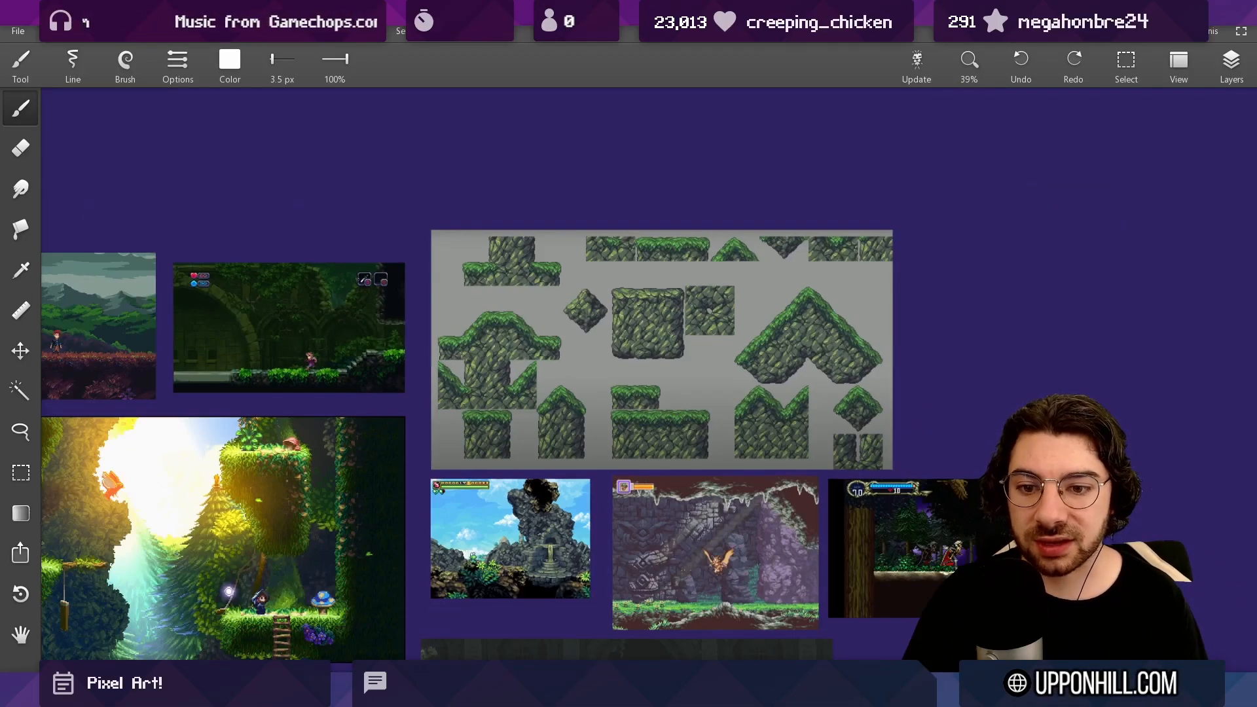
pyautogui.moveTo(746, 257); pyautogui.dragTo(999, 161)
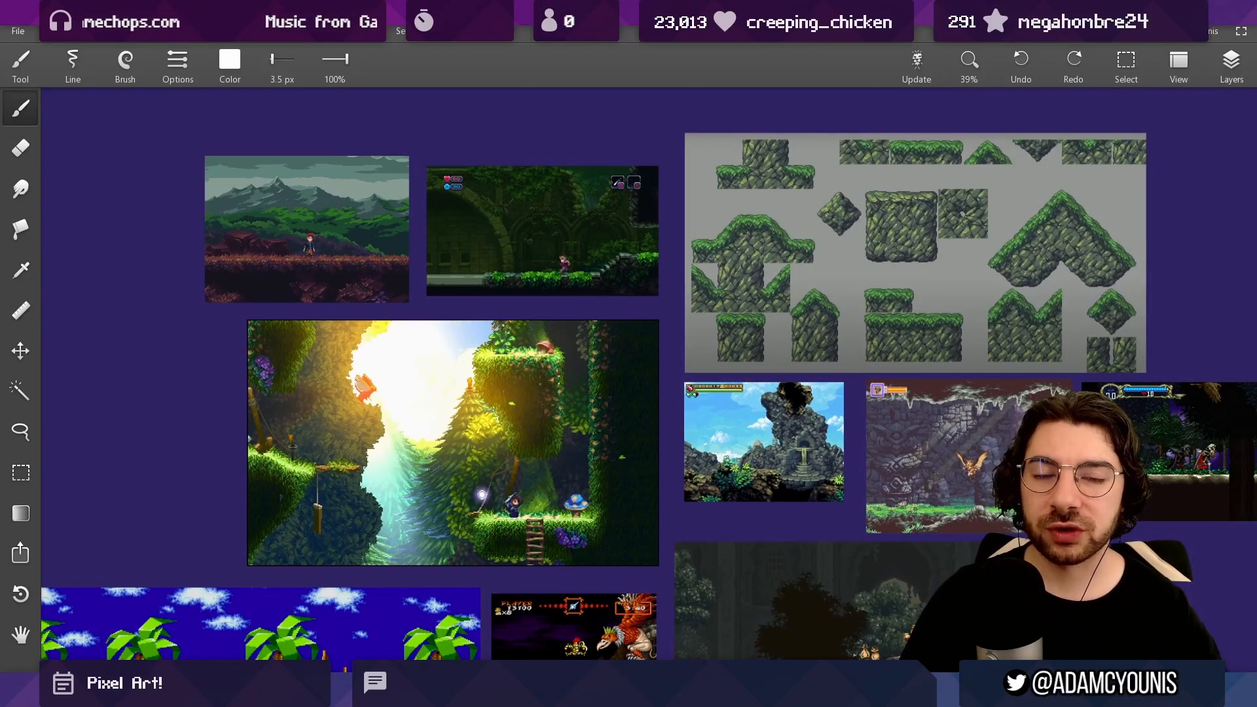
pyautogui.scroll(2, 548, 250)
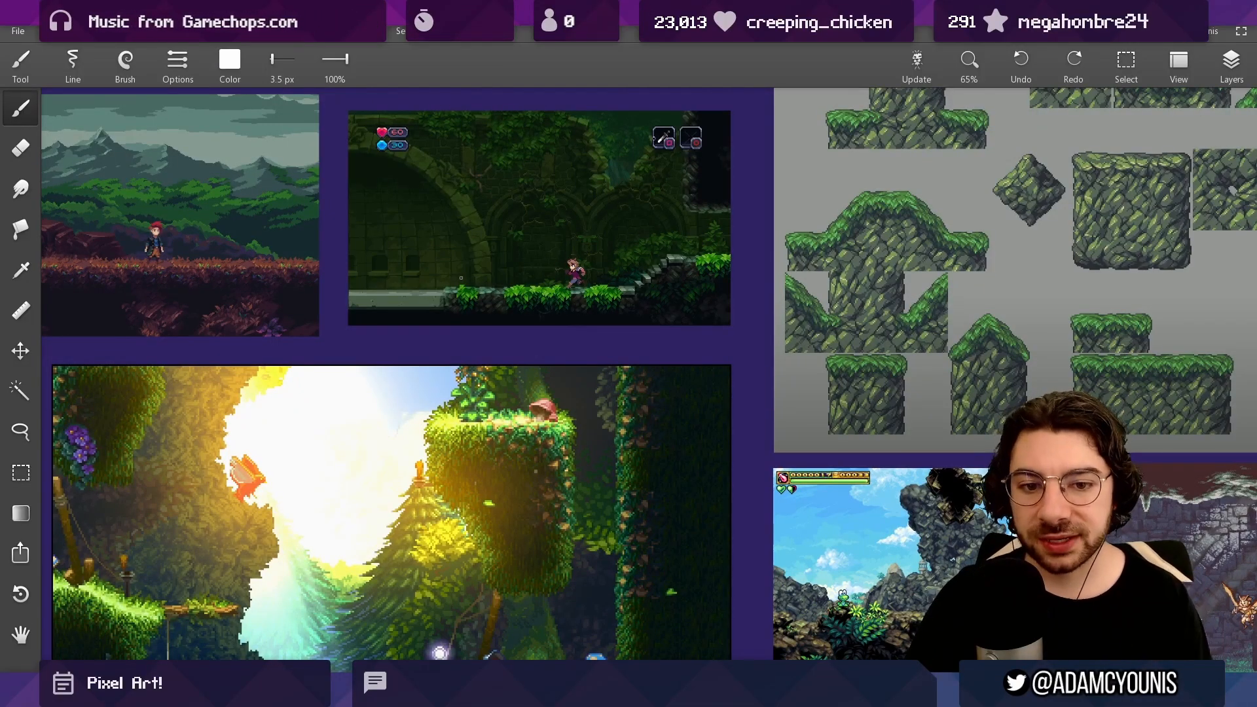
pyautogui.scroll(-5, 372, 218)
pyautogui.hscroll(5, 371, 219)
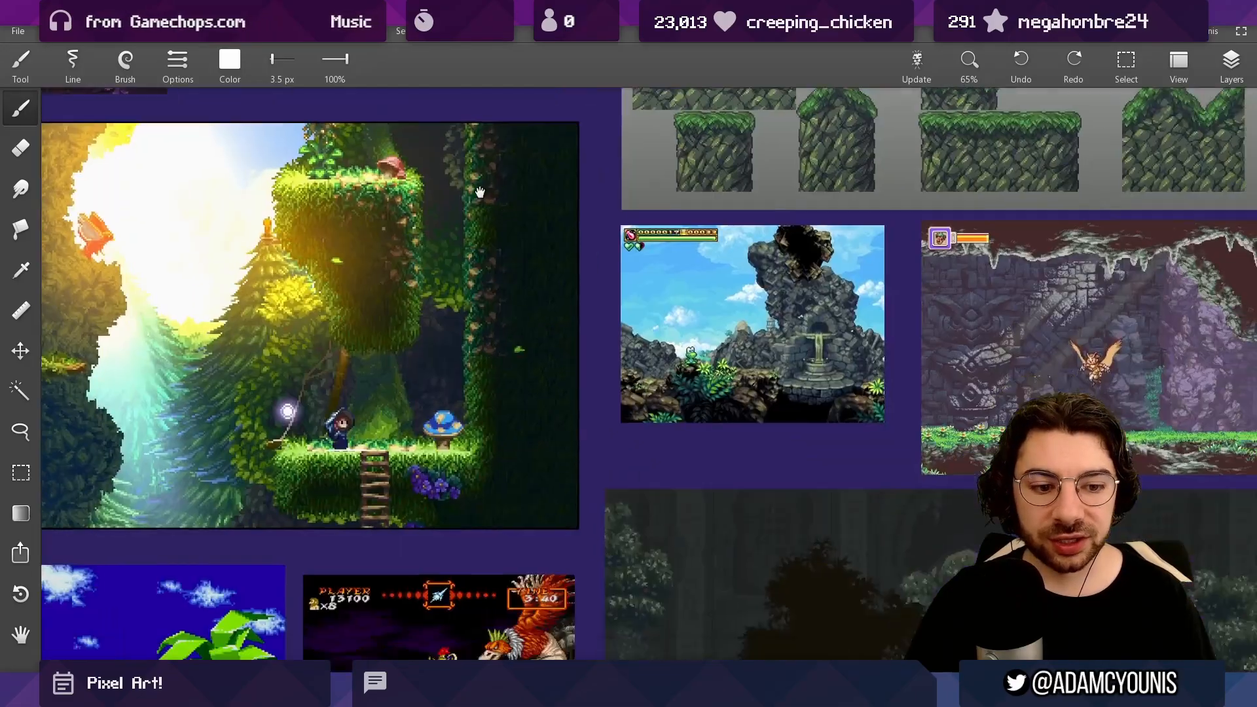
pyautogui.scroll(2, 523, 260)
pyautogui.moveTo(531, 331); pyautogui.dragTo(521, 331)
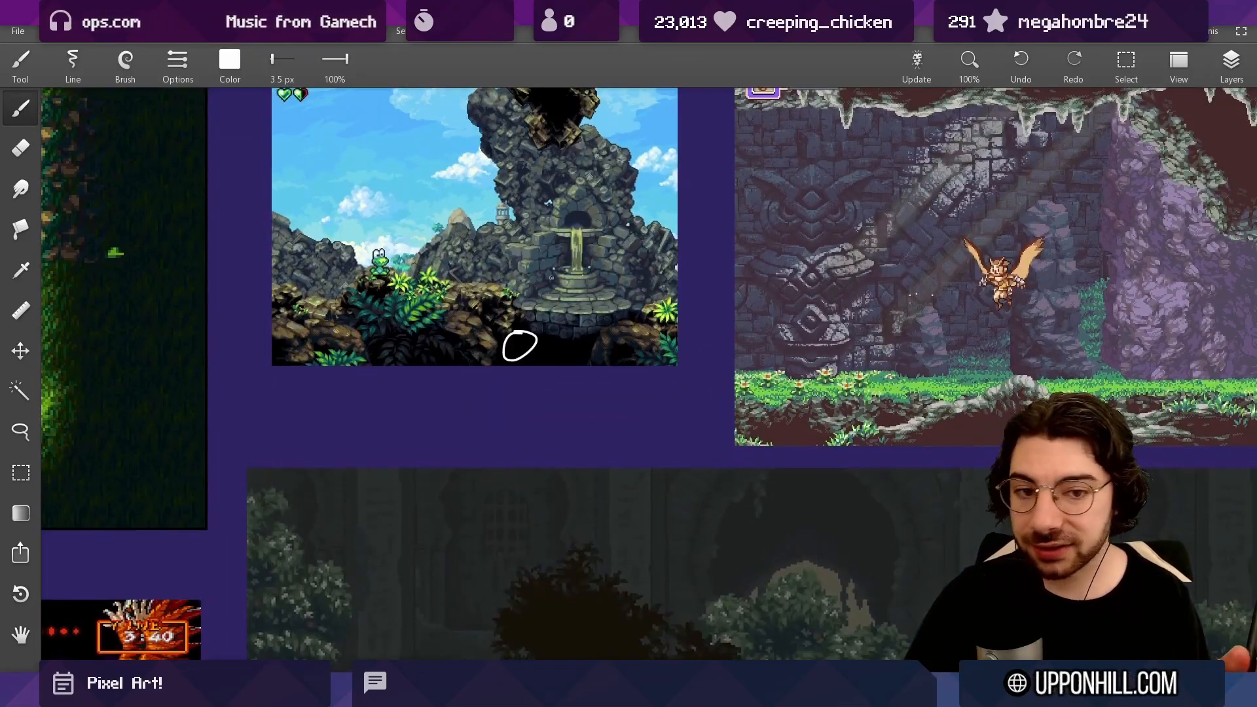
# Step: Try a white zigzag on the dark rock in the upper corner of the winged character's cave scene and undo it
pyautogui.hscroll(6, 551, 277)
pyautogui.scroll(1, 551, 277)
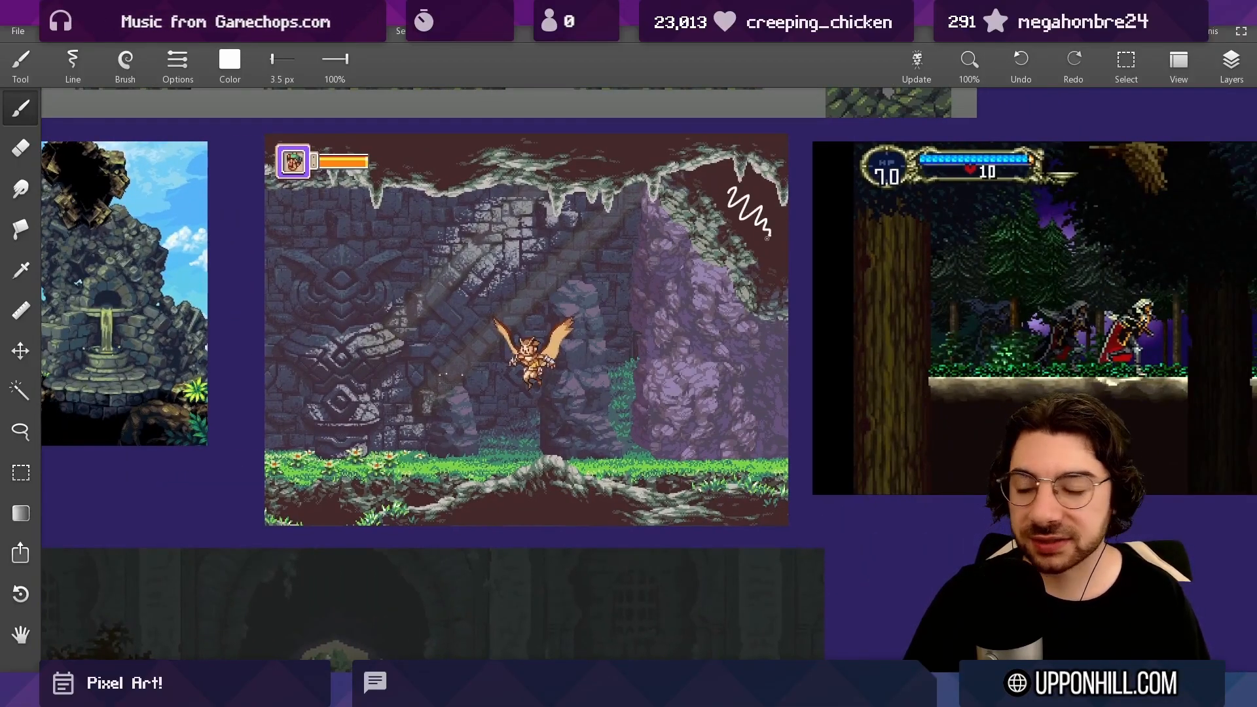
pyautogui.hotkey('ctrl', 'z')
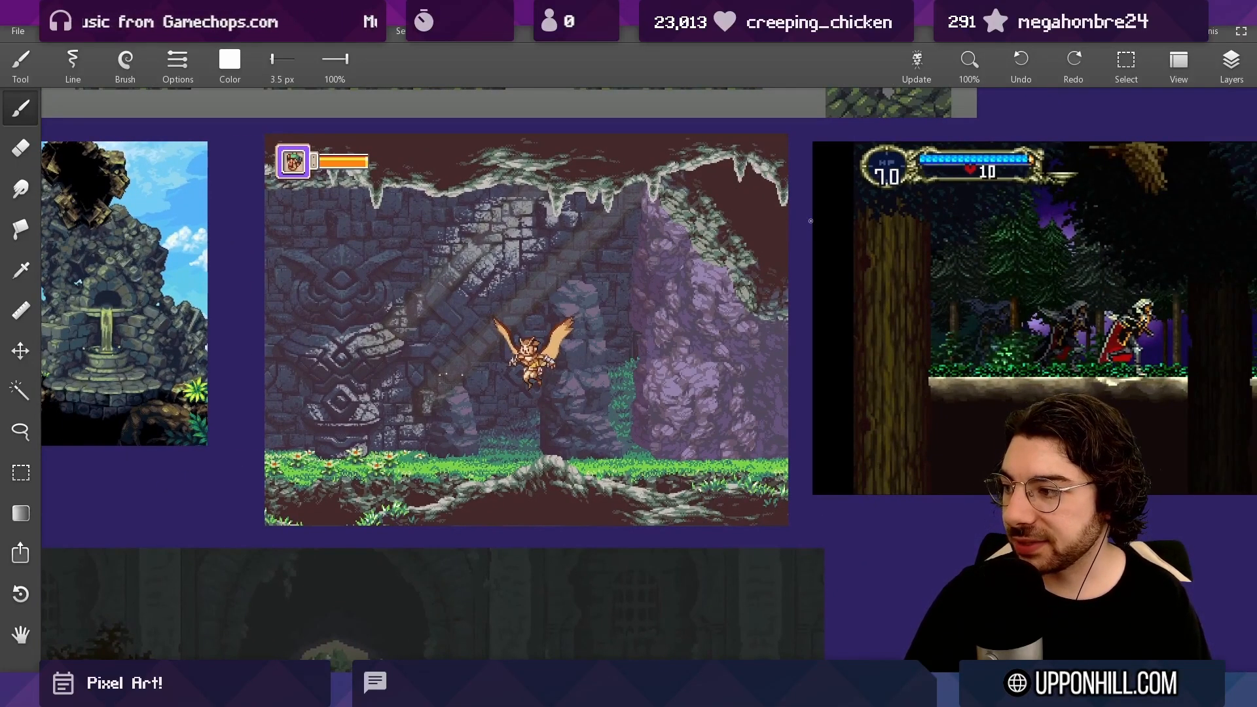
# Step: Try a white scribble on the dark soil below the ground in the red-caped character's forest scene and undo it
pyautogui.hscroll(8, 810, 221)
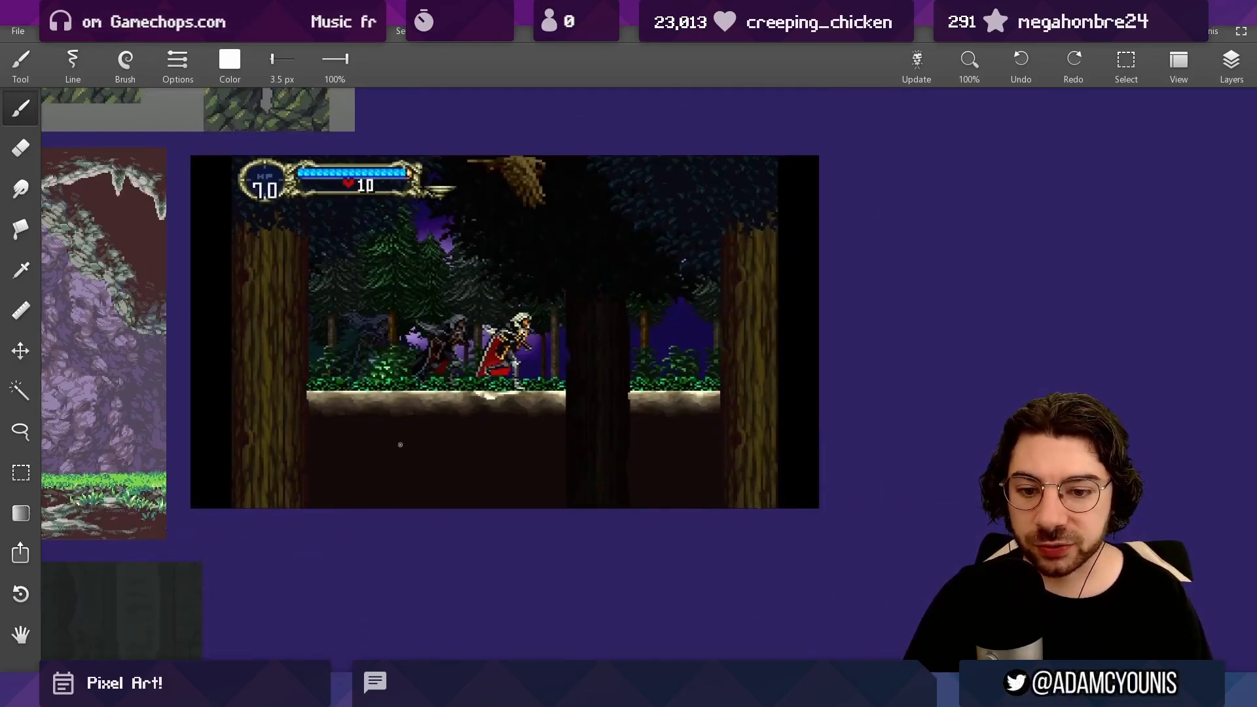
pyautogui.moveTo(408, 446)
pyautogui.mouseDown()
pyautogui.moveTo(420, 478)
pyautogui.moveTo(477, 492)
pyautogui.mouseUp()
pyautogui.hotkey('ctrl', 'z')
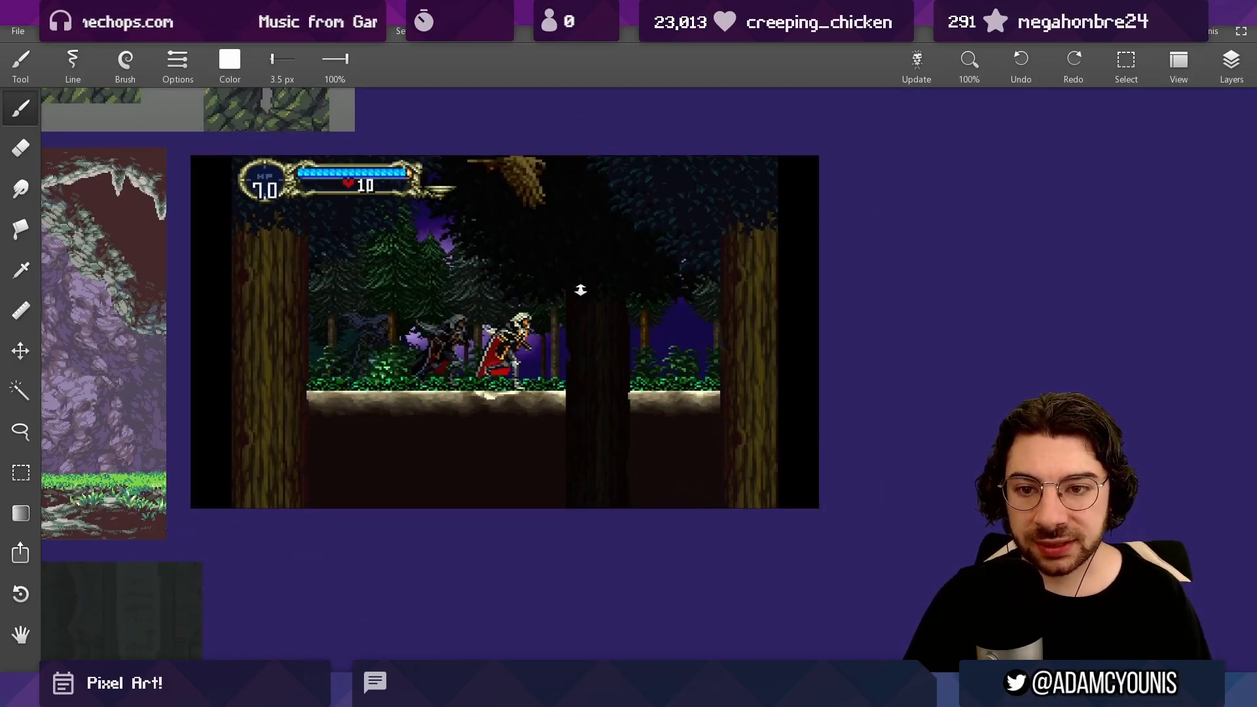
# Step: Look over the reference board, comparing the game scenes with the mossy stone tileset
pyautogui.scroll(-3, 581, 290)
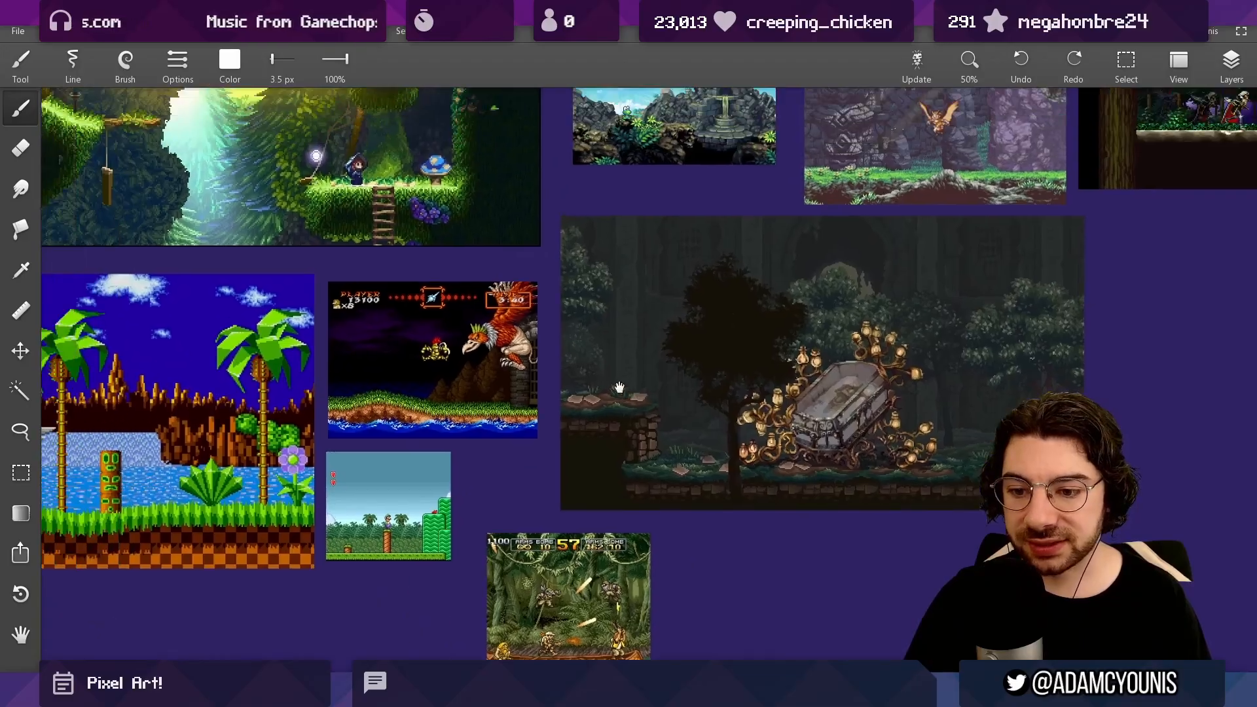
pyautogui.moveTo(620, 387); pyautogui.dragTo(638, 406)
pyautogui.moveTo(555, 366); pyautogui.dragTo(501, 478)
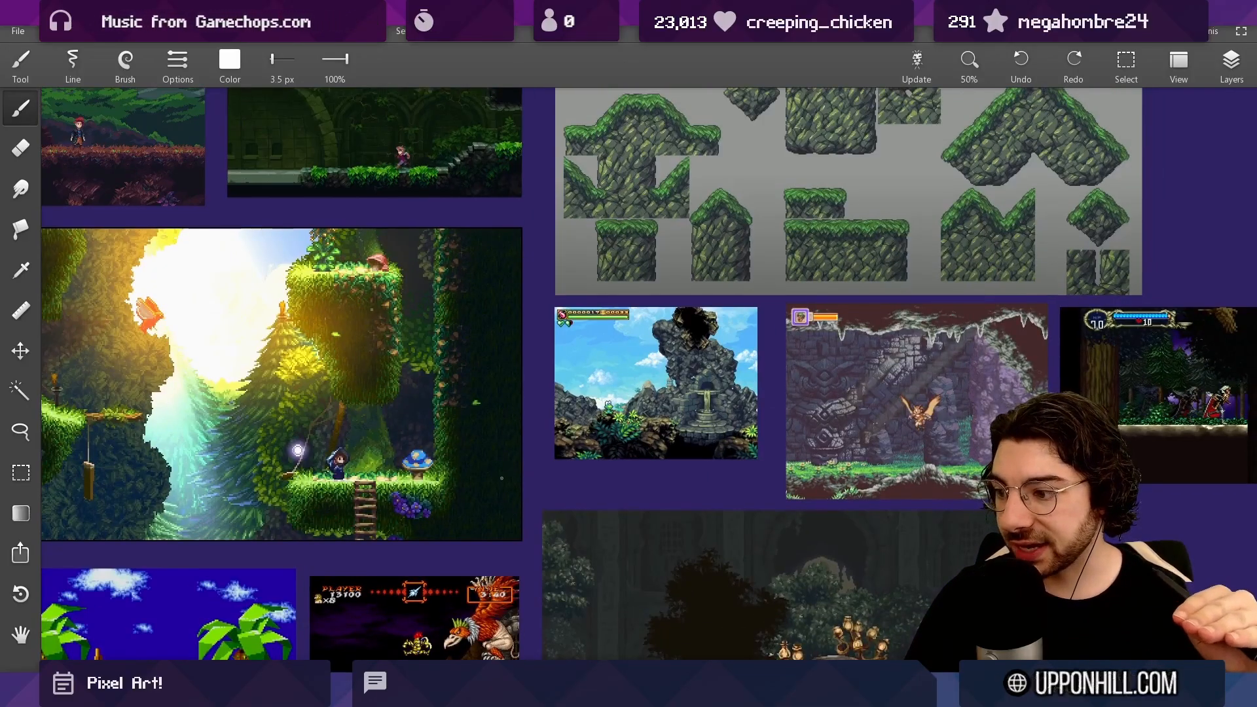
pyautogui.moveTo(501, 478); pyautogui.dragTo(468, 538)
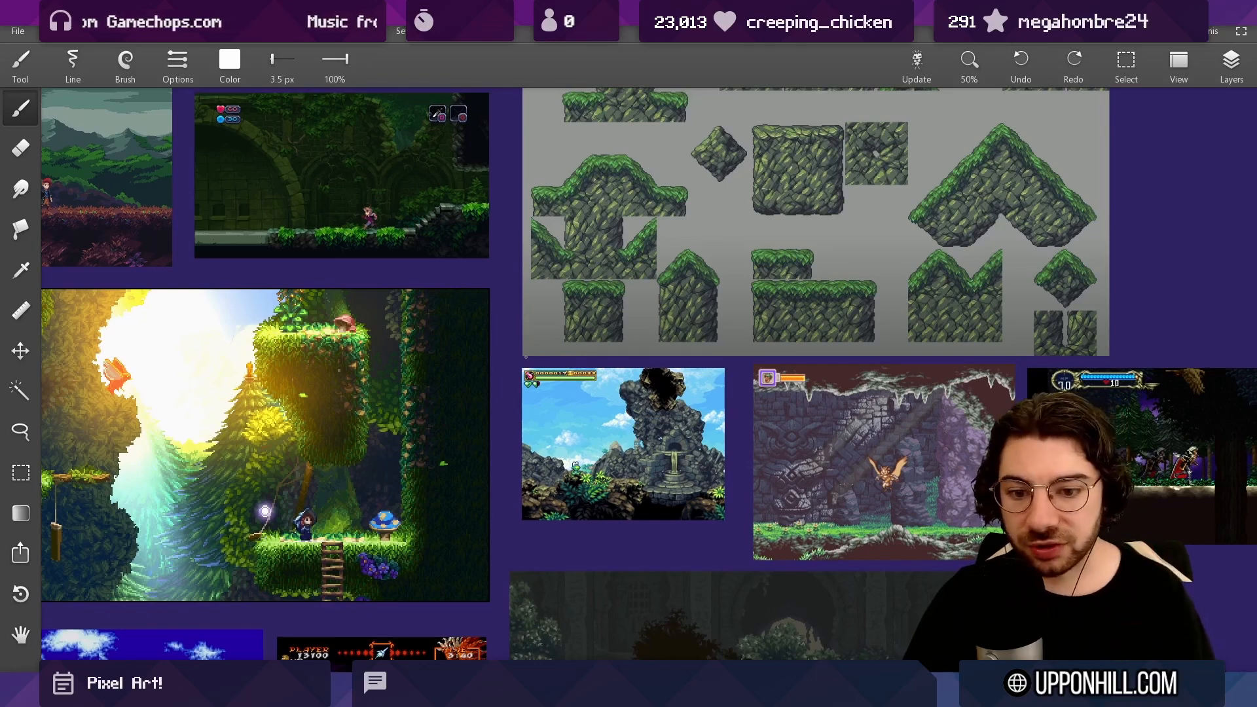
pyautogui.moveTo(481, 322)
pyautogui.mouseDown()
pyautogui.moveTo(553, 329)
pyautogui.moveTo(532, 285)
pyautogui.mouseUp()
pyautogui.scroll(2, 545, 402)
pyautogui.hotkey('ctrl', 'z')
pyautogui.scroll(-3, 519, 275)
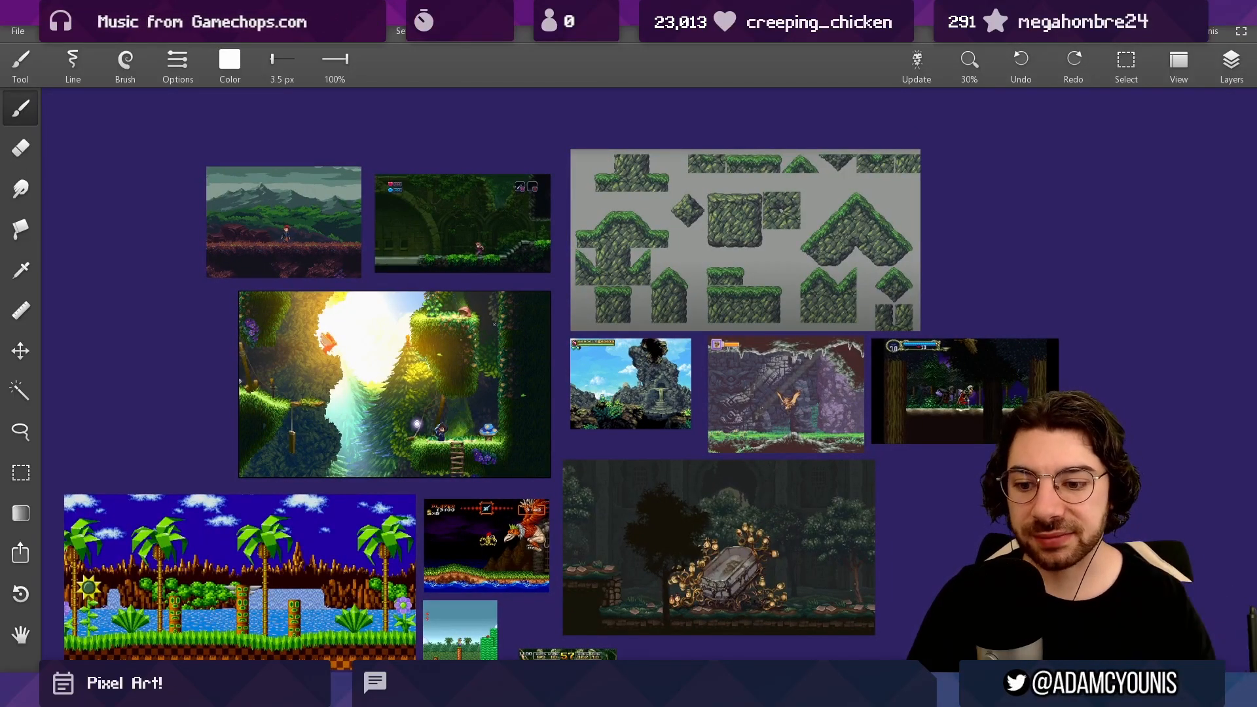
# Step: Try two stacked white outlined tile rows over the leafy ledge beneath the running character in the green ruins scene
pyautogui.scroll(2, 371, 191)
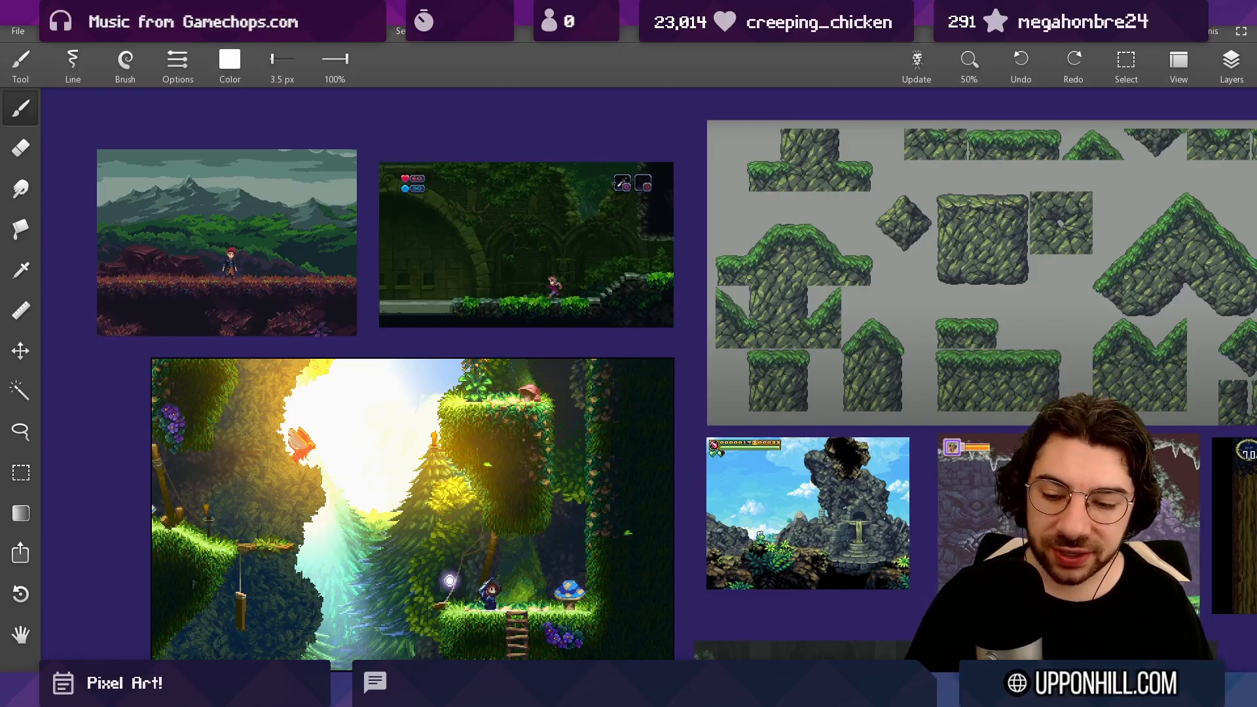
pyautogui.scroll(6, 513, 309)
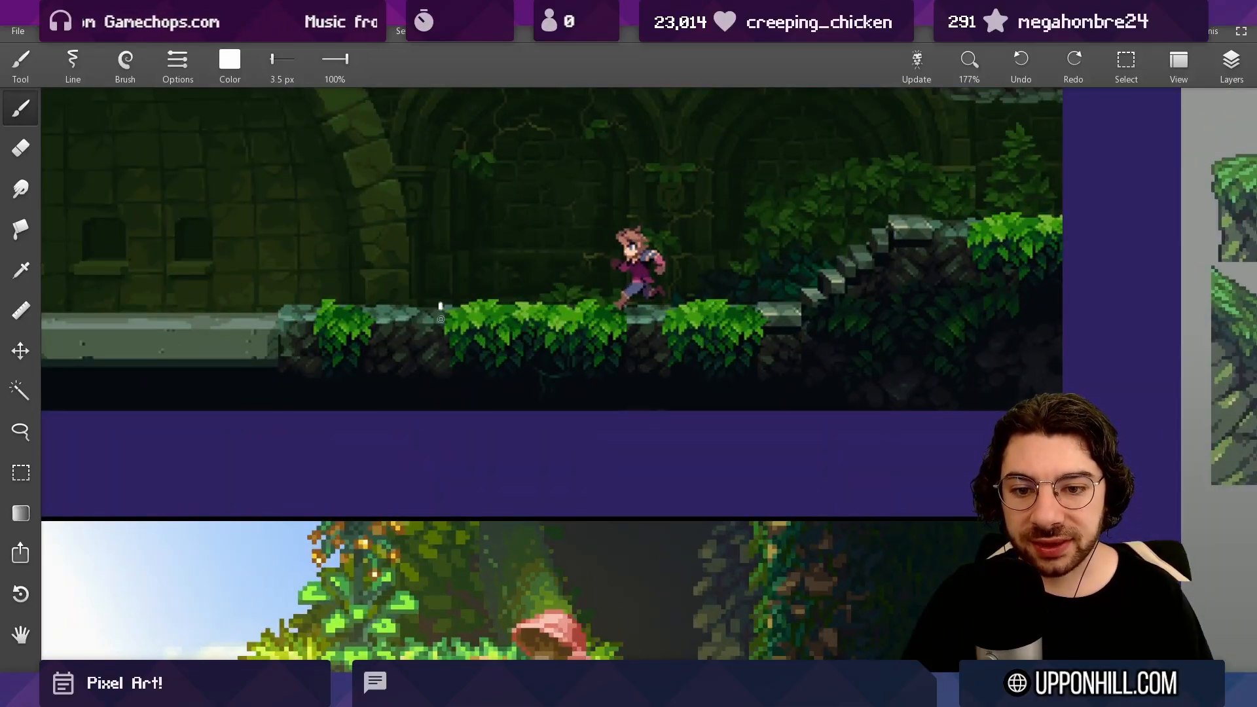
pyautogui.moveTo(441, 319)
pyautogui.mouseDown()
pyautogui.moveTo(773, 328)
pyautogui.moveTo(769, 301)
pyautogui.moveTo(453, 292)
pyautogui.moveTo(416, 313)
pyautogui.moveTo(770, 308)
pyautogui.mouseUp()
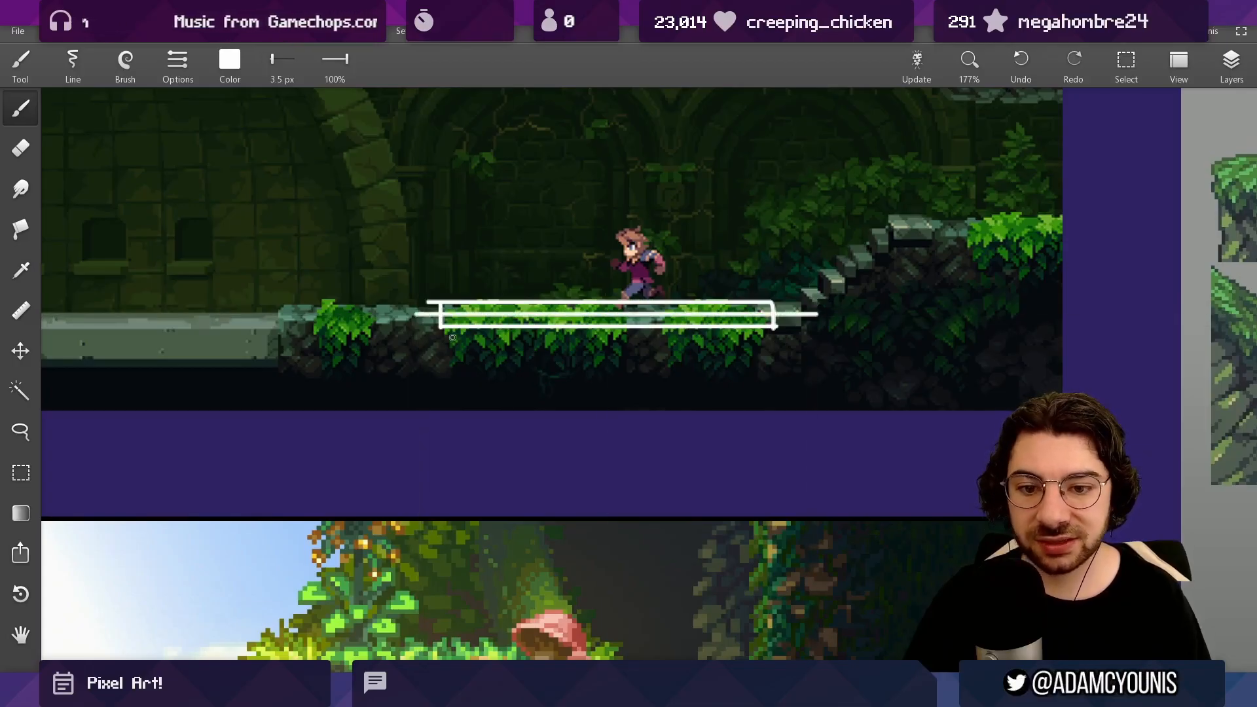
pyautogui.hotkey('ctrl', 'z')
pyautogui.moveTo(442, 350)
pyautogui.mouseDown()
pyautogui.moveTo(783, 357)
pyautogui.moveTo(778, 324)
pyautogui.mouseUp()
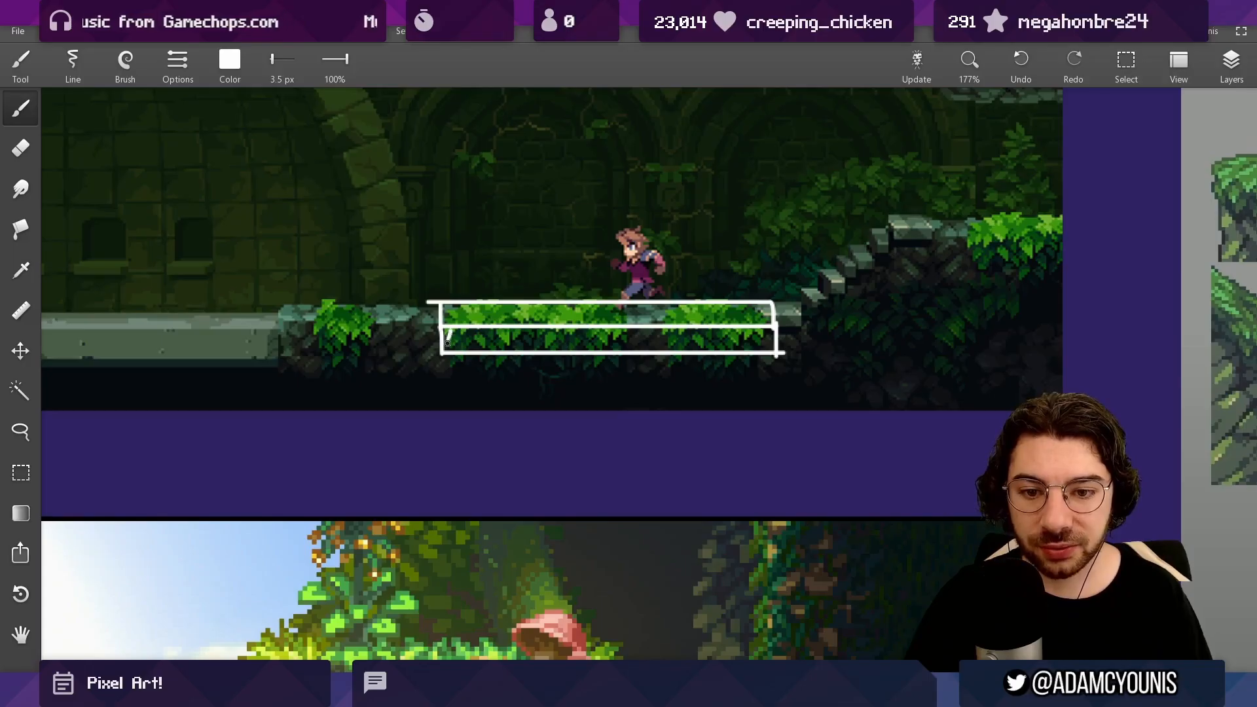
# Step: Try white marks in the lower tile row and the dark area beneath it, then undo them and the row outlines
pyautogui.moveTo(448, 343); pyautogui.dragTo(629, 340)
pyautogui.hotkey('ctrl', 'z')
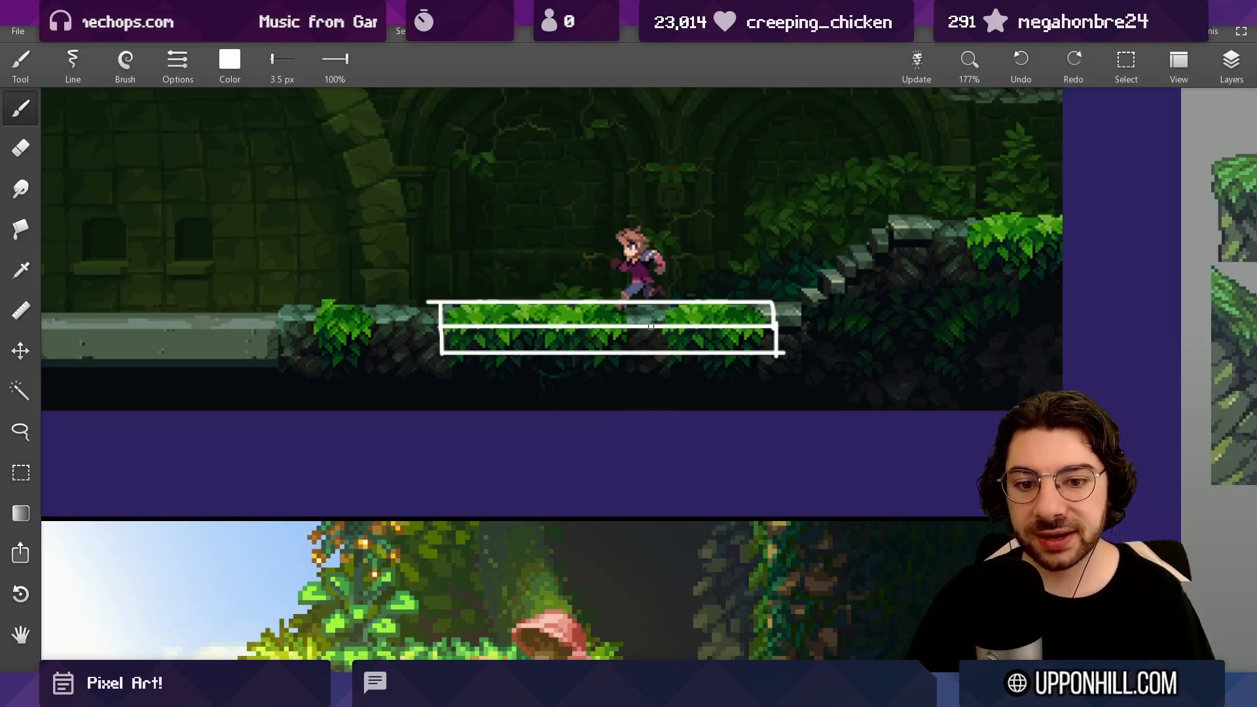
pyautogui.moveTo(447, 372)
pyautogui.mouseDown()
pyautogui.moveTo(674, 422)
pyautogui.moveTo(451, 359)
pyautogui.moveTo(688, 400)
pyautogui.moveTo(701, 391)
pyautogui.mouseUp()
pyautogui.hotkey('ctrl', 'z')
pyautogui.hotkey('ctrl', 'z')
pyautogui.hotkey('ctrl', 'z')
pyautogui.hotkey('ctrl', 'z')
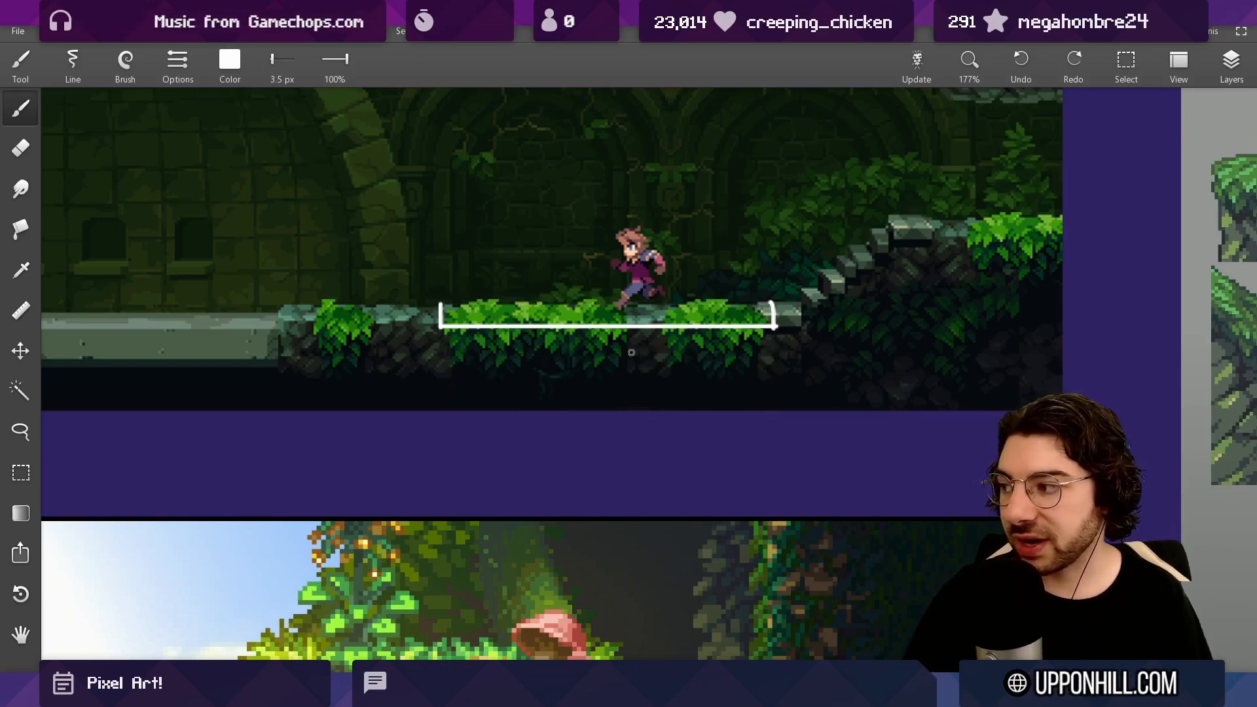
pyautogui.hotkey('ctrl', 'z')
pyautogui.hotkey('ctrl', 'z')
# Step: Try a straight white line along the top of the ground in the red-caped character's forest scene and undo it
pyautogui.moveTo(628, 344); pyautogui.dragTo(641, 472)
pyautogui.moveTo(642, 471); pyautogui.dragTo(541, 300)
pyautogui.moveTo(541, 299); pyautogui.dragTo(516, 486)
pyautogui.moveTo(592, 387); pyautogui.dragTo(384, 307)
pyautogui.moveTo(685, 349); pyautogui.dragTo(476, 291)
pyautogui.moveTo(668, 318); pyautogui.dragTo(460, 364)
pyautogui.scroll(10, 642, 358)
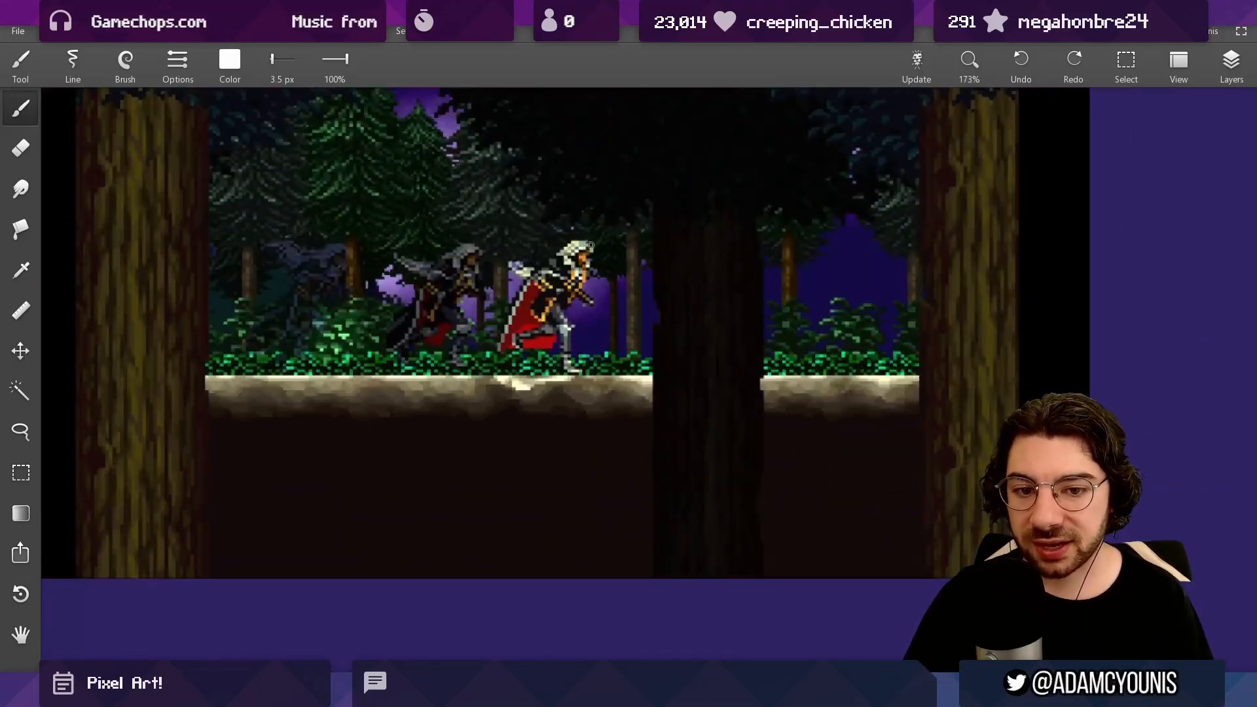
pyautogui.moveTo(591, 245); pyautogui.dragTo(586, 243)
pyautogui.hotkey('ctrl', 'z')
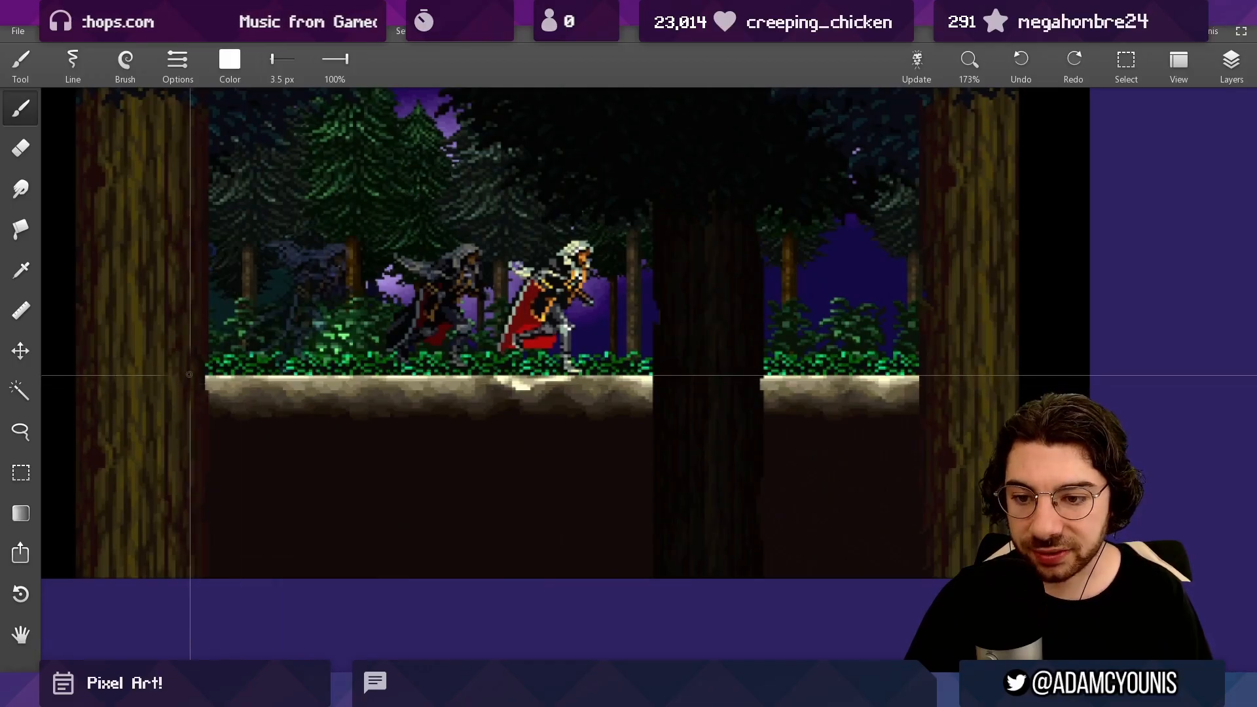
pyautogui.moveTo(189, 375); pyautogui.dragTo(995, 377)
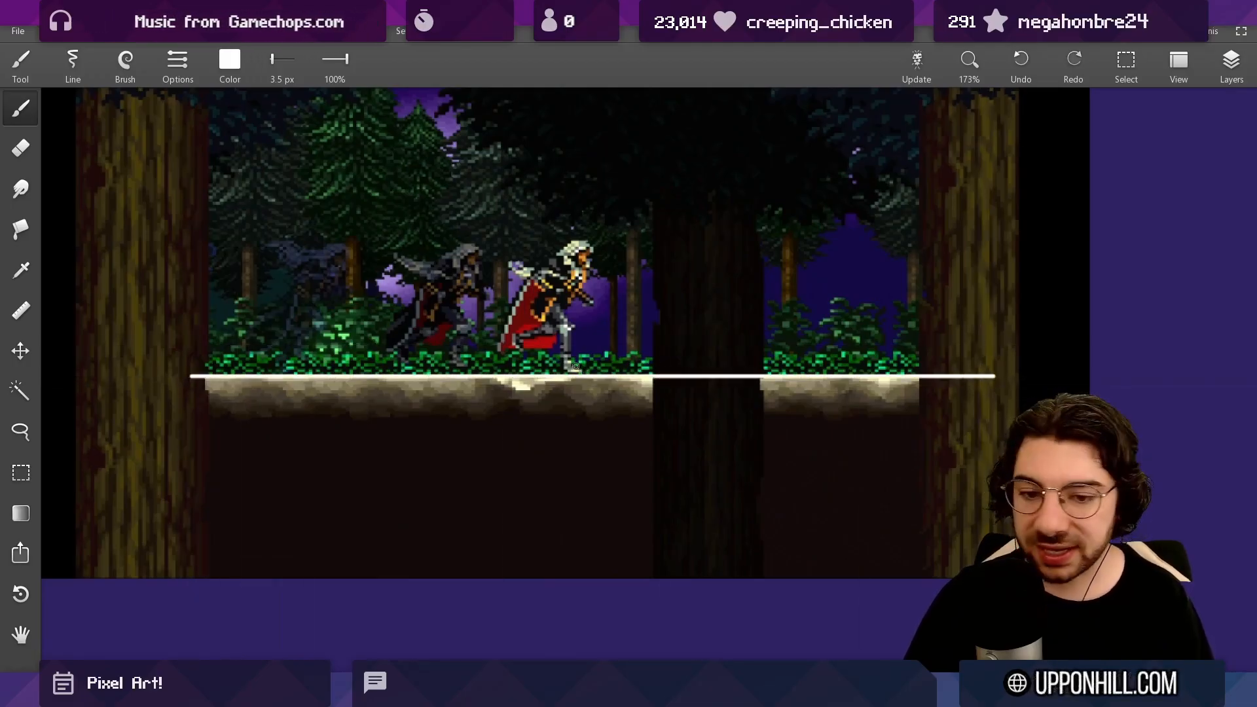
pyautogui.hotkey('ctrl', 'z')
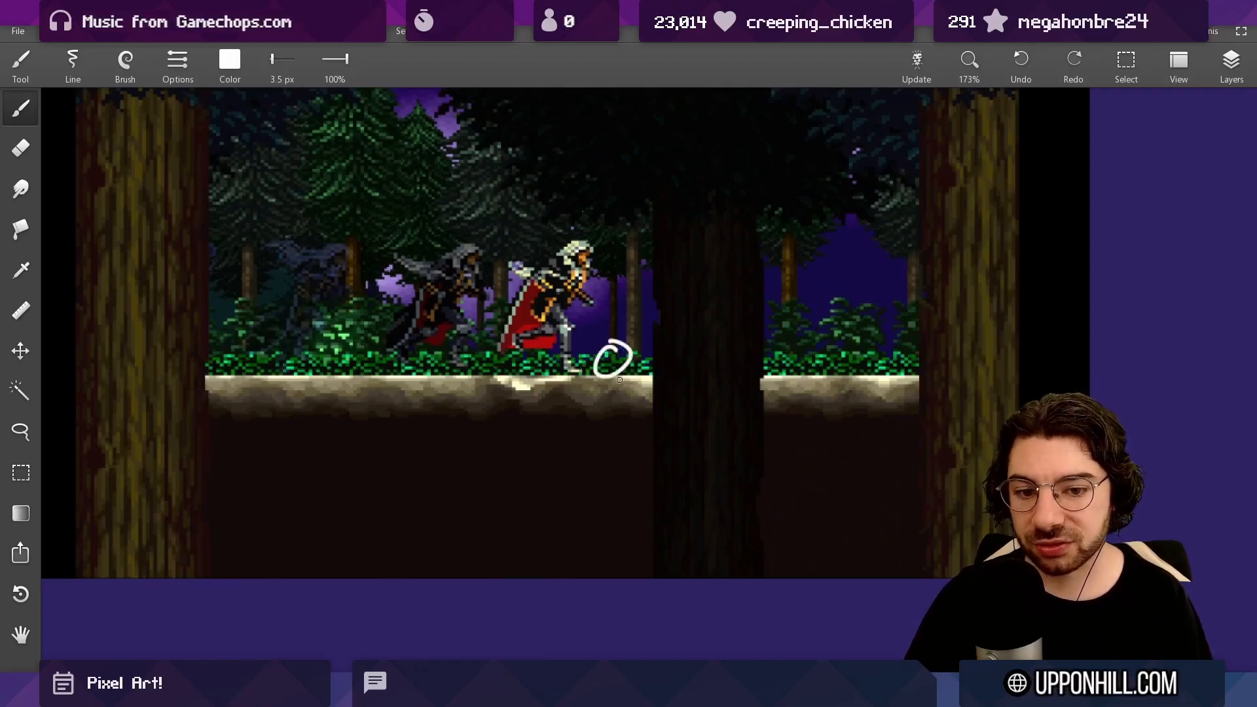
# Step: Try white marks on the low foliage and the pale ground edge beside the red-caped character, then undo them
pyautogui.hotkey('ctrl', 'z')
pyautogui.moveTo(605, 378)
pyautogui.mouseDown()
pyautogui.moveTo(594, 419)
pyautogui.moveTo(599, 384)
pyautogui.mouseUp()
pyautogui.hotkey('ctrl', 'z')
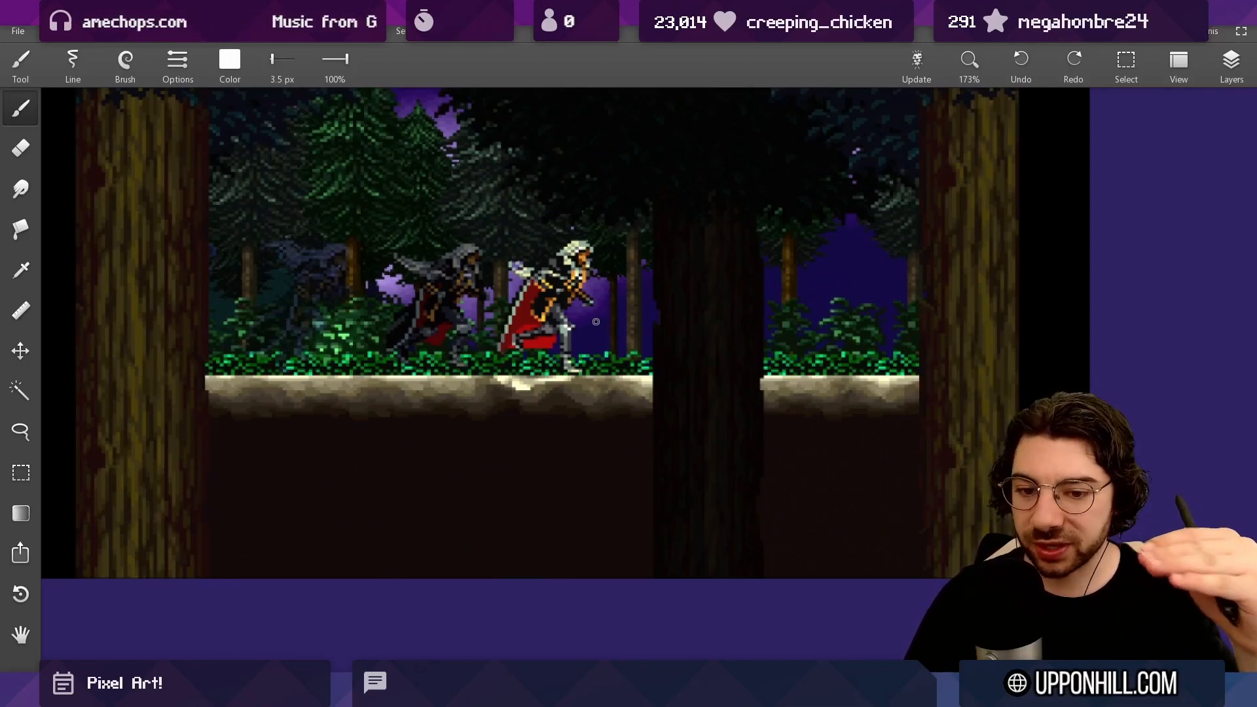
# Step: Review the winged character's cave scene and the rocky fountain scene alongside the mossy stone tileset
pyautogui.moveTo(701, 256); pyautogui.dragTo(902, 291)
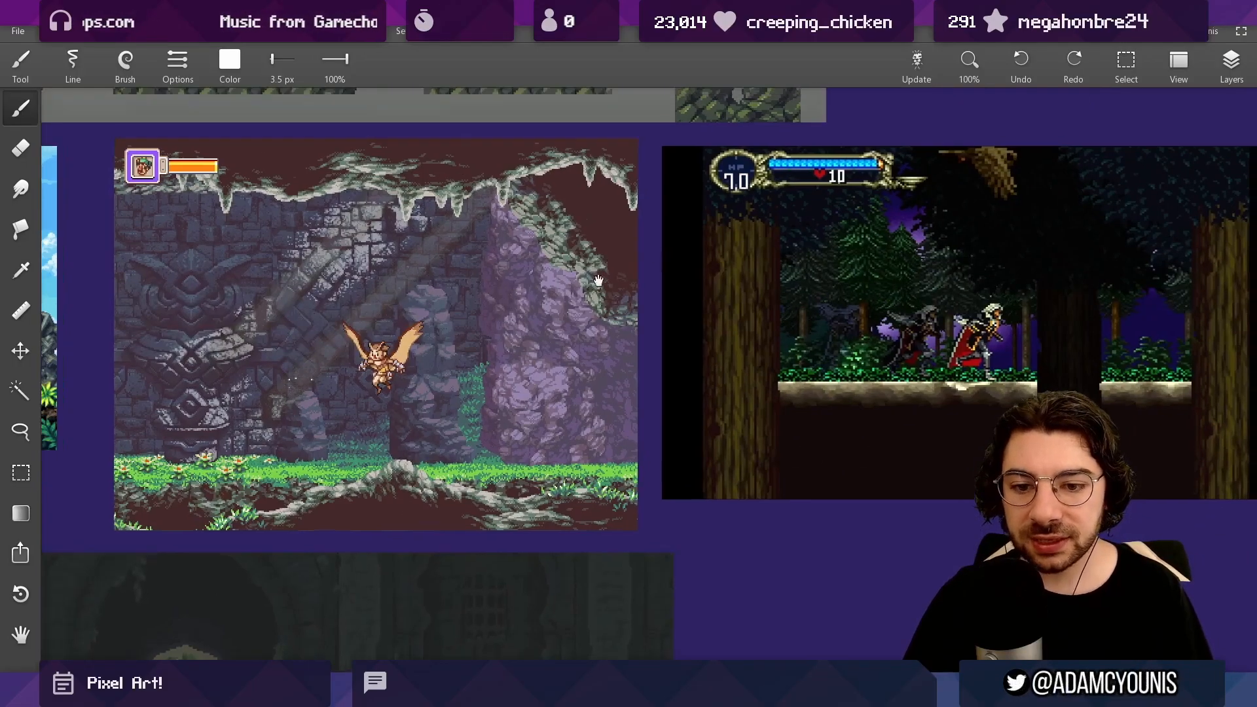
pyautogui.moveTo(598, 281); pyautogui.dragTo(792, 327)
pyautogui.moveTo(465, 220); pyautogui.dragTo(646, 306)
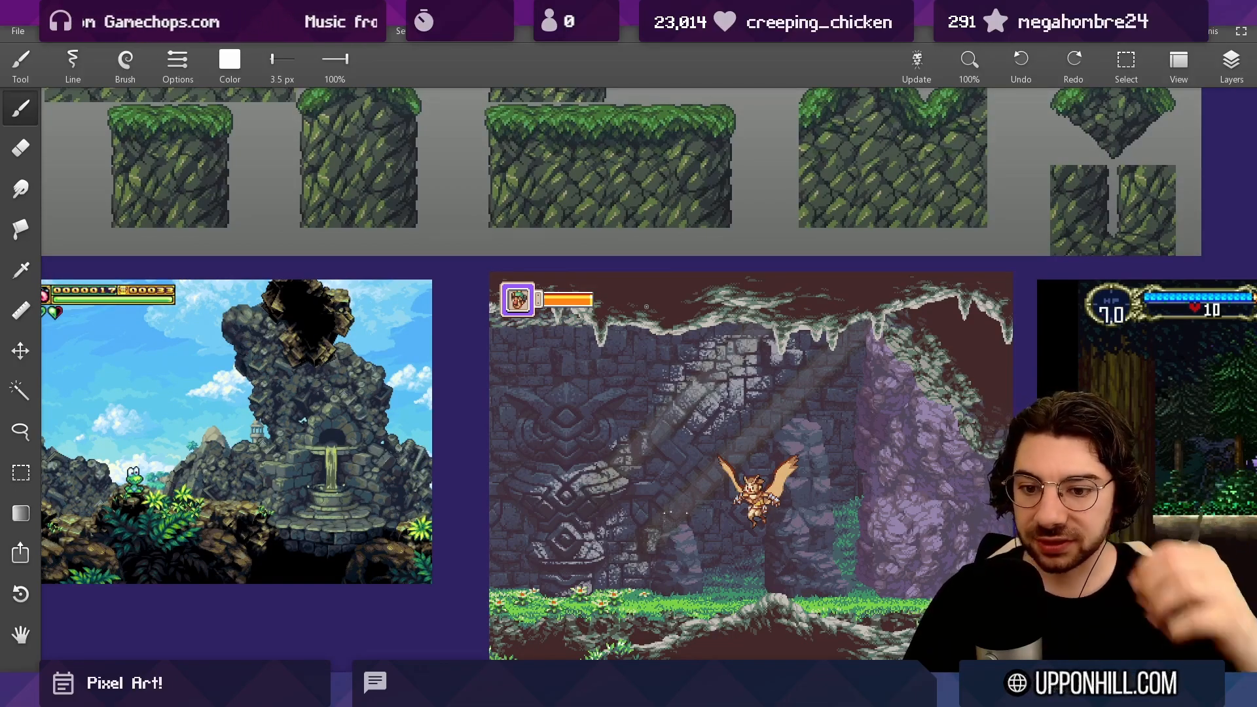
# Step: Switch to Aseprite and try a marquee selection around the left outlined tile block
pyautogui.hotkey('alt', 'Tab')
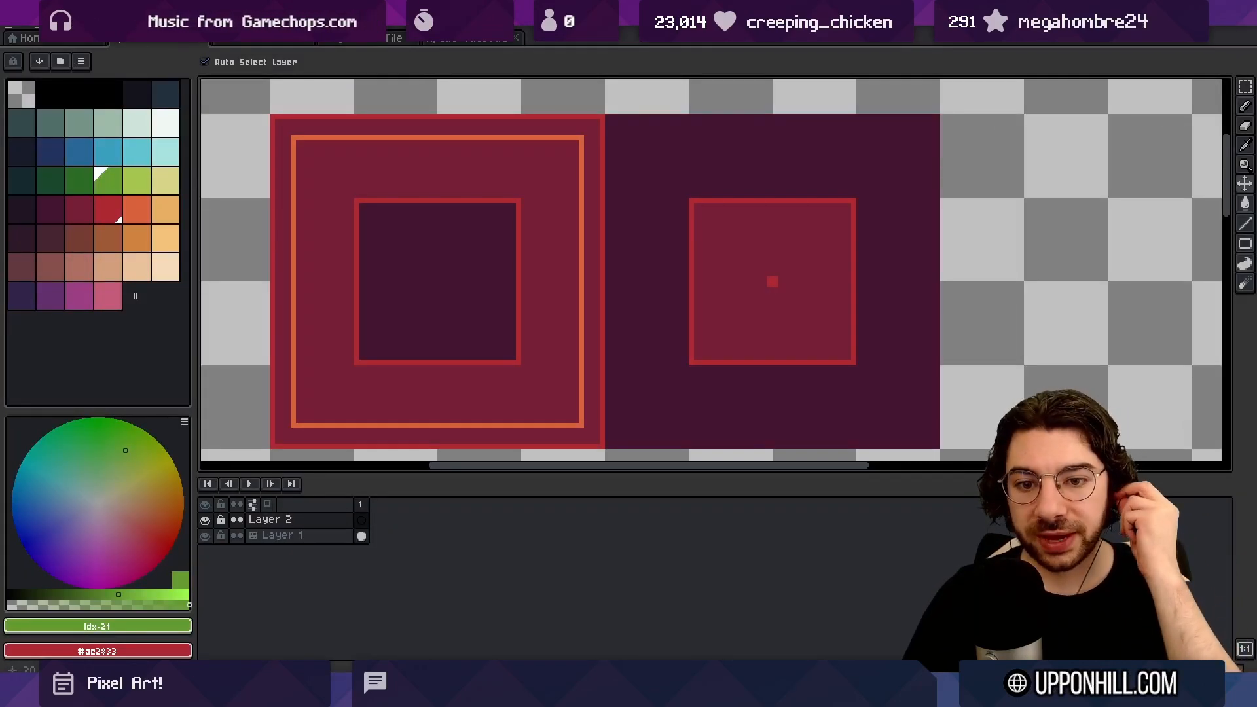
pyautogui.moveTo(427, 241); pyautogui.dragTo(450, 274)
pyautogui.scroll(-2, 450, 273)
pyautogui.press('m')
pyautogui.moveTo(354, 197); pyautogui.dragTo(560, 406)
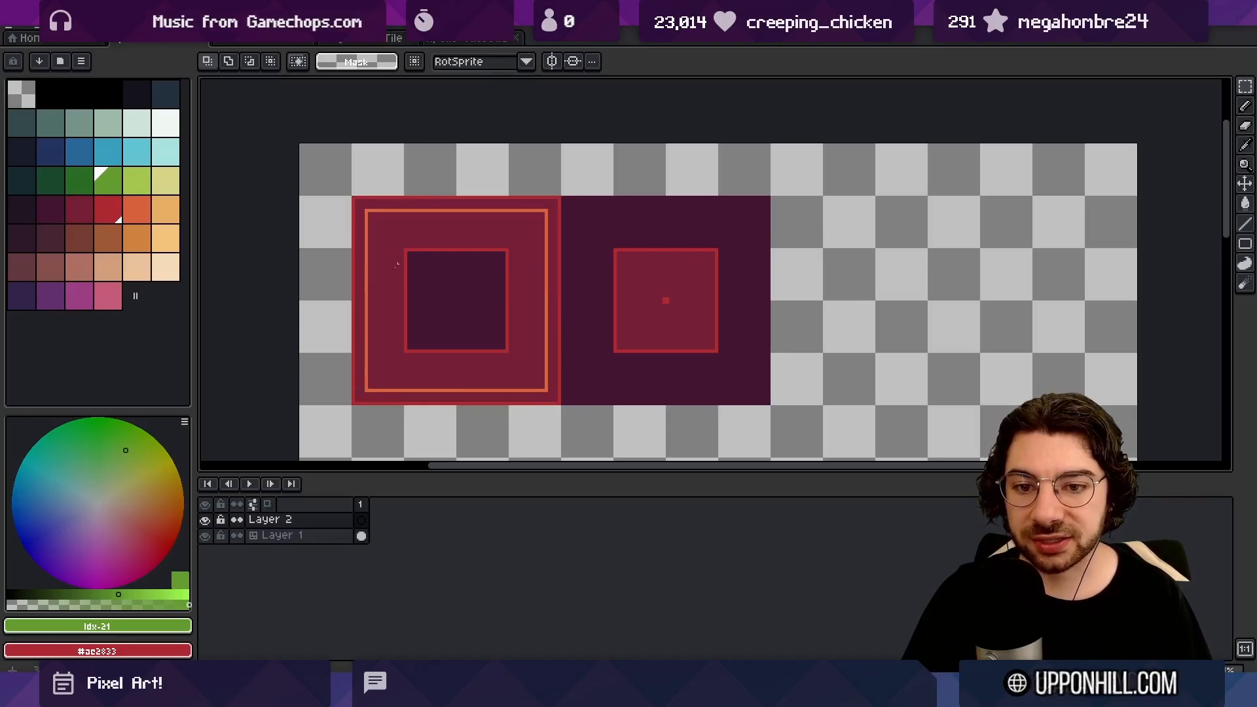
pyautogui.hotkey('ctrl', 'space')
pyautogui.moveTo(449, 280); pyautogui.dragTo(455, 256)
pyautogui.moveTo(456, 256); pyautogui.dragTo(456, 268)
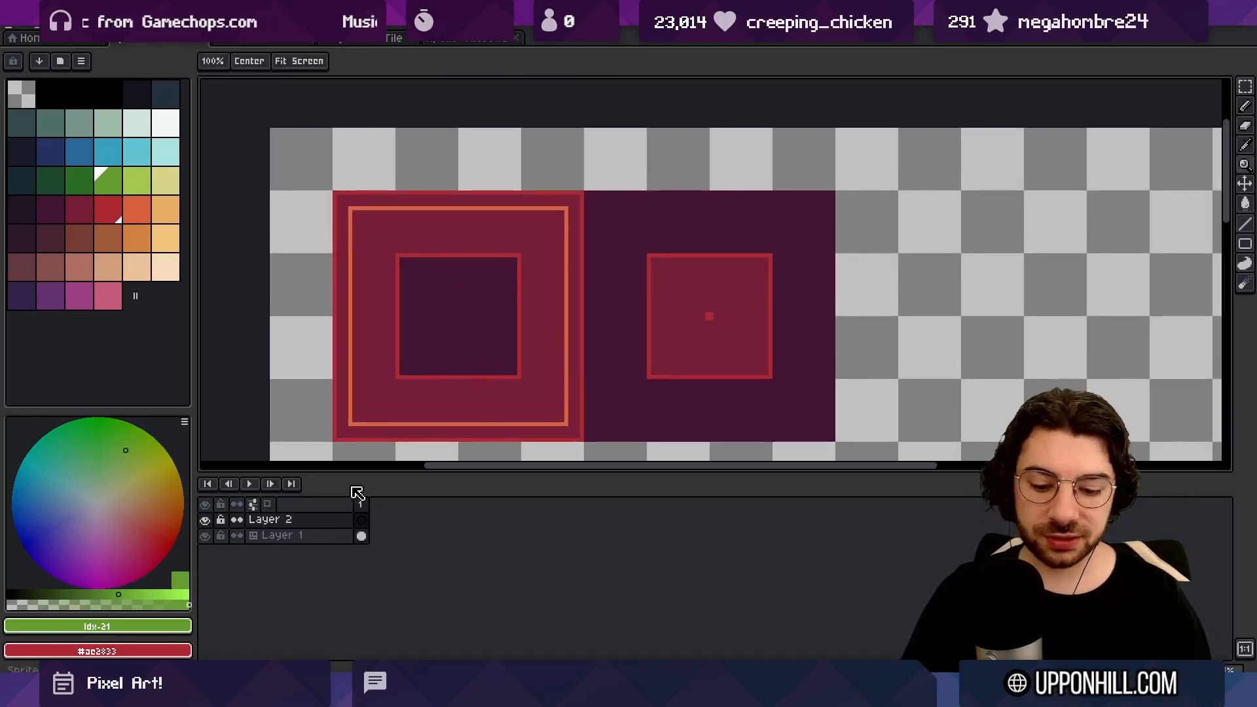
# Step: Cover the left block's inner square with a solid dark blue area on Layer 2
pyautogui.click(21, 122)
pyautogui.press('b')
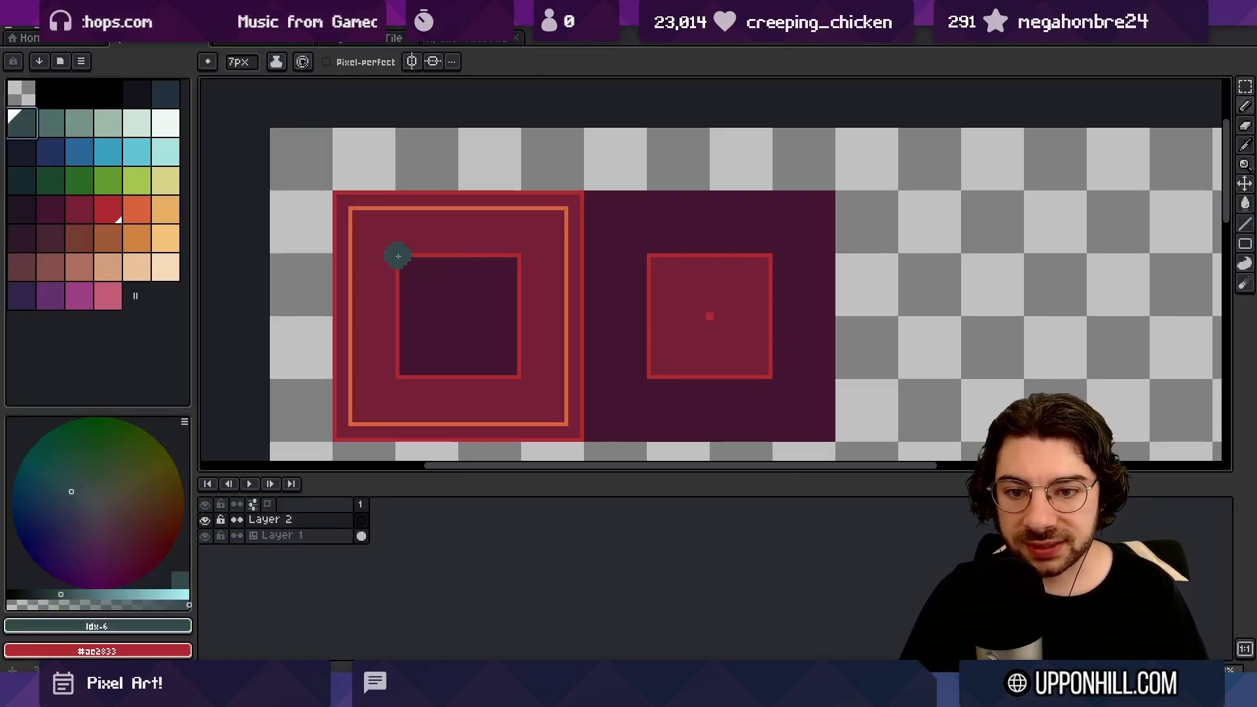
pyautogui.moveTo(398, 256)
pyautogui.mouseDown()
pyautogui.moveTo(398, 379)
pyautogui.moveTo(520, 382)
pyautogui.moveTo(516, 257)
pyautogui.moveTo(411, 260)
pyautogui.mouseUp()
pyautogui.press('g')
pyautogui.click(444, 300)
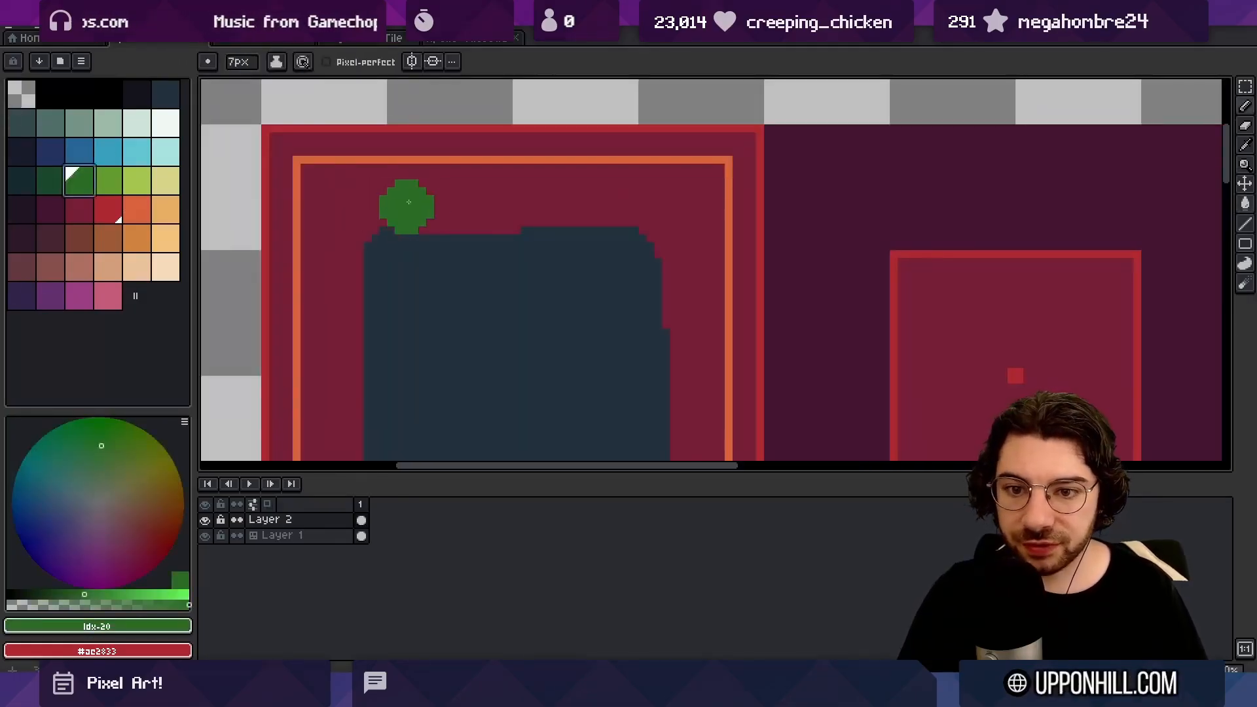
# Step: Paint a rough dark green border around all four sides of the dark blue area with a 3 px brush
pyautogui.press('-')
pyautogui.press('-')
pyautogui.press('-')
pyautogui.press('-')
pyautogui.scroll(-3, 406, 203)
pyautogui.moveTo(374, 200)
pyautogui.mouseDown()
pyautogui.moveTo(376, 237)
pyautogui.moveTo(376, 222)
pyautogui.moveTo(460, 372)
pyautogui.mouseUp()
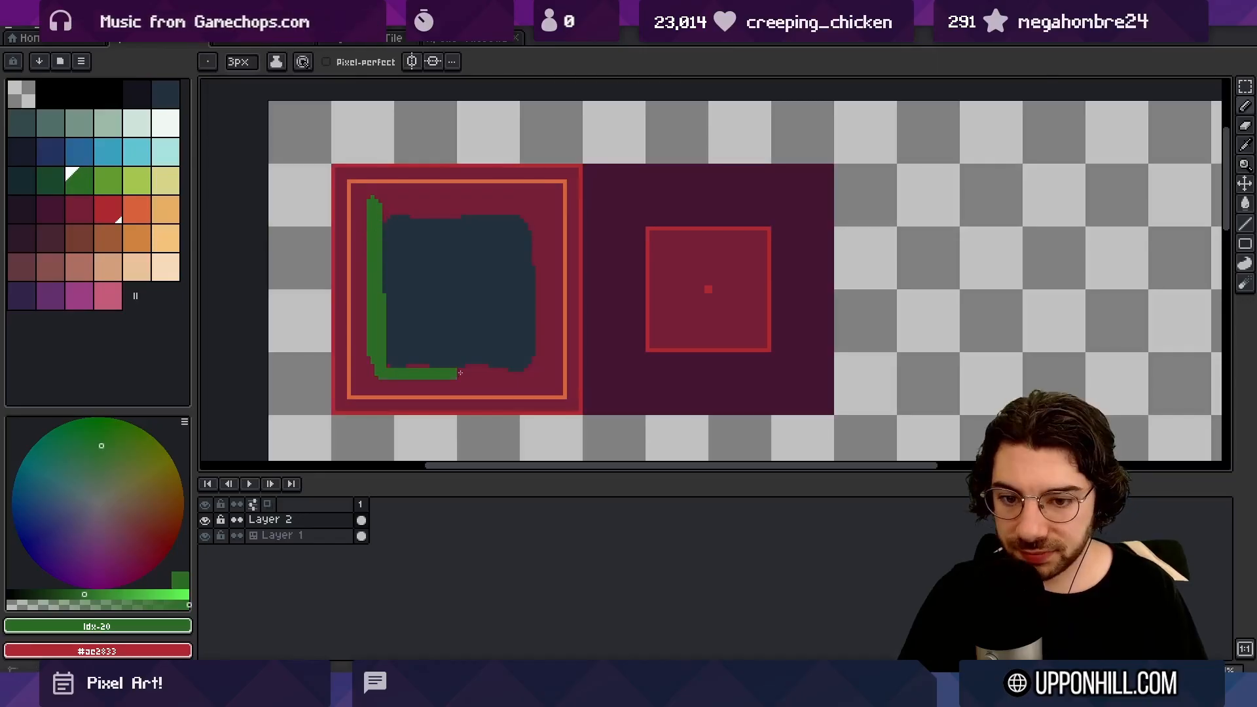
pyautogui.moveTo(375, 379); pyautogui.dragTo(528, 370)
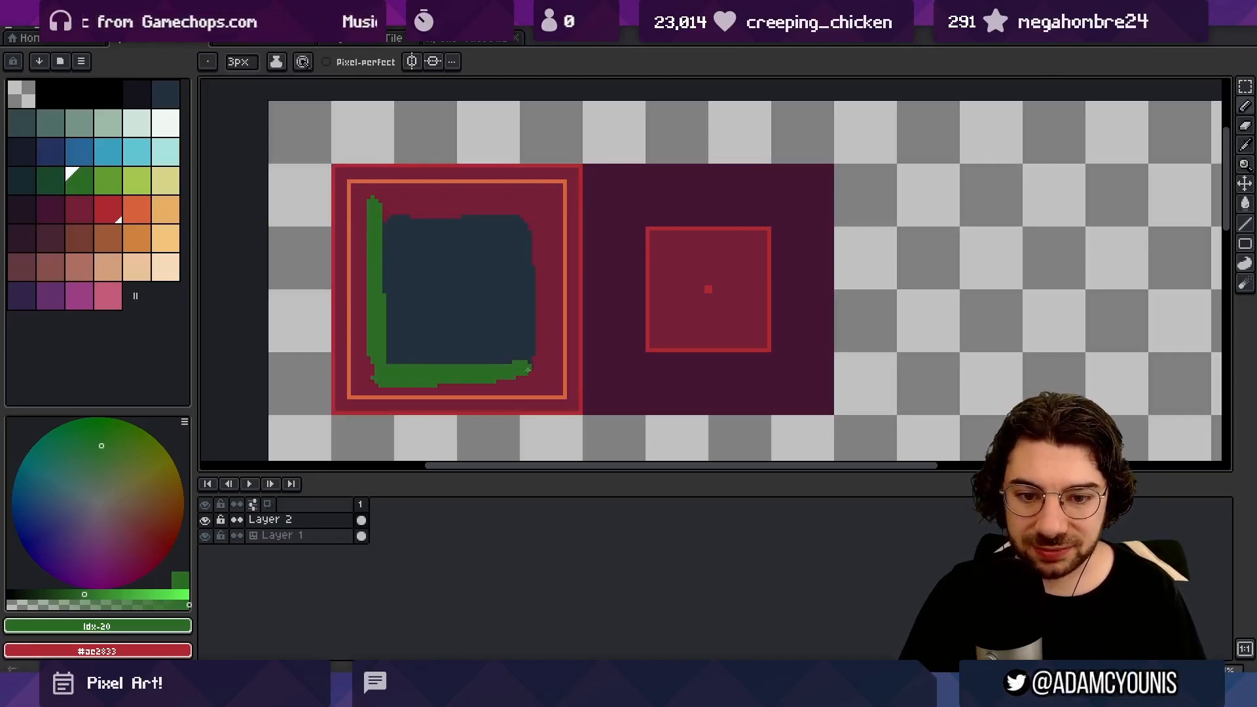
pyautogui.moveTo(534, 224); pyautogui.dragTo(542, 370)
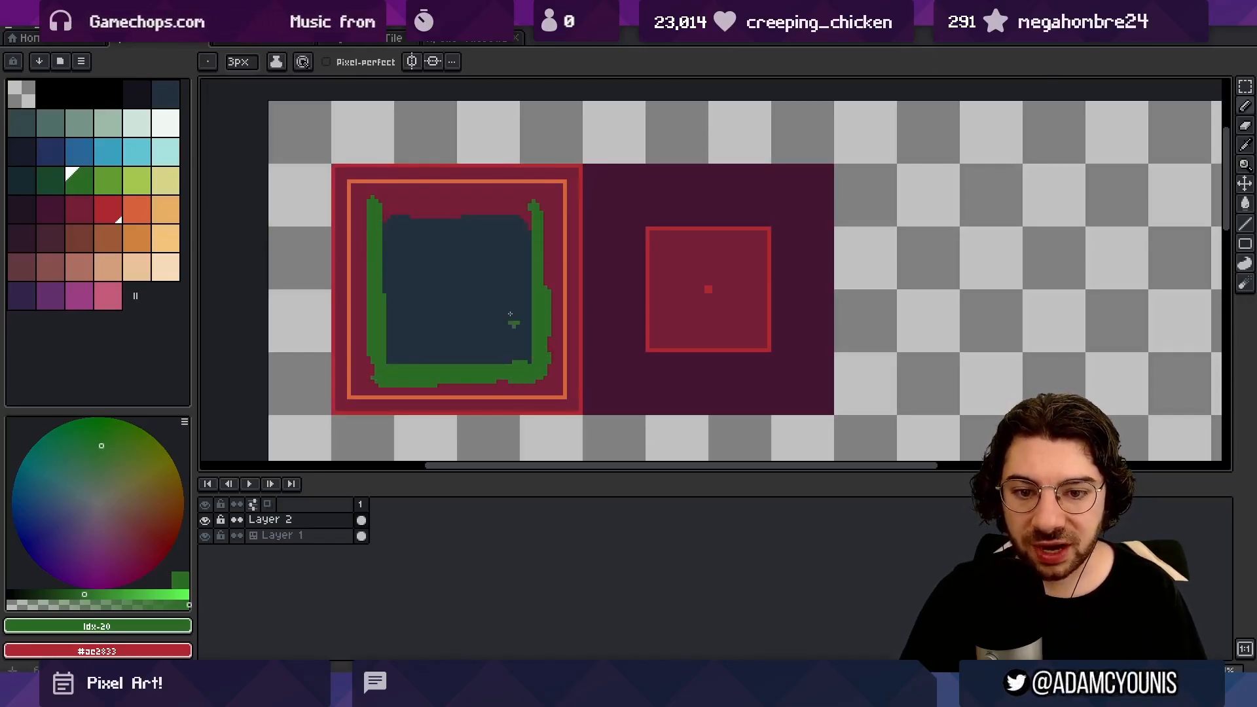
pyautogui.moveTo(385, 213)
pyautogui.mouseDown()
pyautogui.moveTo(447, 214)
pyautogui.moveTo(369, 212)
pyautogui.moveTo(530, 208)
pyautogui.moveTo(496, 199)
pyautogui.moveTo(522, 210)
pyautogui.moveTo(548, 275)
pyautogui.mouseUp()
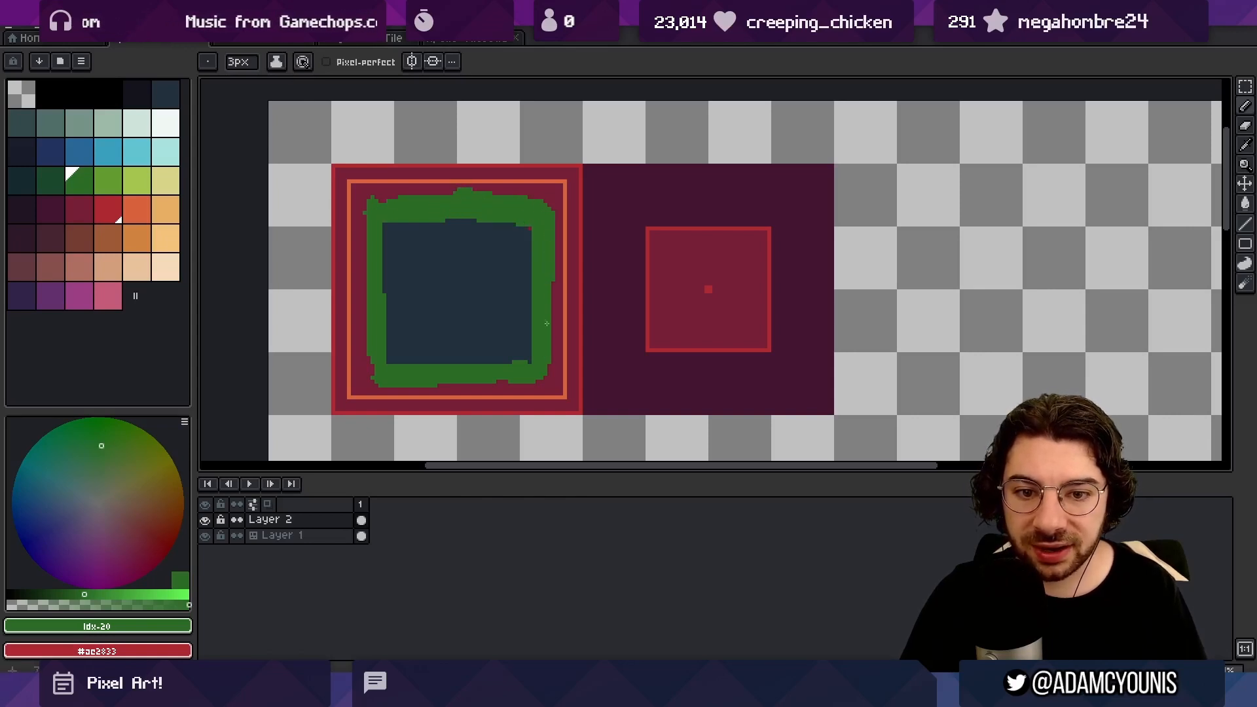
pyautogui.moveTo(365, 298); pyautogui.dragTo(364, 347)
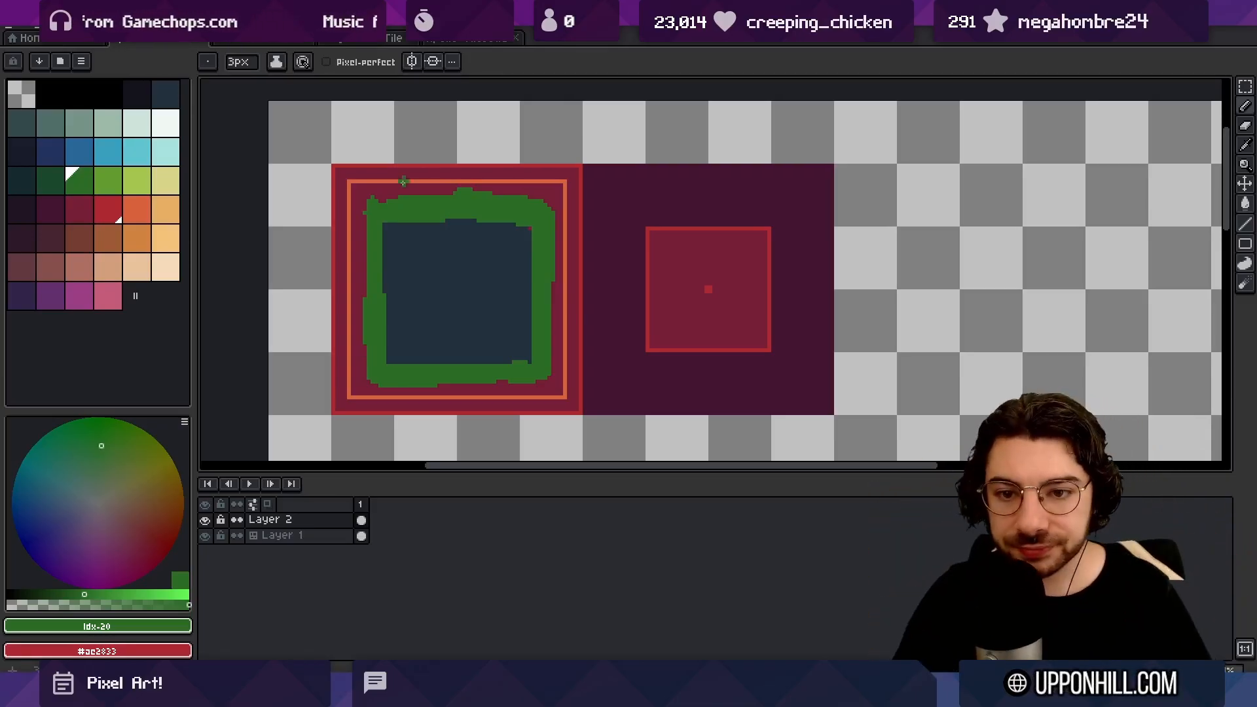
# Step: Paint a light green strip along the left block's upper edge, above the dark green border, with a 6 px brush
pyautogui.press('+')
pyautogui.press('+')
pyautogui.press('+')
pyautogui.scroll(3, 408, 181)
pyautogui.click(108, 180)
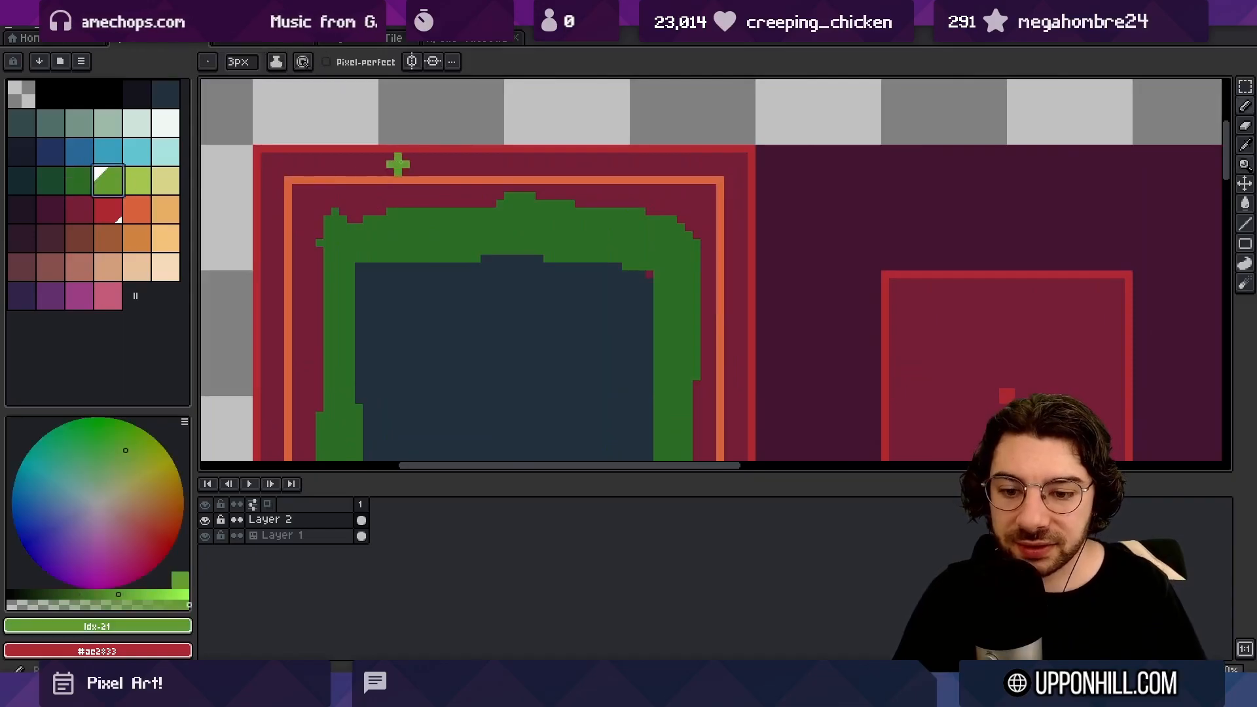
pyautogui.moveTo(321, 183)
pyautogui.mouseDown()
pyautogui.moveTo(718, 187)
pyautogui.moveTo(463, 179)
pyautogui.moveTo(431, 190)
pyautogui.moveTo(528, 178)
pyautogui.mouseUp()
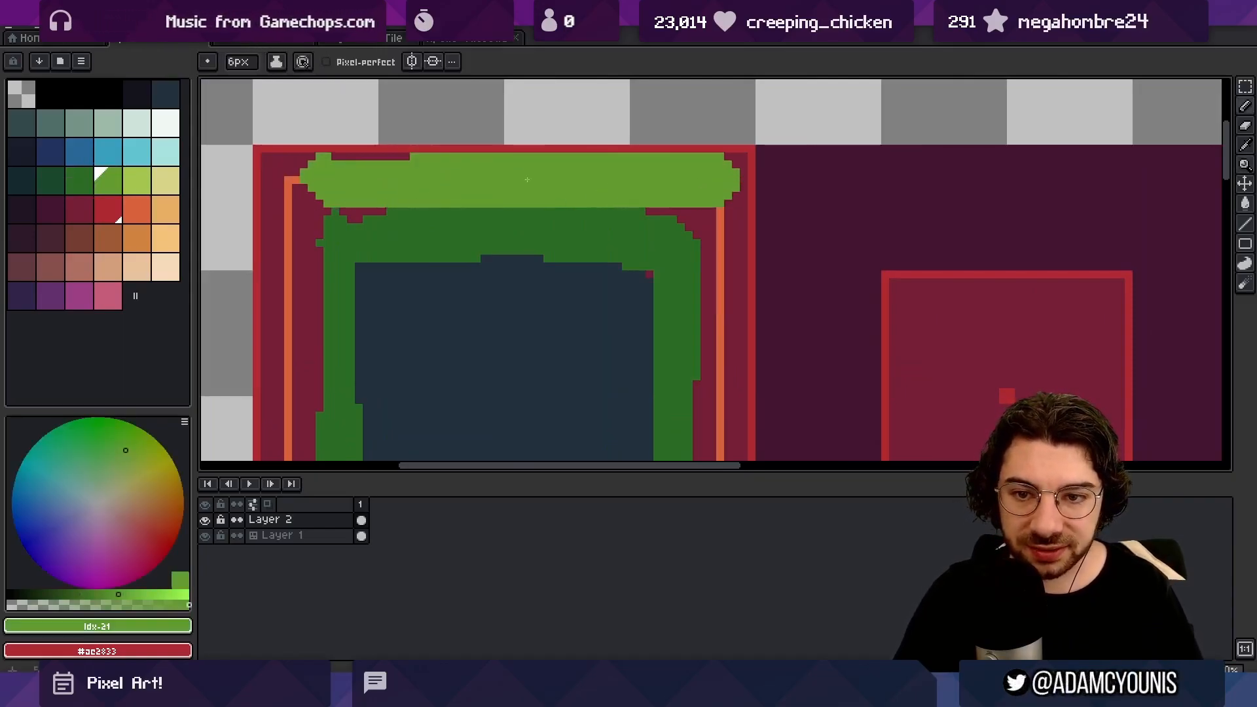
pyautogui.hotkey('ctrl', 'z')
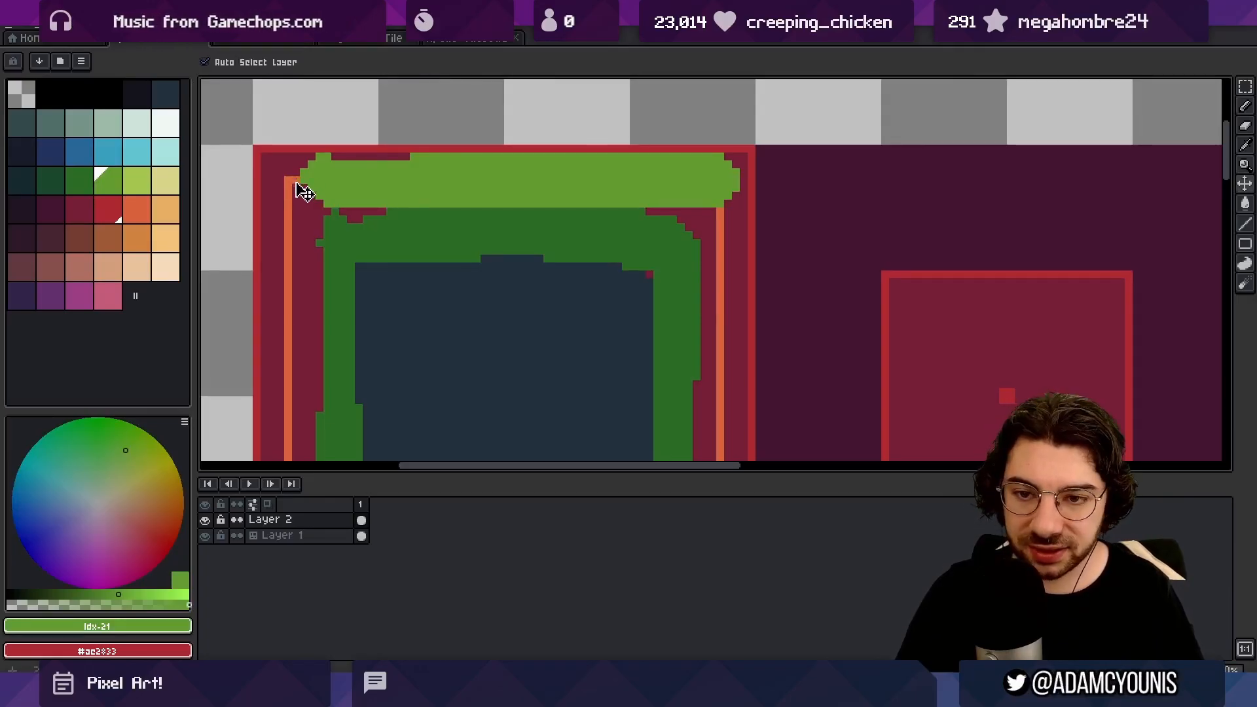
pyautogui.moveTo(326, 178); pyautogui.dragTo(410, 180)
pyautogui.hotkey('ctrl', 'z')
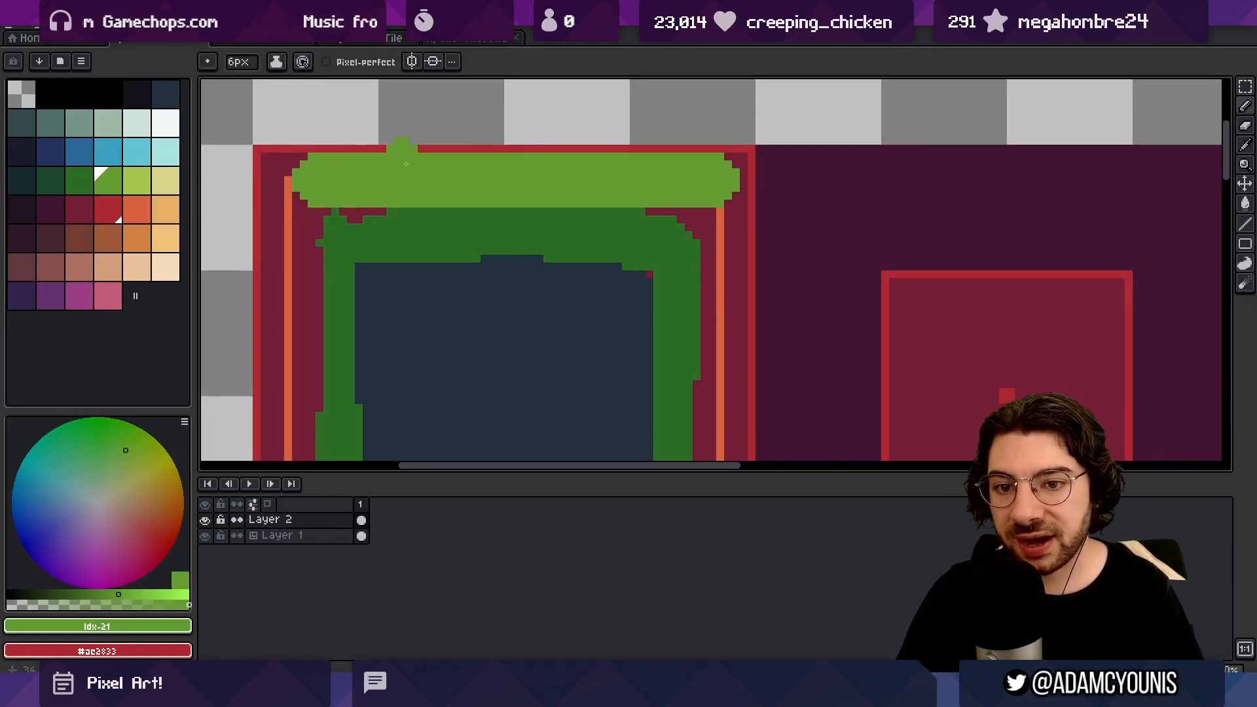
pyautogui.press('m')
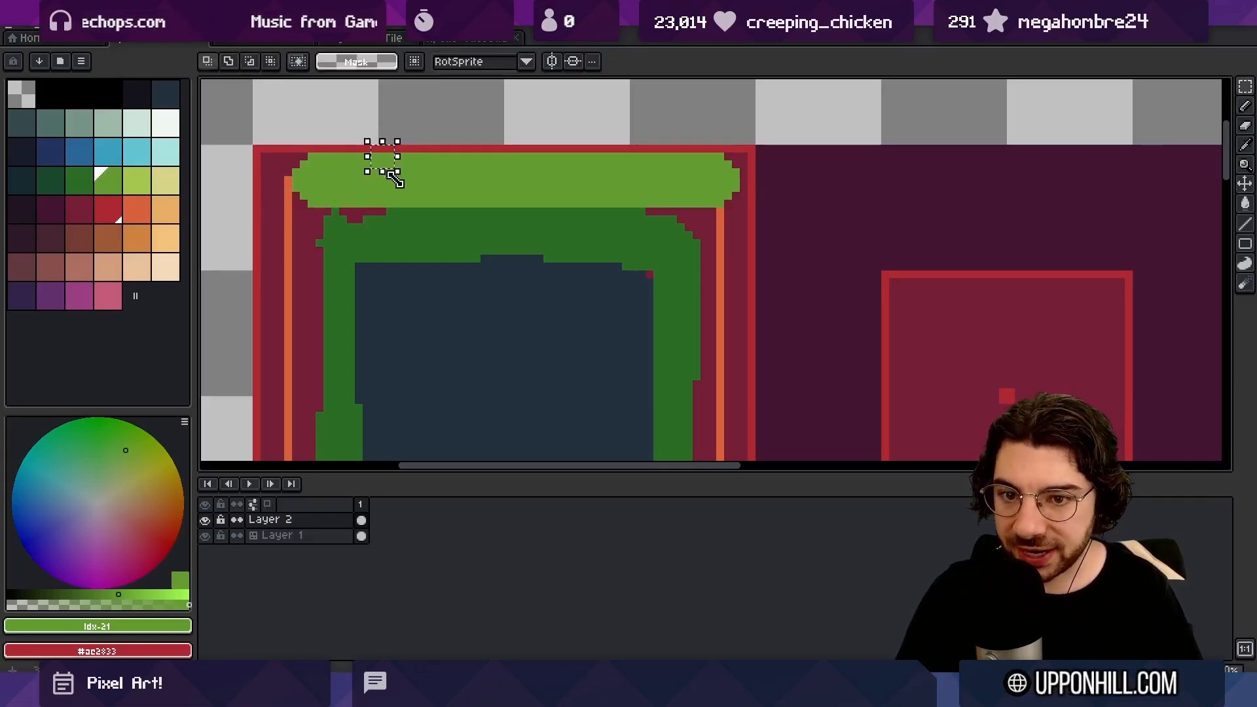
pyautogui.moveTo(373, 180)
pyautogui.mouseDown()
pyautogui.moveTo(405, 210)
pyautogui.moveTo(411, 65)
pyautogui.mouseUp()
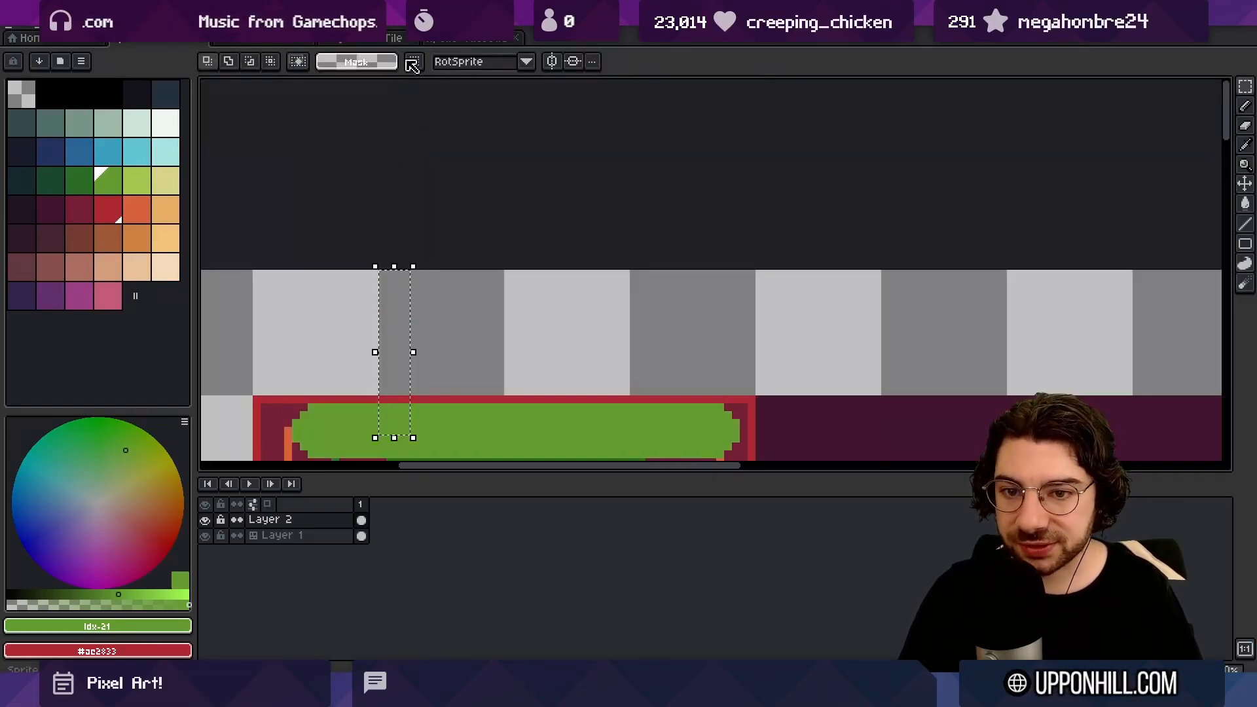
pyautogui.press('z')
pyautogui.moveTo(377, 165); pyautogui.dragTo(393, 228)
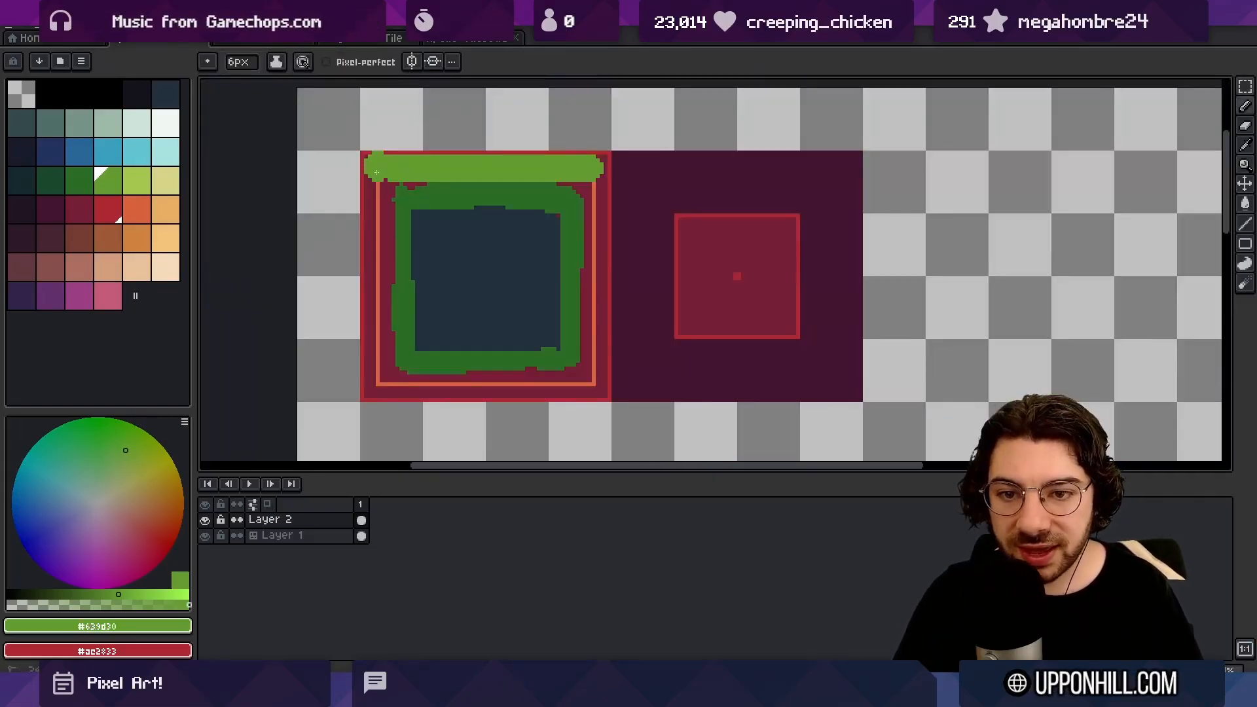
# Step: Extend the light green strip around the block's left, right and lower edges with a 6 px brush and close gaps in the dark green
pyautogui.press('alt')
pyautogui.keyDown('alt'); pyautogui.click(409, 199); pyautogui.keyUp('alt')
pyautogui.keyDown('alt'); pyautogui.click(384, 170); pyautogui.keyUp('alt')
pyautogui.moveTo(378, 174); pyautogui.dragTo(380, 393)
pyautogui.moveTo(588, 197); pyautogui.dragTo(592, 393)
pyautogui.press('alt')
pyautogui.moveTo(376, 388); pyautogui.dragTo(586, 386)
pyautogui.keyDown('alt'); pyautogui.click(422, 370); pyautogui.keyUp('alt')
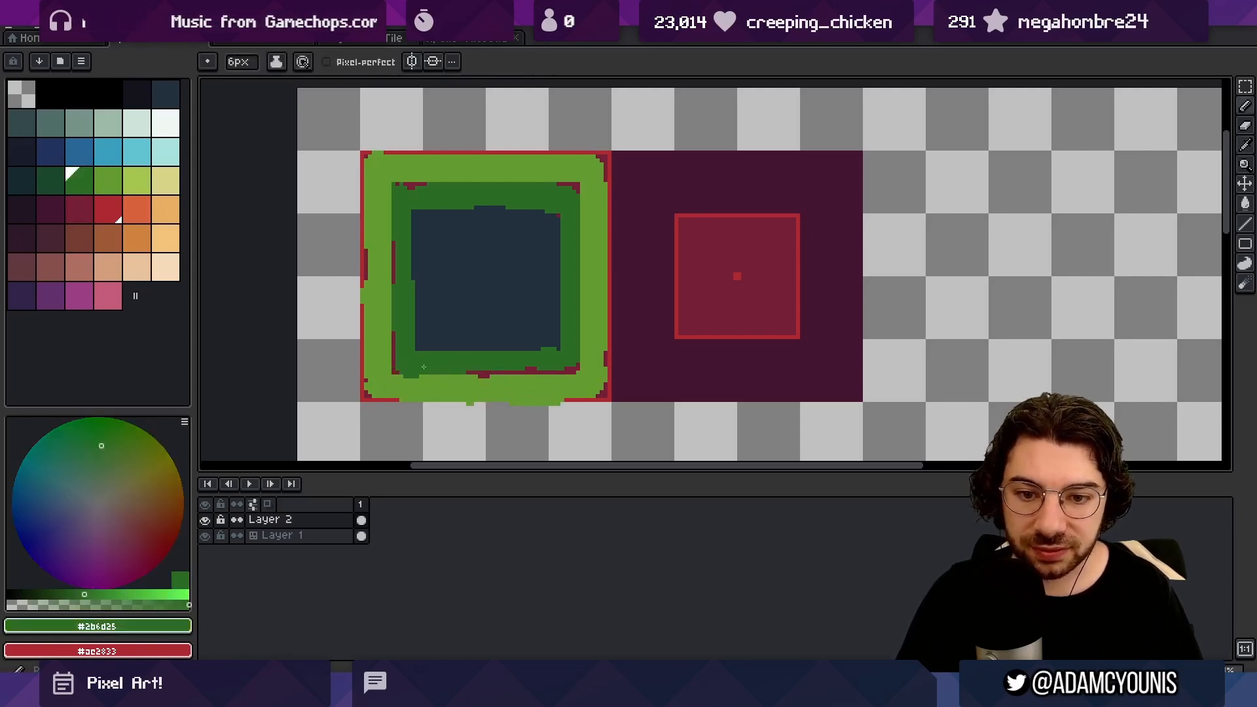
# Step: Show the tile grid over the painted block
pyautogui.press('z')
pyautogui.scroll(-3, 513, 261)
pyautogui.scroll(4, 494, 266)
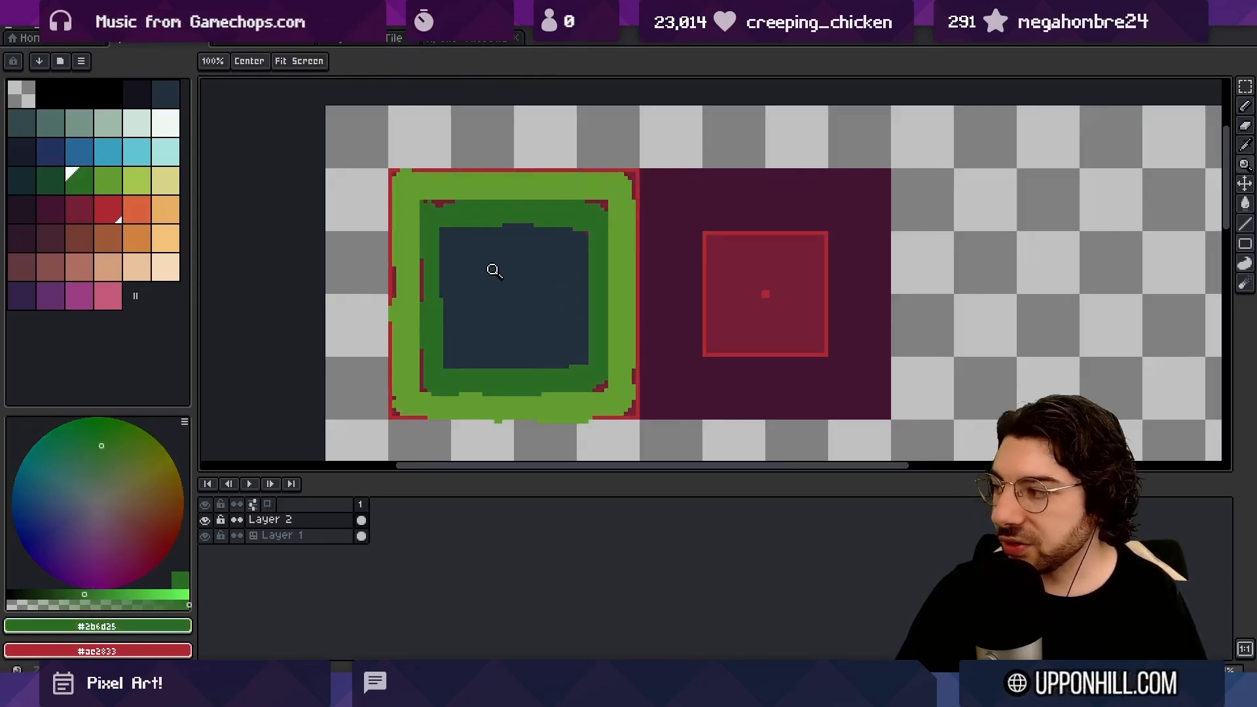
pyautogui.press("ctrl+'")
pyautogui.press('z')
pyautogui.scroll(2, 500, 269)
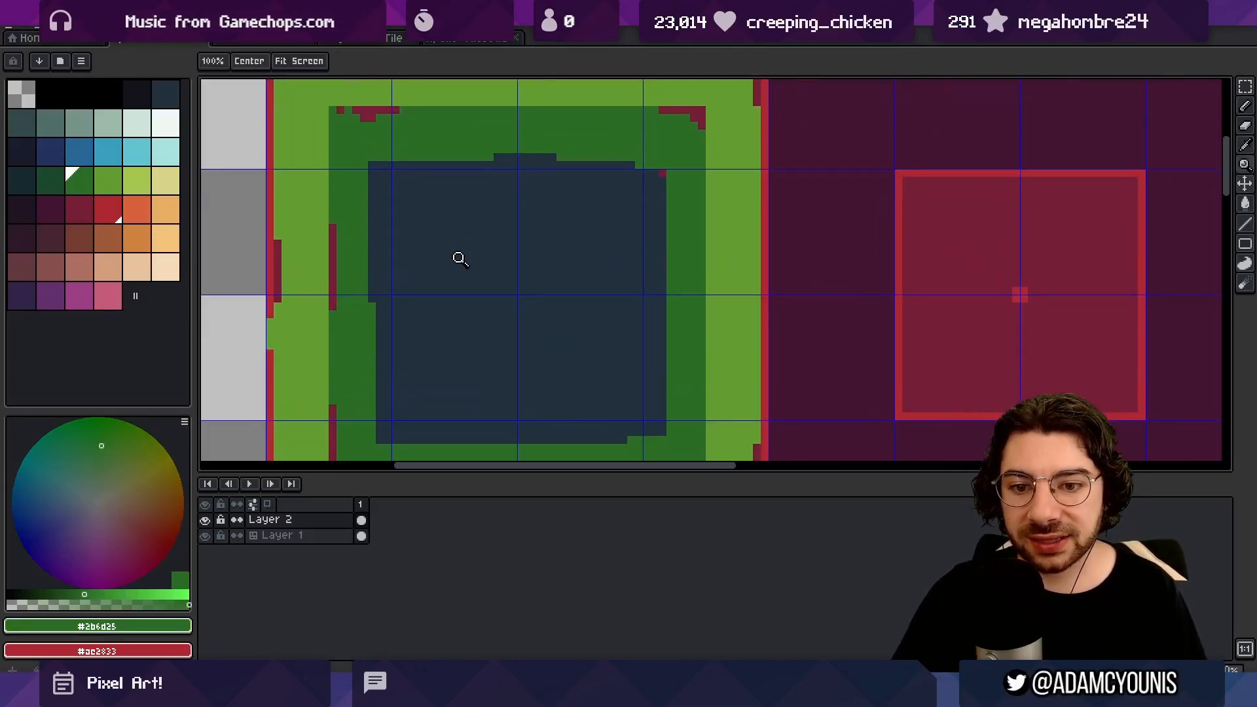
# Step: Try rounding off the four corners of the dark blue area with dark green strokes
pyautogui.press('b')
pyautogui.keyDown('alt'); pyautogui.click(429, 210); pyautogui.keyUp('alt')
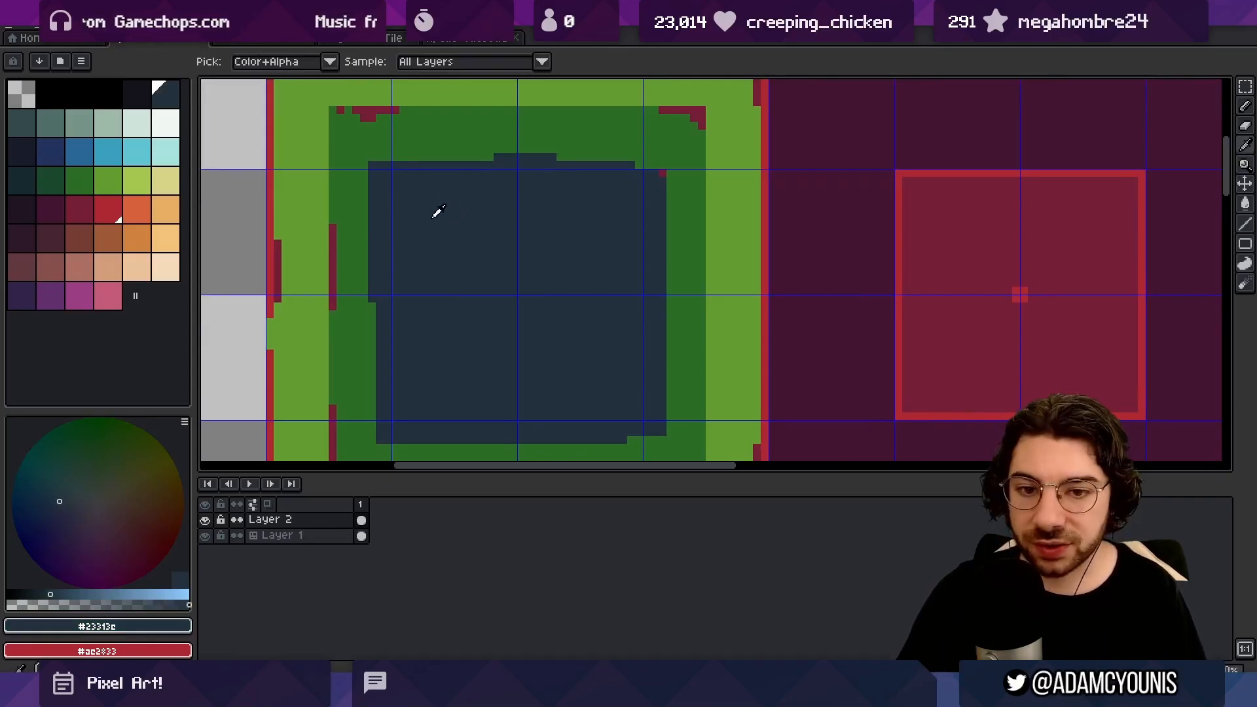
pyautogui.keyDown('alt'); pyautogui.click(444, 131); pyautogui.keyUp('alt')
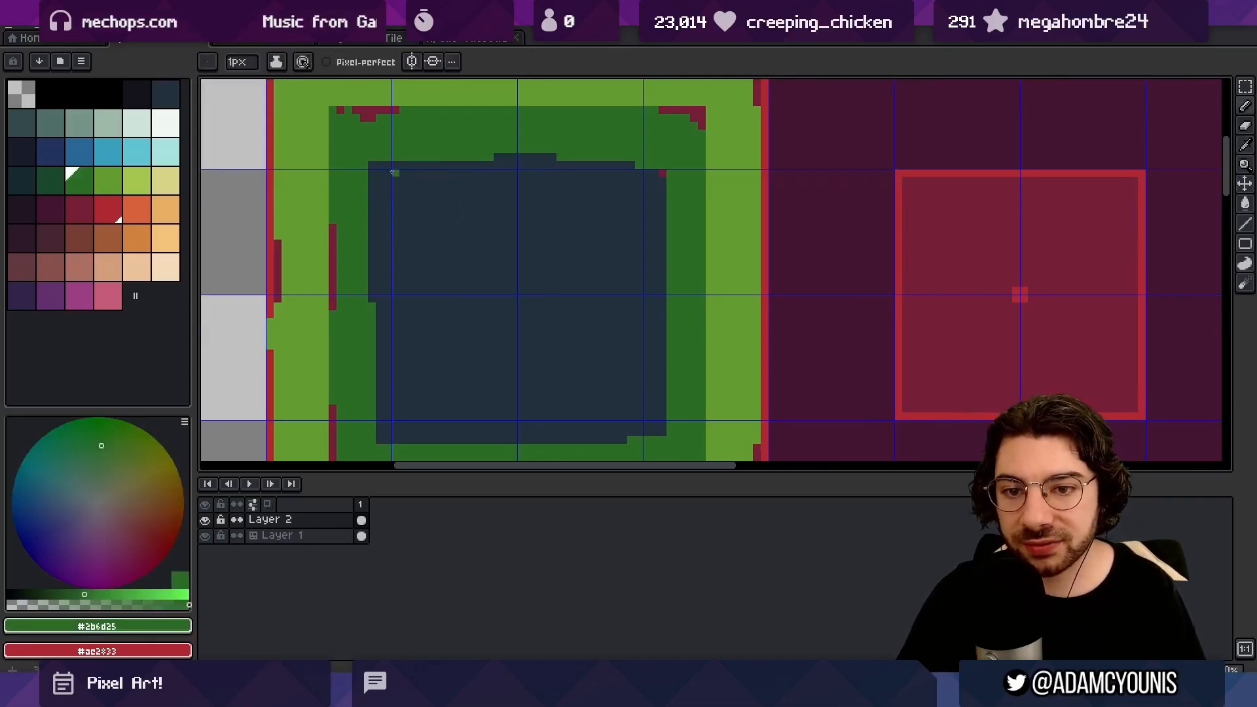
pyautogui.moveTo(390, 179); pyautogui.dragTo(396, 202)
pyautogui.keyDown('alt'); pyautogui.scroll(2, 385, 343); pyautogui.keyUp('alt')
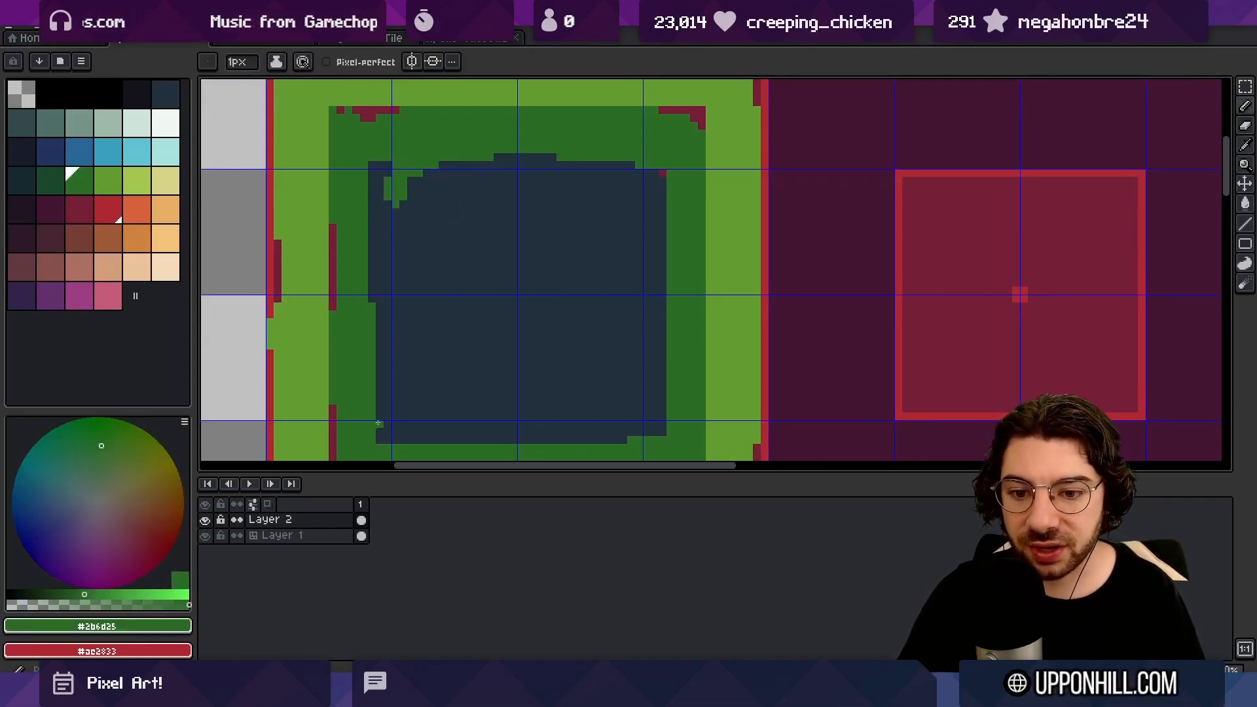
pyautogui.moveTo(374, 425); pyautogui.dragTo(390, 418)
pyautogui.moveTo(627, 175); pyautogui.dragTo(654, 211)
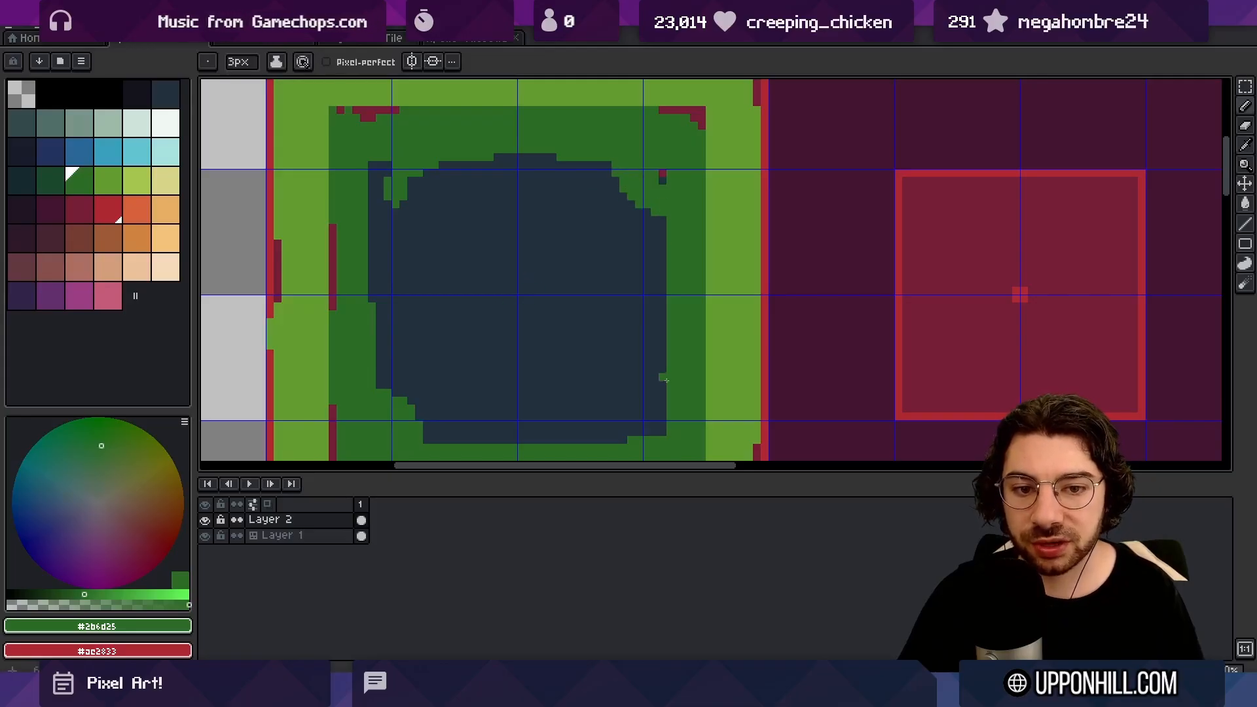
pyautogui.moveTo(660, 388); pyautogui.dragTo(618, 437)
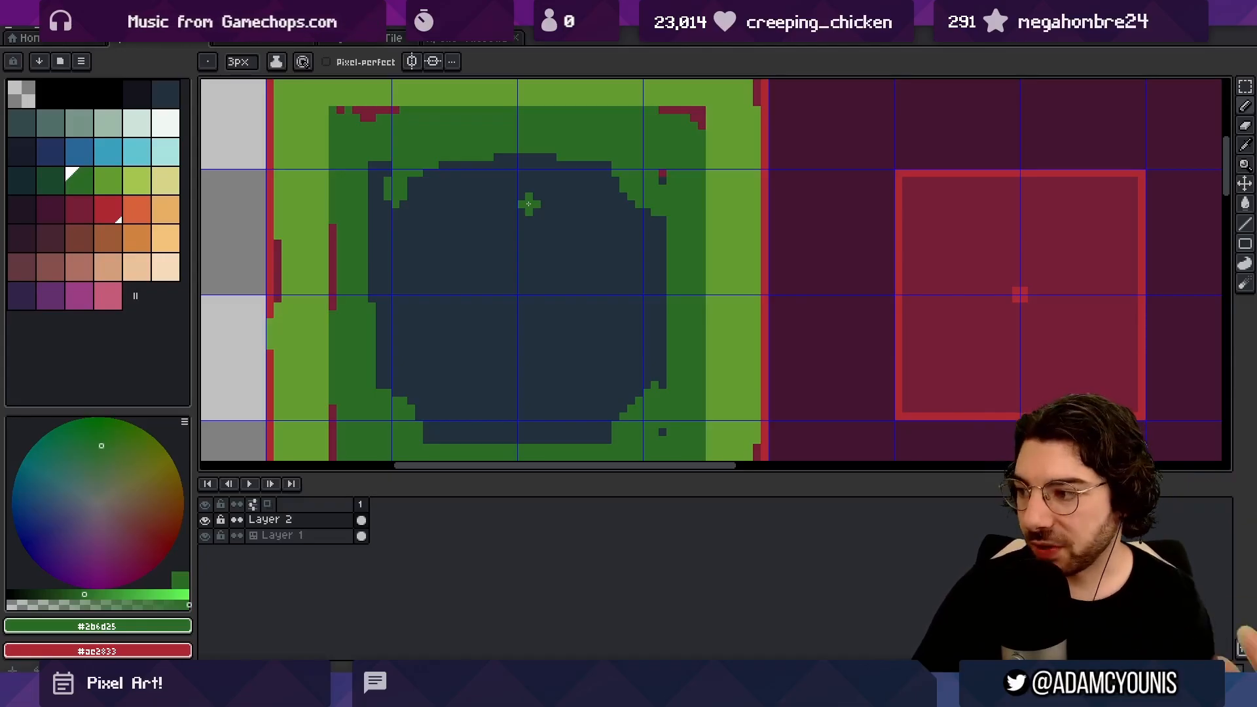
# Step: Undo the dark green corner strokes on the dark blue area
pyautogui.hotkey('ctrl', 'z')
pyautogui.hotkey('ctrl', 'z')
pyautogui.hotkey('ctrl', 'z')
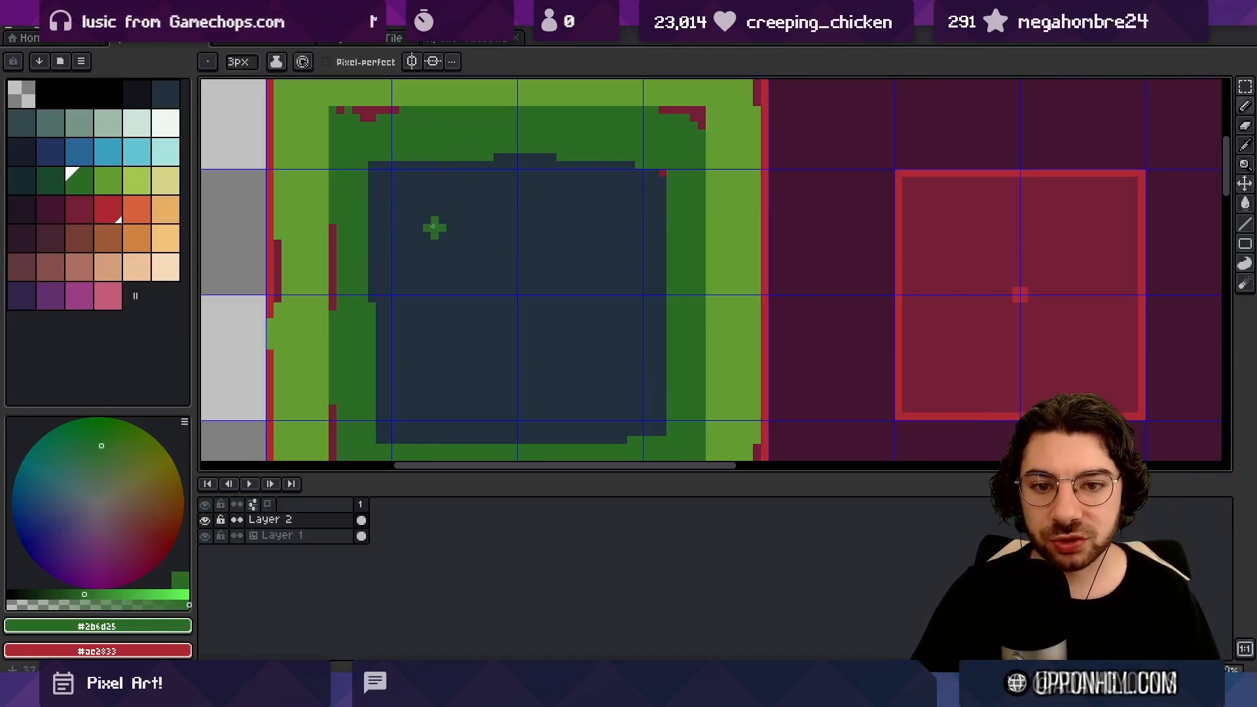
# Step: Select the left part of the painted block on Layer 2, move it one tile to the right and deselect
pyautogui.press('z')
pyautogui.rightClick(512, 273)
pyautogui.click(512, 273)
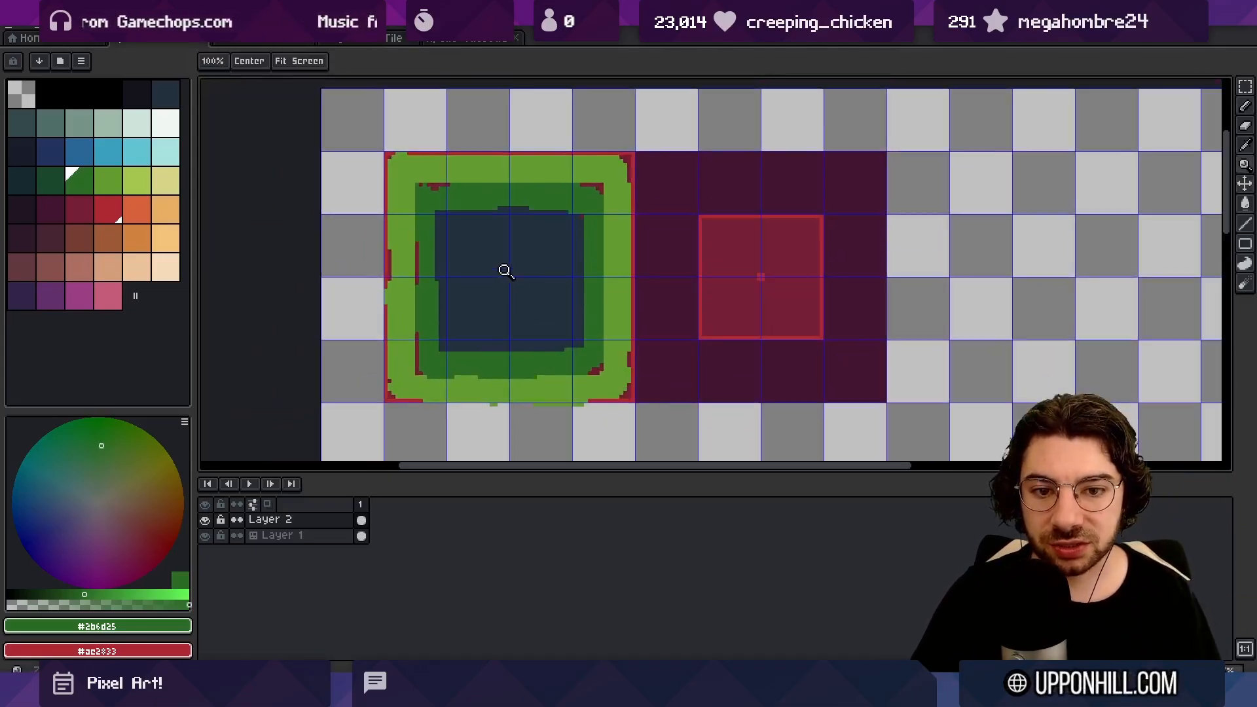
pyautogui.press('m')
pyautogui.moveTo(348, 127); pyautogui.dragTo(481, 421)
pyautogui.hotkey('ctrl', 'Right')
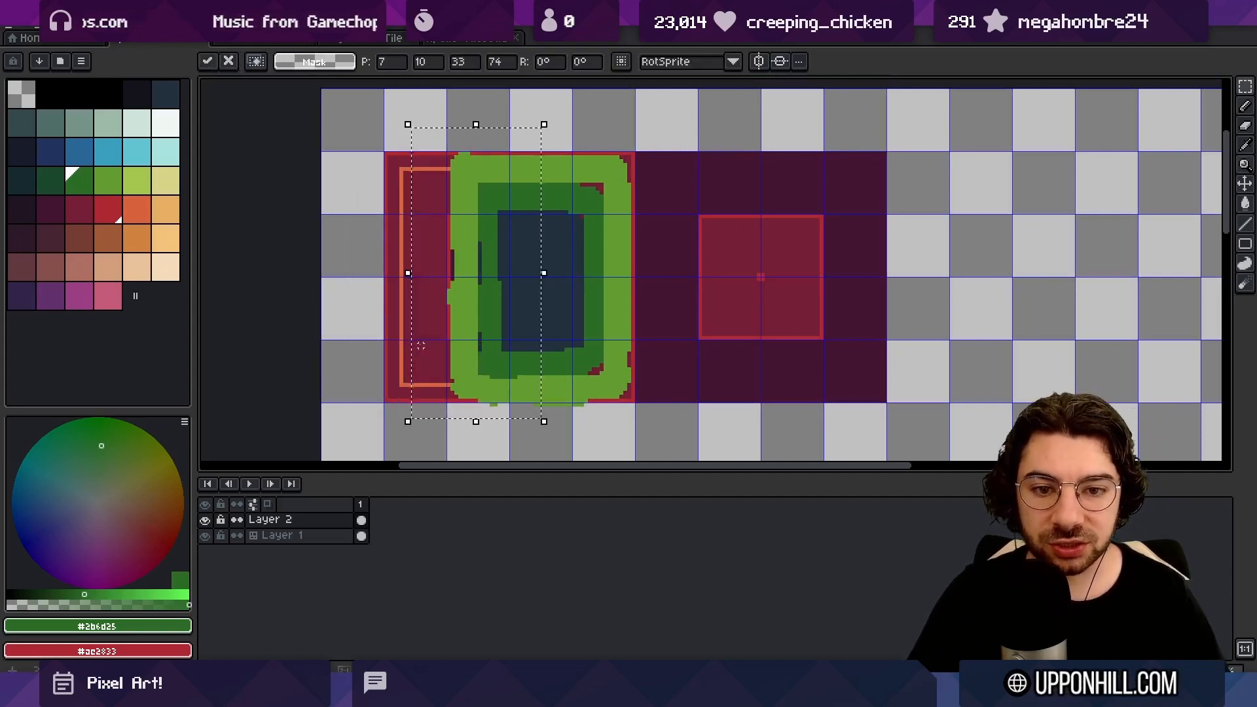
pyautogui.hotkey('ctrl', 'd')
# Step: Move the lower part of the Layer 2 painting up one tile, and shift the whole painting one tile left
pyautogui.moveTo(446, 418); pyautogui.dragTo(627, 316)
pyautogui.hotkey('ctrl', 'Up')
pyautogui.hotkey('ctrl', 'd')
pyautogui.moveTo(402, 152); pyautogui.dragTo(645, 378)
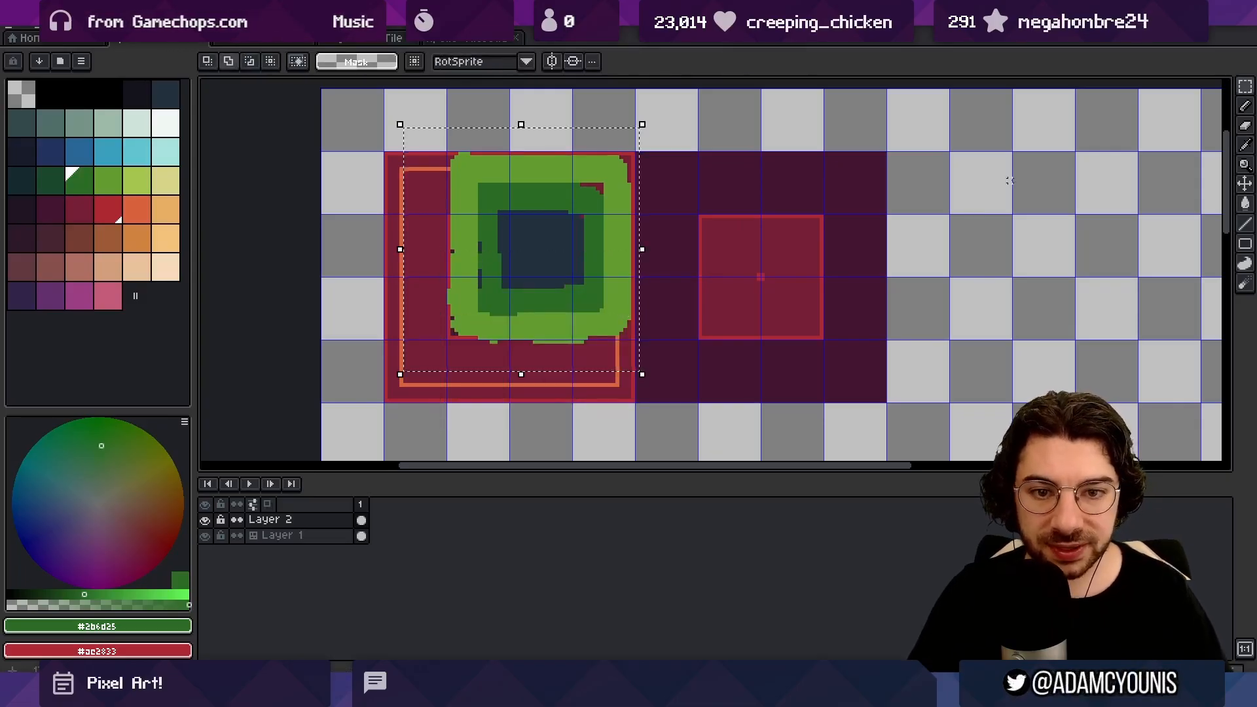
pyautogui.hotkey('ctrl', 'Left')
pyautogui.hotkey('ctrl', 'd')
pyautogui.press('b')
pyautogui.scroll(1, 468, 219)
pyautogui.press('m')
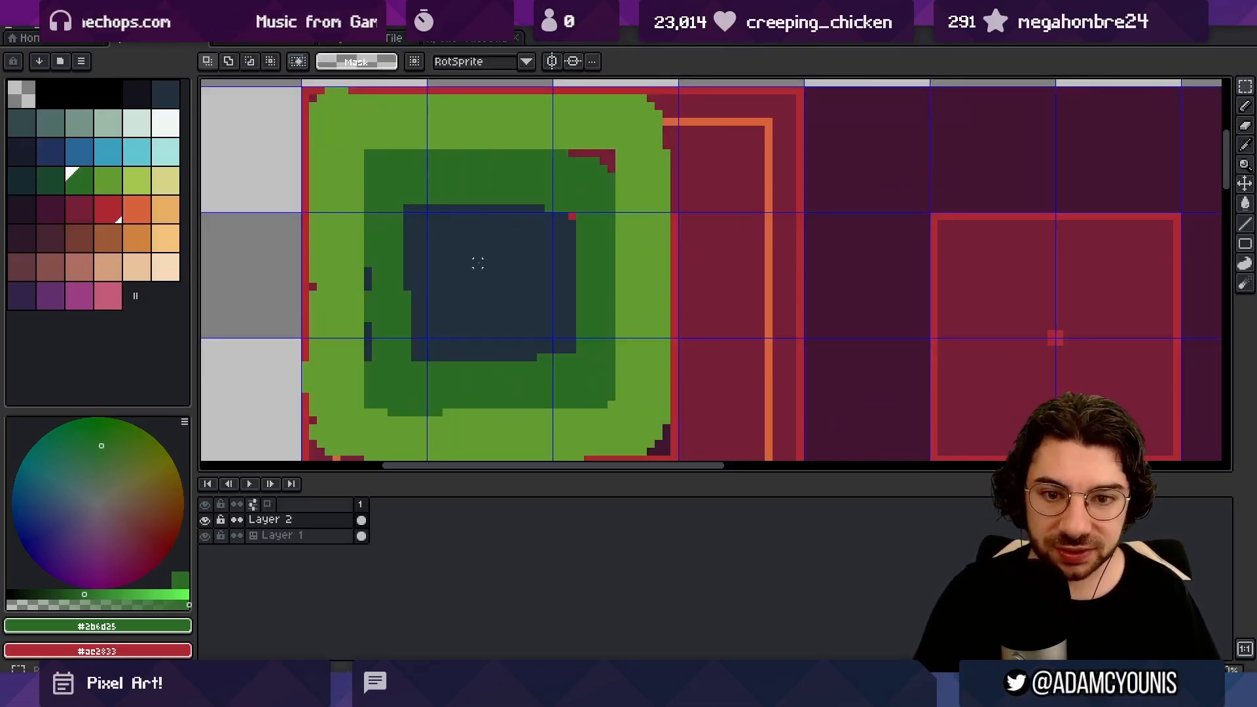
pyautogui.click(469, 261)
pyautogui.hotkey('ctrl', 'd')
pyautogui.scroll(-3, 485, 280)
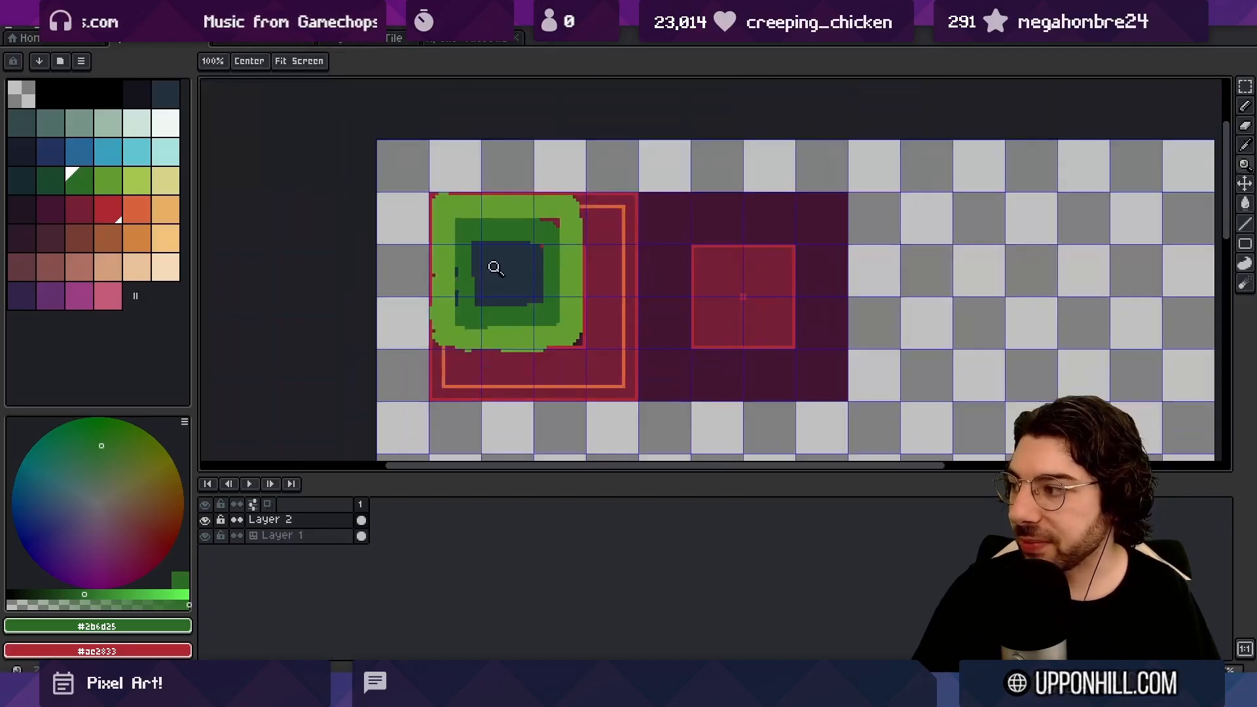
# Step: Rework the left block on Layer 1 into three by three tiles with a dark purple #441531 centre tile
pyautogui.press('v')
pyautogui.click(583, 345)
pyautogui.press('m')
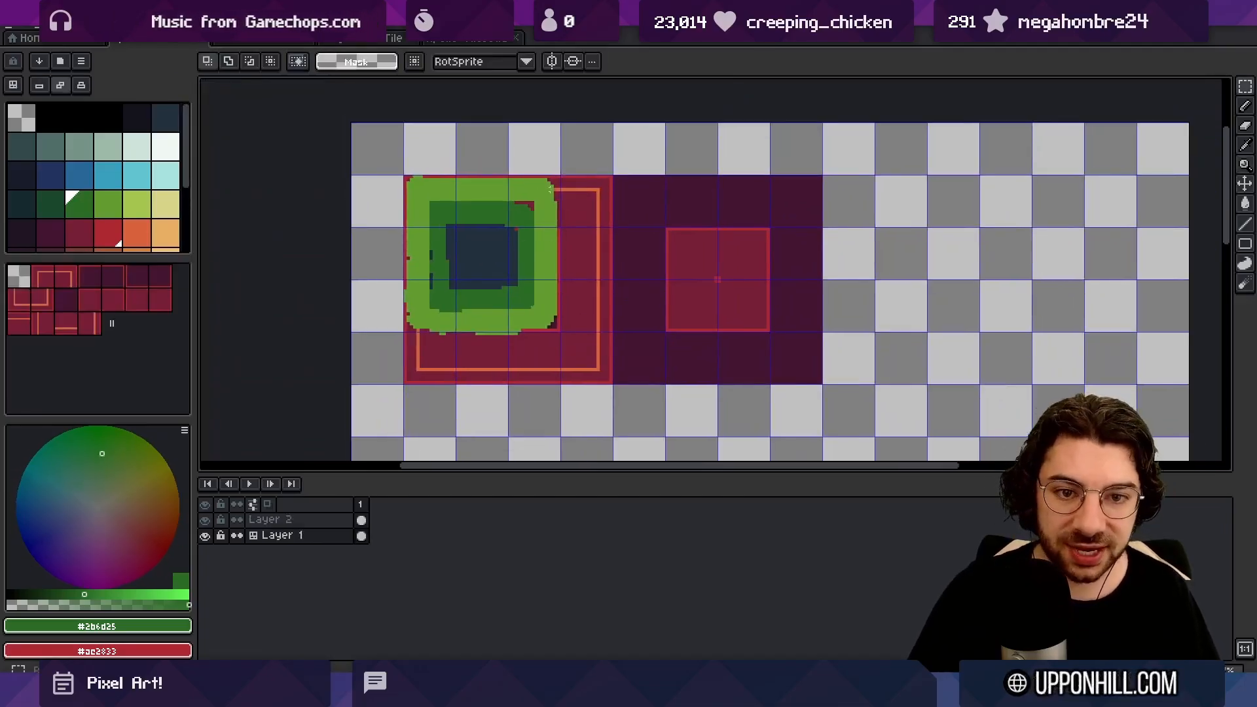
pyautogui.press('v')
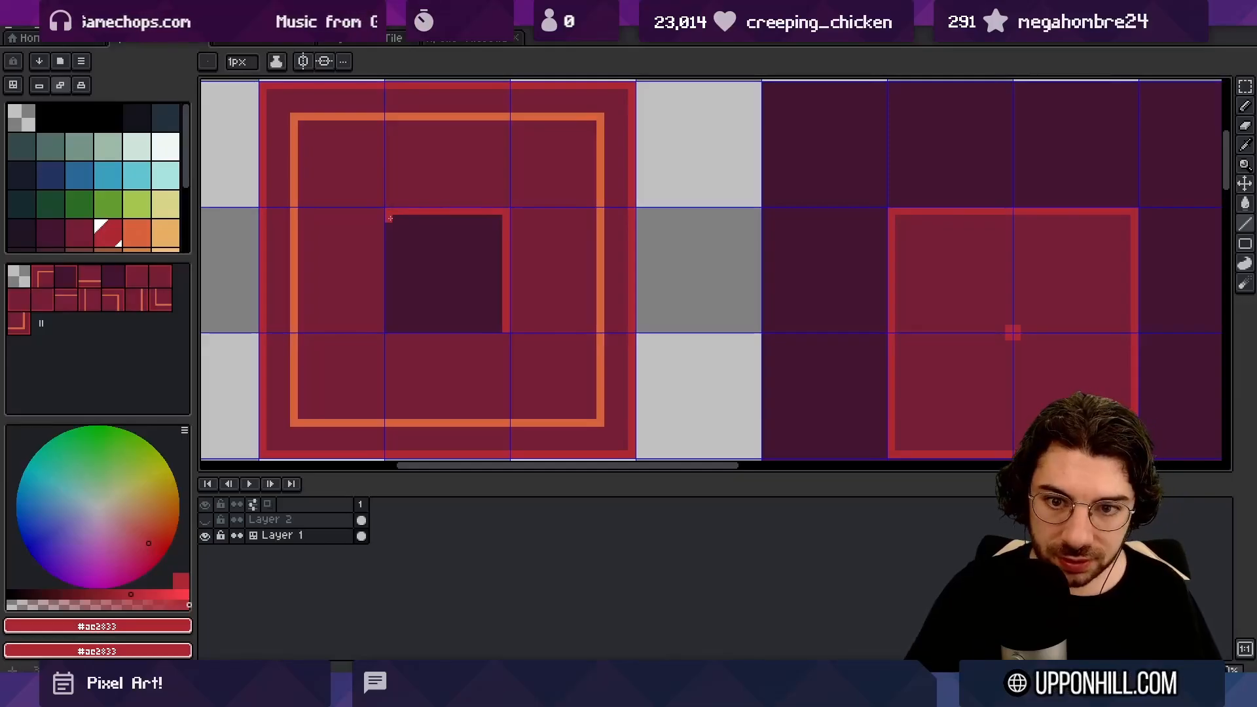
pyautogui.keyDown('alt'); pyautogui.click(389, 218); pyautogui.keyUp('alt')
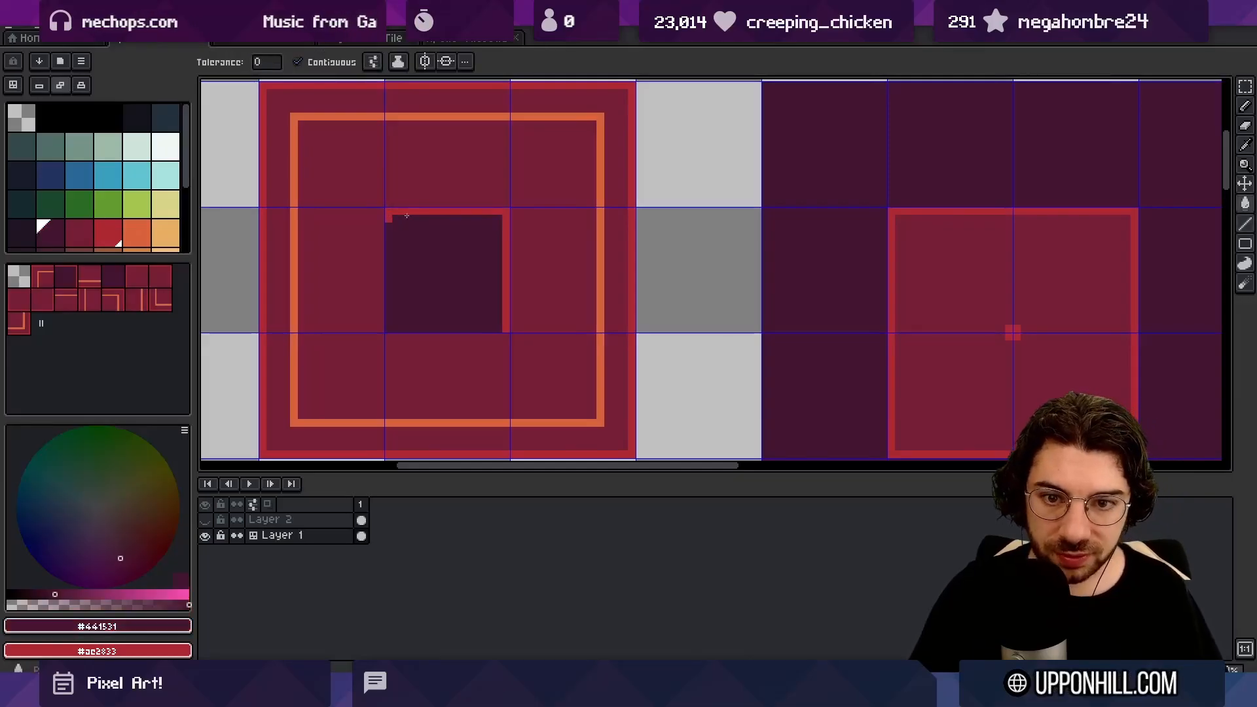
# Step: Make Layer 2 visible again over the compact left block
pyautogui.press('z')
pyautogui.scroll(-3, 454, 224)
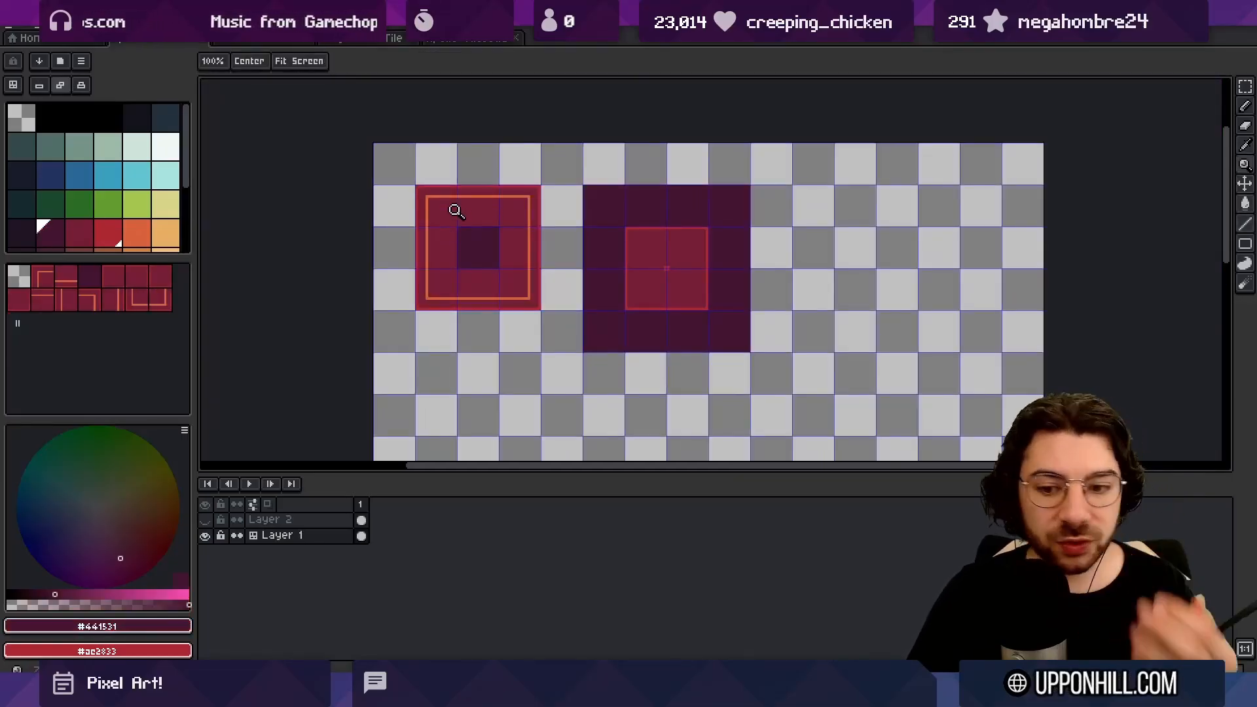
pyautogui.click(205, 519)
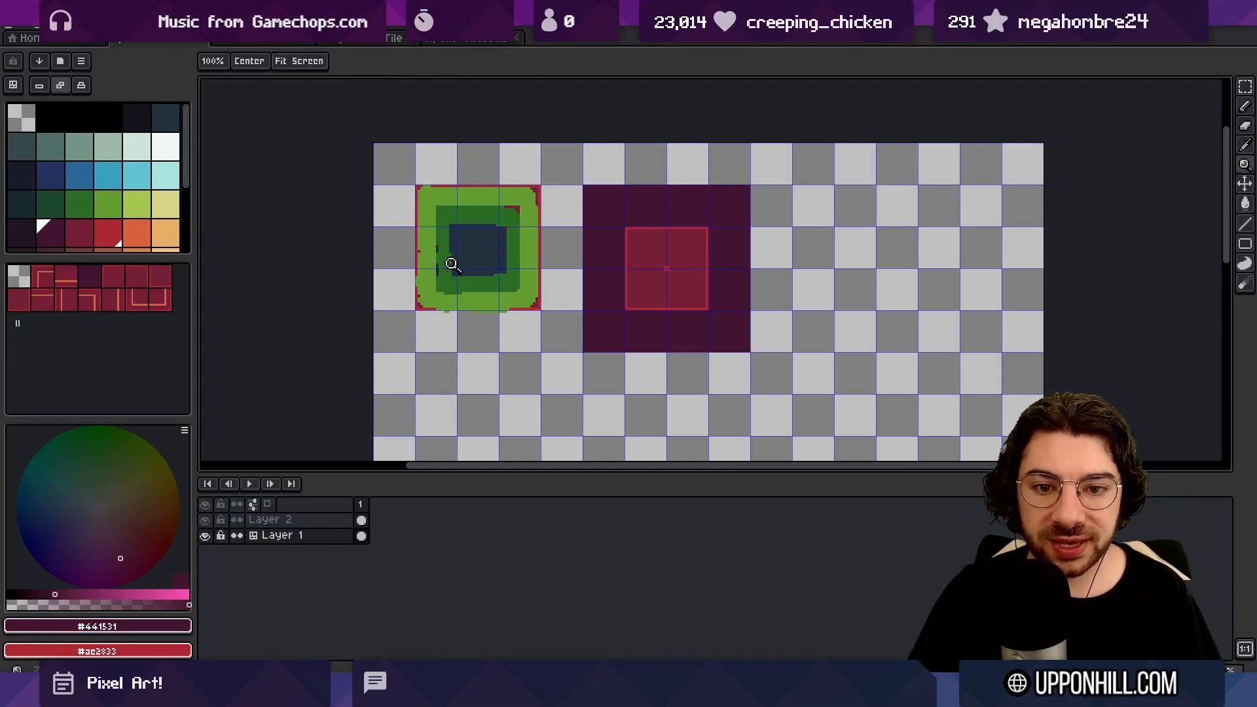
pyautogui.scroll(1, 488, 257)
pyautogui.scroll(3, 517, 246)
pyautogui.scroll(-2, 497, 197)
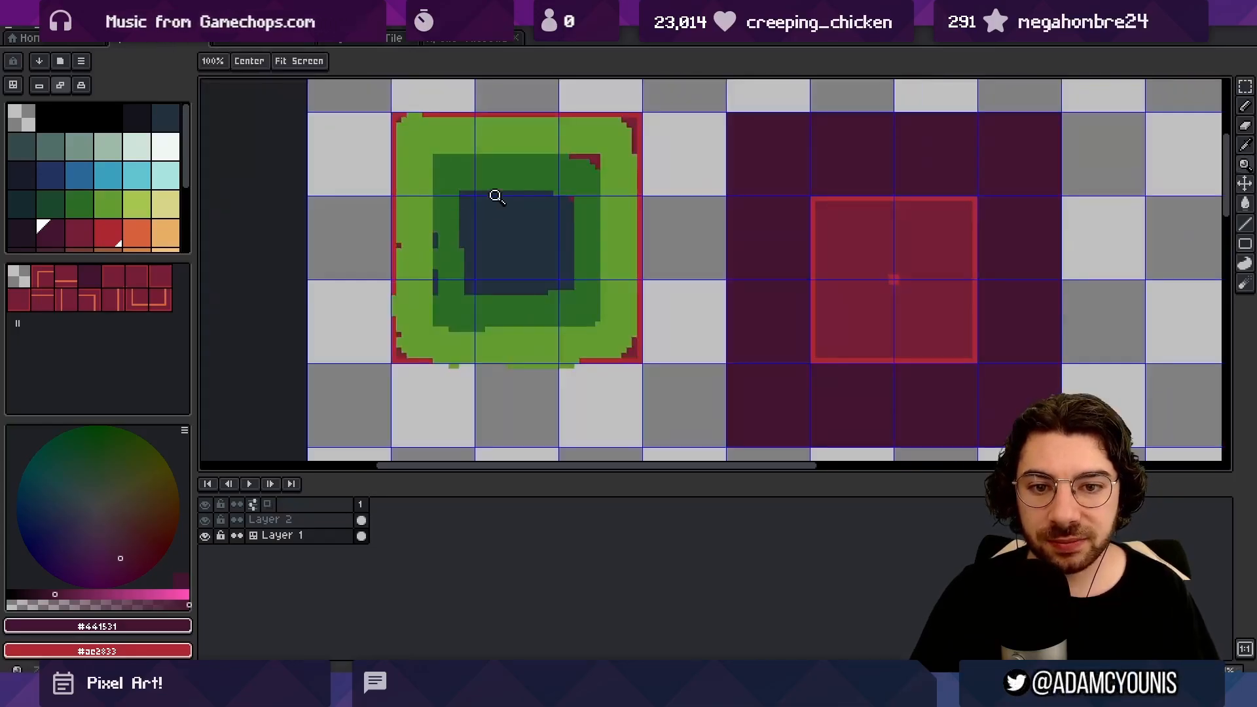
pyautogui.scroll(1, 518, 212)
# Step: Touch up the edges between the dark green border and dark blue centre on Layer 2 with a 1 px brush
pyautogui.press('i')
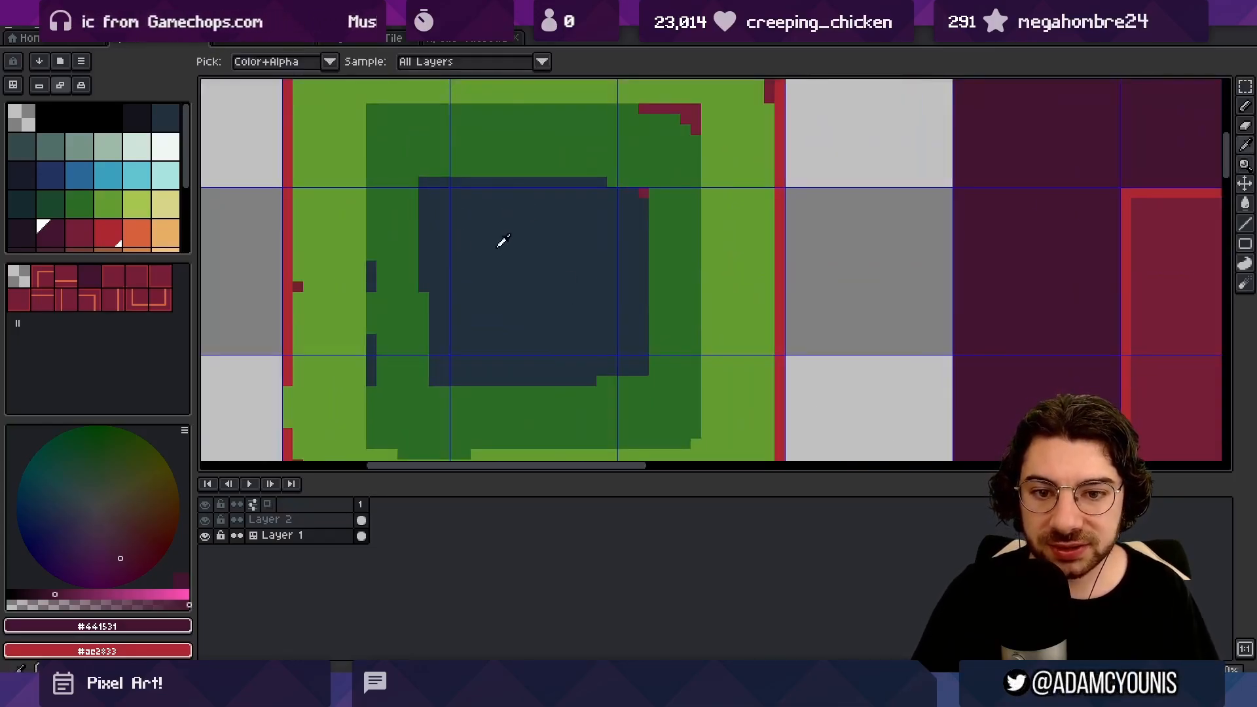
pyautogui.click(415, 258)
pyautogui.press('b')
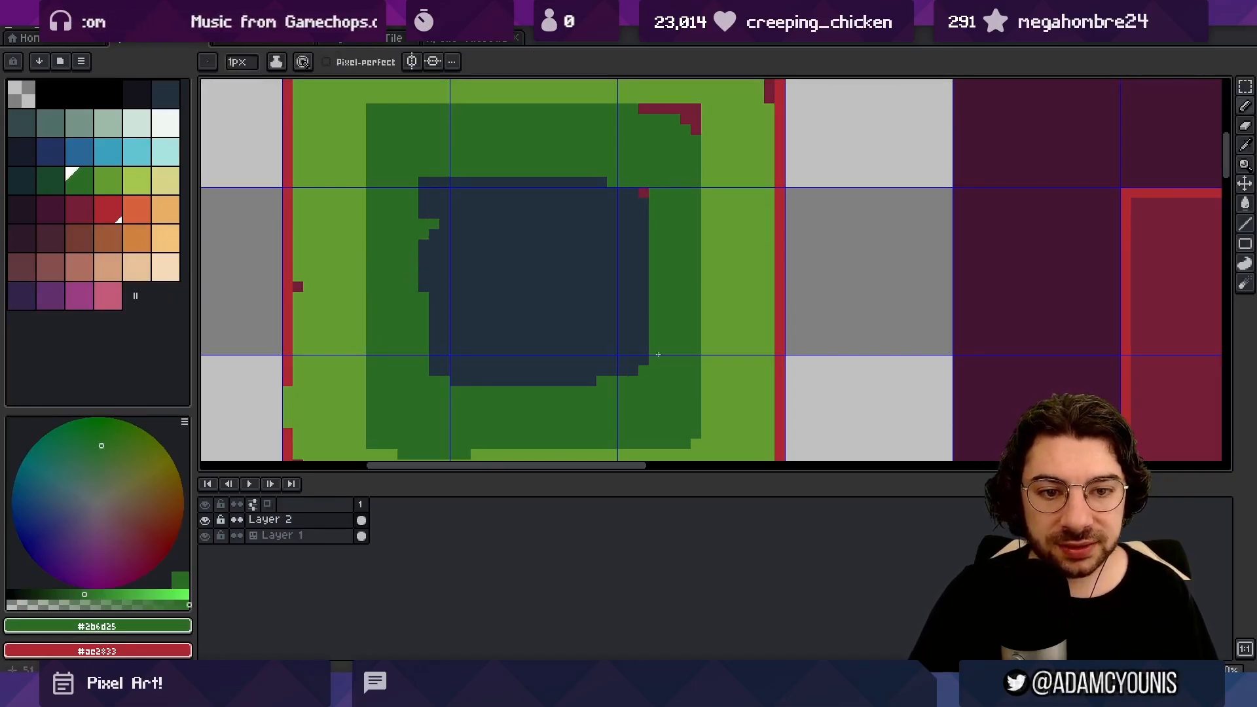
pyautogui.keyDown('alt'); pyautogui.click(598, 196); pyautogui.keyUp('alt')
pyautogui.moveTo(612, 182); pyautogui.dragTo(631, 187)
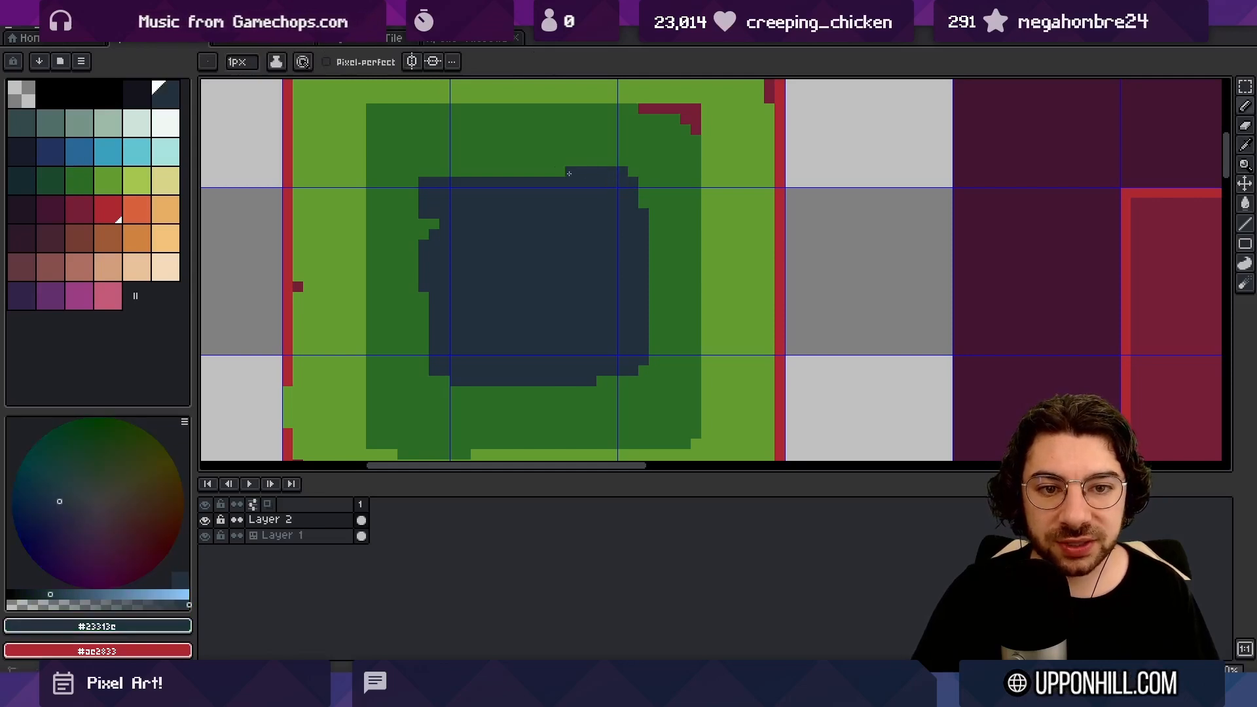
pyautogui.press('z')
pyautogui.scroll(-4, 547, 198)
pyautogui.scroll(3, 531, 207)
pyautogui.press('m')
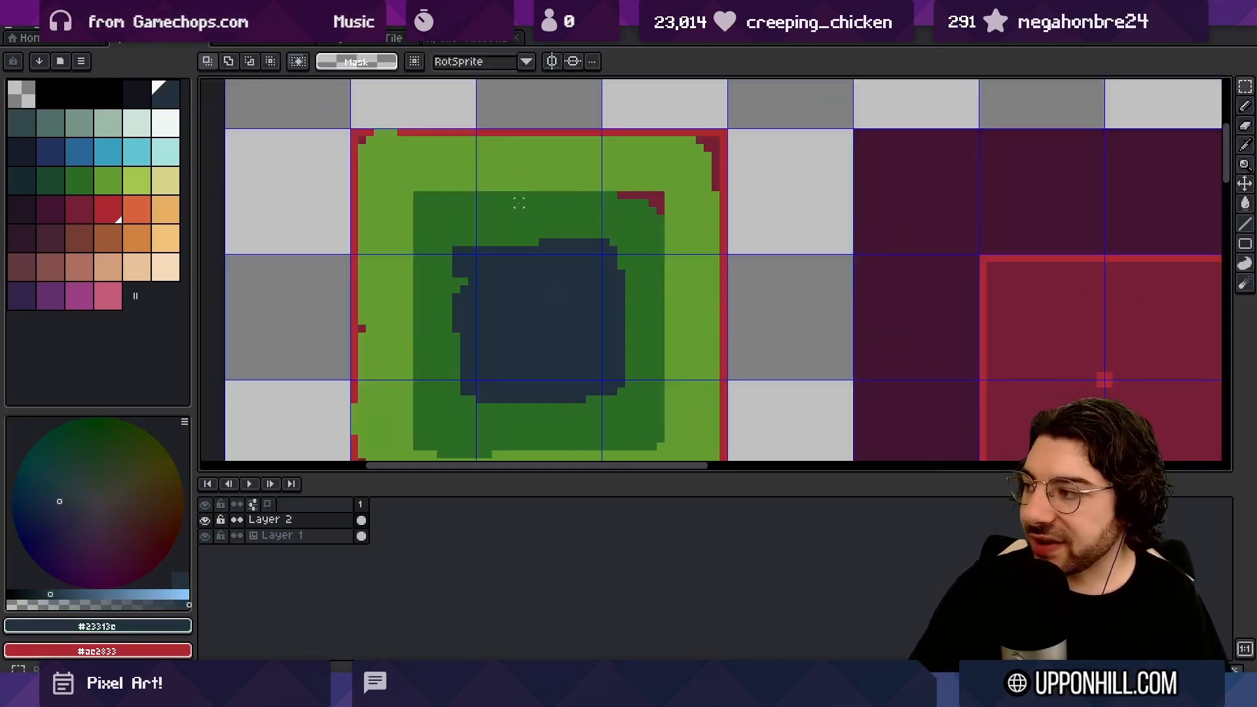
pyautogui.moveTo(512, 196); pyautogui.dragTo(558, 257)
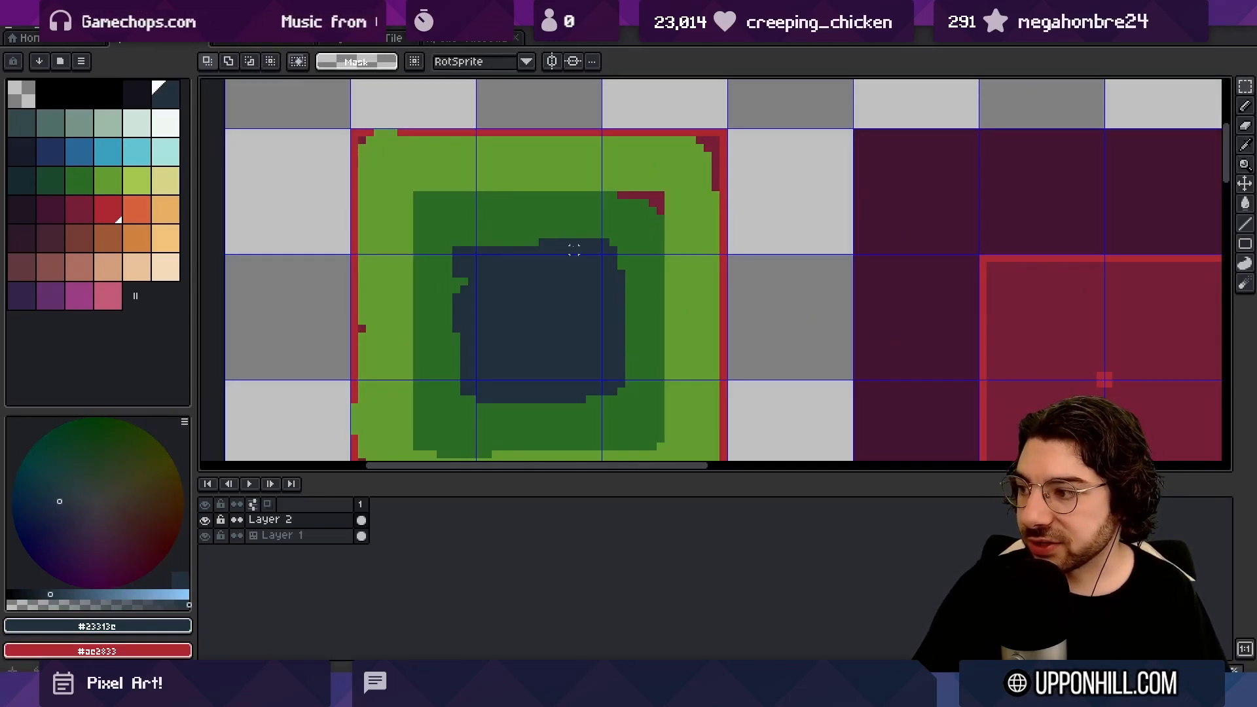
# Step: Hide the tile grid on the empty canvas area below the tile blocks
pyautogui.press('space')
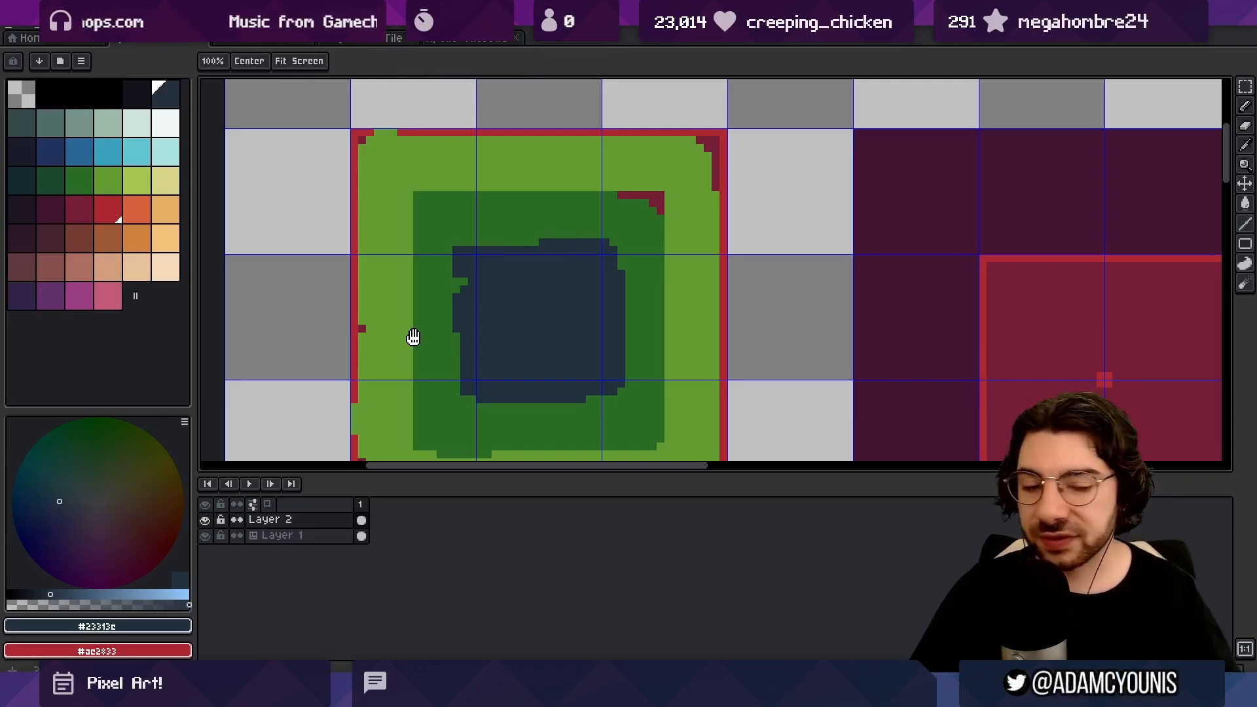
pyautogui.moveTo(603, 334); pyautogui.dragTo(475, 124)
pyautogui.scroll(-6, 513, 277)
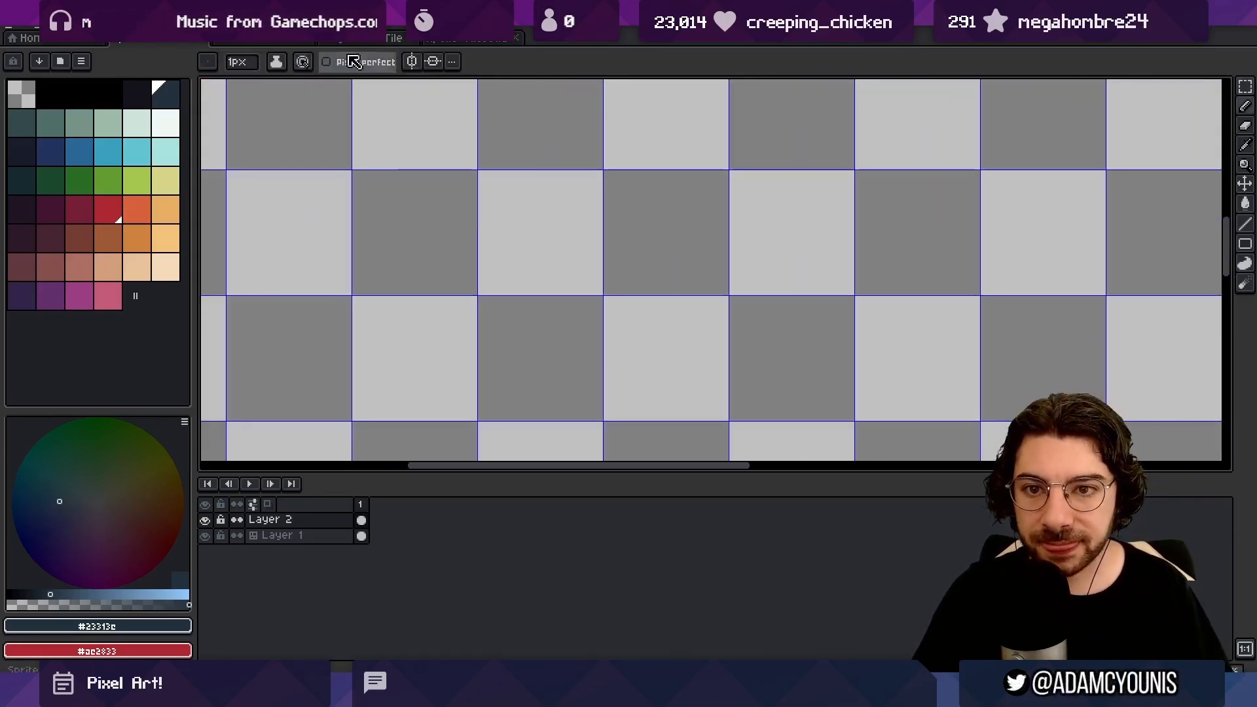
pyautogui.click(246, 30)
pyautogui.moveTo(281, 75)
pyautogui.click(433, 100)
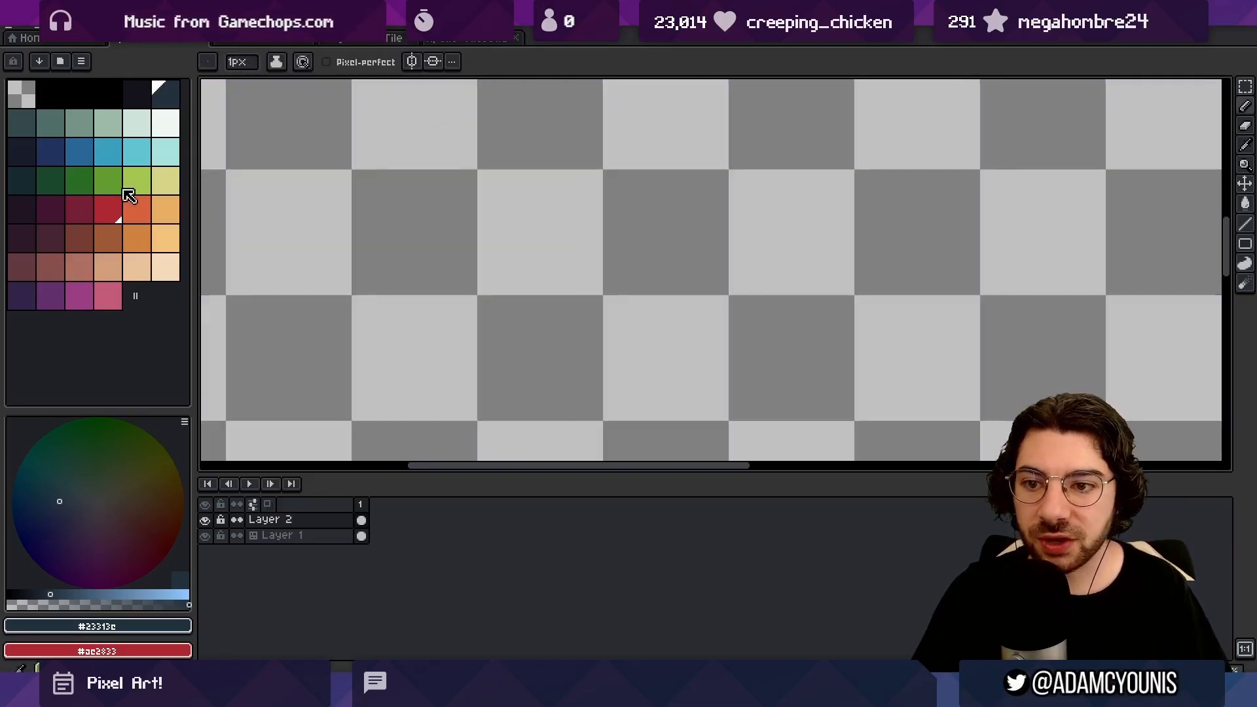
# Step: Paint a dark blue blob with a 9 px brush below the tile blocks and a dark green strip along its upper edge
pyautogui.click(84, 177)
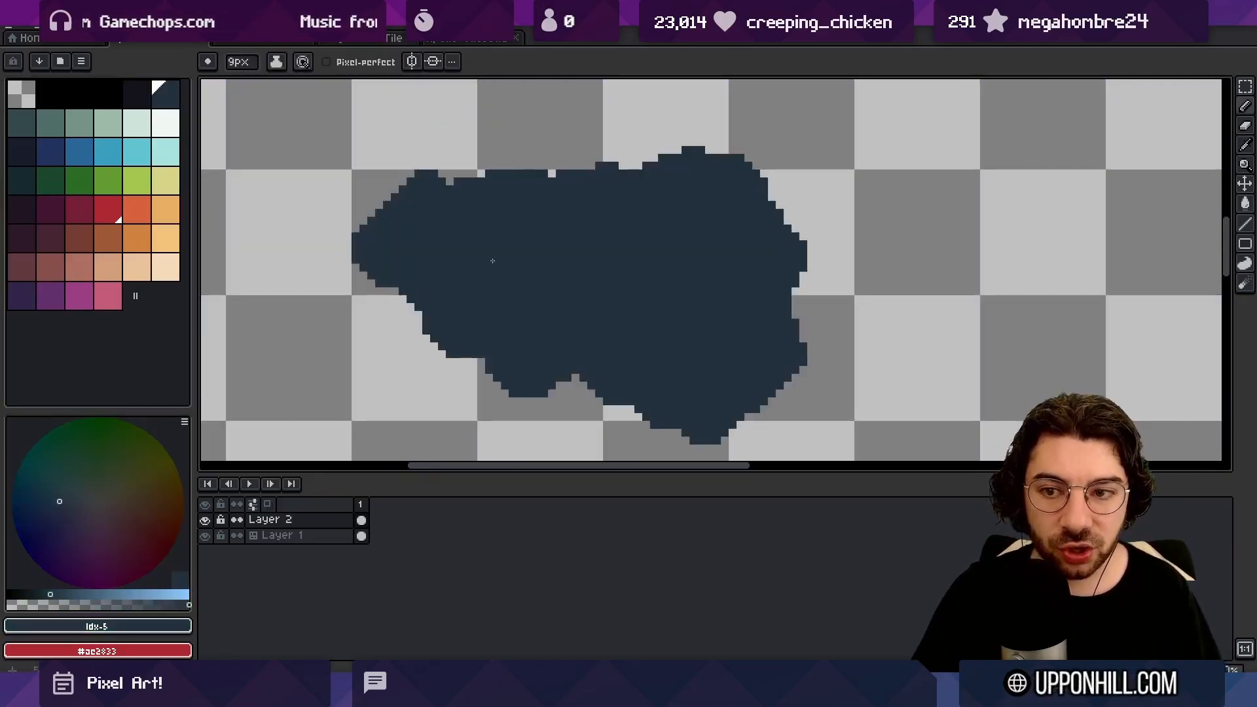
pyautogui.click(79, 180)
pyautogui.moveTo(435, 163)
pyautogui.mouseDown()
pyautogui.moveTo(842, 157)
pyautogui.moveTo(861, 186)
pyautogui.mouseUp()
pyautogui.scroll(-3, 497, 352)
pyautogui.scroll(2, 496, 295)
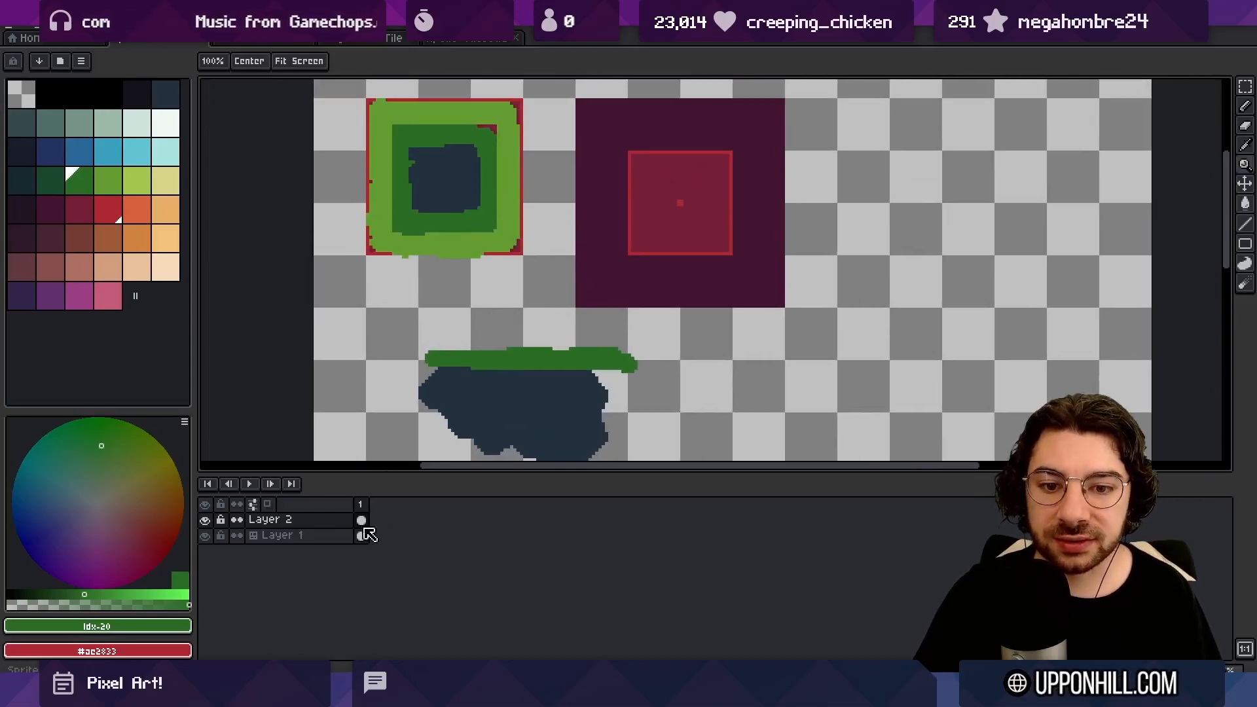
# Step: Paint a darker navy band along the upper edge of the dark blue blob, just beneath the dark green strip
pyautogui.scroll(-1, 492, 374)
pyautogui.scroll(1, 493, 335)
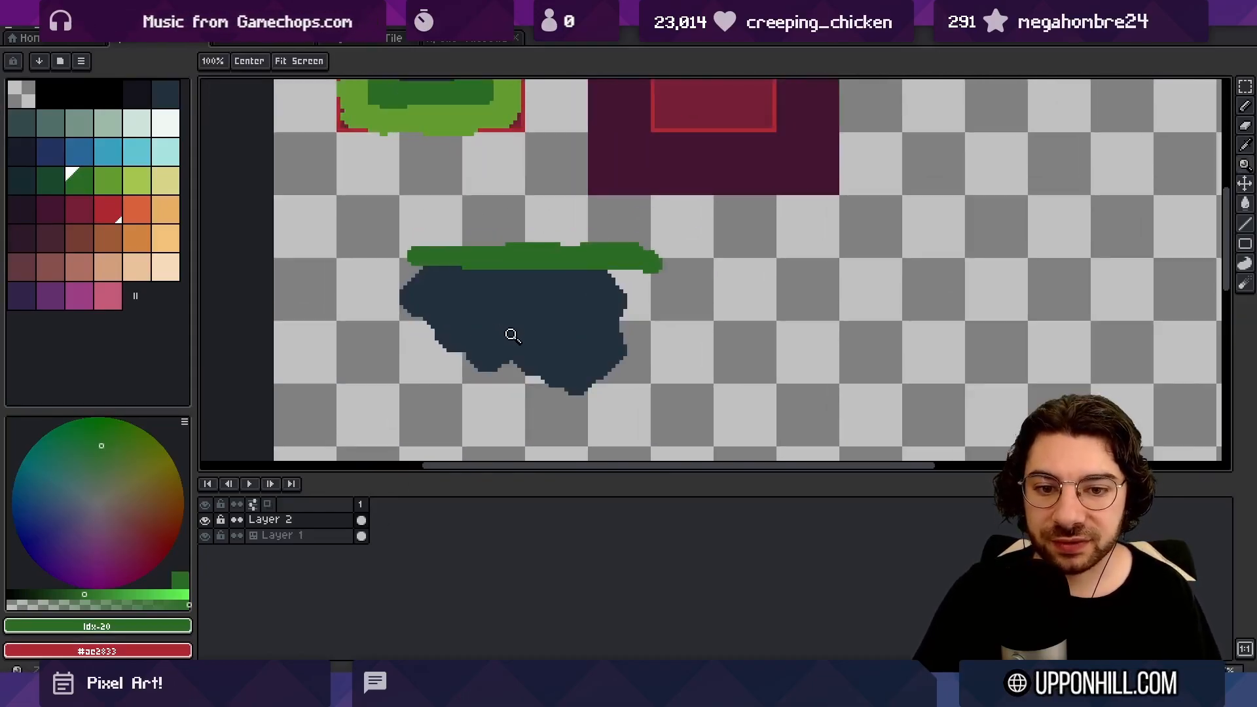
pyautogui.keyDown('alt'); pyautogui.click(494, 296); pyautogui.keyUp('alt')
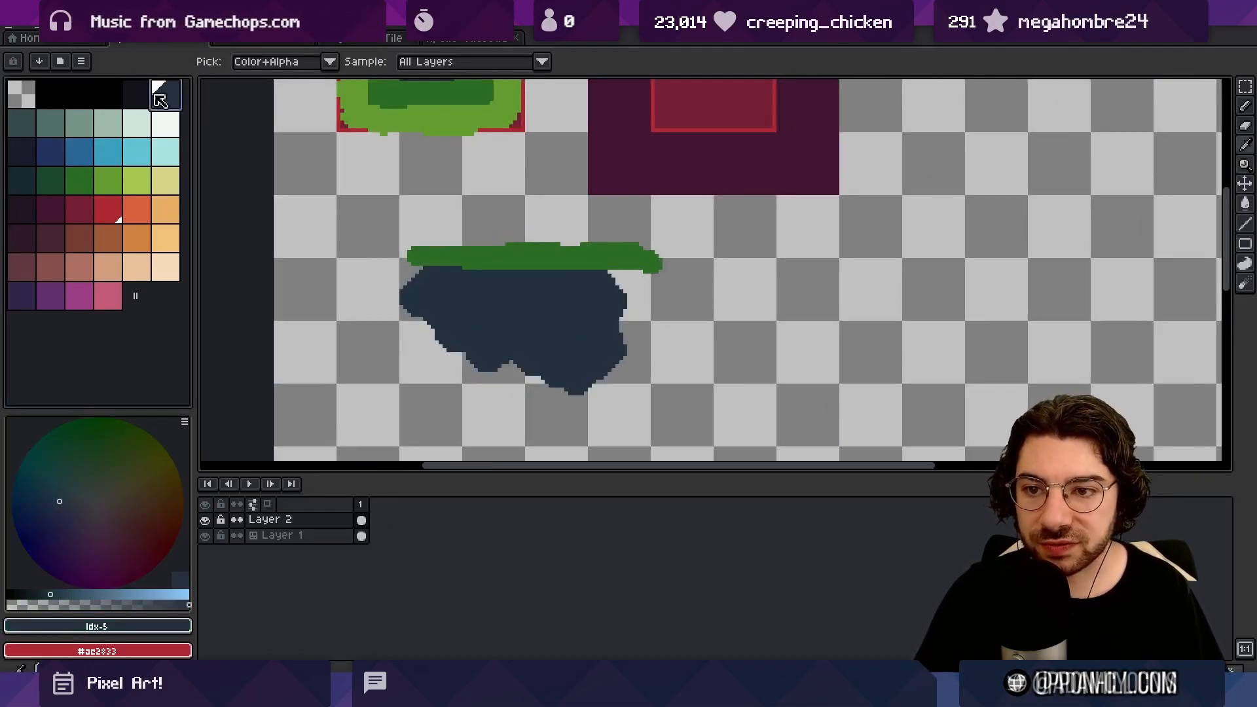
pyautogui.click(22, 152)
pyautogui.press('b')
pyautogui.press('x')
pyautogui.moveTo(440, 272); pyautogui.dragTo(663, 268)
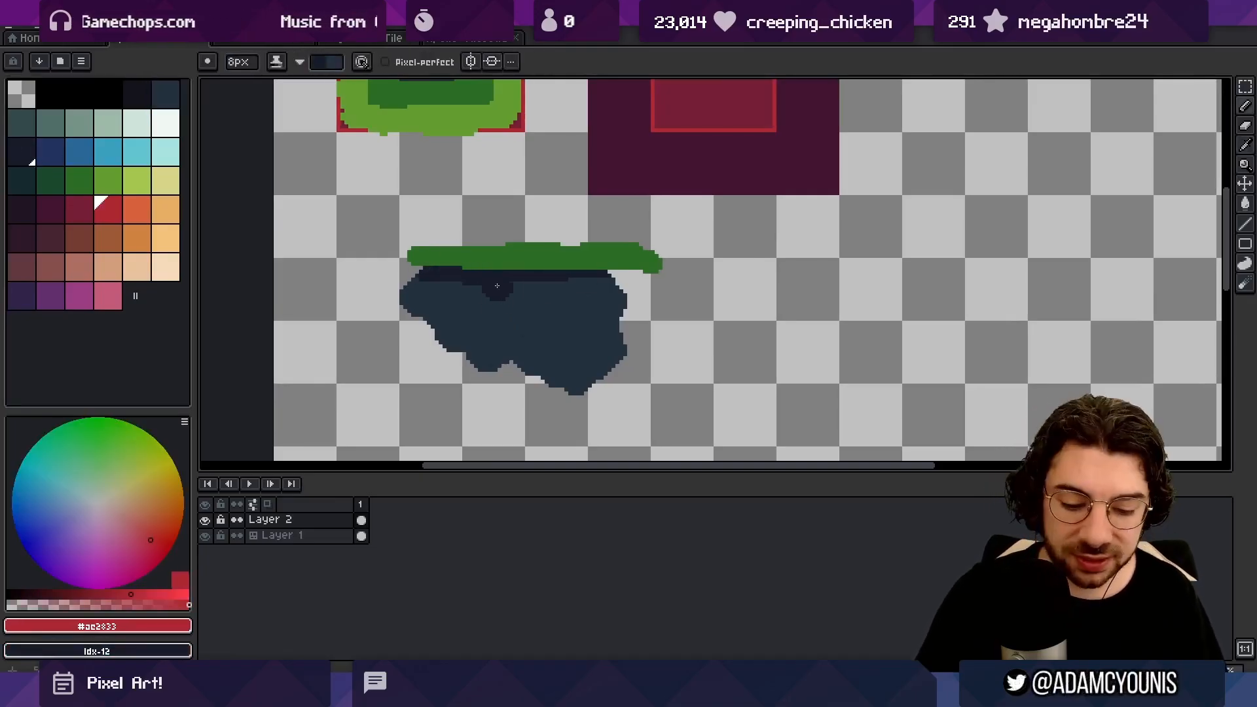
# Step: Select the whole freehand terrain shape below the tile blocks and delete it
pyautogui.press('m')
pyautogui.moveTo(376, 224); pyautogui.dragTo(717, 453)
pyautogui.press('Delete')
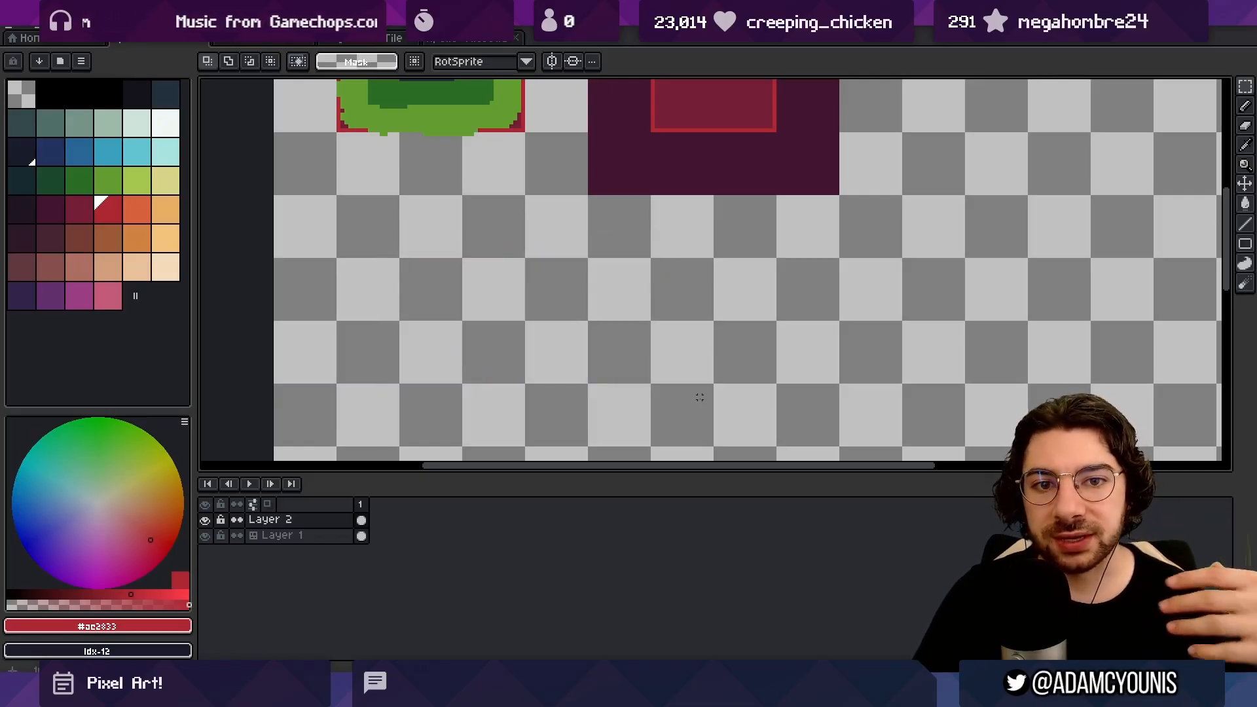
pyautogui.press('space')
pyautogui.moveTo(700, 397); pyautogui.dragTo(728, 619)
pyautogui.press('z')
pyautogui.click(475, 284)
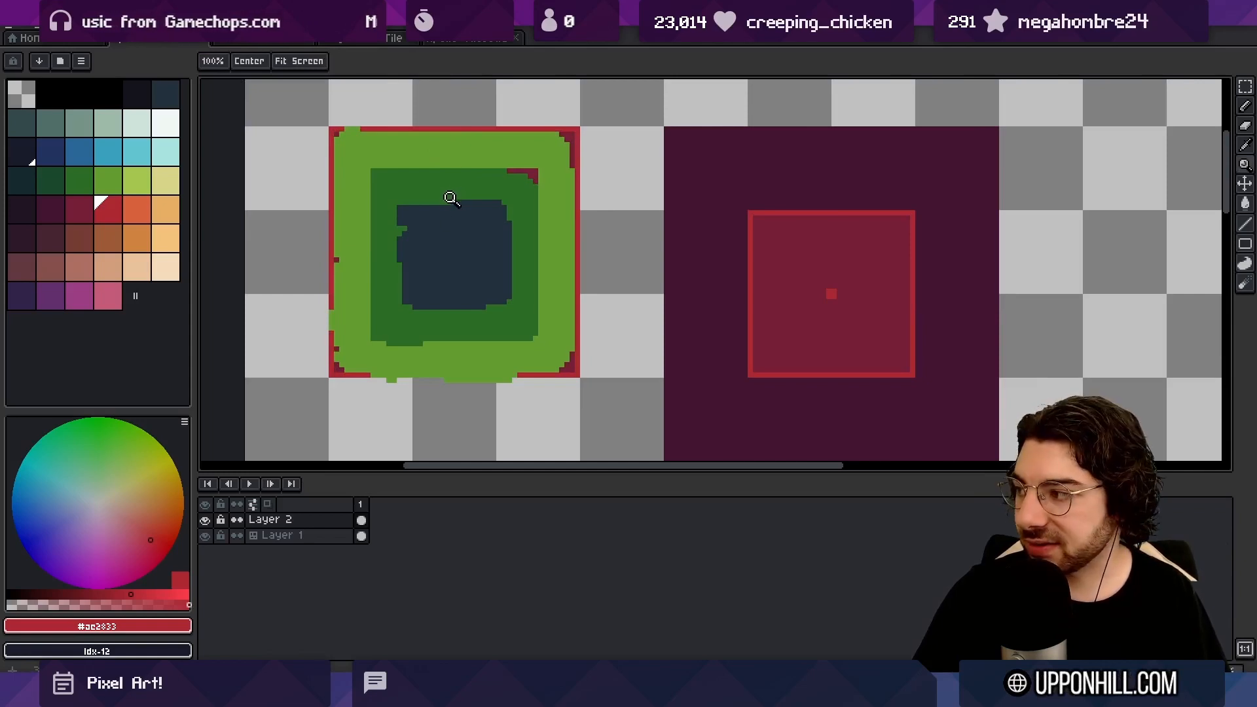
pyautogui.press('v')
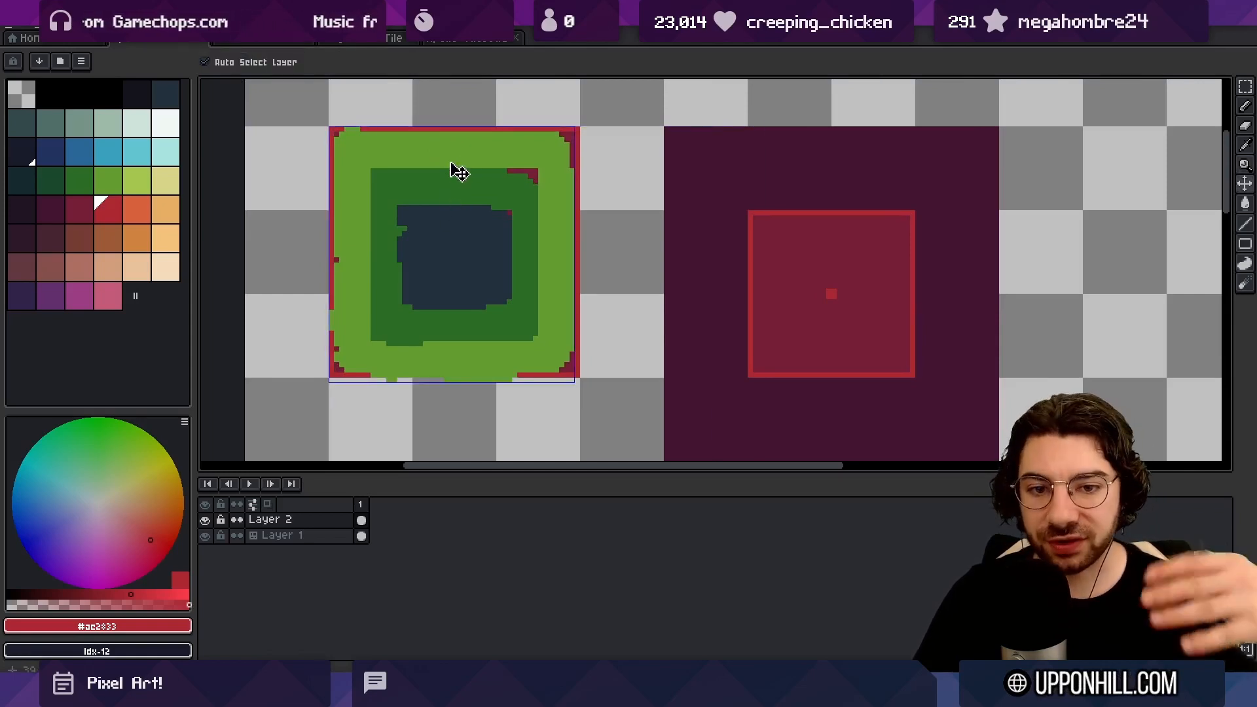
pyautogui.hotkey('ctrl', 'z')
pyautogui.hotkey('ctrl', 'z')
pyautogui.hotkey('ctrl', 'z')
pyautogui.hotkey('ctrl', 'z')
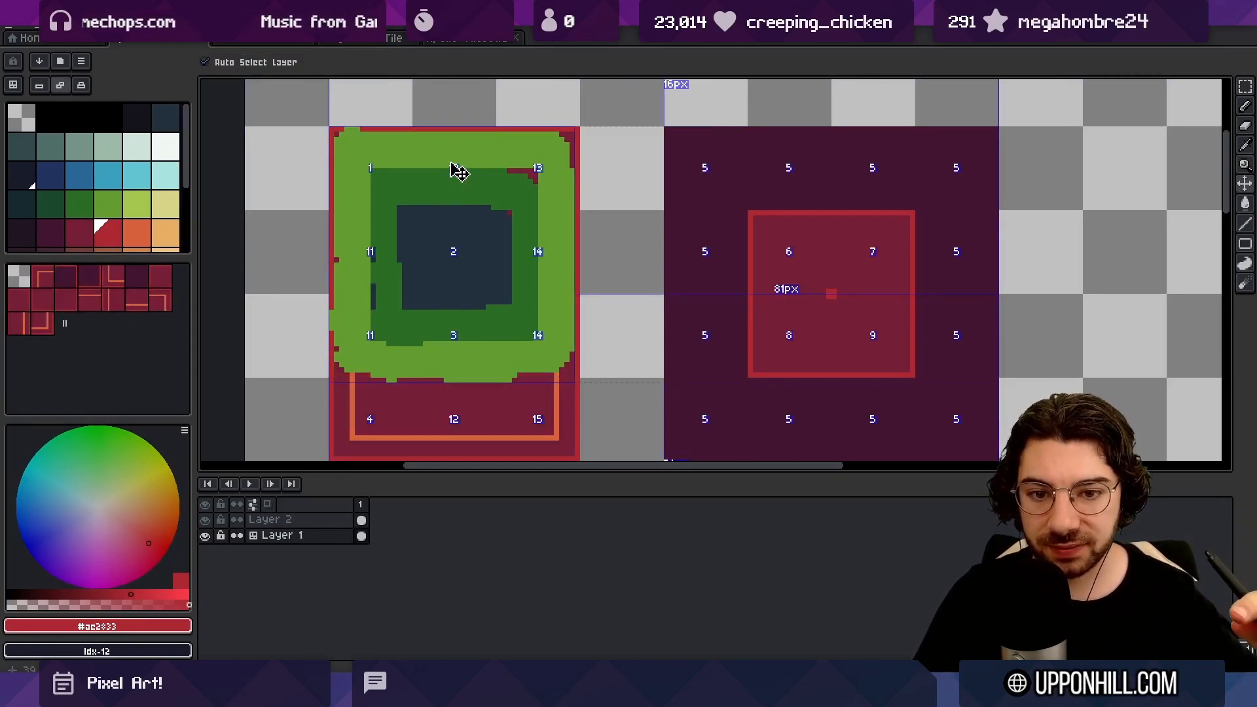
pyautogui.press('z')
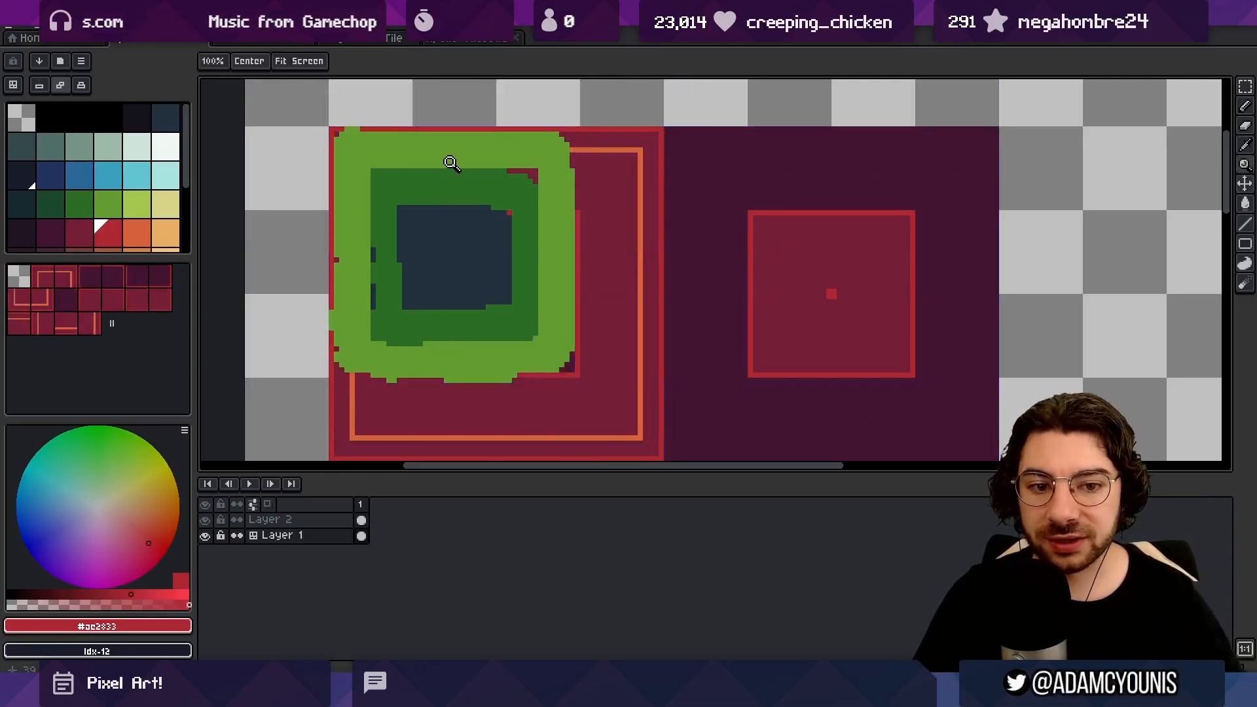
pyautogui.scroll(-2, 478, 275)
pyautogui.press('ctrl')
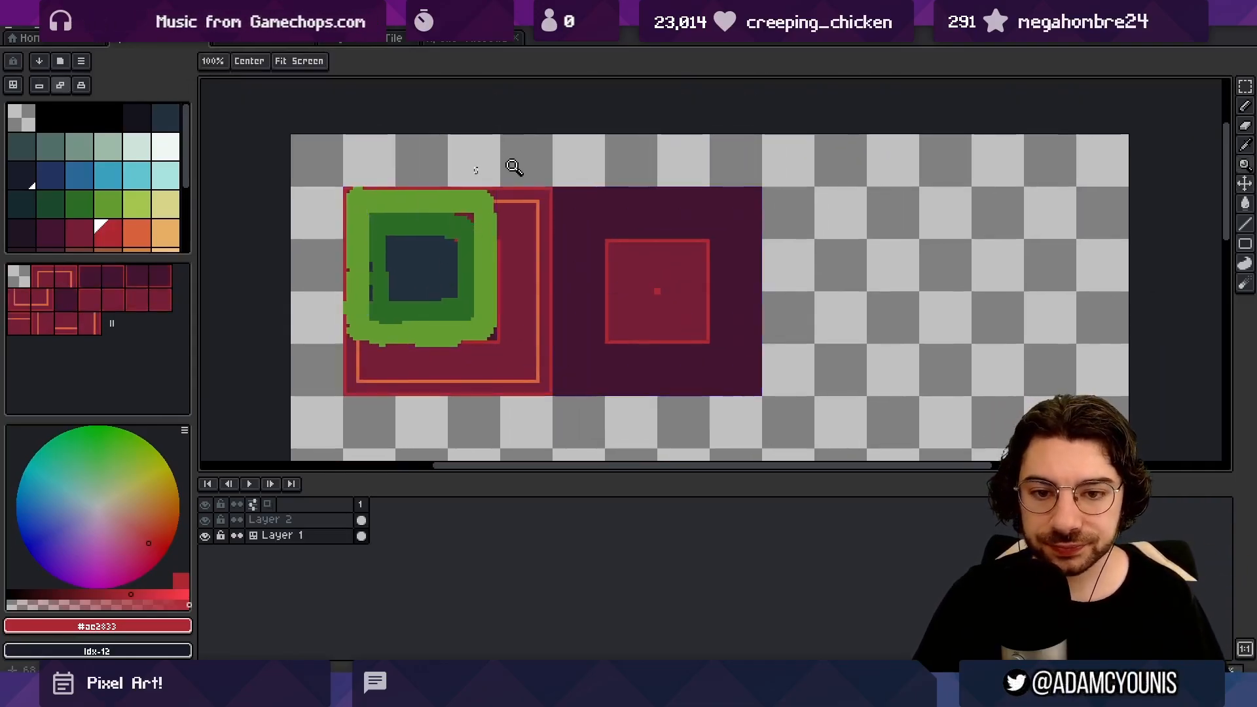
pyautogui.keyDown('ctrl'); pyautogui.click(514, 171); pyautogui.keyUp('ctrl')
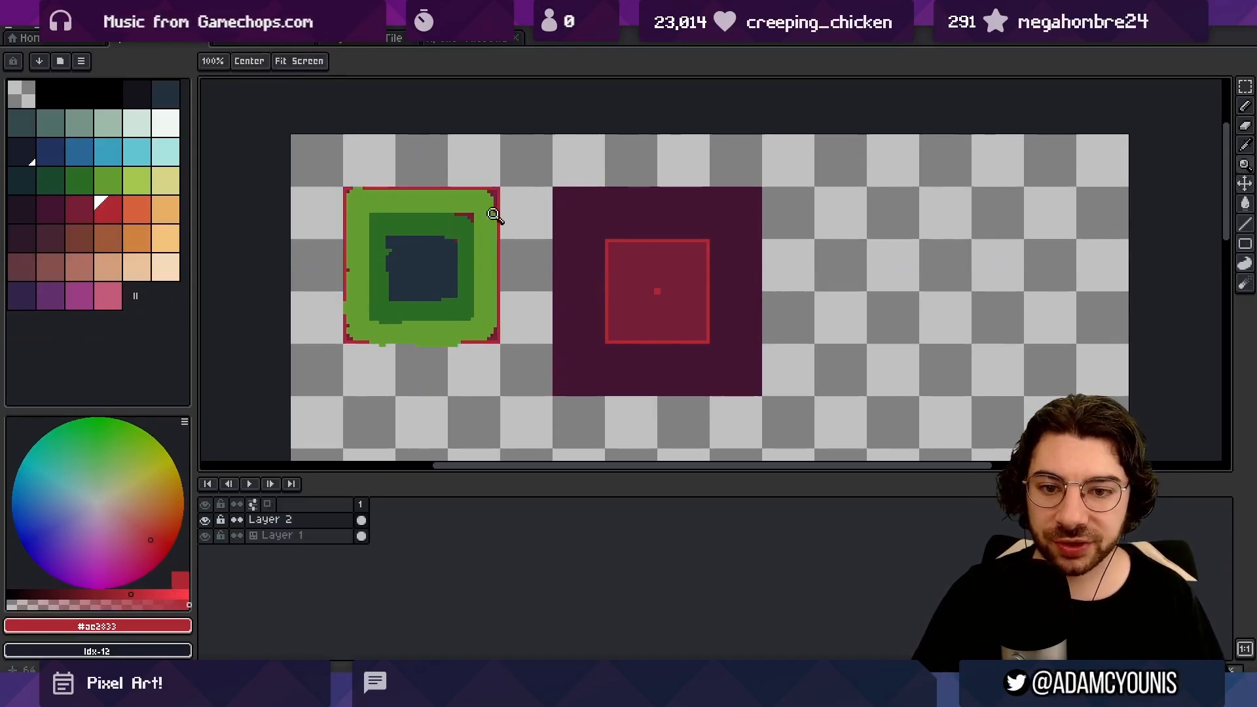
# Step: Fill the stray red patch in the dark green border's upper-right corner with #2b6d25 and the stray centre pixel with a 1 px #23313c brush
pyautogui.scroll(1, 434, 265)
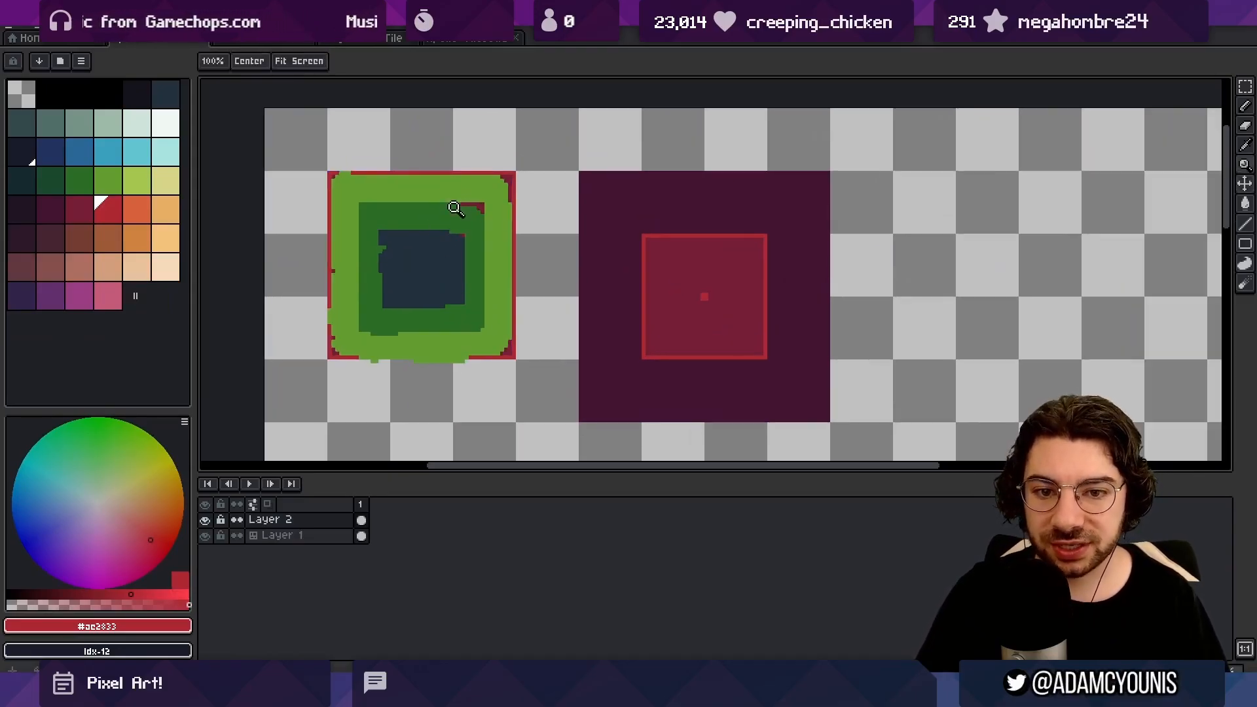
pyautogui.scroll(2, 456, 209)
pyautogui.keyDown('alt'); pyautogui.click(501, 191); pyautogui.keyUp('alt')
pyautogui.press('g')
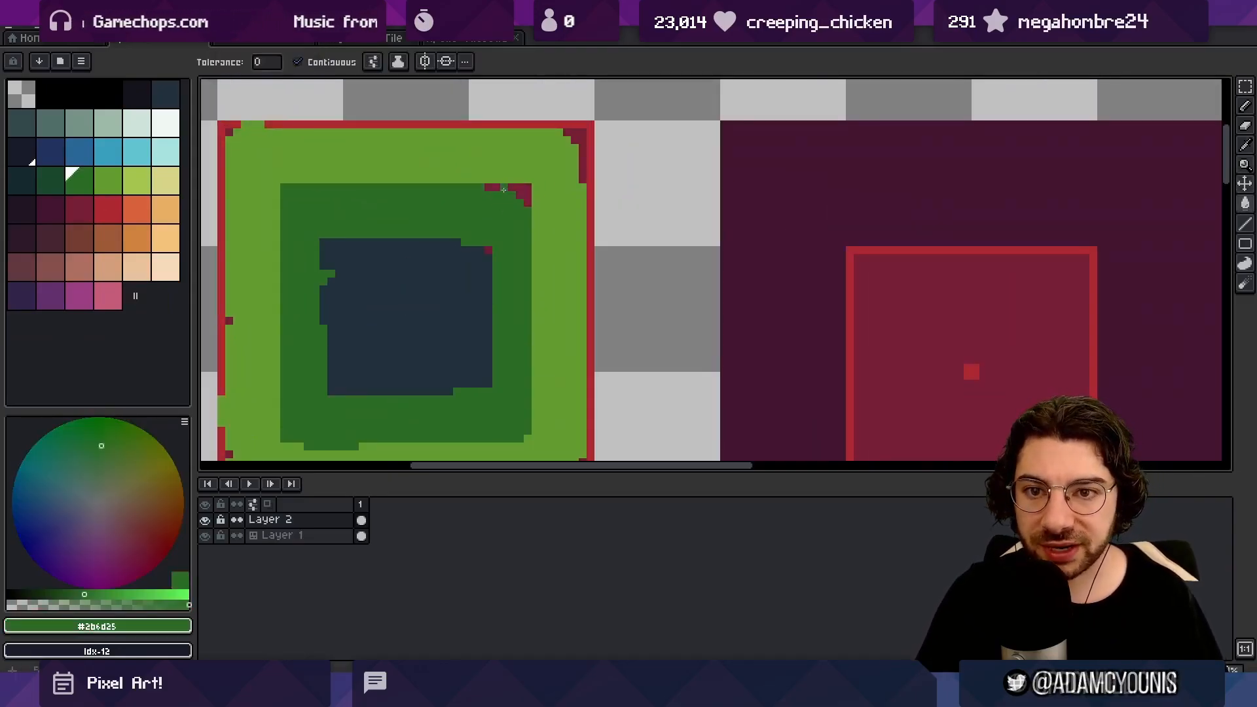
pyautogui.press('b')
pyautogui.scroll(-2, 491, 242)
pyautogui.scroll(1, 507, 231)
pyautogui.keyDown('alt'); pyautogui.click(508, 230); pyautogui.keyUp('alt')
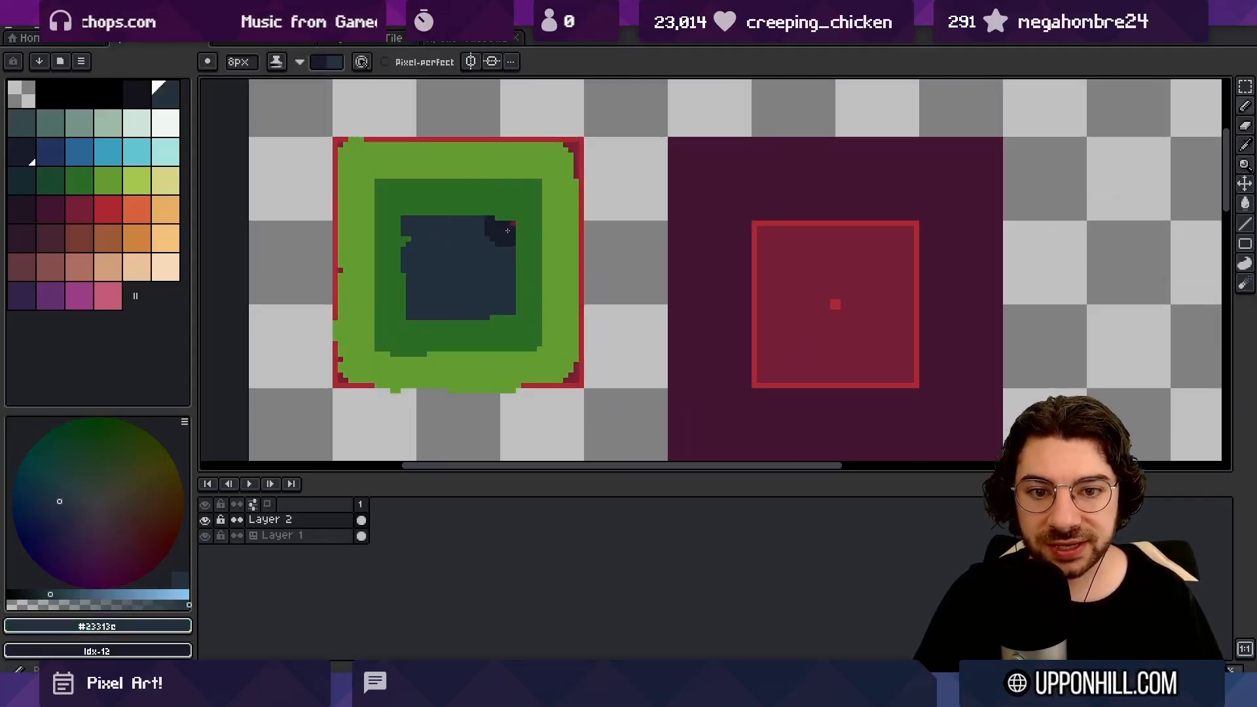
pyautogui.keyDown('alt'); pyautogui.scroll(-7, 508, 231); pyautogui.keyUp('alt')
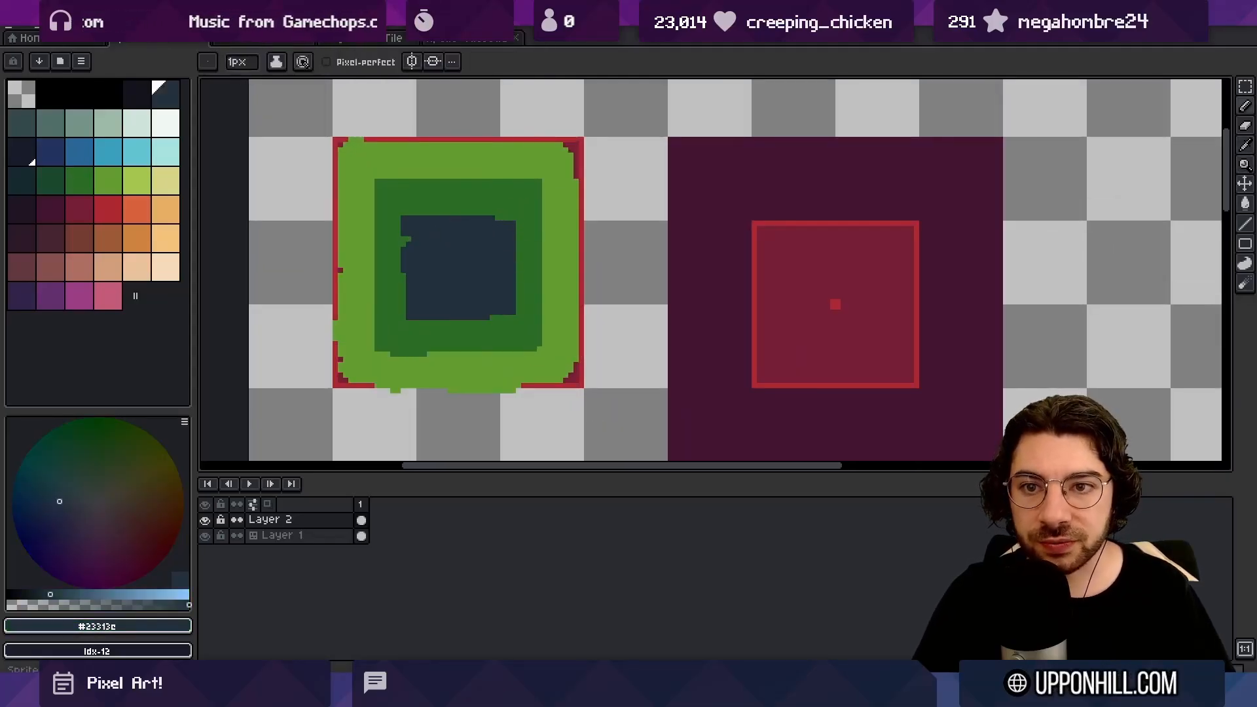
# Step: Show the tile grid over the canvas again
pyautogui.click(251, 23)
pyautogui.moveTo(275, 75)
pyautogui.click(445, 107)
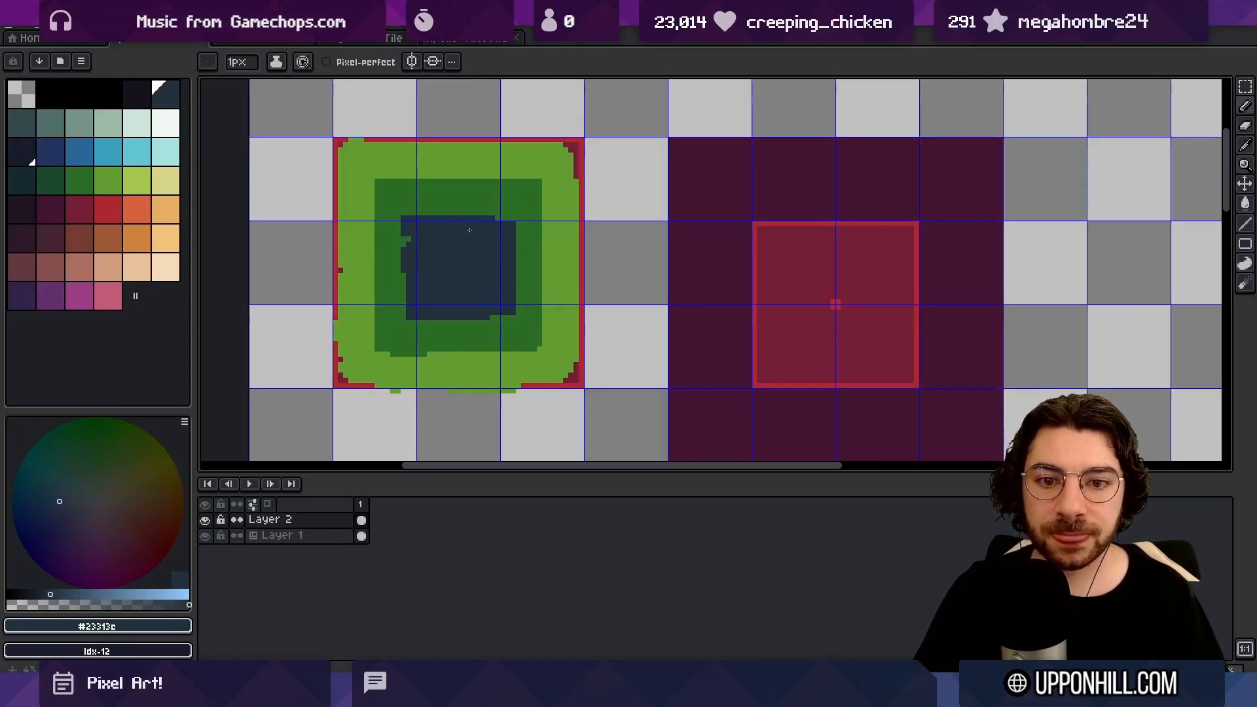
# Step: Widen the dark green border outward on all four sides of the left block on Layer 2 with a 3 px #2b6d25 brush
pyautogui.scroll(1, 432, 220)
pyautogui.moveTo(441, 211)
pyautogui.mouseDown()
pyautogui.moveTo(474, 252)
pyautogui.moveTo(469, 170)
pyautogui.moveTo(486, 205)
pyautogui.mouseUp()
pyautogui.keyDown('alt'); pyautogui.click(480, 178); pyautogui.keyUp('alt')
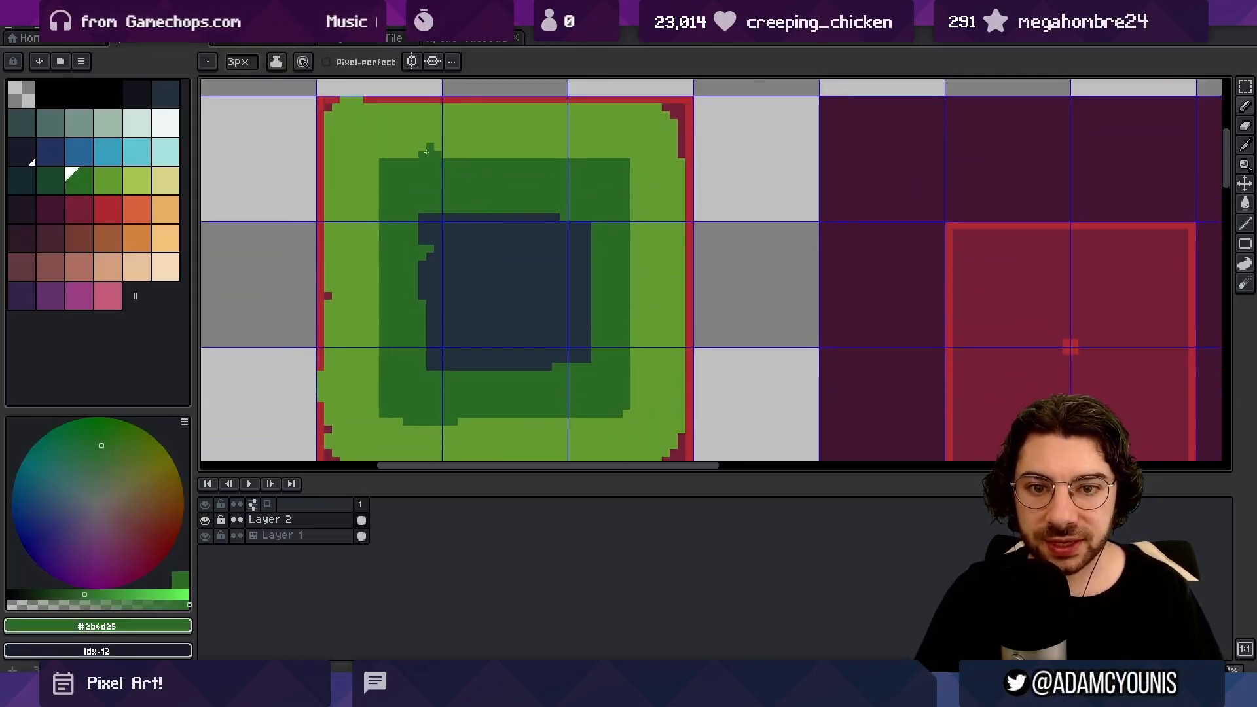
pyautogui.moveTo(375, 155)
pyautogui.mouseDown()
pyautogui.moveTo(367, 265)
pyautogui.moveTo(371, 229)
pyautogui.mouseUp()
pyautogui.moveTo(370, 370)
pyautogui.mouseDown()
pyautogui.moveTo(394, 413)
pyautogui.moveTo(402, 314)
pyautogui.mouseUp()
pyautogui.moveTo(370, 307)
pyautogui.mouseDown()
pyautogui.moveTo(412, 321)
pyautogui.moveTo(647, 317)
pyautogui.mouseUp()
pyautogui.moveTo(643, 255); pyautogui.dragTo(625, 346)
pyautogui.moveTo(629, 283); pyautogui.dragTo(629, 397)
pyautogui.moveTo(621, 140); pyautogui.dragTo(628, 276)
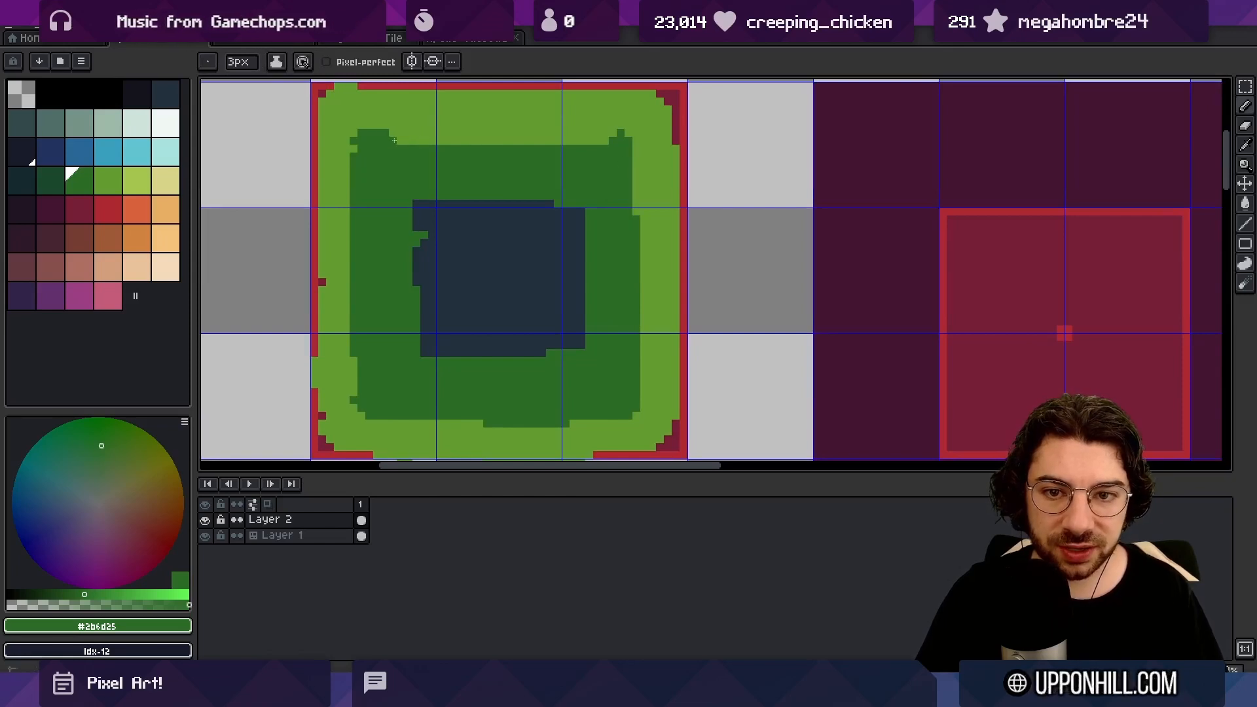
pyautogui.moveTo(385, 139); pyautogui.dragTo(617, 140)
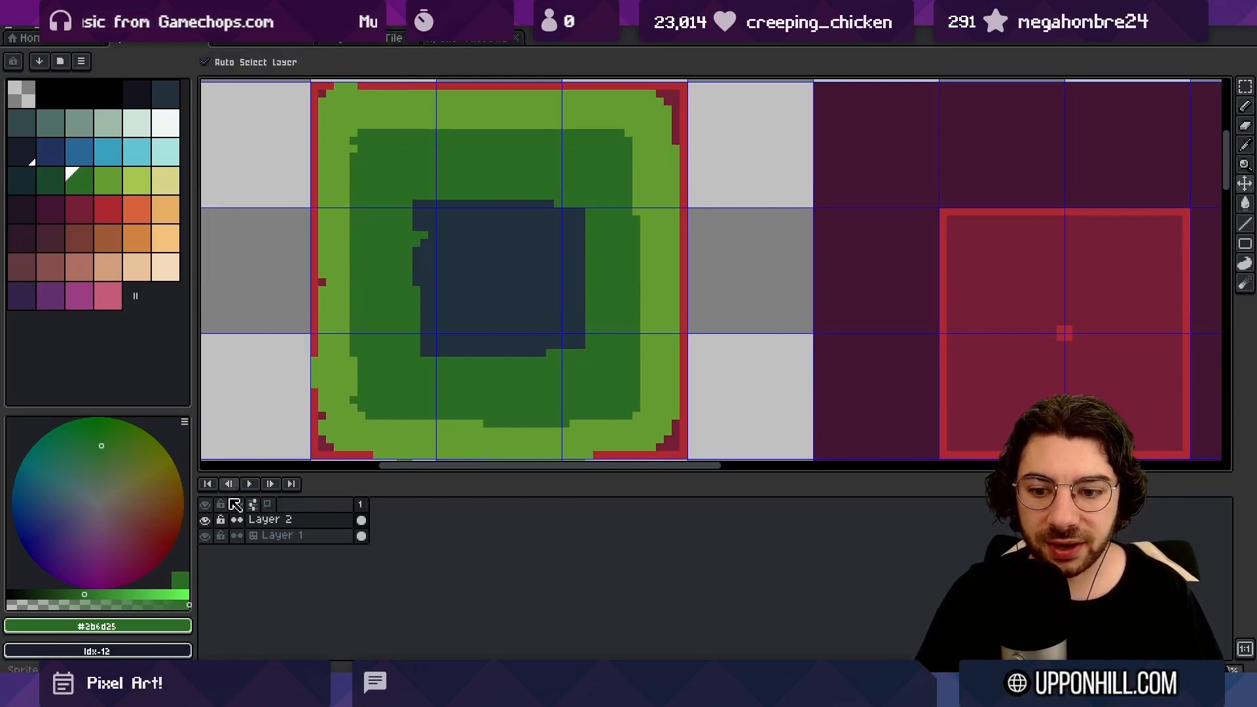
# Step: Hide and show Layer 2 to compare its painted bands with the tile structure underneath
pyautogui.click(205, 519)
pyautogui.click(205, 519)
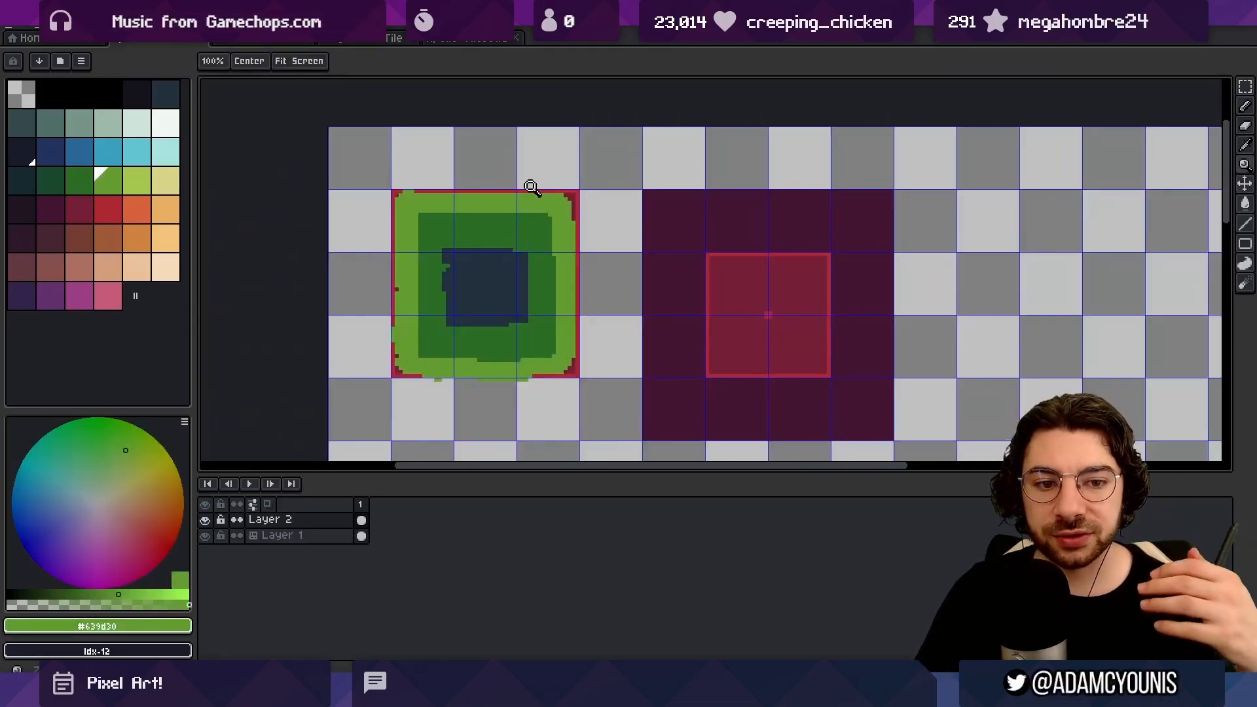
pyautogui.moveTo(530, 188); pyautogui.dragTo(483, 156)
pyautogui.press('v')
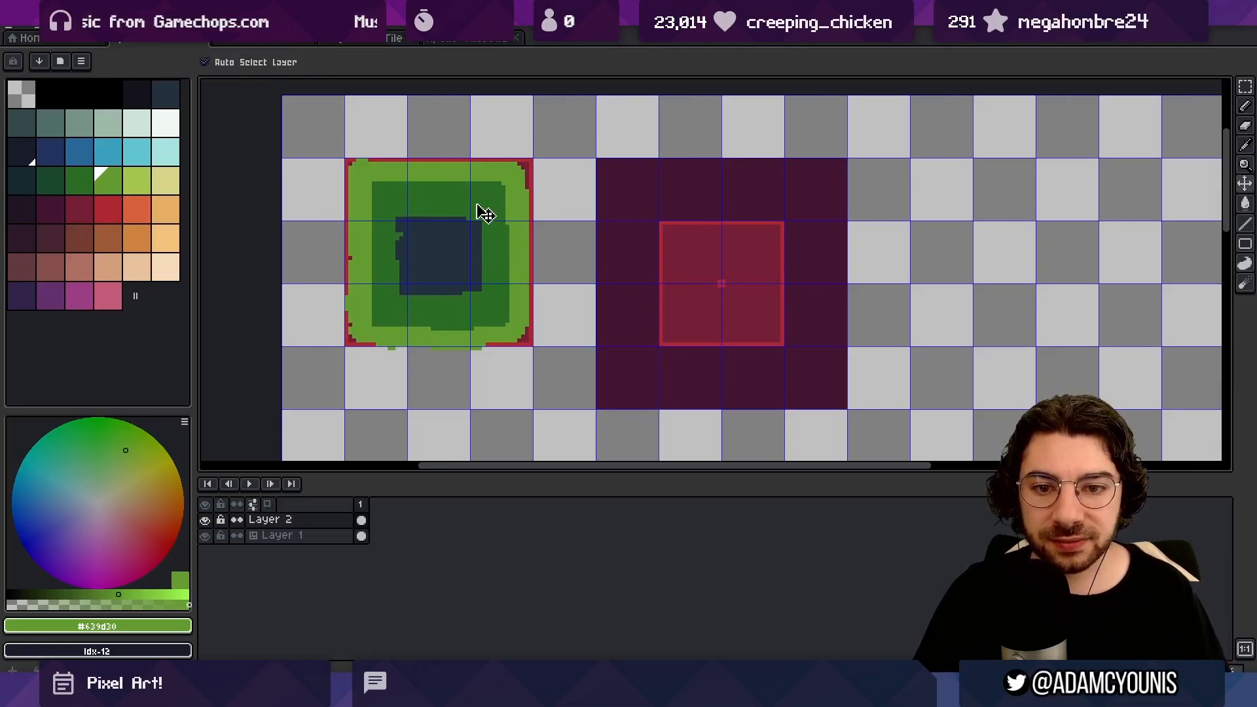
# Step: Outline the upper middle tile of the green block with a rectangular selection to examine its layers, then clear the selection
pyautogui.scroll(2, 452, 235)
pyautogui.scroll(-1, 445, 260)
pyautogui.press('b')
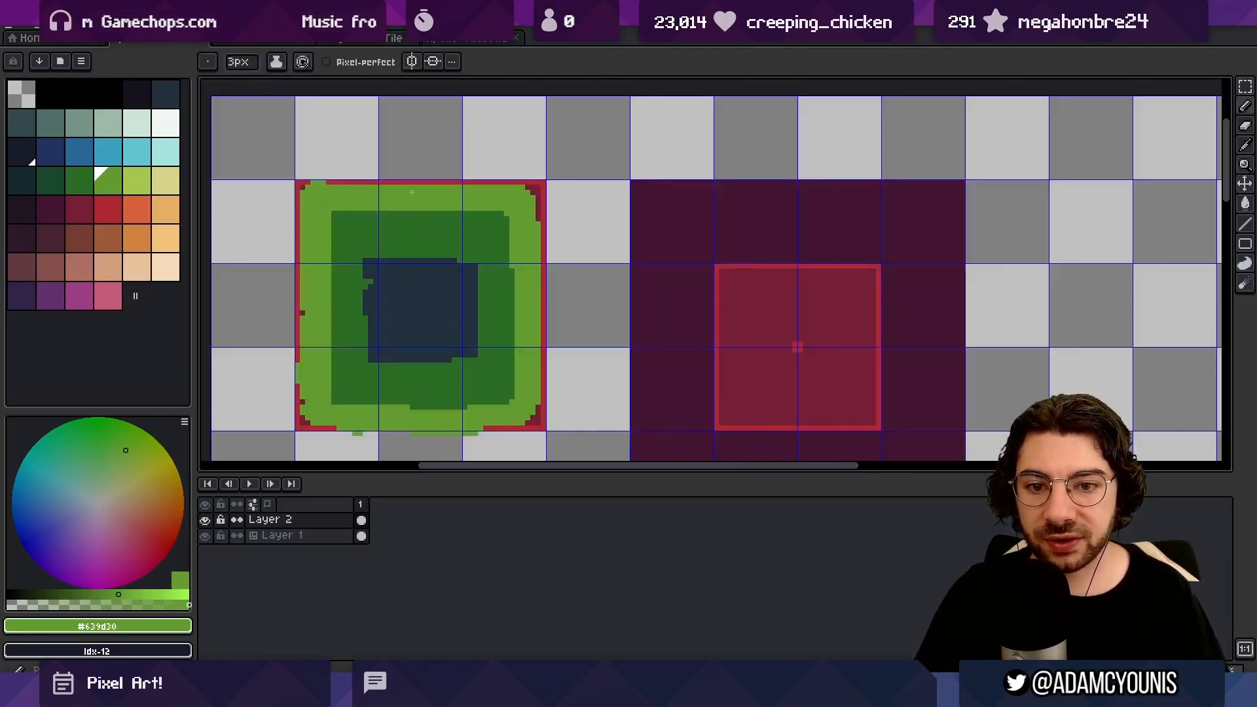
pyautogui.press('m')
pyautogui.moveTo(417, 197); pyautogui.dragTo(446, 263)
pyautogui.hotkey('ctrl', 'd')
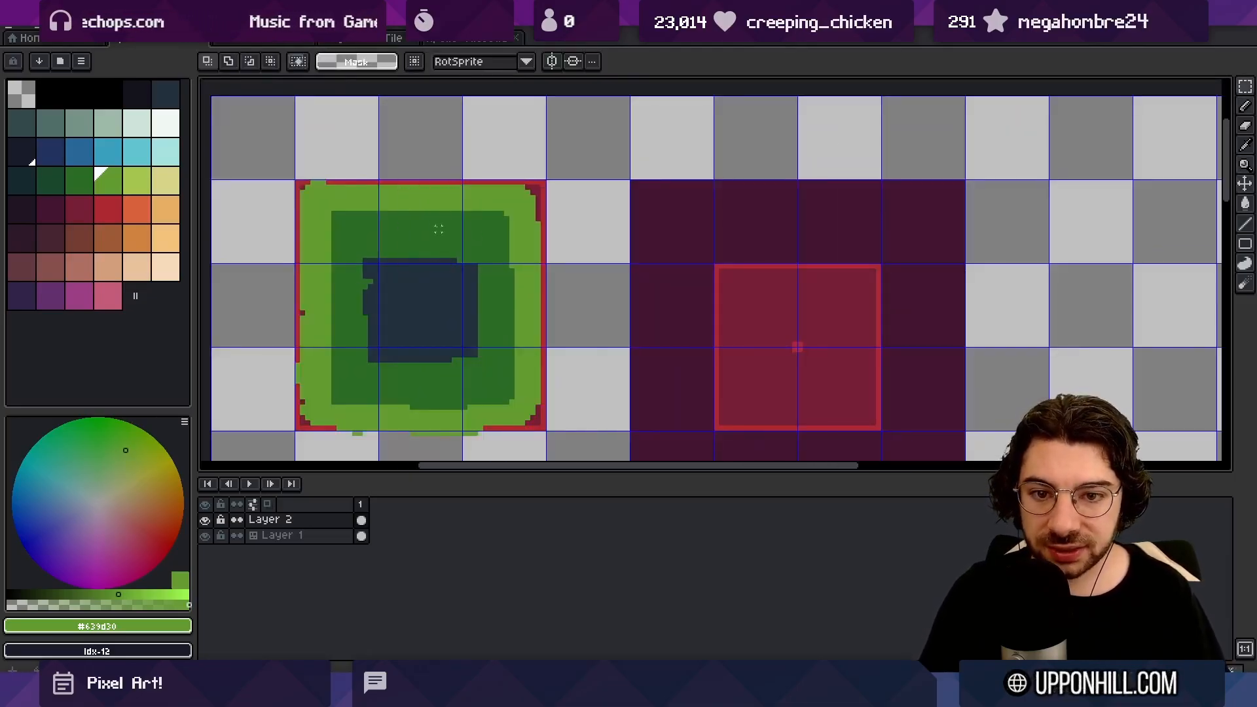
pyautogui.moveTo(386, 187); pyautogui.dragTo(465, 264)
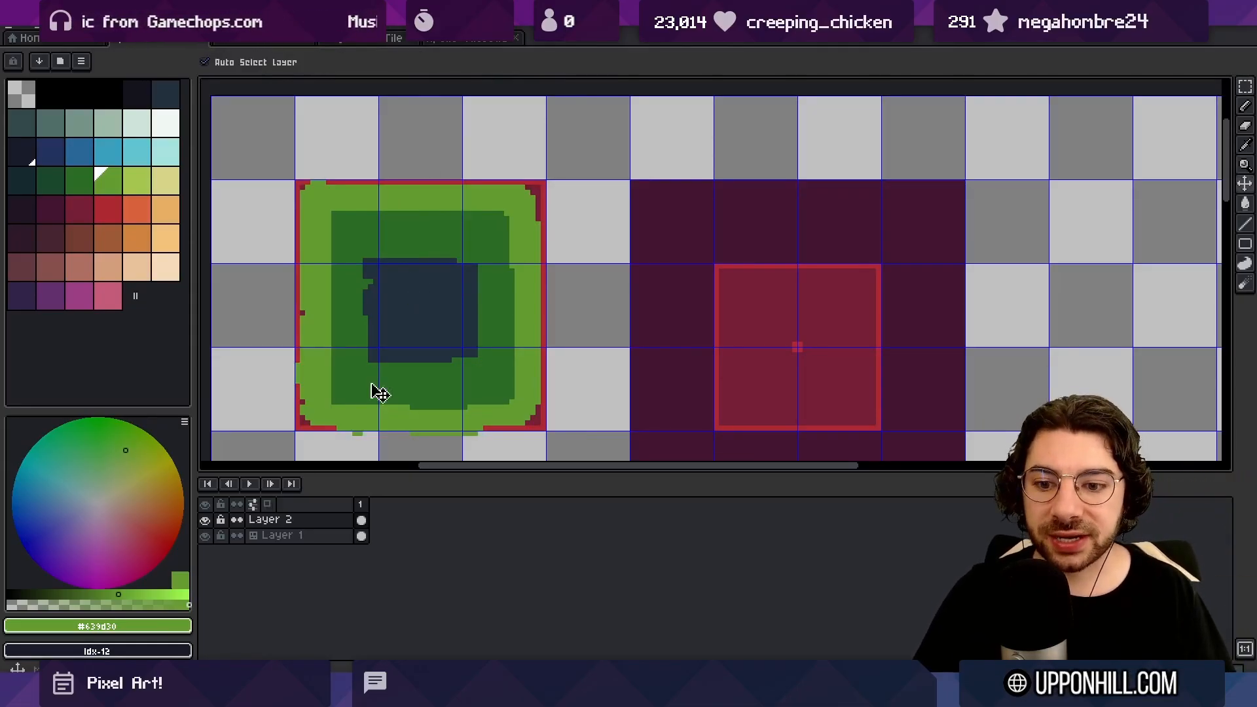
# Step: Hide Layer 2 and make the Layer 1 tilemap the active layer
pyautogui.click(205, 519)
pyautogui.press('z')
pyautogui.moveTo(466, 301); pyautogui.dragTo(453, 284)
pyautogui.moveTo(618, 306); pyautogui.dragTo(516, 275)
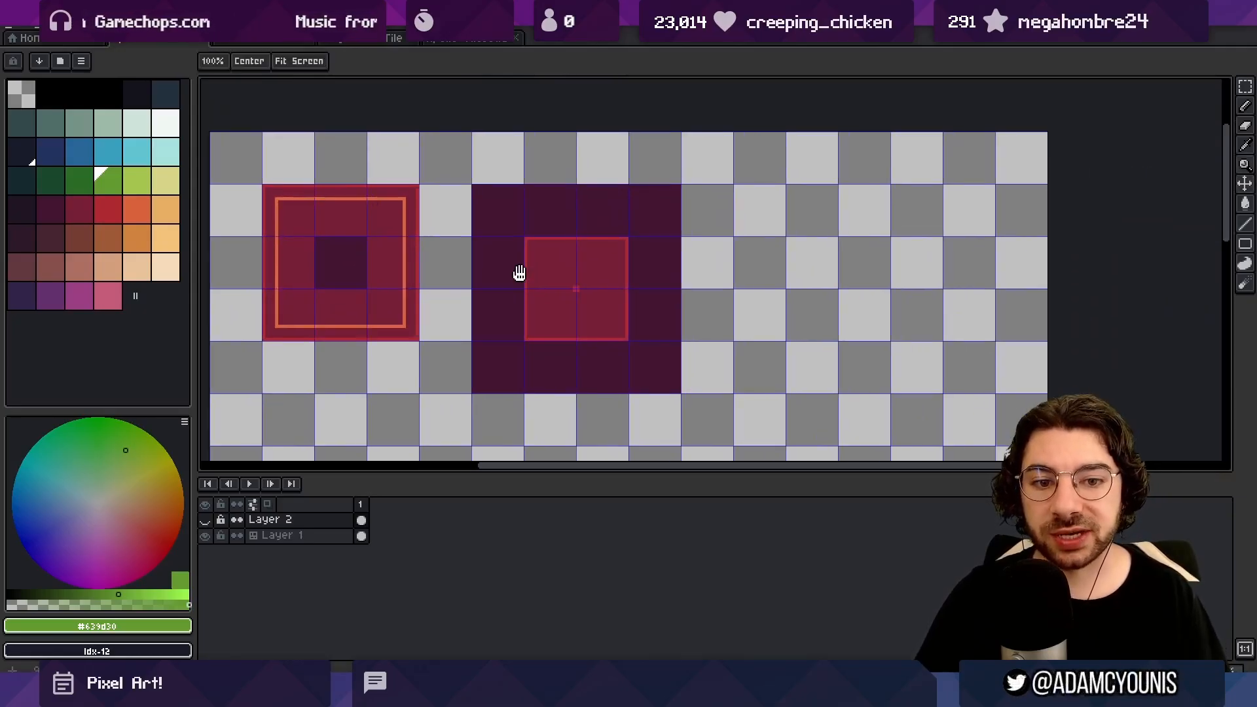
pyautogui.keyDown('ctrl'); pyautogui.click(547, 284); pyautogui.keyUp('ctrl')
pyautogui.keyDown('alt'); pyautogui.click(526, 280); pyautogui.keyUp('alt')
pyautogui.moveTo(367, 262); pyautogui.dragTo(527, 268)
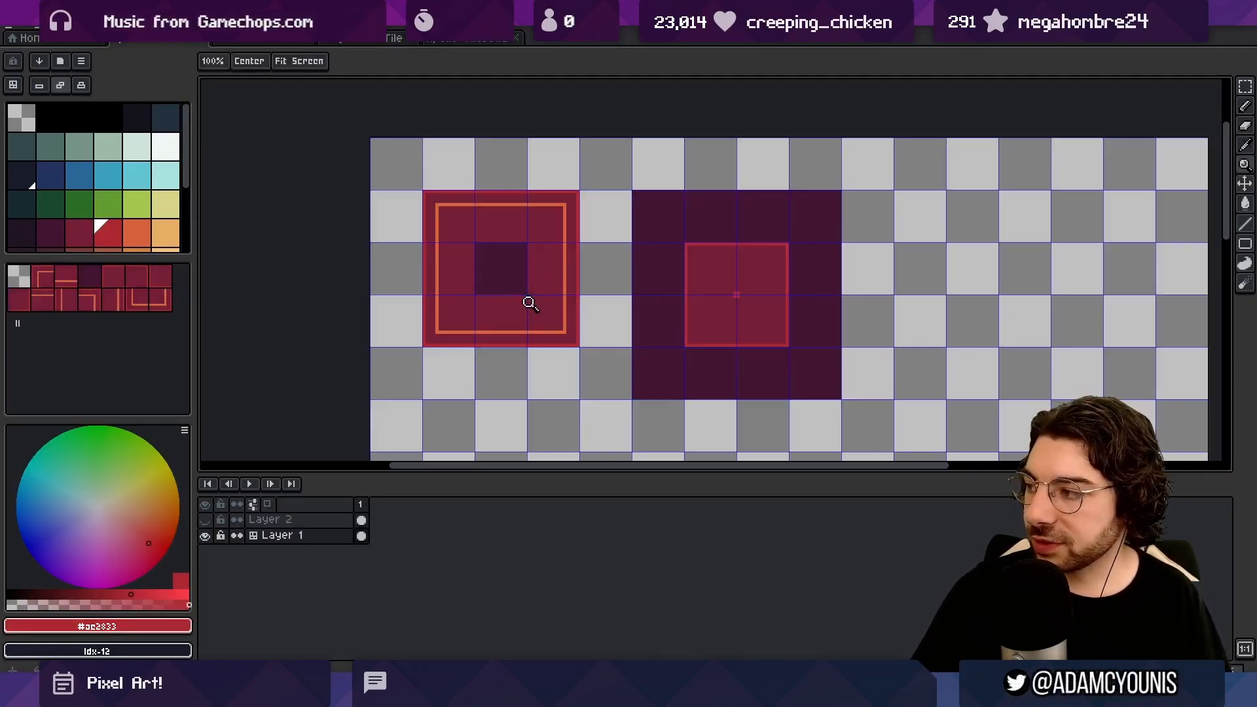
# Step: Outline the area around the left block's dark centre tile with a rectangular selection and clear it
pyautogui.click(708, 305)
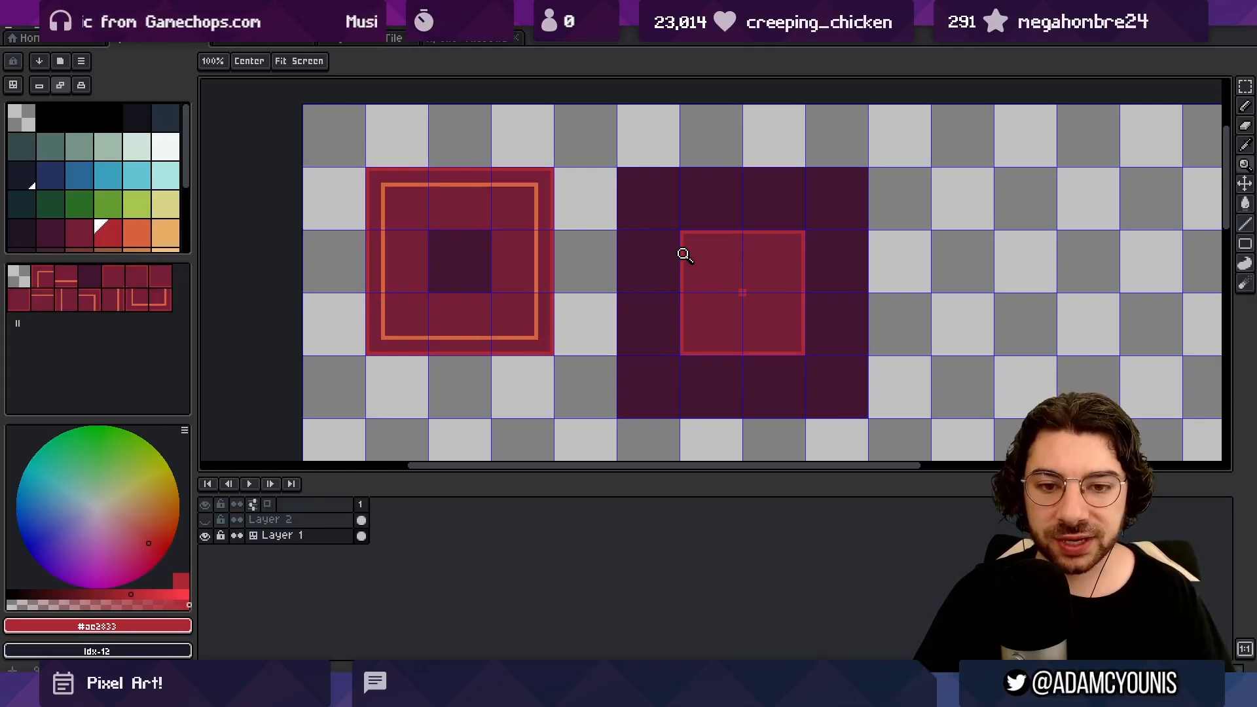
pyautogui.press('m')
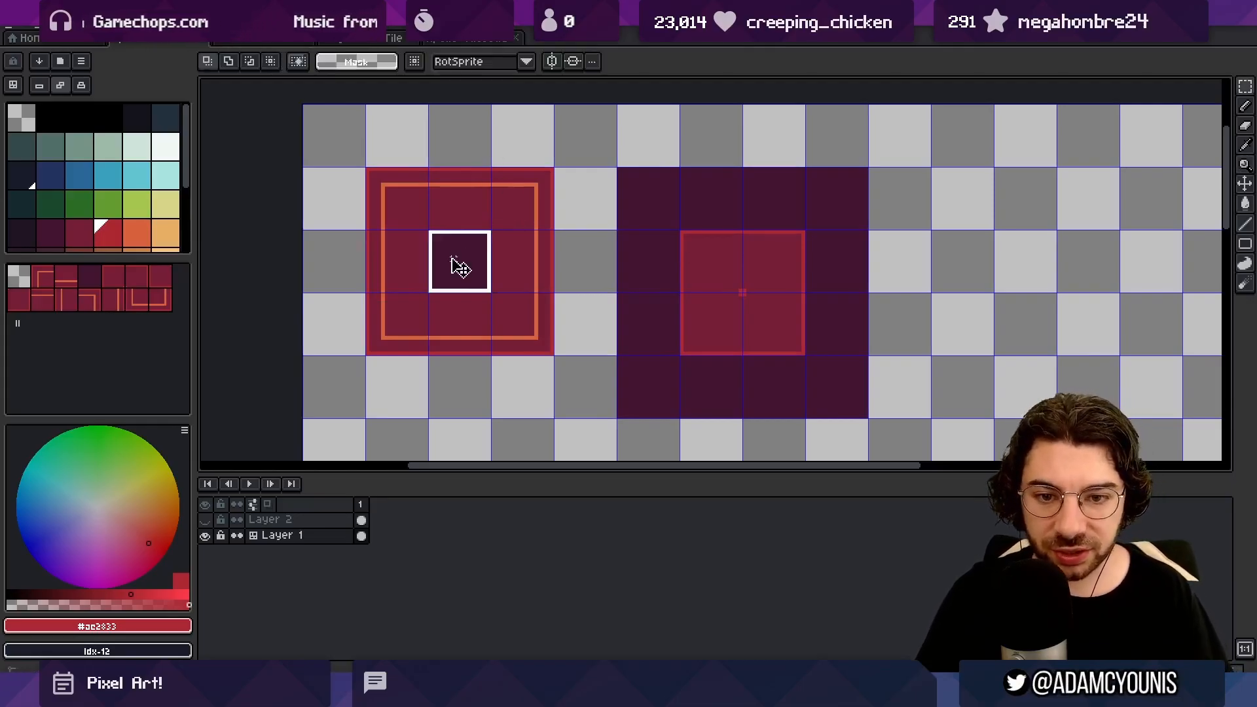
pyautogui.moveTo(401, 315); pyautogui.dragTo(517, 200)
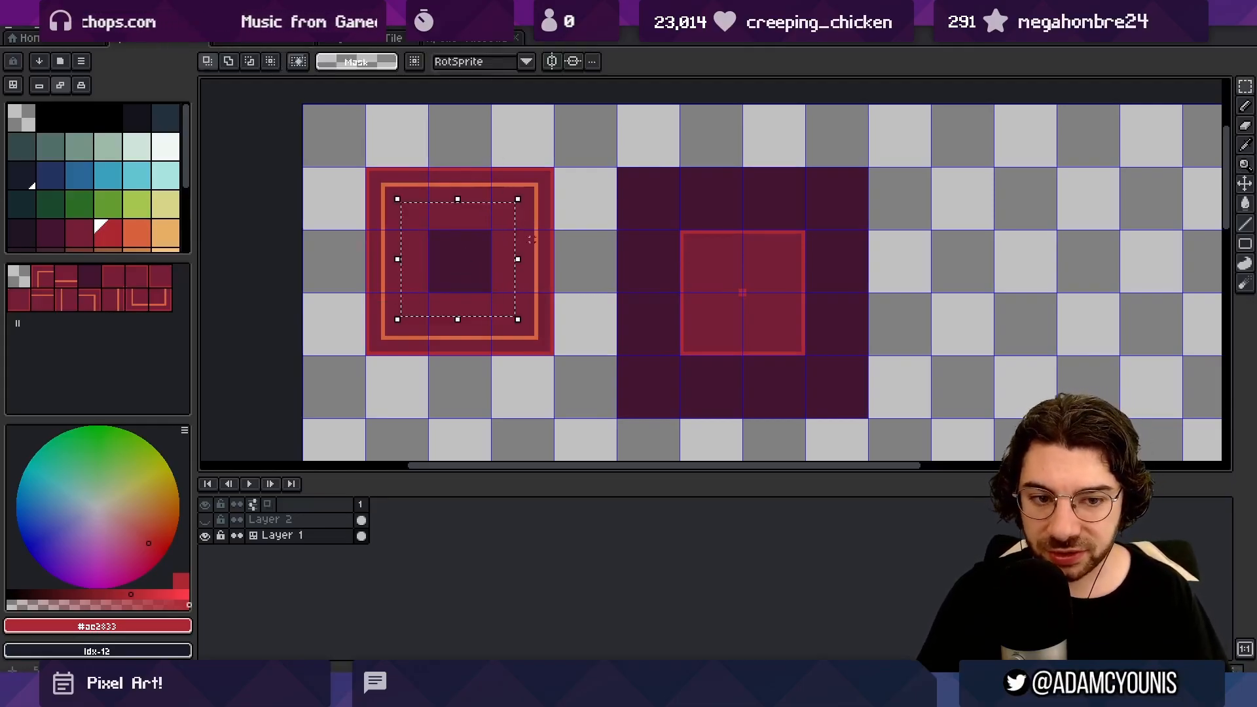
pyautogui.click(708, 275)
# Step: Shrink the dark block beside it to three by three tiles by shifting its lower rows up and outer columns inward, and delete its centre tile
pyautogui.moveTo(646, 337); pyautogui.dragTo(814, 357)
pyautogui.hotkey('ctrl', 'd')
pyautogui.moveTo(758, 192); pyautogui.dragTo(812, 288)
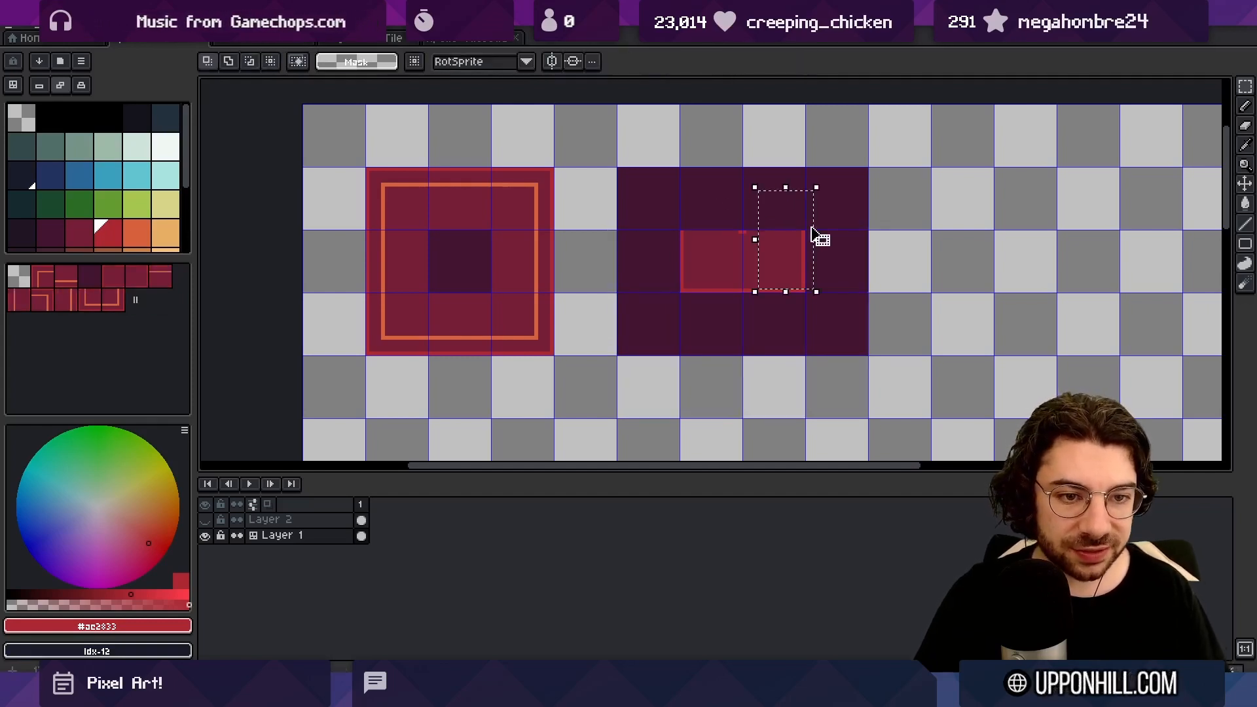
pyautogui.hotkey('ctrl', 'd')
pyautogui.moveTo(772, 200)
pyautogui.mouseDown()
pyautogui.moveTo(845, 307)
pyautogui.moveTo(791, 290)
pyautogui.mouseUp()
pyautogui.hotkey('ctrl', 'd')
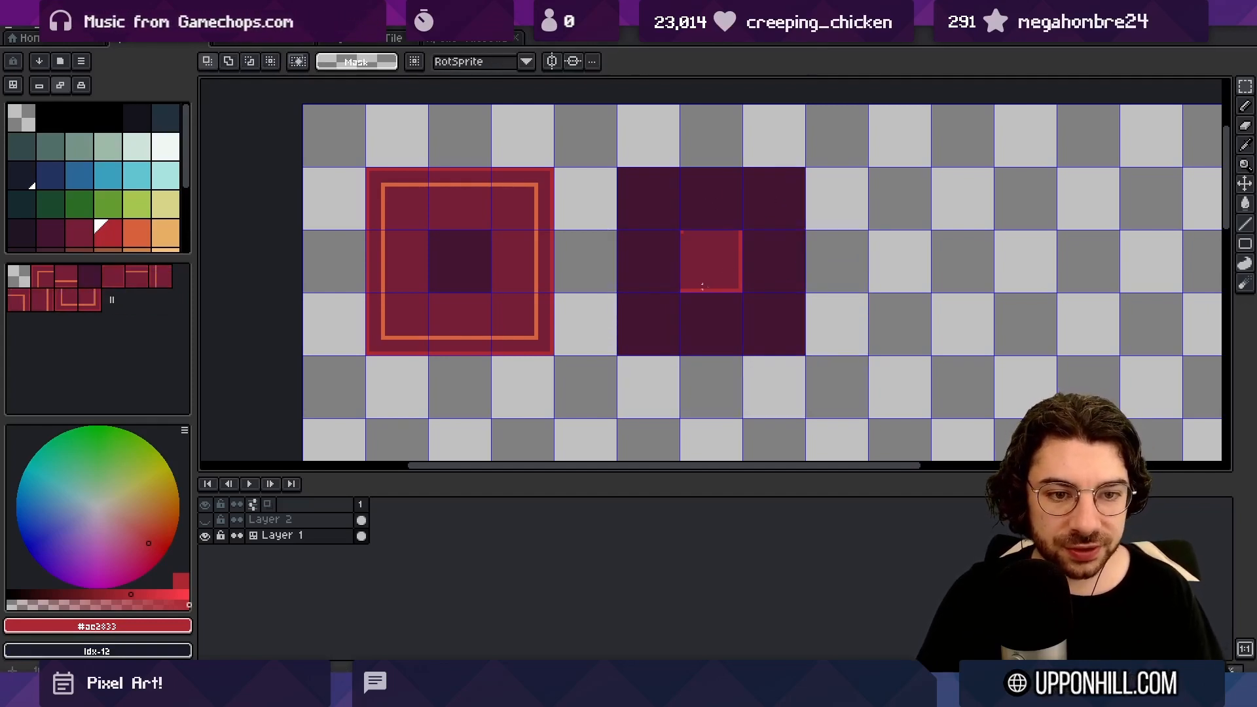
pyautogui.press('Delete')
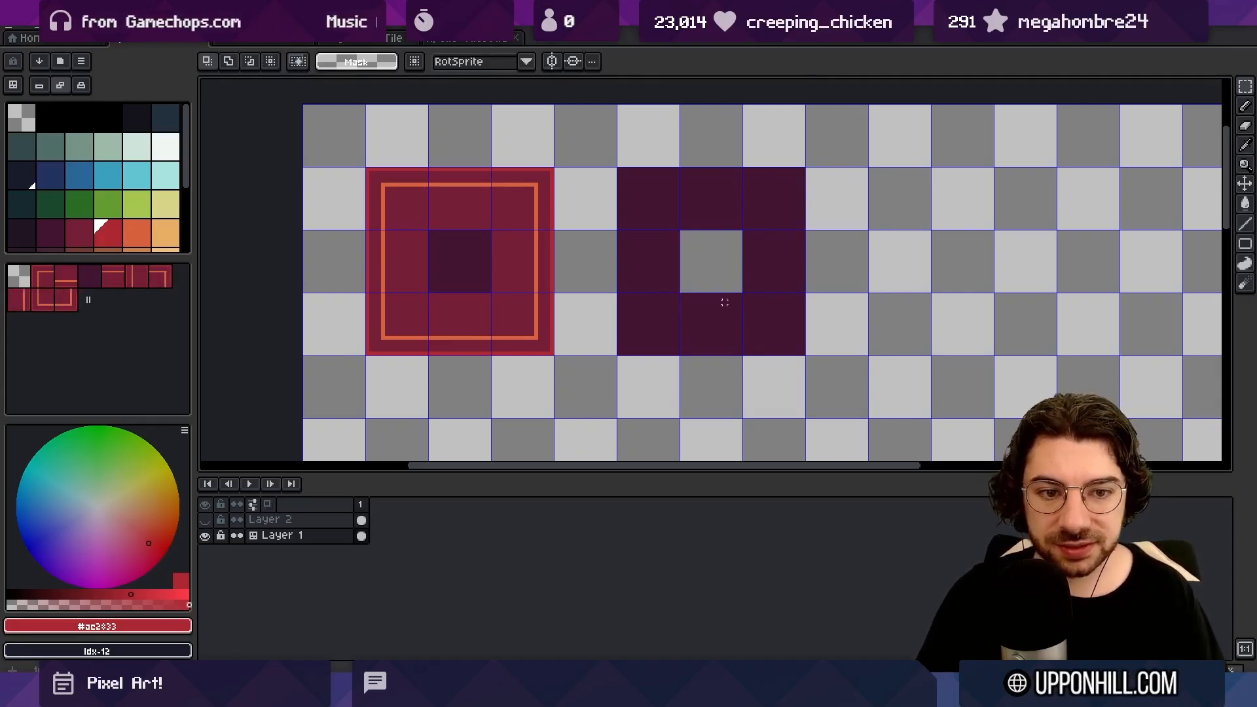
# Step: Copy the left block's four edge tiles around the dark block's empty centre, each on the opposite side so their borders face the hole
pyautogui.press('z')
pyautogui.click(501, 283)
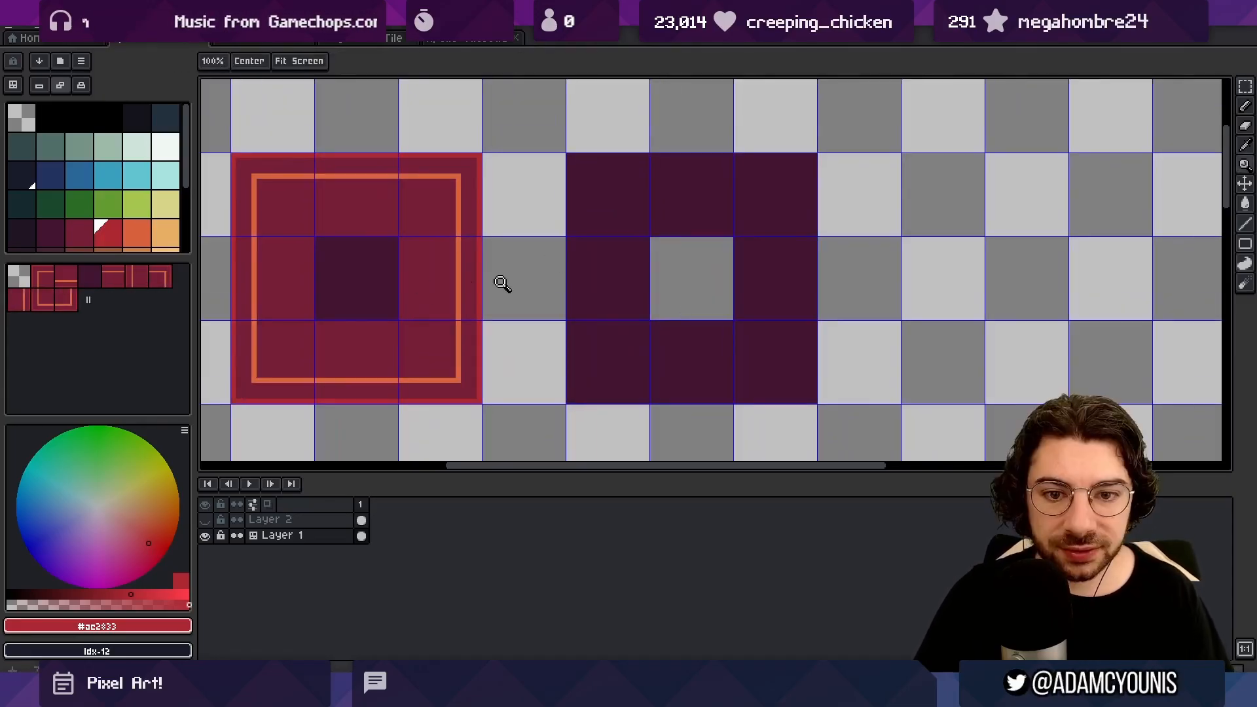
pyautogui.press('m')
pyautogui.moveTo(437, 269); pyautogui.dragTo(604, 282)
pyautogui.moveTo(296, 286); pyautogui.dragTo(768, 259)
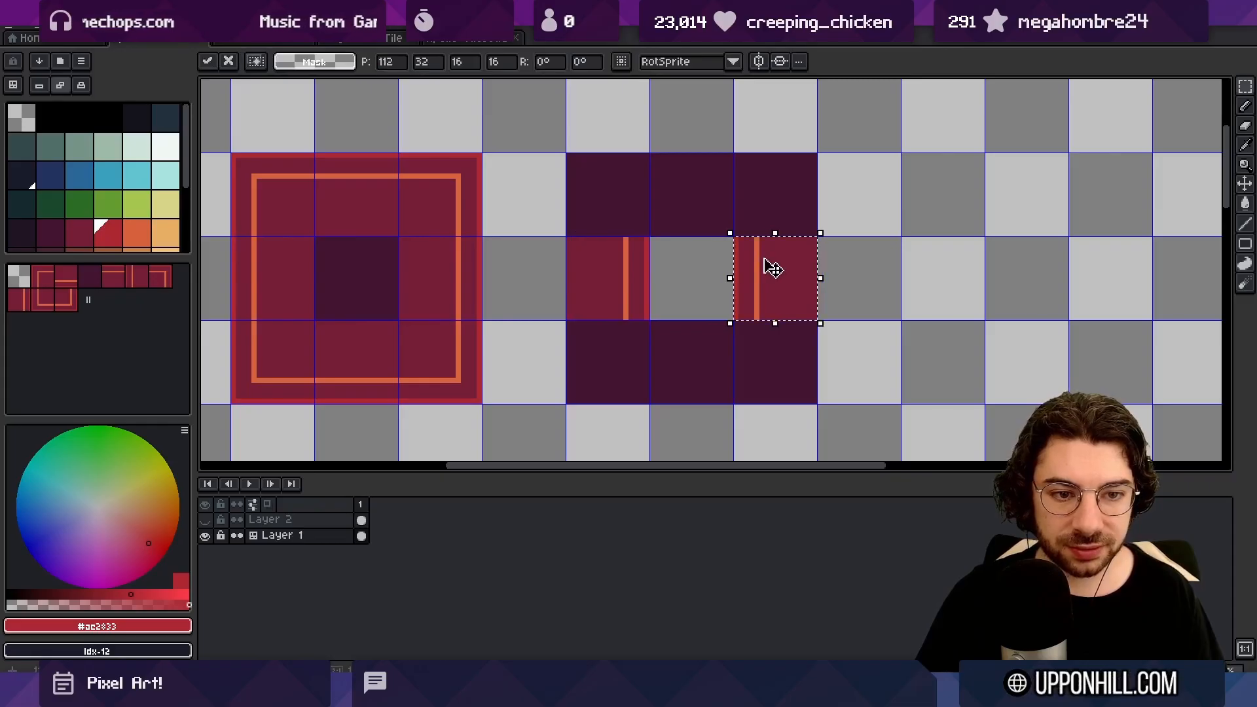
pyautogui.click(354, 338)
pyautogui.moveTo(376, 356); pyautogui.dragTo(690, 202)
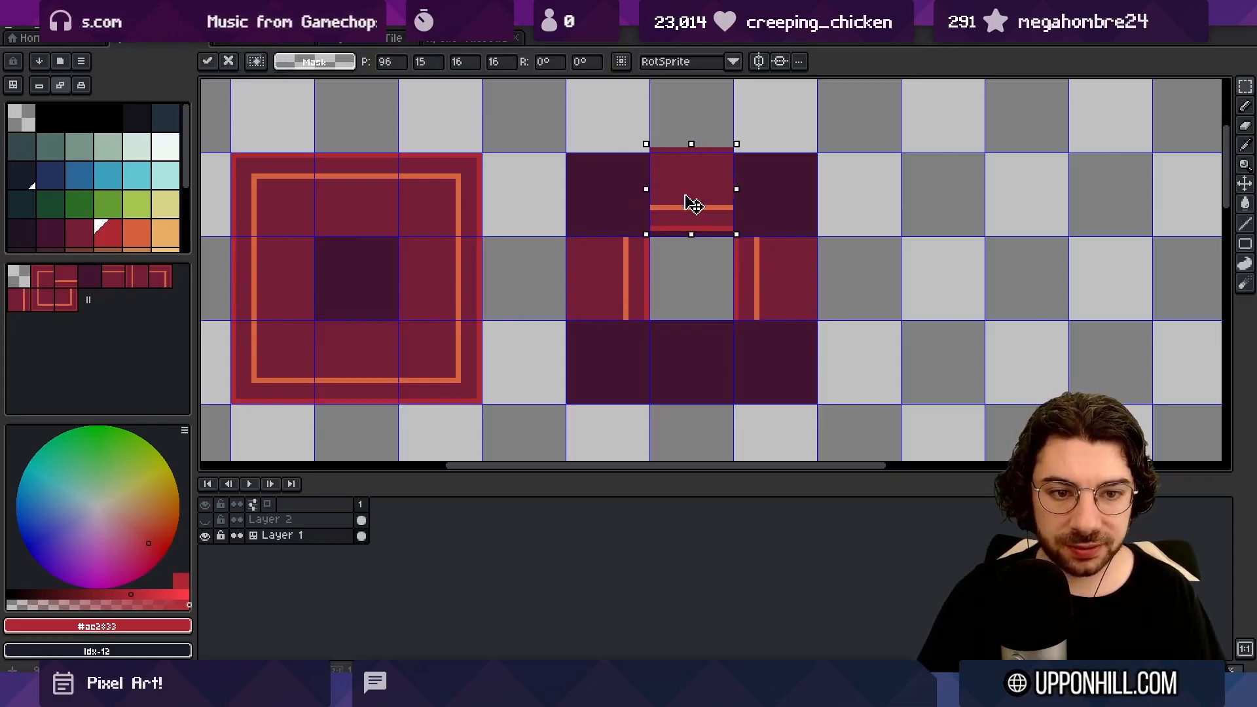
pyautogui.keyDown('alt'); pyautogui.click(616, 203); pyautogui.keyUp('alt')
pyautogui.moveTo(379, 186); pyautogui.dragTo(684, 359)
pyautogui.click(587, 278)
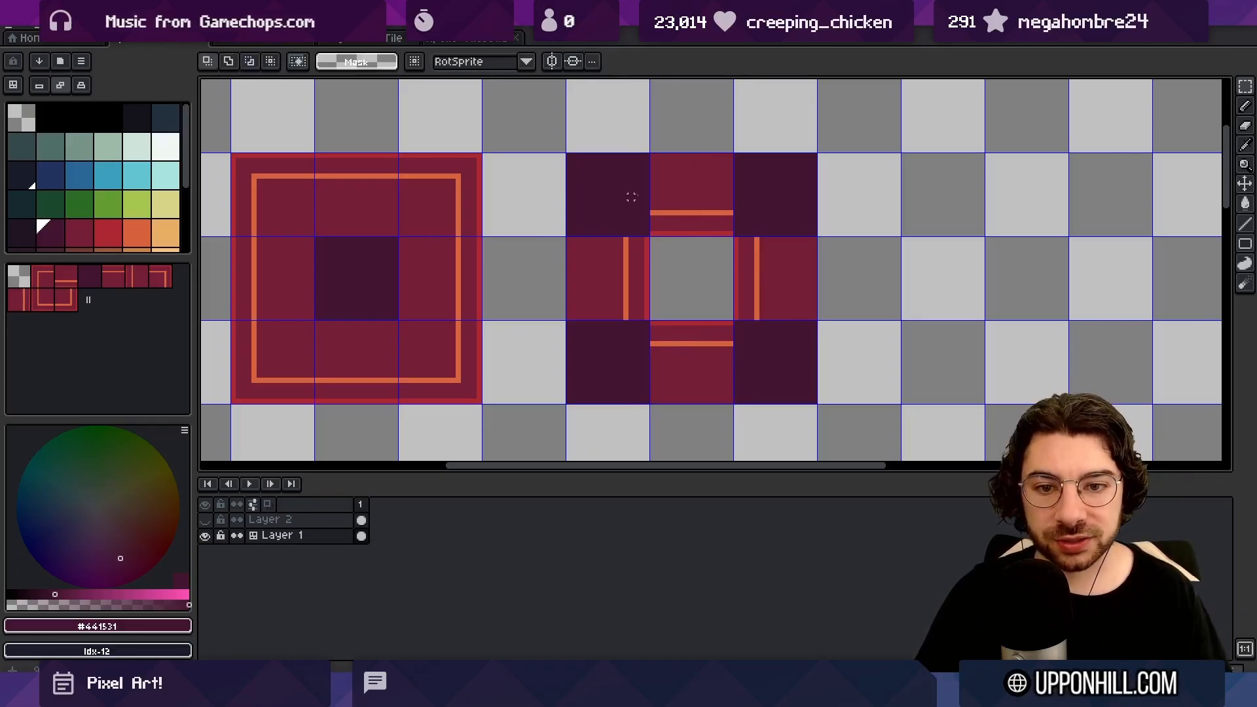
pyautogui.press('i')
pyautogui.click(476, 174)
pyautogui.click(478, 172)
pyautogui.press('g')
pyautogui.click(467, 177)
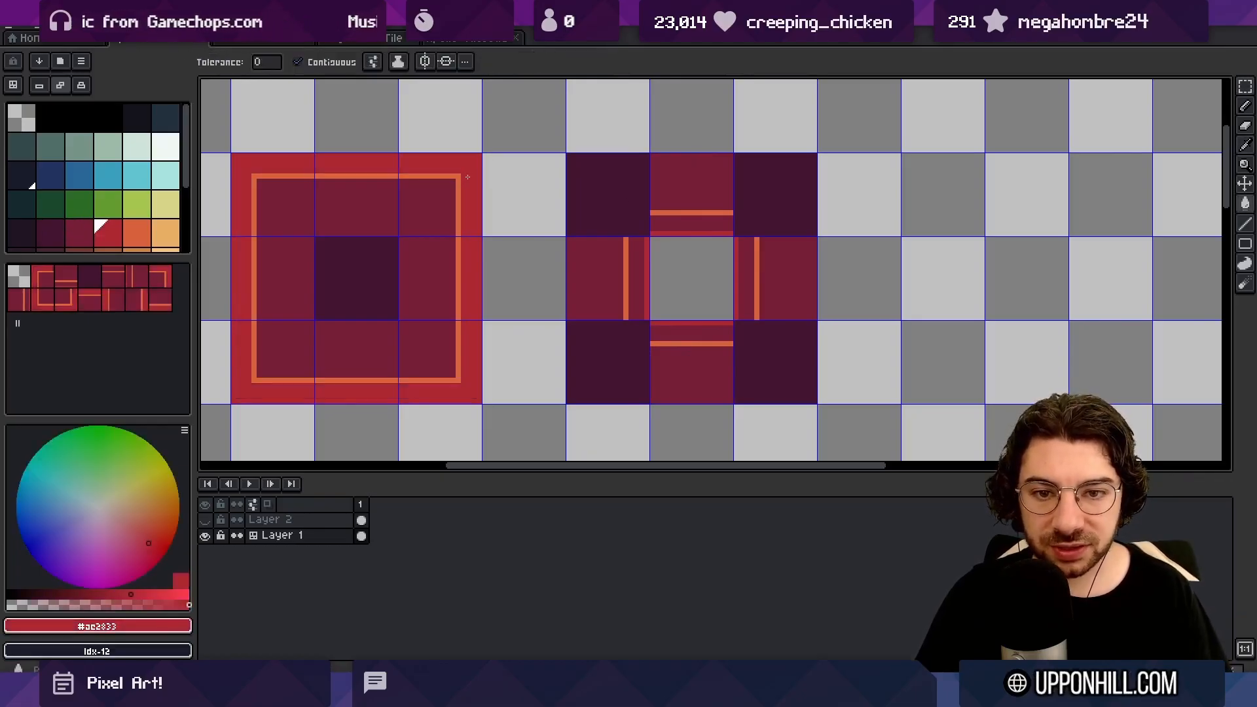
pyautogui.hotkey('ctrl', 'z')
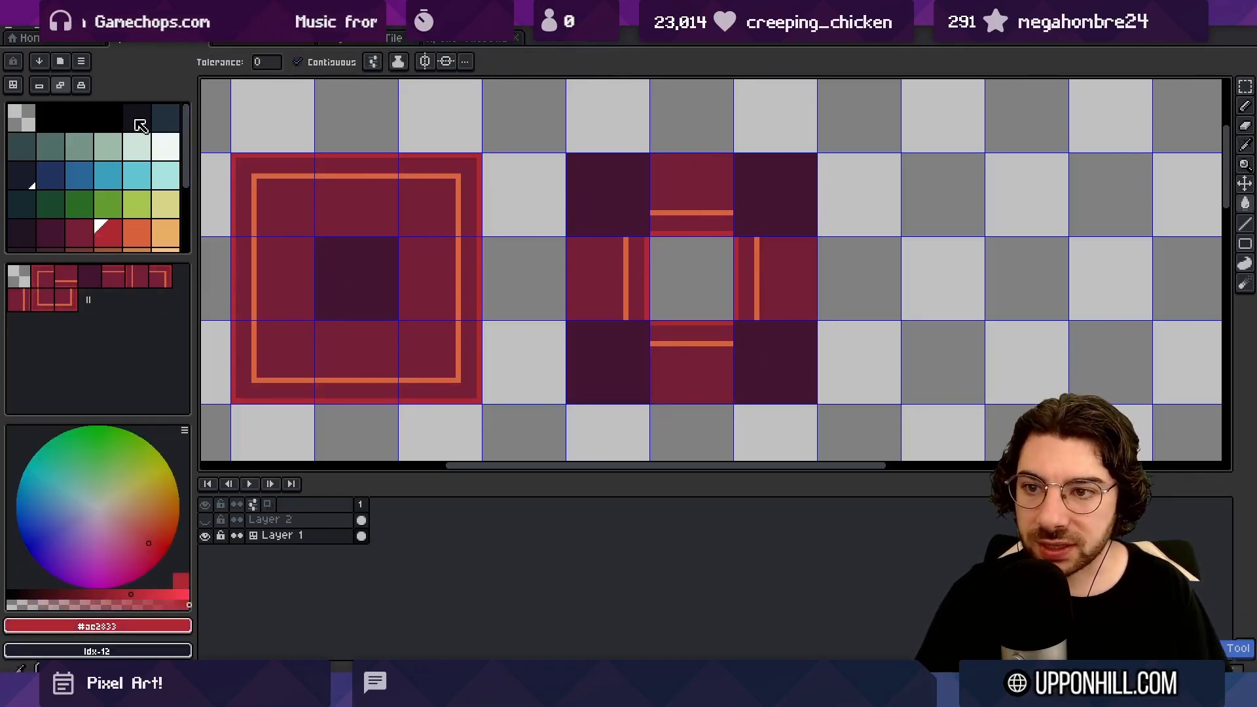
# Step: Fill the band outside the left block's orange outline with its bright red border colour #ae2833, editing the existing tiles
pyautogui.press('space')
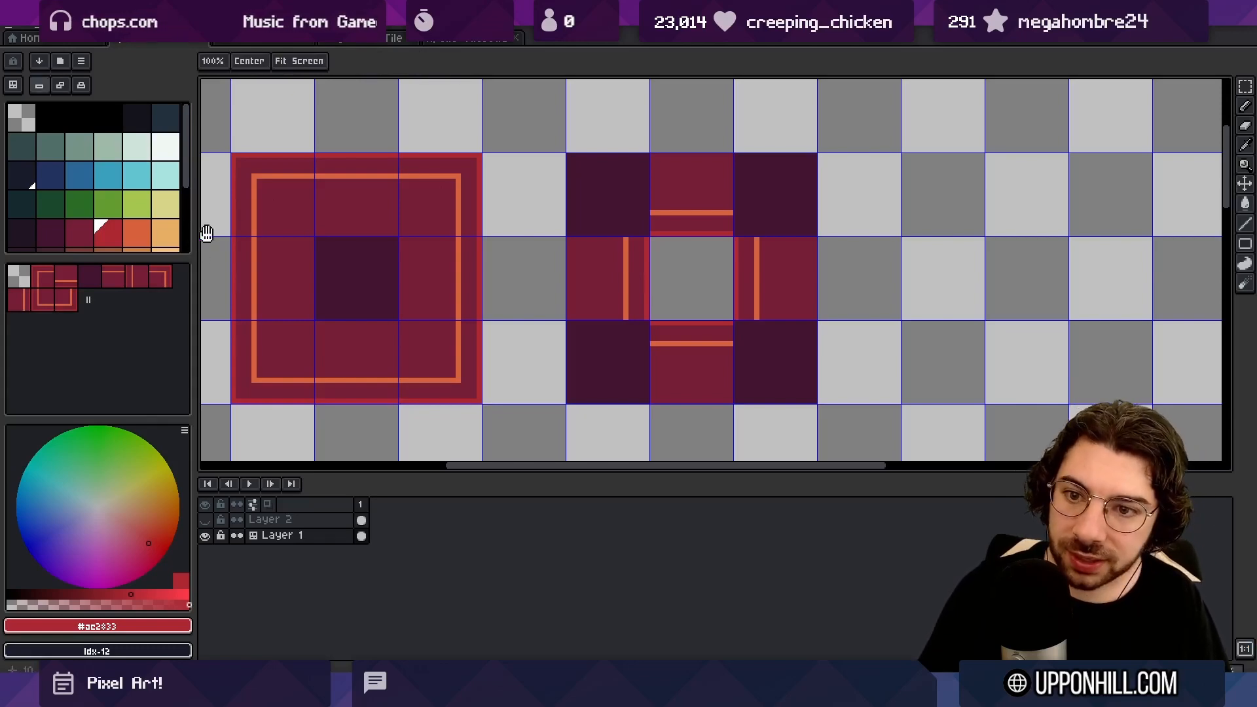
pyautogui.press('i')
pyautogui.click(483, 175)
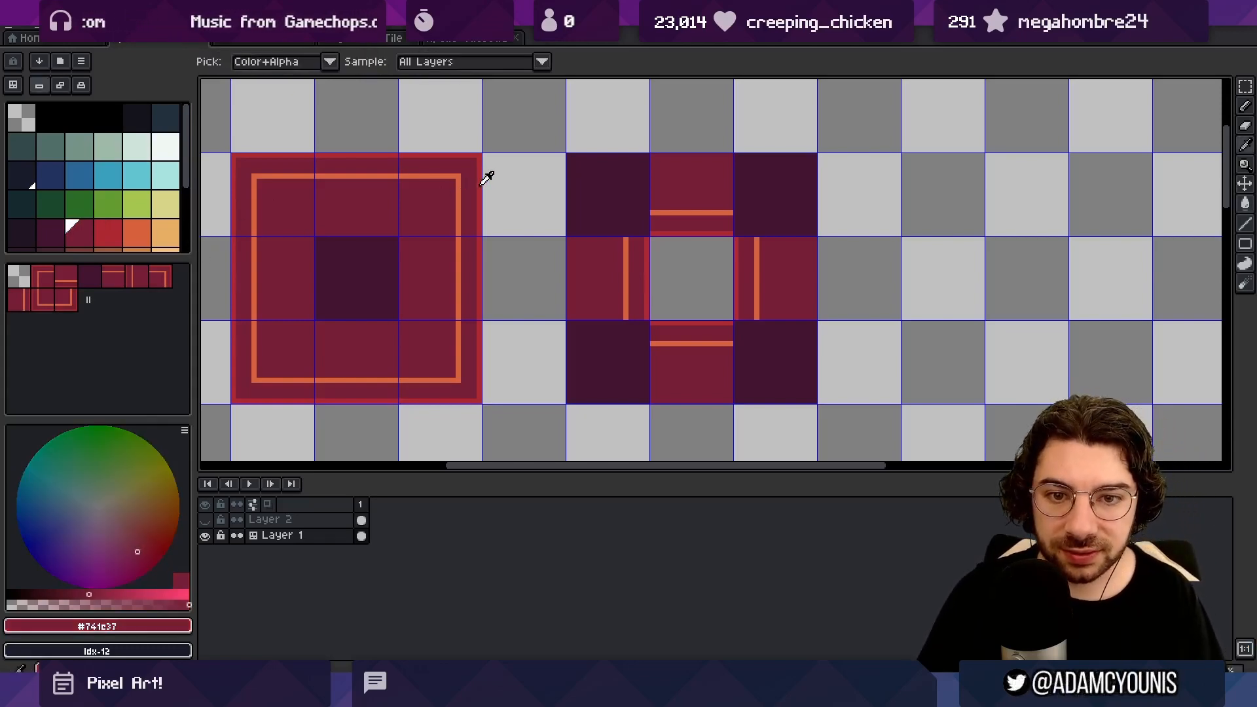
pyautogui.keyDown('alt'); pyautogui.click(481, 186); pyautogui.keyUp('alt')
pyautogui.click(469, 188)
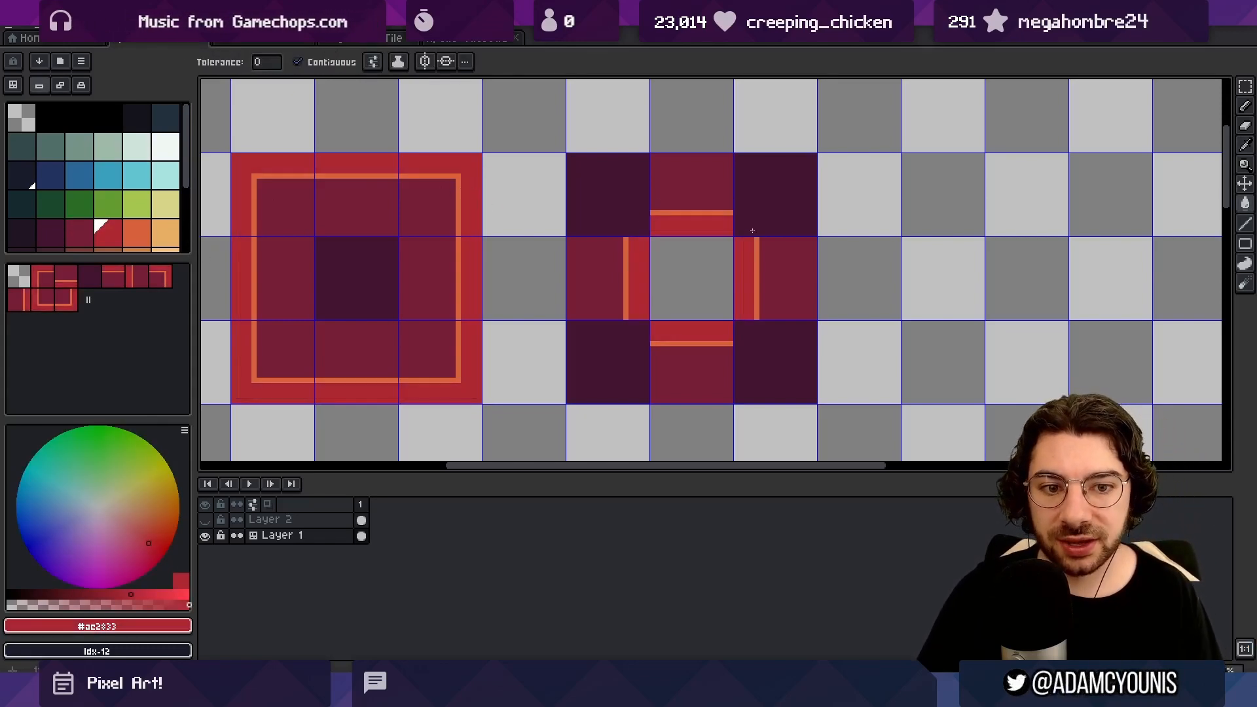
# Step: Compare the left block with Layer 2's painted bands, and draw a 1 px bright red rectangle just inside its orange outline
pyautogui.press('z')
pyautogui.moveTo(685, 264); pyautogui.dragTo(618, 251)
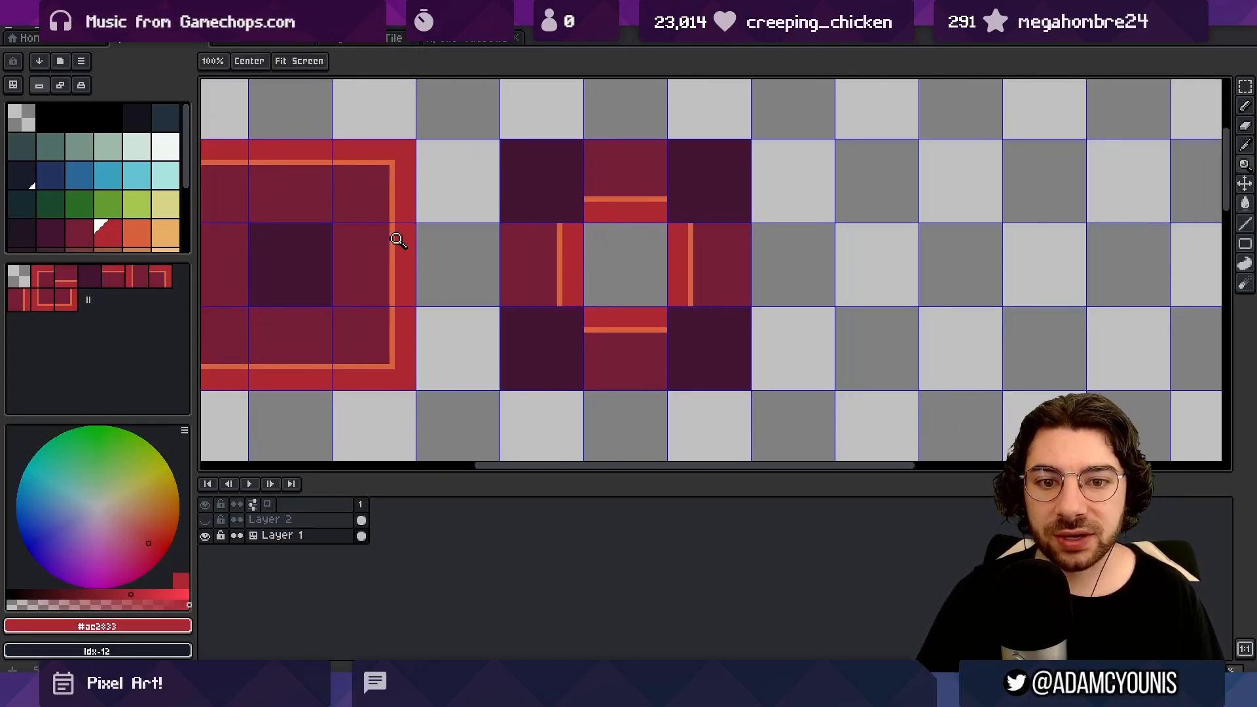
pyautogui.moveTo(441, 278); pyautogui.dragTo(491, 279)
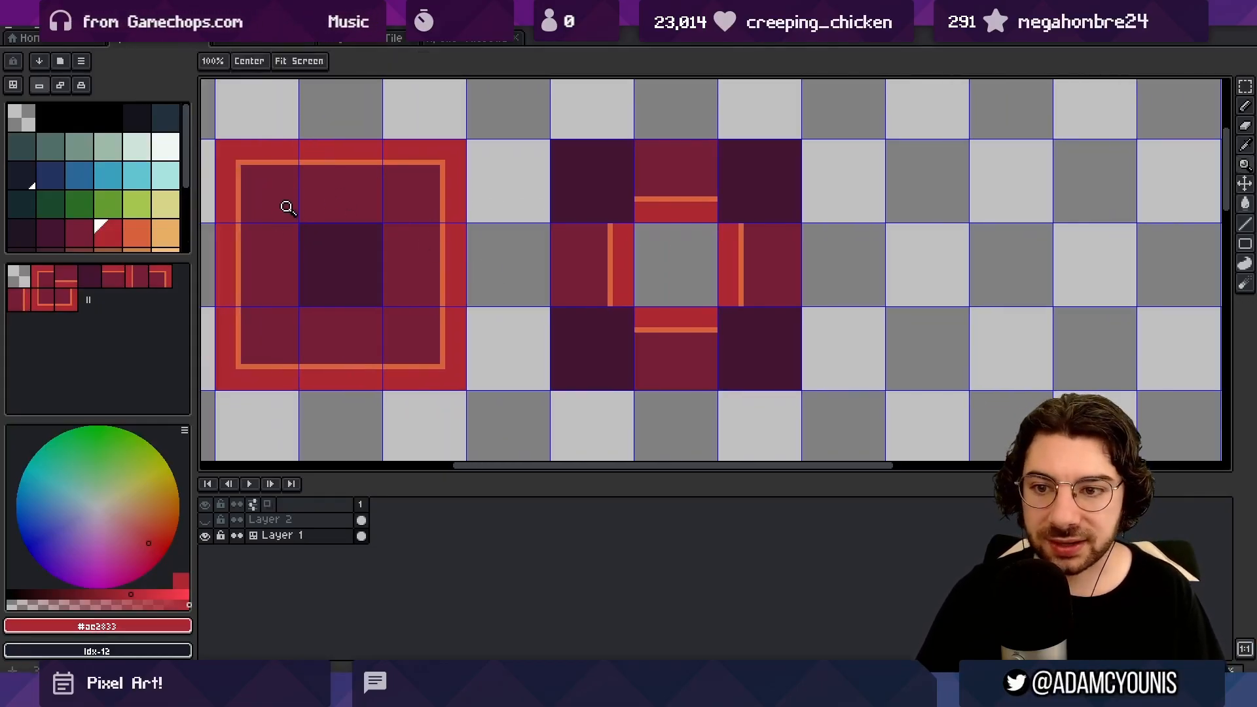
pyautogui.press('i')
pyautogui.click(105, 234)
pyautogui.press('z')
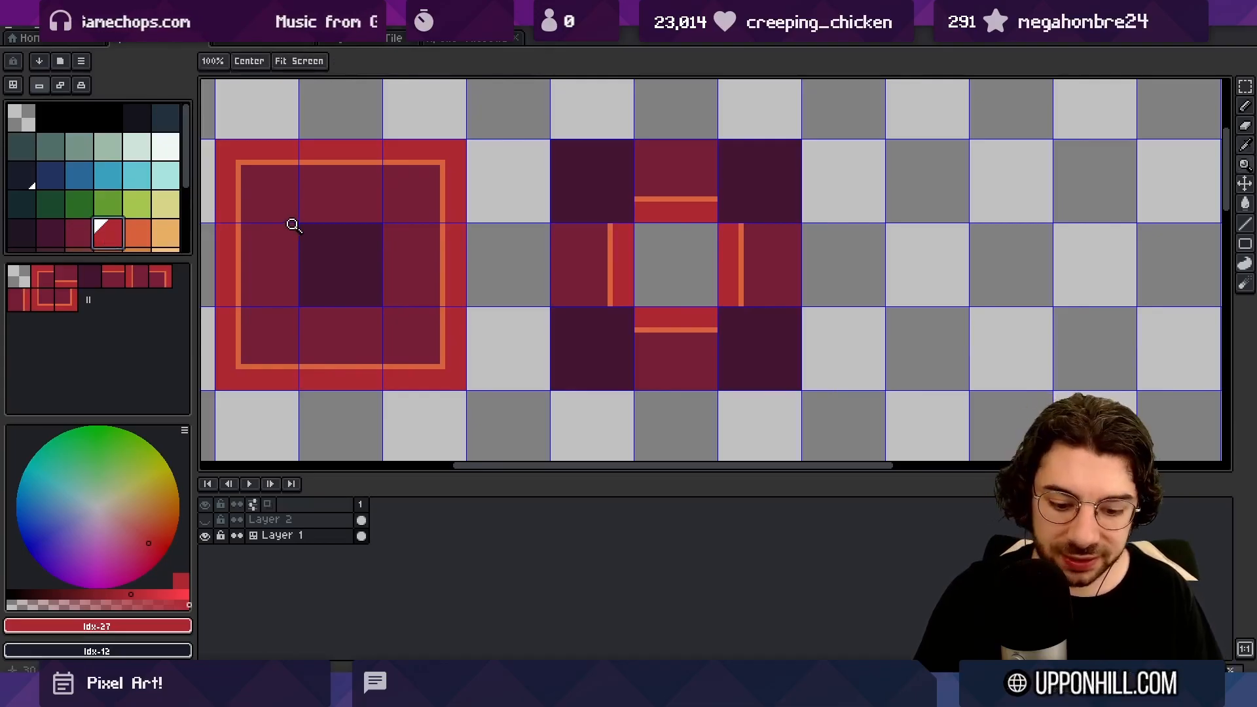
pyautogui.click(1246, 248)
pyautogui.click(205, 520)
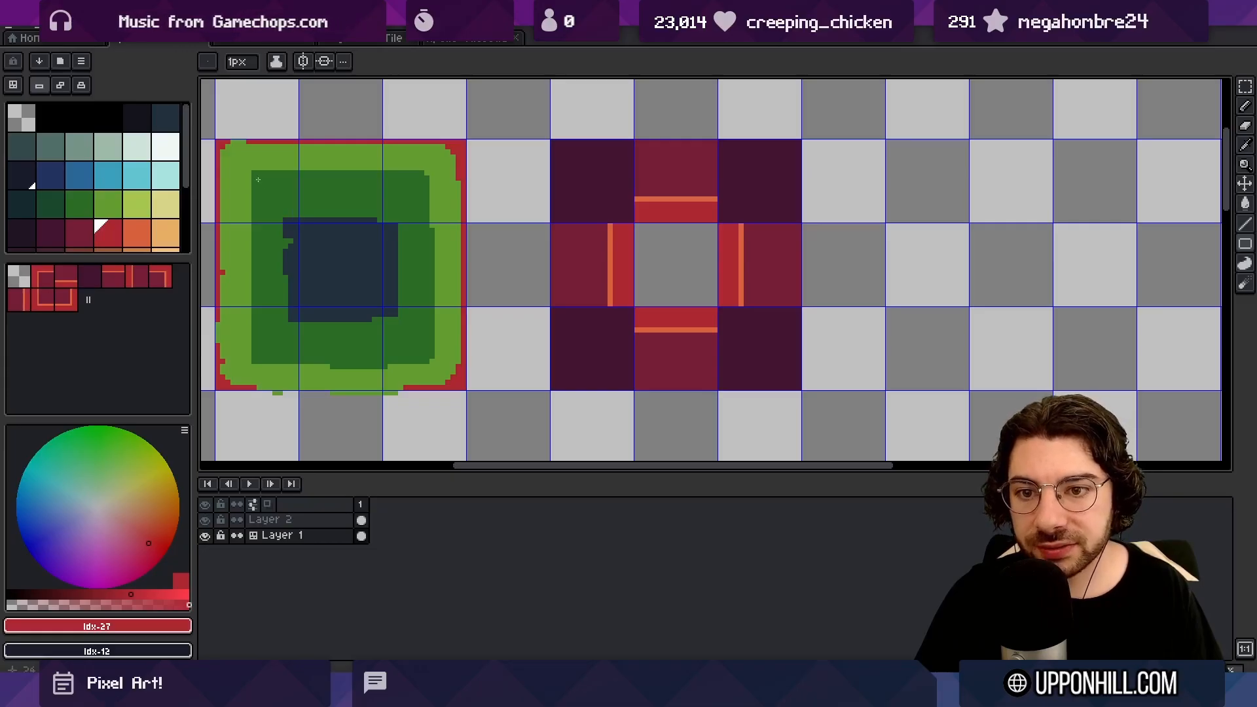
pyautogui.click(205, 519)
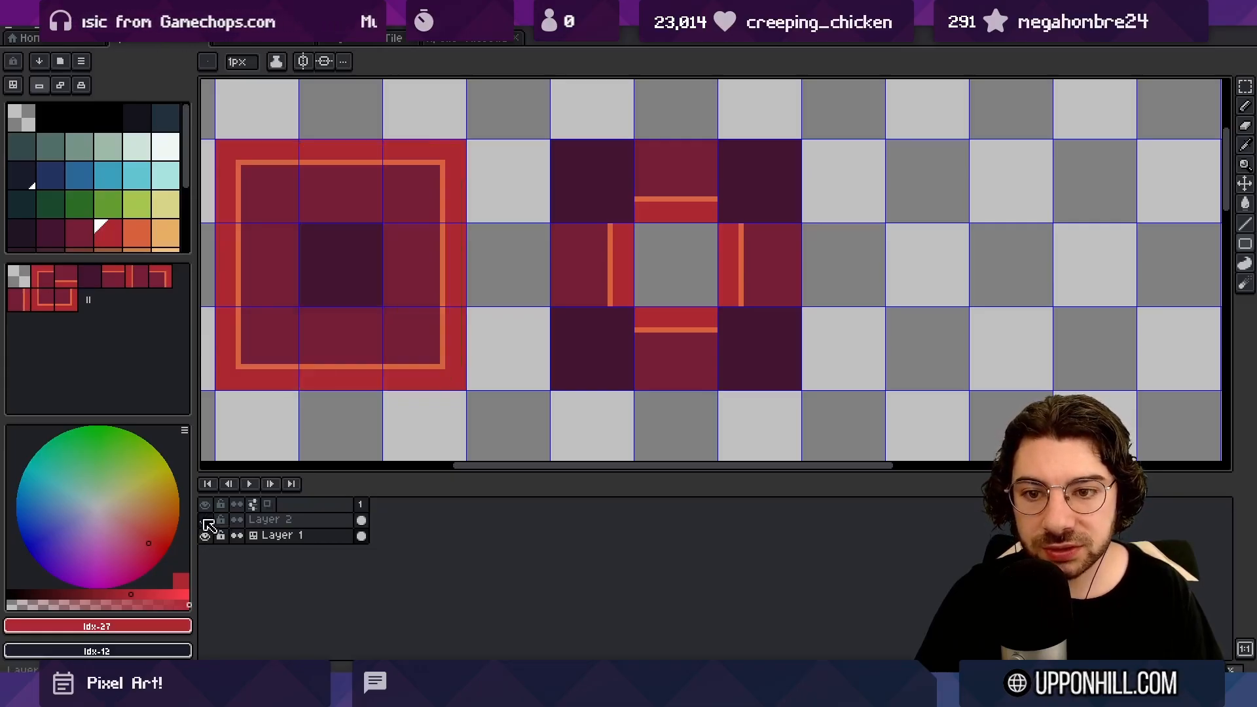
pyautogui.click(205, 519)
pyautogui.click(205, 520)
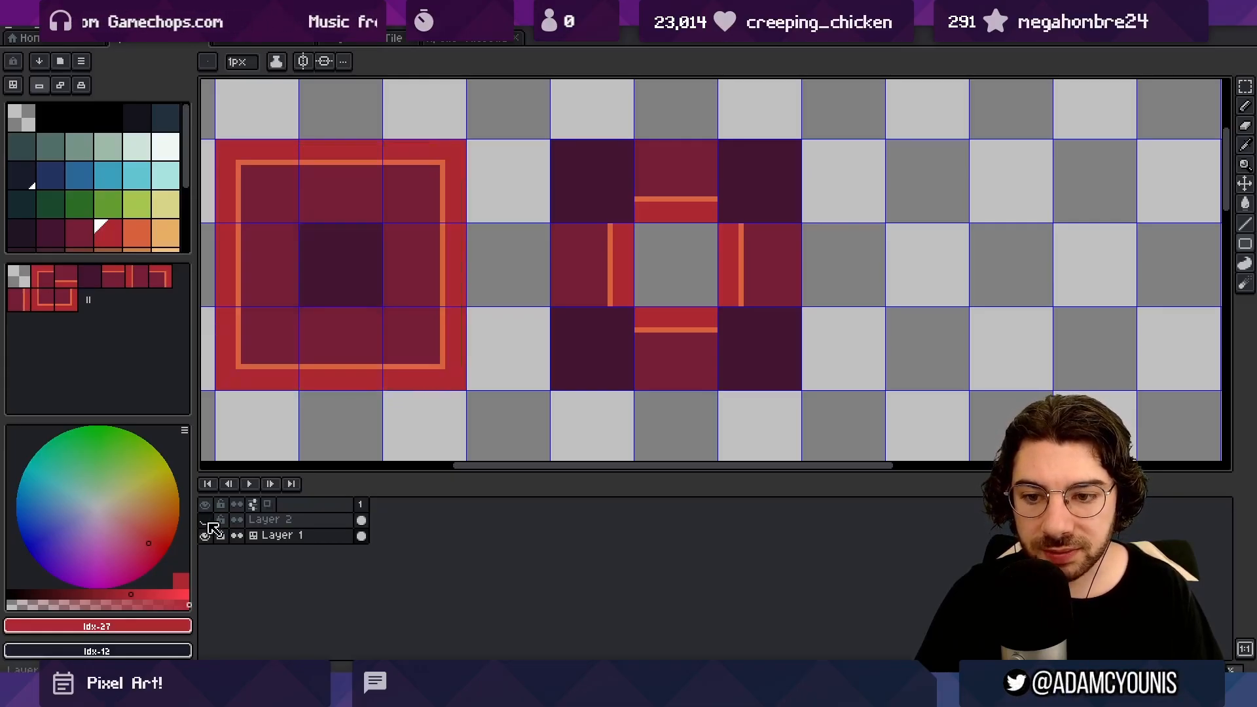
pyautogui.moveTo(252, 181); pyautogui.dragTo(425, 351)
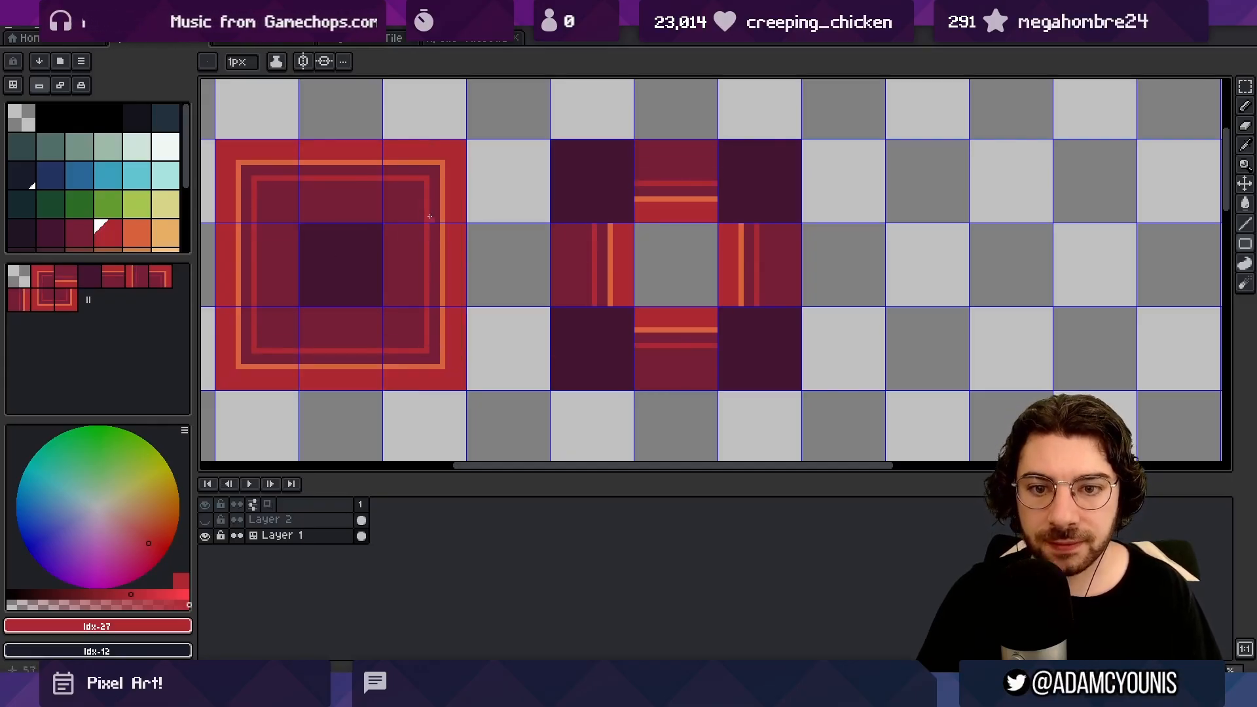
# Step: Roughly paint bright red around the four corners of the second block's empty centre with a 1 px Pencil
pyautogui.scroll(2, 609, 300)
pyautogui.press('b')
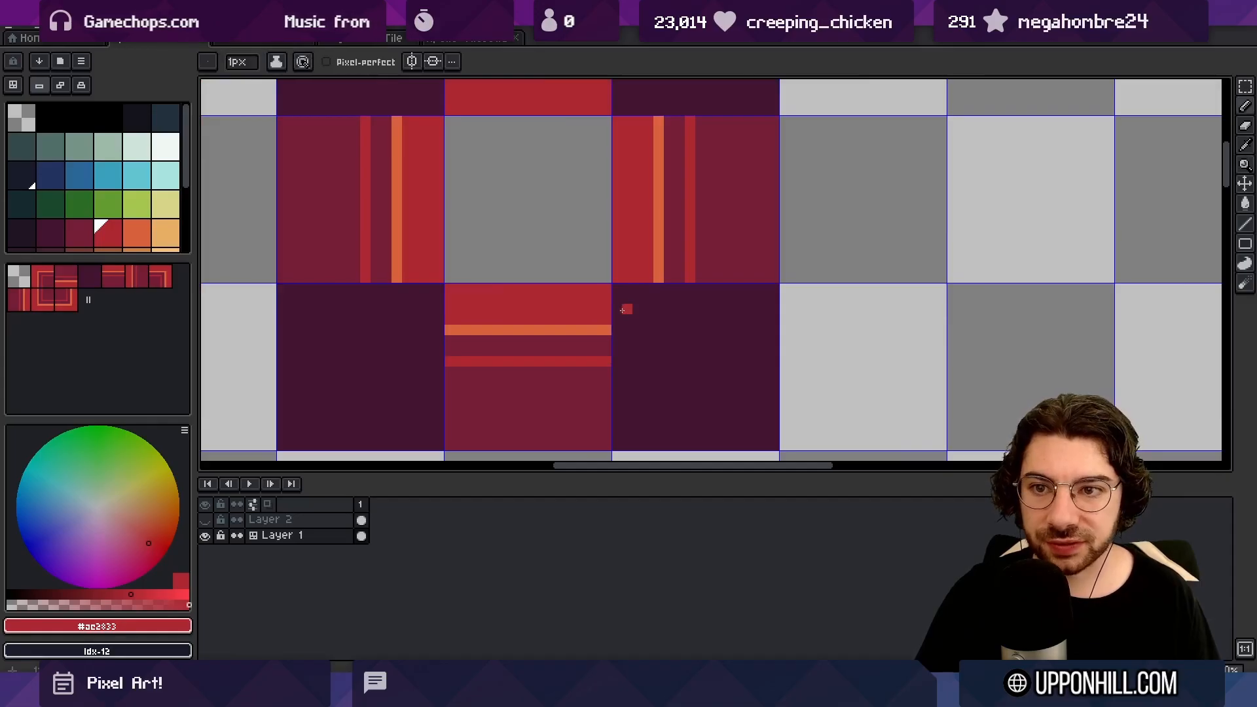
pyautogui.press('space')
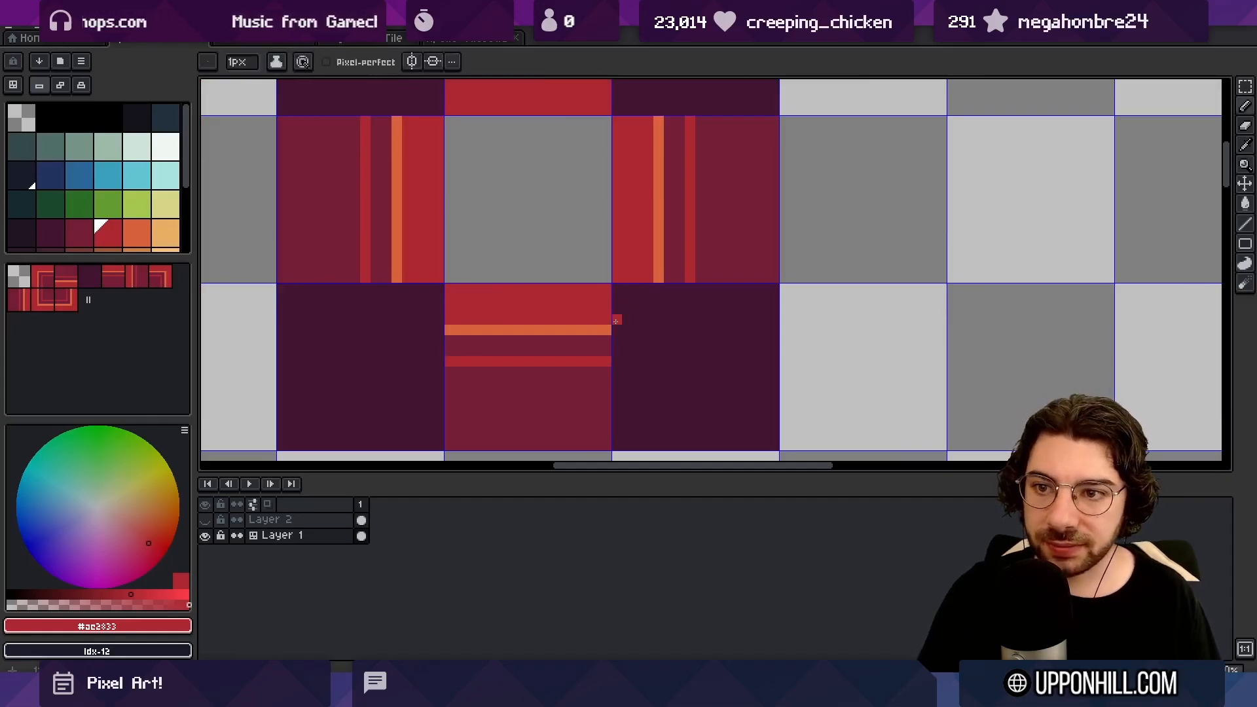
pyautogui.hotkey('space', '2')
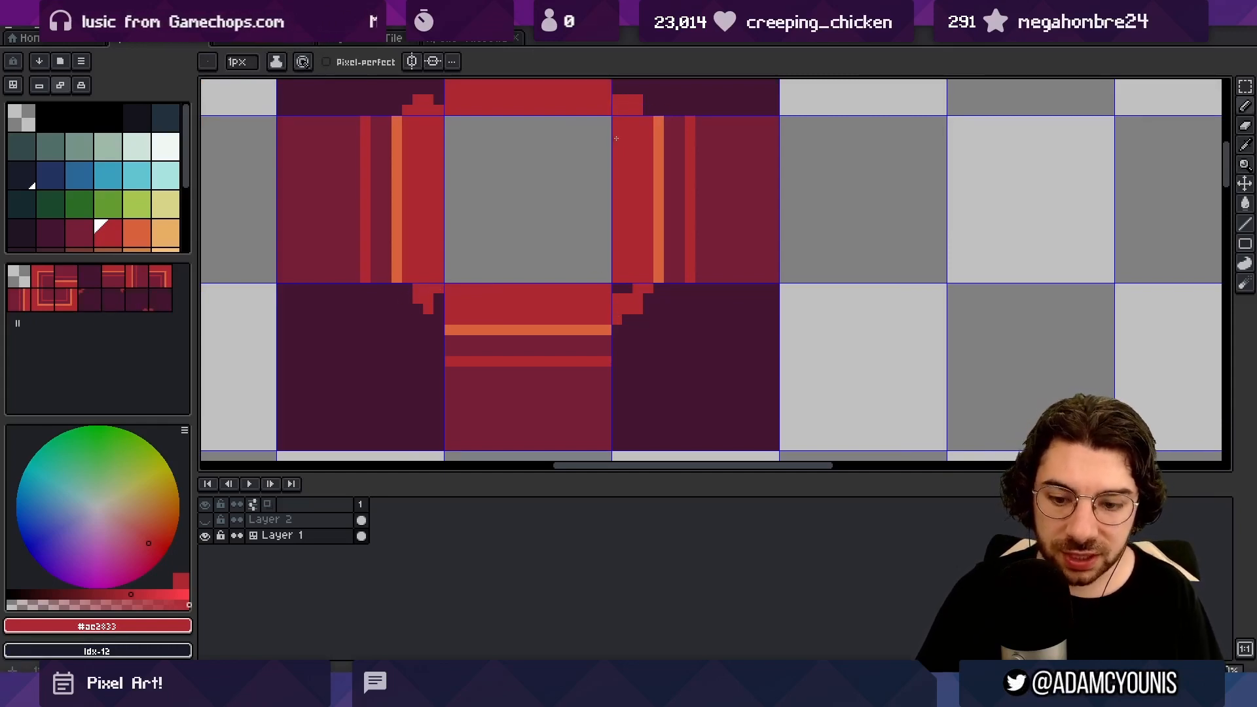
# Step: Continue the bright red band, orange line, dark red gap and thin red line around the second block's lower-right corner tile
pyautogui.press('space')
pyautogui.press('alt')
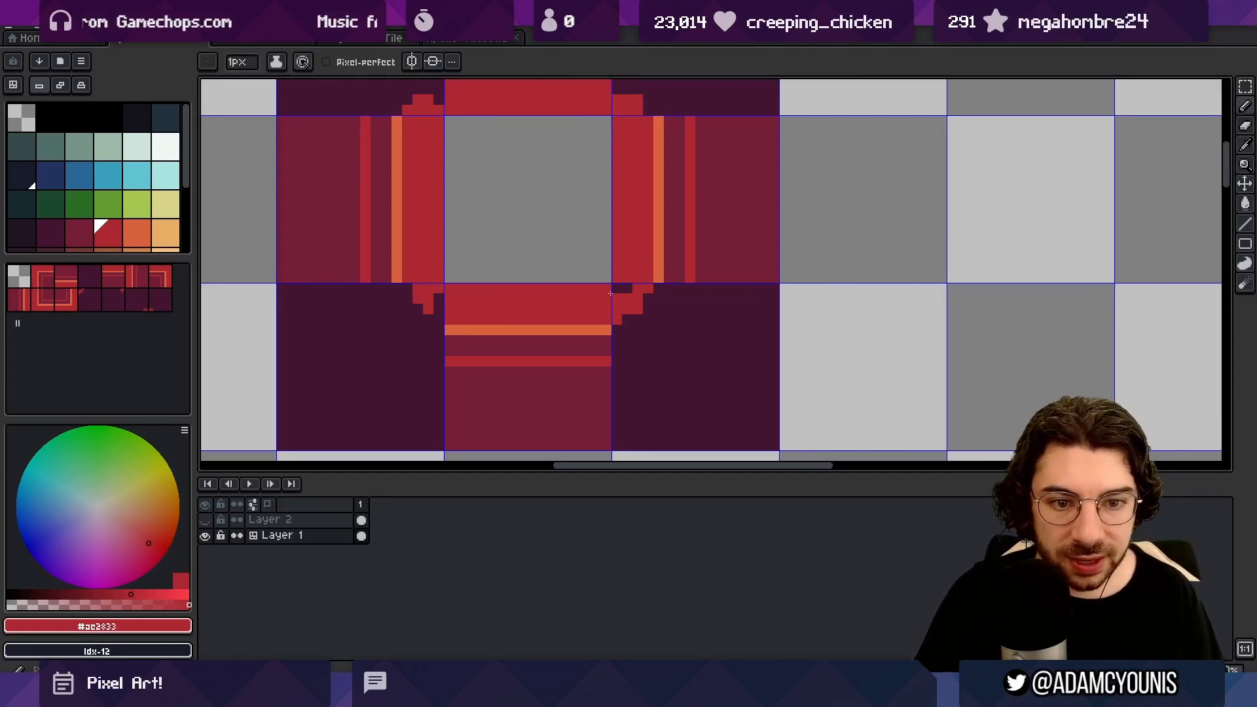
pyautogui.keyDown('alt'); pyautogui.click(660, 267); pyautogui.keyUp('alt')
pyautogui.moveTo(658, 287)
pyautogui.mouseDown()
pyautogui.moveTo(650, 318)
pyautogui.moveTo(613, 329)
pyautogui.moveTo(655, 326)
pyautogui.moveTo(647, 294)
pyautogui.mouseUp()
pyautogui.keyDown('alt'); pyautogui.click(633, 304); pyautogui.keyUp('alt')
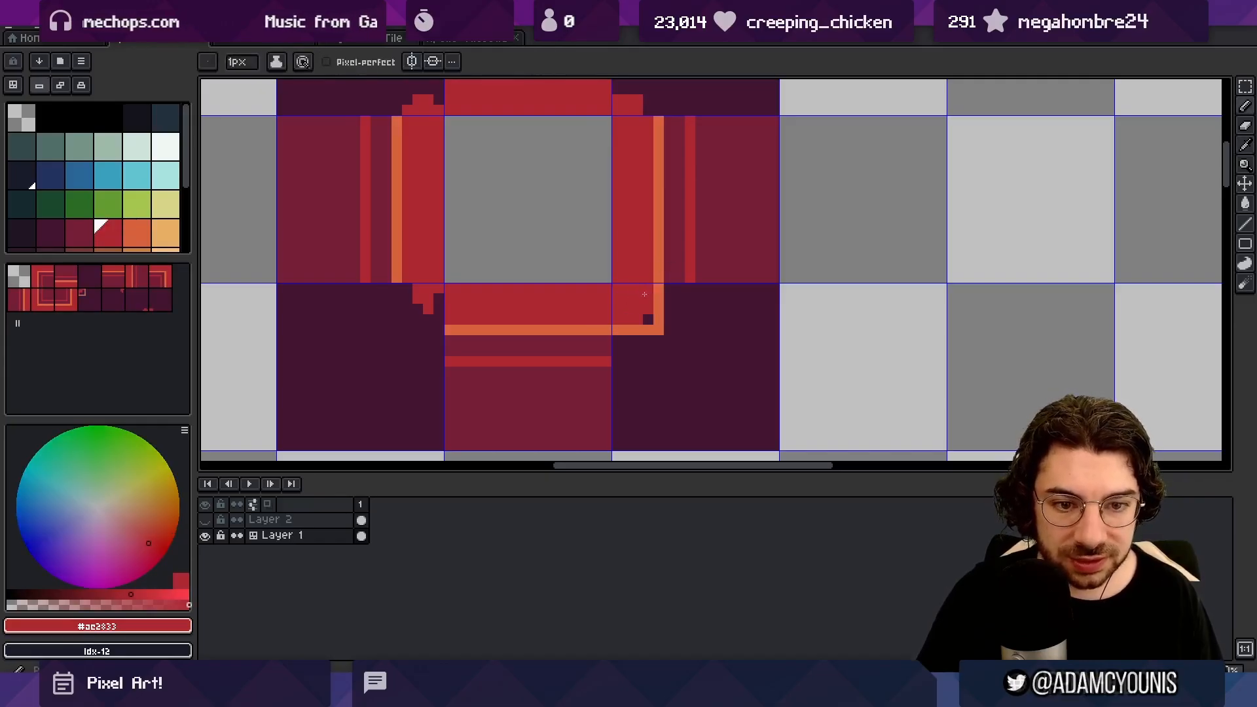
pyautogui.click(649, 320)
pyautogui.keyDown('alt'); pyautogui.click(601, 343); pyautogui.keyUp('alt')
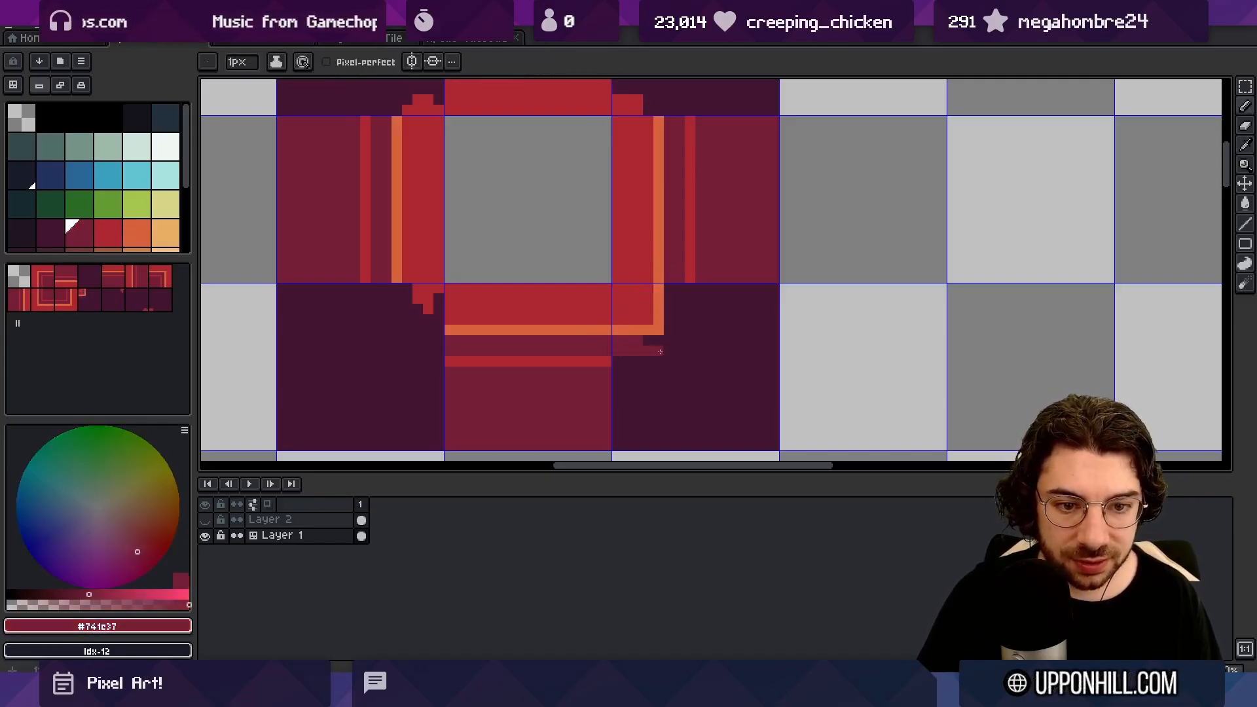
pyautogui.moveTo(679, 286)
pyautogui.mouseDown()
pyautogui.moveTo(643, 351)
pyautogui.moveTo(599, 360)
pyautogui.moveTo(689, 353)
pyautogui.mouseUp()
pyautogui.keyDown('alt'); pyautogui.click(605, 361); pyautogui.keyUp('alt')
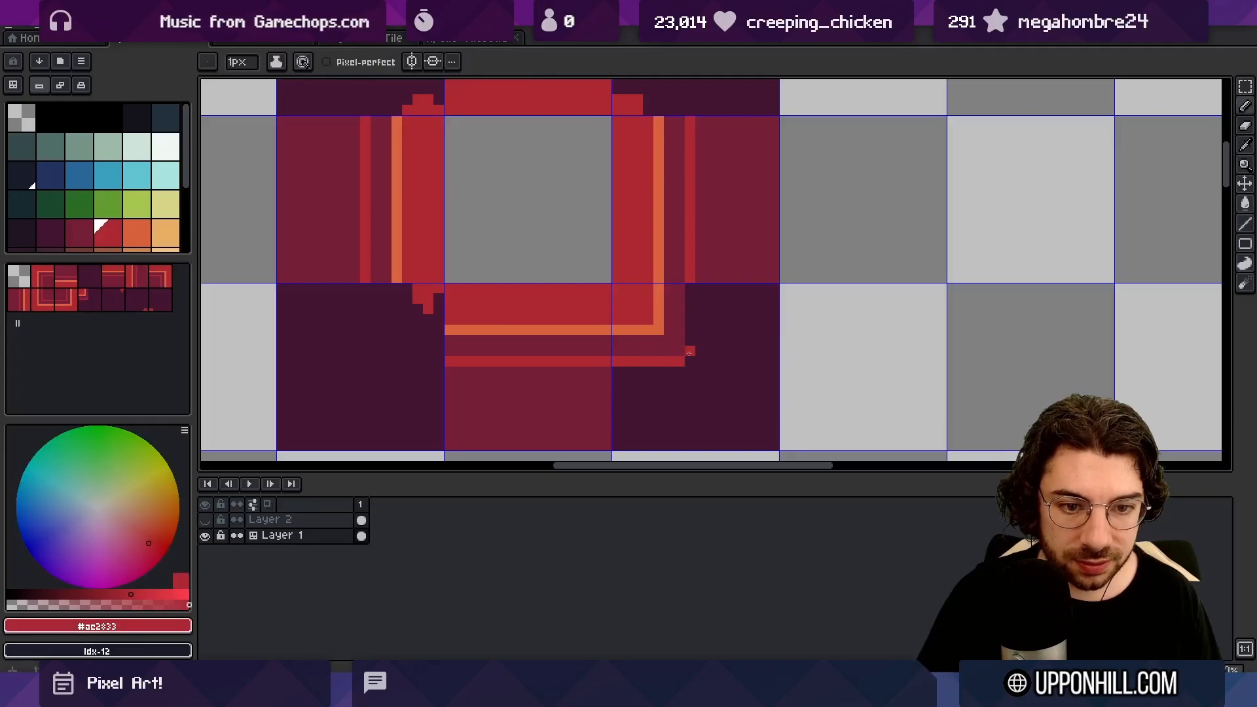
# Step: Copy the finished corner tile to the other three corners, rotated to match, and fill the corners' outer area with dark red #741e37
pyautogui.press('z')
pyautogui.scroll(-5, 691, 363)
pyautogui.scroll(2, 671, 341)
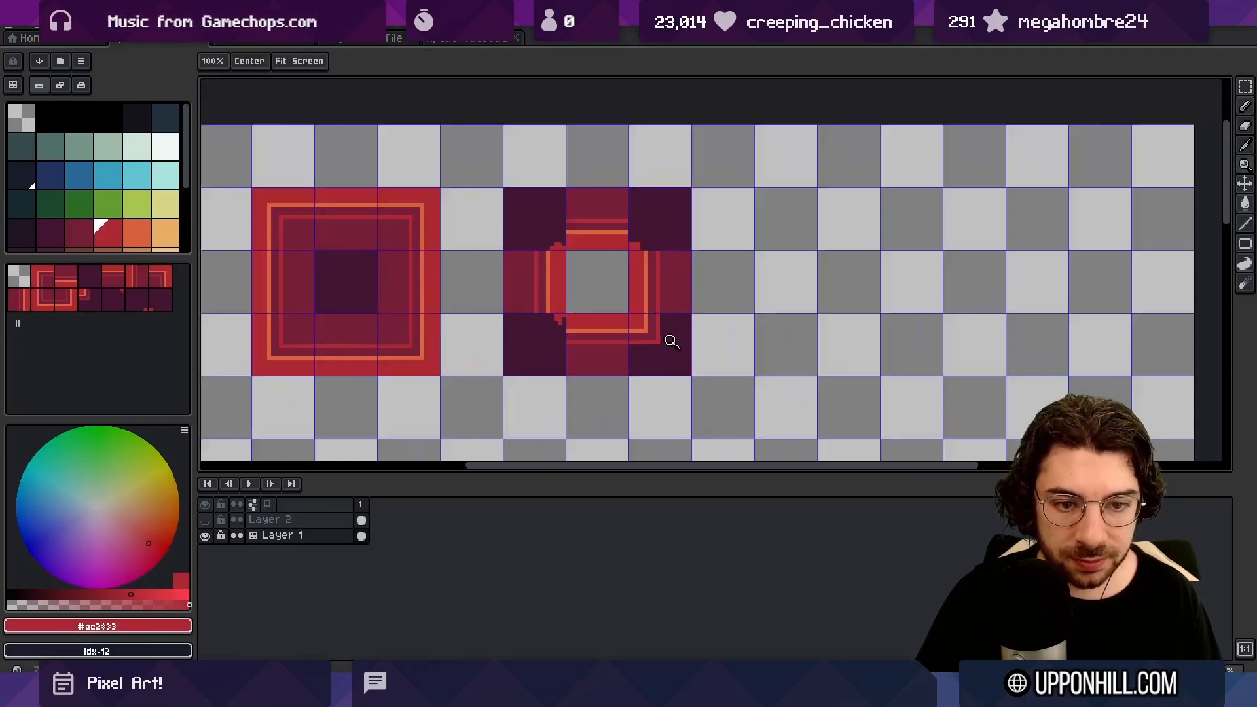
pyautogui.press('m')
pyautogui.moveTo(654, 351); pyautogui.dragTo(546, 362)
pyautogui.moveTo(576, 305); pyautogui.dragTo(589, 396)
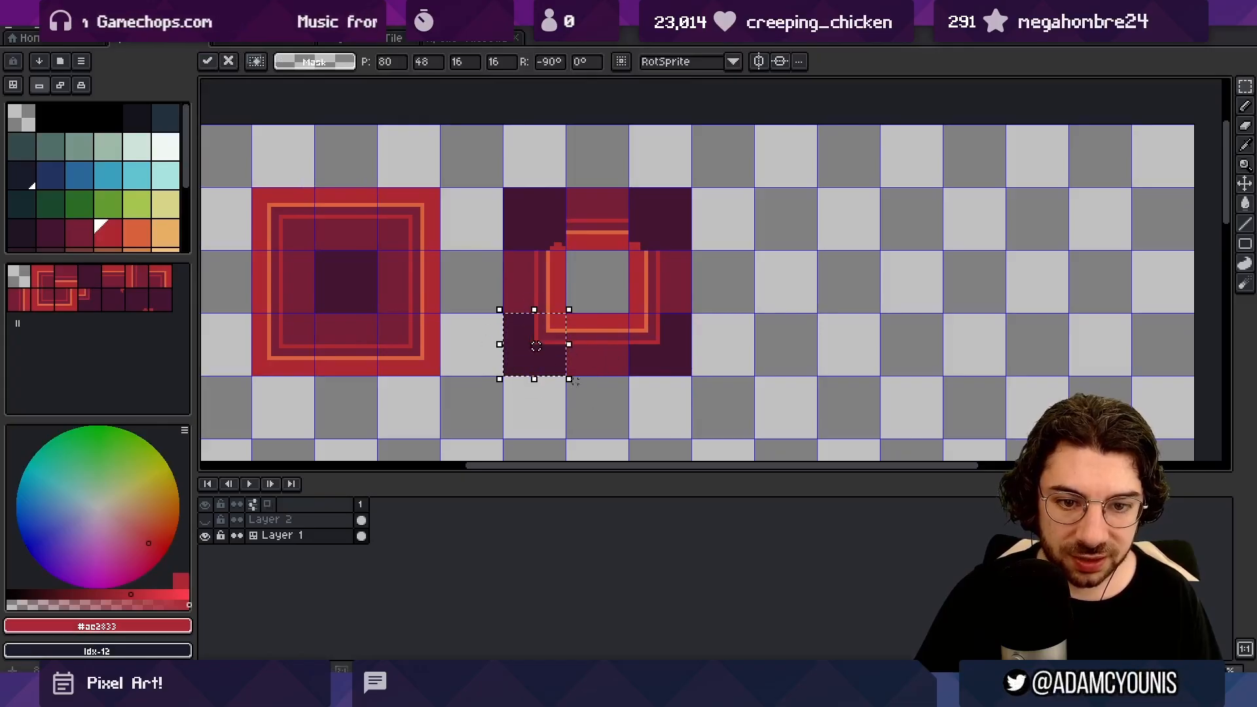
pyautogui.press('Return')
pyautogui.press('-')
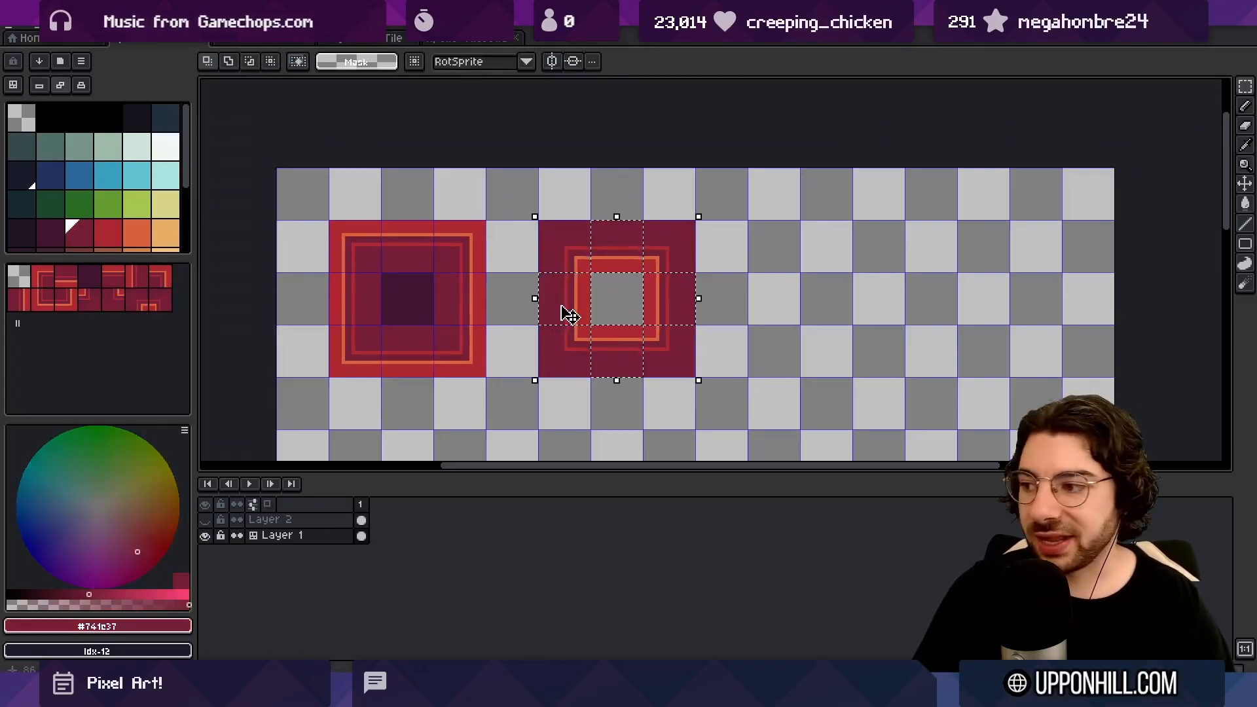
# Step: Delete the second block's four edge tiles and move its corner tiles together as a two-by-two block against the left block
pyautogui.press('Delete')
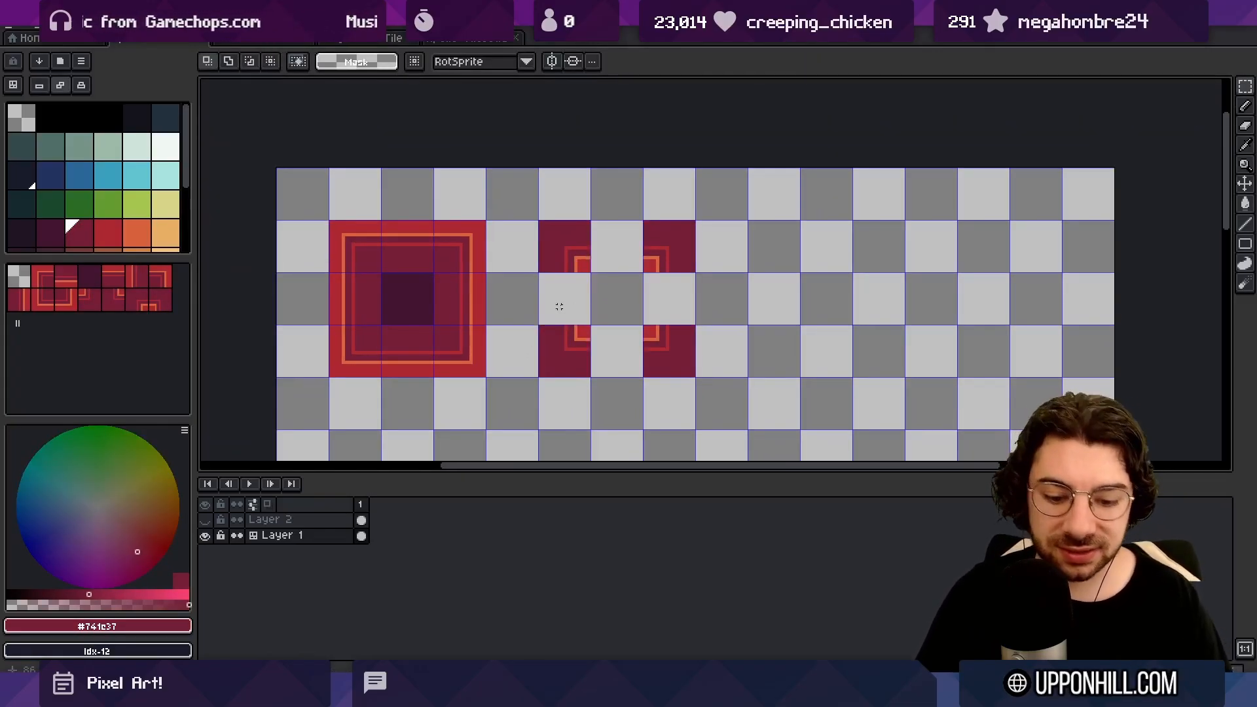
pyautogui.moveTo(641, 322); pyautogui.dragTo(669, 308)
pyautogui.press('Return')
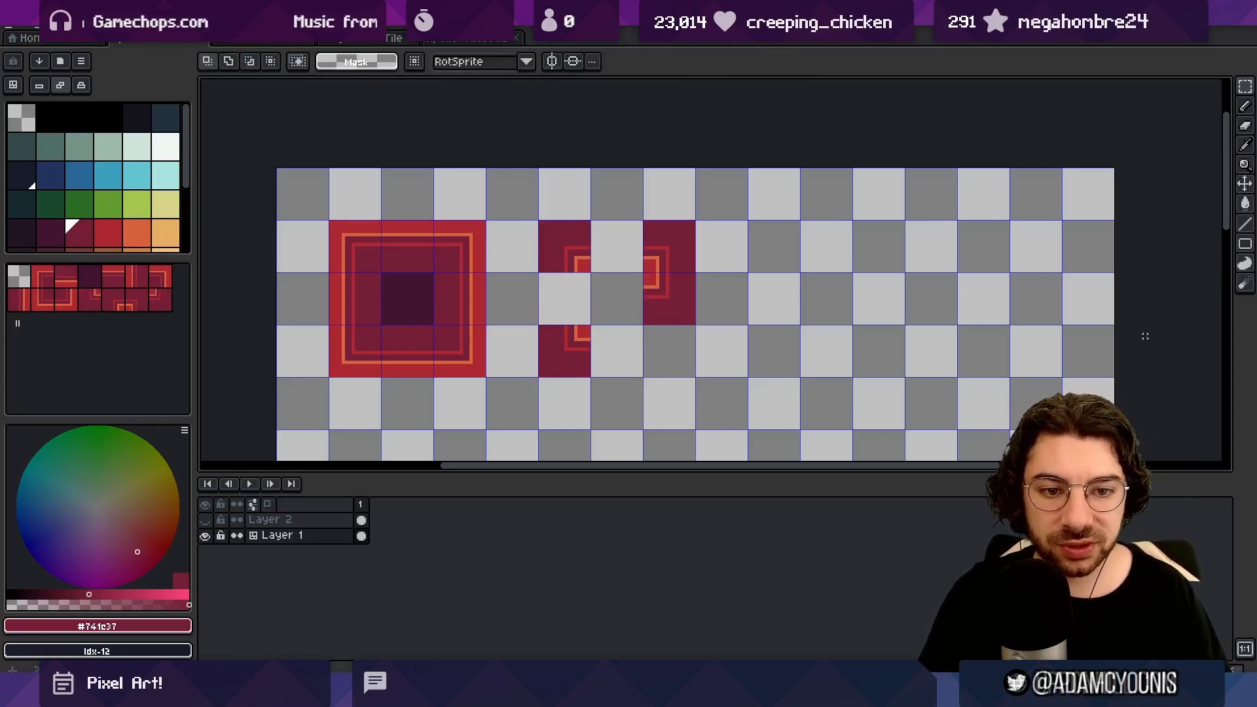
pyautogui.moveTo(582, 331); pyautogui.dragTo(560, 305)
pyautogui.hotkey('ctrl', 'd')
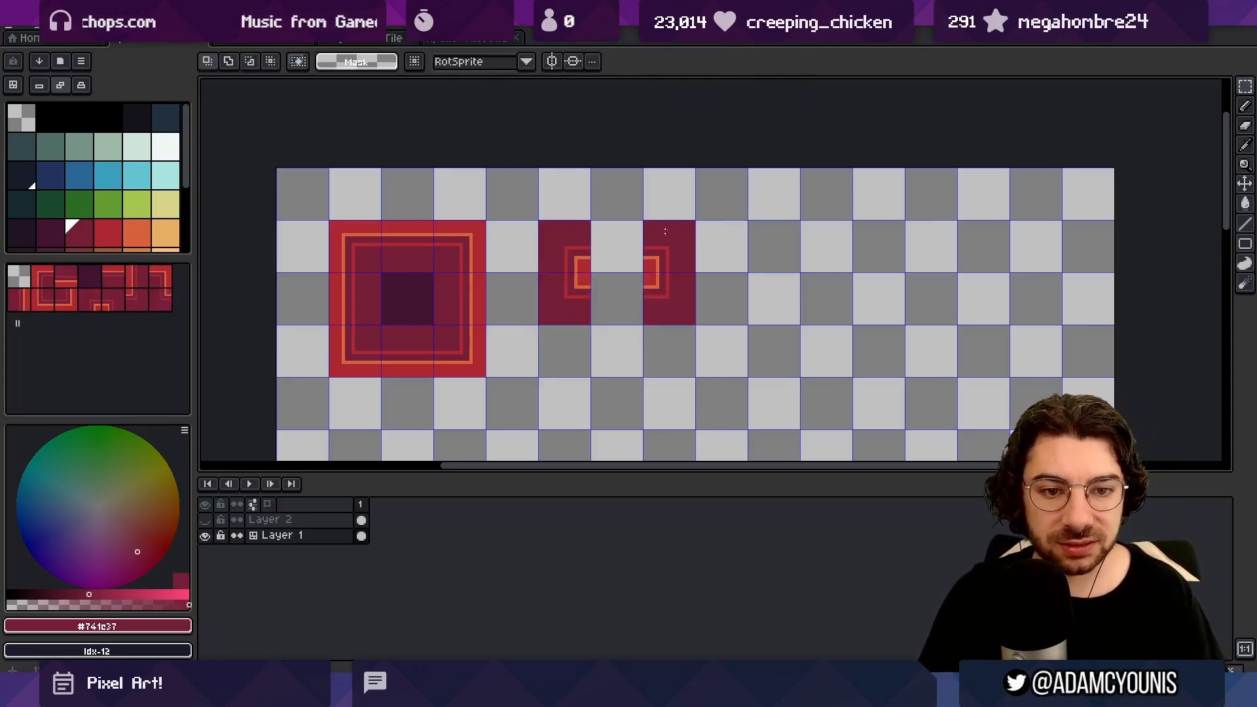
pyautogui.hotkey('ctrl', 'd')
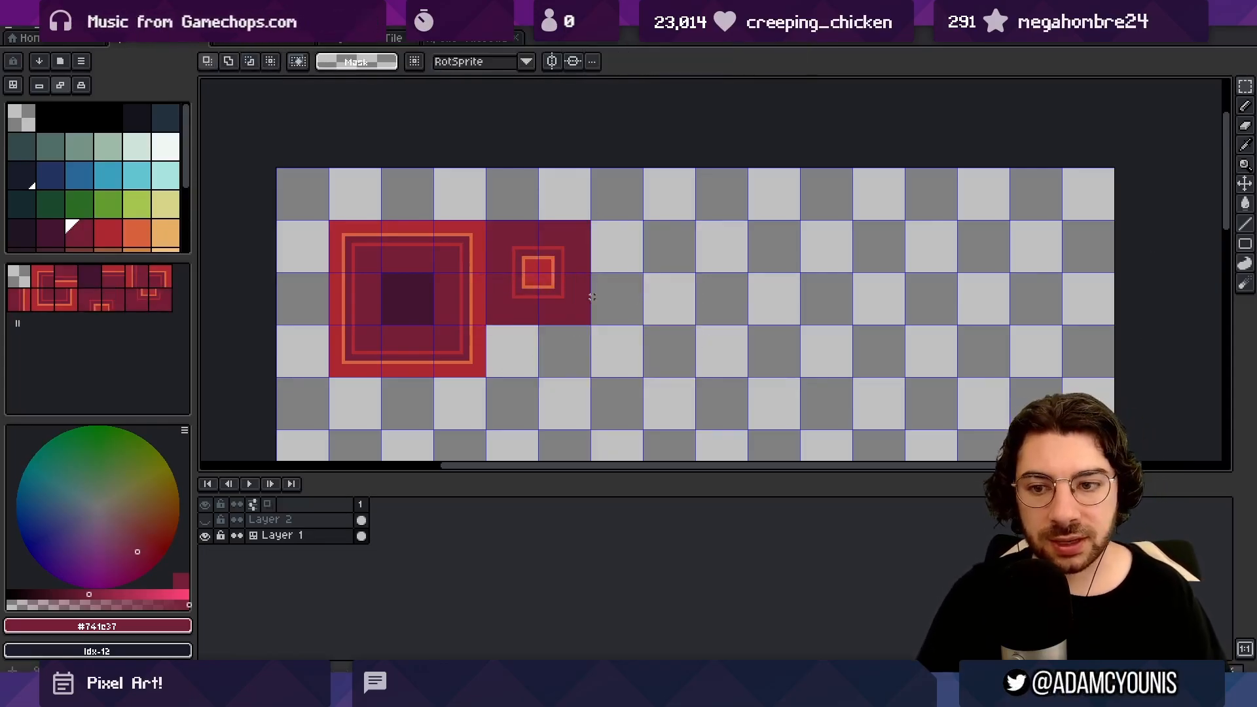
# Step: Copy the two-by-two block's lower-left tile into the empty cell directly below it
pyautogui.press('z')
pyautogui.click(416, 179)
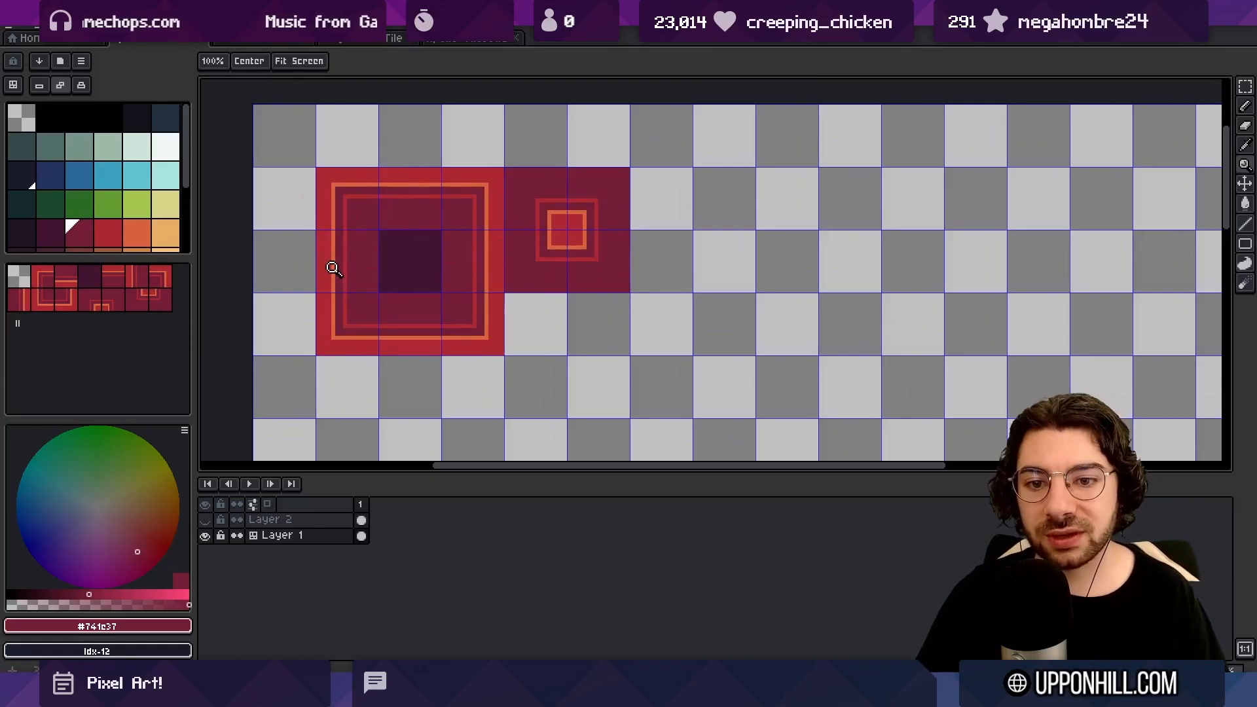
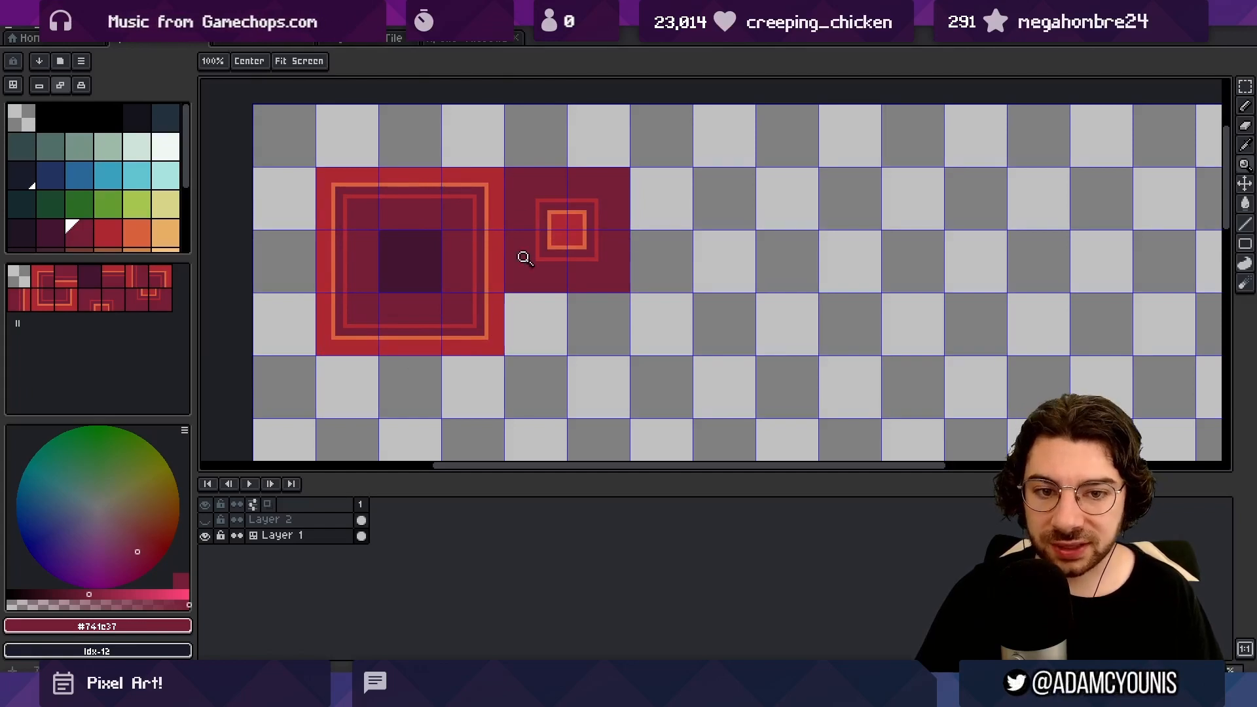
pyautogui.click(567, 245)
pyautogui.click(525, 224)
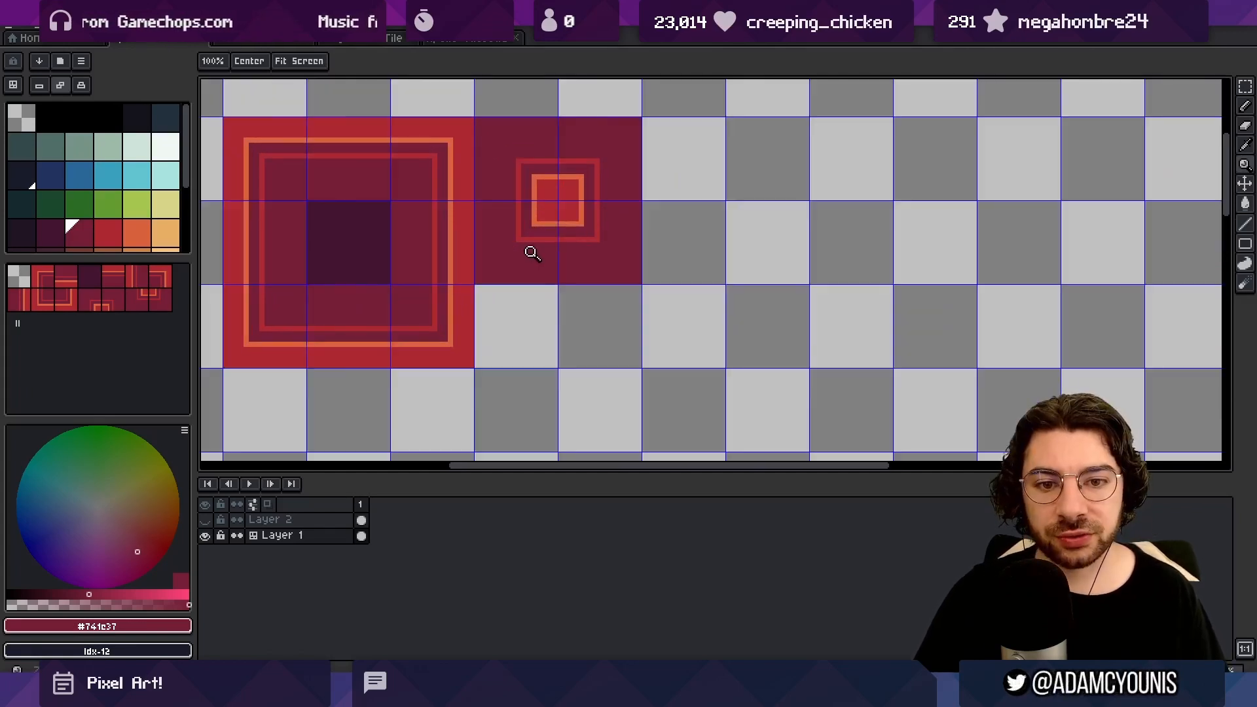
pyautogui.press('i')
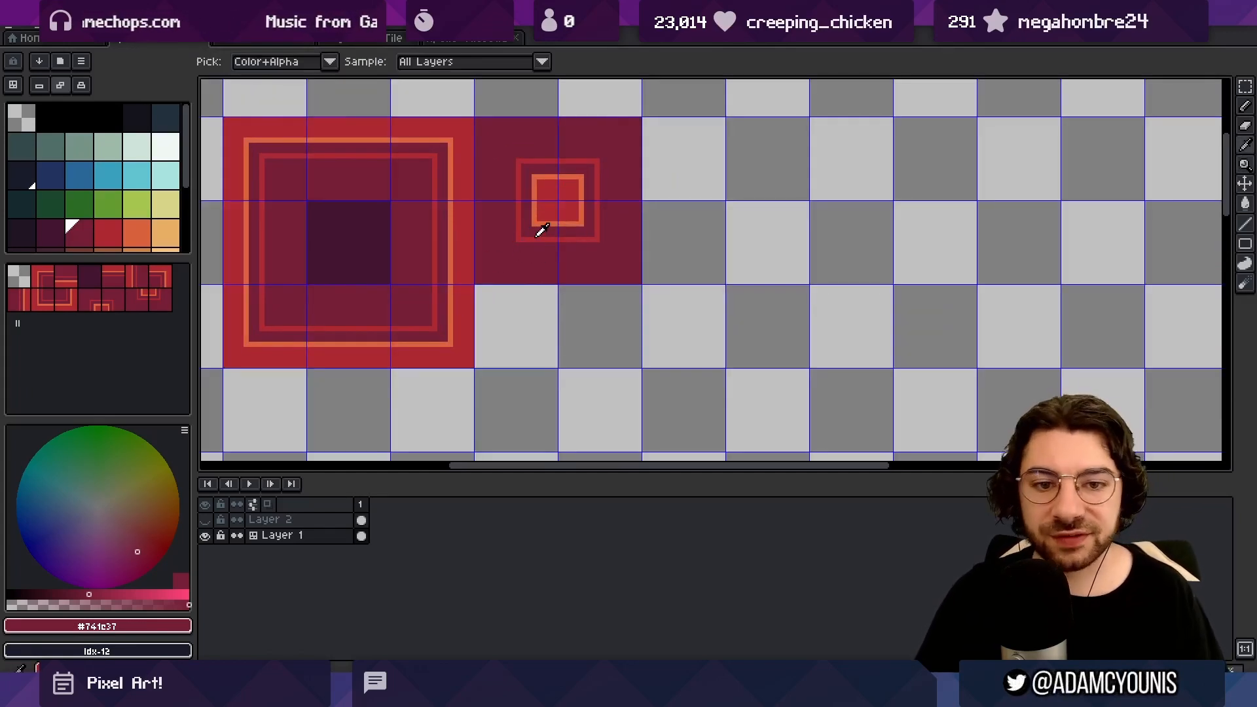
pyautogui.press('m')
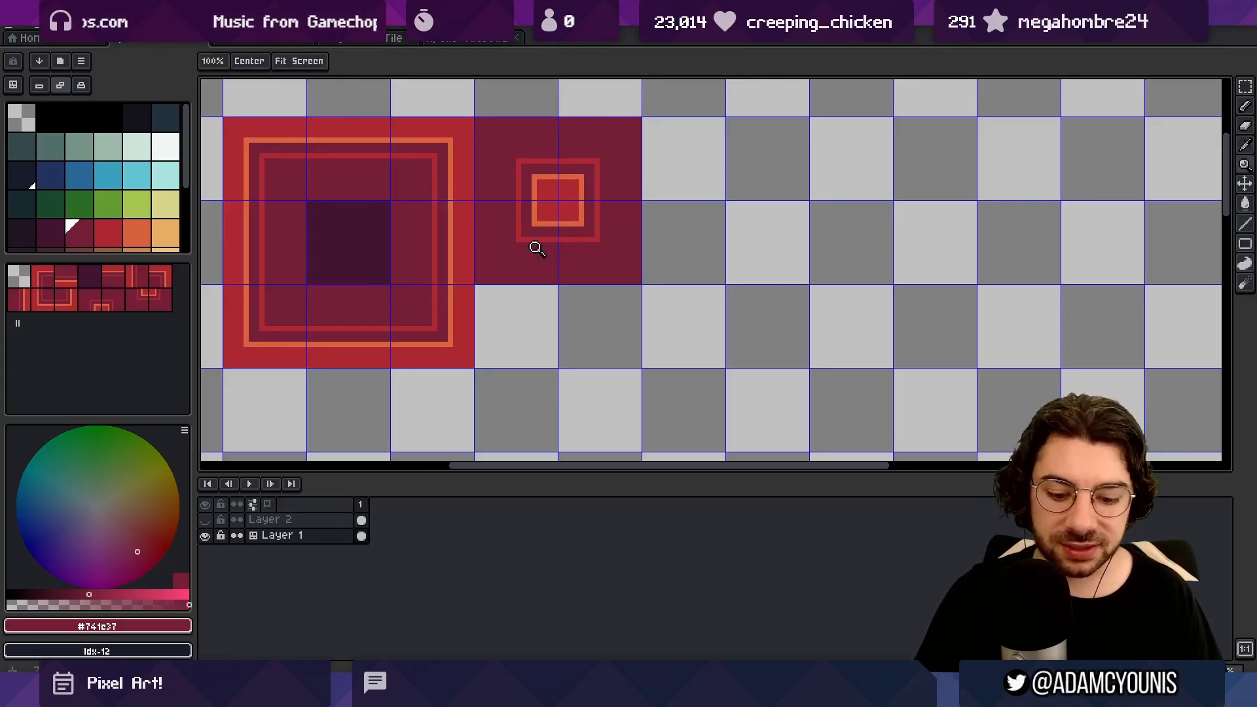
pyautogui.moveTo(476, 203); pyautogui.dragTo(555, 282)
pyautogui.moveTo(522, 241); pyautogui.dragTo(538, 332)
pyautogui.click(524, 271)
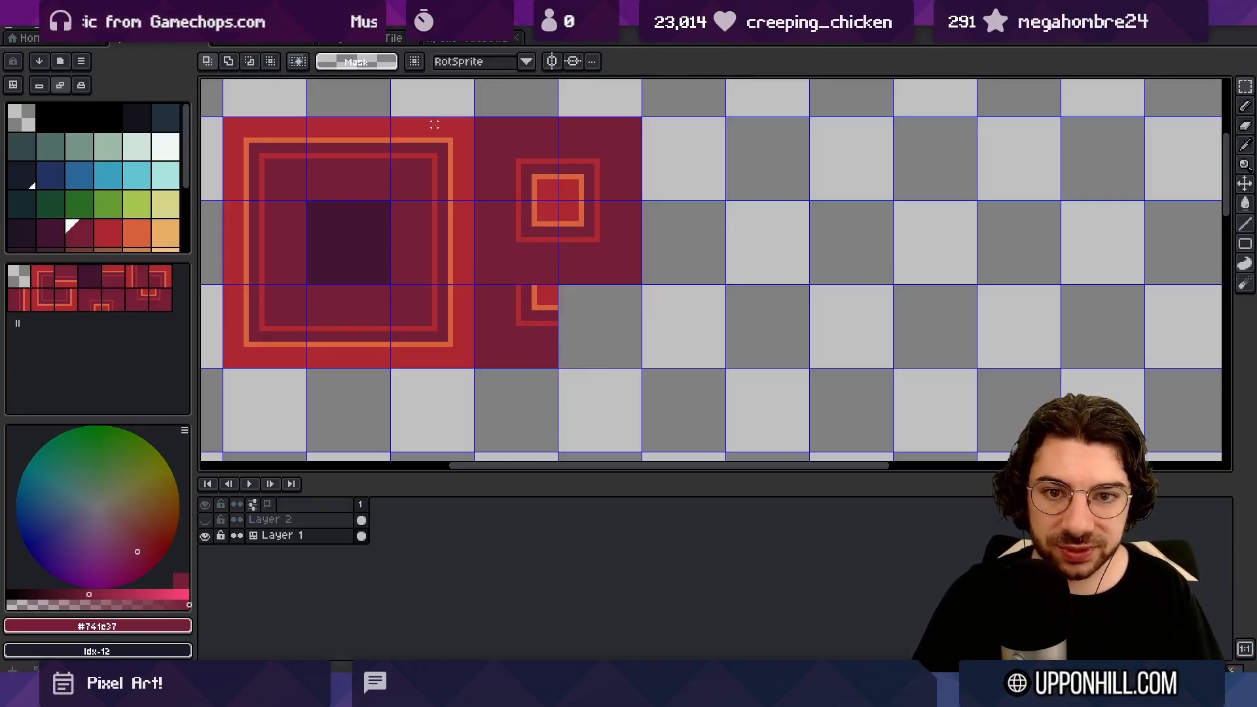
# Step: Copy the left block's upper-right and lower-left corner pieces into the matching corners of the new tile
pyautogui.moveTo(434, 119)
pyautogui.mouseDown()
pyautogui.moveTo(468, 154)
pyautogui.moveTo(542, 317)
pyautogui.mouseUp()
pyautogui.click(233, 359)
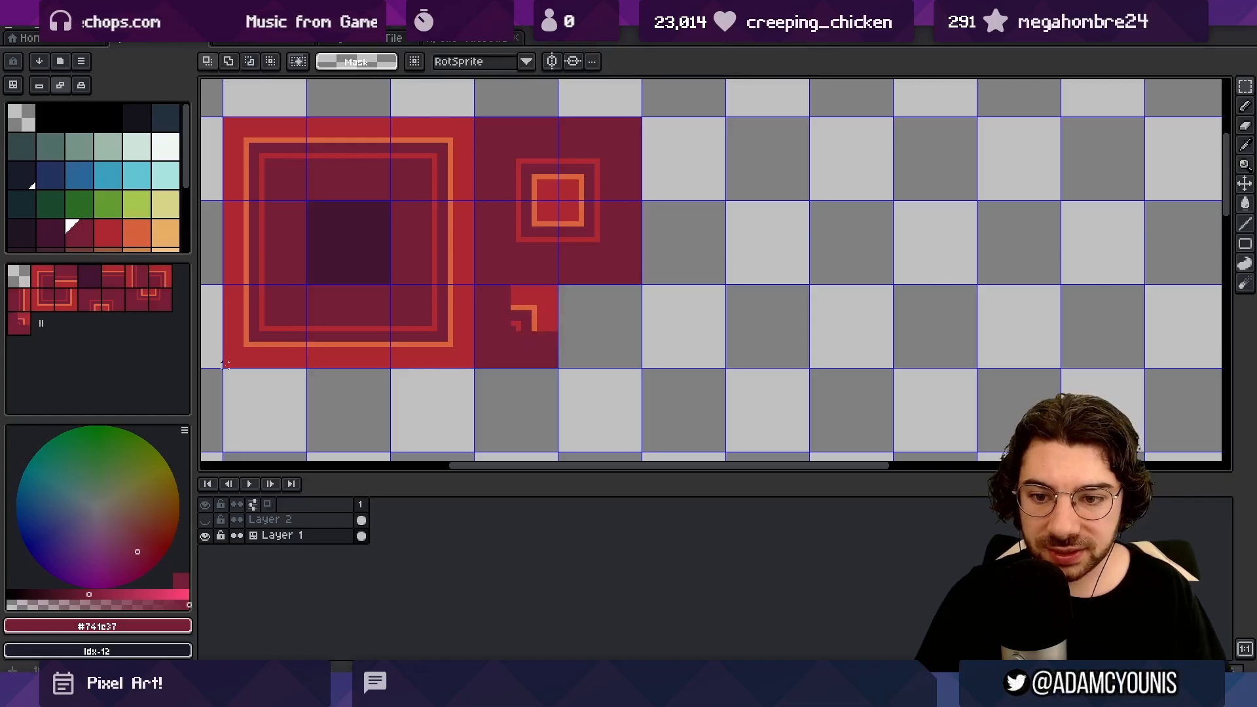
pyautogui.moveTo(225, 364)
pyautogui.mouseDown()
pyautogui.moveTo(276, 312)
pyautogui.moveTo(514, 345)
pyautogui.moveTo(499, 350)
pyautogui.moveTo(523, 323)
pyautogui.moveTo(552, 328)
pyautogui.moveTo(505, 224)
pyautogui.mouseUp()
pyautogui.hotkey('ctrl', 'd')
# Step: Connect the new tile's two orange corner pieces with orange Pencil lines into a closed square
pyautogui.press('z')
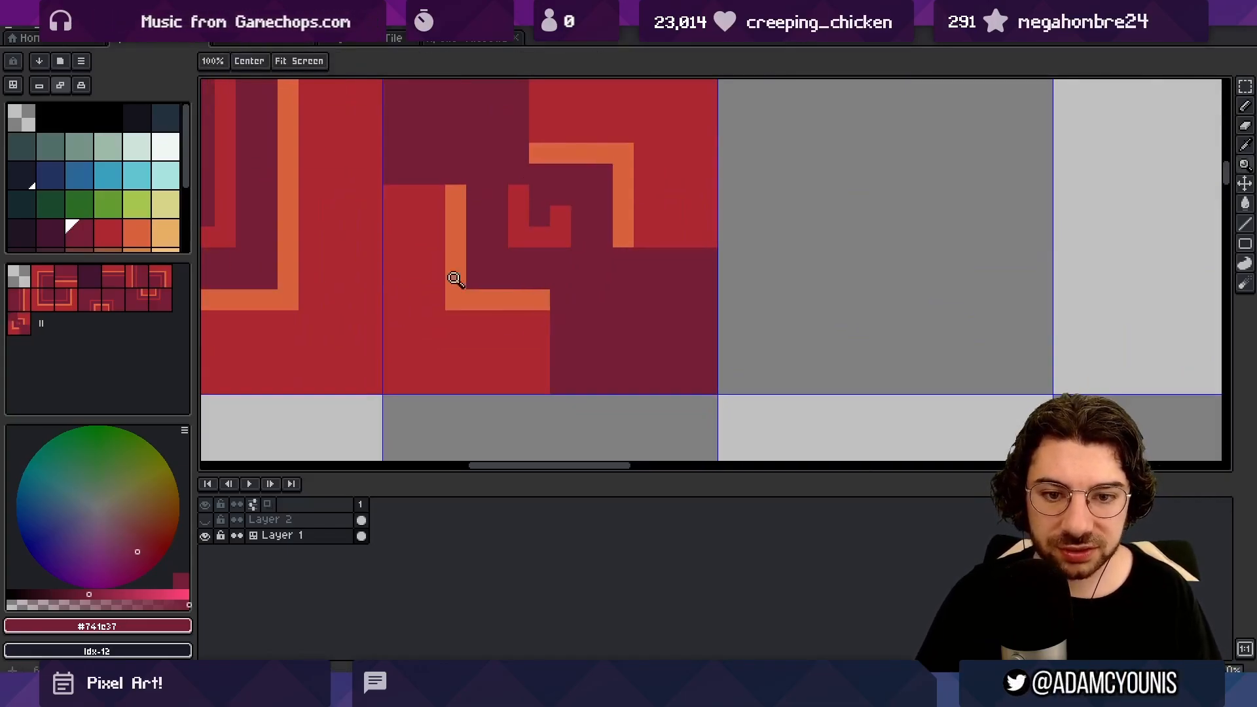
pyautogui.keyDown('alt'); pyautogui.click(455, 281); pyautogui.keyUp('alt')
pyautogui.moveTo(550, 301)
pyautogui.mouseDown()
pyautogui.moveTo(621, 291)
pyautogui.moveTo(623, 237)
pyautogui.mouseUp()
pyautogui.moveTo(456, 173); pyautogui.dragTo(518, 154)
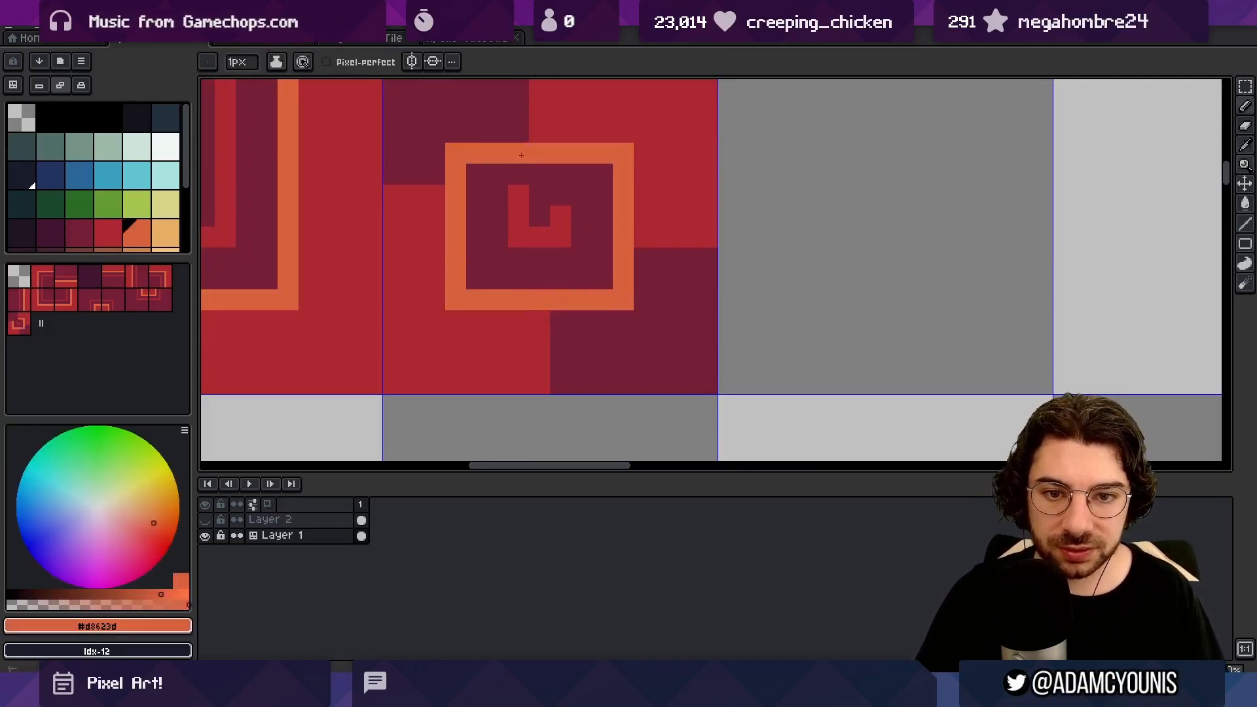
# Step: Fill the tile's two dark outer corner patches with red and complete the inner red piece with the Pencil
pyautogui.keyDown('alt'); pyautogui.click(432, 204); pyautogui.keyUp('alt')
pyautogui.press('g')
pyautogui.click(452, 128)
pyautogui.click(590, 327)
pyautogui.press('b')
pyautogui.moveTo(540, 195)
pyautogui.mouseDown()
pyautogui.moveTo(547, 217)
pyautogui.moveTo(561, 196)
pyautogui.moveTo(540, 256)
pyautogui.moveTo(578, 231)
pyautogui.mouseUp()
# Step: Redraw the tile's orange frame as an even square about 10 pixels wide, with a purple band and centred red square inside
pyautogui.press('z')
pyautogui.click(552, 263)
pyautogui.click(565, 259)
pyautogui.press('b')
pyautogui.keyDown('alt'); pyautogui.click(547, 241); pyautogui.keyUp('alt')
pyautogui.keyDown('alt'); pyautogui.click(517, 252); pyautogui.keyUp('alt')
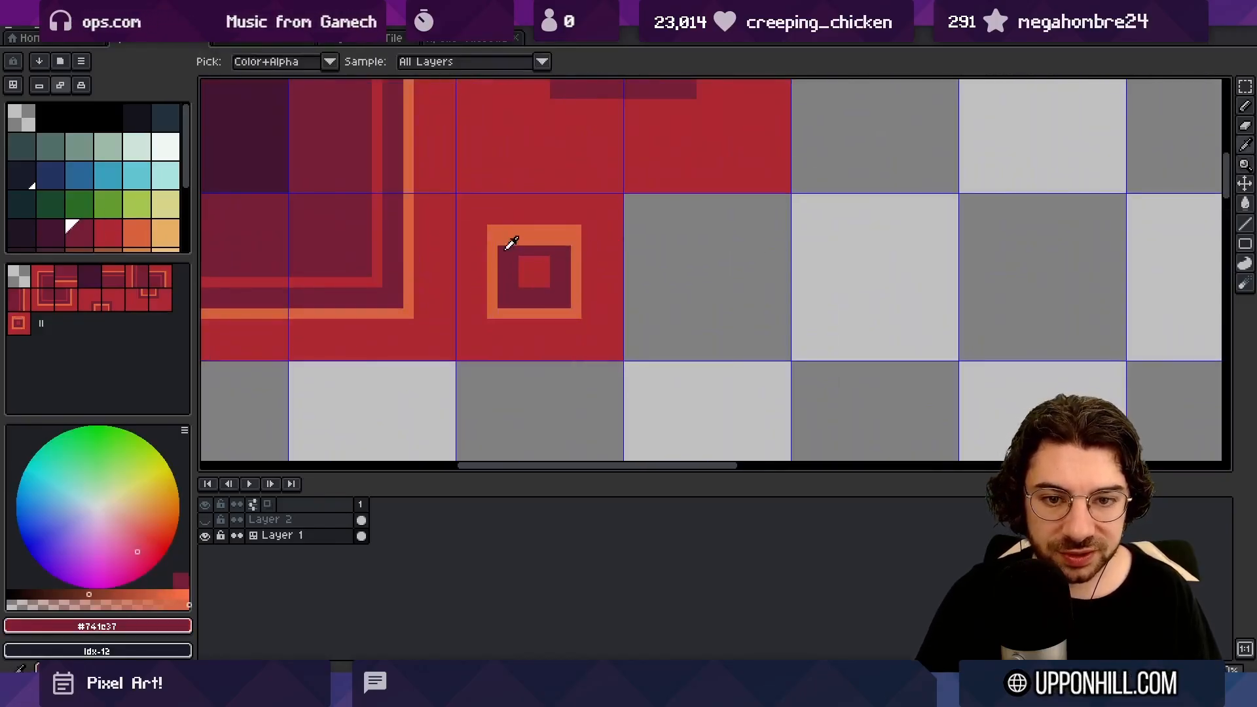
pyautogui.moveTo(501, 240)
pyautogui.mouseDown()
pyautogui.moveTo(582, 232)
pyautogui.moveTo(587, 315)
pyautogui.moveTo(504, 323)
pyautogui.moveTo(508, 302)
pyautogui.moveTo(577, 305)
pyautogui.moveTo(566, 311)
pyautogui.moveTo(576, 240)
pyautogui.mouseUp()
pyautogui.keyDown('alt'); pyautogui.click(581, 229); pyautogui.keyUp('alt')
pyautogui.keyDown('alt'); pyautogui.click(500, 304); pyautogui.keyUp('alt')
pyautogui.keyDown('alt'); pyautogui.click(533, 272); pyautogui.keyUp('alt')
pyautogui.click(555, 261)
pyautogui.press('z')
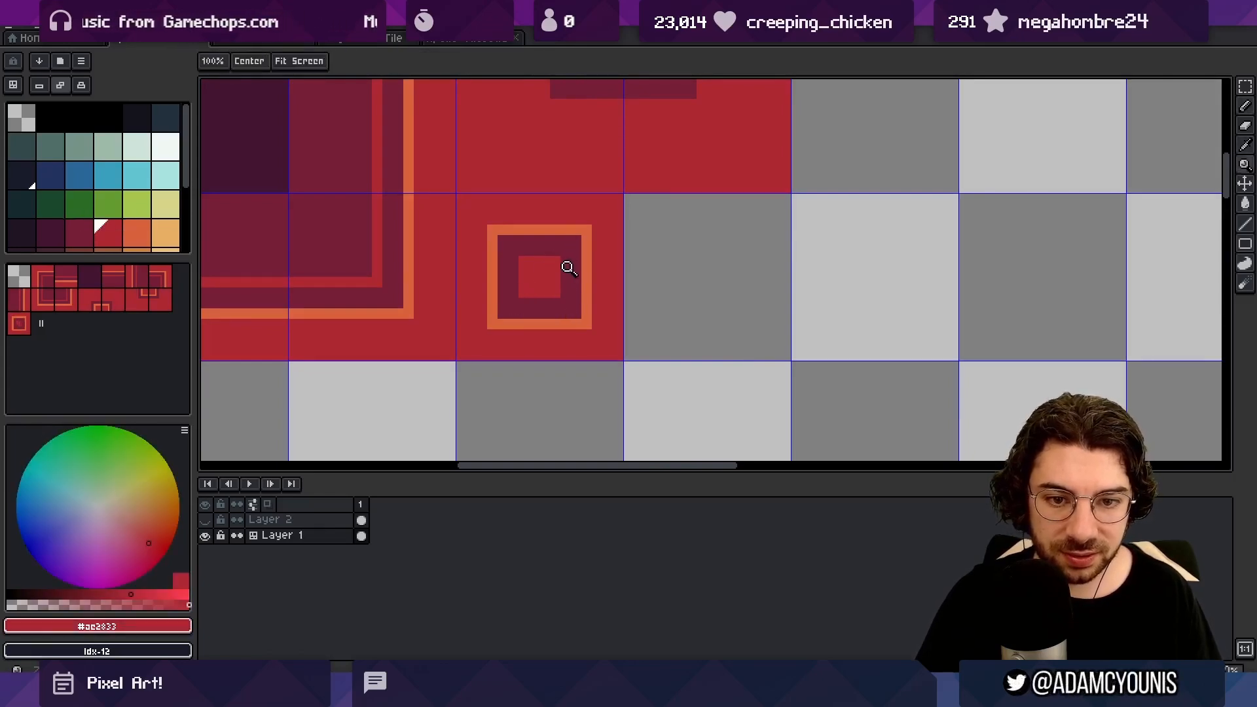
# Step: Recolour the tile's red centre square with the surrounding dark purple #741c37
pyautogui.scroll(-5, 528, 268)
pyautogui.scroll(5, 556, 300)
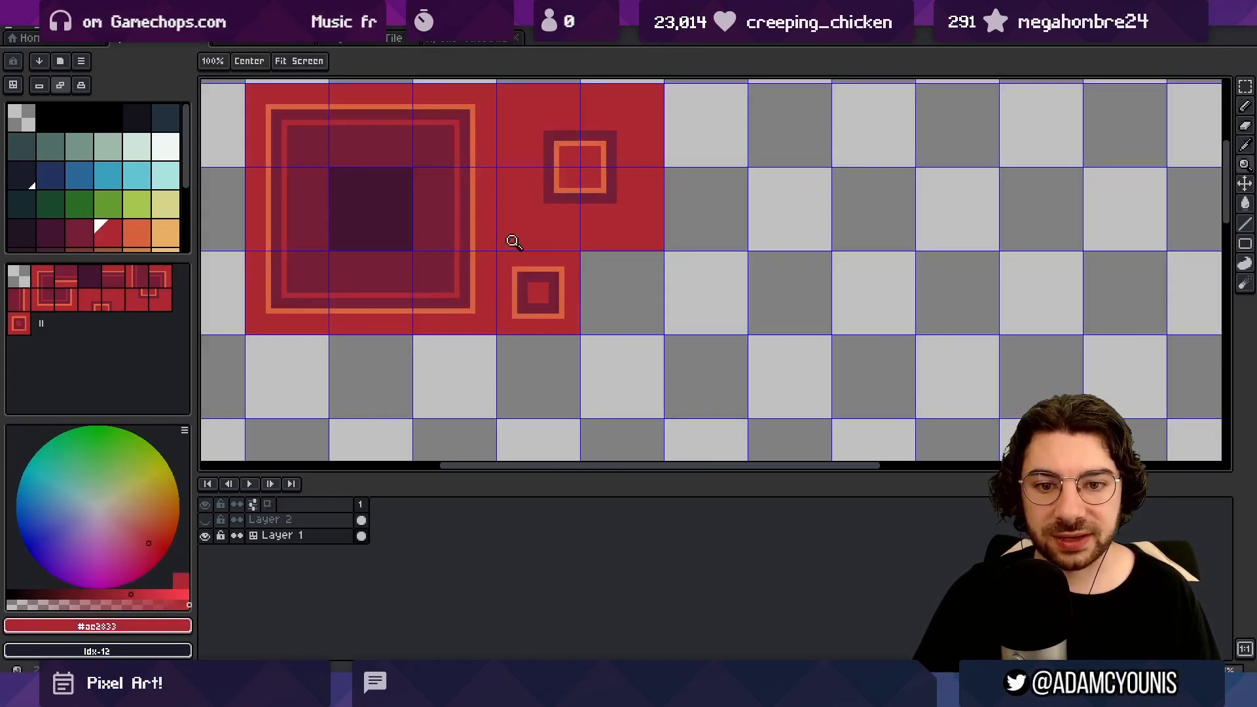
pyautogui.keyDown('alt'); pyautogui.click(549, 285); pyautogui.keyUp('alt')
pyautogui.scroll(2, 533, 283)
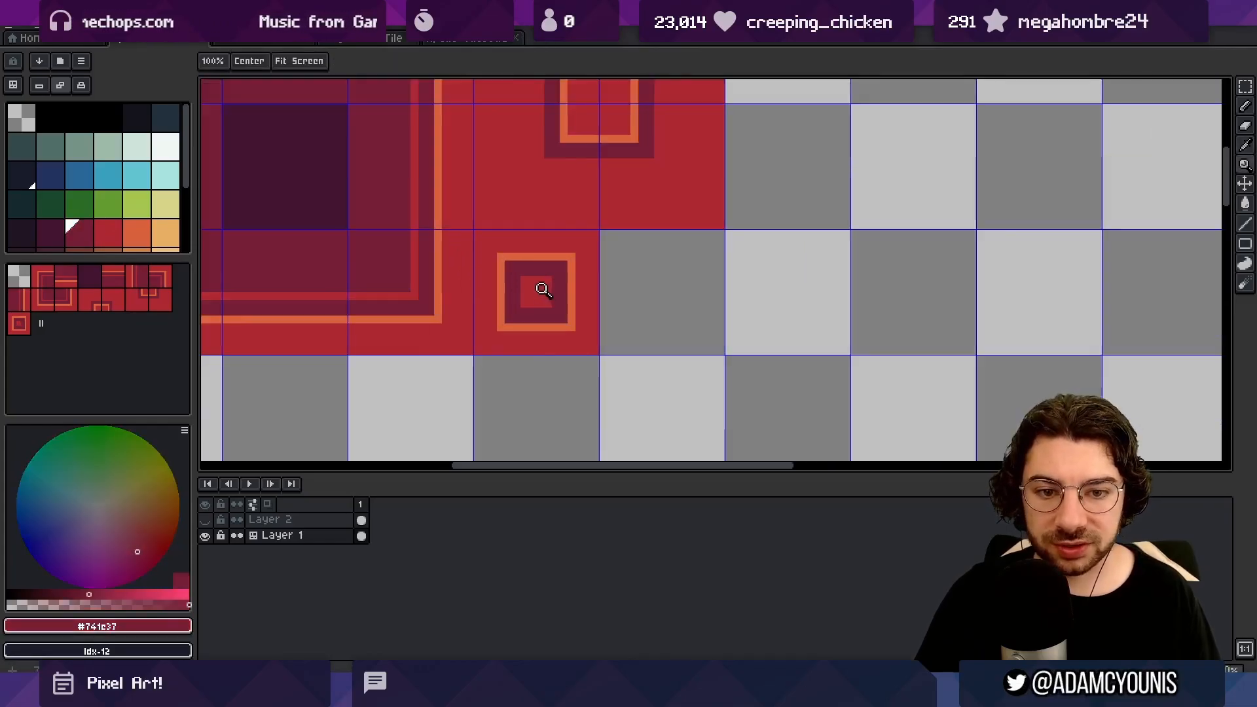
pyautogui.scroll(-5, 536, 294)
pyautogui.scroll(2, 535, 295)
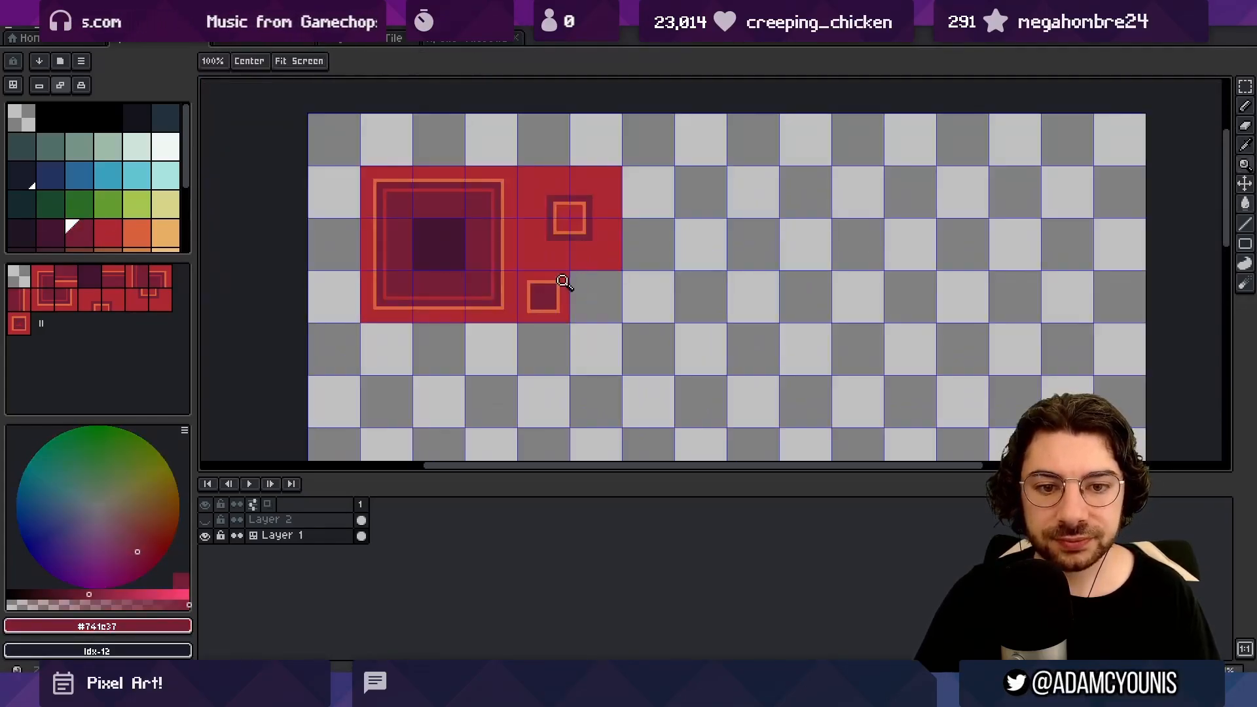
pyautogui.scroll(-2, 572, 262)
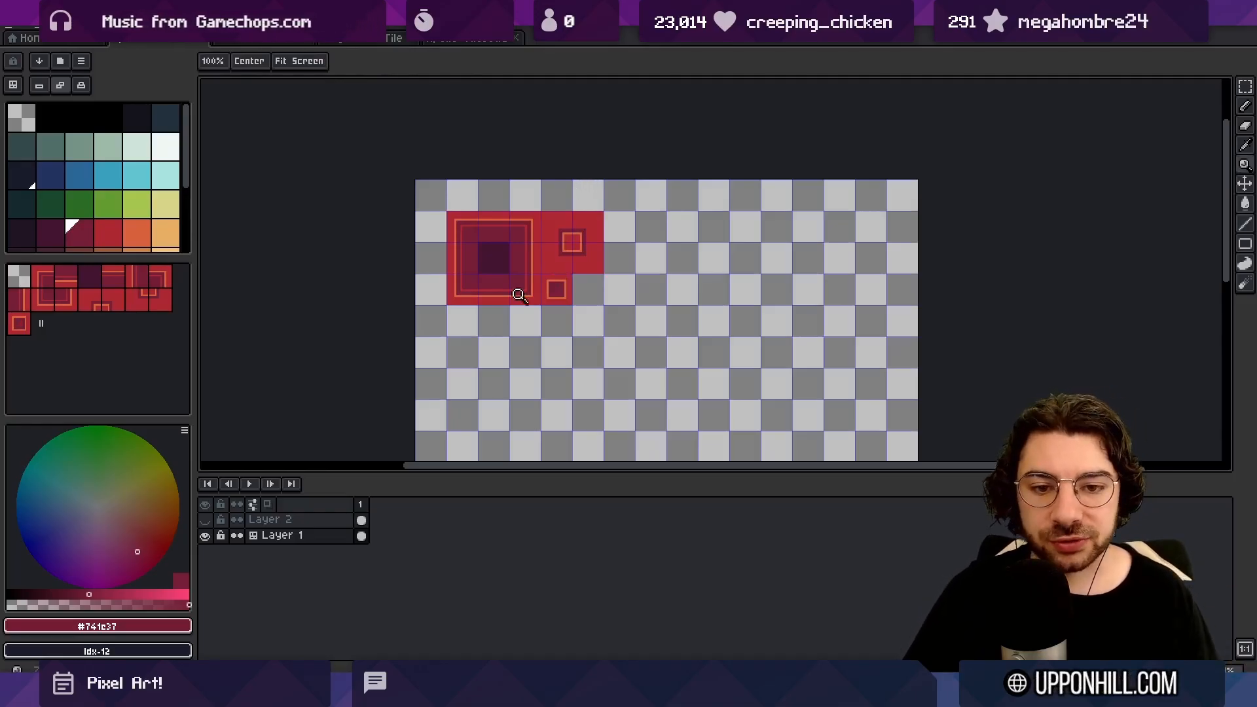
# Step: Examine the finished terrain tilesets in the other open documents and return to the banded tile diagram
pyautogui.scroll(2, 550, 295)
pyautogui.click(477, 38)
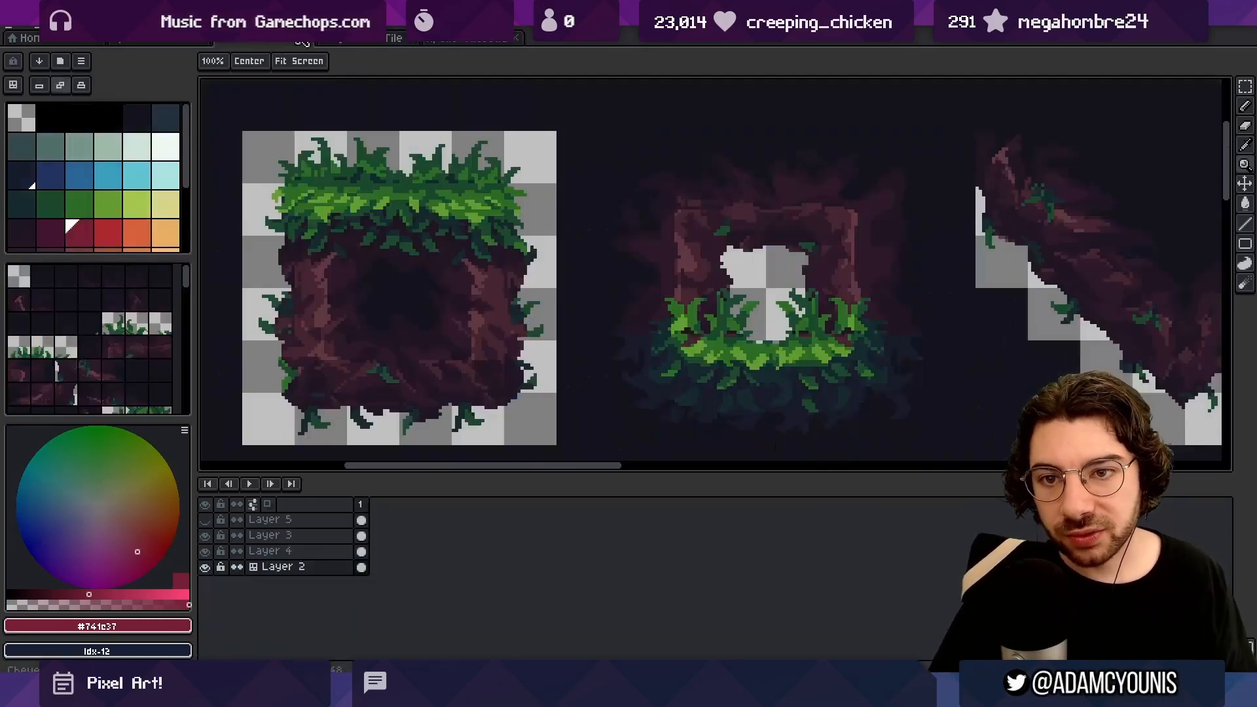
pyautogui.click(387, 39)
pyautogui.click(386, 41)
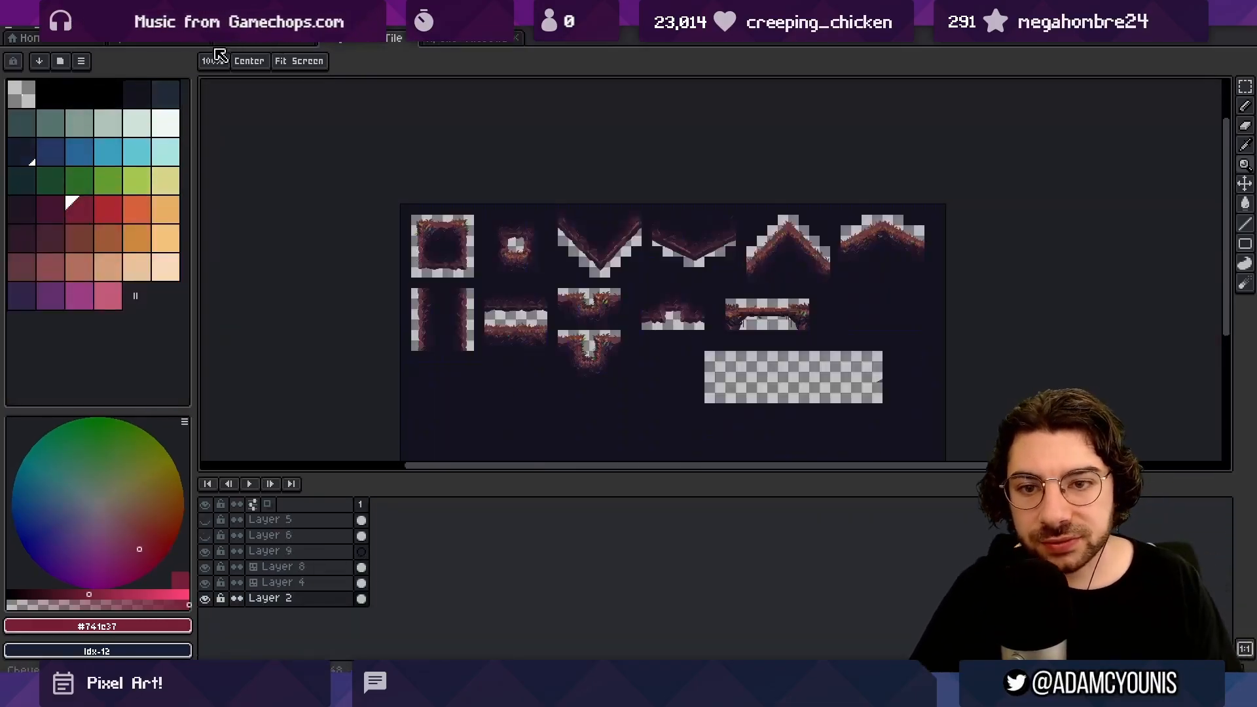
pyautogui.click(171, 41)
pyautogui.moveTo(648, 199); pyautogui.dragTo(557, 215)
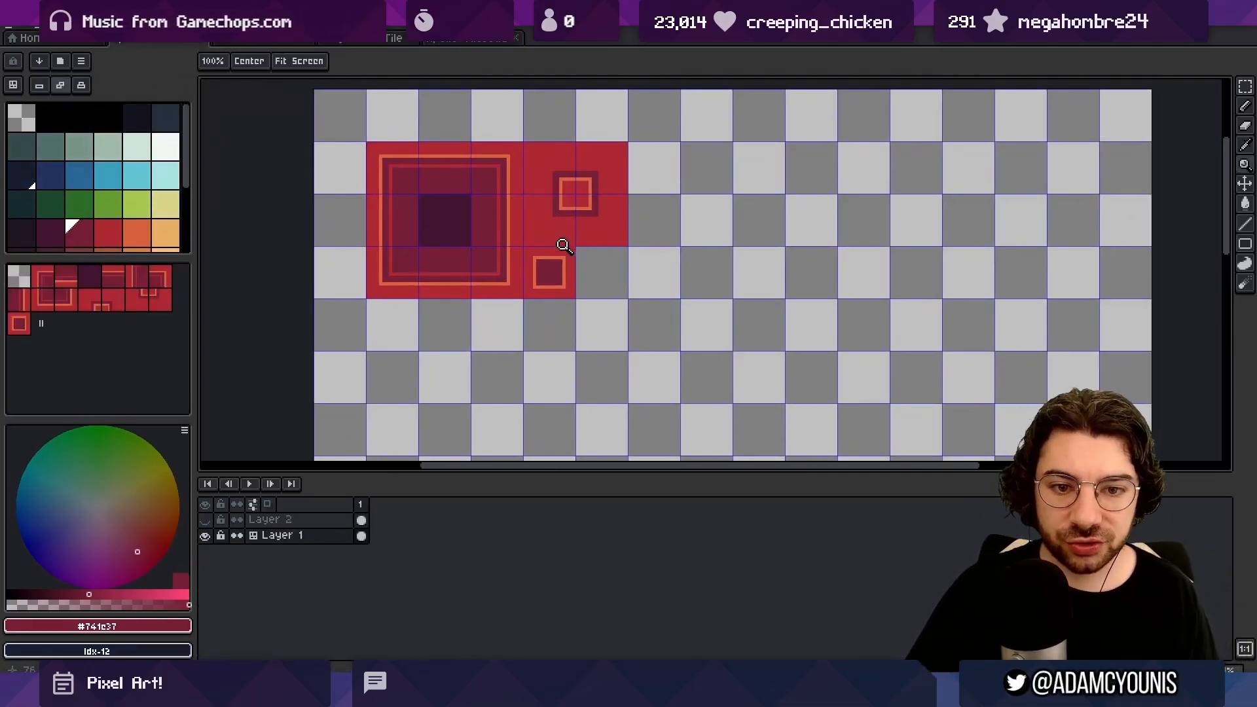
# Step: Copy the single diagonal-corner tile into the cell beside it and the cell diagonally below it
pyautogui.press('m')
pyautogui.moveTo(540, 284); pyautogui.dragTo(549, 299)
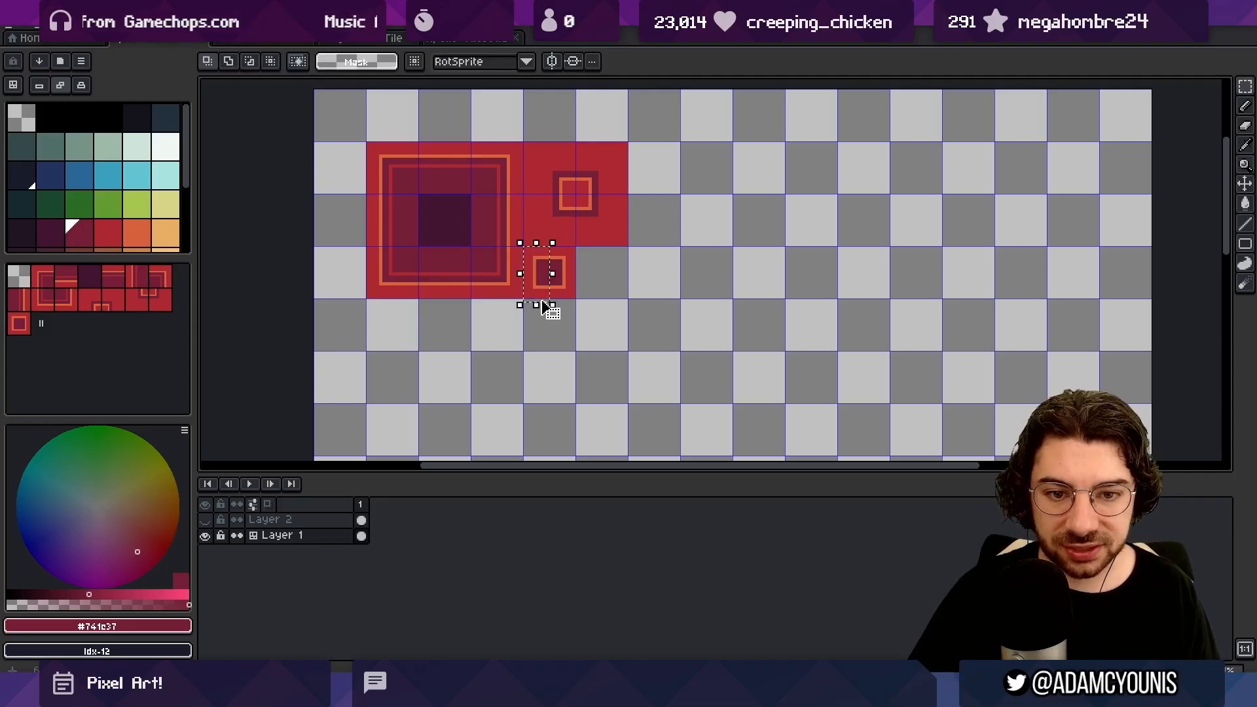
pyautogui.hotkey('ctrl', 'd')
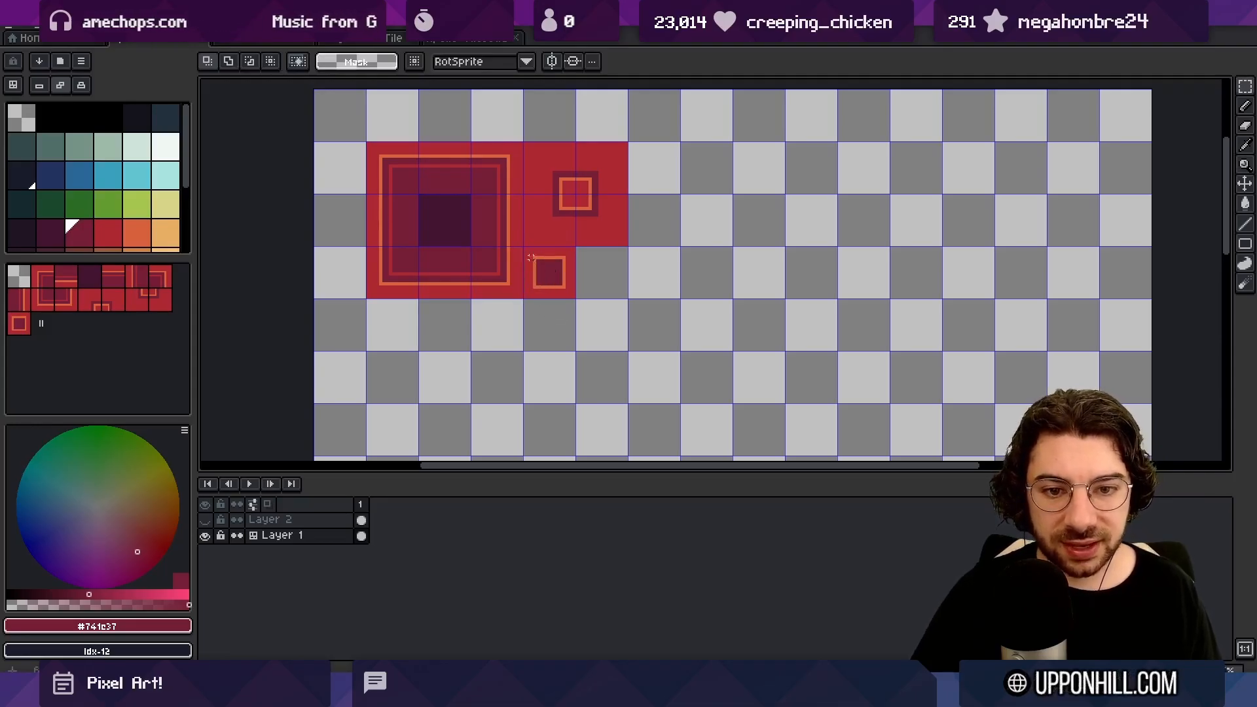
pyautogui.moveTo(524, 248)
pyautogui.mouseDown()
pyautogui.moveTo(575, 299)
pyautogui.moveTo(561, 340)
pyautogui.moveTo(624, 289)
pyautogui.moveTo(610, 274)
pyautogui.moveTo(599, 325)
pyautogui.mouseUp()
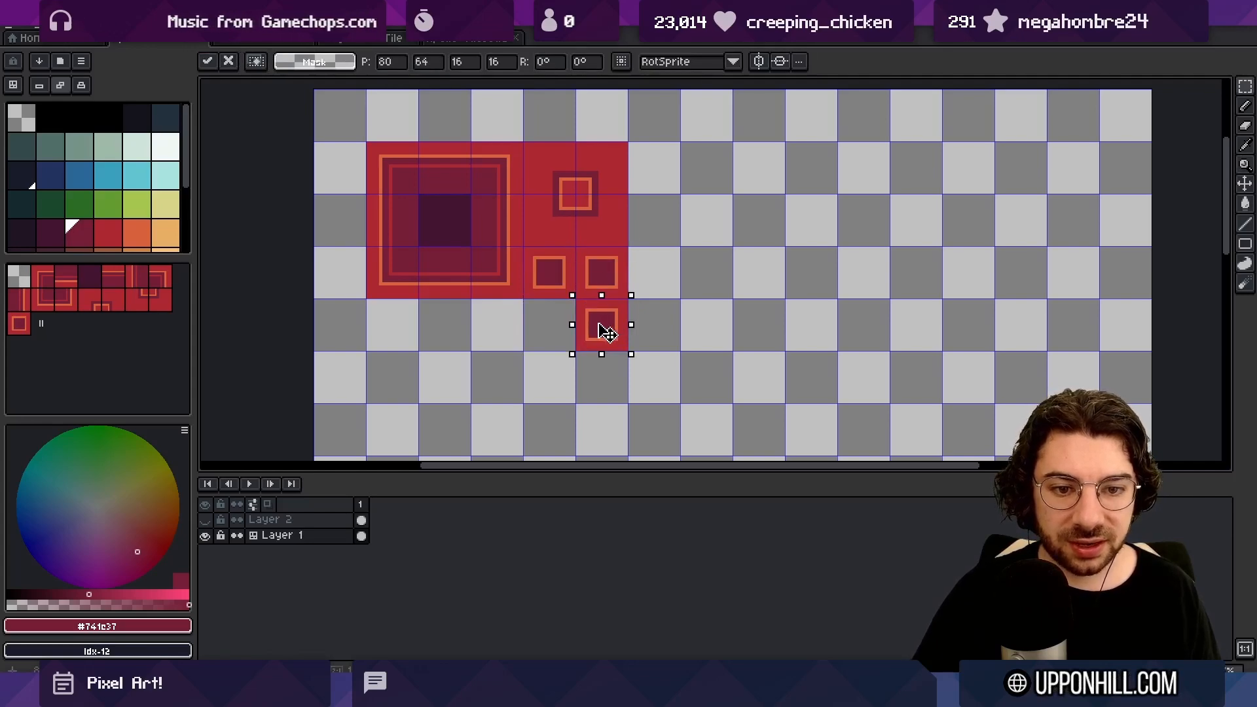
pyautogui.click(587, 274)
pyautogui.moveTo(627, 272); pyautogui.dragTo(610, 314)
pyautogui.hotkey('ctrl', 'd')
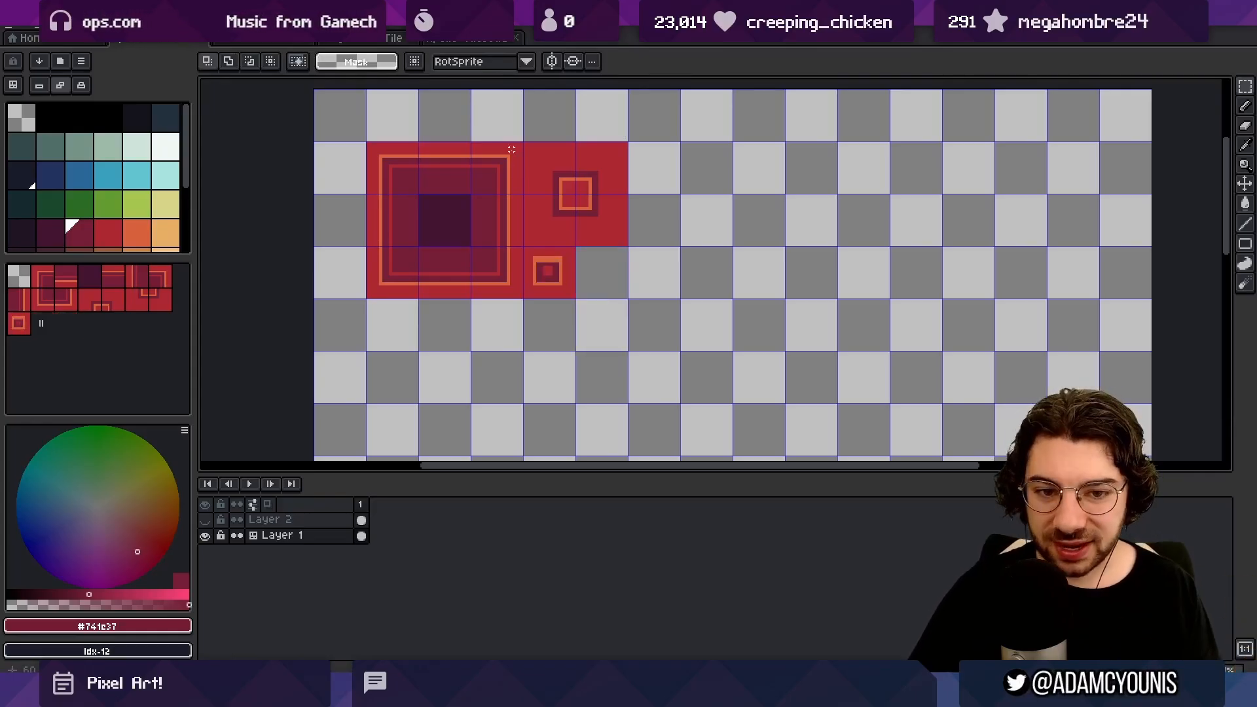
# Step: Step back through the diagonal-corner tile's recent edits and delete the tile from below the two-by-two block
pyautogui.hotkey('ctrl', 'z')
pyautogui.hotkey('ctrl', 'z')
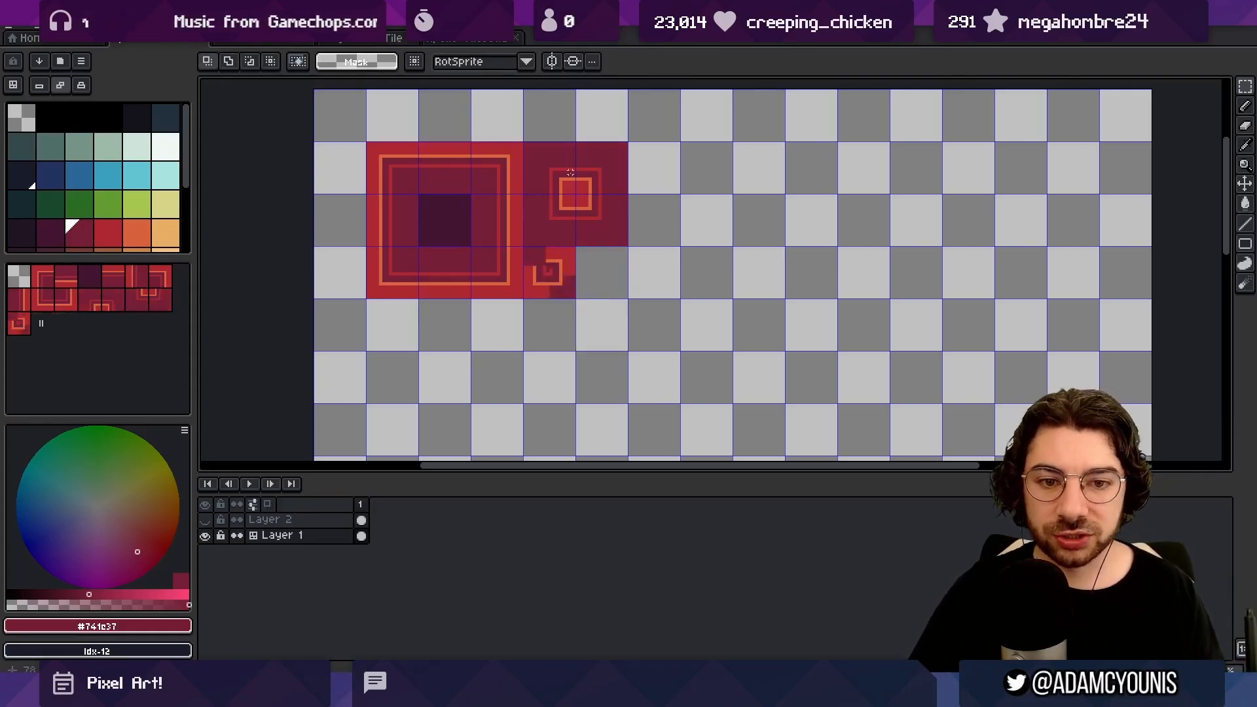
pyautogui.hotkey('ctrl', 'y')
pyautogui.hotkey('ctrl', 'y')
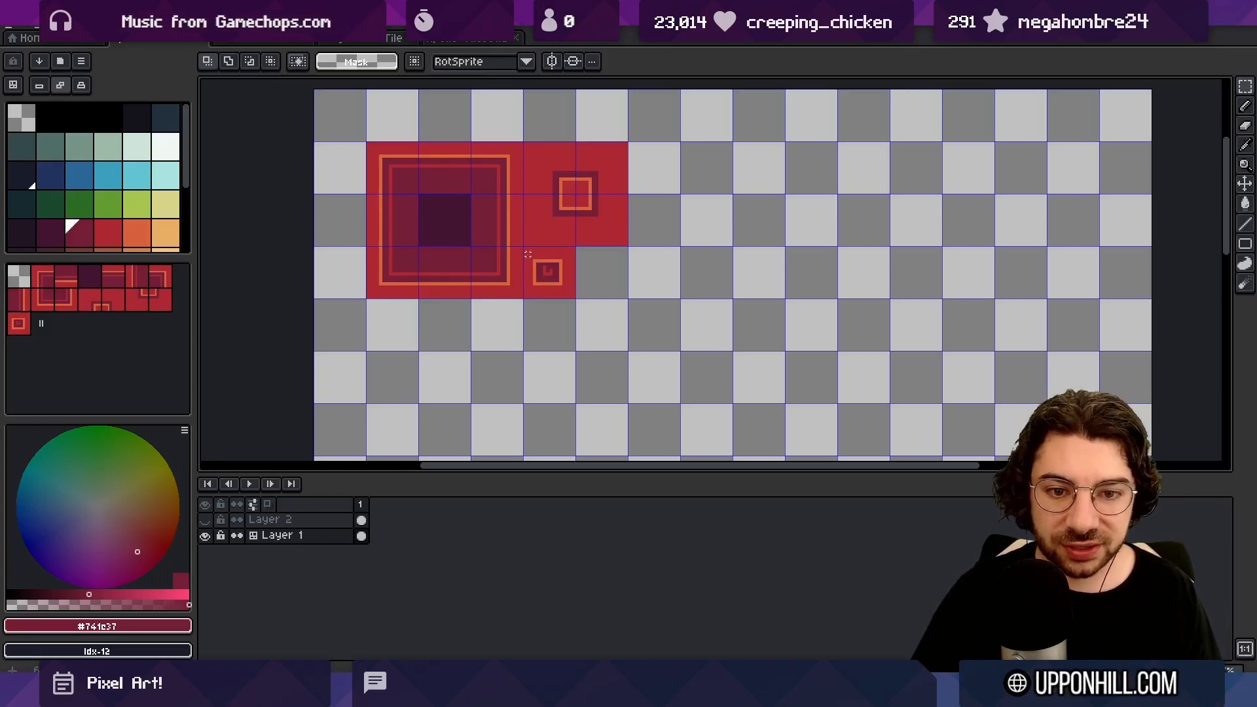
pyautogui.moveTo(524, 248); pyautogui.dragTo(590, 329)
pyautogui.press('Delete')
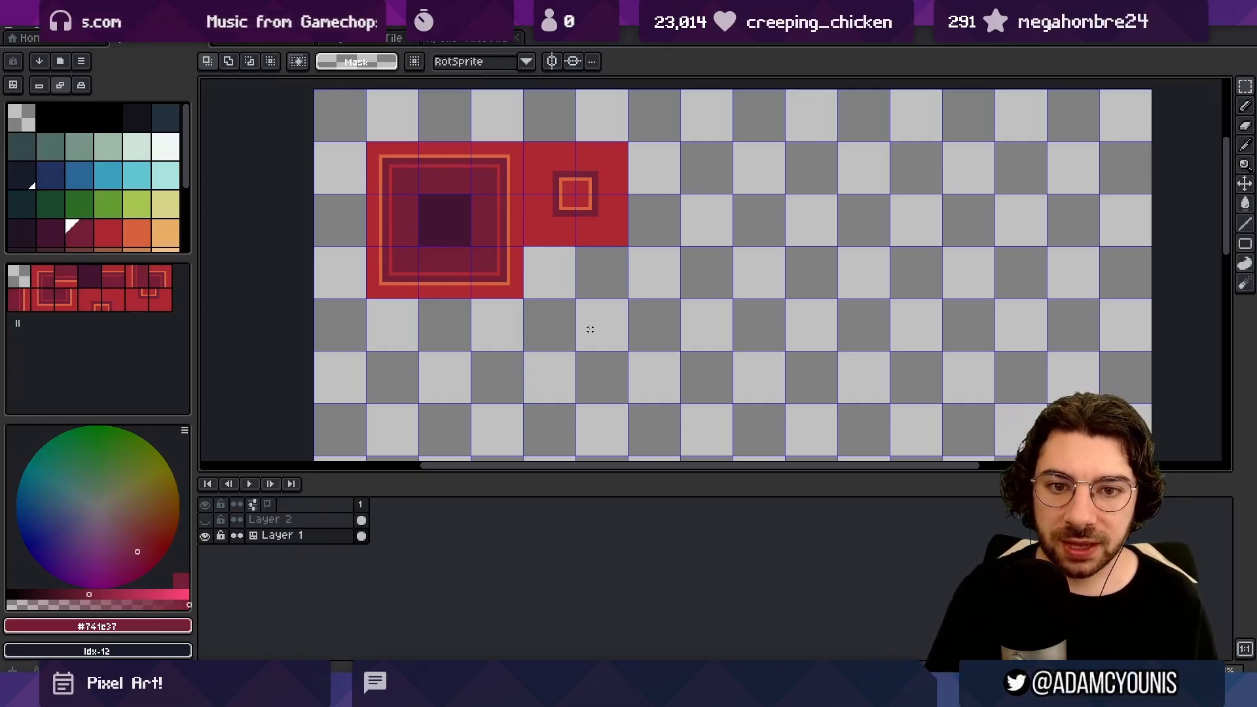
# Step: Show Layer 2 and paint the small two-tile-wide red block dark blue with a green blob at its centre
pyautogui.click(205, 520)
pyautogui.moveTo(459, 187)
pyautogui.mouseDown()
pyautogui.moveTo(500, 224)
pyautogui.moveTo(515, 213)
pyautogui.mouseUp()
pyautogui.scroll(1, 507, 222)
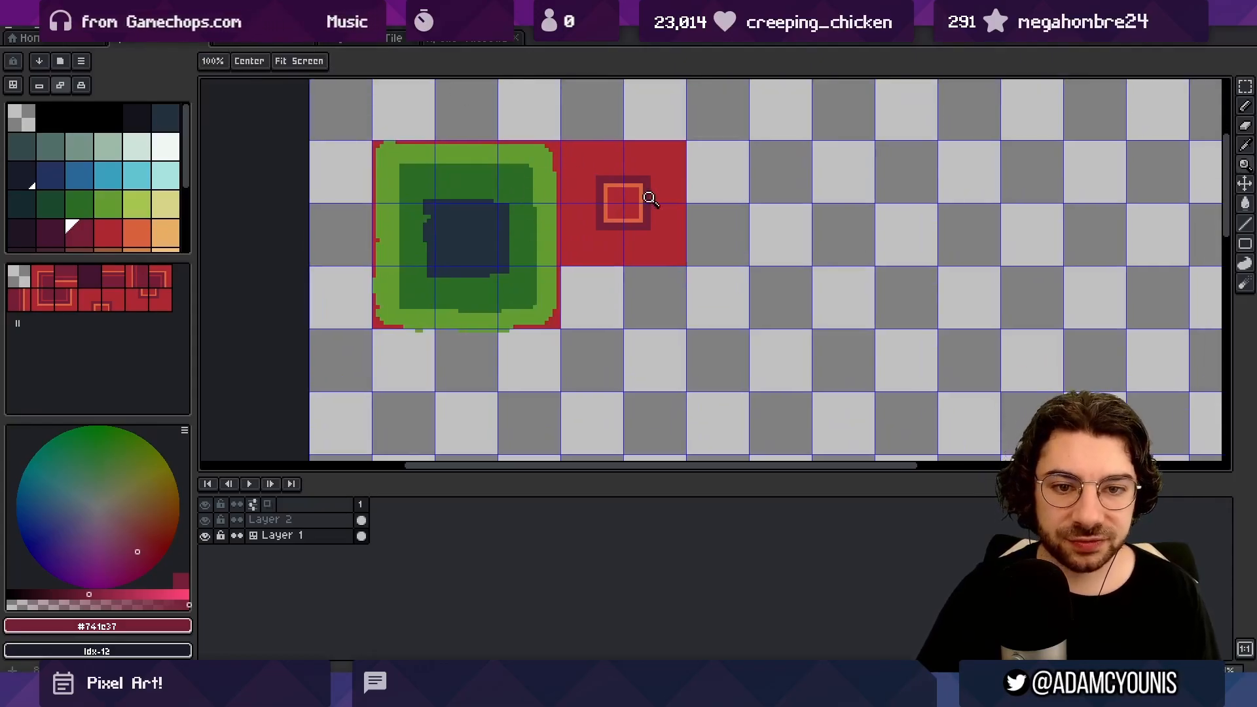
pyautogui.keyDown('alt'); pyautogui.click(491, 227); pyautogui.keyUp('alt')
pyautogui.press('b')
pyautogui.press('Up')
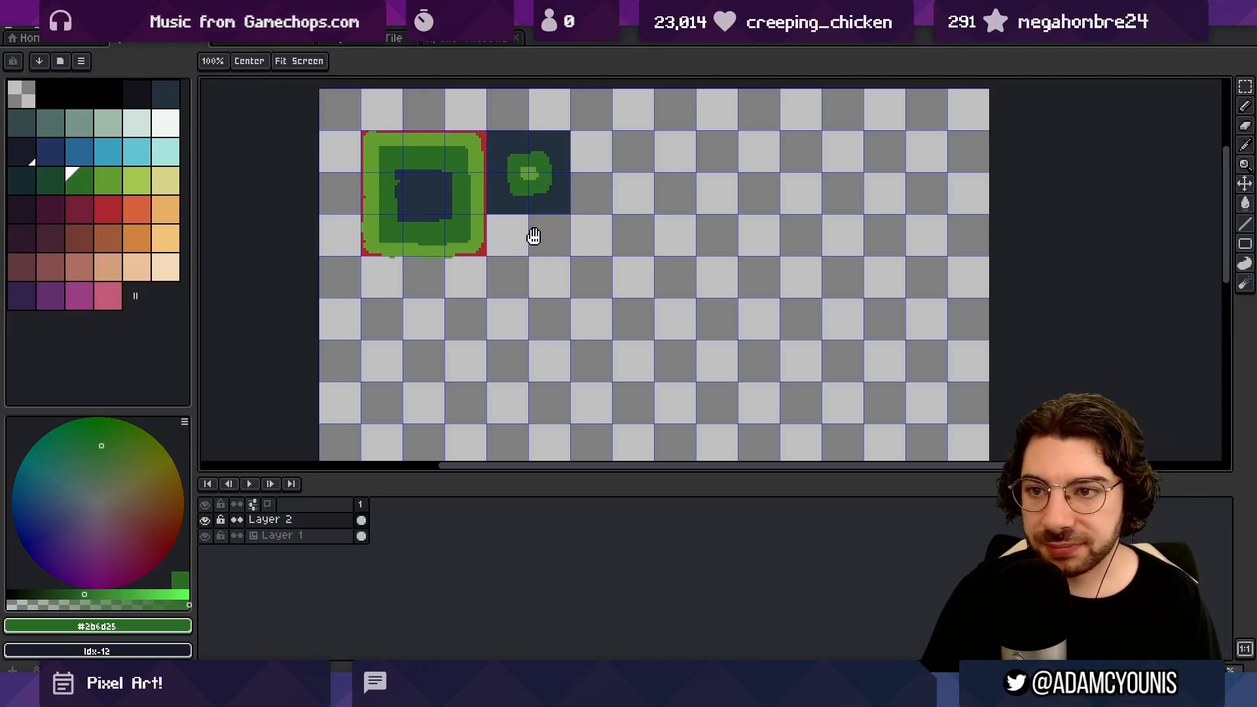
# Step: Convert Layer 2 to a tilemap
pyautogui.press('v')
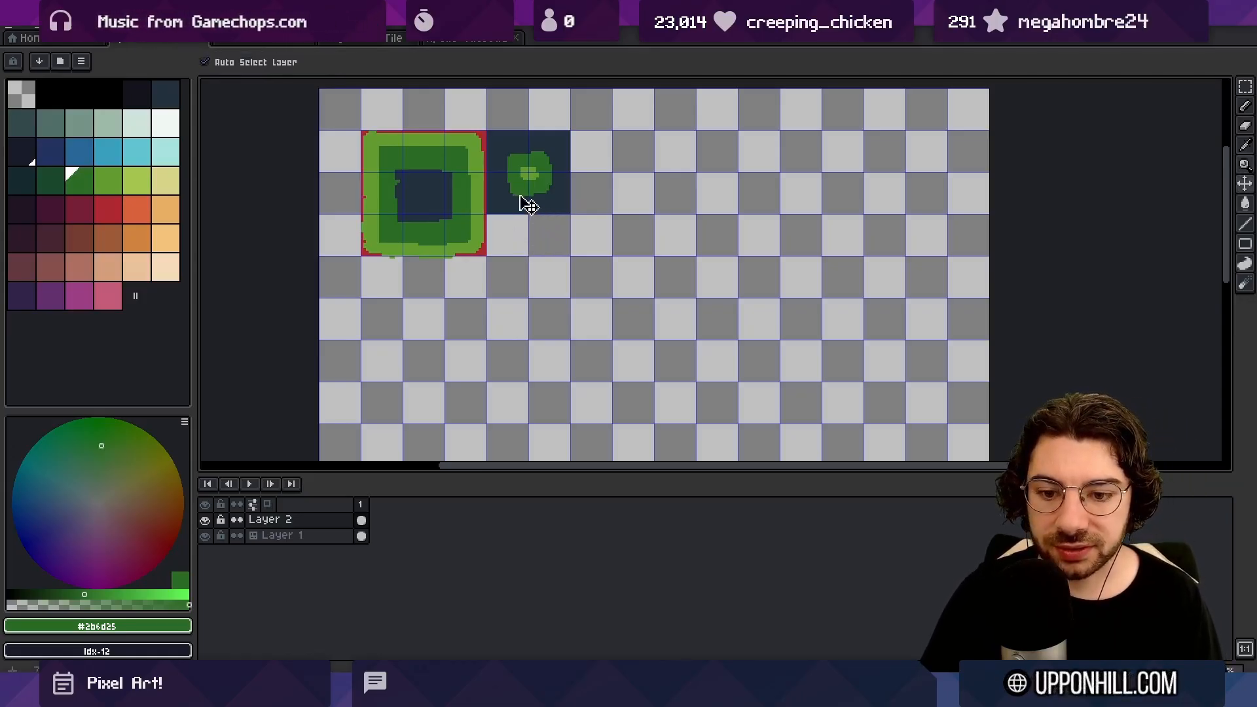
pyautogui.rightClick(291, 524)
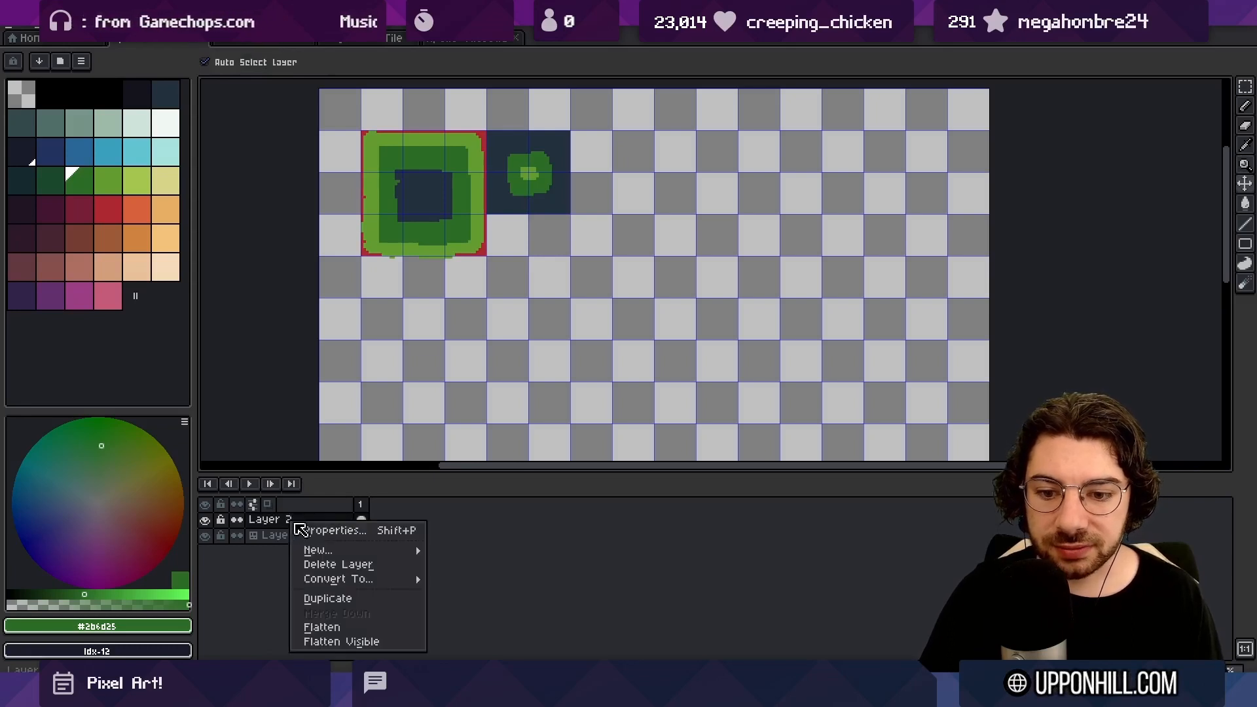
pyautogui.moveTo(393, 581)
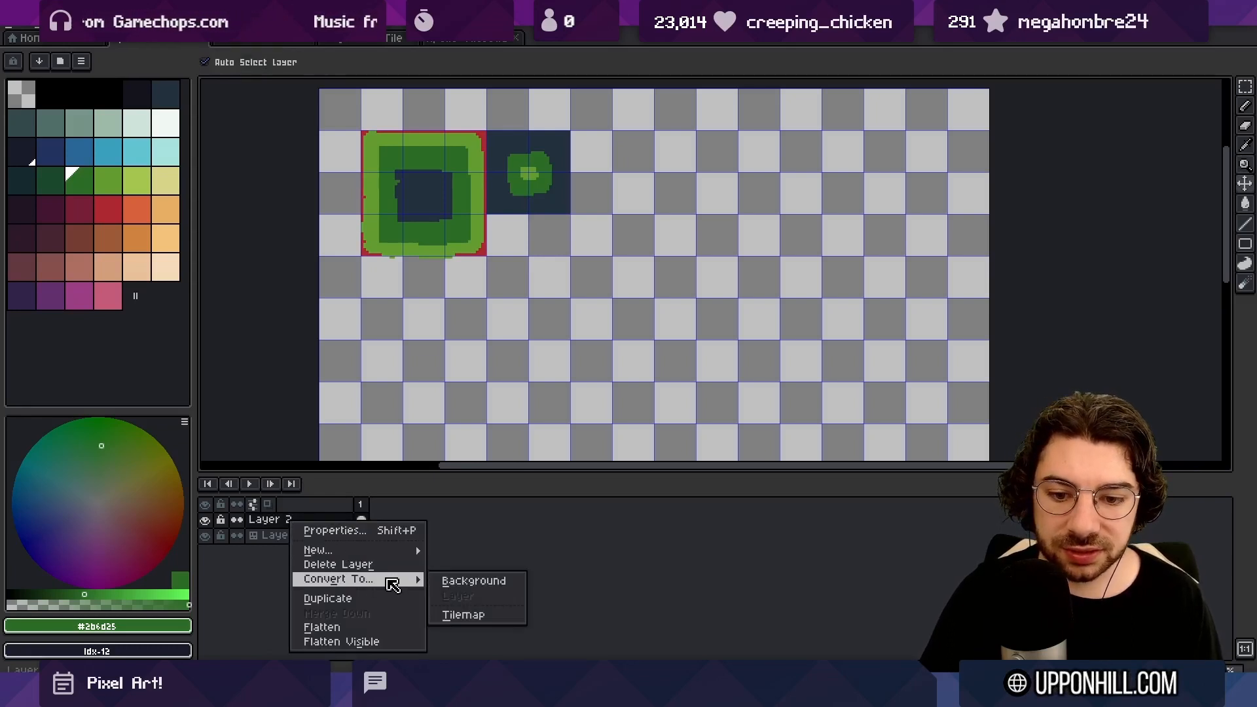
pyautogui.click(463, 614)
pyautogui.moveTo(432, 237); pyautogui.dragTo(472, 210)
pyautogui.press('v')
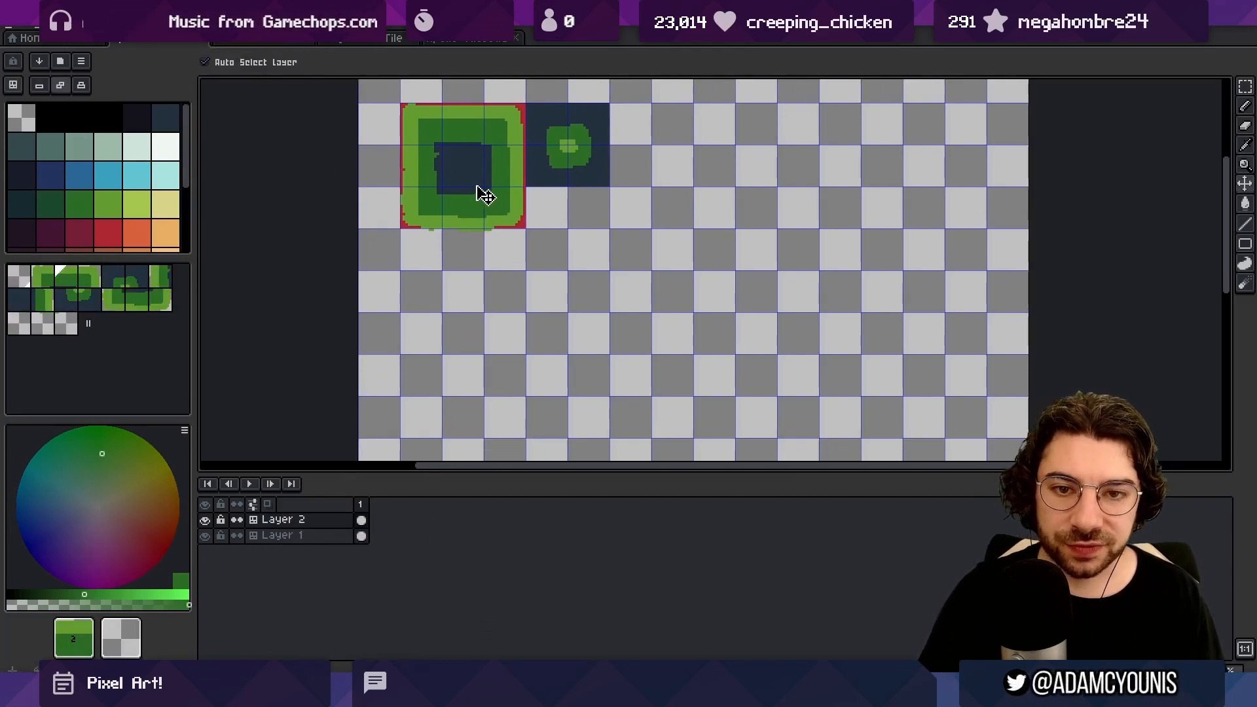
# Step: Copy the green frame's tiles below the originals and build a rectangle six tiles wide and three tiles high
pyautogui.hotkey('space', '1')
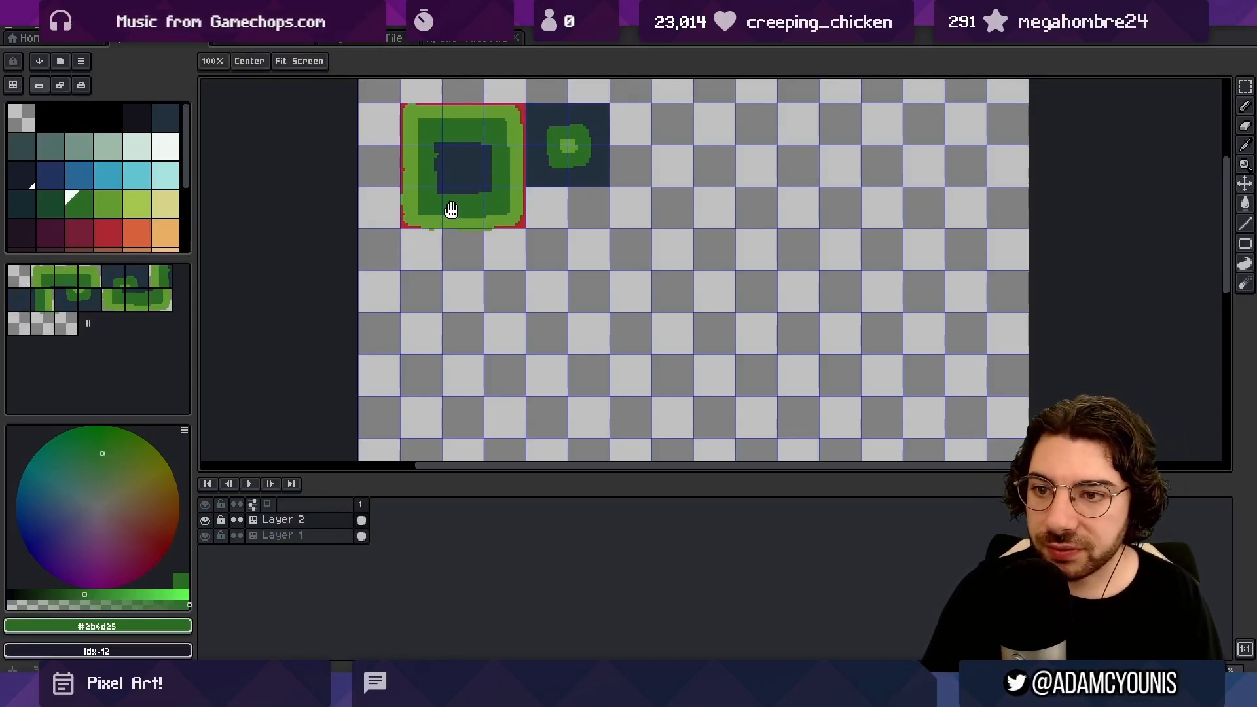
pyautogui.hotkey('space', 'Tab')
pyautogui.press('m')
pyautogui.moveTo(415, 117); pyautogui.dragTo(589, 309)
pyautogui.hotkey('ctrl', 'd')
pyautogui.moveTo(633, 253); pyautogui.dragTo(590, 318)
pyautogui.keyDown('ctrl'); pyautogui.moveTo(589, 313); pyautogui.dragTo(721, 289); pyautogui.keyUp('ctrl')
pyautogui.press('Return')
pyautogui.hotkey('ctrl', 'd')
# Step: Copy the inner-corner tiles into the layout to form a C-shaped platform, and fill its empty interior cell with the plain dark blue tile
pyautogui.moveTo(571, 149); pyautogui.dragTo(717, 279)
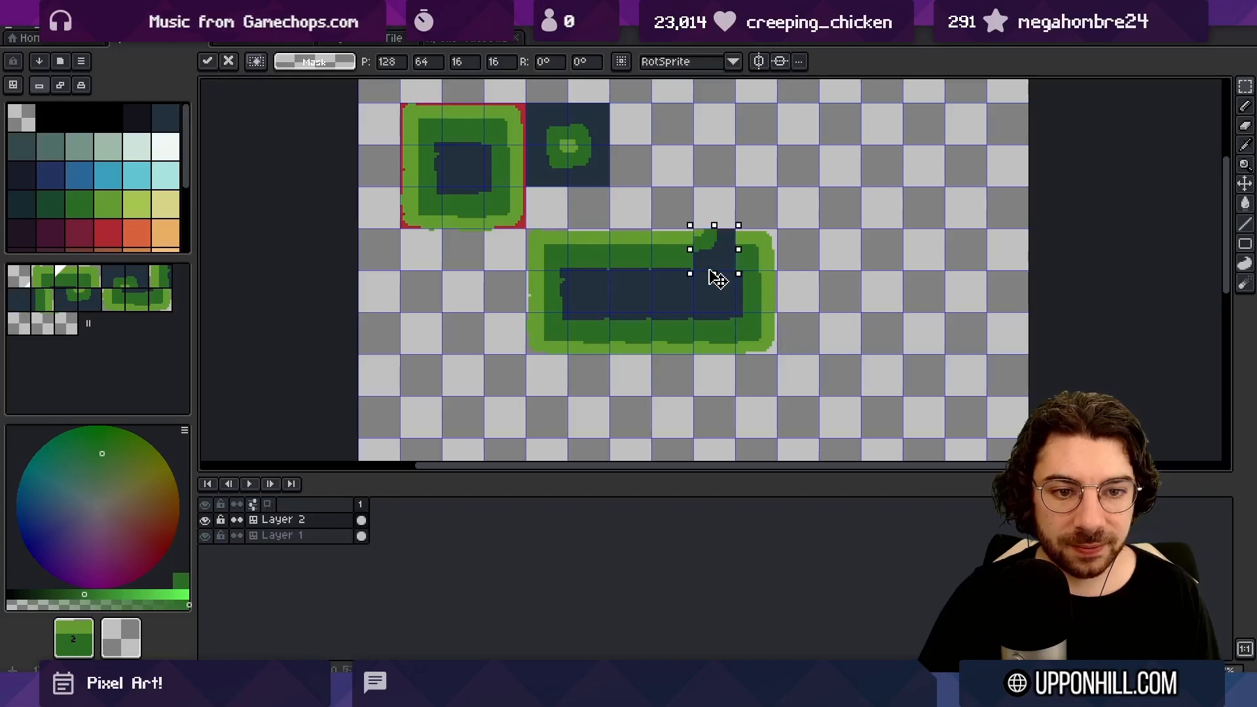
pyautogui.press('Return')
pyautogui.hotkey('ctrl', 'd')
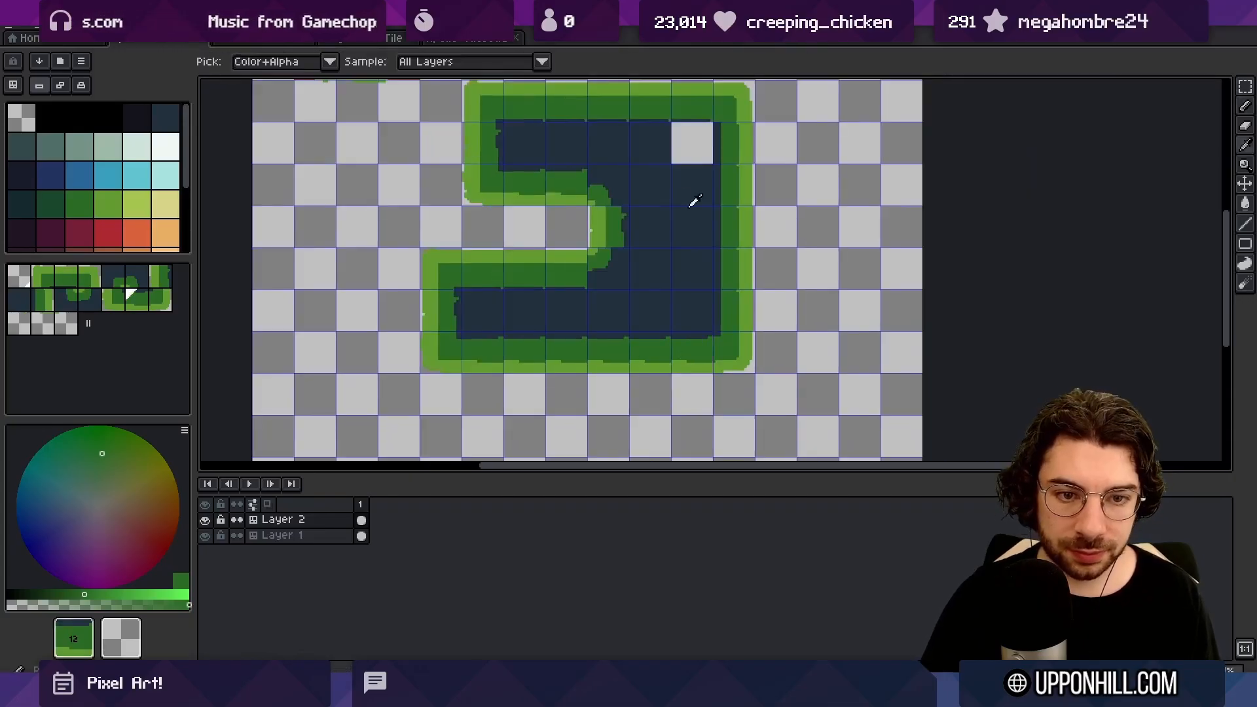
pyautogui.click(692, 144)
pyautogui.moveTo(609, 230); pyautogui.dragTo(604, 281)
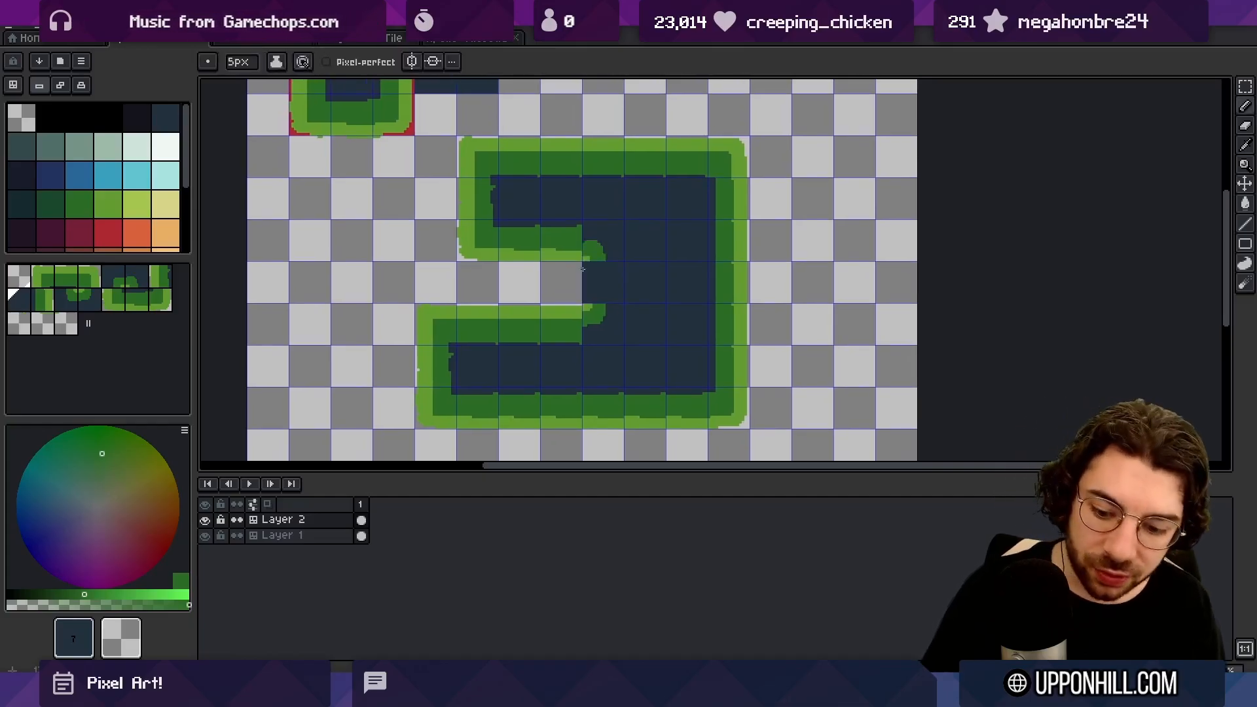
# Step: With a 4 px brush, round off the dark green band at the notch's inner corners and extend the light green border into them
pyautogui.scroll(2, 630, 247)
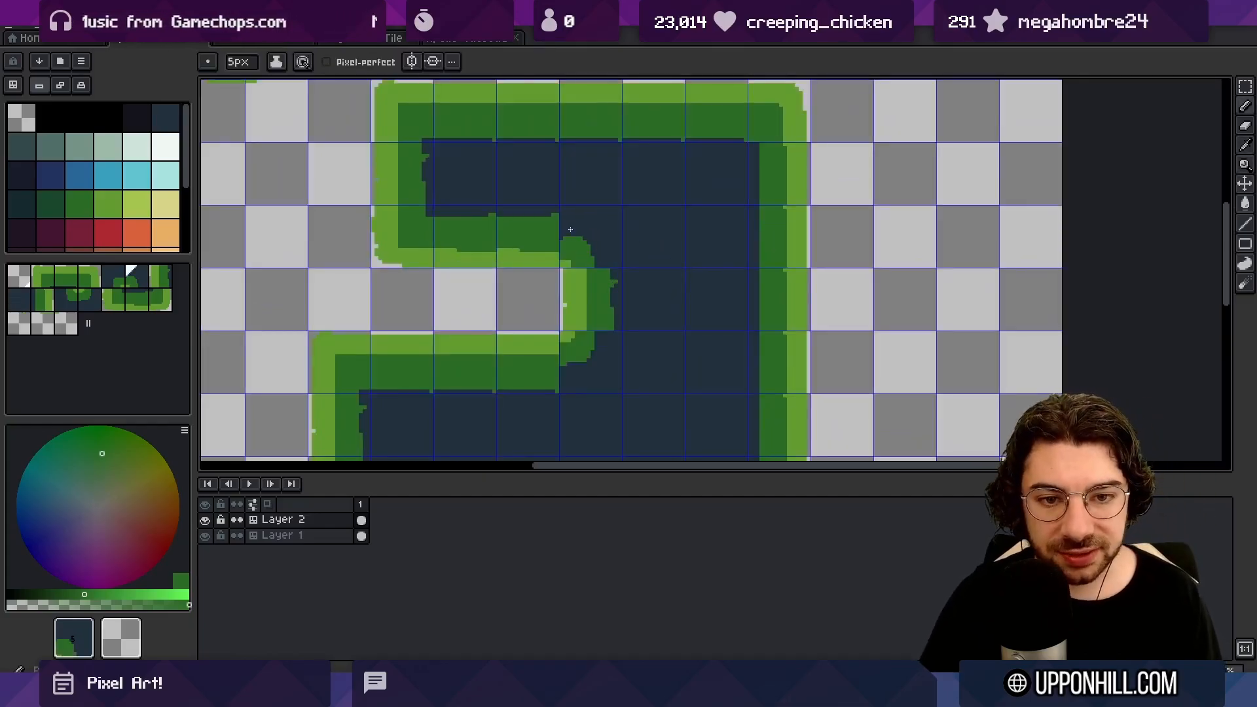
pyautogui.press('space')
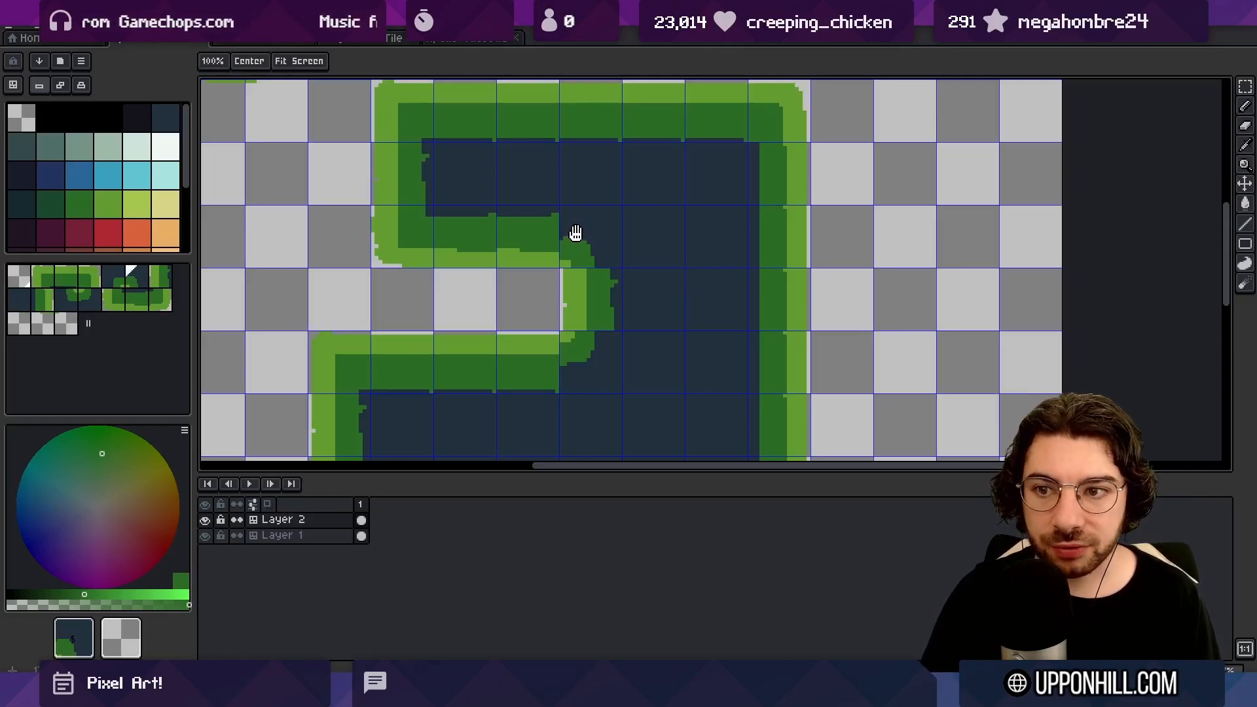
pyautogui.keyDown('alt'); pyautogui.click(573, 239); pyautogui.keyUp('alt')
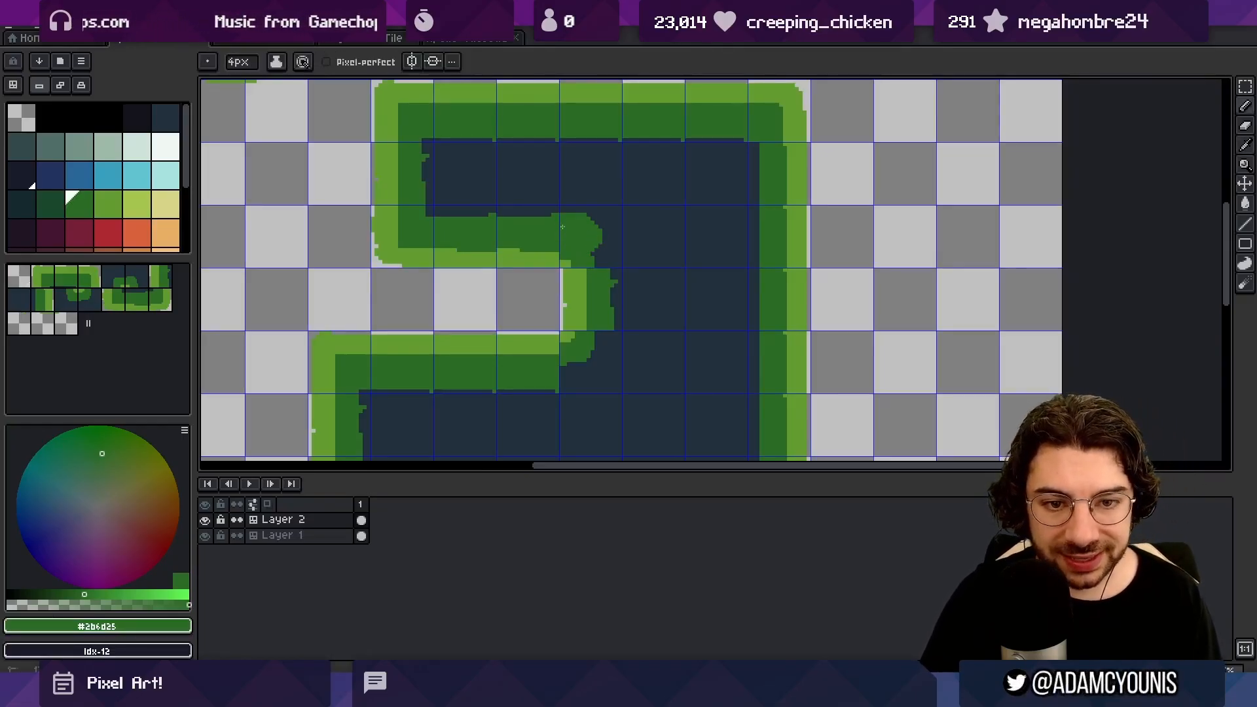
pyautogui.moveTo(562, 227); pyautogui.dragTo(592, 234)
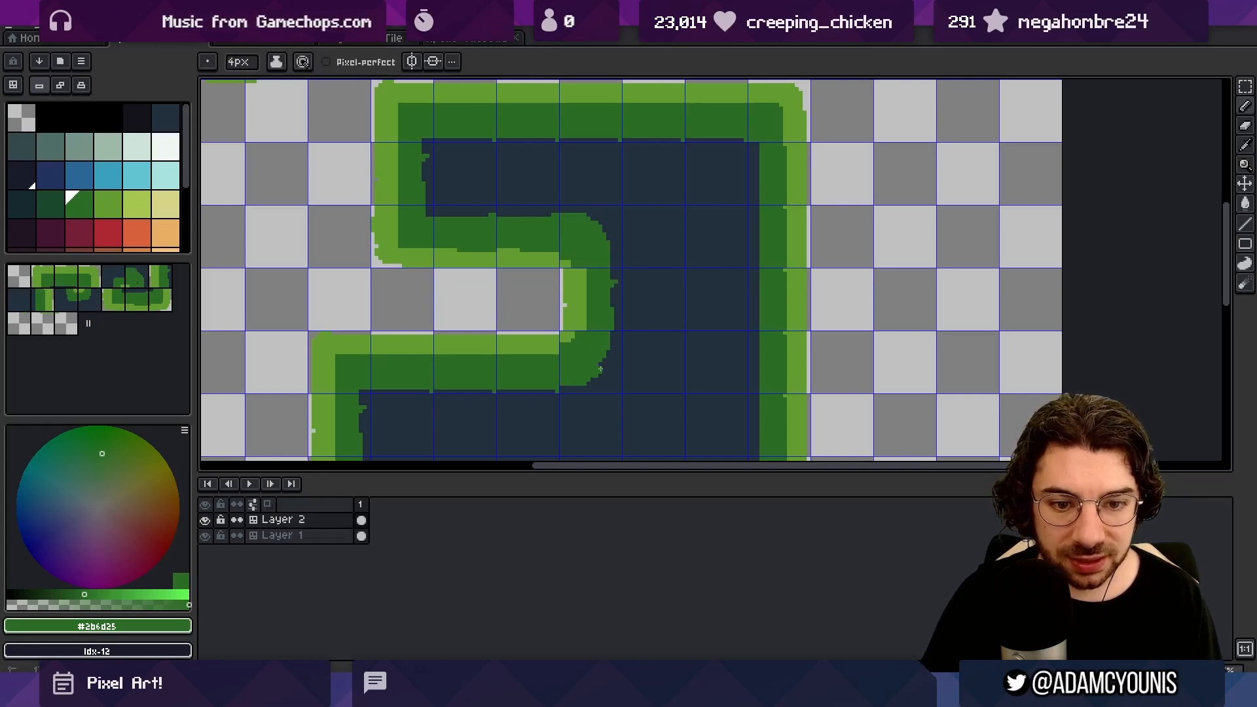
pyautogui.keyDown('alt'); pyautogui.click(560, 346); pyautogui.keyUp('alt')
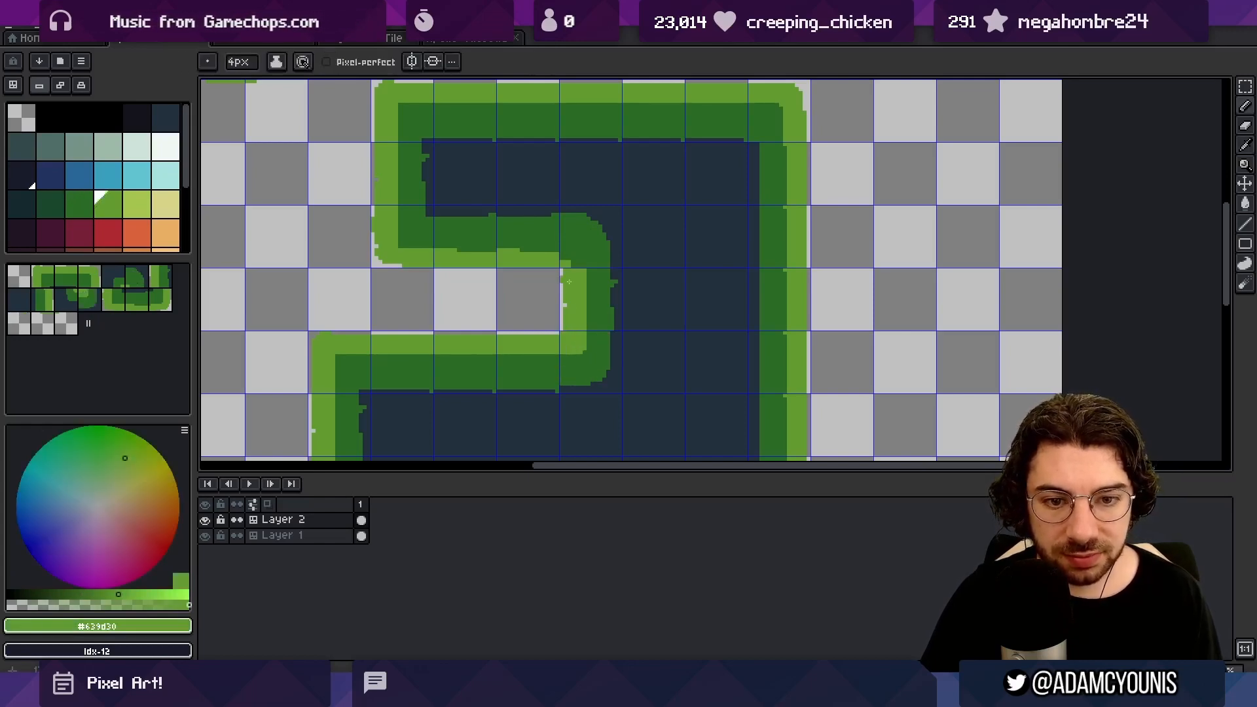
pyautogui.click(567, 256)
# Step: Repaint the small inner-corner block with a larger rounded dark green patch around a centred light green spot
pyautogui.press('space')
pyautogui.moveTo(624, 239)
pyautogui.mouseDown()
pyautogui.moveTo(600, 219)
pyautogui.moveTo(590, 227)
pyautogui.mouseUp()
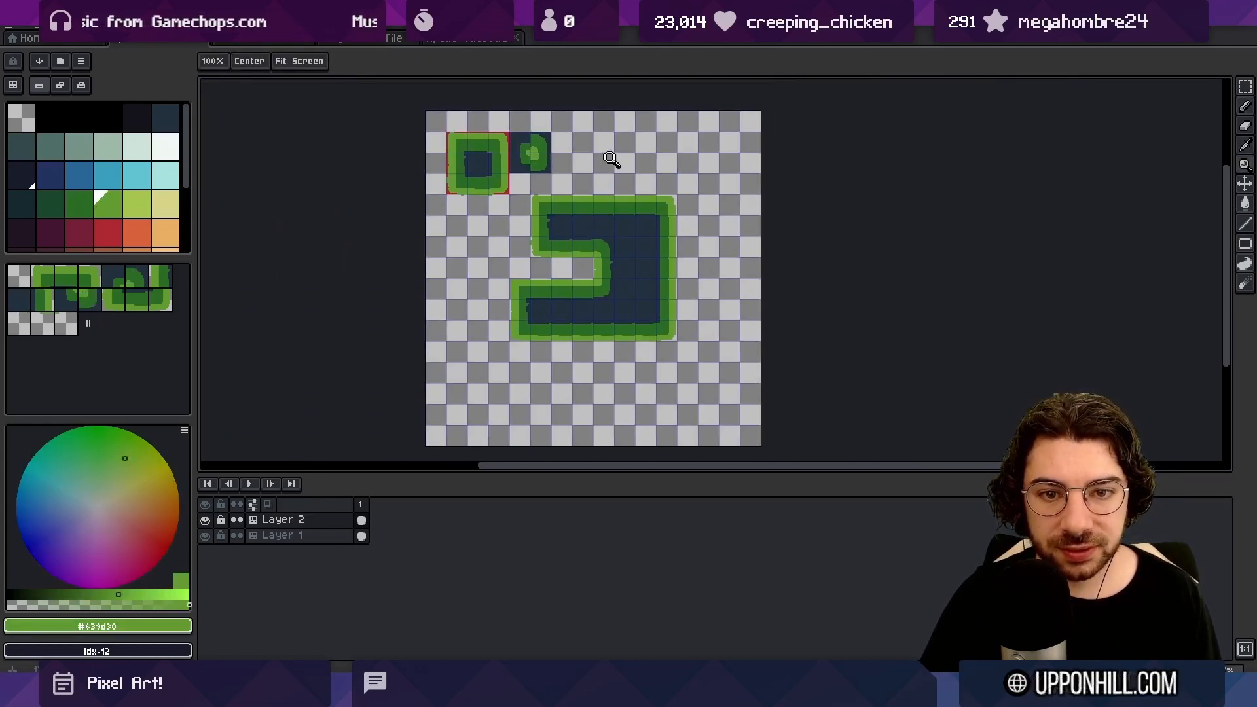
pyautogui.moveTo(536, 142)
pyautogui.mouseDown()
pyautogui.moveTo(550, 172)
pyautogui.moveTo(592, 176)
pyautogui.mouseUp()
pyautogui.moveTo(483, 154); pyautogui.dragTo(511, 247)
pyautogui.keyDown('alt'); pyautogui.click(556, 174); pyautogui.keyUp('alt')
pyautogui.moveTo(538, 161)
pyautogui.mouseDown()
pyautogui.moveTo(478, 173)
pyautogui.moveTo(445, 221)
pyautogui.moveTo(455, 318)
pyautogui.moveTo(530, 352)
pyautogui.moveTo(456, 343)
pyautogui.moveTo(447, 250)
pyautogui.moveTo(467, 277)
pyautogui.moveTo(488, 191)
pyautogui.moveTo(548, 237)
pyautogui.moveTo(523, 296)
pyautogui.moveTo(544, 295)
pyautogui.moveTo(516, 297)
pyautogui.mouseUp()
pyautogui.keyDown('alt'); pyautogui.click(502, 295); pyautogui.keyUp('alt')
pyautogui.keyDown('alt'); pyautogui.click(546, 244); pyautogui.keyUp('alt')
pyautogui.keyDown('alt'); pyautogui.click(502, 195); pyautogui.keyUp('alt')
pyautogui.click(527, 183)
pyautogui.moveTo(563, 197); pyautogui.dragTo(514, 198)
pyautogui.moveTo(591, 210); pyautogui.dragTo(541, 196)
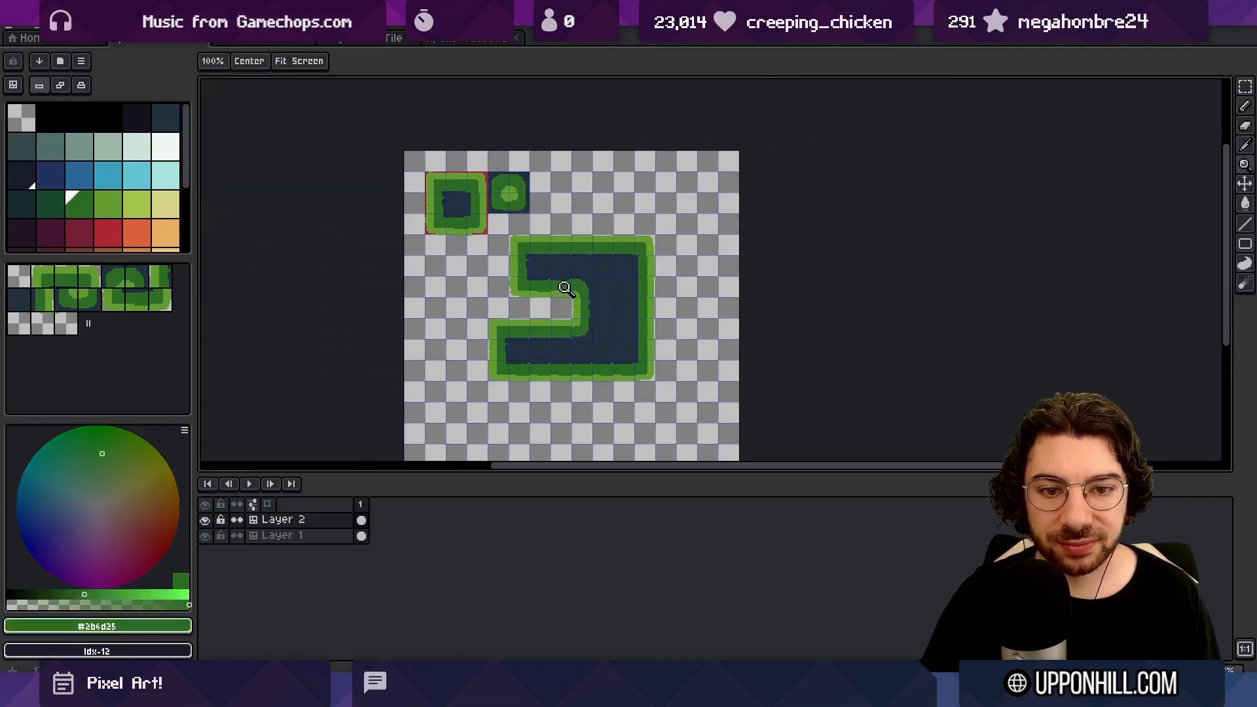
# Step: Touch up the dark and light green bands around the notch's upper inner corner
pyautogui.moveTo(566, 291); pyautogui.dragTo(587, 286)
pyautogui.keyDown('alt'); pyautogui.click(573, 288); pyautogui.keyUp('alt')
pyautogui.scroll(-3, 529, 286)
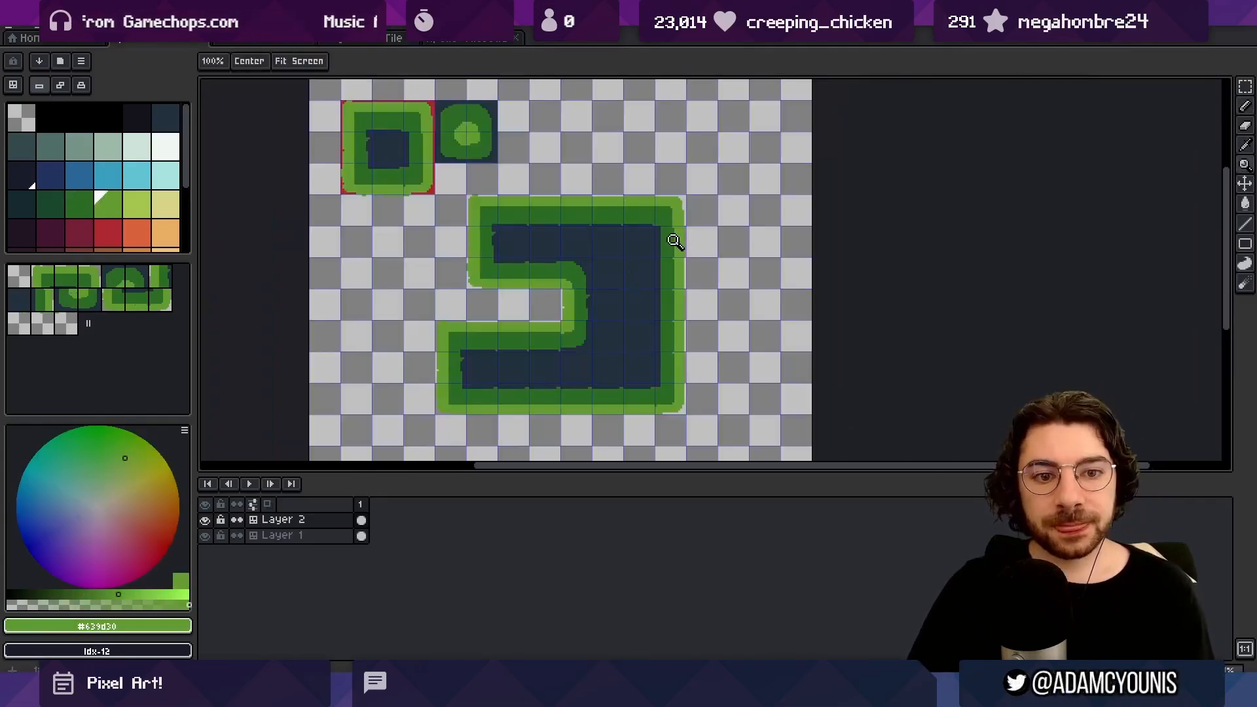
# Step: Sample the dark blue interior colour and clean up the inner edges of the dark green band with a 1 px brush
pyautogui.scroll(4, 650, 222)
pyautogui.keyDown('alt'); pyautogui.click(650, 223); pyautogui.keyUp('alt')
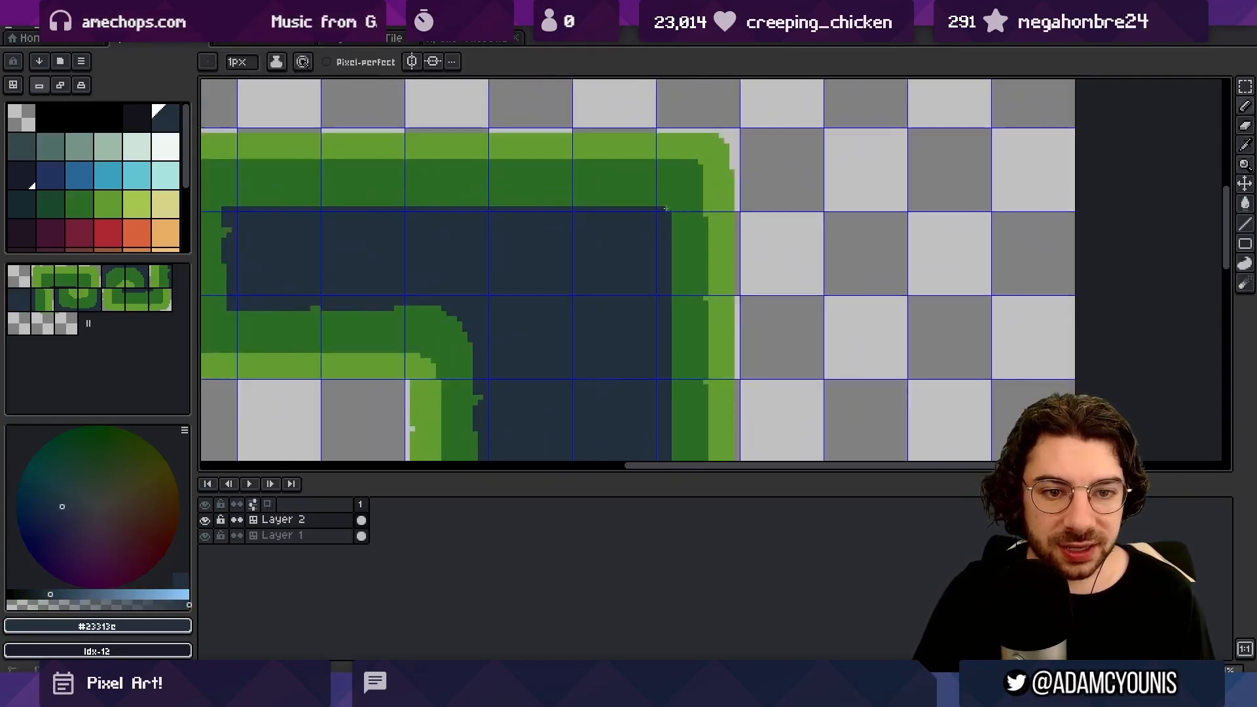
pyautogui.moveTo(646, 204); pyautogui.dragTo(570, 209)
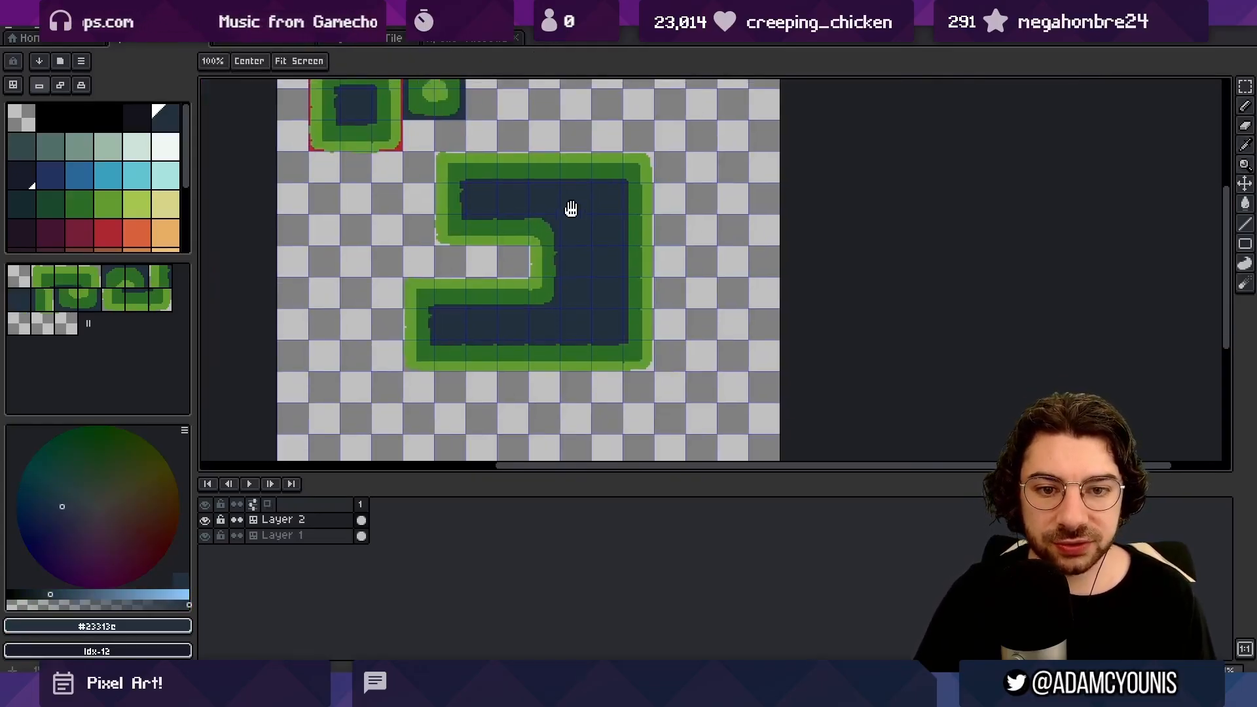
pyautogui.click(440, 311)
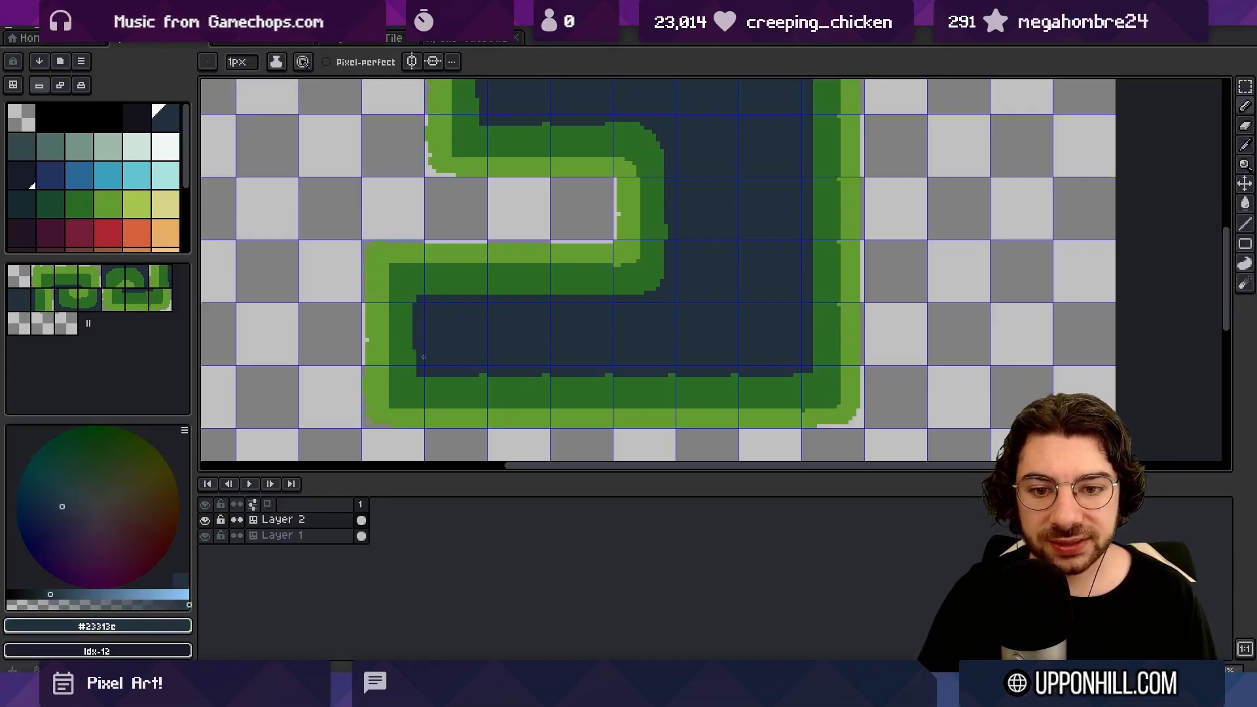
pyautogui.scroll(-2, 502, 308)
pyautogui.moveTo(517, 332); pyautogui.dragTo(502, 351)
pyautogui.scroll(2, 502, 351)
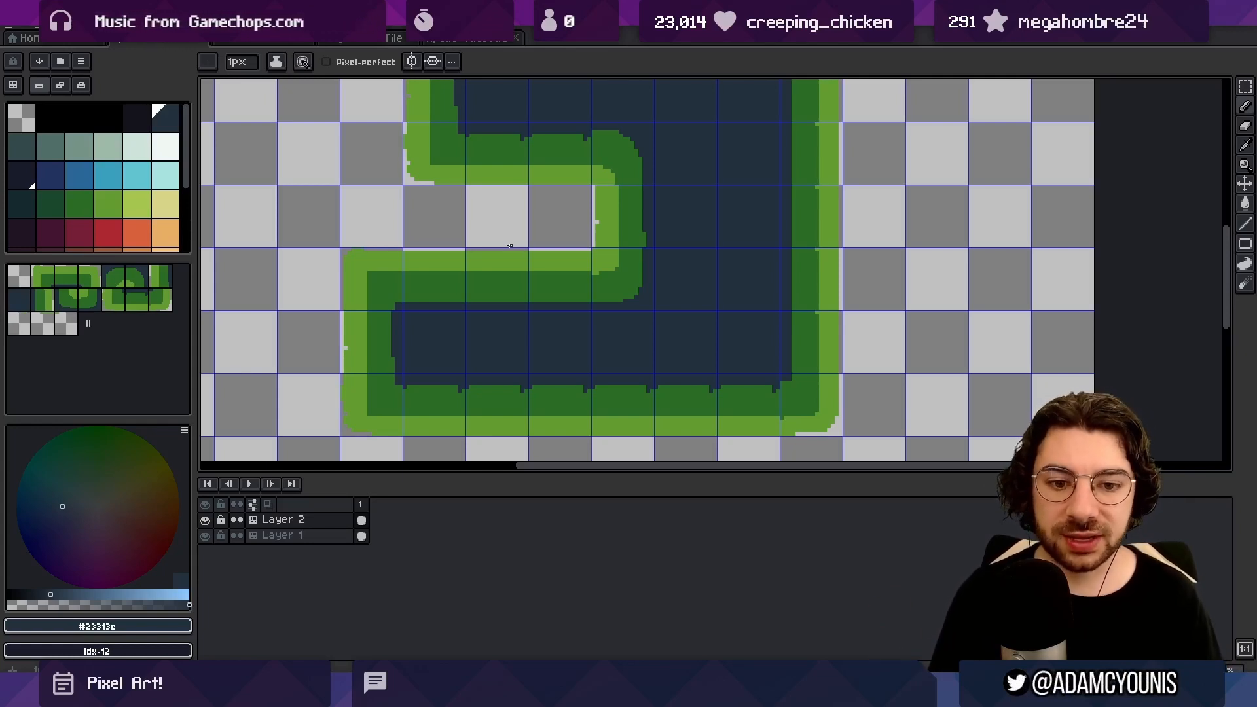
# Step: Examine how the edge and corner tiles connect across the C-shaped platform
pyautogui.scroll(-1, 573, 210)
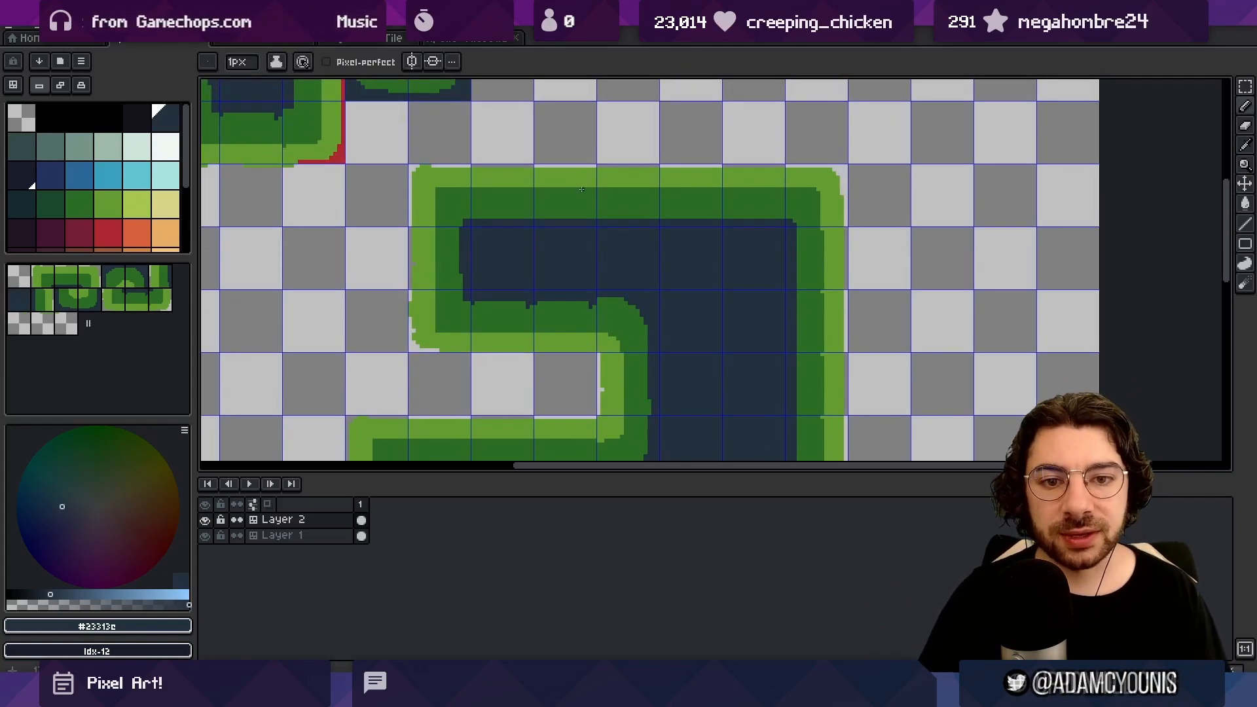
pyautogui.press('z')
pyautogui.scroll(-1, 538, 219)
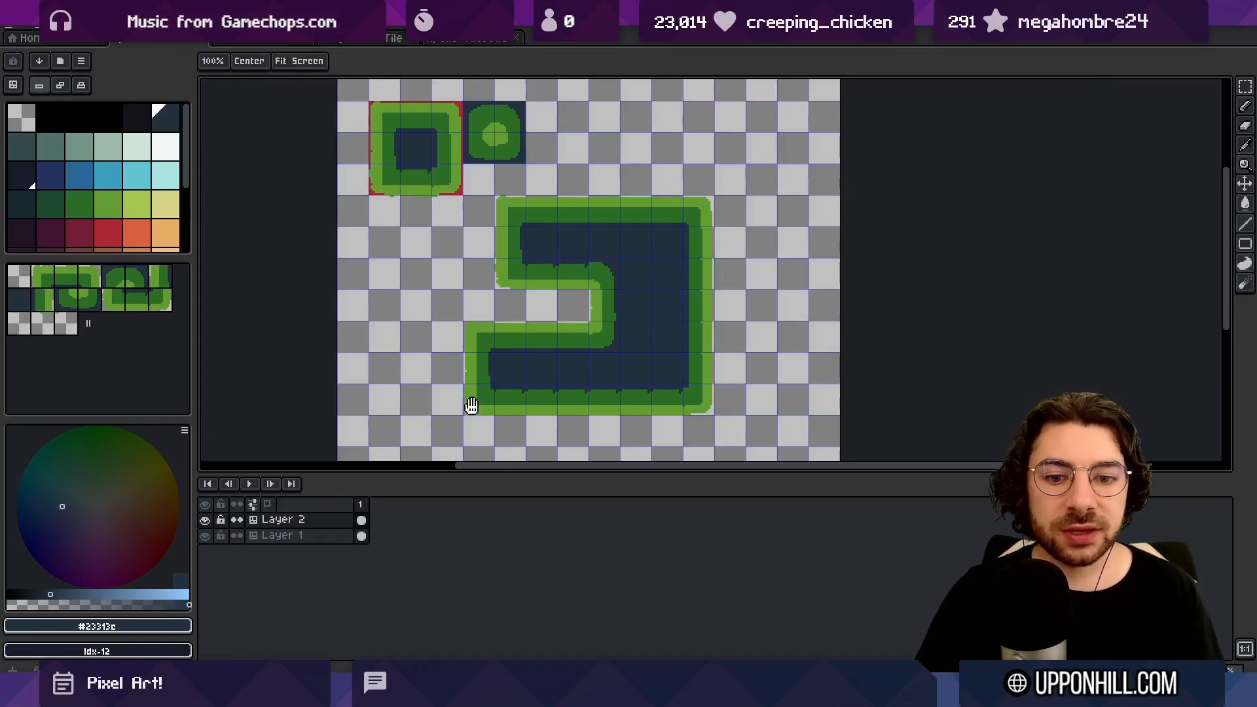
pyautogui.scroll(-1, 470, 373)
pyautogui.hscroll(1, 470, 373)
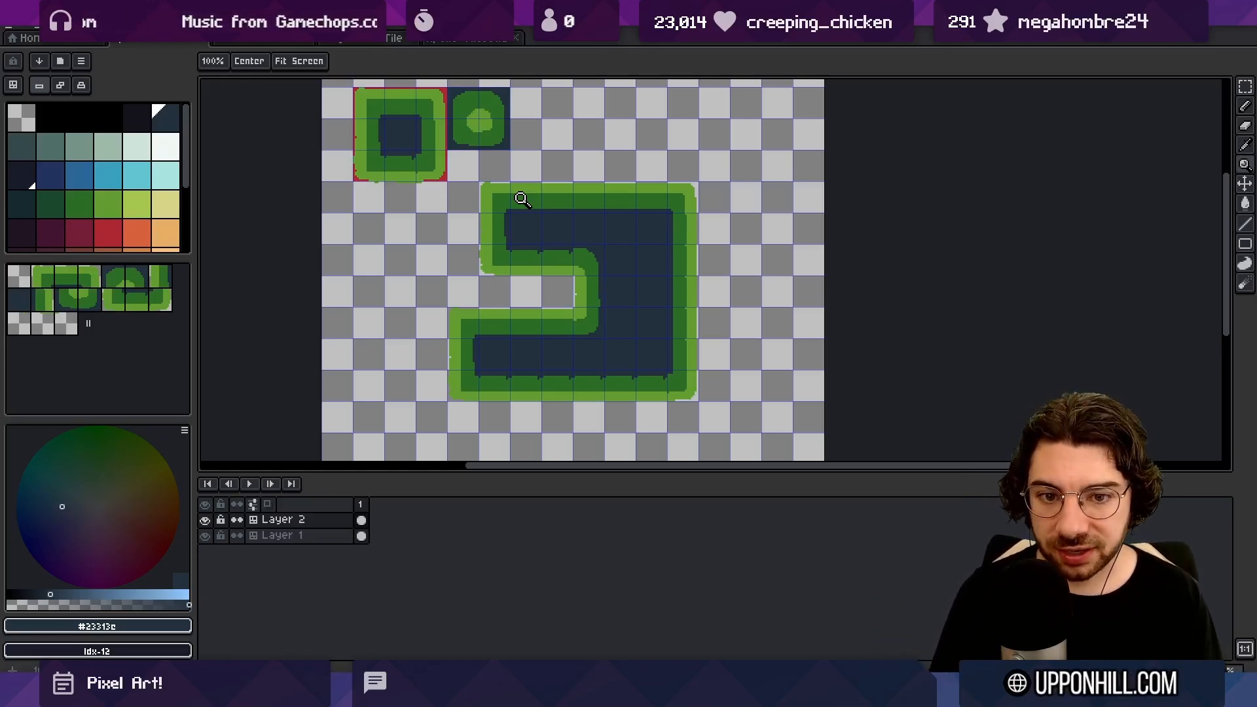
pyautogui.click(545, 249)
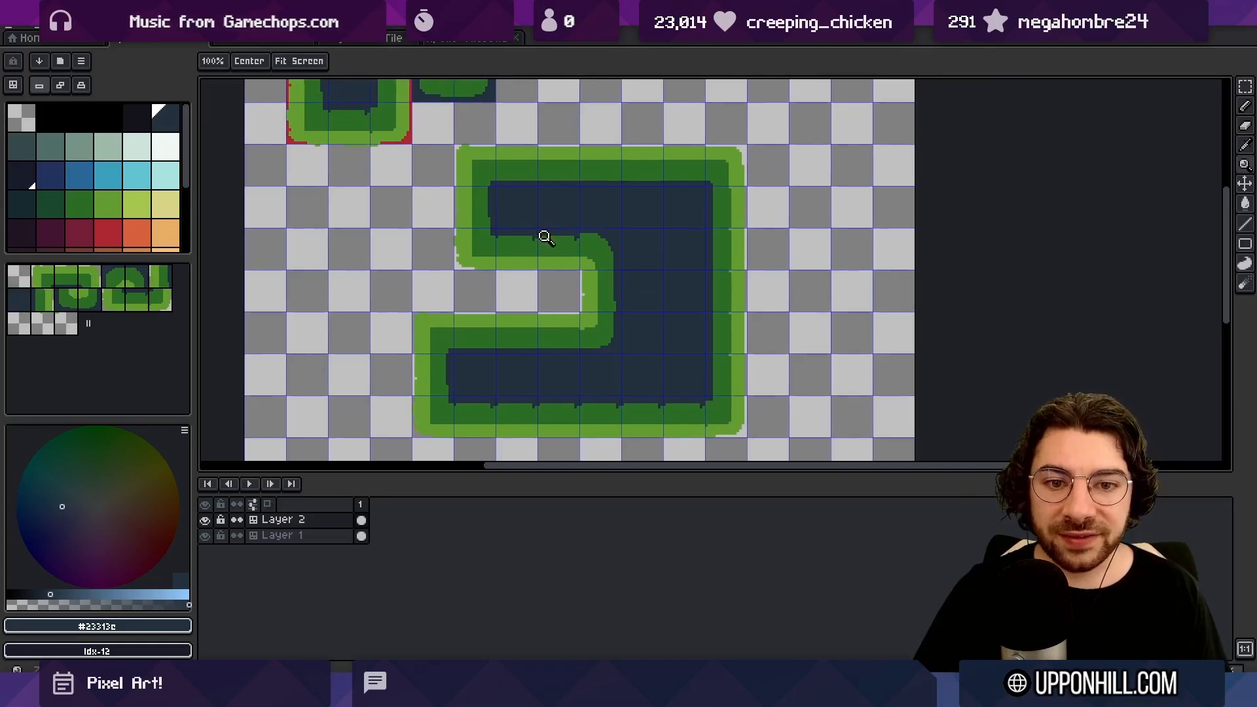
pyautogui.click(551, 219)
# Step: Switch to the reference board and study the game environment screenshots and the mossy rock tileset
pyautogui.scroll(-2, 593, 285)
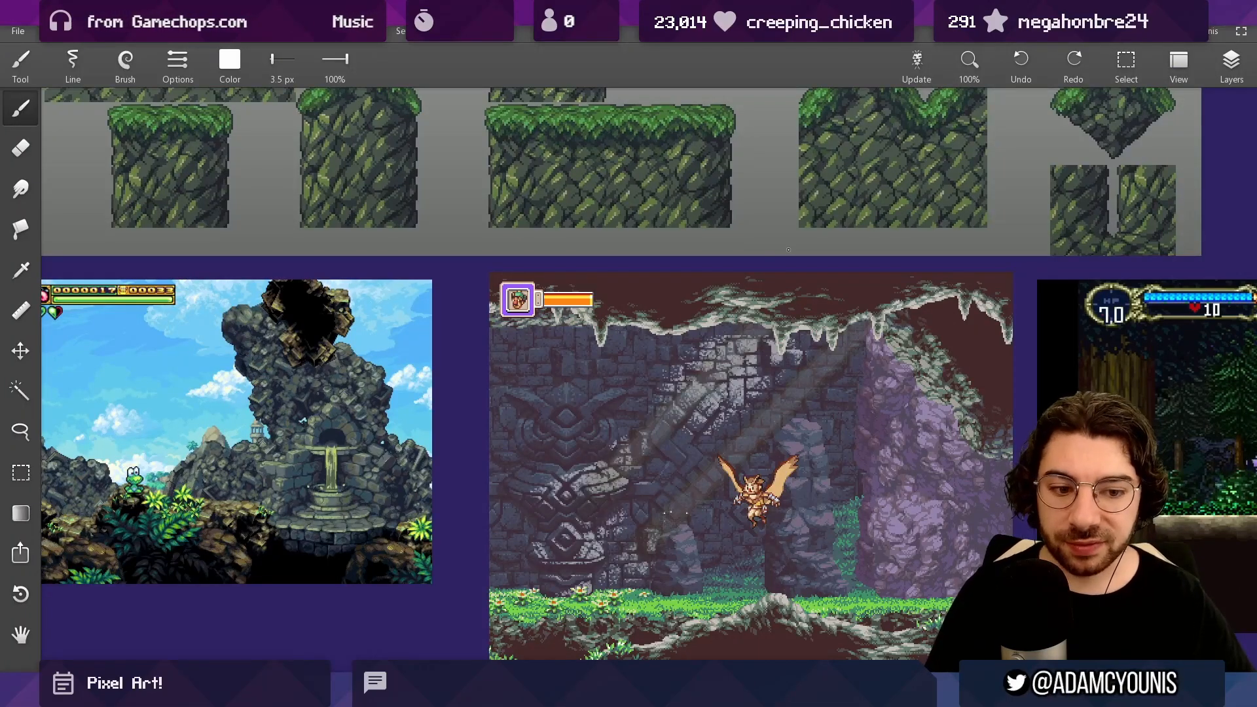
pyautogui.scroll(-5, 788, 250)
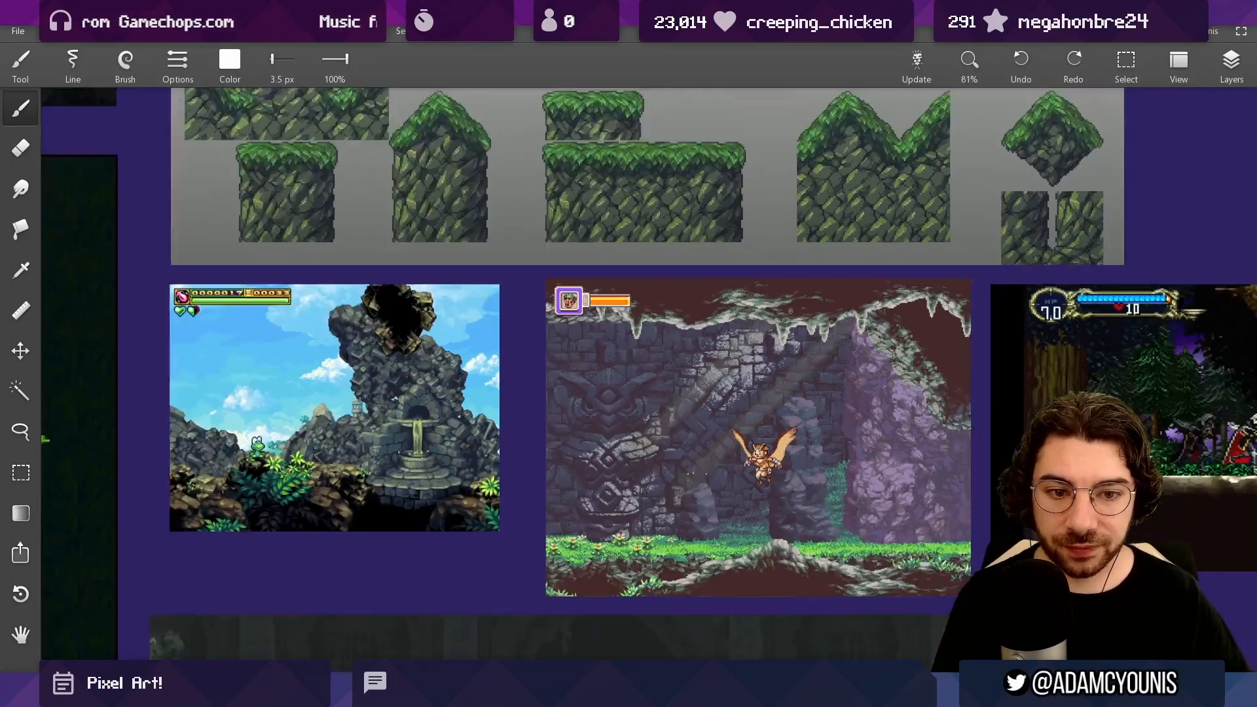
pyautogui.scroll(2, 192, 182)
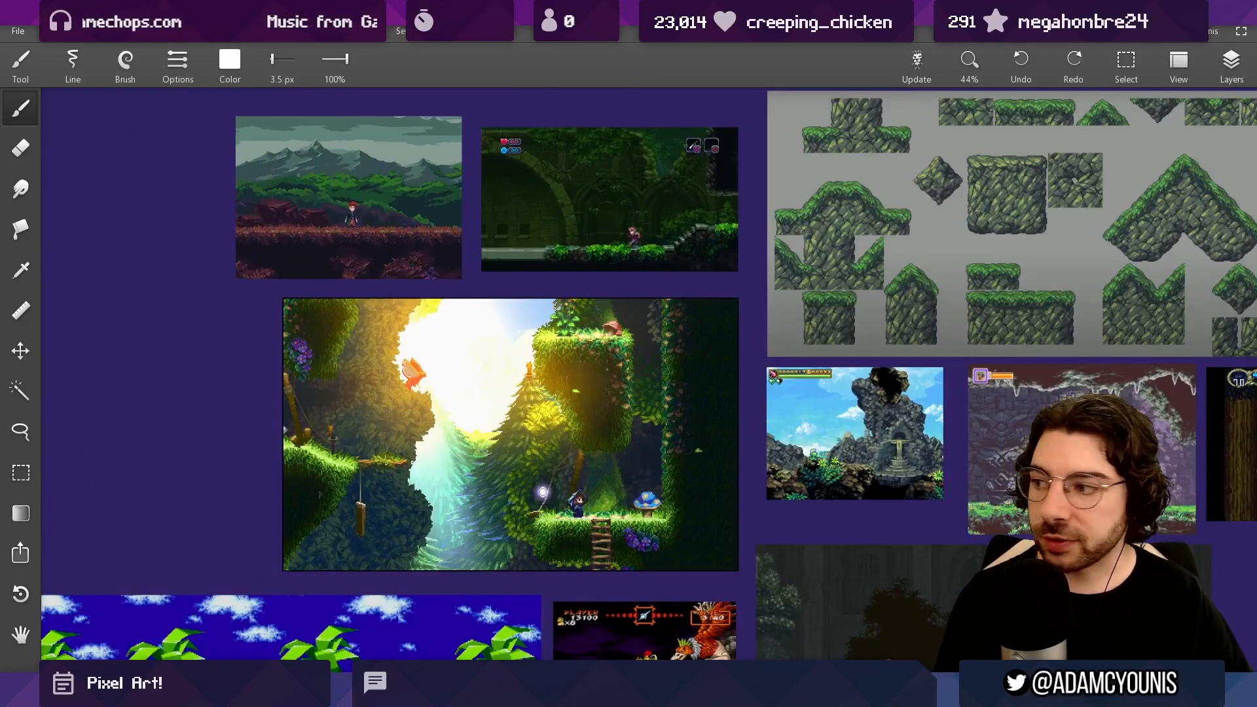
pyautogui.scroll(1, 295, 176)
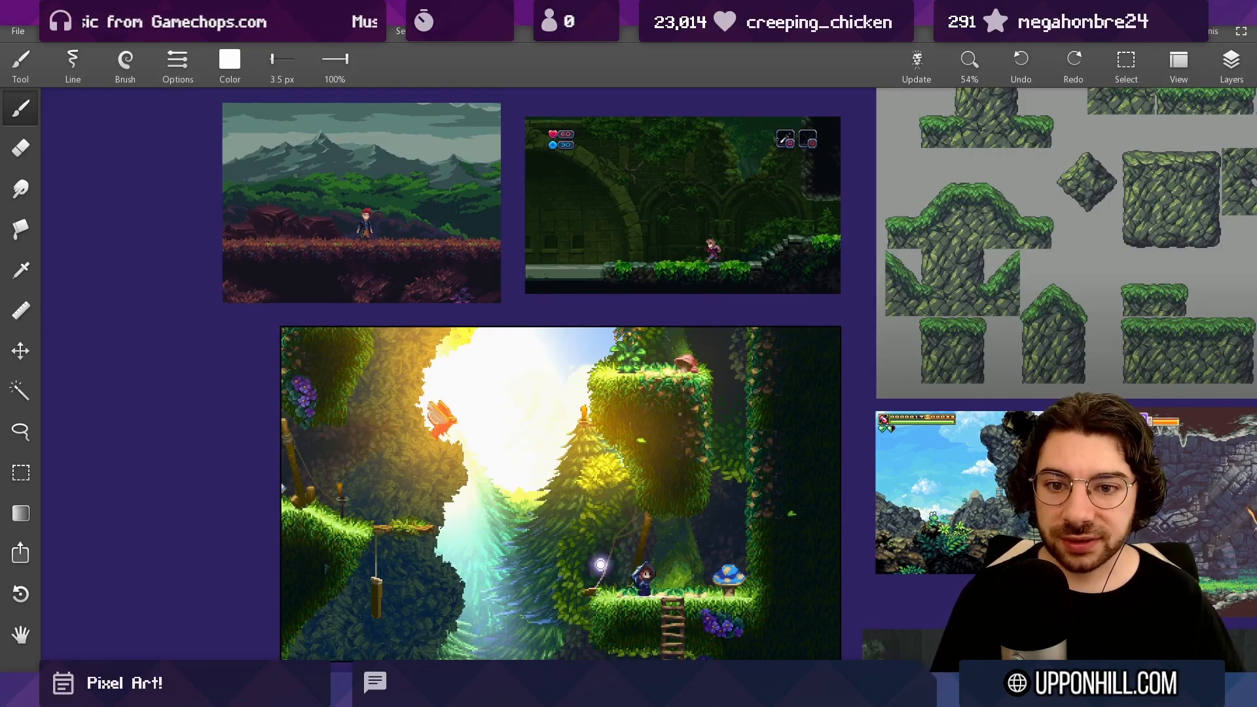
pyautogui.scroll(2, 223, 181)
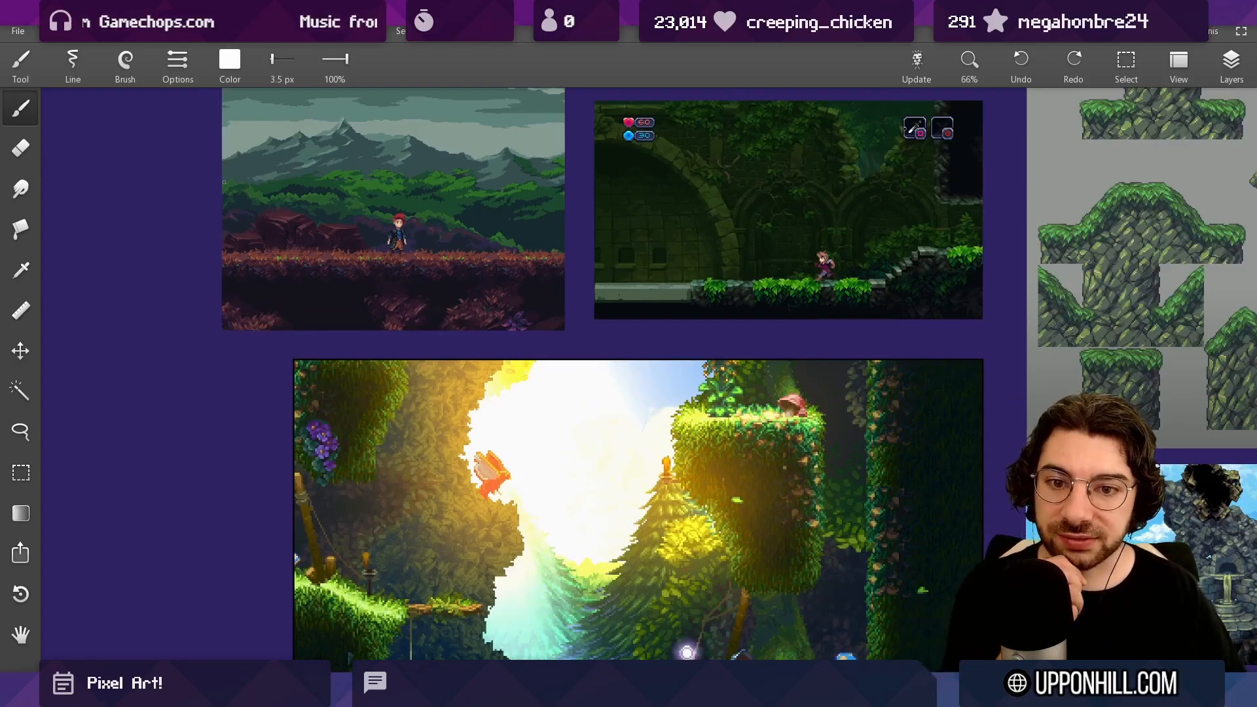
pyautogui.scroll(2, 224, 182)
pyautogui.scroll(-1, 501, 580)
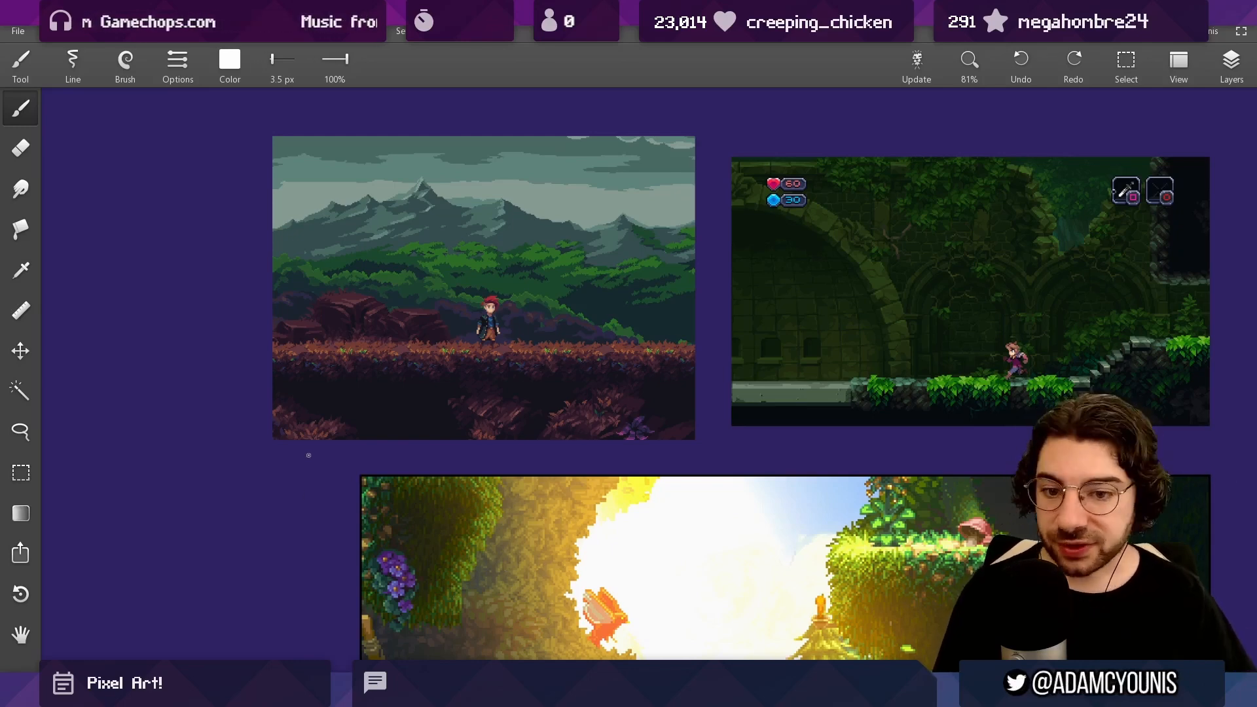
pyautogui.hscroll(5, 308, 455)
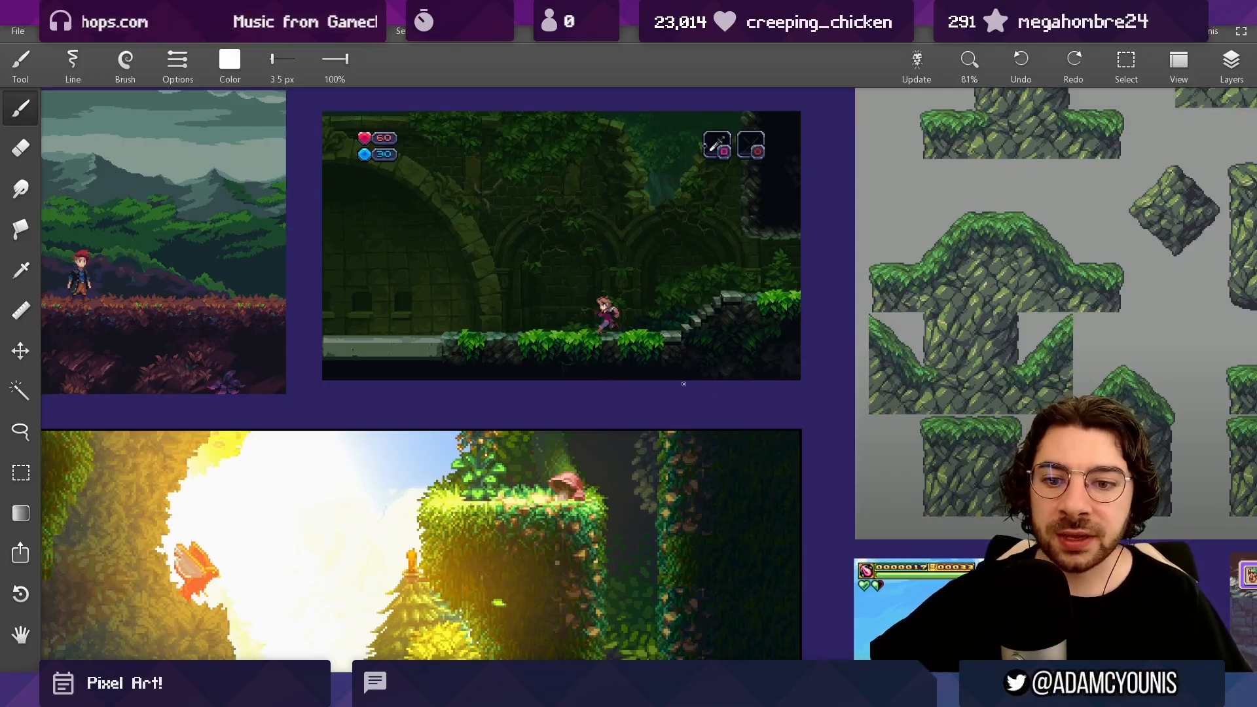
pyautogui.scroll(-2, 683, 384)
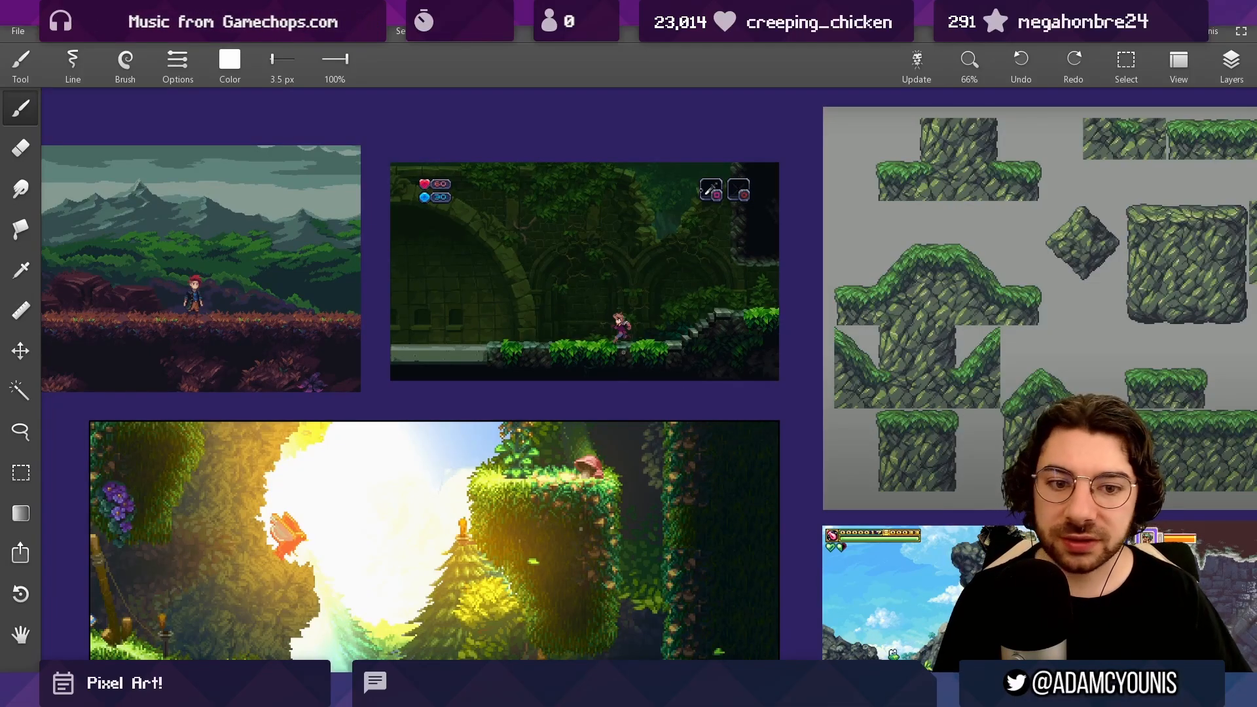
pyautogui.scroll(-2, 676, 356)
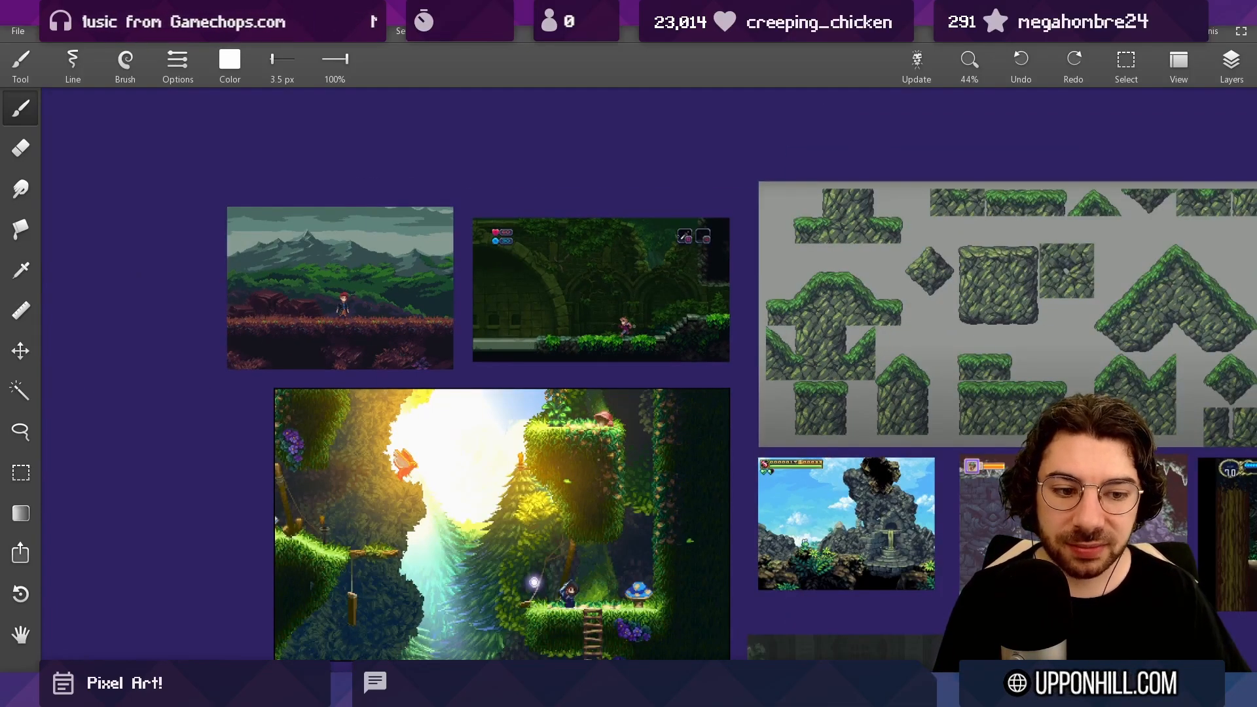
# Step: Examine the reference board's mossy rock tileset, fountain and cave scenes, mountain landscape and dark forest ruins
pyautogui.scroll(-1, 471, 332)
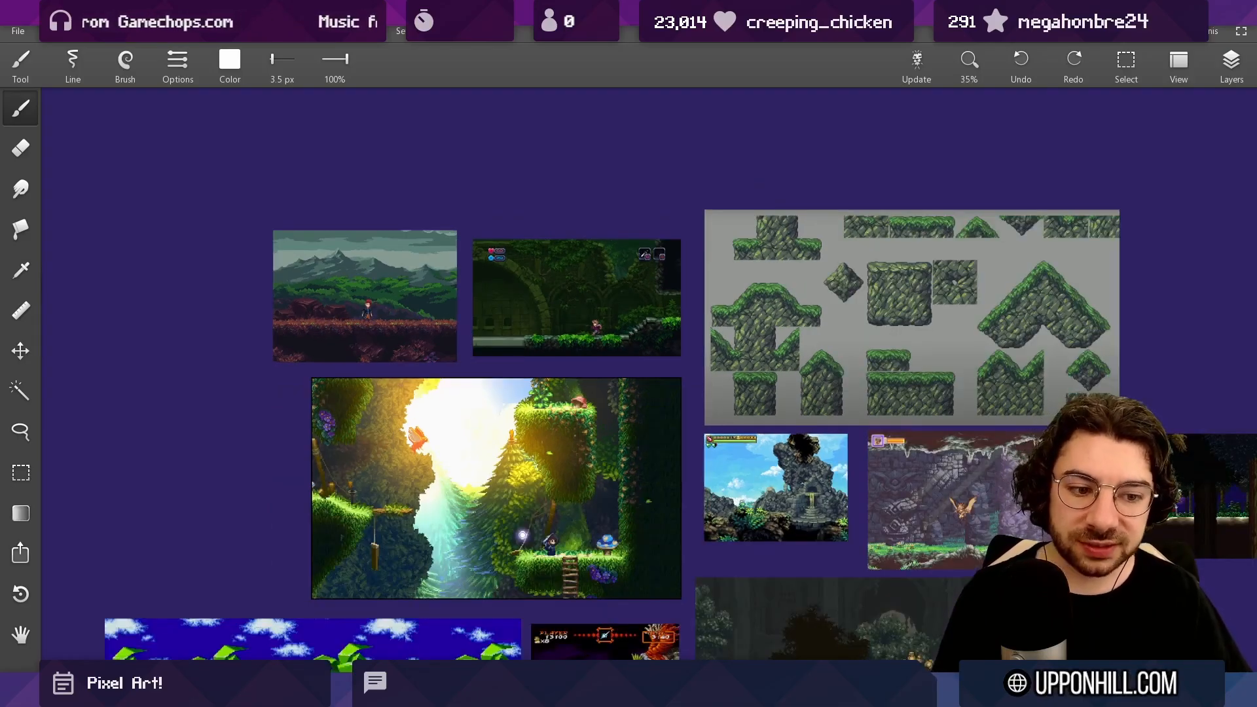
pyautogui.scroll(4, 1113, 606)
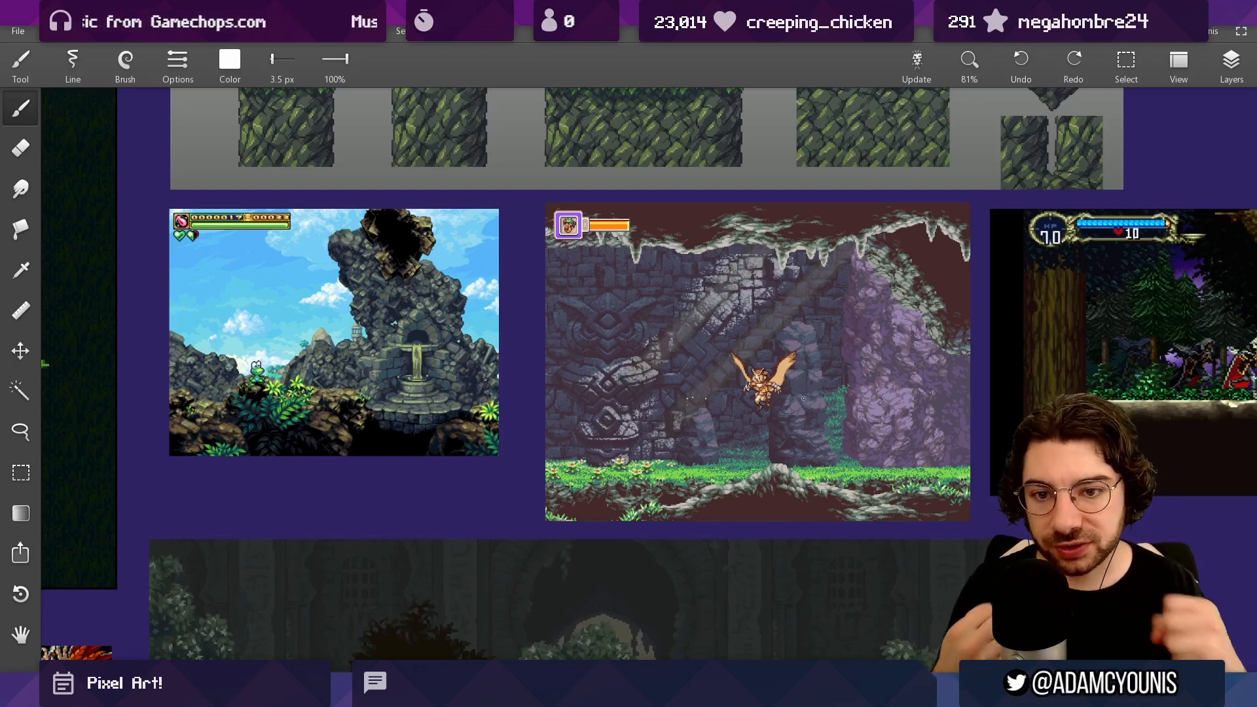
pyautogui.scroll(-5, 771, 375)
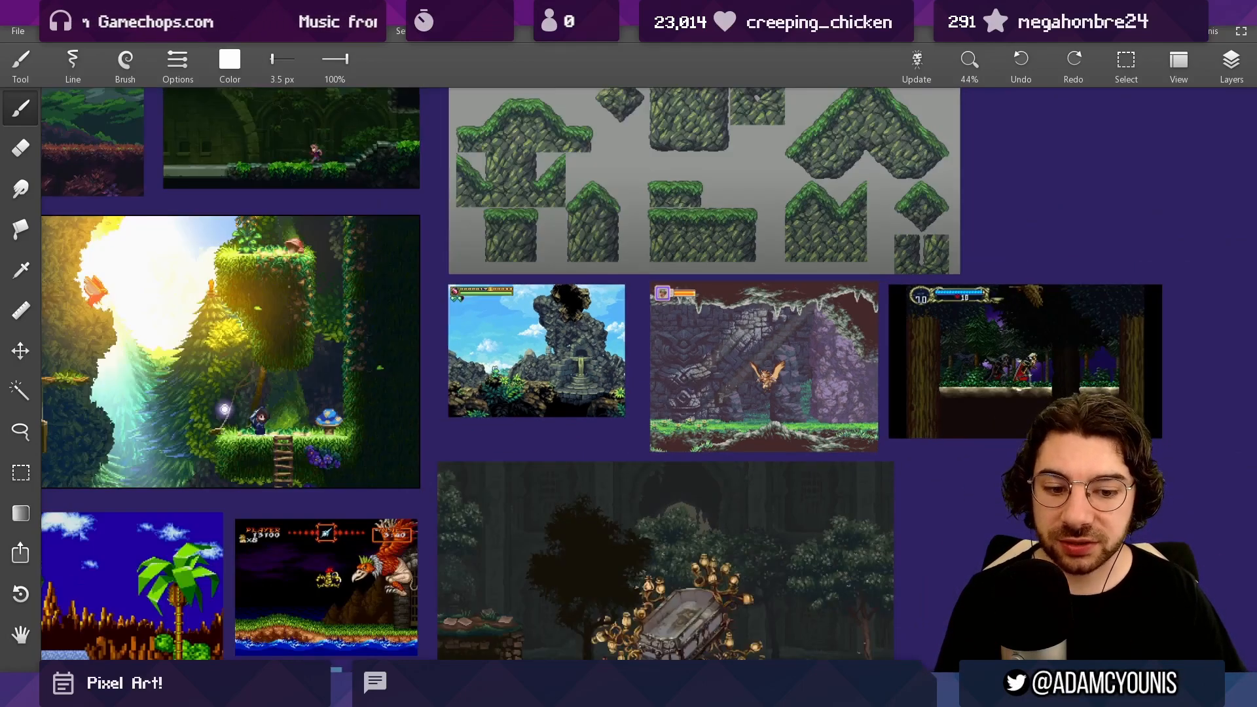
pyautogui.scroll(-2, 745, 367)
pyautogui.scroll(-2, 773, 360)
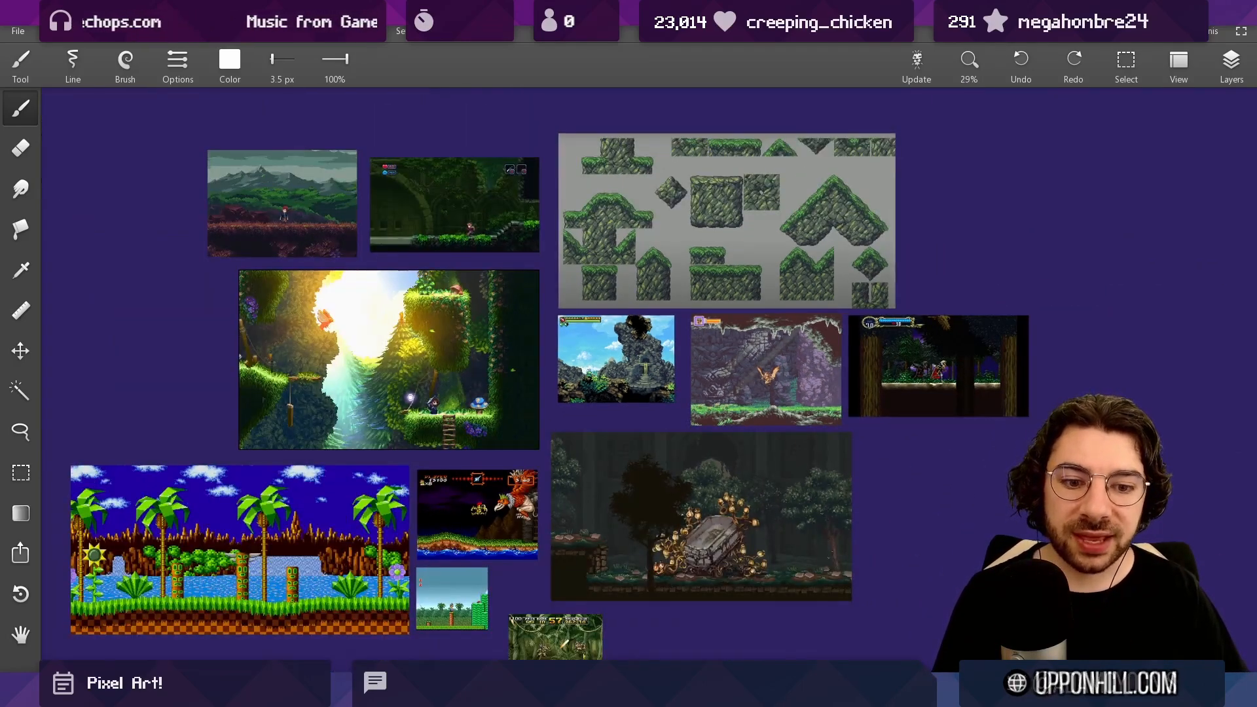
pyautogui.scroll(8, 591, 296)
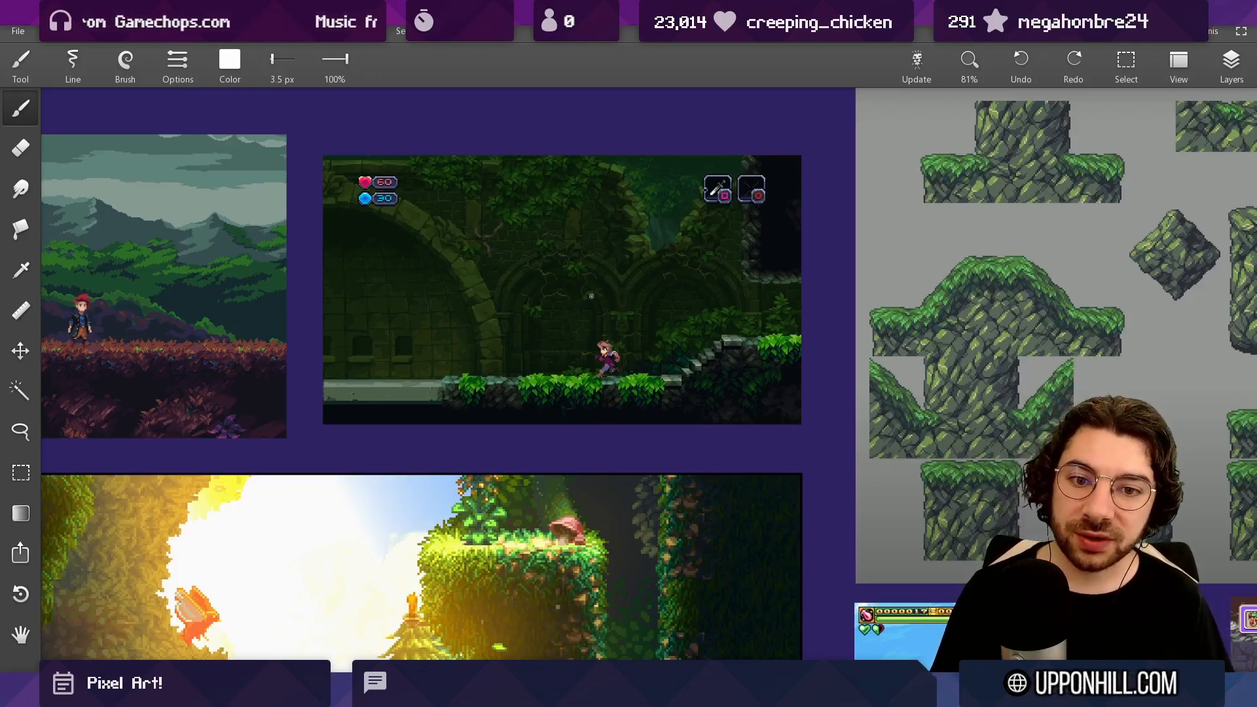
pyautogui.hscroll(-5, 591, 296)
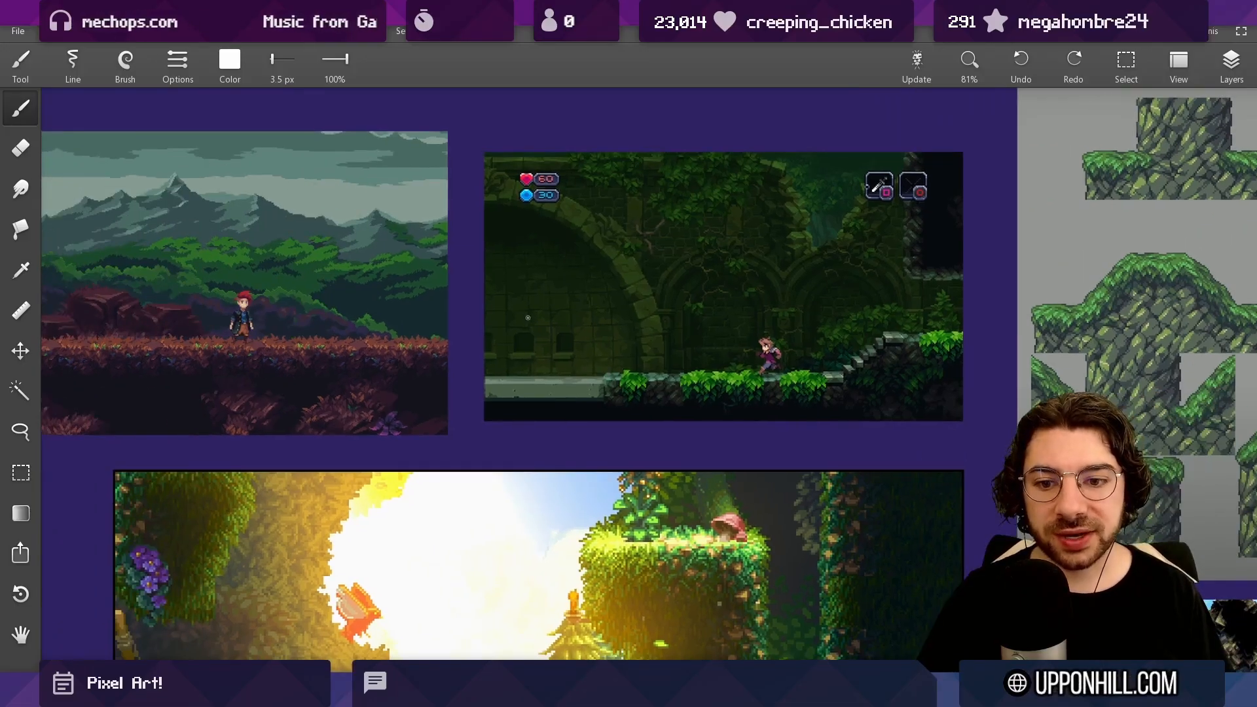
pyautogui.scroll(5, 668, 348)
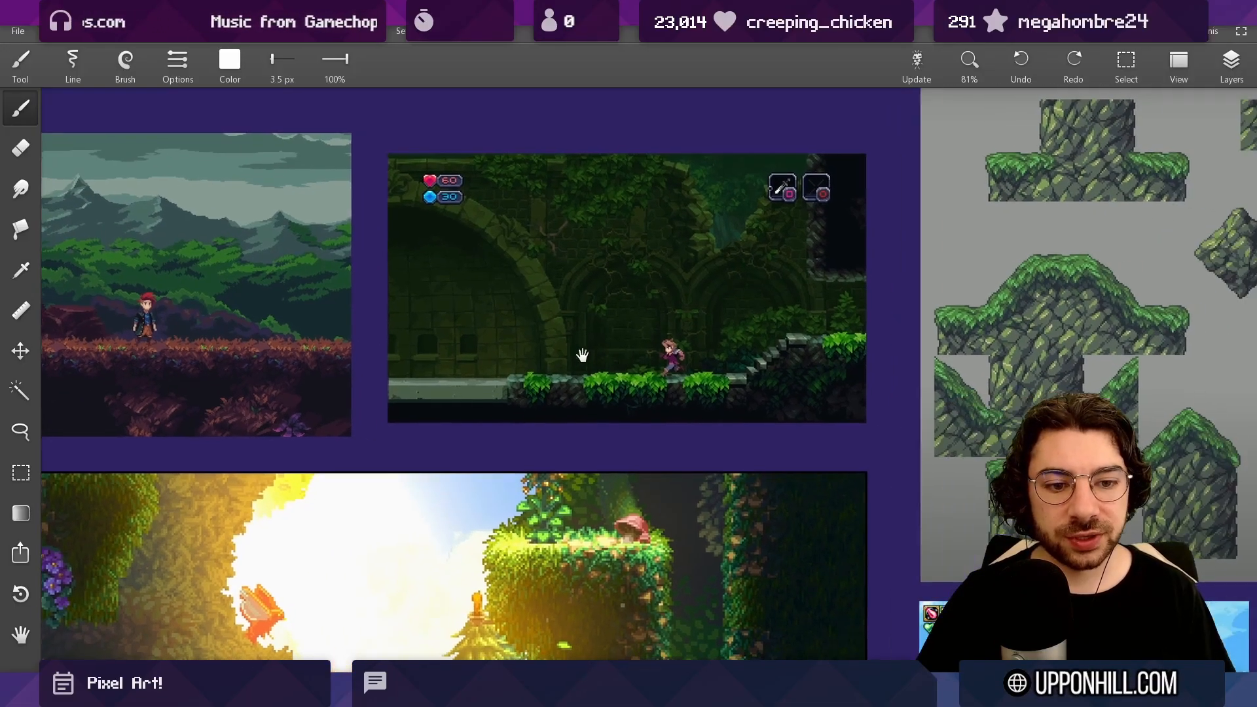
# Step: Circle the bare rock section between the leaf clumps on the dark ruins screenshot's ground and remove the mark
pyautogui.scroll(4, 644, 288)
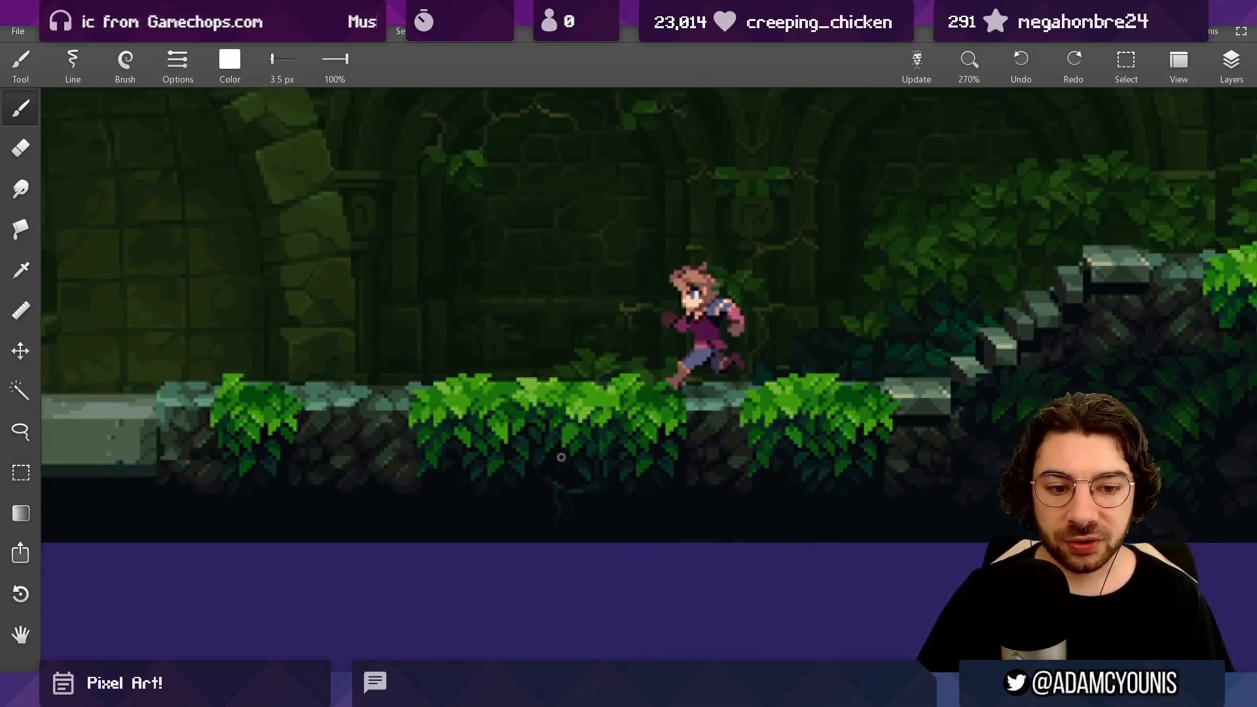
pyautogui.scroll(-1, 654, 499)
pyautogui.moveTo(718, 372); pyautogui.dragTo(690, 363)
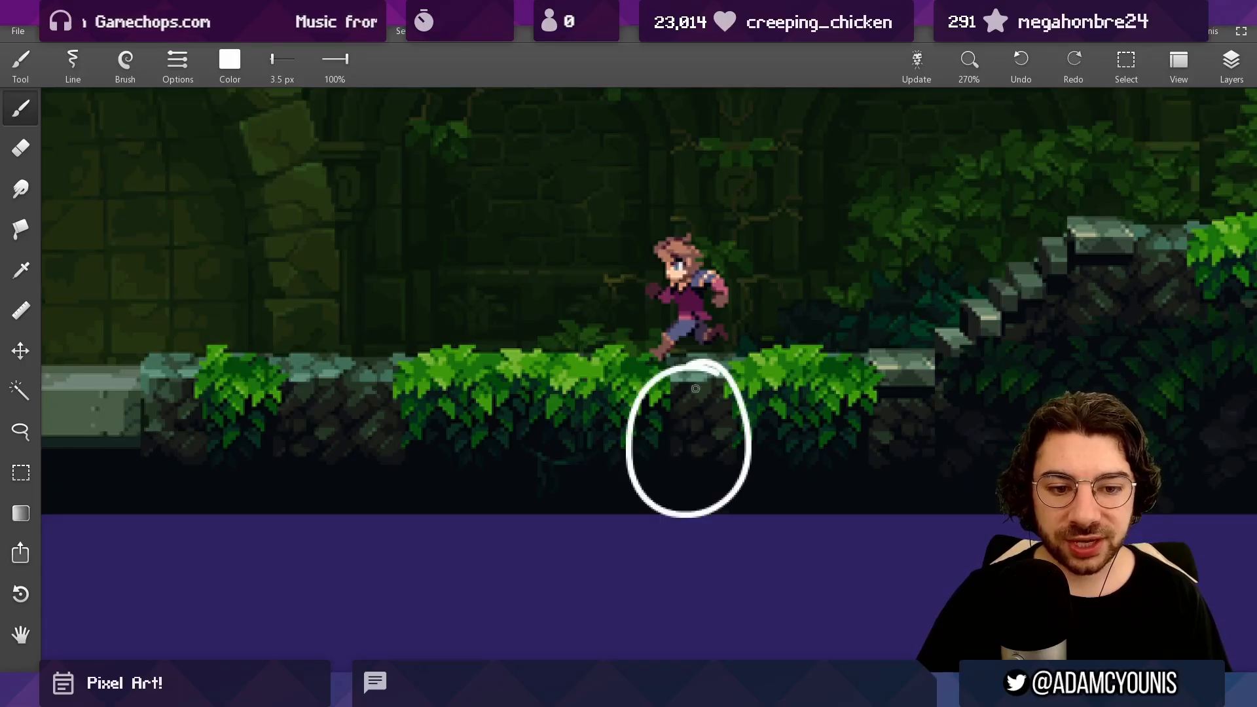
pyautogui.hotkey('ctrl', 'z')
pyautogui.scroll(-6, 677, 398)
pyautogui.moveTo(674, 410)
pyautogui.mouseDown()
pyautogui.moveTo(671, 442)
pyautogui.moveTo(610, 460)
pyautogui.mouseUp()
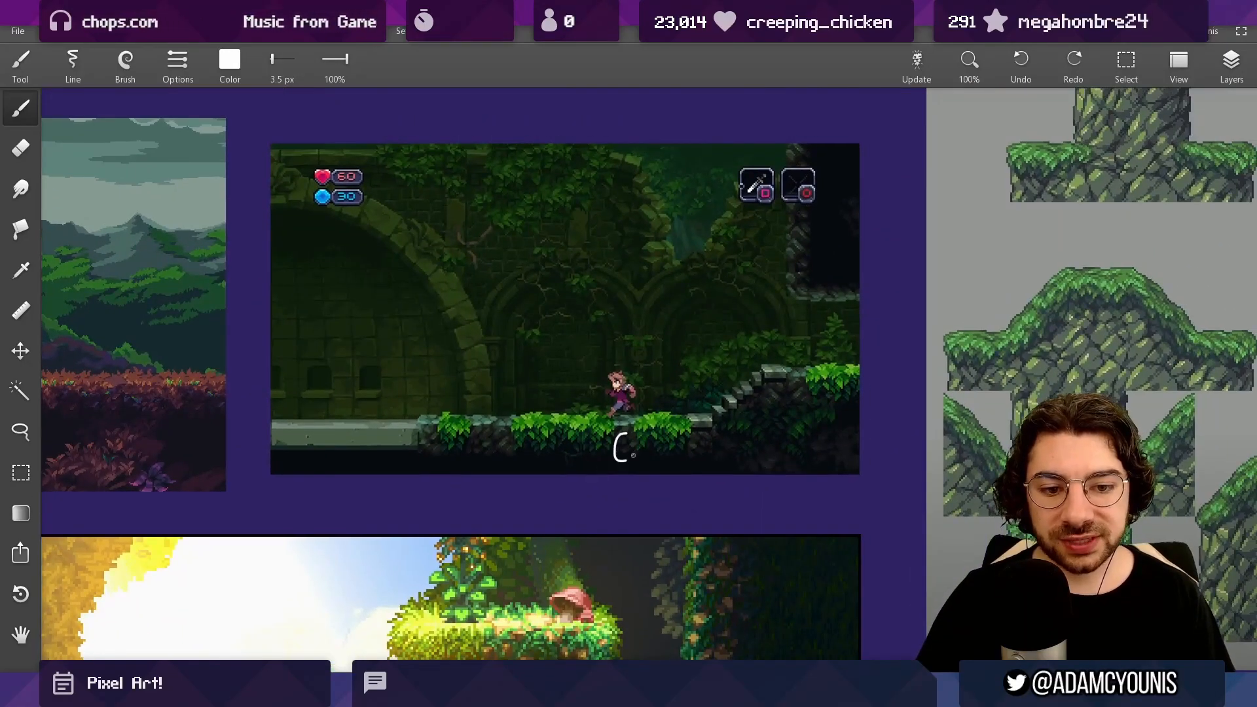
pyautogui.scroll(2, 623, 453)
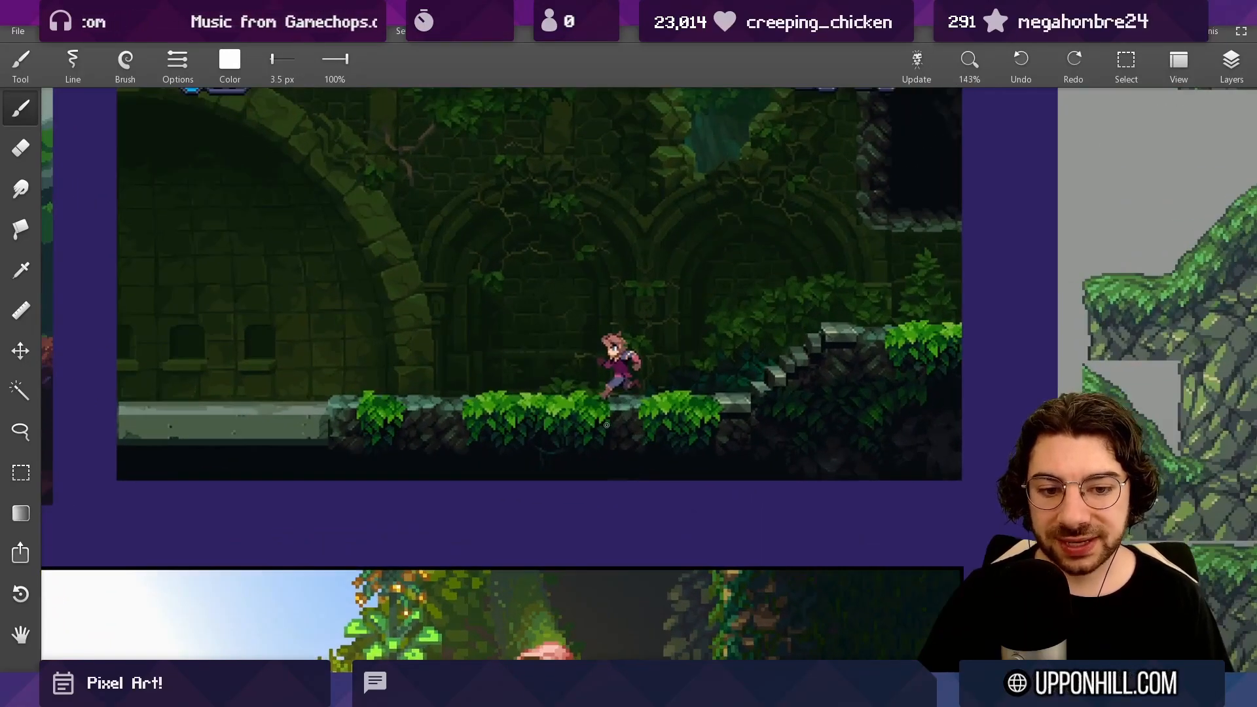
# Step: Circle the stone slab at the foot of the stairs in the ruins screenshot, undoing each annotation
pyautogui.scroll(3, 629, 435)
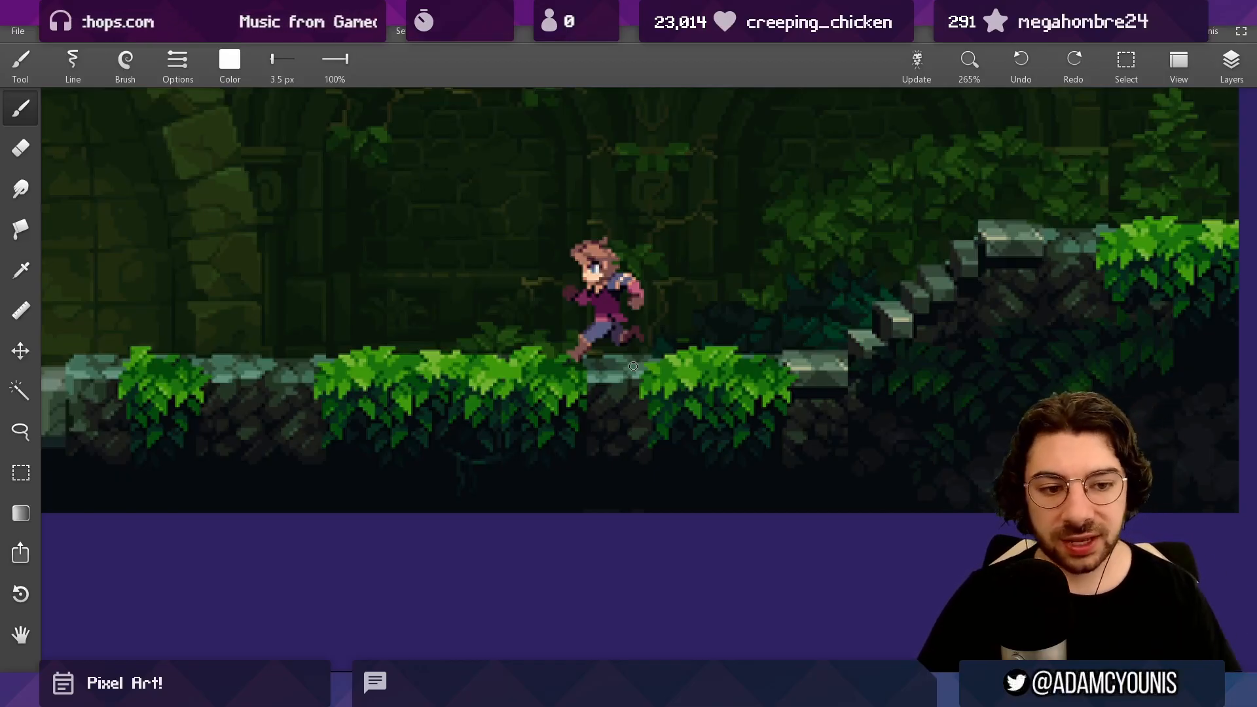
pyautogui.moveTo(810, 353)
pyautogui.mouseDown()
pyautogui.moveTo(783, 356)
pyautogui.moveTo(818, 404)
pyautogui.moveTo(848, 359)
pyautogui.moveTo(807, 352)
pyautogui.mouseUp()
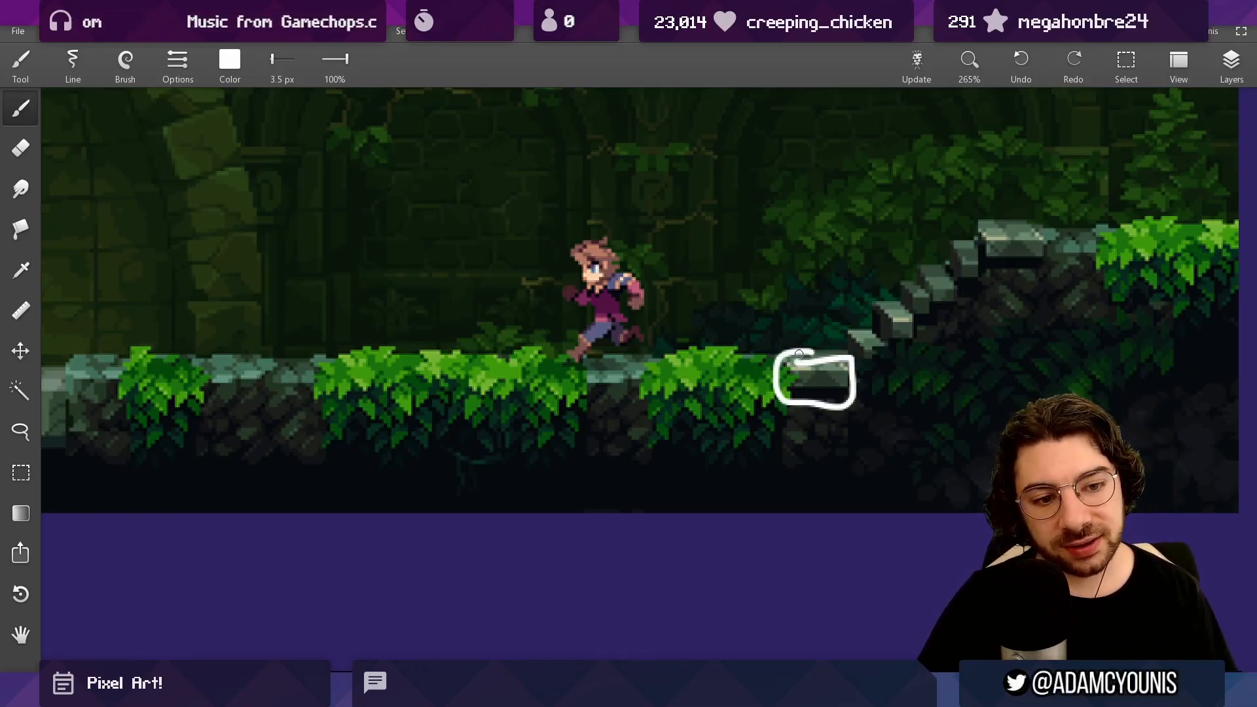
pyautogui.scroll(-5, 690, 361)
pyautogui.hotkey('ctrl', 'z')
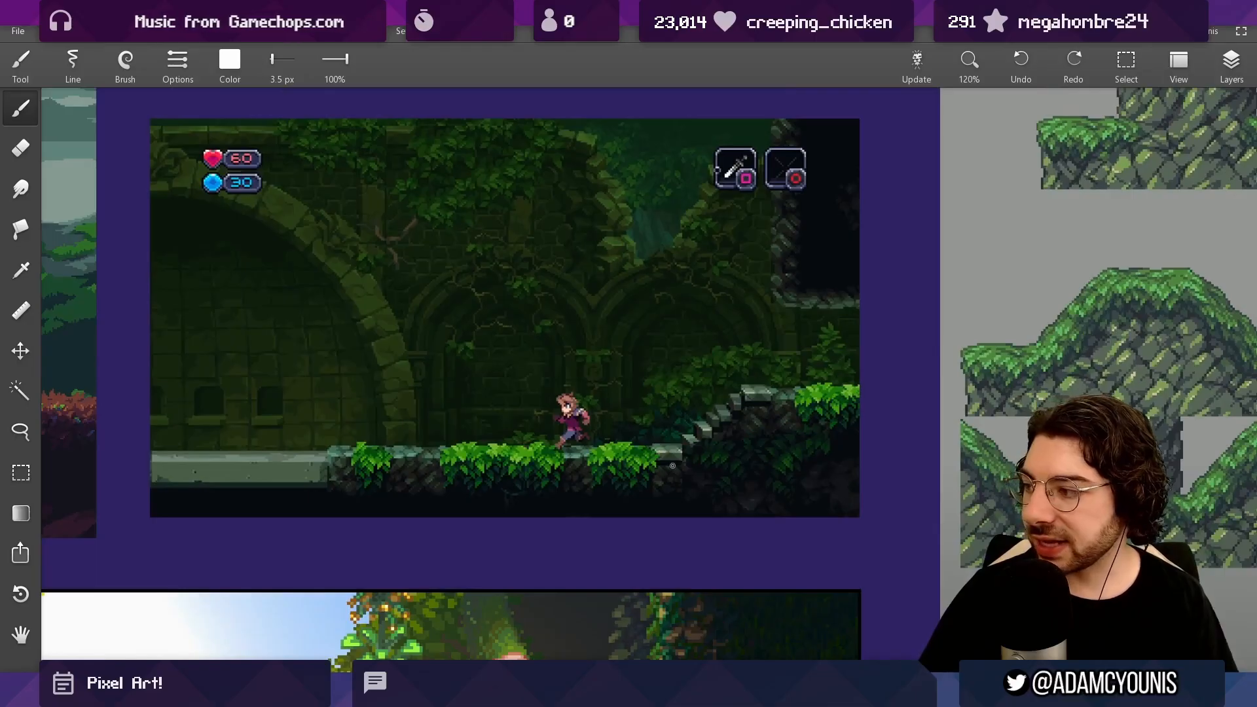
pyautogui.scroll(2, 685, 443)
pyautogui.scroll(3, 685, 443)
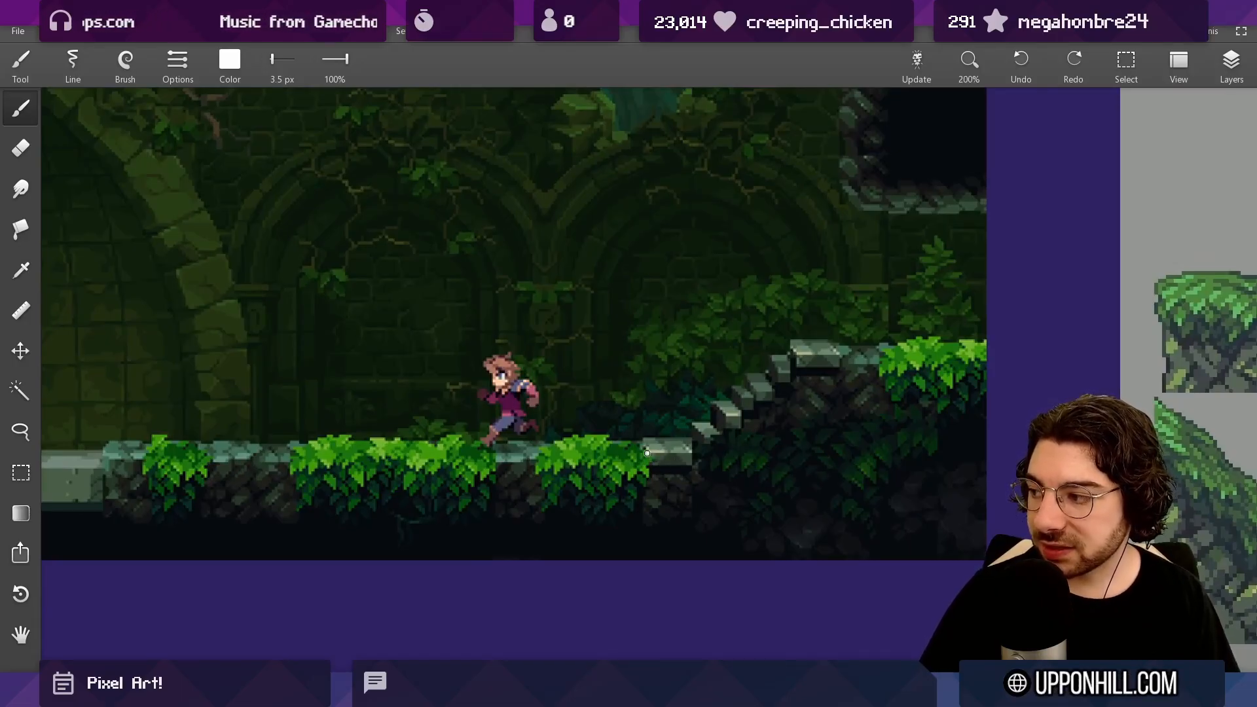
pyautogui.moveTo(645, 476)
pyautogui.mouseDown()
pyautogui.moveTo(666, 507)
pyautogui.moveTo(687, 480)
pyautogui.moveTo(715, 506)
pyautogui.moveTo(727, 462)
pyautogui.mouseUp()
pyautogui.hotkey('ctrl', 'z')
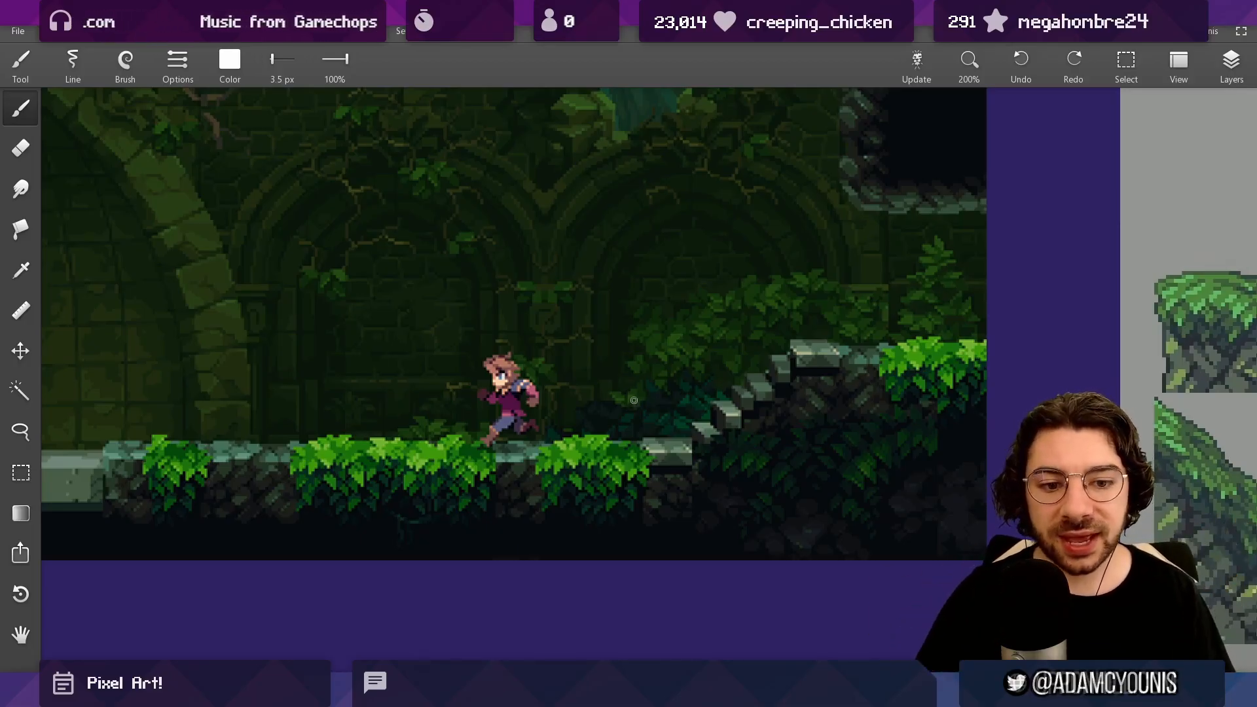
# Step: Sketch short white marks above the ruins screenshot and just over the running character, undoing each stroke
pyautogui.scroll(-3, 648, 387)
pyautogui.scroll(-1, 629, 396)
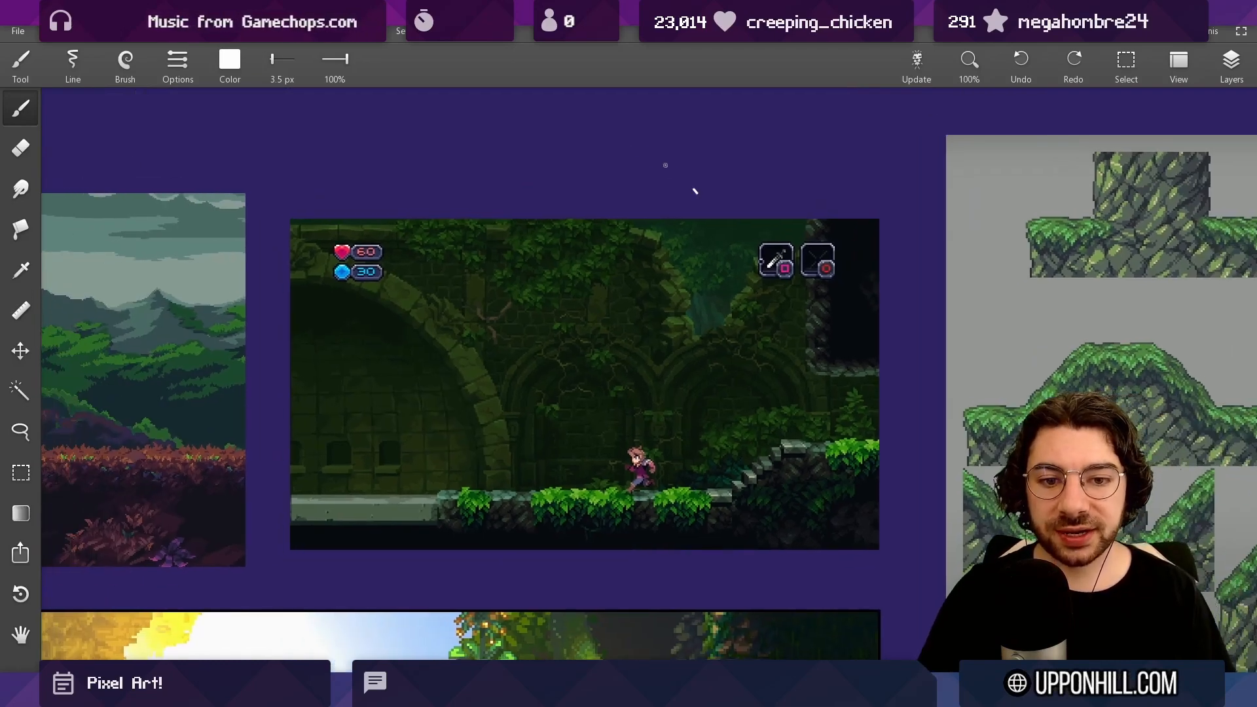
pyautogui.moveTo(665, 165); pyautogui.dragTo(704, 140)
pyautogui.hotkey('ctrl', 'z')
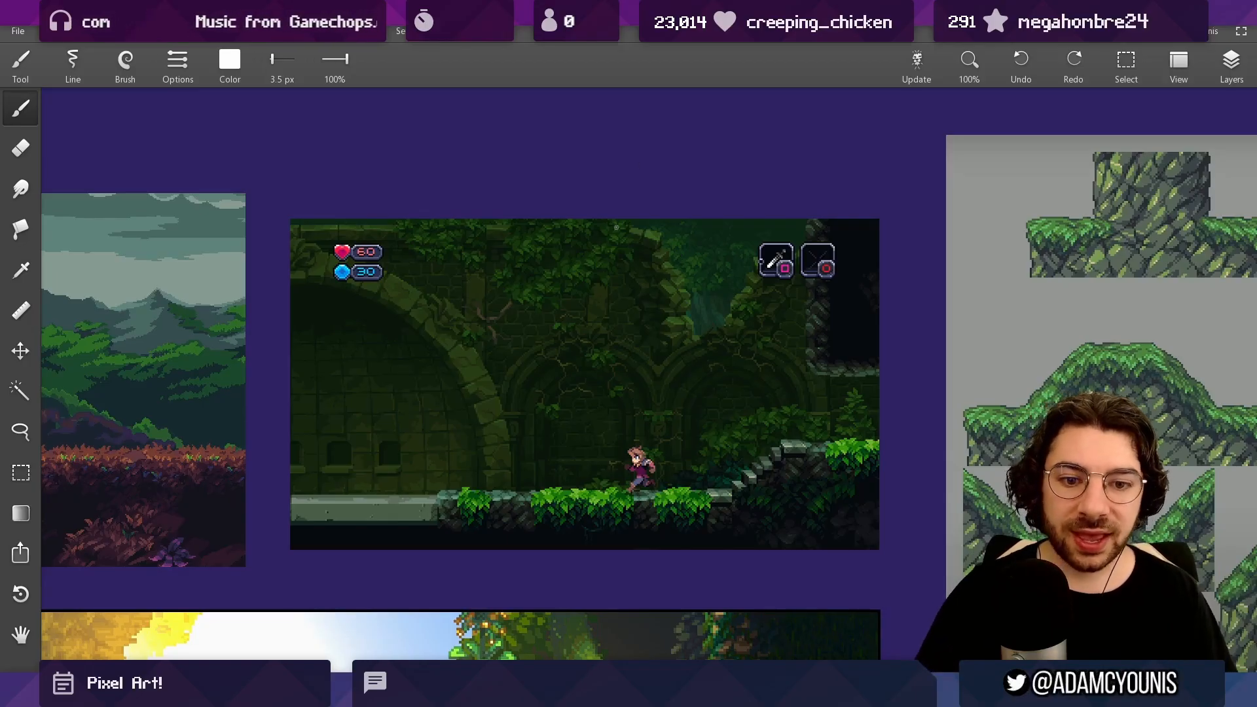
pyautogui.scroll(-1, 612, 288)
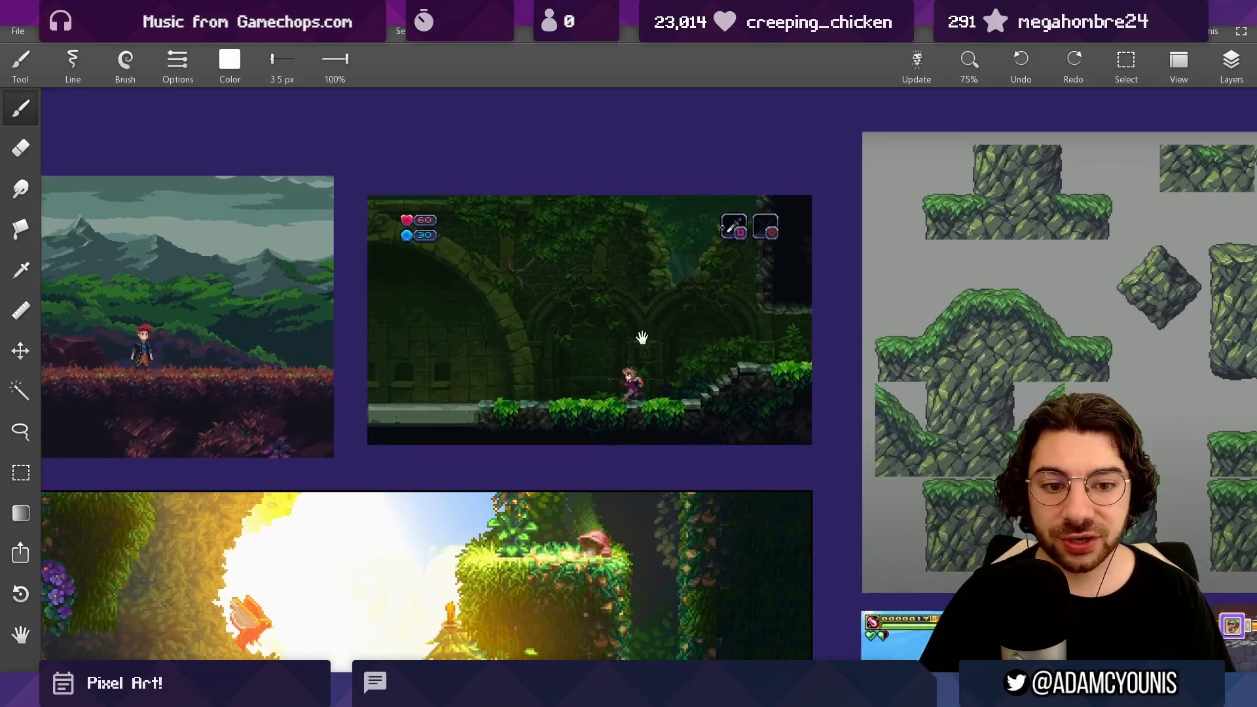
pyautogui.moveTo(625, 354); pyautogui.dragTo(638, 354)
pyautogui.hotkey('ctrl', 'z')
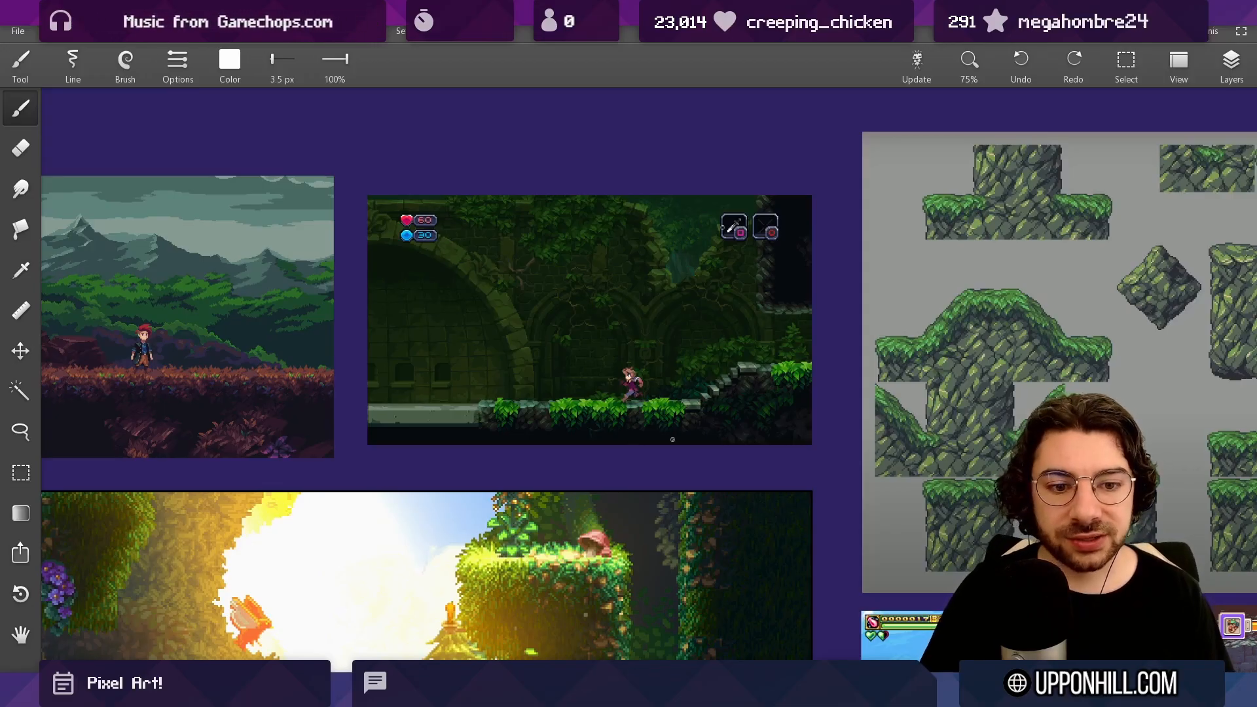
# Step: Mark the opening in the ruins' background wall with white strokes and undo them
pyautogui.scroll(2, 658, 419)
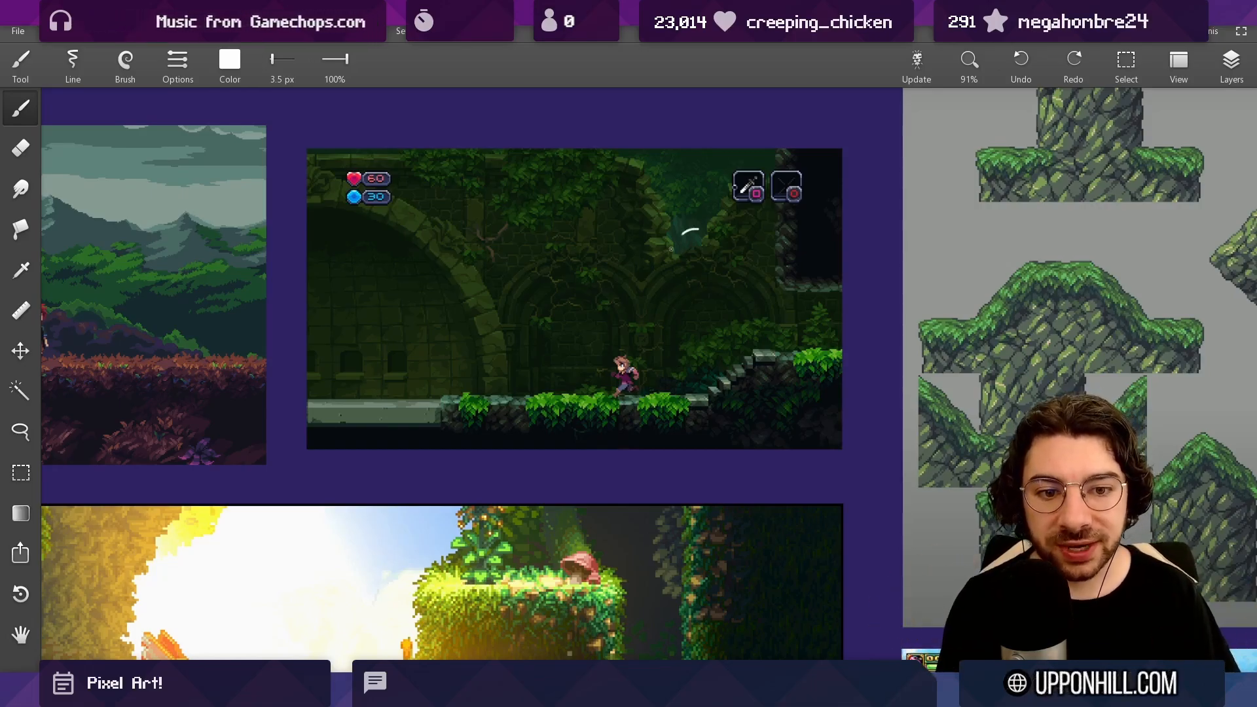
pyautogui.moveTo(697, 229); pyautogui.dragTo(650, 317)
pyautogui.hotkey('ctrl', 'z')
pyautogui.hotkey('ctrl', 'z')
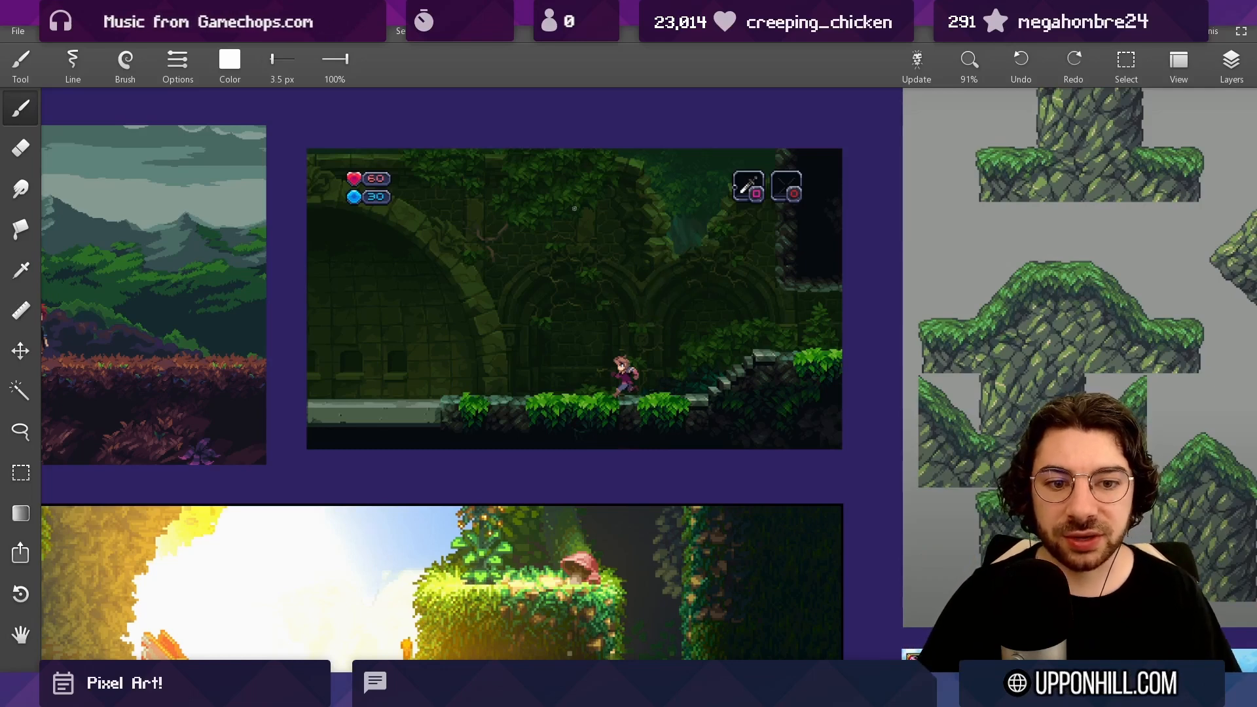
# Step: Circle the health and mana display and the running character in the ruins screenshot, undoing each mark
pyautogui.moveTo(399, 177); pyautogui.dragTo(371, 155)
pyautogui.hotkey('ctrl', 'z')
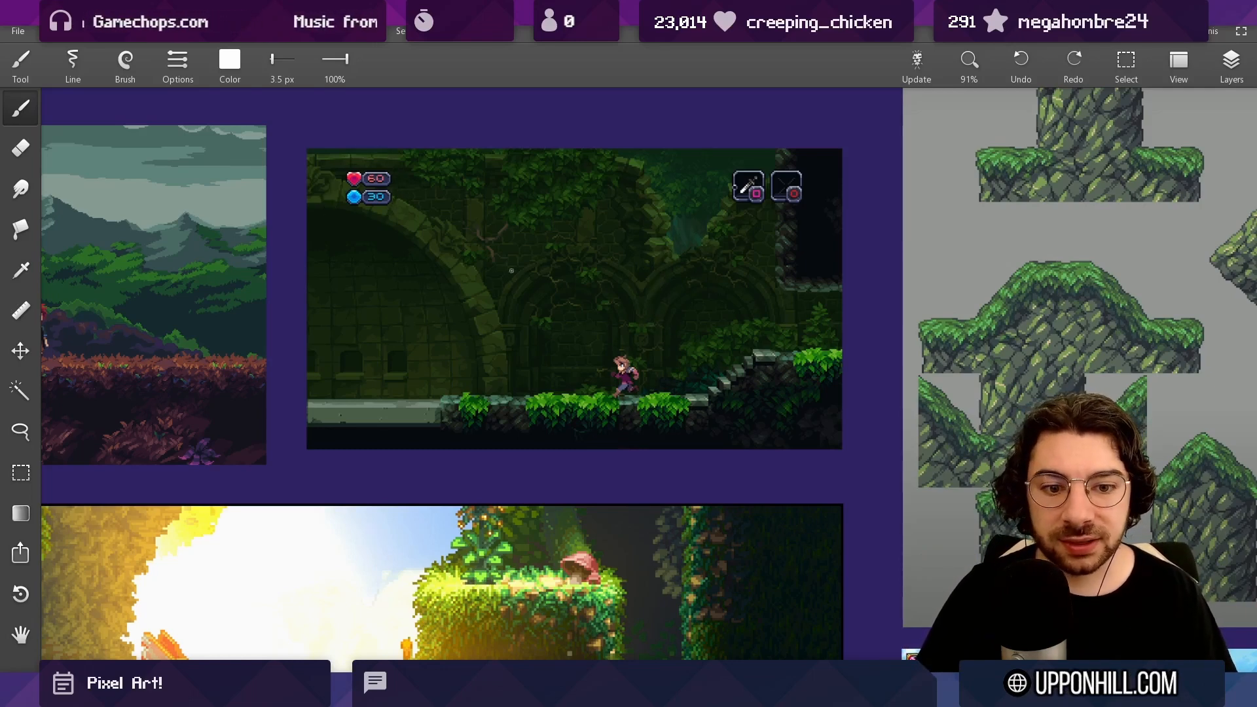
pyautogui.moveTo(341, 188); pyautogui.dragTo(393, 157)
pyautogui.hotkey('ctrl', 'z')
pyautogui.moveTo(618, 332); pyautogui.dragTo(615, 335)
pyautogui.hotkey('ctrl', 'z')
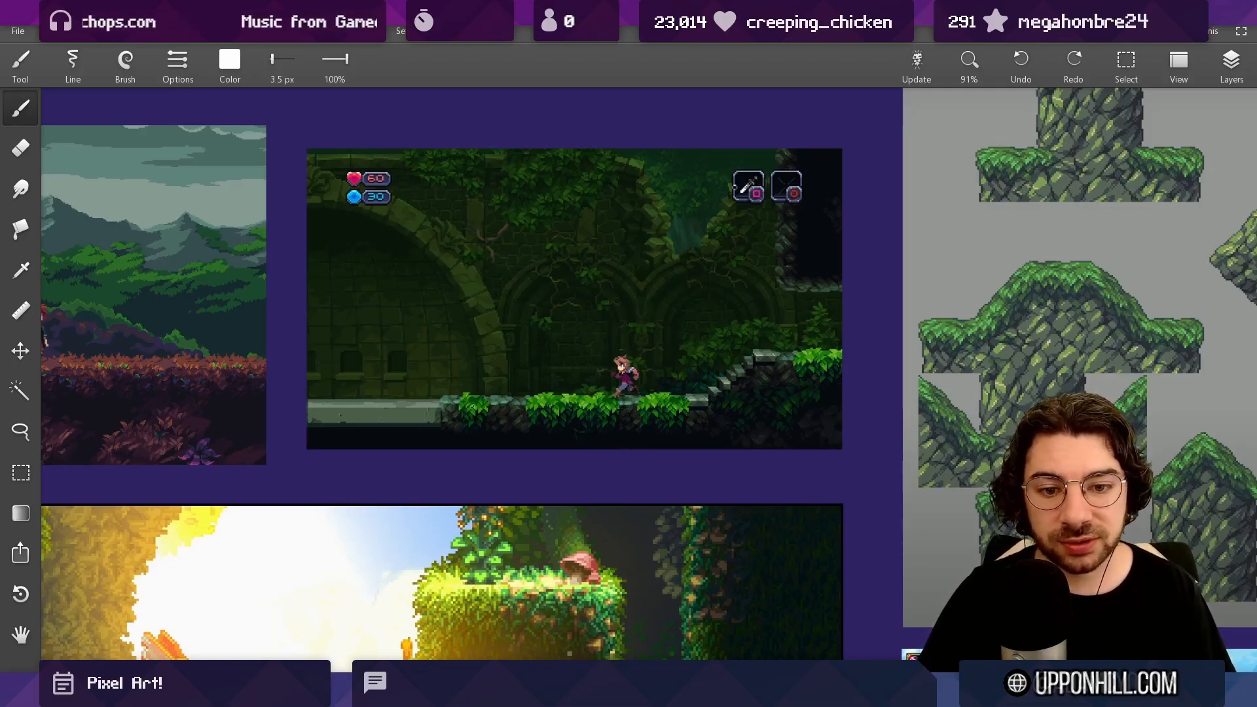
# Step: Trace the walkable ground line along the leafy ledge and up the stairs, and undo the strokes
pyautogui.moveTo(461, 401); pyautogui.dragTo(691, 392)
pyautogui.hotkey('ctrl', 'z')
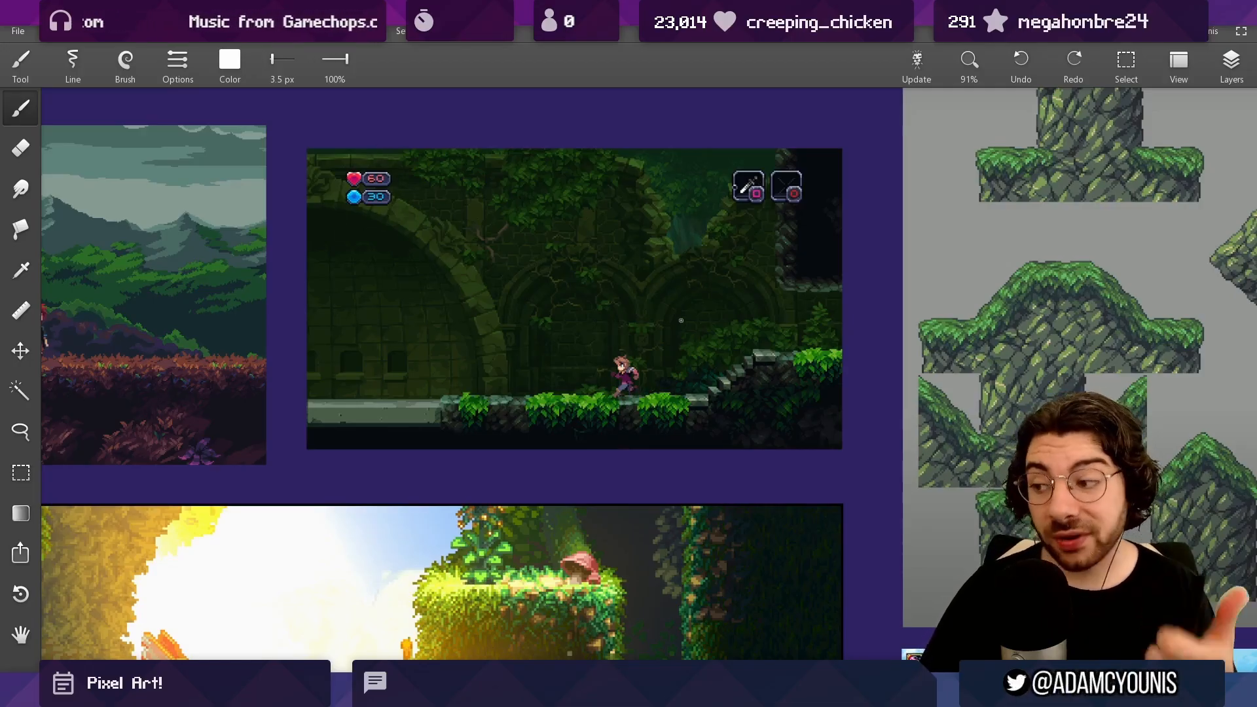
pyautogui.scroll(1, 681, 320)
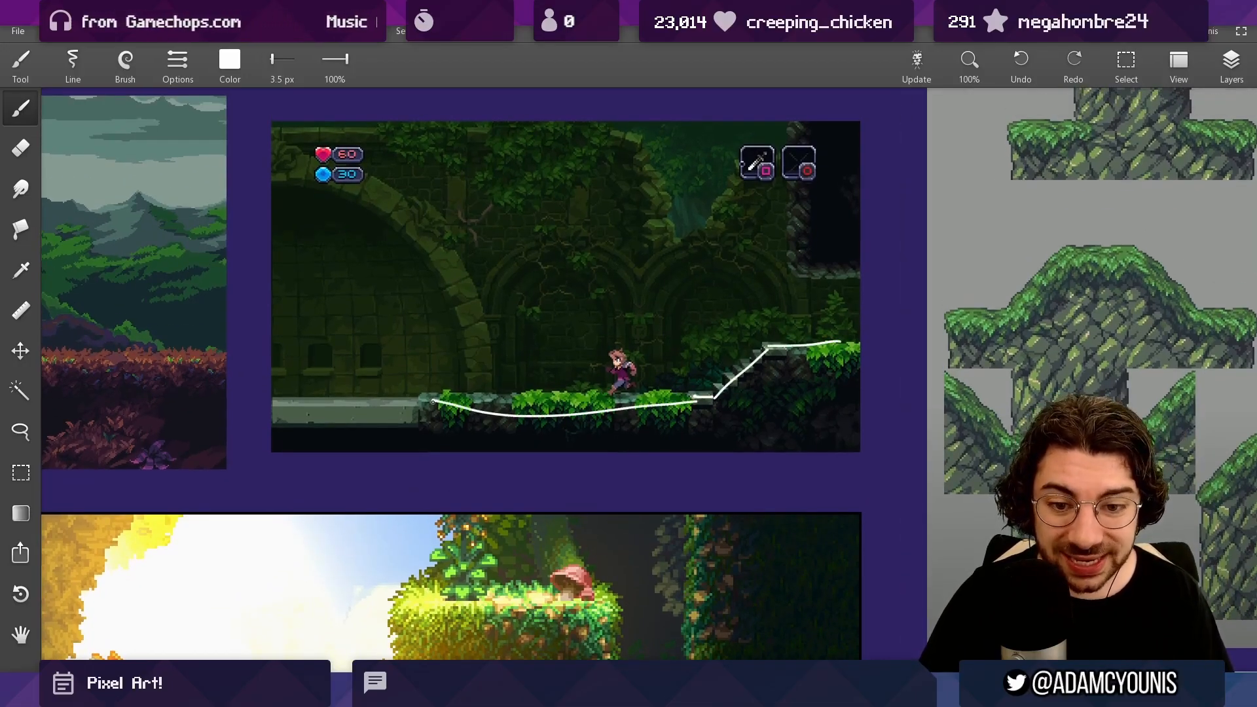
pyautogui.hotkey('ctrl', 'z')
pyautogui.hotkey('ctrl', 'z')
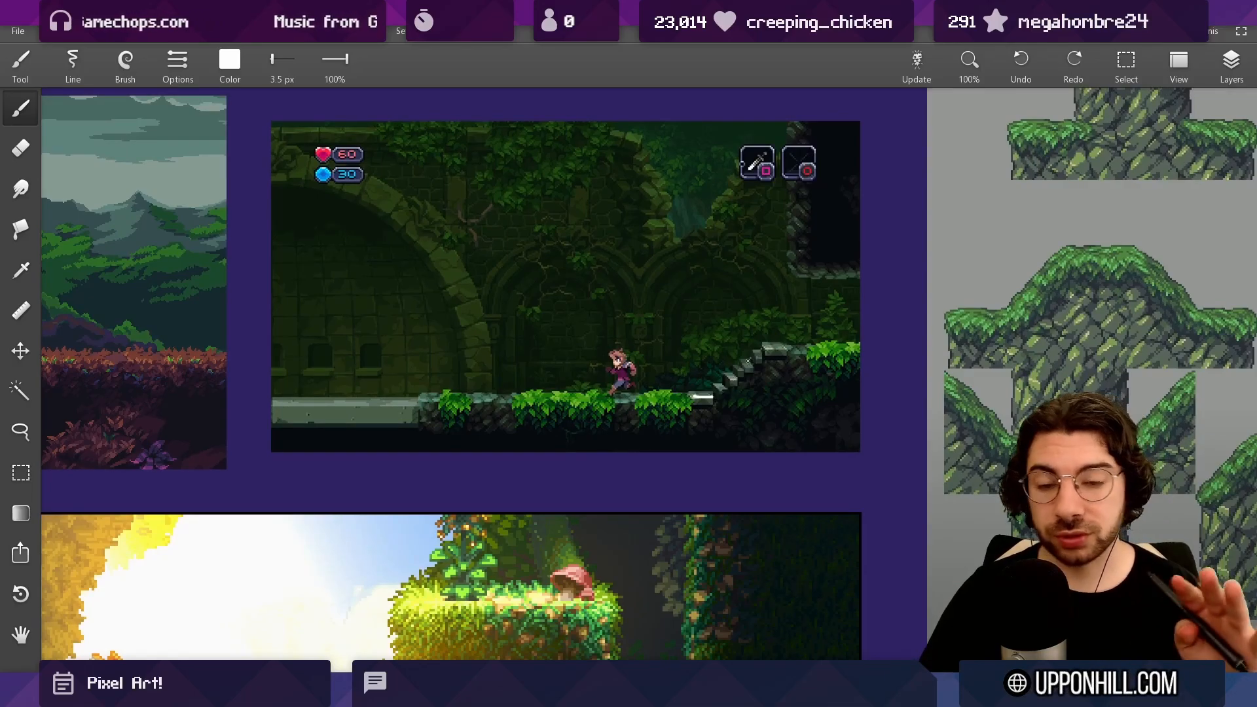
pyautogui.hotkey('ctrl', 'z')
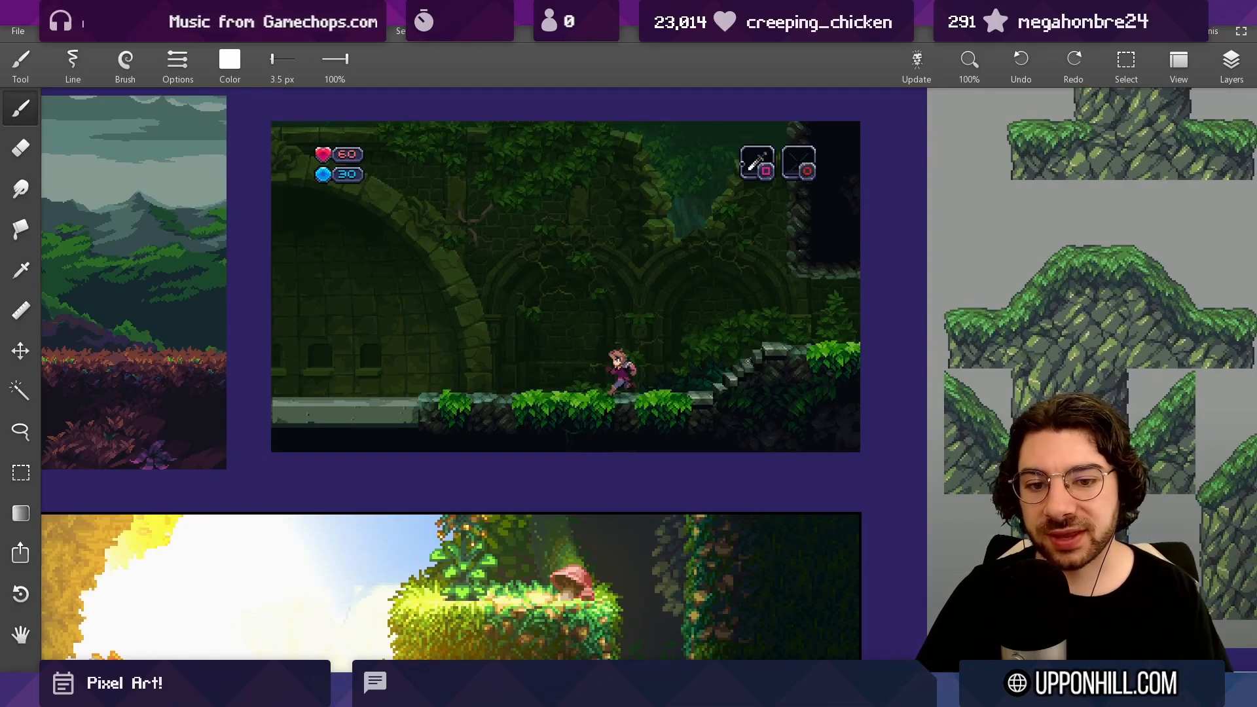
# Step: Switch to Aseprite to view the tileset's upper area, and open Apollo Tileset.aseprite from the file search results
pyautogui.moveTo(579, 265); pyautogui.dragTo(535, 278)
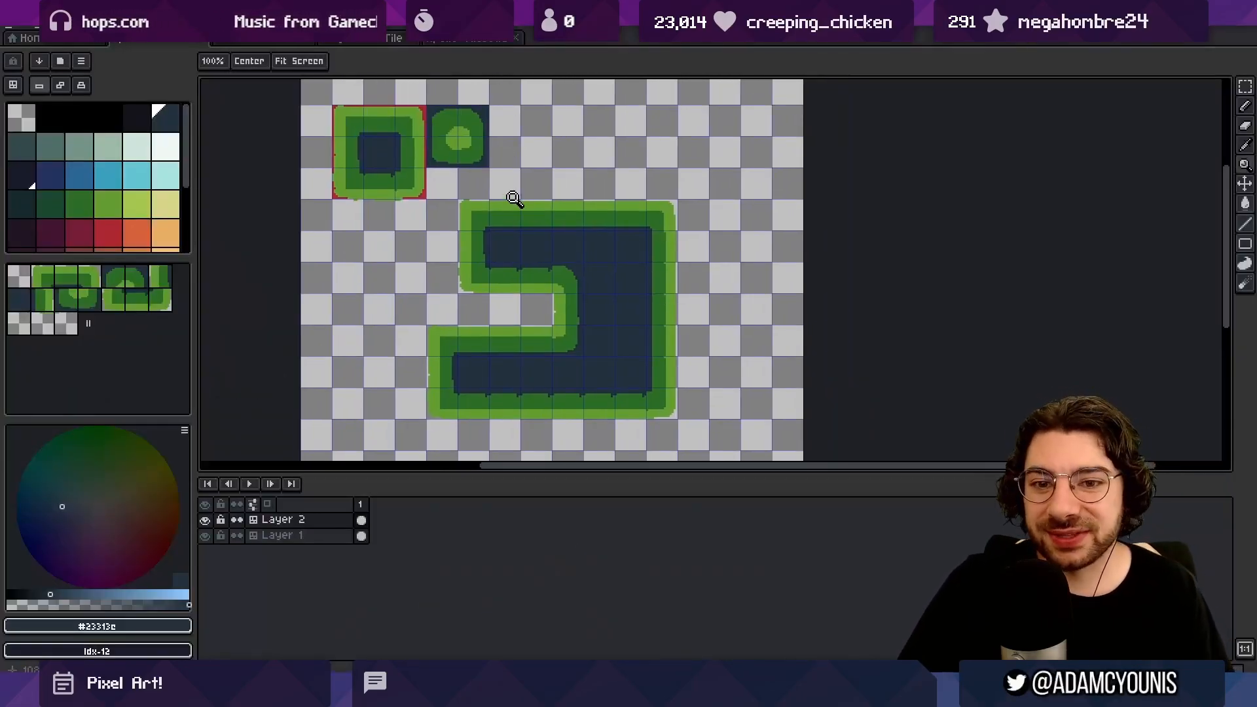
pyautogui.click(553, 136)
pyautogui.moveTo(555, 233); pyautogui.dragTo(534, 304)
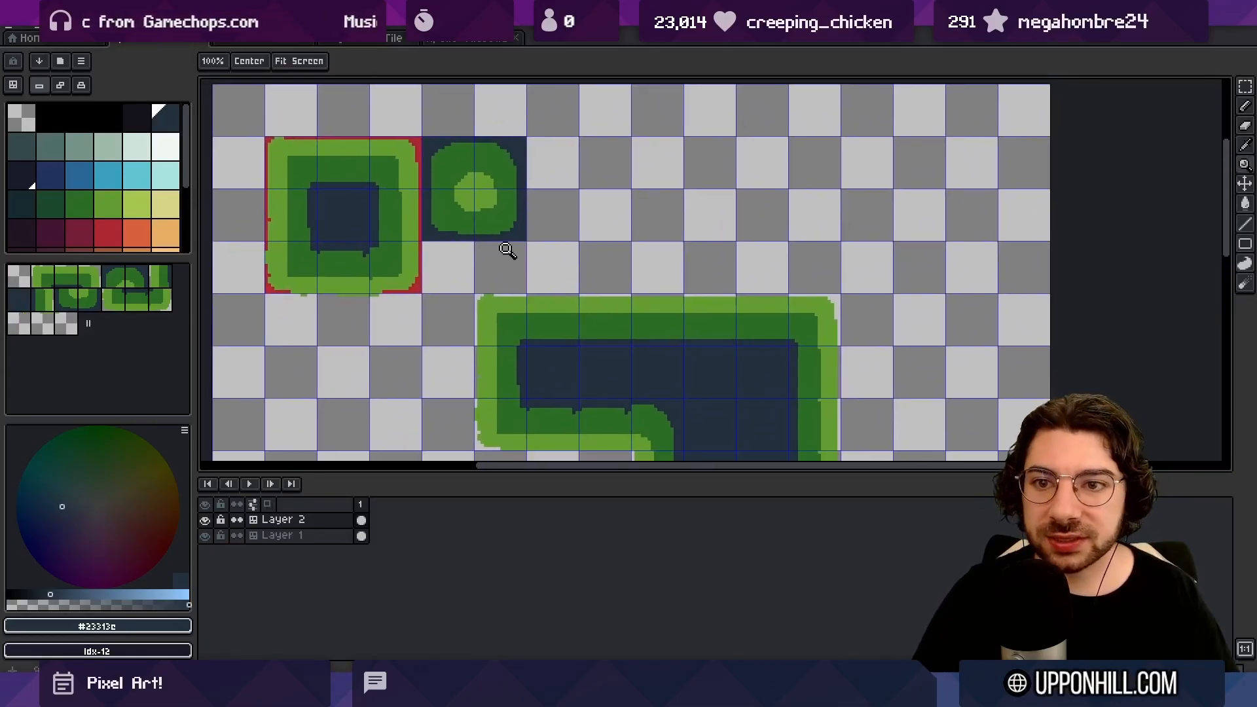
pyautogui.hotkey('alt', 'Tab')
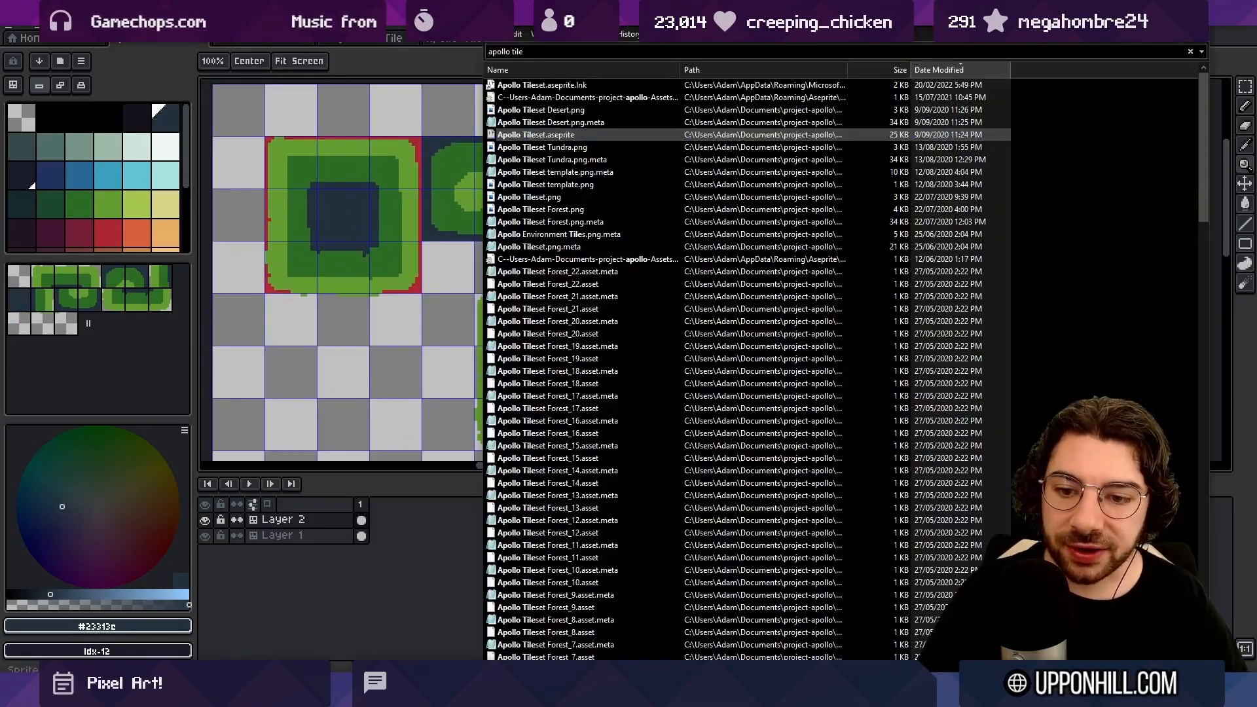
pyautogui.doubleClick(582, 134)
# Step: Add a new layer to the tileset file and paste the red-haired character sprite standing on the platform's upper edge
pyautogui.hotkey('shift', 'n')
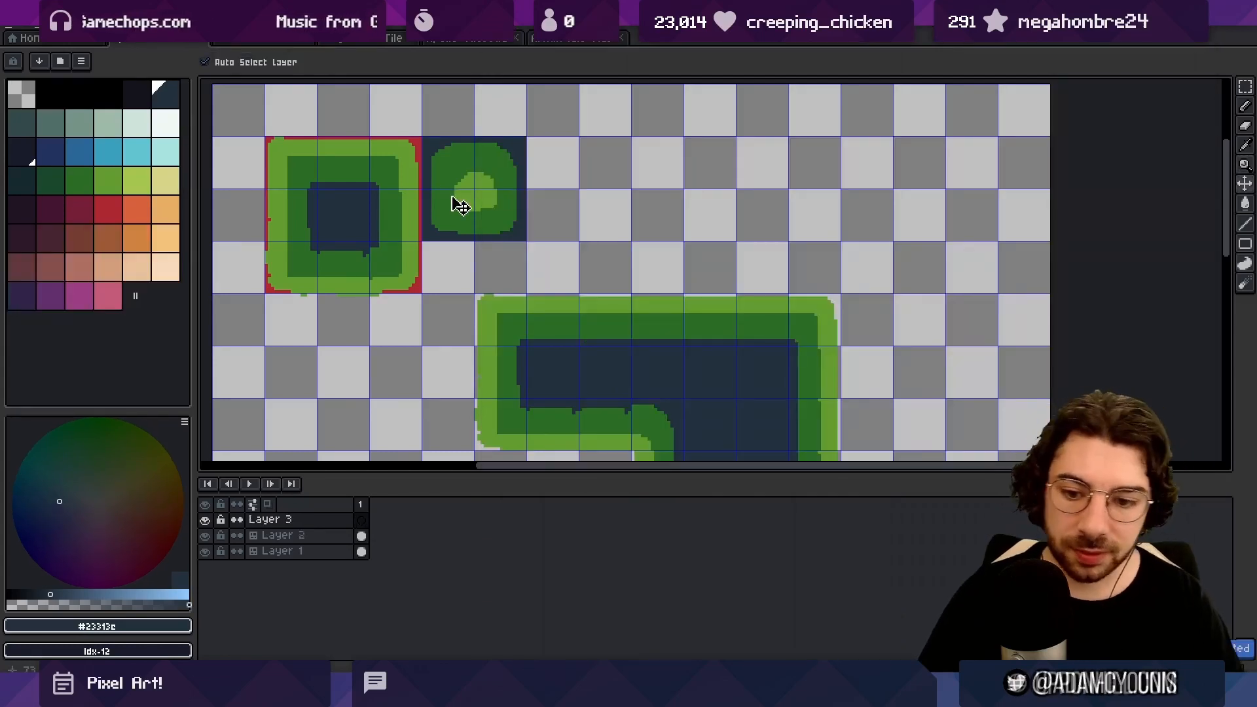
pyautogui.hotkey('ctrl', 'v')
pyautogui.moveTo(360, 233); pyautogui.dragTo(705, 239)
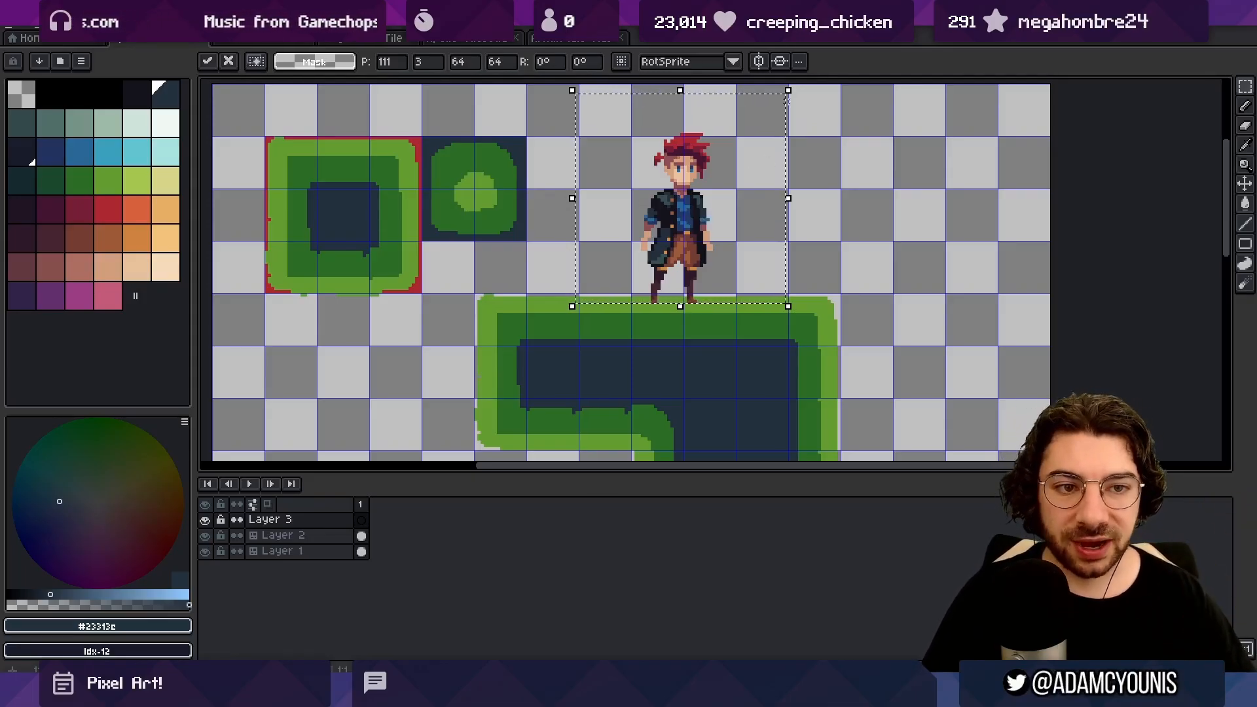
# Step: Try scaling the character sprite to about 43.7 px, discard it, and paste the full-size sprite above the platform
pyautogui.moveTo(789, 90); pyautogui.dragTo(727, 164)
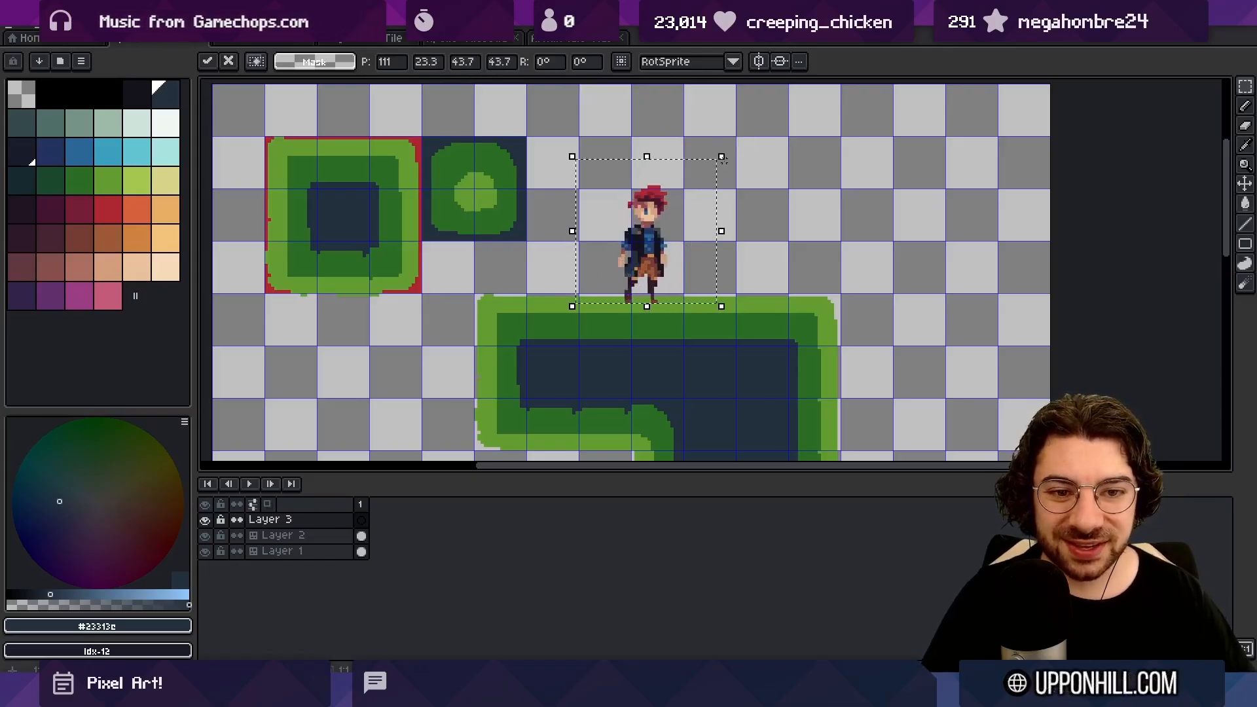
pyautogui.press('Escape')
pyautogui.hotkey('ctrl', 'v')
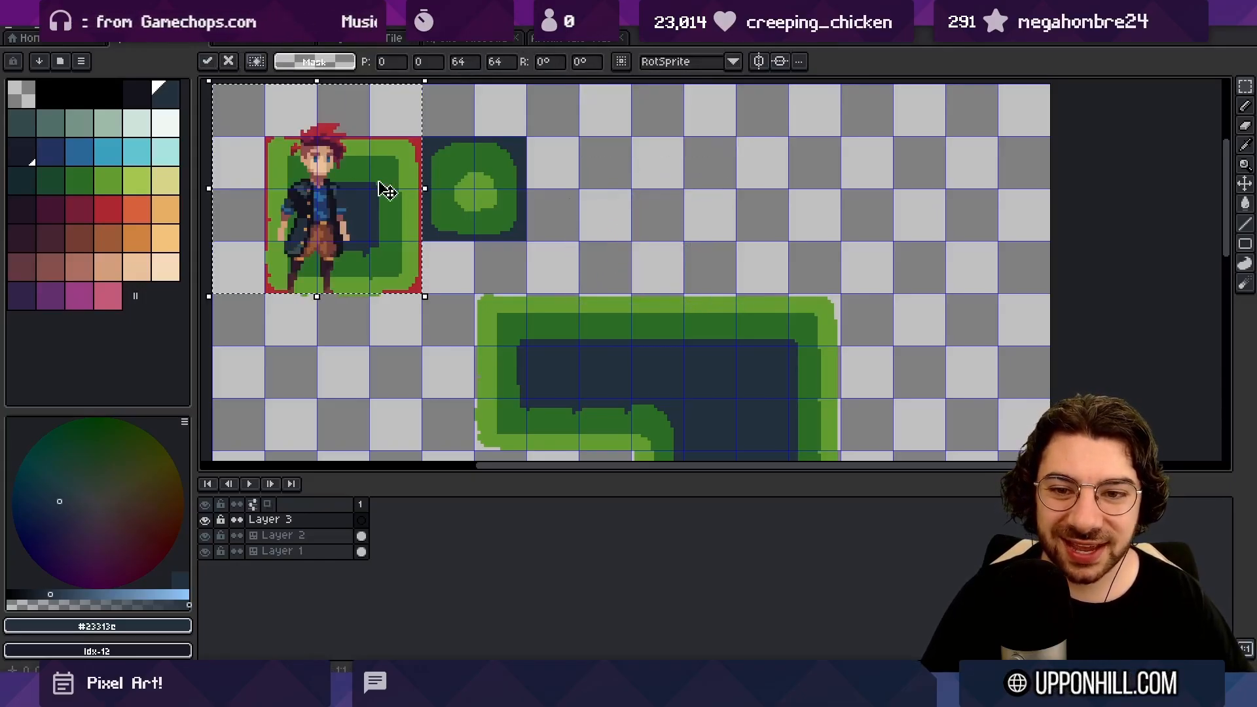
pyautogui.moveTo(382, 188); pyautogui.dragTo(665, 176)
pyautogui.press('Return')
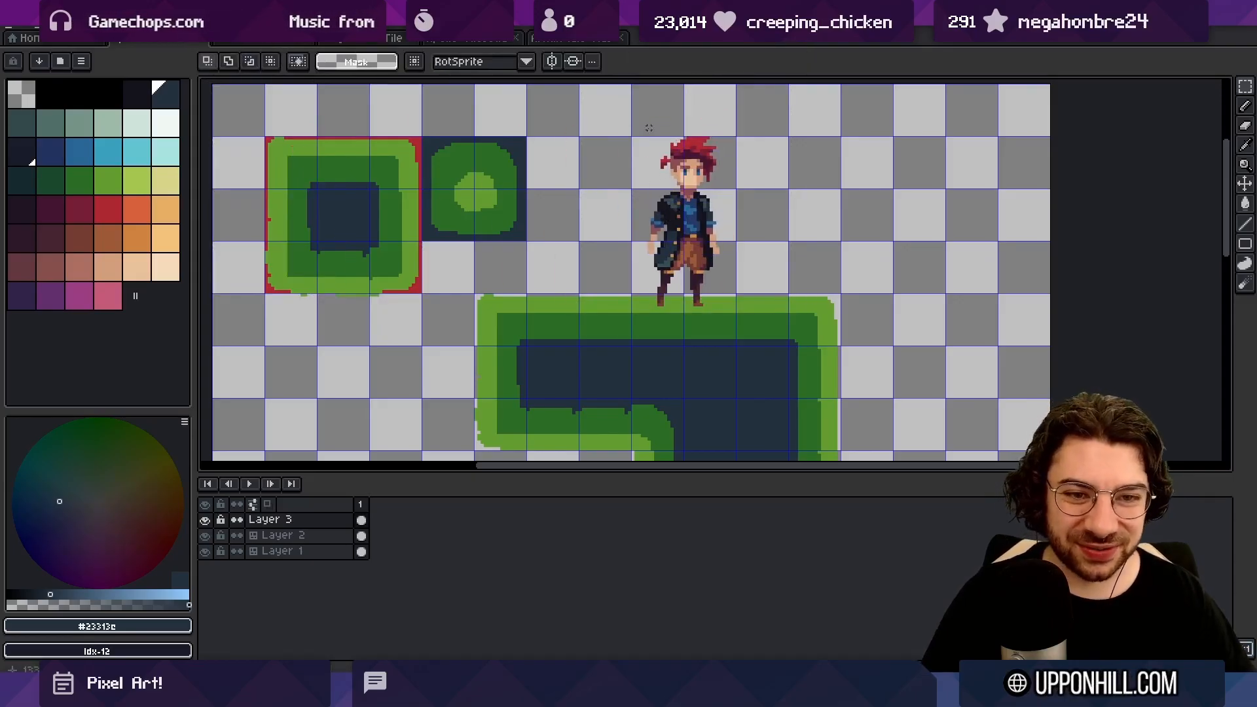
# Step: Shrink the character's body on the platform edge, with the head cut away and pasted back at full size
pyautogui.moveTo(649, 128); pyautogui.dragTo(731, 194)
pyautogui.press('Delete')
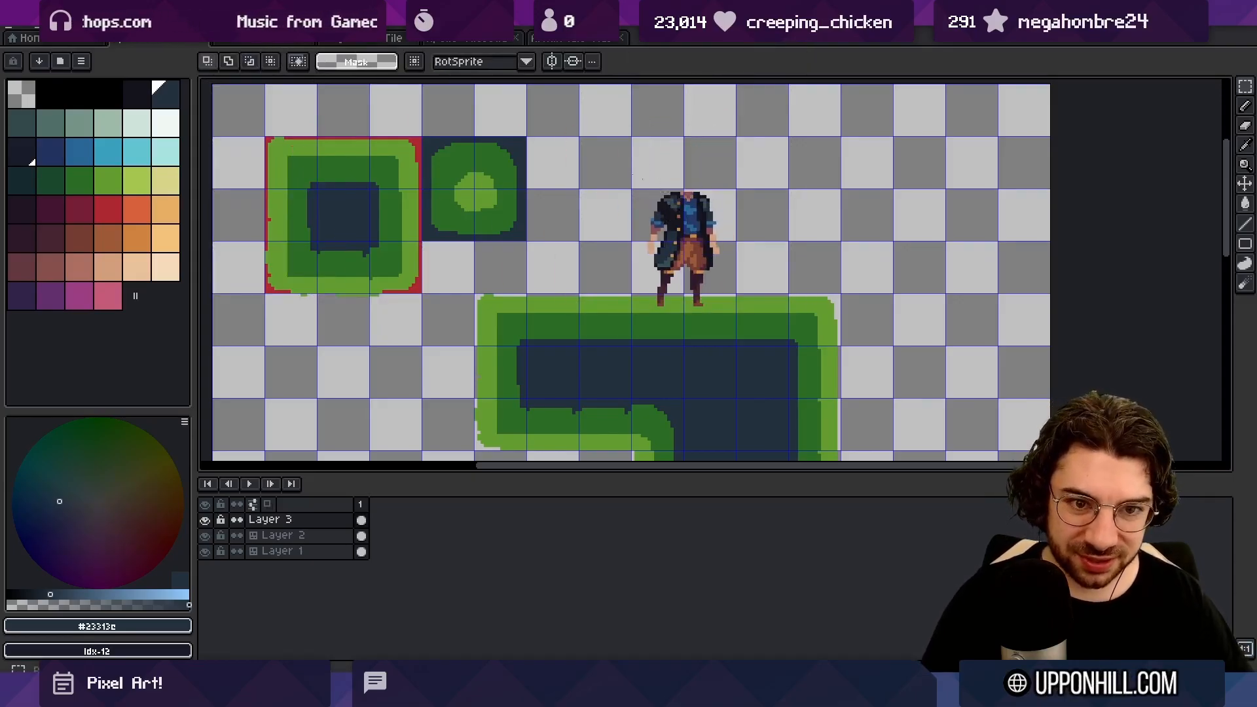
pyautogui.moveTo(619, 165); pyautogui.dragTo(757, 313)
pyautogui.moveTo(755, 161); pyautogui.dragTo(664, 224)
pyautogui.hotkey('ctrl', 'v')
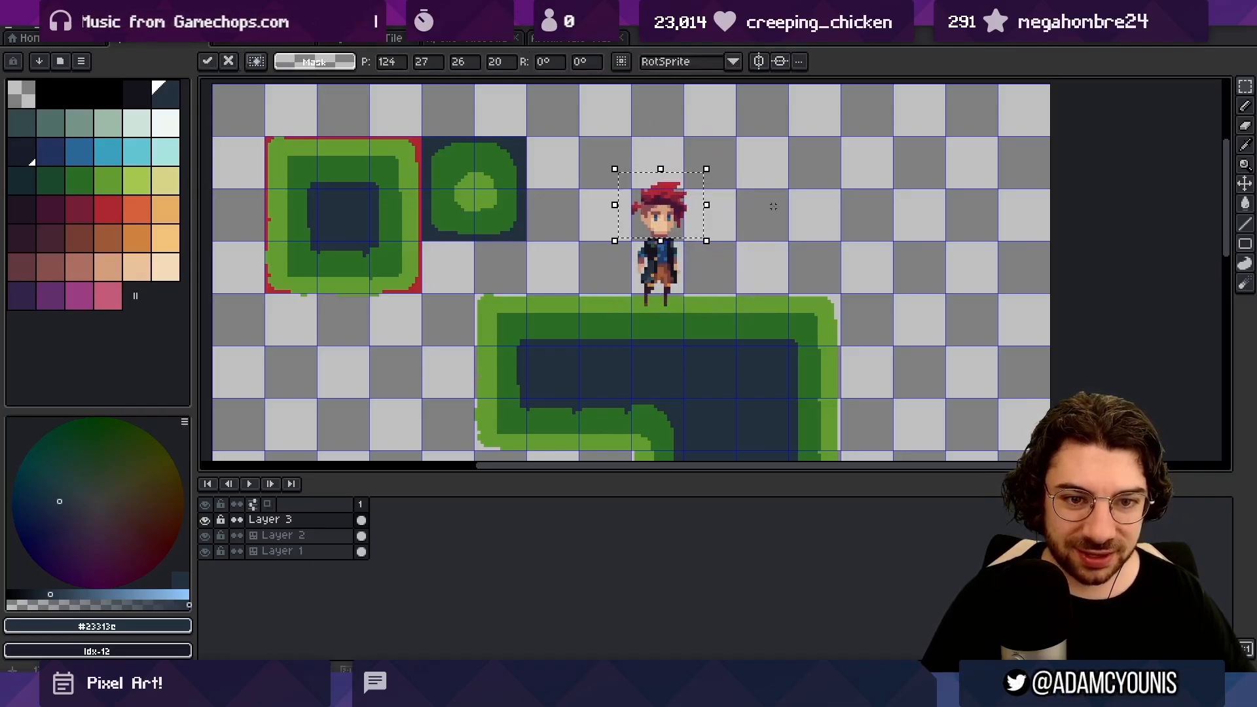
pyautogui.press('Return')
pyautogui.scroll(-5, 773, 206)
pyautogui.scroll(3, 764, 197)
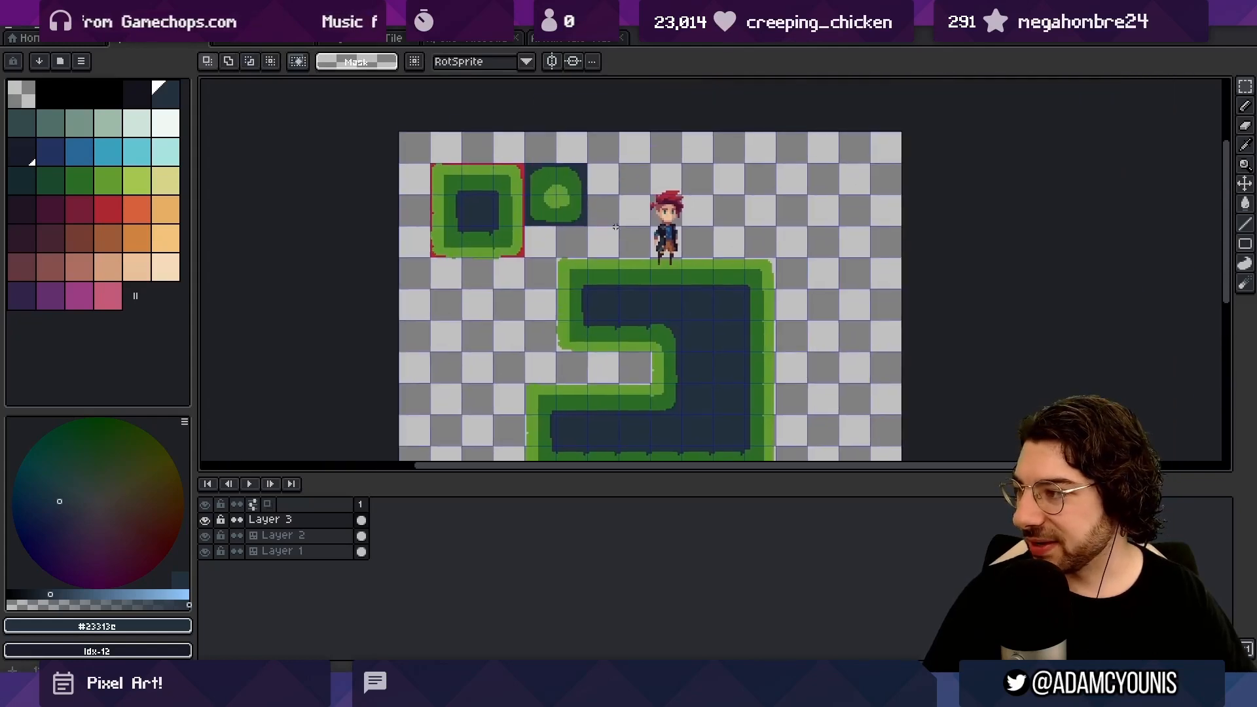
# Step: Nudge the head into line with the shrunken body and touch up the boots with a colour sampled from the sprite
pyautogui.scroll(3, 616, 227)
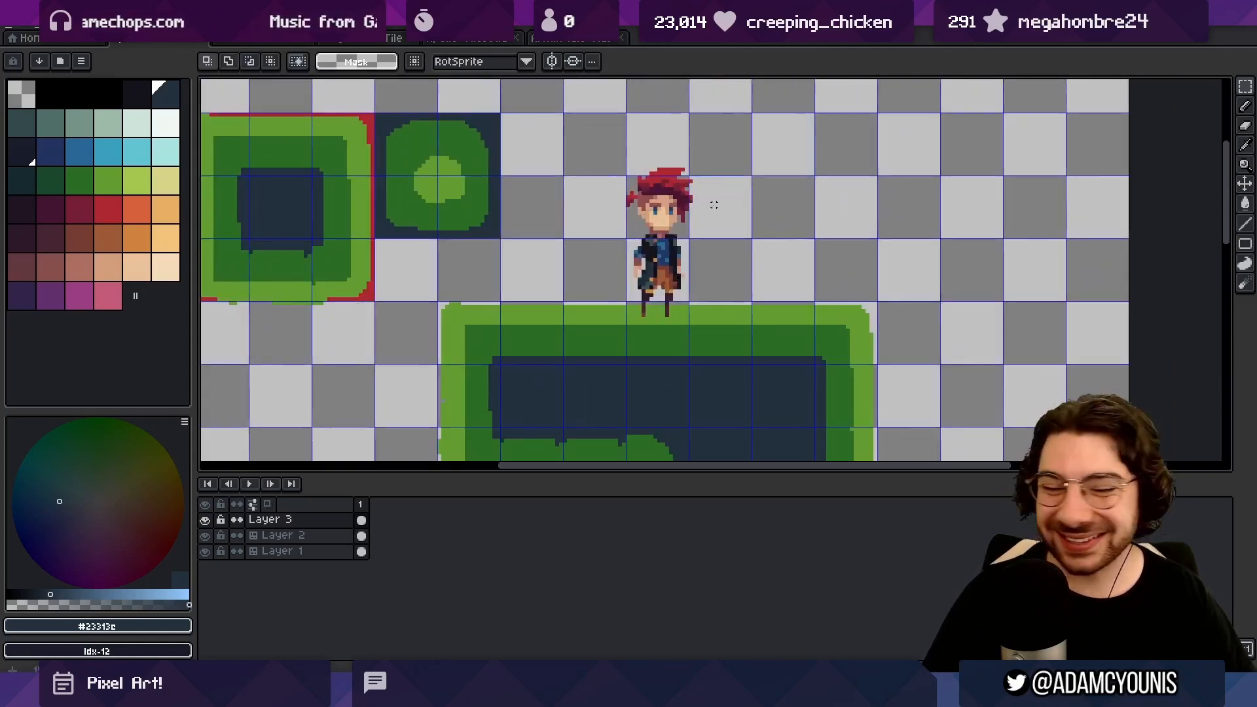
pyautogui.scroll(-2, 674, 196)
pyautogui.scroll(2, 675, 195)
pyautogui.moveTo(587, 143); pyautogui.dragTo(729, 198)
pyautogui.moveTo(684, 185); pyautogui.dragTo(685, 187)
pyautogui.moveTo(685, 187); pyautogui.dragTo(688, 191)
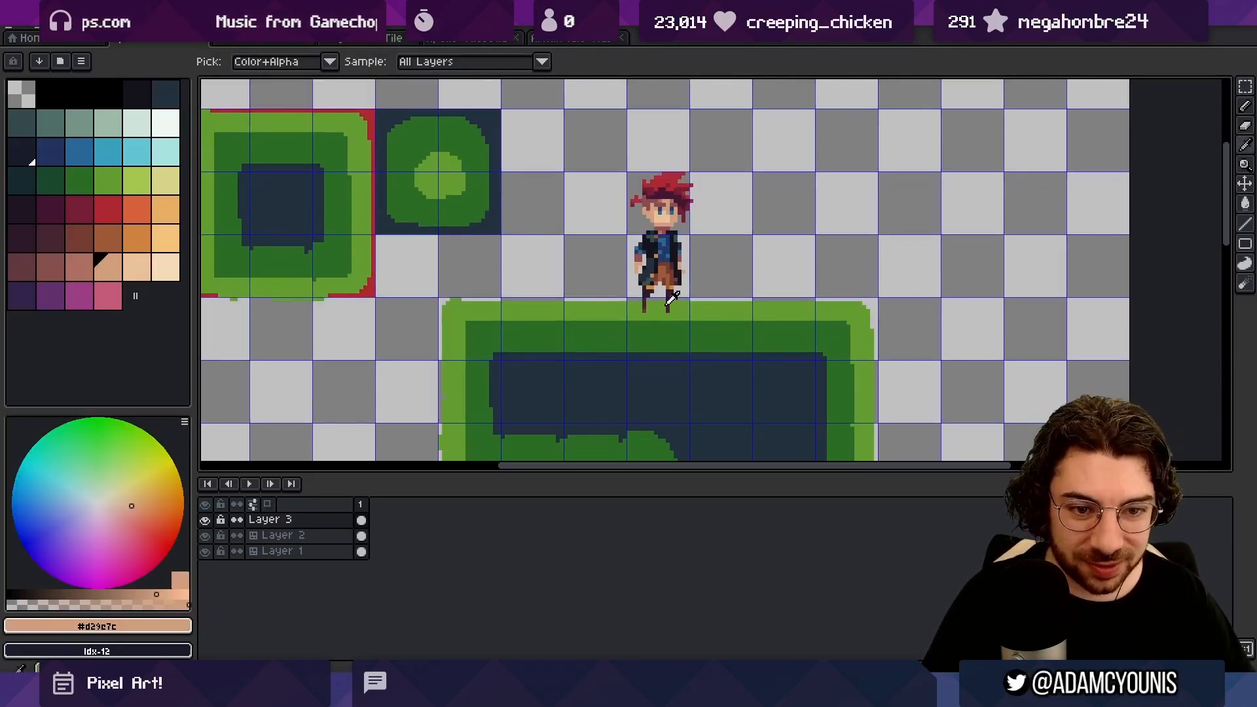
pyautogui.keyDown('alt'); pyautogui.click(667, 306); pyautogui.keyUp('alt')
pyautogui.click(671, 311)
pyautogui.keyDown('alt'); pyautogui.click(646, 309); pyautogui.keyUp('alt')
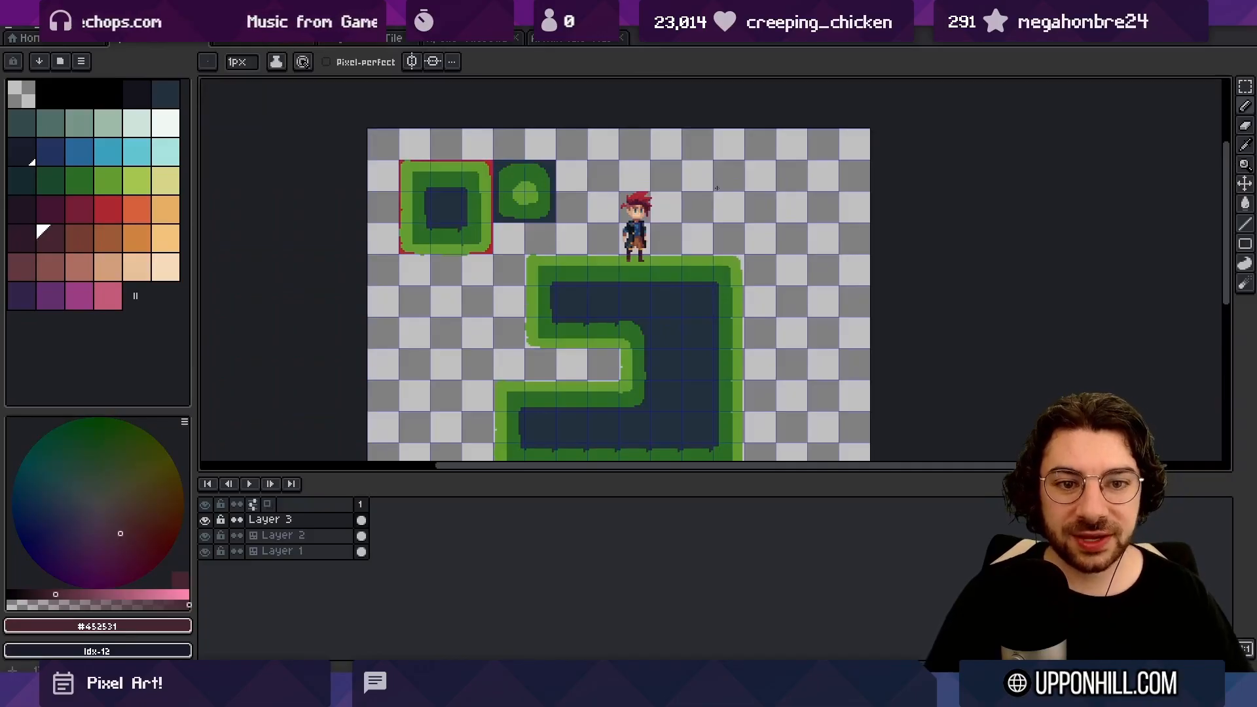
# Step: Examine the resized character's scale against the platform's grass edge and the tile grid
pyautogui.press('x')
pyautogui.press('z')
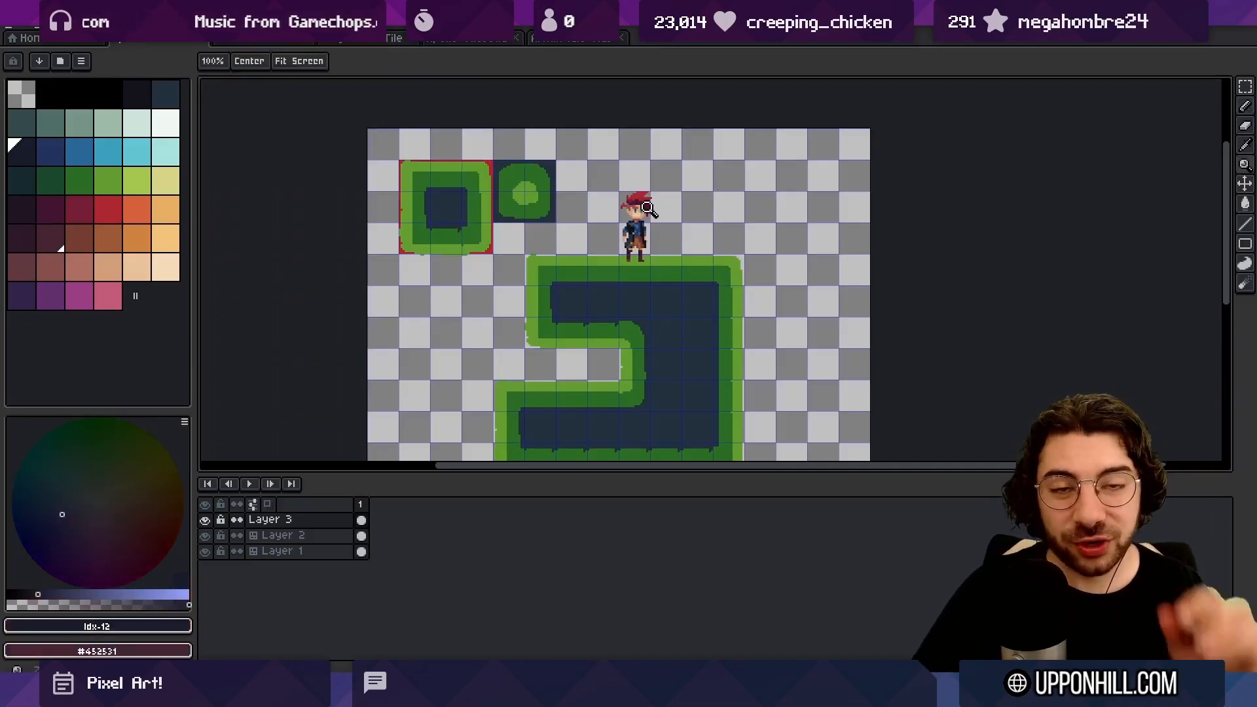
pyautogui.click(648, 209)
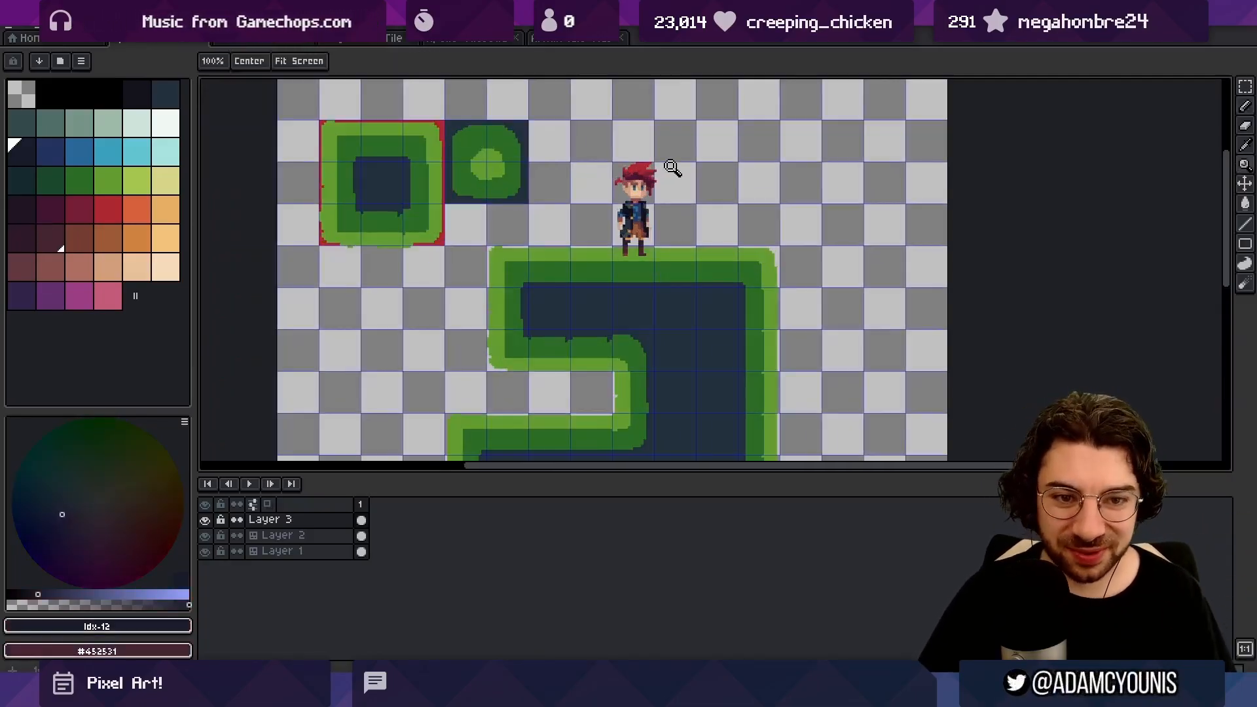
pyautogui.click(662, 262)
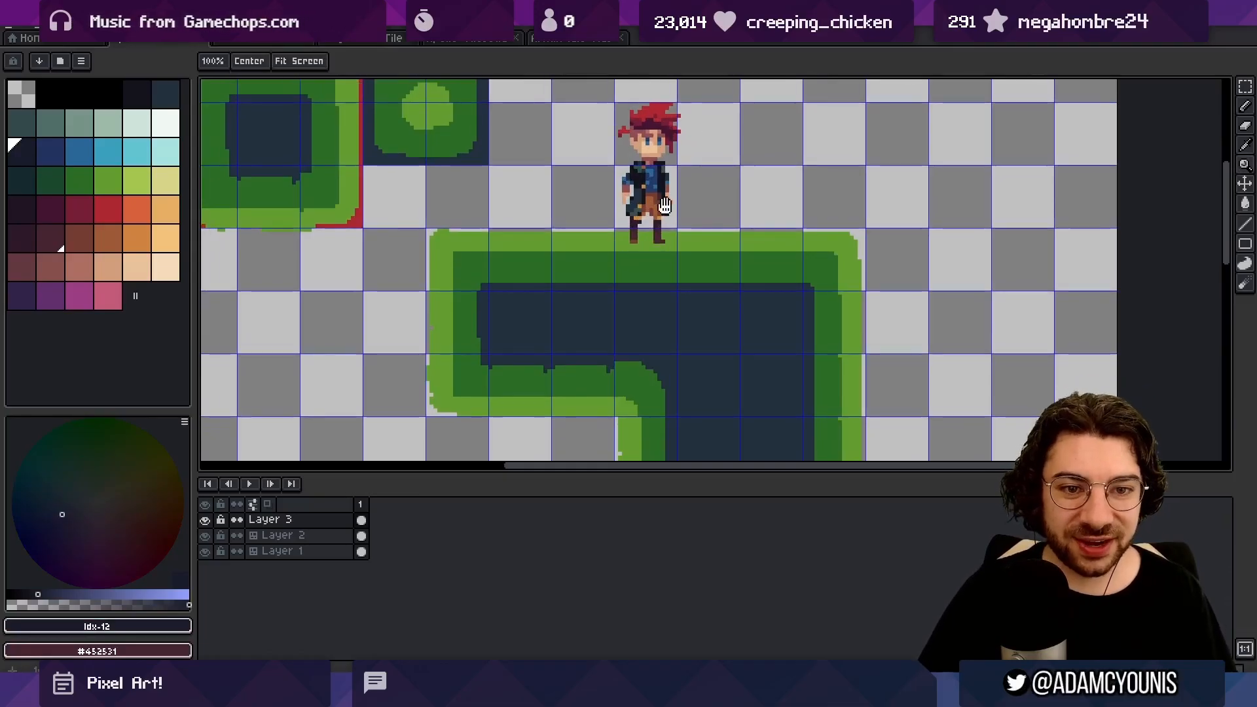
pyautogui.click(669, 214)
pyautogui.click(597, 272)
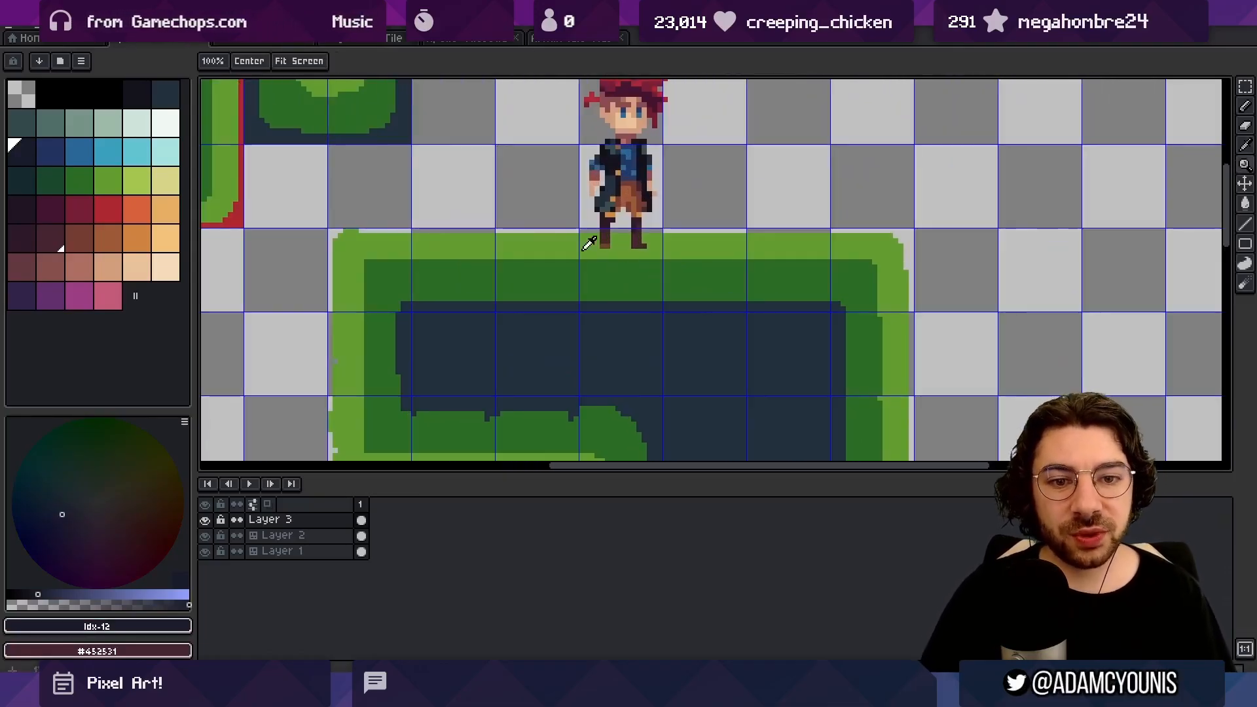
pyautogui.press('i')
pyautogui.press('z')
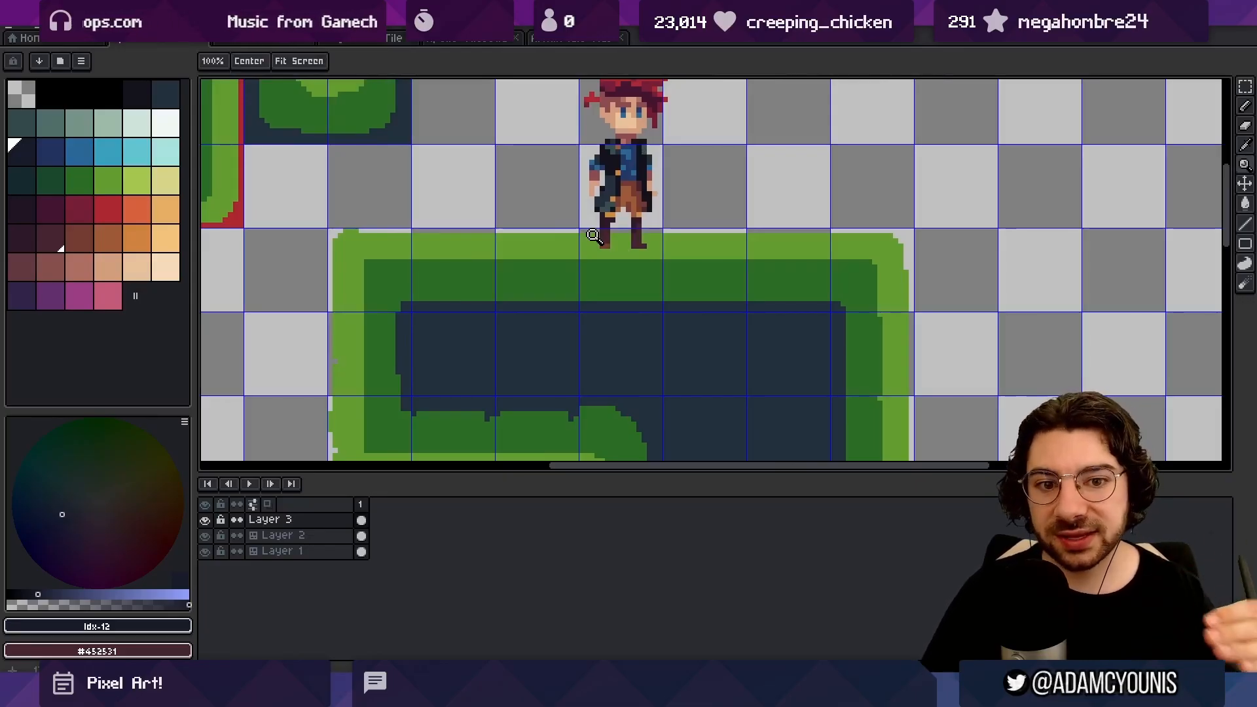
pyautogui.press('i')
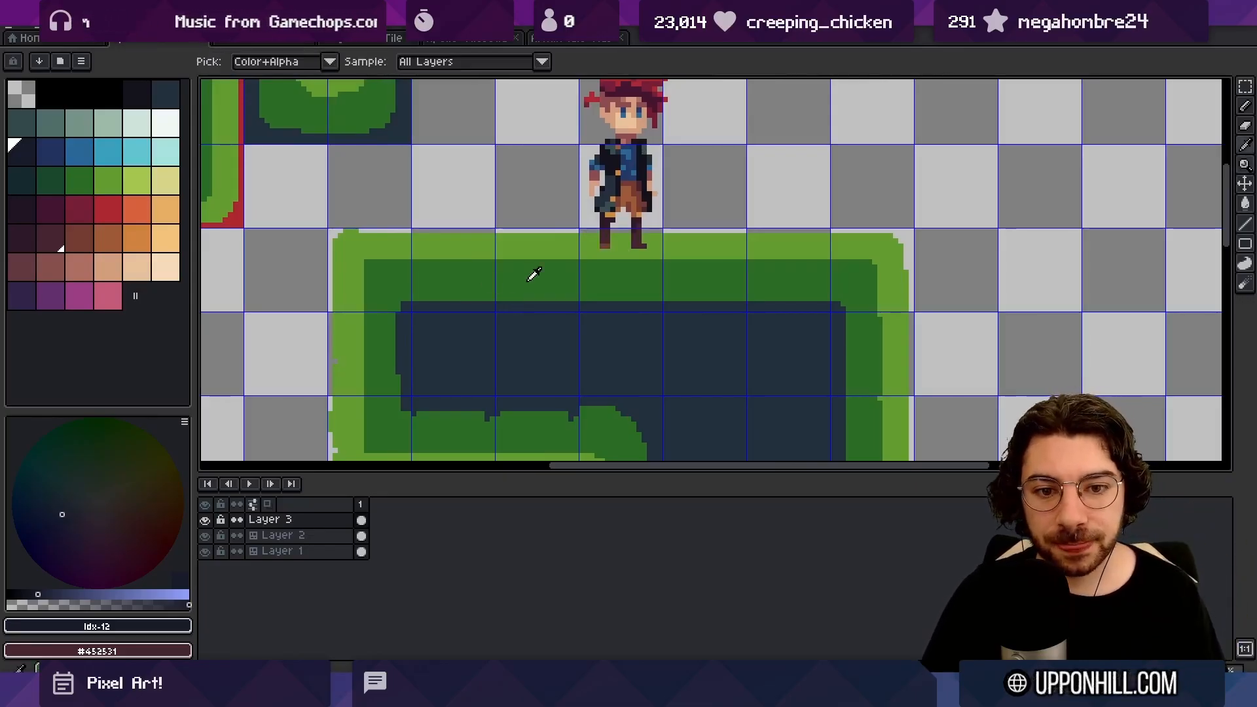
# Step: Sample the dark green #2b6d25 from the platform's inner band
pyautogui.click(538, 265)
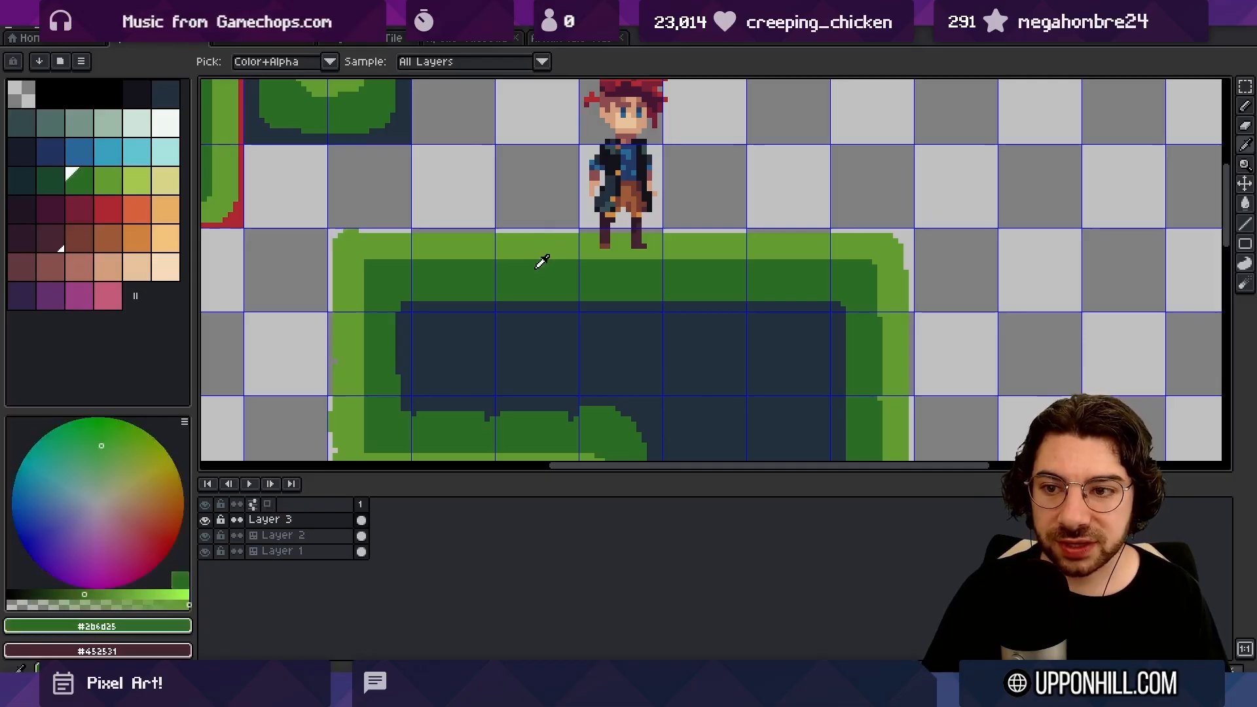
pyautogui.hotkey('ctrl', 'space')
pyautogui.moveTo(538, 263); pyautogui.dragTo(486, 263)
pyautogui.hotkey('ctrl', 'space')
pyautogui.scroll(-2, 611, 250)
pyautogui.scroll(-1, 610, 217)
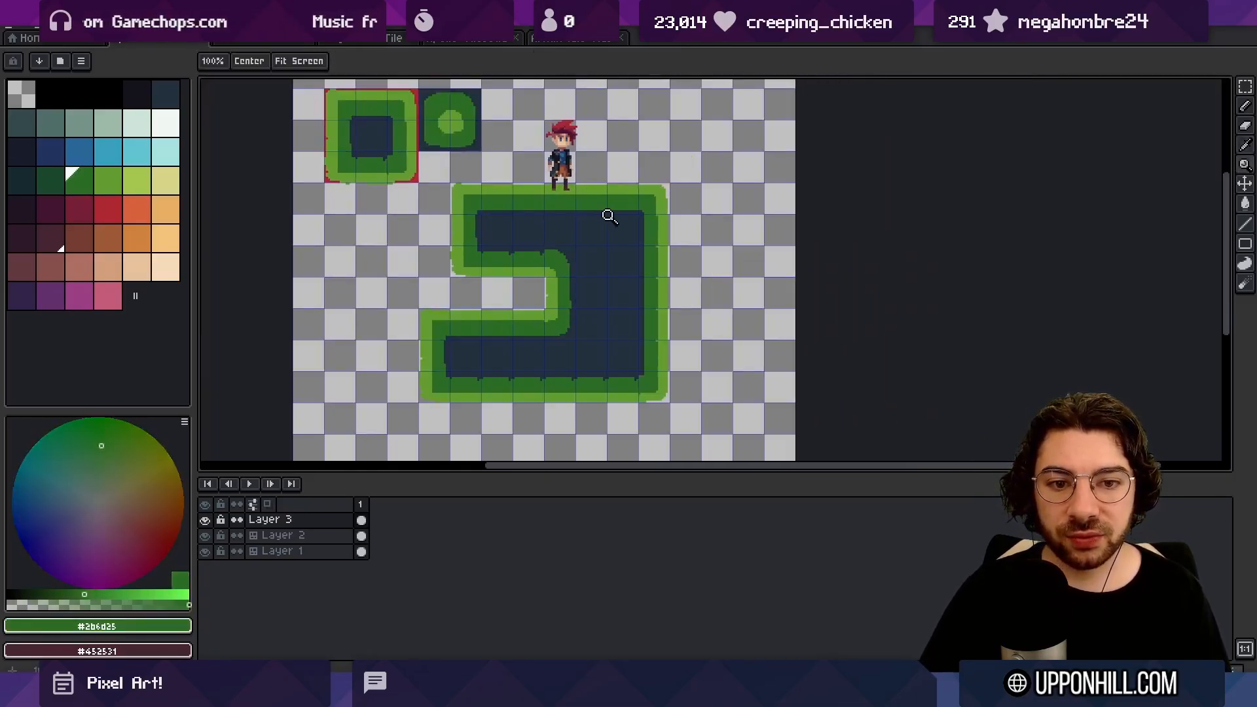
pyautogui.scroll(1, 639, 212)
# Step: Mark out the whole platform and its upper grass edge with rectangular selections, and clear them
pyautogui.press('m')
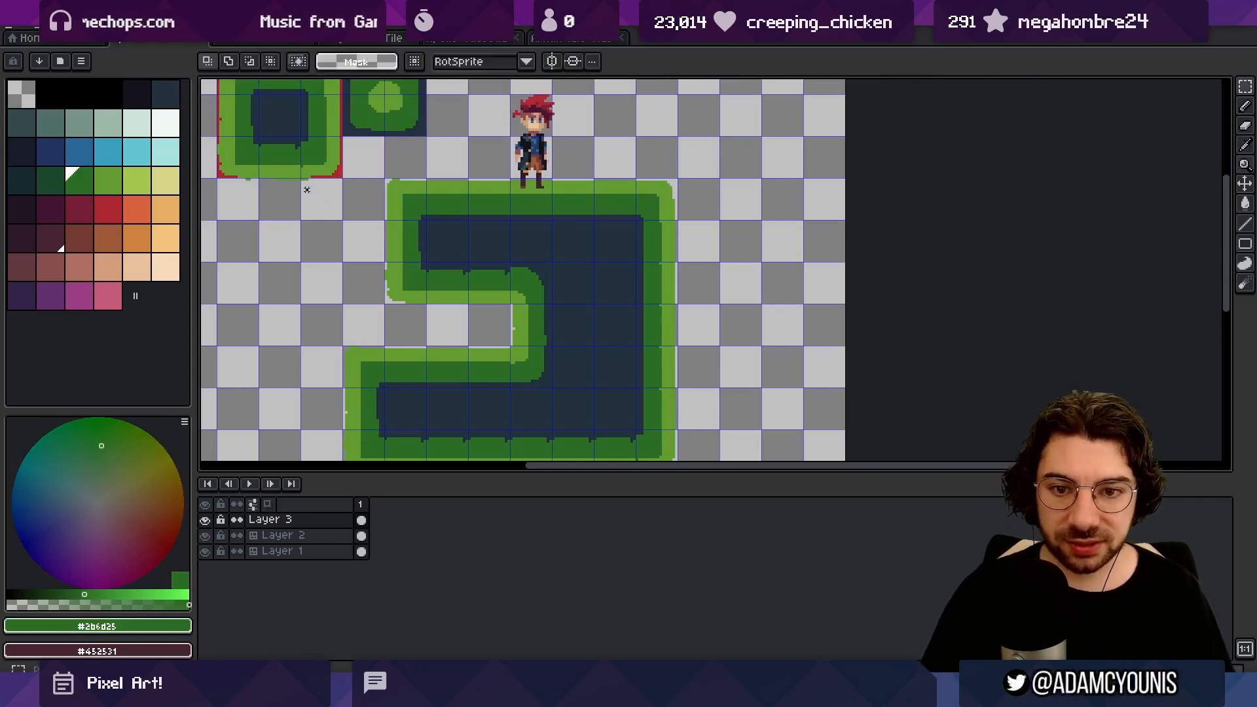
pyautogui.moveTo(306, 190); pyautogui.dragTo(715, 452)
pyautogui.click(736, 362)
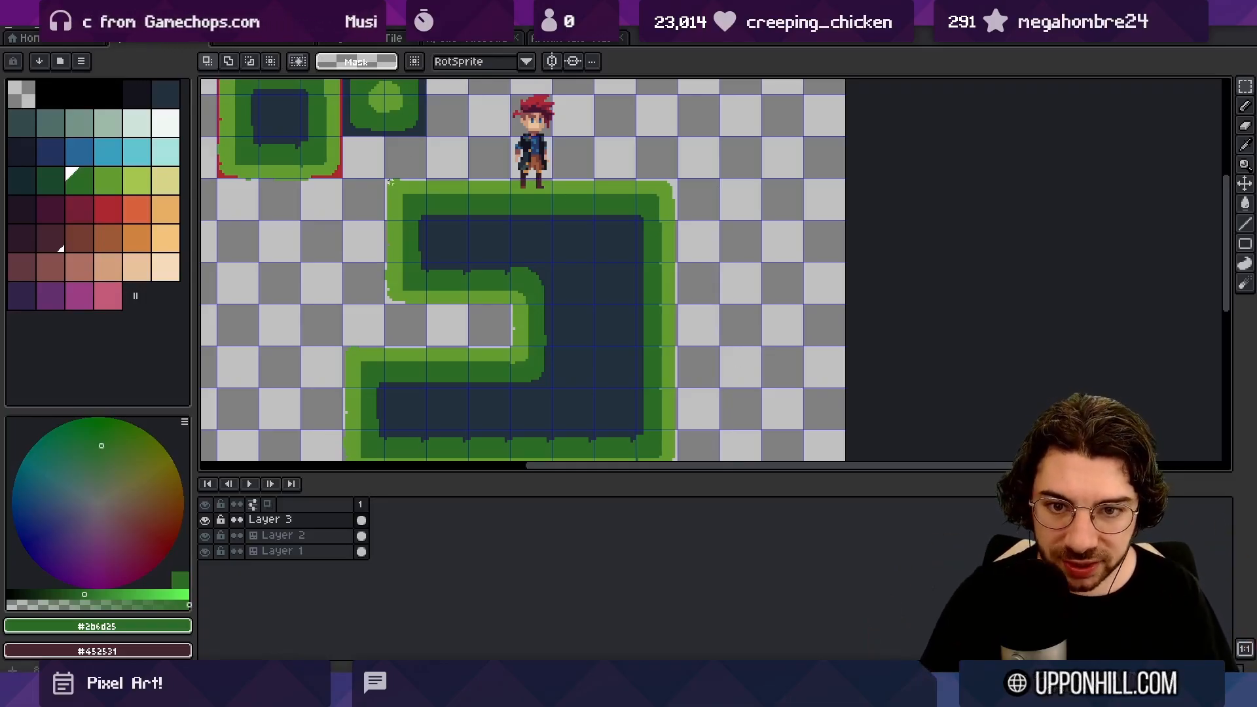
pyautogui.moveTo(391, 186); pyautogui.dragTo(663, 195)
pyautogui.click(409, 181)
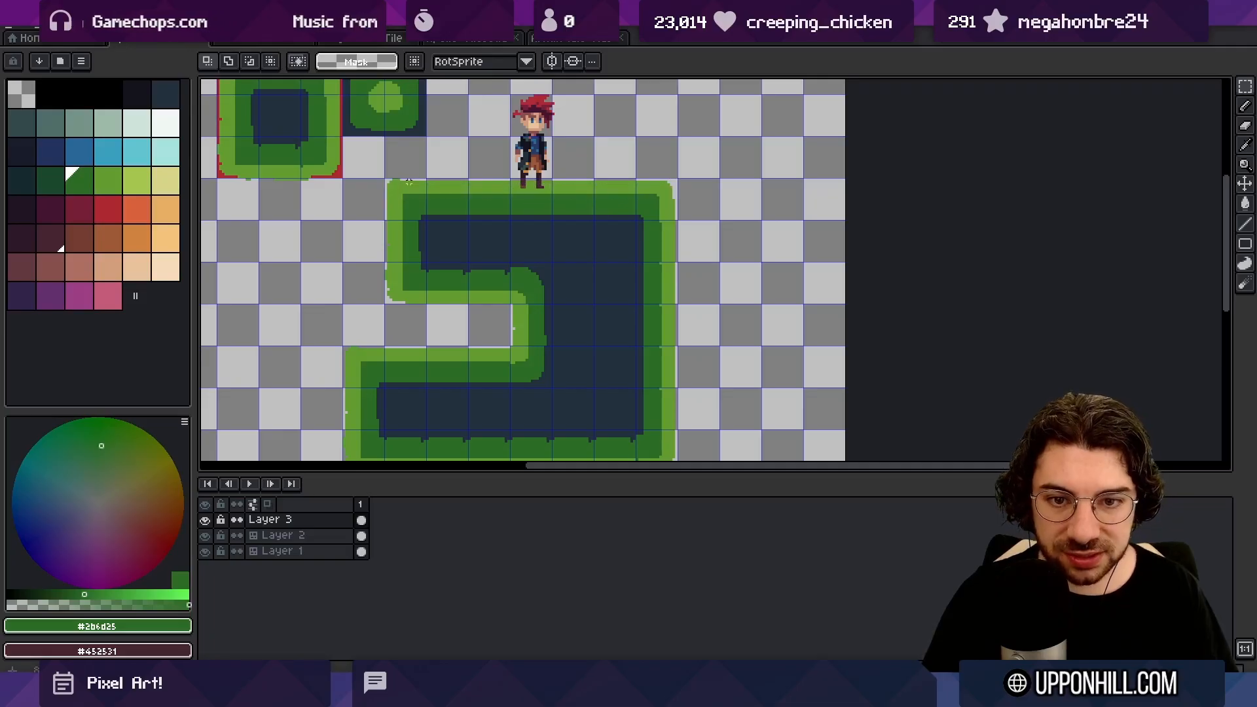
pyautogui.moveTo(411, 182); pyautogui.dragTo(677, 194)
pyautogui.hotkey('ctrl', 'd')
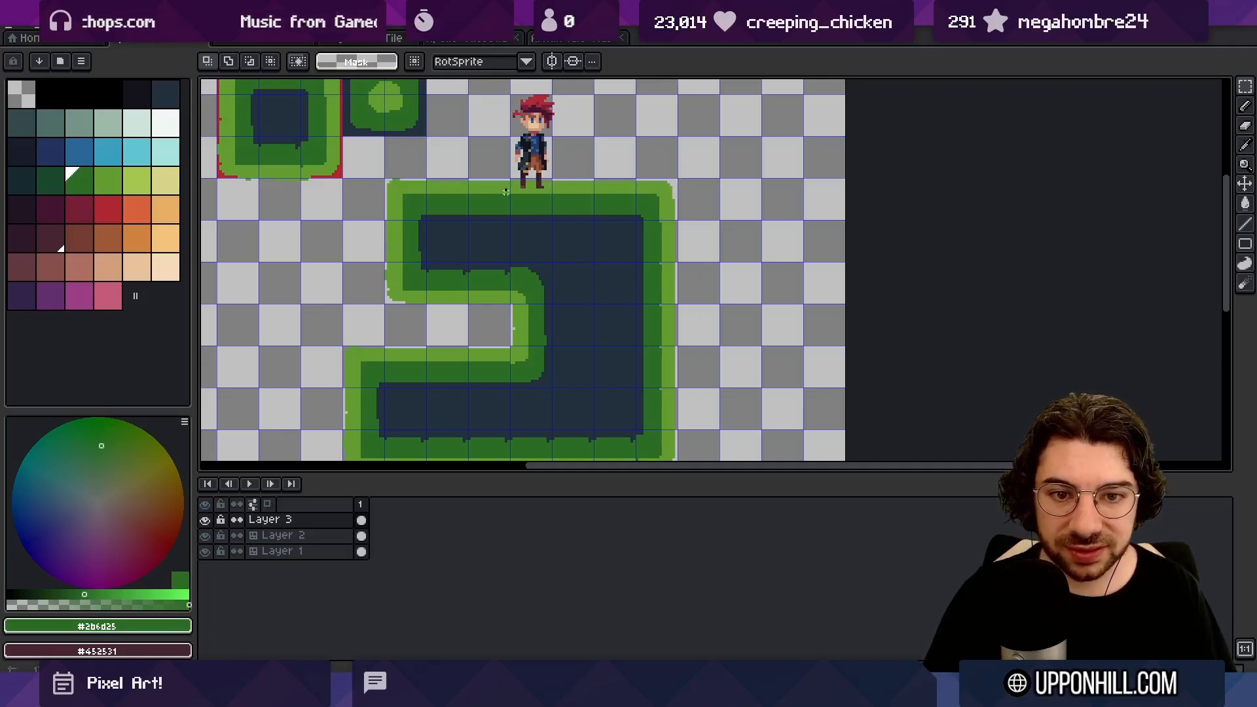
# Step: Try vertical selection marks down the platform's dark interior, undo the stray change, and clear the selection
pyautogui.moveTo(571, 206); pyautogui.dragTo(571, 270)
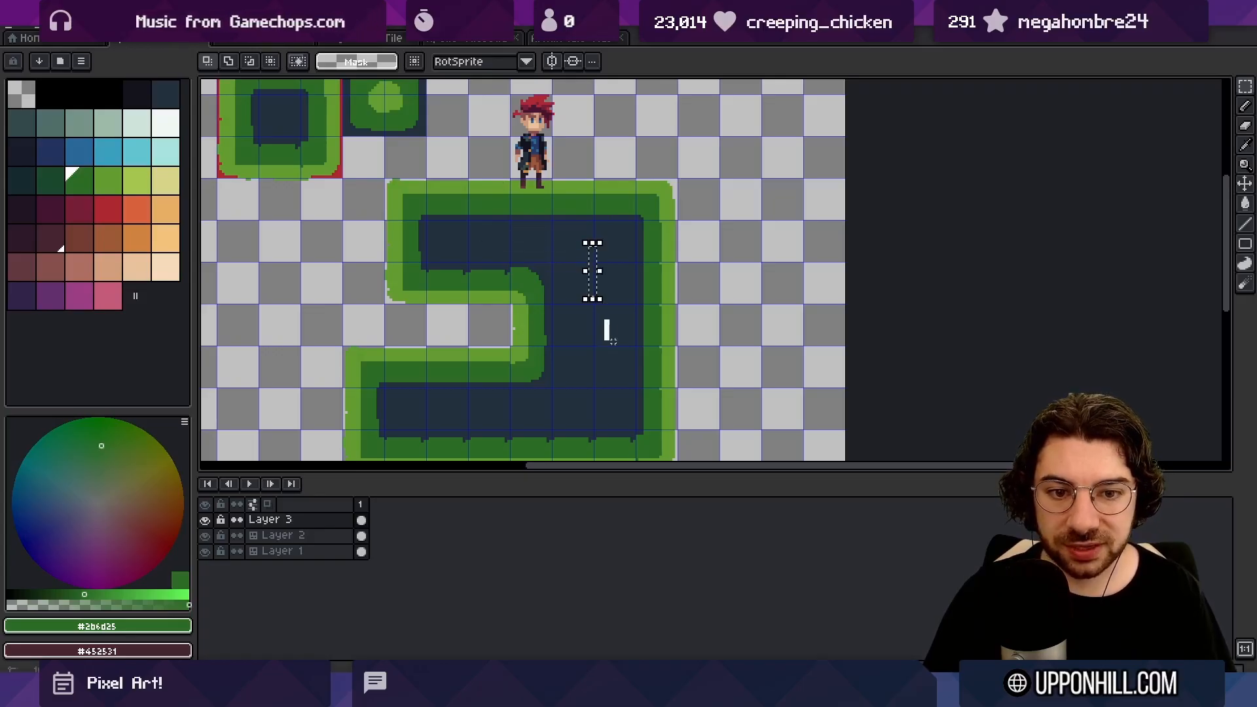
pyautogui.moveTo(614, 341); pyautogui.dragTo(617, 410)
pyautogui.moveTo(584, 346); pyautogui.dragTo(559, 440)
pyautogui.hotkey('ctrl', 'd')
pyautogui.hotkey('ctrl', 'z')
pyautogui.hotkey('ctrl', 'd')
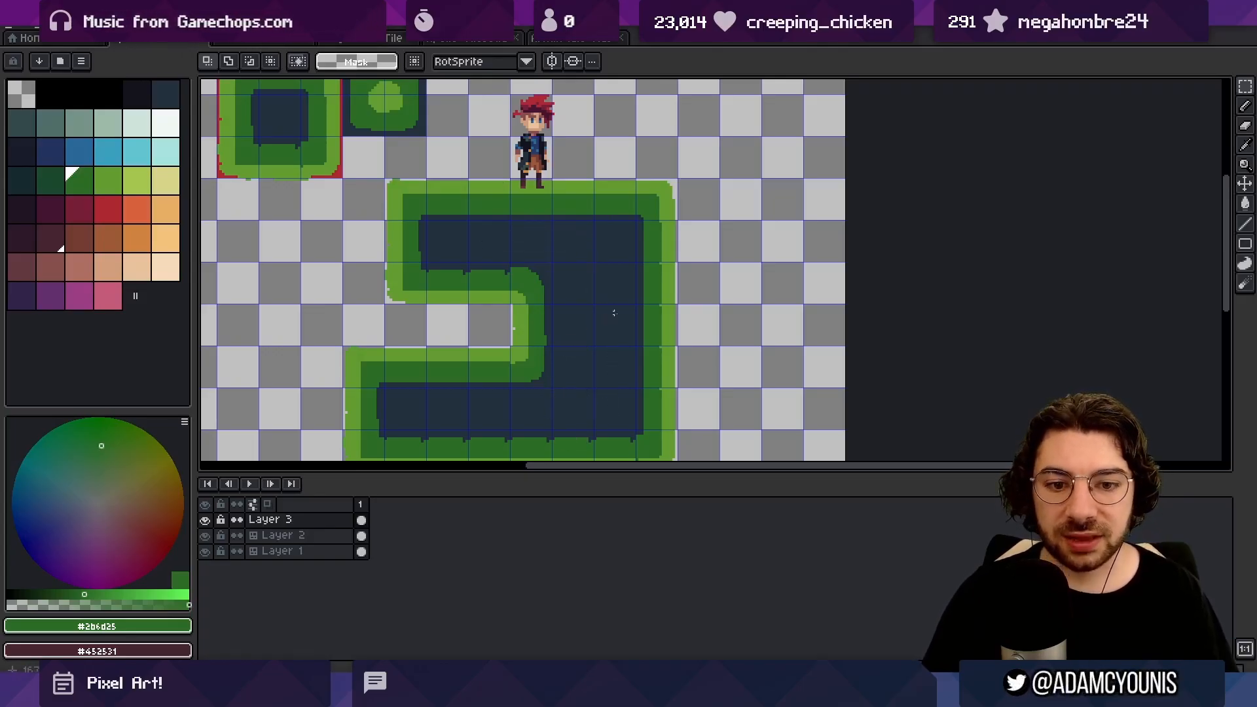
# Step: On Layer 2, shade the green band's inner edge with the darker green idx-19 and a 4 px brush, around the upper arm
pyautogui.keyDown('ctrl'); pyautogui.click(569, 258); pyautogui.keyUp('ctrl')
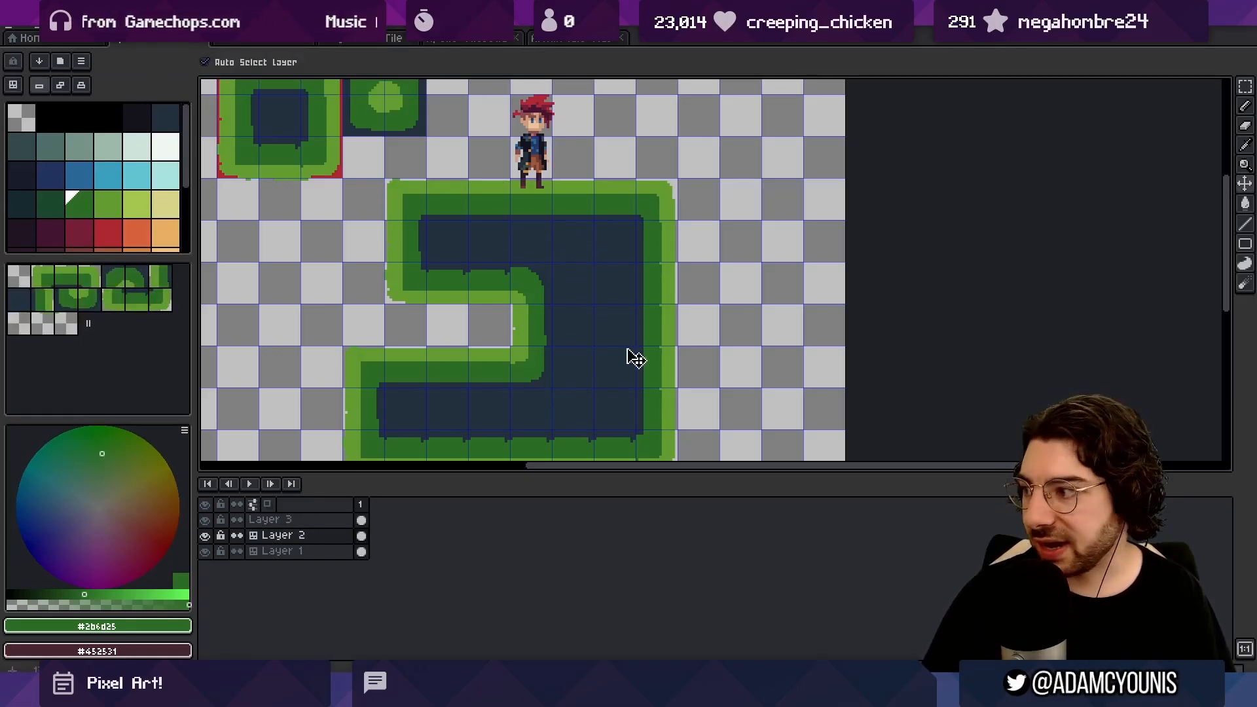
pyautogui.scroll(1, 508, 203)
pyautogui.press('i')
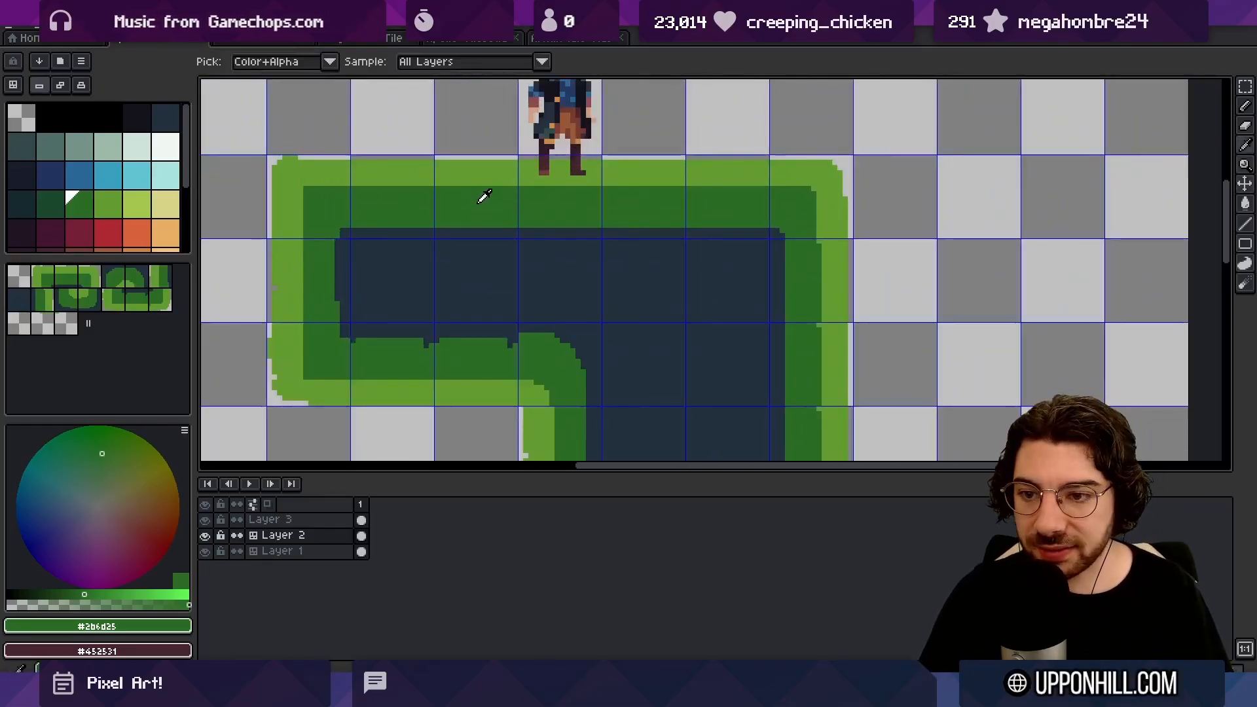
pyautogui.click(483, 197)
pyautogui.press('b')
pyautogui.click(467, 225)
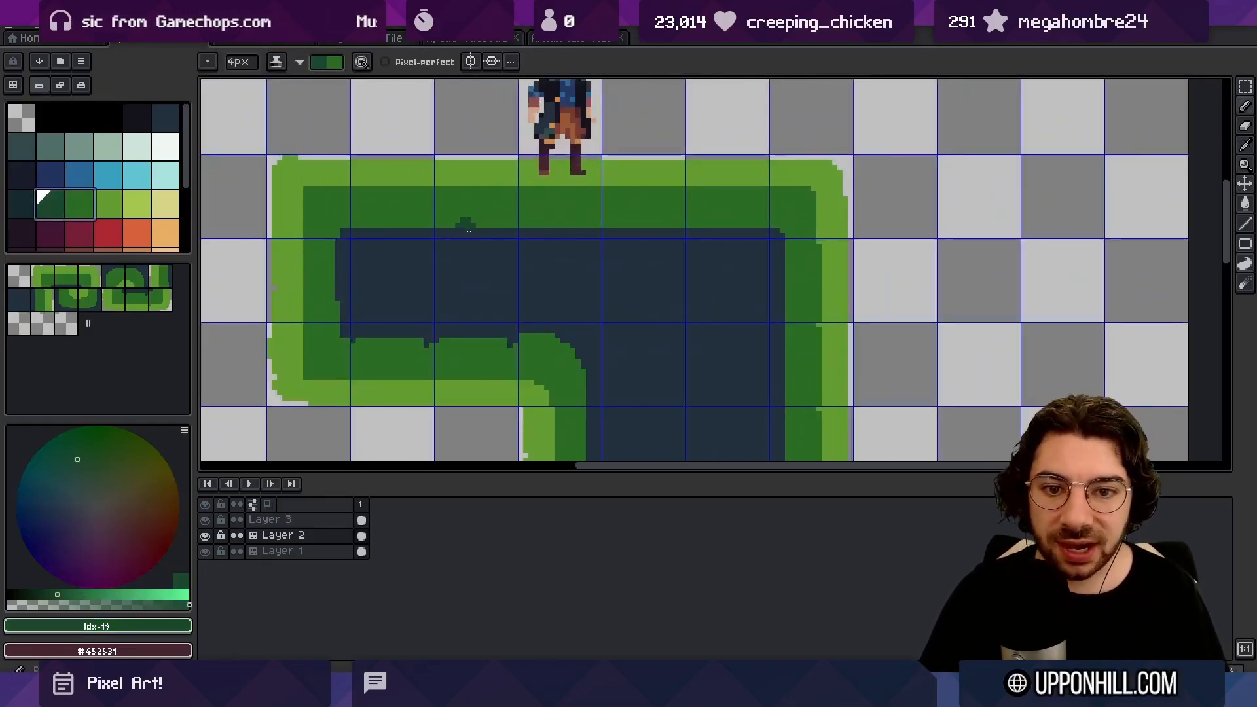
pyautogui.moveTo(443, 242)
pyautogui.mouseDown()
pyautogui.moveTo(552, 236)
pyautogui.moveTo(469, 231)
pyautogui.mouseUp()
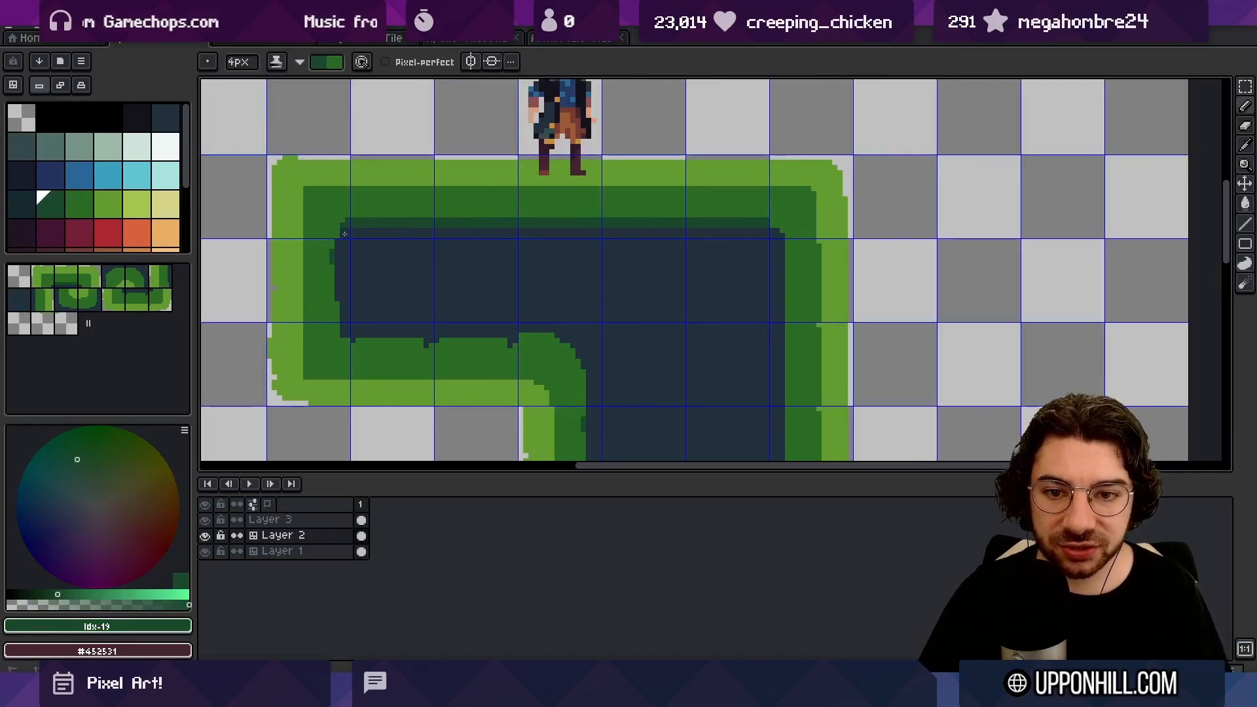
pyautogui.moveTo(344, 233)
pyautogui.mouseDown()
pyautogui.moveTo(346, 338)
pyautogui.moveTo(572, 365)
pyautogui.moveTo(575, 351)
pyautogui.moveTo(580, 389)
pyautogui.mouseUp()
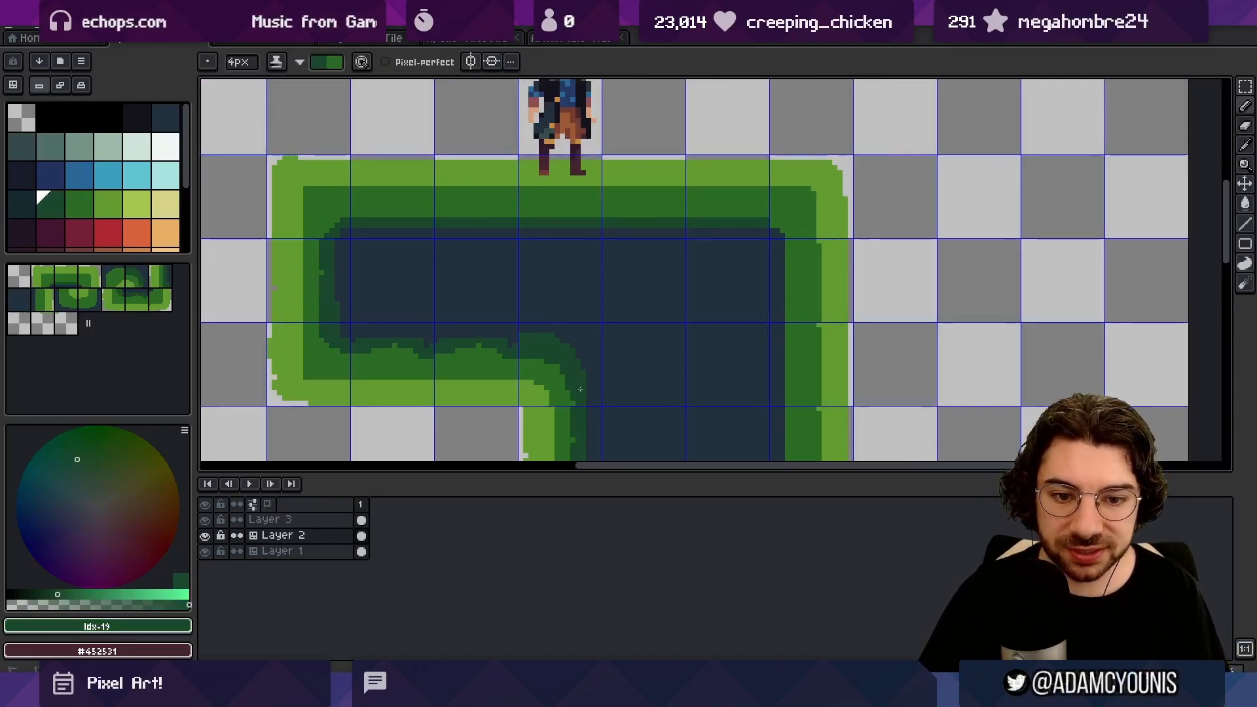
# Step: Continue the darker green shading down the inner edge of the platform's tall outer side
pyautogui.moveTo(654, 348); pyautogui.dragTo(583, 261)
pyautogui.moveTo(706, 139); pyautogui.dragTo(711, 337)
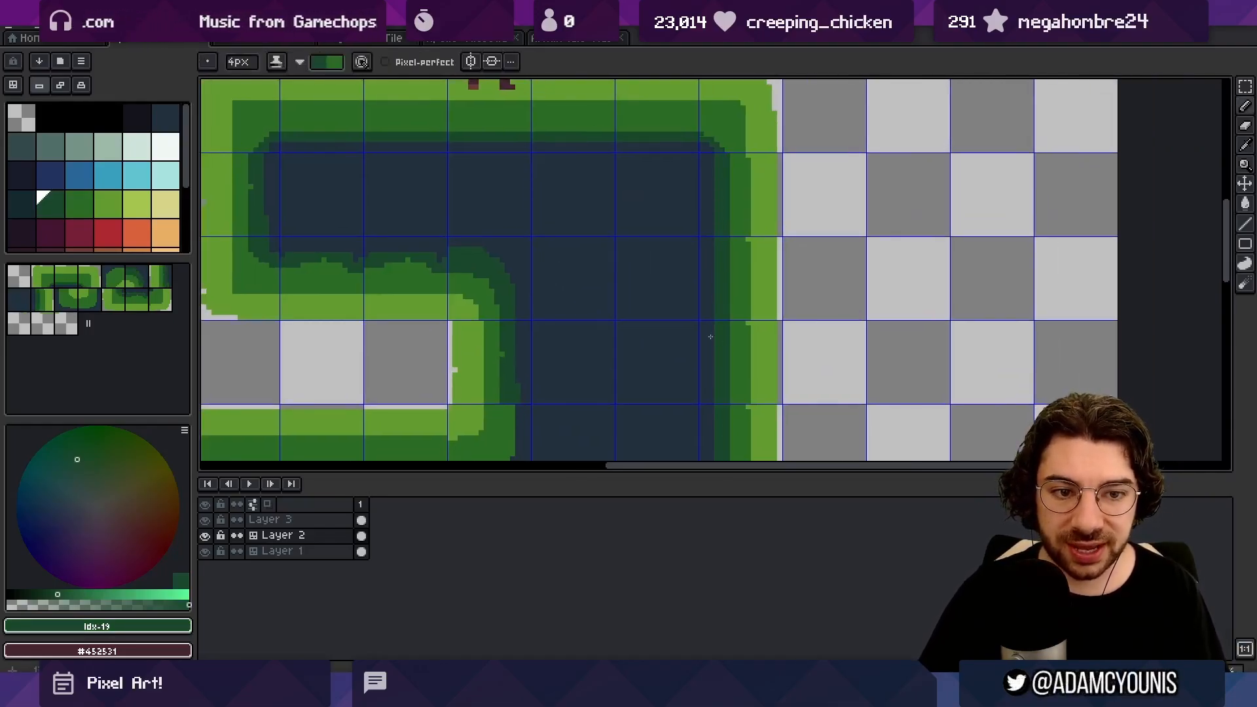
pyautogui.scroll(-5, 729, 205)
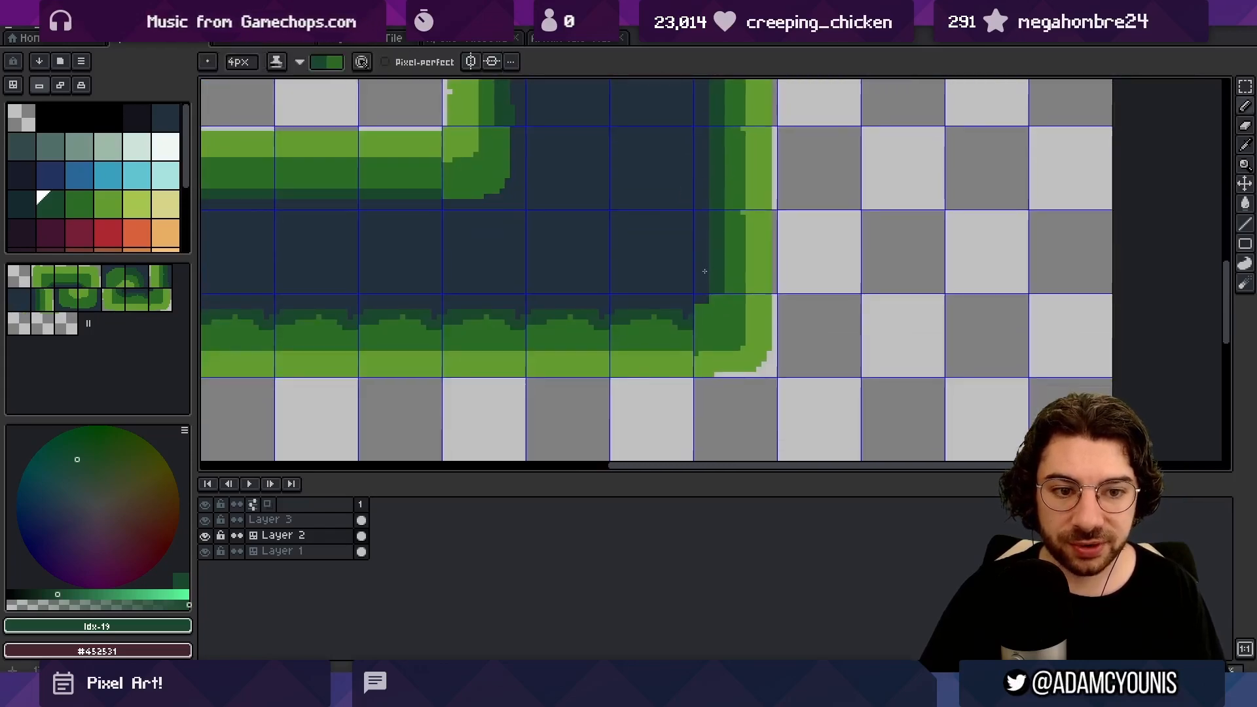
# Step: Recolour the platform's entire middle green band to the darker green idx-19 with a 7 px brush, and inspect it beside the character
pyautogui.scroll(-3, 679, 292)
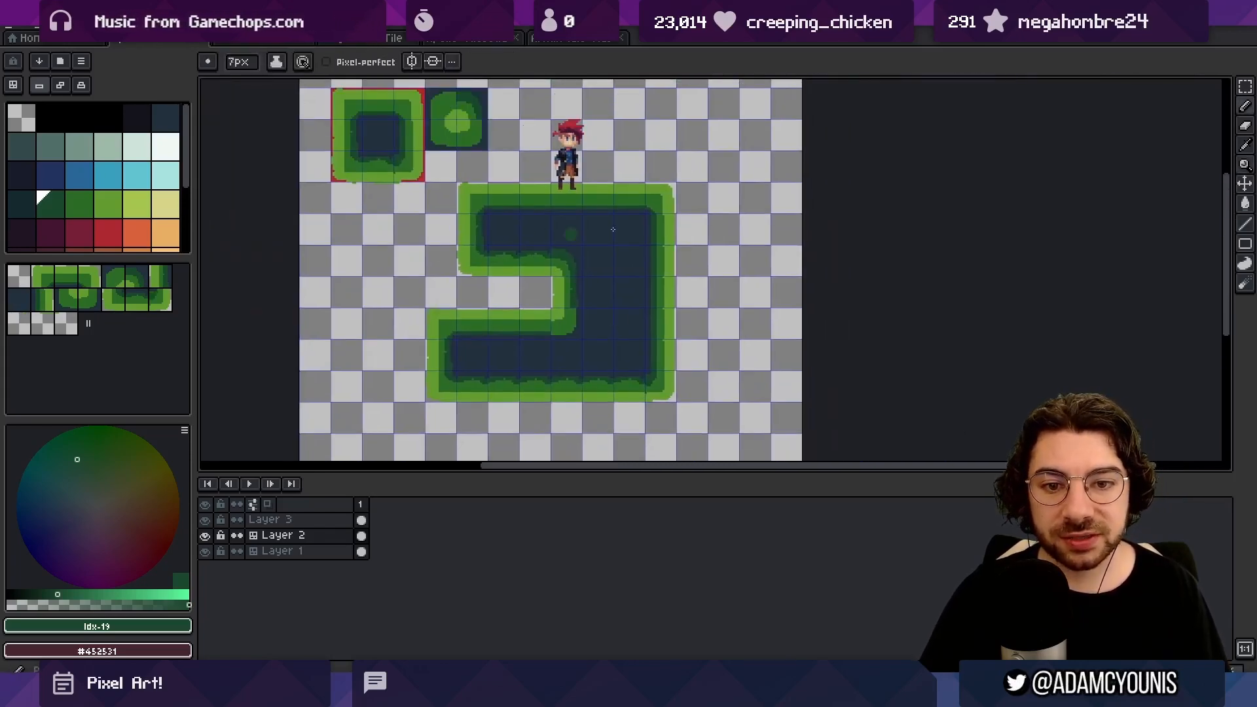
pyautogui.moveTo(480, 215)
pyautogui.mouseDown()
pyautogui.moveTo(543, 189)
pyautogui.moveTo(613, 184)
pyautogui.moveTo(573, 367)
pyautogui.moveTo(650, 271)
pyautogui.moveTo(670, 399)
pyautogui.mouseUp()
pyautogui.press('z')
pyautogui.click(602, 195)
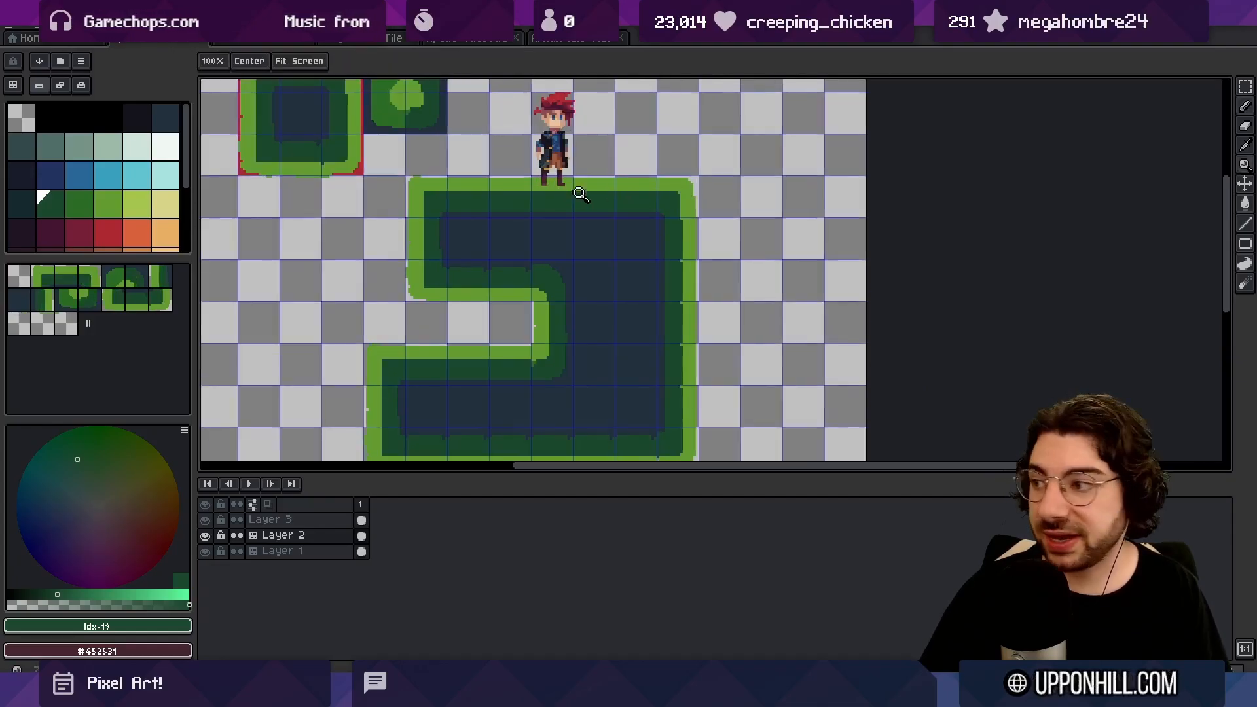
pyautogui.click(581, 194)
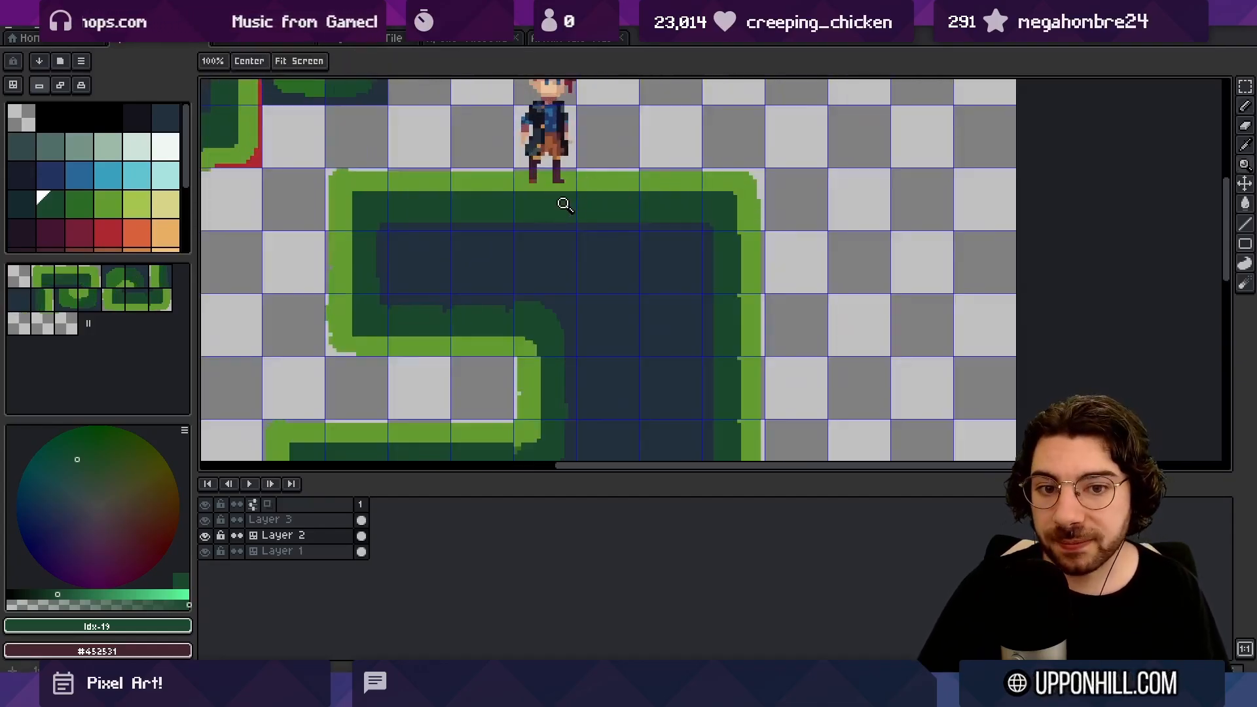
pyautogui.click(554, 214)
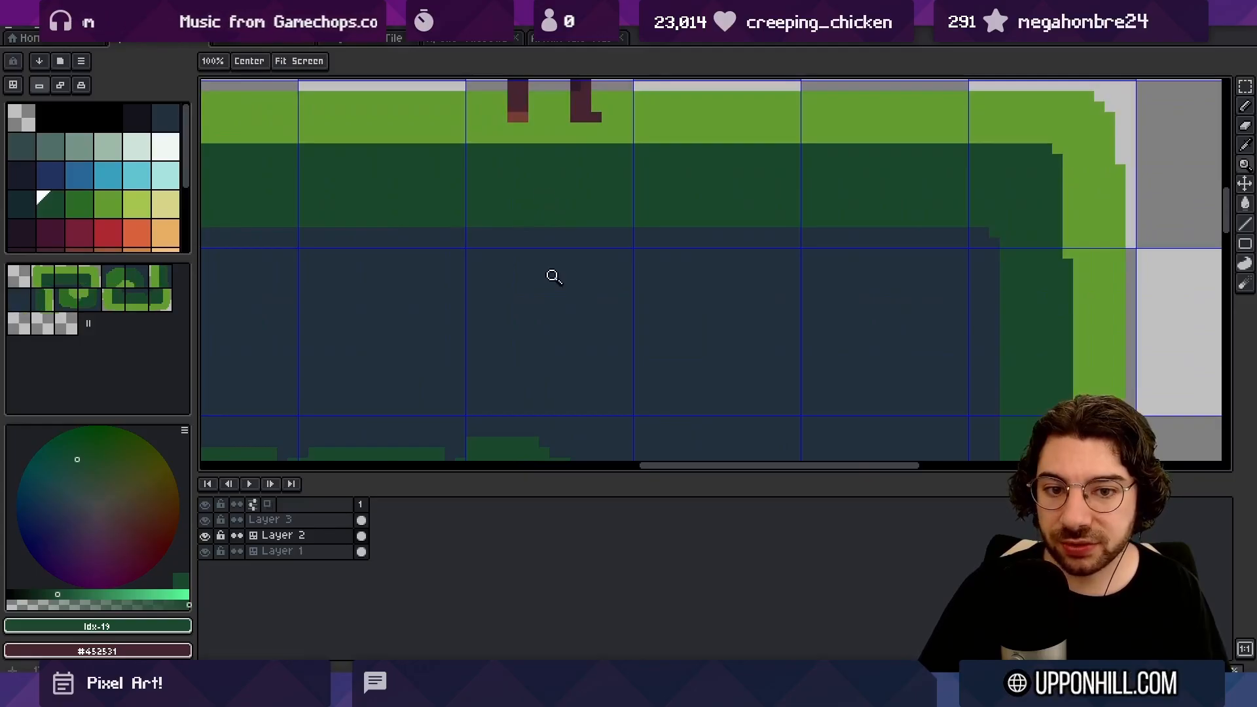
pyautogui.rightClick(514, 267)
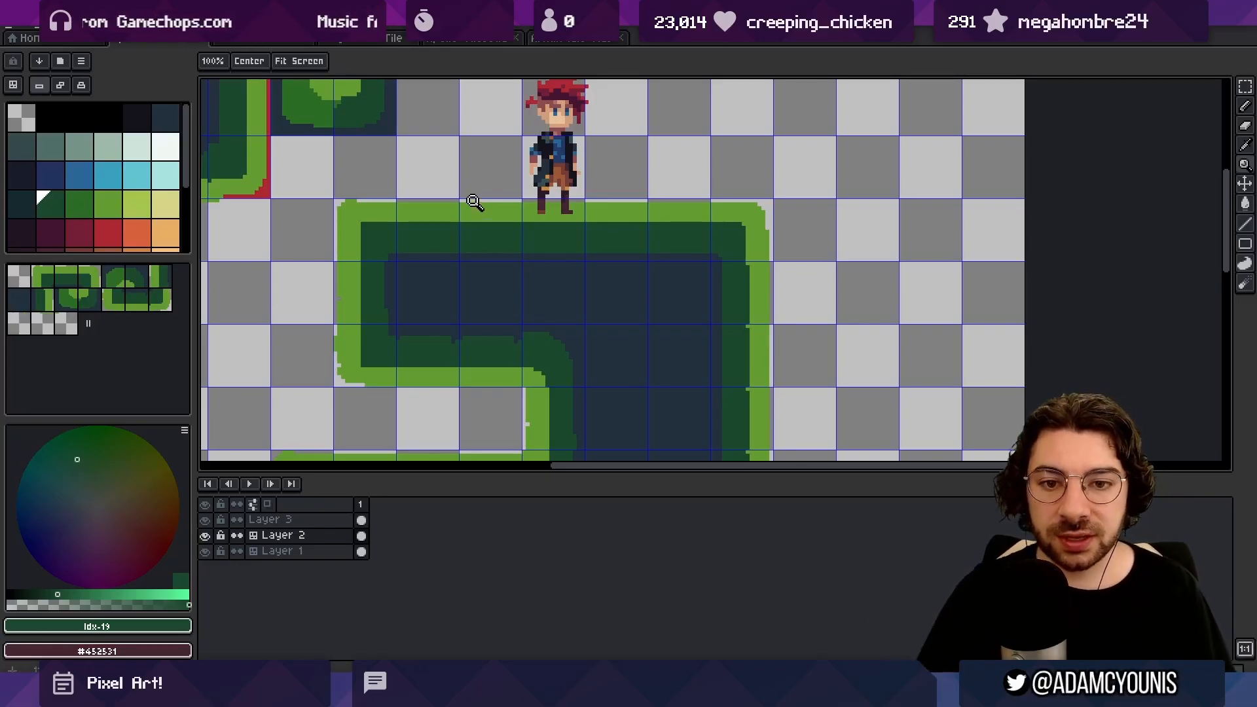
# Step: Shade the light green border along the platform's top edge with the mid green idx-20, reducing the brush from 18 px to 7 px
pyautogui.moveTo(514, 207); pyautogui.dragTo(500, 224)
pyautogui.click(473, 230)
pyautogui.click(469, 237)
pyautogui.keyDown('alt'); pyautogui.click(408, 214); pyautogui.keyUp('alt')
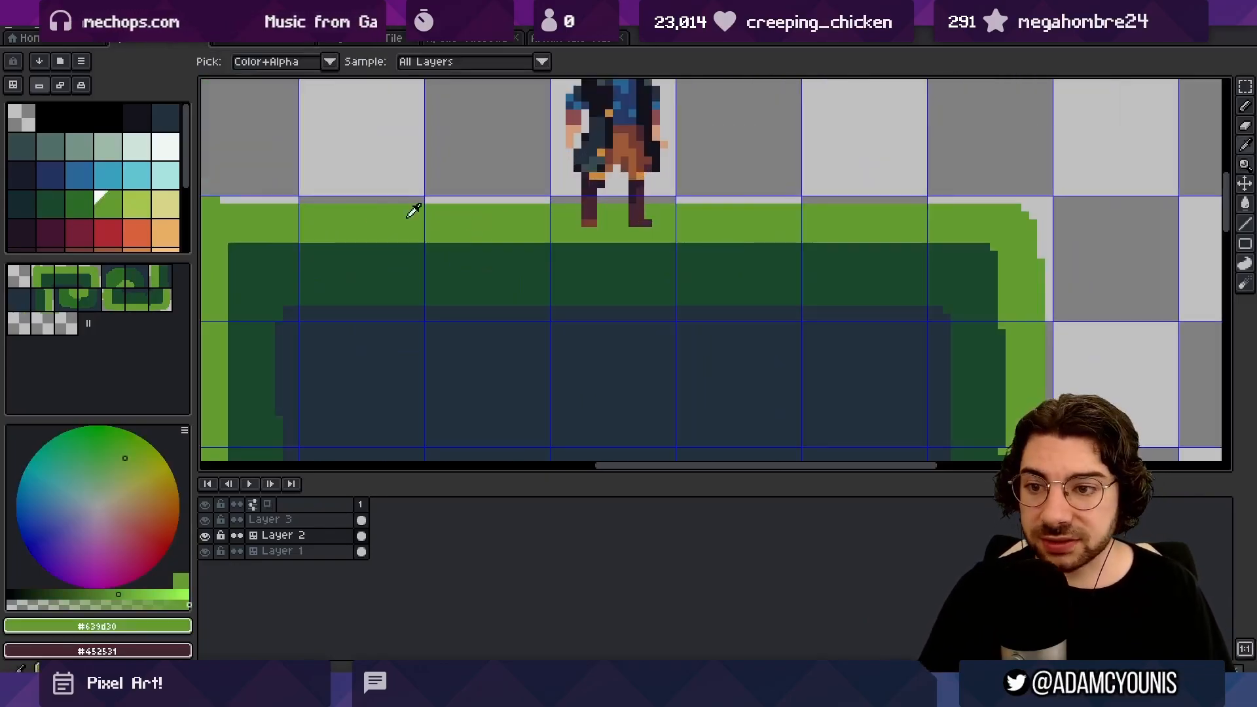
pyautogui.click(78, 205)
pyautogui.scroll(-2, 378, 159)
pyautogui.press('b')
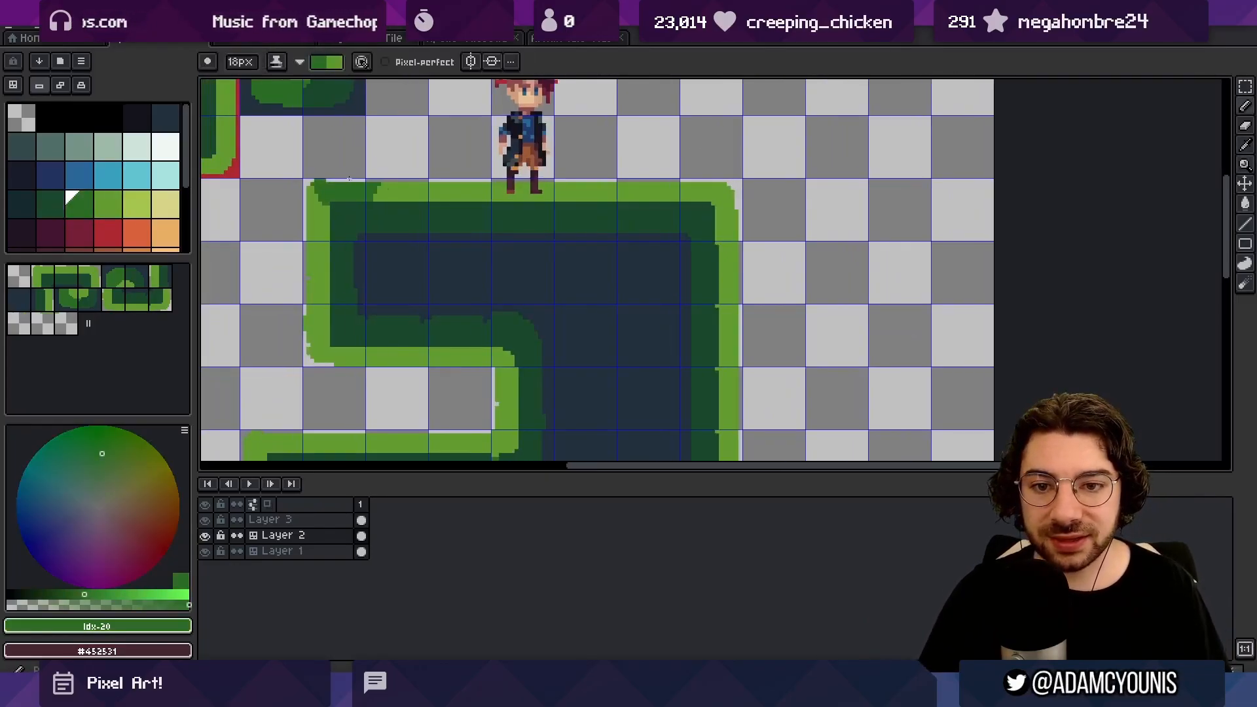
pyautogui.press('s')
pyautogui.press('-')
pyautogui.press('-')
pyautogui.press('-')
pyautogui.press('-')
pyautogui.press('-')
pyautogui.press('-')
pyautogui.press('-')
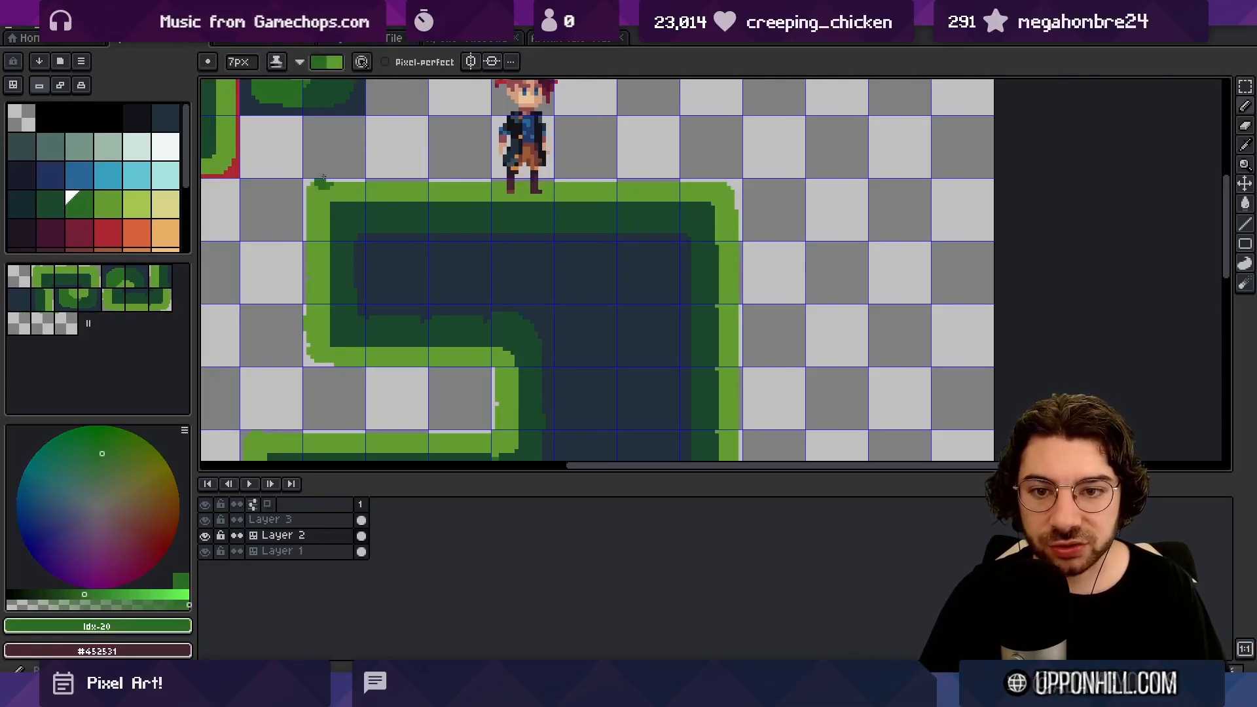
pyautogui.moveTo(321, 185); pyautogui.dragTo(541, 174)
pyautogui.hotkey('ctrl', 'z')
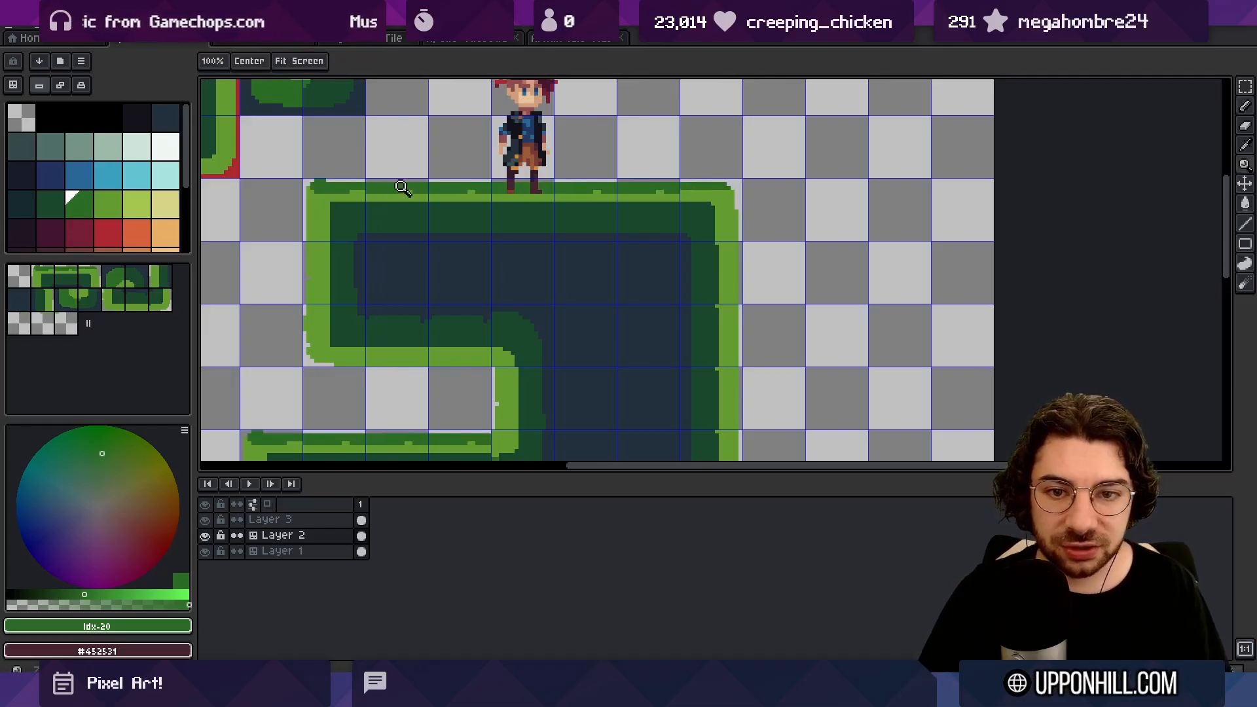
# Step: Add light green #639d30 grass marks along the outer rim of the platform's top edge and compare them with the character
pyautogui.scroll(2, 407, 187)
pyautogui.keyDown('alt'); pyautogui.click(400, 191); pyautogui.keyUp('alt')
pyautogui.keyDown('alt'); pyautogui.click(350, 203); pyautogui.keyUp('alt')
pyautogui.moveTo(344, 179); pyautogui.dragTo(466, 177)
pyautogui.press('z')
pyautogui.scroll(-6, 524, 157)
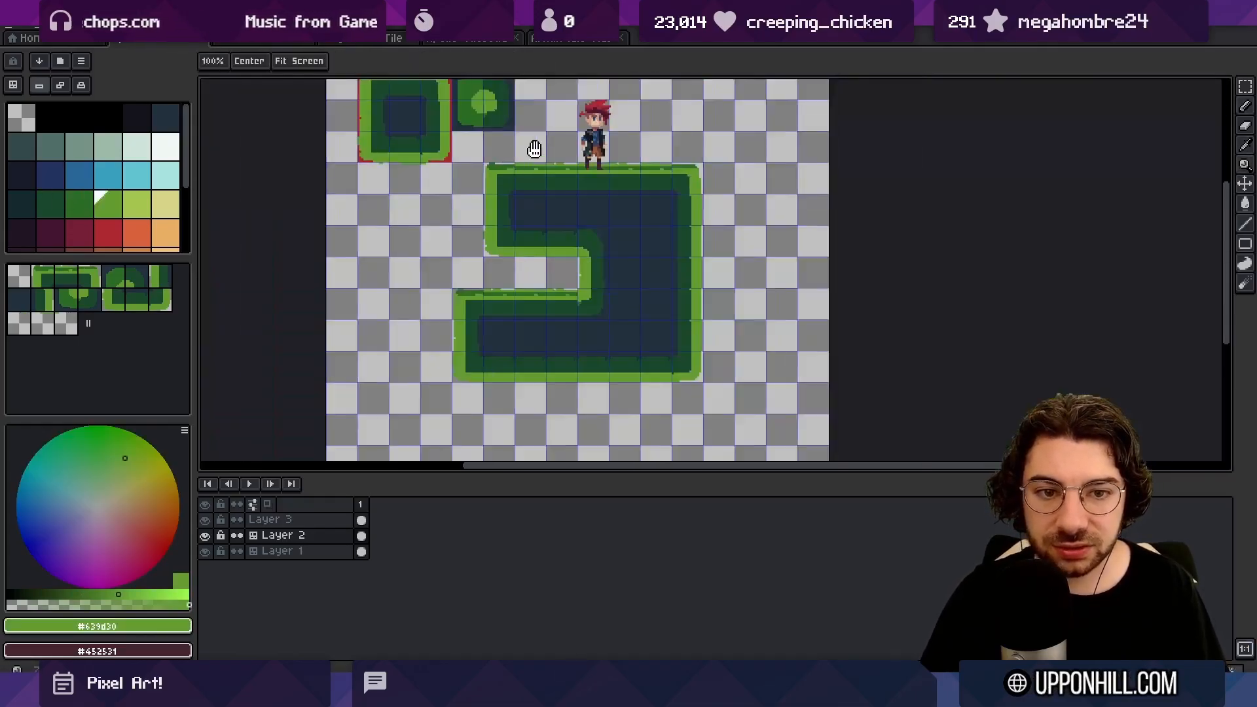
pyautogui.scroll(3, 498, 196)
pyautogui.scroll(1, 490, 215)
# Step: Tidy the platform's upper-left corner with 1 px light green #639d30 along its outer rim
pyautogui.press('b')
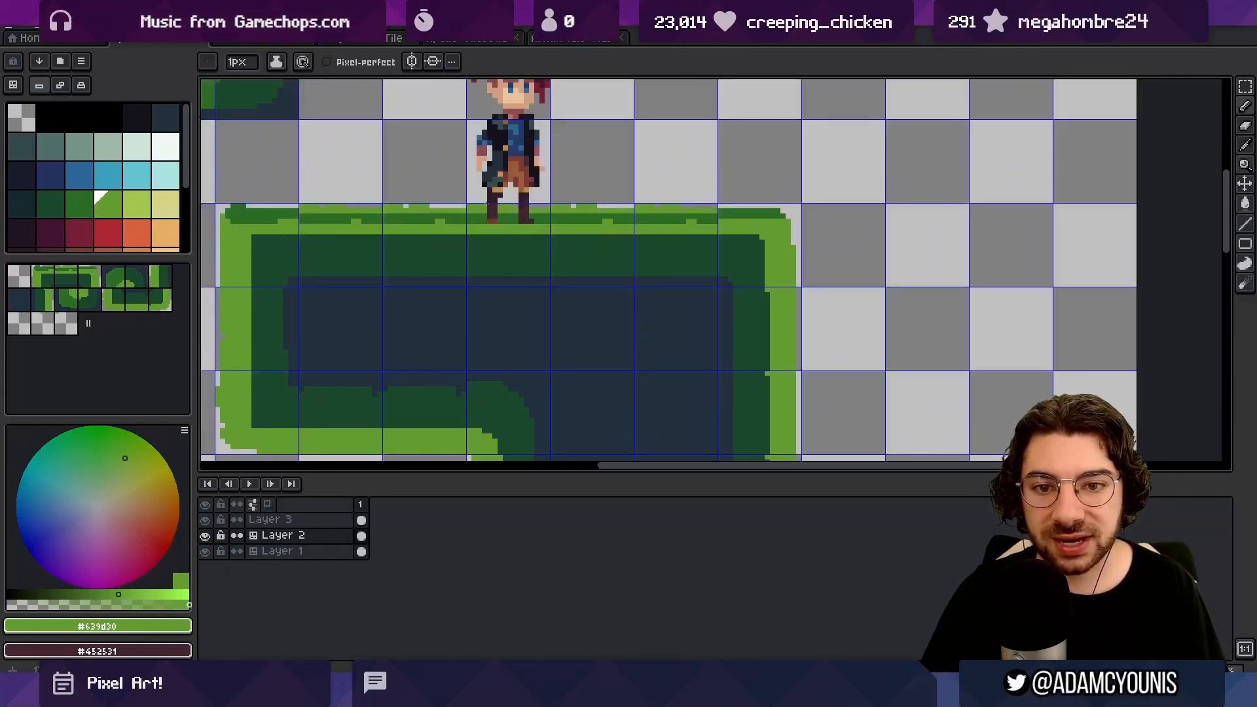
pyautogui.hscroll(-3, 498, 200)
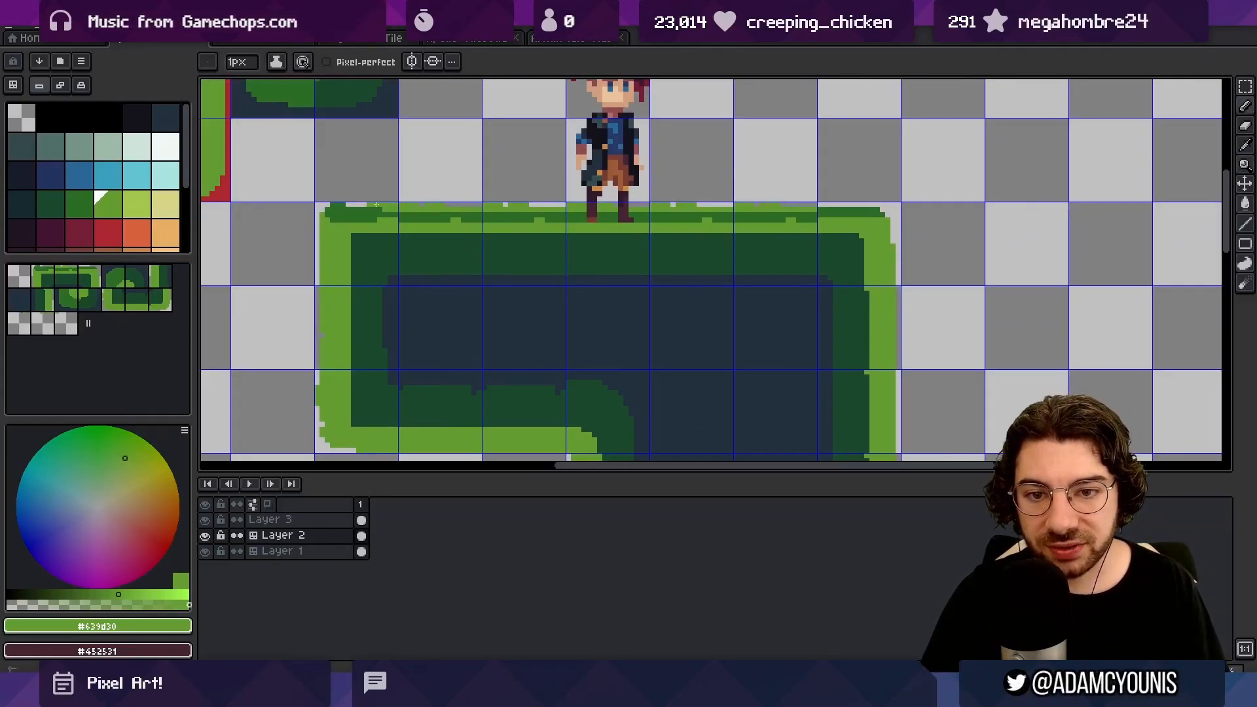
pyautogui.press('e')
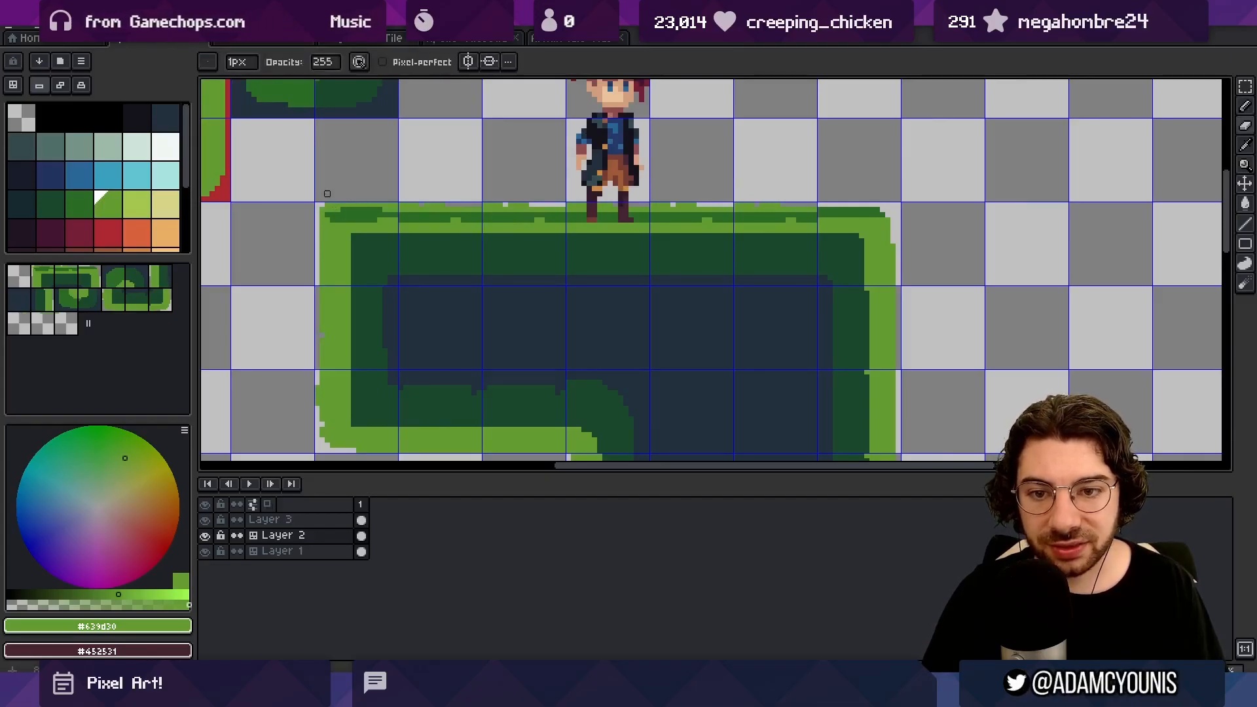
pyautogui.press('space')
pyautogui.moveTo(598, 208); pyautogui.dragTo(488, 208)
# Step: Thicken the mid green #2b6d25 stripe along the platform's top border with a 1 px brush, extending it into the upper-right corner
pyautogui.keyDown('alt'); pyautogui.click(304, 216); pyautogui.keyUp('alt')
pyautogui.press('b')
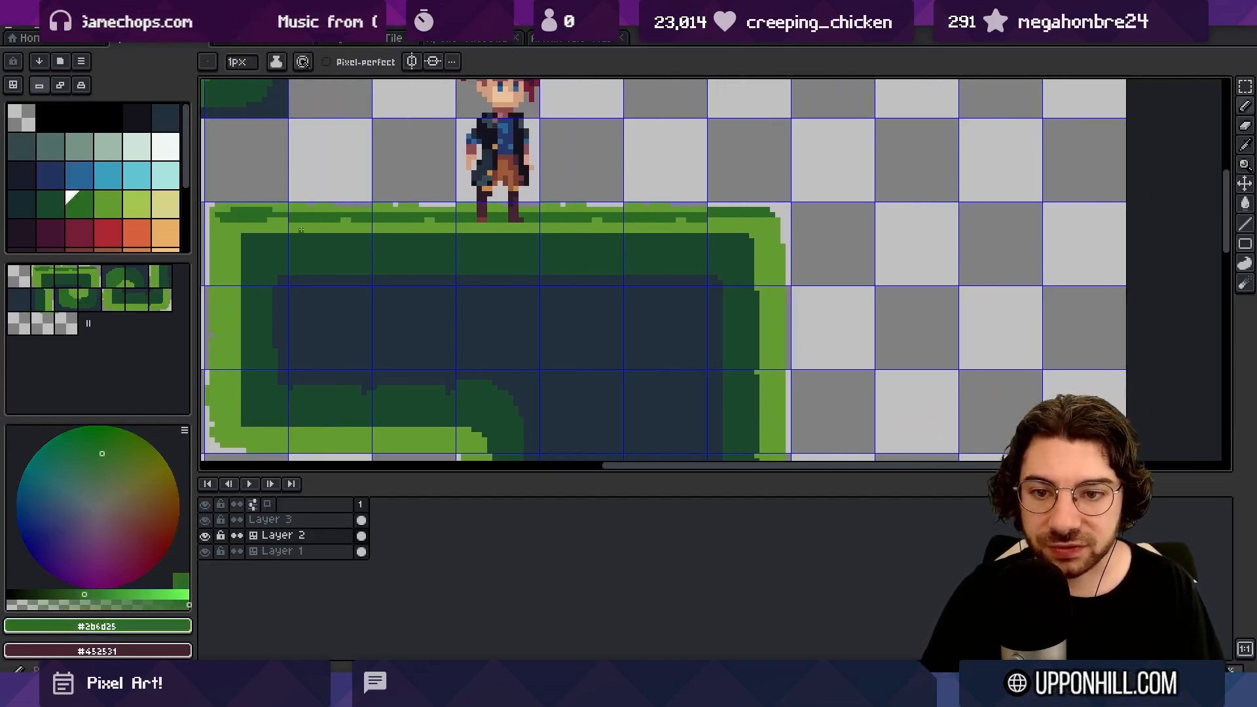
pyautogui.moveTo(259, 230); pyautogui.dragTo(343, 220)
pyautogui.hotkey('ctrl', 'z')
pyautogui.moveTo(265, 220); pyautogui.dragTo(340, 221)
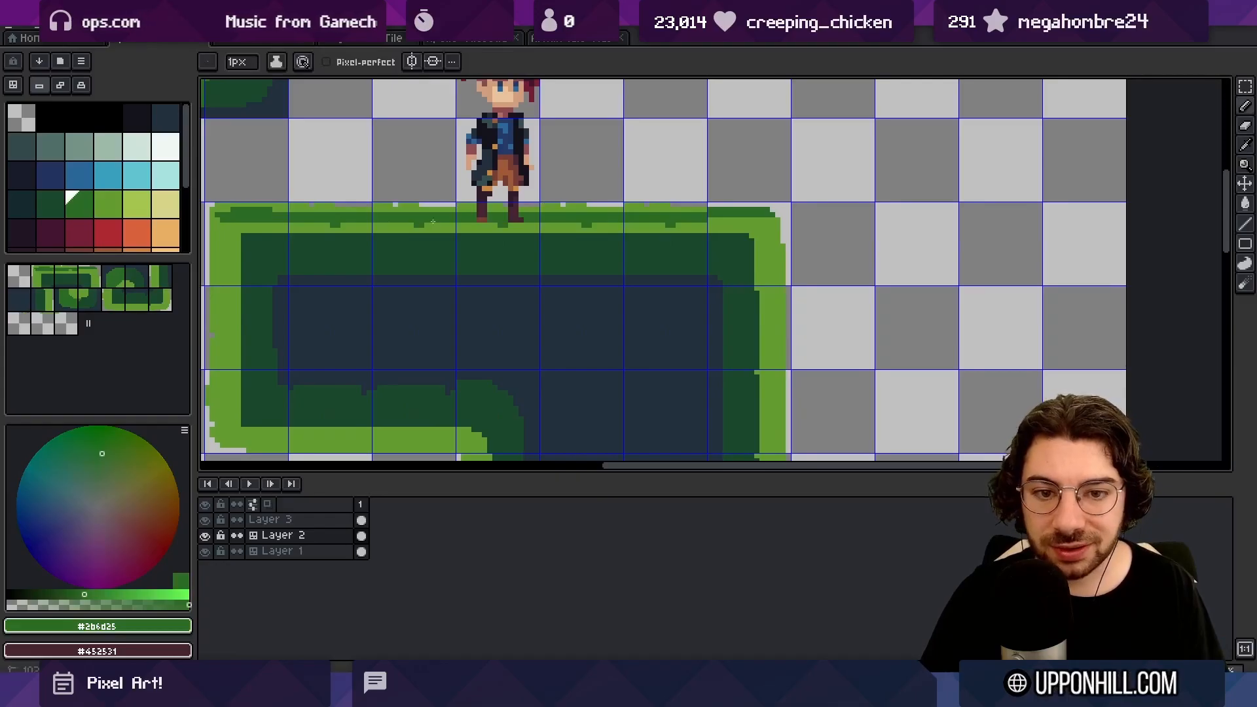
pyautogui.moveTo(429, 224); pyautogui.dragTo(496, 224)
pyautogui.press('space')
pyautogui.moveTo(735, 211); pyautogui.dragTo(673, 201)
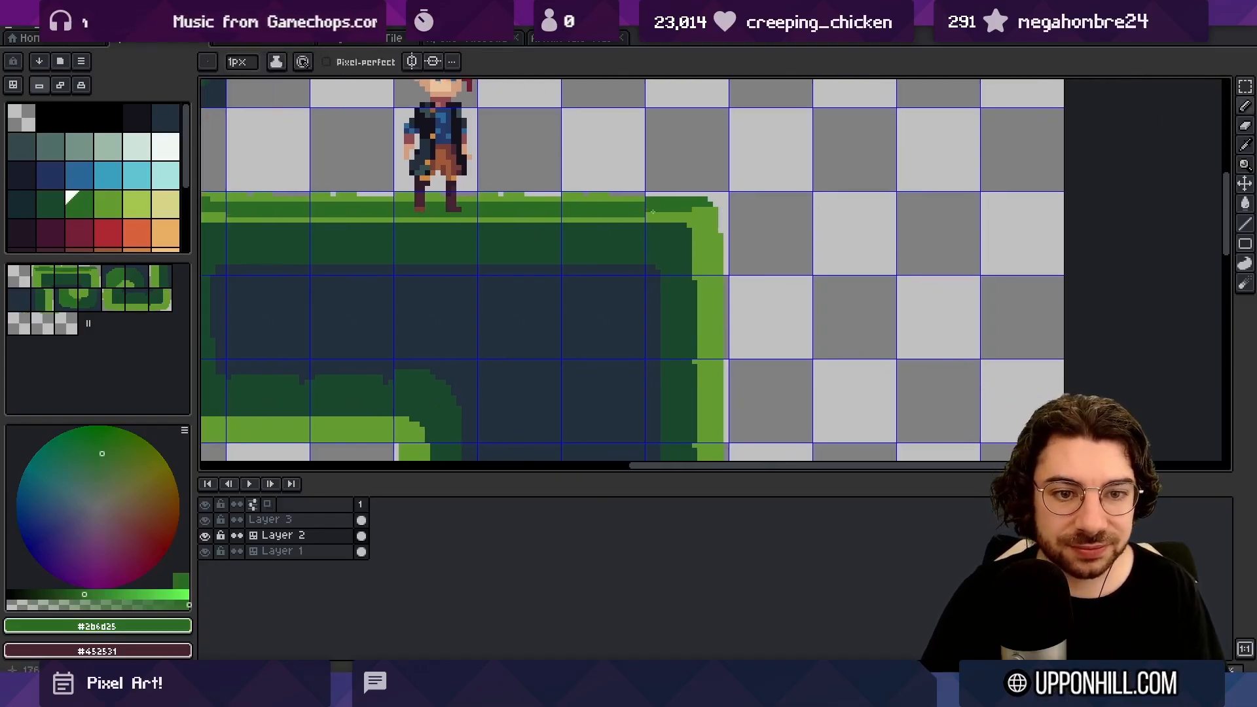
pyautogui.moveTo(653, 213); pyautogui.dragTo(677, 214)
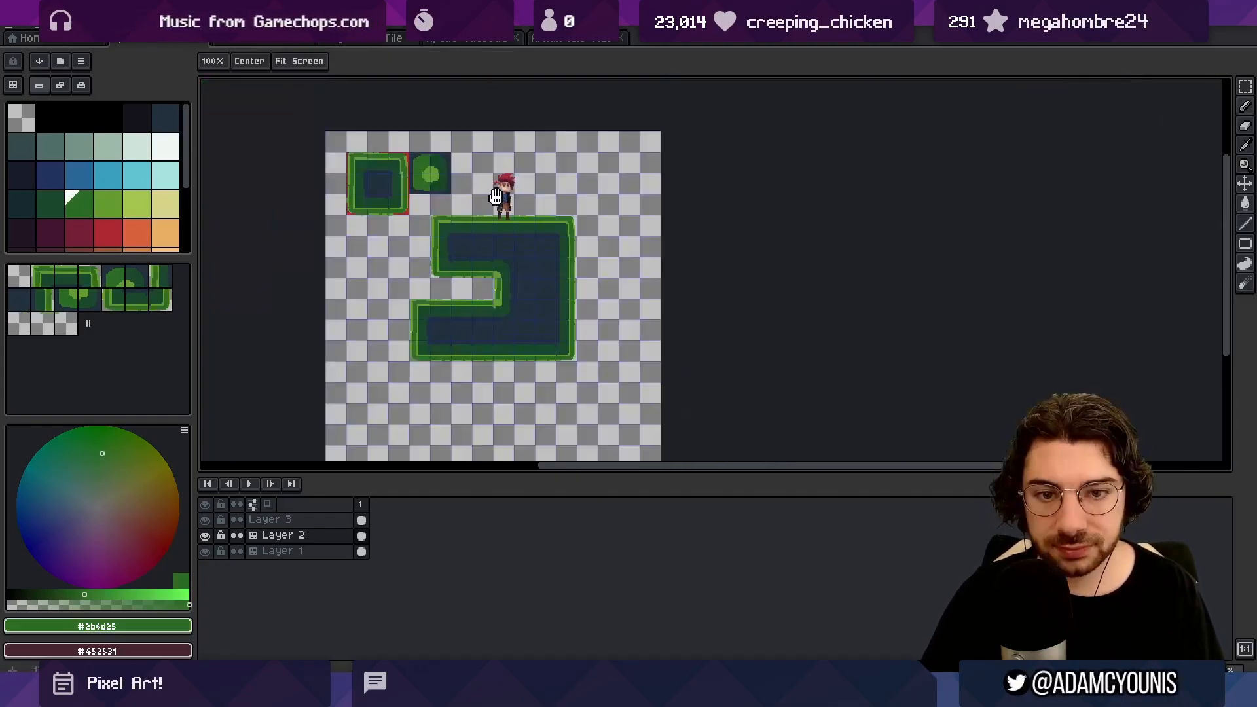
# Step: Inspect the striped platform border beside the character and marquee-select a small patch of its top edge
pyautogui.moveTo(536, 171)
pyautogui.mouseDown()
pyautogui.moveTo(510, 229)
pyautogui.moveTo(528, 225)
pyautogui.moveTo(532, 204)
pyautogui.mouseUp()
pyautogui.click(493, 266)
pyautogui.click(504, 232)
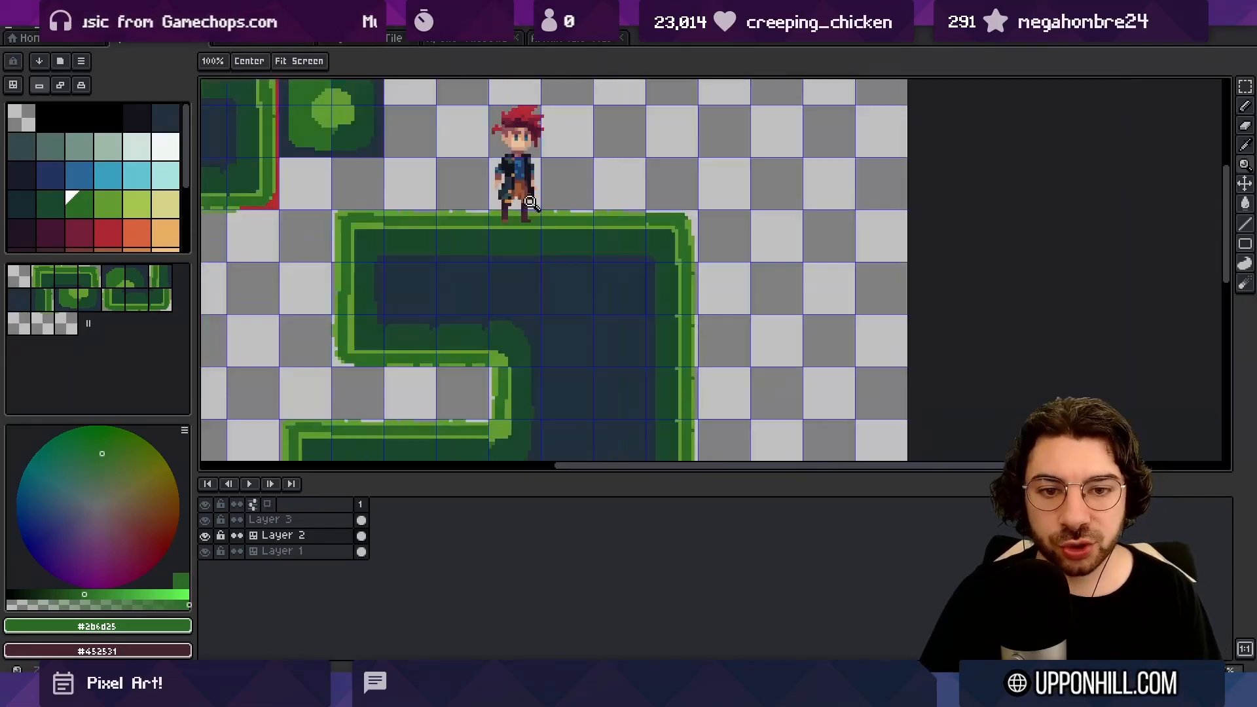
pyautogui.press('m')
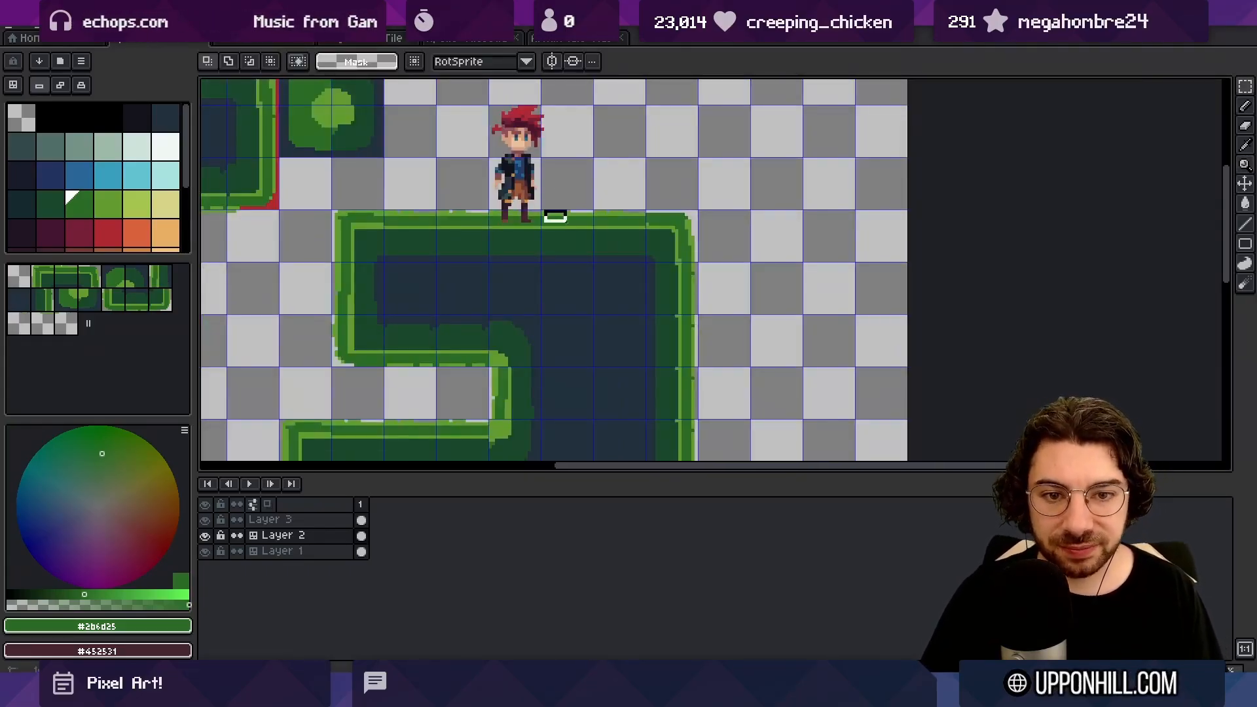
pyautogui.moveTo(575, 227); pyautogui.dragTo(577, 227)
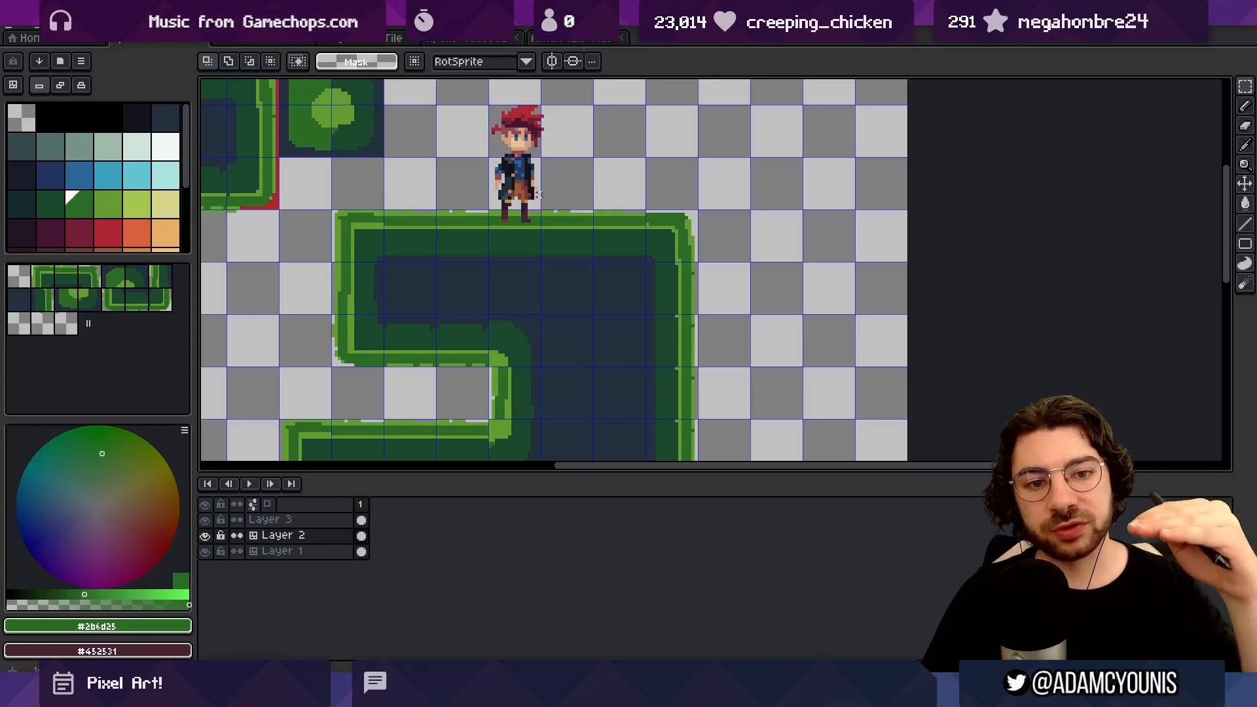
# Step: Outline the outer rim of the platform's upper-right corner in light green #639d30 with a 1 px brush
pyautogui.press('z')
pyautogui.click(591, 224)
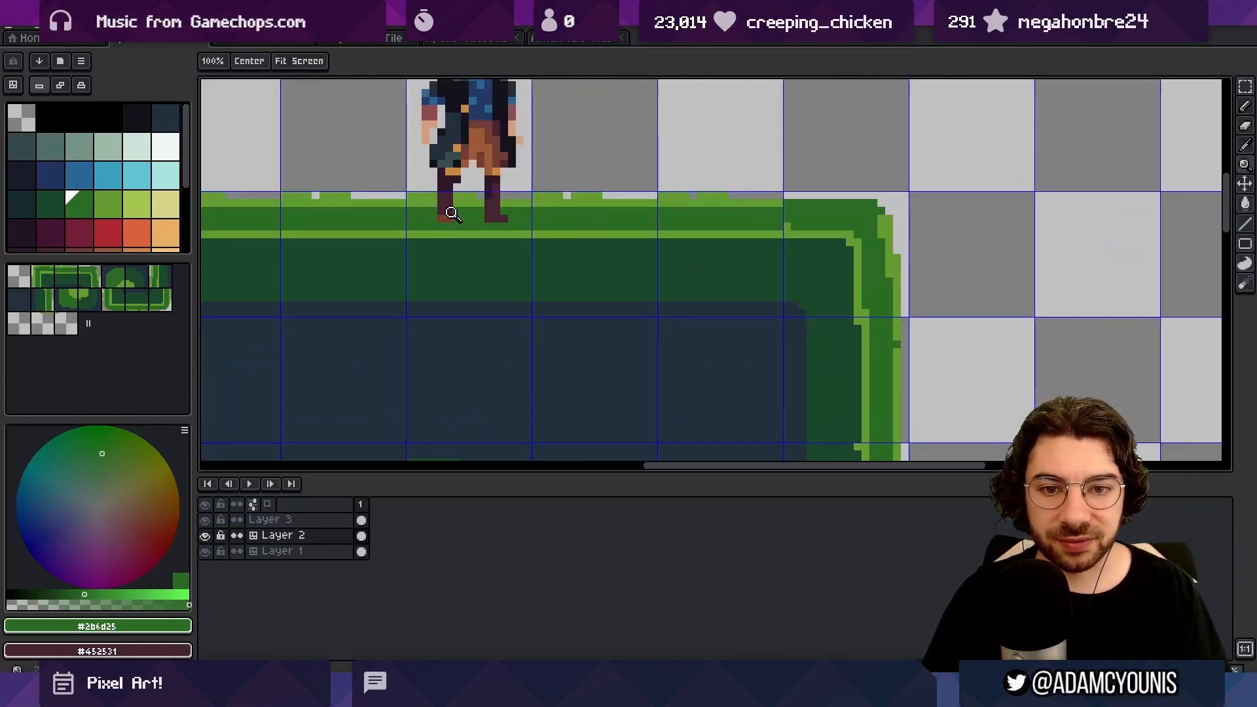
pyautogui.press('b')
pyautogui.keyDown('alt'); pyautogui.click(709, 196); pyautogui.keyUp('alt')
pyautogui.moveTo(881, 211); pyautogui.dragTo(788, 203)
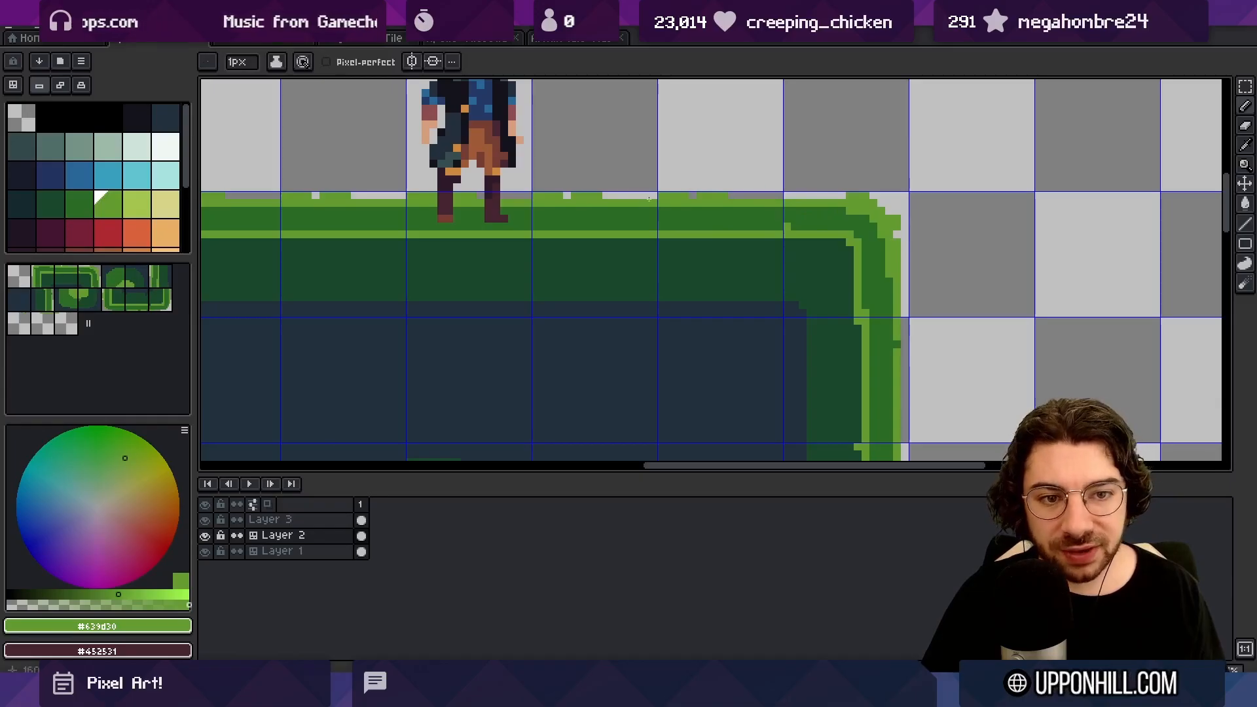
# Step: Add small light green #639d30 teeth beneath the platform's outer top rim so it looks like grass
pyautogui.press('z')
pyautogui.click(524, 201)
pyautogui.press('b')
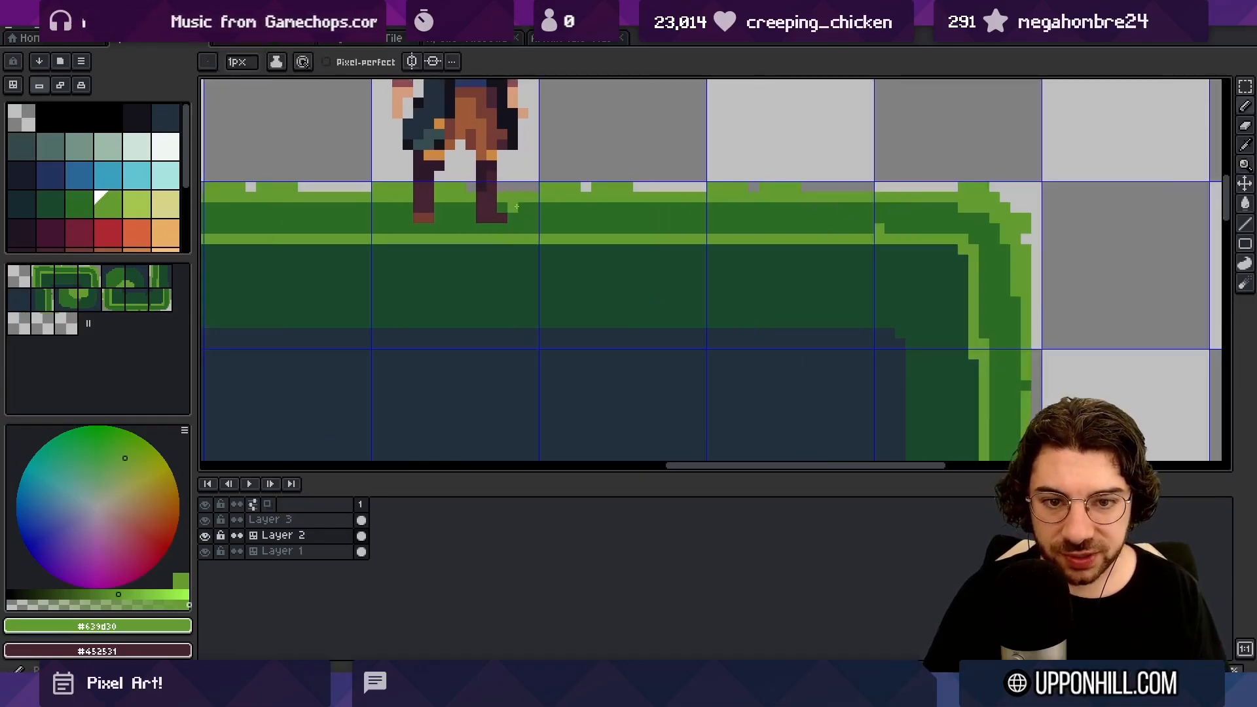
pyautogui.click(403, 207)
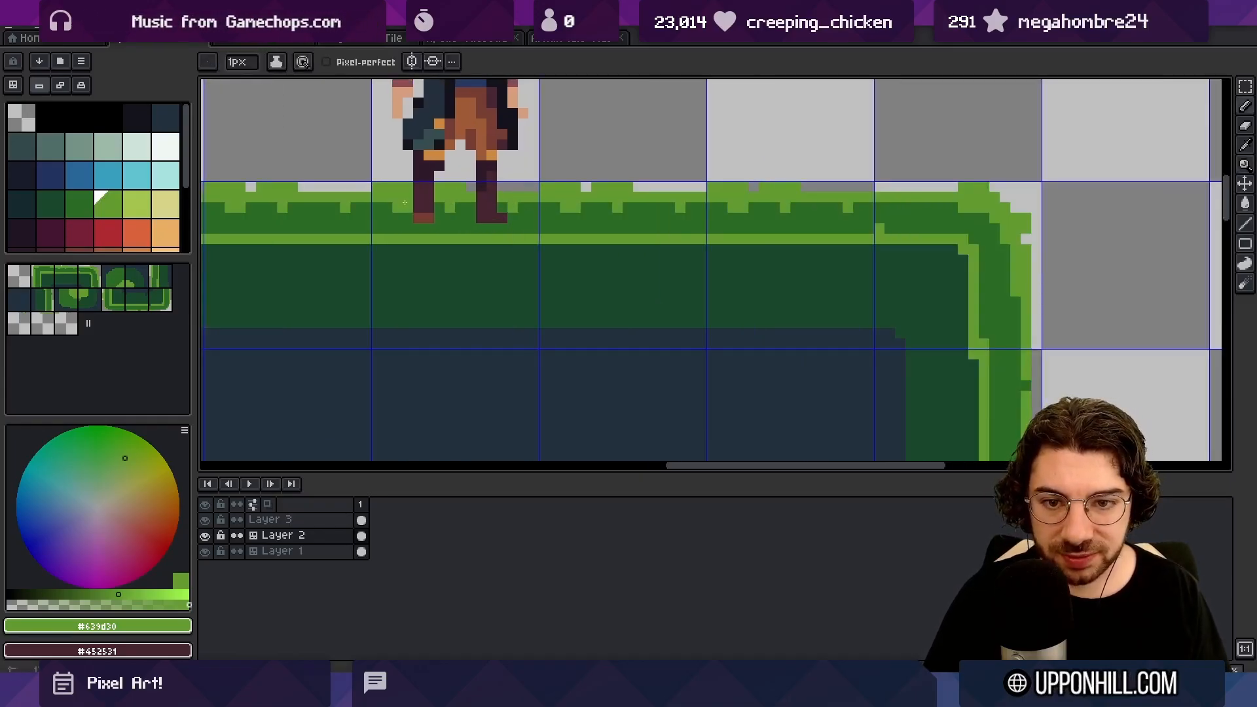
pyautogui.click(595, 207)
pyautogui.click(659, 200)
pyautogui.scroll(-3, 710, 190)
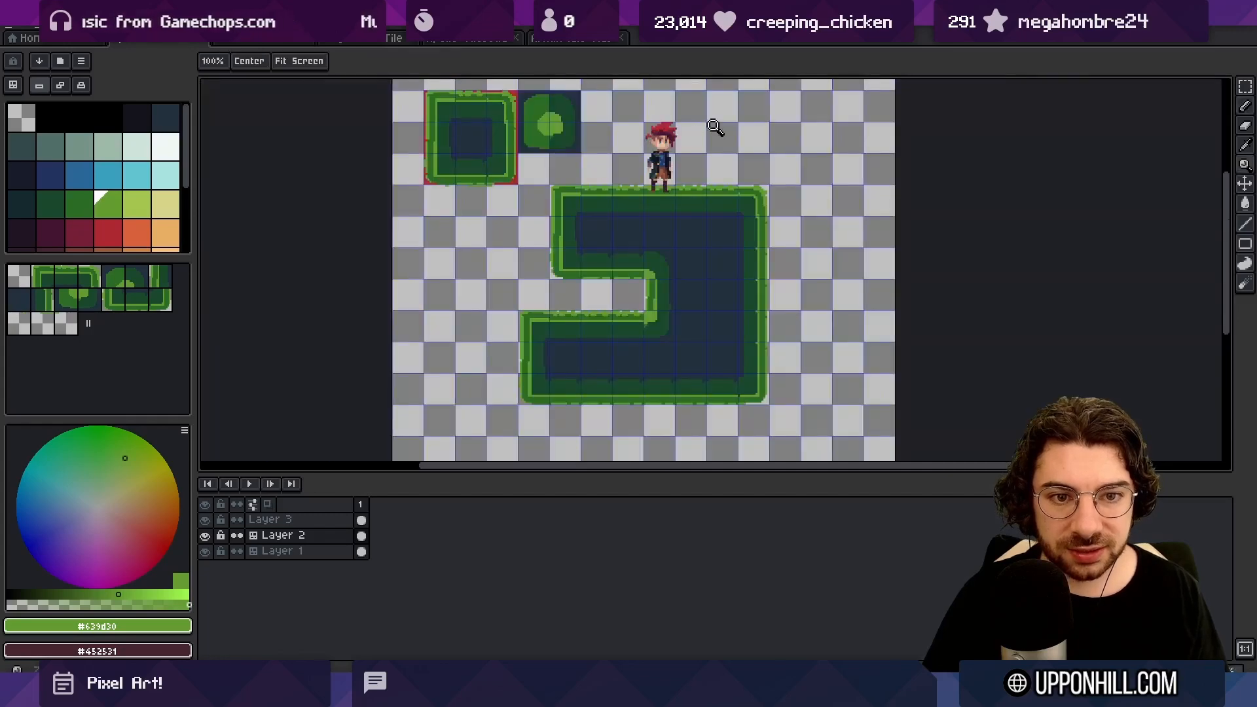
pyautogui.scroll(3, 718, 127)
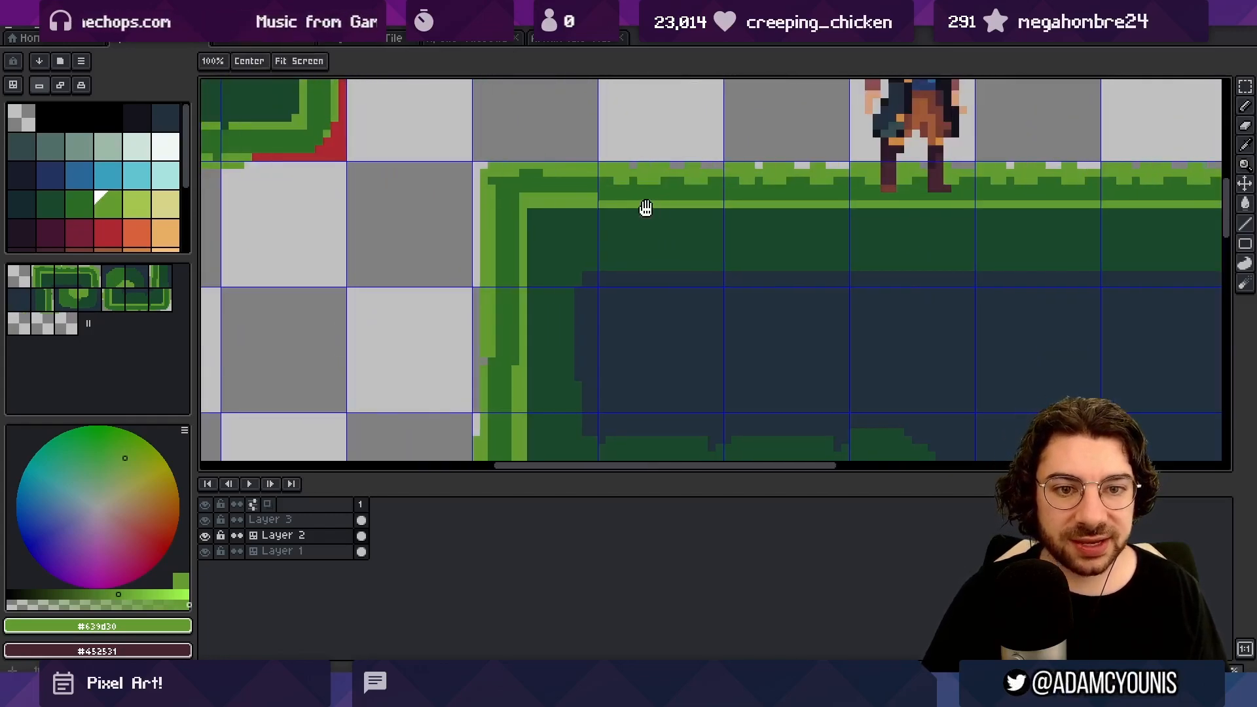
# Step: Draw hanging grass tufts in #639d30 below the inner light green line, along the platform's top and into its corners
pyautogui.moveTo(645, 205)
pyautogui.mouseDown()
pyautogui.moveTo(516, 209)
pyautogui.moveTo(535, 218)
pyautogui.moveTo(547, 200)
pyautogui.moveTo(551, 216)
pyautogui.moveTo(585, 218)
pyautogui.mouseUp()
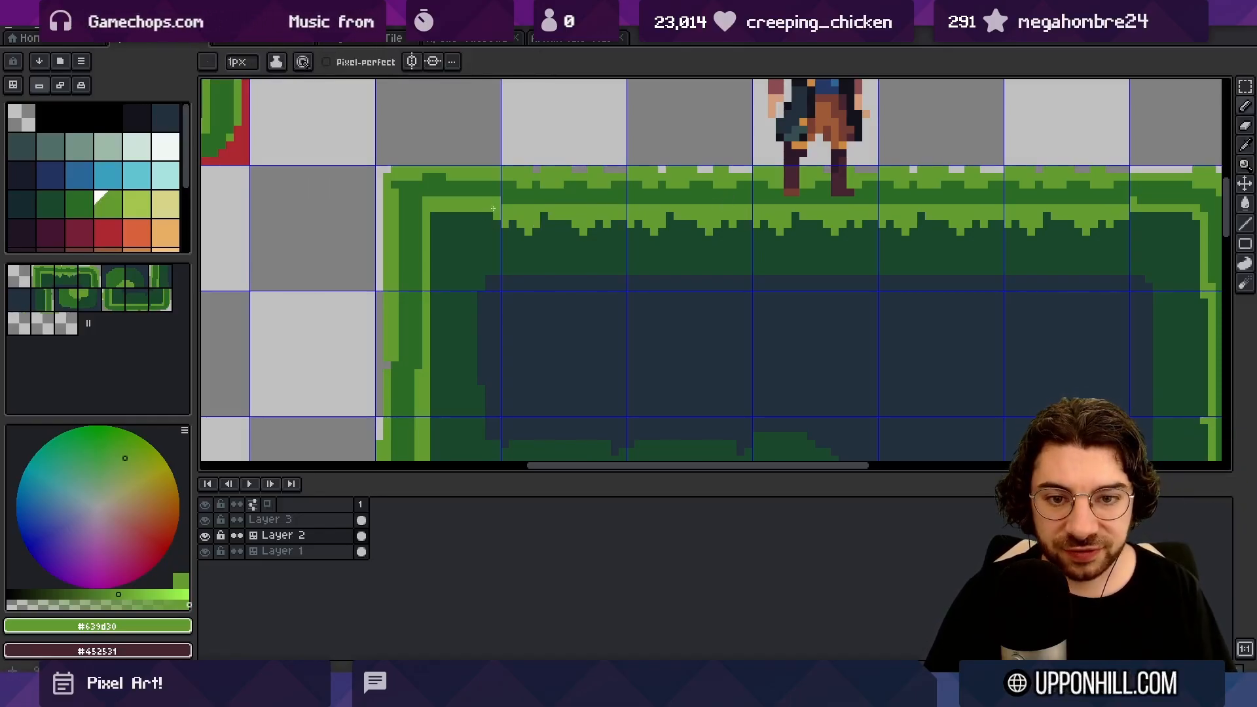
pyautogui.scroll(-1, 799, 230)
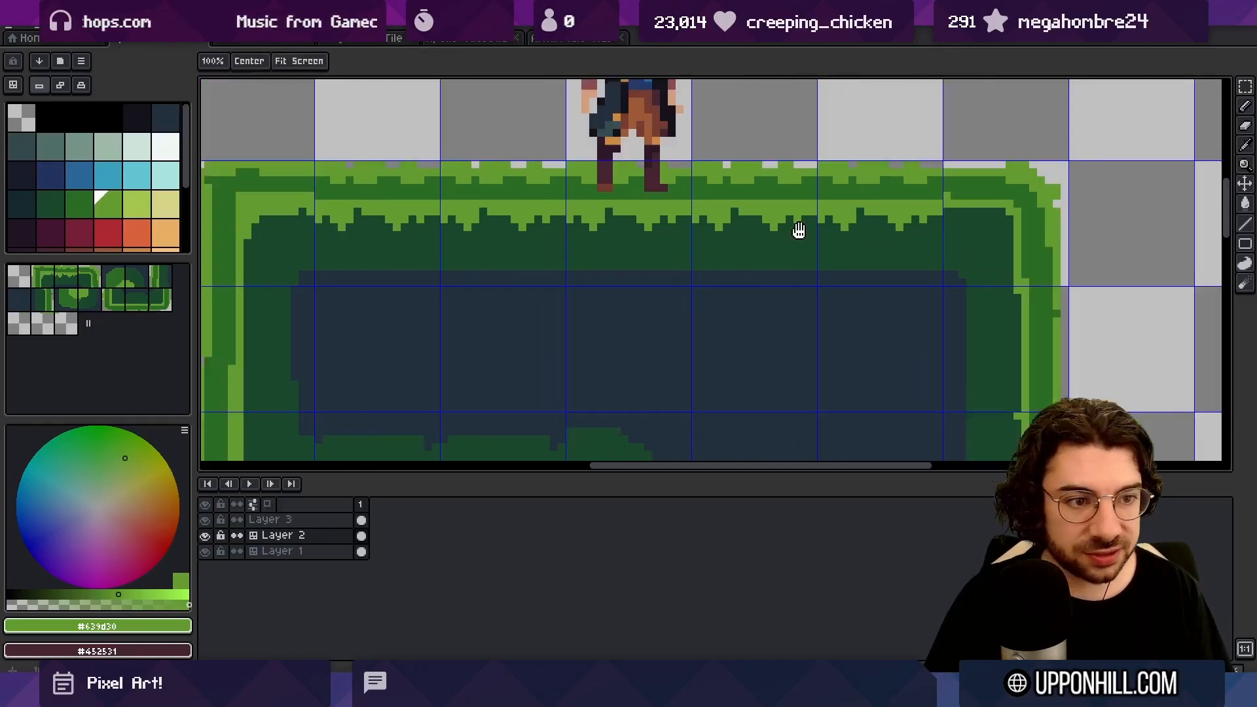
pyautogui.scroll(1, 626, 255)
pyautogui.press('alt')
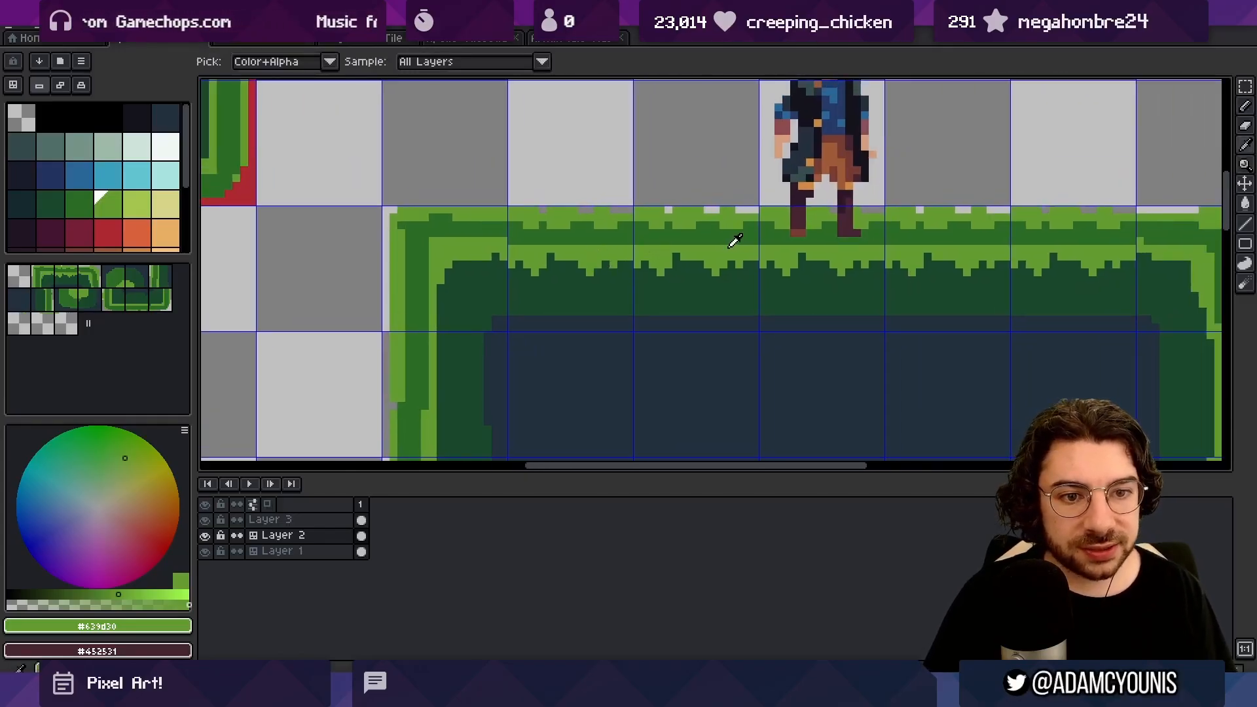
# Step: Draw a 1 px highlight in yellow-green idx-22 along the inner grass line of the platform's top, including its corners
pyautogui.keyDown('alt'); pyautogui.click(511, 249); pyautogui.keyUp('alt')
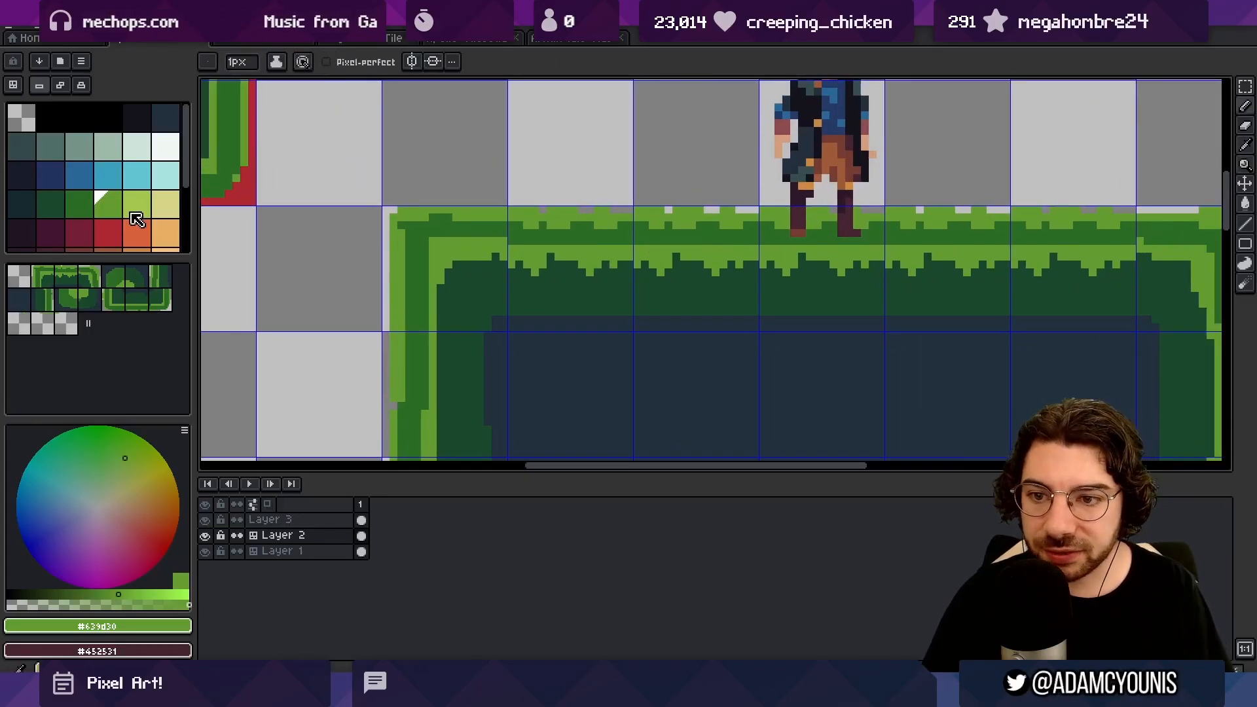
pyautogui.moveTo(512, 248); pyautogui.dragTo(633, 249)
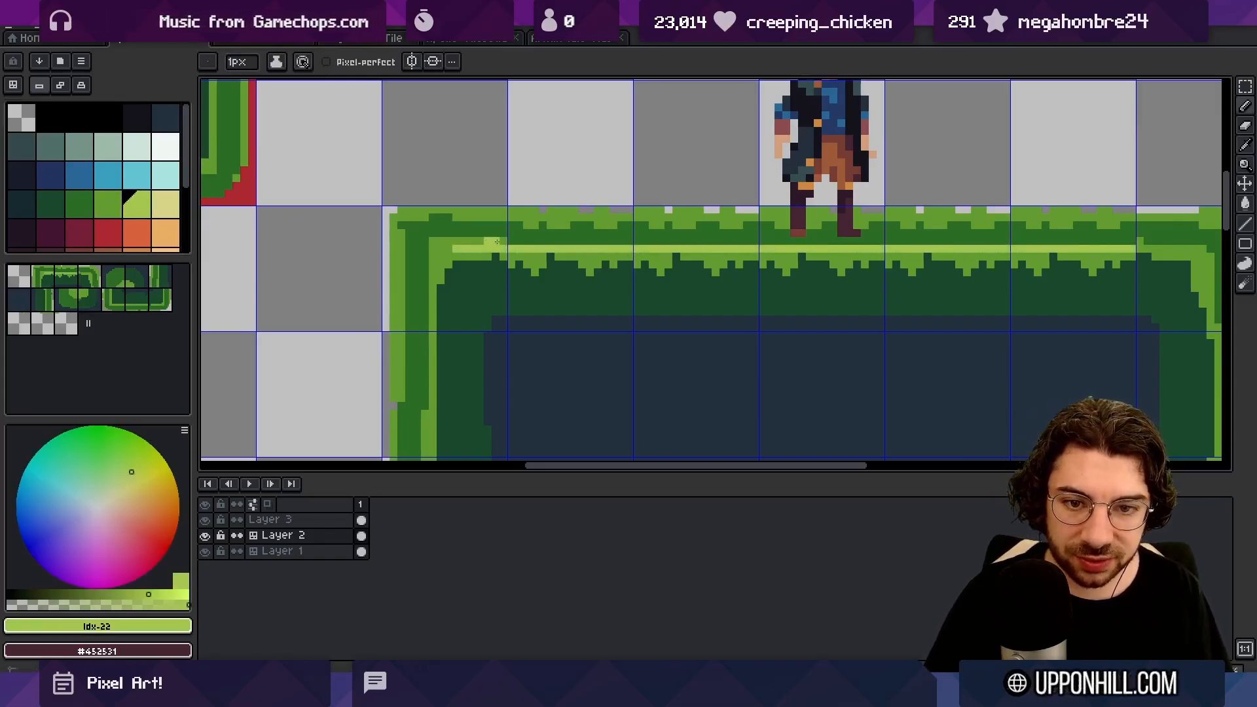
pyautogui.scroll(-5, 438, 245)
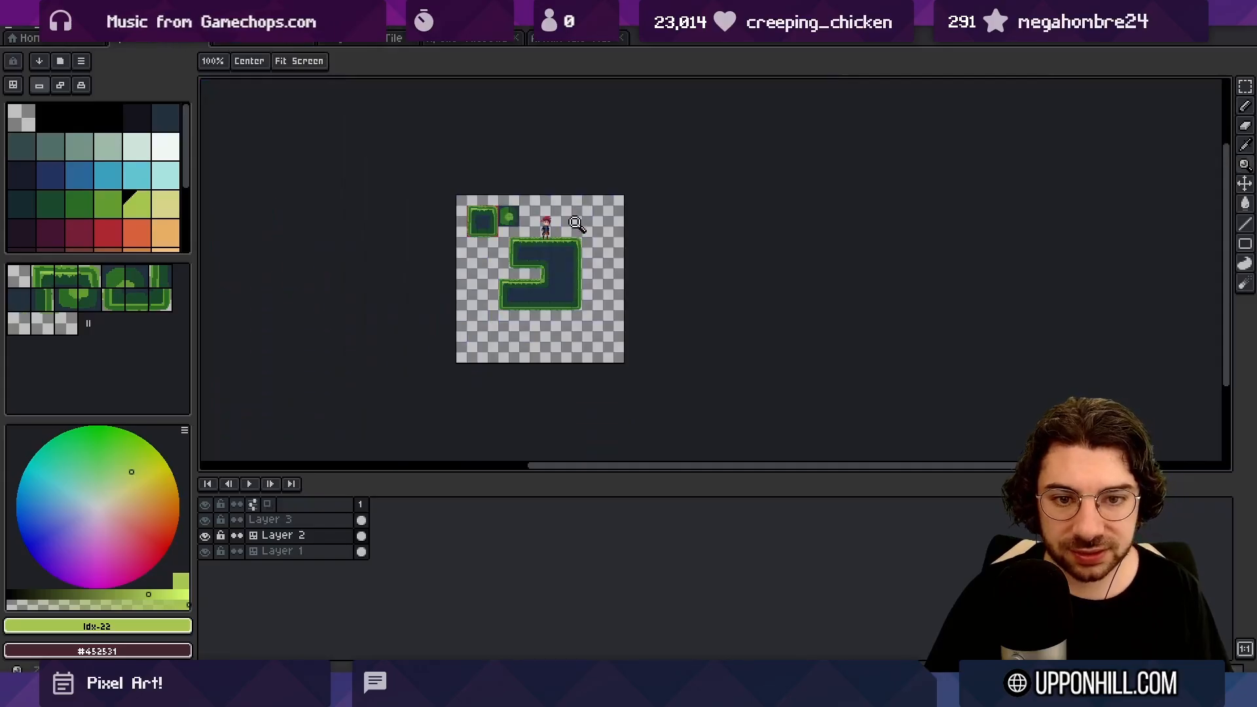
pyautogui.scroll(4, 538, 216)
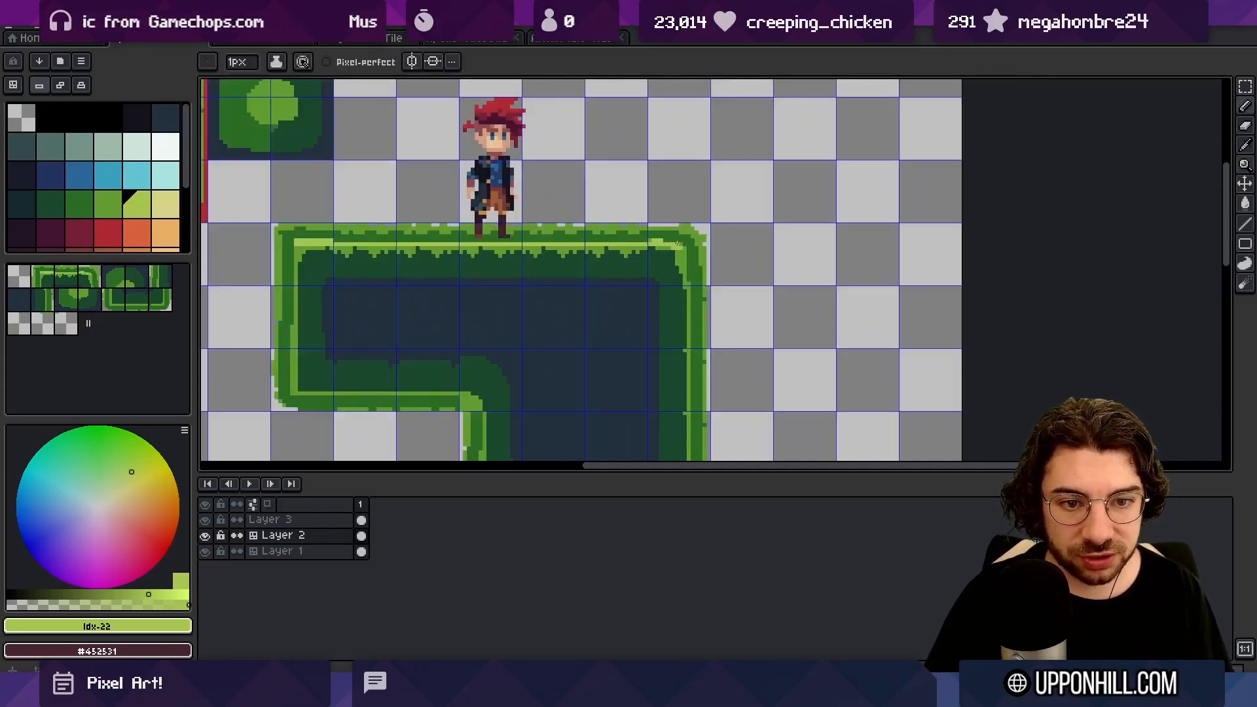
# Step: Examine the highlighted grass edge against the character at several zoom levels, sampling greens from the platform's border
pyautogui.keyDown('alt'); pyautogui.click(657, 230); pyautogui.keyUp('alt')
pyautogui.press('z')
pyautogui.scroll(-4, 646, 193)
pyautogui.scroll(2, 631, 233)
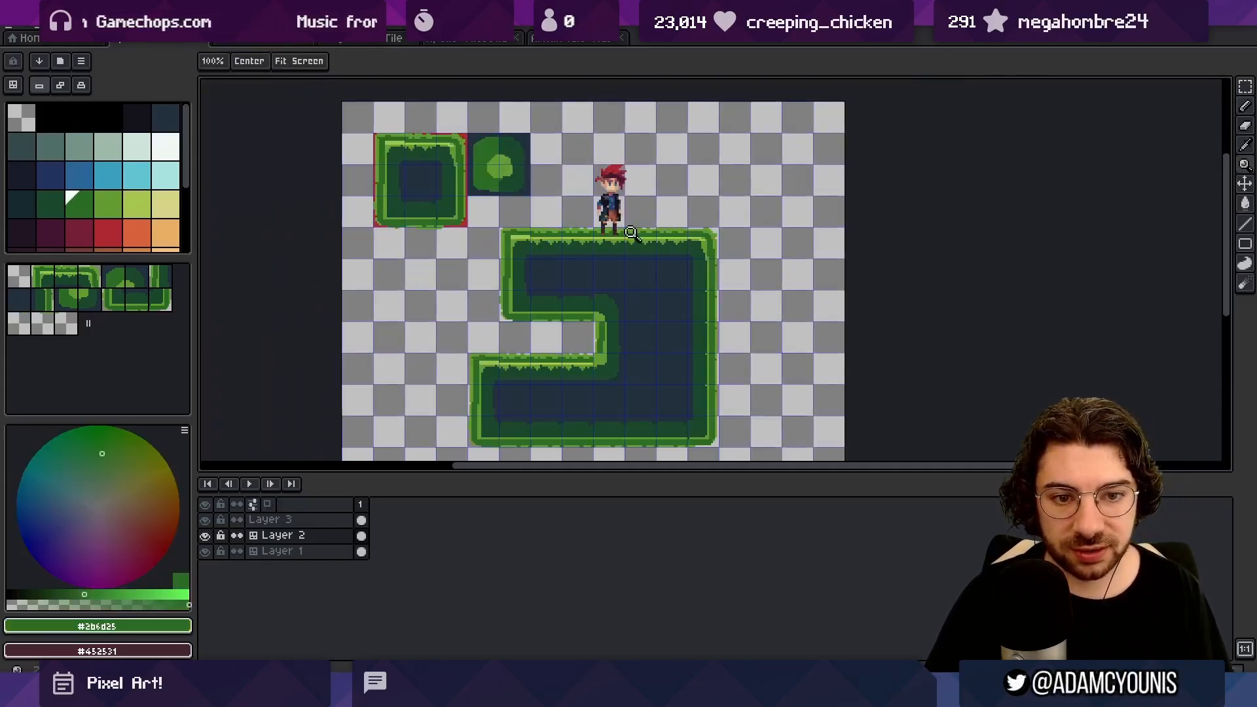
pyautogui.scroll(2, 630, 232)
pyautogui.keyDown('alt'); pyautogui.click(652, 216); pyautogui.keyUp('alt')
pyautogui.scroll(-4, 667, 182)
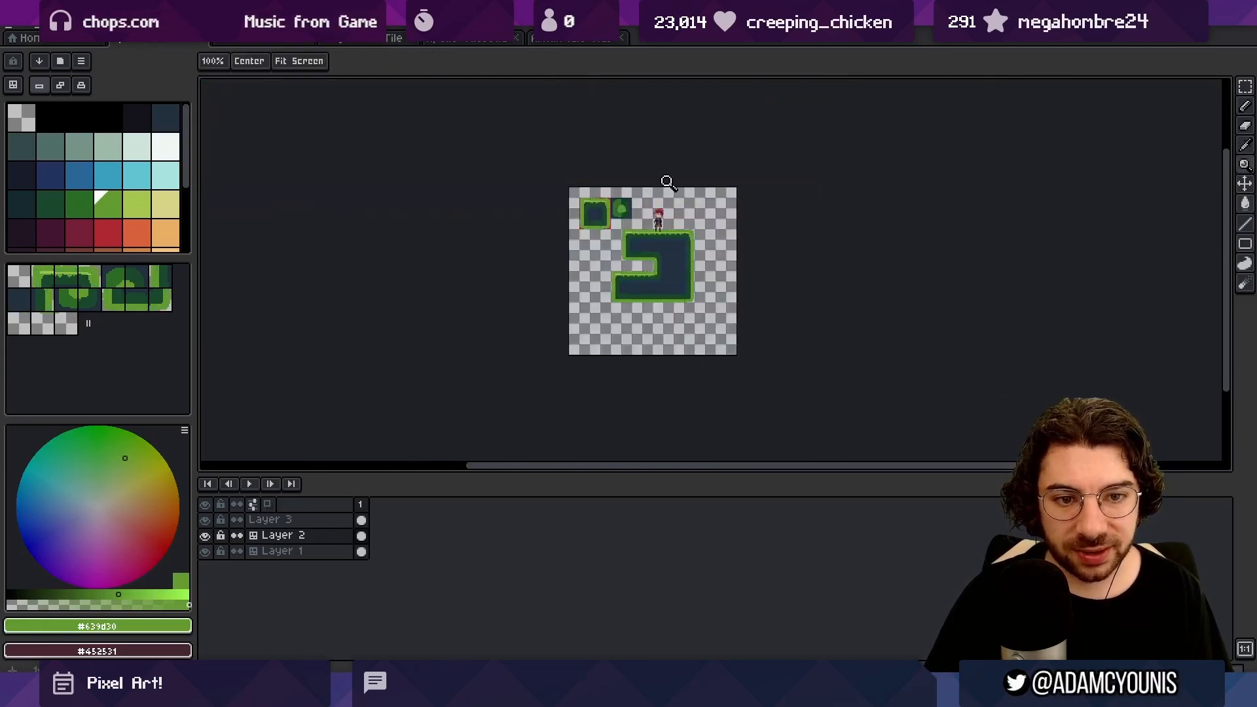
pyautogui.scroll(2, 663, 221)
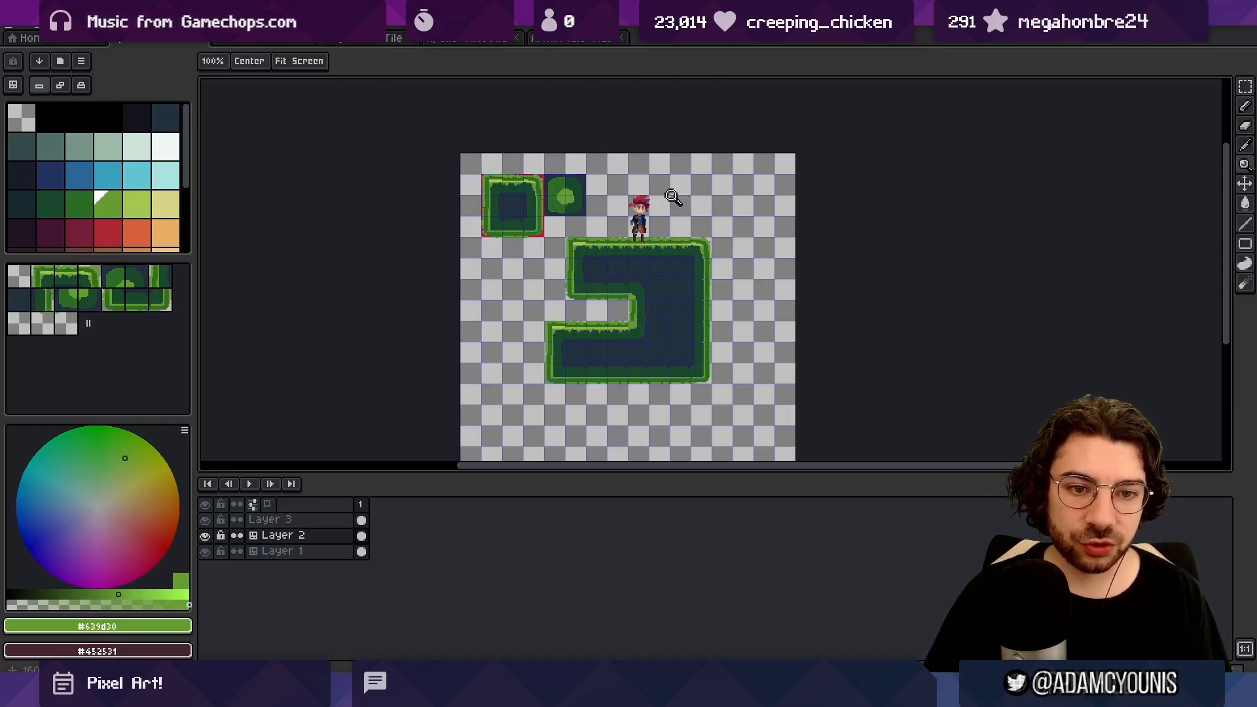
# Step: Break the top highlight line into short dashes, painting gaps in #639d30 and touching up the dashes with #a6c74f
pyautogui.scroll(4, 639, 243)
pyautogui.press('b')
pyautogui.moveTo(644, 254)
pyautogui.mouseDown()
pyautogui.moveTo(556, 254)
pyautogui.moveTo(591, 249)
pyautogui.mouseUp()
pyautogui.keyDown('alt'); pyautogui.click(534, 254); pyautogui.keyUp('alt')
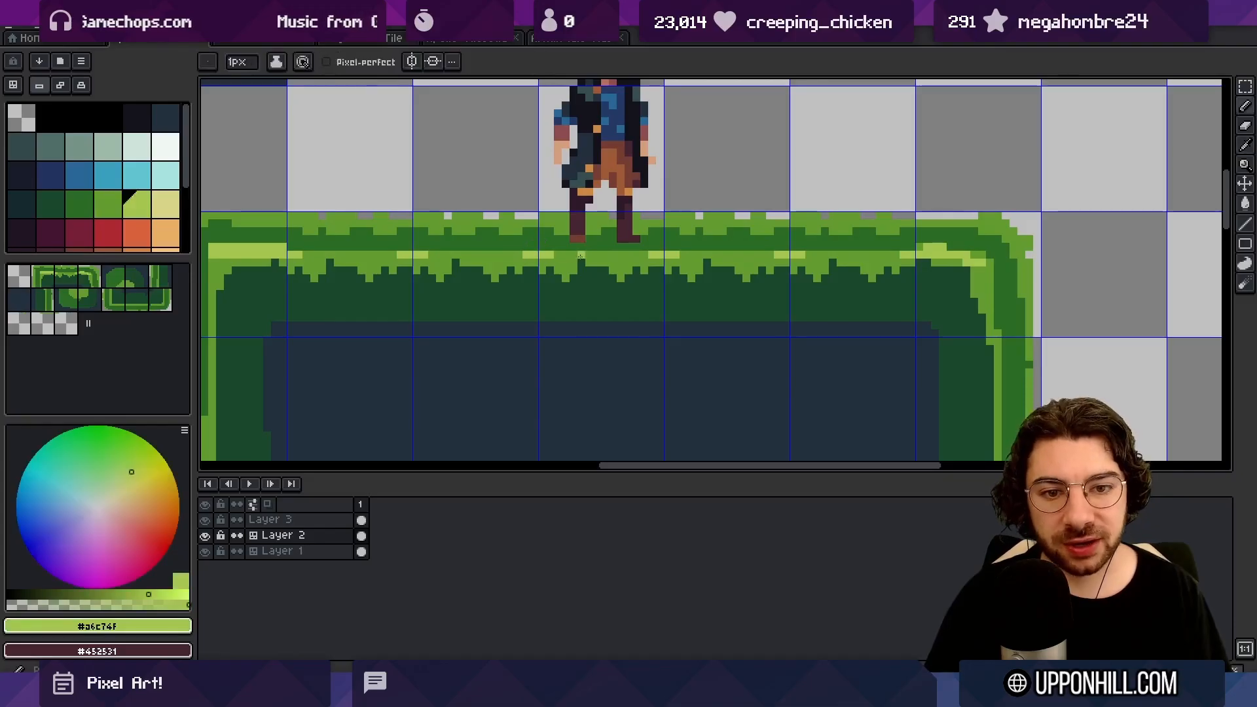
pyautogui.click(578, 254)
pyautogui.keyDown('alt'); pyautogui.click(541, 249); pyautogui.keyUp('alt')
pyautogui.click(546, 254)
pyautogui.press('z')
pyautogui.scroll(-4, 535, 254)
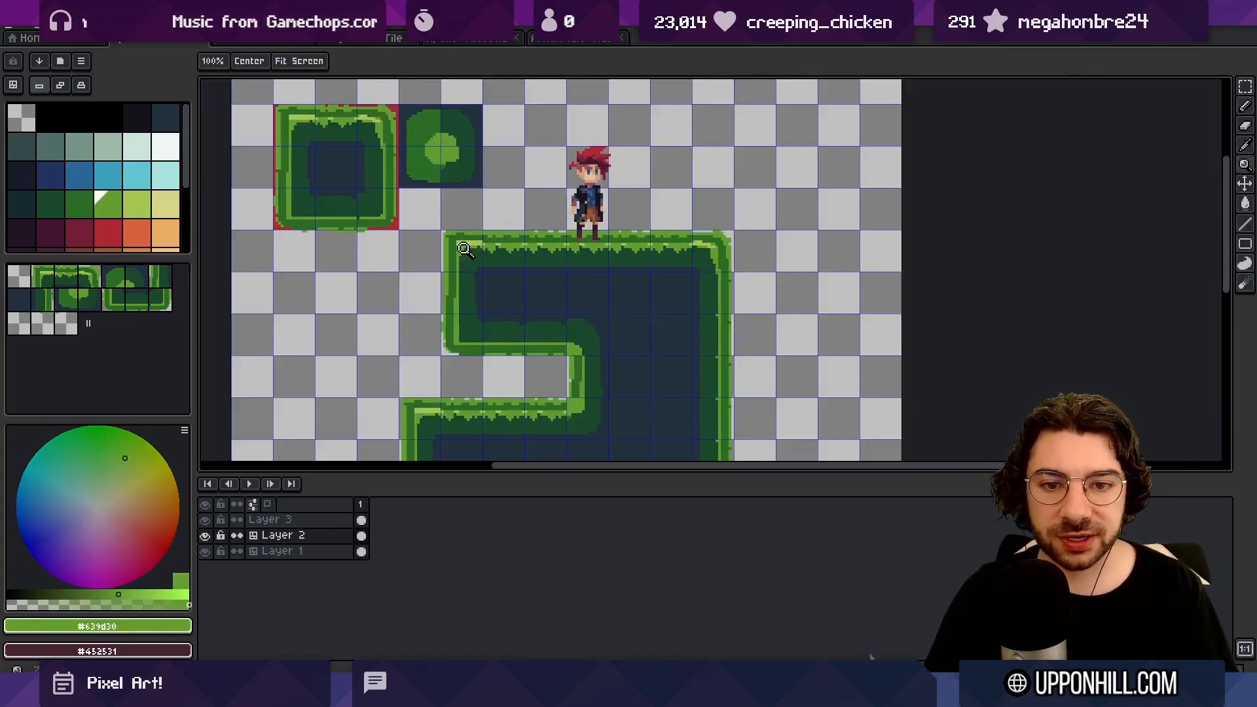
# Step: On Layer 3, pick the dark green #1a482c and hide the tile grid overlay
pyautogui.press('b')
pyautogui.scroll(3, 598, 225)
pyautogui.keyDown('alt'); pyautogui.click(597, 225); pyautogui.keyUp('alt')
pyautogui.scroll(-1, 598, 225)
pyautogui.hotkey('alt', 'v')
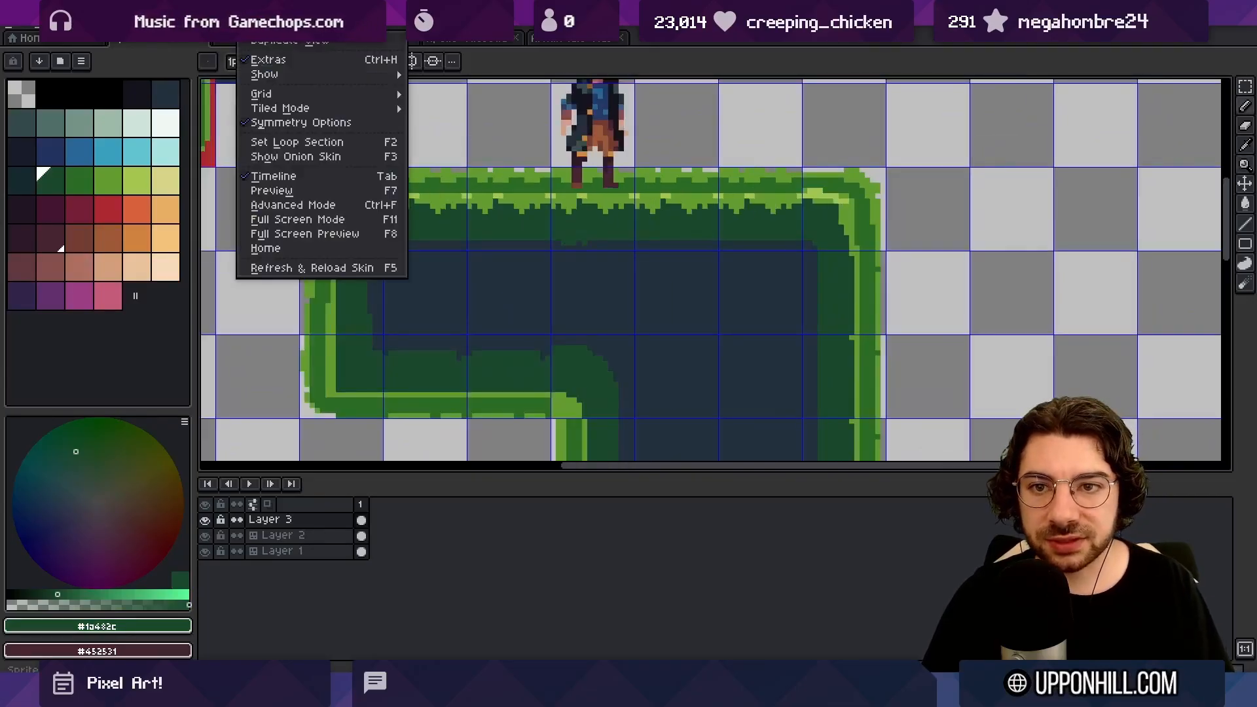
pyautogui.moveTo(294, 75)
pyautogui.click(472, 120)
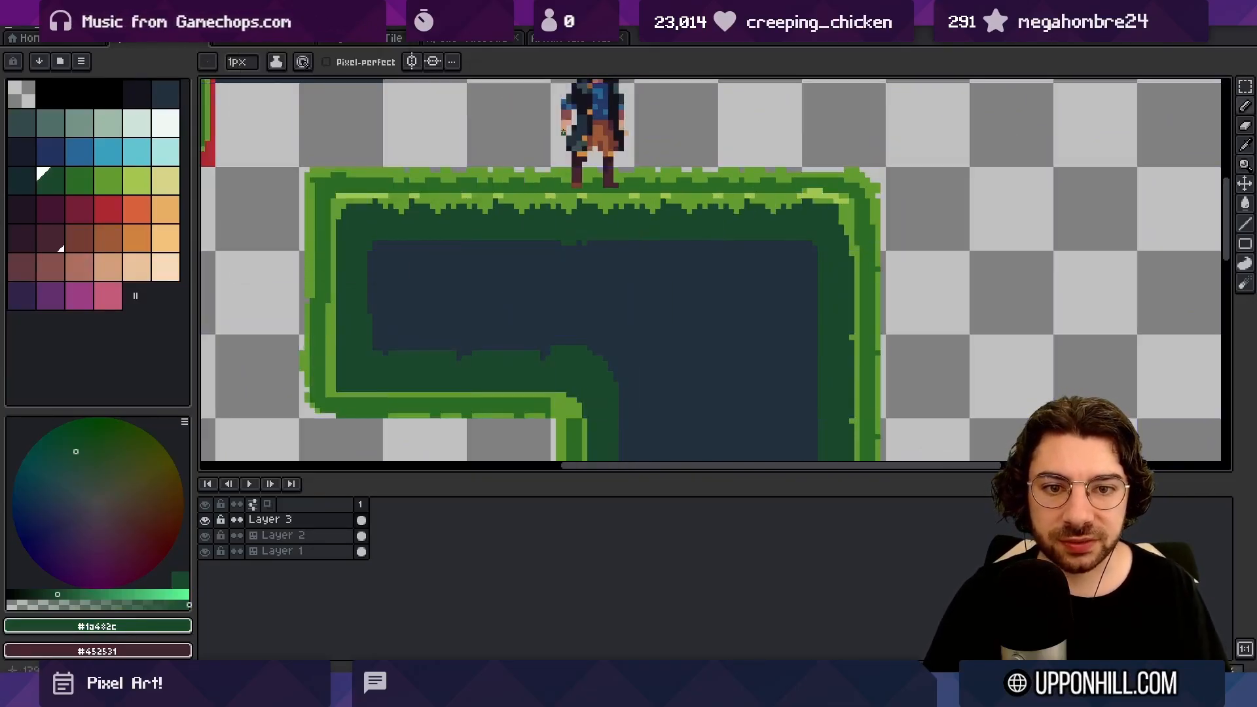
# Step: Examine the dashed grass highlight against the character at several zoom levels, sampling the edge's green #639d30
pyautogui.press('z')
pyautogui.scroll(-2, 519, 247)
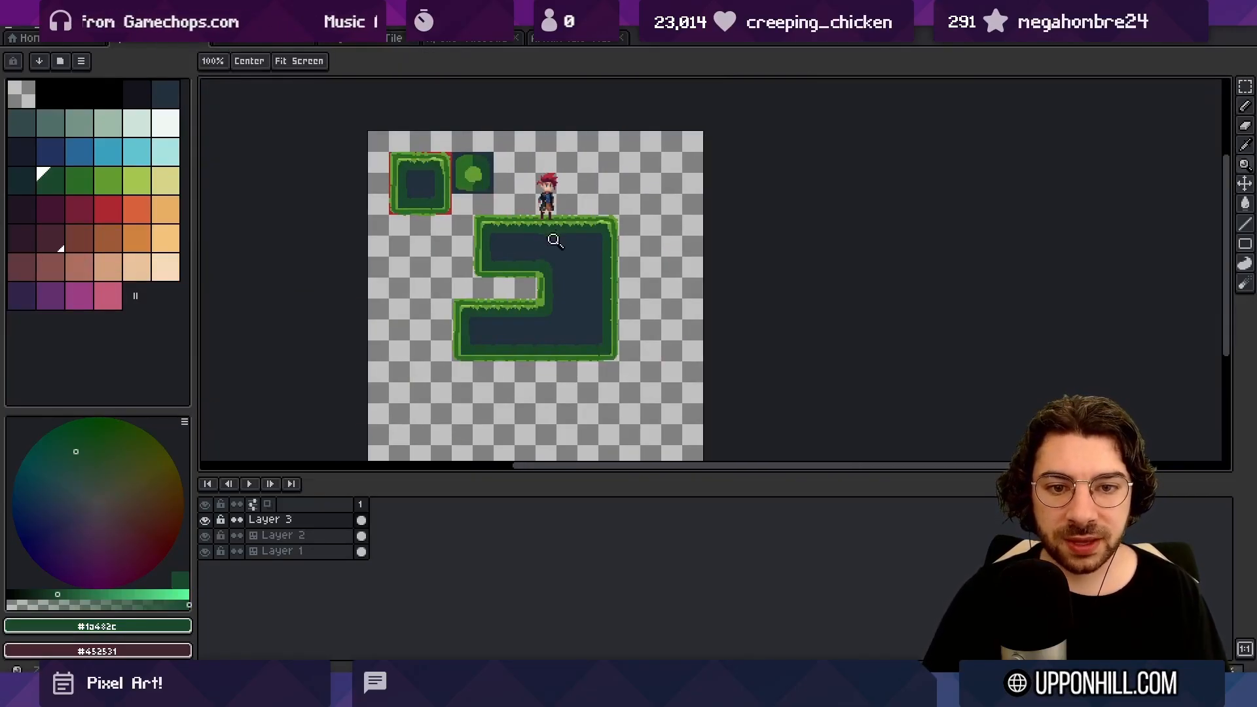
pyautogui.scroll(5, 621, 192)
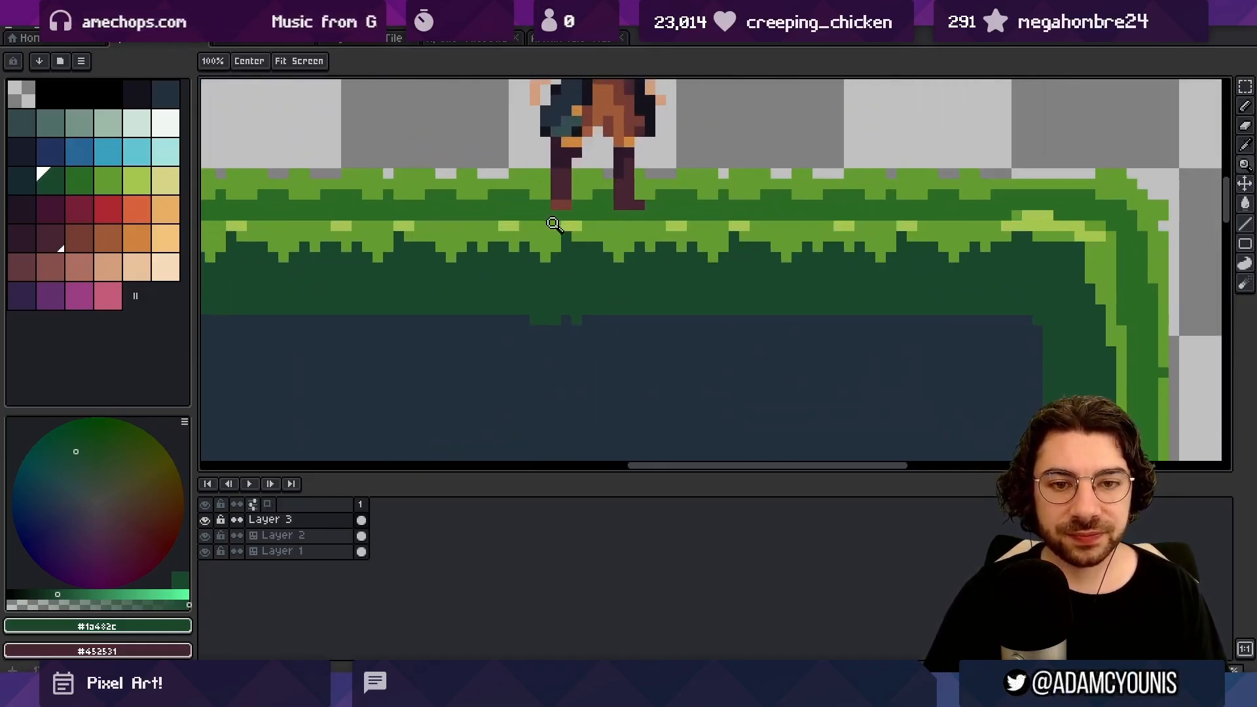
pyautogui.press('b')
pyautogui.keyDown('alt'); pyautogui.click(544, 221); pyautogui.keyUp('alt')
pyautogui.press('z')
pyautogui.scroll(-3, 543, 215)
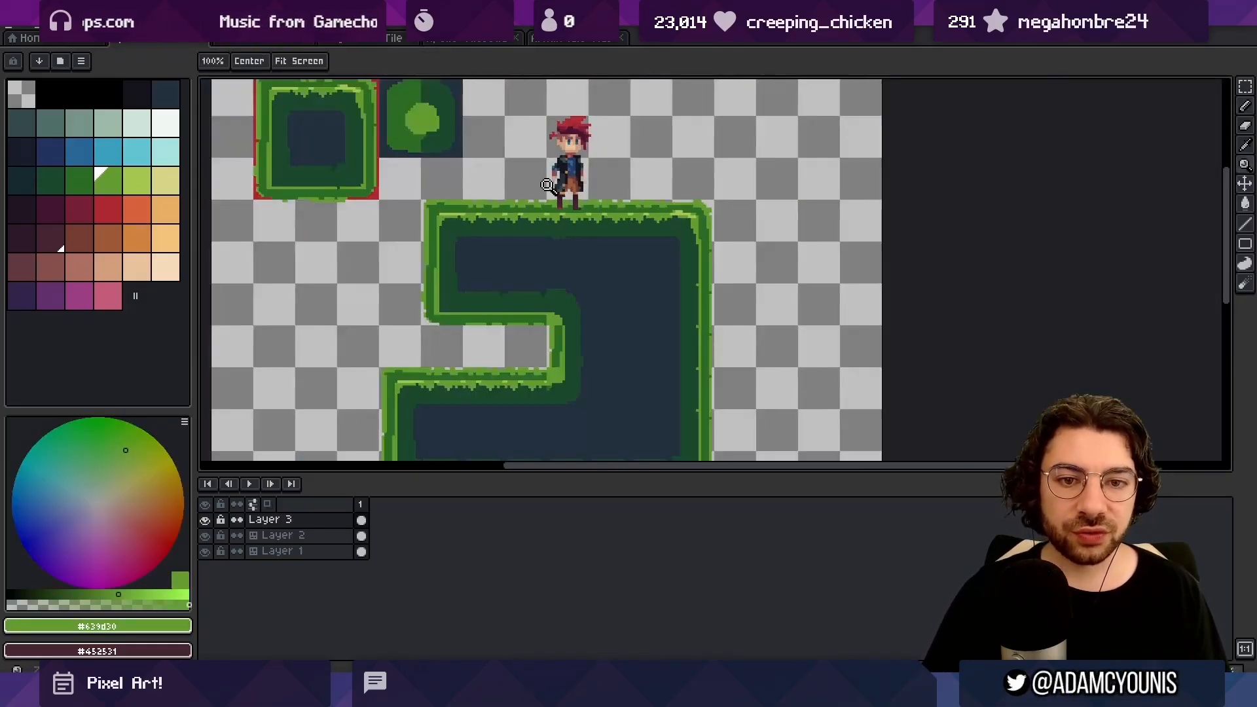
# Step: On Layer 2, outline the upper and side inner edges of the platform's dark blue fill with a darker navy idx-12 line
pyautogui.hotkey('alt', 'Down')
pyautogui.scroll(2, 591, 222)
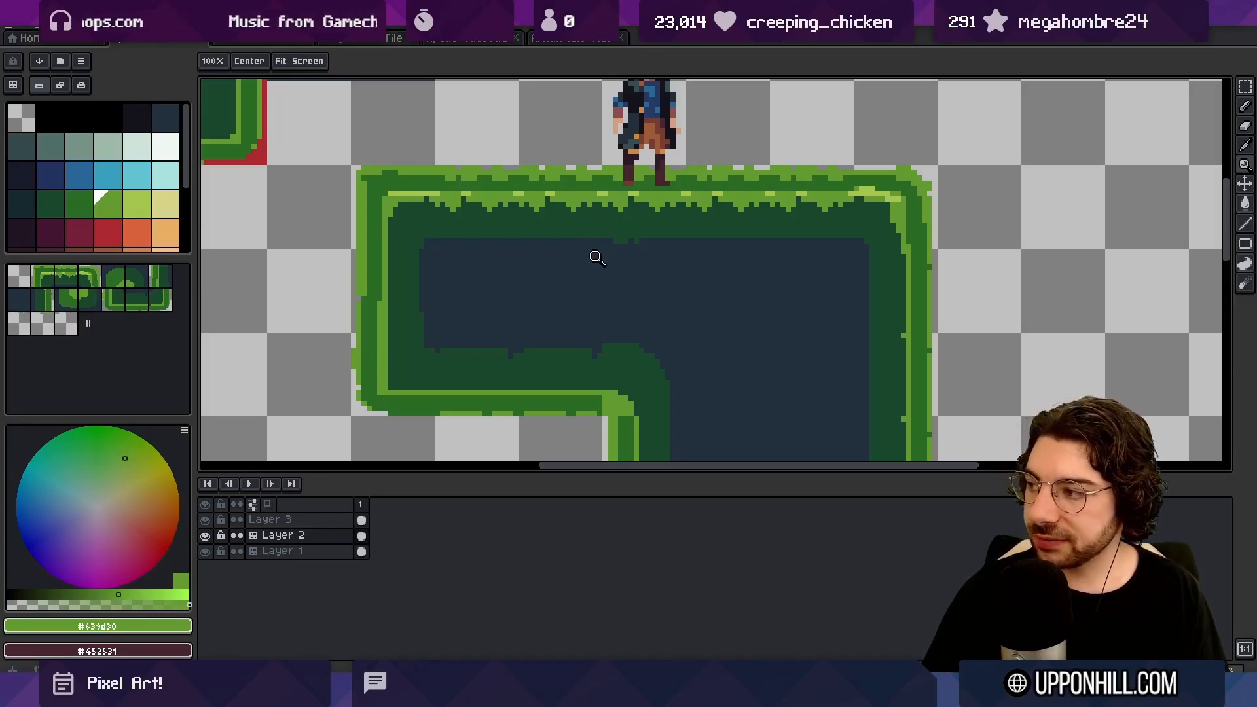
pyautogui.scroll(1, 597, 257)
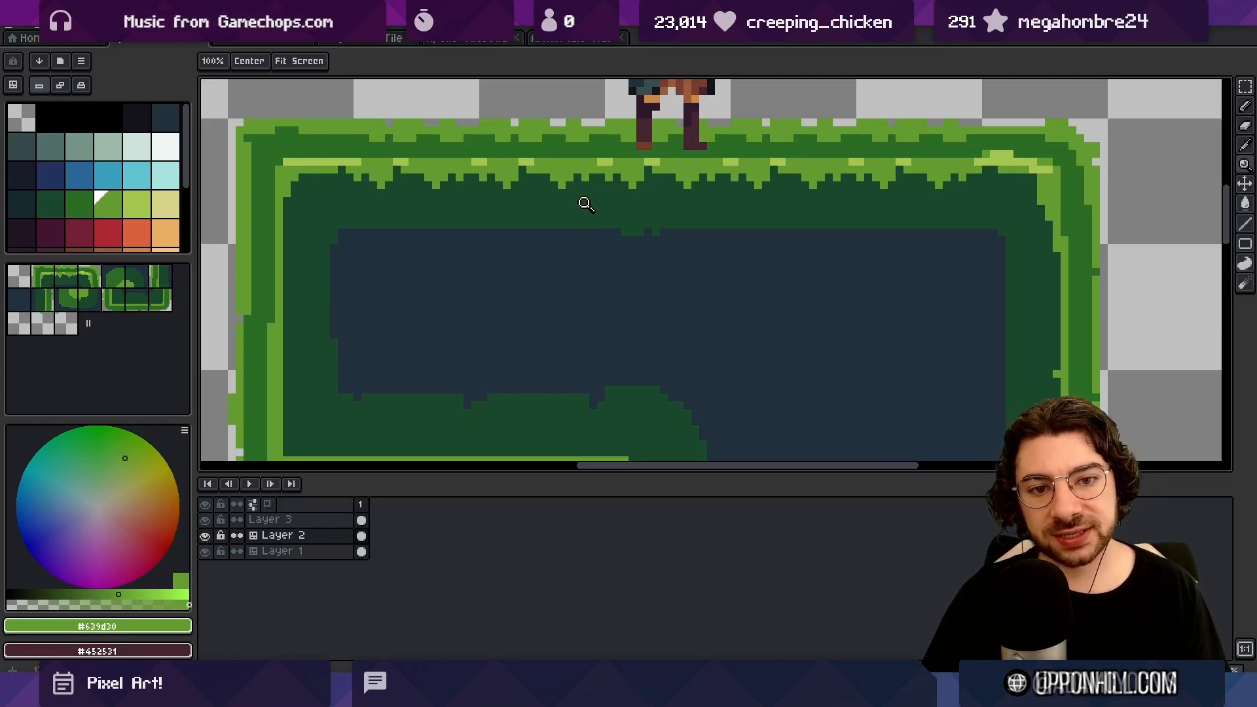
pyautogui.keyDown('alt'); pyautogui.click(570, 294); pyautogui.keyUp('alt')
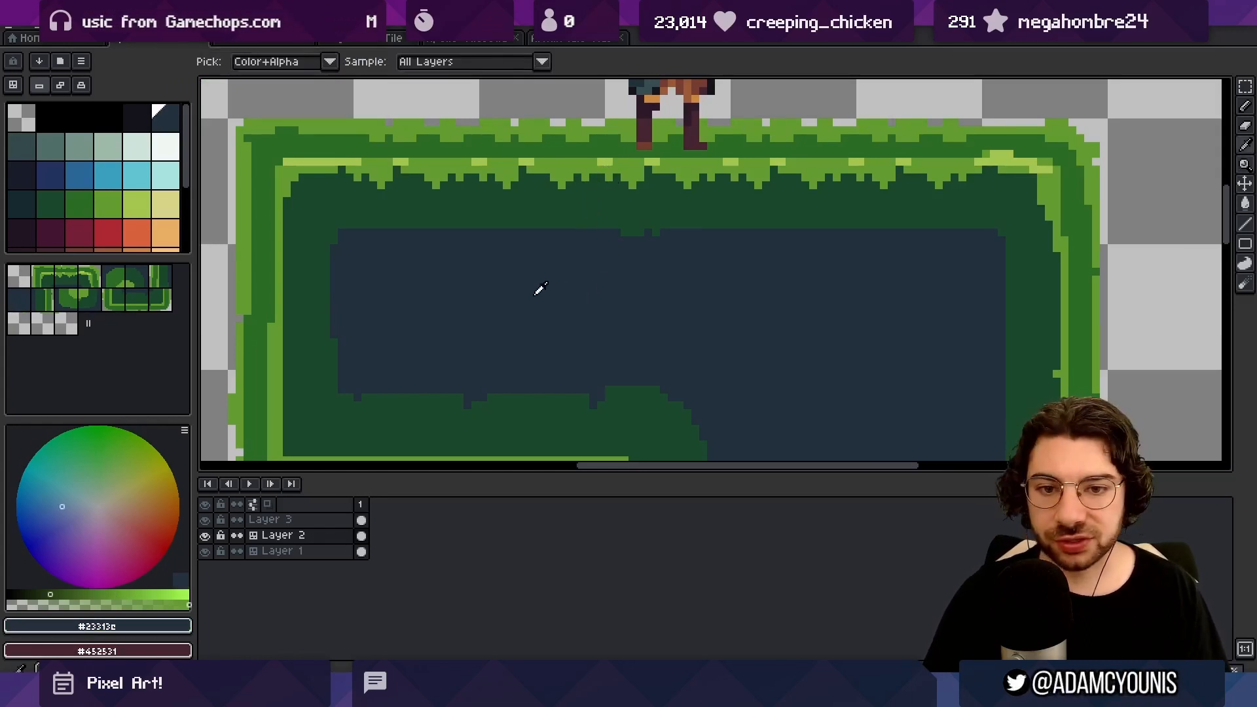
pyautogui.press('b')
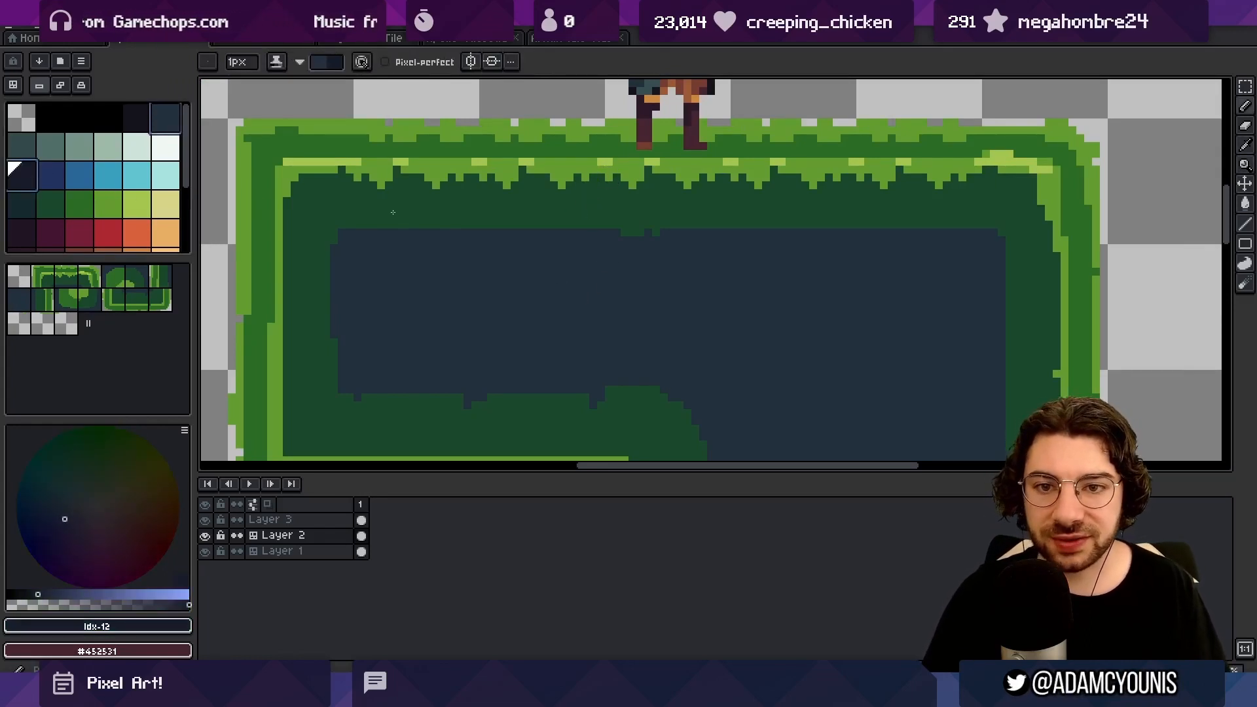
pyautogui.press('x')
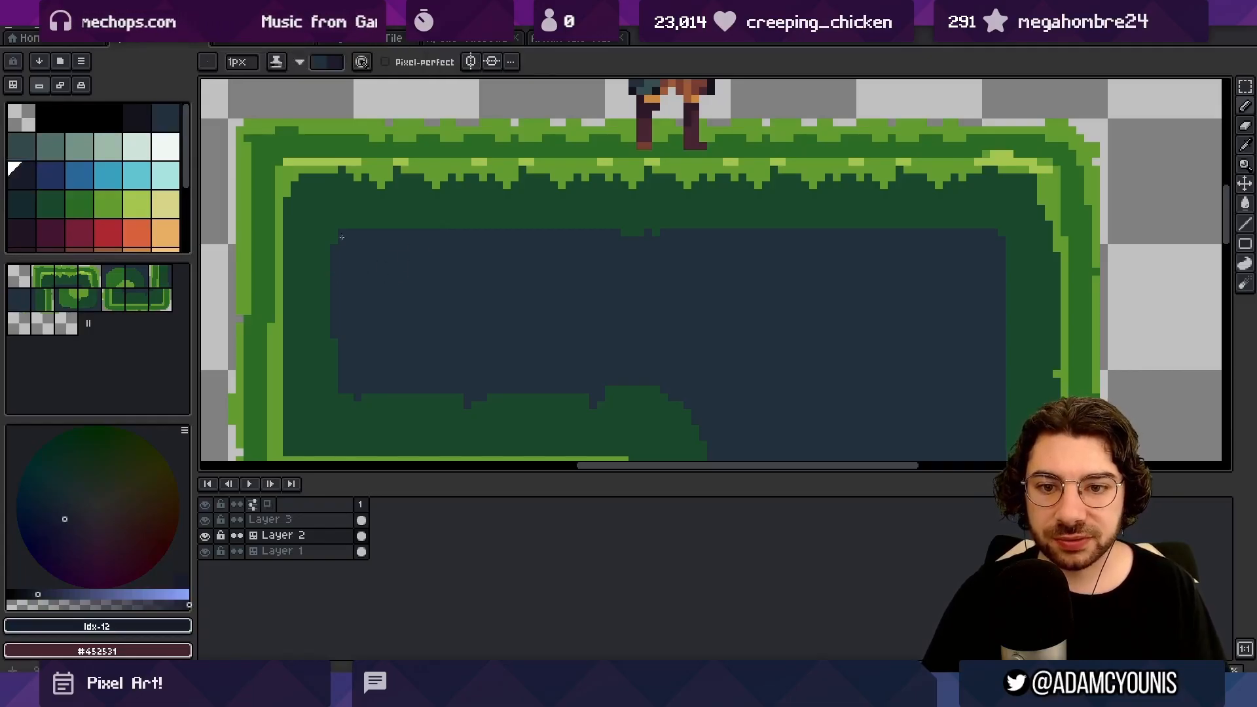
pyautogui.press('+')
pyautogui.press('+')
pyautogui.moveTo(341, 228)
pyautogui.mouseDown()
pyautogui.moveTo(556, 214)
pyautogui.moveTo(371, 222)
pyautogui.moveTo(328, 279)
pyautogui.mouseUp()
pyautogui.moveTo(328, 335); pyautogui.dragTo(354, 334)
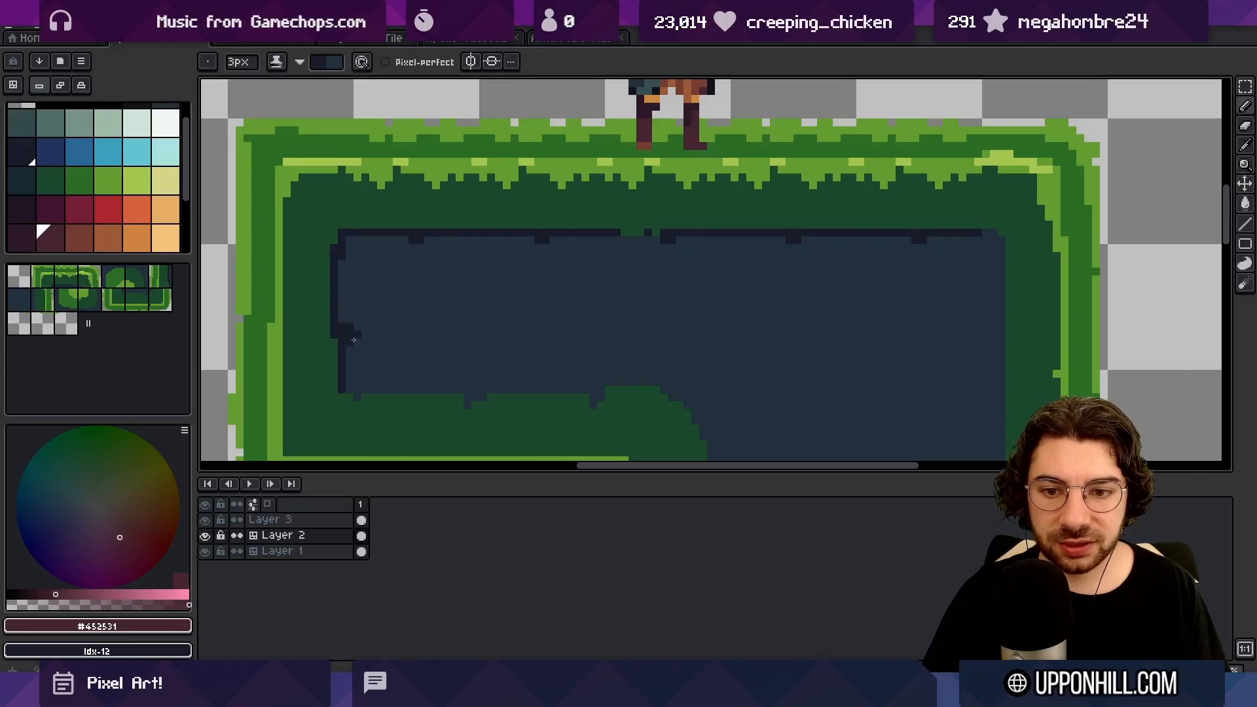
pyautogui.moveTo(446, 236); pyautogui.dragTo(456, 254)
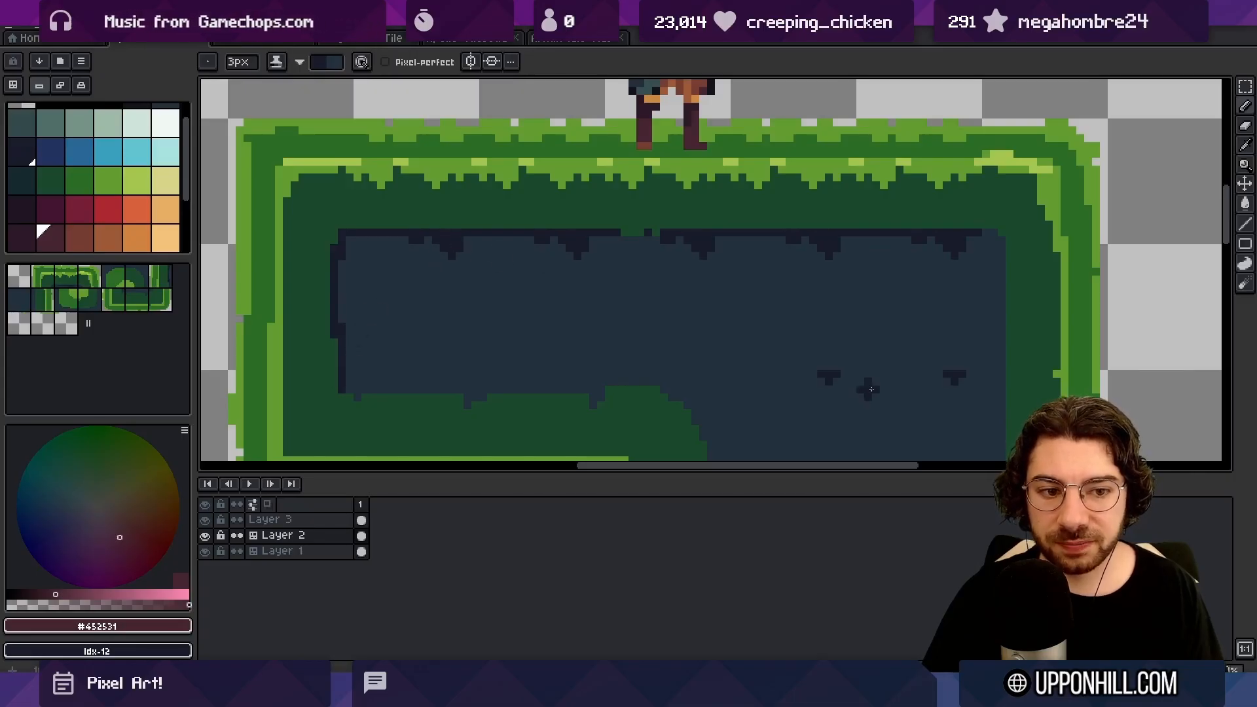
pyautogui.click(828, 368)
pyautogui.hotkey('ctrl', 'z')
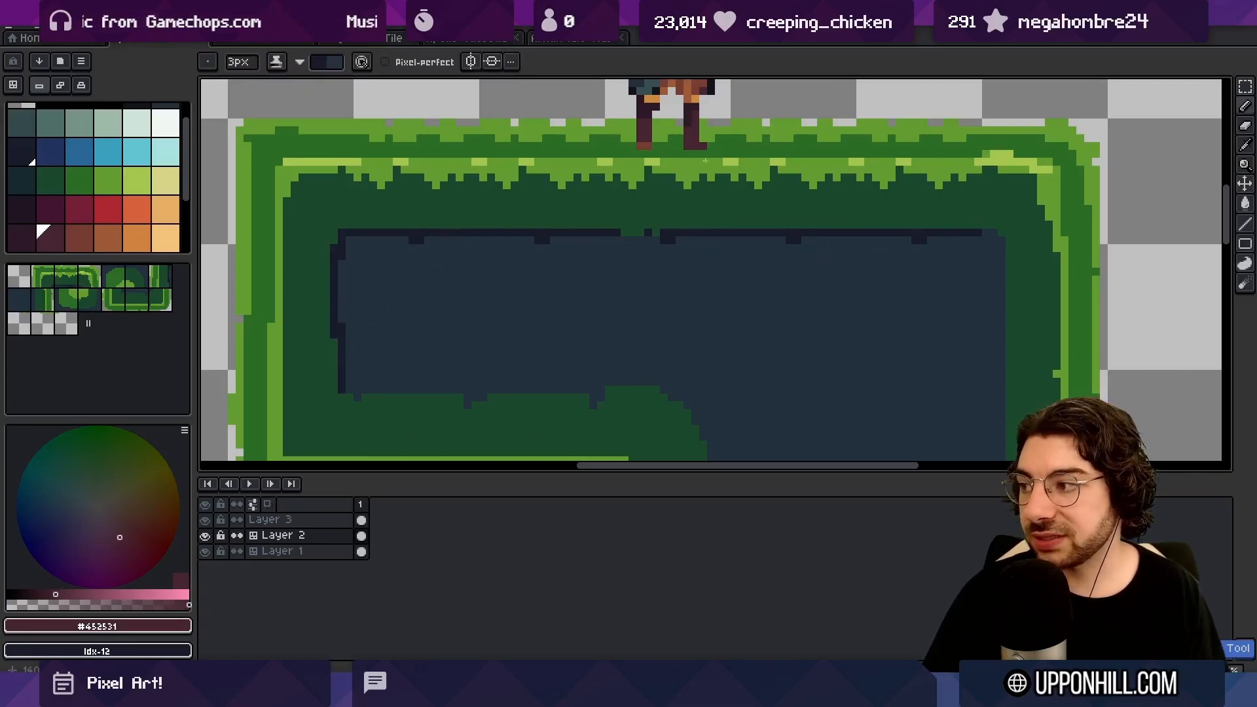
# Step: With a 1 px brush in idx-12, widen parts of the dark line under the top edge and continue it along the right inner edge
pyautogui.press('b')
pyautogui.press('b')
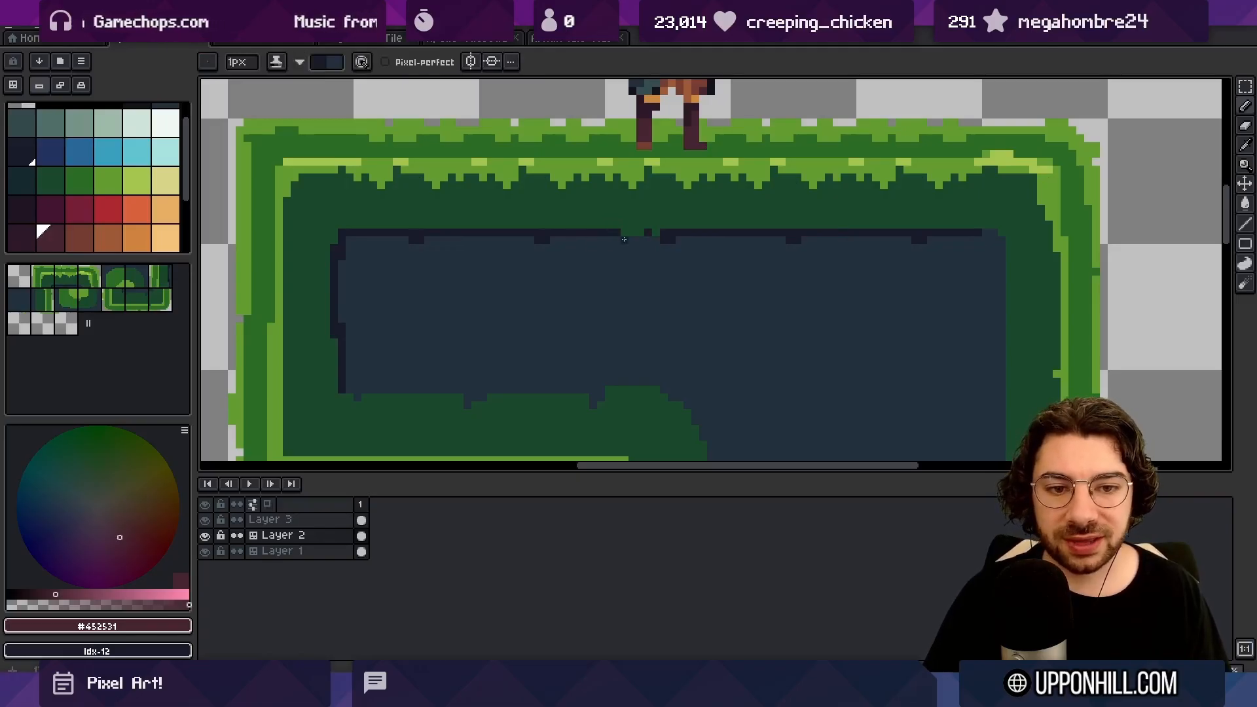
pyautogui.moveTo(624, 239); pyautogui.dragTo(613, 240)
pyautogui.moveTo(361, 240); pyautogui.dragTo(400, 240)
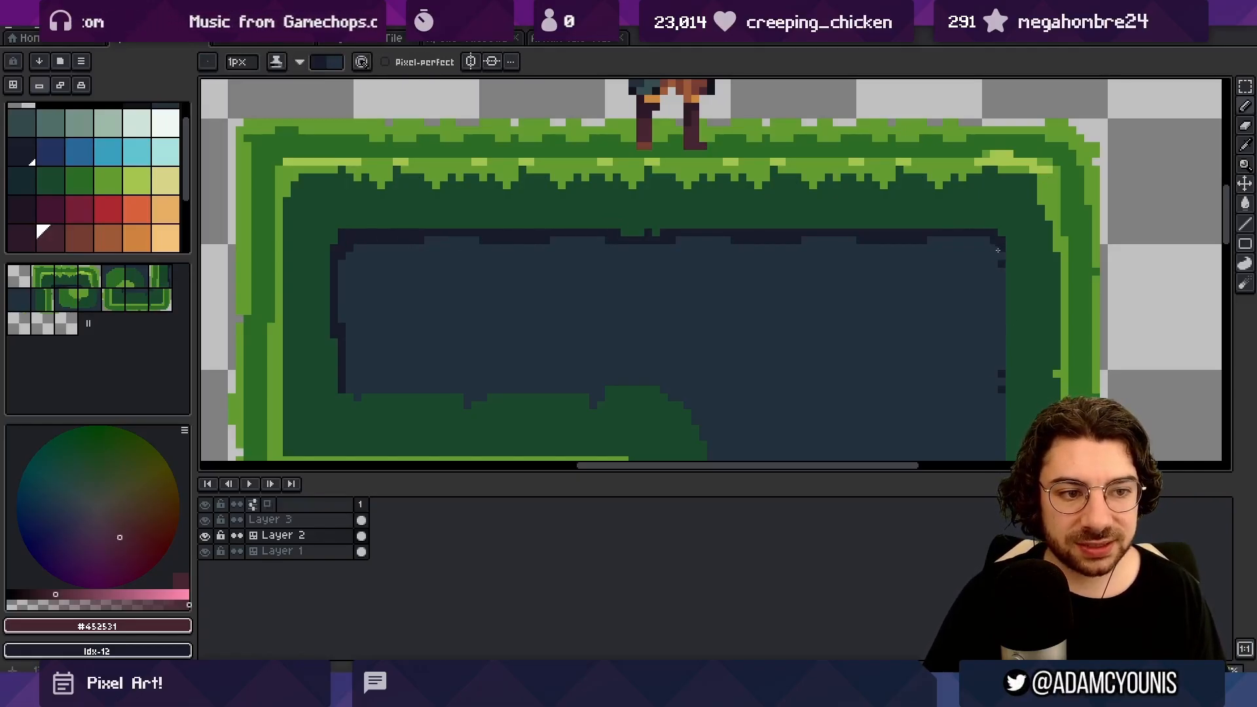
pyautogui.moveTo(998, 250); pyautogui.dragTo(1001, 366)
# Step: Draw jagged crack lines in idx-12 across the platform's dark blue inner tiles
pyautogui.press('z')
pyautogui.scroll(-7, 544, 278)
pyautogui.scroll(1, 556, 263)
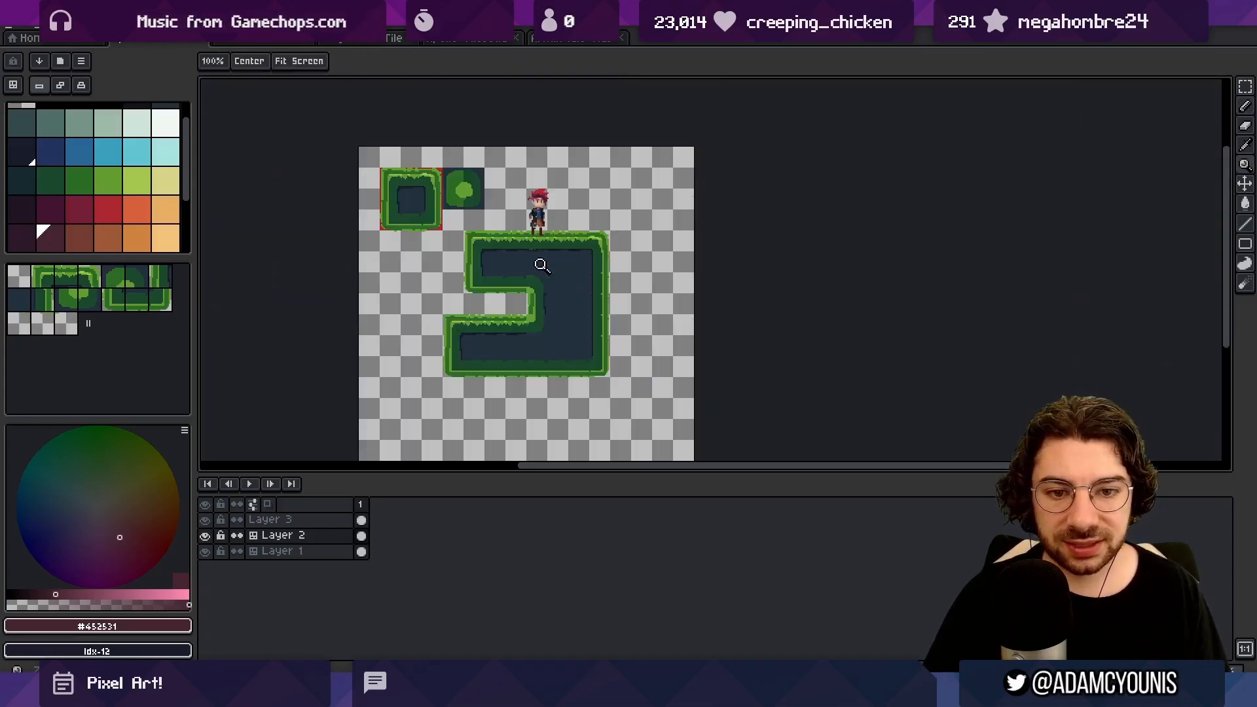
pyautogui.scroll(4, 541, 265)
pyautogui.press('b')
pyautogui.moveTo(344, 245); pyautogui.dragTo(400, 204)
pyautogui.moveTo(344, 266)
pyautogui.mouseDown()
pyautogui.moveTo(396, 200)
pyautogui.moveTo(384, 282)
pyautogui.moveTo(350, 319)
pyautogui.moveTo(409, 247)
pyautogui.moveTo(445, 256)
pyautogui.mouseUp()
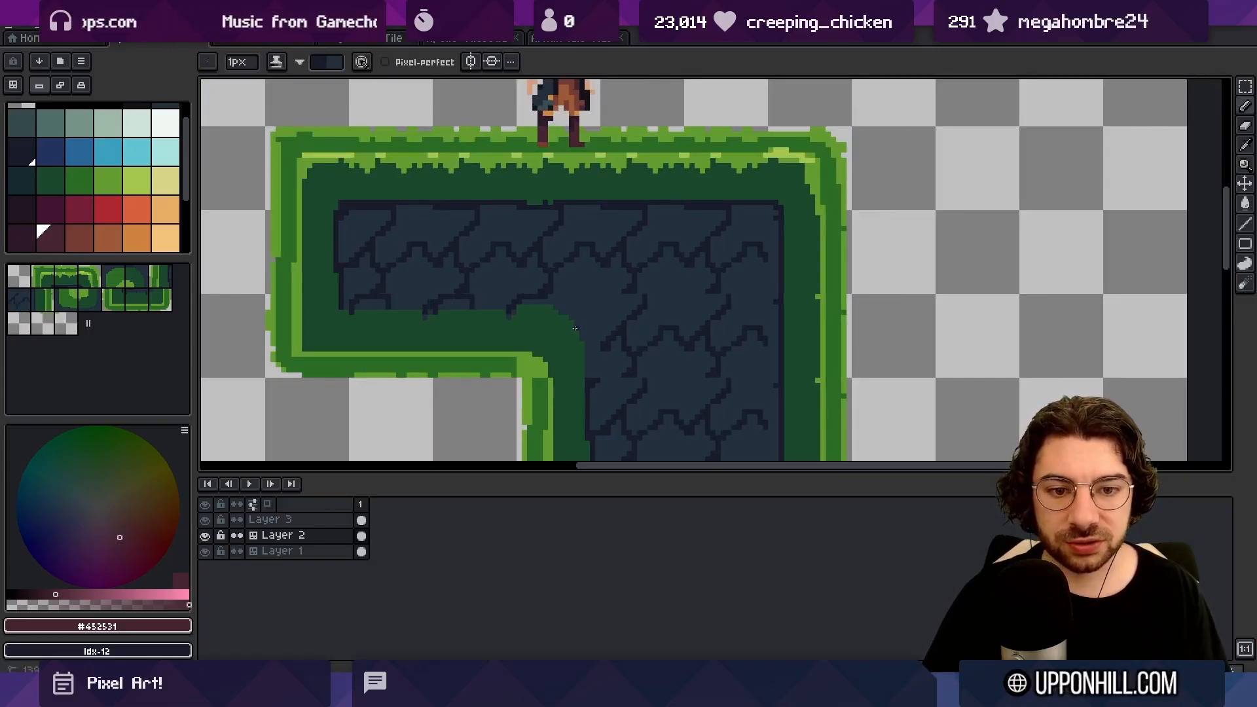
# Step: Sample the fill colour #23313c and paint out parts of the crack lines to break them into short pieces
pyautogui.scroll(-3, 575, 327)
pyautogui.scroll(4, 598, 247)
pyautogui.keyDown('alt'); pyautogui.click(601, 249); pyautogui.keyUp('alt')
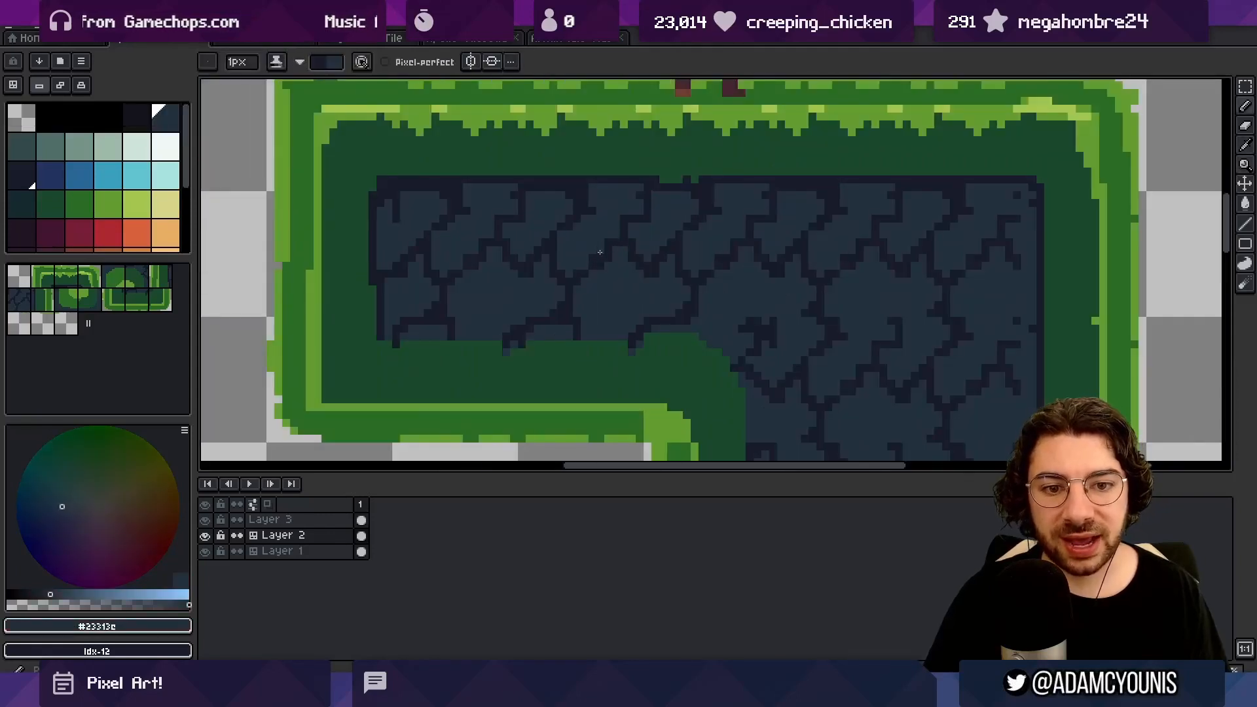
pyautogui.click(604, 243)
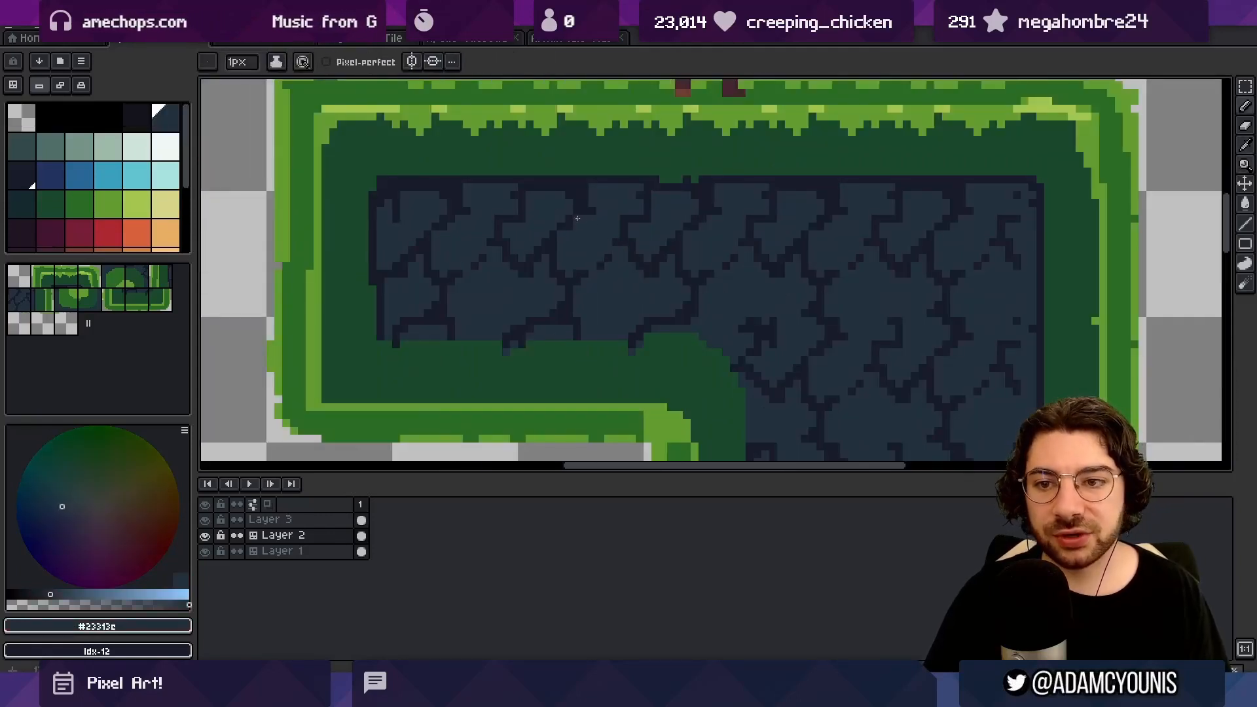
pyautogui.click(23, 147)
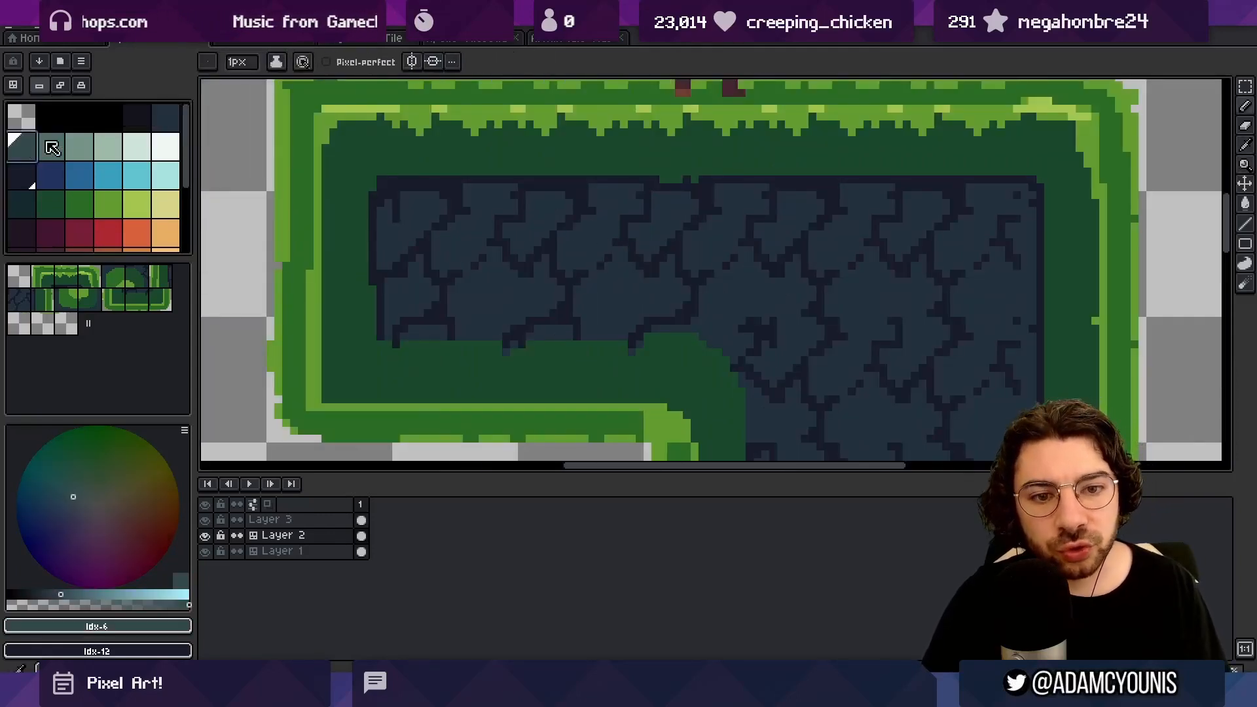
pyautogui.keyDown('alt'); pyautogui.click(640, 250); pyautogui.keyUp('alt')
pyautogui.click(646, 214)
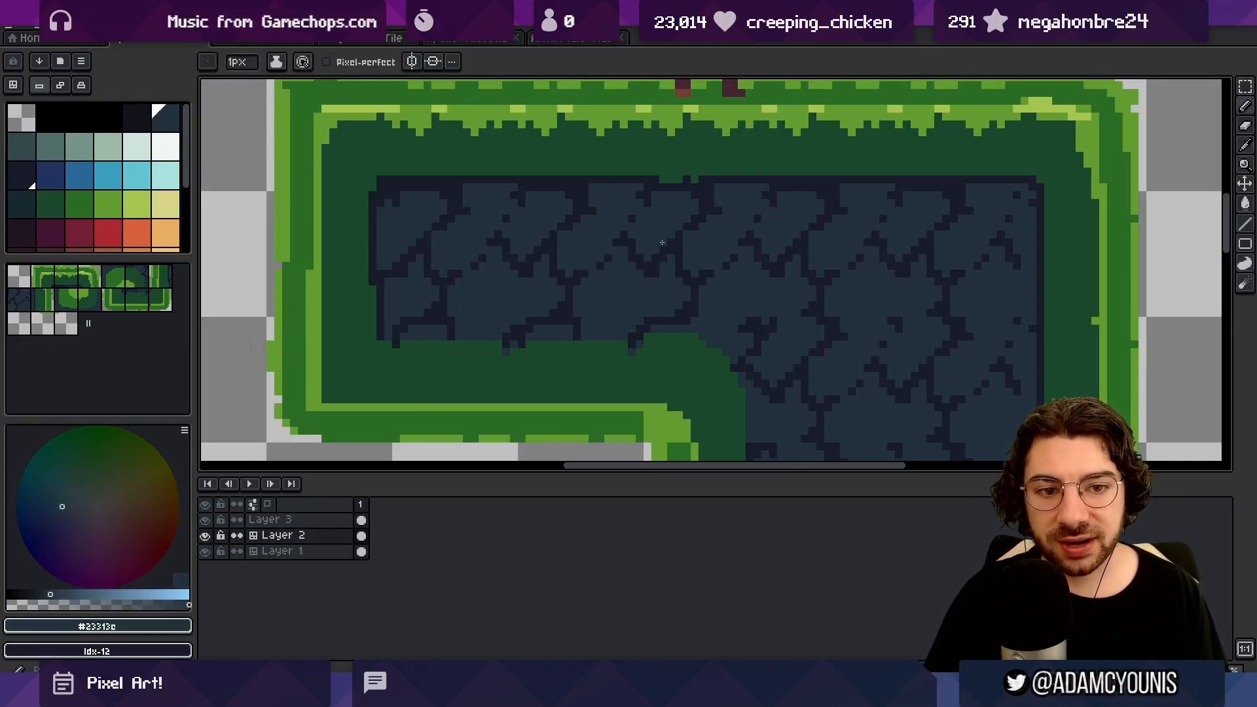
pyautogui.moveTo(662, 242)
pyautogui.mouseDown()
pyautogui.moveTo(634, 287)
pyautogui.moveTo(639, 244)
pyautogui.moveTo(657, 266)
pyautogui.mouseUp()
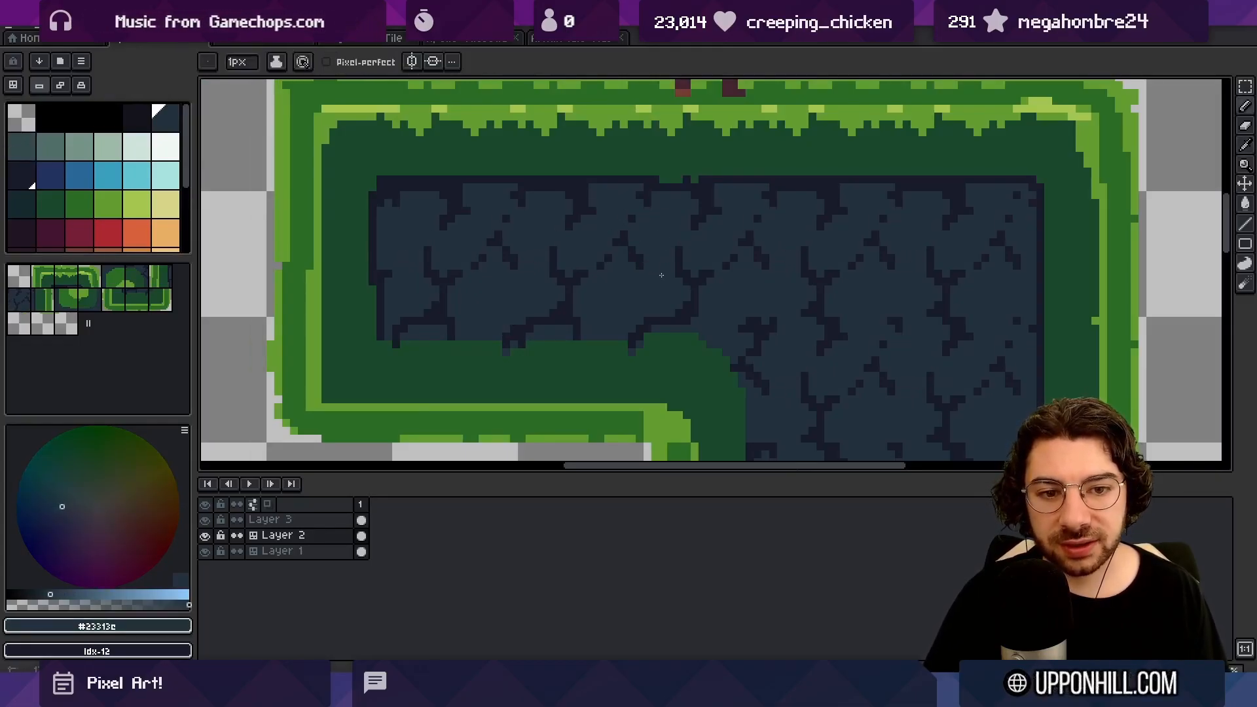
pyautogui.click(636, 254)
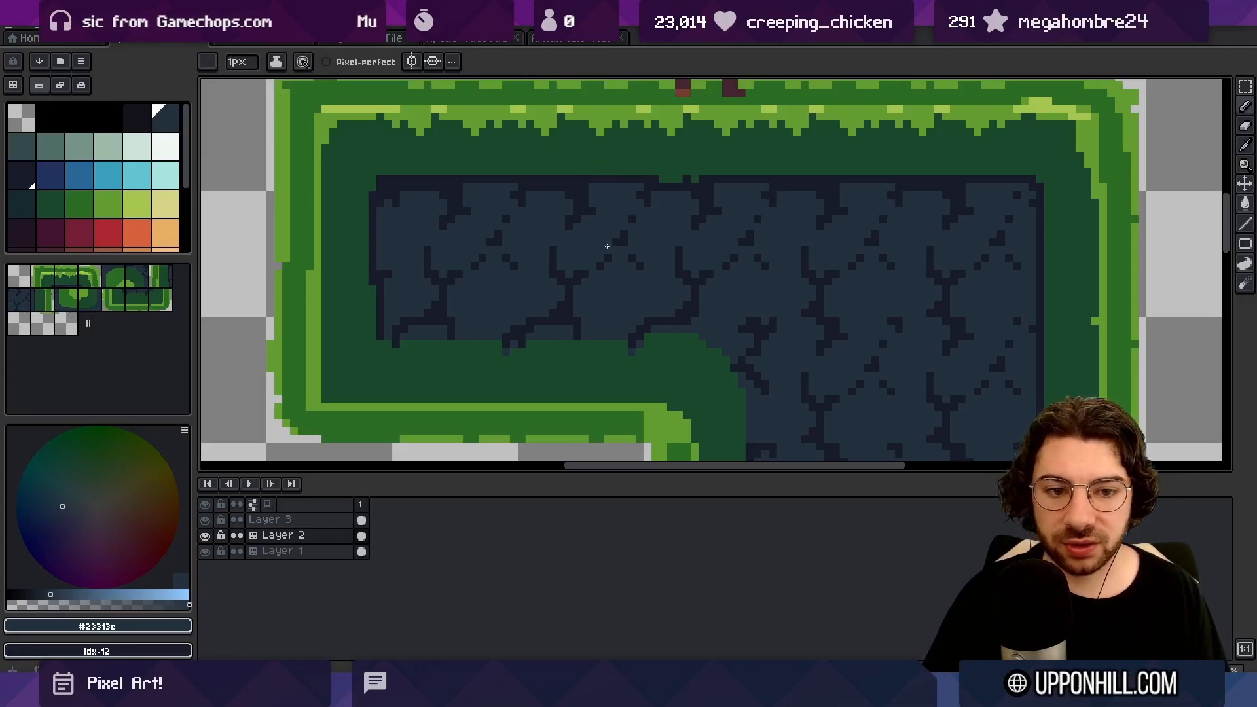
# Step: Trim stray crack pixels in the centre tiles using #23313c at closer zoom
pyautogui.press('x')
pyautogui.press('z')
pyautogui.scroll(-5, 642, 259)
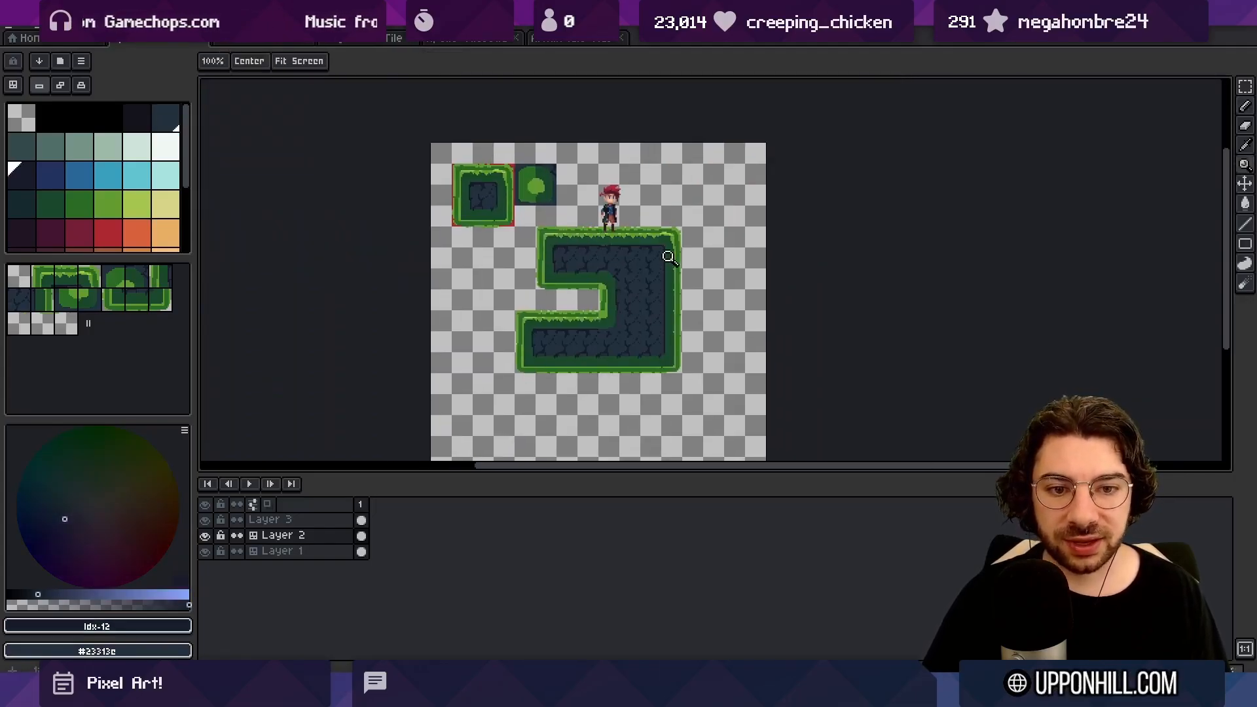
pyautogui.scroll(5, 640, 159)
pyautogui.keyDown('alt'); pyautogui.click(558, 194); pyautogui.keyUp('alt')
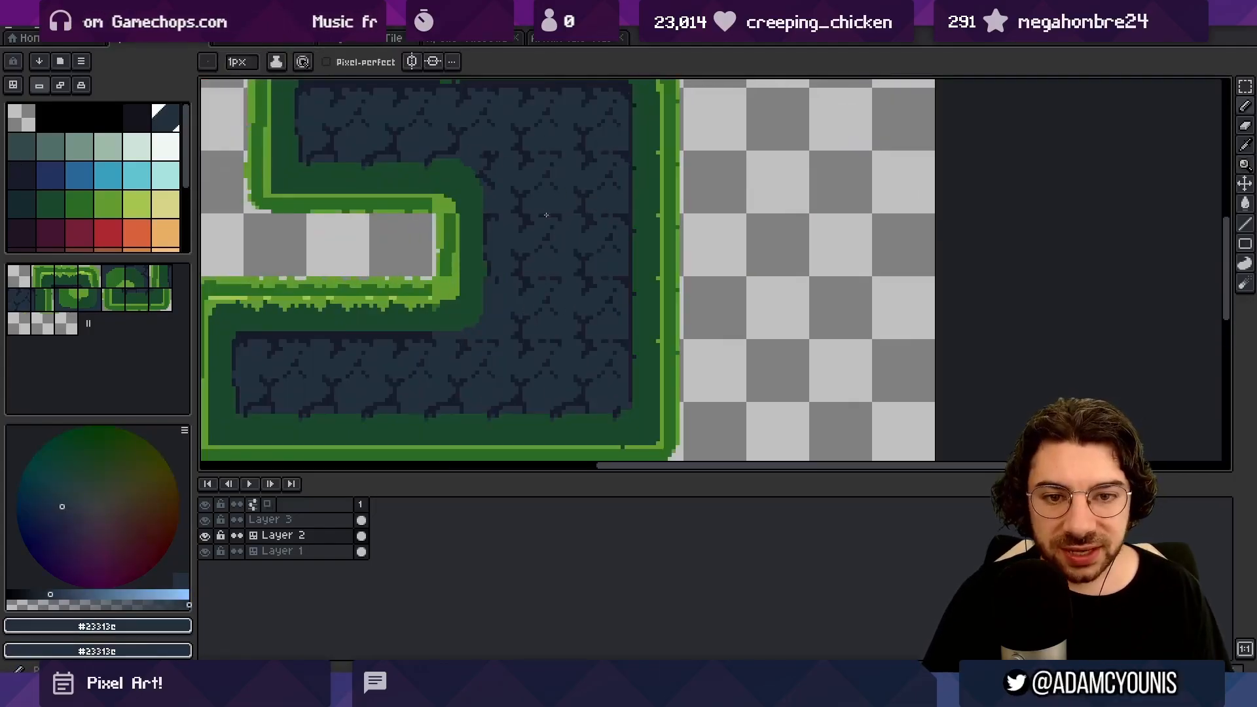
pyautogui.scroll(2, 571, 207)
pyautogui.press('b')
pyautogui.keyDown('alt'); pyautogui.click(505, 223); pyautogui.keyUp('alt')
pyautogui.click(481, 244)
pyautogui.keyDown('alt'); pyautogui.click(519, 219); pyautogui.keyUp('alt')
pyautogui.click(500, 222)
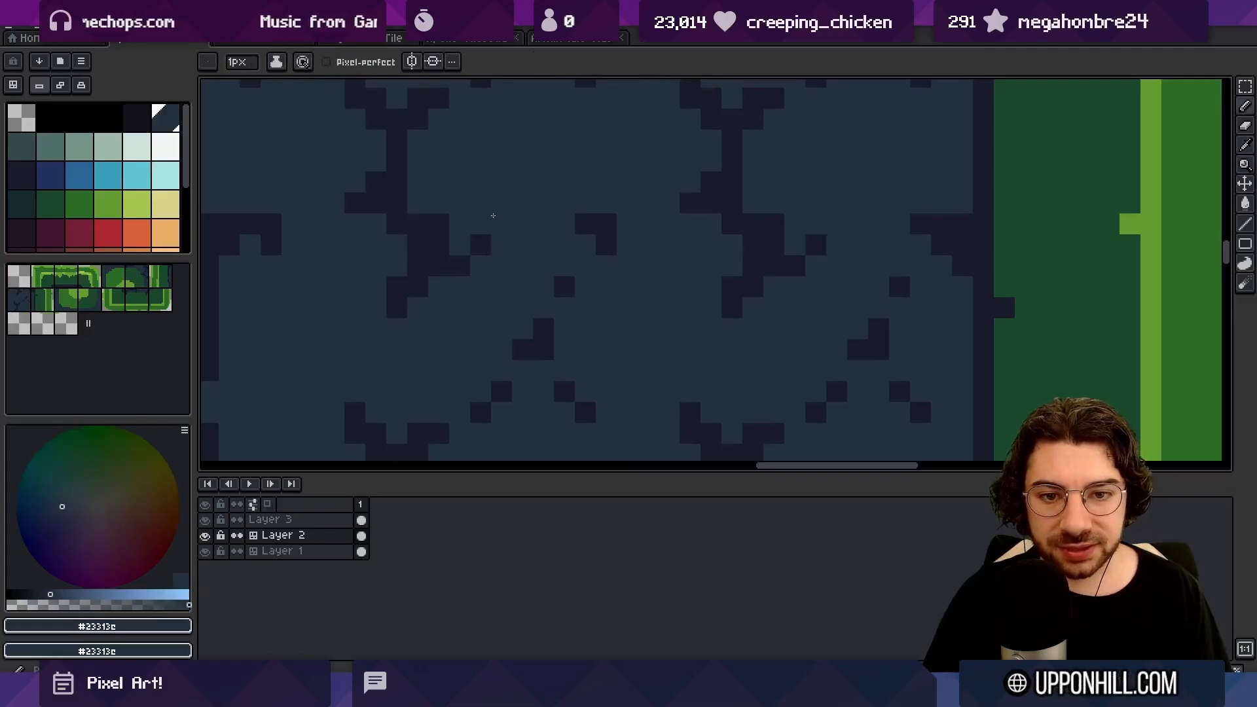
pyautogui.click(439, 225)
# Step: Sample the dark crack colour #191c2c and thicken the shadow band beneath the grass to 2 px
pyautogui.press('z')
pyautogui.scroll(-4, 449, 213)
pyautogui.scroll(3, 489, 267)
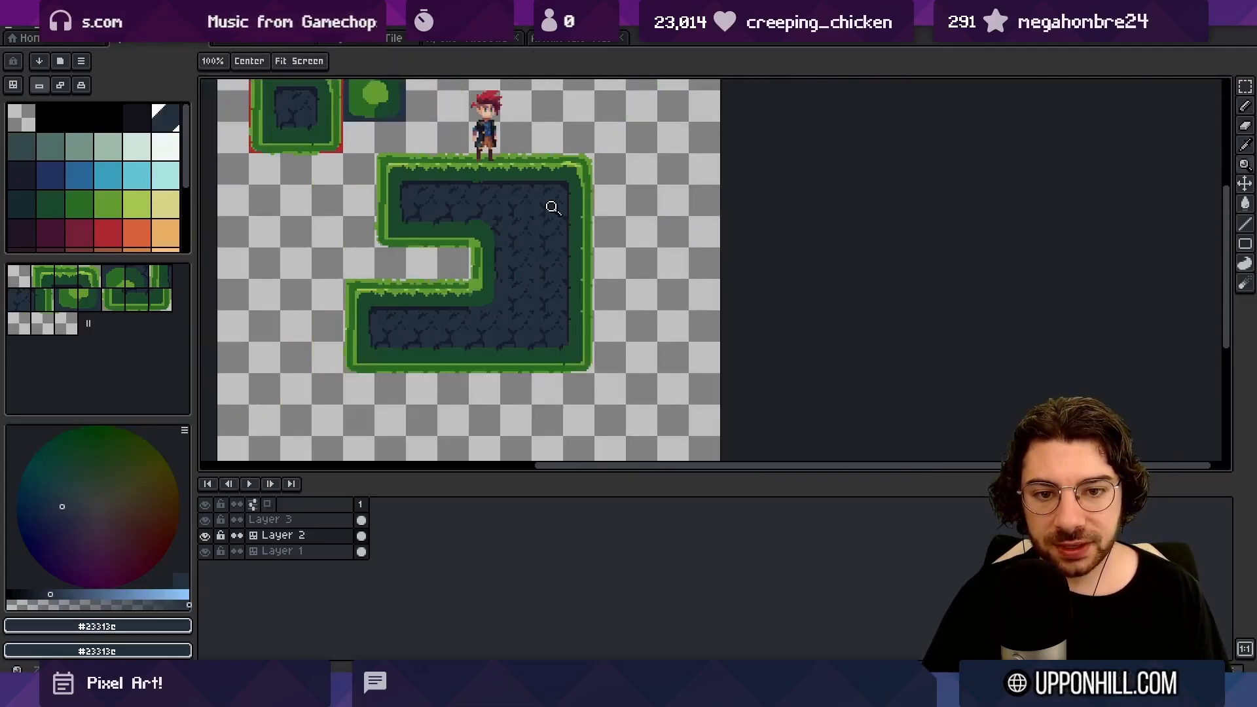
pyautogui.keyDown('alt'); pyautogui.click(475, 304); pyautogui.keyUp('alt')
pyautogui.keyDown('alt'); pyautogui.click(452, 311); pyautogui.keyUp('alt')
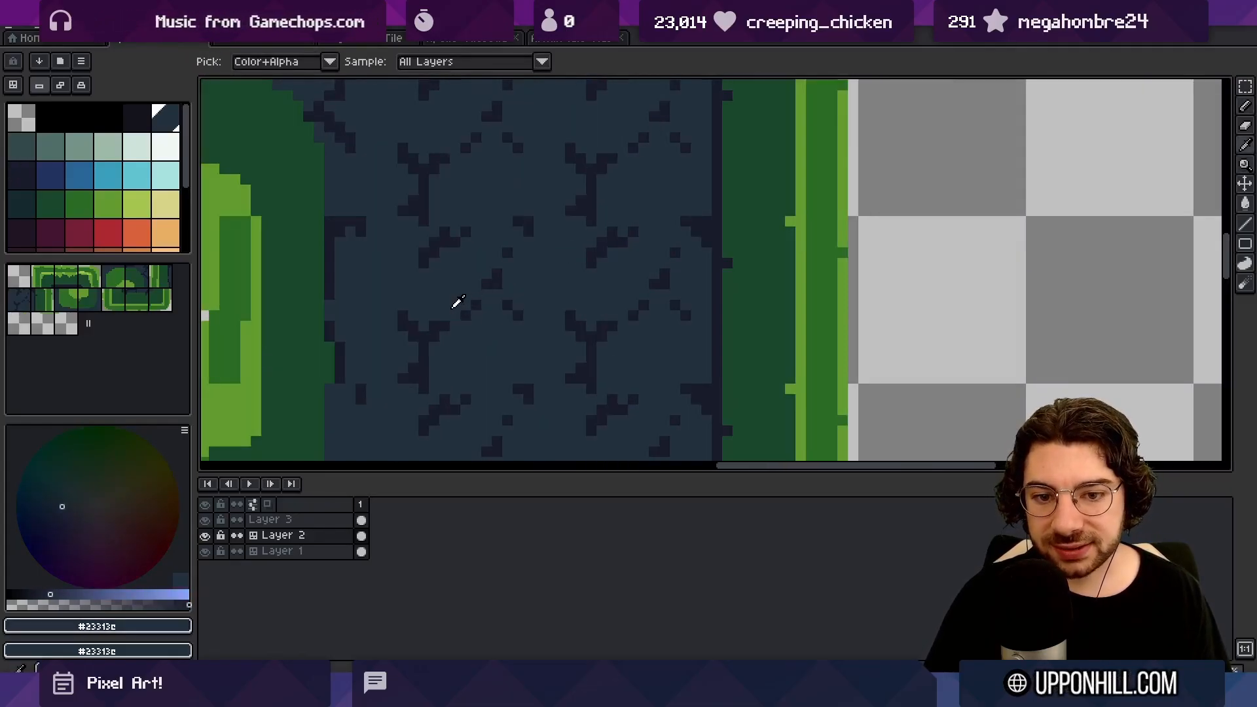
pyautogui.keyDown('alt'); pyautogui.click(465, 312); pyautogui.keyUp('alt')
pyautogui.scroll(-3, 550, 238)
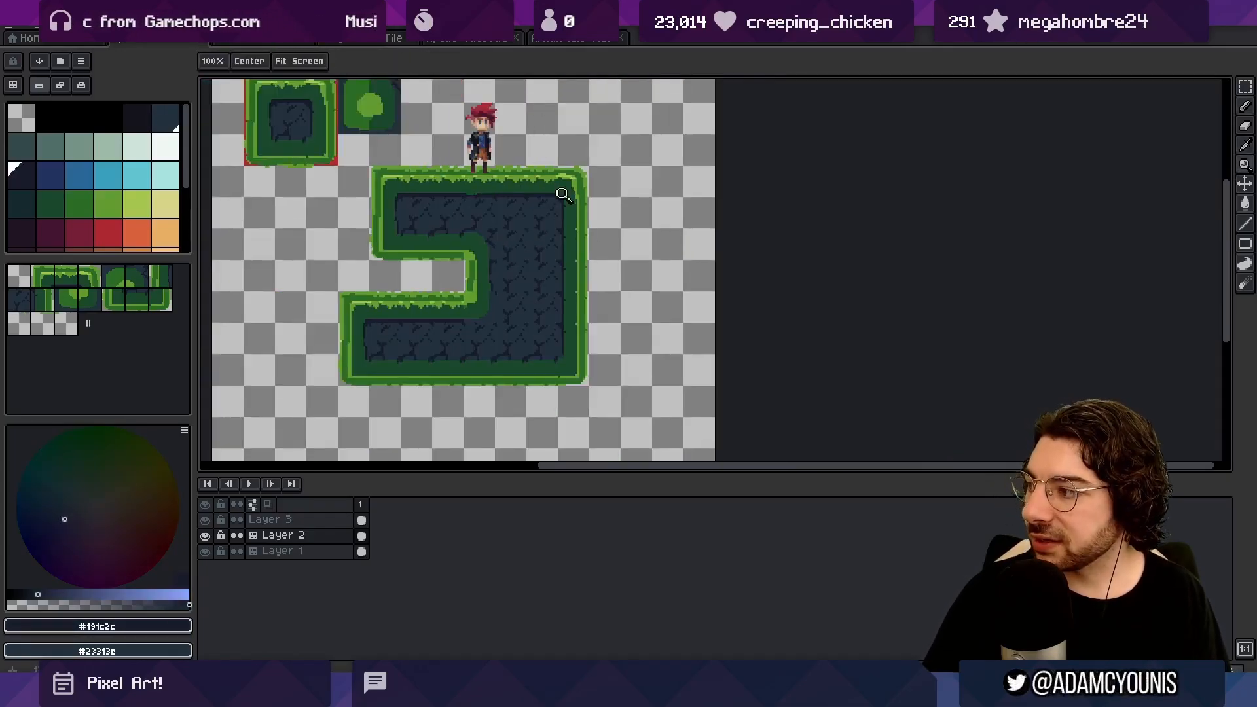
pyautogui.scroll(4, 503, 279)
pyautogui.moveTo(458, 312)
pyautogui.mouseDown()
pyautogui.moveTo(438, 330)
pyautogui.moveTo(496, 295)
pyautogui.mouseUp()
pyautogui.press('space')
pyautogui.press('z')
pyautogui.scroll(-4, 517, 281)
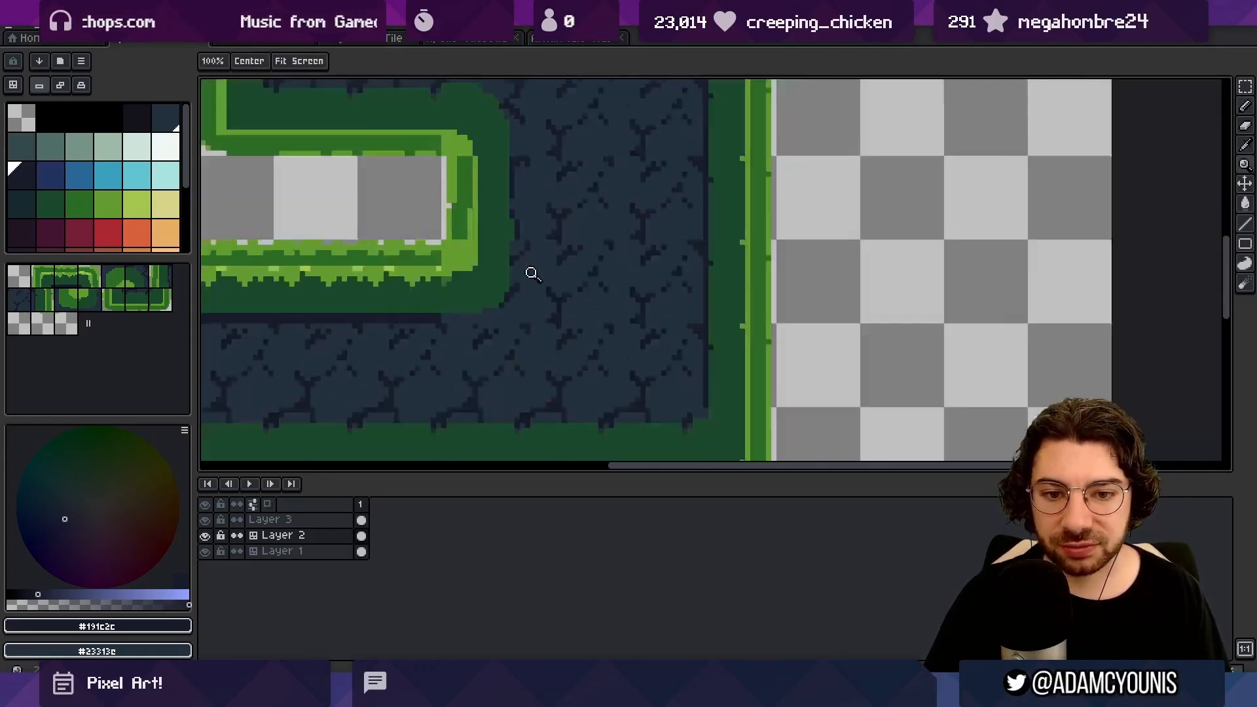
# Step: Sample dark green #1a482c and paint small mossy flecks among the cracks in the platform's inner tiles
pyautogui.scroll(5, 570, 258)
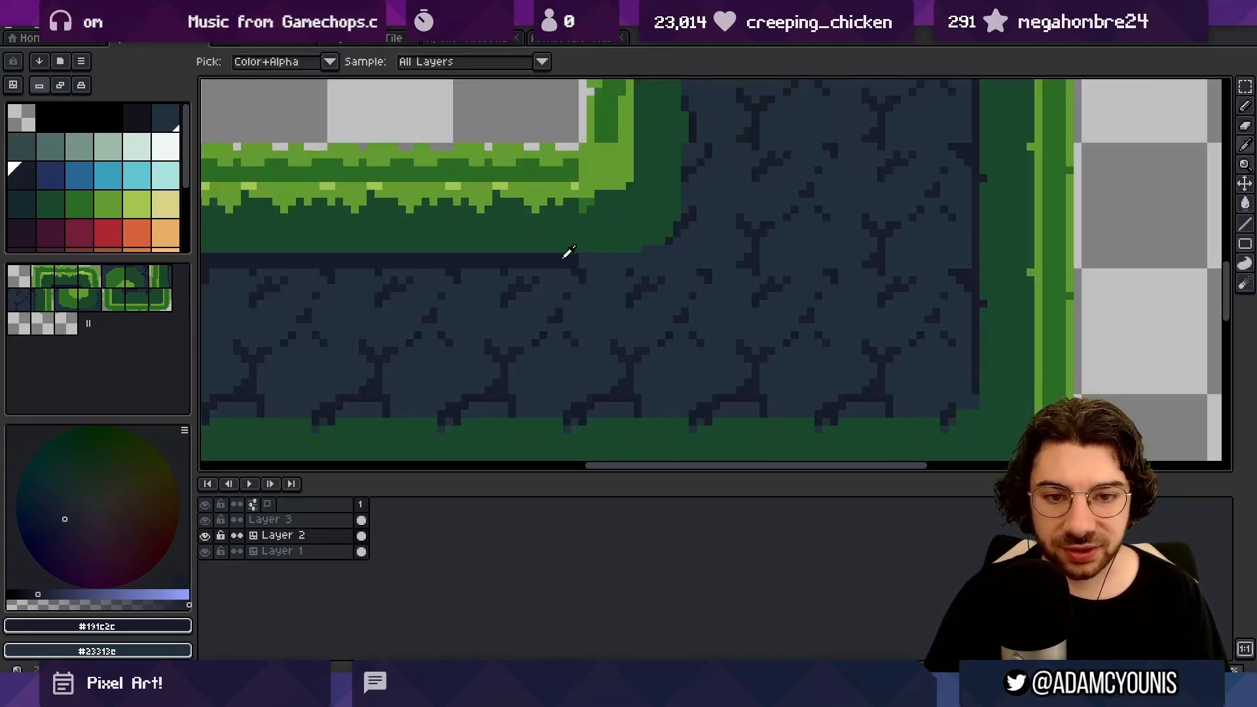
pyautogui.keyDown('alt'); pyautogui.click(572, 275); pyautogui.keyUp('alt')
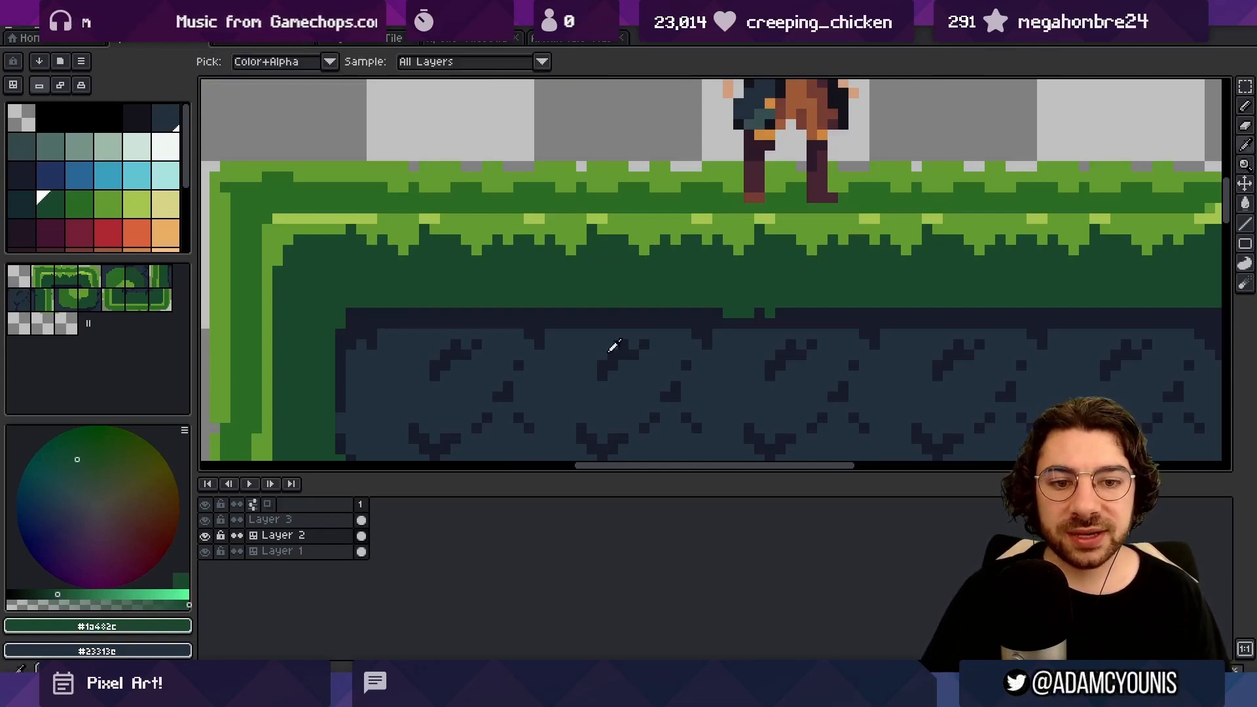
pyautogui.press('space')
pyautogui.moveTo(626, 363); pyautogui.dragTo(567, 334)
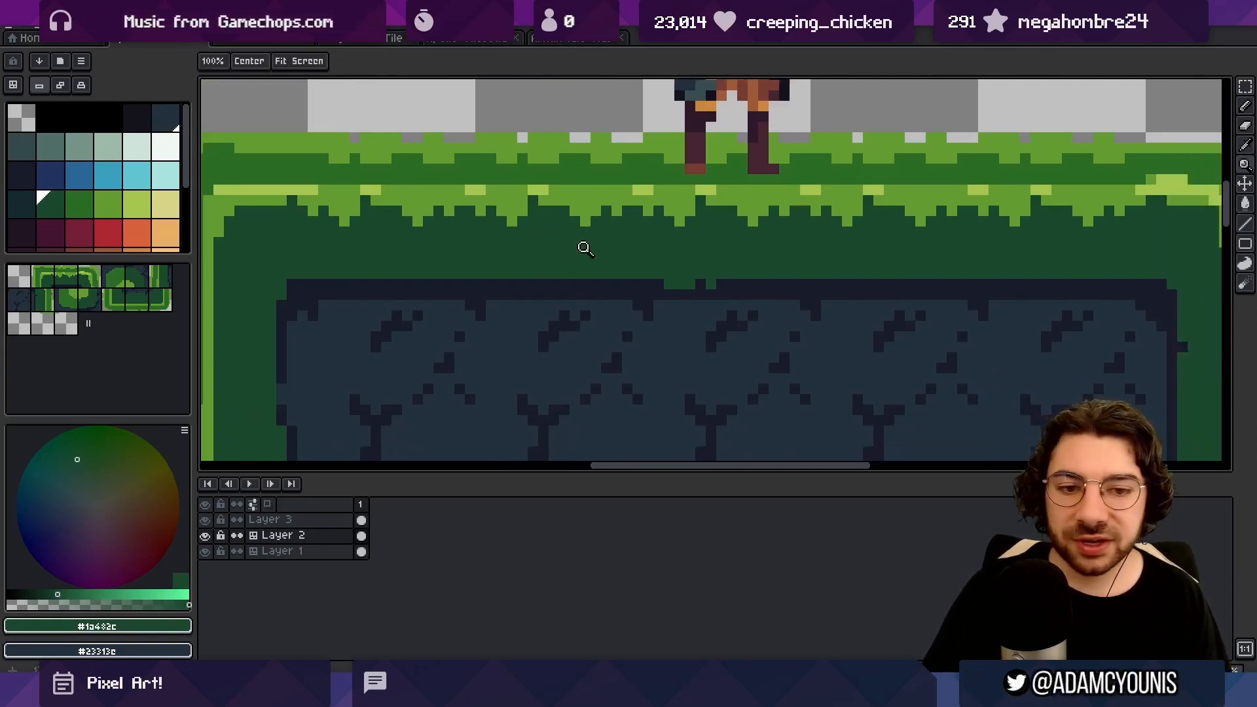
pyautogui.scroll(-3, 538, 226)
pyautogui.scroll(1, 589, 235)
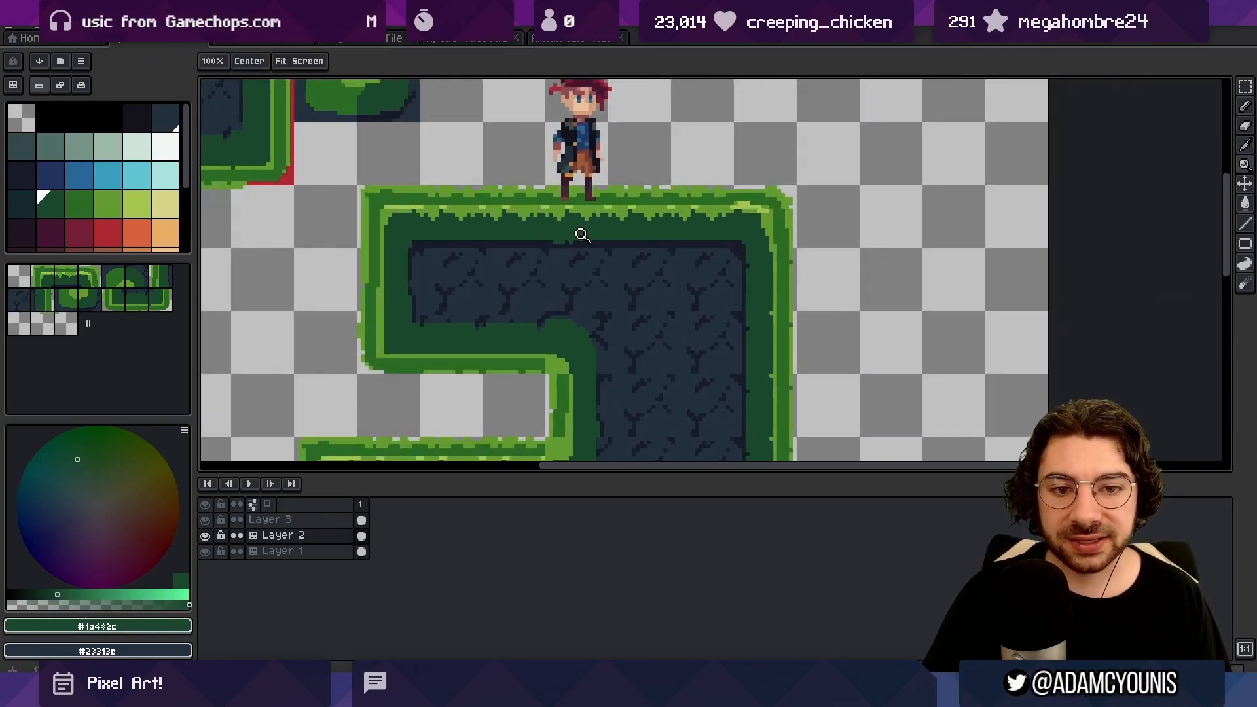
pyautogui.scroll(2, 580, 232)
pyautogui.press('b')
pyautogui.hotkey('ctrl', 'z')
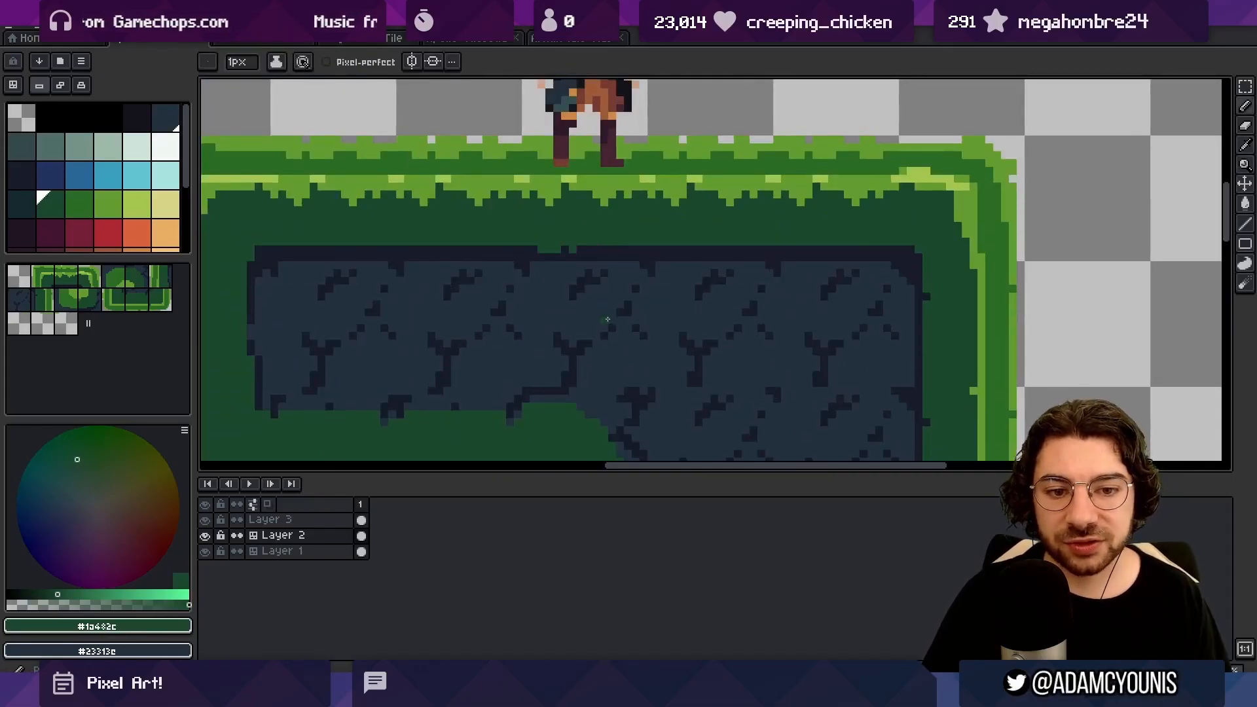
pyautogui.moveTo(613, 320); pyautogui.dragTo(606, 326)
pyautogui.moveTo(631, 392)
pyautogui.mouseDown()
pyautogui.moveTo(573, 249)
pyautogui.moveTo(589, 271)
pyautogui.mouseUp()
pyautogui.press('z')
pyautogui.scroll(-5, 642, 189)
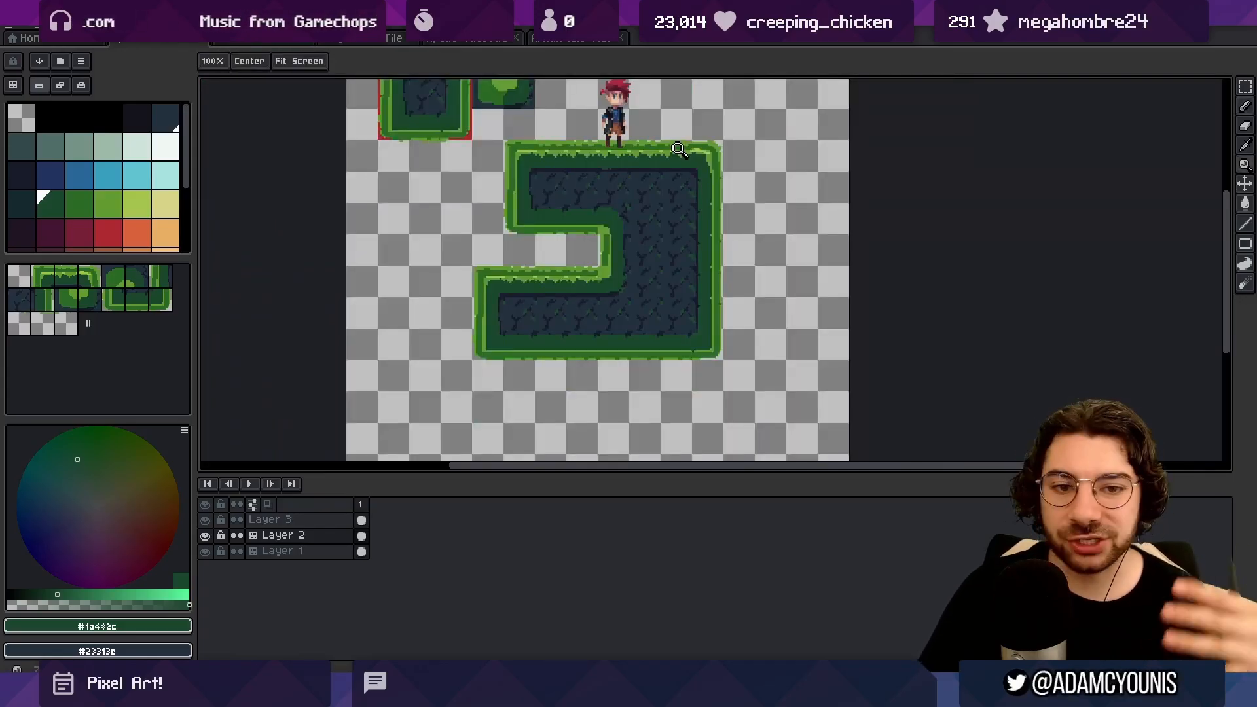
pyautogui.scroll(4, 645, 158)
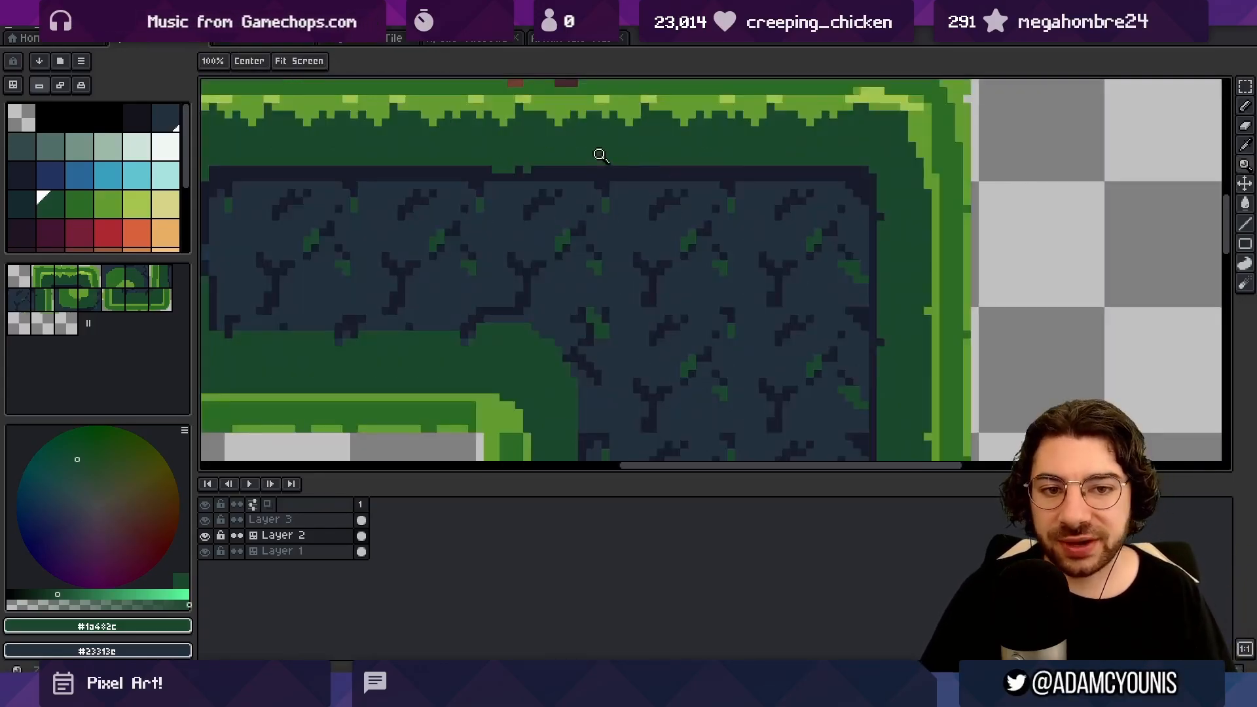
# Step: Paint small #1a482c mossy flecks beneath the dark shadow band in the repeating inner rock tiles
pyautogui.press('alt')
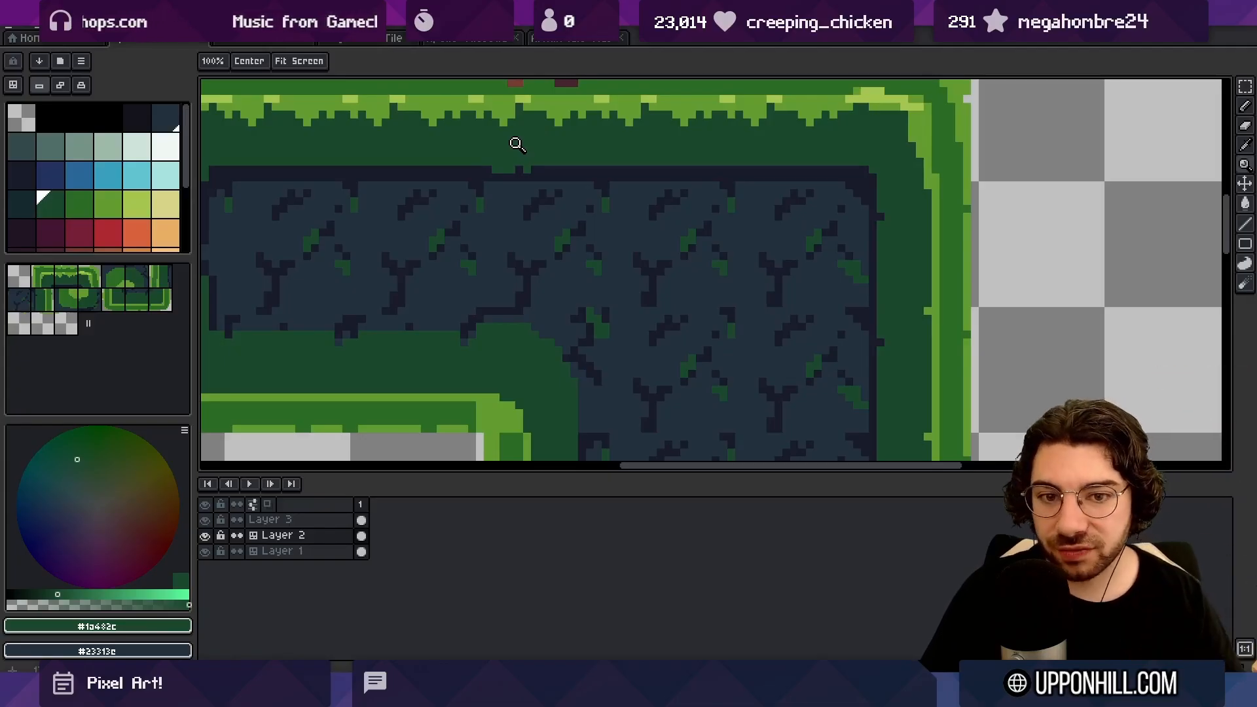
pyautogui.press('alt')
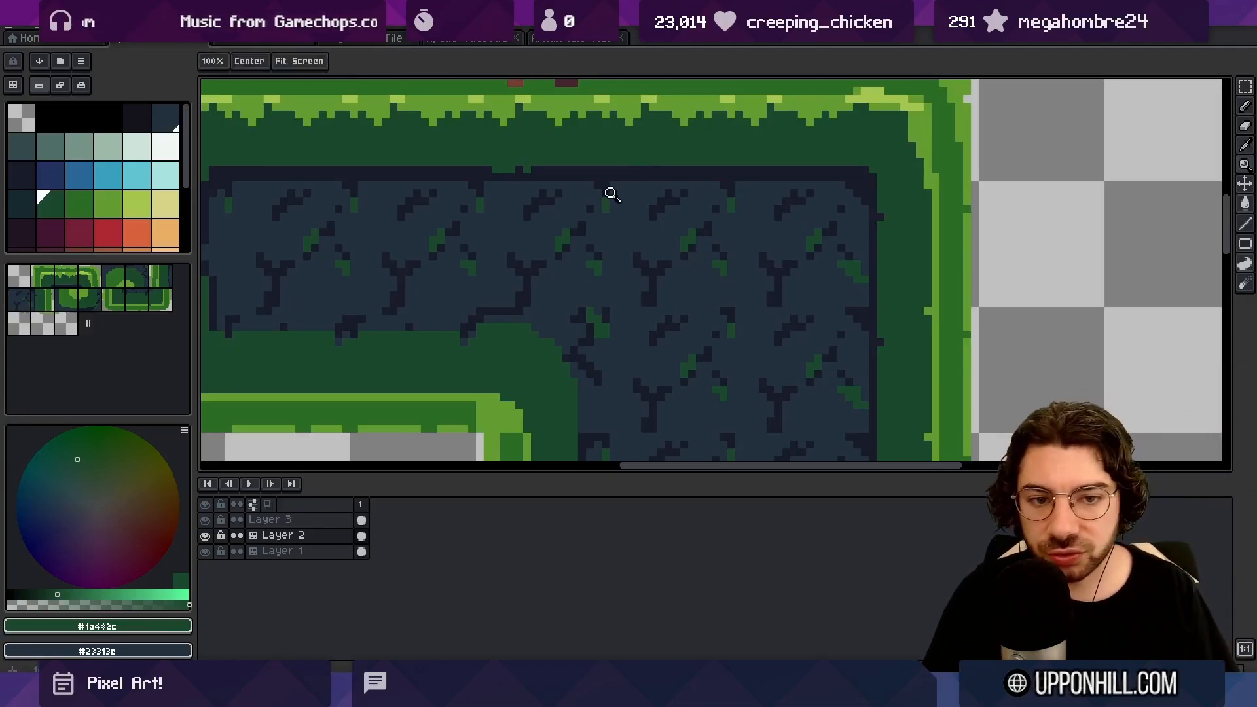
pyautogui.press('b')
pyautogui.keyDown('alt'); pyautogui.click(610, 185); pyautogui.keyUp('alt')
pyautogui.keyDown('alt'); pyautogui.click(611, 195); pyautogui.keyUp('alt')
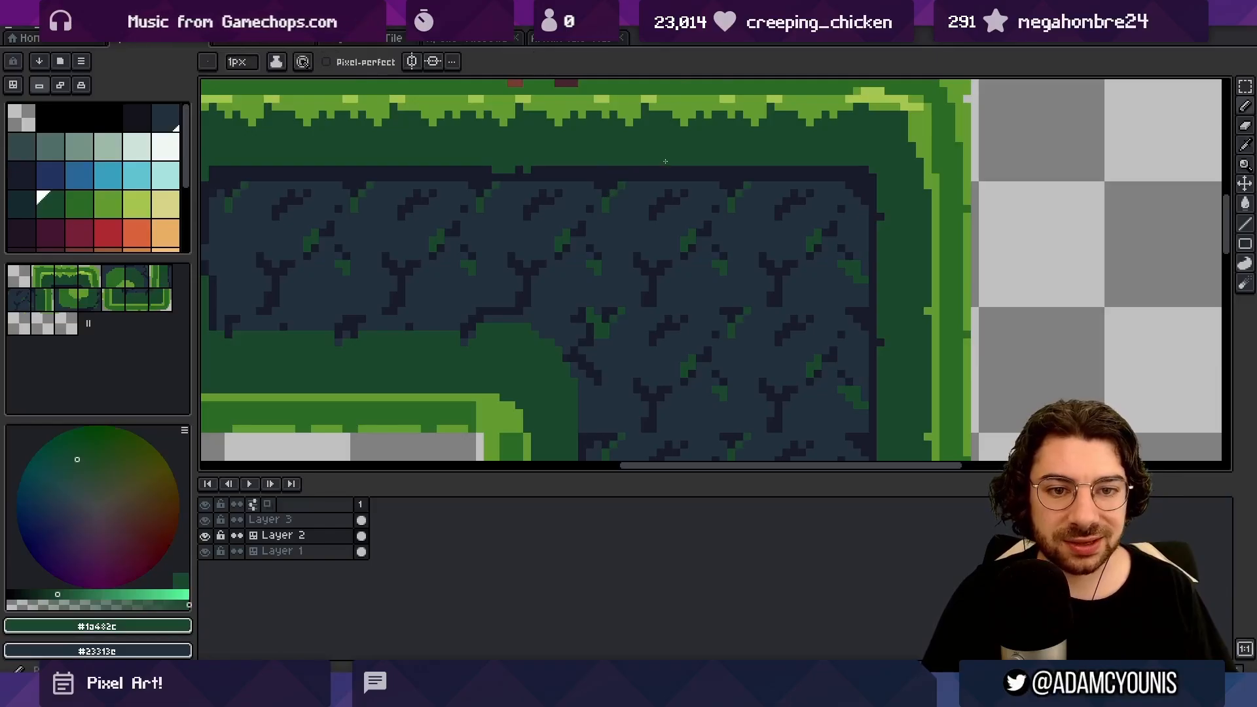
pyautogui.press('z')
pyautogui.scroll(-4, 666, 161)
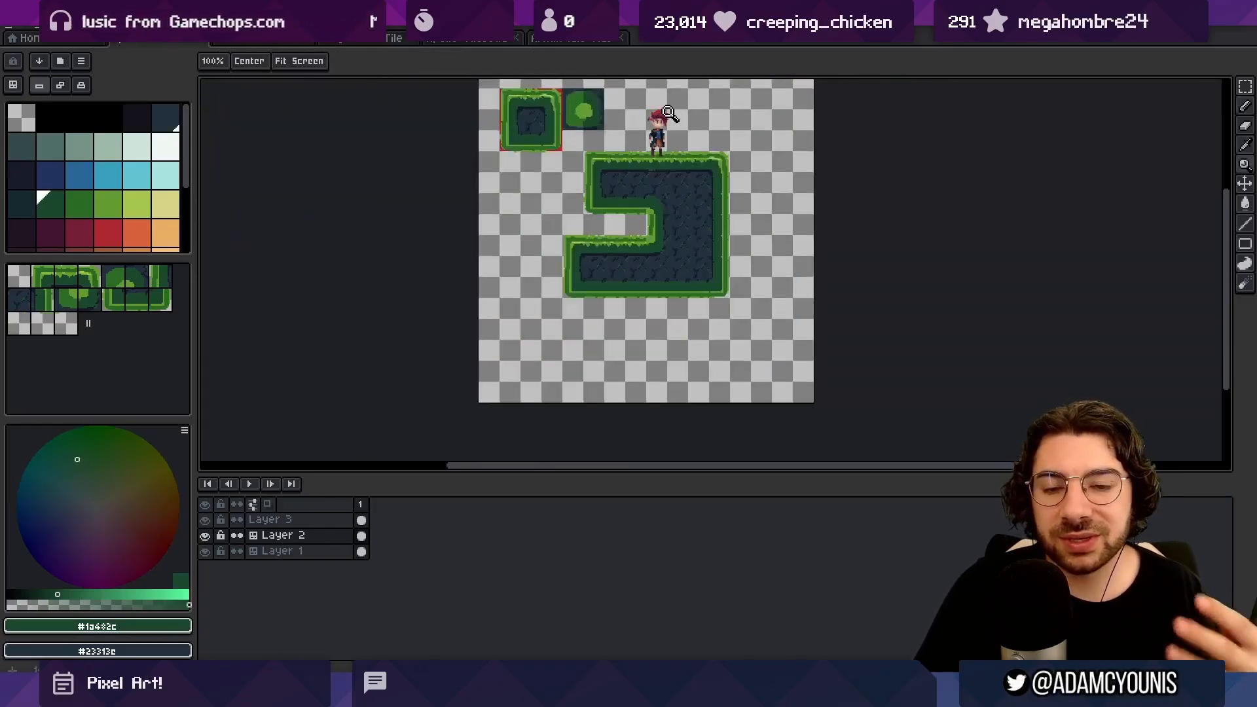
# Step: Sample rock colour #23313c, add small bumps above the dark shadow band, and resample dark green #1a482c
pyautogui.scroll(4, 659, 234)
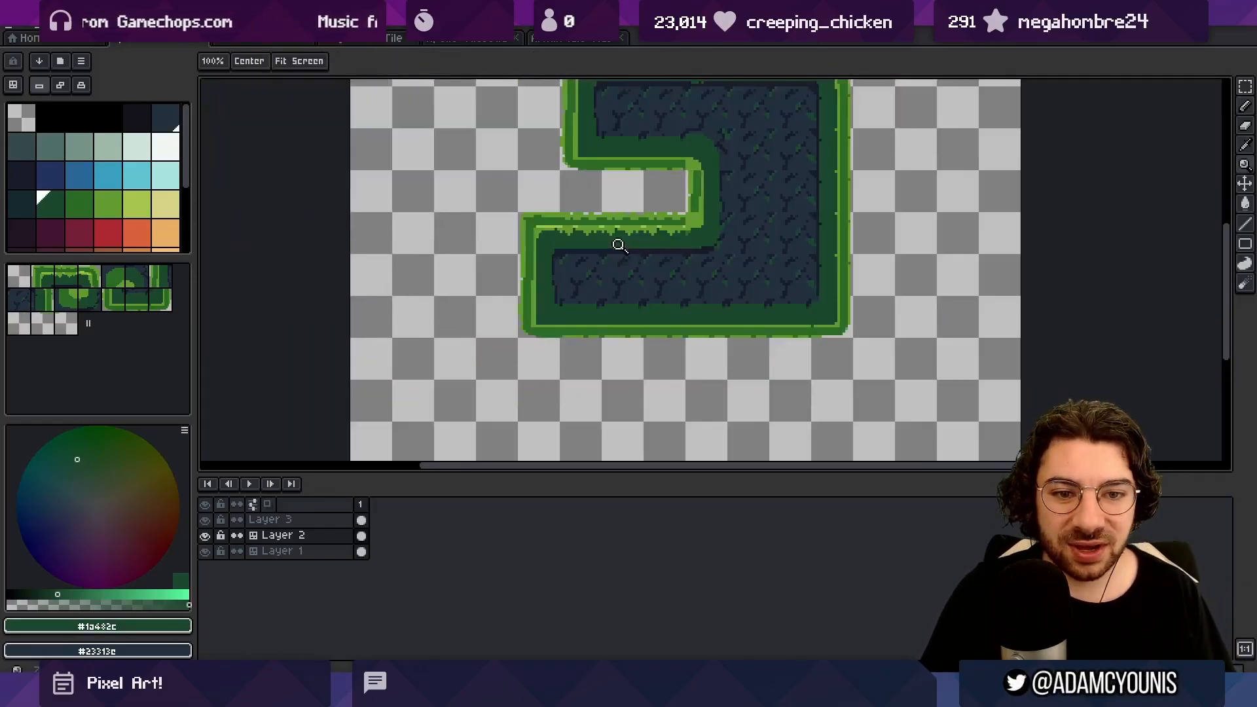
pyautogui.press('b')
pyautogui.keyDown('alt'); pyautogui.click(599, 253); pyautogui.keyUp('alt')
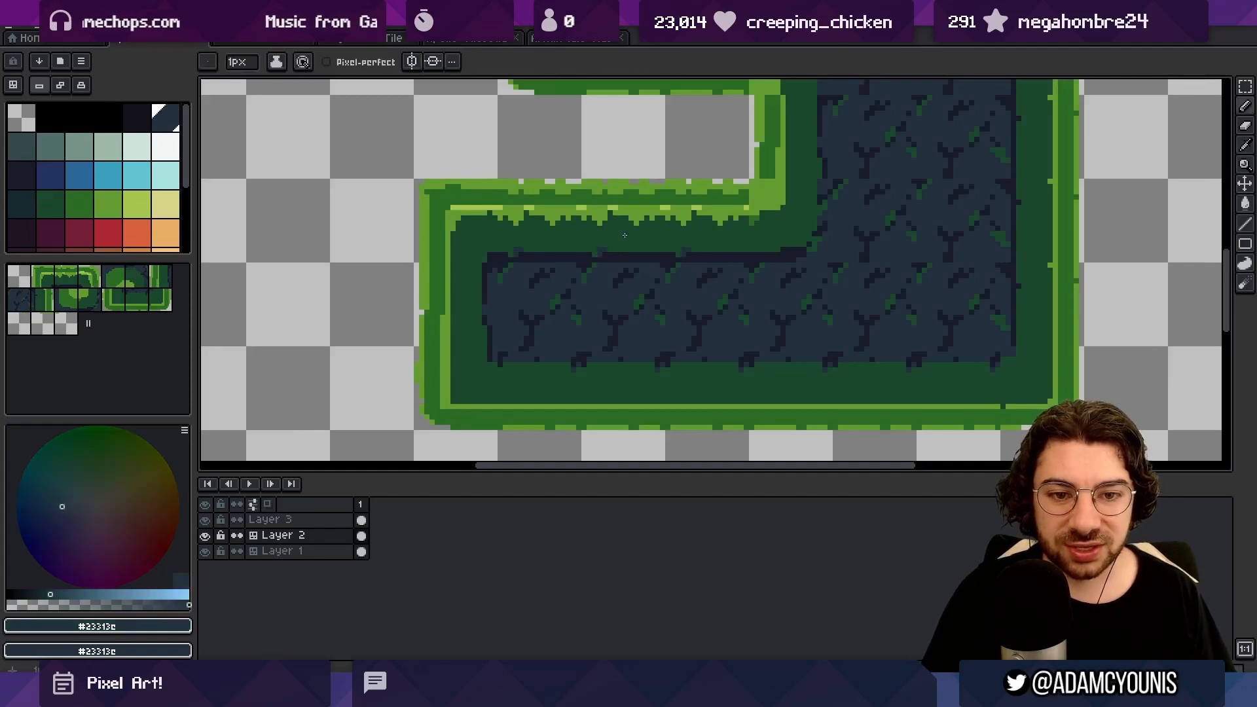
pyautogui.keyDown('alt'); pyautogui.click(625, 235); pyautogui.keyUp('alt')
pyautogui.press('z')
pyautogui.scroll(-4, 629, 216)
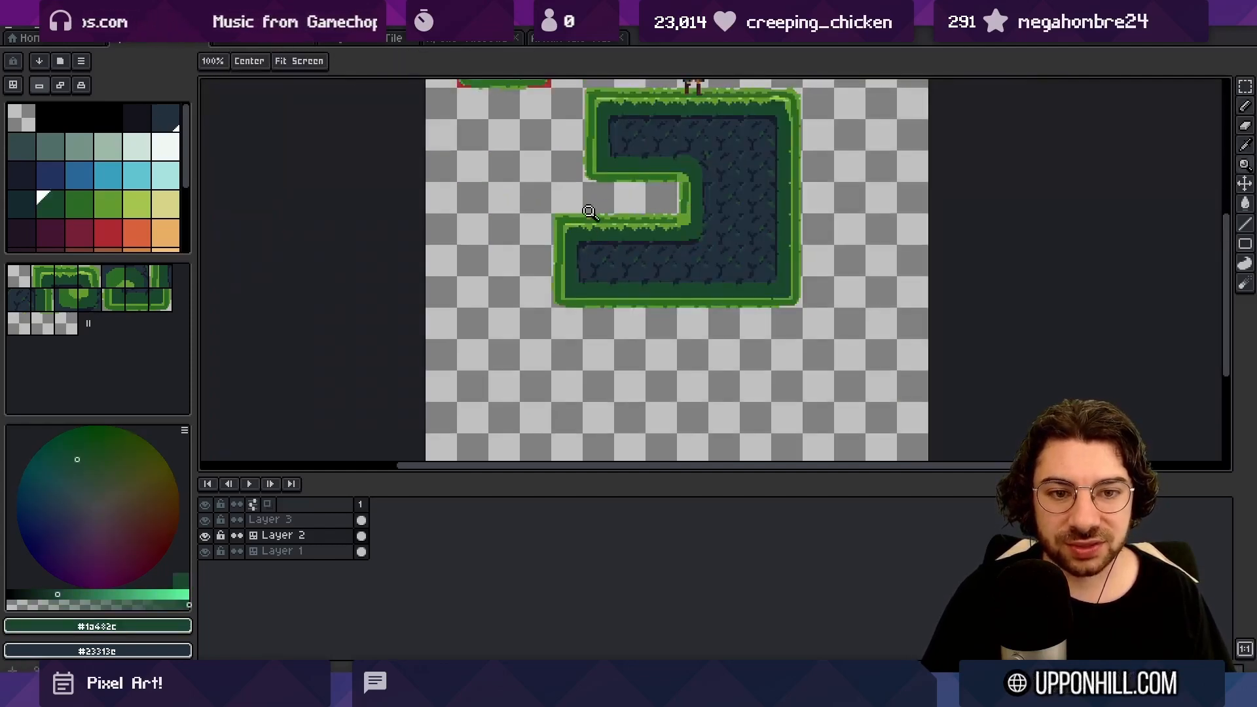
pyautogui.scroll(4, 698, 145)
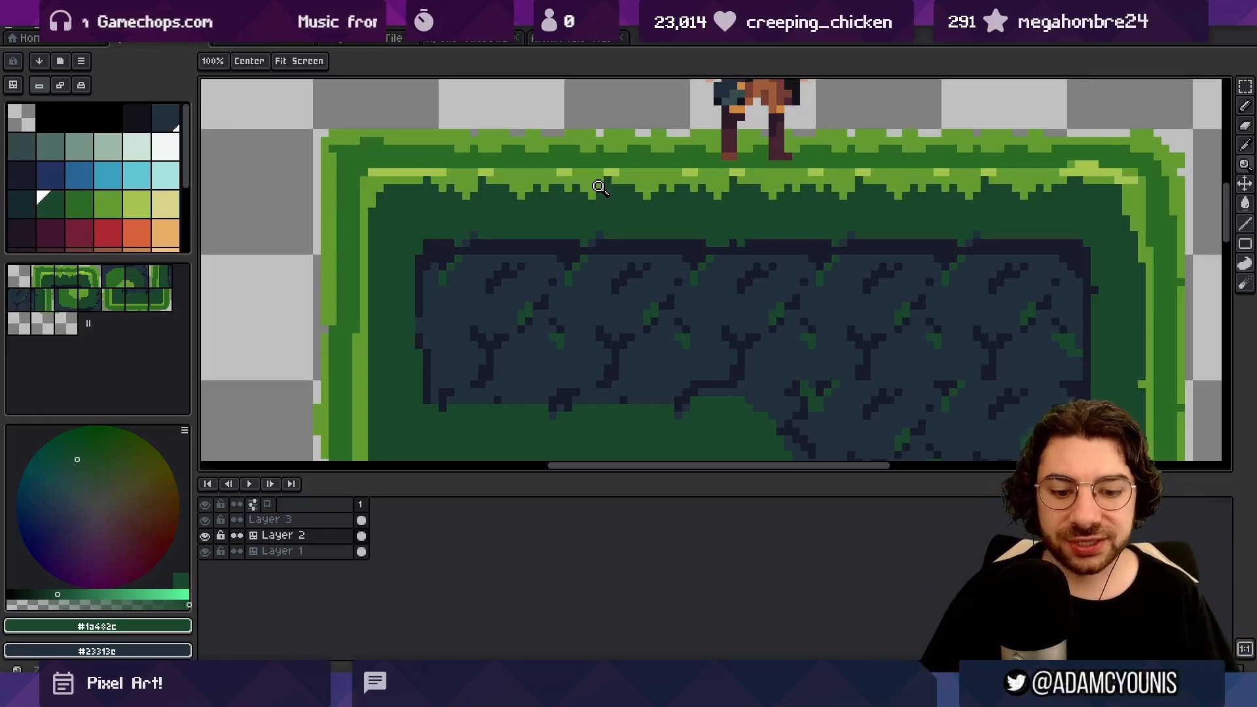
pyautogui.press('m')
pyautogui.moveTo(438, 231); pyautogui.dragTo(990, 243)
pyautogui.hotkey('ctrl', 'd')
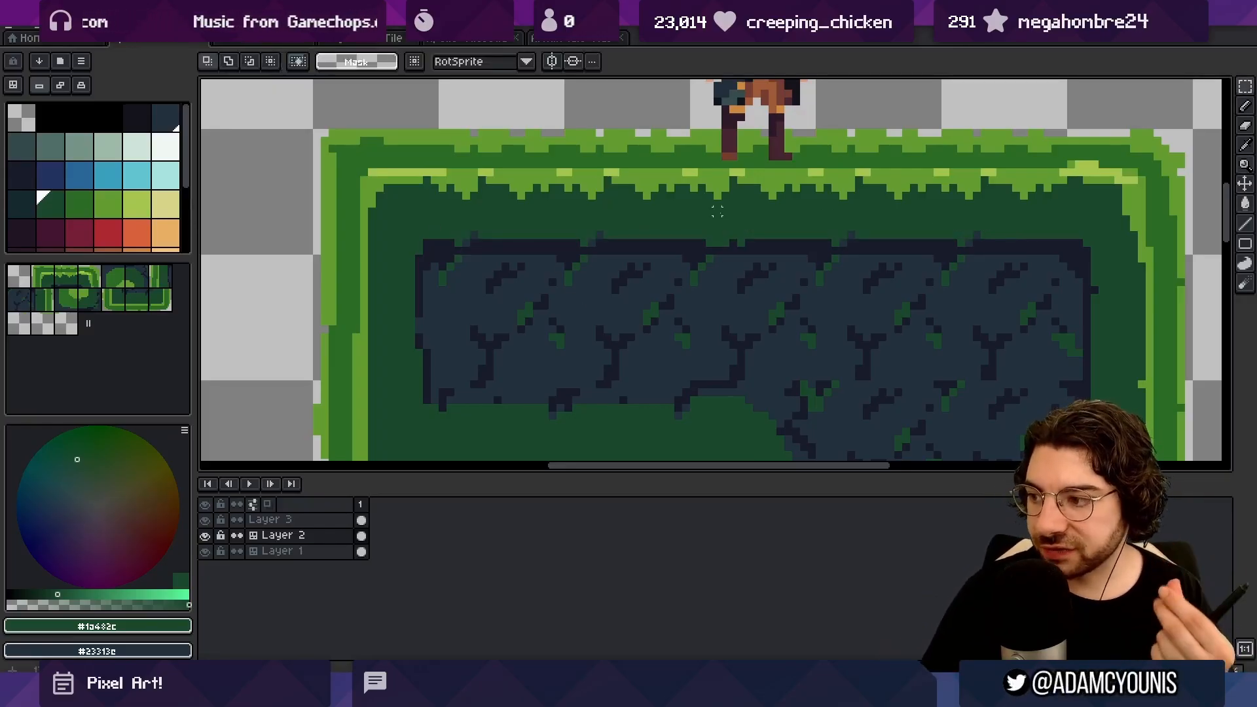
# Step: Notch the upper edge of the dark shadow band with #1a482c pixels to make it irregular
pyautogui.press('z')
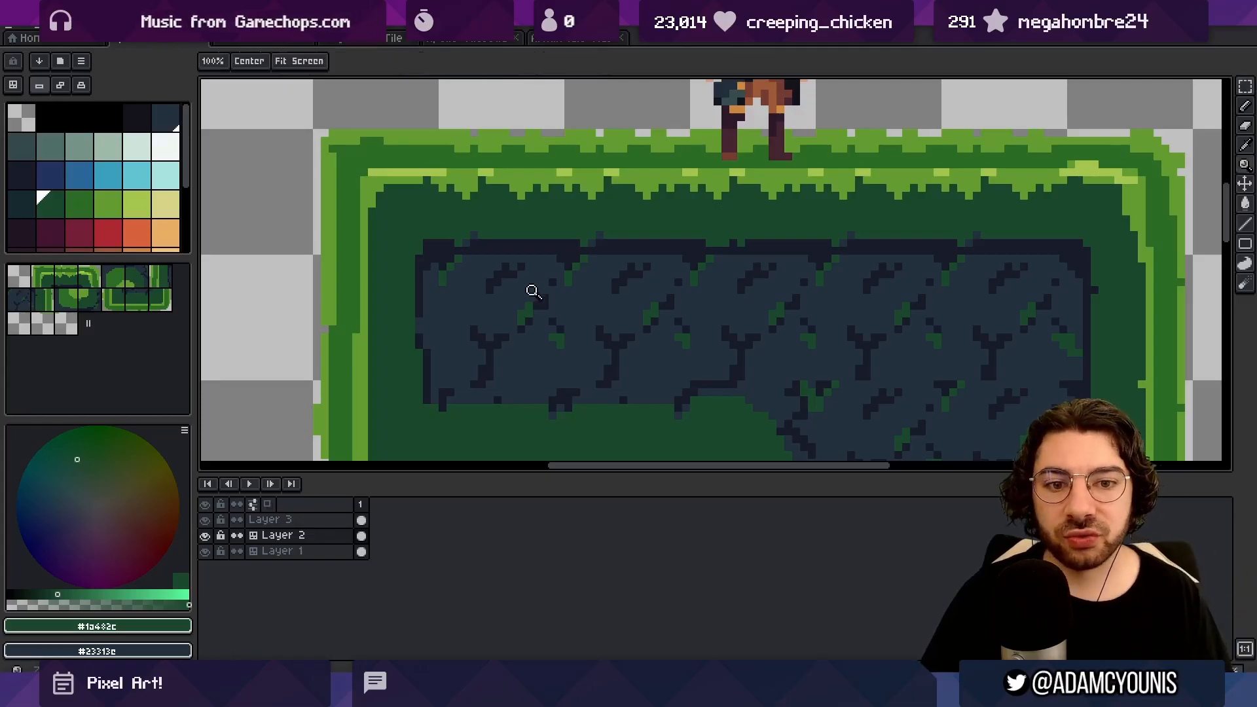
pyautogui.scroll(-3, 531, 289)
pyautogui.moveTo(530, 291); pyautogui.dragTo(493, 343)
pyautogui.scroll(2, 493, 346)
pyautogui.scroll(2, 521, 320)
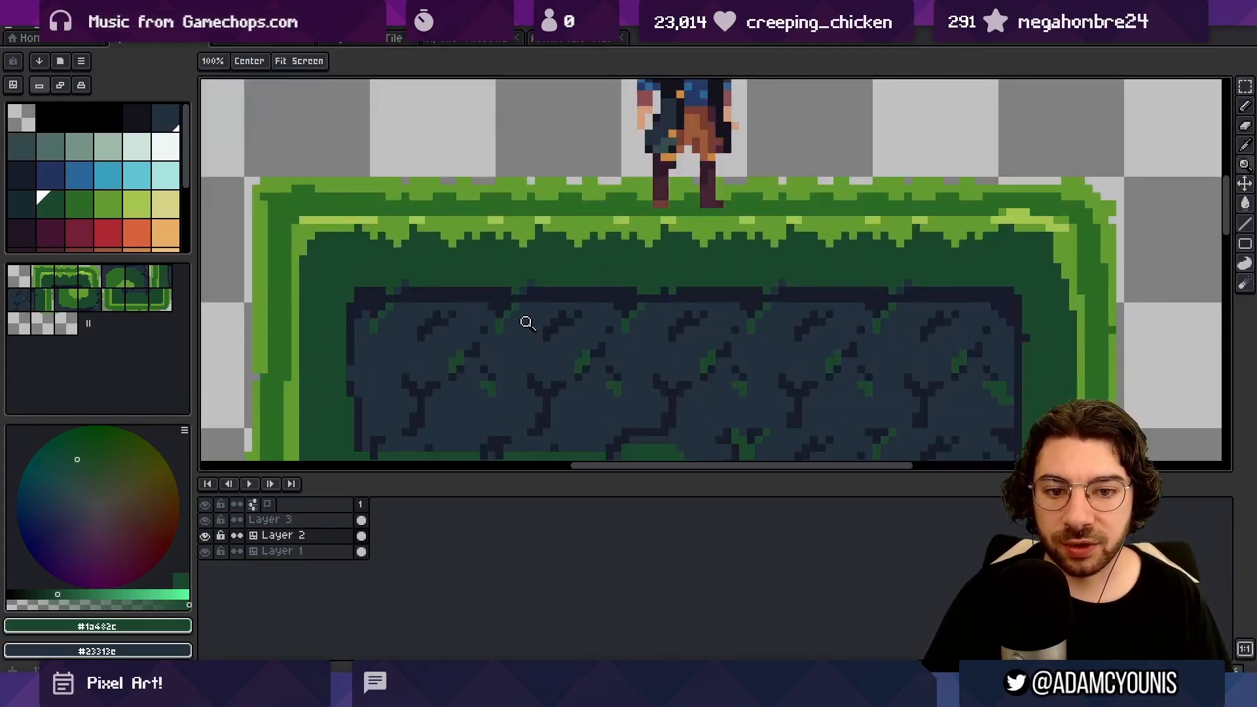
pyautogui.press('b')
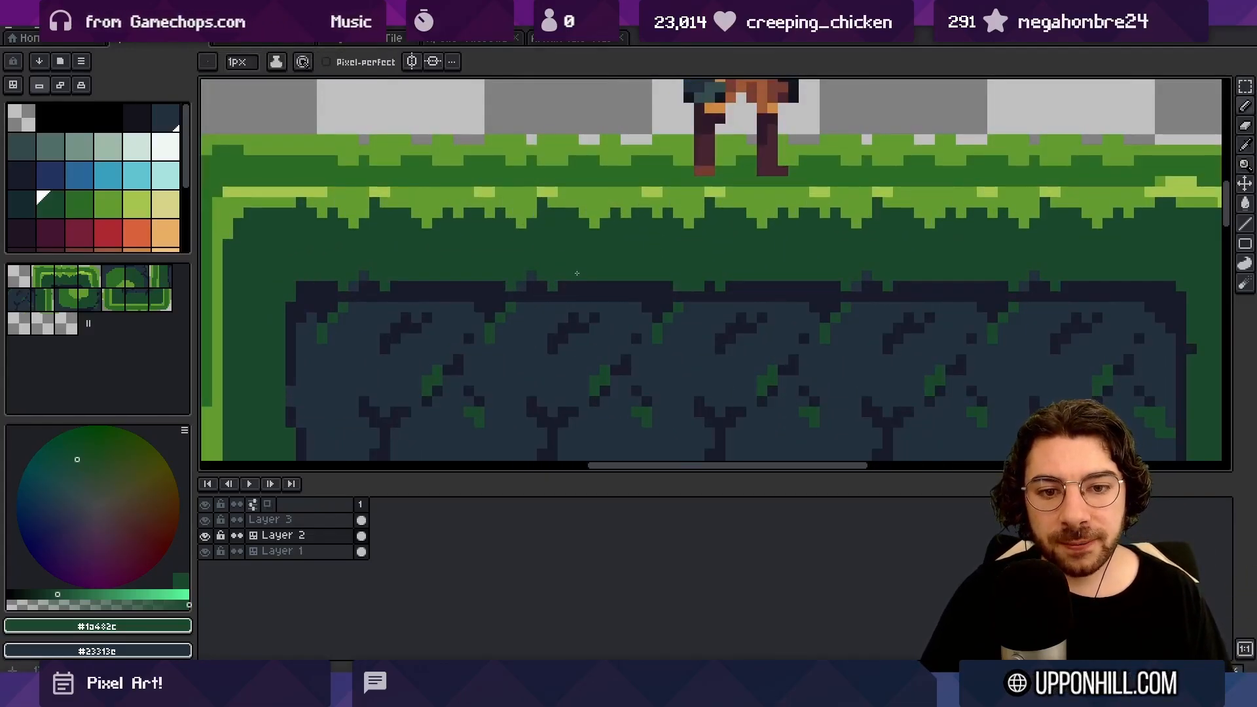
pyautogui.click(559, 288)
pyautogui.click(617, 286)
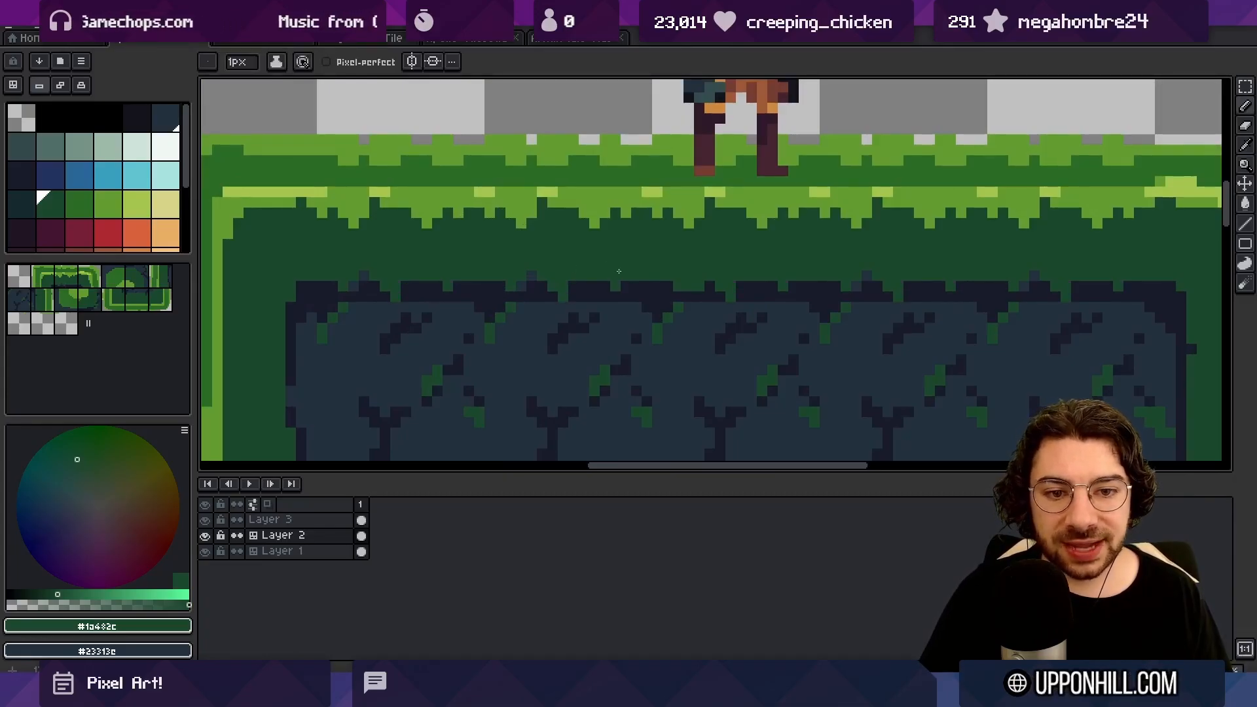
pyautogui.press('z')
pyautogui.scroll(-4, 632, 266)
pyautogui.moveTo(631, 253); pyautogui.dragTo(569, 252)
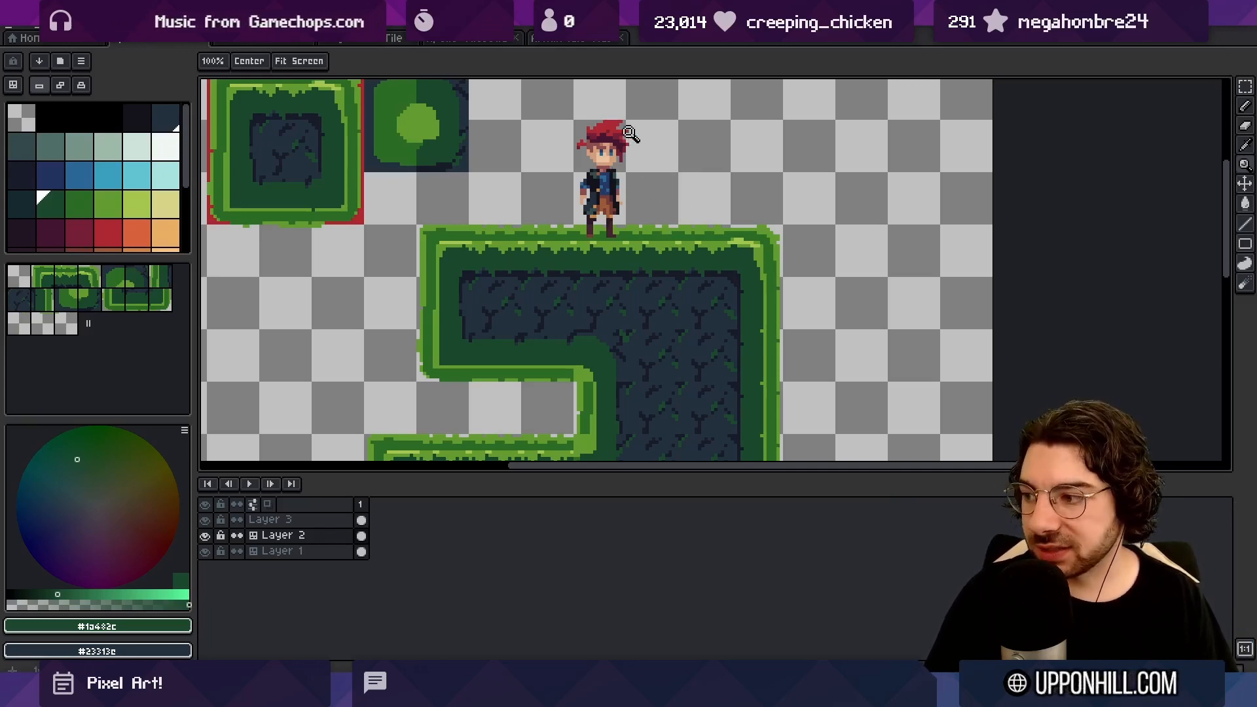
# Step: Sample the light grass green #639d30 from the platform's upper fringe near the outer corner
pyautogui.scroll(3, 752, 268)
pyautogui.moveTo(751, 269); pyautogui.dragTo(666, 263)
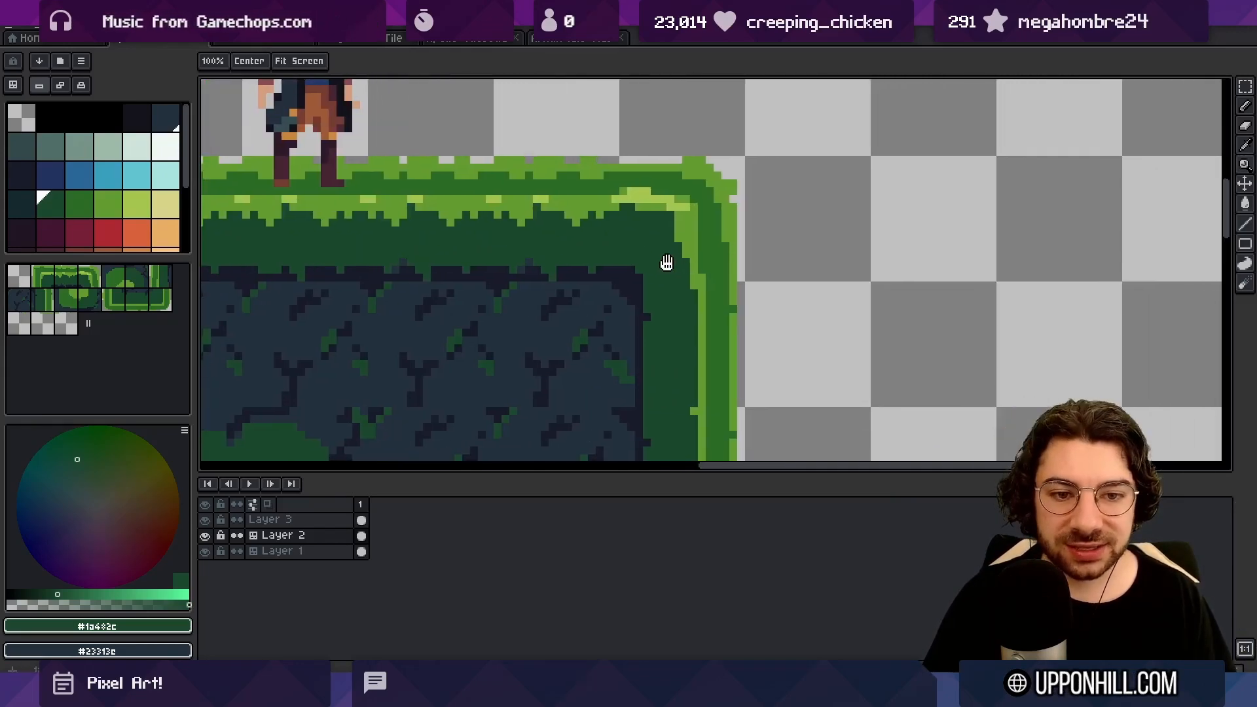
pyautogui.keyDown('alt'); pyautogui.click(608, 206); pyautogui.keyUp('alt')
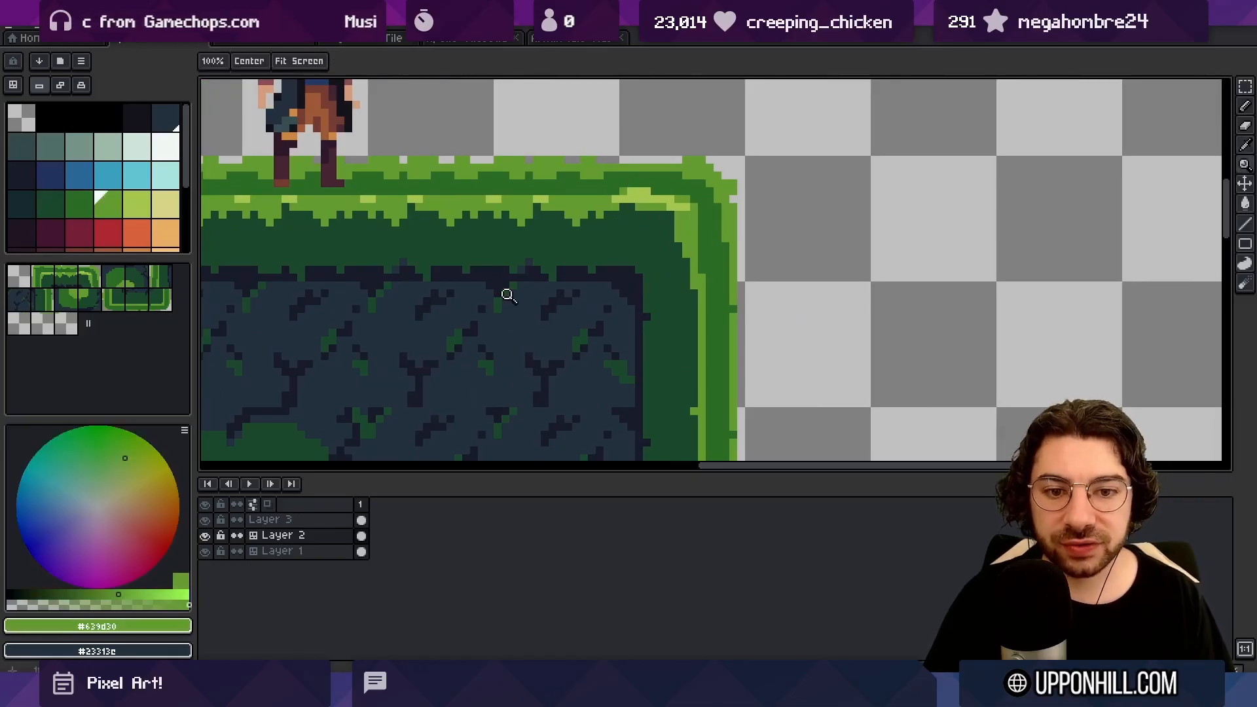
pyautogui.scroll(-3, 655, 259)
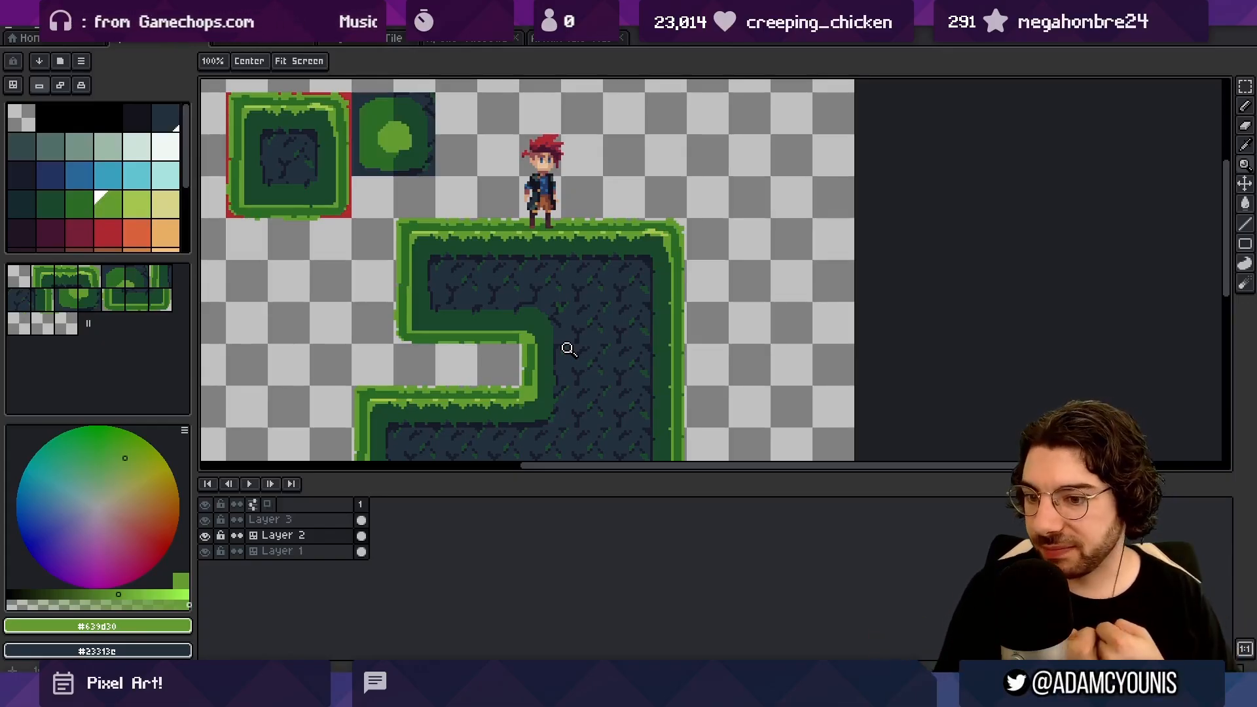
# Step: Switch to the reference board and outline a single hanging leaf in the dark ruins screenshot to study its shape
pyautogui.hotkey('alt', 'Tab')
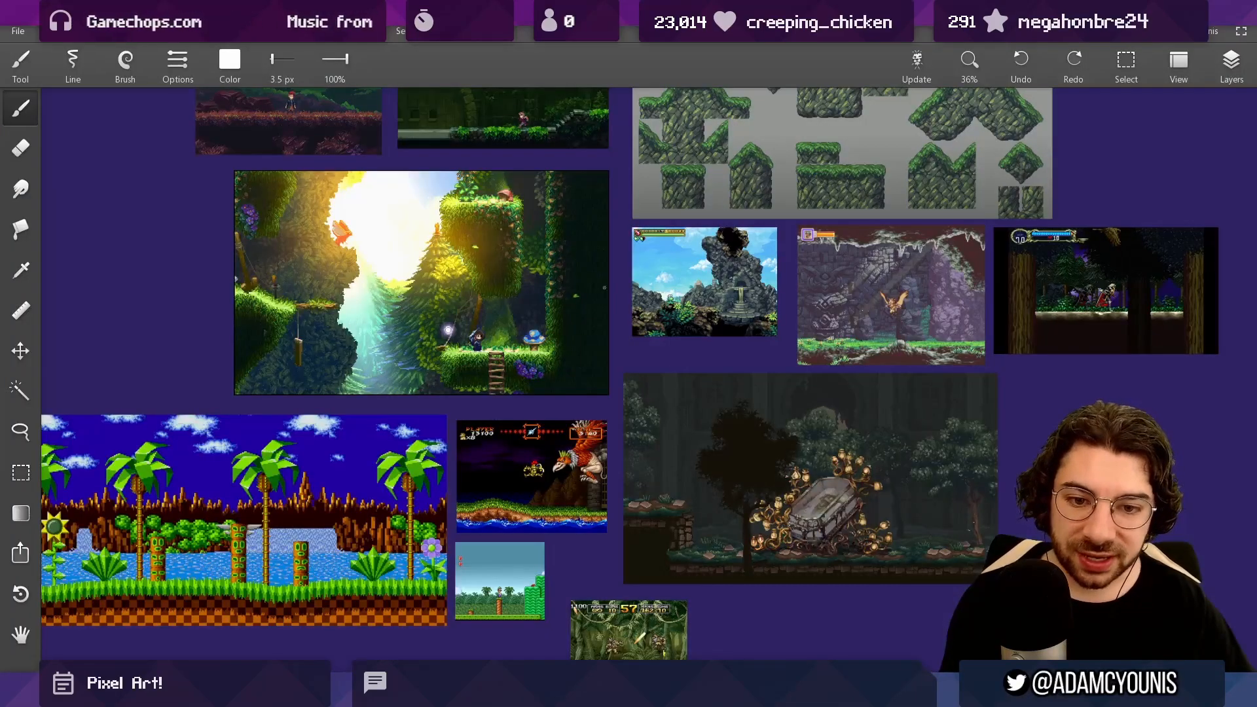
pyautogui.doubleClick(504, 115)
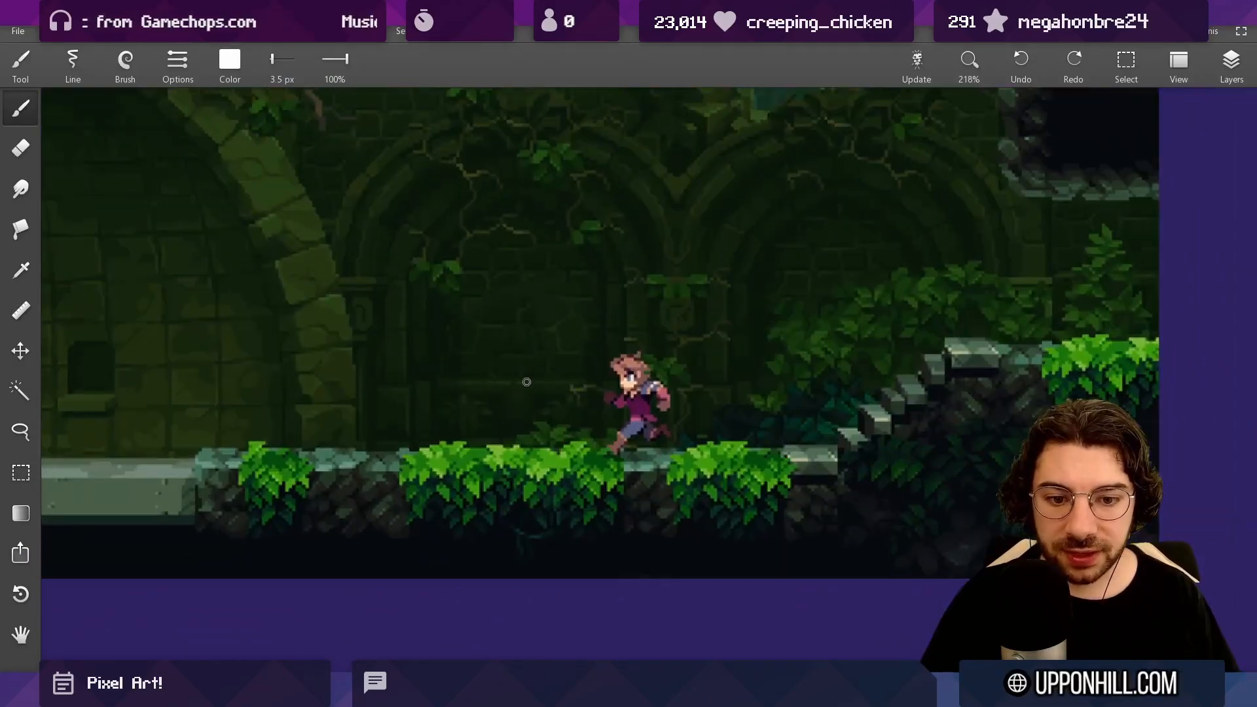
pyautogui.moveTo(552, 483); pyautogui.dragTo(526, 395)
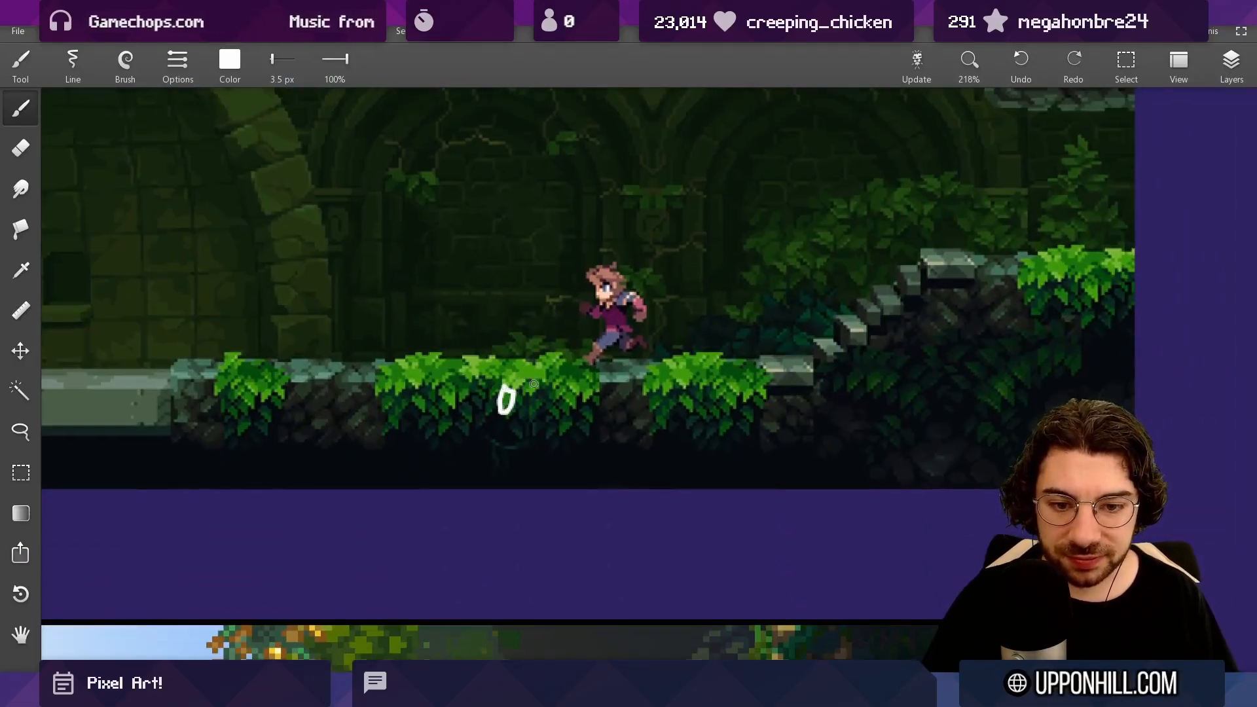
pyautogui.hotkey('ctrl', 'z')
pyautogui.scroll(5, 518, 406)
pyautogui.moveTo(536, 347)
pyautogui.mouseDown()
pyautogui.moveTo(477, 400)
pyautogui.moveTo(477, 312)
pyautogui.moveTo(537, 346)
pyautogui.mouseUp()
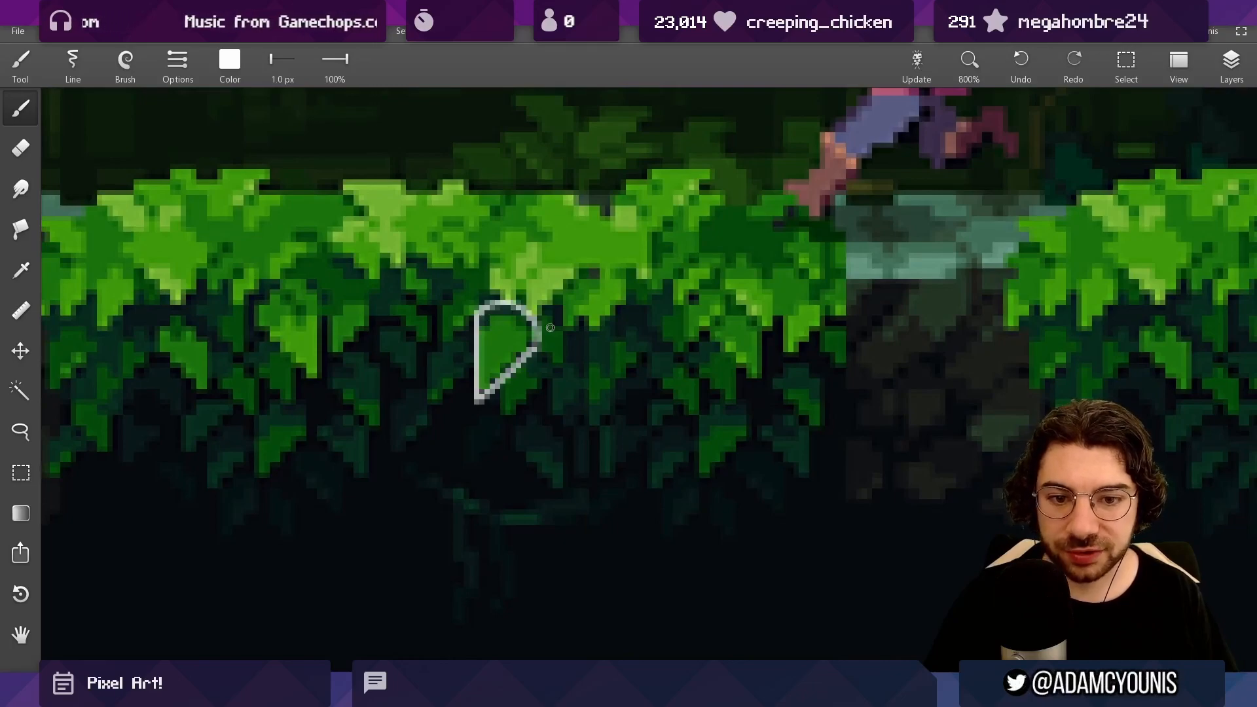
pyautogui.scroll(-6, 537, 345)
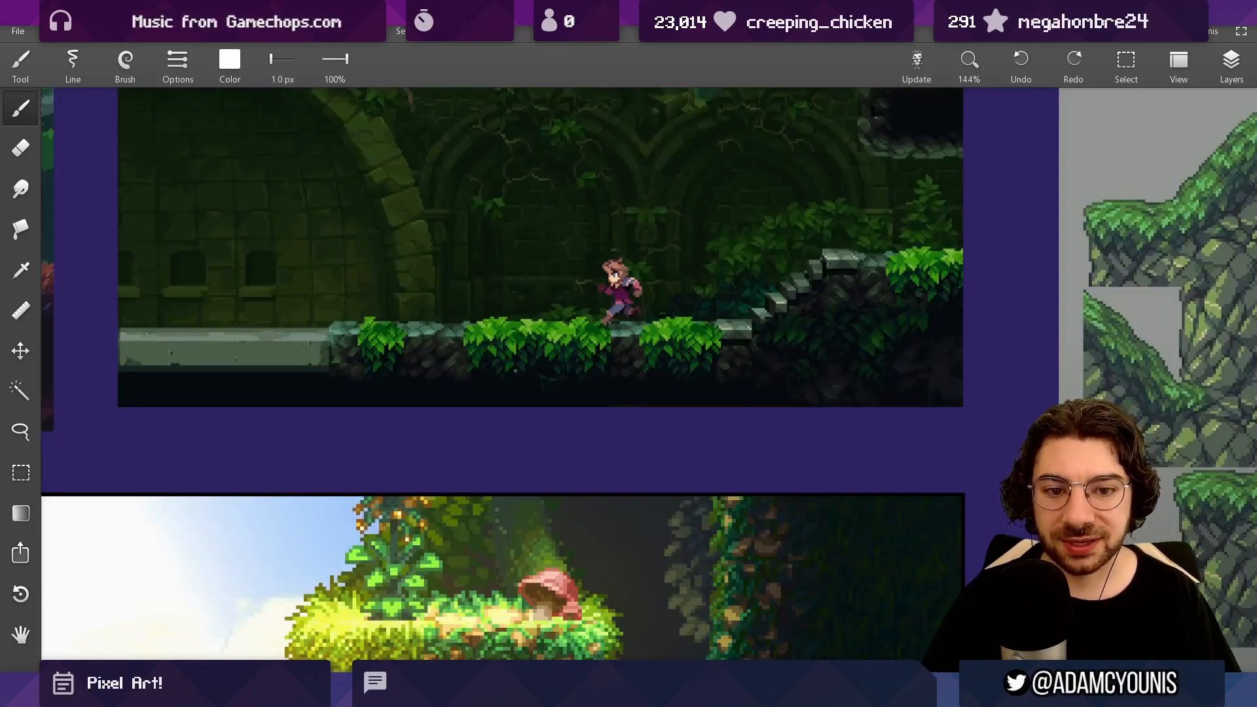
pyautogui.scroll(-3, 516, 371)
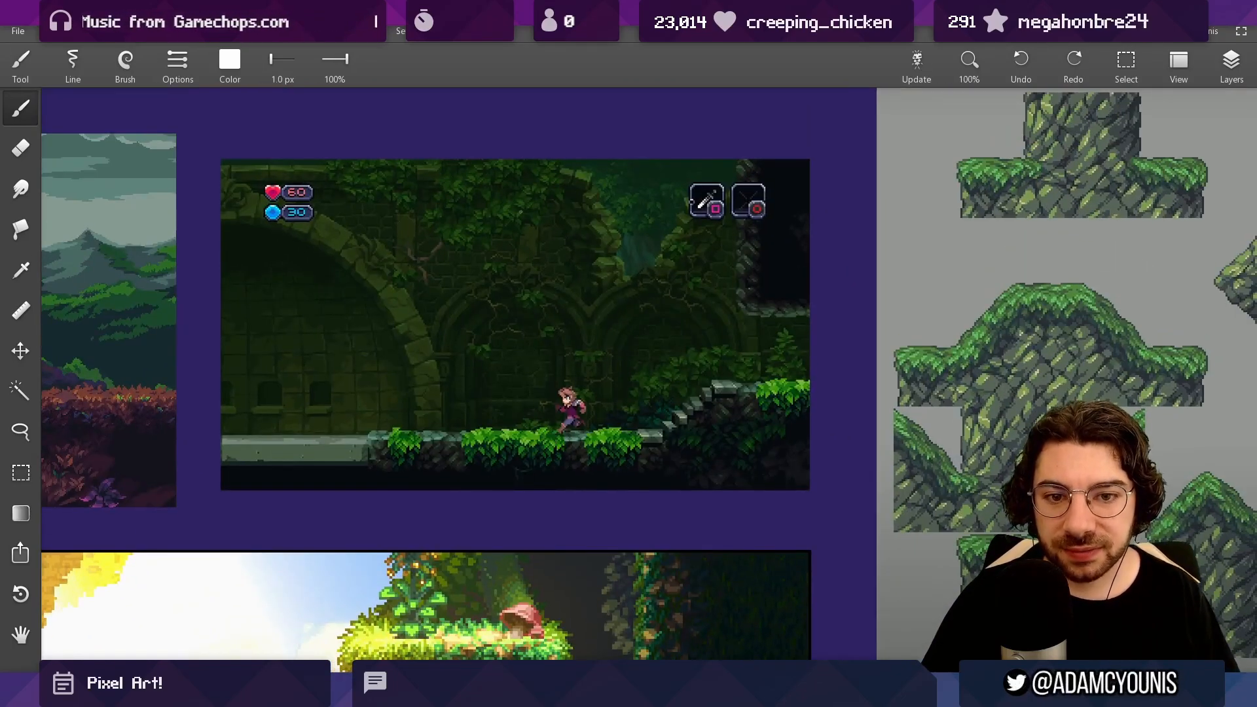
# Step: Circle two foliage patches on the ruins reference's background wall, and undo the annotation strokes
pyautogui.moveTo(517, 191); pyautogui.dragTo(529, 201)
pyautogui.moveTo(409, 171); pyautogui.dragTo(401, 168)
pyautogui.hotkey('ctrl', 'z')
pyautogui.hotkey('ctrl', 'z')
pyautogui.hotkey('ctrl', 'z')
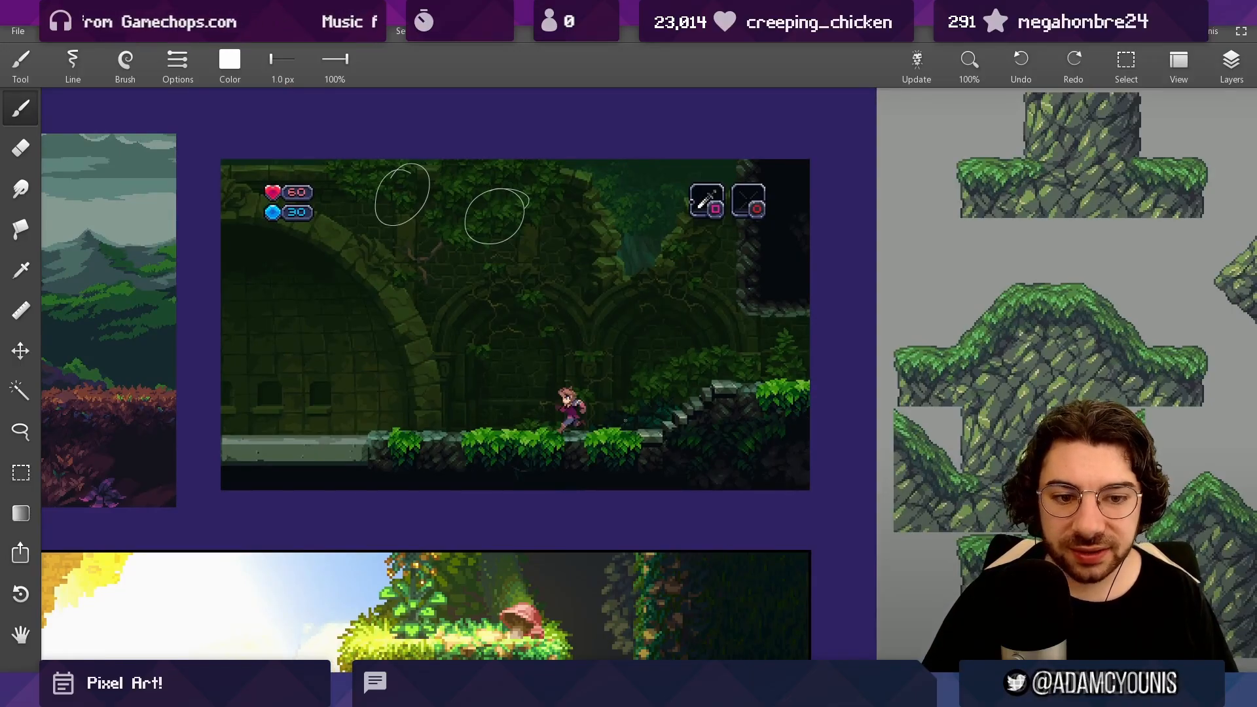
# Step: Examine the mossy rock tileset reference and trace the jagged lower edge of its grass overhang
pyautogui.moveTo(616, 370); pyautogui.dragTo(449, 331)
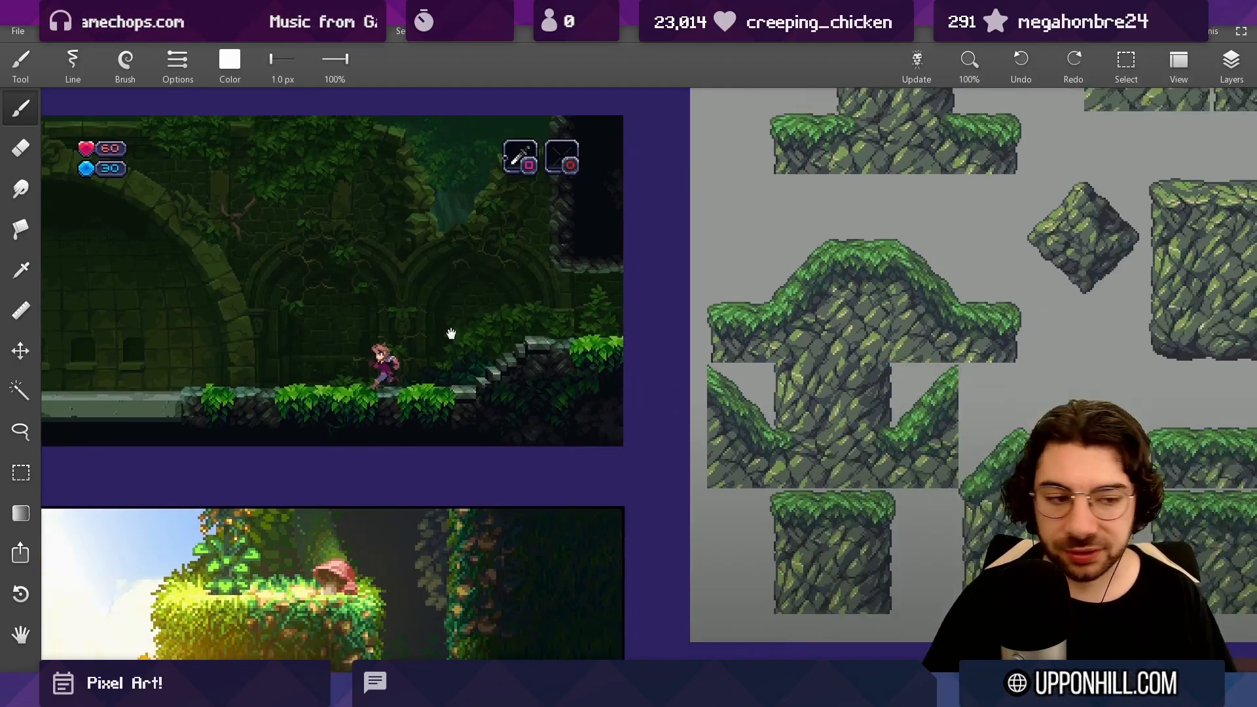
pyautogui.scroll(5, 449, 331)
pyautogui.moveTo(777, 395); pyautogui.dragTo(666, 459)
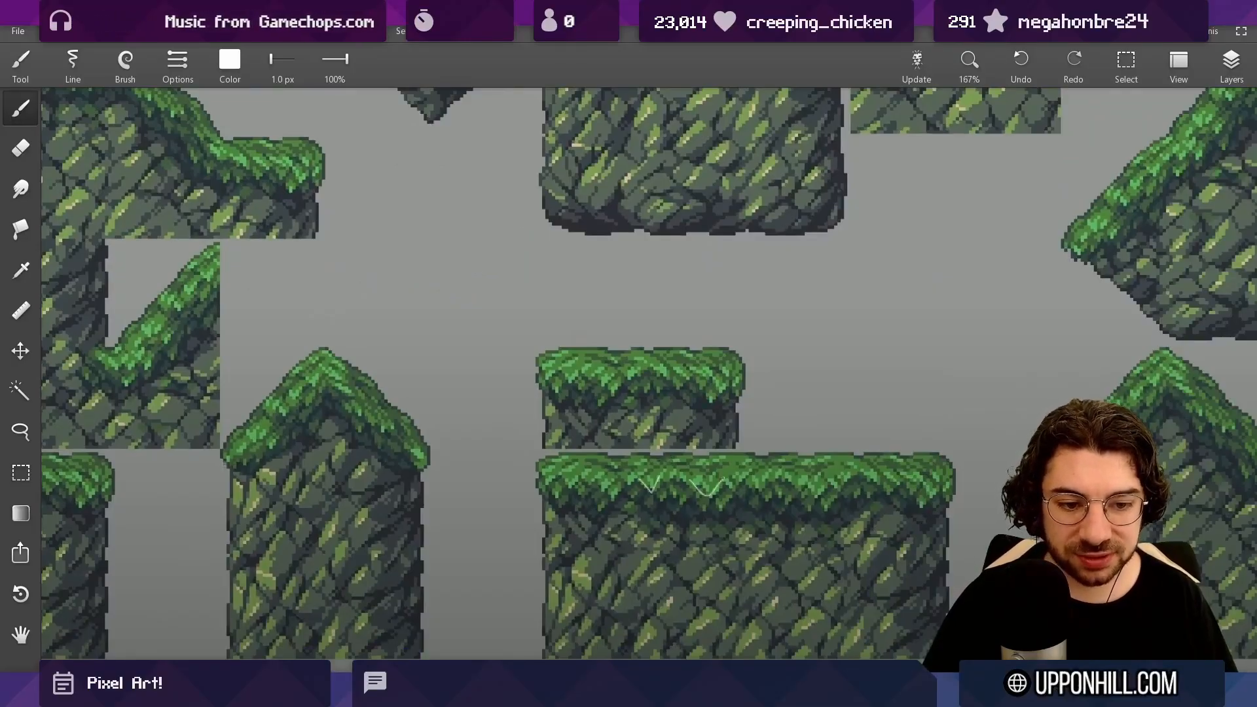
pyautogui.scroll(-5, 704, 438)
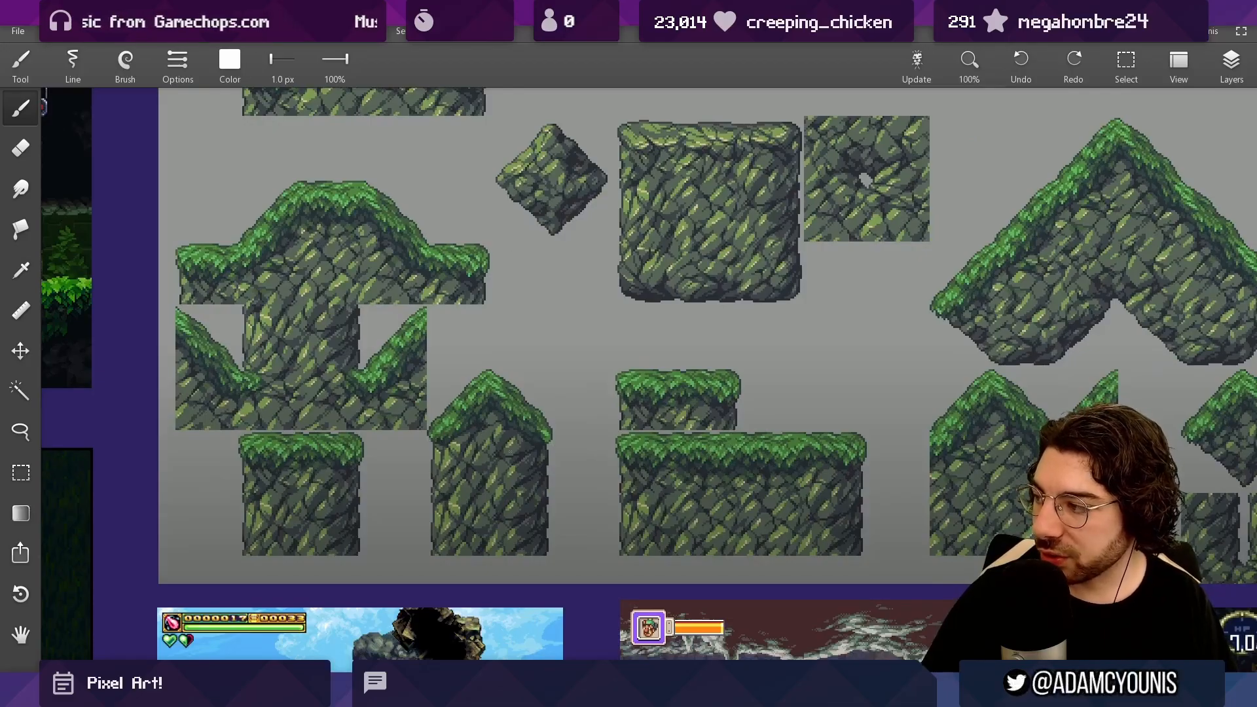
# Step: Compare how the other game references on the board treat grassy ground, rock and foliage detail
pyautogui.scroll(-5, 639, 344)
pyautogui.scroll(8, 643, 209)
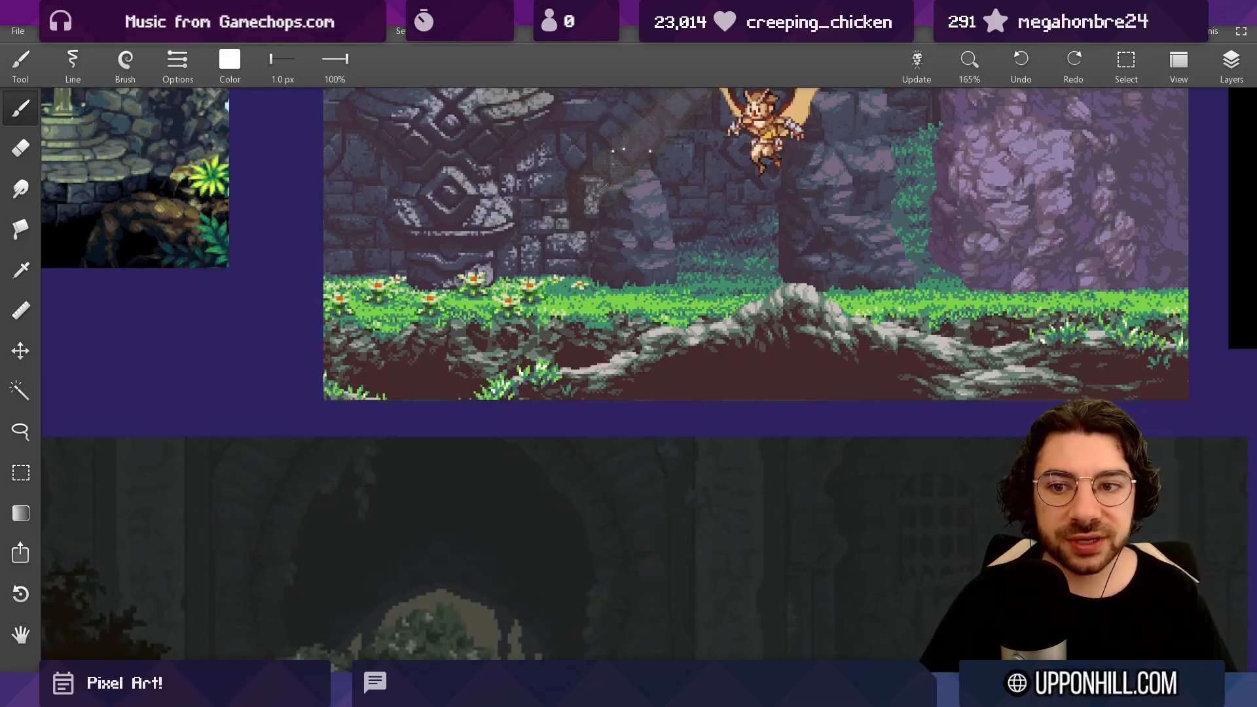
pyautogui.scroll(-5, 644, 234)
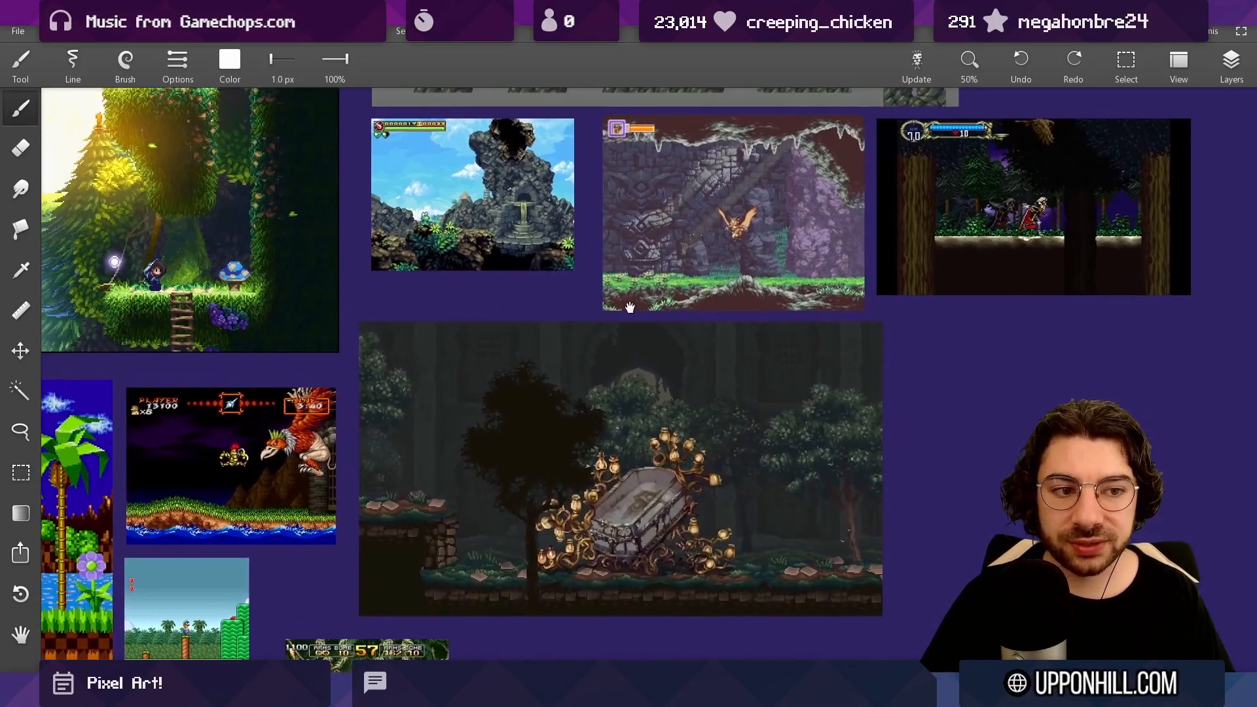
pyautogui.moveTo(626, 342); pyautogui.dragTo(841, 237)
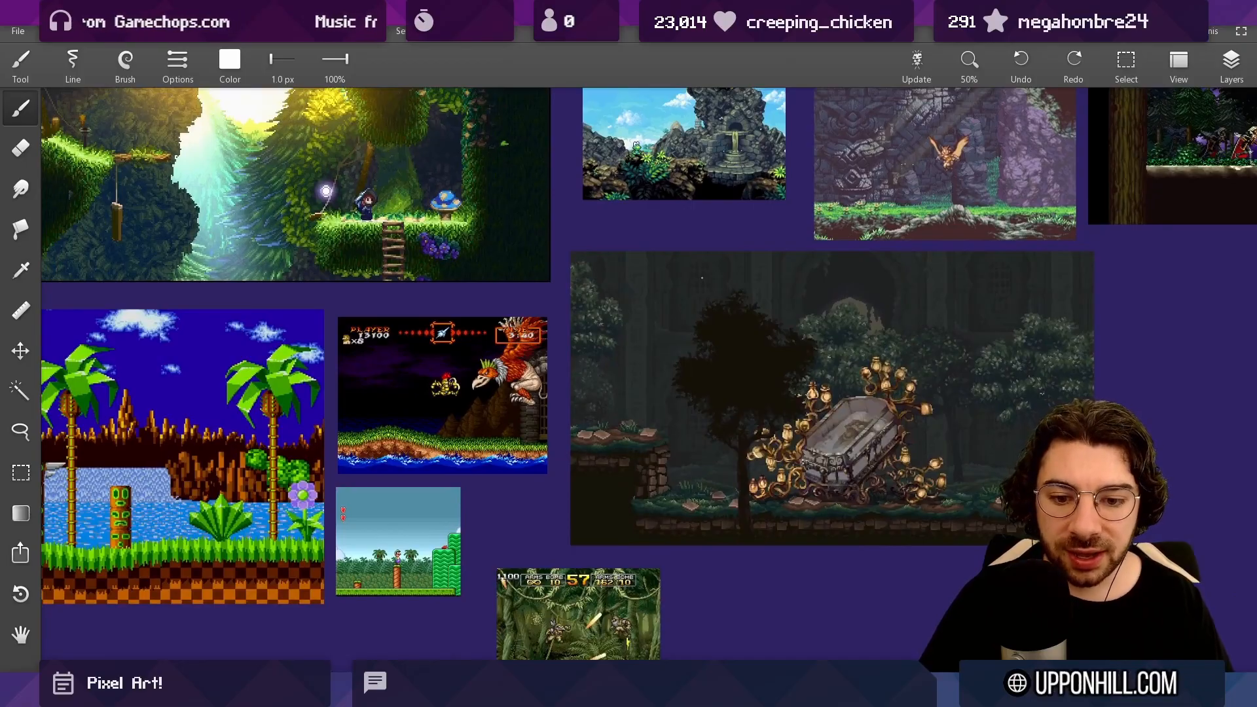
pyautogui.scroll(5, 701, 277)
pyautogui.hscroll(-5, 701, 277)
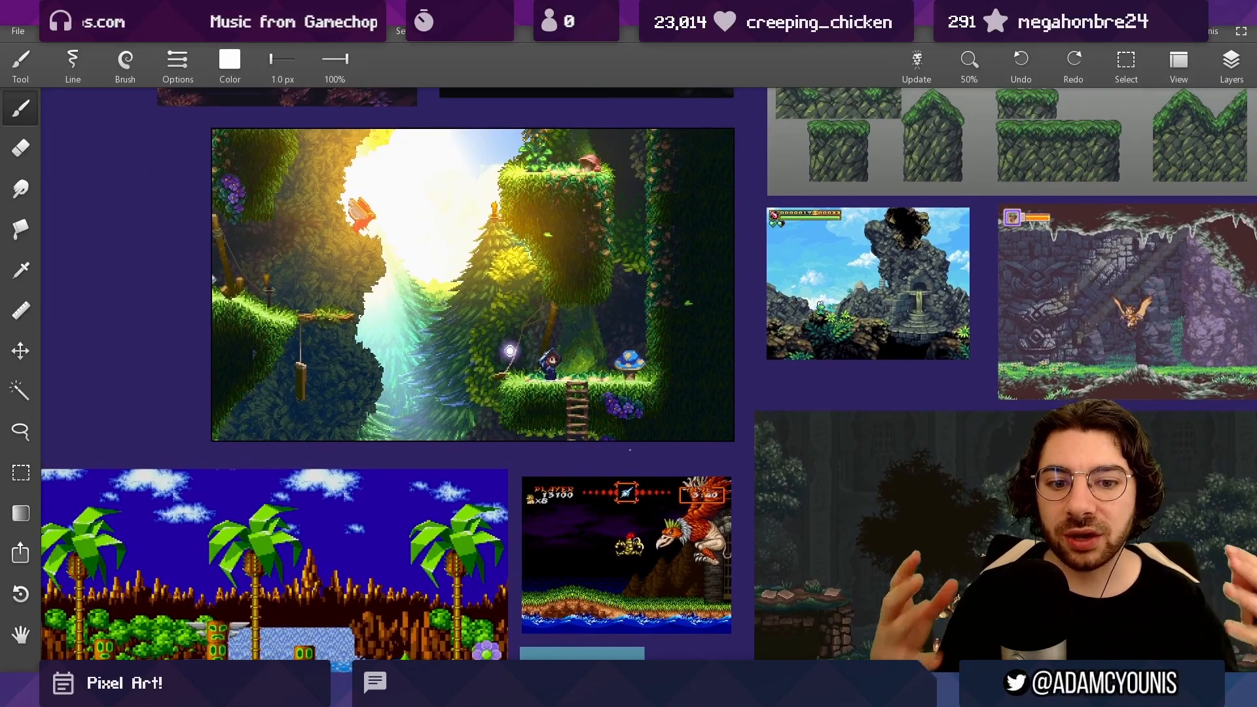
pyautogui.scroll(-1, 424, 293)
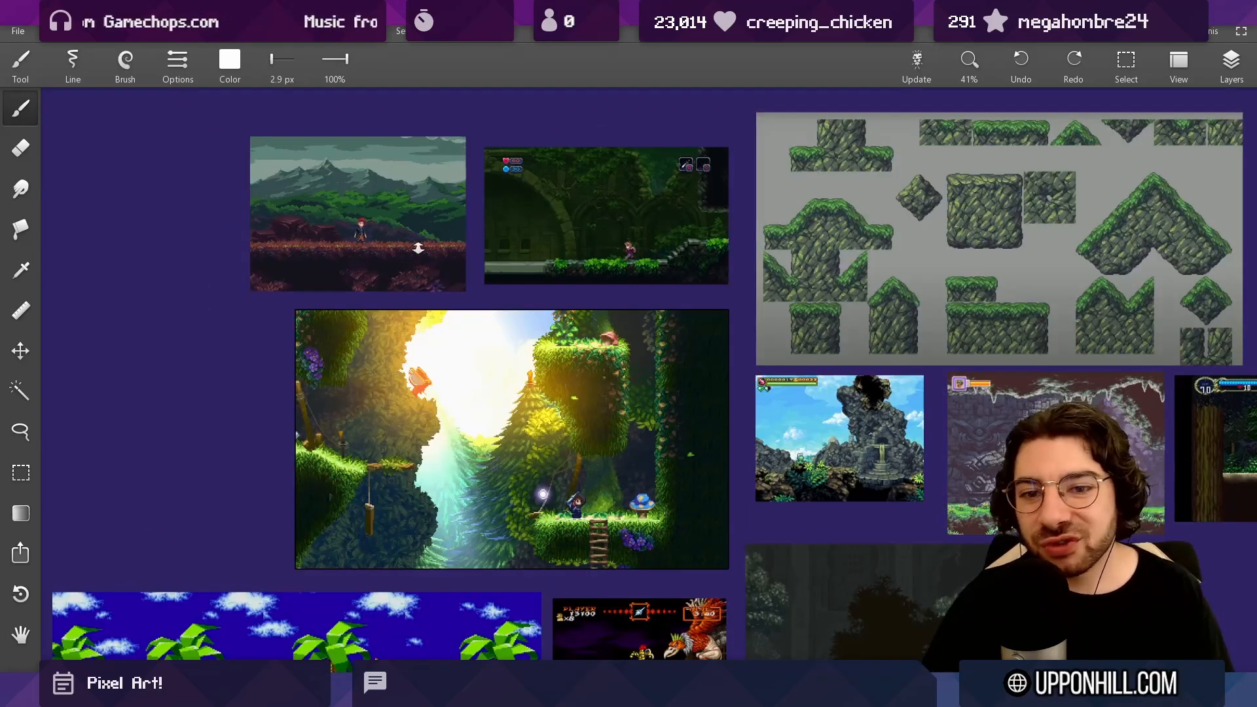
pyautogui.scroll(3, 424, 292)
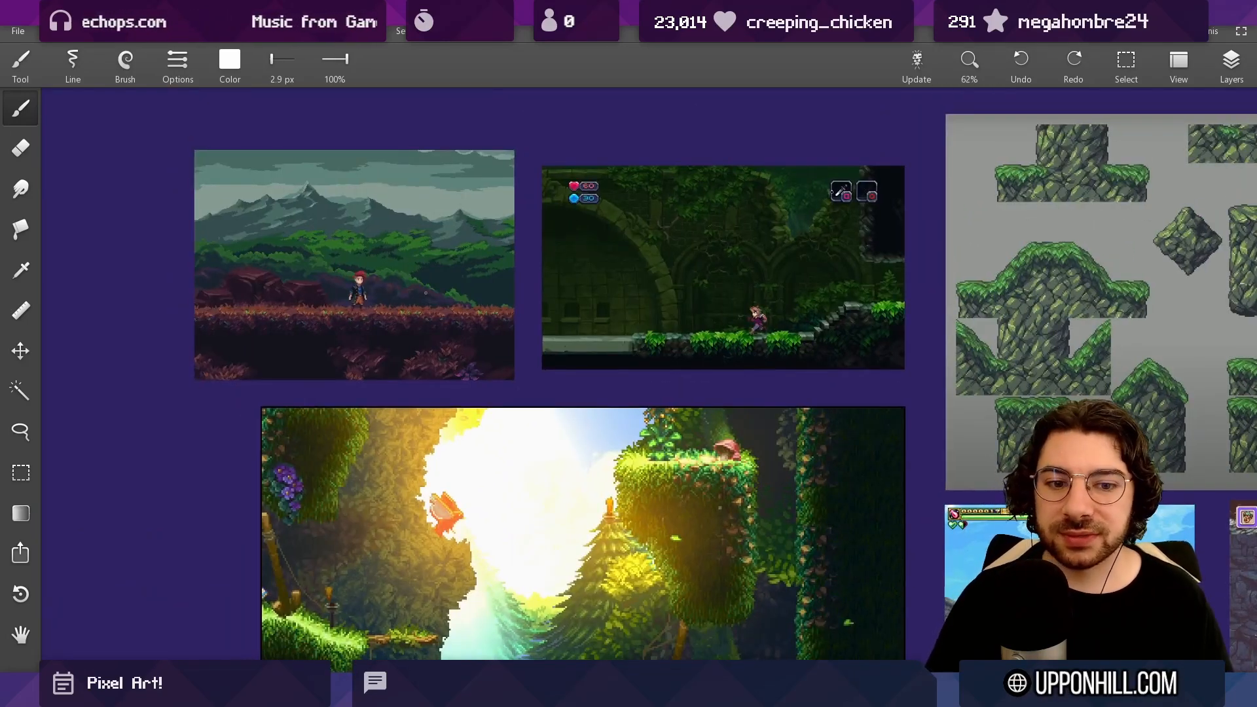
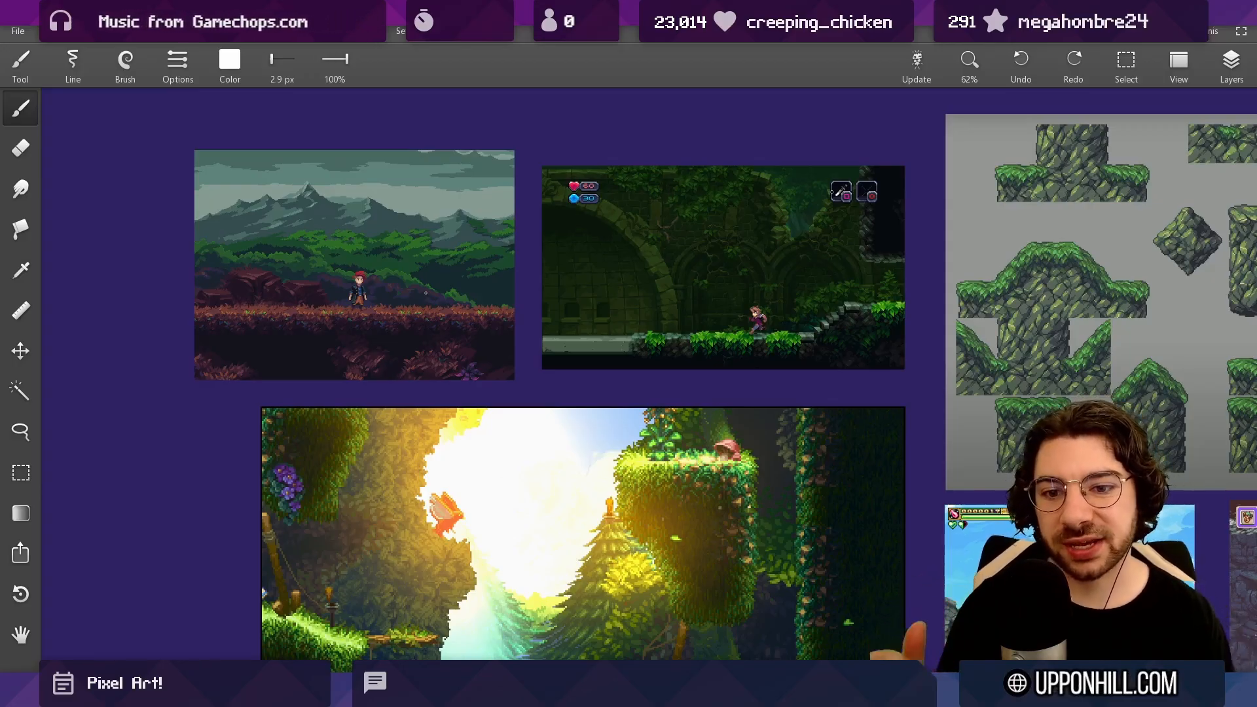
pyautogui.scroll(5, 788, 336)
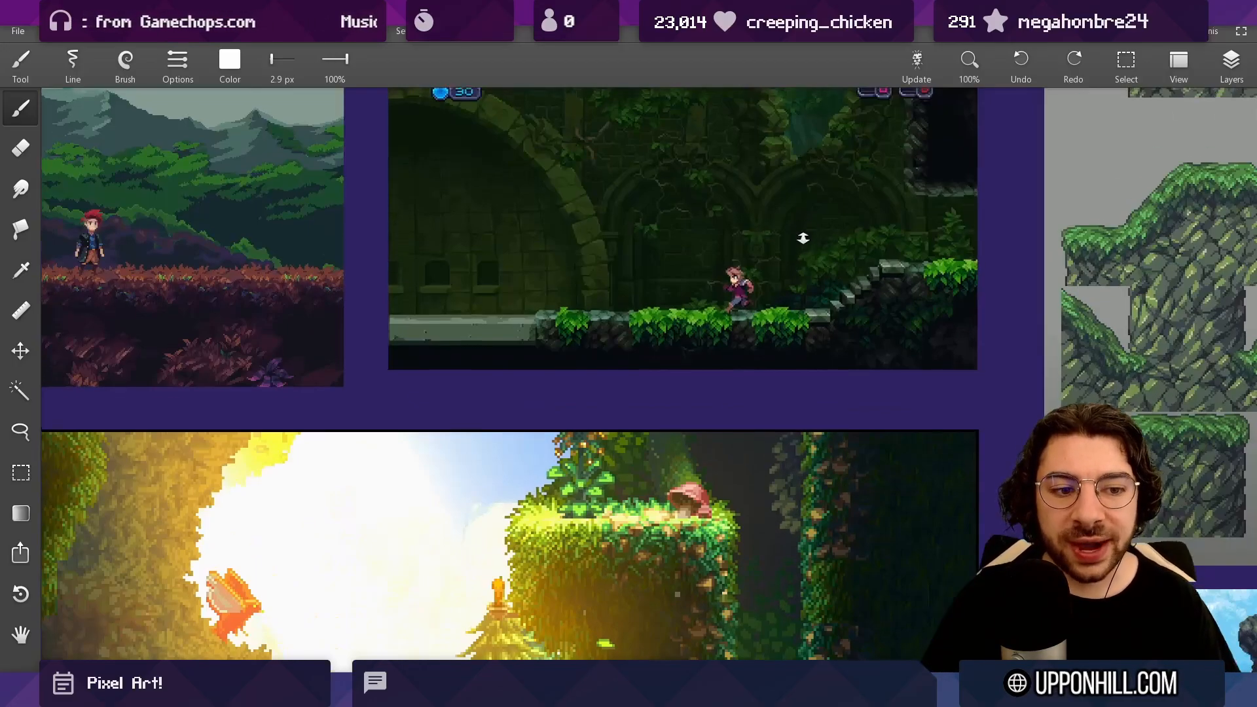
# Step: Trace the grass hanging over the stone ledge in the dark ruins reference, and undo the annotation strokes
pyautogui.scroll(5, 686, 291)
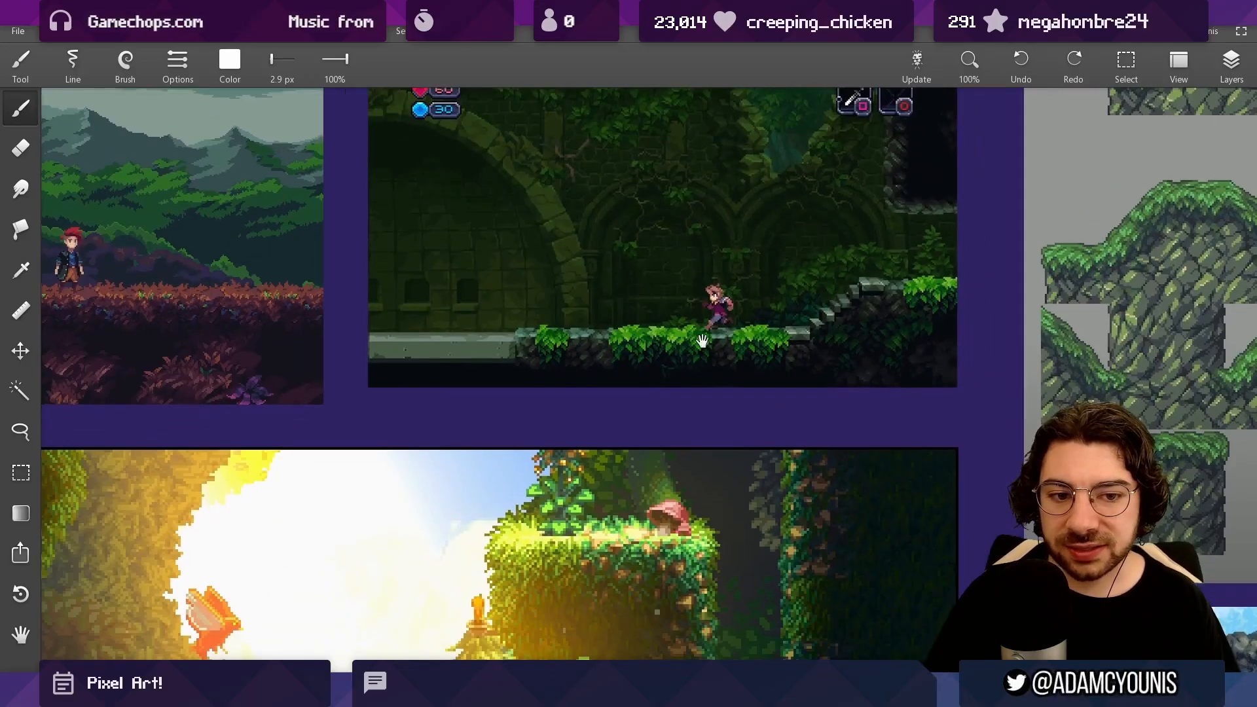
pyautogui.moveTo(633, 278)
pyautogui.mouseDown()
pyautogui.moveTo(626, 319)
pyautogui.moveTo(642, 298)
pyautogui.moveTo(614, 316)
pyautogui.moveTo(628, 321)
pyautogui.moveTo(622, 392)
pyautogui.mouseUp()
pyautogui.hotkey('ctrl', 'z')
pyautogui.hotkey('ctrl', 'z')
pyautogui.hotkey('ctrl', 'z')
pyautogui.scroll(-7, 617, 398)
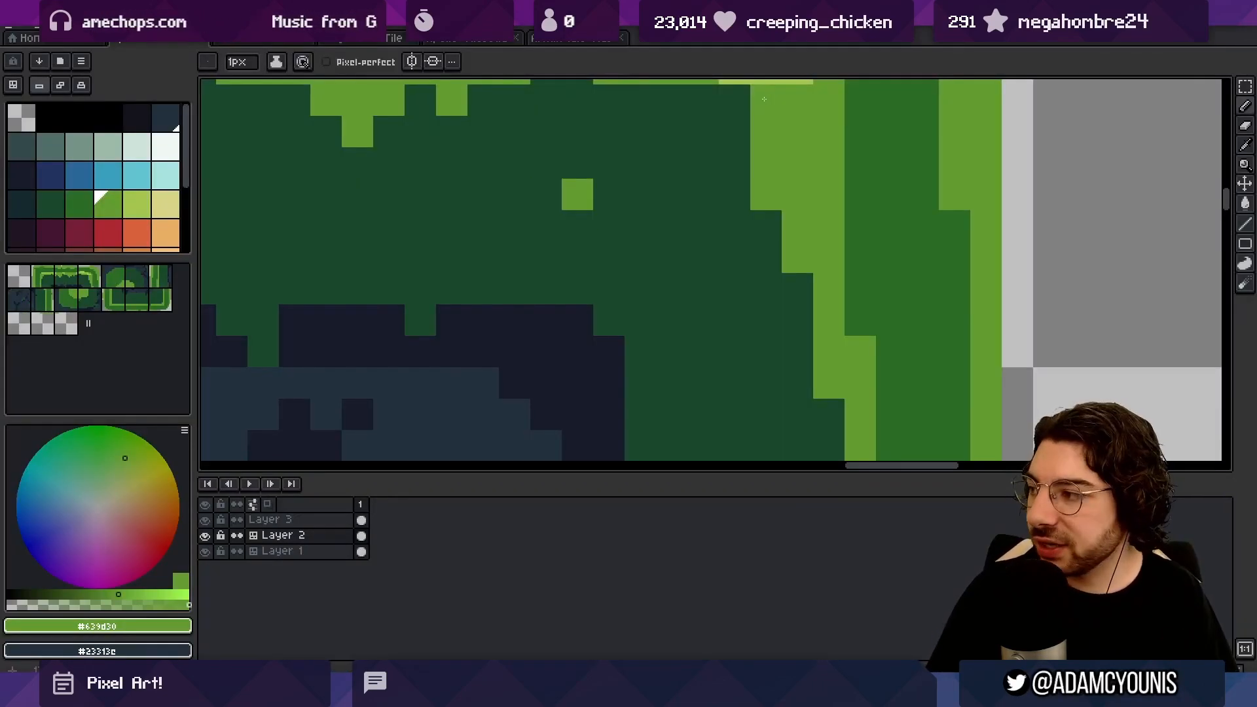
# Step: Try small leaf marks of light green #639d30 and dark navy #191c2c pixels on the dark green band near the platform's corner
pyautogui.moveTo(578, 195); pyautogui.dragTo(578, 226)
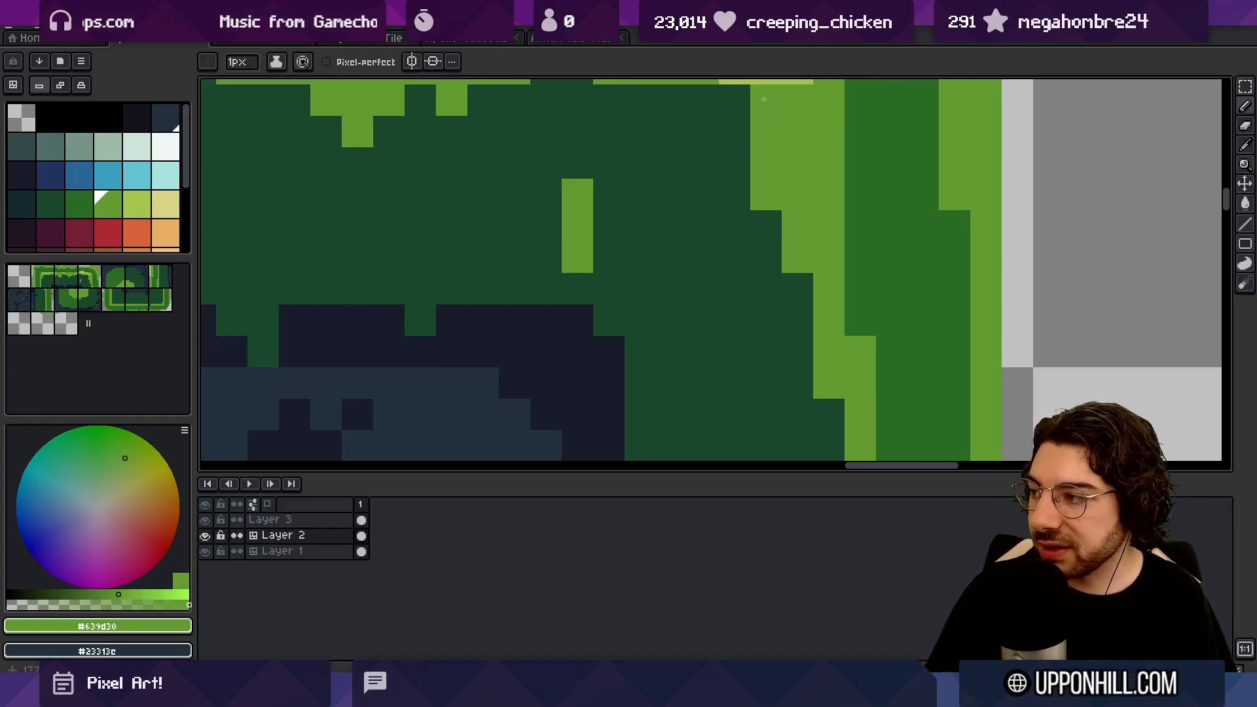
pyautogui.keyDown('alt'); pyautogui.click(563, 350); pyautogui.keyUp('alt')
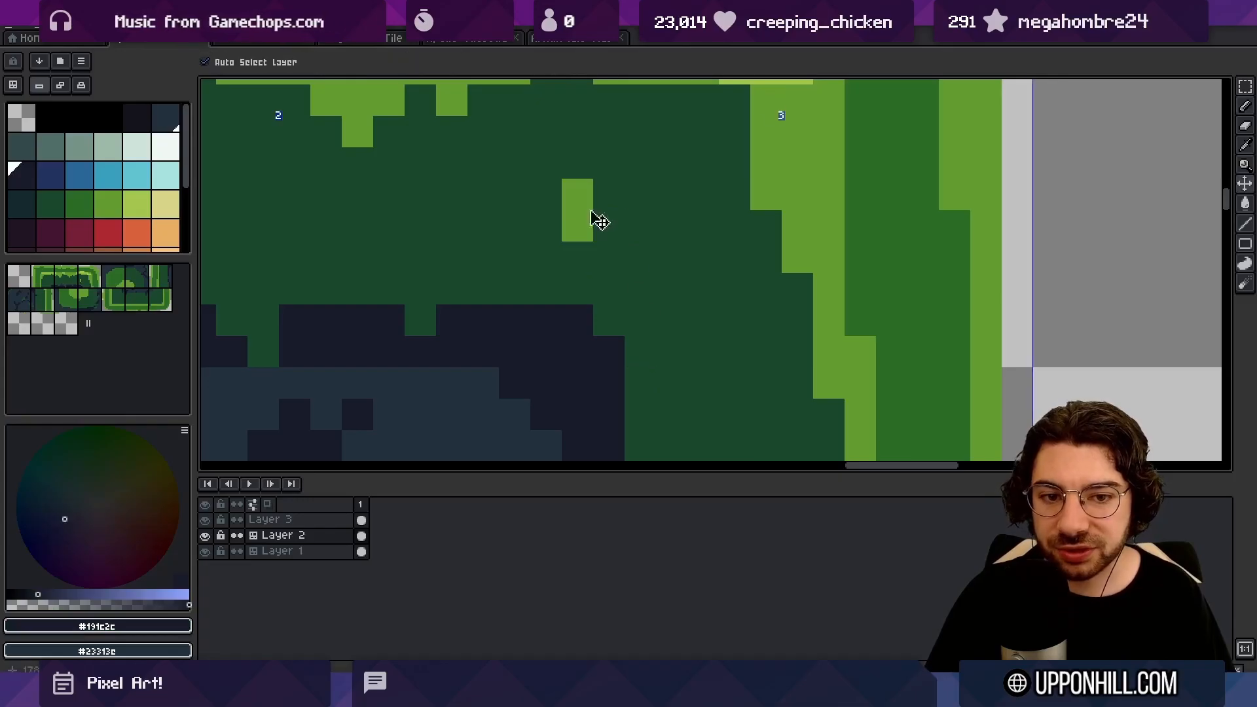
pyautogui.click(546, 195)
pyautogui.keyDown('alt'); pyautogui.click(577, 194); pyautogui.keyUp('alt')
pyautogui.click(640, 226)
pyautogui.click(640, 195)
pyautogui.click(703, 225)
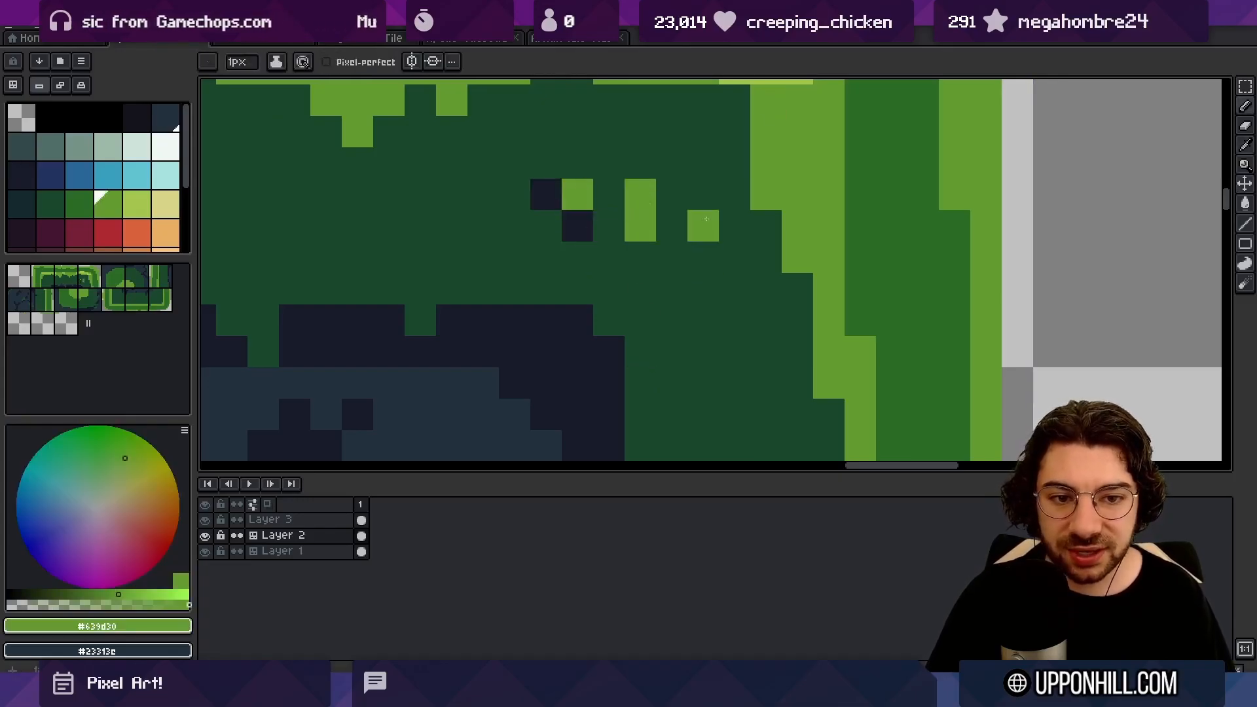
pyautogui.click(725, 195)
pyautogui.hotkey('ctrl', 'z')
pyautogui.hotkey('ctrl', 'z')
pyautogui.hotkey('ctrl', 'z')
# Step: Try a three-pixel light green leaf mark beside the others, undo it and cover the remaining marks with dark green #1a482c
pyautogui.moveTo(420, 194); pyautogui.dragTo(484, 226)
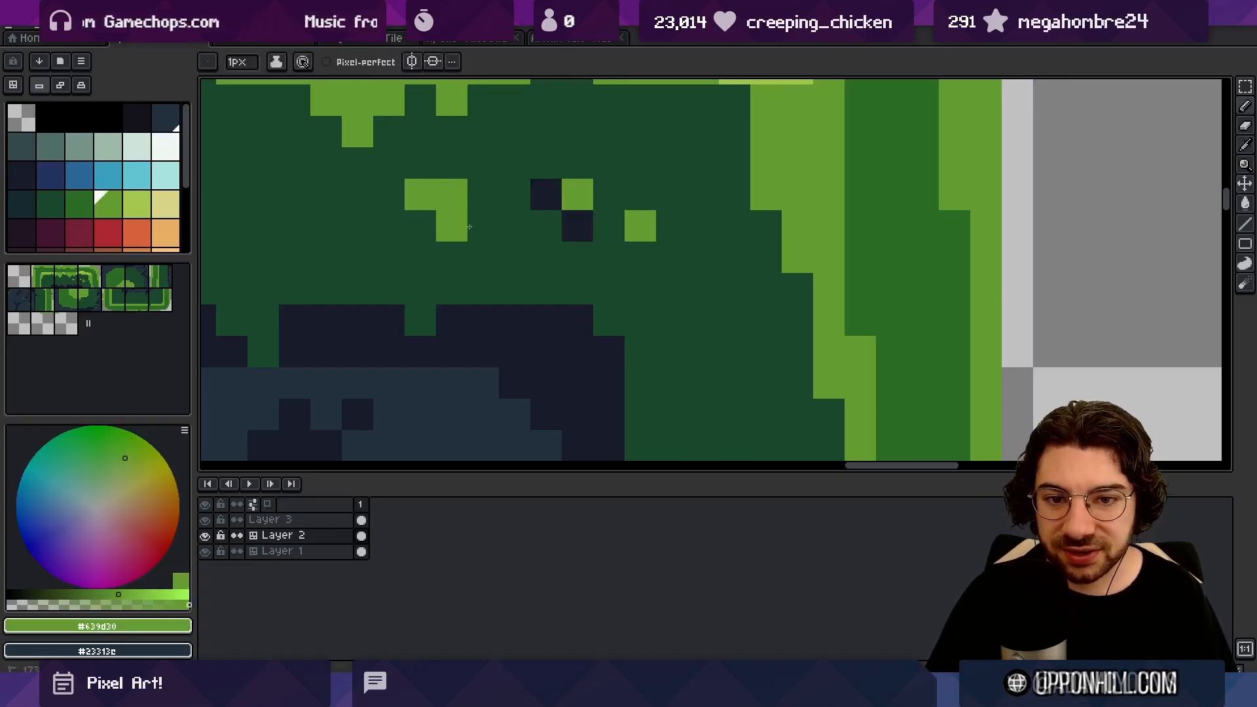
pyautogui.hotkey('ctrl', 'z')
pyautogui.moveTo(421, 195); pyautogui.dragTo(452, 225)
pyautogui.hotkey('ctrl', 'z')
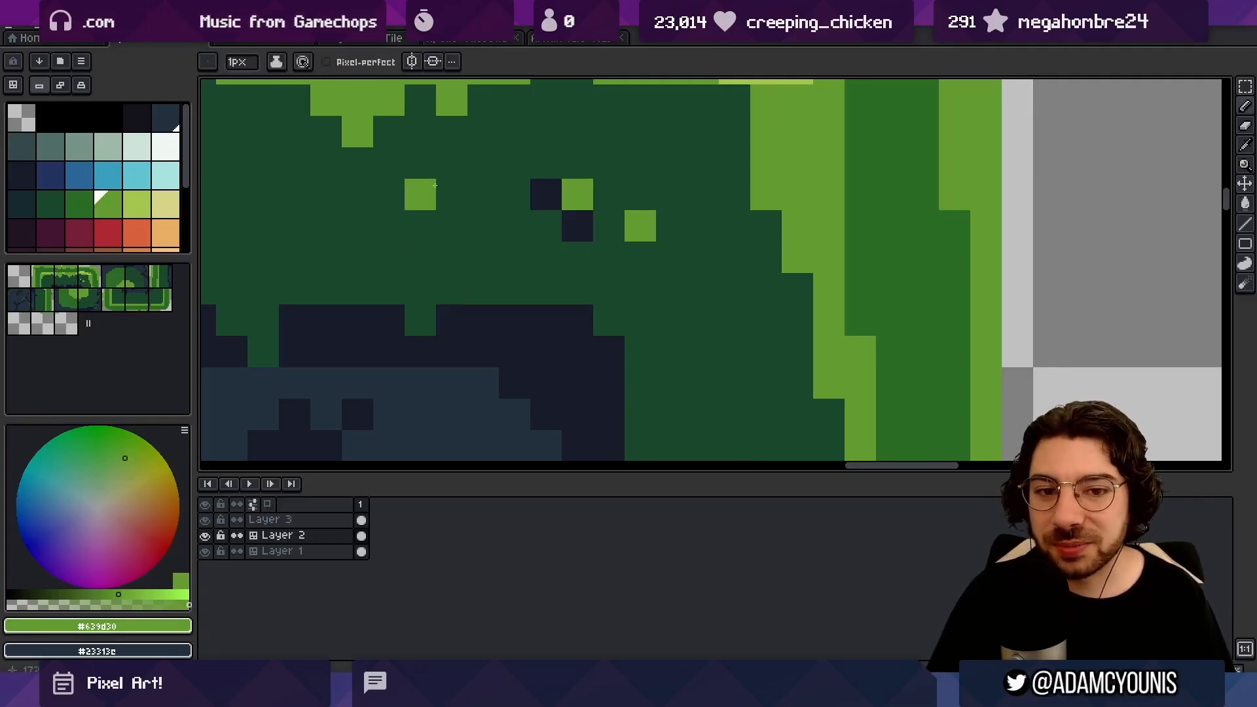
pyautogui.hotkey('ctrl', 'z')
pyautogui.scroll(-4, 657, 226)
pyautogui.keyDown('alt'); pyautogui.click(626, 242); pyautogui.keyUp('alt')
pyautogui.moveTo(623, 258)
pyautogui.mouseDown()
pyautogui.moveTo(623, 284)
pyautogui.moveTo(641, 251)
pyautogui.moveTo(523, 277)
pyautogui.mouseUp()
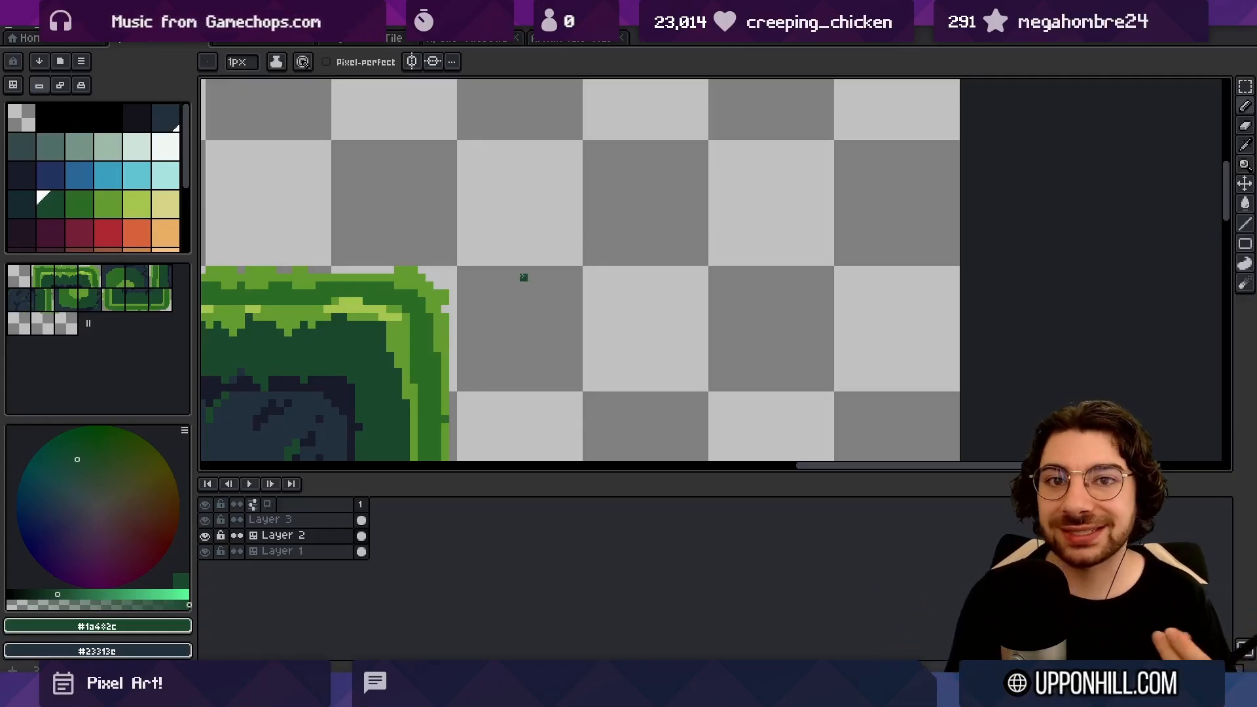
# Step: On Layer 3, draw a drooping leaf in mid green #2b6d25 on the empty canvas beside the character
pyautogui.hscroll(-5, 524, 277)
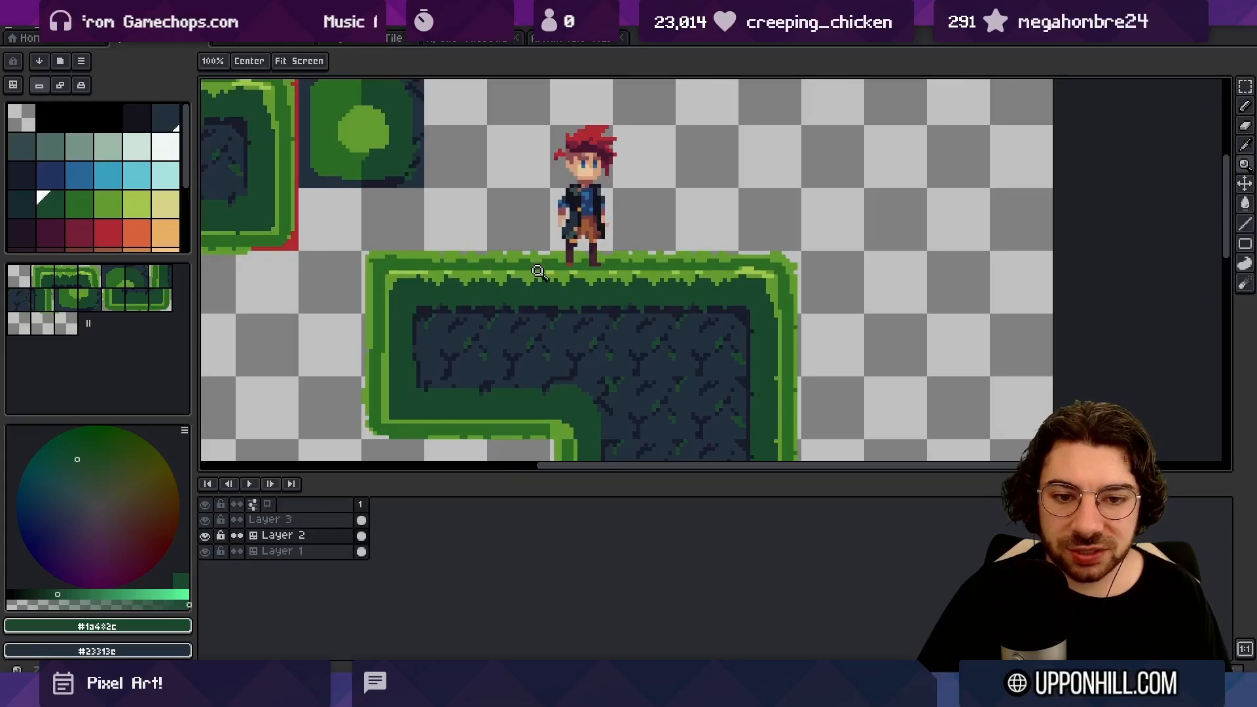
pyautogui.moveTo(529, 281); pyautogui.dragTo(582, 235)
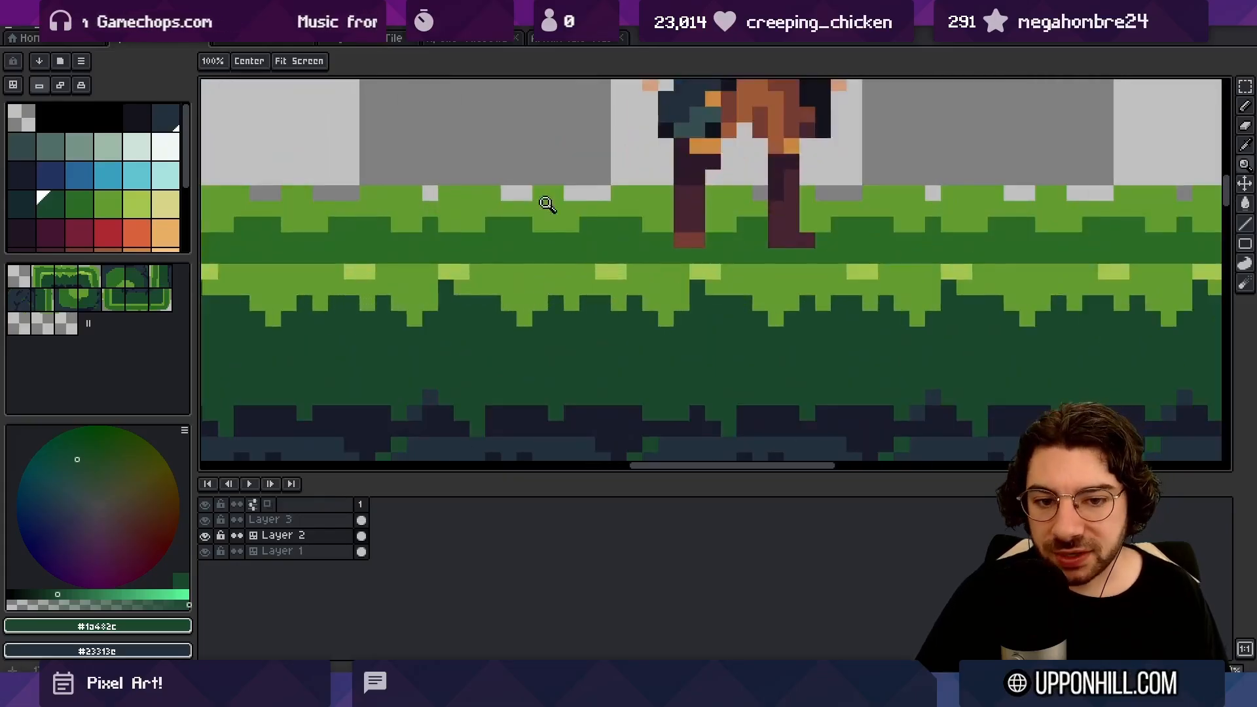
pyautogui.moveTo(539, 291)
pyautogui.mouseDown()
pyautogui.moveTo(527, 274)
pyautogui.moveTo(651, 320)
pyautogui.moveTo(707, 384)
pyautogui.mouseUp()
pyautogui.keyDown('alt'); pyautogui.click(533, 269); pyautogui.keyUp('alt')
pyautogui.keyDown('alt'); pyautogui.click(547, 185); pyautogui.keyUp('alt')
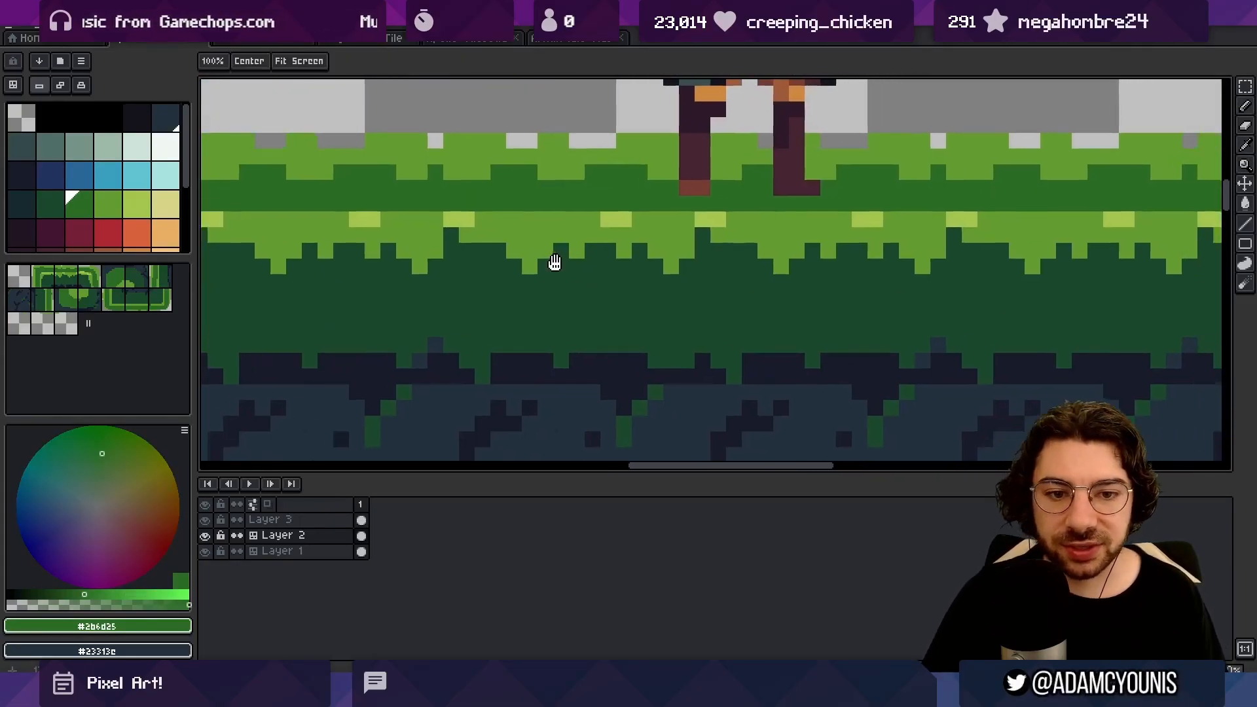
pyautogui.hscroll(2, 550, 259)
pyautogui.click(325, 522)
pyautogui.moveTo(956, 216)
pyautogui.mouseDown()
pyautogui.moveTo(492, 438)
pyautogui.moveTo(382, 465)
pyautogui.mouseUp()
pyautogui.moveTo(618, 197)
pyautogui.mouseDown()
pyautogui.moveTo(660, 233)
pyautogui.moveTo(629, 195)
pyautogui.moveTo(668, 198)
pyautogui.moveTo(683, 232)
pyautogui.moveTo(669, 218)
pyautogui.moveTo(674, 251)
pyautogui.mouseUp()
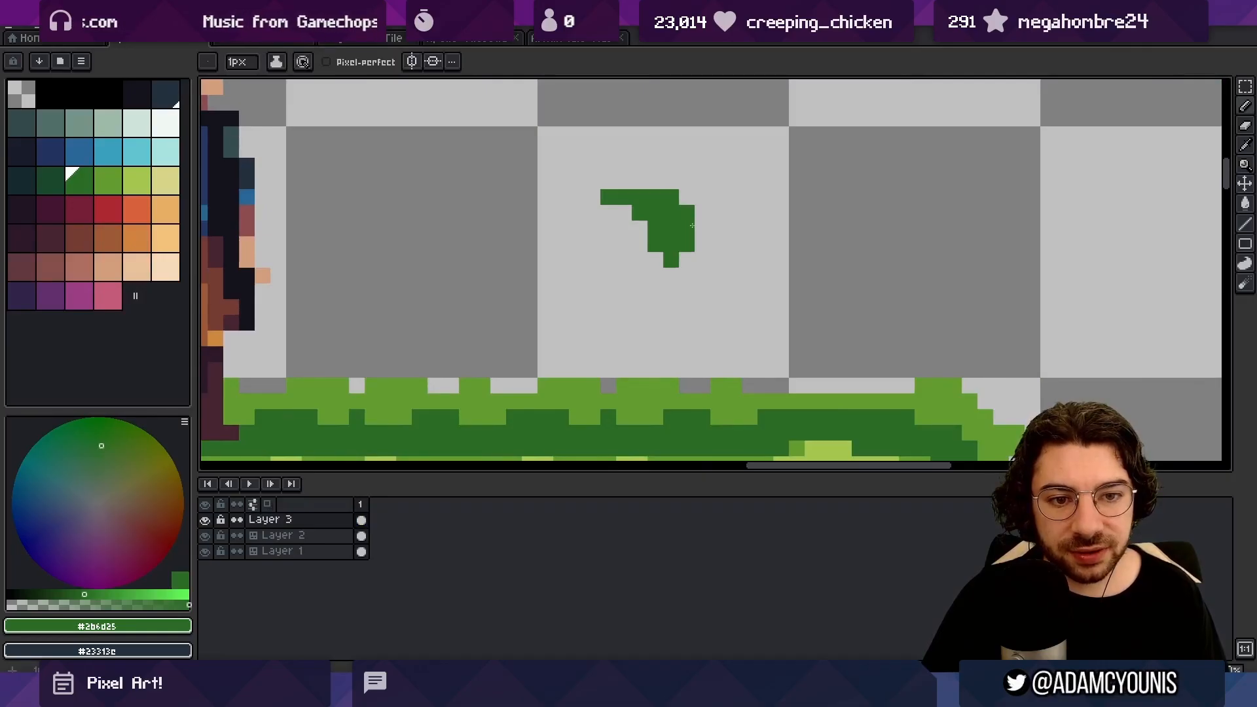
# Step: Thicken the upper end of the drooping leaf and erase stray edge pixels to leave a pointed tip
pyautogui.moveTo(656, 181); pyautogui.dragTo(607, 181)
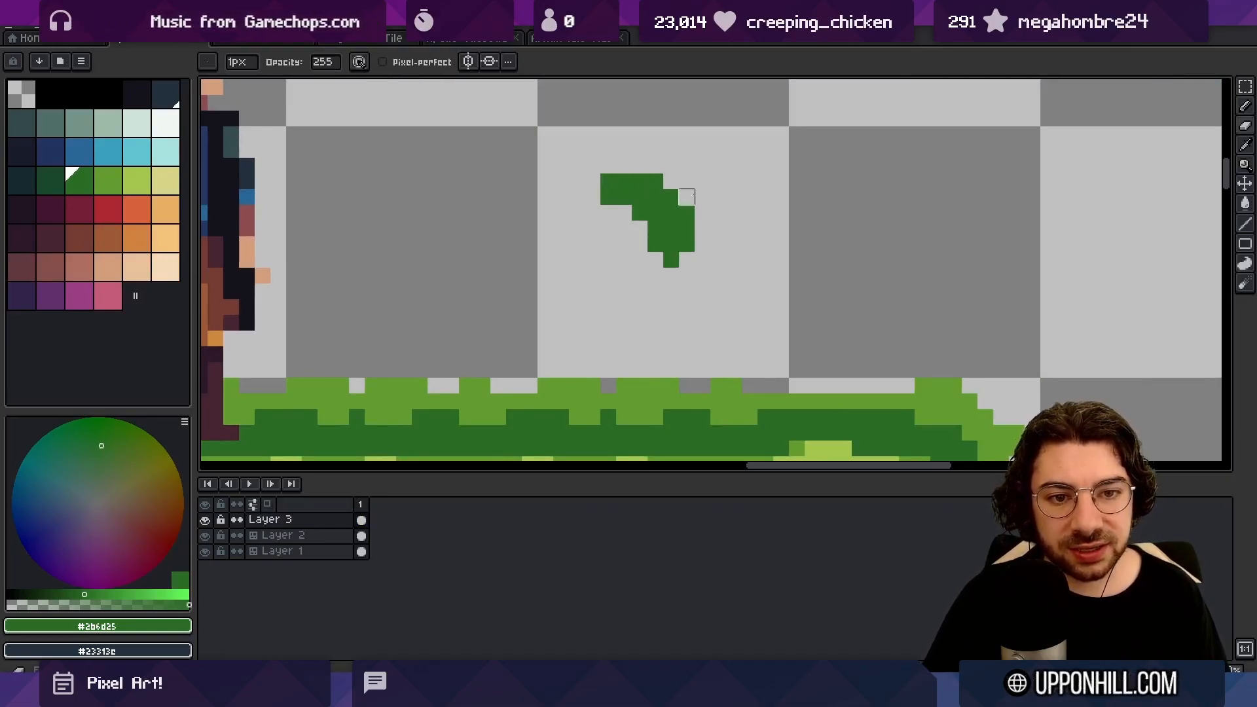
pyautogui.press('e')
pyautogui.click(672, 260)
pyautogui.hotkey('ctrl', 'space')
pyautogui.moveTo(695, 235)
pyautogui.mouseDown()
pyautogui.moveTo(743, 234)
pyautogui.moveTo(693, 272)
pyautogui.mouseUp()
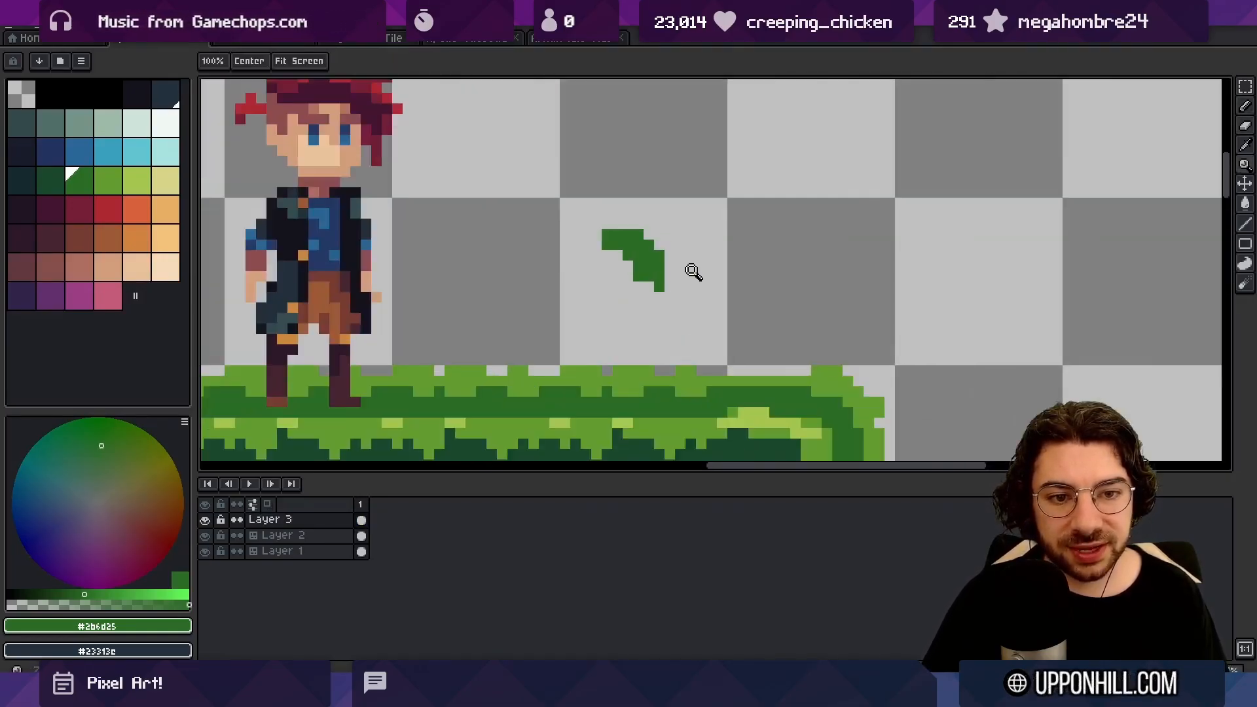
pyautogui.click(638, 276)
pyautogui.moveTo(638, 307); pyautogui.dragTo(563, 305)
# Step: Draw a second, upright curved leaf in the same green, to the right of the first leaf
pyautogui.press('b')
pyautogui.click(687, 273)
pyautogui.keyDown('shift'); pyautogui.click(714, 222); pyautogui.keyUp('shift')
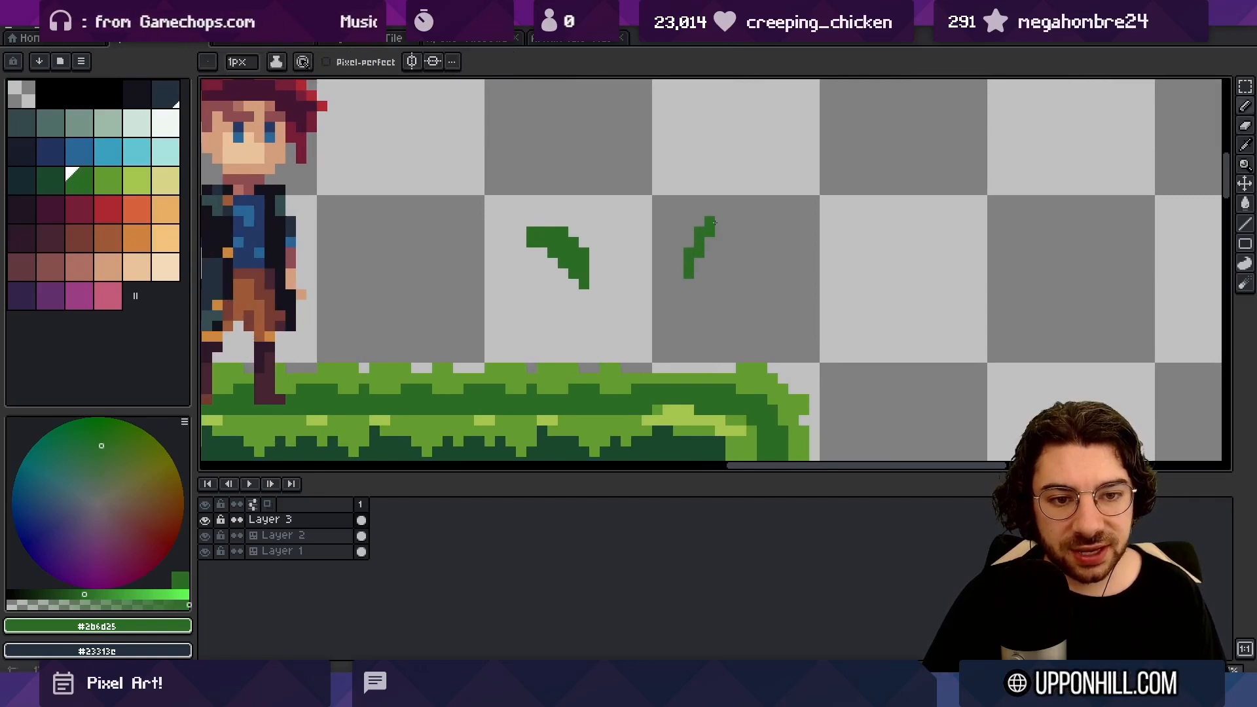
pyautogui.moveTo(710, 250); pyautogui.dragTo(699, 262)
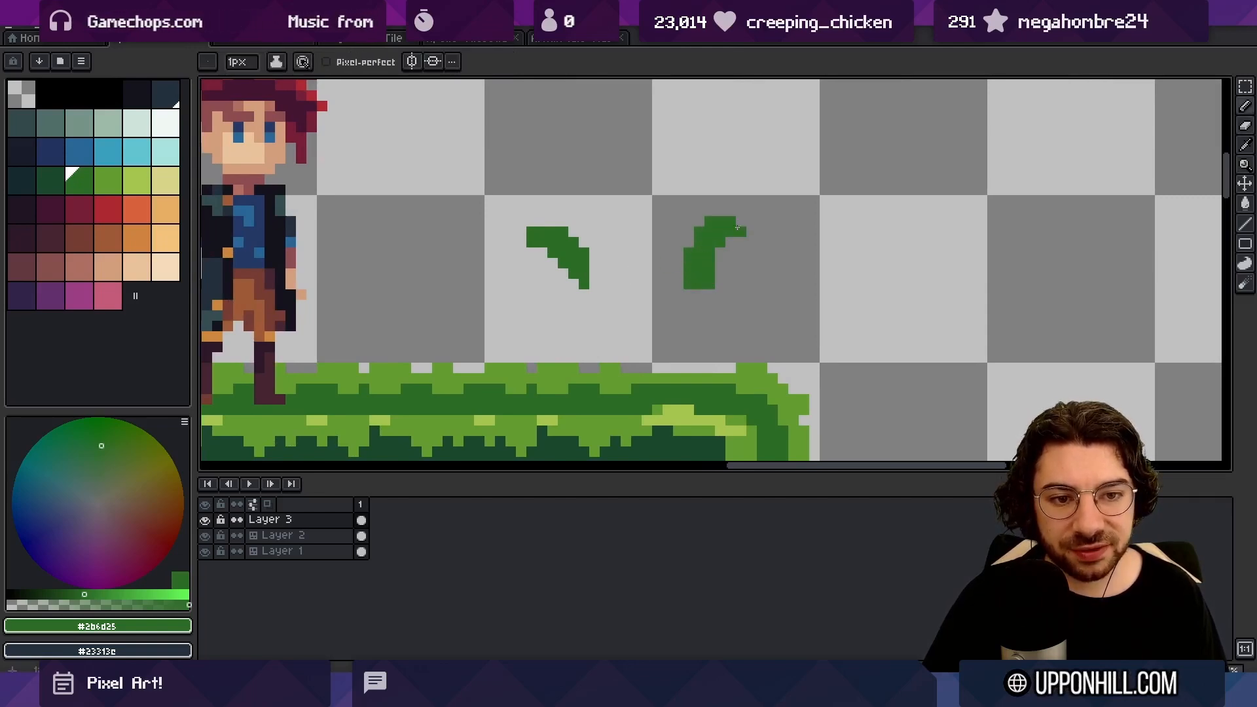
# Step: Draw a third, upturned curved leaf next to the second one and clean up its outline
pyautogui.moveTo(787, 271)
pyautogui.mouseDown()
pyautogui.moveTo(676, 257)
pyautogui.moveTo(695, 282)
pyautogui.moveTo(709, 264)
pyautogui.moveTo(698, 283)
pyautogui.moveTo(679, 266)
pyautogui.moveTo(688, 283)
pyautogui.moveTo(721, 244)
pyautogui.moveTo(696, 266)
pyautogui.moveTo(721, 255)
pyautogui.moveTo(686, 266)
pyautogui.moveTo(675, 244)
pyautogui.moveTo(665, 275)
pyautogui.mouseUp()
pyautogui.press('e')
pyautogui.keyDown('alt'); pyautogui.click(677, 265); pyautogui.keyUp('alt')
pyautogui.press('b')
pyautogui.press('e')
pyautogui.click(665, 255)
pyautogui.keyDown('alt'); pyautogui.click(676, 267); pyautogui.keyUp('alt')
pyautogui.press('b')
pyautogui.click(675, 286)
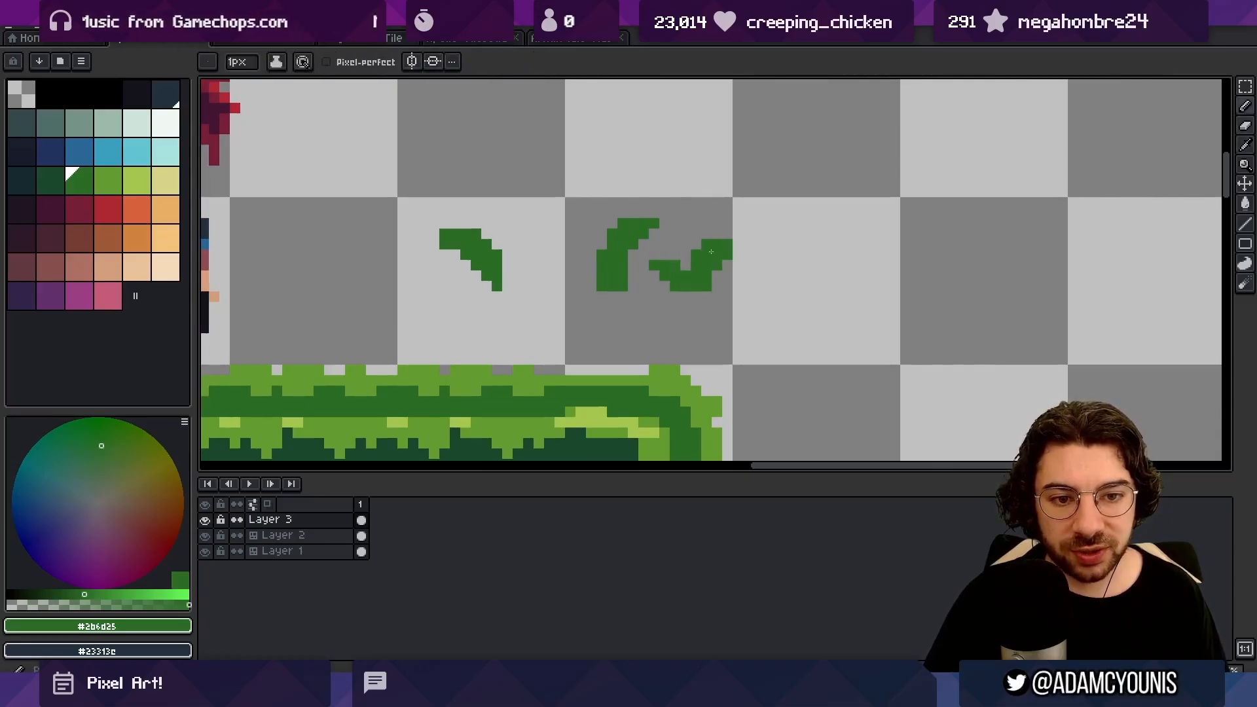
pyautogui.moveTo(789, 233); pyautogui.dragTo(696, 281)
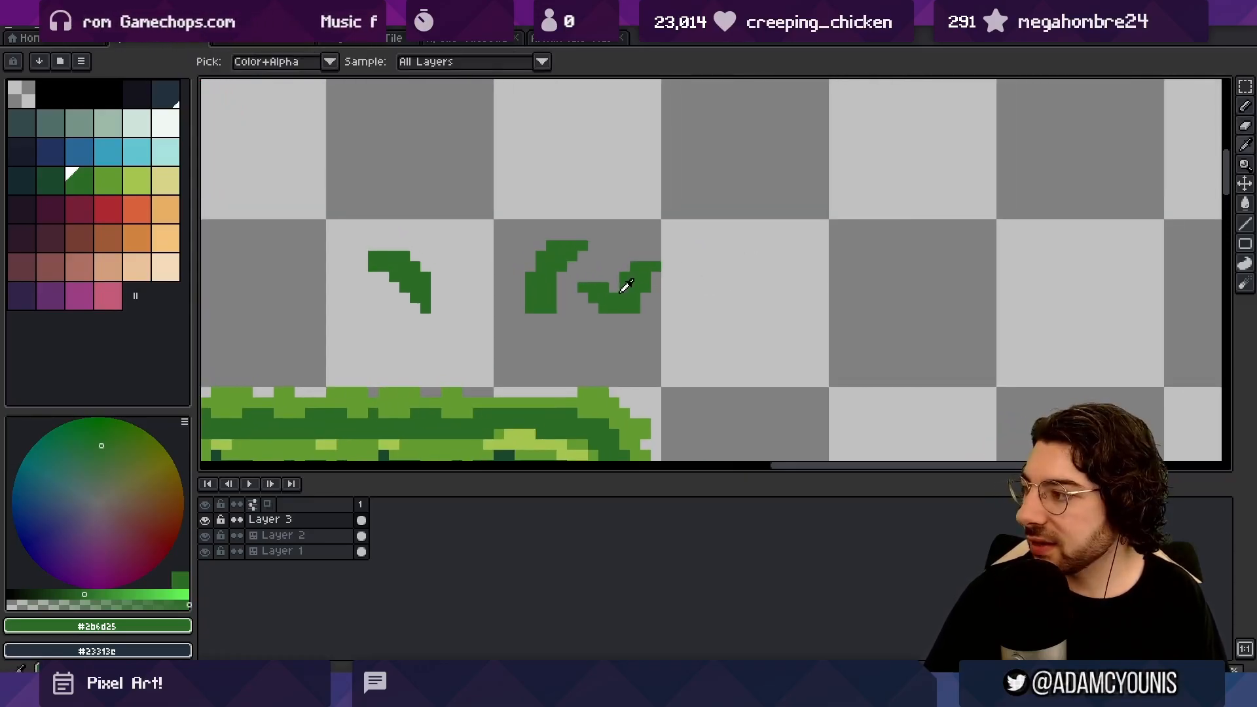
pyautogui.click(666, 277)
pyautogui.press('q')
pyautogui.moveTo(614, 208); pyautogui.dragTo(667, 200)
pyautogui.click(677, 195)
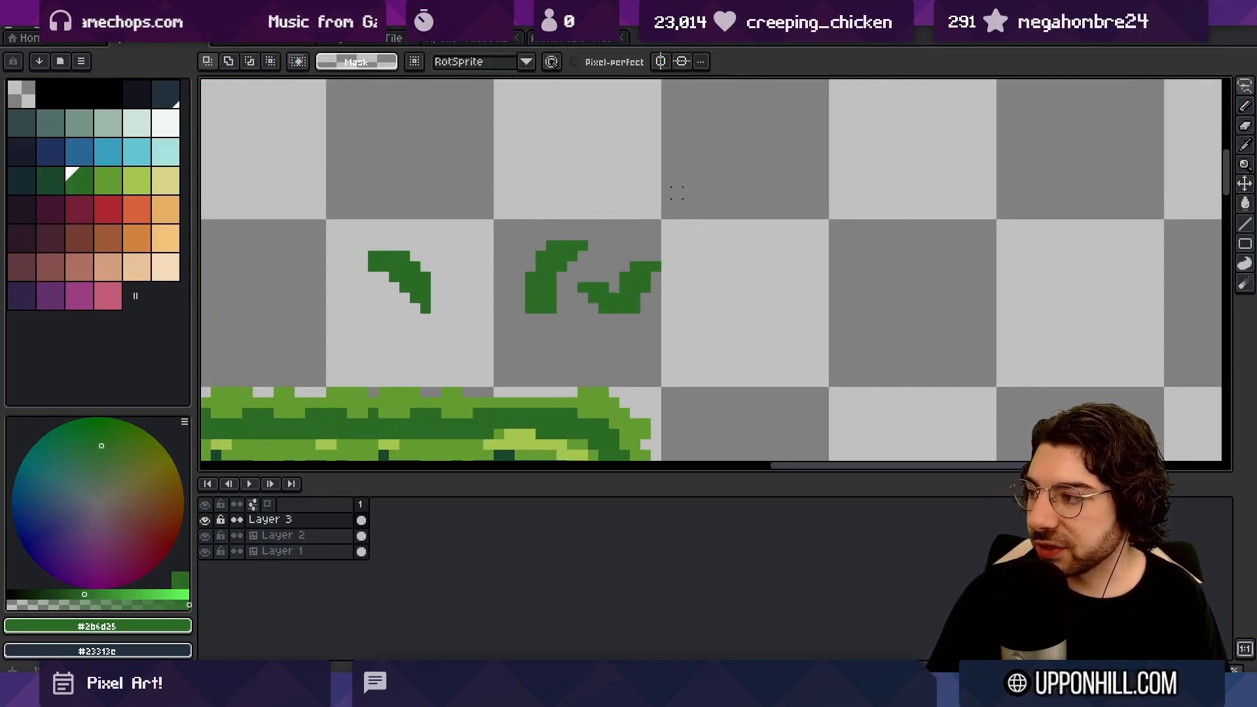
# Step: Draw a fourth, smaller slanted leaf in mid green #2b6d25 to the right of the other three
pyautogui.keyDown('alt'); pyautogui.click(645, 272); pyautogui.keyUp('alt')
pyautogui.press('b')
pyautogui.moveTo(719, 277); pyautogui.dragTo(740, 308)
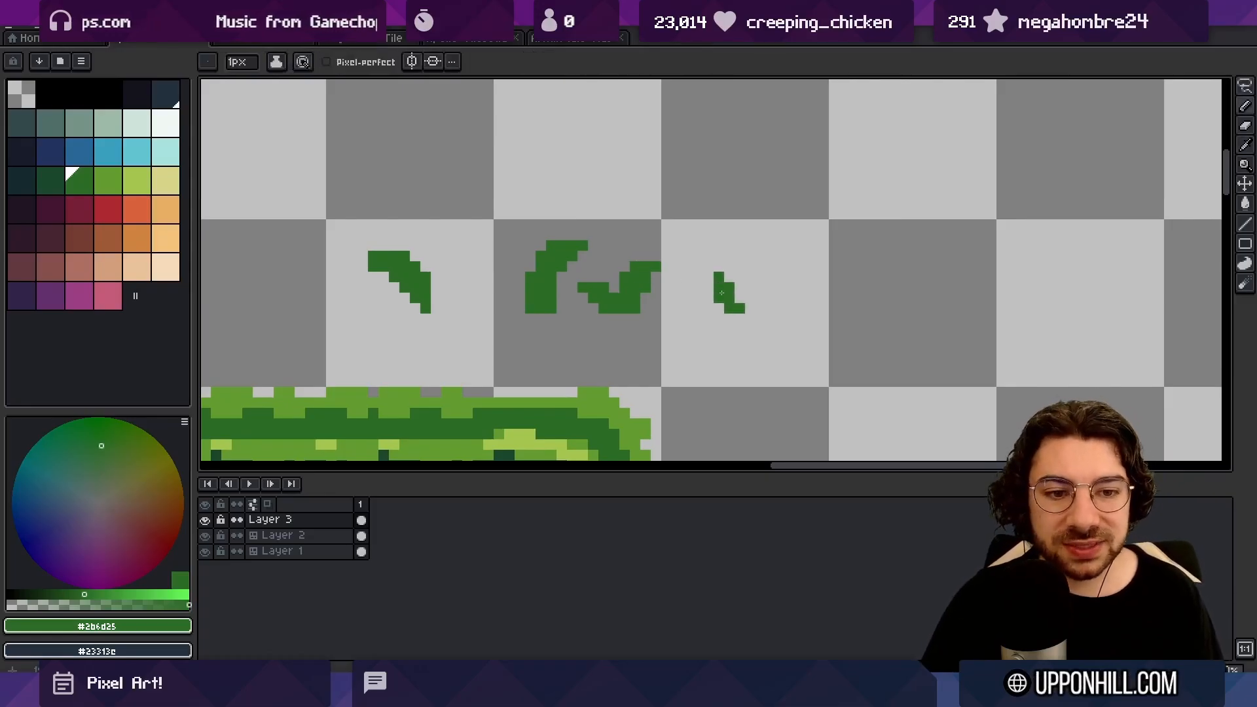
pyautogui.click(739, 298)
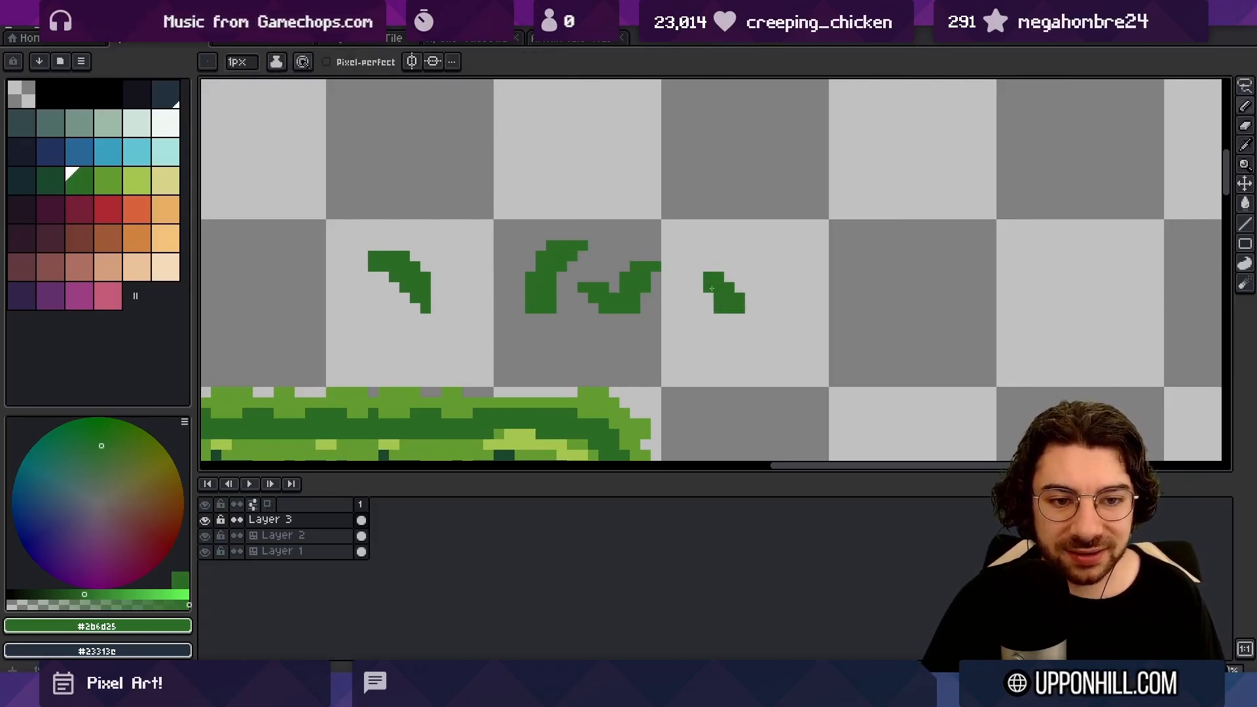
pyautogui.press('z')
pyautogui.scroll(-4, 766, 253)
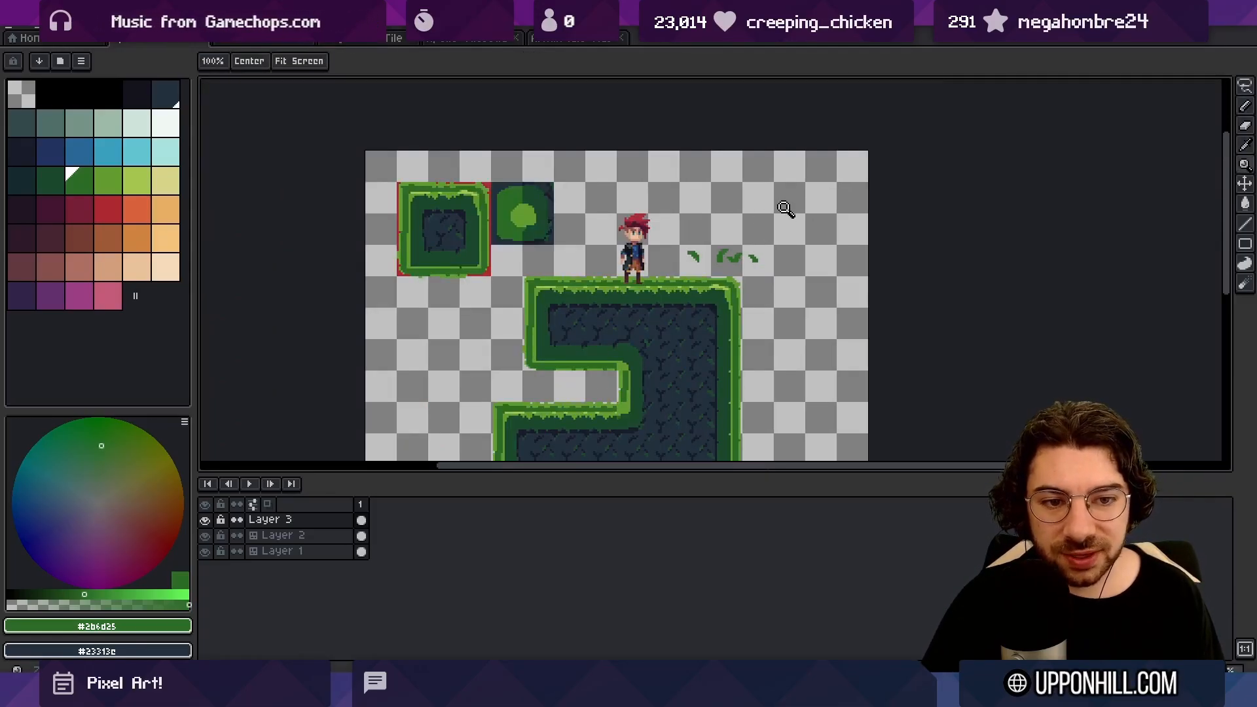
# Step: Select the row of sketched leaves and try moving it closer to the character
pyautogui.press('q')
pyautogui.moveTo(687, 218)
pyautogui.mouseDown()
pyautogui.moveTo(721, 271)
pyautogui.moveTo(799, 254)
pyautogui.moveTo(734, 223)
pyautogui.mouseUp()
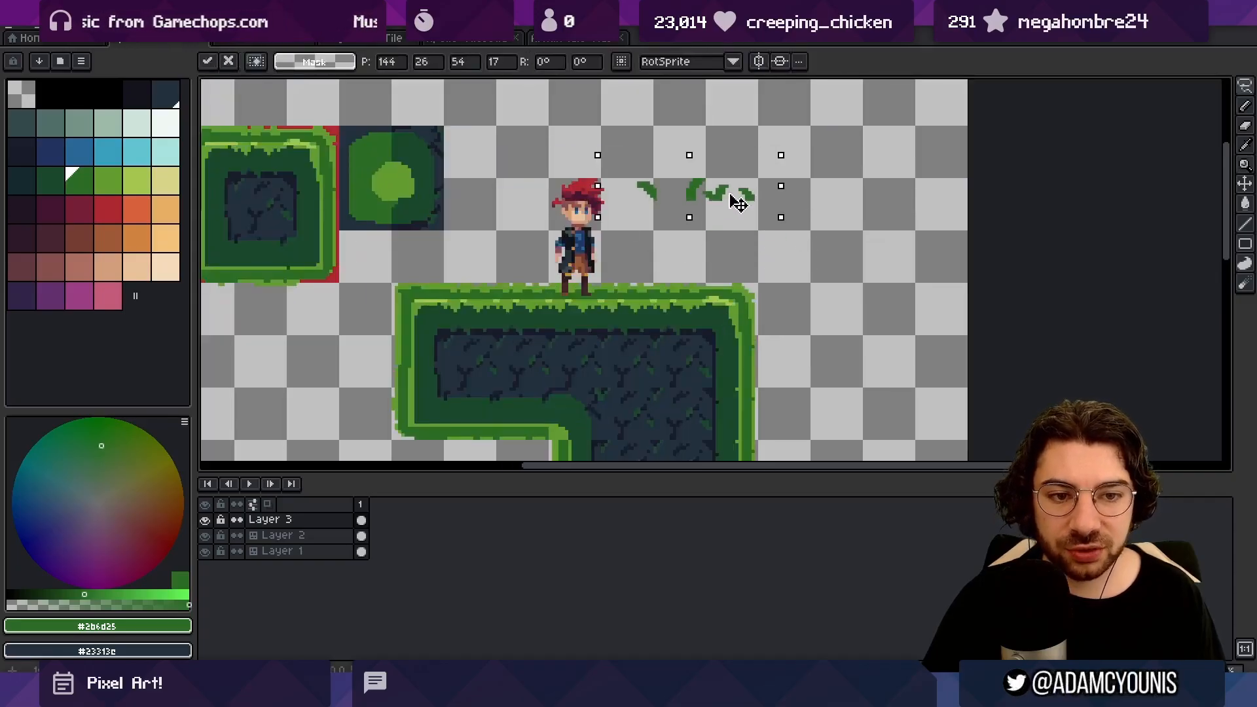
pyautogui.hotkey('ctrl', 'd')
pyautogui.moveTo(606, 297); pyautogui.dragTo(629, 238)
# Step: On Layer 2, extend the longest hanging grass tuft under the top edge into a slanted tip with light green #639d30
pyautogui.press('z')
pyautogui.scroll(3, 629, 239)
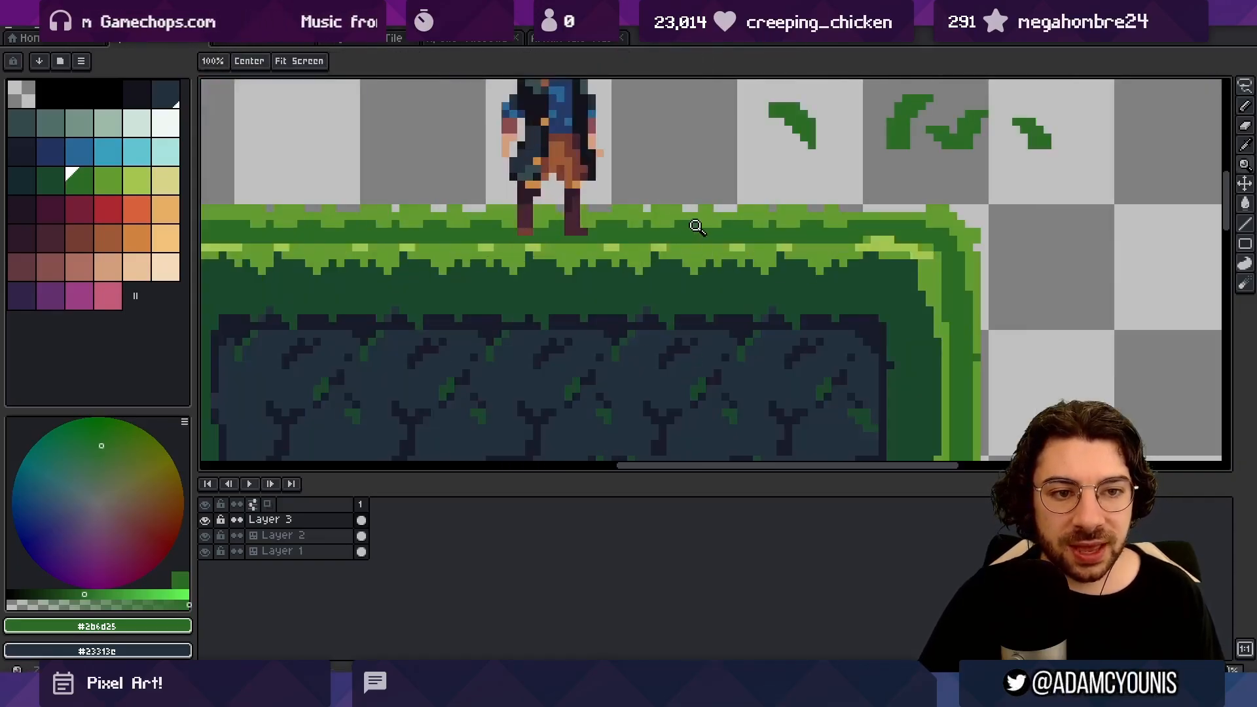
pyautogui.moveTo(799, 162); pyautogui.dragTo(690, 271)
pyautogui.scroll(-2, 689, 271)
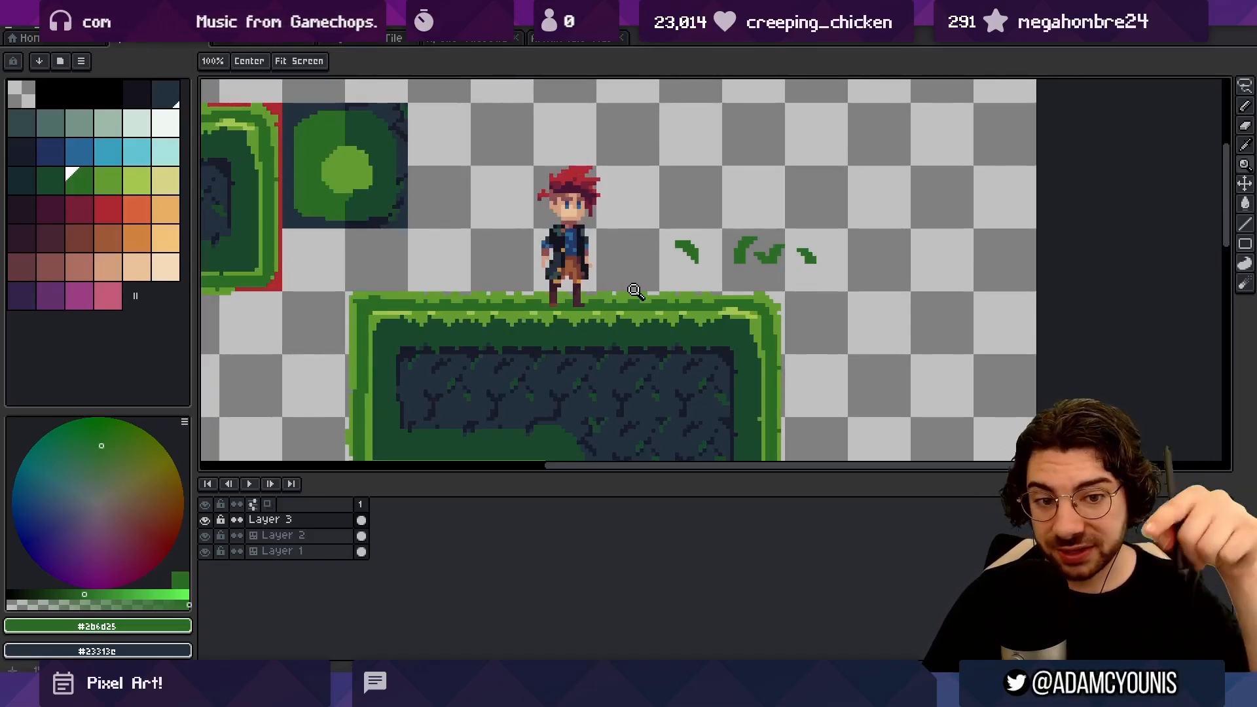
pyautogui.scroll(5, 630, 292)
pyautogui.press('v')
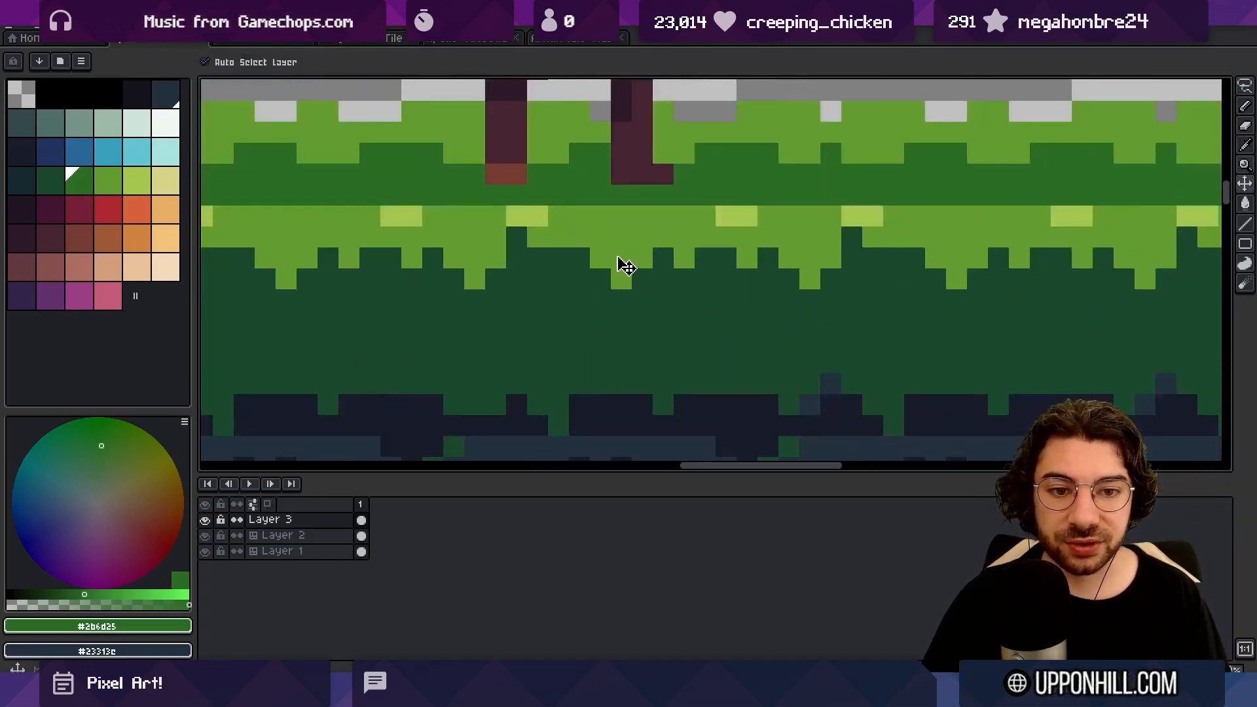
pyautogui.click(618, 258)
pyautogui.keyDown('alt'); pyautogui.click(620, 260); pyautogui.keyUp('alt')
pyautogui.press('b')
pyautogui.moveTo(642, 299); pyautogui.dragTo(642, 278)
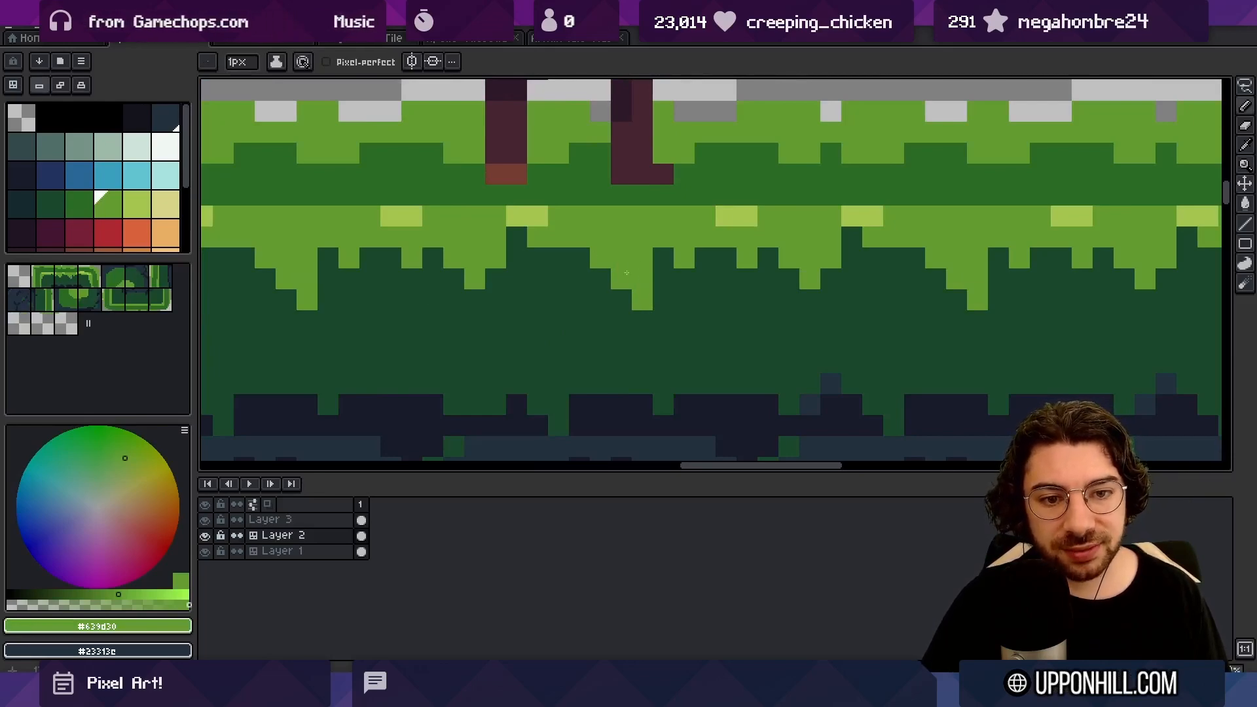
# Step: Cut a notch into the light grass above the extended tuft with a dark green #1a482c pixel
pyautogui.keyDown('alt'); pyautogui.click(665, 255); pyautogui.keyUp('alt')
pyautogui.scroll(-3, 641, 240)
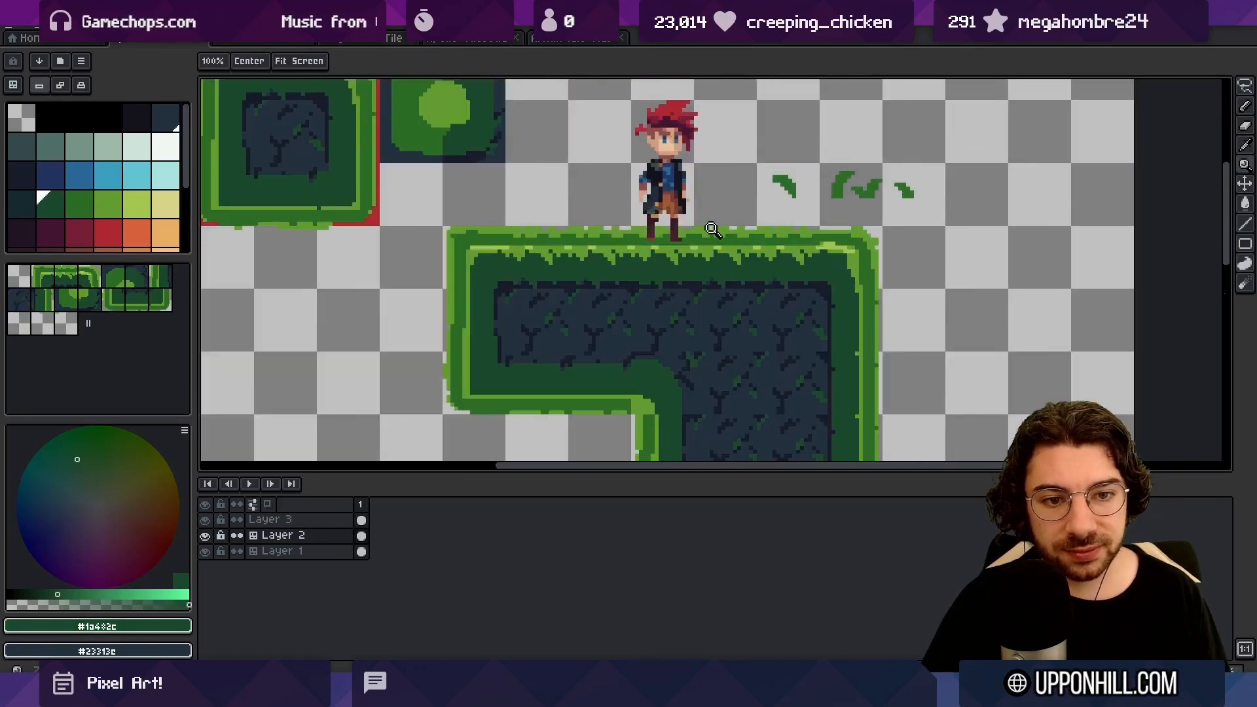
pyautogui.scroll(3, 681, 247)
pyautogui.scroll(1, 662, 218)
pyautogui.click(662, 219)
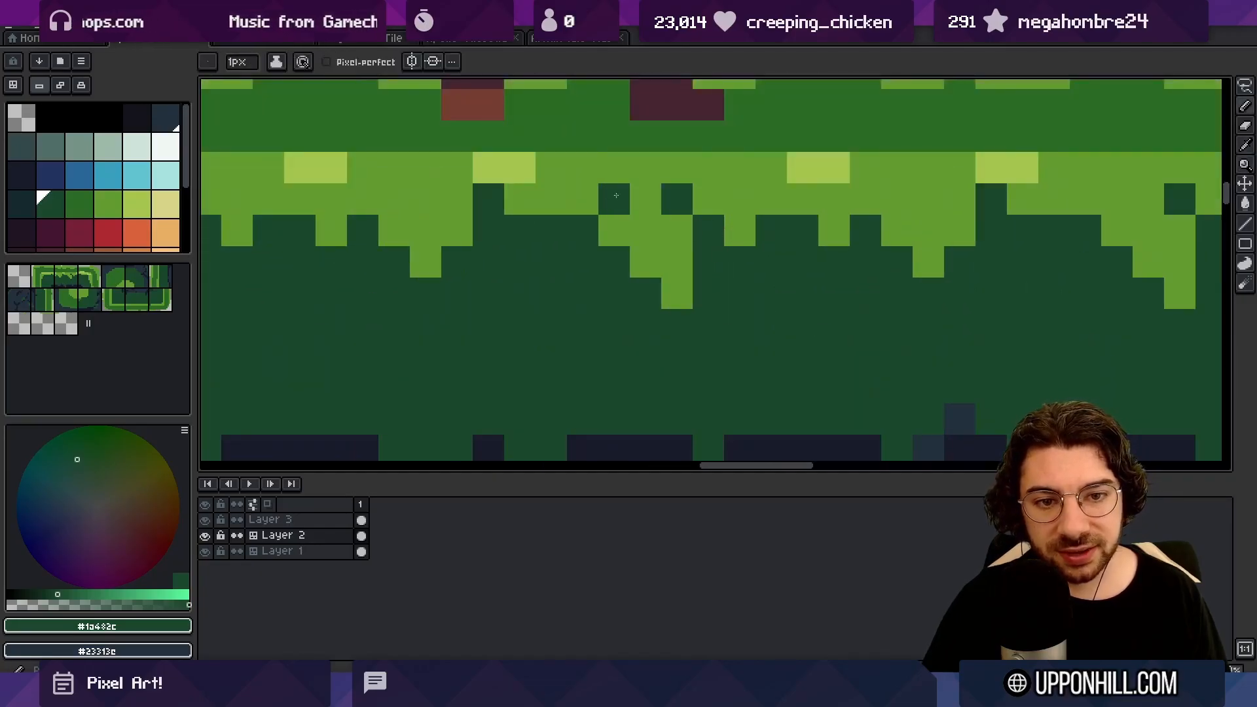
# Step: Paint the extended tuft's leaf shape red to check how it repeats along the platform's top edge
pyautogui.click(109, 234)
pyautogui.click(582, 199)
pyautogui.click(644, 200)
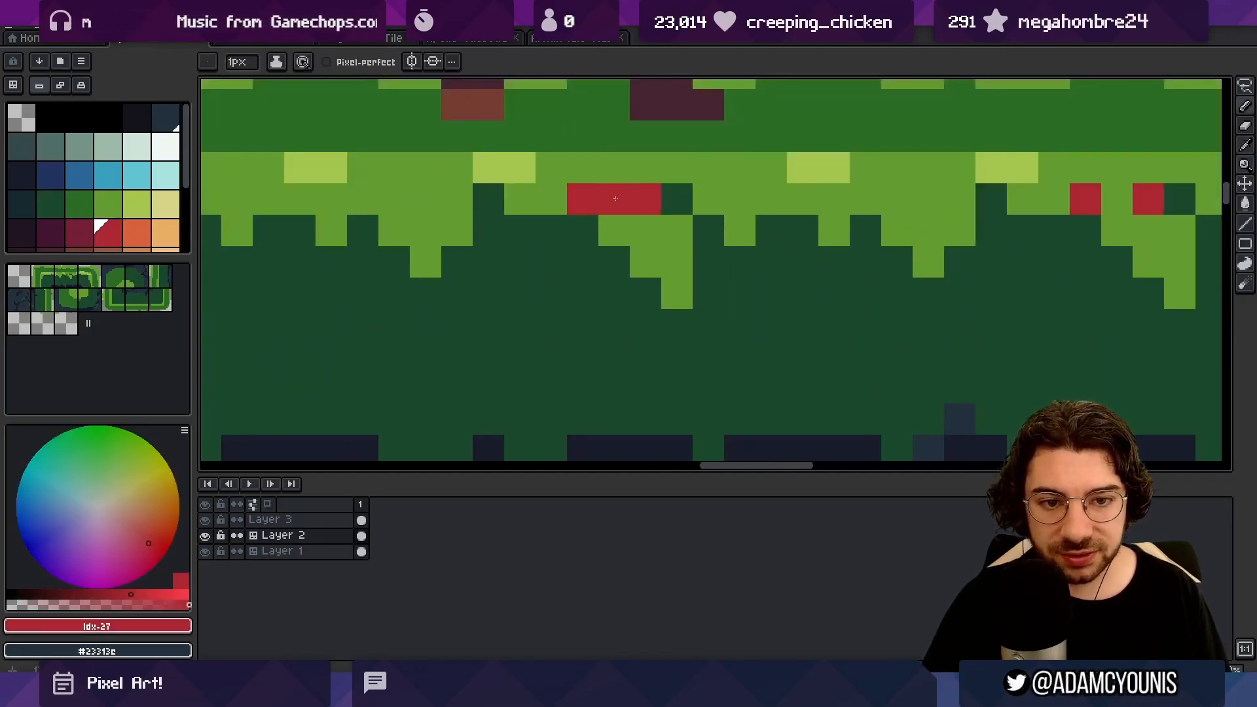
pyautogui.moveTo(616, 198)
pyautogui.mouseDown()
pyautogui.moveTo(622, 225)
pyautogui.moveTo(654, 243)
pyautogui.moveTo(666, 283)
pyautogui.moveTo(647, 253)
pyautogui.mouseUp()
pyautogui.scroll(-7, 681, 246)
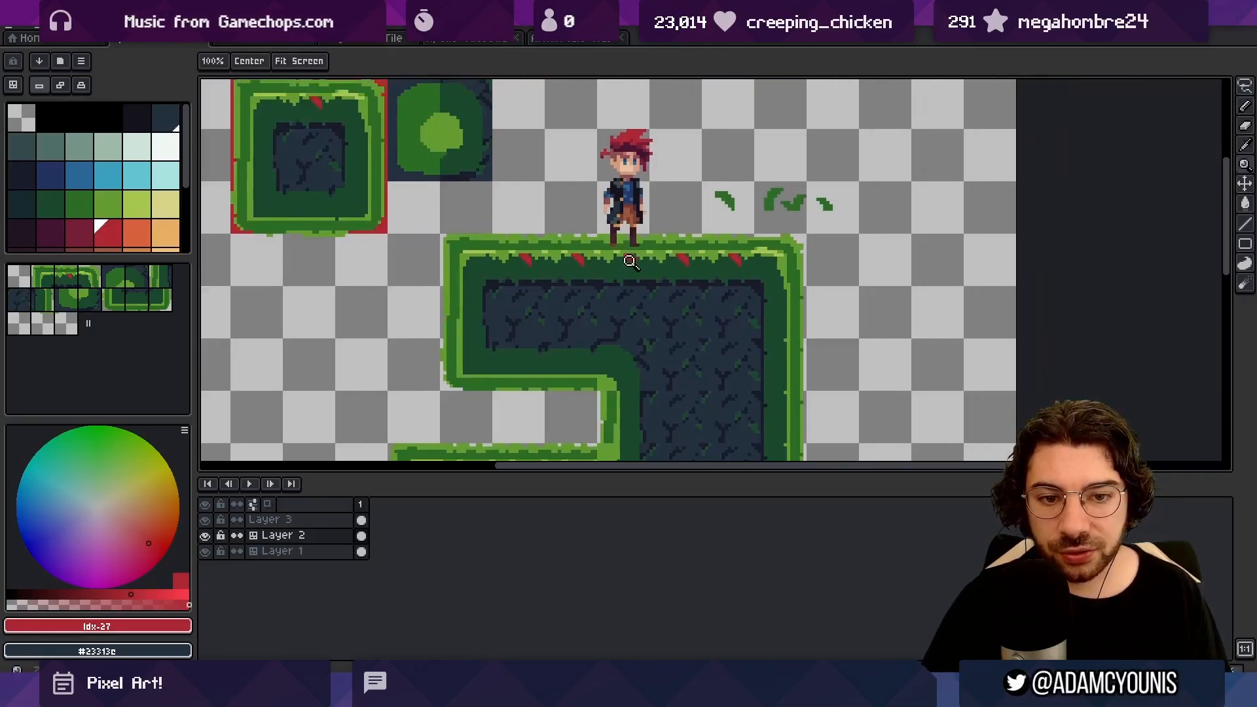
pyautogui.scroll(6, 643, 260)
# Step: Undo all the red marks on the hanging grass tuft
pyautogui.hotkey('ctrl', 'z')
pyautogui.hotkey('ctrl', 'z')
pyautogui.hotkey('ctrl', 'z')
pyautogui.press('z')
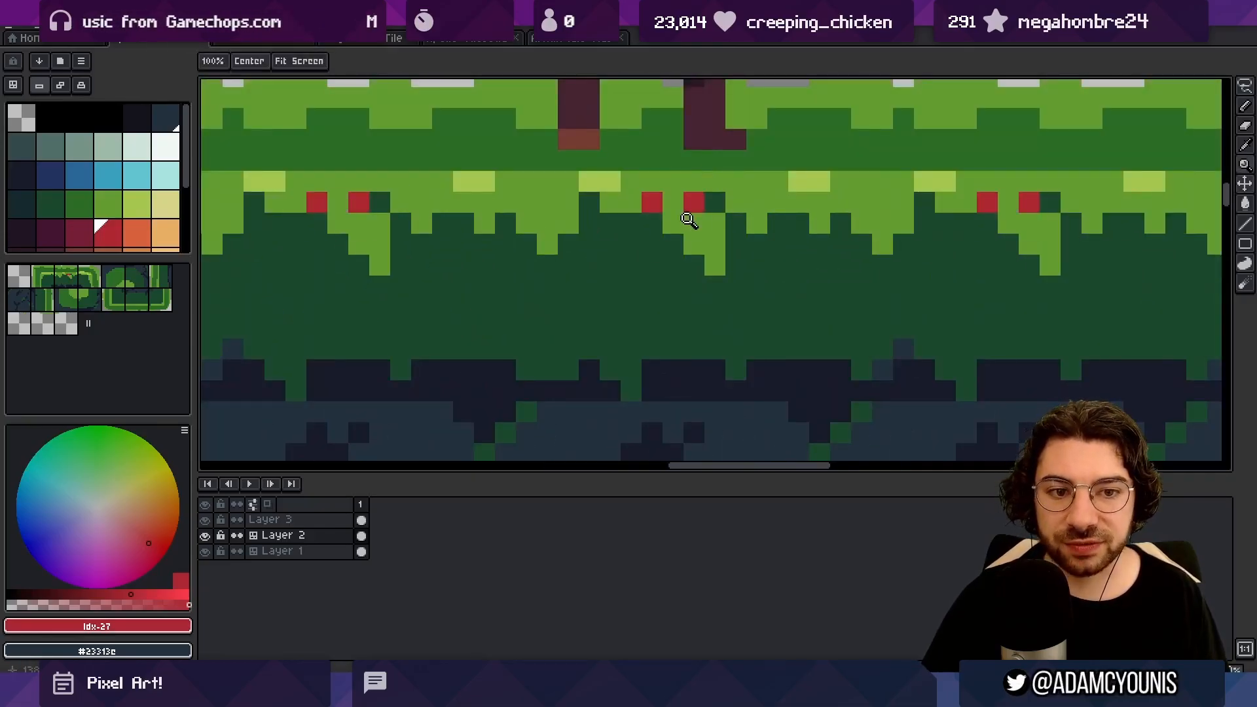
pyautogui.hotkey('ctrl', 'z')
pyautogui.hotkey('ctrl', 'z')
pyautogui.scroll(-1, 629, 245)
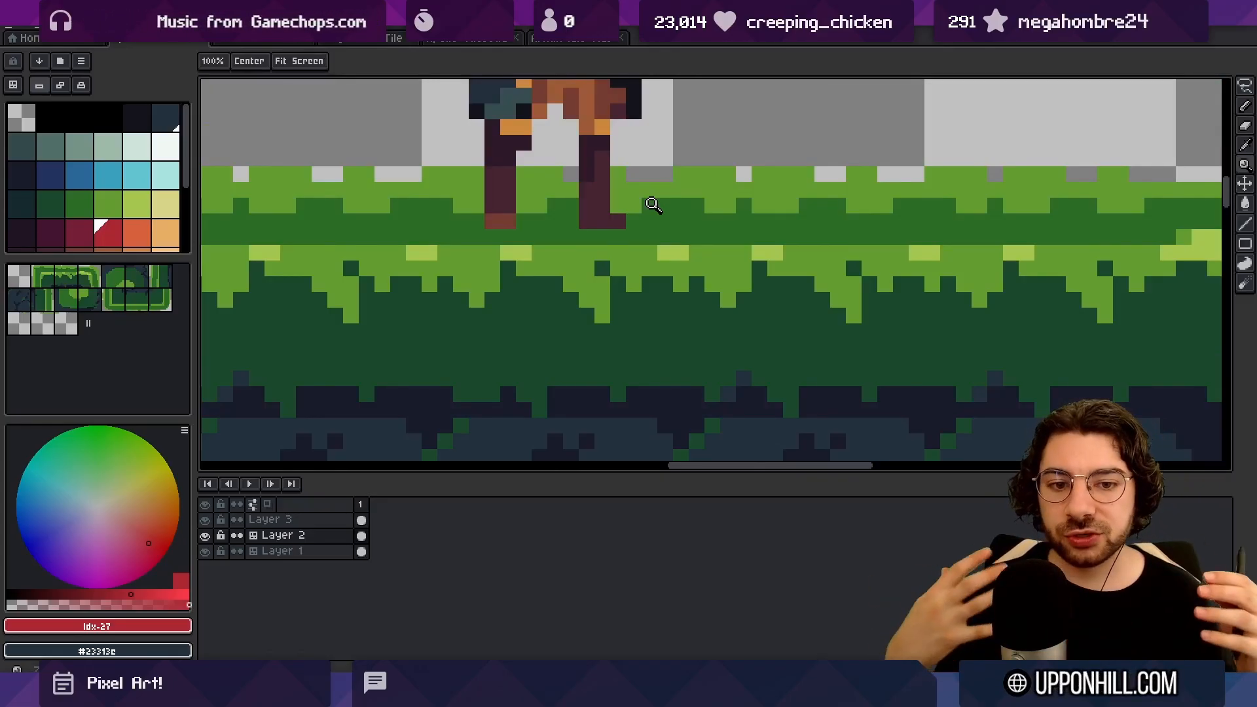
# Step: Examine how the reshaped grass tufts read along the whole platform
pyautogui.keyDown('alt'); pyautogui.click(597, 280); pyautogui.keyUp('alt')
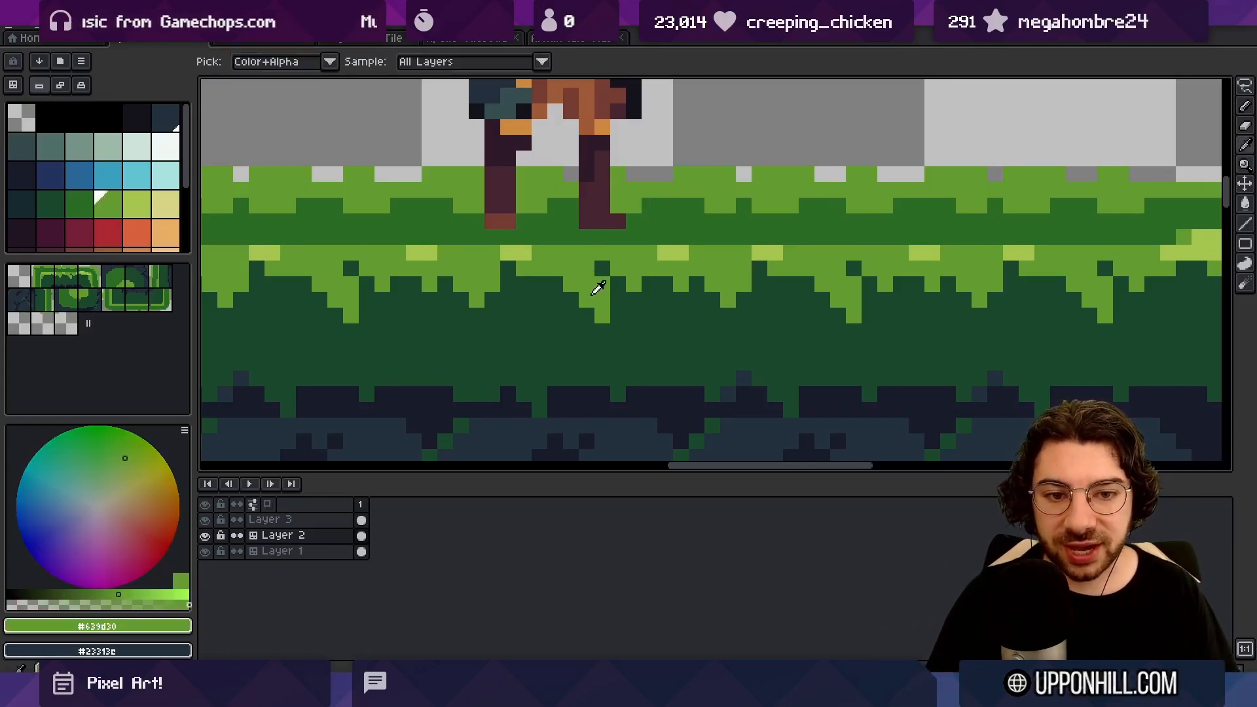
pyautogui.scroll(-3, 598, 285)
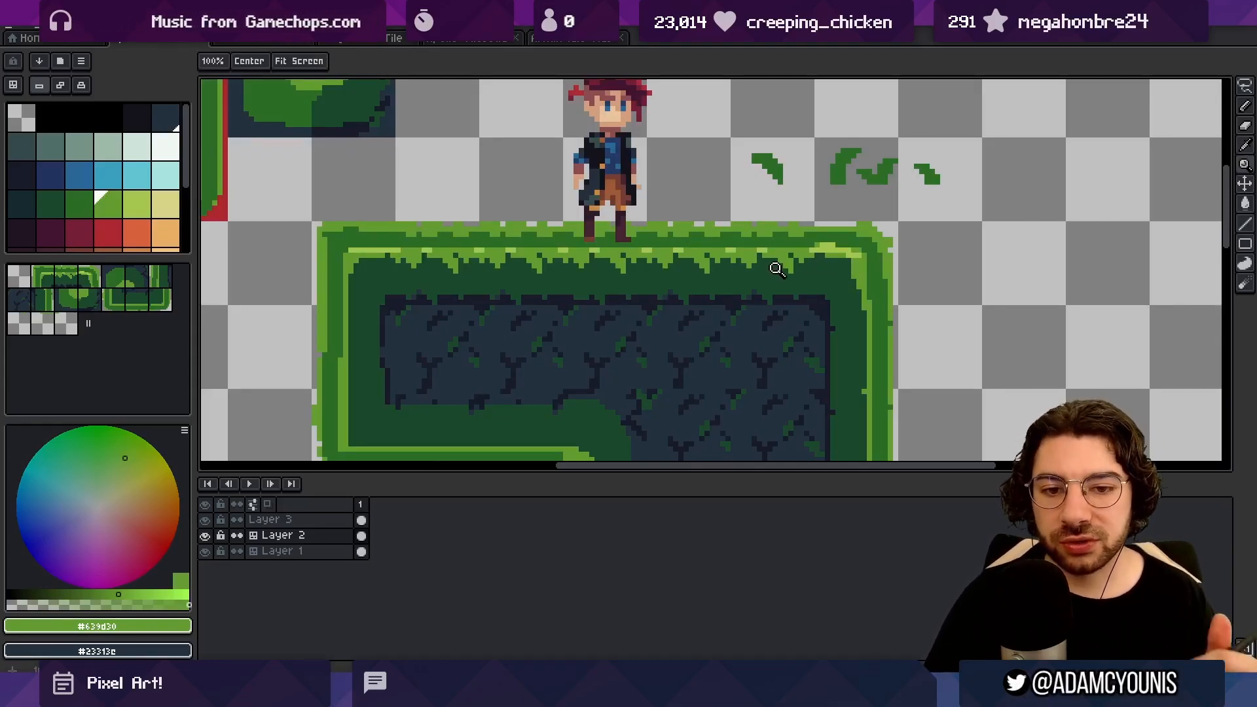
pyautogui.scroll(-2, 603, 218)
pyautogui.scroll(-1, 638, 232)
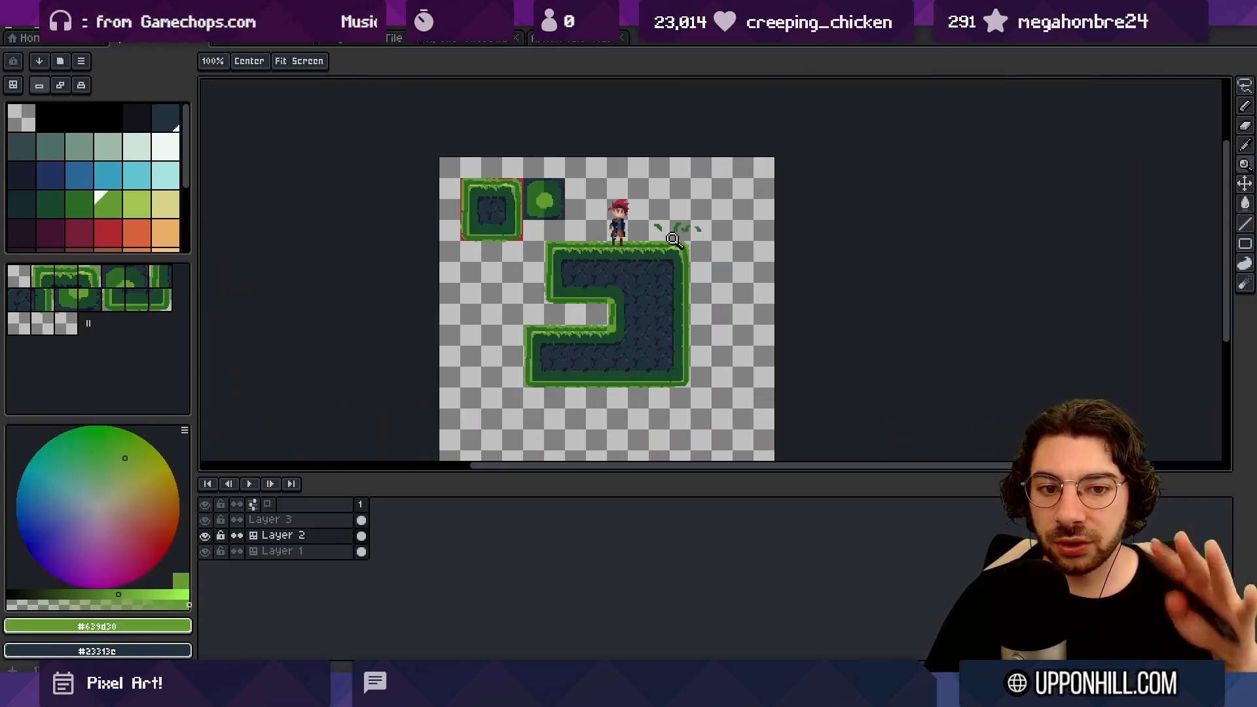
pyautogui.scroll(3, 674, 240)
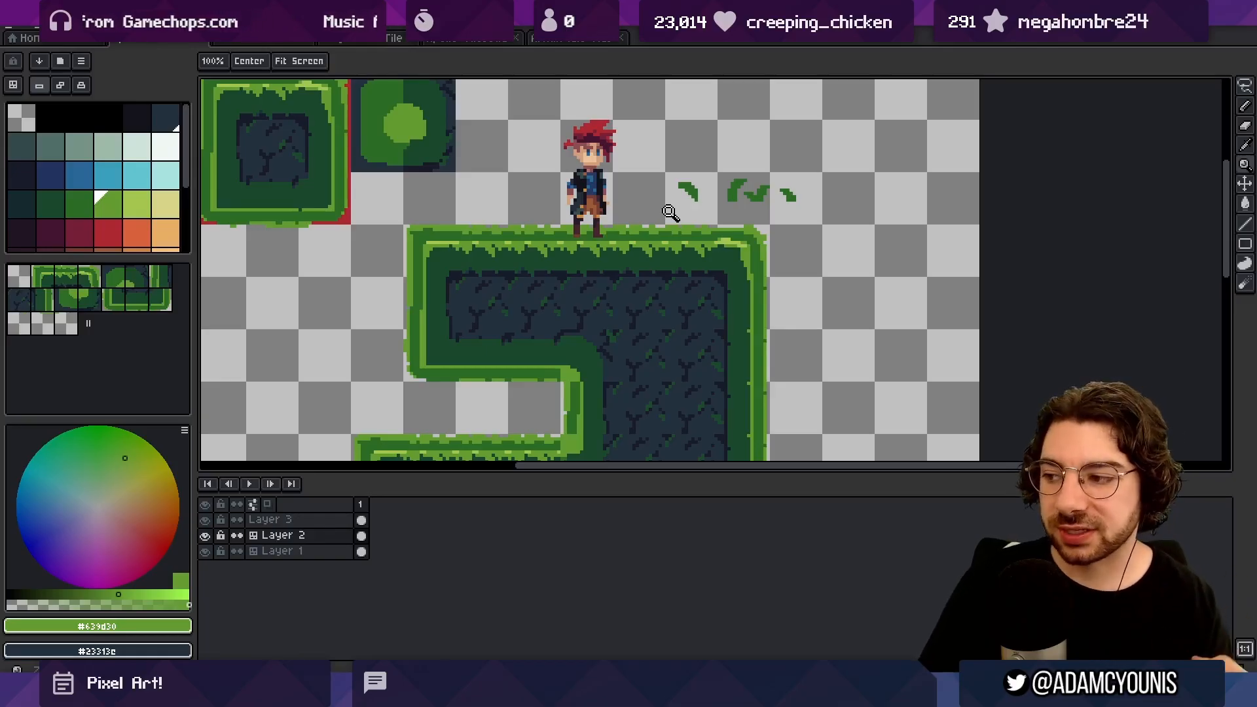
pyautogui.moveTo(564, 238); pyautogui.dragTo(528, 291)
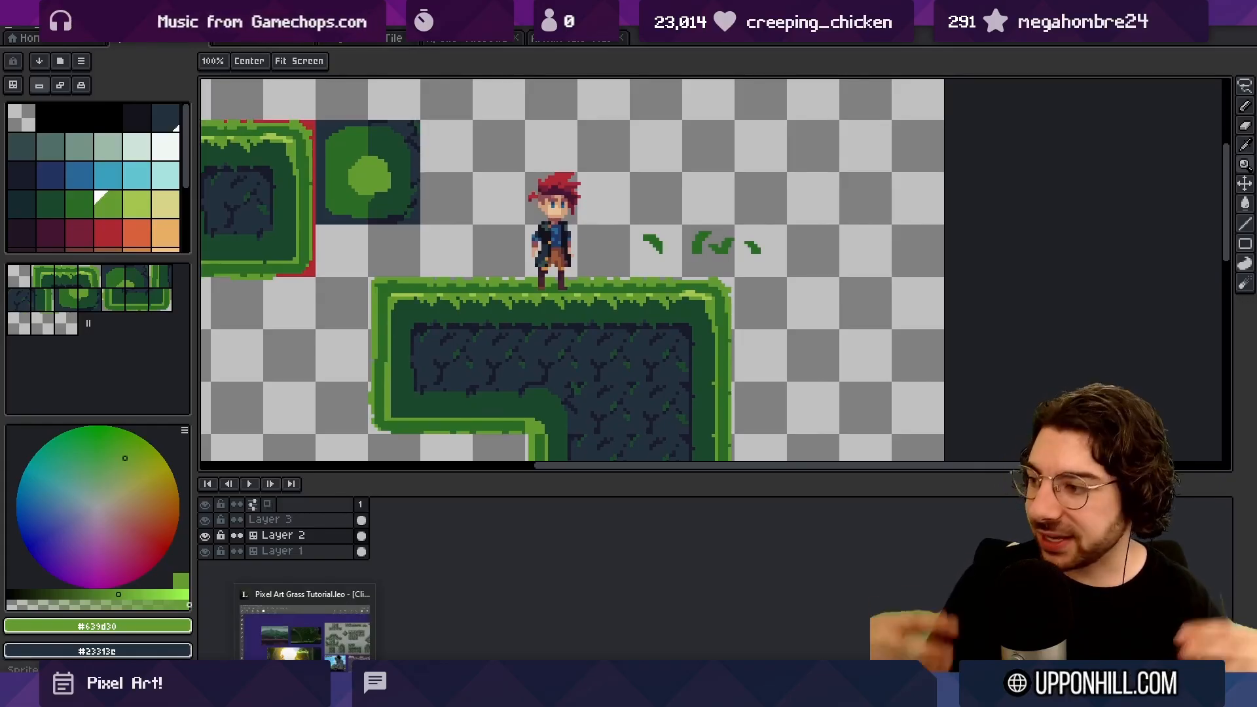
# Step: Switch to the Pixel Art Grass Tutorial.leo reference board and examine the grassy mound in the mossy rock tileset
pyautogui.click(305, 693)
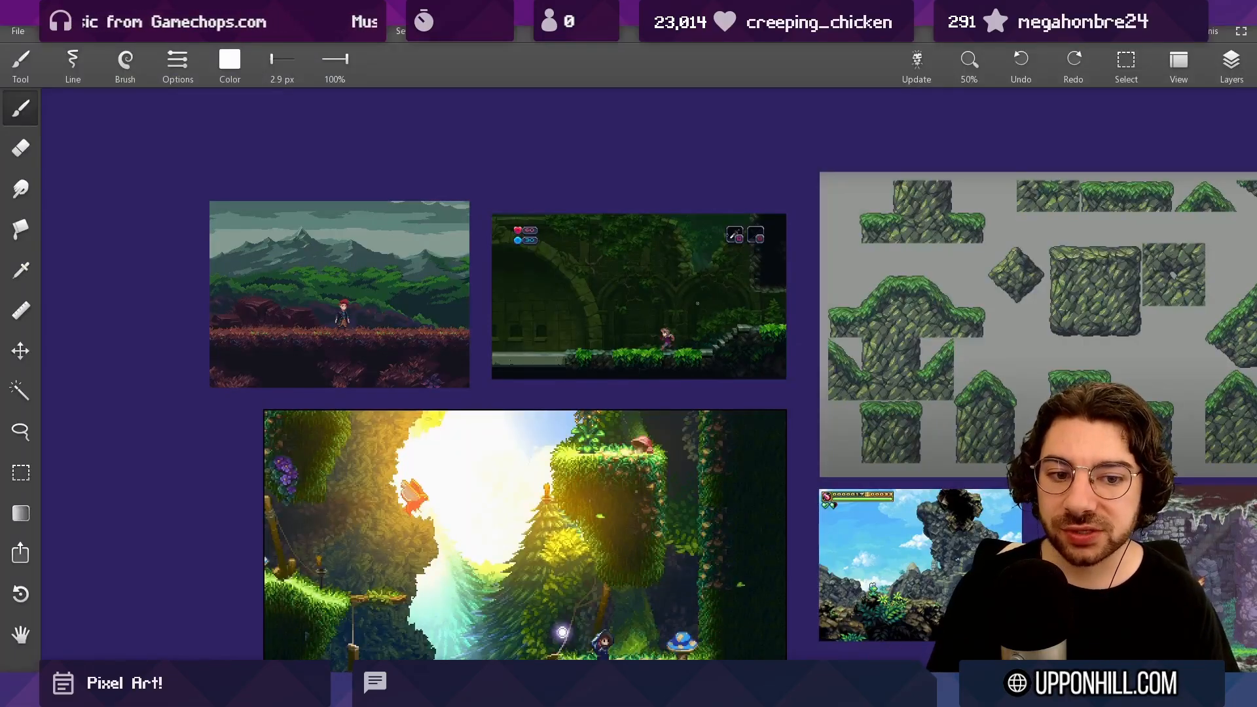
pyautogui.moveTo(743, 350); pyautogui.dragTo(661, 283)
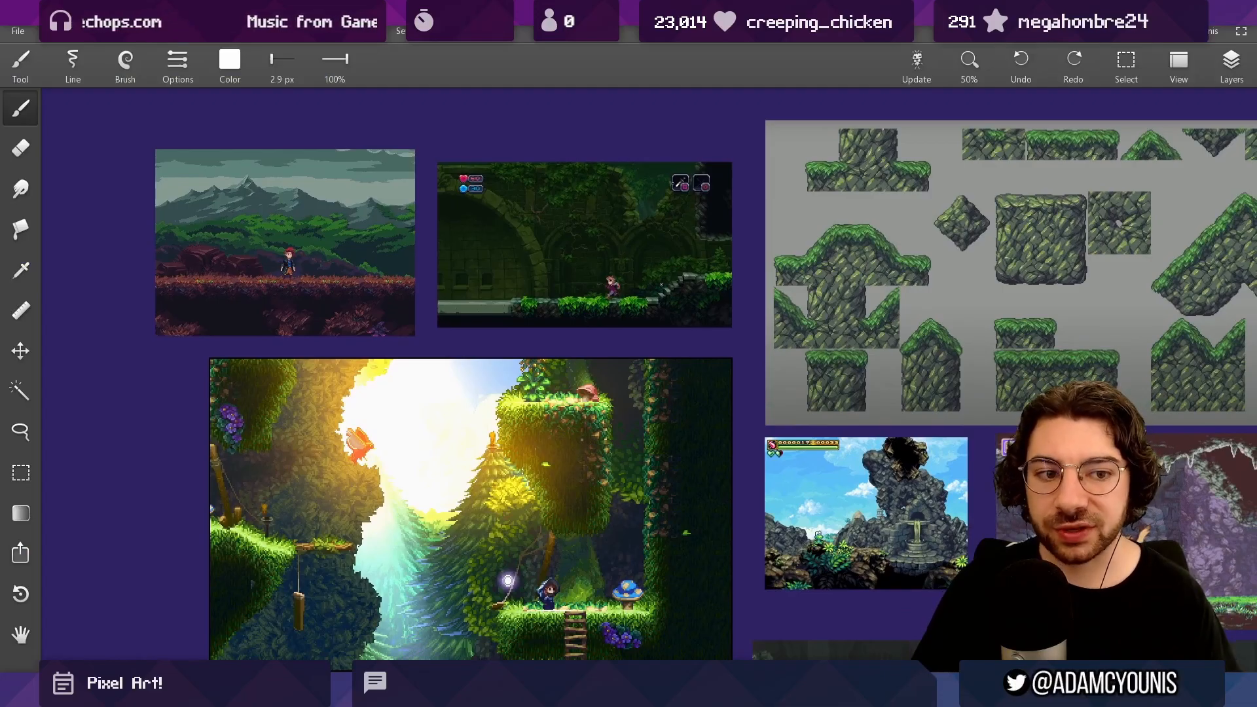
pyautogui.moveTo(801, 432); pyautogui.dragTo(547, 421)
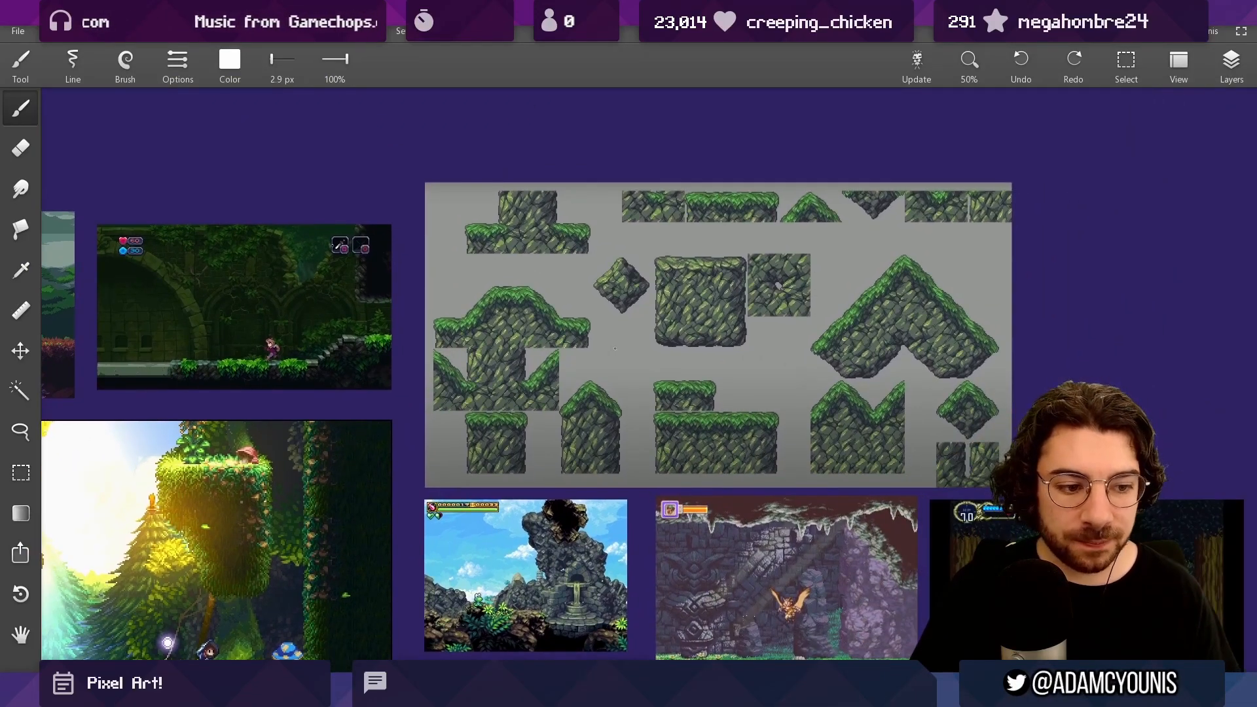
pyautogui.moveTo(548, 349); pyautogui.dragTo(429, 118)
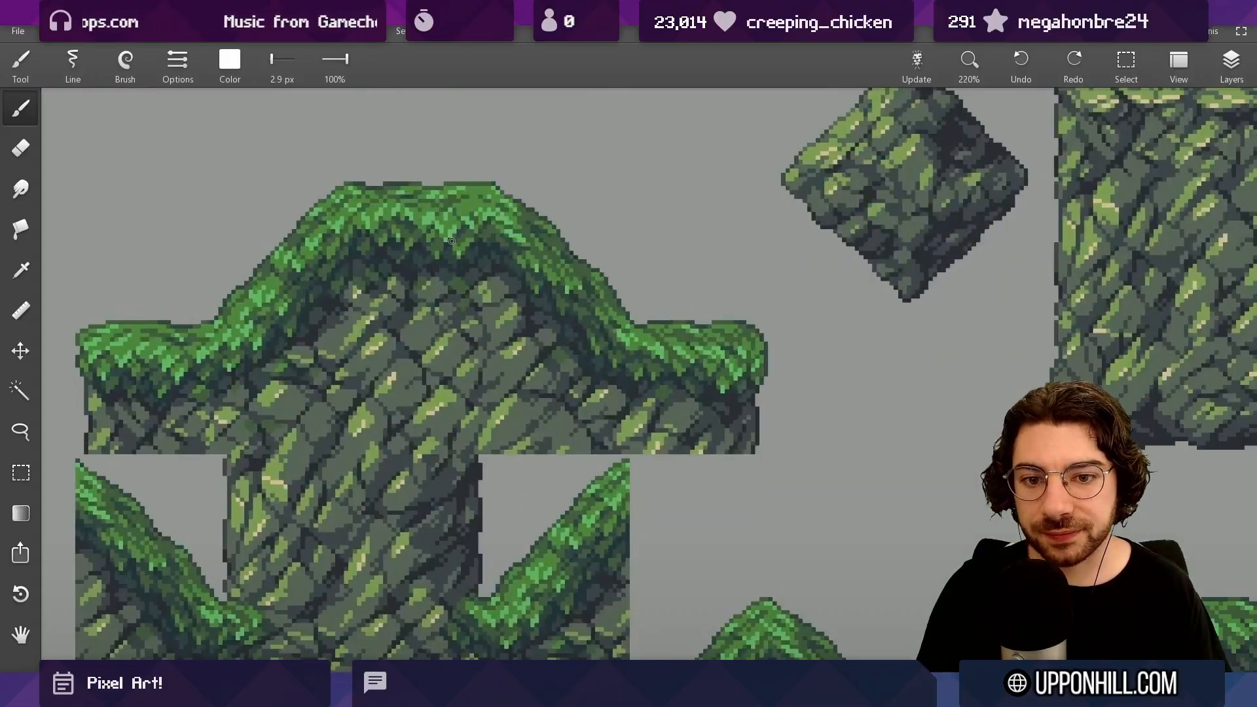
pyautogui.scroll(4, 452, 241)
# Step: Trace the pointed leaf tips hanging under the reference mound's grass with white V-shaped strokes
pyautogui.moveTo(407, 209)
pyautogui.mouseDown()
pyautogui.moveTo(424, 250)
pyautogui.moveTo(455, 209)
pyautogui.moveTo(461, 281)
pyautogui.moveTo(490, 219)
pyautogui.moveTo(461, 197)
pyautogui.moveTo(488, 199)
pyautogui.mouseUp()
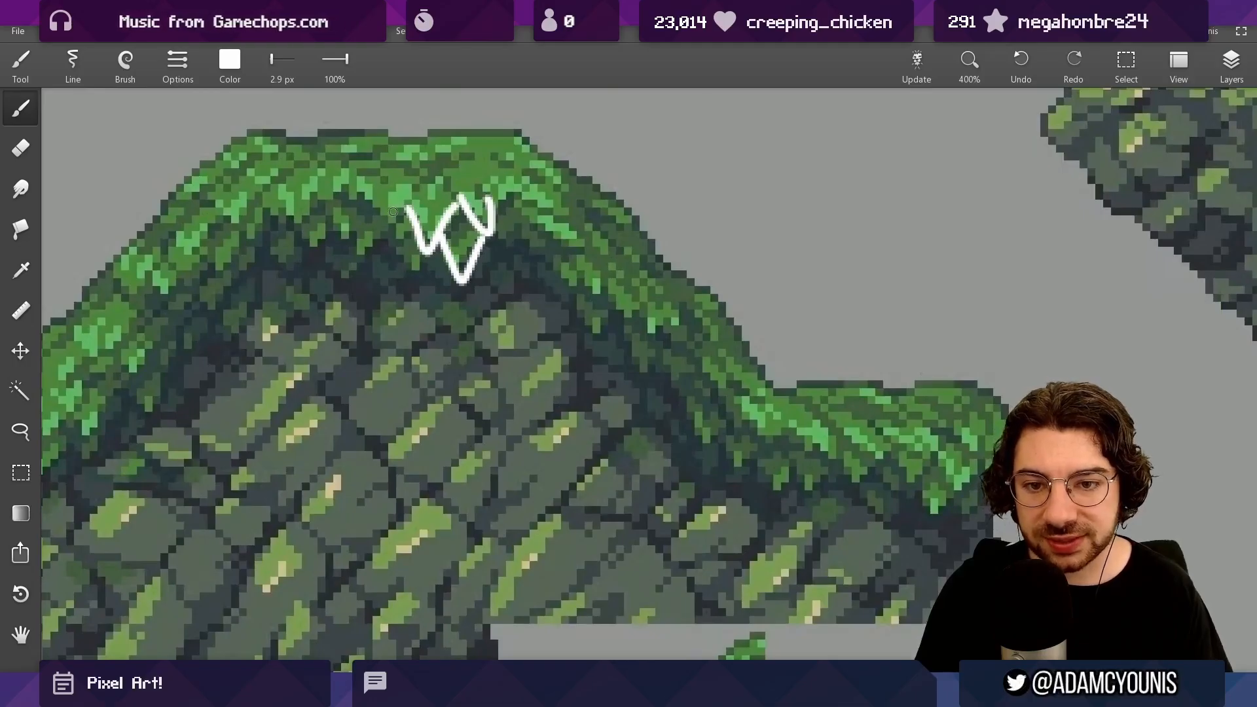
pyautogui.moveTo(408, 201); pyautogui.dragTo(363, 197)
pyautogui.moveTo(267, 199); pyautogui.dragTo(307, 189)
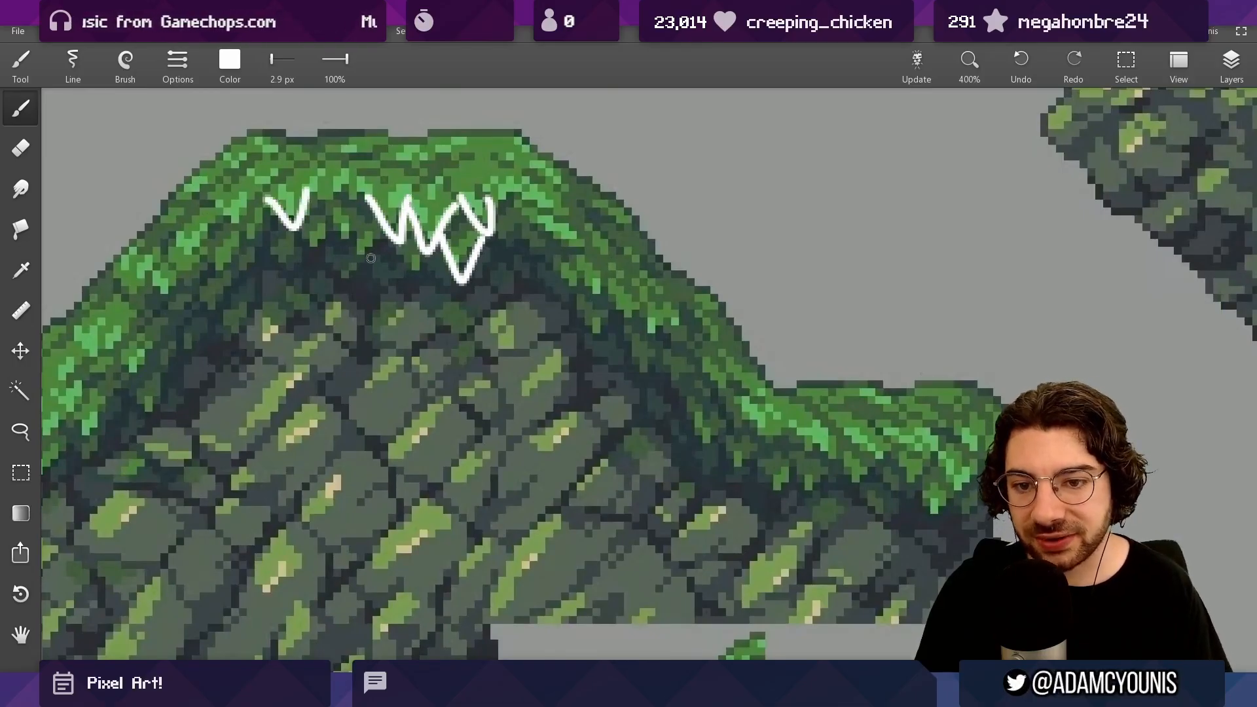
pyautogui.moveTo(383, 254)
pyautogui.mouseDown()
pyautogui.moveTo(416, 256)
pyautogui.moveTo(458, 298)
pyautogui.mouseUp()
pyautogui.hotkey('ctrl', 'z')
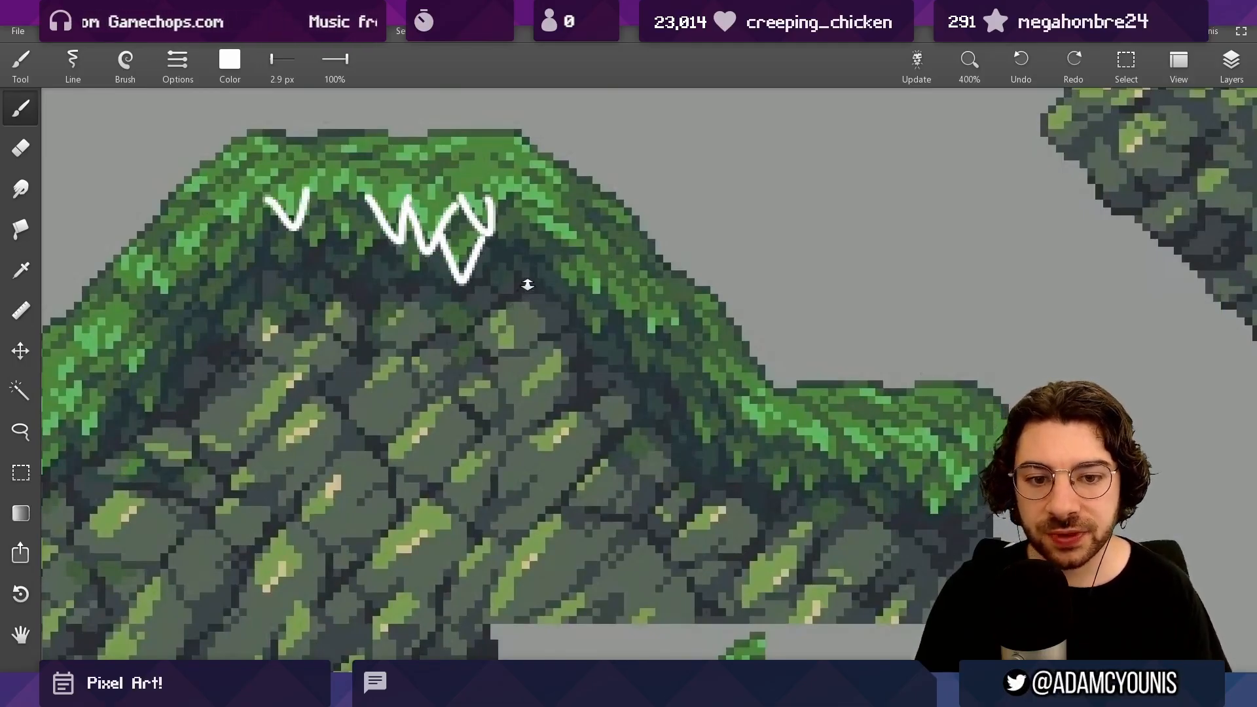
pyautogui.scroll(-5, 481, 361)
pyautogui.scroll(5, 481, 361)
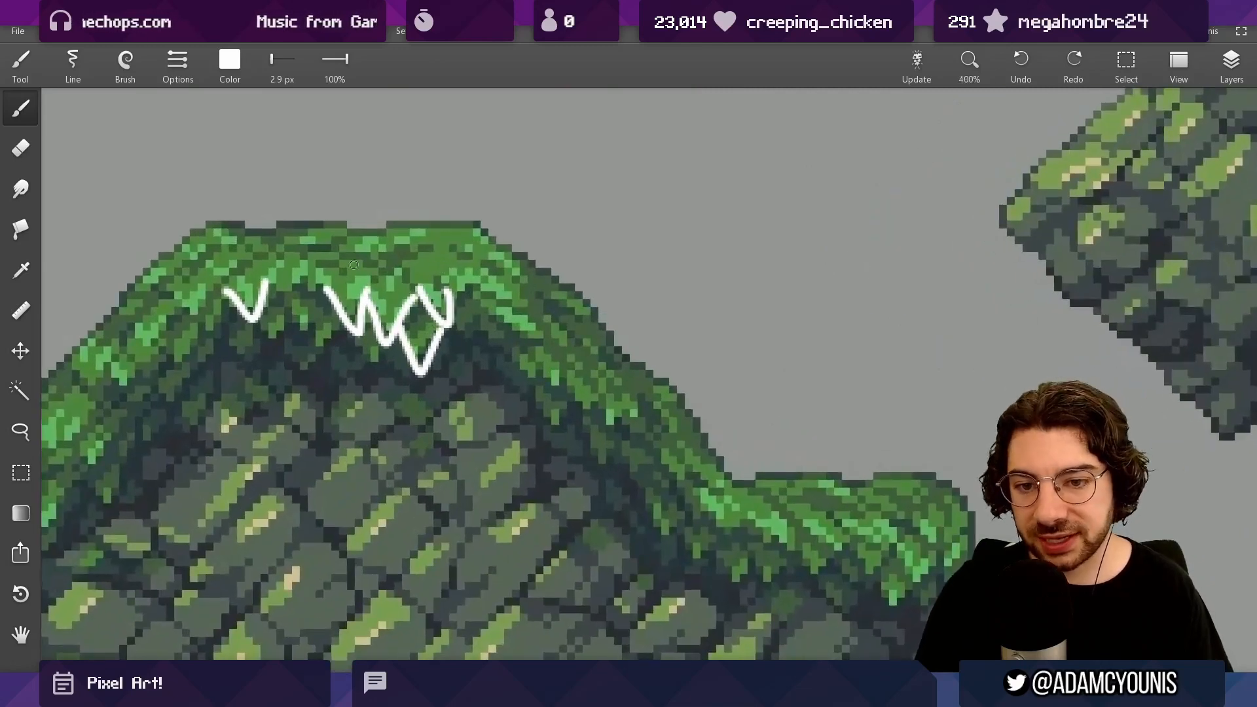
# Step: Undo all the white tracings on the reference mound's grass
pyautogui.moveTo(250, 244)
pyautogui.mouseDown()
pyautogui.moveTo(432, 256)
pyautogui.moveTo(482, 288)
pyautogui.mouseUp()
pyautogui.hotkey('ctrl', 'z')
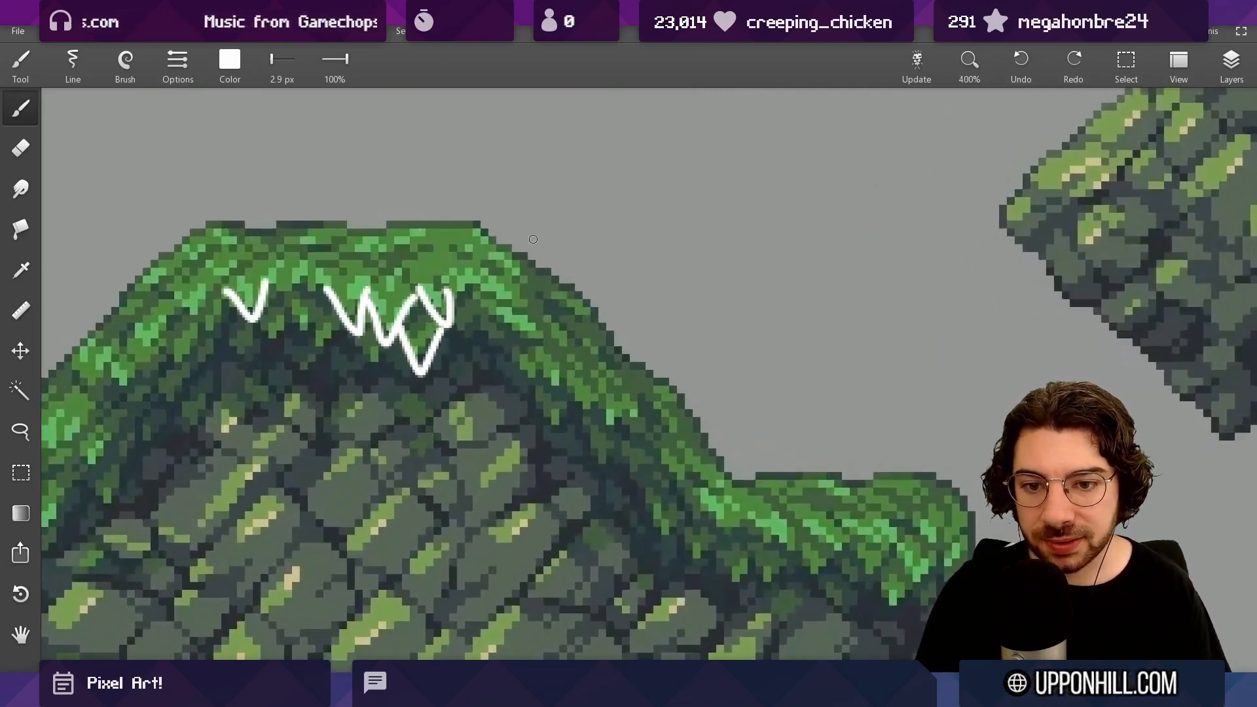
pyautogui.hotkey('ctrl', 'z')
pyautogui.hotkey('ctrl', 'z')
pyautogui.hotkey('ctrl', 'z')
pyautogui.hotkey('ctrl', 'z')
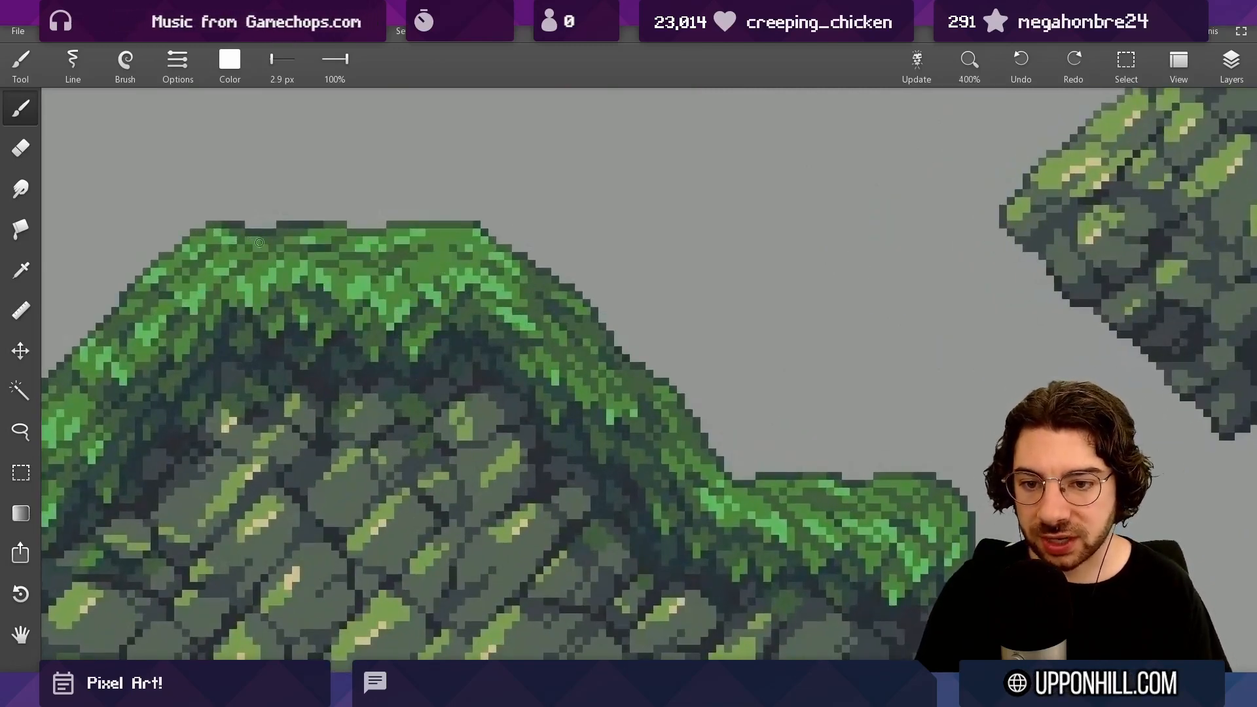
pyautogui.moveTo(250, 239)
pyautogui.mouseDown()
pyautogui.moveTo(297, 230)
pyautogui.moveTo(440, 255)
pyautogui.mouseUp()
pyautogui.hotkey('ctrl', 'z')
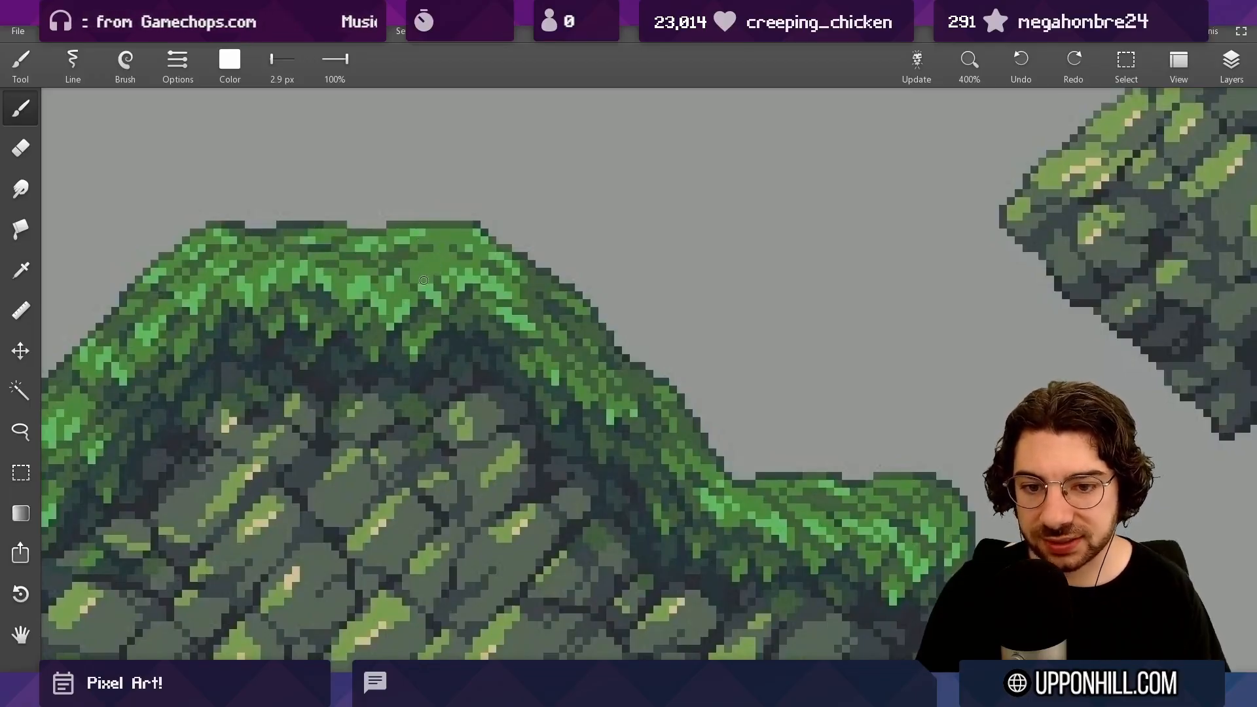
# Step: Sketch white V-shaped blades along the upper part of the reference mound's grass, and undo them
pyautogui.moveTo(411, 249); pyautogui.dragTo(453, 271)
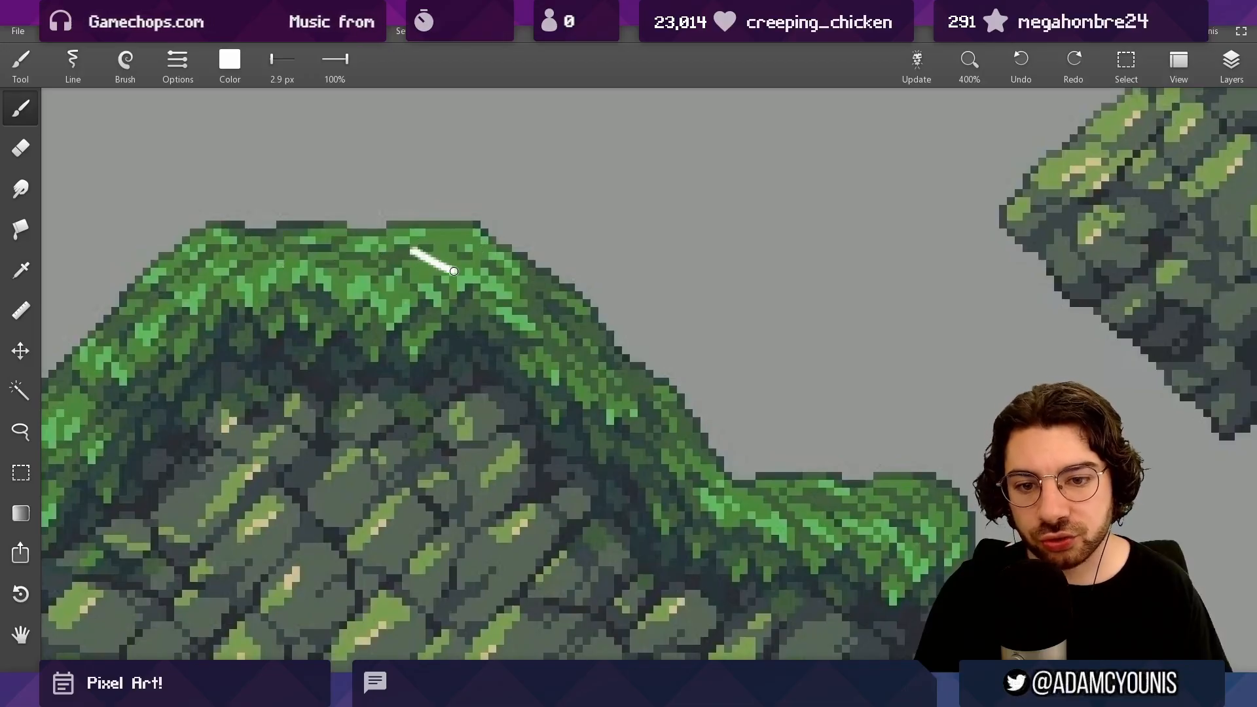
pyautogui.moveTo(366, 248); pyautogui.dragTo(395, 249)
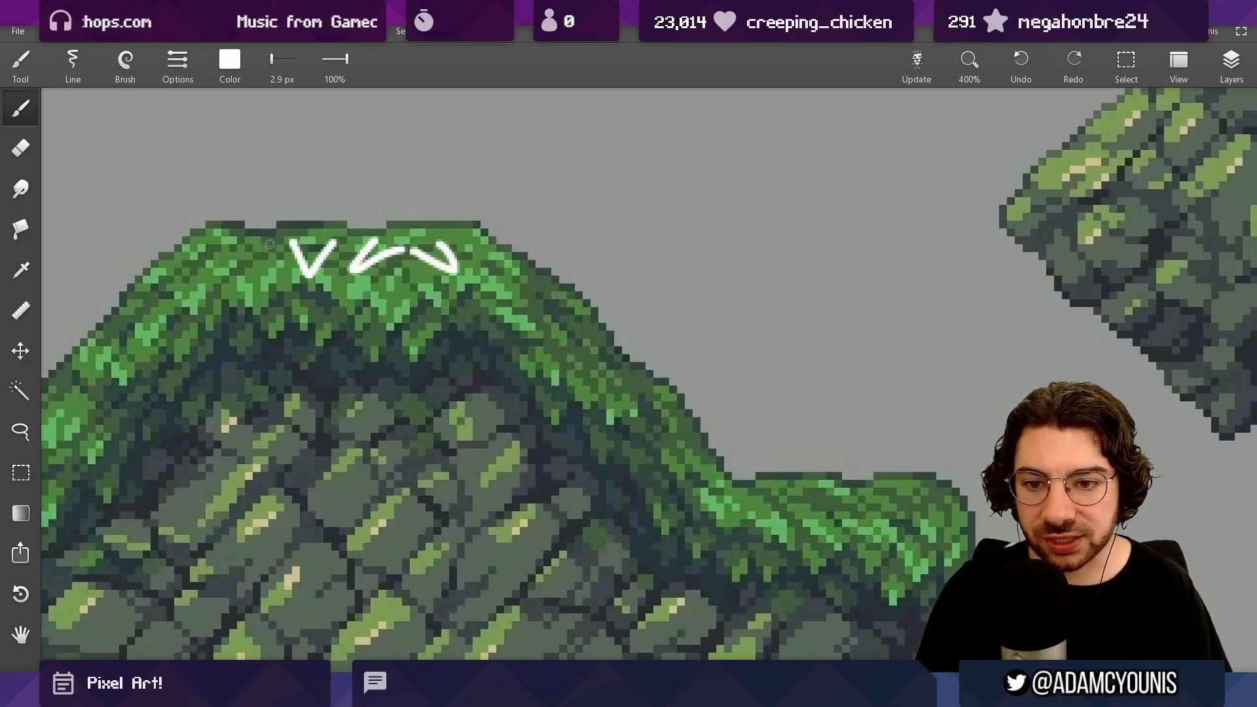
pyautogui.hotkey('ctrl', 'z')
pyautogui.hotkey('ctrl', 'z')
pyautogui.hotkey('ctrl', 'z')
pyautogui.hotkey('ctrl', 'z')
pyautogui.hotkey('ctrl', 'z')
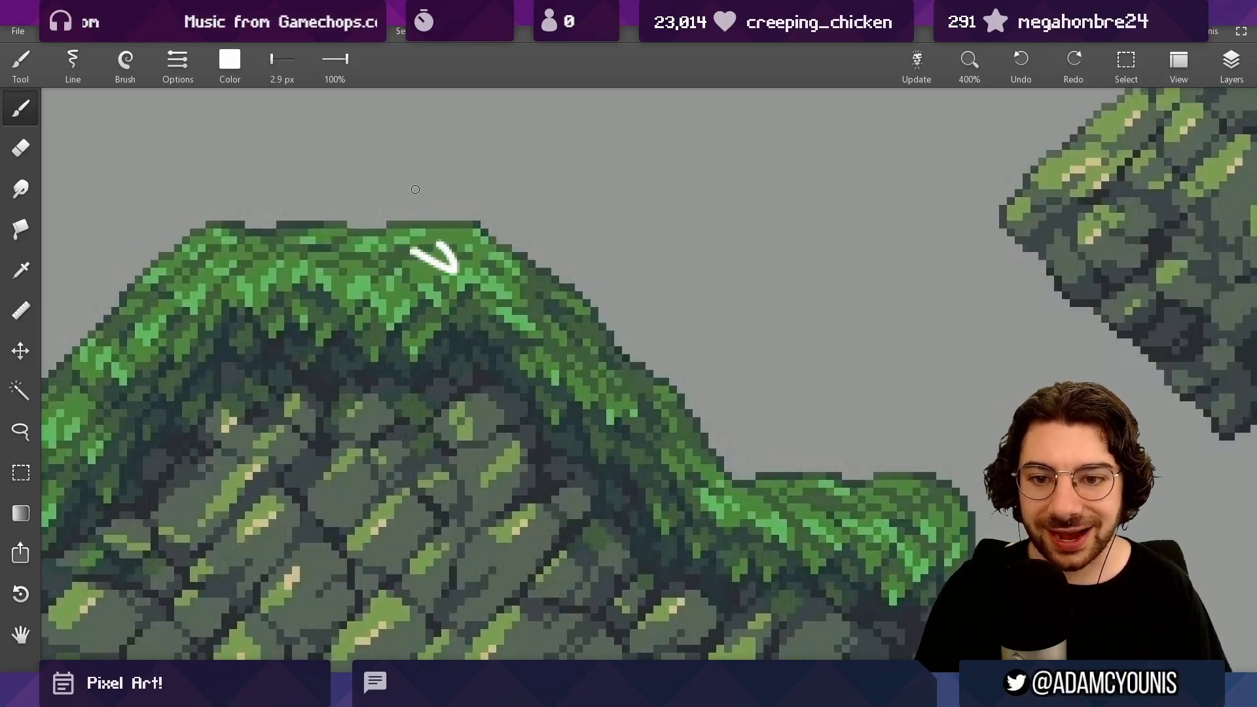
# Step: Shade a leaf clump in white on the reference's flat grassy ledge, and undo the marks
pyautogui.scroll(-5, 338, 513)
pyautogui.scroll(-3, 338, 513)
pyautogui.moveTo(499, 255); pyautogui.dragTo(420, 220)
pyautogui.scroll(8, 590, 331)
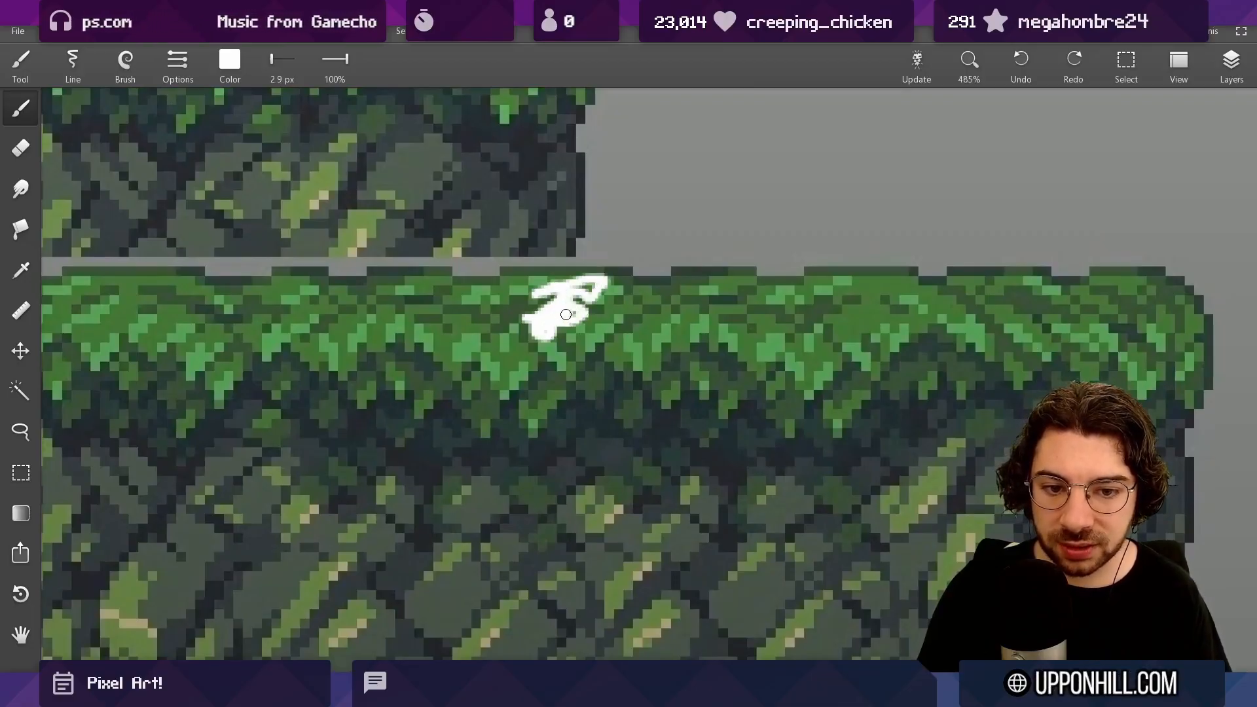
pyautogui.hotkey('ctrl', 'z')
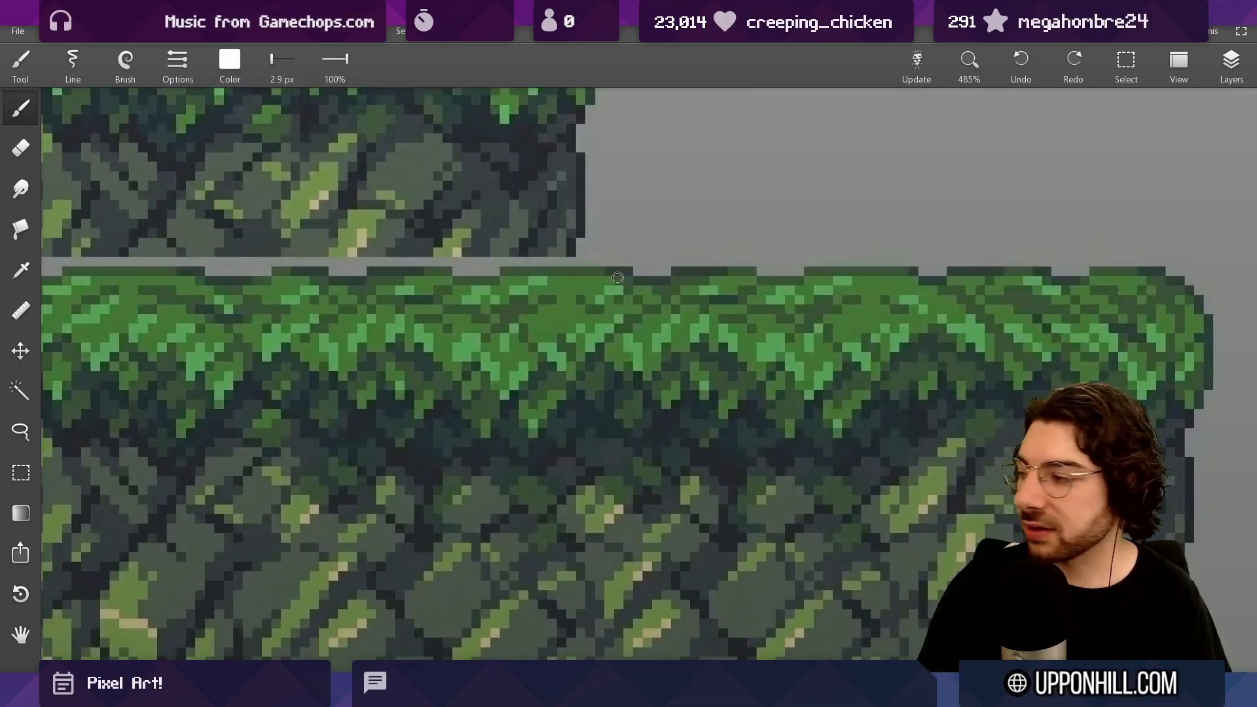
pyautogui.moveTo(545, 298)
pyautogui.mouseDown()
pyautogui.moveTo(593, 283)
pyautogui.moveTo(563, 329)
pyautogui.mouseUp()
pyautogui.hotkey('ctrl', 'z')
pyautogui.hotkey('ctrl', 'z')
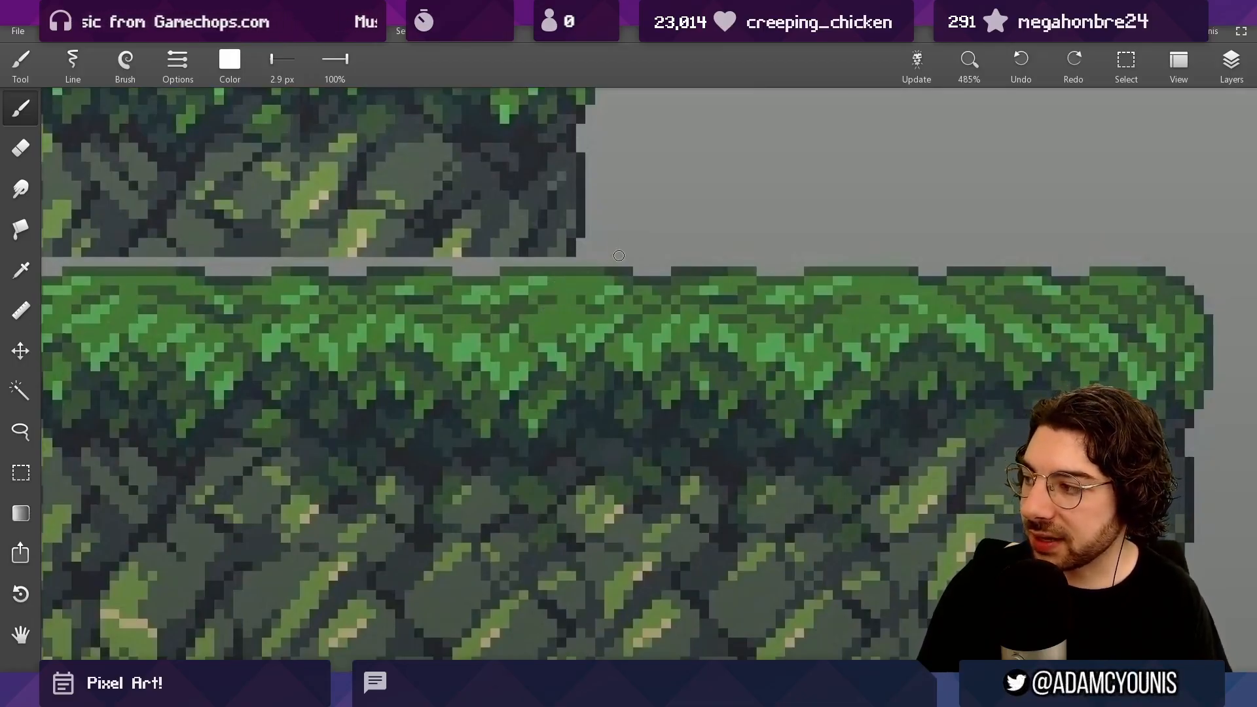
pyautogui.scroll(-5, 512, 411)
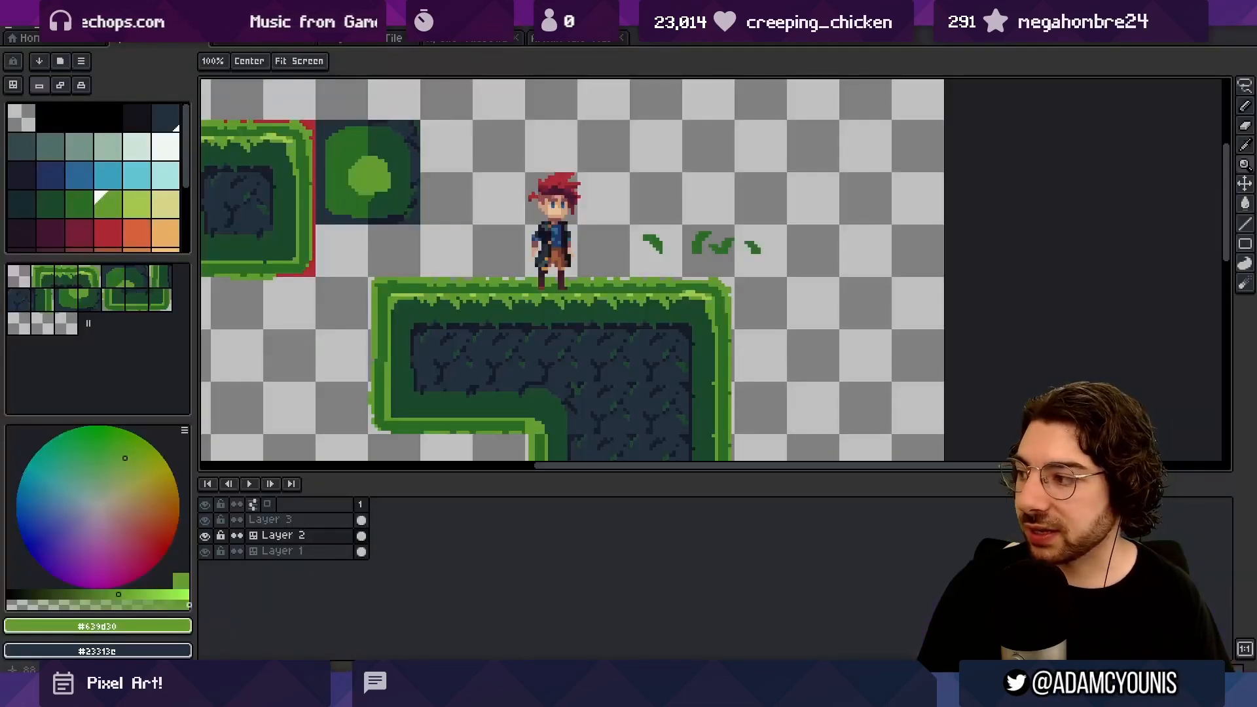
# Step: Back in Aseprite, fill the notch above the slanted tuft with medium green #2b6d25 and extend it up through the light grass
pyautogui.scroll(4, 536, 289)
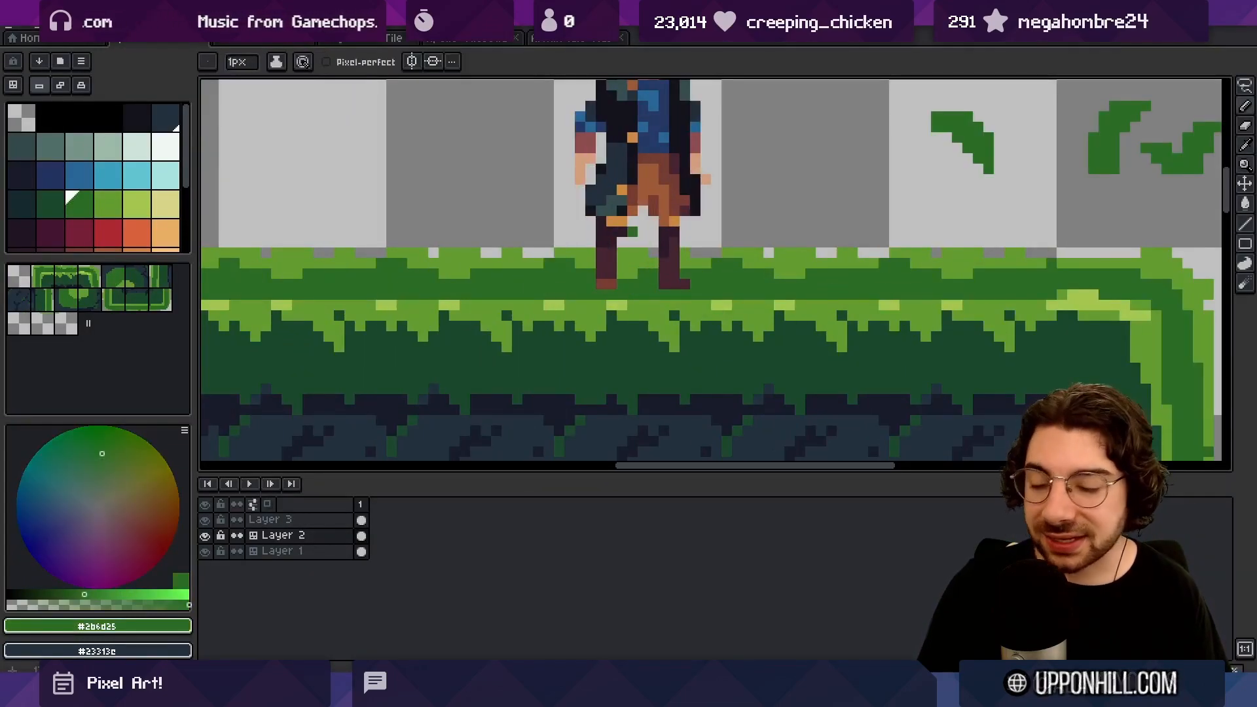
pyautogui.click(632, 231)
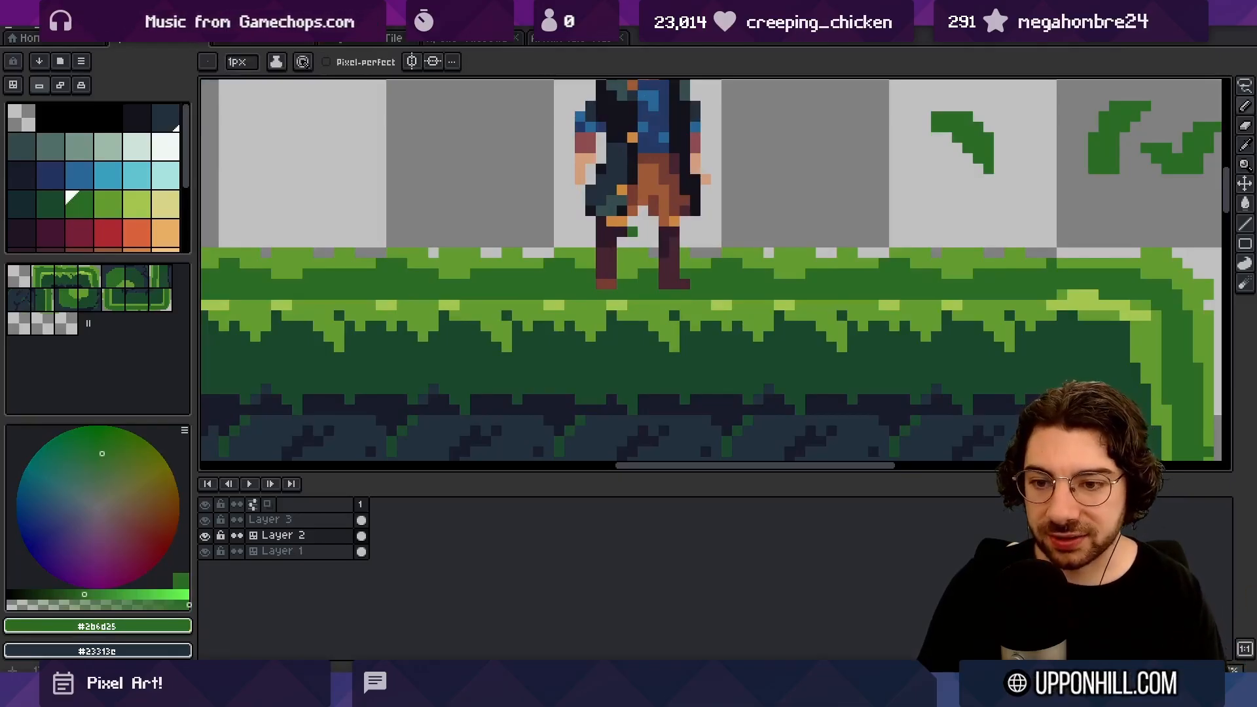
pyautogui.press('z')
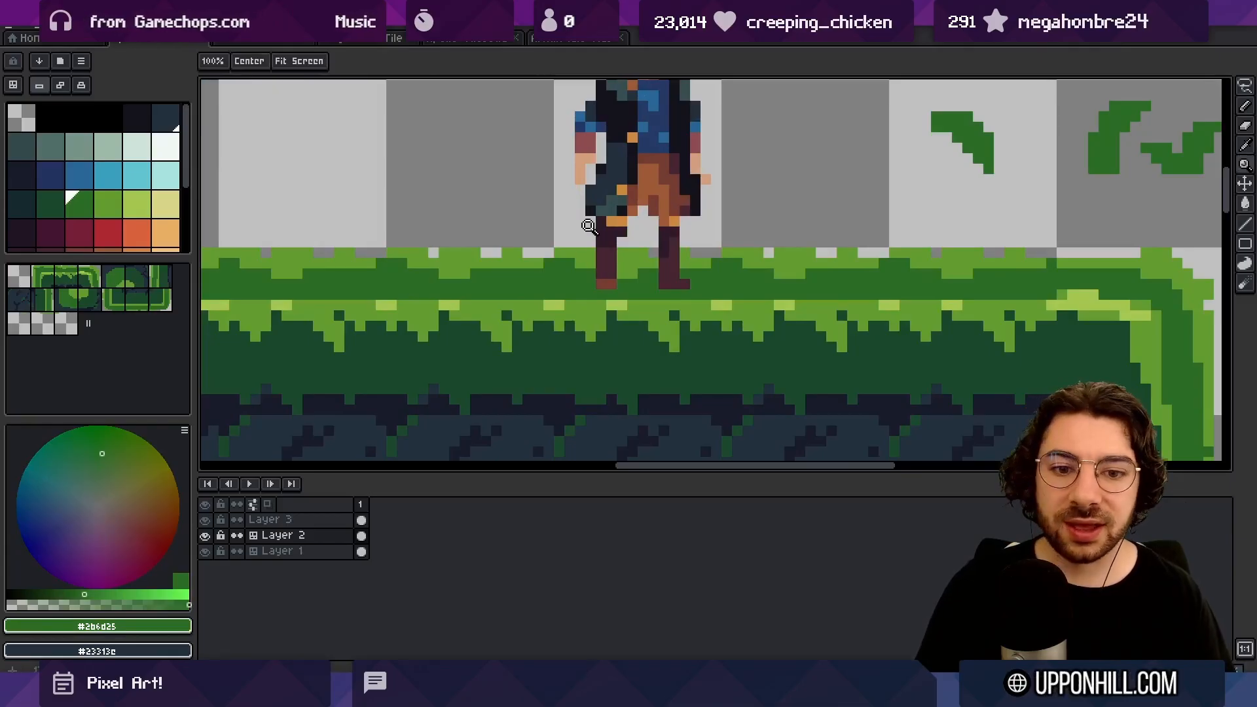
pyautogui.click(495, 321)
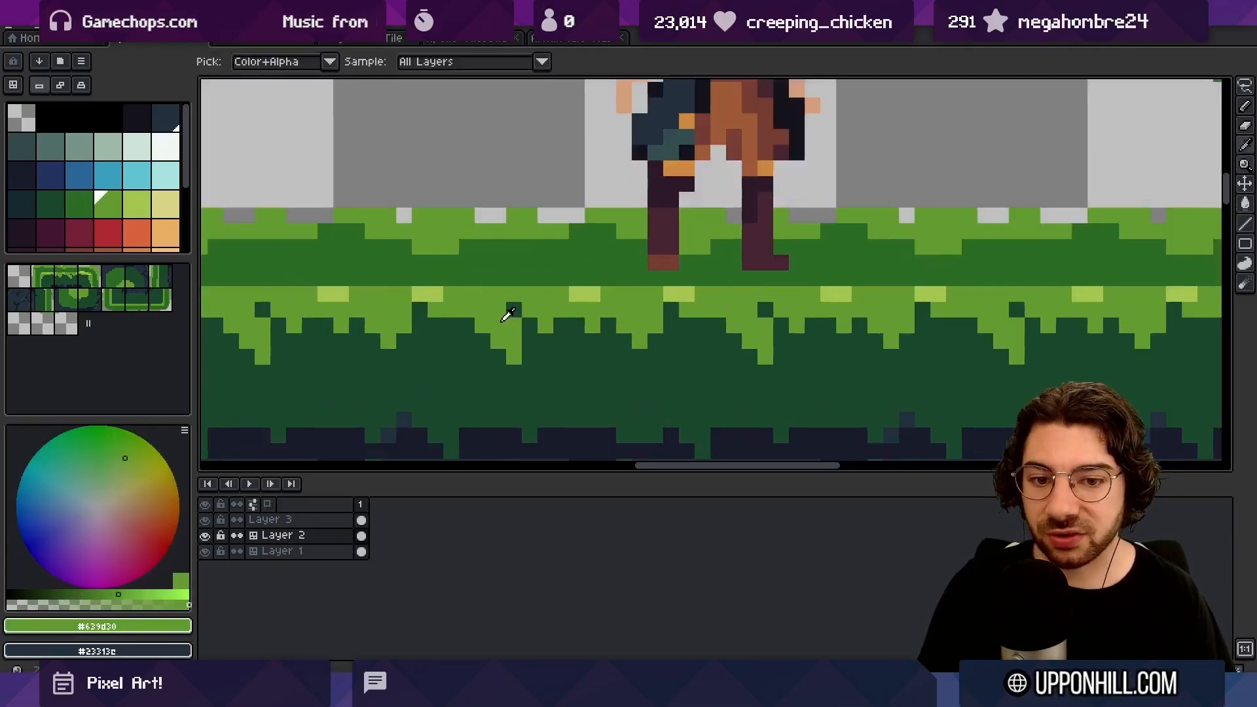
pyautogui.press('b')
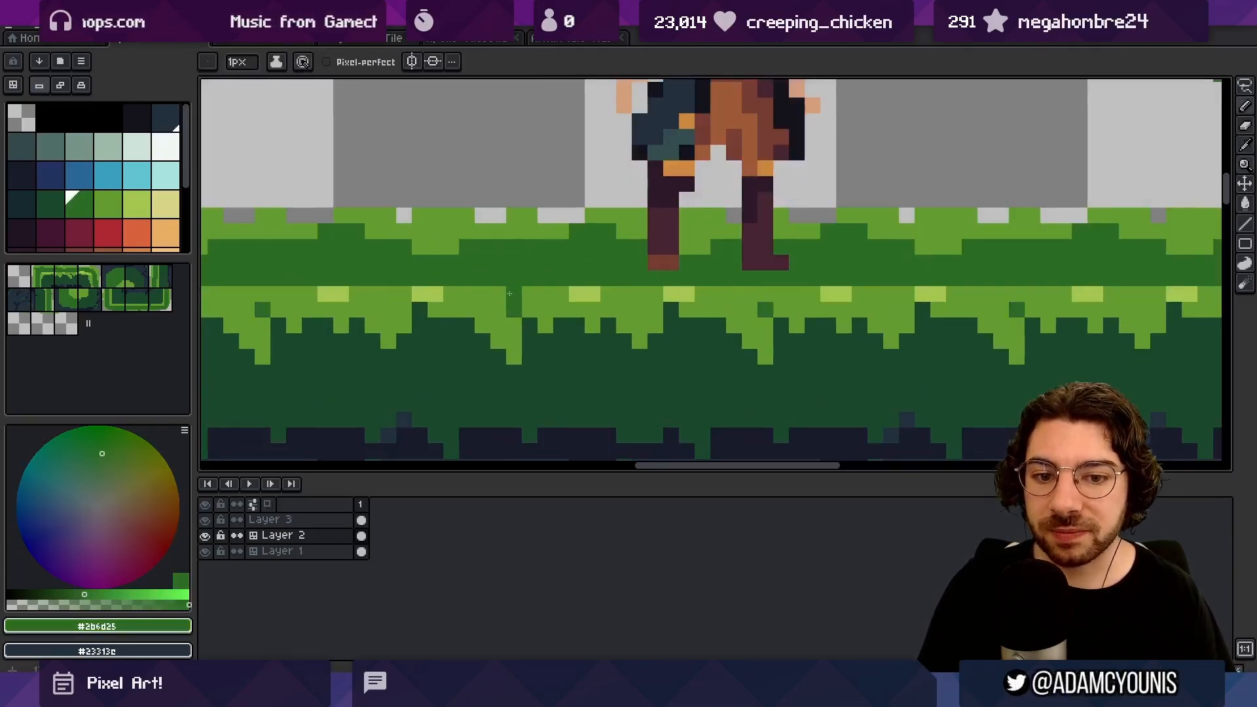
pyautogui.click(509, 293)
pyautogui.keyDown('alt'); pyautogui.click(537, 231); pyautogui.keyUp('alt')
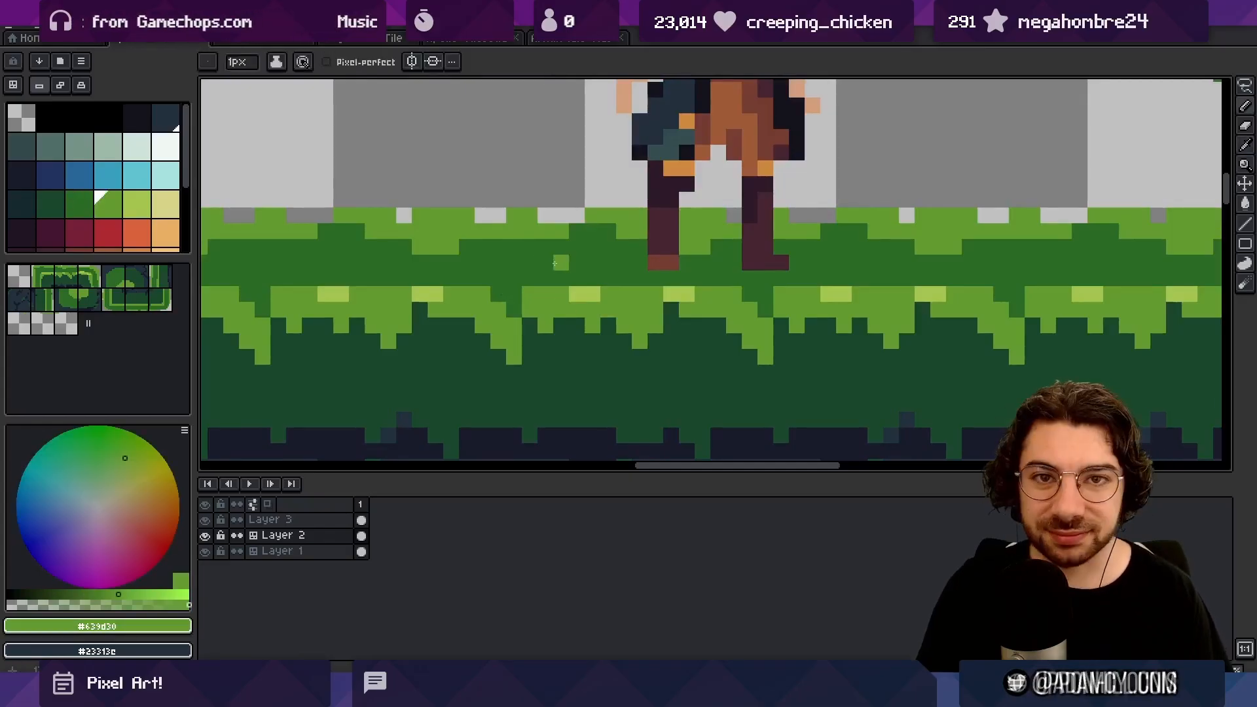
pyautogui.click(539, 210)
# Step: Paint a short medium green #2b6d25 tuft under the light grass beside the slanted tuft, picking dark green #1a482c for trimming
pyautogui.keyDown('alt'); pyautogui.click(545, 236); pyautogui.keyUp('alt')
pyautogui.scroll(-2, 545, 236)
pyautogui.click(542, 290)
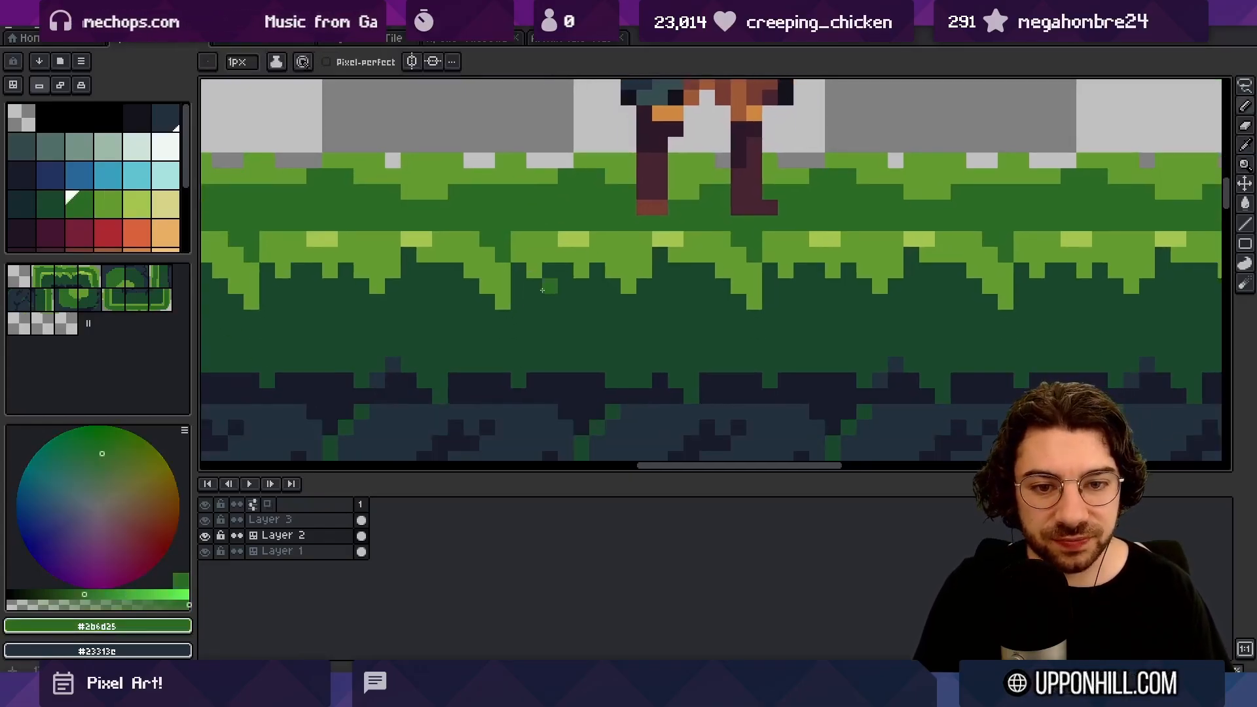
pyautogui.keyDown('alt'); pyautogui.click(501, 273); pyautogui.keyUp('alt')
pyautogui.keyDown('alt'); pyautogui.click(507, 223); pyautogui.keyUp('alt')
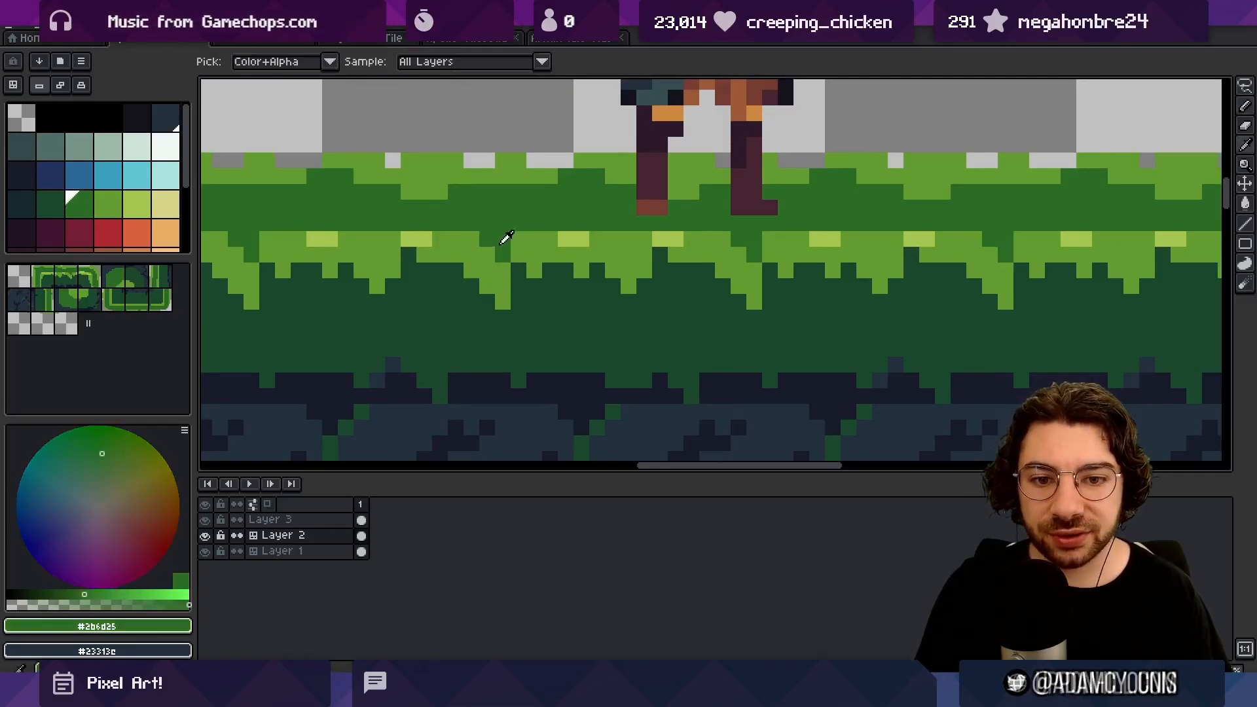
pyautogui.click(542, 285)
pyautogui.click(550, 269)
pyautogui.click(565, 286)
pyautogui.keyDown('alt'); pyautogui.click(546, 313); pyautogui.keyUp('alt')
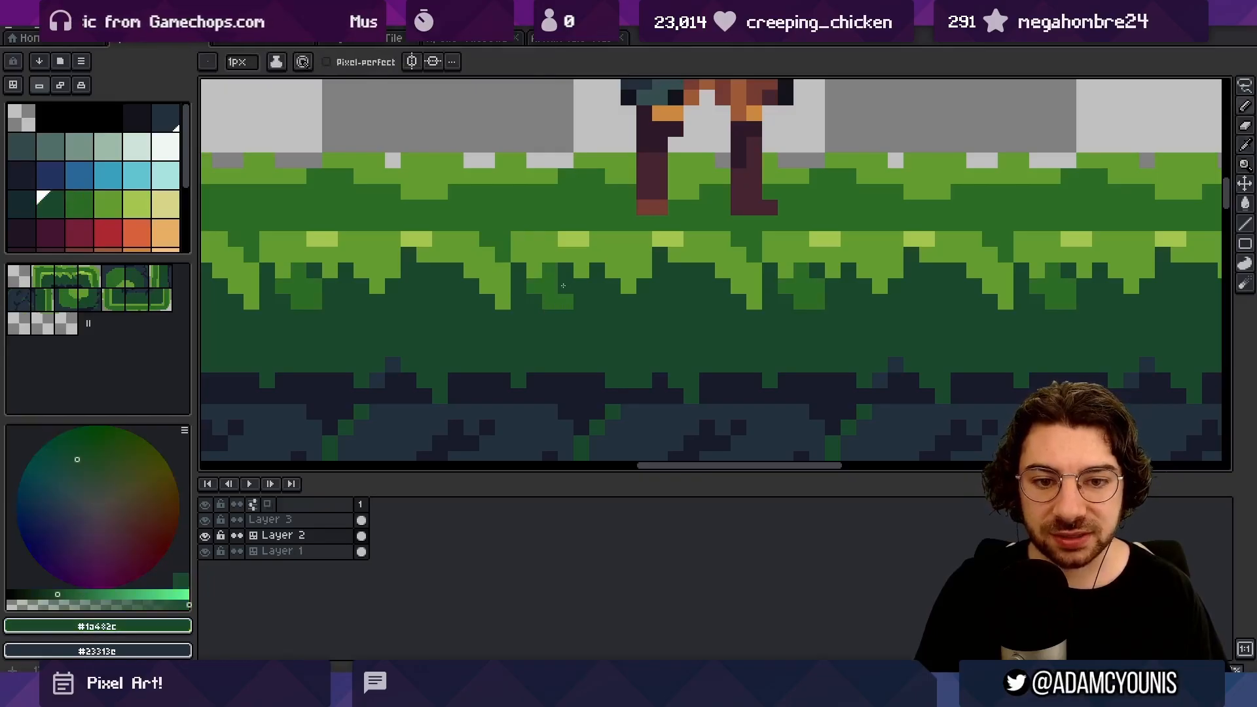
# Step: Add a longer medium green #2b6d25 tuft beside the short one, hanging into the dark band with a slanted tip
pyautogui.keyDown('alt'); pyautogui.click(551, 292); pyautogui.keyUp('alt')
pyautogui.moveTo(565, 286)
pyautogui.mouseDown()
pyautogui.moveTo(565, 301)
pyautogui.moveTo(631, 279)
pyautogui.moveTo(616, 326)
pyautogui.mouseUp()
pyautogui.click(630, 296)
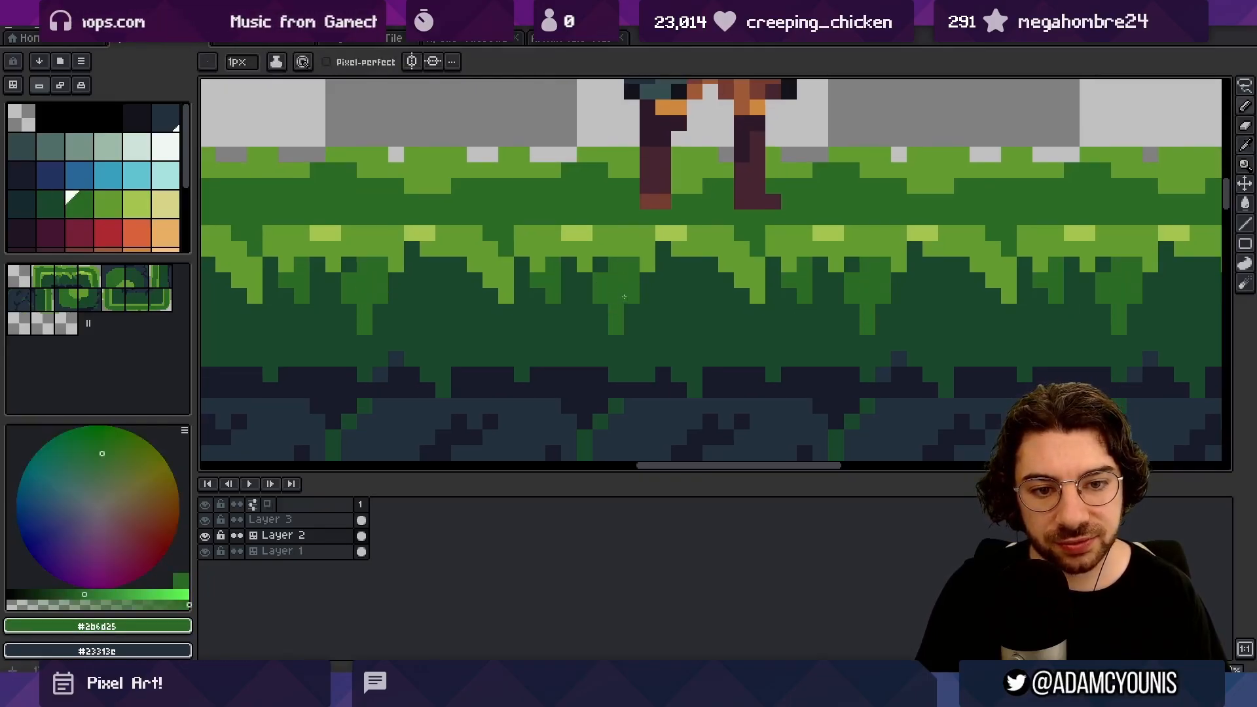
pyautogui.click(600, 311)
pyautogui.click(600, 326)
pyautogui.keyDown('alt'); pyautogui.click(623, 279); pyautogui.keyUp('alt')
pyautogui.keyDown('alt'); pyautogui.click(622, 279); pyautogui.keyUp('alt')
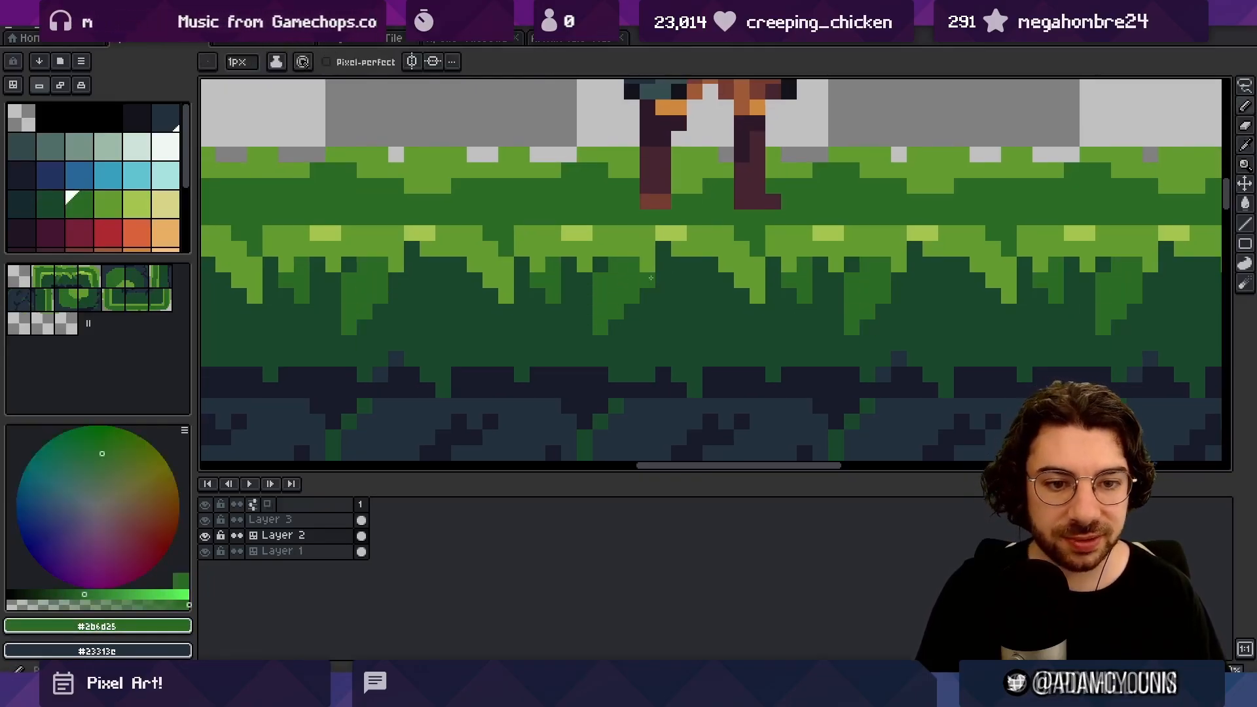
# Step: Add small medium green #2b6d25 leaf pixels beside the long tuft under the light grass, and check the whole platform
pyautogui.moveTo(664, 265)
pyautogui.mouseDown()
pyautogui.moveTo(679, 296)
pyautogui.moveTo(694, 281)
pyautogui.moveTo(612, 267)
pyautogui.mouseUp()
pyautogui.click(679, 266)
pyautogui.keyDown('alt'); pyautogui.click(709, 287); pyautogui.keyUp('alt')
pyautogui.keyDown('alt'); pyautogui.click(694, 286); pyautogui.keyUp('alt')
pyautogui.press('z')
pyautogui.scroll(8, 721, 280)
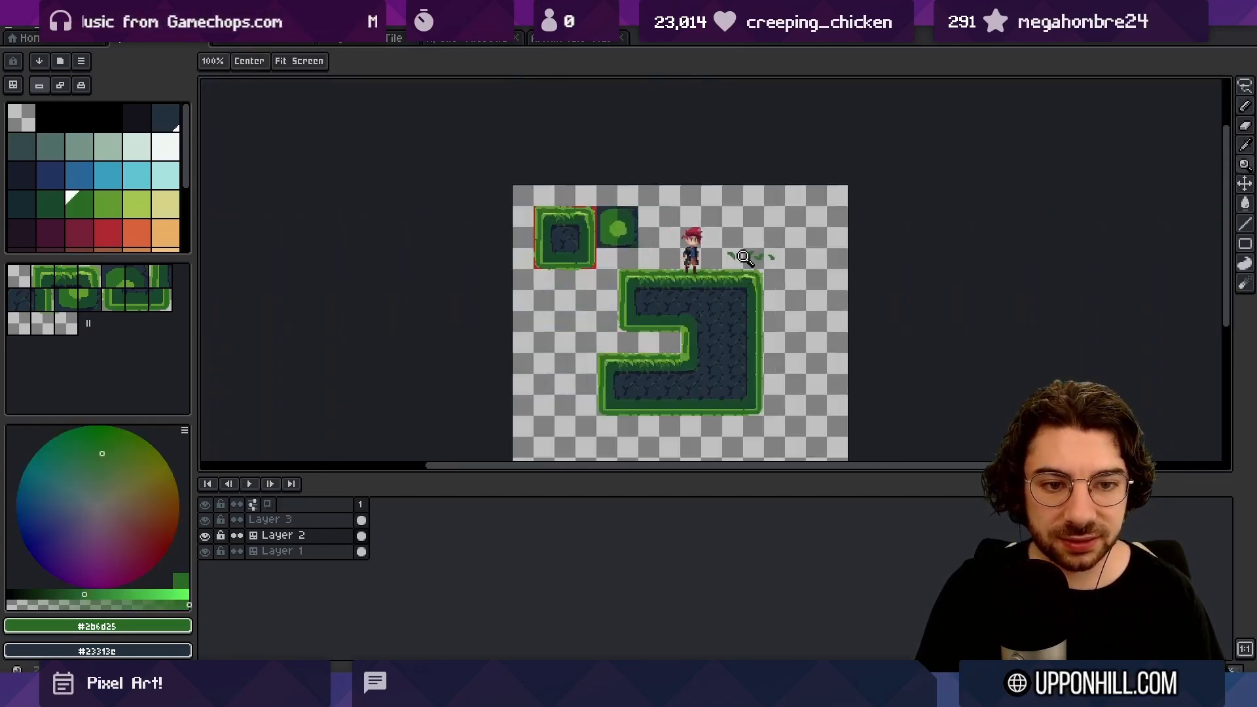
# Step: Sample light green #639d30 and lime highlight #a6c74f from the platform's upper grass edge for the Pencil
pyautogui.press('i')
pyautogui.scroll(1, 601, 272)
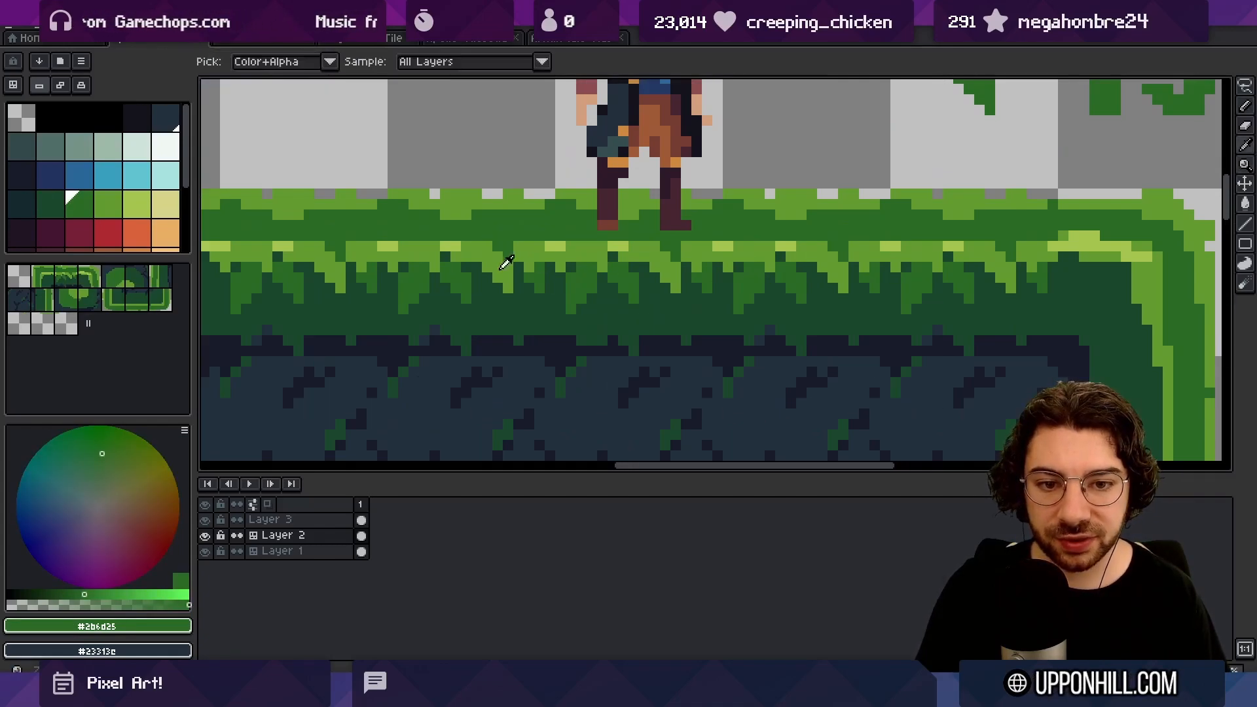
pyautogui.keyDown('alt'); pyautogui.click(506, 259); pyautogui.keyUp('alt')
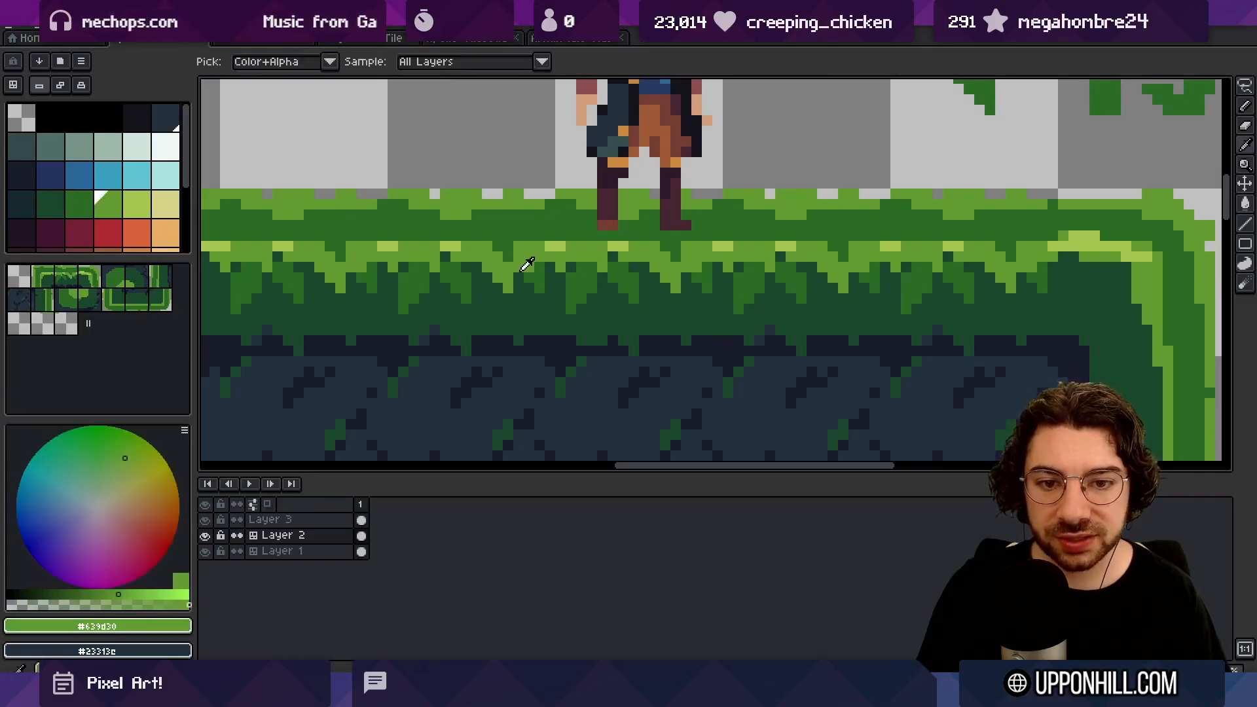
pyautogui.press('z')
pyautogui.scroll(-9, 586, 200)
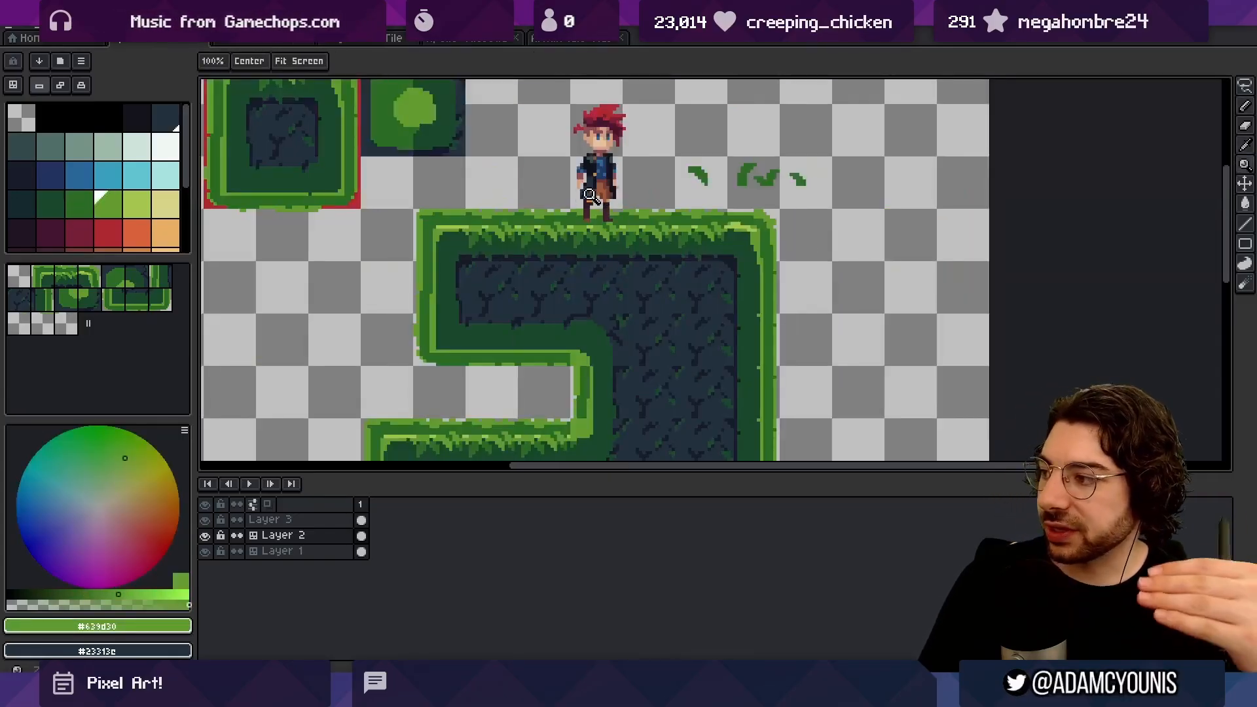
pyautogui.press('i')
pyautogui.click(457, 219)
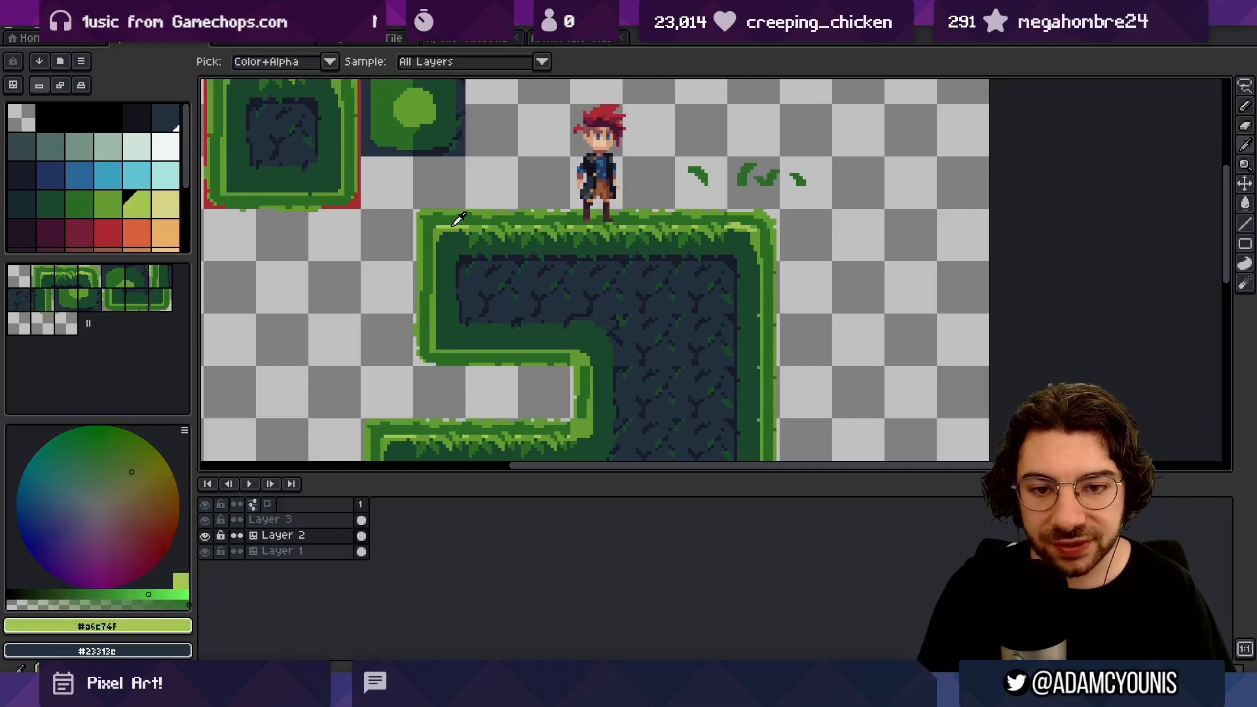
pyautogui.press('b')
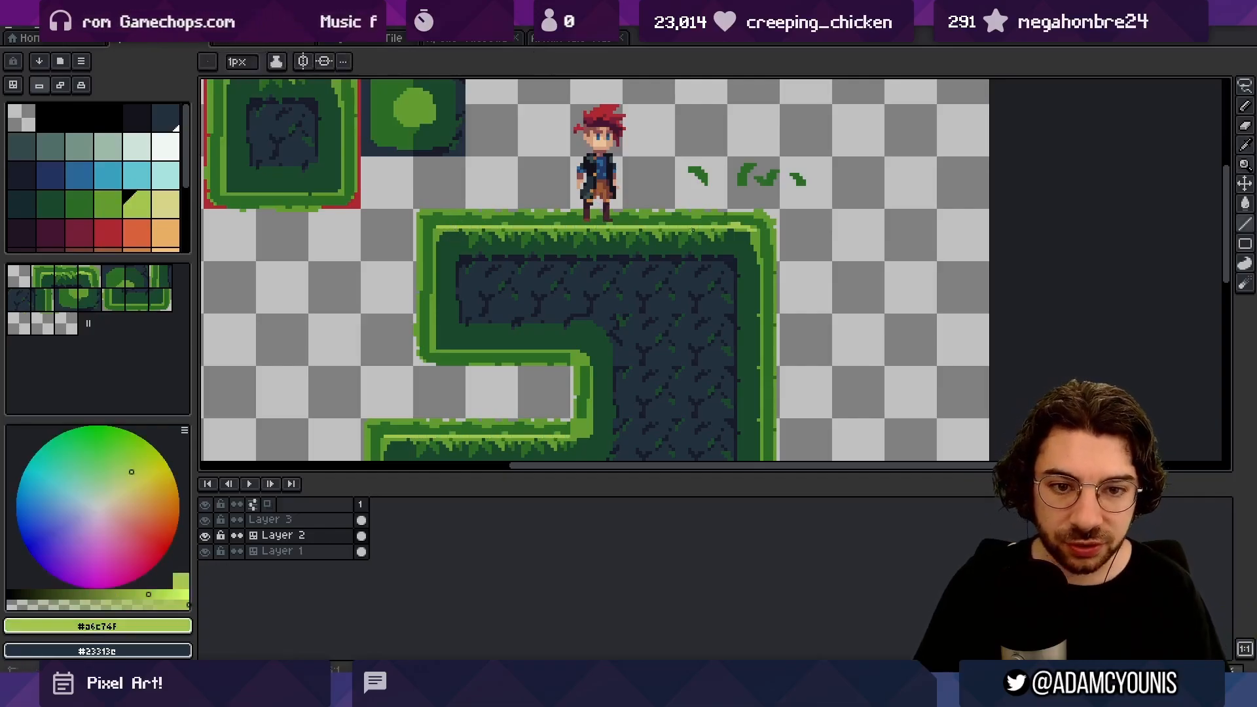
# Step: Break up the light grass row above the hanging tufts with small medium green #2b6d25 notch pixels, and check the platform
pyautogui.click(635, 230)
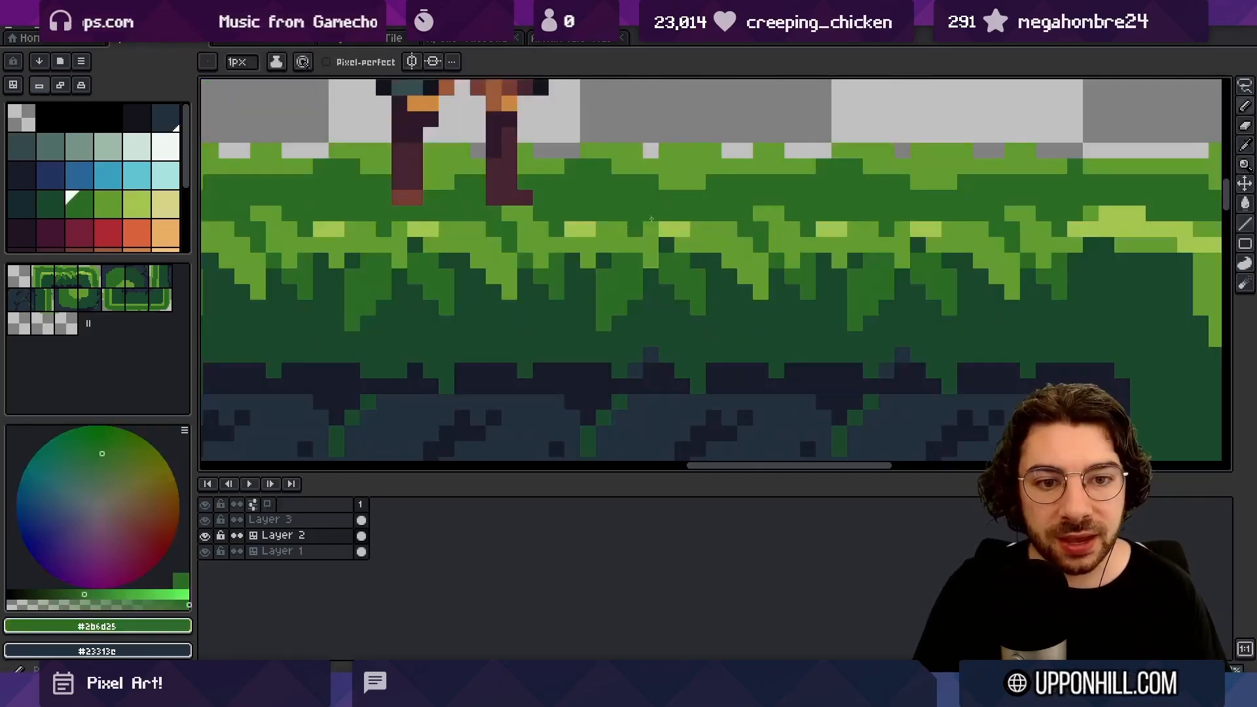
pyautogui.click(646, 230)
pyautogui.click(651, 245)
pyautogui.press('z')
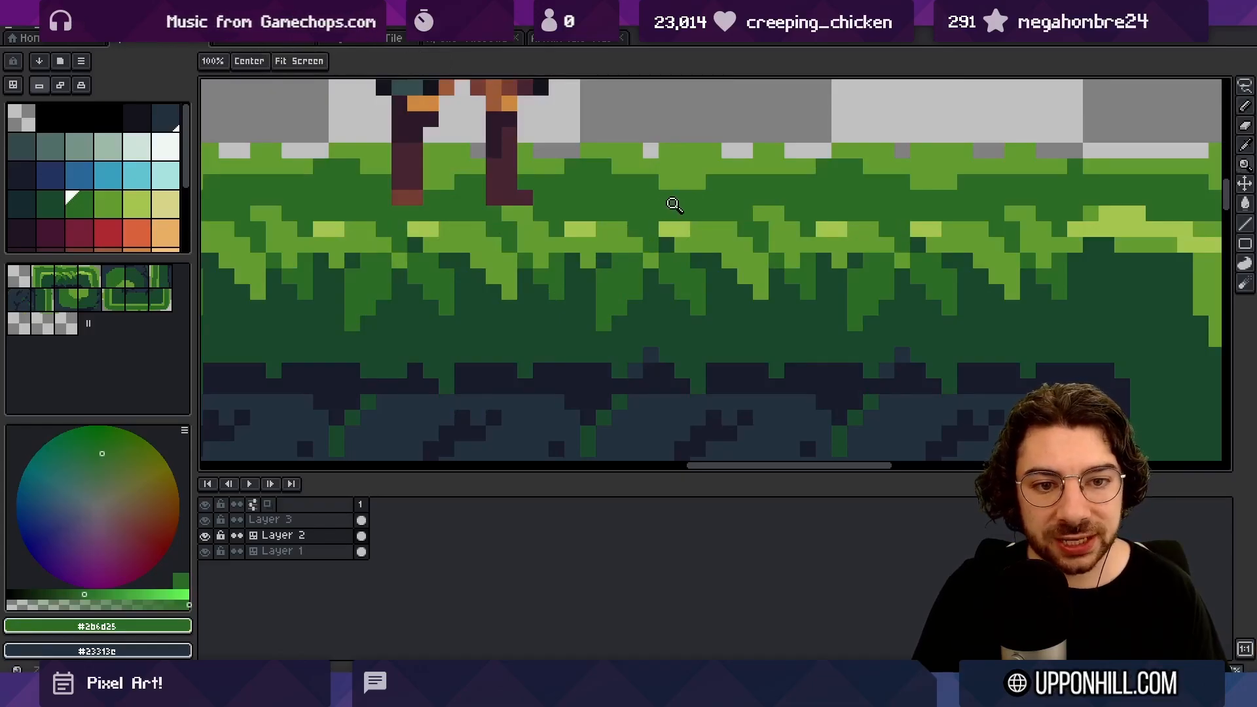
pyautogui.scroll(-6, 673, 202)
pyautogui.scroll(6, 666, 202)
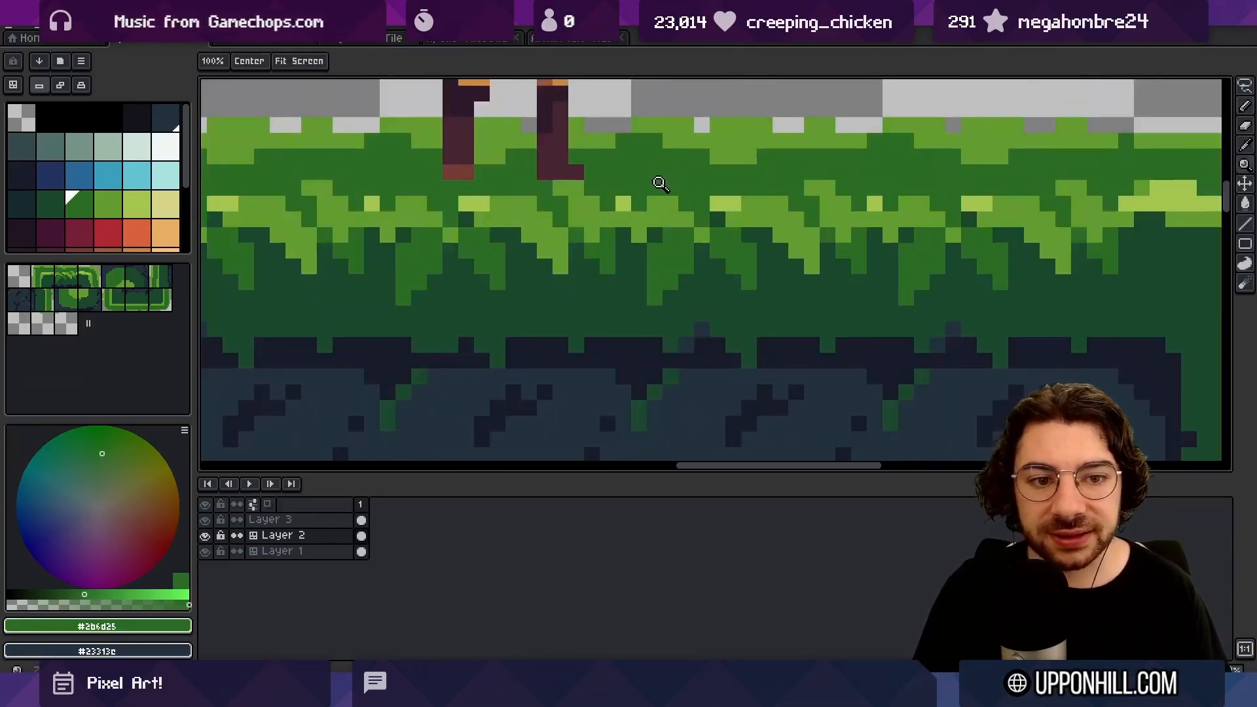
pyautogui.scroll(-5, 656, 186)
pyautogui.scroll(2, 597, 192)
pyautogui.scroll(1, 597, 191)
pyautogui.moveTo(597, 191); pyautogui.dragTo(596, 239)
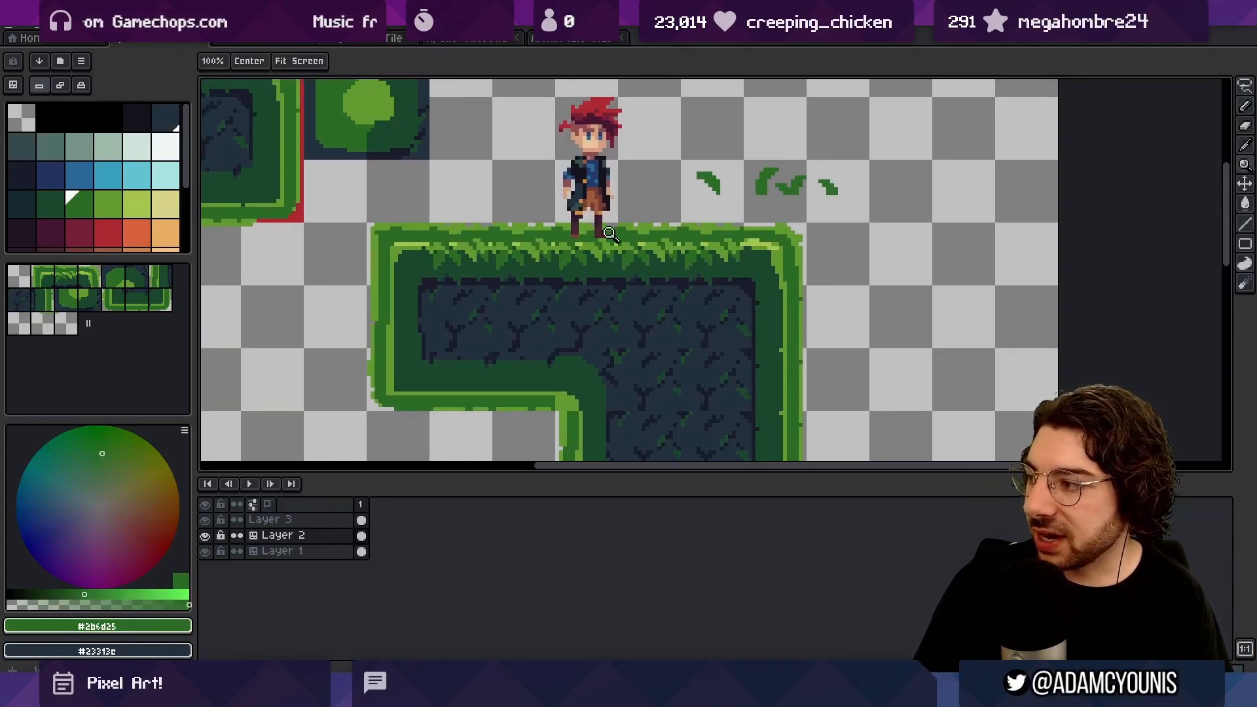
# Step: Touch up the grass band along the platform's upper edge with sampled light green #639d30 and medium green #2b6d25 pixels, and check the whole platform
pyautogui.scroll(1, 609, 234)
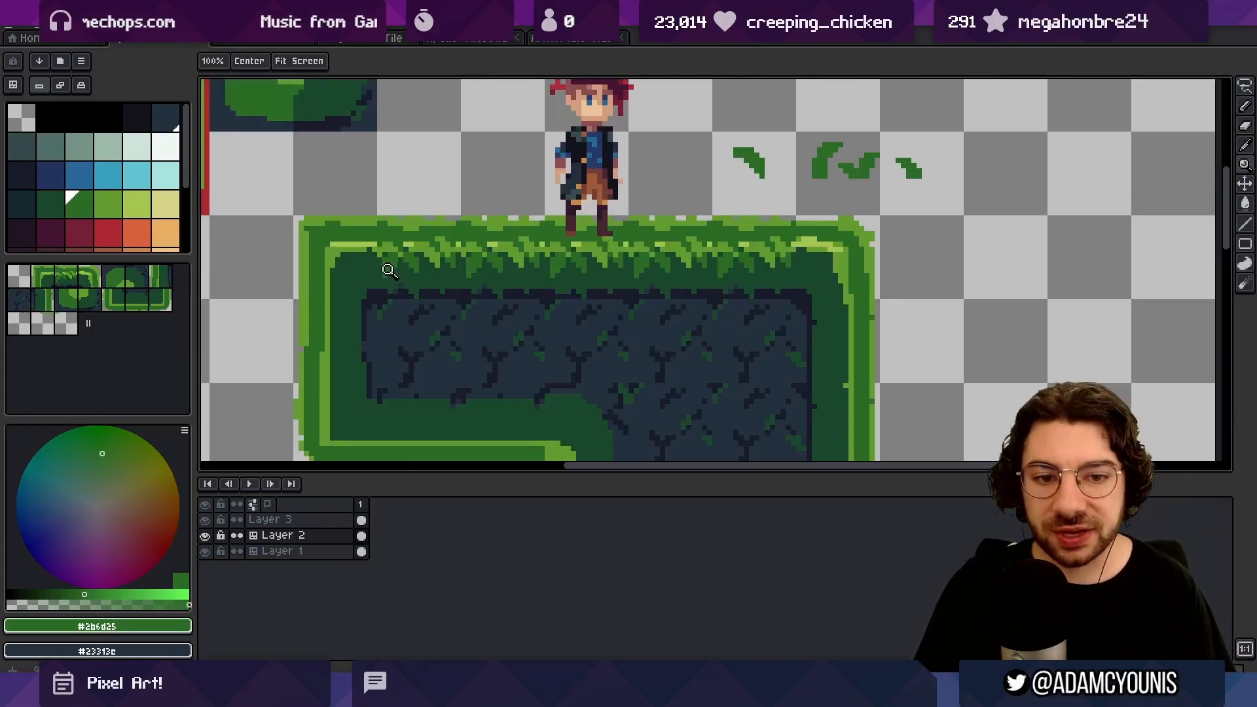
pyautogui.press('i')
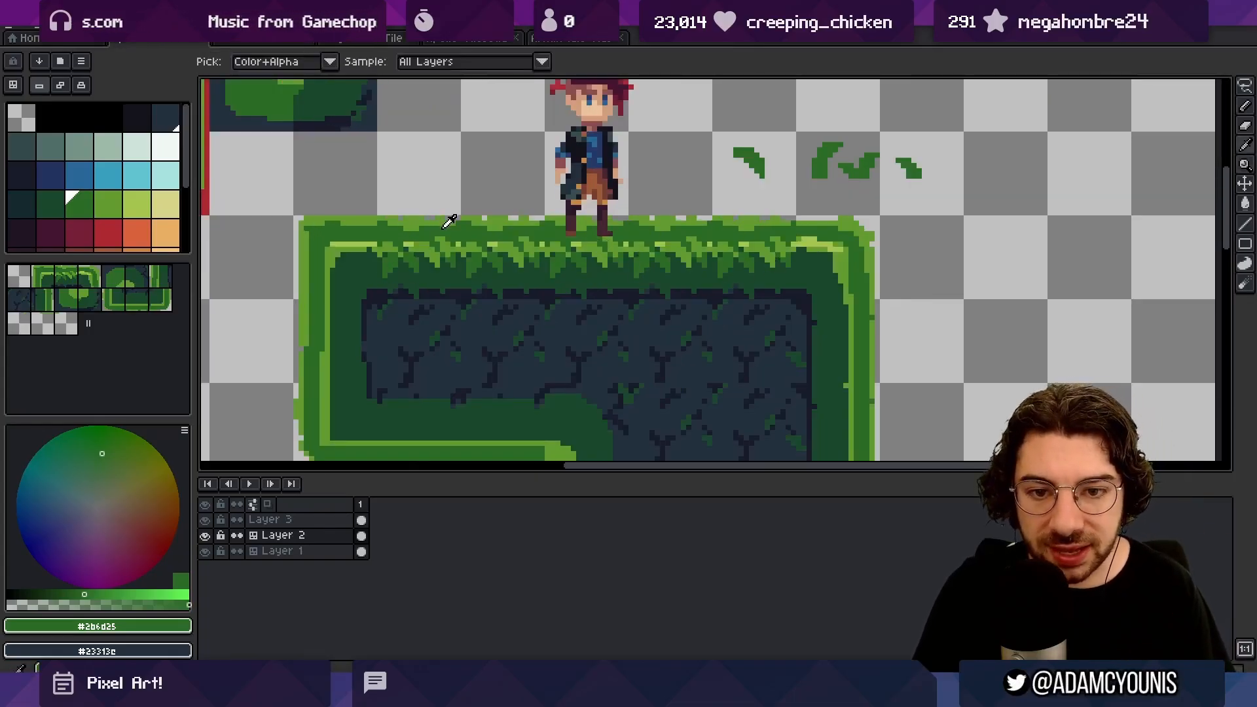
pyautogui.keyDown('alt'); pyautogui.click(448, 274); pyautogui.keyUp('alt')
pyautogui.press('b')
pyautogui.keyDown('alt'); pyautogui.click(447, 227); pyautogui.keyUp('alt')
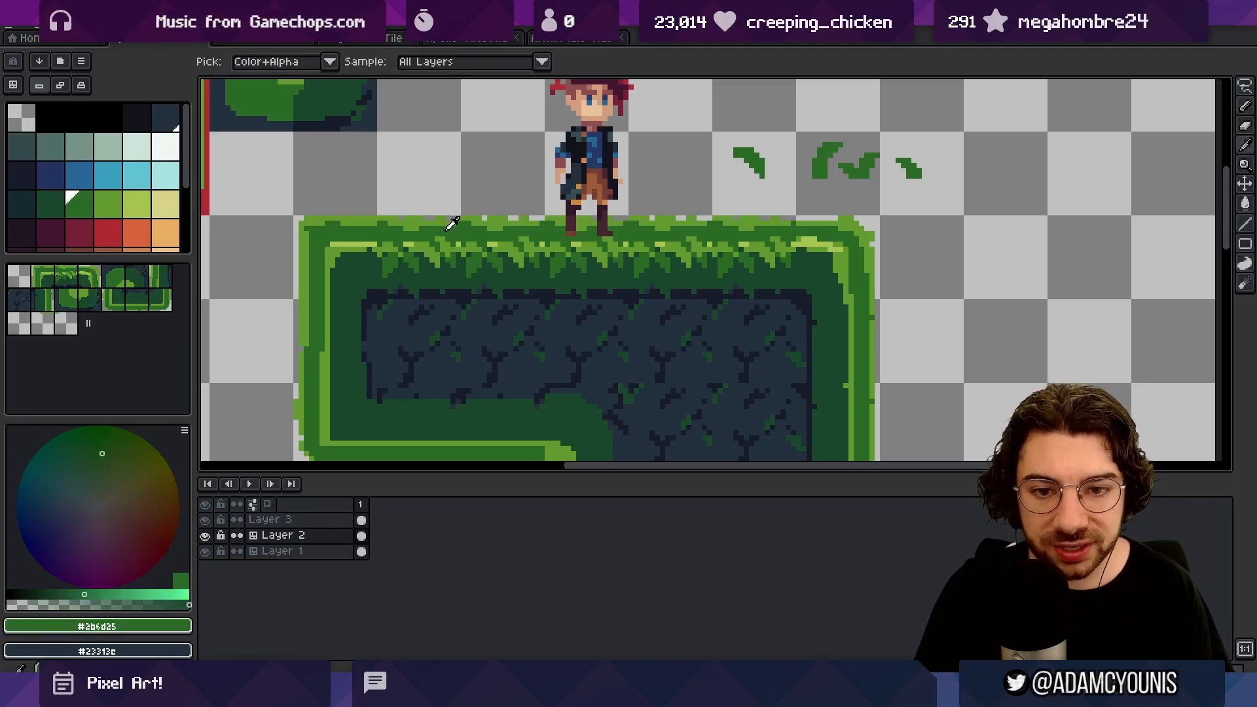
pyautogui.keyDown('alt'); pyautogui.click(457, 228); pyautogui.keyUp('alt')
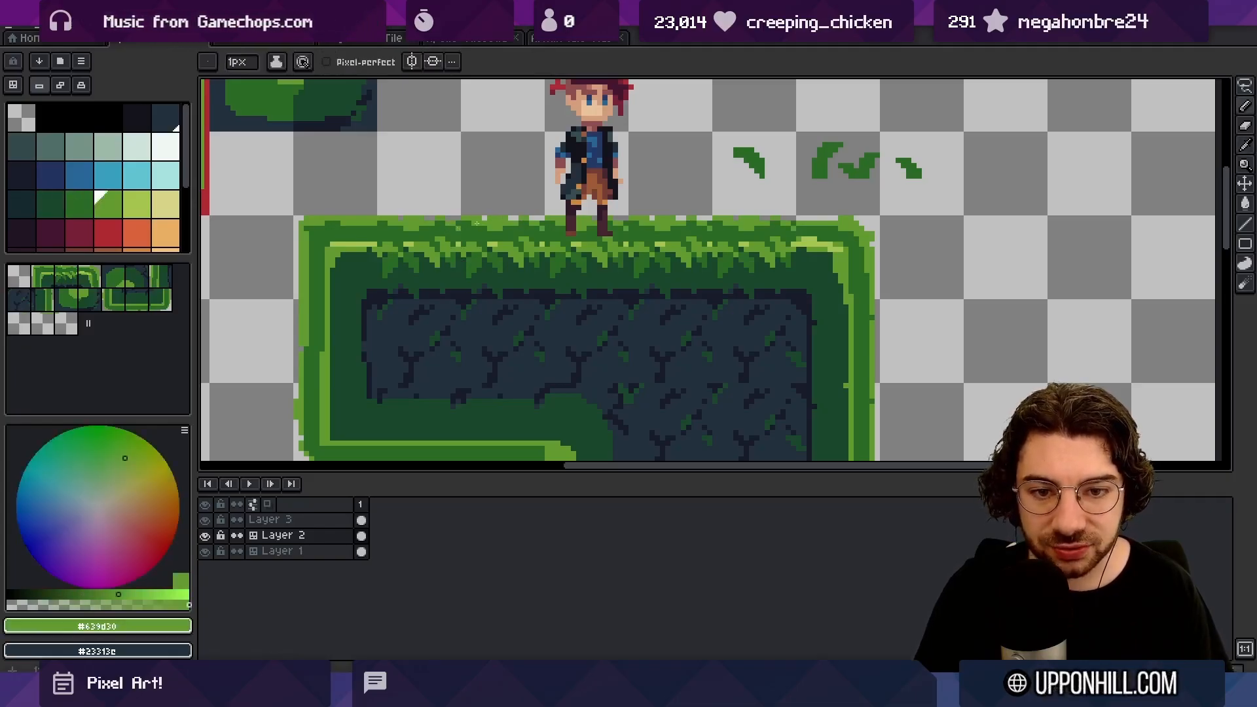
pyautogui.keyDown('alt'); pyautogui.click(477, 224); pyautogui.keyUp('alt')
pyautogui.keyDown('alt'); pyautogui.click(501, 228); pyautogui.keyUp('alt')
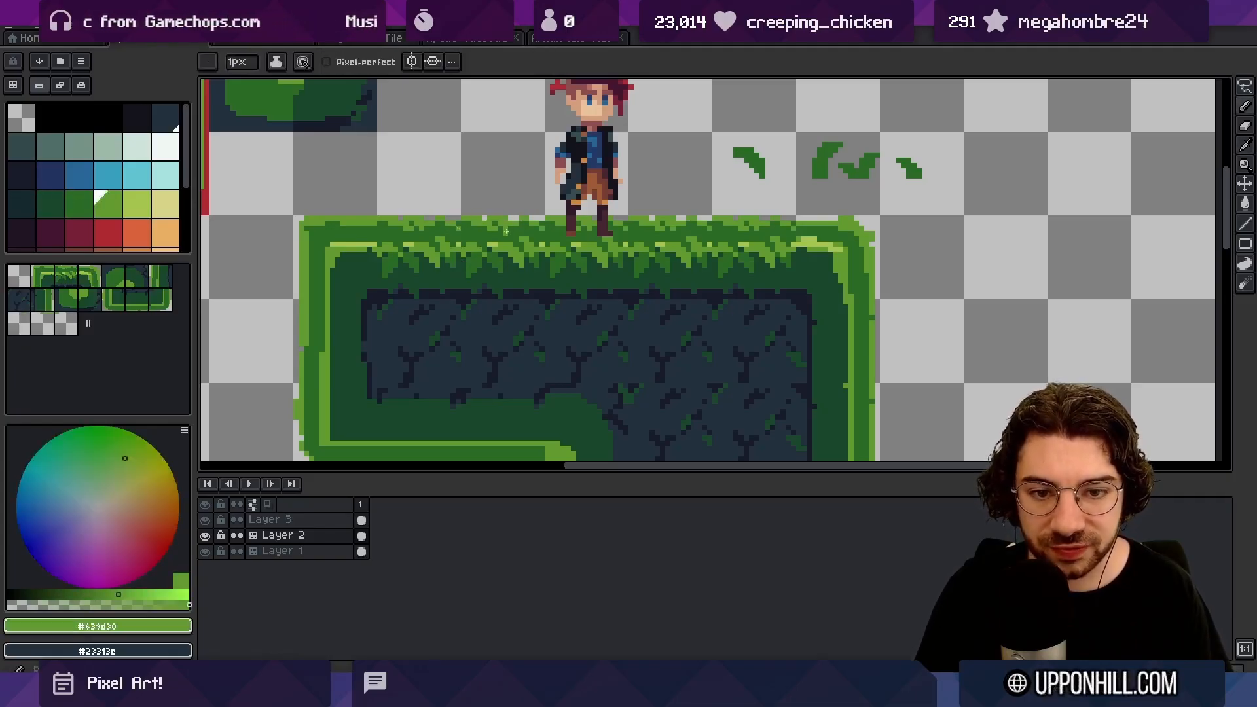
pyautogui.keyDown('alt'); pyautogui.click(505, 231); pyautogui.keyUp('alt')
pyautogui.keyDown('alt'); pyautogui.click(506, 231); pyautogui.keyUp('alt')
pyautogui.scroll(-5, 529, 220)
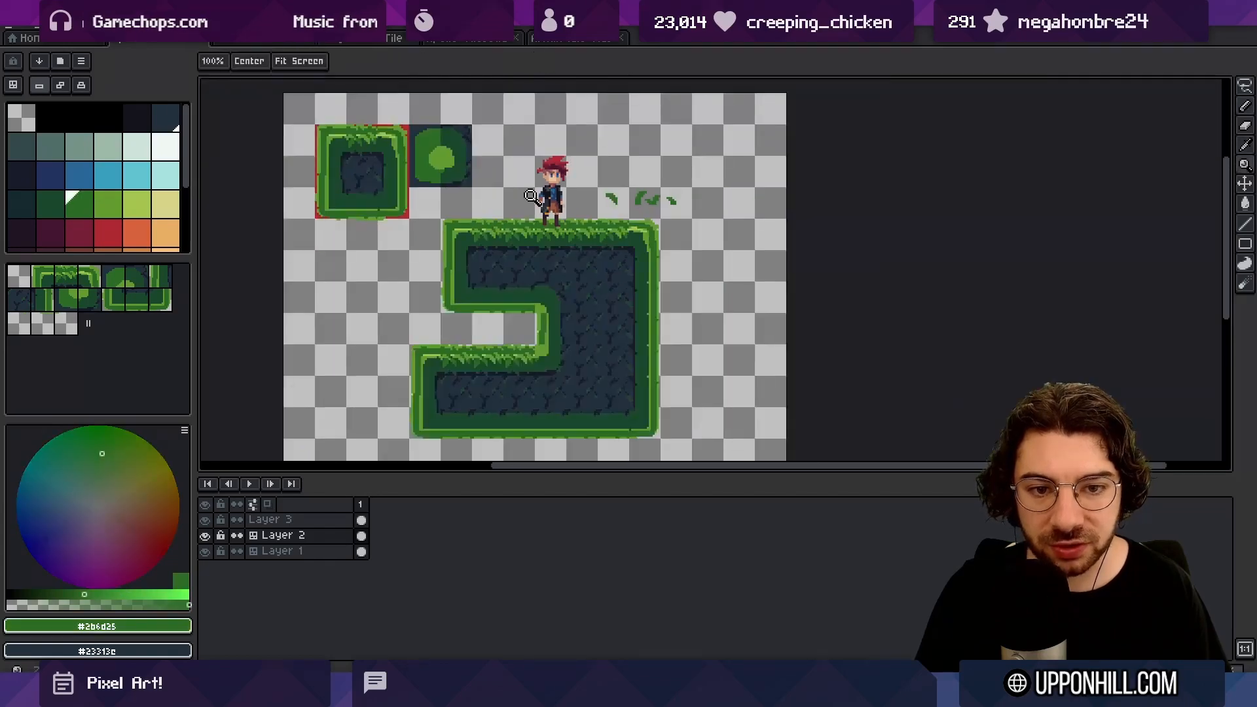
# Step: Move Layer 4 beneath all the other layers and fill it with the near-black palette colour Idx-4
pyautogui.scroll(-1, 532, 197)
pyautogui.scroll(5, 556, 194)
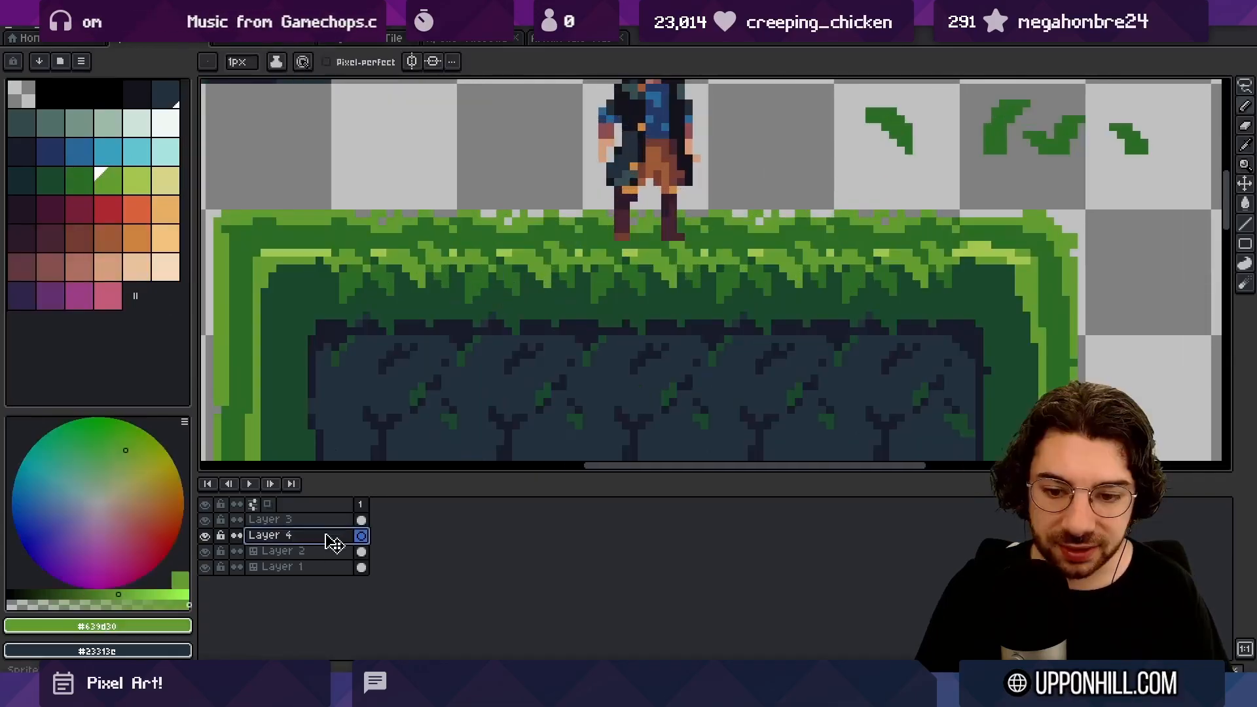
pyautogui.moveTo(332, 538); pyautogui.dragTo(324, 577)
pyautogui.click(136, 99)
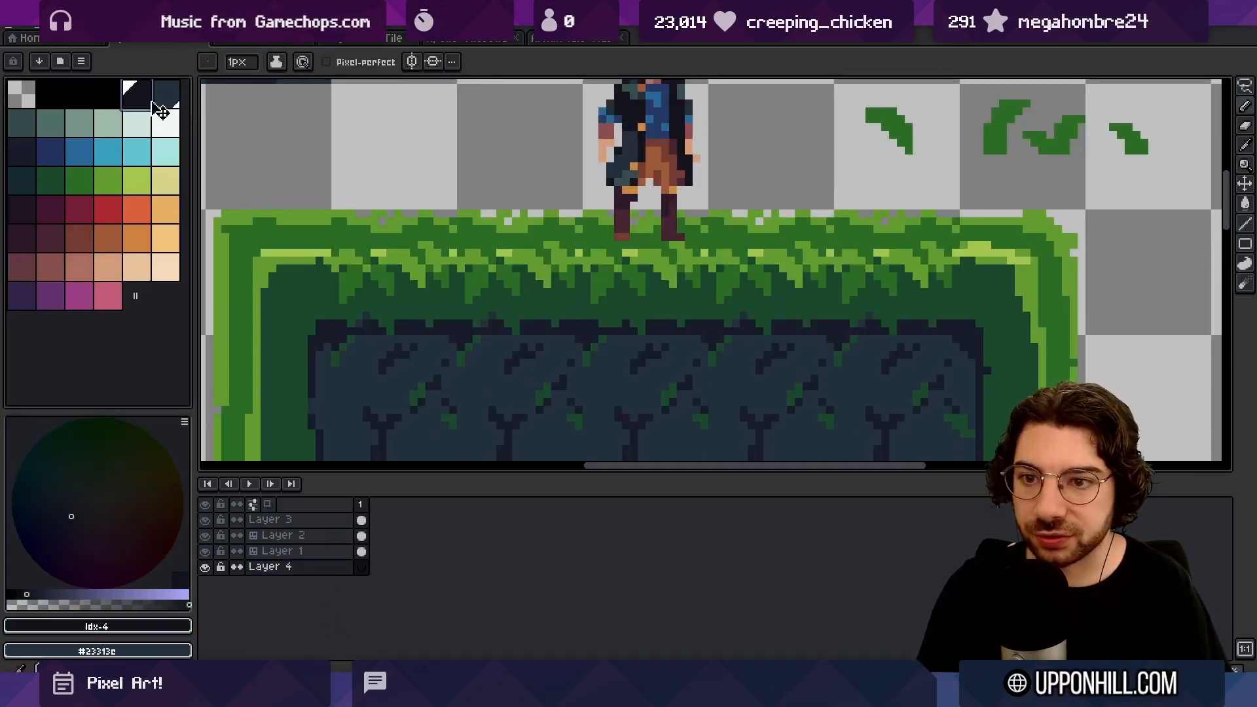
pyautogui.press('g')
pyautogui.click(519, 196)
pyautogui.press('z')
pyautogui.scroll(-5, 519, 196)
pyautogui.scroll(5, 510, 223)
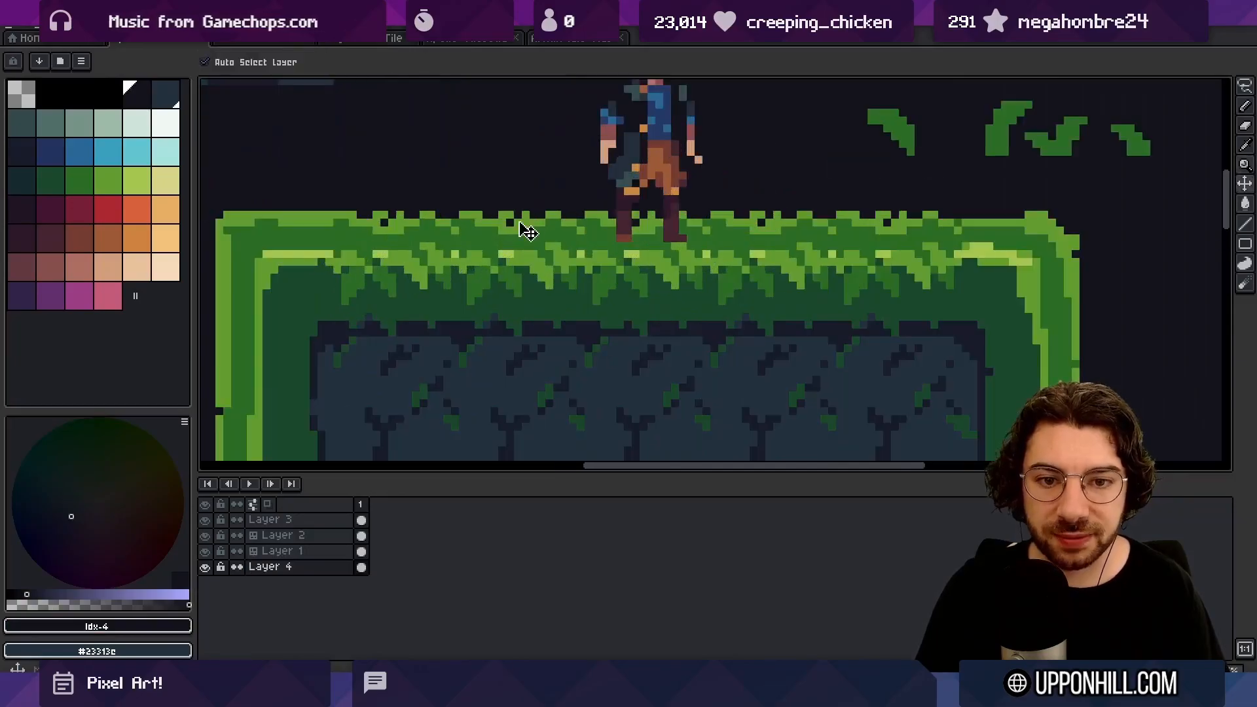
# Step: On the Layer 2 tilemap, shape the grass blade beside the dark notch in the platform's upper edge with green #2b6d25
pyautogui.keyDown('ctrl'); pyautogui.click(525, 230); pyautogui.keyUp('ctrl')
pyautogui.press('e')
pyautogui.scroll(-3, 509, 215)
pyautogui.scroll(5, 491, 185)
pyautogui.keyDown('alt'); pyautogui.click(519, 236); pyautogui.keyUp('alt')
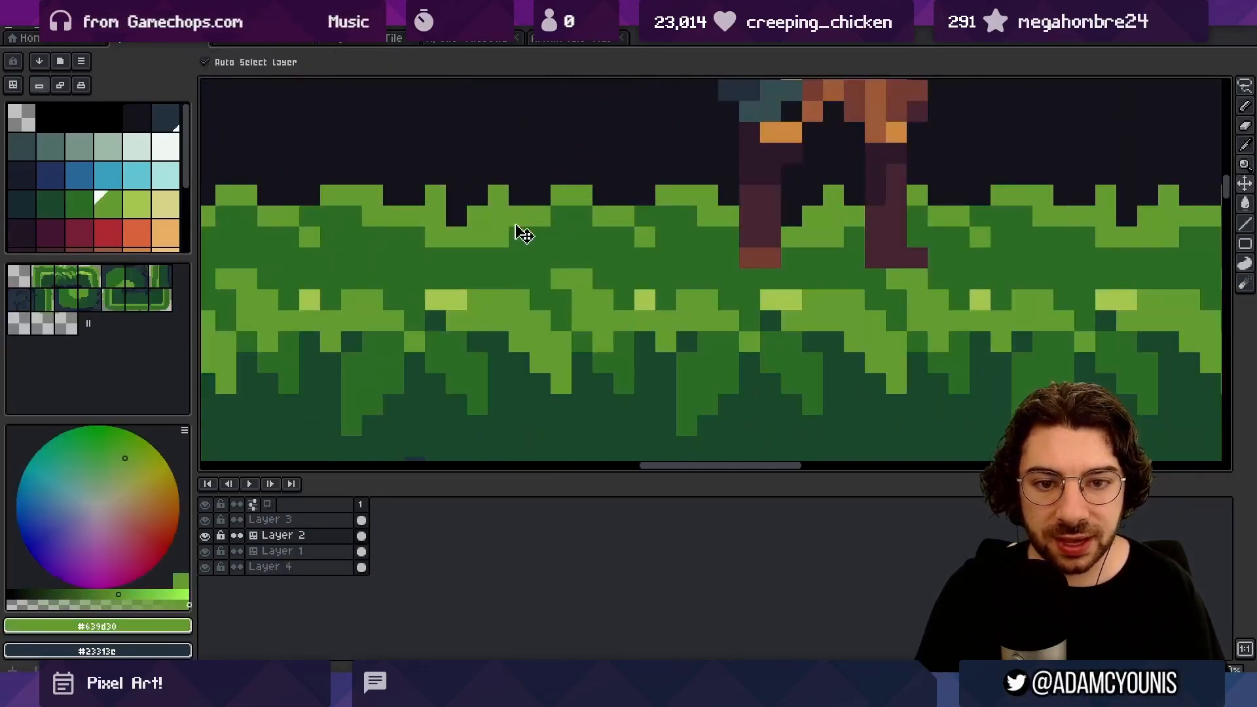
pyautogui.keyDown('alt'); pyautogui.click(504, 254); pyautogui.keyUp('alt')
pyautogui.click(477, 237)
pyautogui.click(477, 217)
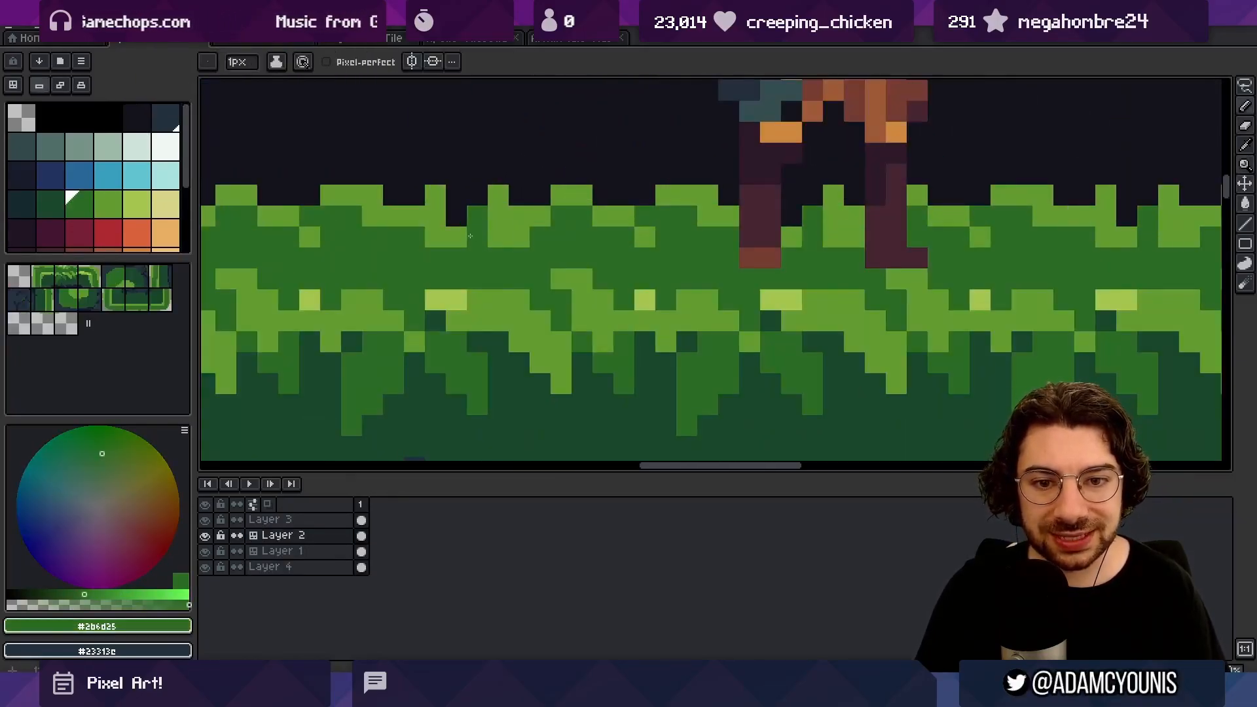
pyautogui.click(499, 236)
# Step: Add light green #a6c74f highlight pixels to the tip and base of the reshaped grass blade
pyautogui.keyDown('alt'); pyautogui.click(451, 300); pyautogui.keyUp('alt')
pyautogui.click(497, 197)
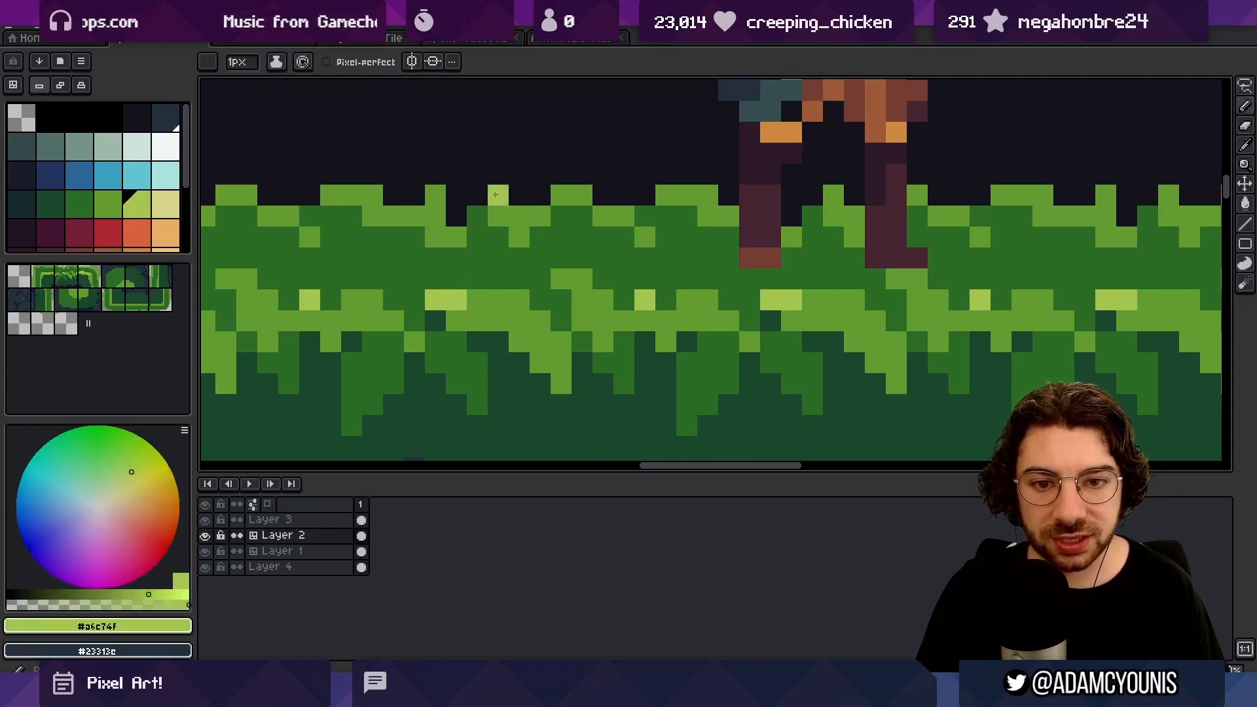
pyautogui.click(518, 215)
pyautogui.press('z')
pyautogui.moveTo(586, 233); pyautogui.dragTo(529, 205)
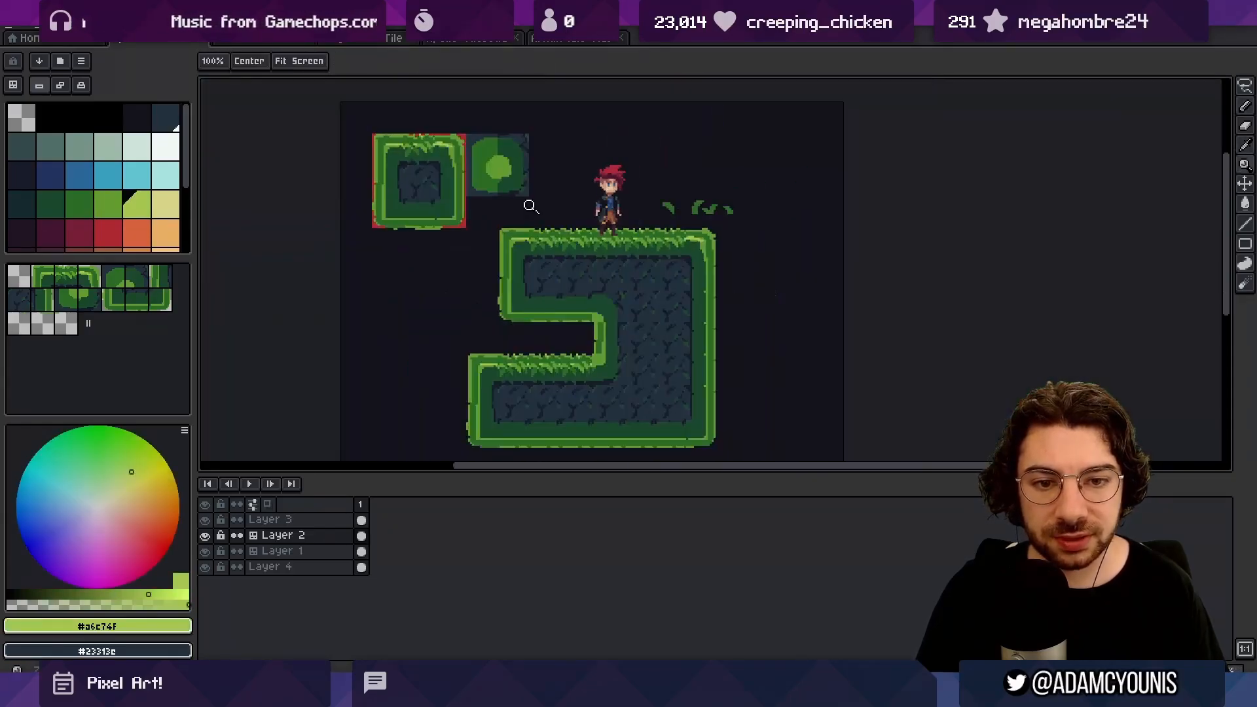
# Step: Reshape the neighbouring tufts on the upper grass edge with greens #2b6d25 and #639d30, and erase the extra pixel on the tuft's outer side
pyautogui.scroll(5, 648, 210)
pyautogui.keyDown('alt'); pyautogui.click(635, 226); pyautogui.keyUp('alt')
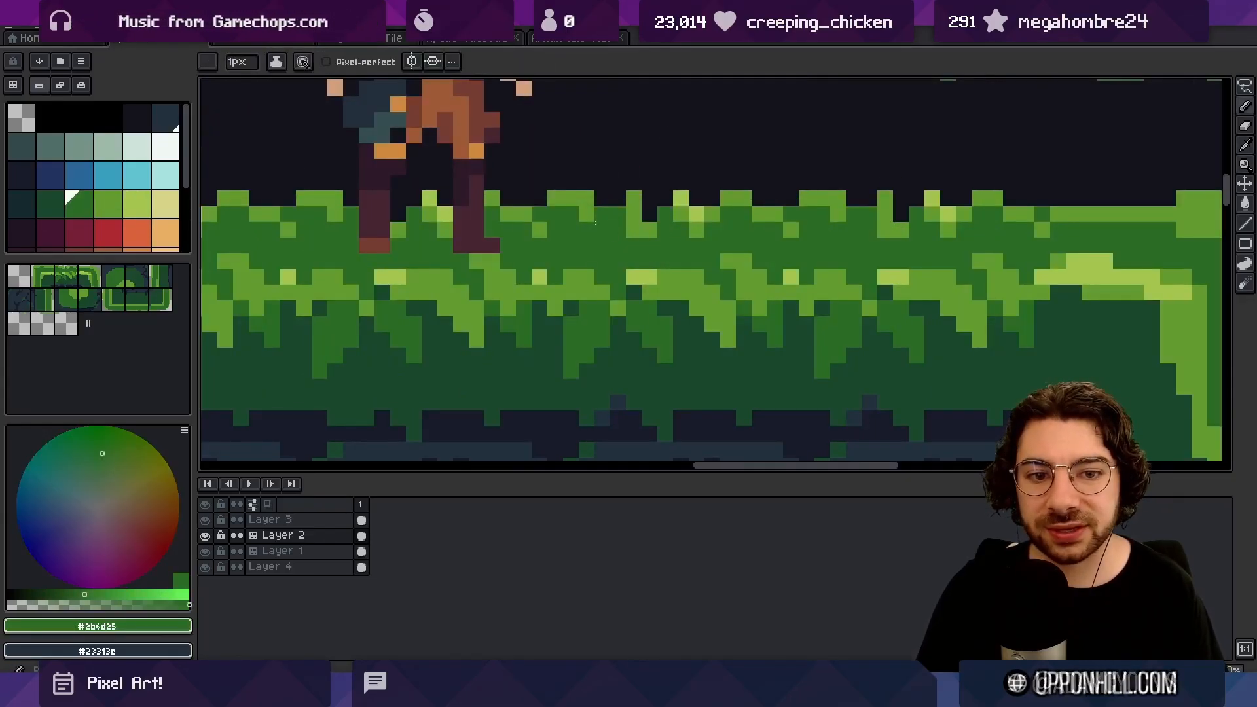
pyautogui.moveTo(647, 230); pyautogui.dragTo(633, 231)
pyautogui.keyDown('alt'); pyautogui.click(634, 212); pyautogui.keyUp('alt')
pyautogui.click(619, 198)
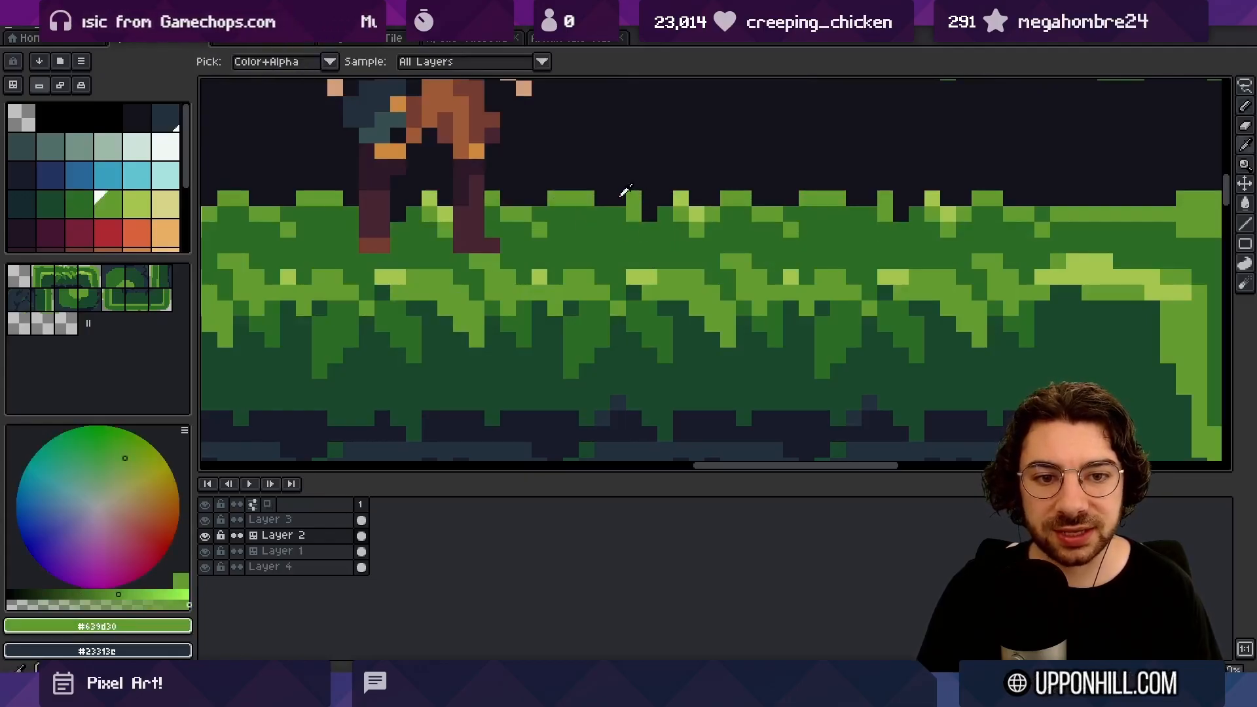
pyautogui.keyDown('alt'); pyautogui.click(640, 216); pyautogui.keyUp('alt')
pyautogui.scroll(-4, 662, 174)
pyautogui.scroll(5, 596, 206)
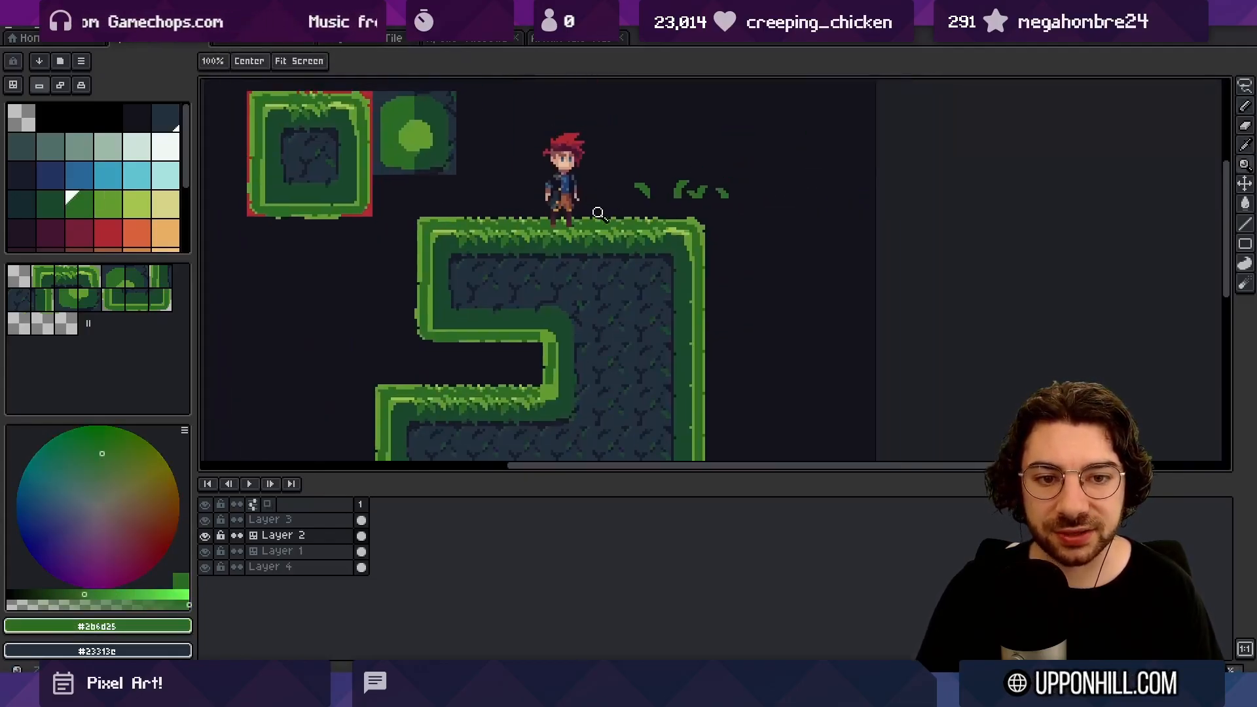
pyautogui.click(541, 238)
pyautogui.click(541, 197)
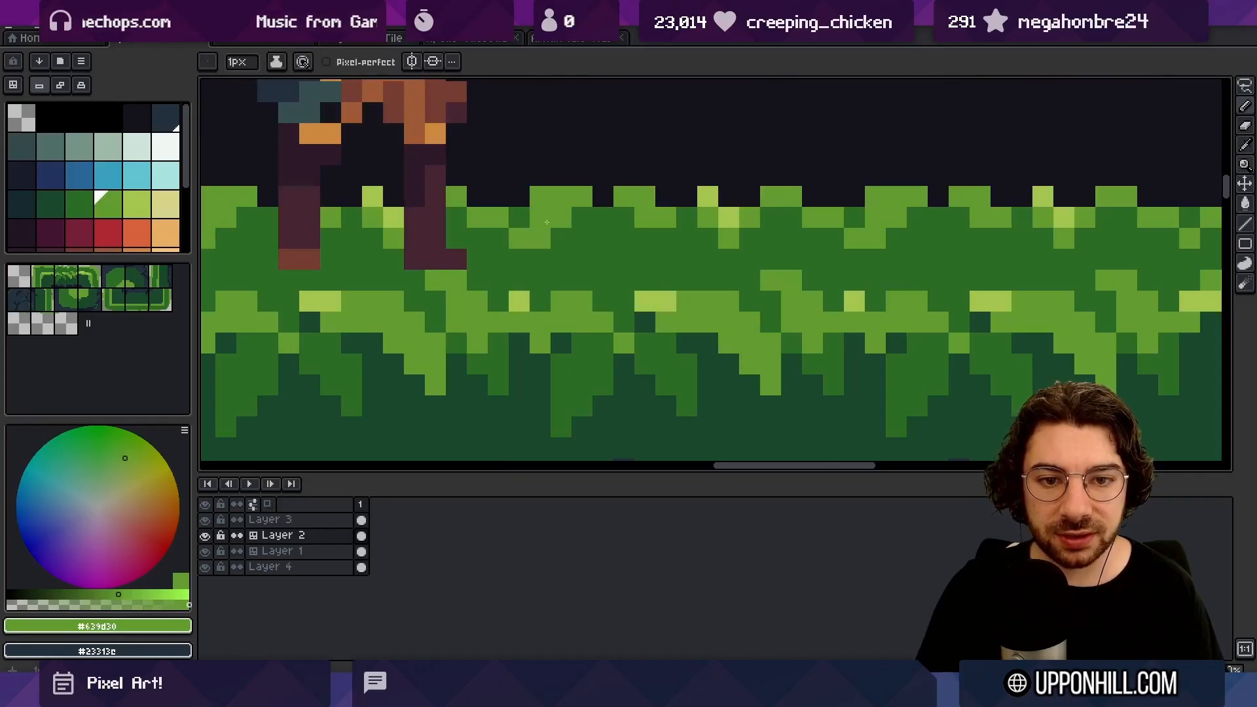
pyautogui.press('e')
pyautogui.click(540, 196)
# Step: Recolour the small edge tuft dark green #2b6d25 and erase pixels around it to form a single pointed blade
pyautogui.press('b')
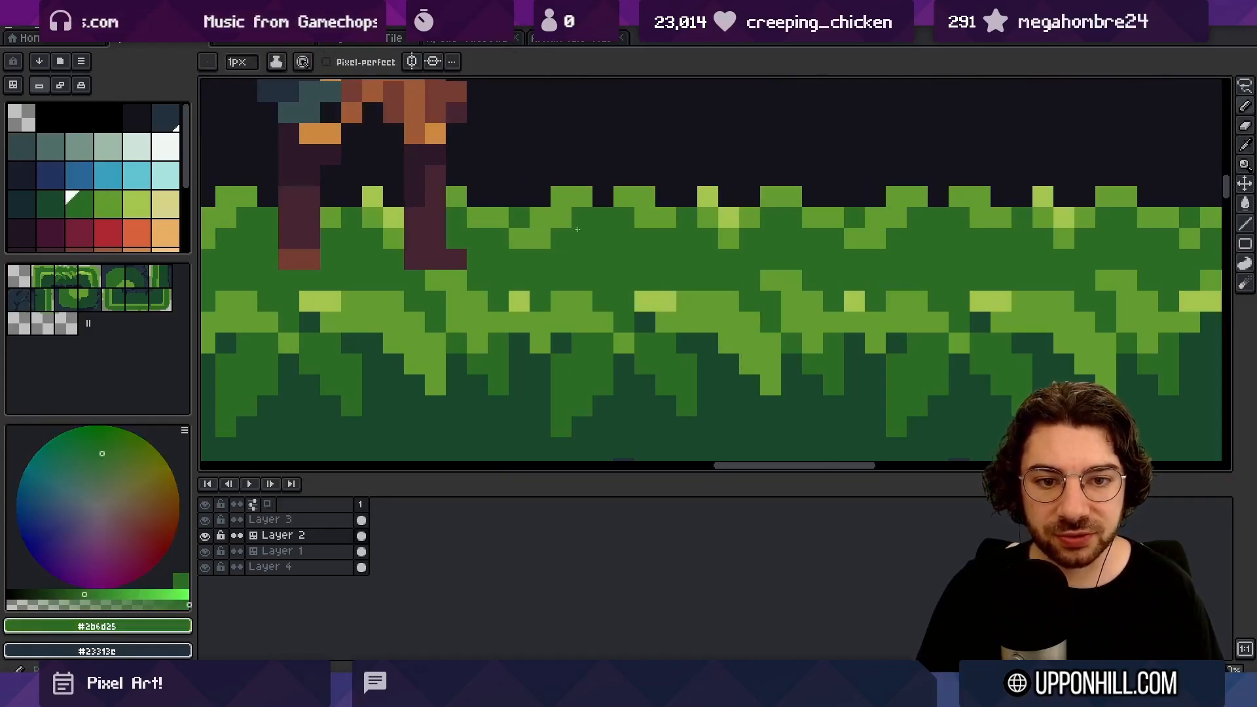
pyautogui.moveTo(645, 196); pyautogui.dragTo(627, 201)
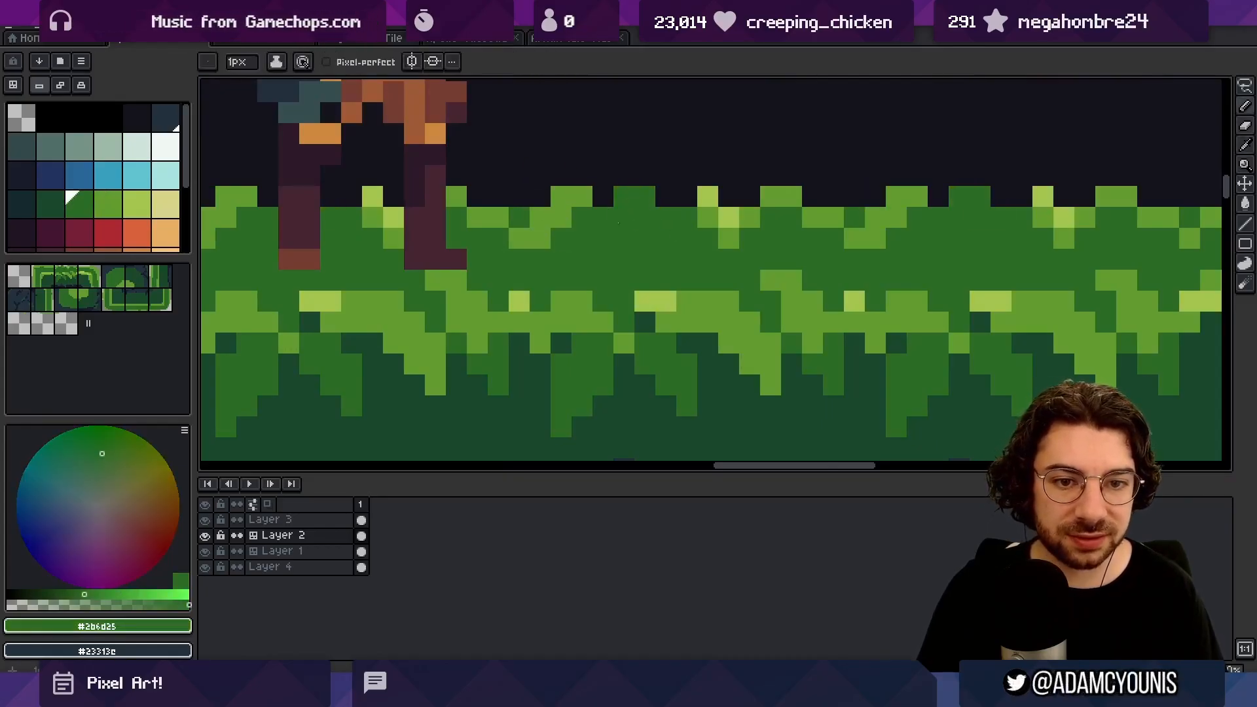
pyautogui.press('e')
pyautogui.click(603, 218)
pyautogui.click(666, 218)
pyautogui.click(623, 196)
pyautogui.press('z')
pyautogui.scroll(-6, 652, 135)
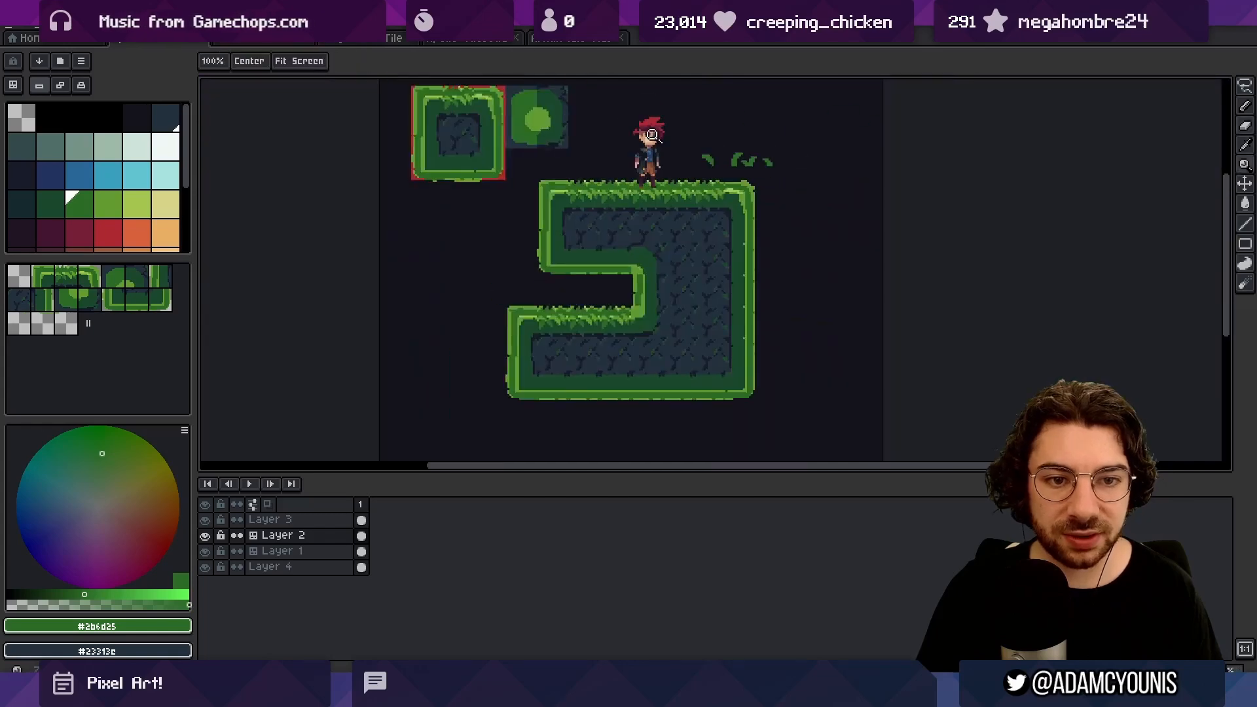
# Step: Touch up the grass edge beside the dark blade using green #639d30
pyautogui.scroll(7, 657, 180)
pyautogui.keyDown('alt'); pyautogui.click(694, 196); pyautogui.keyUp('alt')
pyautogui.press('b')
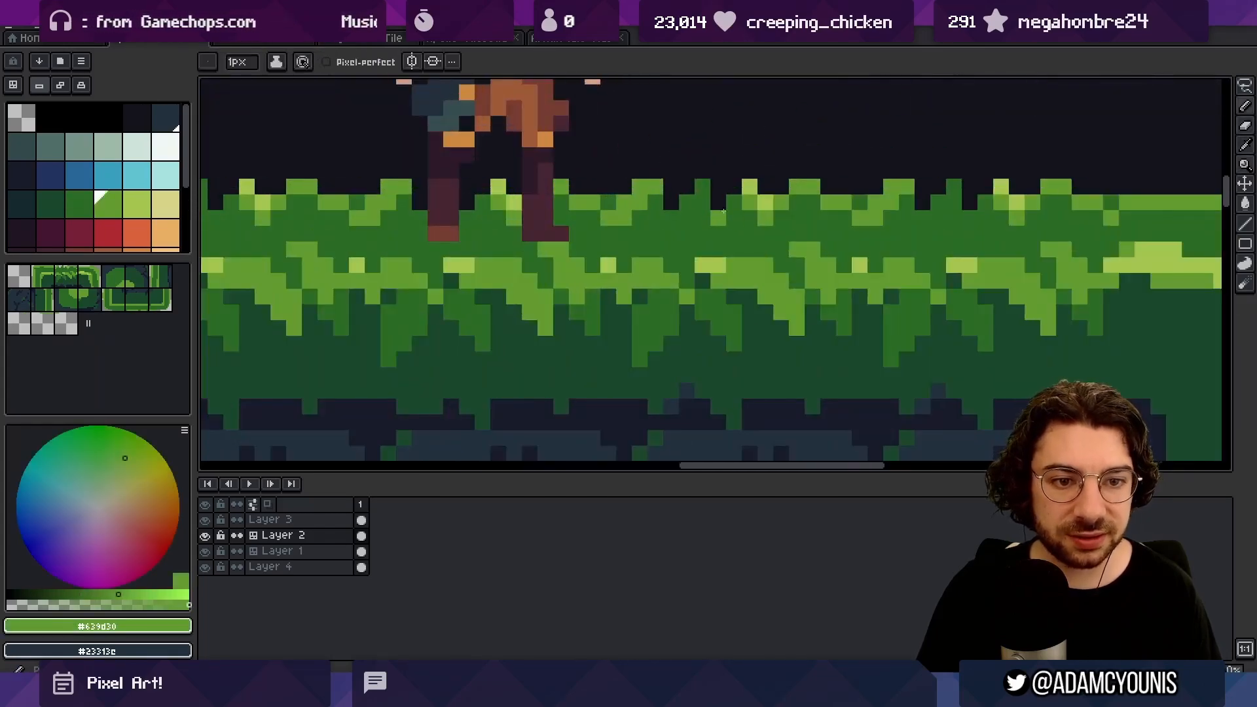
pyautogui.click(734, 203)
pyautogui.press('z')
pyautogui.scroll(-5, 701, 213)
pyautogui.scroll(5, 694, 210)
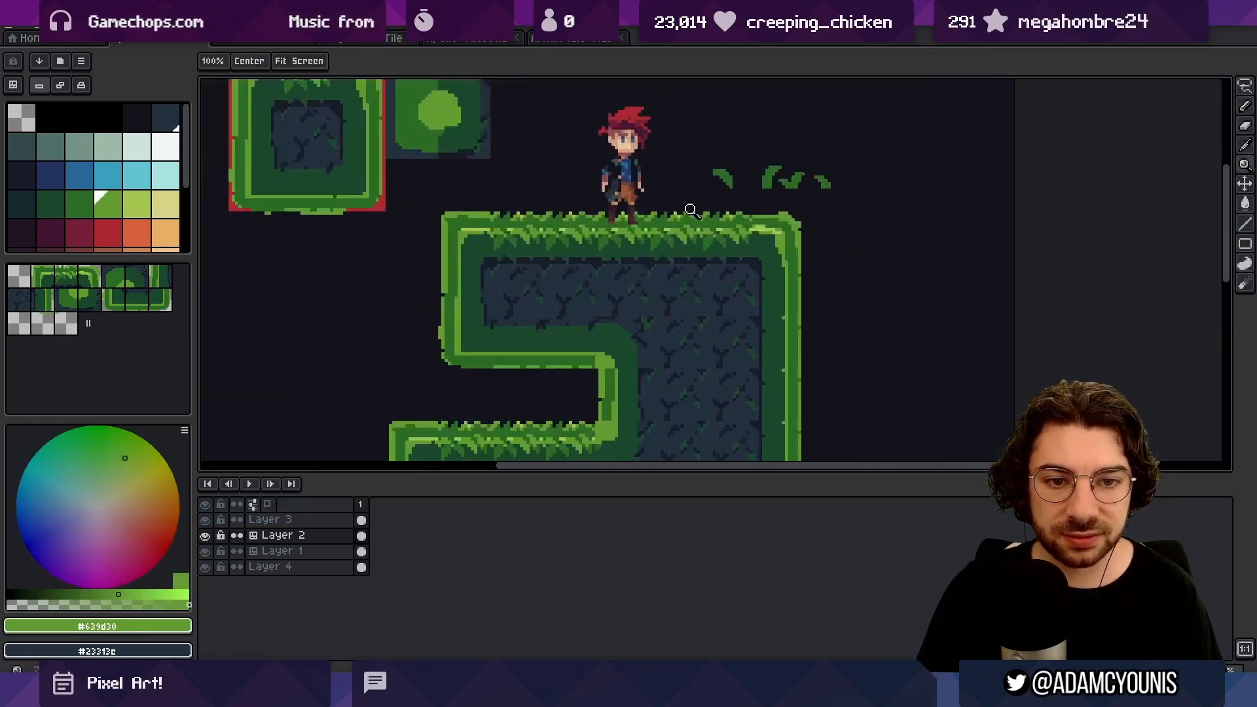
pyautogui.scroll(2, 751, 187)
# Step: Rework the tuft between the highlighted blade and the wide tuft into a narrow #2b6d25 blade, erasing its excess pixels
pyautogui.keyDown('alt'); pyautogui.click(744, 211); pyautogui.keyUp('alt')
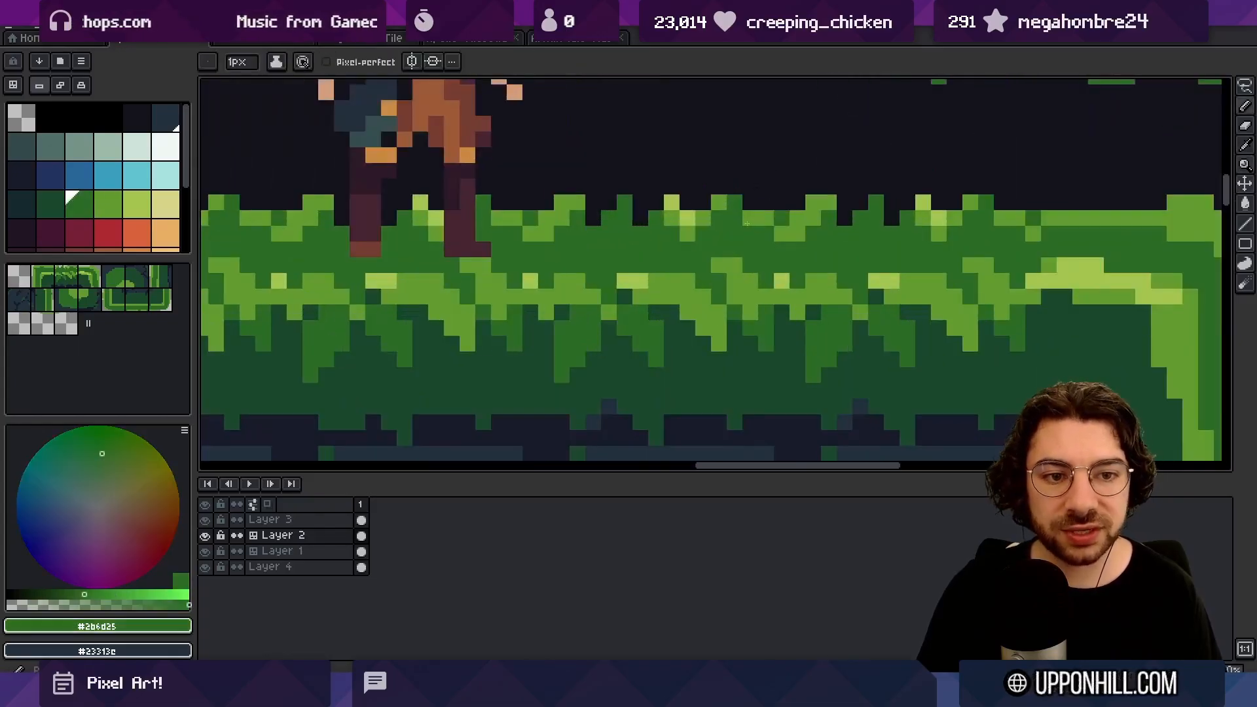
pyautogui.click(749, 205)
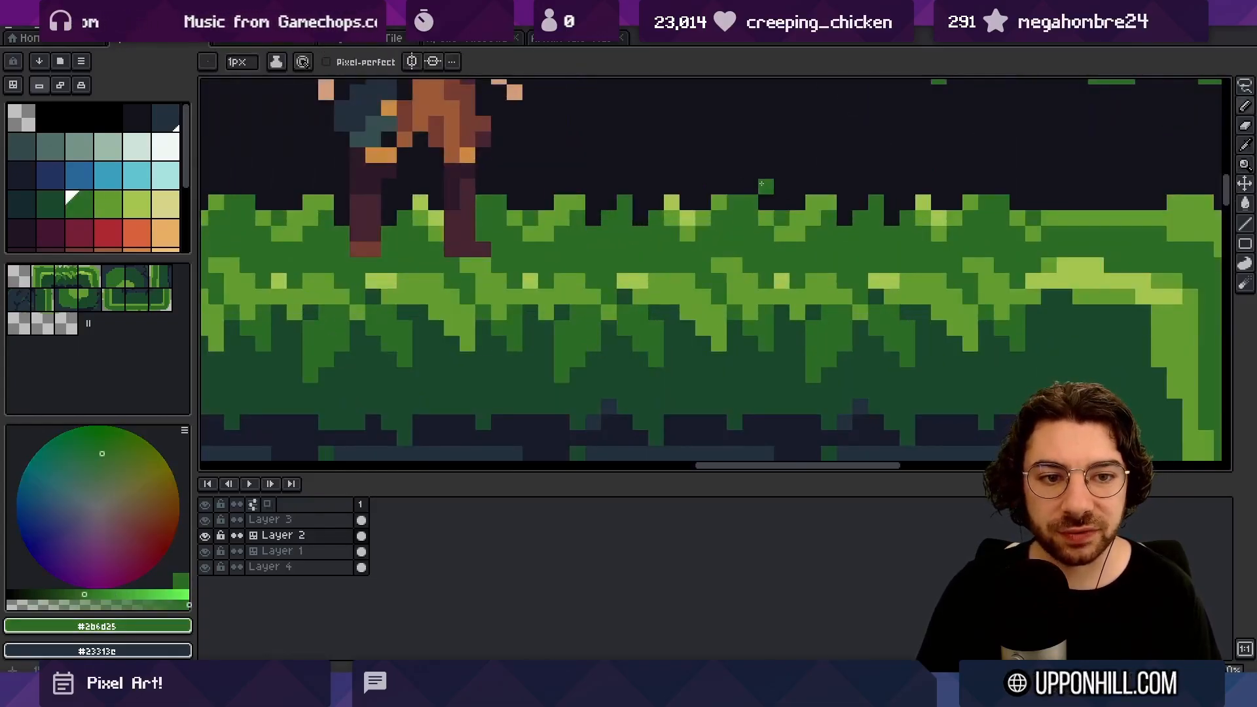
pyautogui.press('e')
pyautogui.keyDown('alt'); pyautogui.click(655, 217); pyautogui.keyUp('alt')
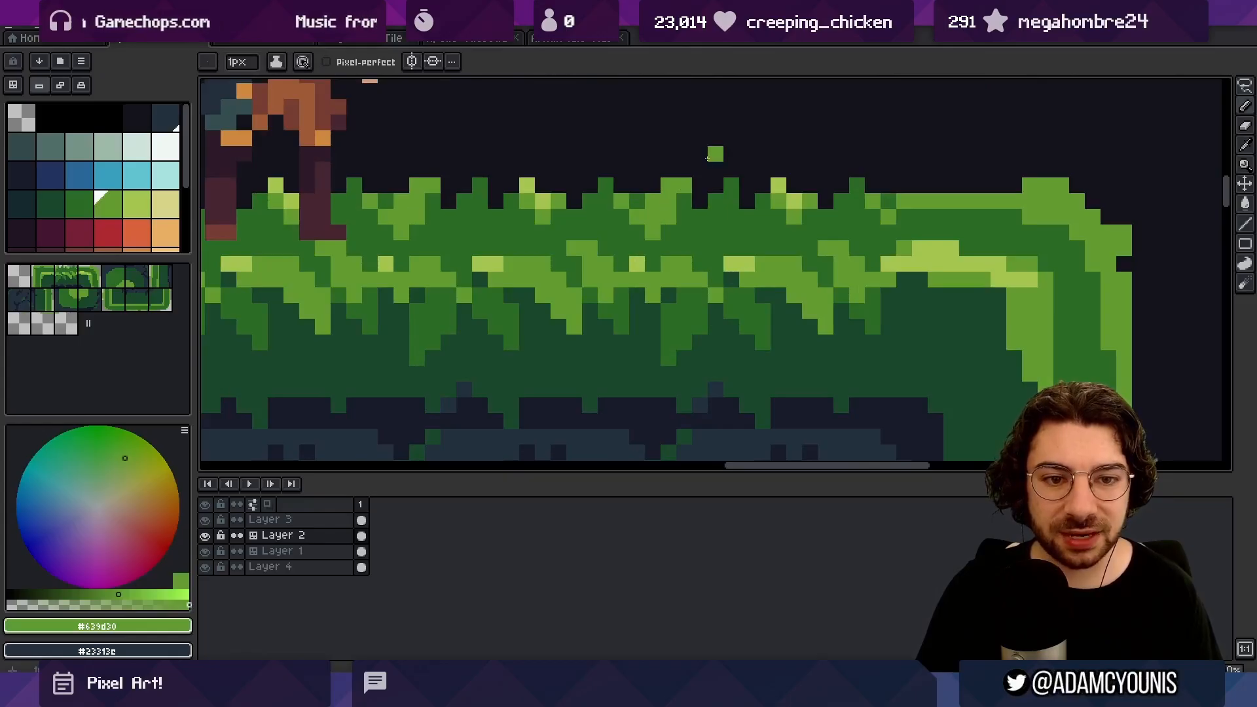
pyautogui.press('z')
pyautogui.scroll(-3, 611, 166)
pyautogui.scroll(5, 625, 169)
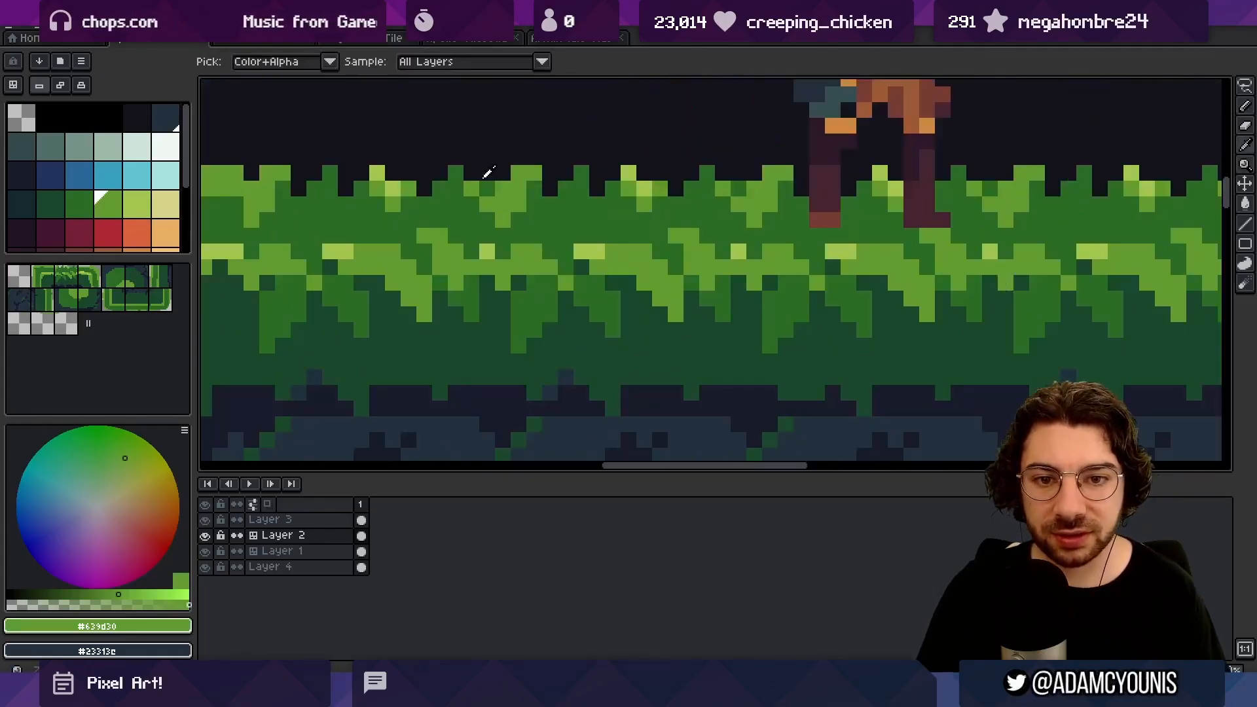
pyautogui.press('b')
pyautogui.press('z')
pyautogui.scroll(-5, 345, 207)
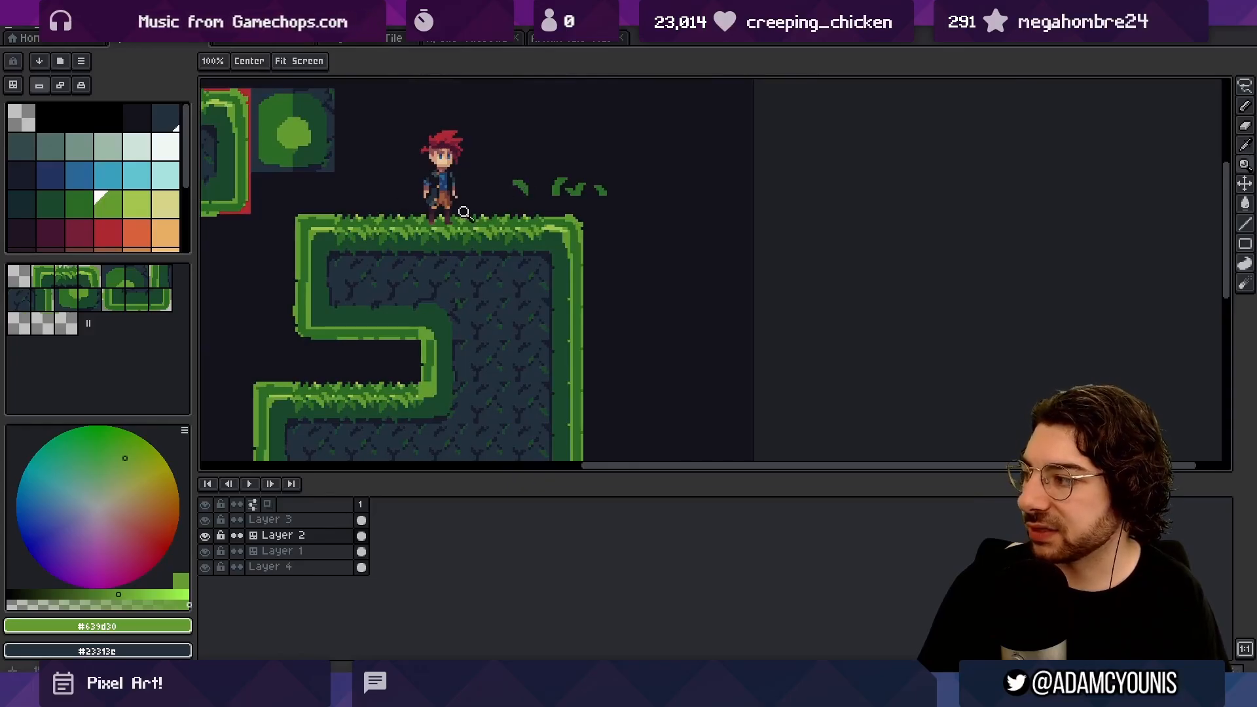
pyautogui.scroll(4, 519, 197)
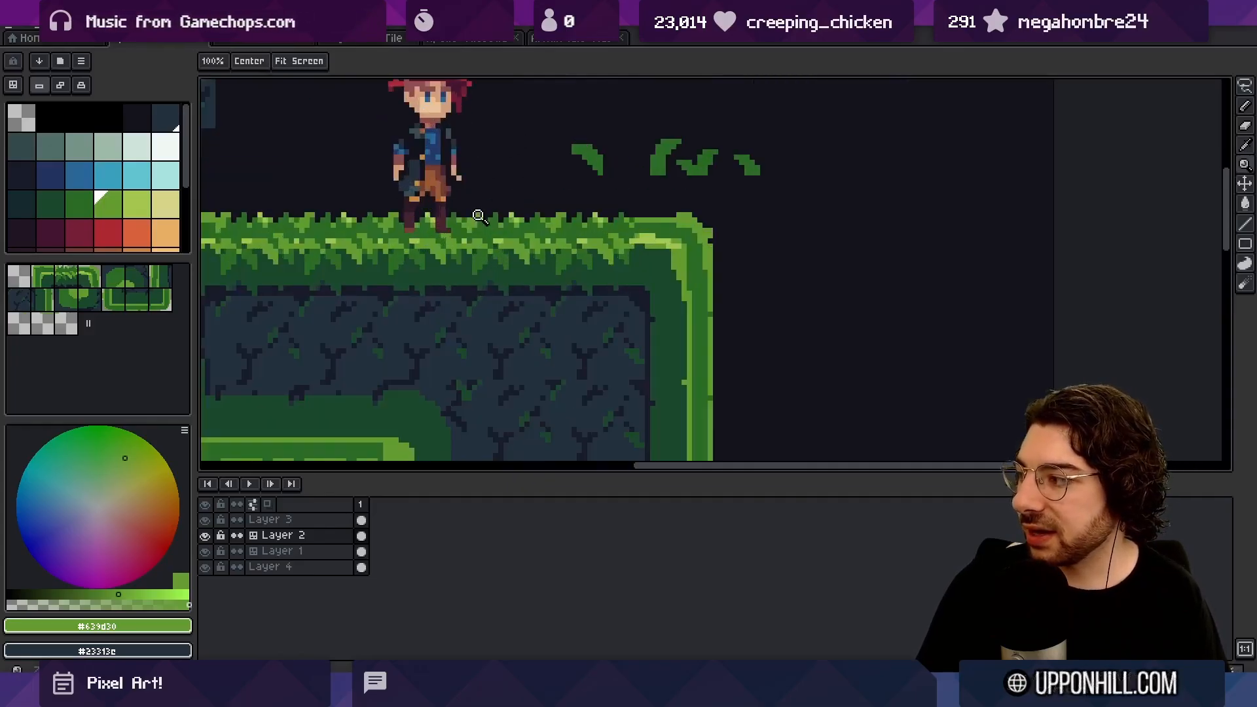
# Step: Paint light green #a6c74f highlights on the inner row of hanging grass blades below the platform's upper edge
pyautogui.press('i')
pyautogui.keyDown('alt'); pyautogui.click(514, 243); pyautogui.keyUp('alt')
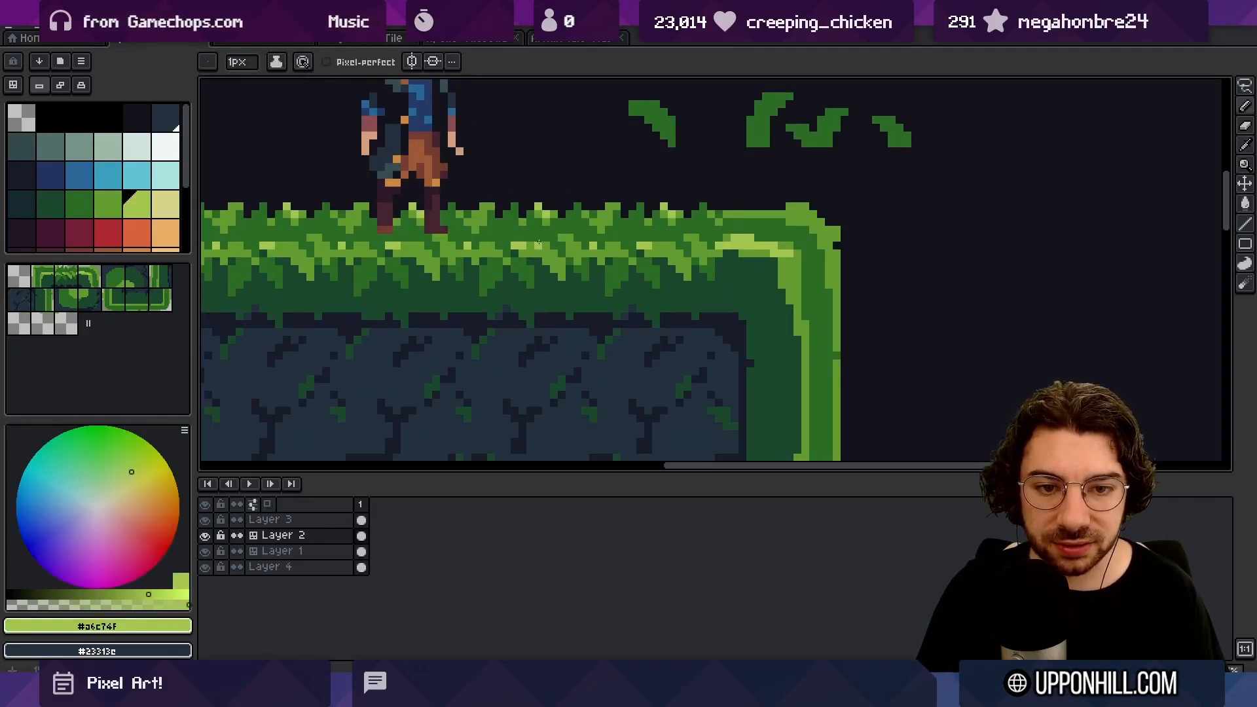
pyautogui.keyDown('alt'); pyautogui.click(523, 248); pyautogui.keyUp('alt')
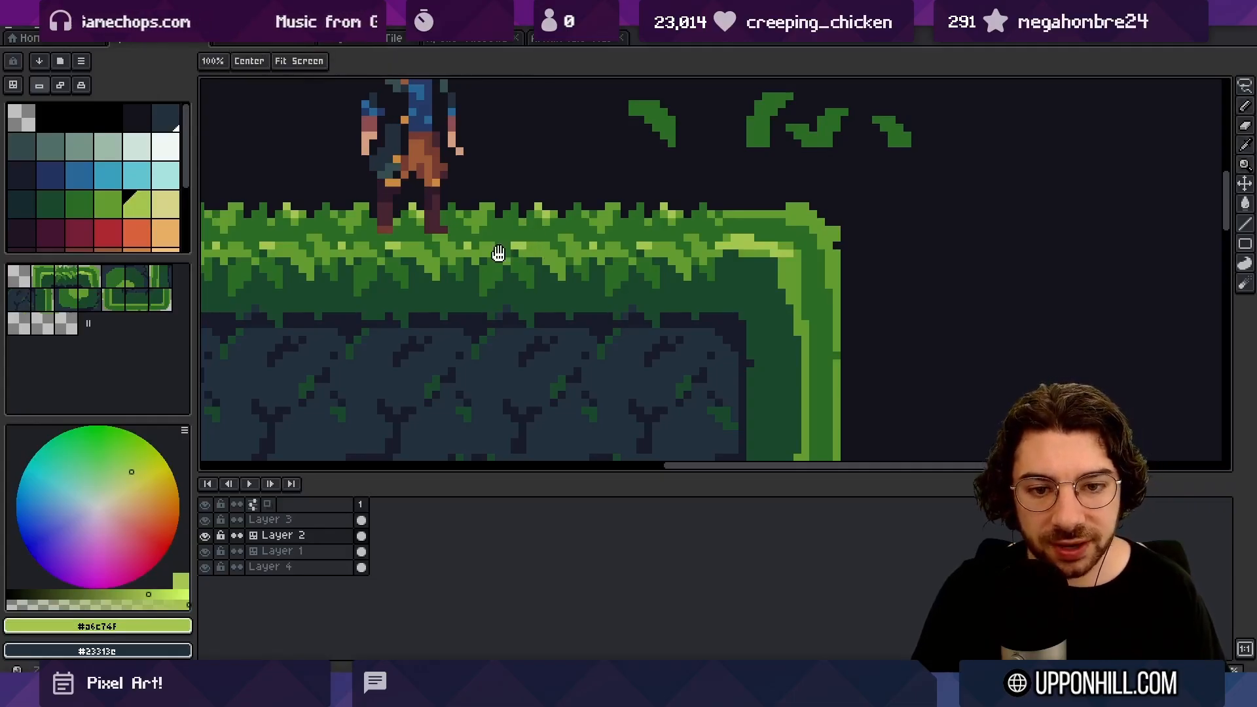
pyautogui.moveTo(500, 255); pyautogui.dragTo(673, 252)
pyautogui.keyDown('alt'); pyautogui.click(580, 231); pyautogui.keyUp('alt')
pyautogui.moveTo(569, 242)
pyautogui.mouseDown()
pyautogui.moveTo(513, 213)
pyautogui.moveTo(606, 229)
pyautogui.mouseUp()
pyautogui.keyDown('alt'); pyautogui.click(548, 222); pyautogui.keyUp('alt')
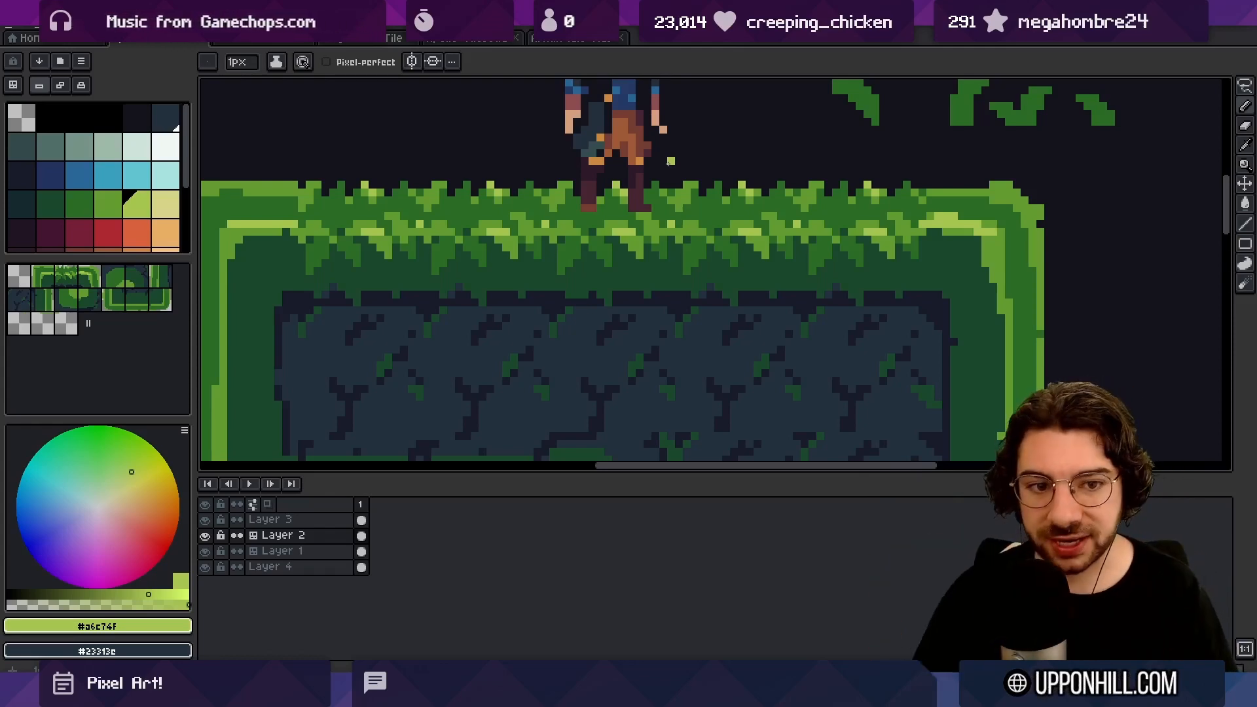
# Step: Examine the highlighted grass along the platform's upper edge and corner, both up close and across the whole scene
pyautogui.press('space')
pyautogui.scroll(-3, 576, 193)
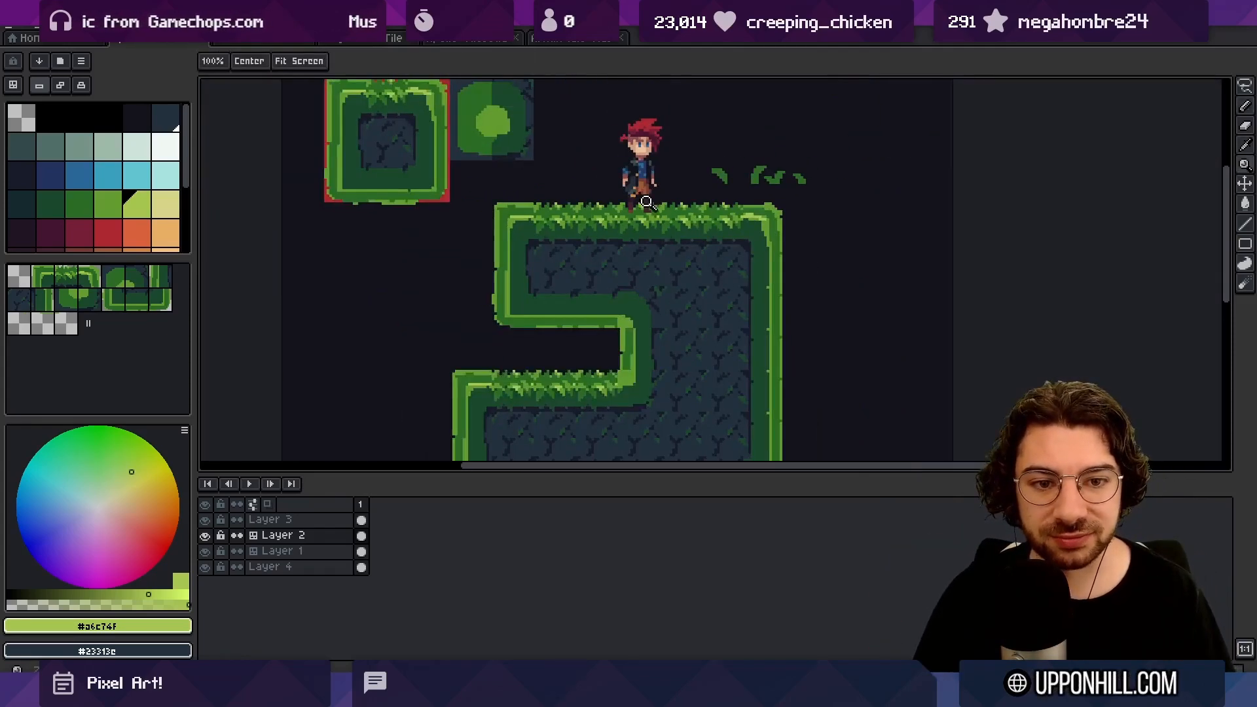
pyautogui.scroll(2, 599, 210)
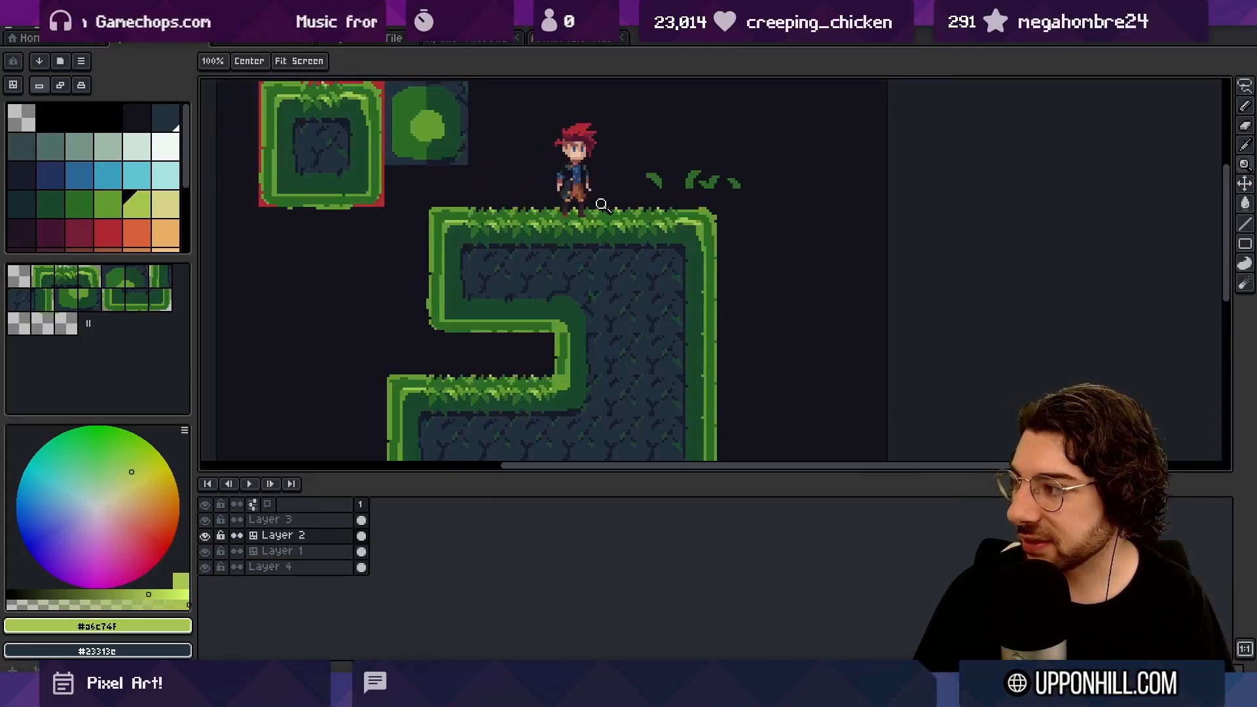
pyautogui.scroll(4, 602, 205)
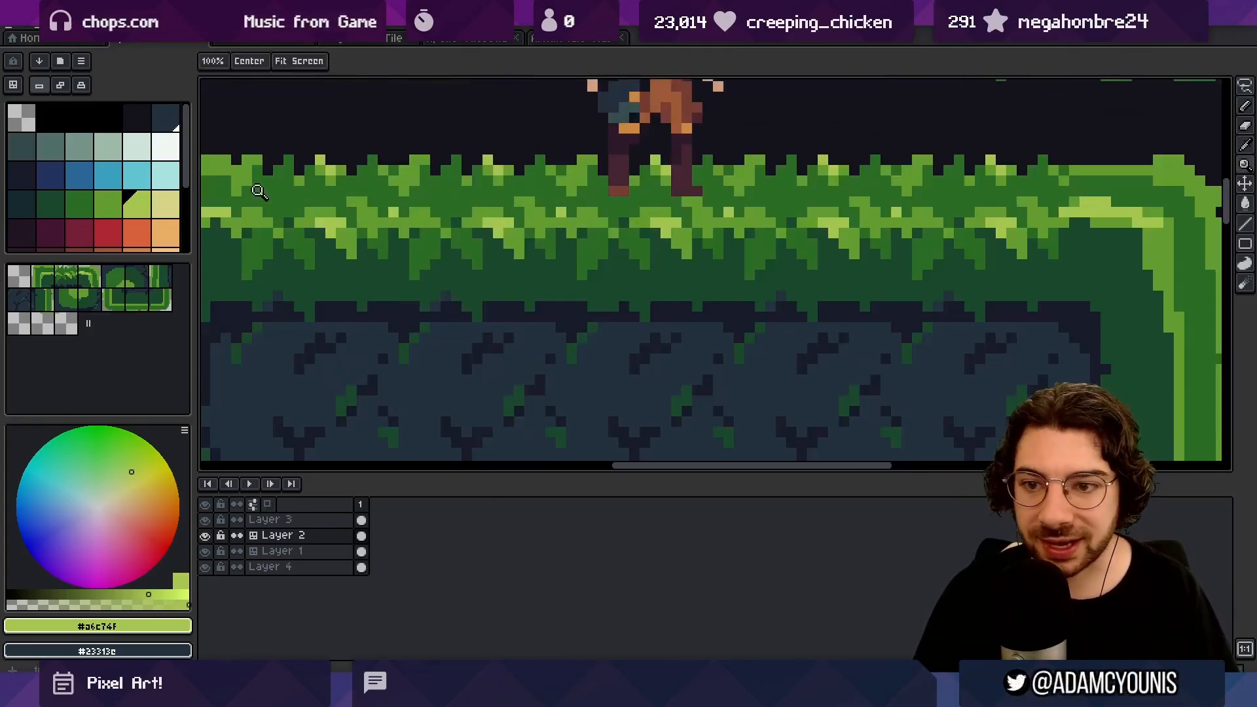
pyautogui.press(']')
pyautogui.scroll(-6, 496, 231)
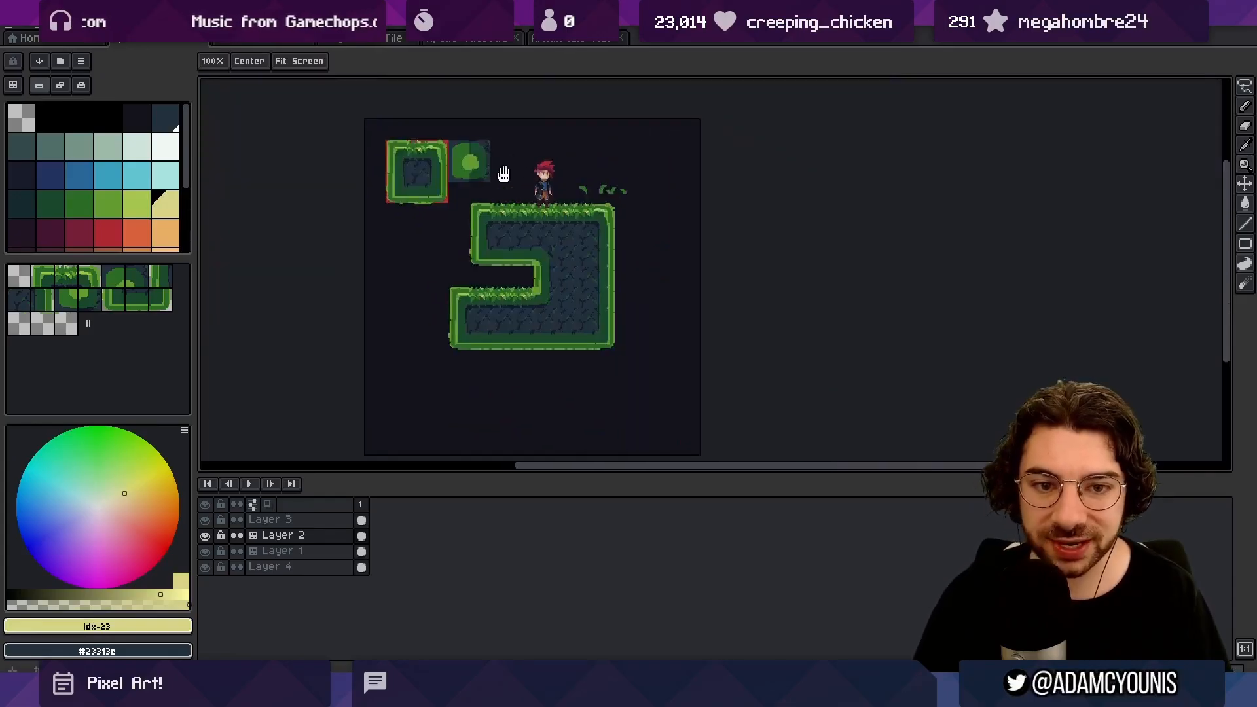
pyautogui.scroll(2, 547, 210)
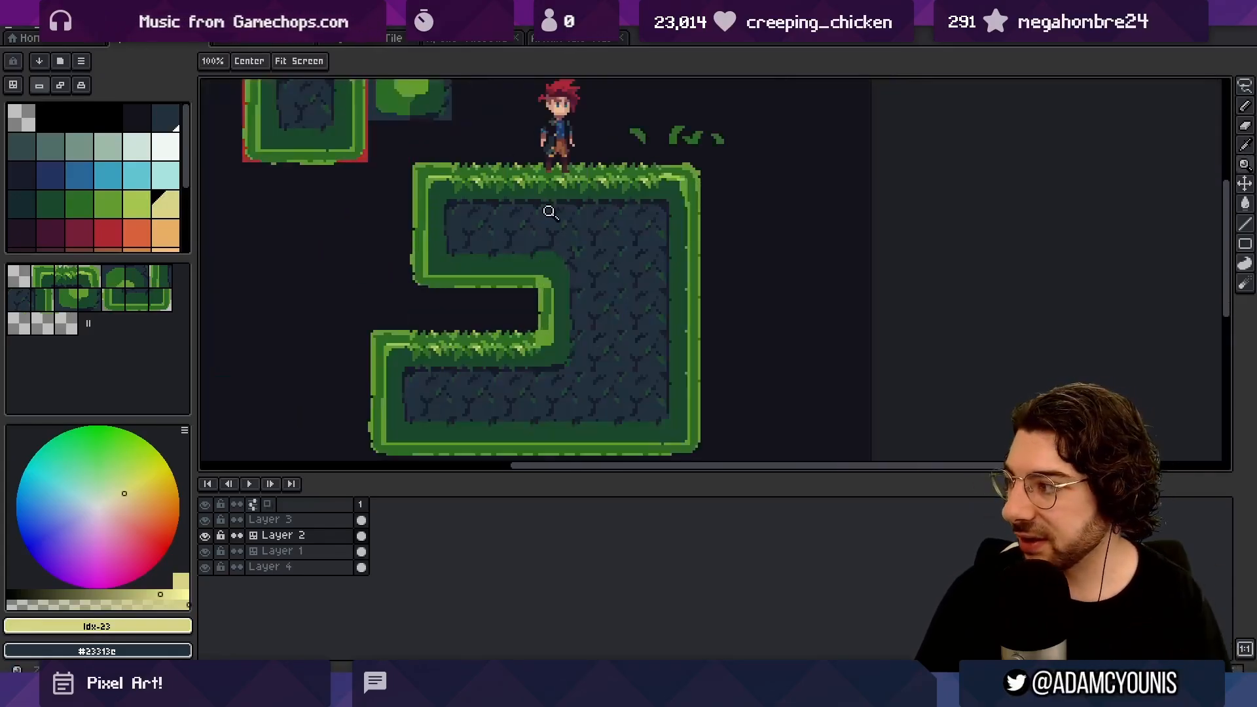
pyautogui.moveTo(537, 175); pyautogui.dragTo(555, 205)
pyautogui.scroll(1, 536, 194)
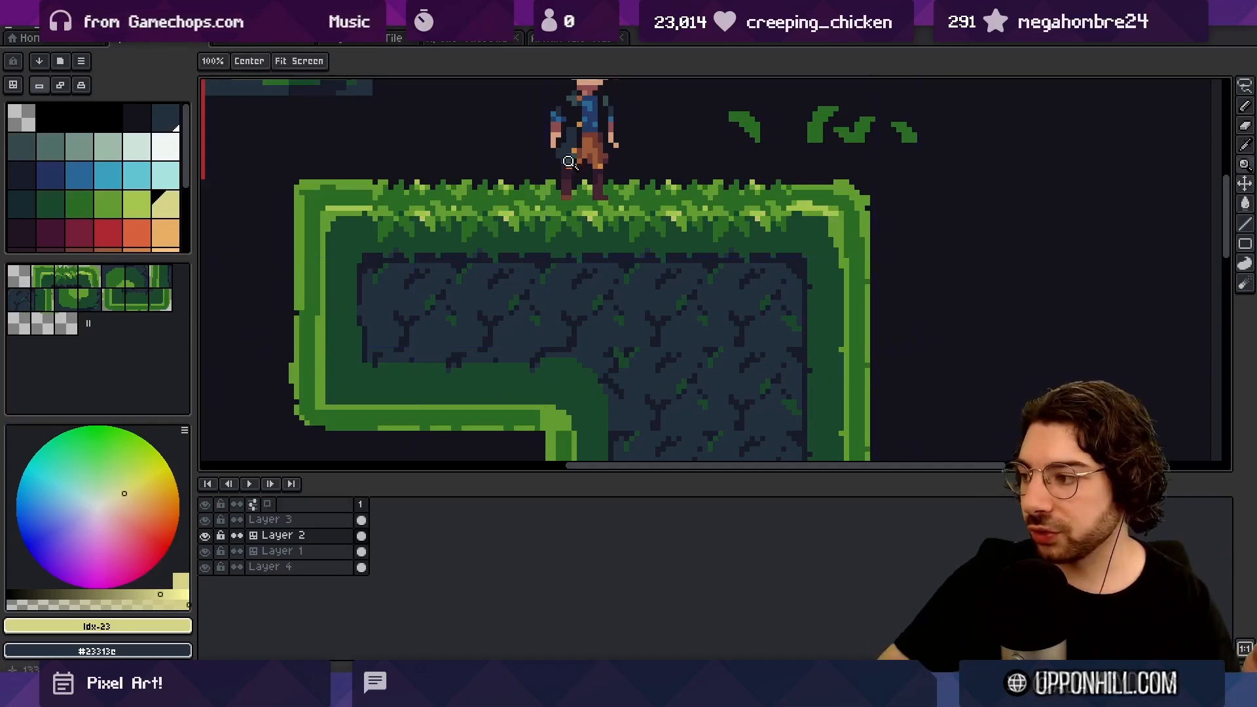
pyautogui.moveTo(694, 239); pyautogui.dragTo(340, 261)
pyautogui.press('i')
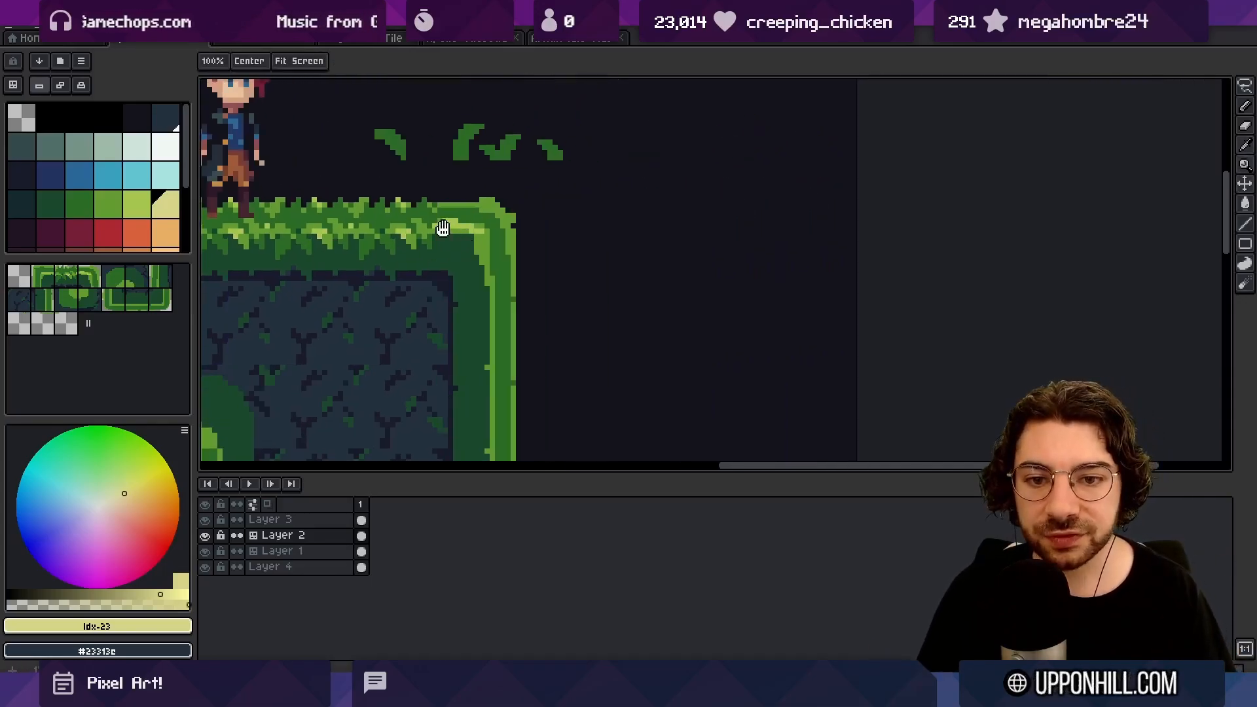
# Step: Sketch a falling light green #a6c74f curve with white vertical and horizontal axes on Layer 3, beside the platform's outer corner
pyautogui.click(262, 216)
pyautogui.press('z')
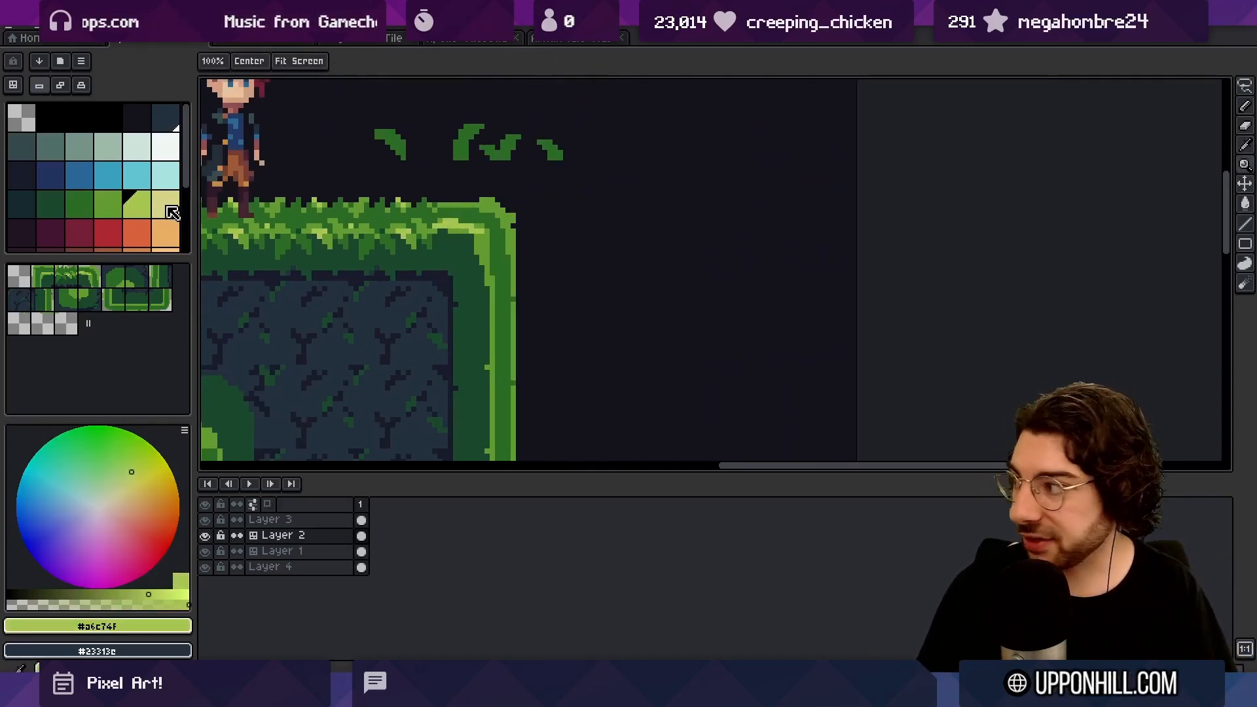
pyautogui.press('b')
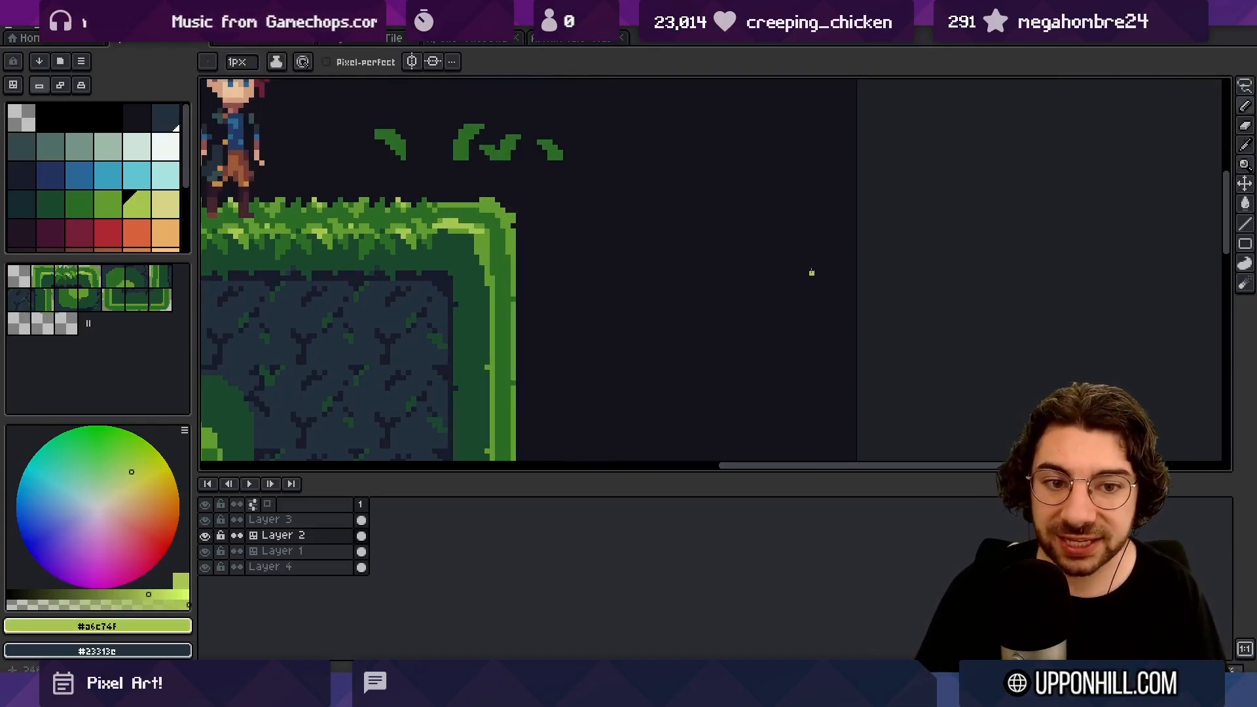
pyautogui.click(351, 519)
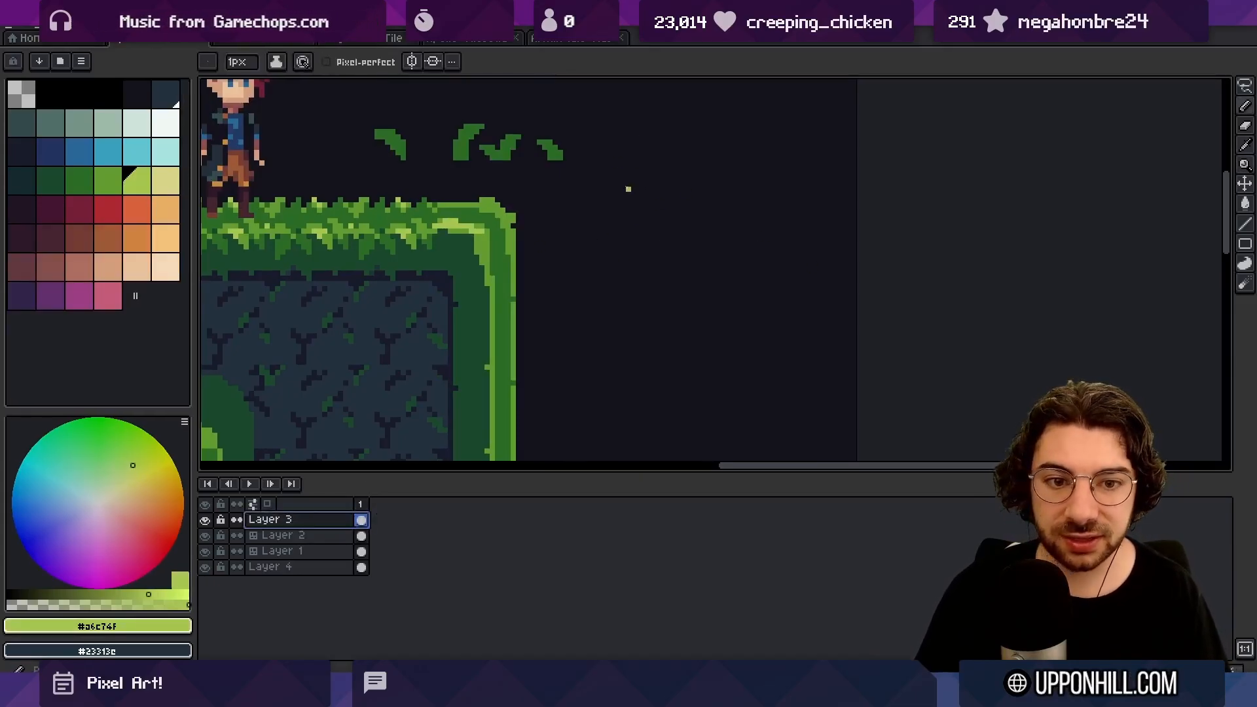
pyautogui.moveTo(622, 130); pyautogui.dragTo(761, 273)
pyautogui.click(165, 123)
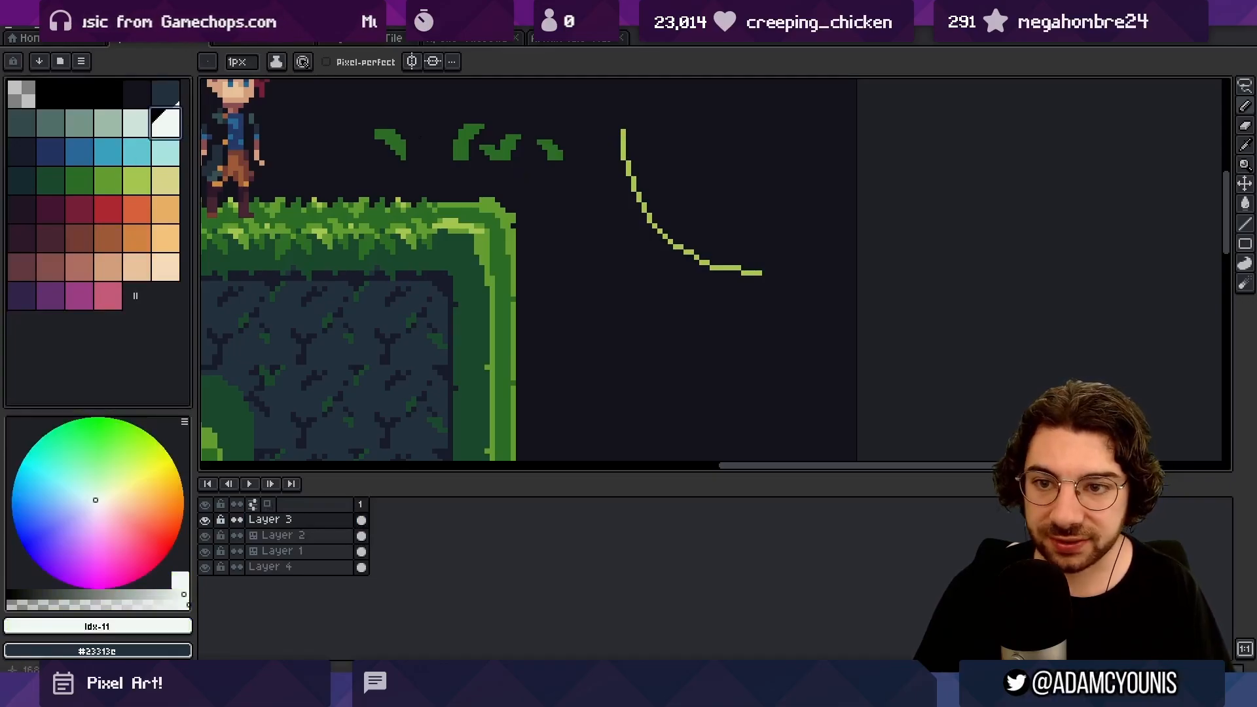
pyautogui.moveTo(617, 120); pyautogui.dragTo(616, 307)
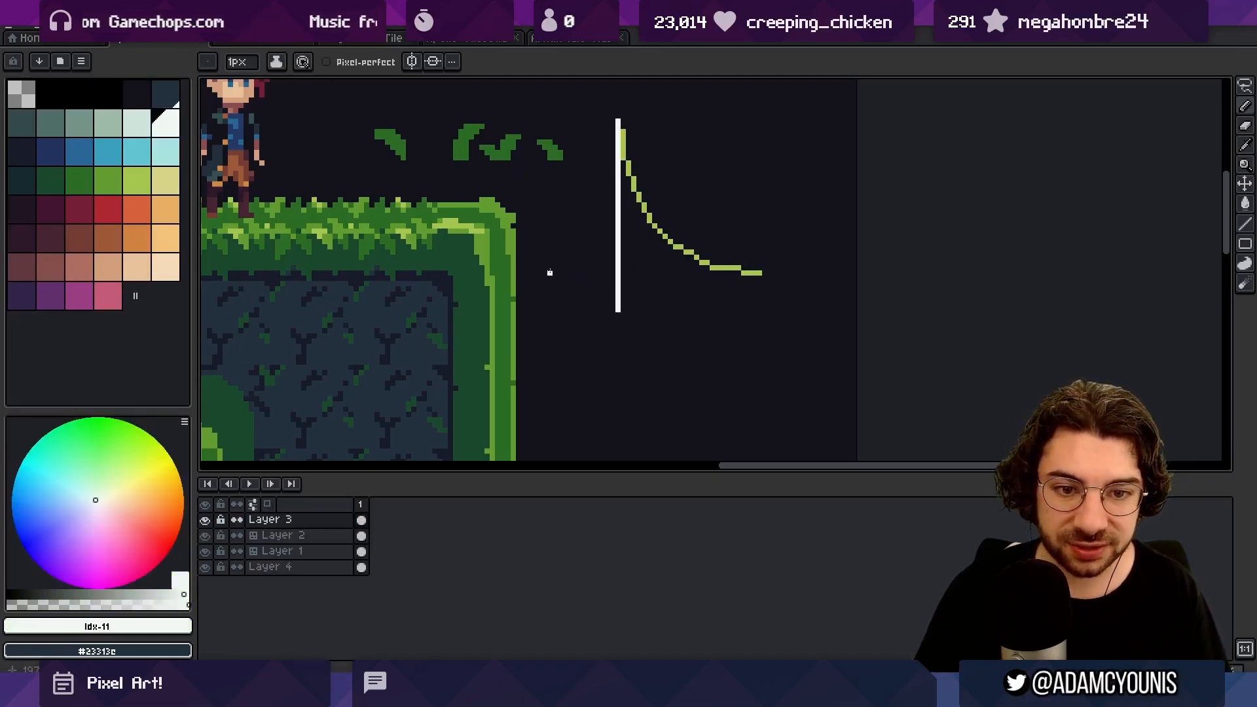
pyautogui.moveTo(550, 272); pyautogui.dragTo(799, 273)
# Step: Fill the steep section under the curve with #2b6d25 and the neighbouring band with #639d30
pyautogui.keyDown('alt'); pyautogui.click(507, 225); pyautogui.keyUp('alt')
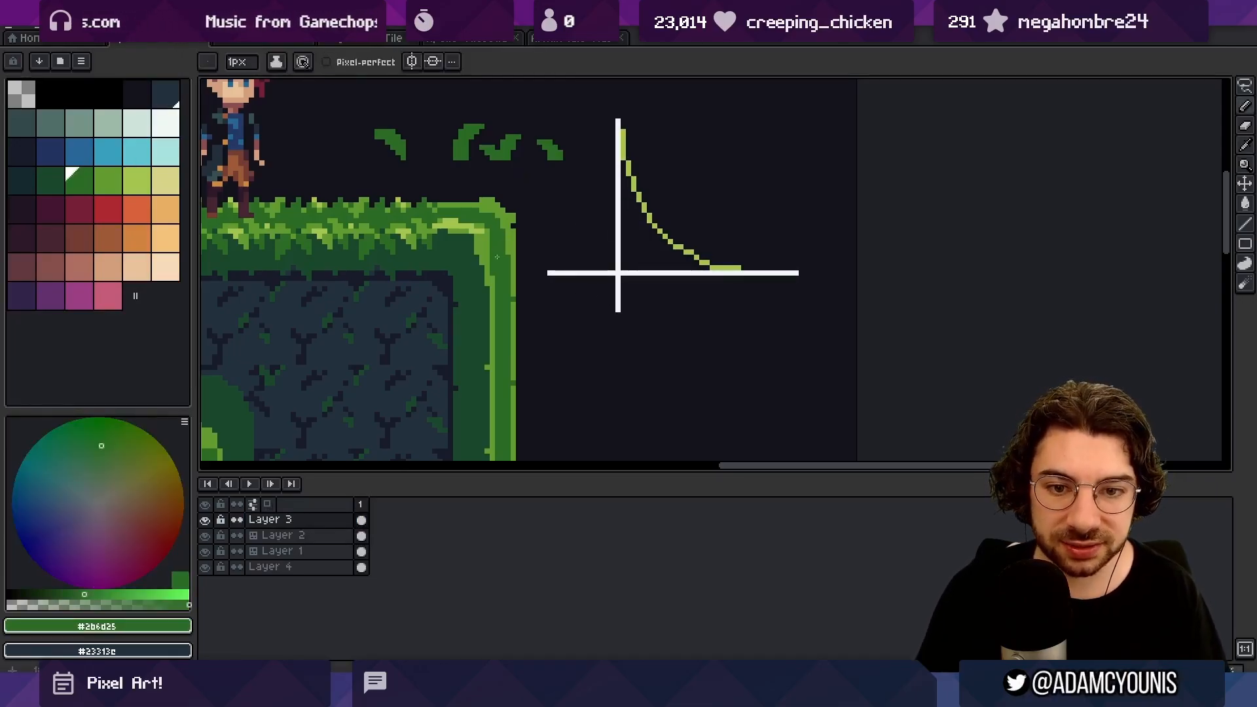
pyautogui.moveTo(645, 205); pyautogui.dragTo(644, 267)
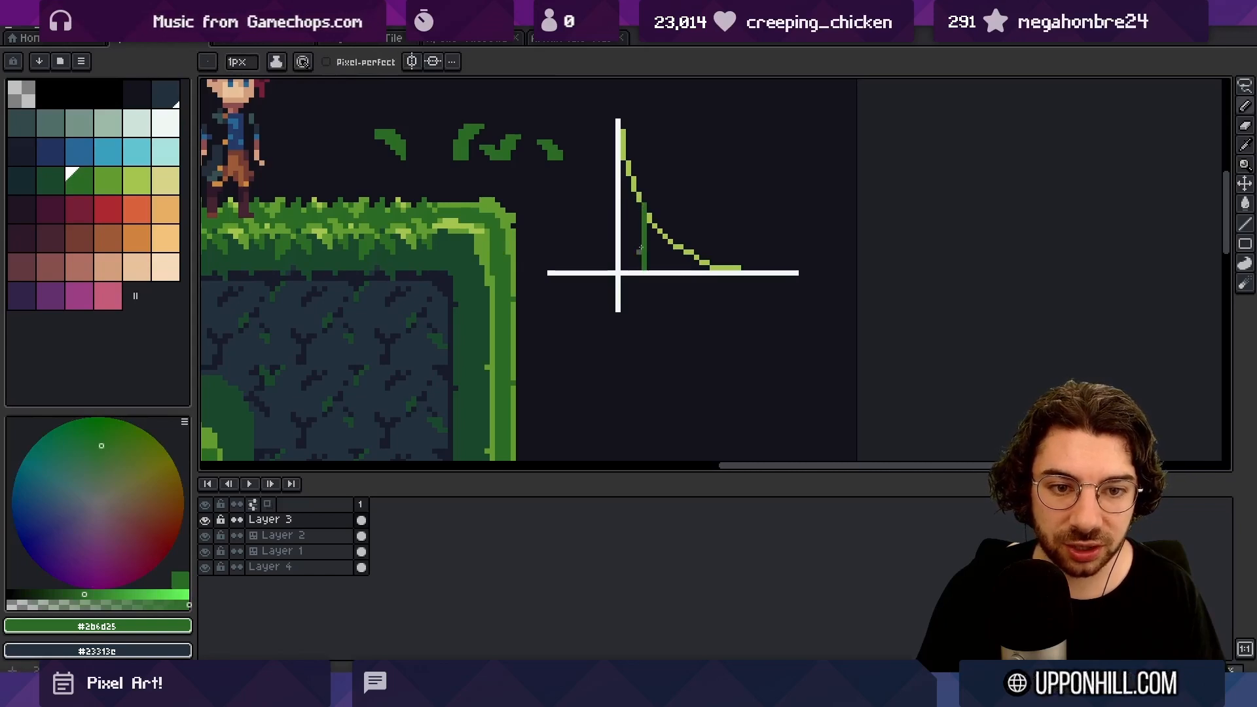
pyautogui.press('g')
pyautogui.click(639, 249)
pyautogui.keyDown('alt'); pyautogui.click(515, 264); pyautogui.keyUp('alt')
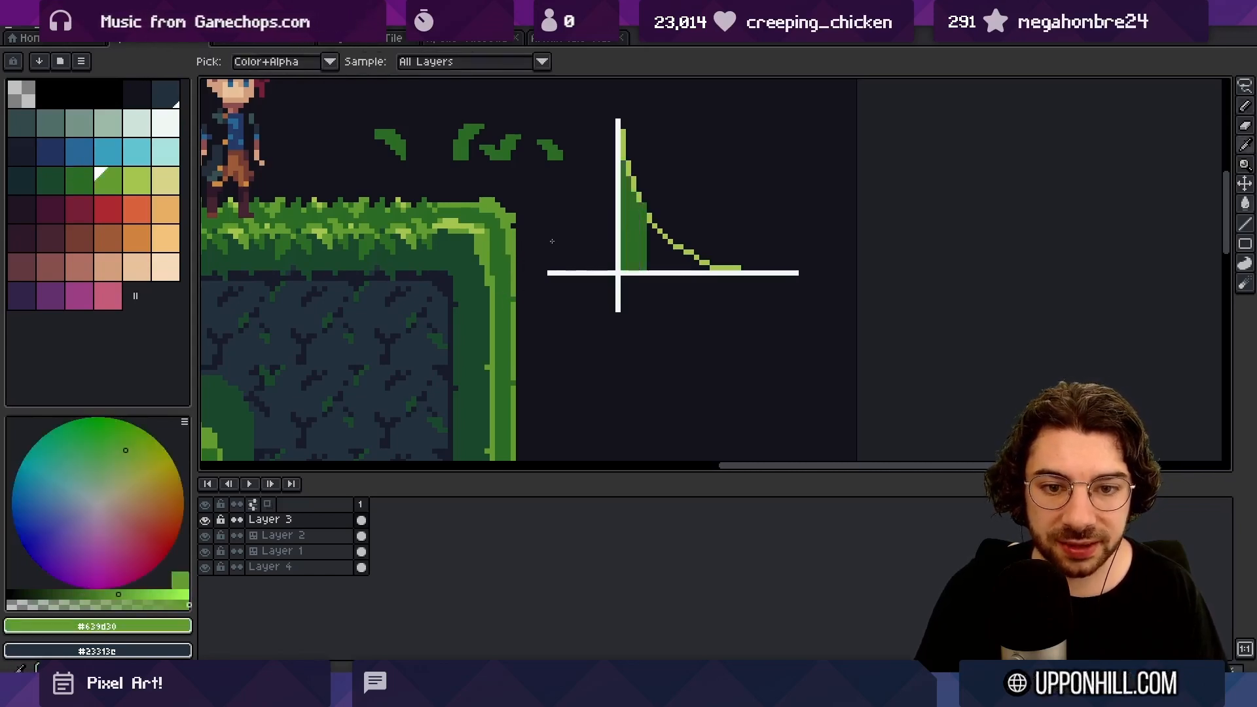
pyautogui.press('b')
pyautogui.press('g')
pyautogui.click(661, 254)
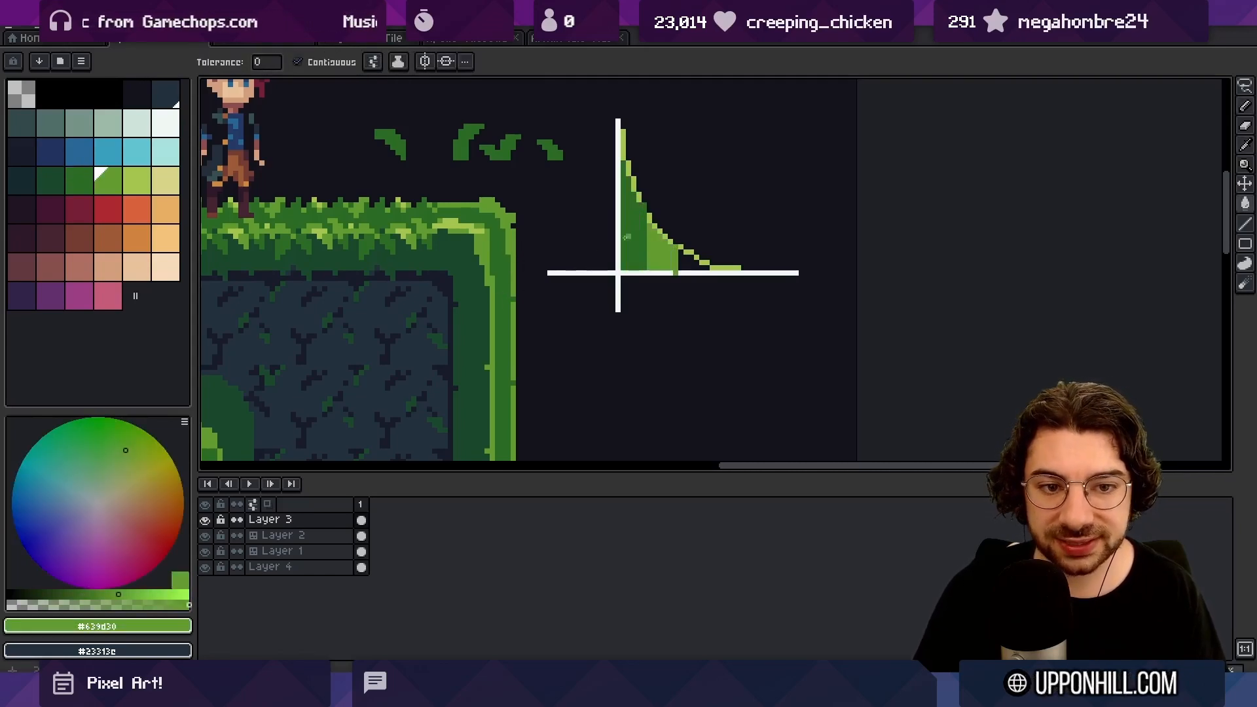
# Step: Trim the #639d30 band and fill the curve's remaining tail with light green #a6c74f and pale yellow palette color Idx-23
pyautogui.press('b')
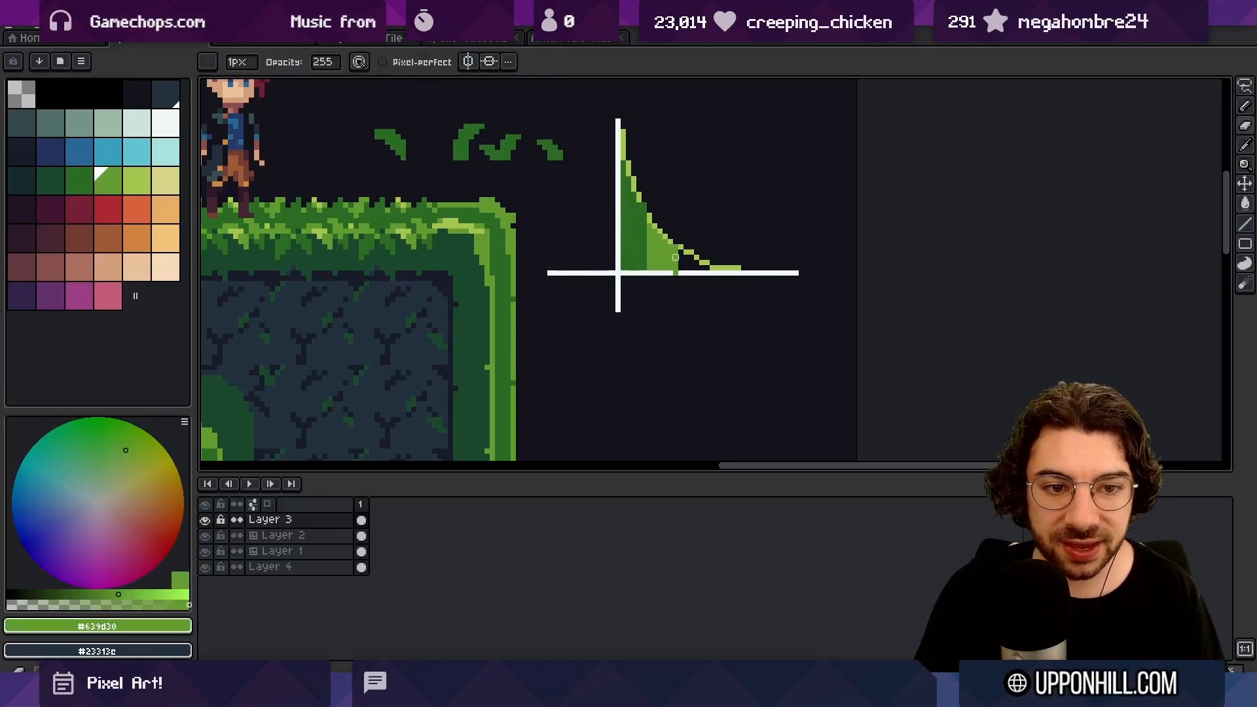
pyautogui.keyDown('alt'); pyautogui.click(681, 257); pyautogui.keyUp('alt')
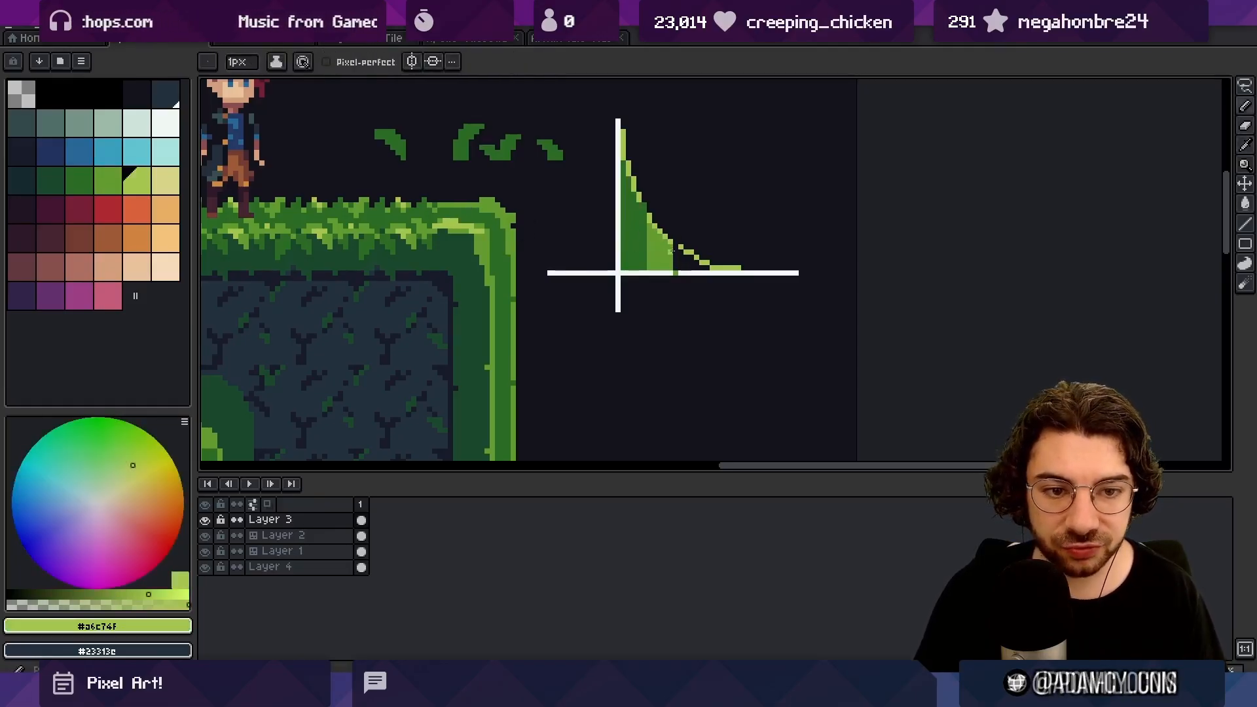
pyautogui.press('alt')
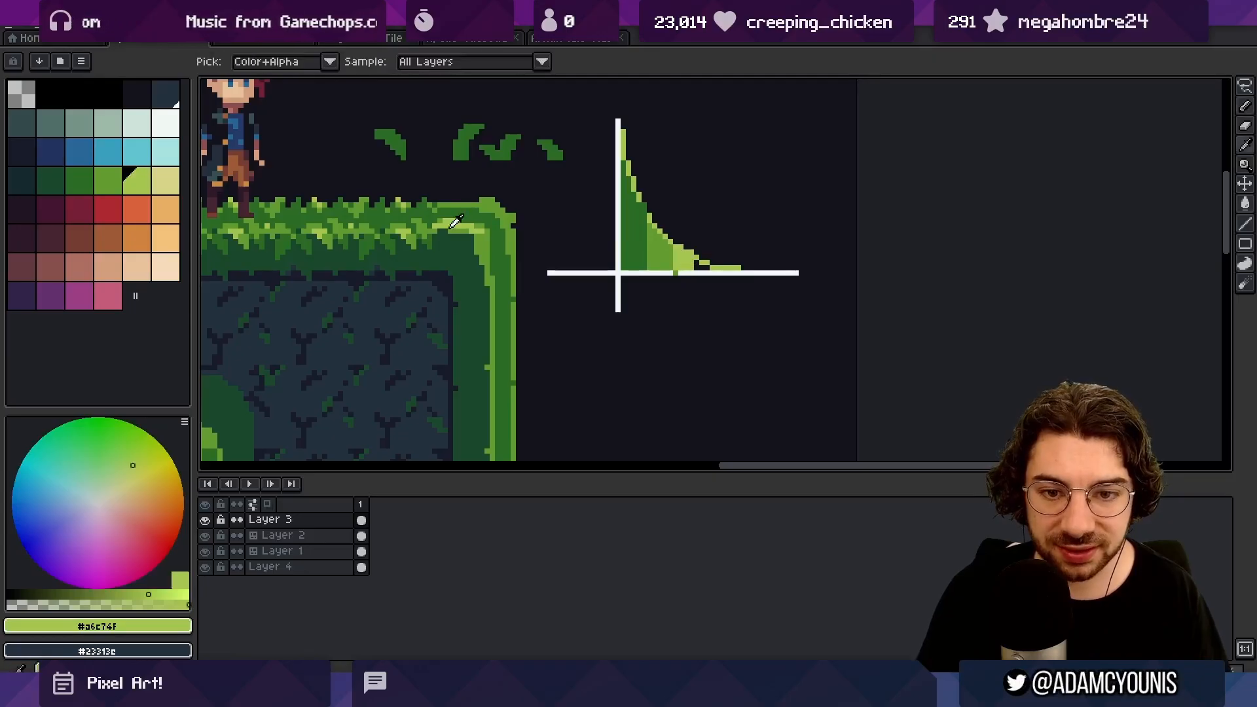
pyautogui.press(']')
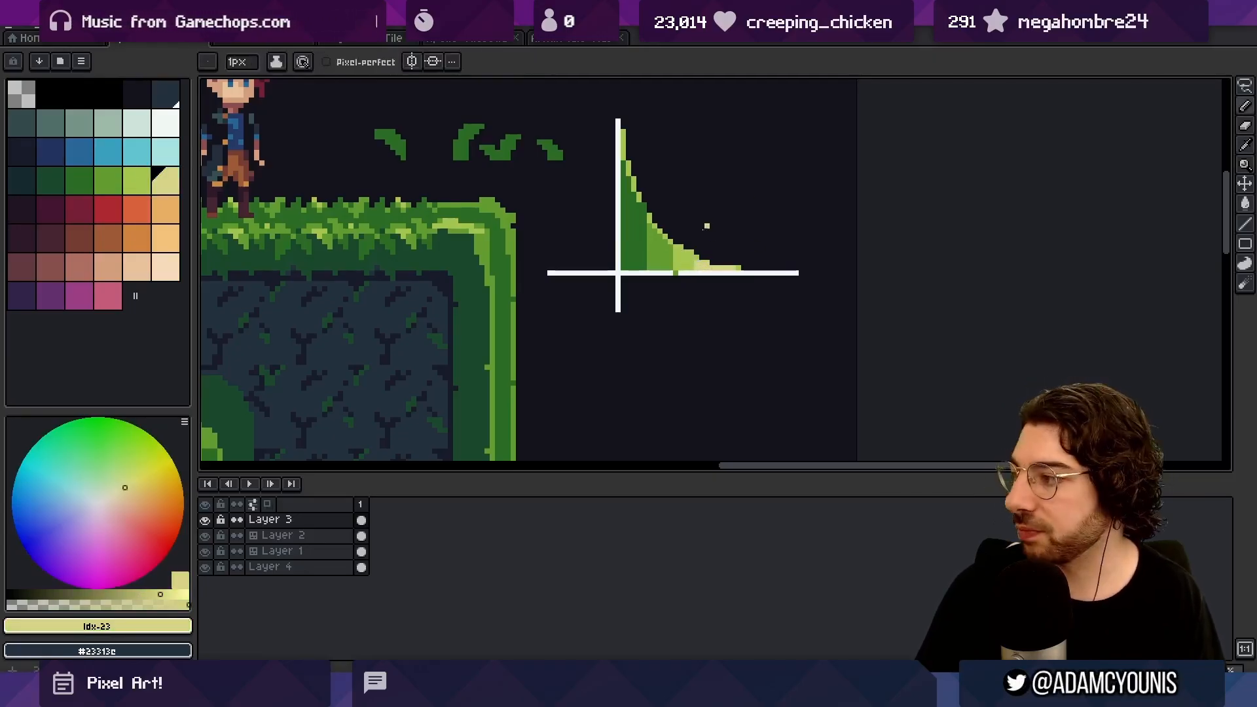
# Step: Lasso the whole curve diagram and delete it from Layer 3
pyautogui.scroll(-1, 717, 242)
pyautogui.press('q')
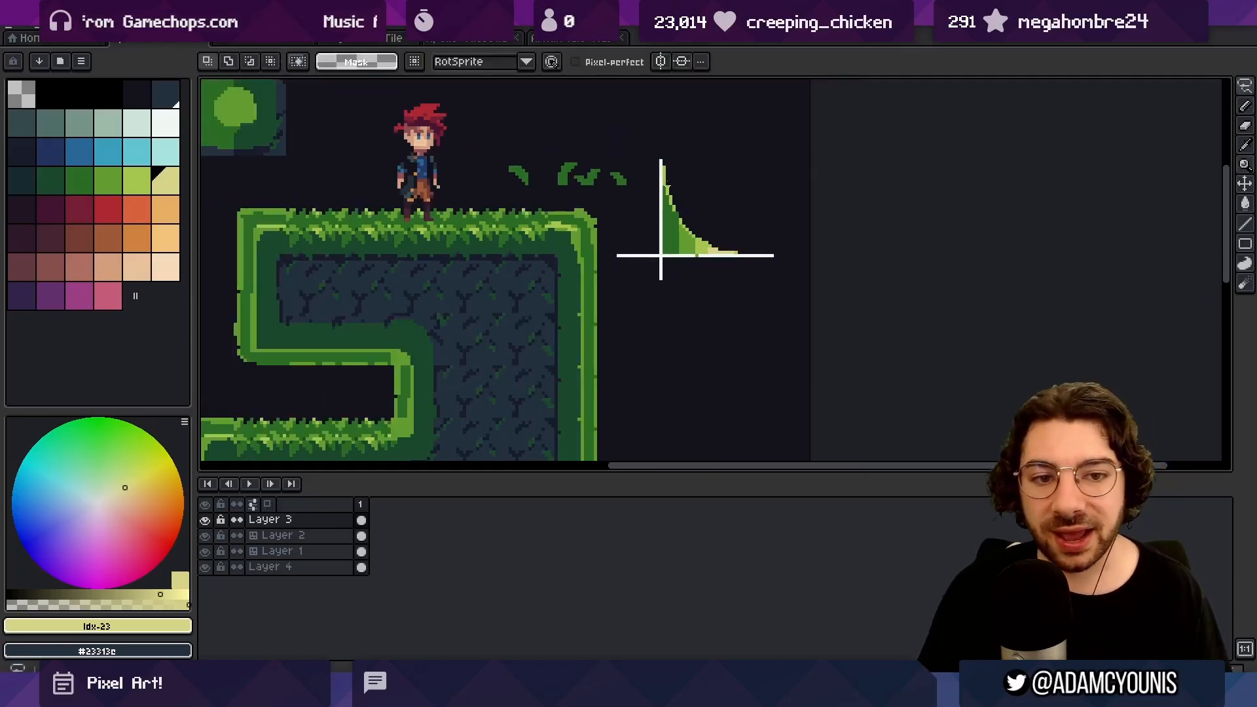
pyautogui.moveTo(678, 139)
pyautogui.mouseDown()
pyautogui.moveTo(634, 237)
pyautogui.moveTo(788, 199)
pyautogui.moveTo(746, 144)
pyautogui.mouseUp()
pyautogui.press('Delete')
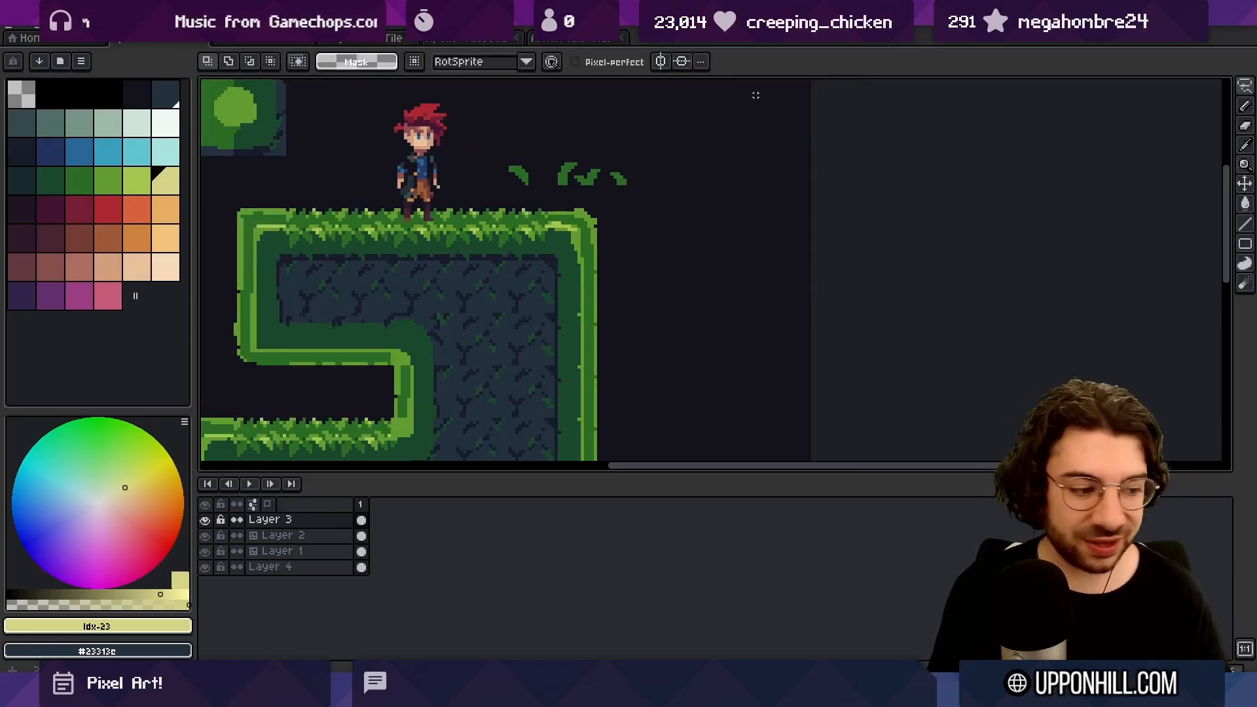
# Step: Paint dark #191c2c spikes on Layer 2 reaching up into the grass along the stone's upper edge
pyautogui.moveTo(463, 258); pyautogui.dragTo(521, 233)
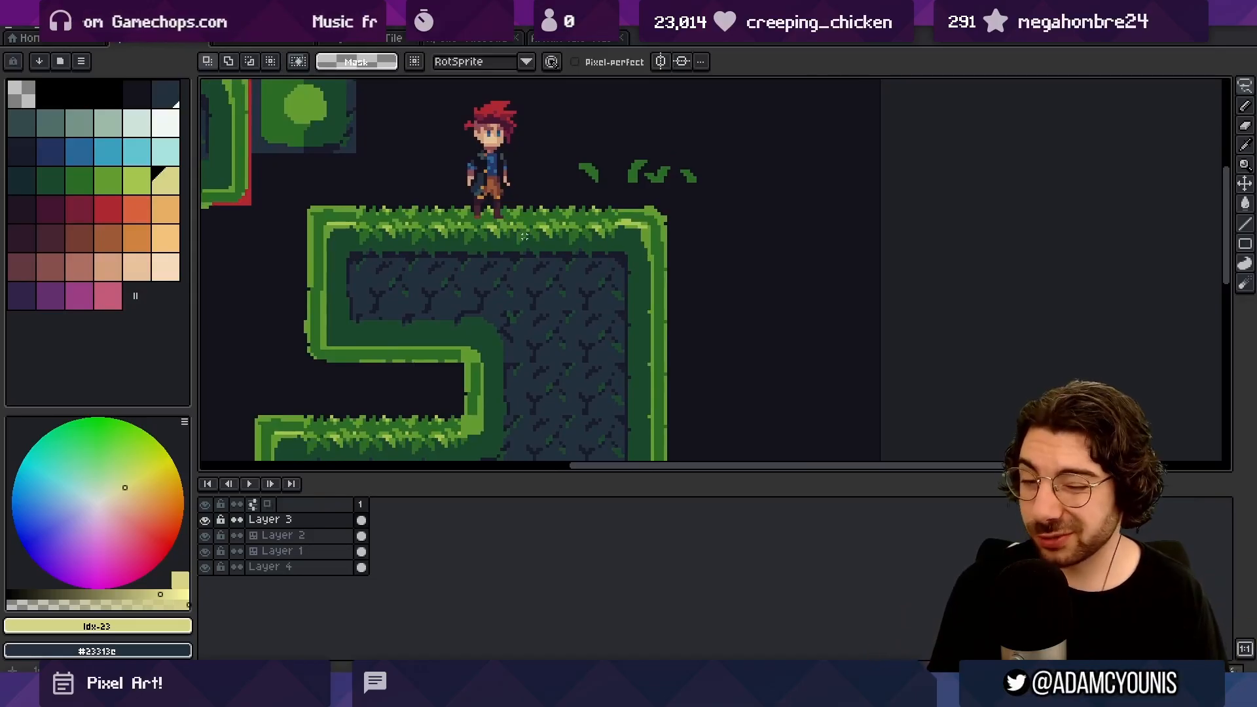
pyautogui.press('z')
pyautogui.click(468, 254)
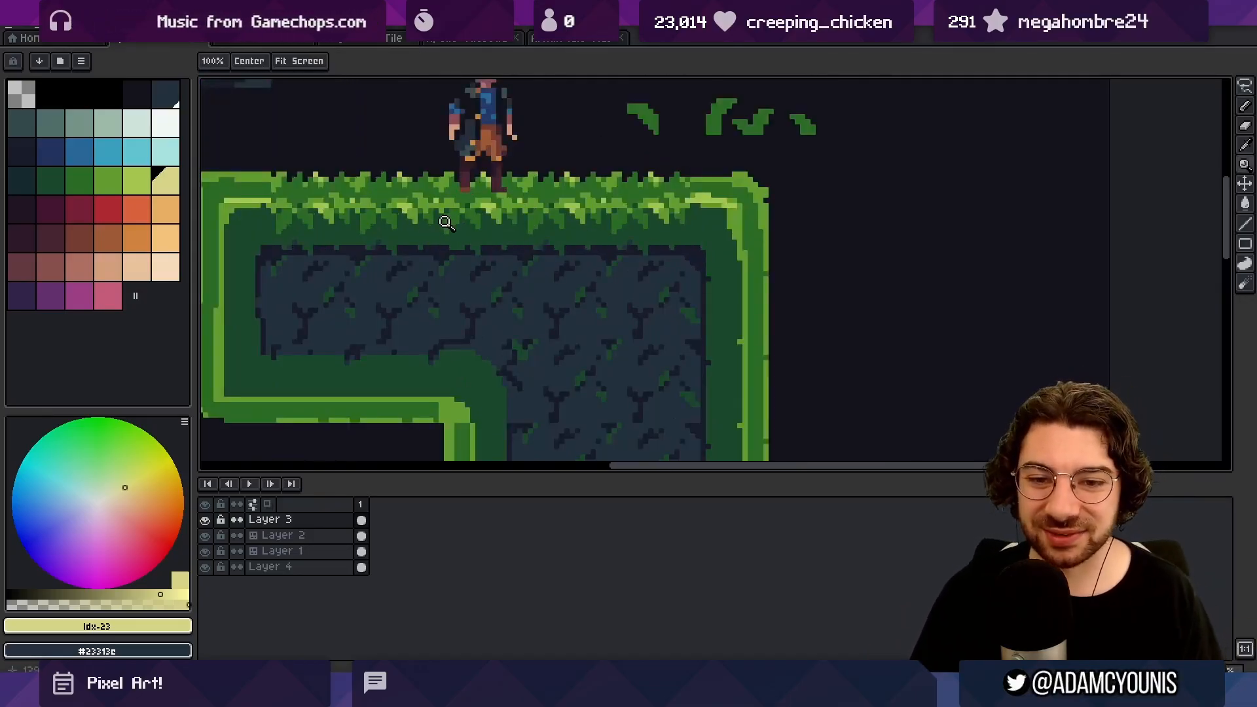
pyautogui.click(445, 223)
pyautogui.press('b')
pyautogui.keyDown('alt'); pyautogui.click(421, 241); pyautogui.keyUp('alt')
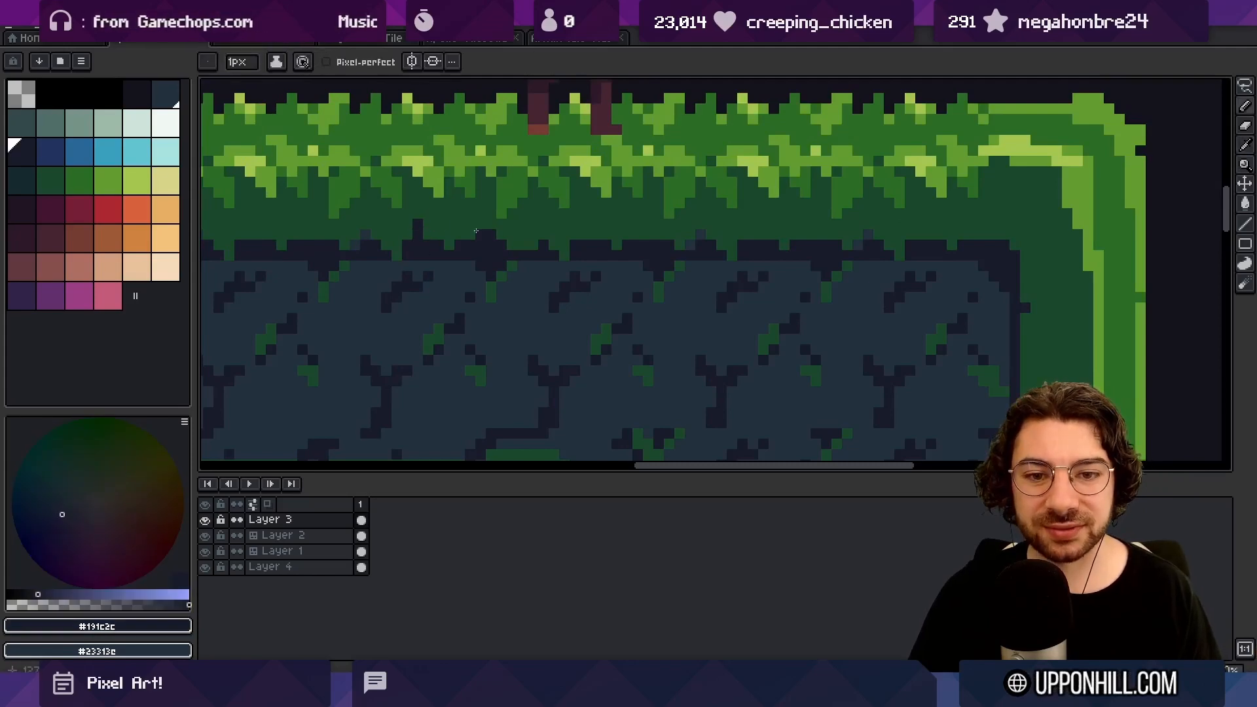
pyautogui.press('z')
pyautogui.rightClick(543, 216)
pyautogui.click(511, 231)
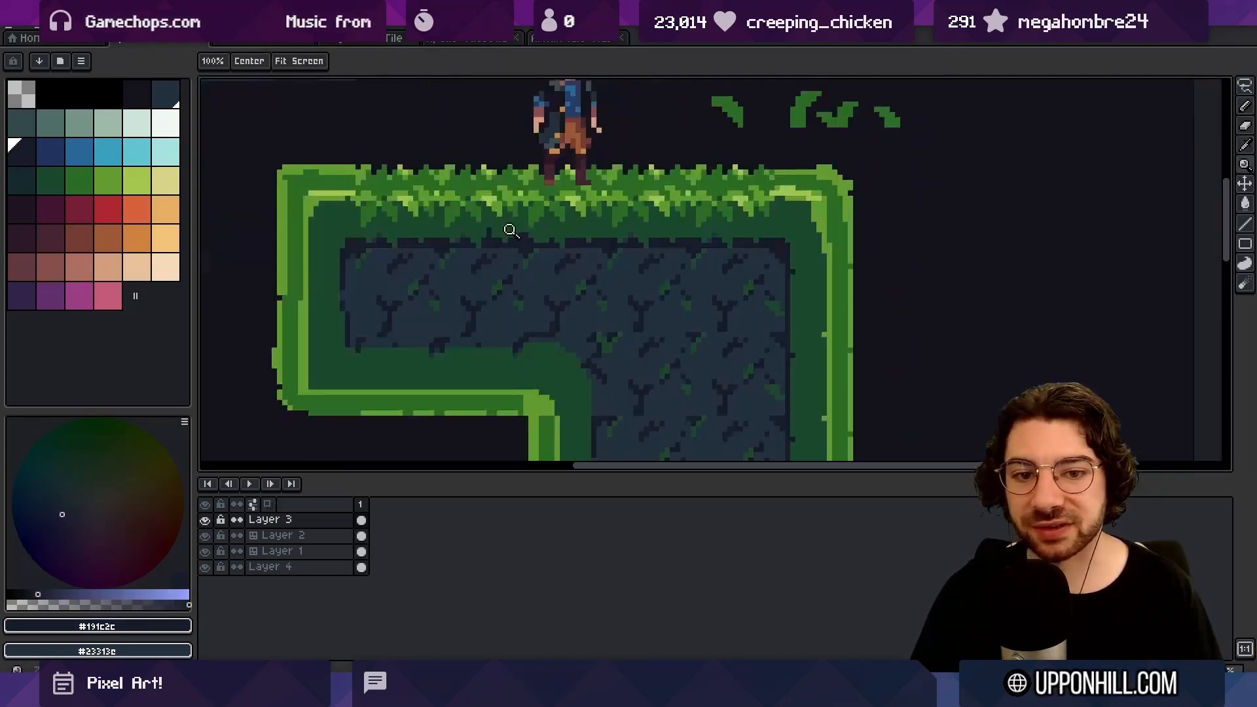
pyautogui.click(510, 230)
pyautogui.press('b')
pyautogui.click(662, 242)
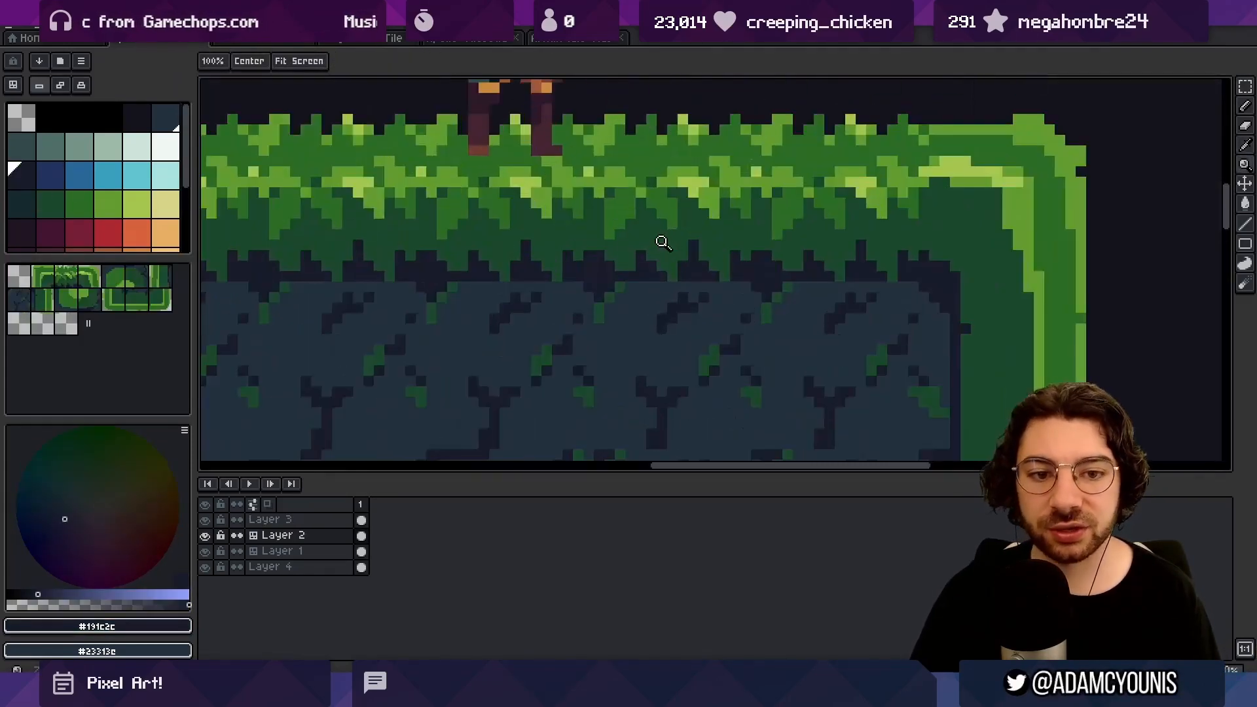
# Step: Thin the dark spikes above the stone with dark green #1a482c and compare the edge at different scales
pyautogui.press('b')
pyautogui.keyDown('alt'); pyautogui.click(592, 240); pyautogui.keyUp('alt')
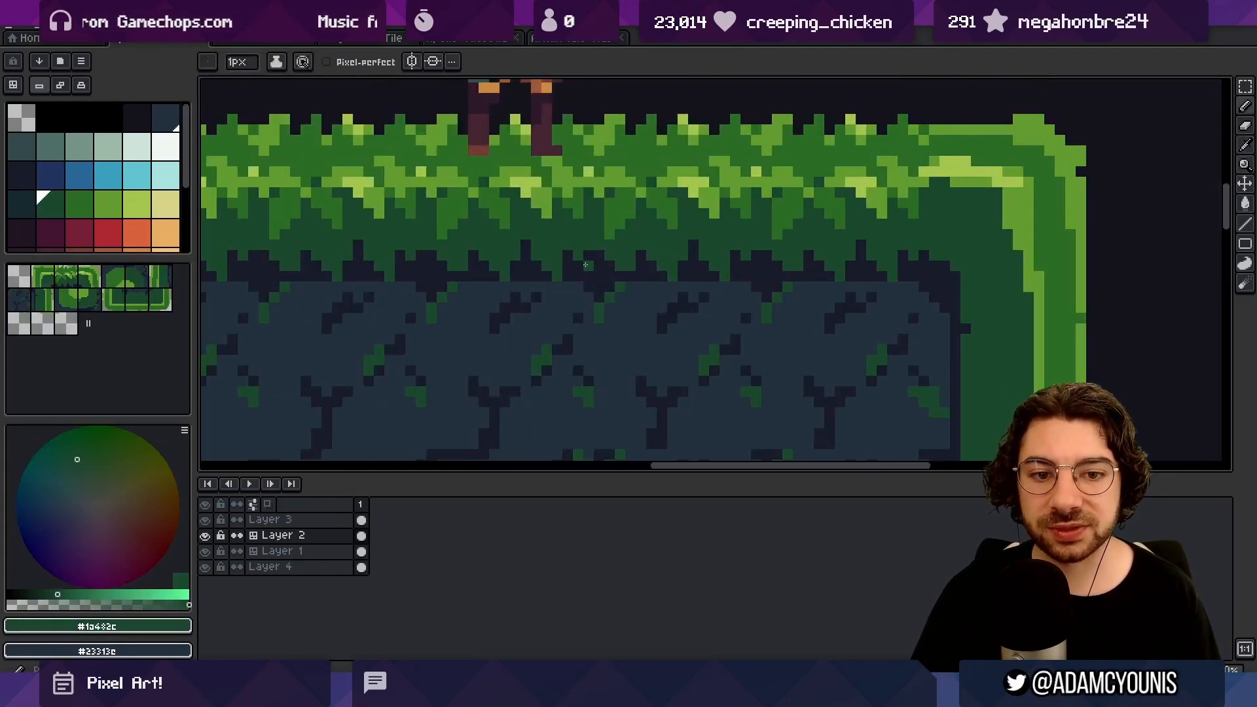
pyautogui.press('z')
pyautogui.rightClick(598, 241)
pyautogui.click(612, 249)
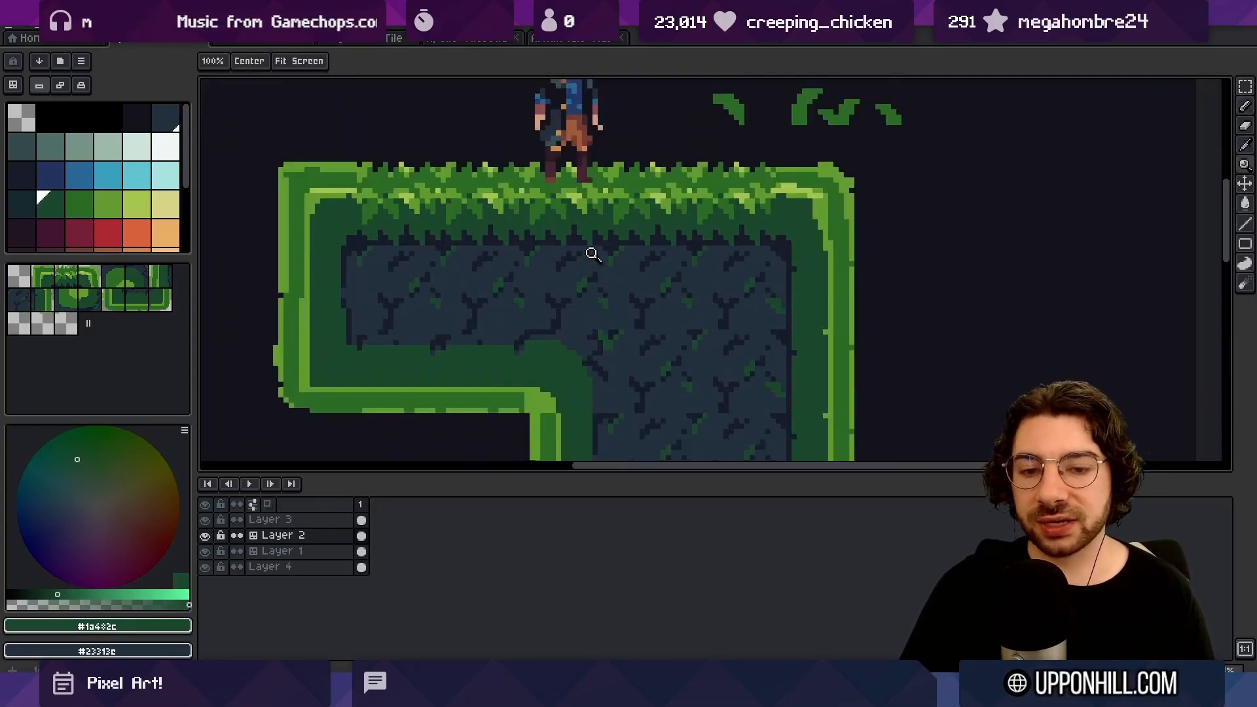
pyautogui.click(589, 215)
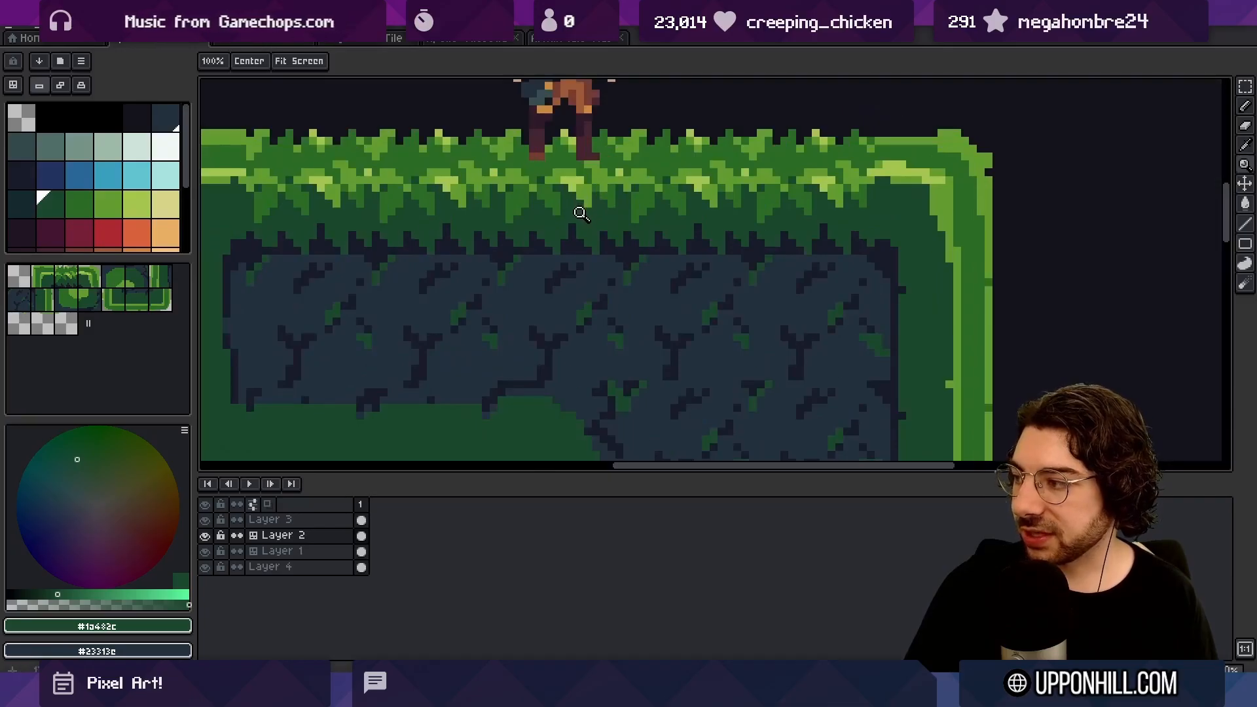
# Step: Reshape the jagged boundary above the stone into varied peaks, alternating the dark outline color and dark green #1a482c
pyautogui.press('i')
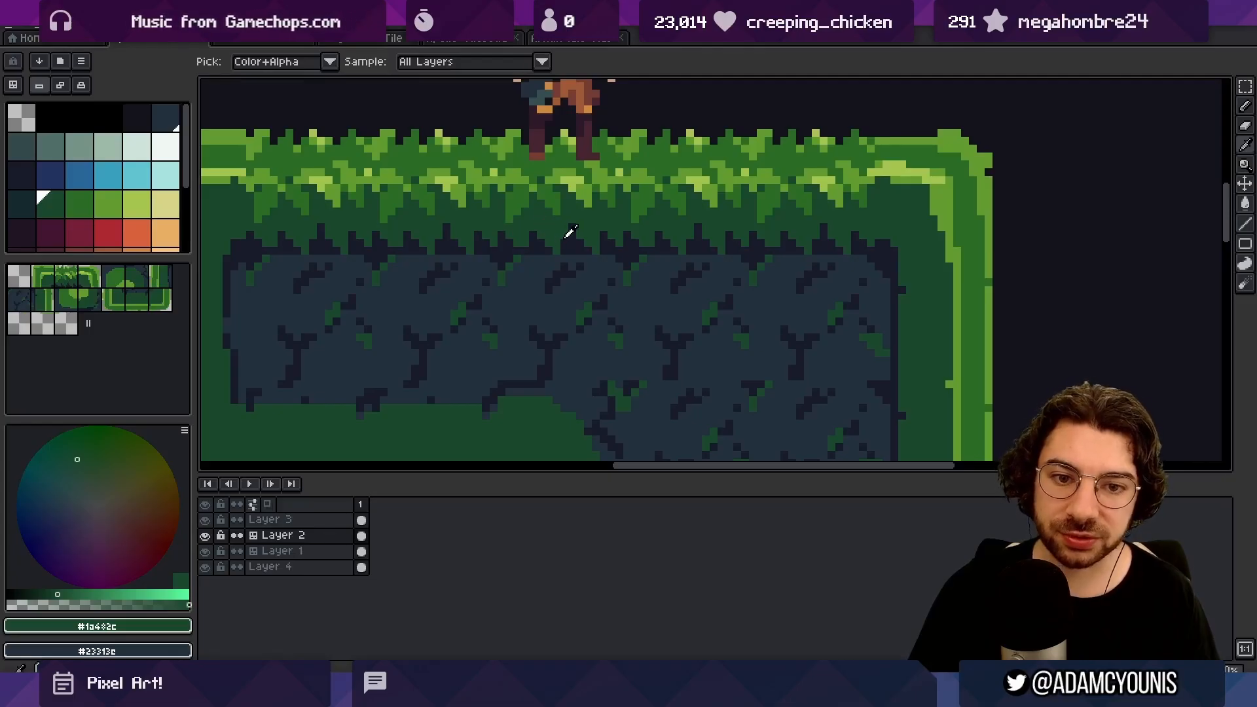
pyautogui.keyDown('alt'); pyautogui.click(533, 243); pyautogui.keyUp('alt')
pyautogui.keyDown('alt'); pyautogui.click(517, 231); pyautogui.keyUp('alt')
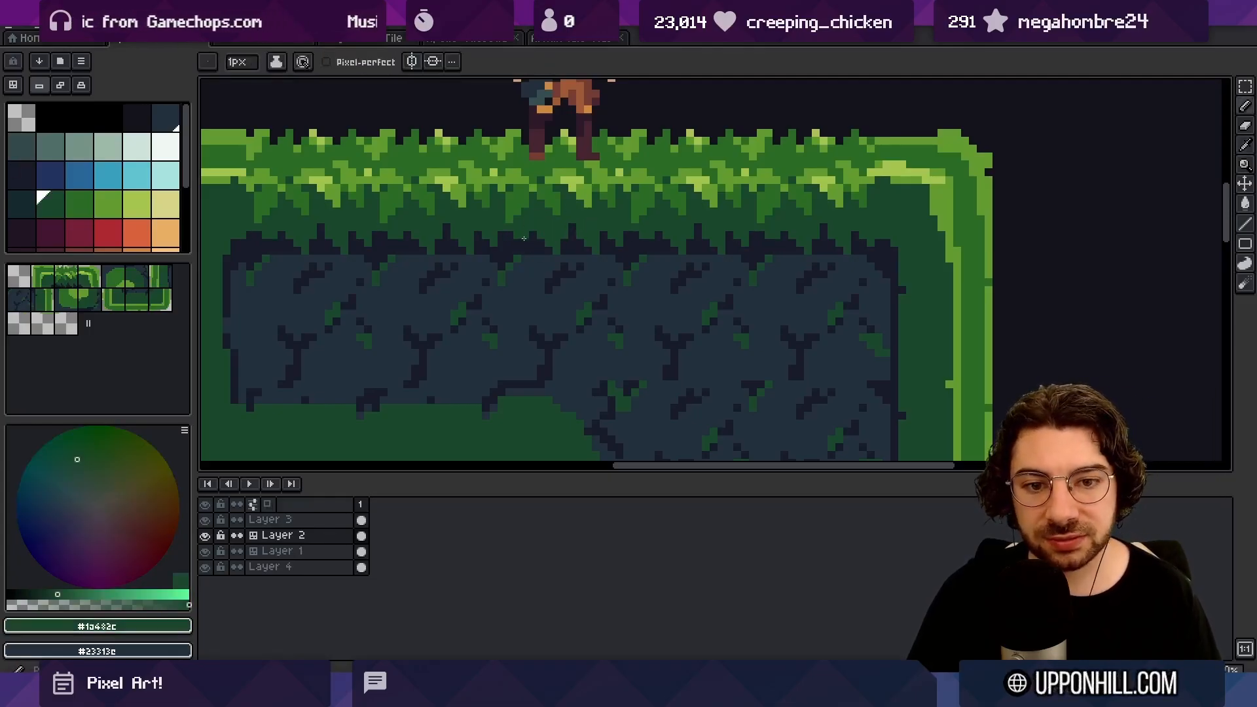
pyautogui.click(525, 242)
pyautogui.keyDown('alt'); pyautogui.click(569, 248); pyautogui.keyUp('alt')
pyautogui.moveTo(564, 235)
pyautogui.mouseDown()
pyautogui.moveTo(557, 249)
pyautogui.moveTo(614, 239)
pyautogui.mouseUp()
pyautogui.scroll(-3, 593, 203)
pyautogui.scroll(3, 615, 210)
pyautogui.keyDown('alt'); pyautogui.click(601, 220); pyautogui.keyUp('alt')
pyautogui.keyDown('alt'); pyautogui.click(592, 237); pyautogui.keyUp('alt')
pyautogui.keyDown('alt'); pyautogui.click(609, 226); pyautogui.keyUp('alt')
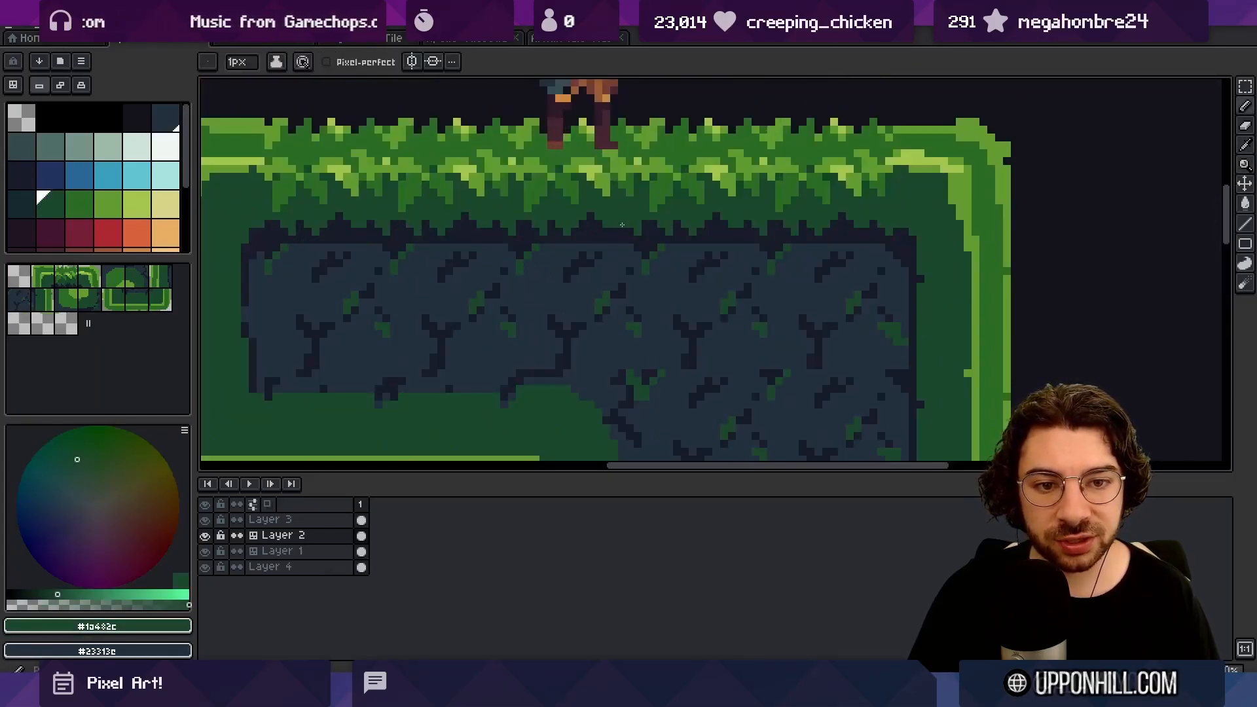
# Step: Extend the stone color #23313c up into the dark jagged band and refine its peaks against dark green #1a482c
pyautogui.scroll(-4, 619, 197)
pyautogui.moveTo(623, 192); pyautogui.dragTo(557, 197)
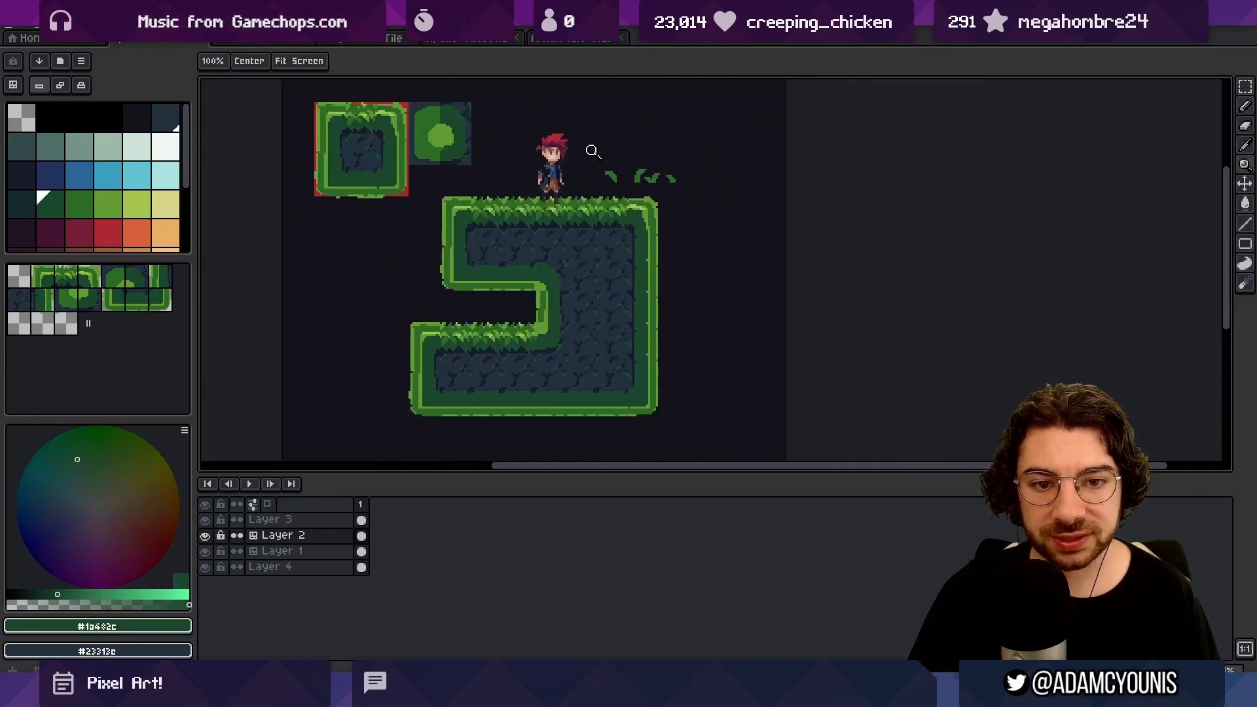
pyautogui.click(591, 195)
pyautogui.click(538, 226)
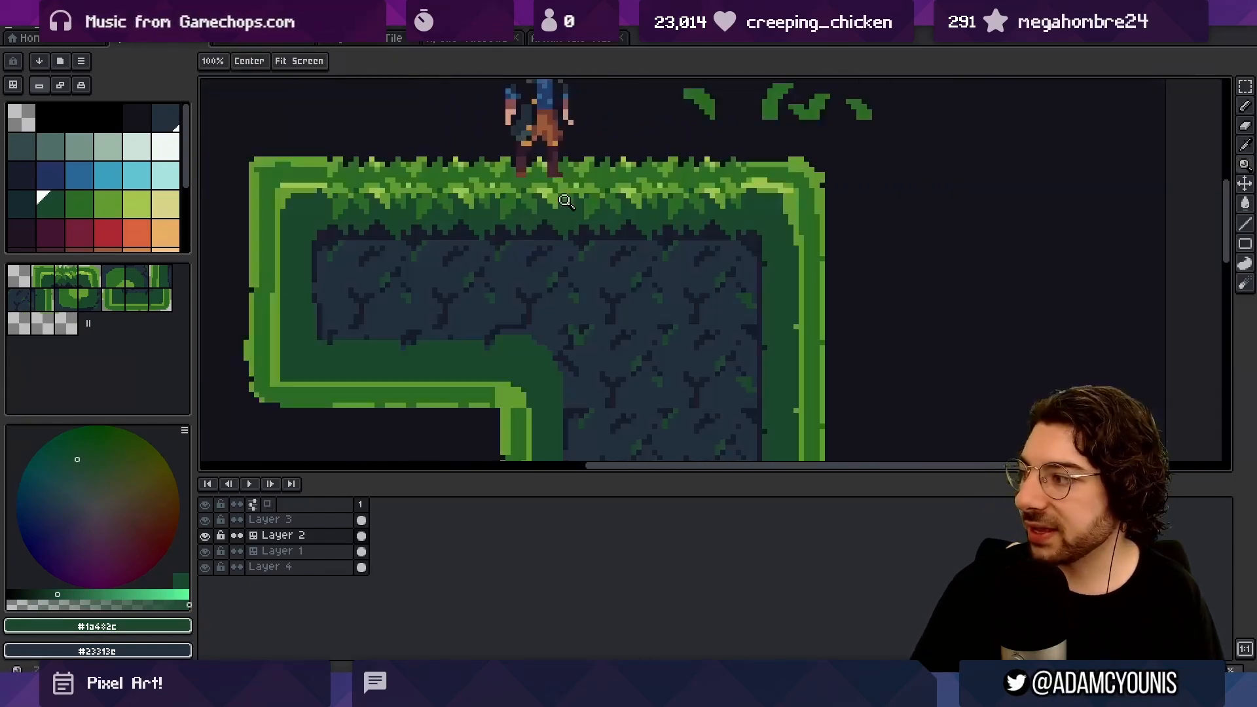
pyautogui.moveTo(554, 238)
pyautogui.mouseDown()
pyautogui.moveTo(568, 227)
pyautogui.moveTo(544, 225)
pyautogui.mouseUp()
pyautogui.keyDown('alt'); pyautogui.click(525, 242); pyautogui.keyUp('alt')
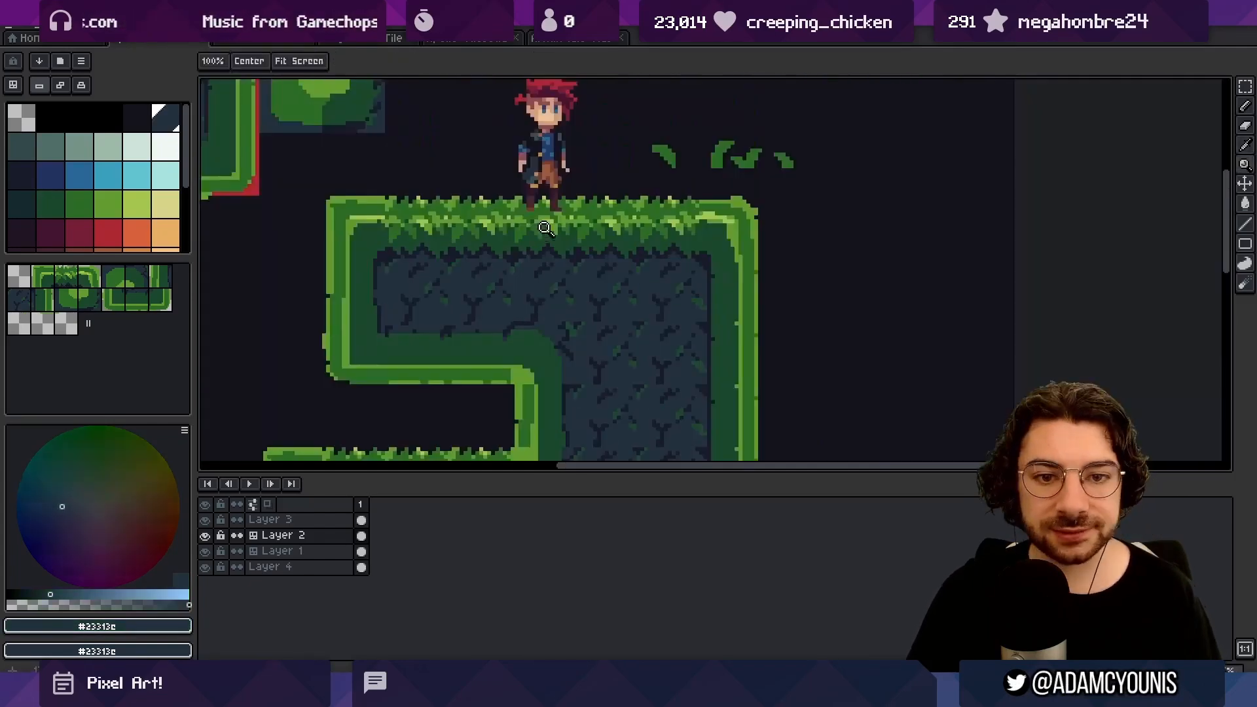
pyautogui.keyDown('alt'); pyautogui.click(527, 236); pyautogui.keyUp('alt')
pyautogui.scroll(1, 528, 236)
pyautogui.press('alt')
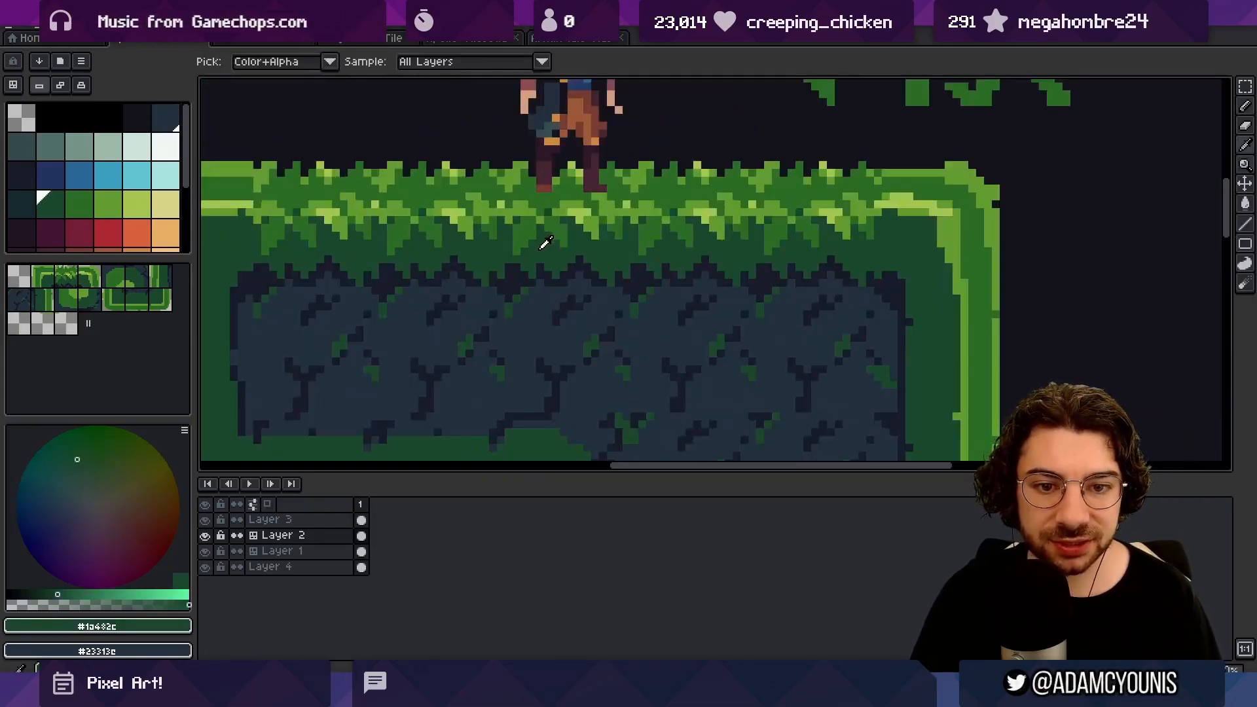
# Step: Examine the jagged grass shadow above the stone, both up close and across the whole scene
pyautogui.scroll(-1, 542, 241)
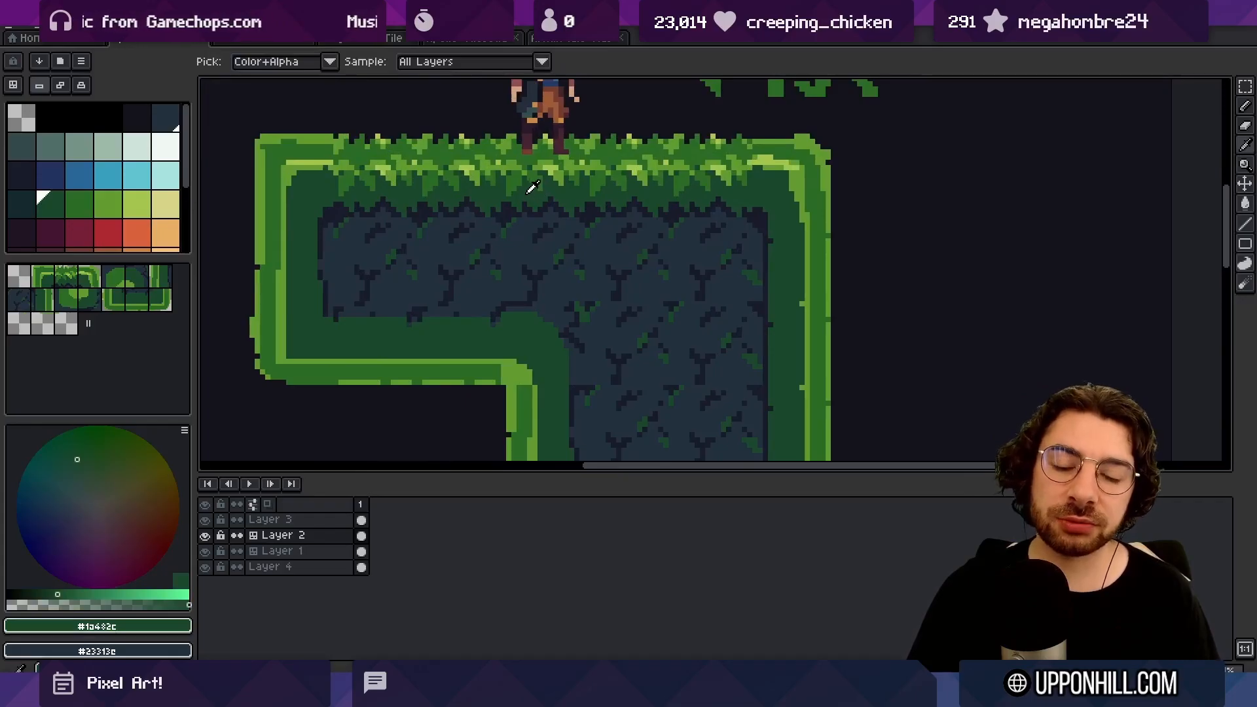
pyautogui.scroll(1, 536, 191)
pyautogui.press('alt')
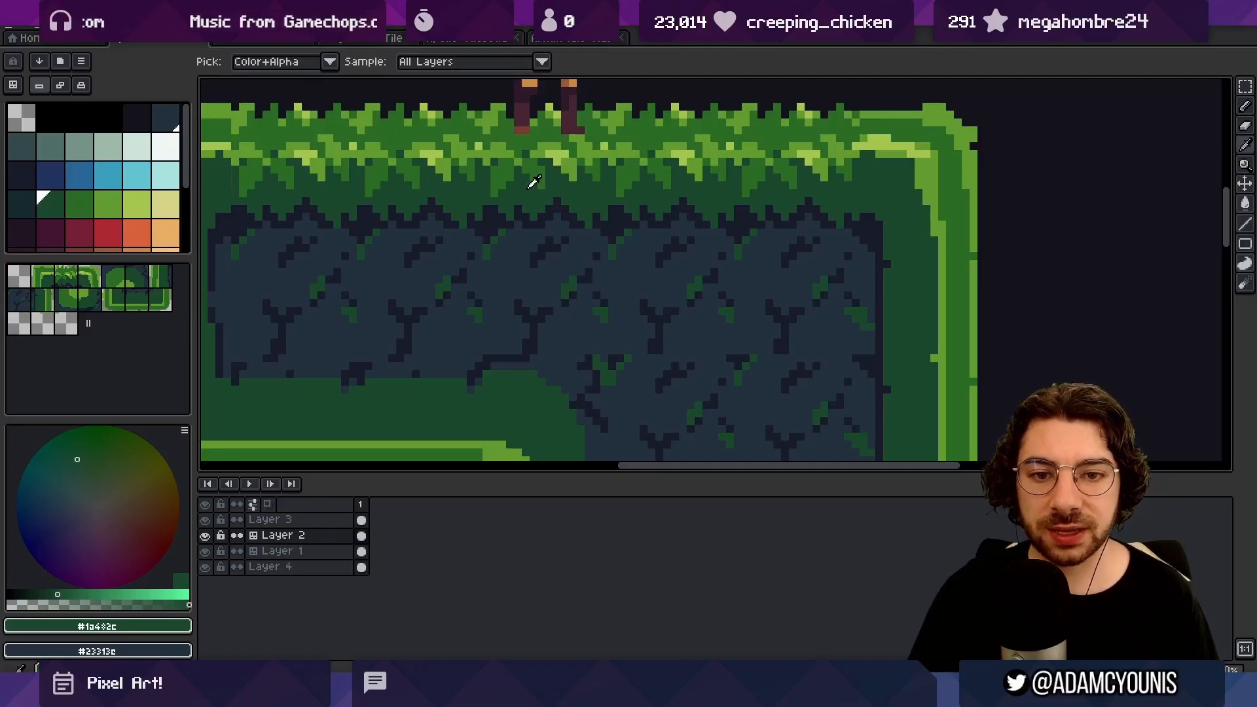
pyautogui.scroll(-3, 538, 184)
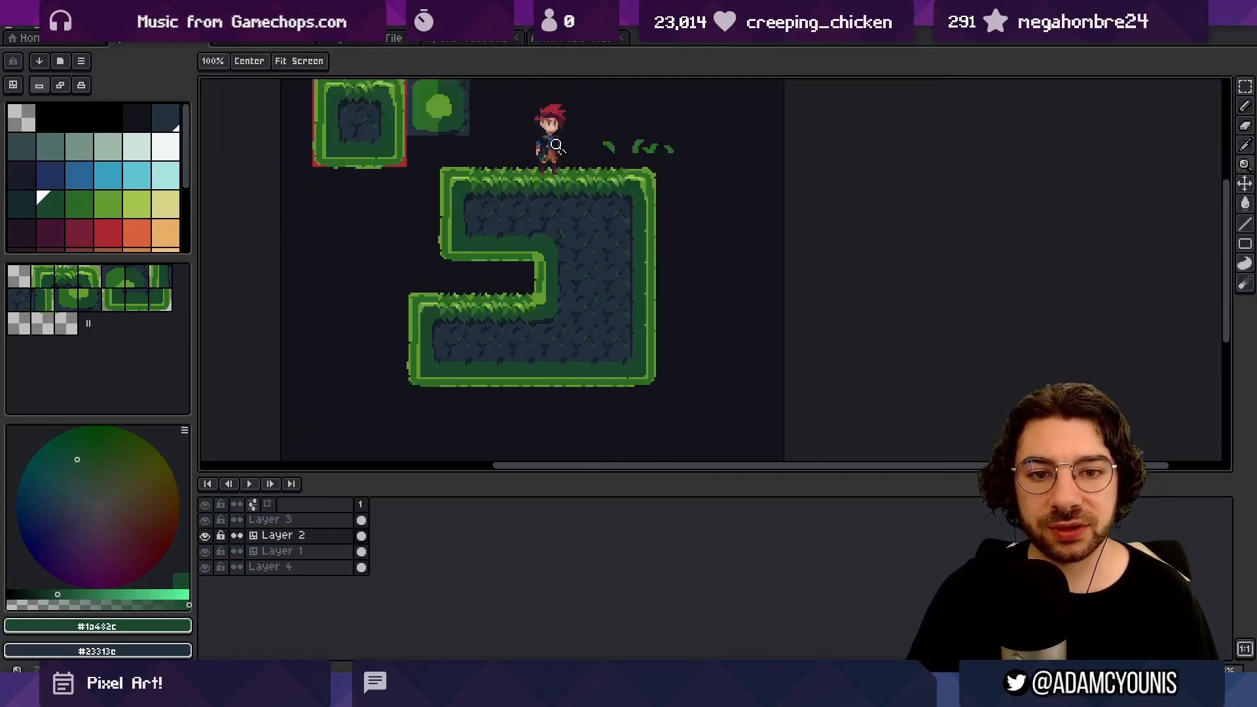
pyautogui.scroll(5, 567, 160)
pyautogui.press('alt')
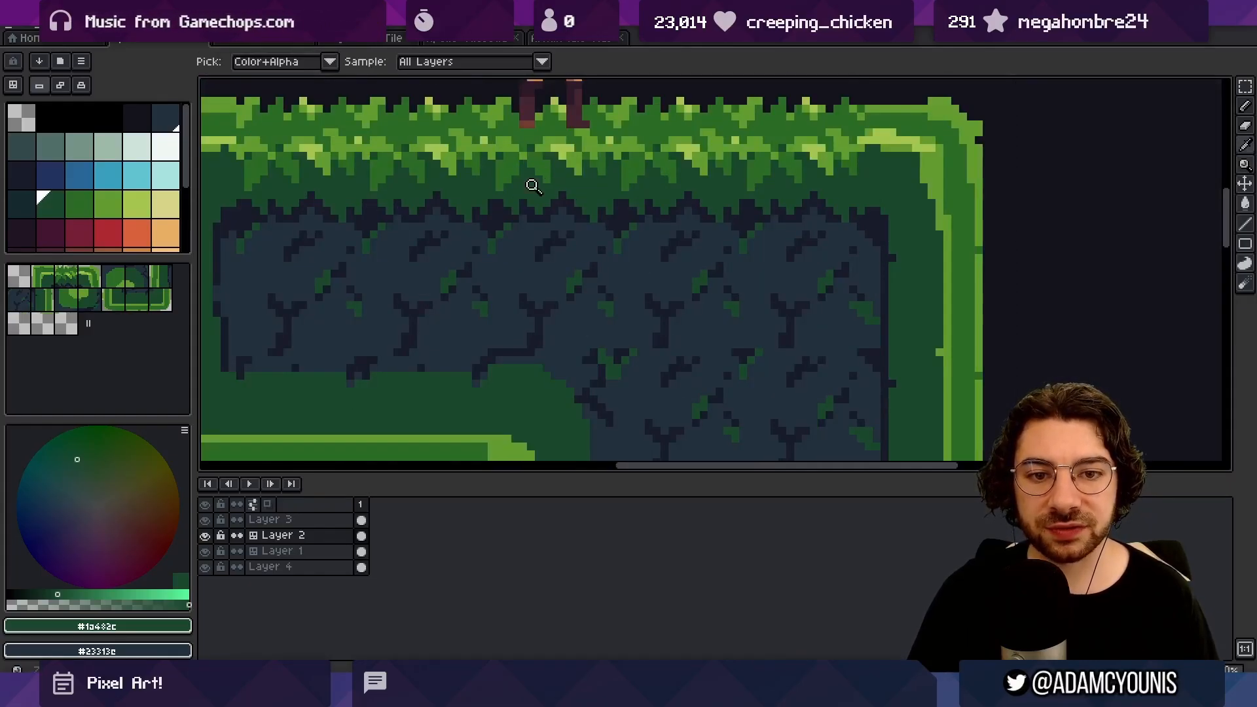
pyautogui.scroll(-4, 550, 165)
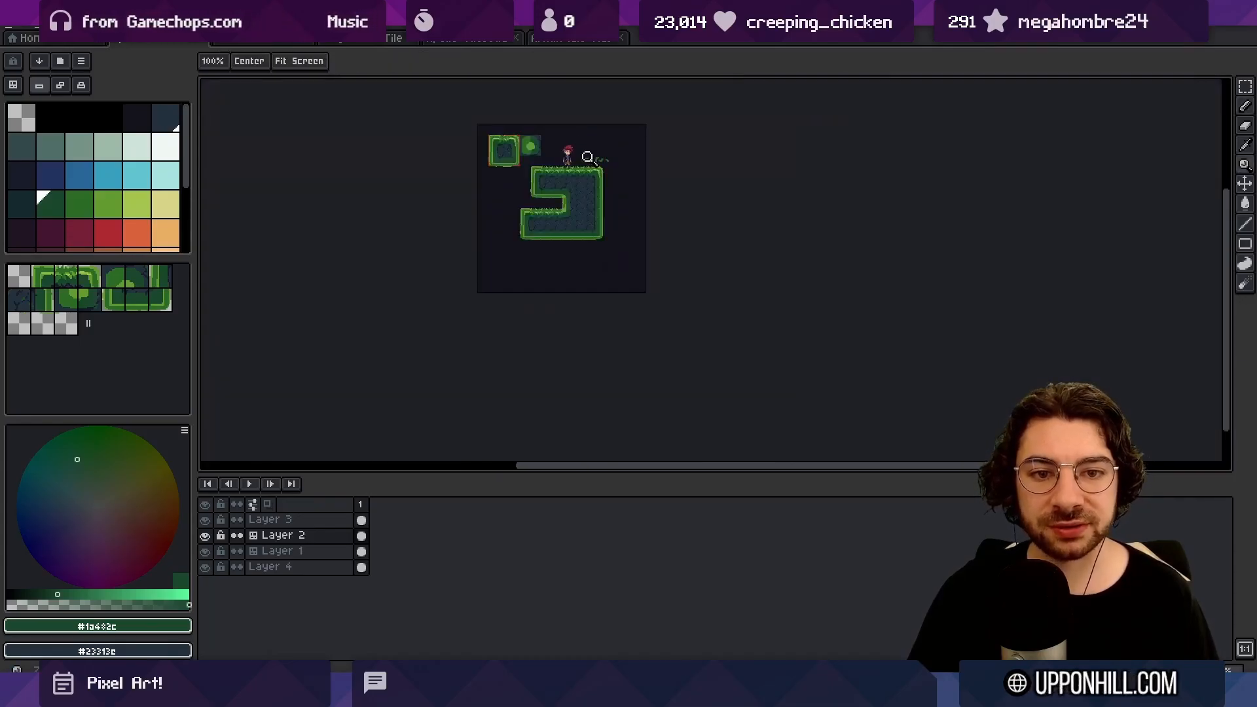
# Step: Refine the grass blades hanging over the dark shadow with mid green #2b6d25 and dark green #1a482c
pyautogui.scroll(2, 572, 167)
pyautogui.scroll(4, 573, 168)
pyautogui.press('alt')
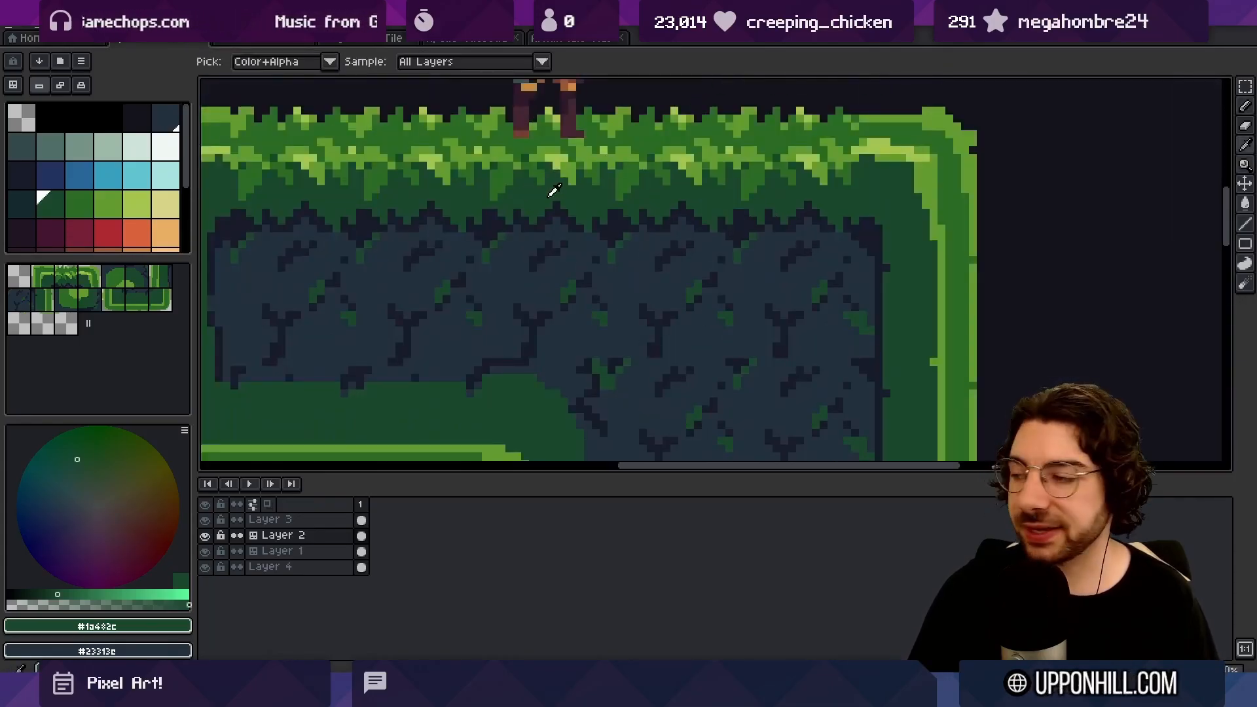
pyautogui.scroll(-4, 554, 189)
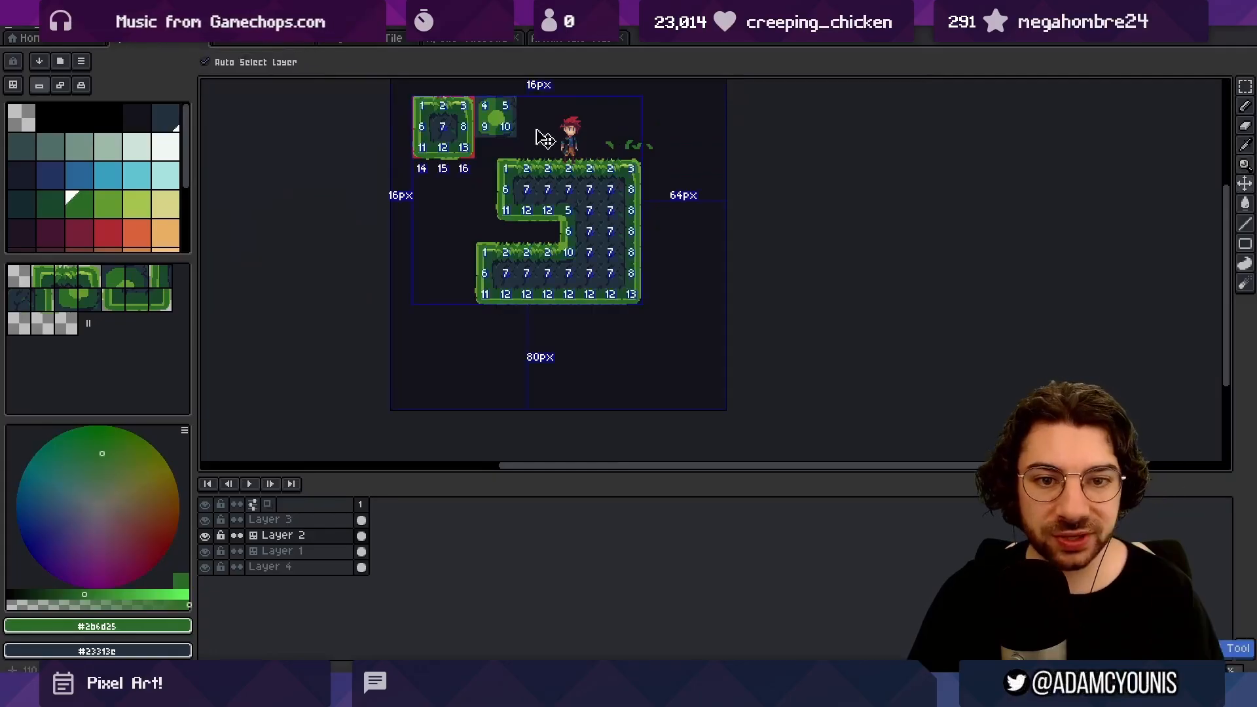
pyautogui.scroll(5, 610, 161)
pyautogui.keyDown('alt'); pyautogui.click(560, 133); pyautogui.keyUp('alt')
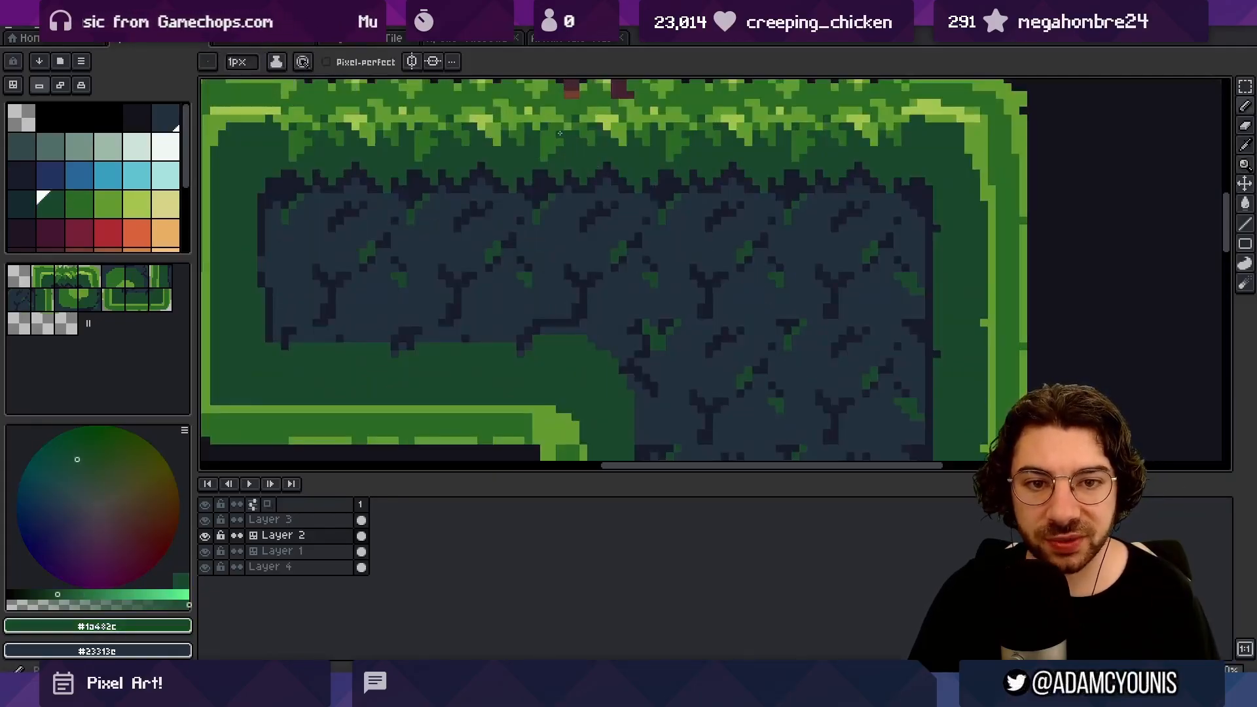
pyautogui.scroll(-4, 557, 134)
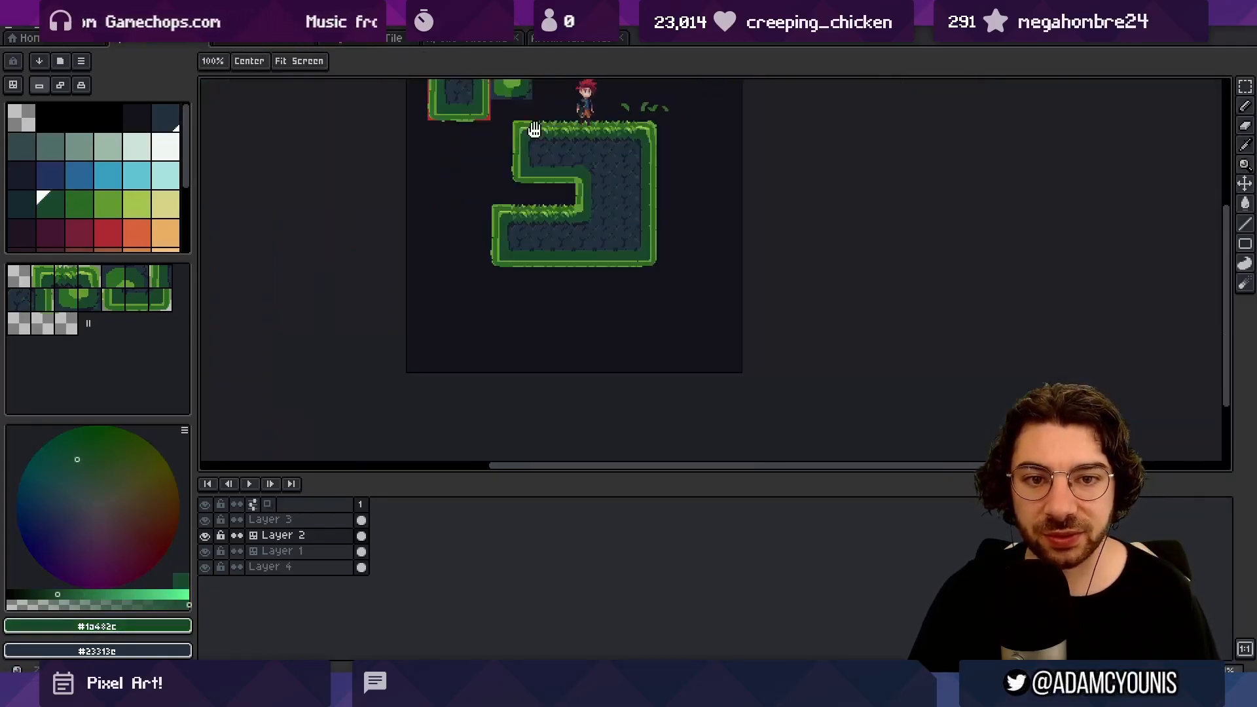
# Step: Examine the hanging grass blades and the jagged shadow along the platform's top at different scales
pyautogui.scroll(5, 592, 98)
pyautogui.press('alt')
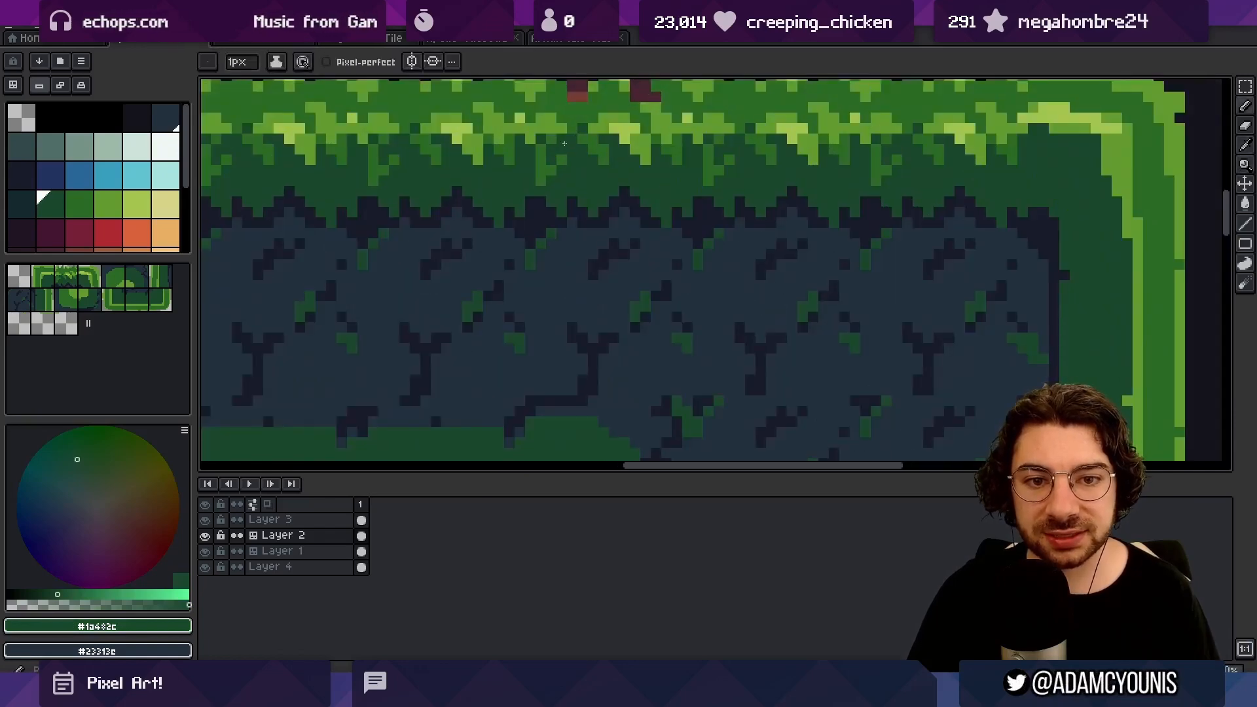
pyautogui.press('alt')
pyautogui.press('z')
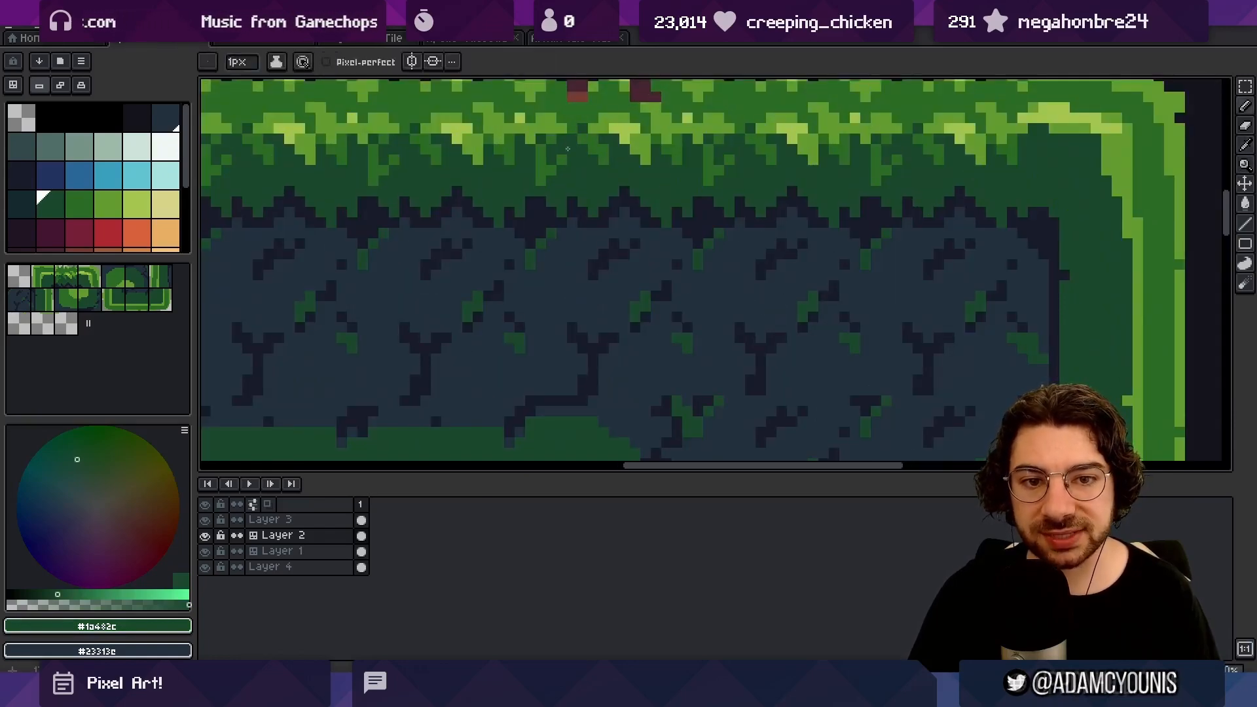
pyautogui.scroll(-2, 589, 134)
pyautogui.scroll(2, 576, 153)
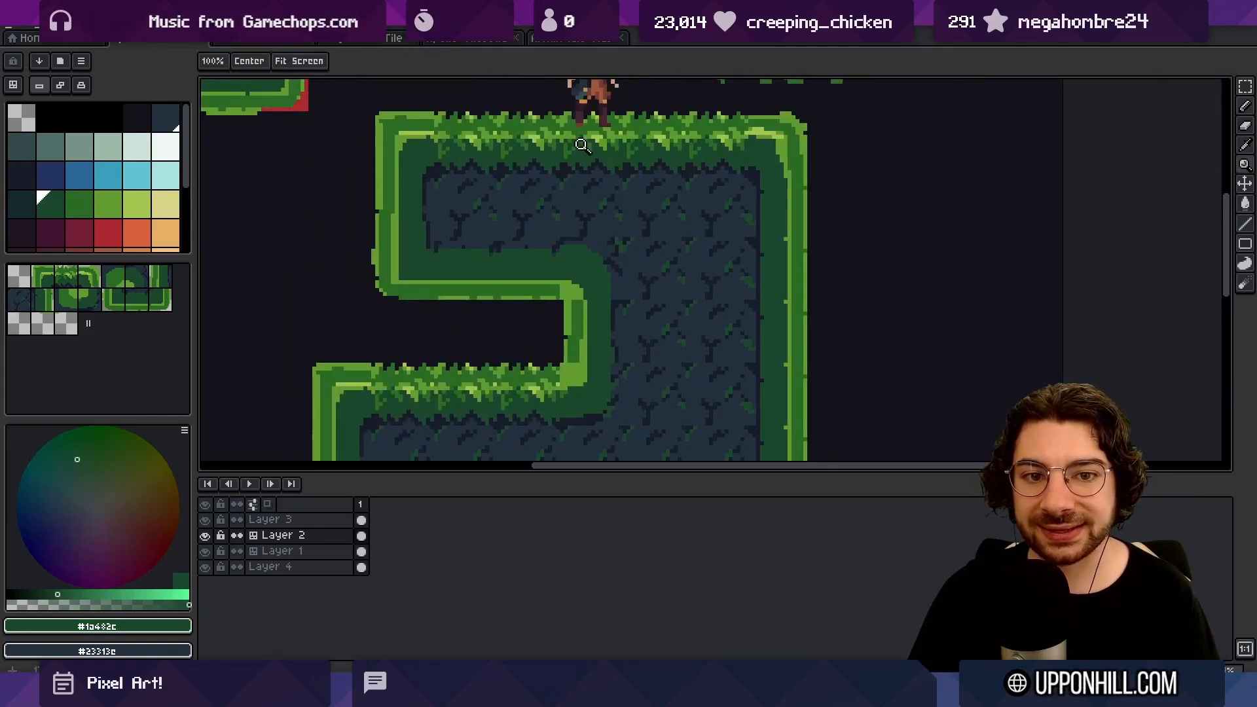
pyautogui.scroll(2, 582, 151)
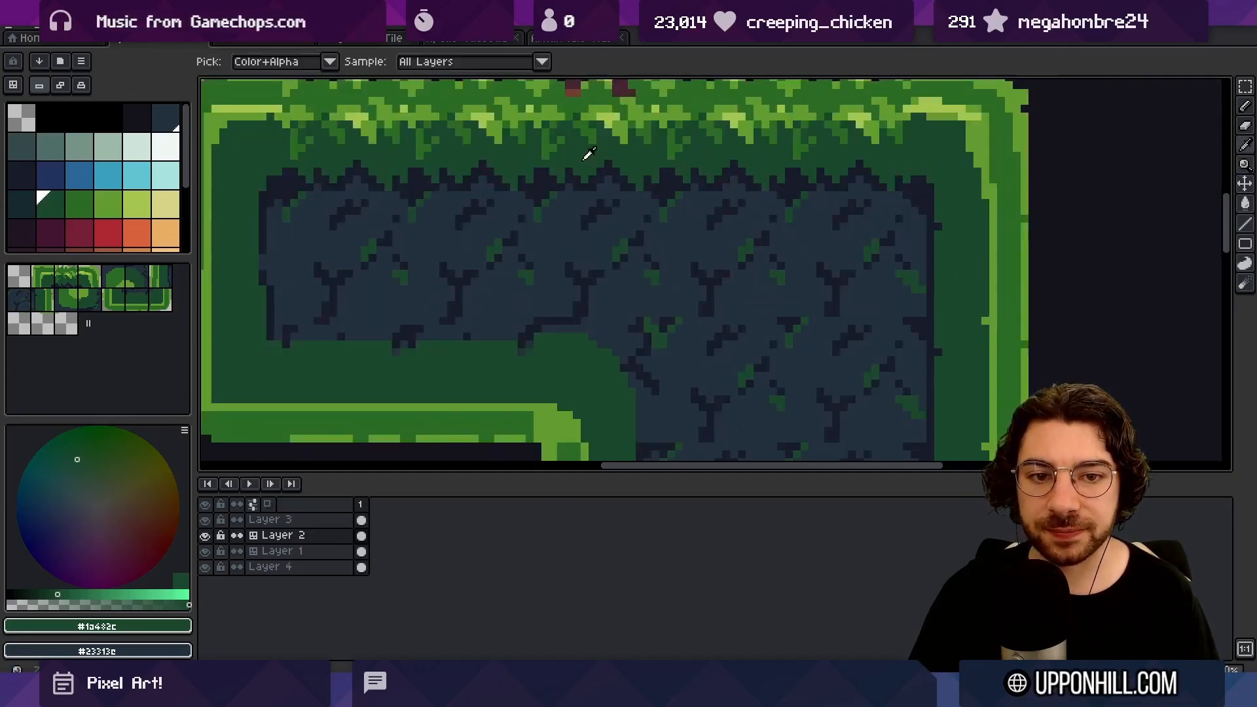
# Step: Retouch the peaks of the jagged band above the stone with the dark outline color #191c2c
pyautogui.keyDown('alt'); pyautogui.click(593, 164); pyautogui.keyUp('alt')
pyautogui.press('b')
pyautogui.click(592, 166)
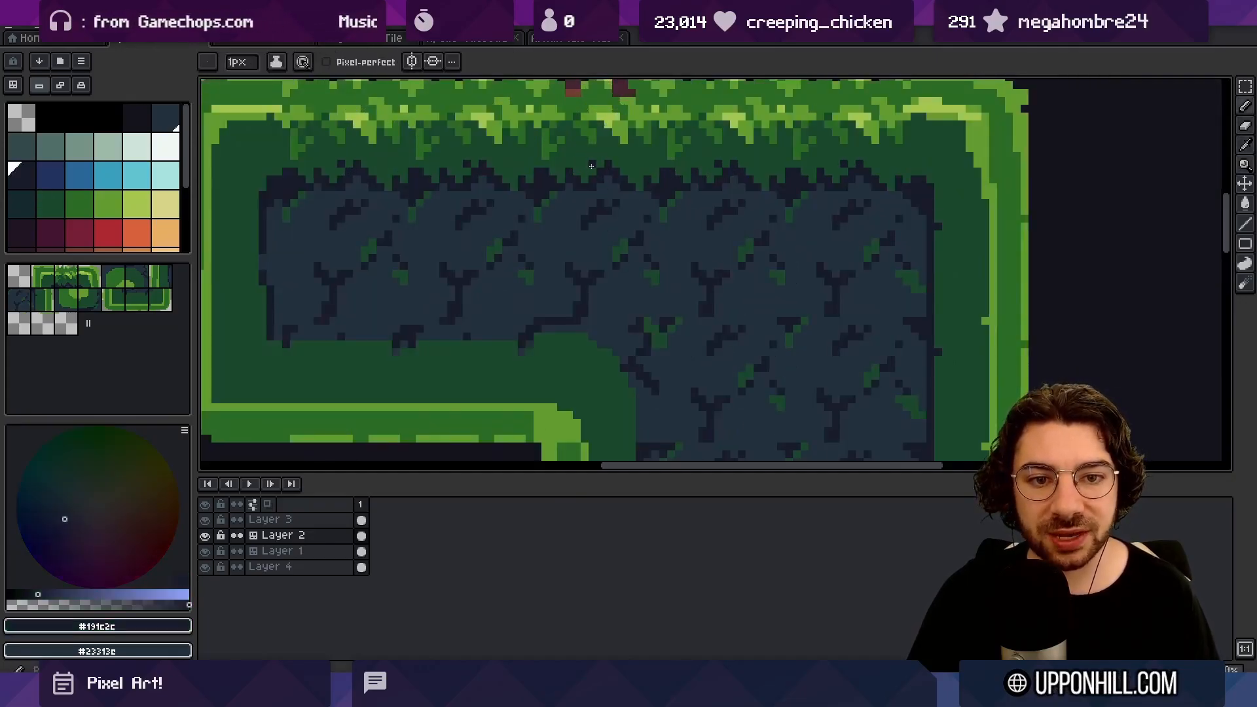
pyautogui.press('space')
pyautogui.moveTo(587, 164); pyautogui.dragTo(631, 176)
pyautogui.keyDown('alt'); pyautogui.click(604, 209); pyautogui.keyUp('alt')
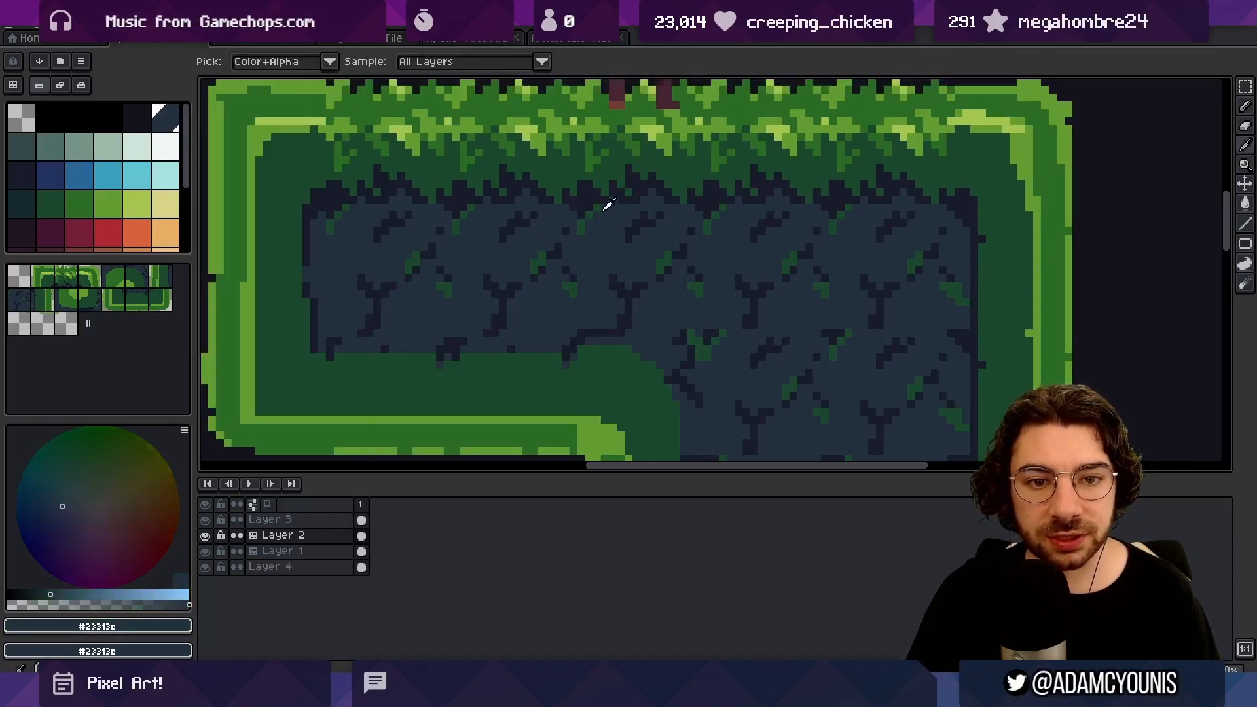
# Step: Enlarge the moss patch just below the jagged band with dark green #1a482c, trimming it with stone color #23313c
pyautogui.keyDown('alt'); pyautogui.click(579, 191); pyautogui.keyUp('alt')
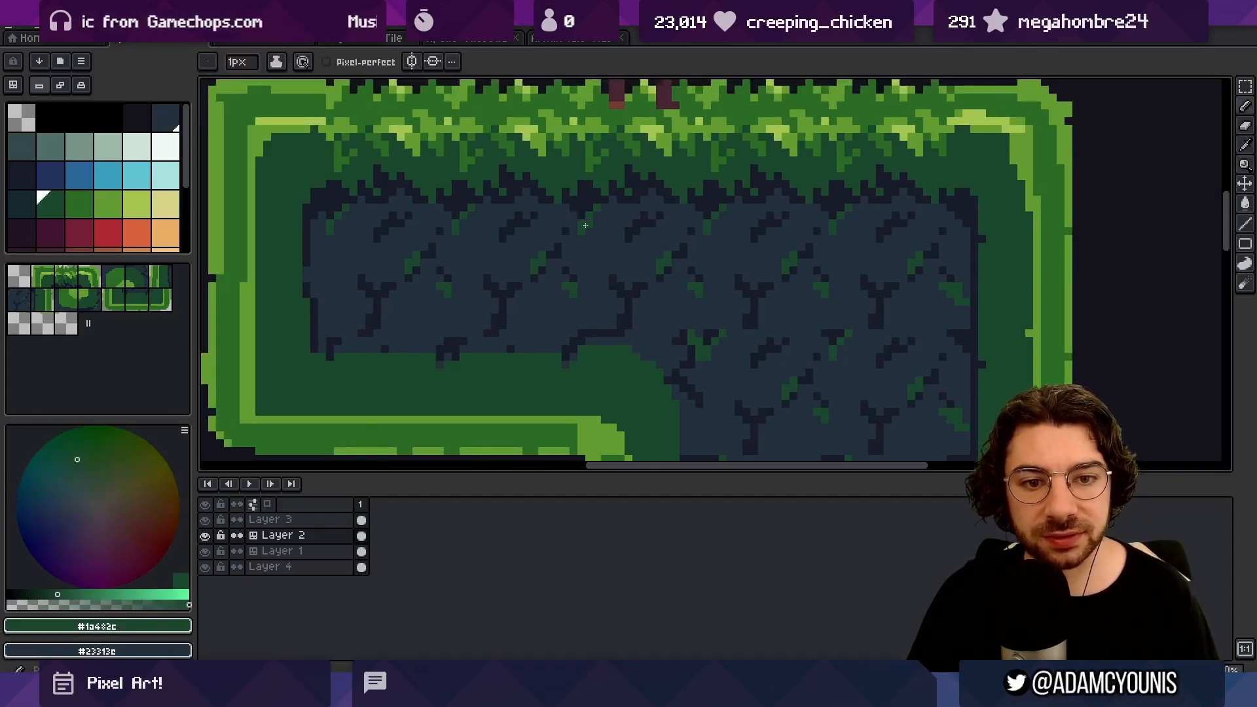
pyautogui.click(589, 223)
pyautogui.moveTo(591, 224)
pyautogui.mouseDown()
pyautogui.moveTo(597, 238)
pyautogui.moveTo(581, 231)
pyautogui.mouseUp()
pyautogui.keyDown('alt'); pyautogui.click(582, 241); pyautogui.keyUp('alt')
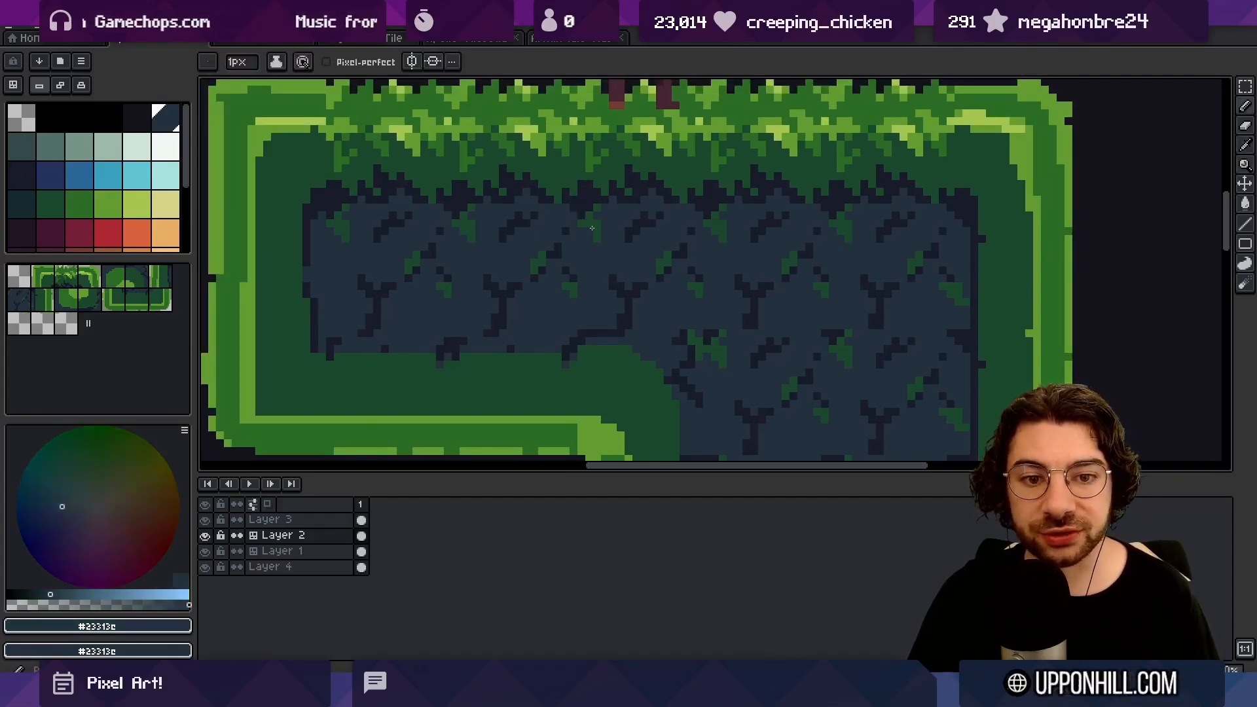
pyautogui.keyDown('alt'); pyautogui.click(580, 170); pyautogui.keyUp('alt')
pyautogui.press('z')
pyautogui.scroll(-5, 623, 194)
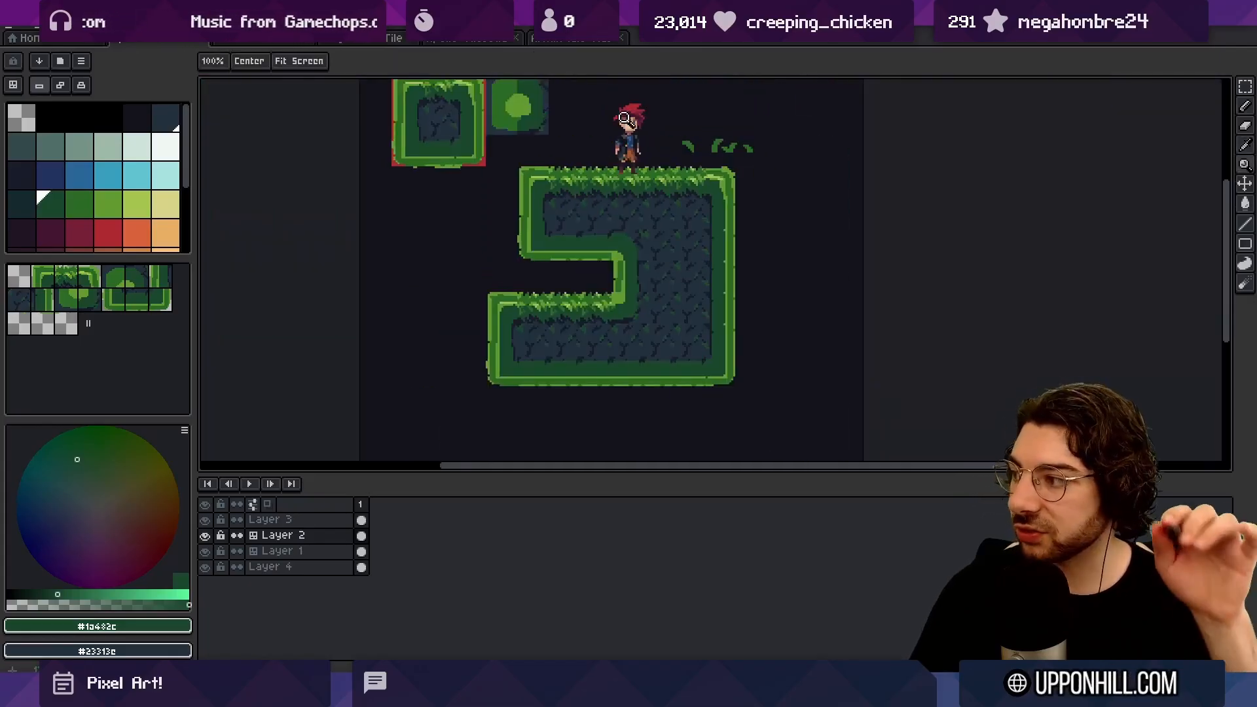
# Step: Work stone color #23313c into the dark jagged band so its peaks reach up into the dark green shadow
pyautogui.scroll(4, 684, 192)
pyautogui.press('b')
pyautogui.keyDown('alt'); pyautogui.click(678, 201); pyautogui.keyUp('alt')
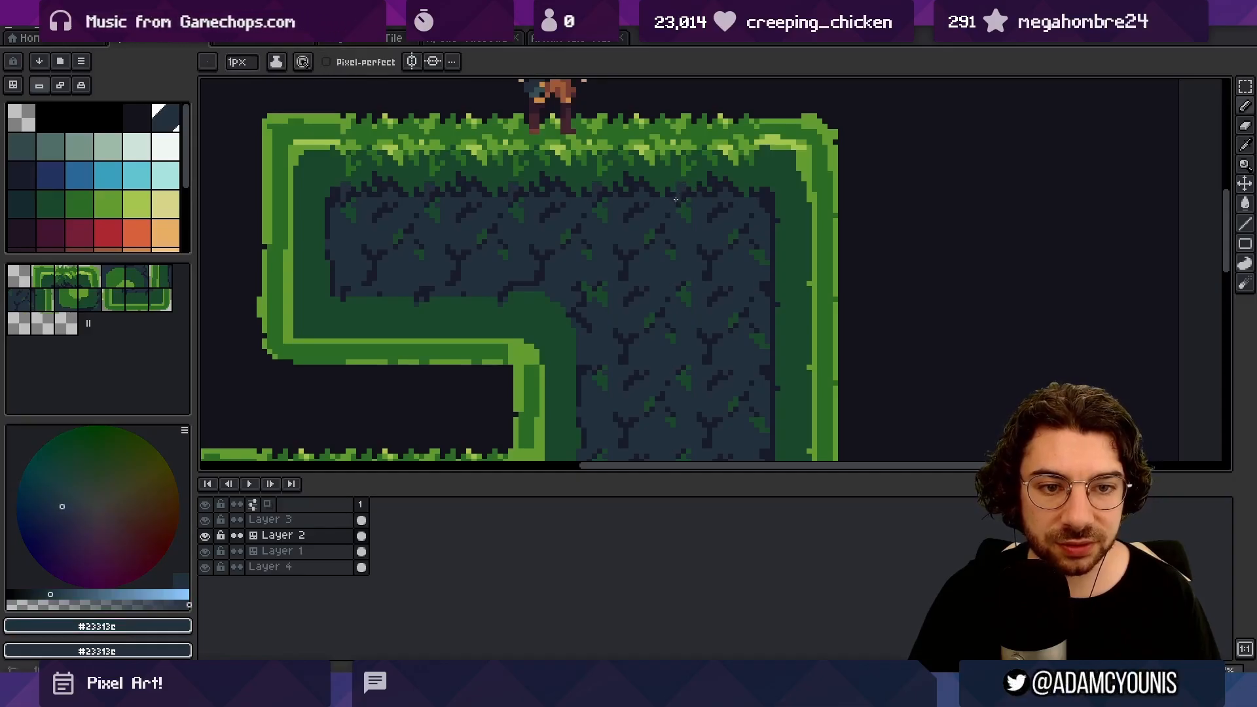
pyautogui.keyDown('alt'); pyautogui.click(550, 198); pyautogui.keyUp('alt')
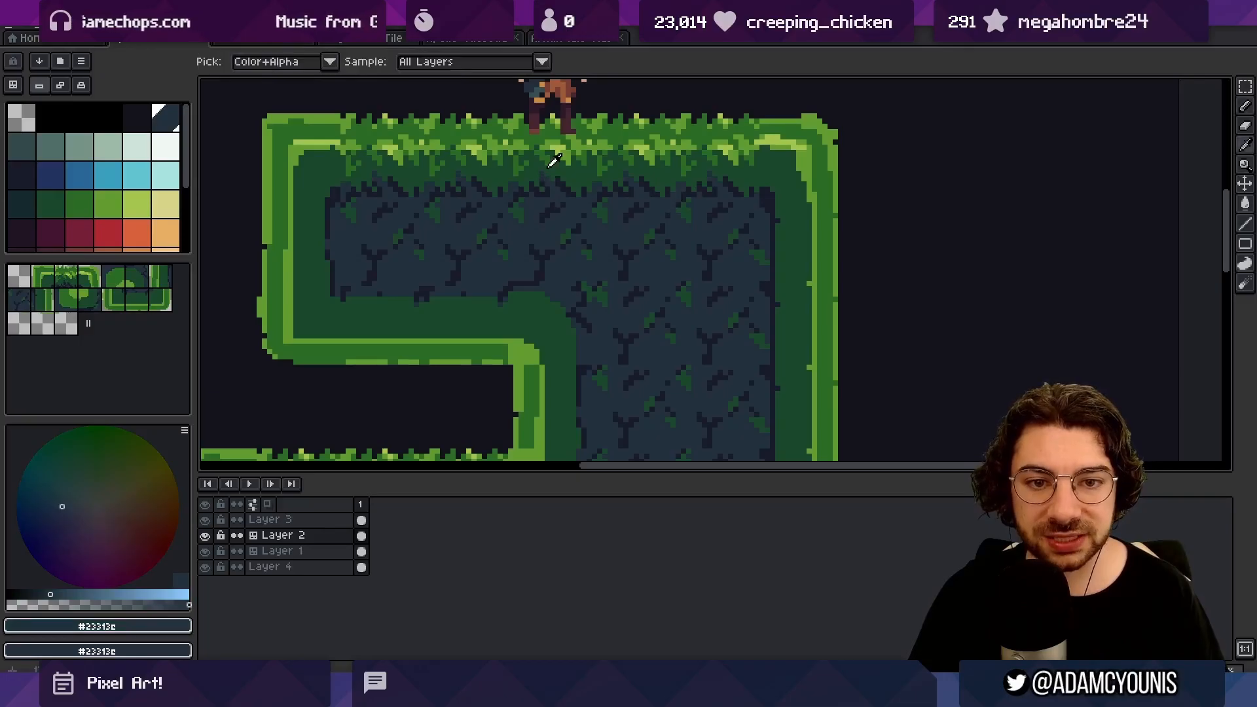
pyautogui.keyDown('alt'); pyautogui.click(546, 167); pyautogui.keyUp('alt')
pyautogui.keyDown('alt'); pyautogui.click(544, 178); pyautogui.keyUp('alt')
pyautogui.press('z')
pyautogui.scroll(-2, 562, 172)
pyautogui.scroll(3, 562, 173)
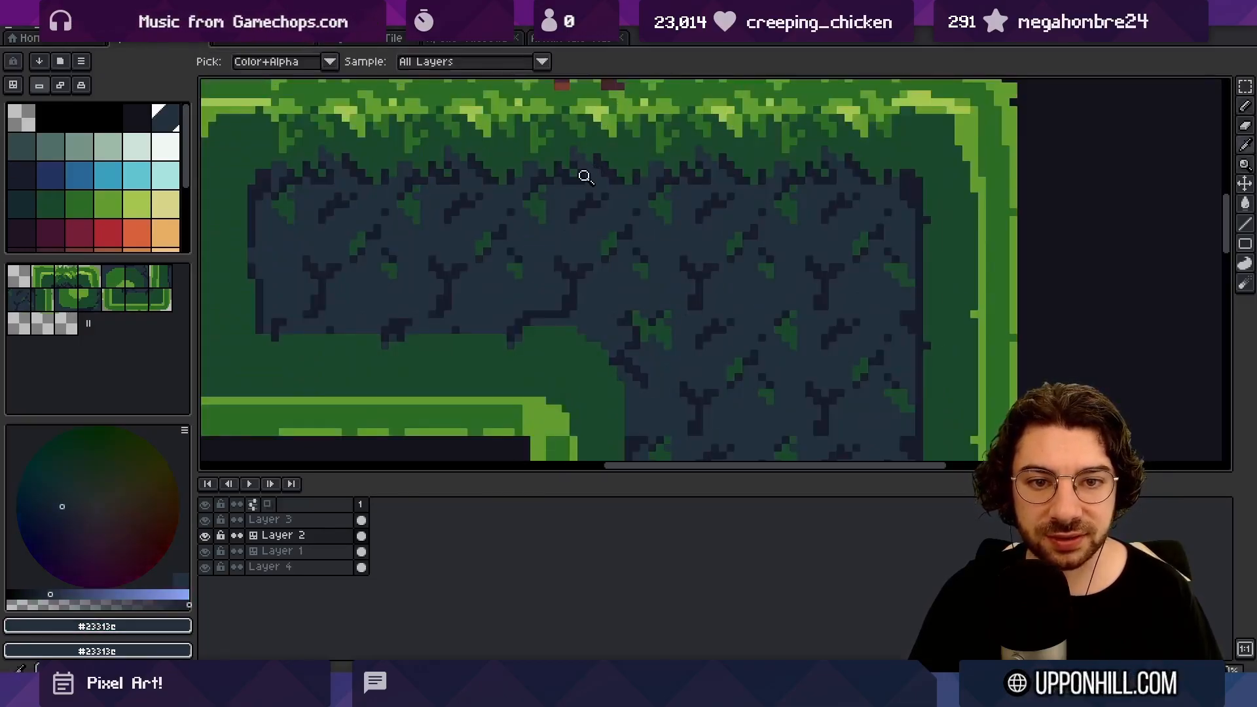
pyautogui.keyDown('alt'); pyautogui.click(575, 179); pyautogui.keyUp('alt')
pyautogui.moveTo(575, 179); pyautogui.dragTo(581, 180)
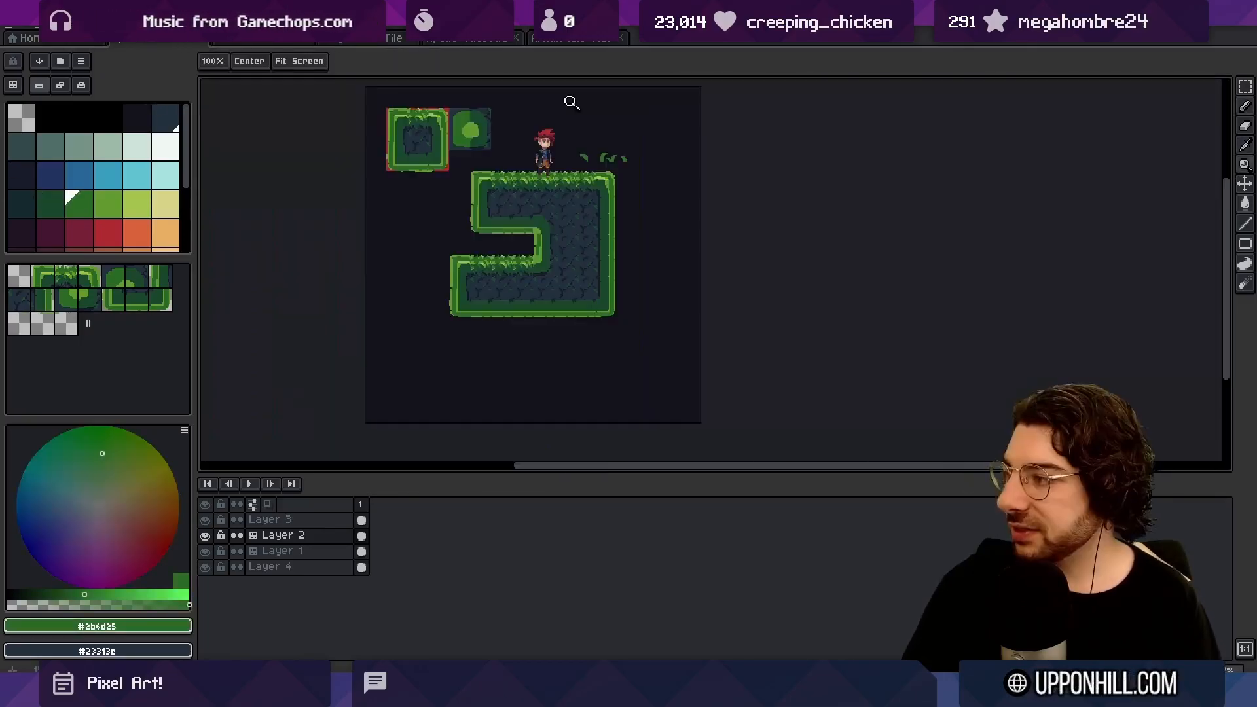
# Step: Paint a mid green #2b6d25 grass tuft into the dark inner area of the platform's top-left corner tile
pyautogui.scroll(1, 566, 177)
pyautogui.scroll(2, 567, 178)
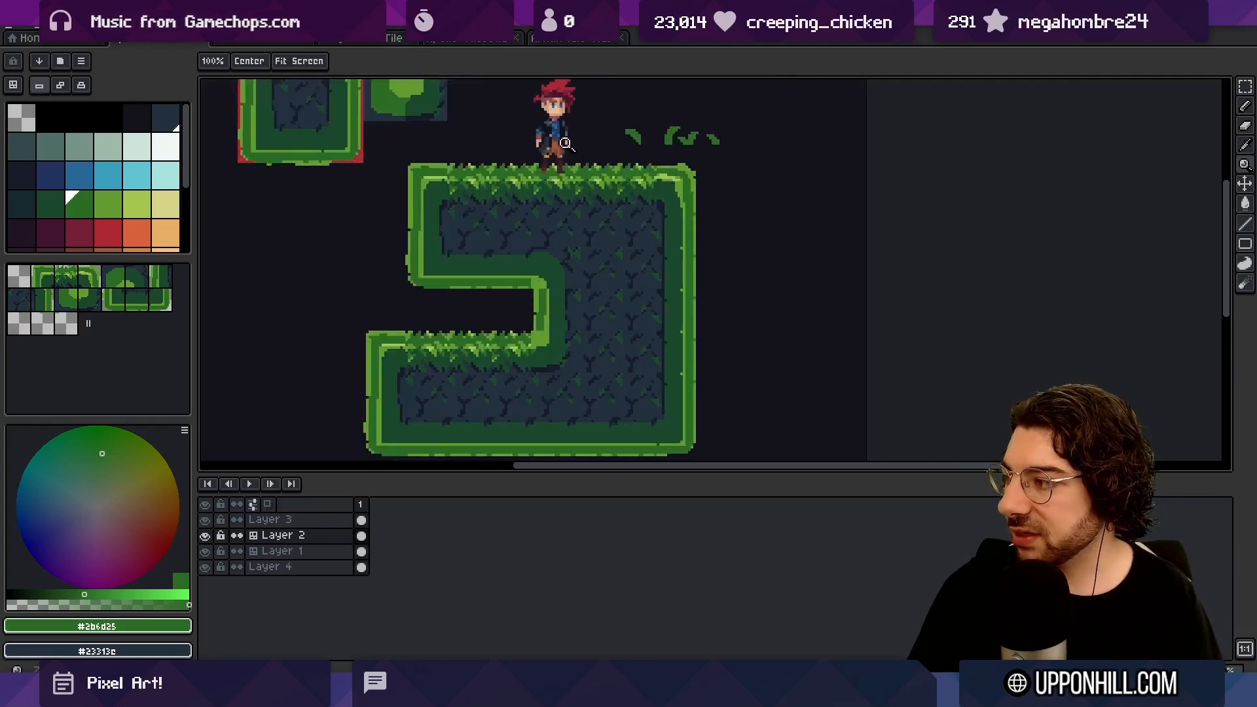
pyautogui.moveTo(706, 206); pyautogui.dragTo(651, 212)
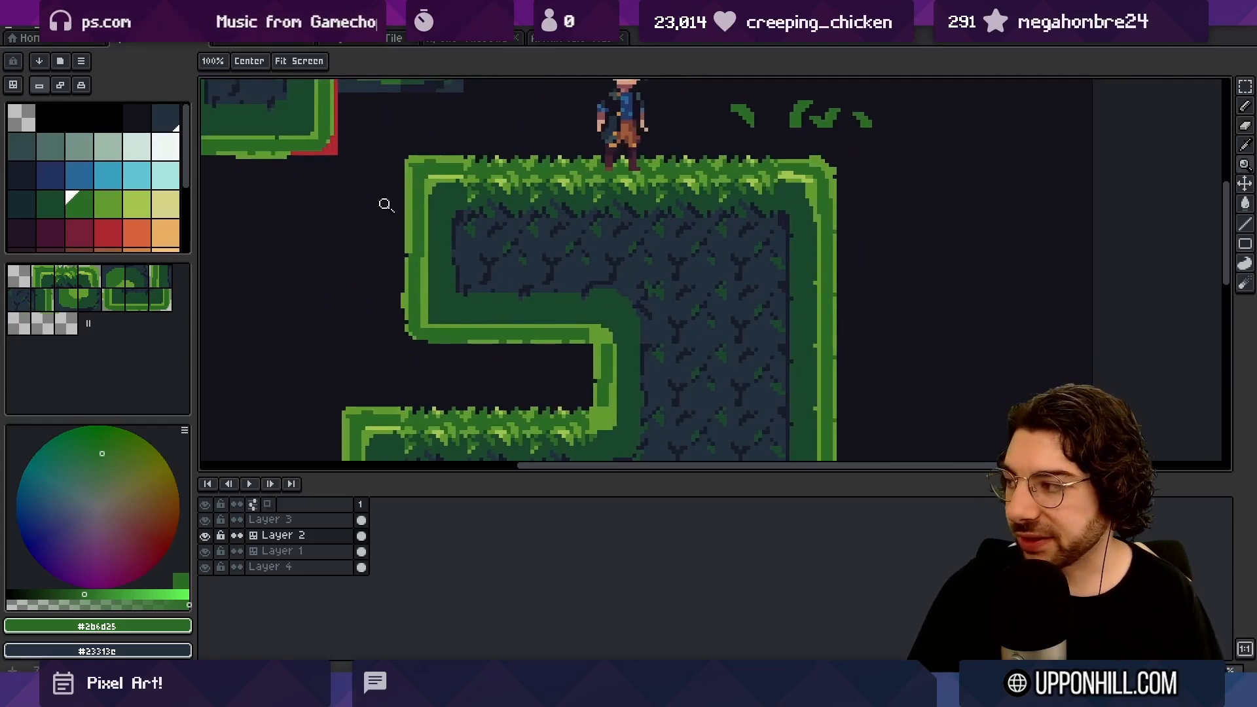
pyautogui.scroll(3, 406, 199)
pyautogui.keyDown('alt'); pyautogui.click(503, 144); pyautogui.keyUp('alt')
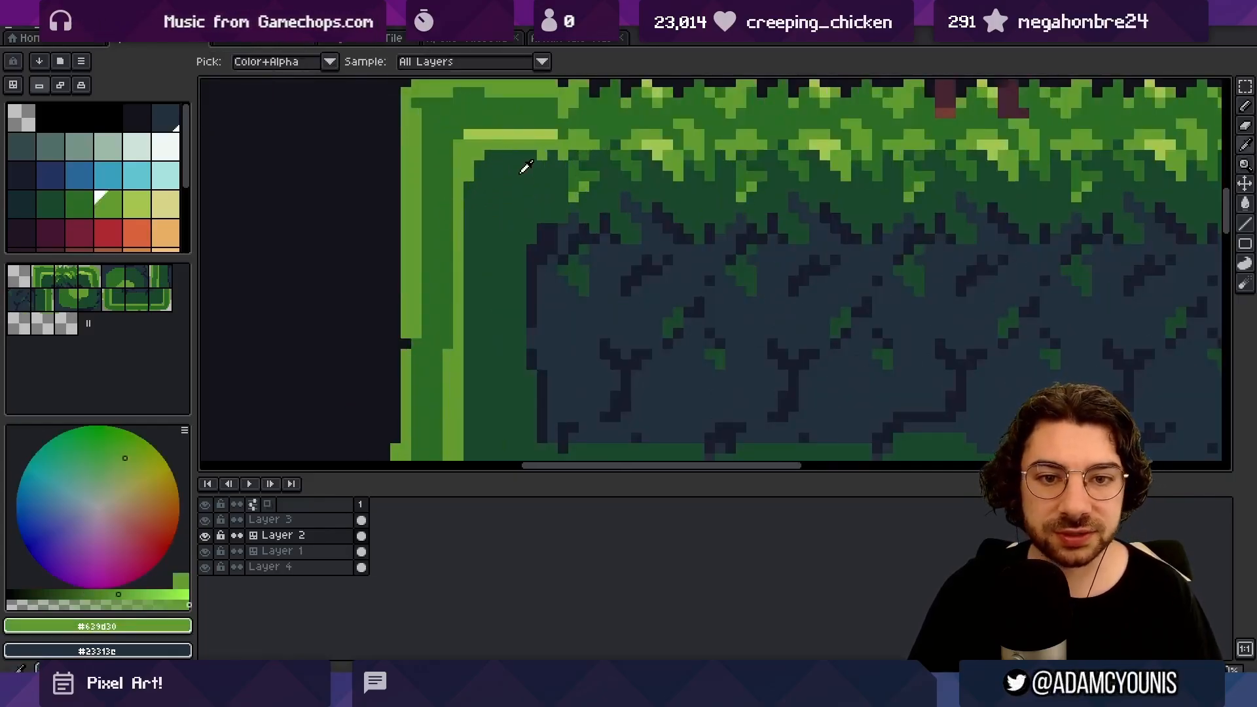
pyautogui.keyDown('alt'); pyautogui.click(573, 176); pyautogui.keyUp('alt')
pyautogui.keyDown('alt'); pyautogui.click(498, 173); pyautogui.keyUp('alt')
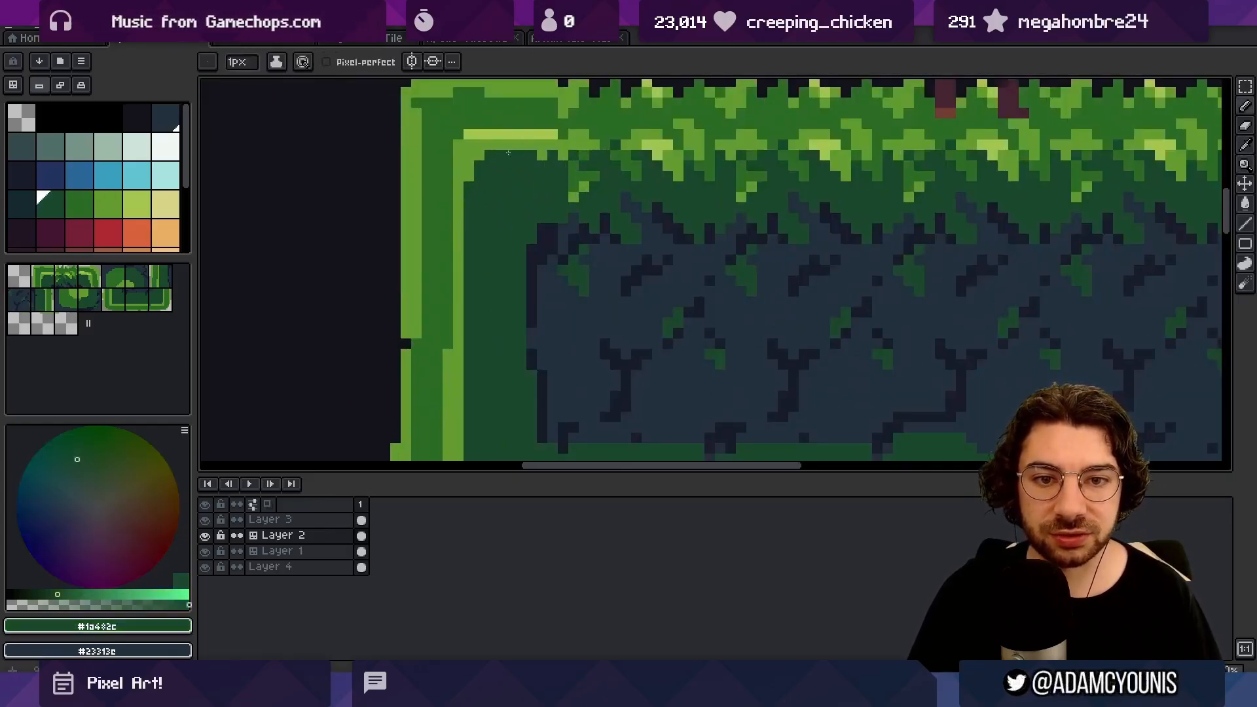
pyautogui.keyDown('alt'); pyautogui.click(572, 176); pyautogui.keyUp('alt')
pyautogui.press('z')
pyautogui.scroll(-5, 516, 189)
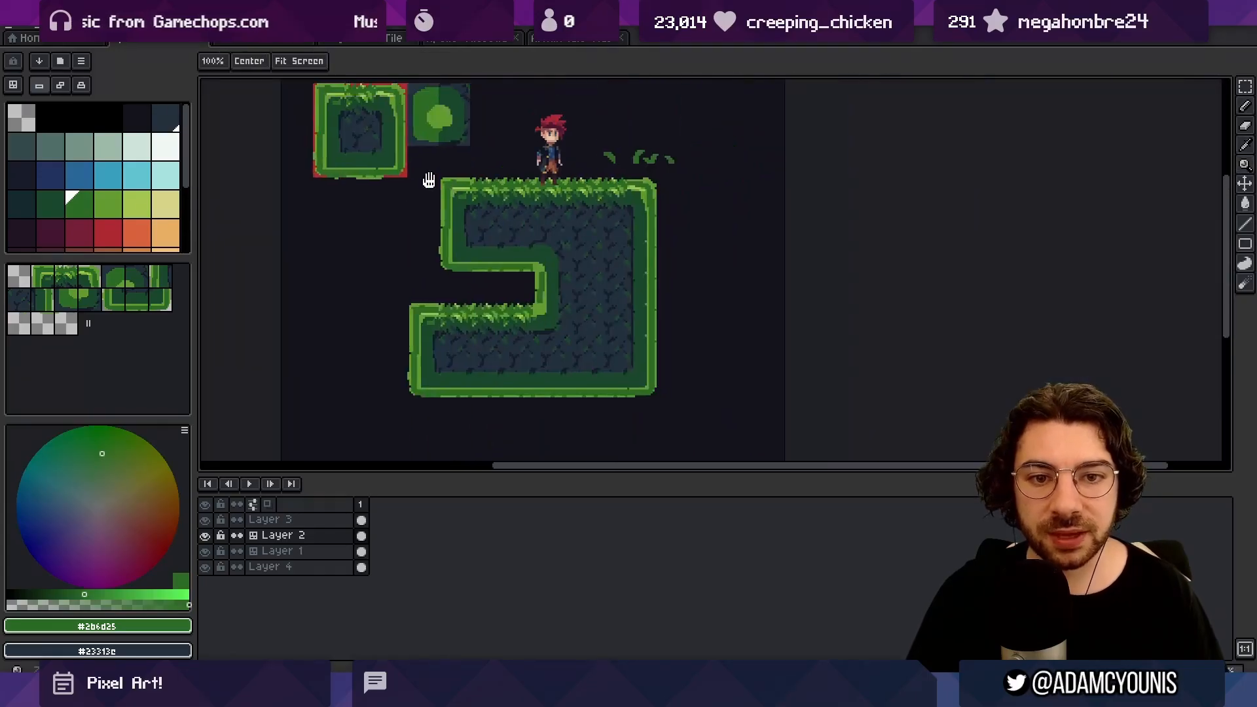
pyautogui.scroll(1, 511, 196)
pyautogui.press('b')
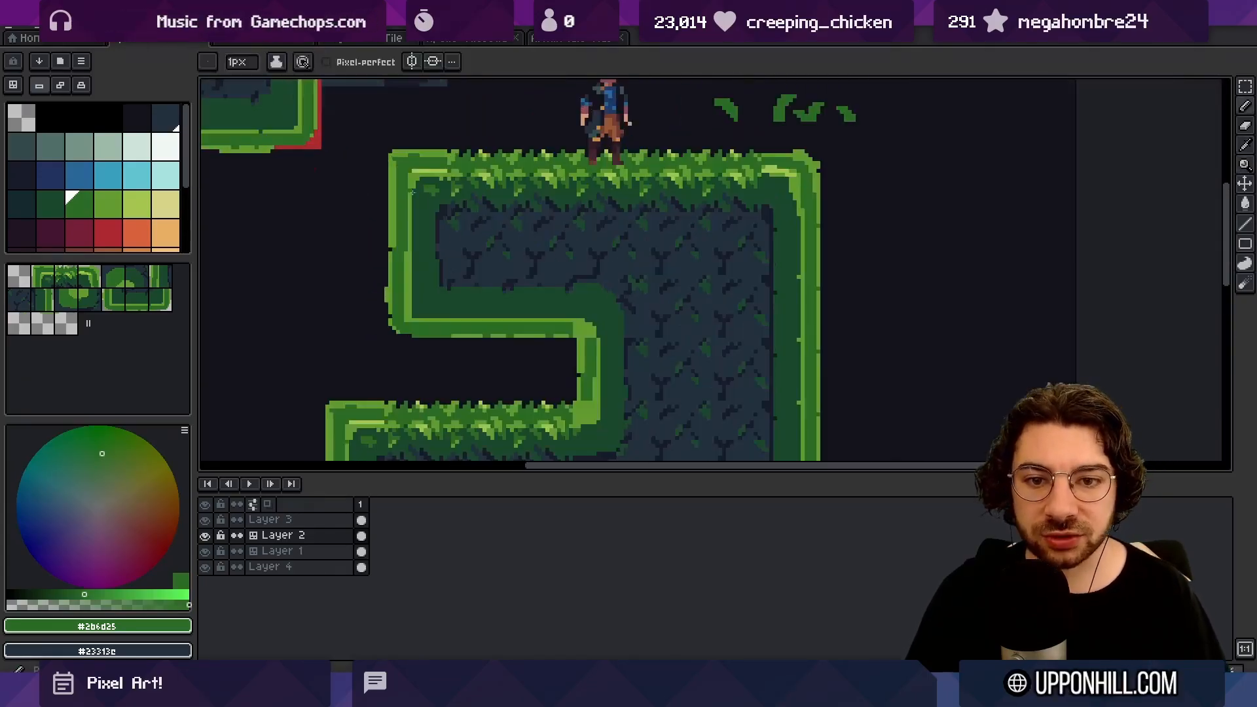
# Step: Break up the straight inner grass border along the platform's side walls and underside with mid green #2b6d25 blades
pyautogui.press('z')
pyautogui.scroll(-5, 517, 190)
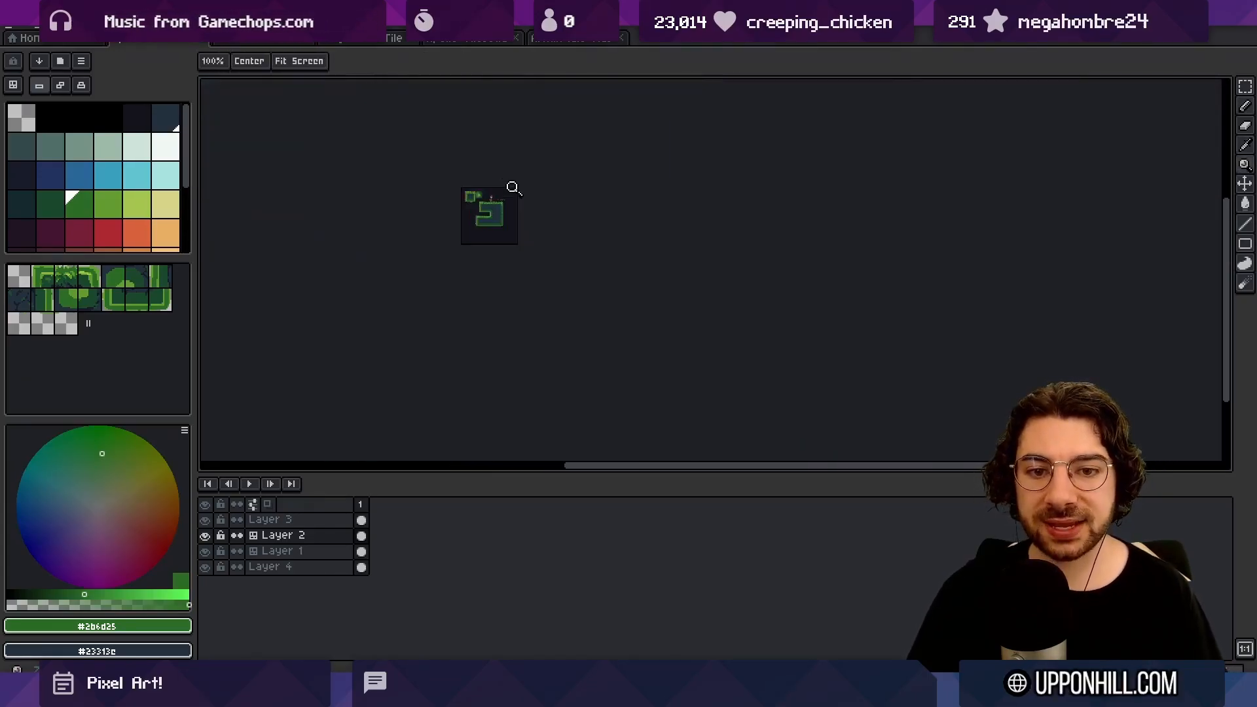
pyautogui.scroll(4, 471, 210)
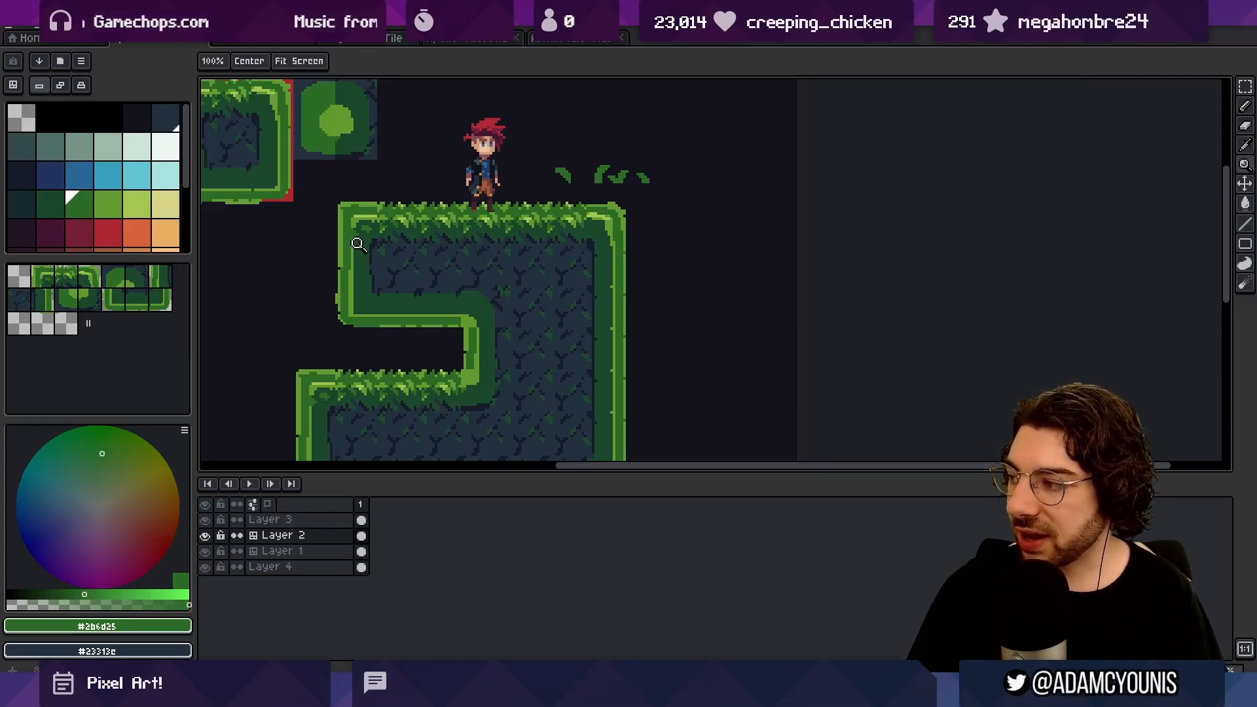
pyautogui.moveTo(365, 308); pyautogui.dragTo(386, 295)
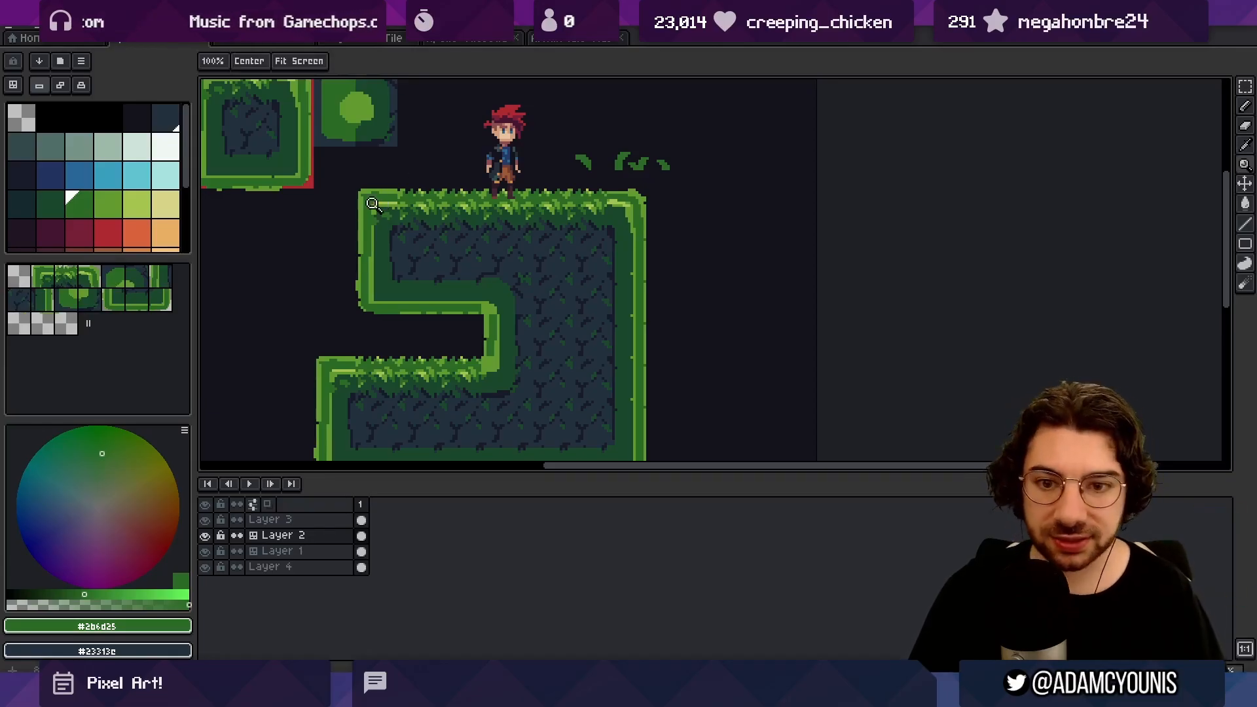
pyautogui.press('b')
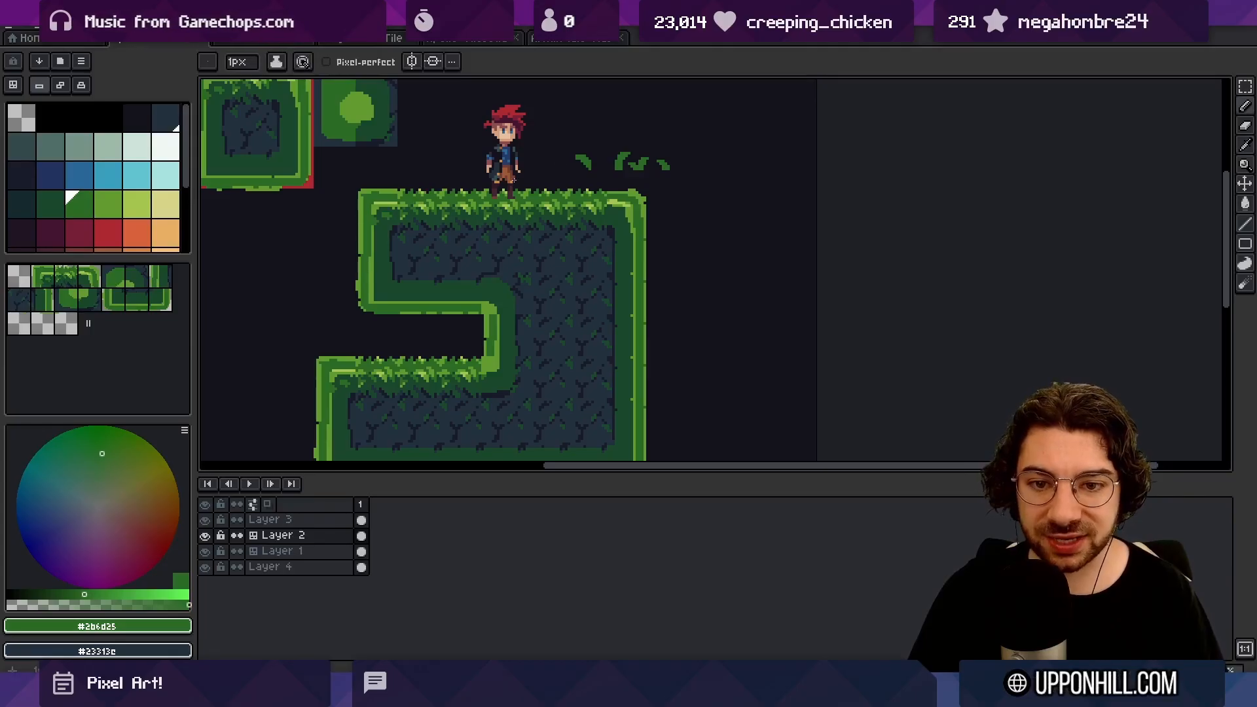
pyautogui.press('i')
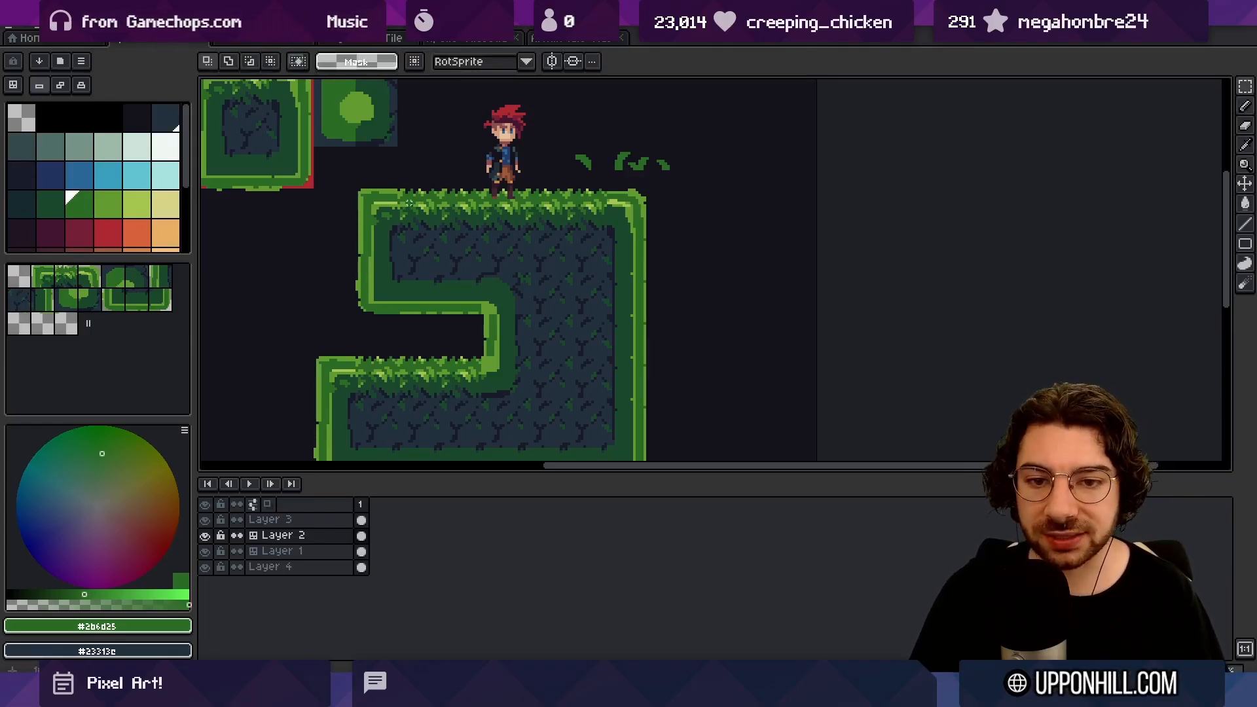
pyautogui.press('b')
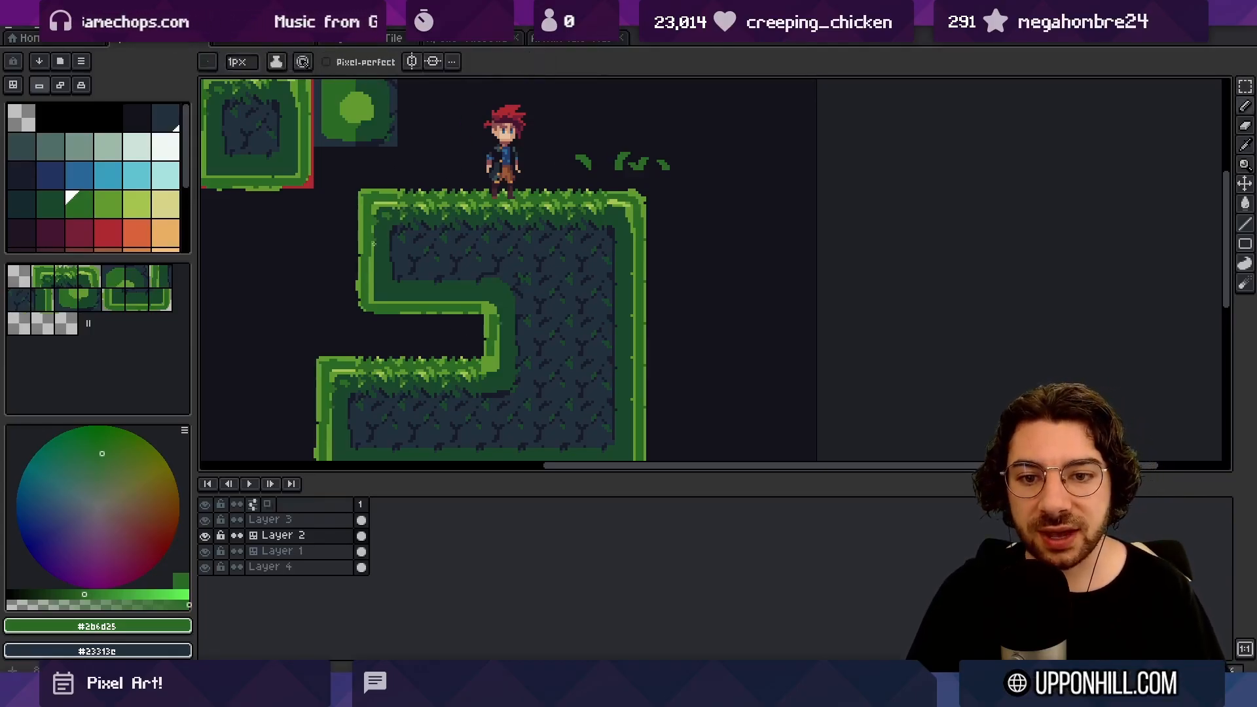
pyautogui.moveTo(373, 245)
pyautogui.mouseDown()
pyautogui.moveTo(371, 289)
pyautogui.moveTo(422, 302)
pyautogui.mouseUp()
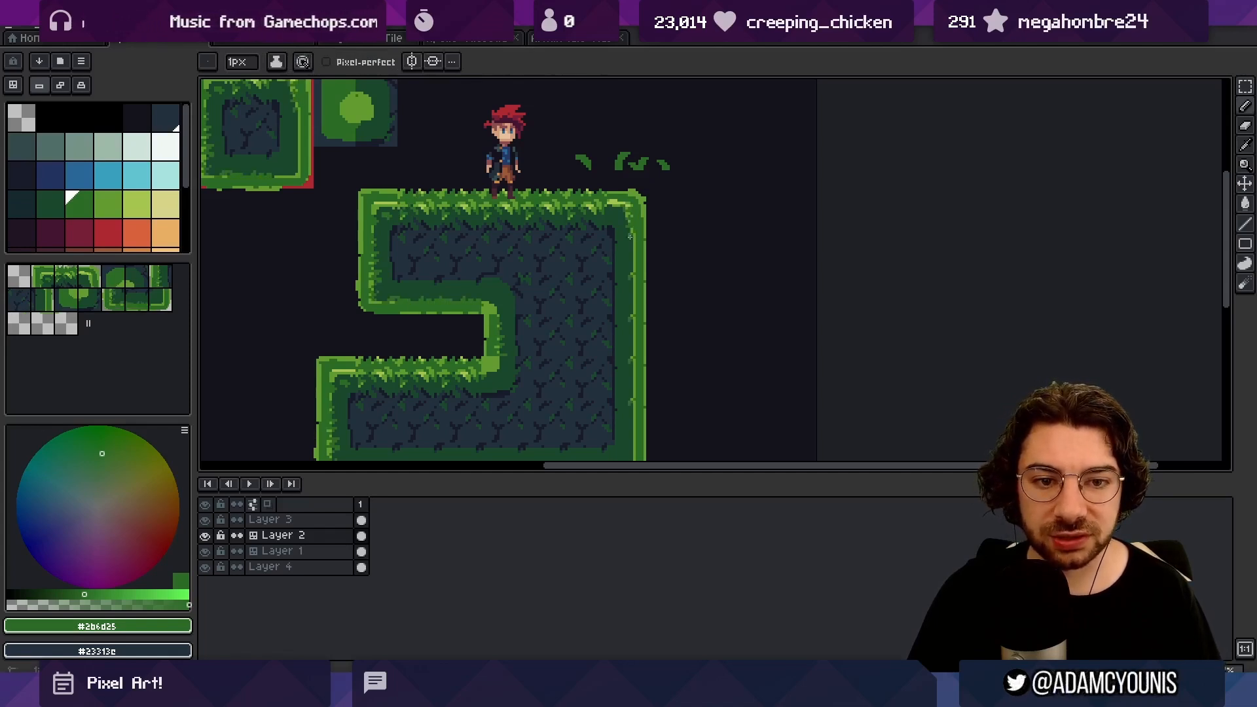
pyautogui.moveTo(632, 234); pyautogui.dragTo(632, 284)
# Step: Roughen the grass border along the platform's bottom edge with mid green #2b6d25 tufts
pyautogui.scroll(-5, 569, 253)
pyautogui.scroll(4, 483, 333)
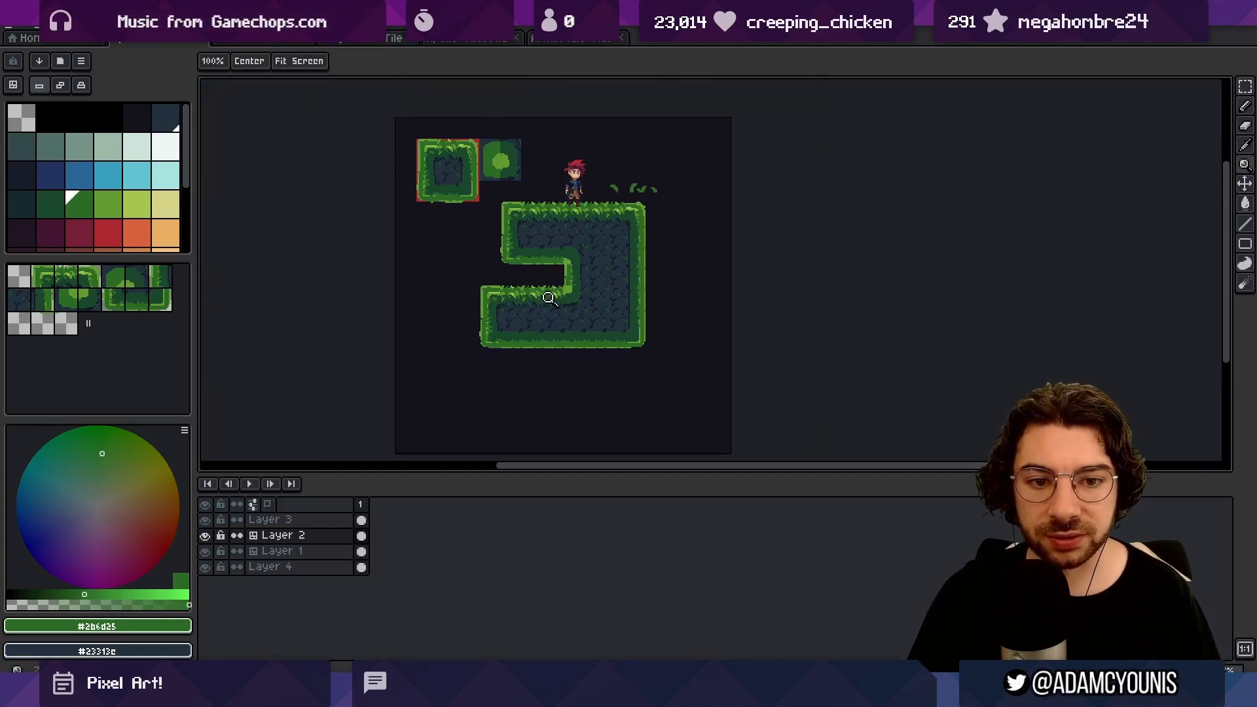
pyautogui.press('i')
pyautogui.click(466, 350)
pyautogui.click(479, 364)
pyautogui.press('b')
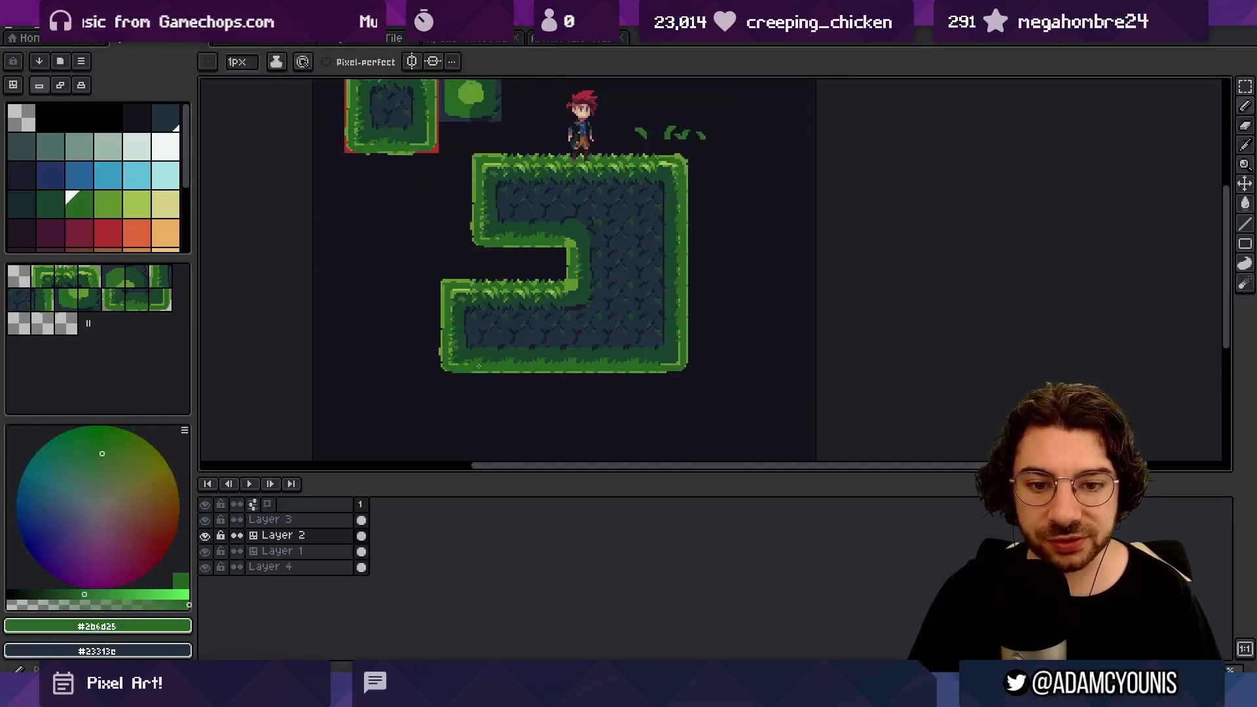
# Step: Shape the bottom-edge grass tufts with dark green #1a482c and compare the whole border at different scales
pyautogui.keyDown('alt'); pyautogui.click(544, 361); pyautogui.keyUp('alt')
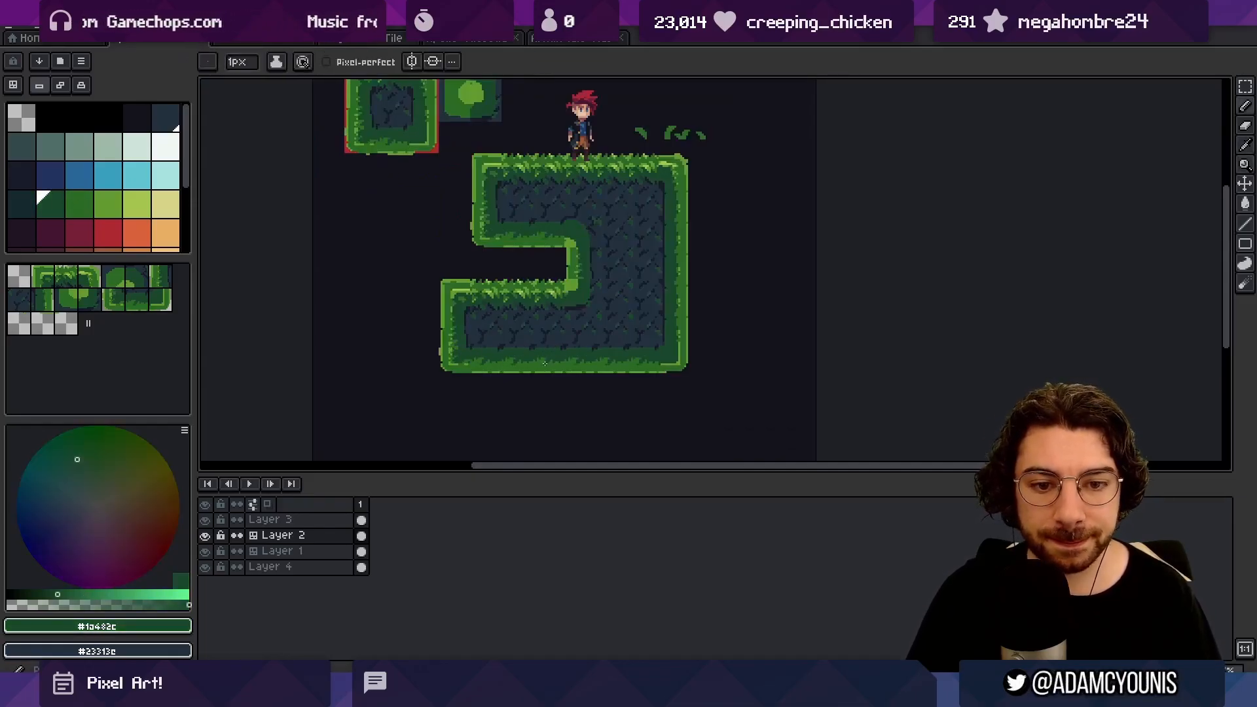
pyautogui.press('z')
pyautogui.scroll(-1, 572, 342)
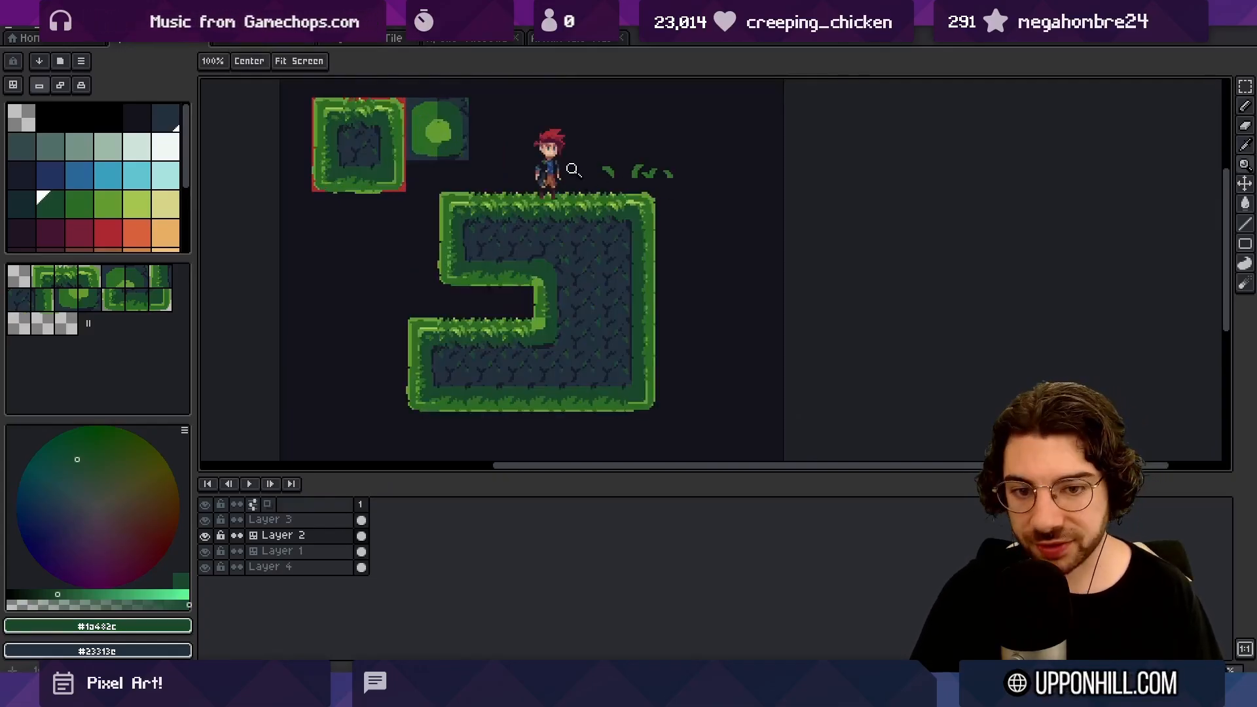
pyautogui.keyDown('alt'); pyautogui.click(560, 180); pyautogui.keyUp('alt')
pyautogui.scroll(-2, 610, 208)
pyautogui.scroll(2, 609, 208)
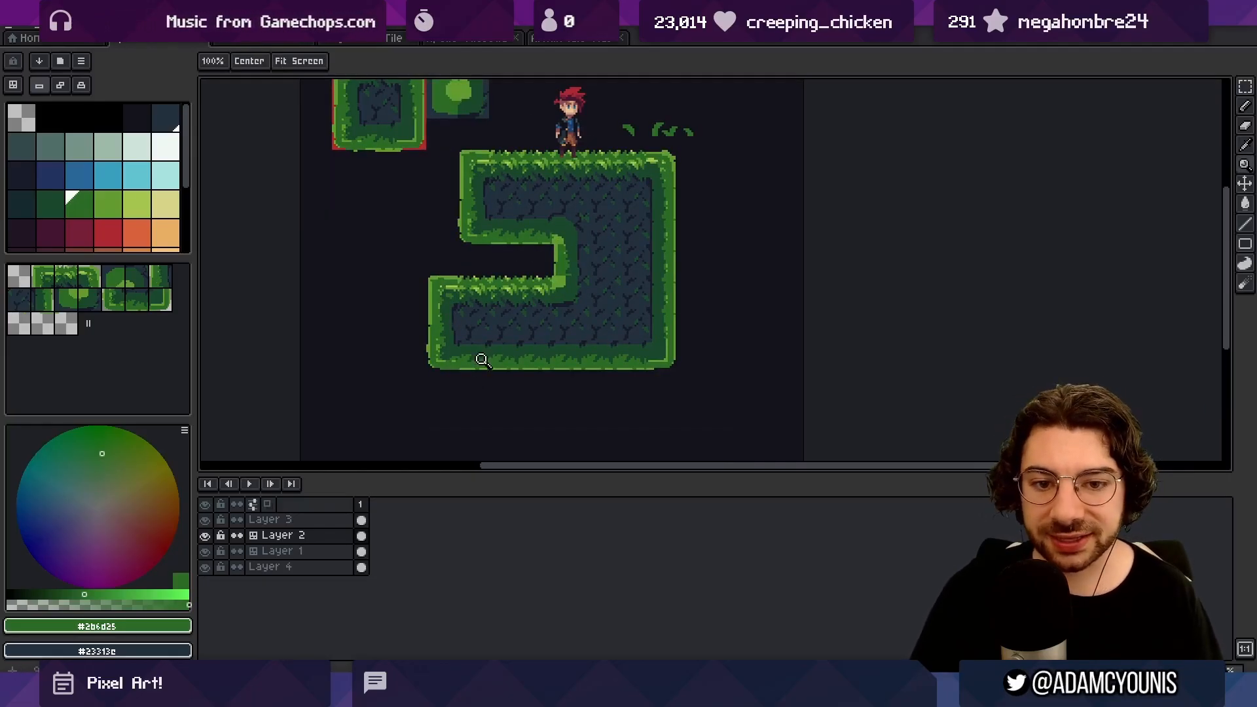
# Step: Paint over the dark green inner band along the platform's bottom edge with slate #23313c, using a 2 px brush
pyautogui.scroll(-1, 482, 354)
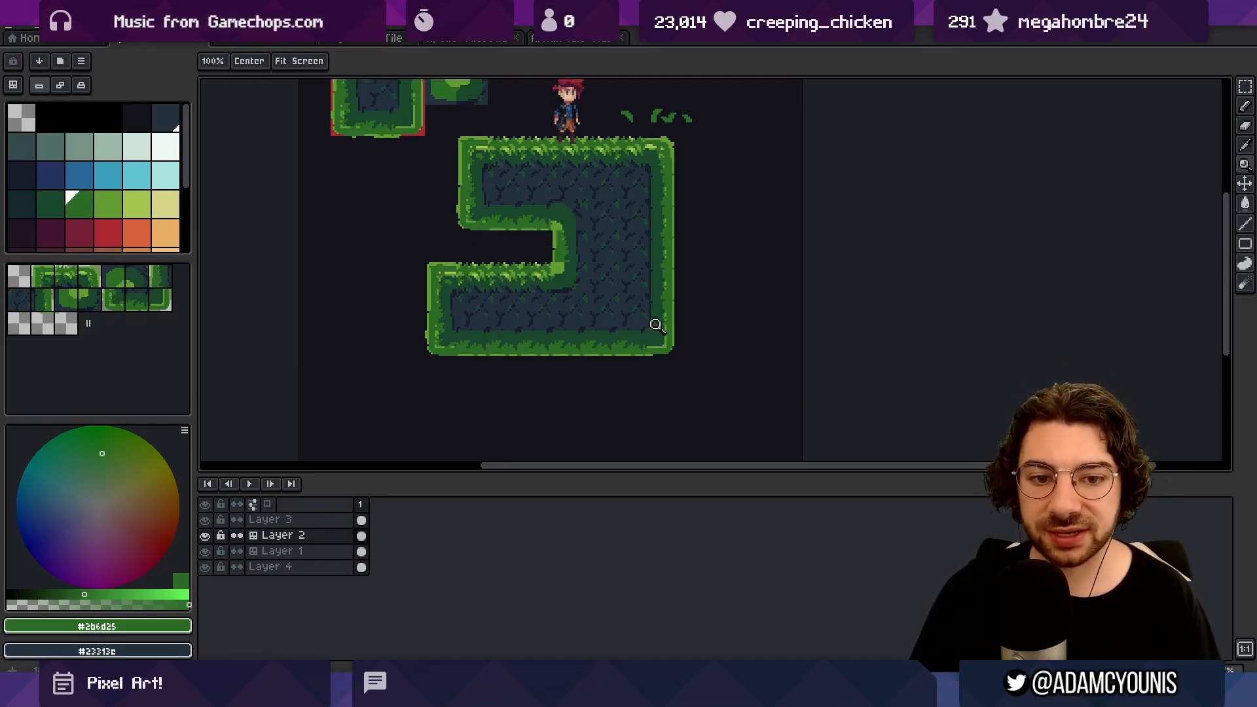
pyautogui.press('i')
pyautogui.click(485, 322)
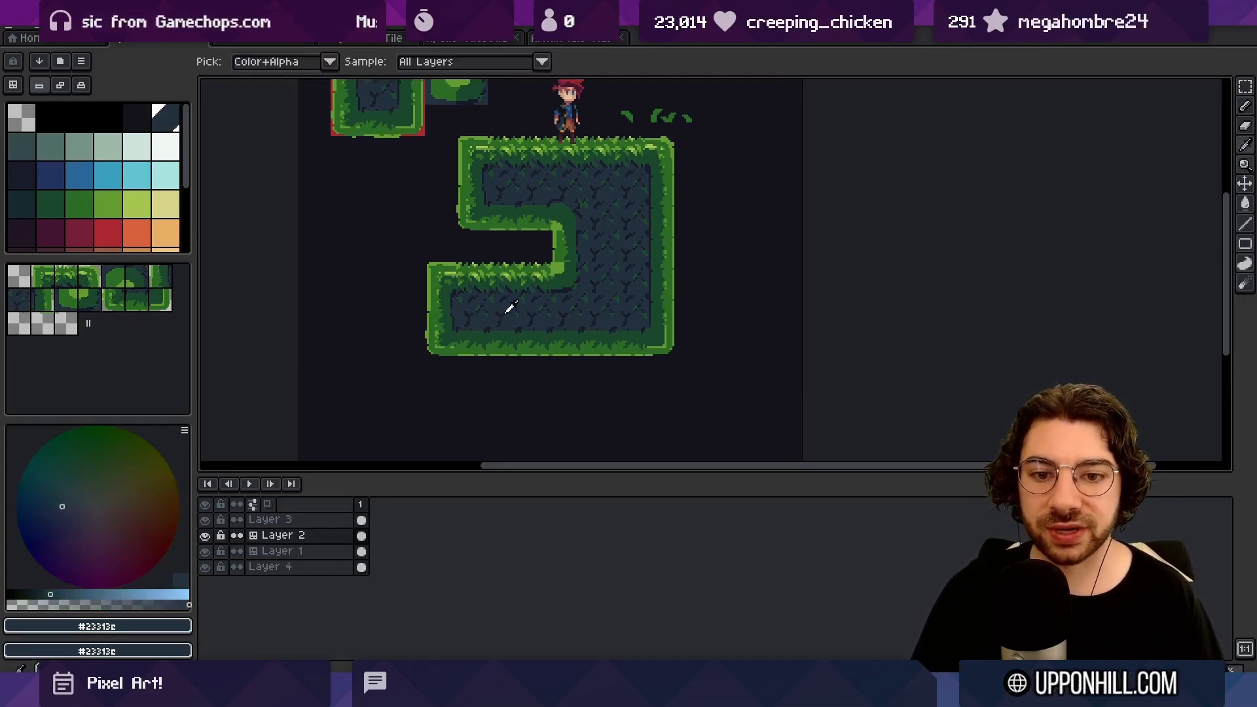
pyautogui.press('z')
pyautogui.press('i')
pyautogui.press('b')
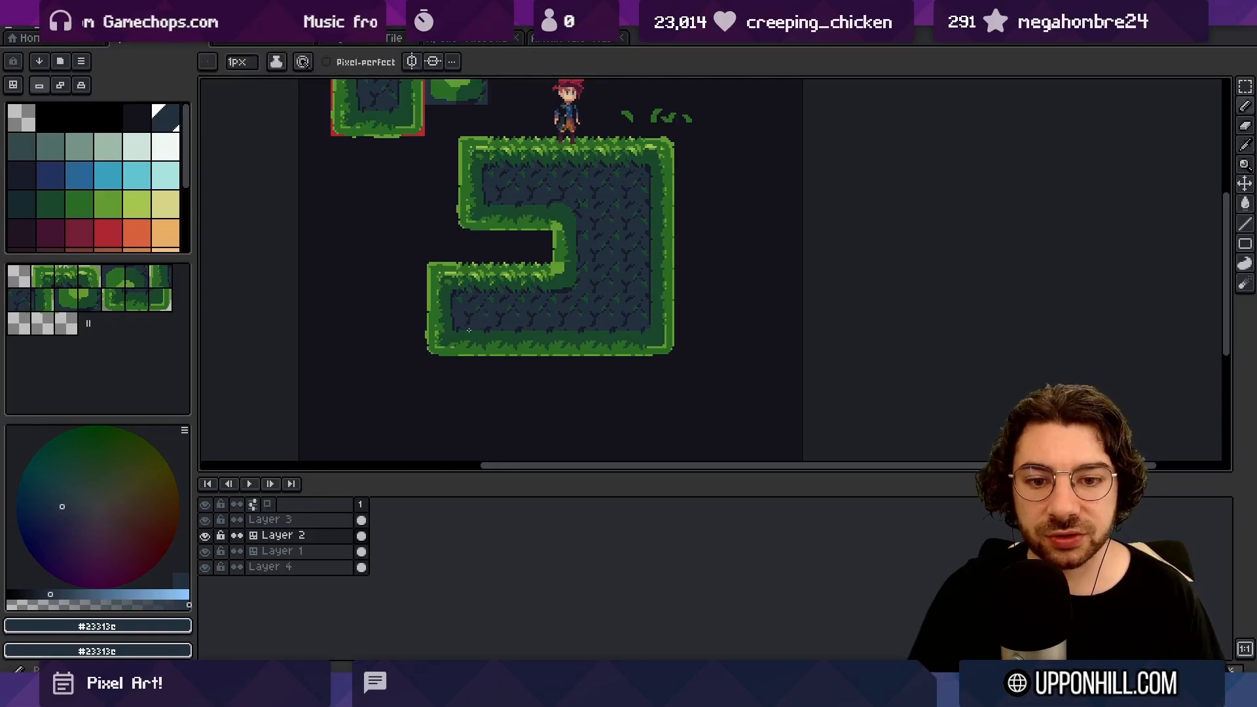
pyautogui.moveTo(462, 339); pyautogui.dragTo(472, 342)
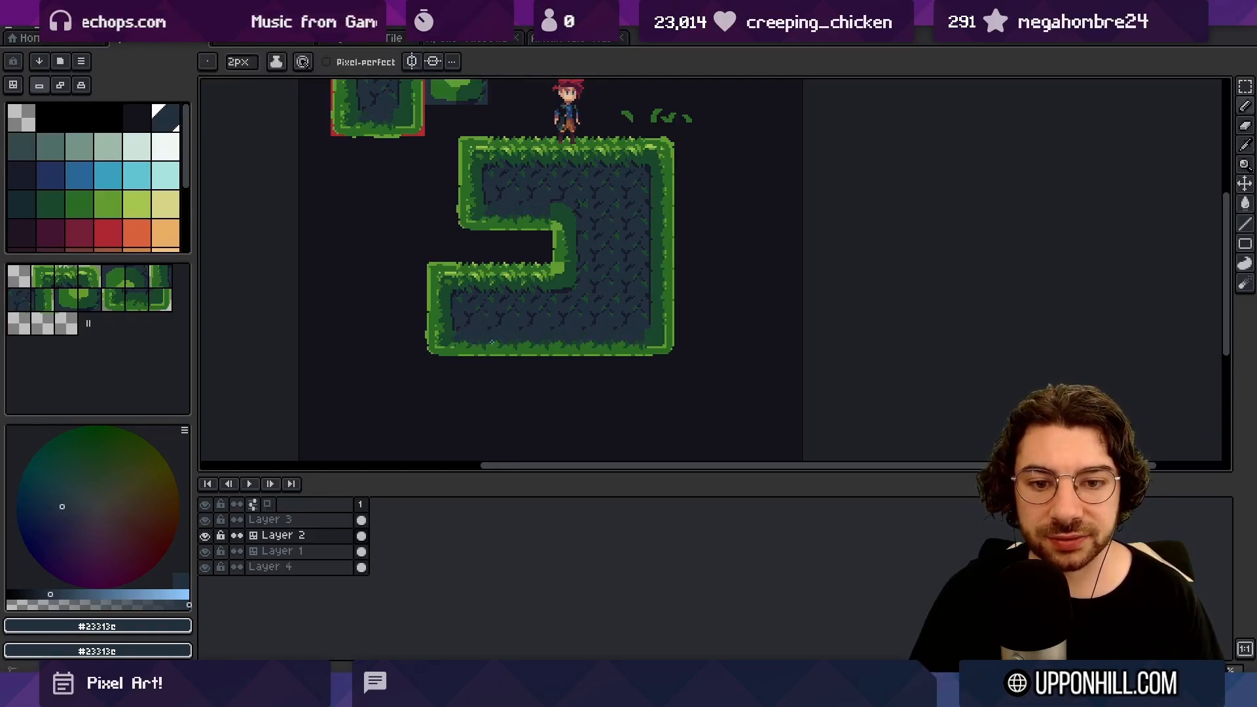
# Step: Cover the grass along the platform's undersides with a solid band of grey-teal #33494c stone
pyautogui.keyDown('alt'); pyautogui.click(458, 349); pyautogui.keyUp('alt')
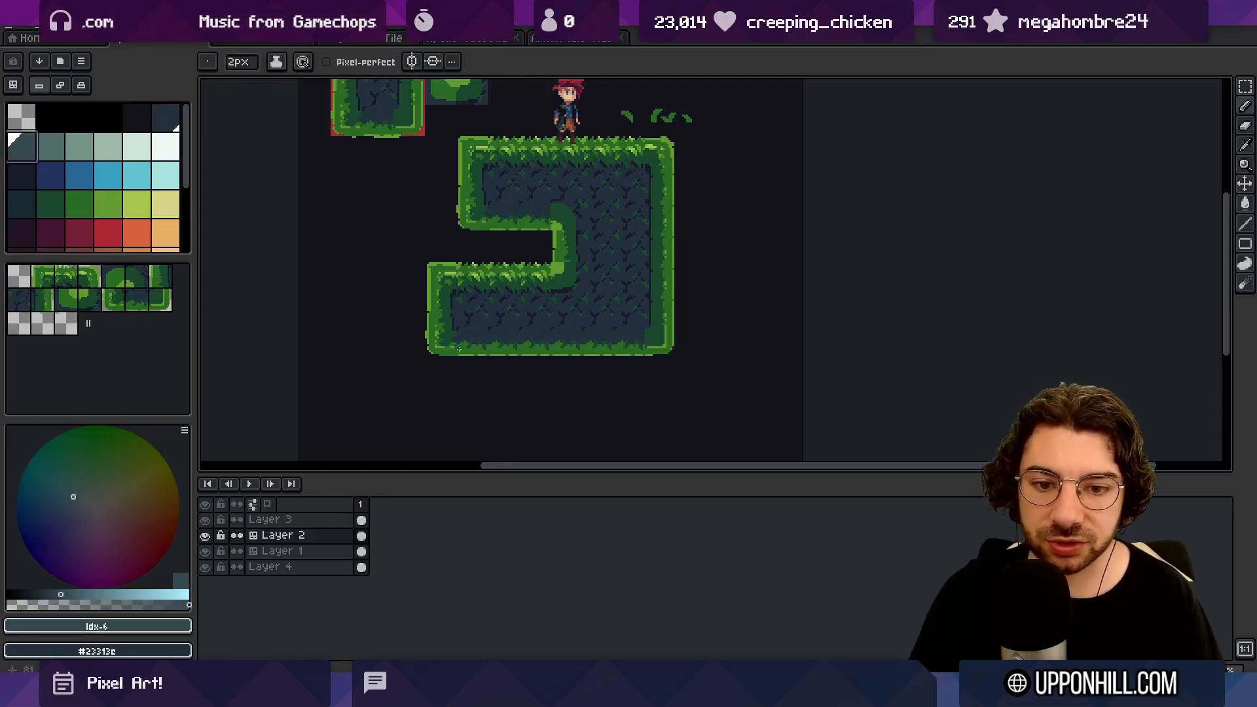
pyautogui.moveTo(458, 348); pyautogui.dragTo(476, 352)
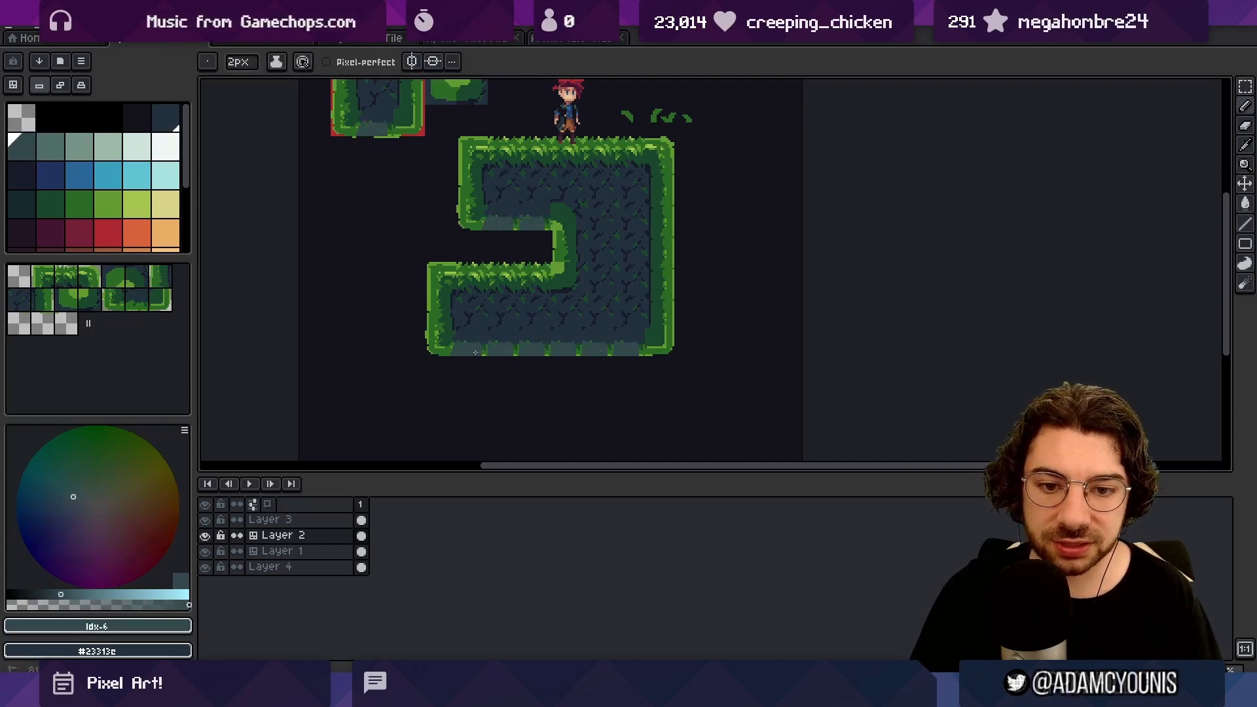
pyautogui.press('z')
pyautogui.scroll(-2, 550, 248)
pyautogui.scroll(3, 561, 225)
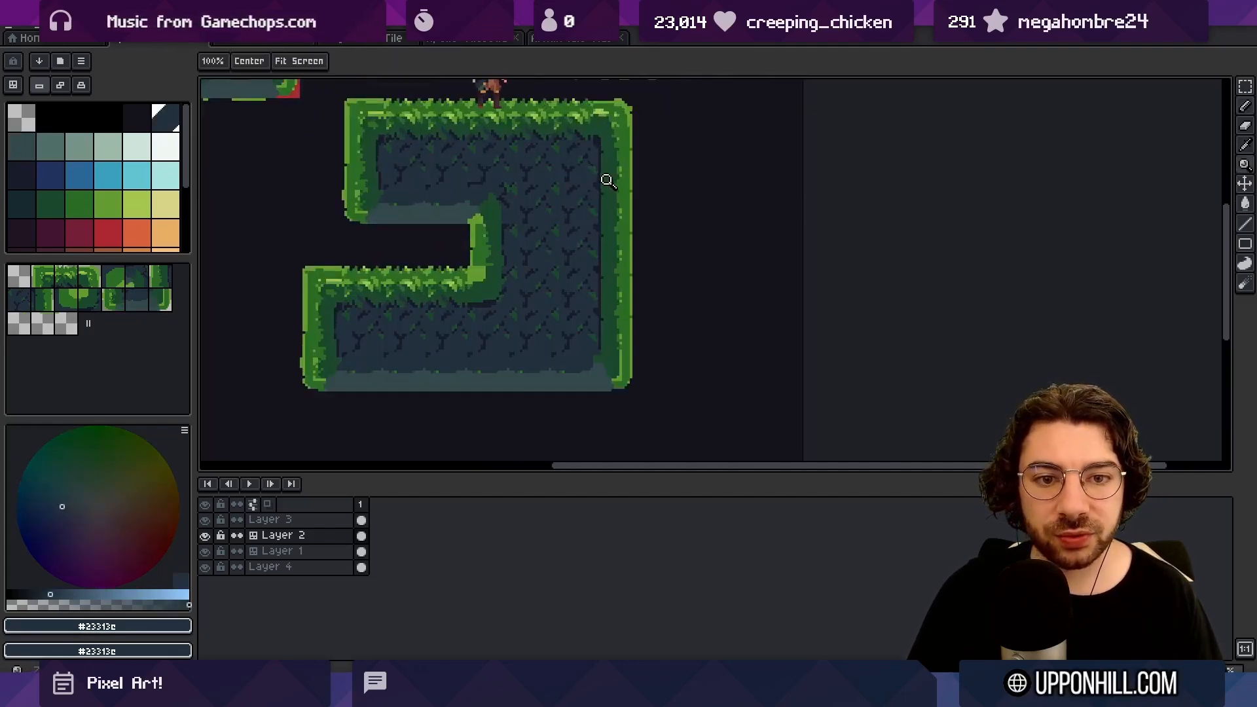
# Step: Replace the right wall's inner dark green band with slate #23313c and dab grey-teal #33494c patches into the side walls' grass
pyautogui.press('b')
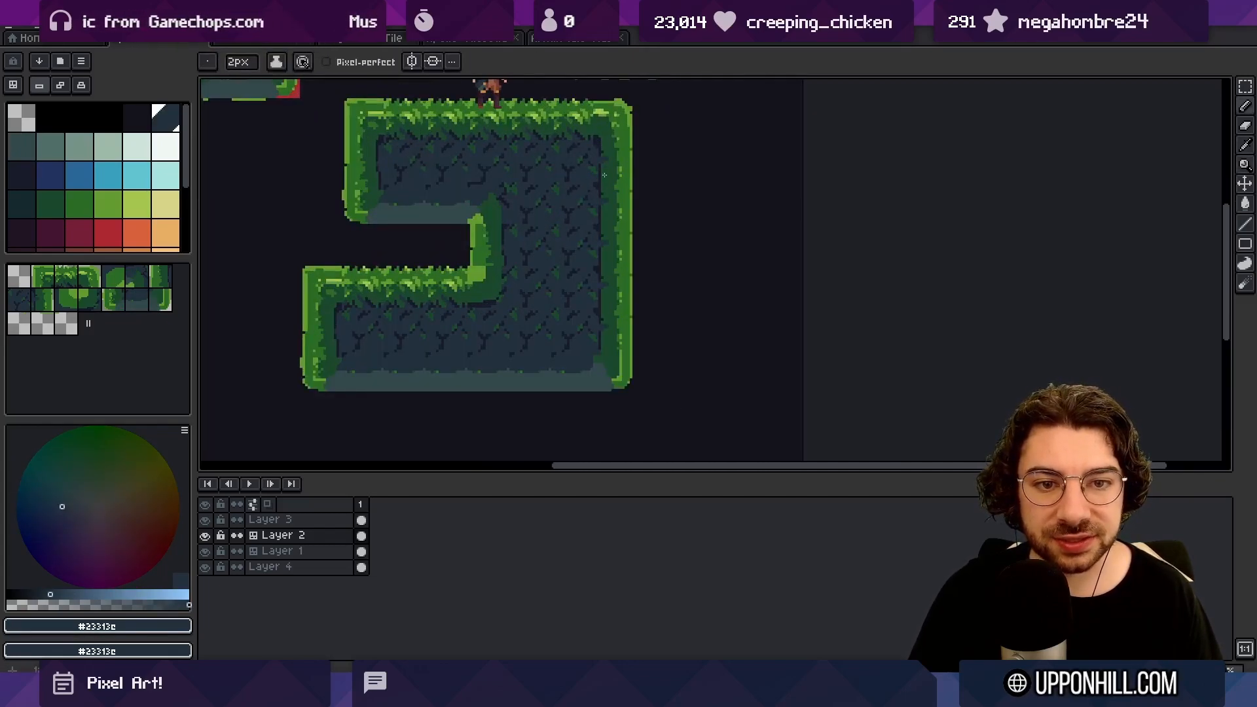
pyautogui.moveTo(601, 182)
pyautogui.mouseDown()
pyautogui.moveTo(601, 158)
pyautogui.moveTo(584, 170)
pyautogui.mouseUp()
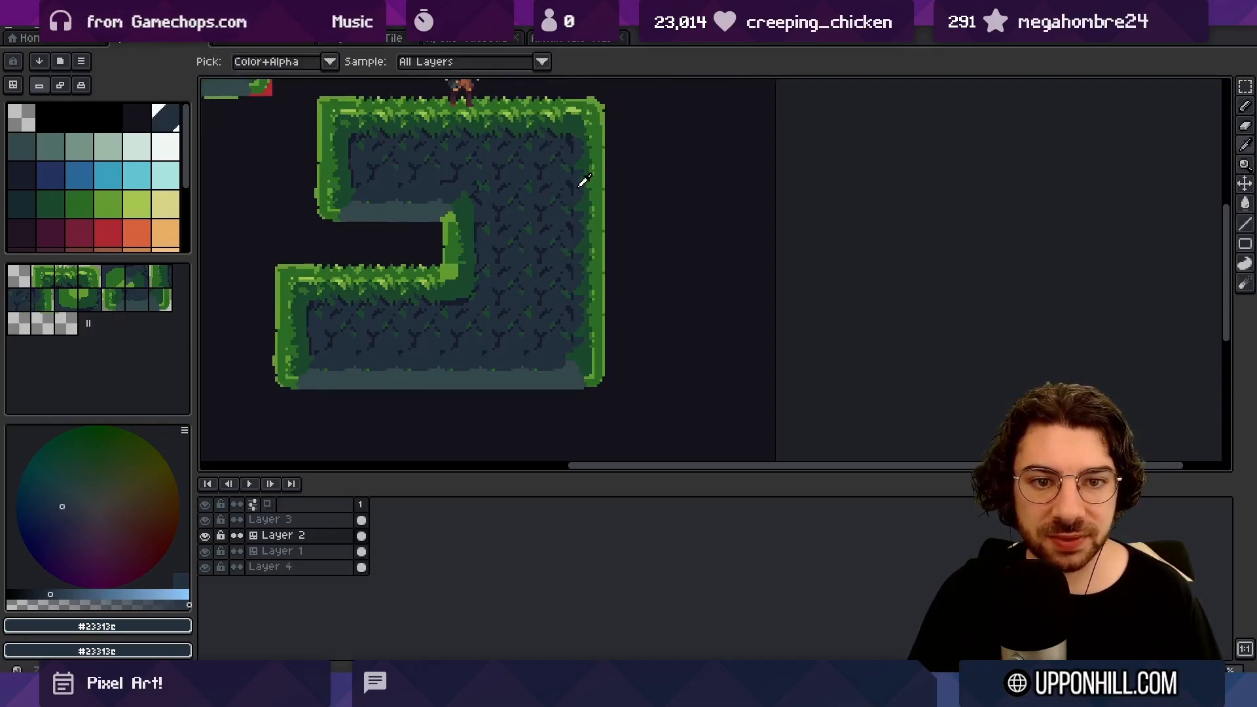
pyautogui.keyDown('alt'); pyautogui.click(578, 371); pyautogui.keyUp('alt')
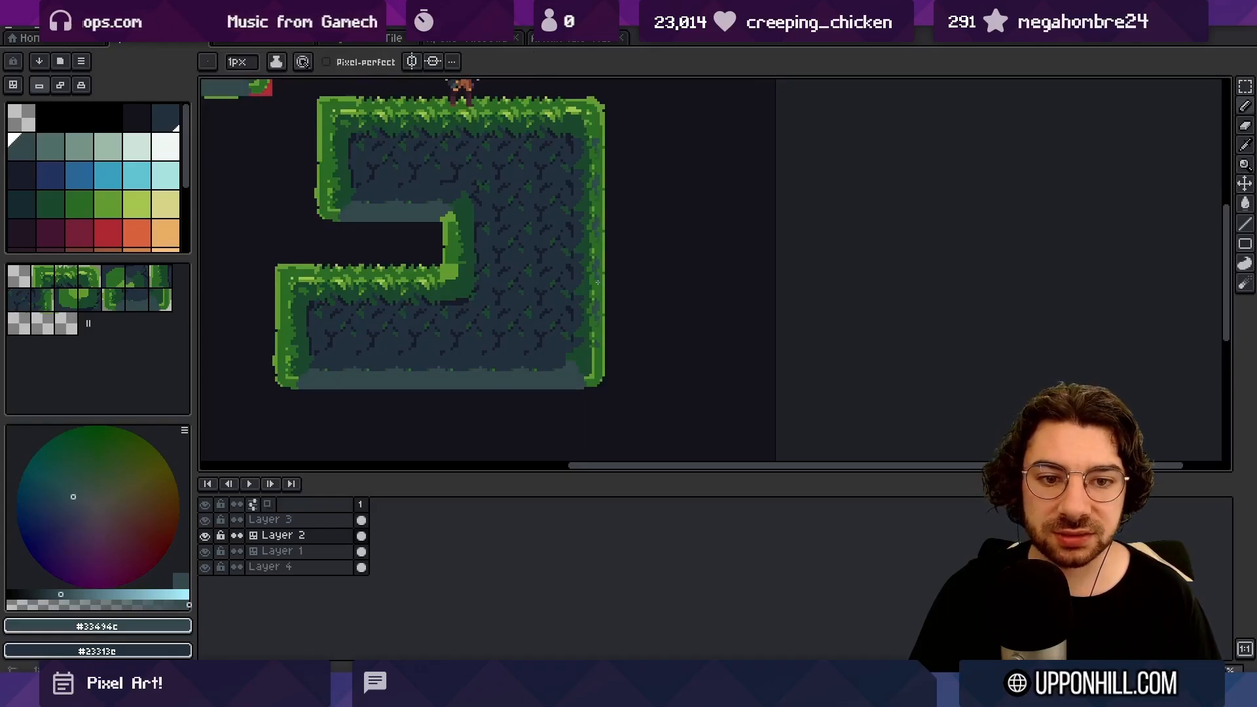
pyautogui.keyDown('alt'); pyautogui.click(599, 262); pyautogui.keyUp('alt')
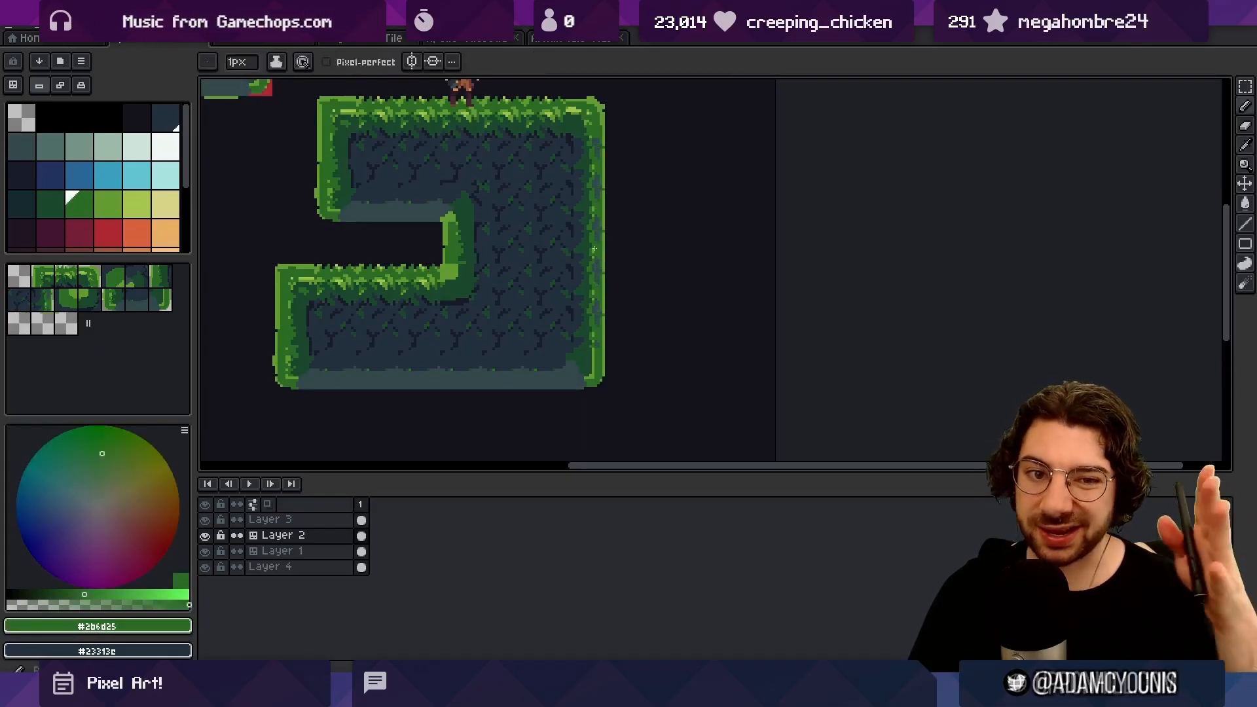
pyautogui.keyDown('alt'); pyautogui.click(293, 362); pyautogui.keyUp('alt')
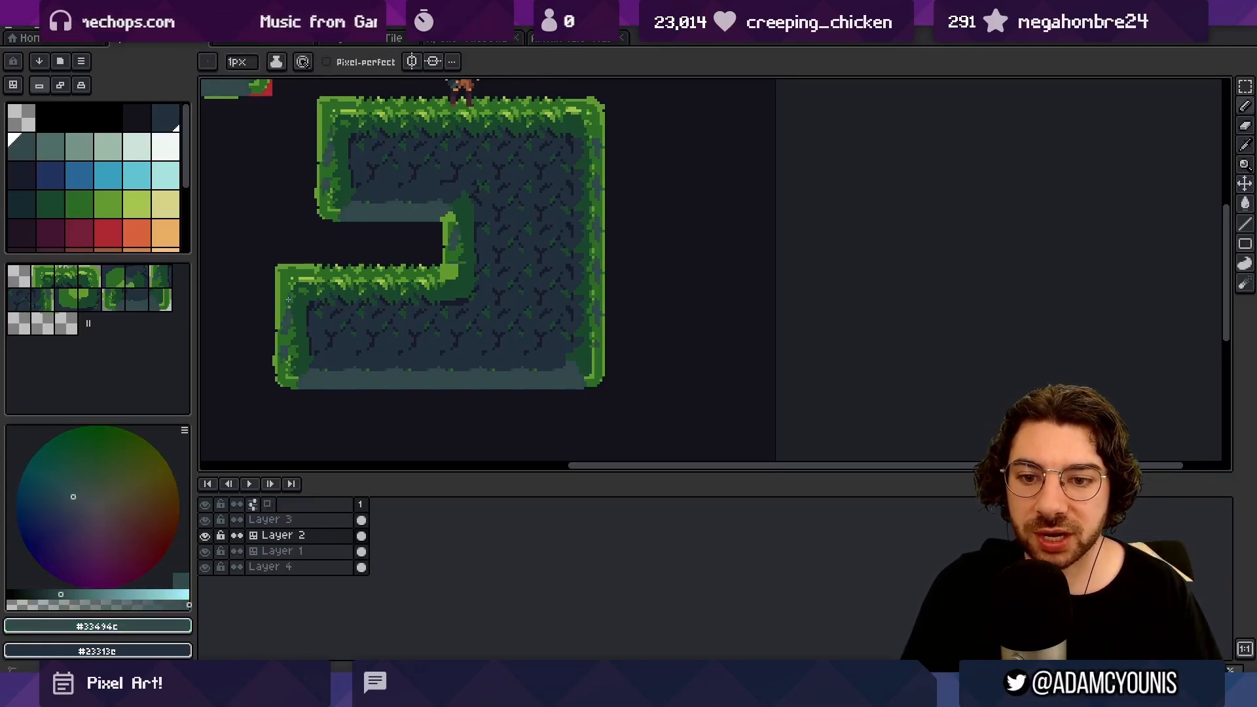
# Step: Paint grey-teal #33494c stone patches into the grass on the notch's inner wall and sample dark #191c2c from the stone cracks
pyautogui.press('z')
pyautogui.moveTo(425, 229); pyautogui.dragTo(411, 155)
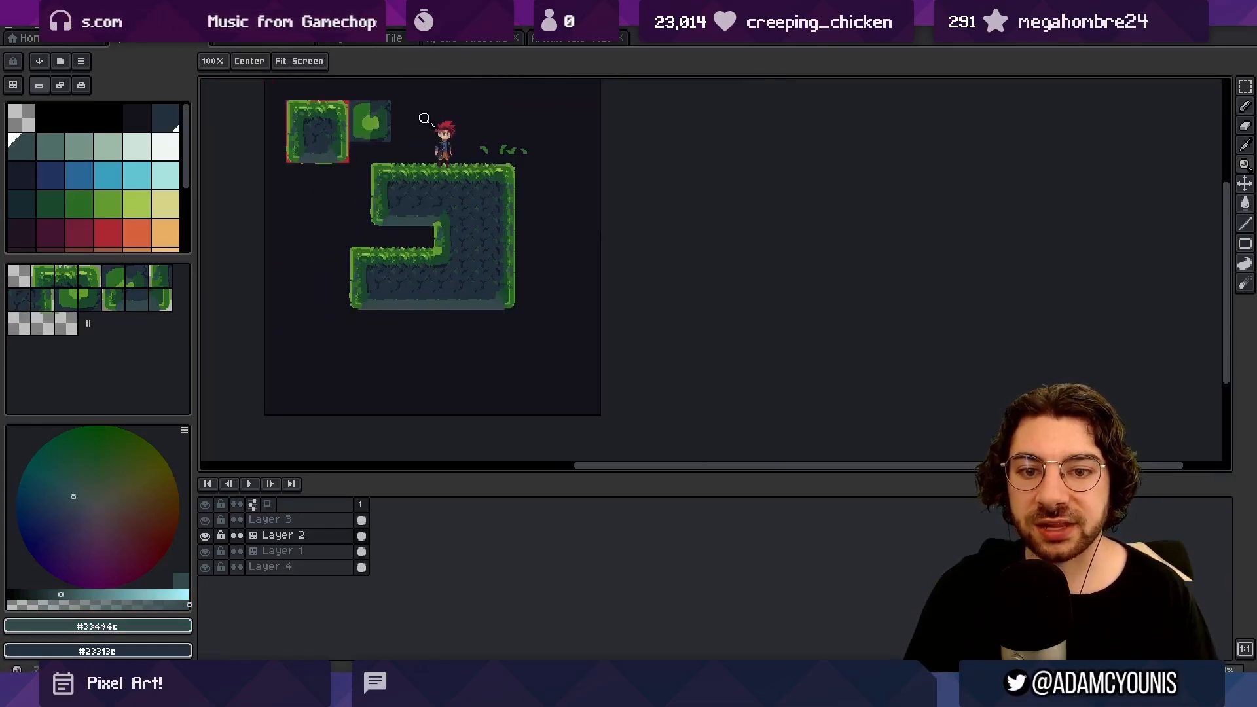
pyautogui.click(433, 263)
pyautogui.click(486, 282)
pyautogui.press('b')
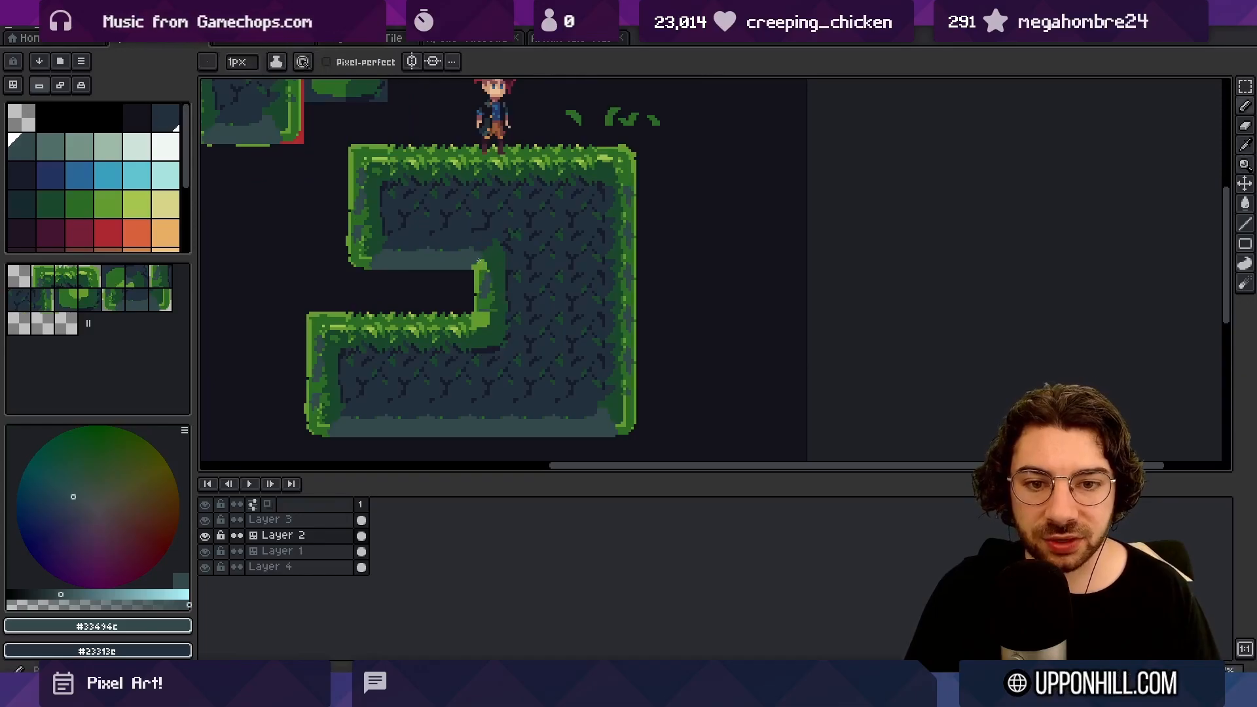
pyautogui.press('alt')
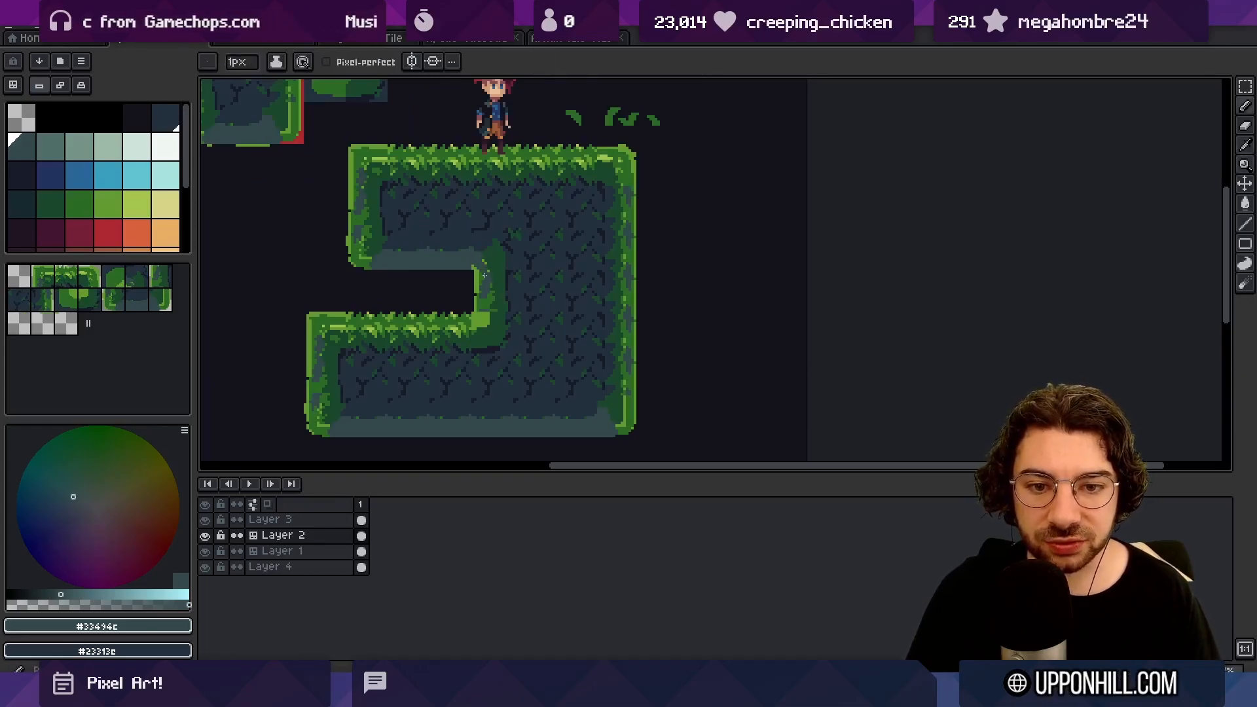
pyautogui.press('alt')
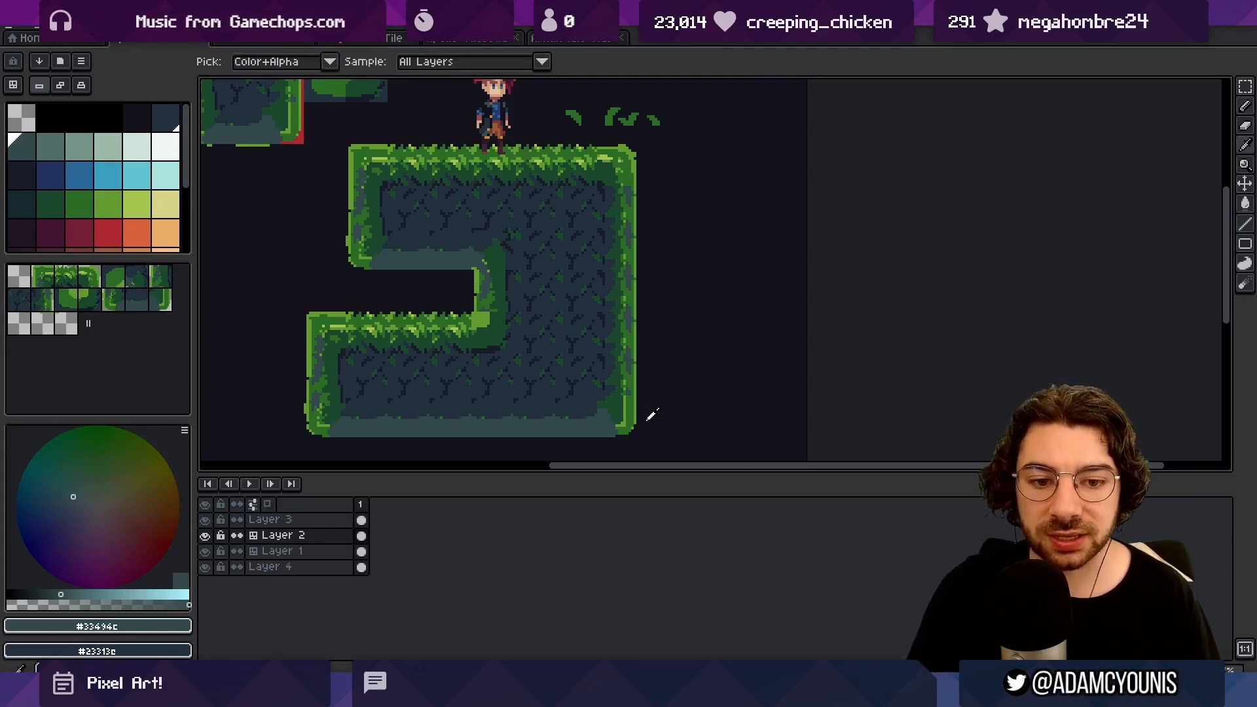
pyautogui.keyDown('alt'); pyautogui.click(596, 397); pyautogui.keyUp('alt')
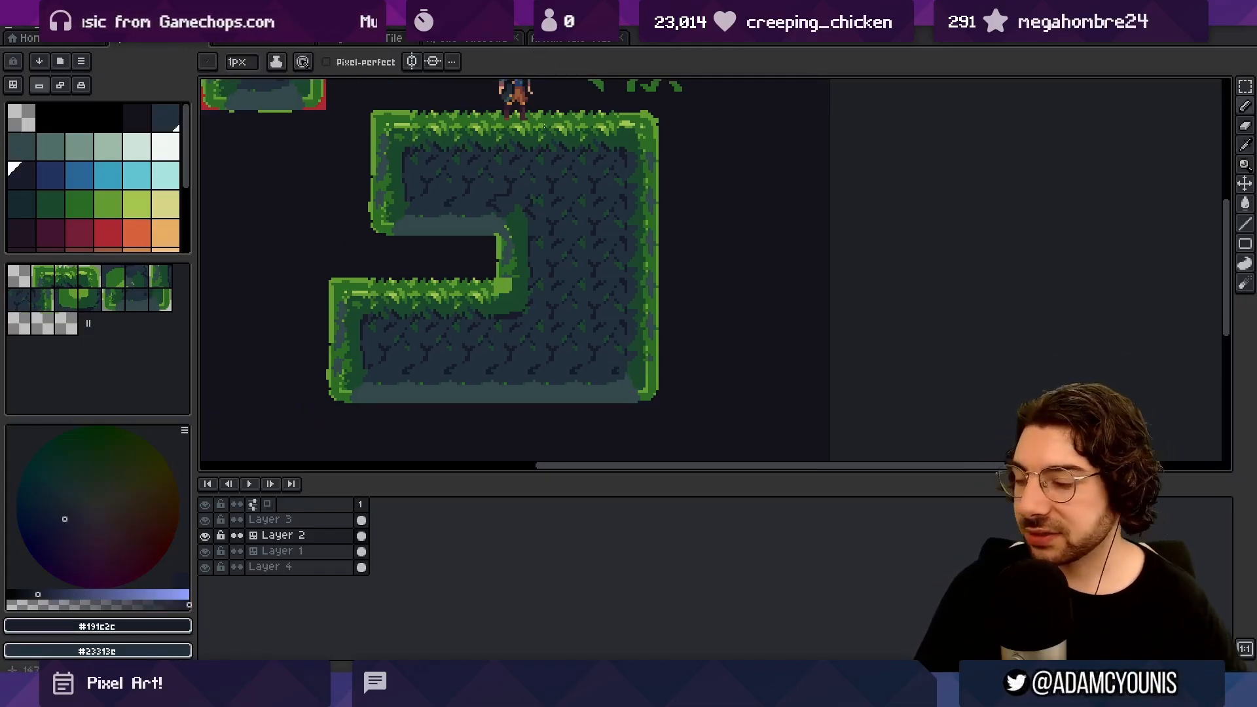
# Step: Switch to the Leonardo reference board and examine the grass-and-stone tileset and the Sonic scene's grass
pyautogui.moveTo(304, 694)
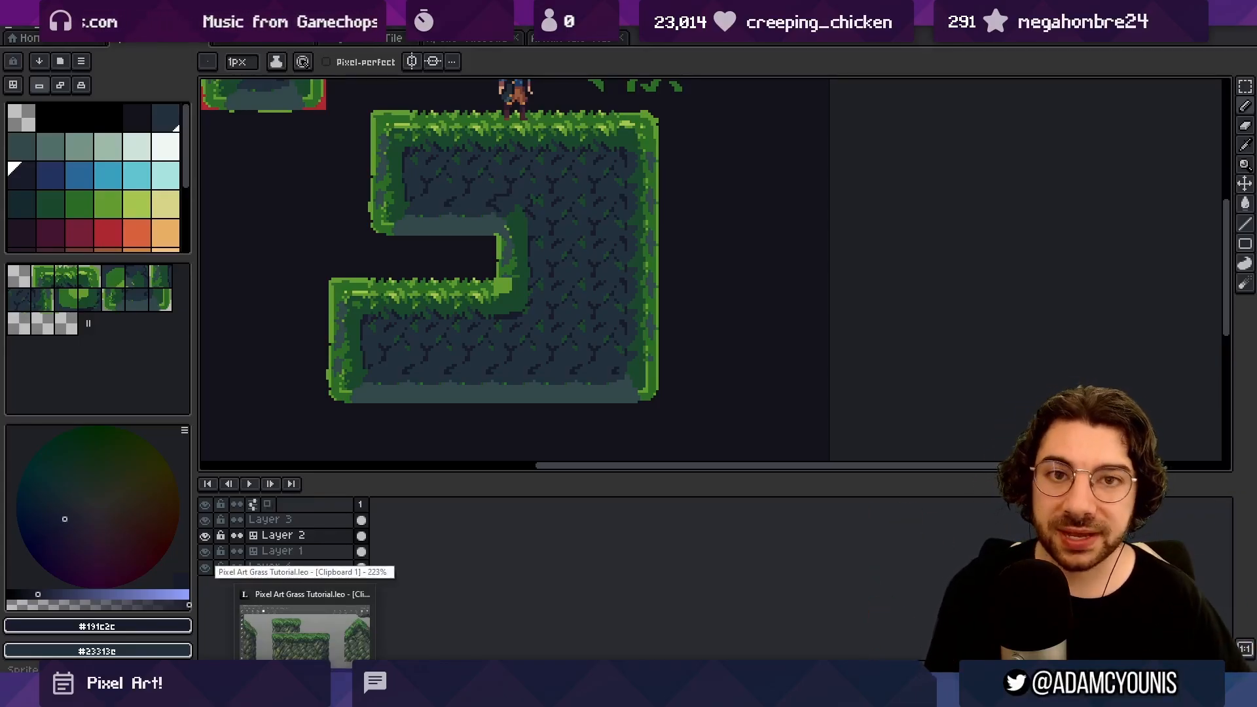
pyautogui.click(304, 694)
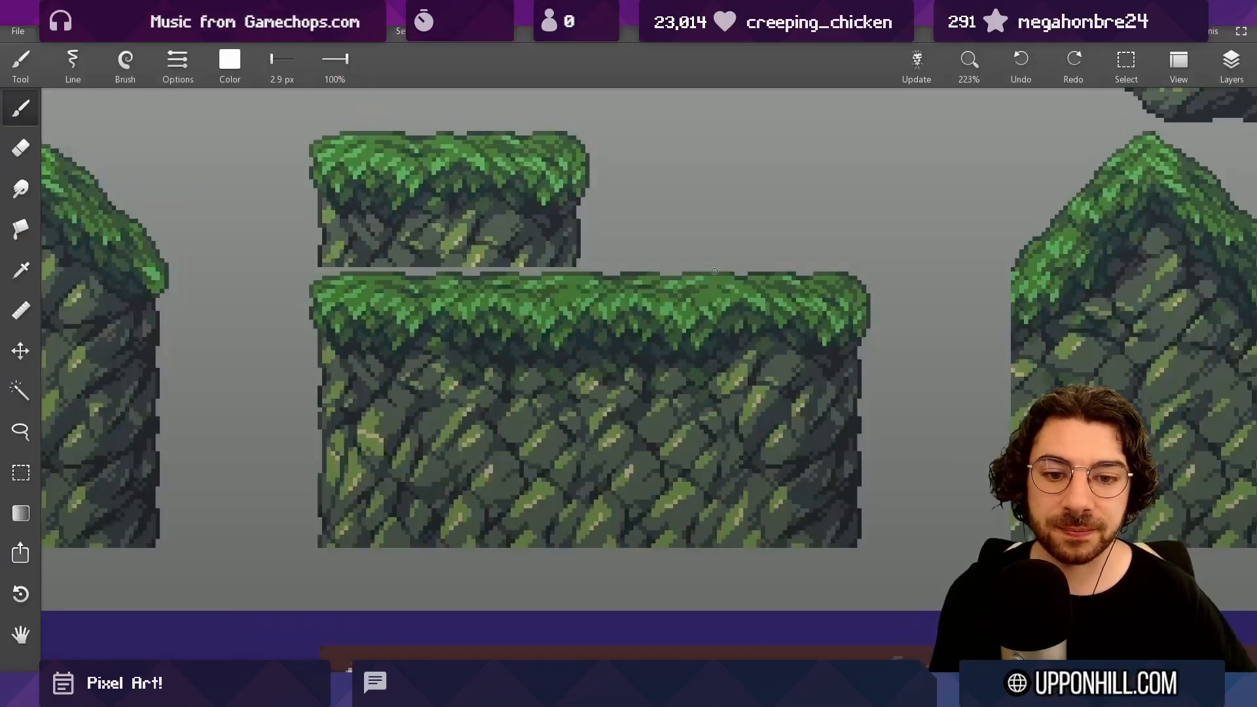
pyautogui.scroll(-5, 702, 266)
pyautogui.scroll(-3, 378, 398)
pyautogui.scroll(8, 266, 527)
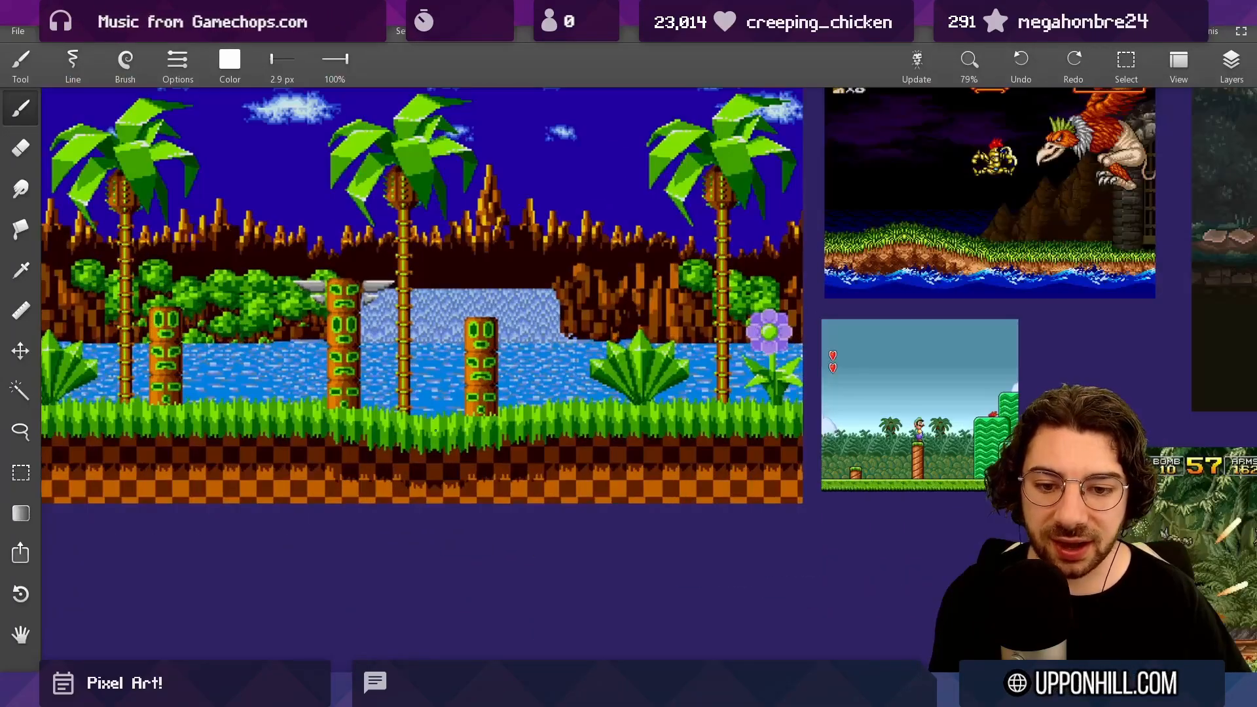
pyautogui.moveTo(388, 400); pyautogui.dragTo(407, 368)
pyautogui.hotkey('ctrl', 'z')
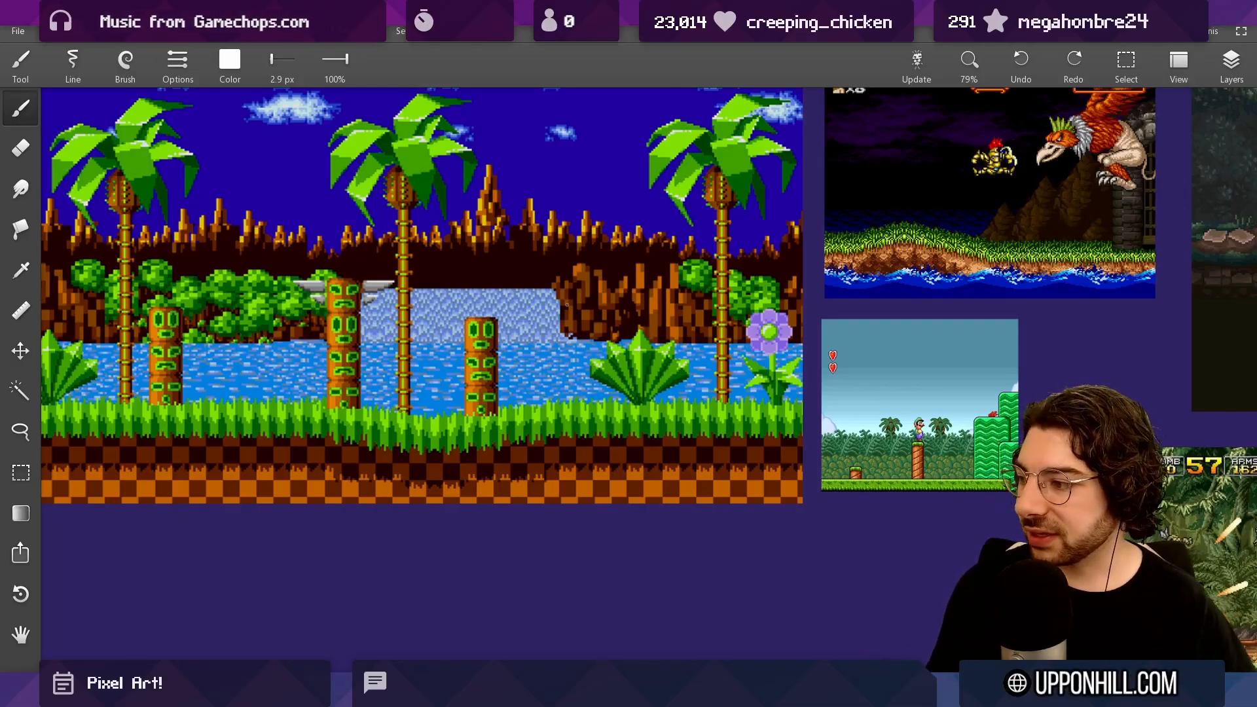
# Step: Examine how the ground, bushes and green hills are drawn in the Luigi platformer reference
pyautogui.scroll(5, 567, 305)
pyautogui.moveTo(800, 383); pyautogui.dragTo(117, 152)
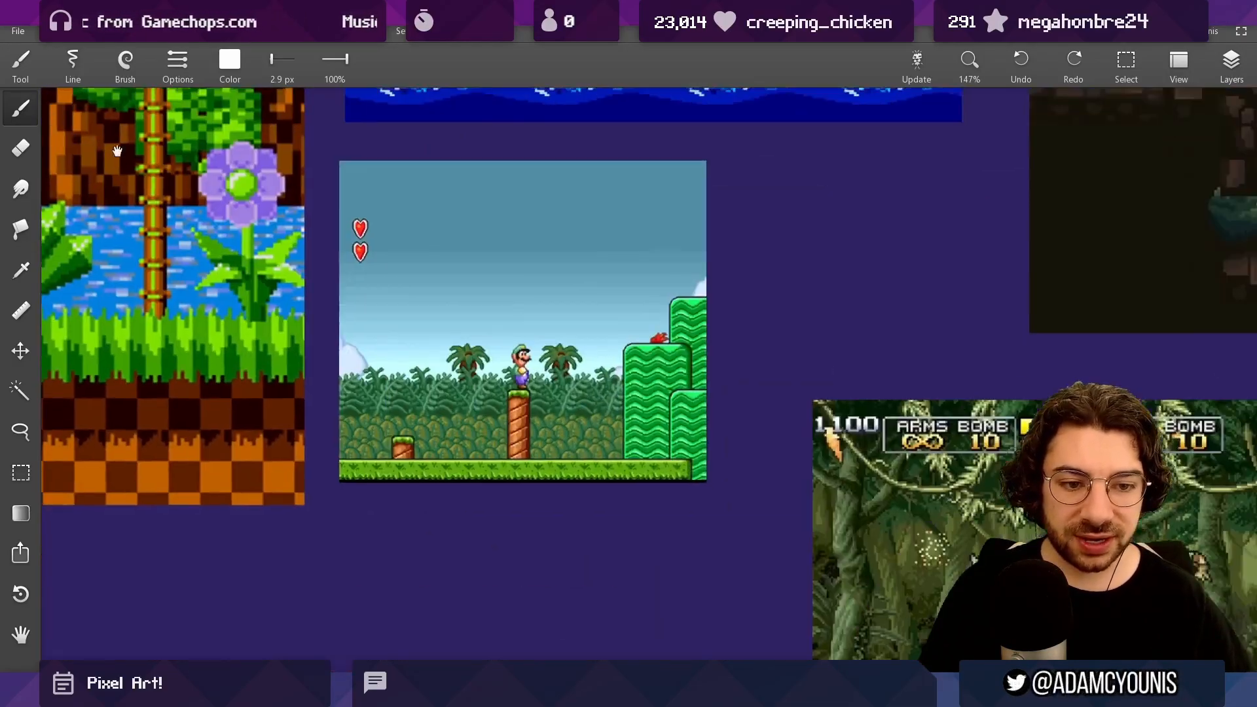
pyautogui.scroll(5, 738, 416)
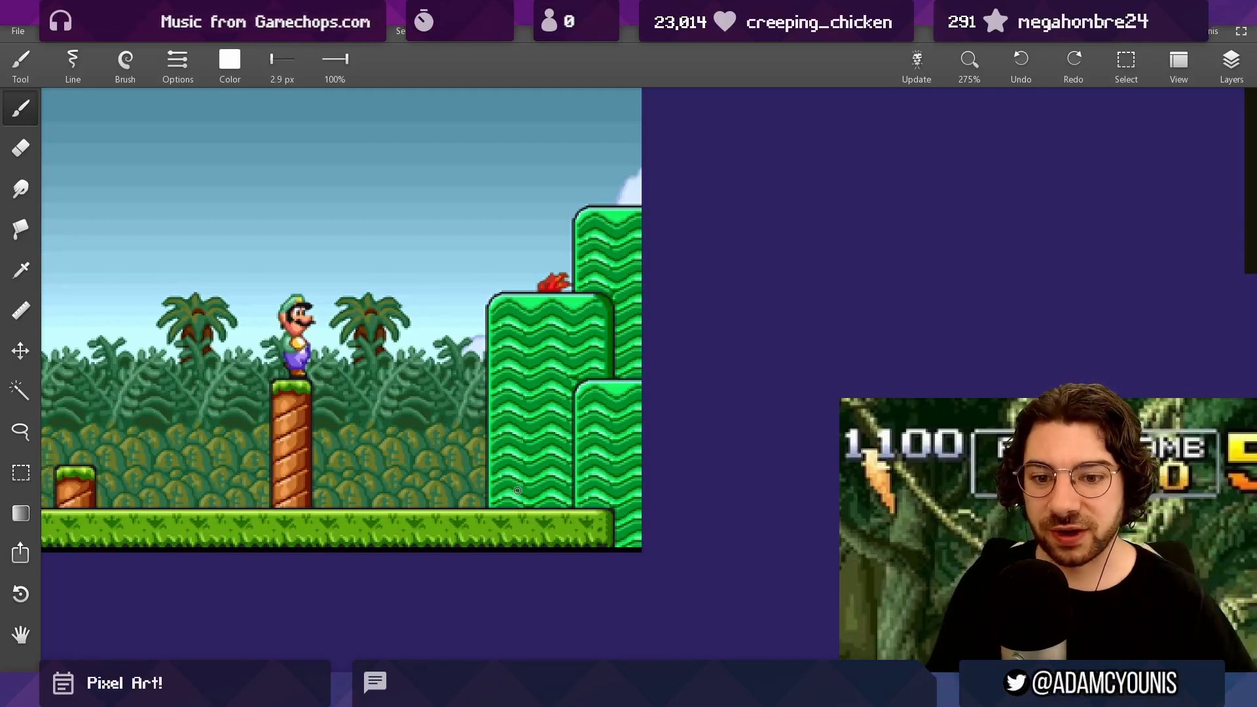
pyautogui.scroll(-5, 533, 520)
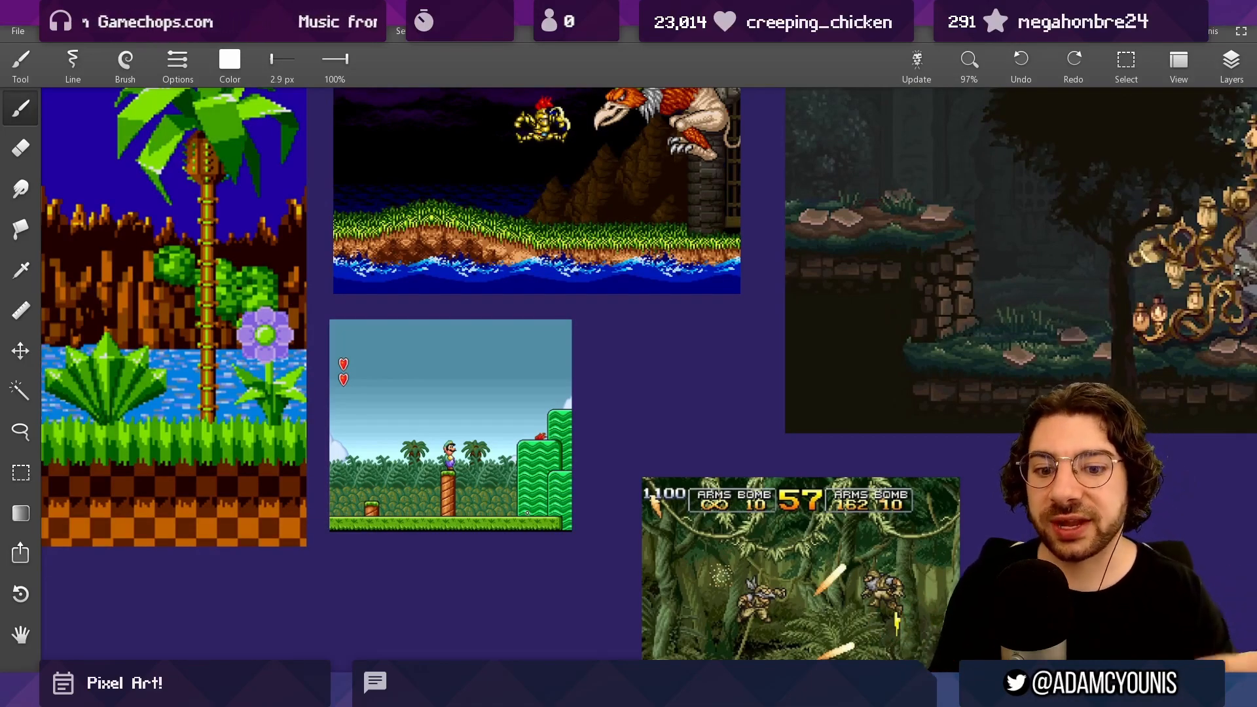
pyautogui.scroll(5, 527, 512)
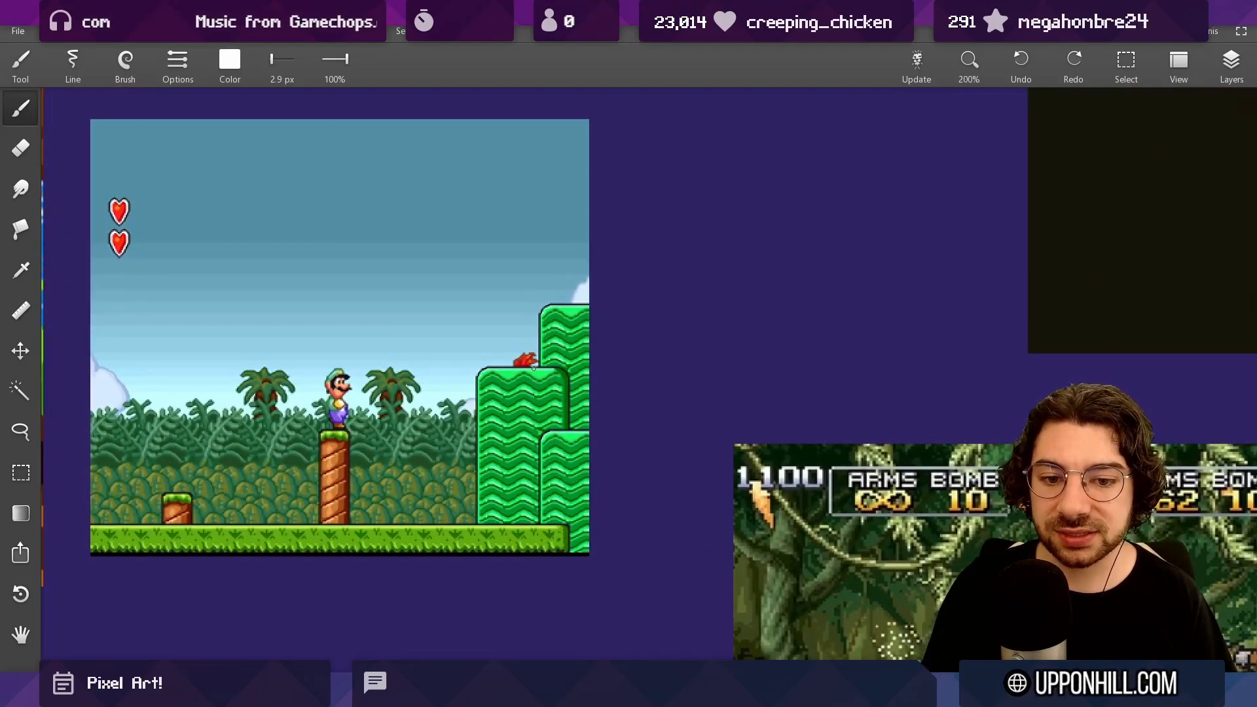
pyautogui.moveTo(581, 322); pyautogui.dragTo(609, 347)
pyautogui.moveTo(584, 288); pyautogui.dragTo(524, 297)
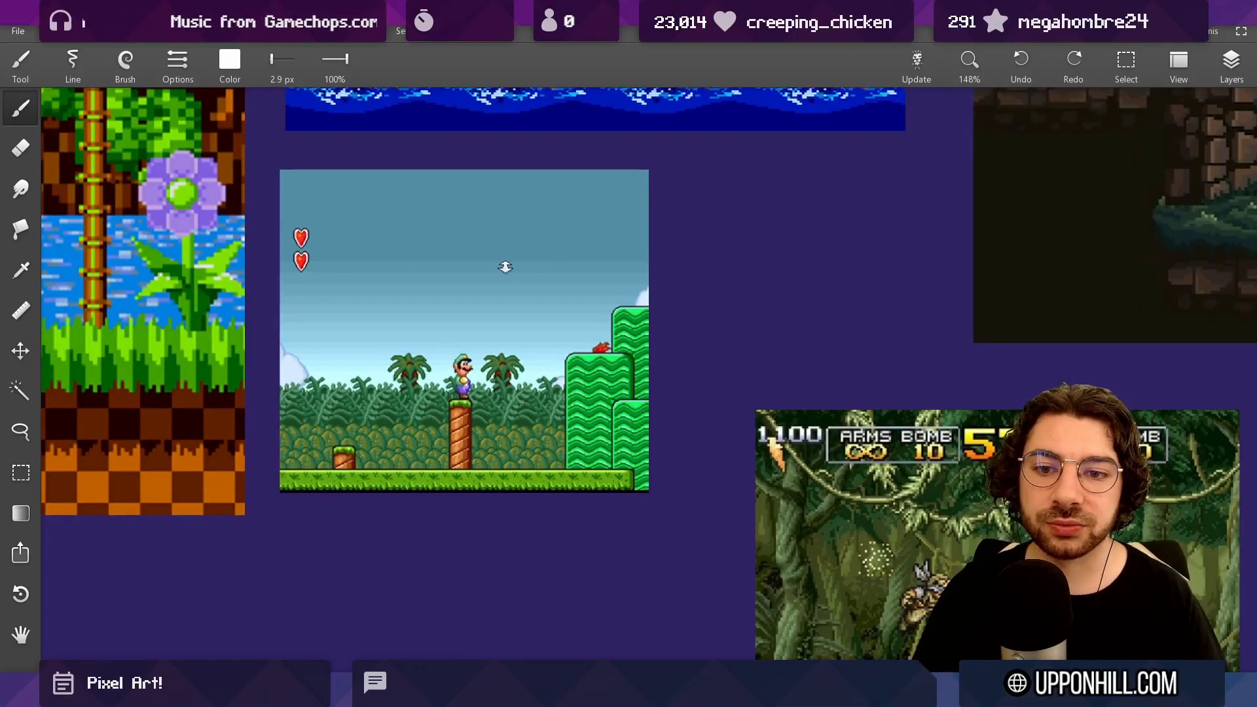
pyautogui.moveTo(506, 267); pyautogui.dragTo(516, 417)
pyautogui.moveTo(539, 331); pyautogui.dragTo(585, 396)
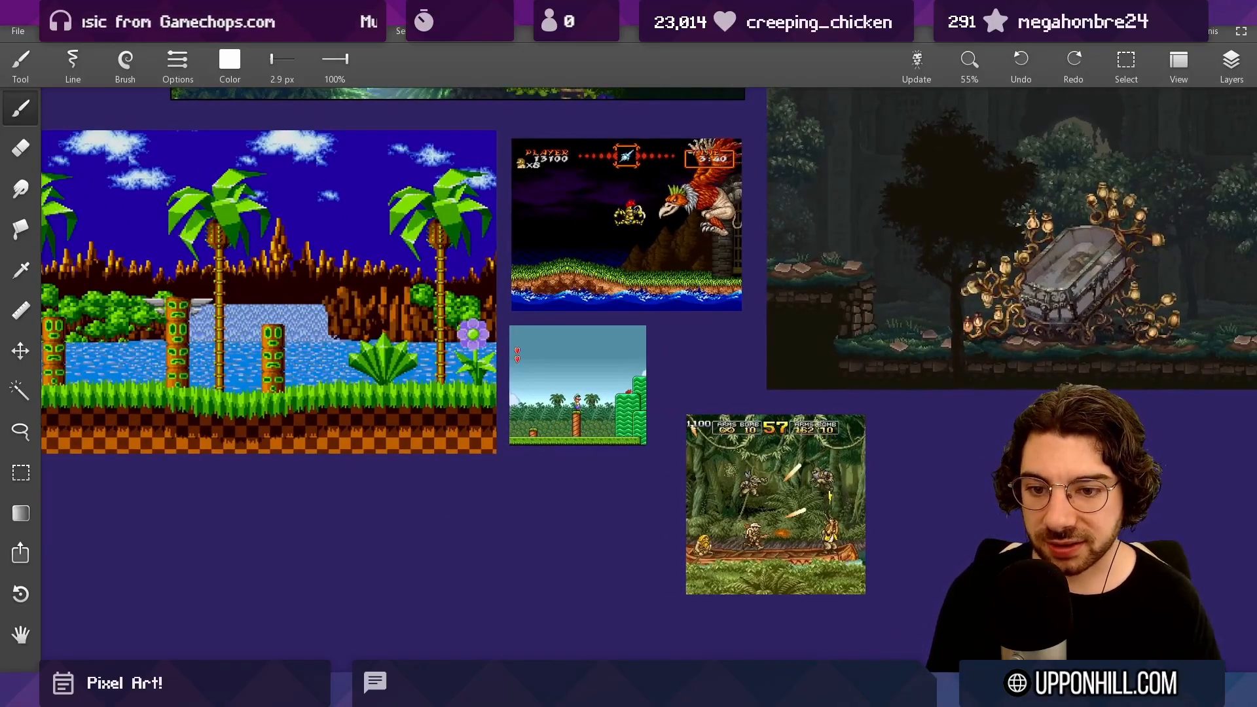
# Step: Study the palm leaves in the Sonic reference and compare the style of the other reference images on the board
pyautogui.moveTo(303, 348); pyautogui.dragTo(483, 404)
pyautogui.scroll(1, 390, 260)
pyautogui.moveTo(390, 260); pyautogui.dragTo(456, 244)
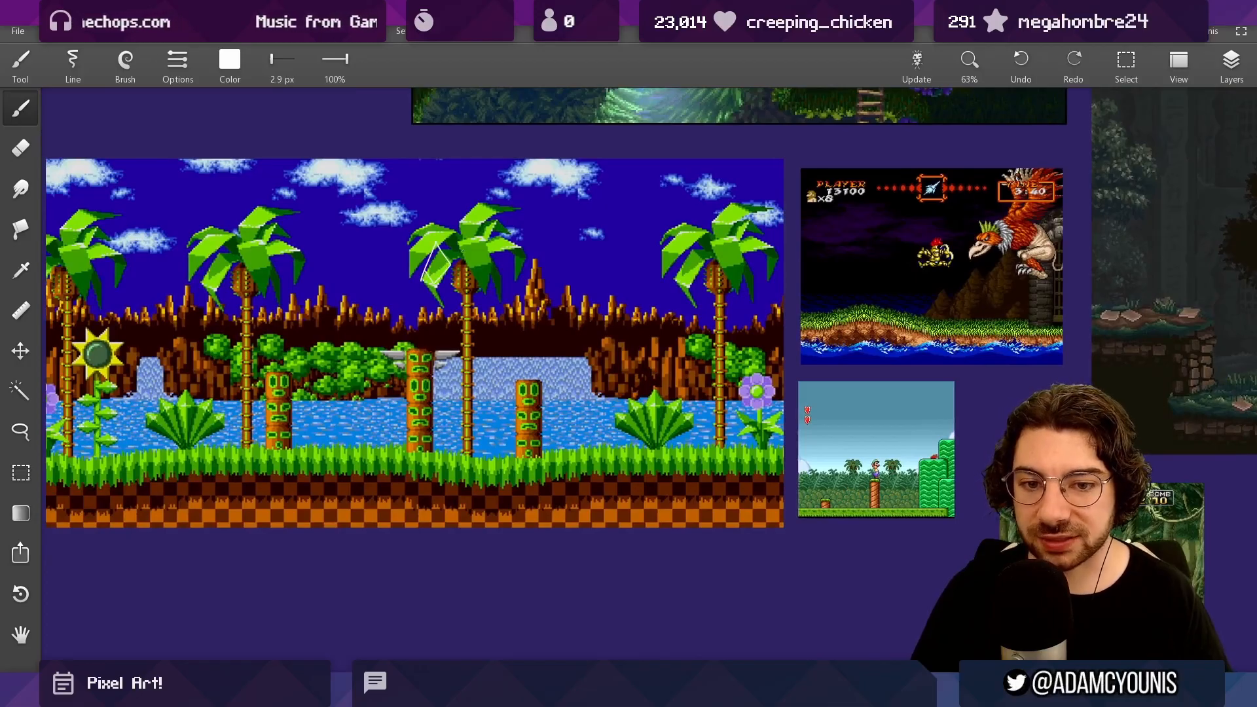
pyautogui.hotkey('ctrl', 'z')
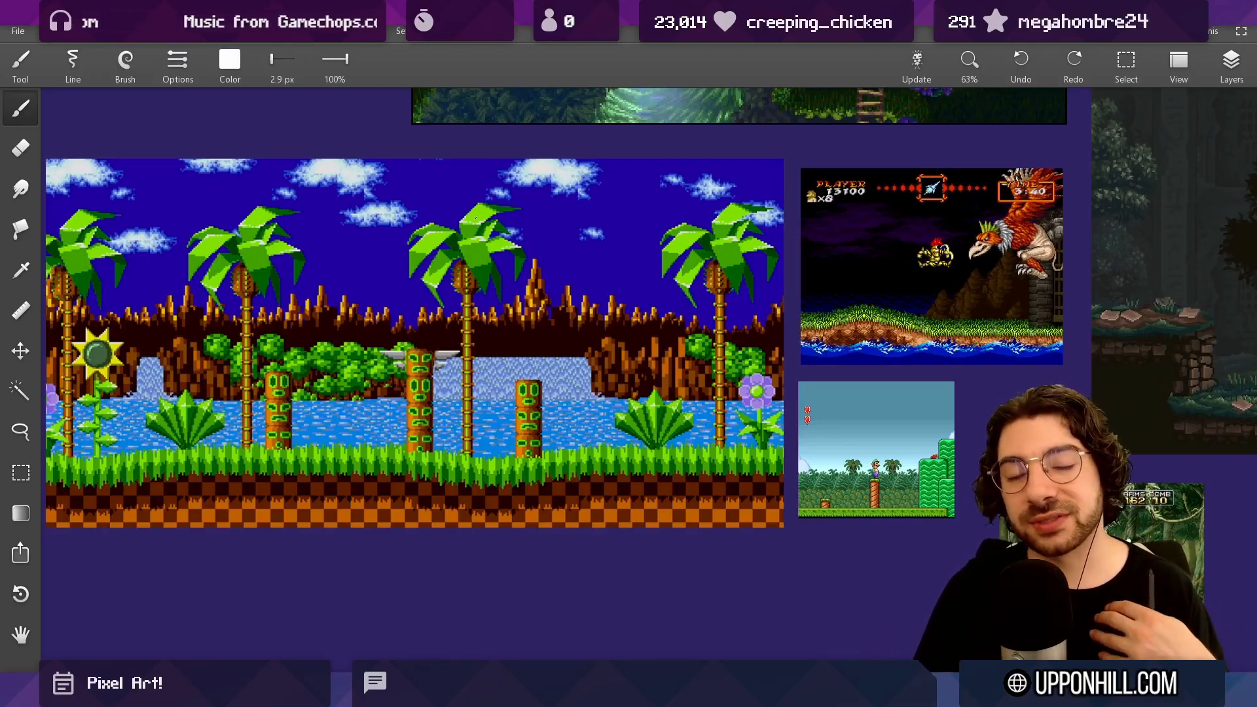
pyautogui.scroll(-5, 464, 251)
pyautogui.moveTo(446, 323); pyautogui.dragTo(395, 429)
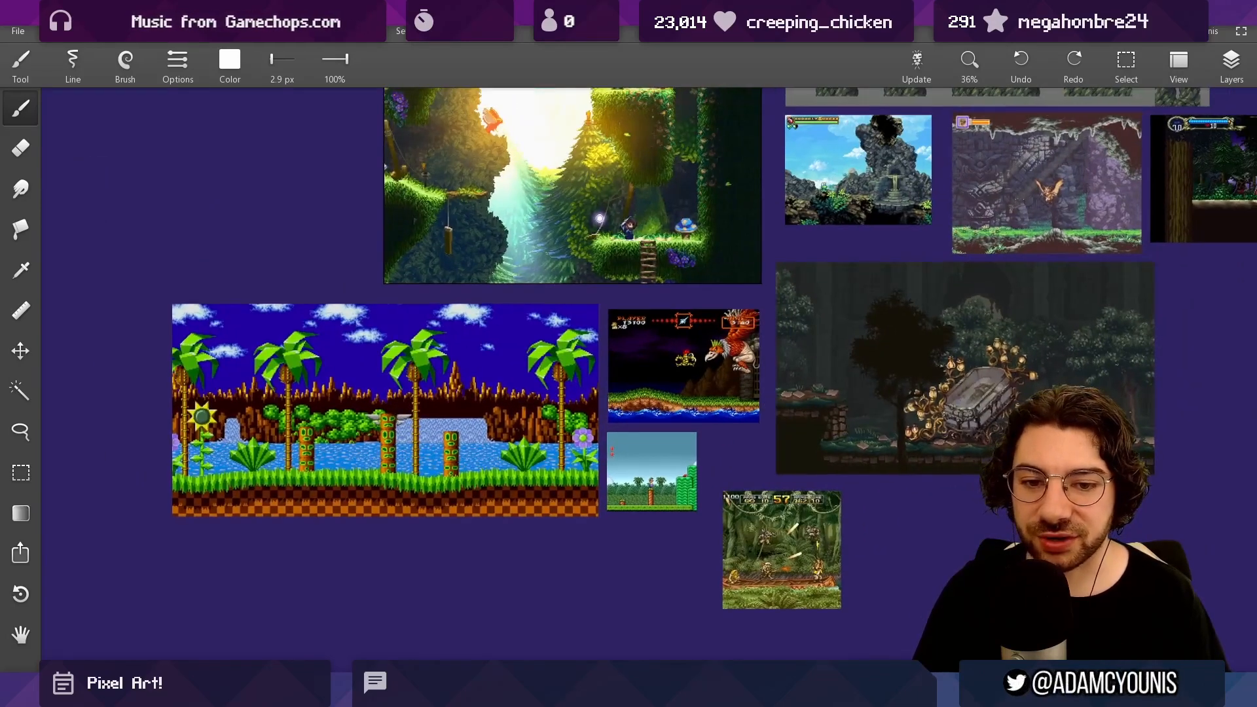
pyautogui.moveTo(446, 316)
pyautogui.mouseDown()
pyautogui.moveTo(391, 334)
pyautogui.moveTo(423, 320)
pyautogui.mouseUp()
pyautogui.hotkey('ctrl', 'z')
pyautogui.press(']')
pyautogui.hotkey('ctrl', 'z')
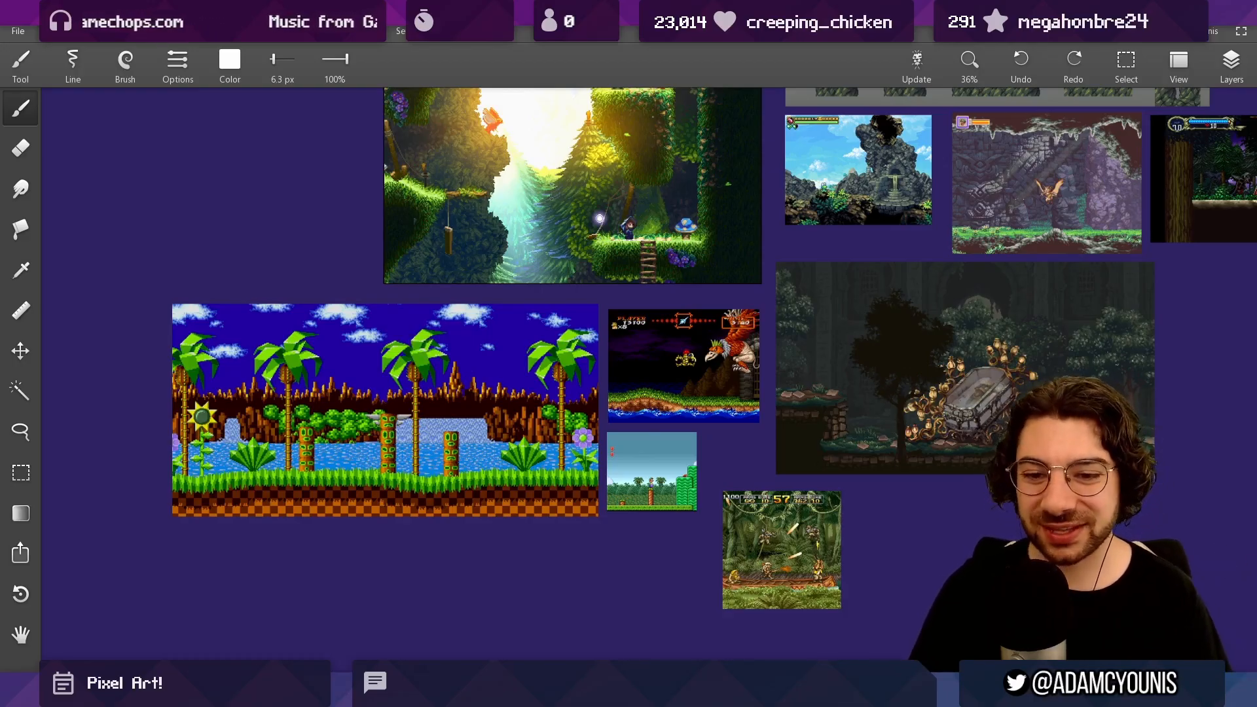
pyautogui.moveTo(575, 188); pyautogui.dragTo(473, 485)
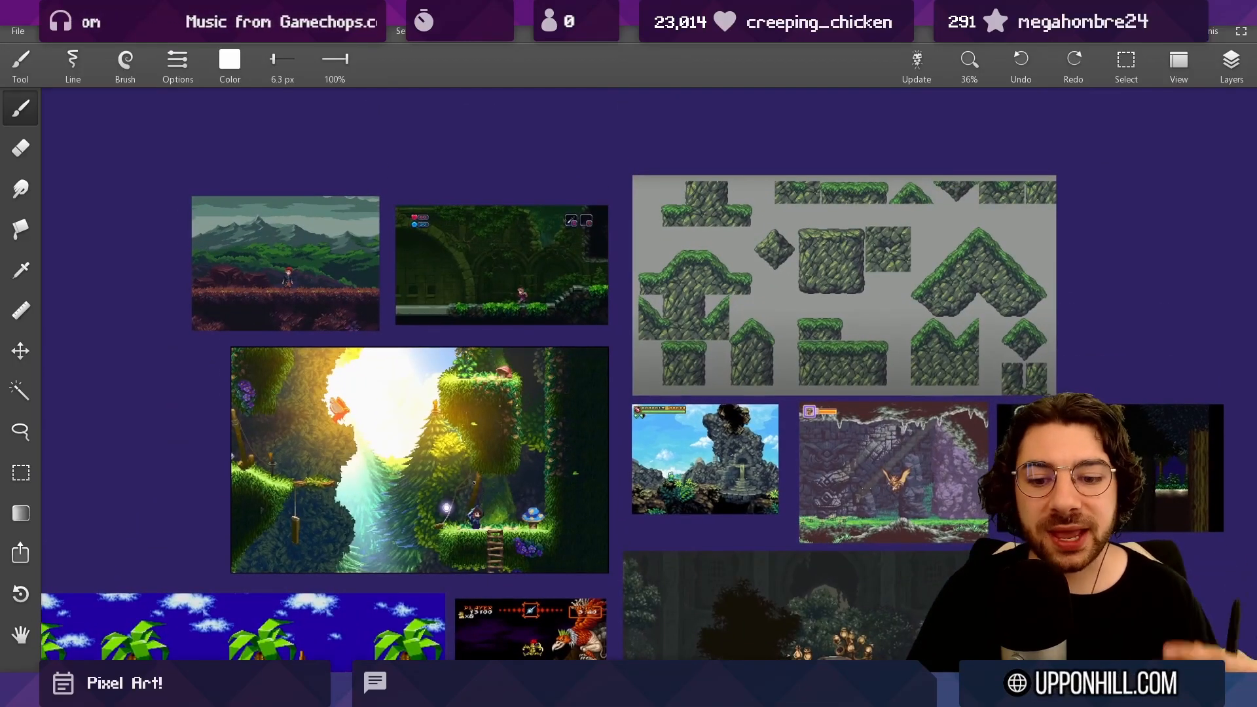
# Step: Switch back to Aseprite and extend the grey-teal #33494c stone around the upper inner corner of the platform's notch
pyautogui.hotkey('alt', 'Tab')
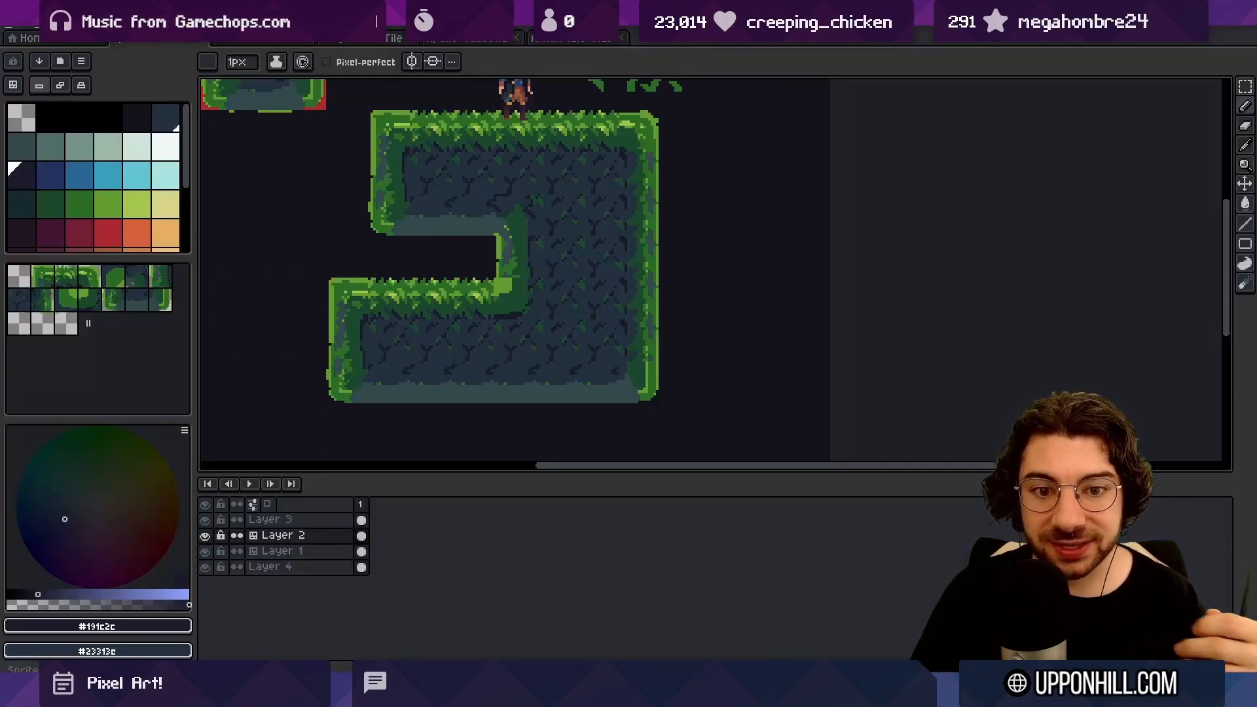
pyautogui.scroll(2, 505, 269)
pyautogui.keyDown('alt'); pyautogui.click(511, 164); pyautogui.keyUp('alt')
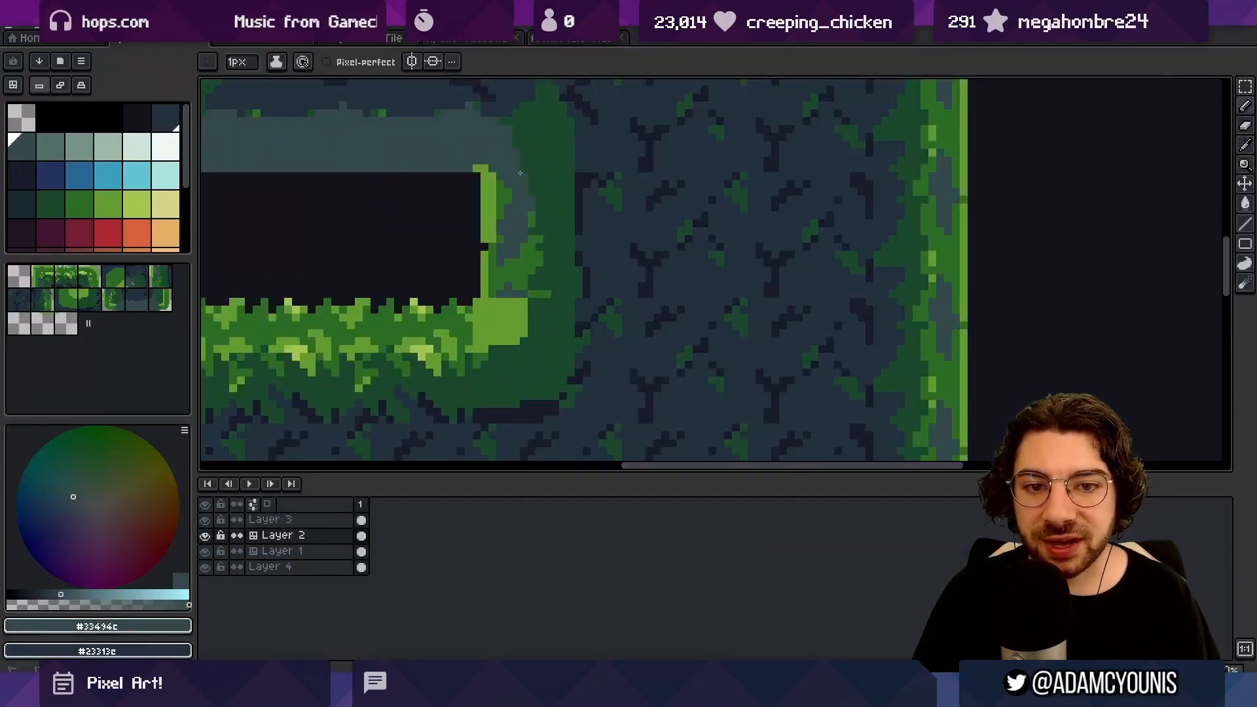
pyautogui.scroll(-2, 525, 182)
pyautogui.scroll(1, 432, 185)
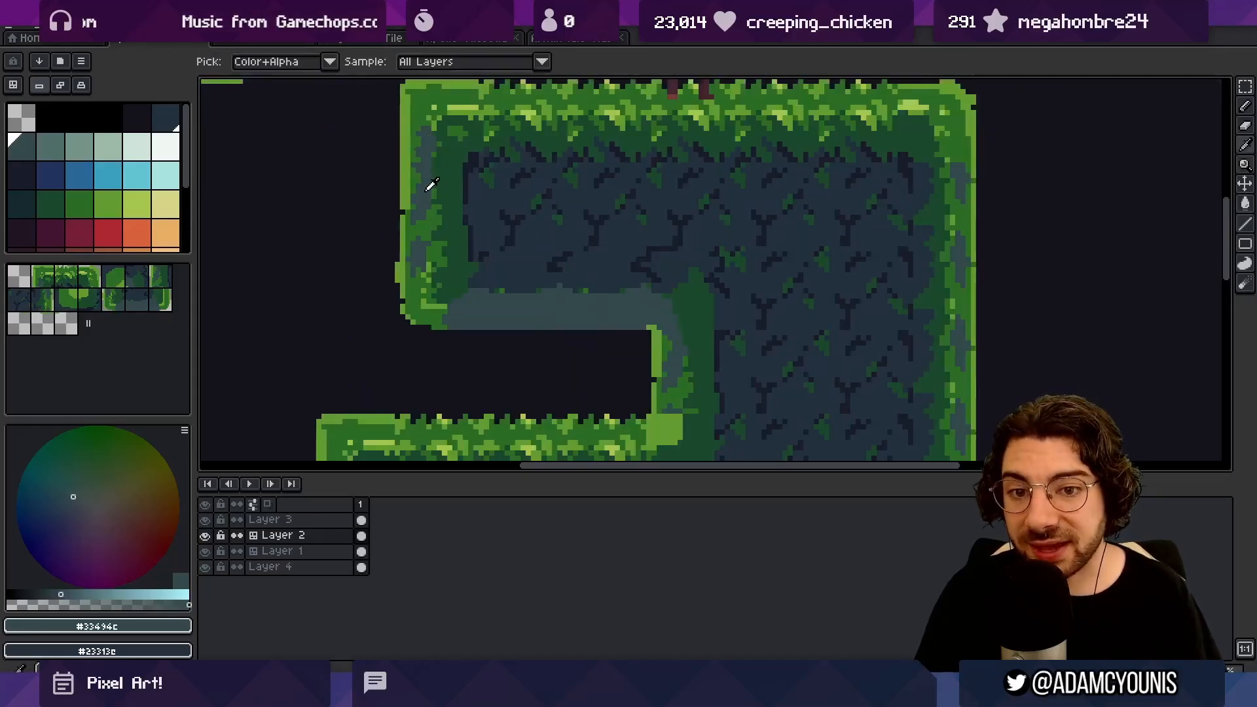
# Step: Add grey-teal #33494c stone pixels to the grass on the platform's left wall and upper right wall, and sample grass green #2b6d25
pyautogui.moveTo(426, 191); pyautogui.dragTo(435, 264)
pyautogui.press('e')
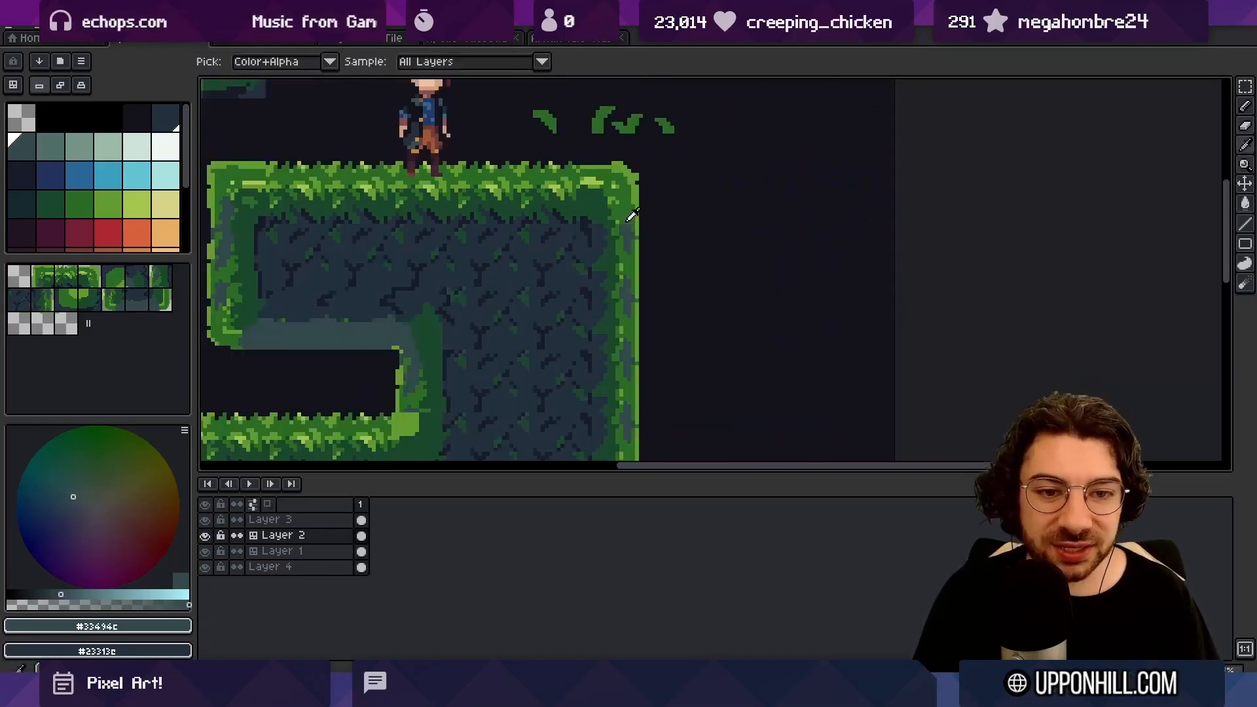
pyautogui.hscroll(3, 623, 225)
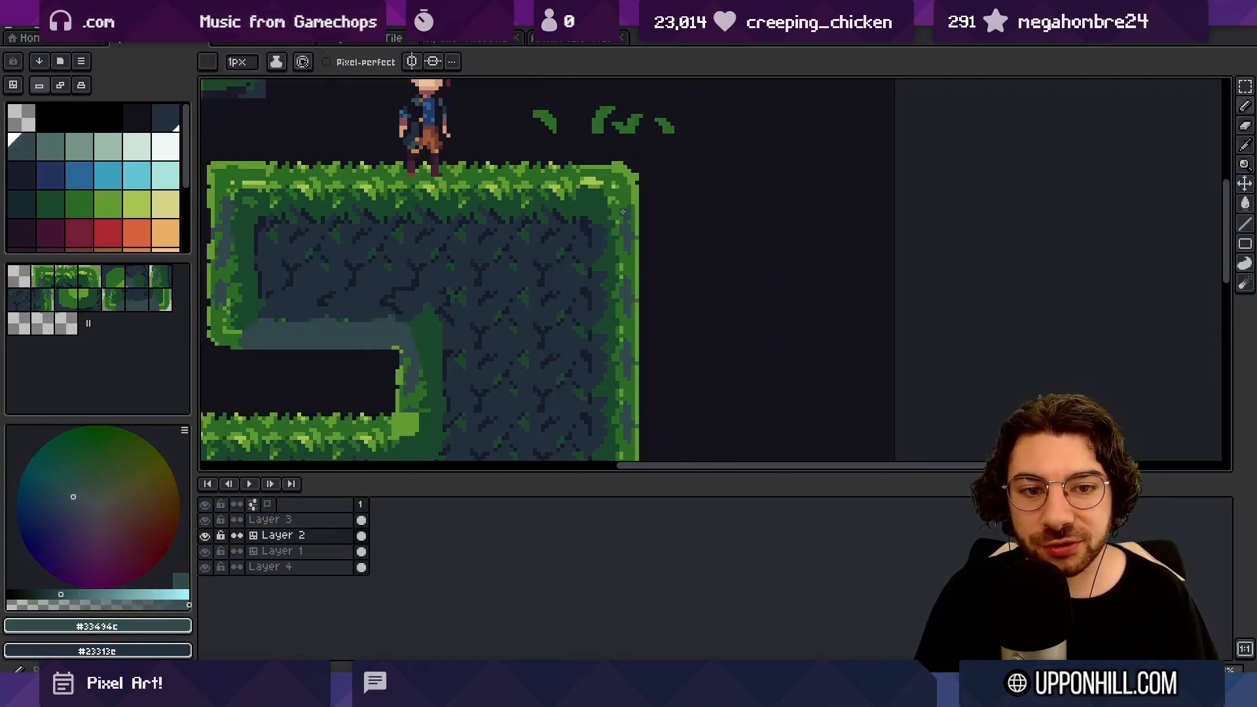
pyautogui.keyDown('alt'); pyautogui.click(628, 207); pyautogui.keyUp('alt')
pyautogui.keyDown('alt'); pyautogui.click(627, 203); pyautogui.keyUp('alt')
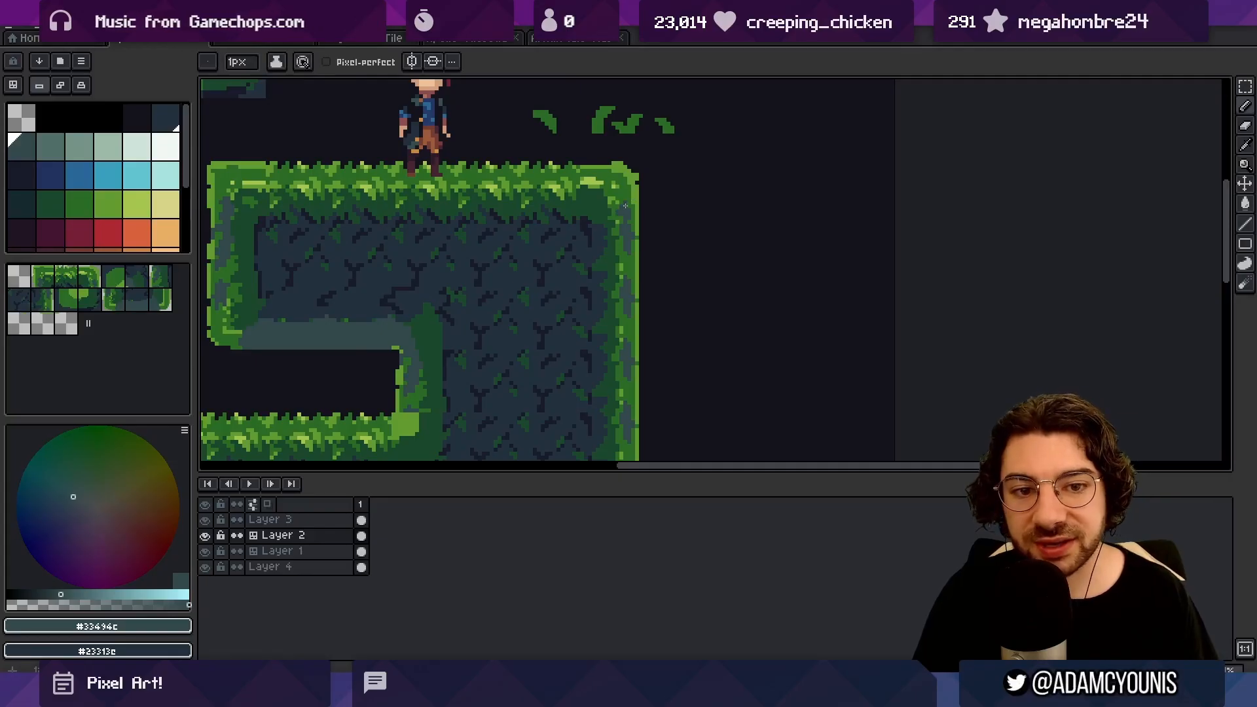
pyautogui.keyDown('alt'); pyautogui.click(617, 205); pyautogui.keyUp('alt')
# Step: Extend dark #191c2c cracks from the stone into the right wall's grass edge, refining them with stone blue #23313c
pyautogui.press('z')
pyautogui.scroll(-3, 628, 199)
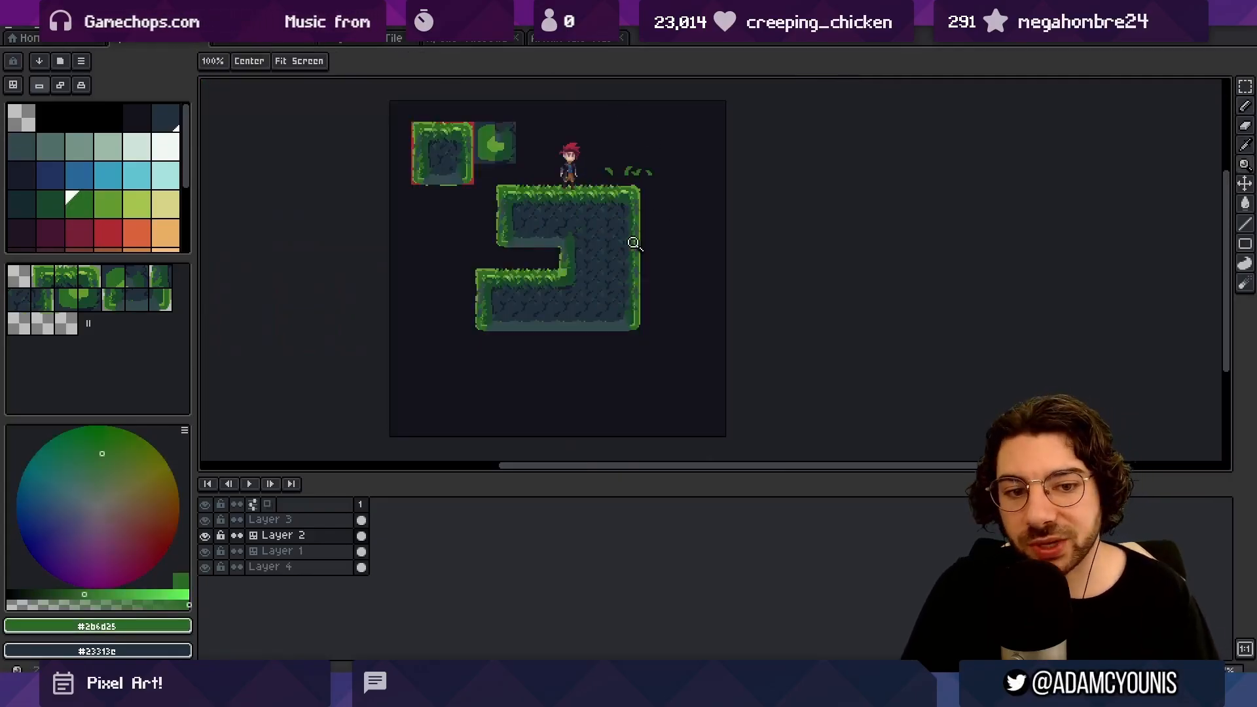
pyautogui.scroll(3, 633, 244)
pyautogui.keyDown('alt'); pyautogui.click(587, 234); pyautogui.keyUp('alt')
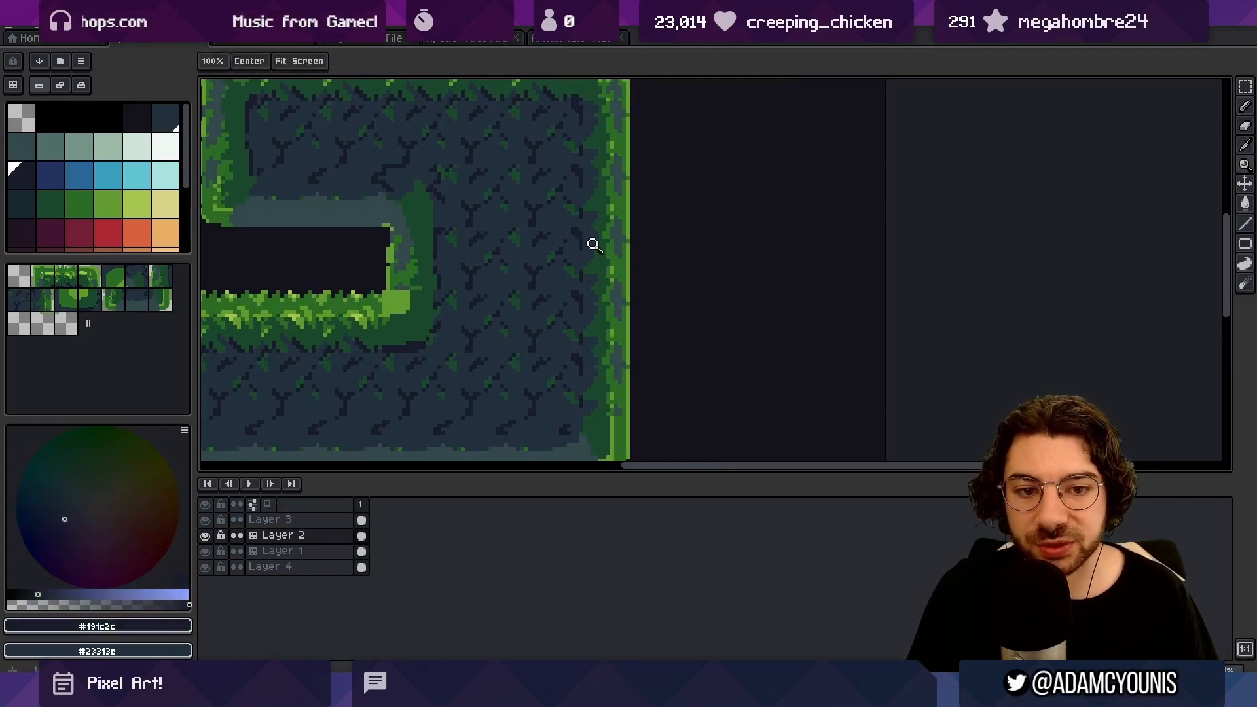
pyautogui.press('b')
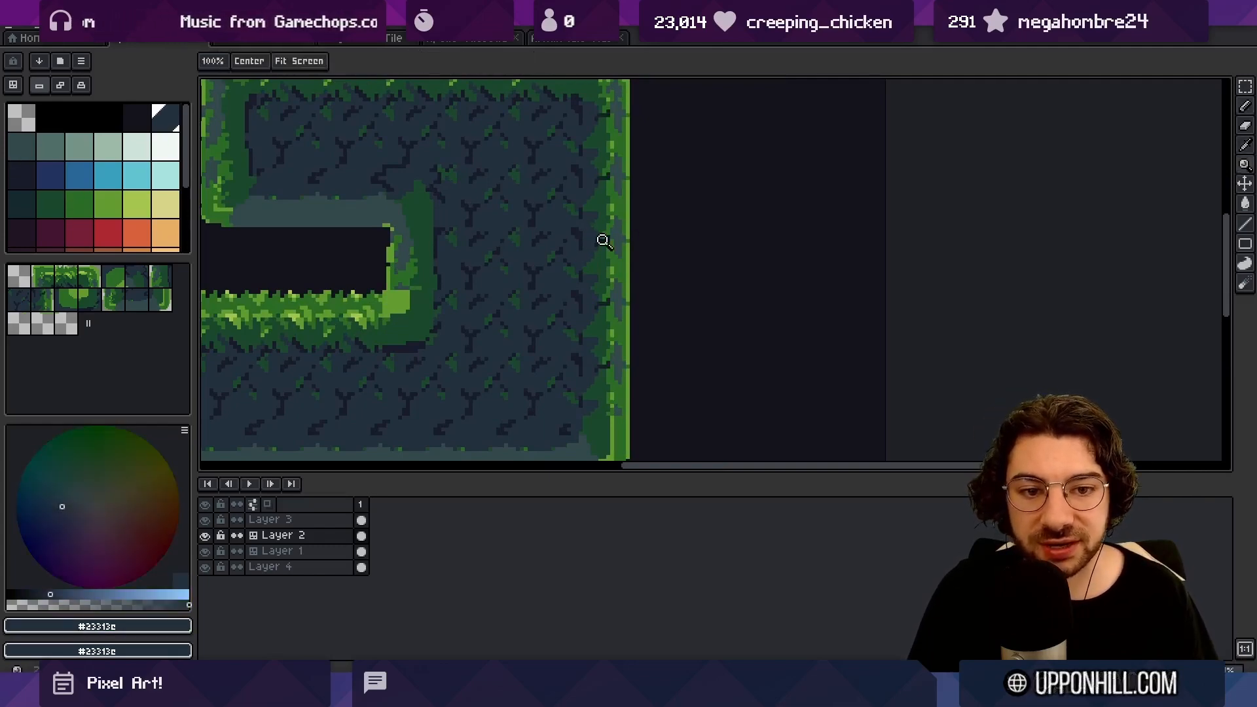
pyautogui.scroll(2, 603, 232)
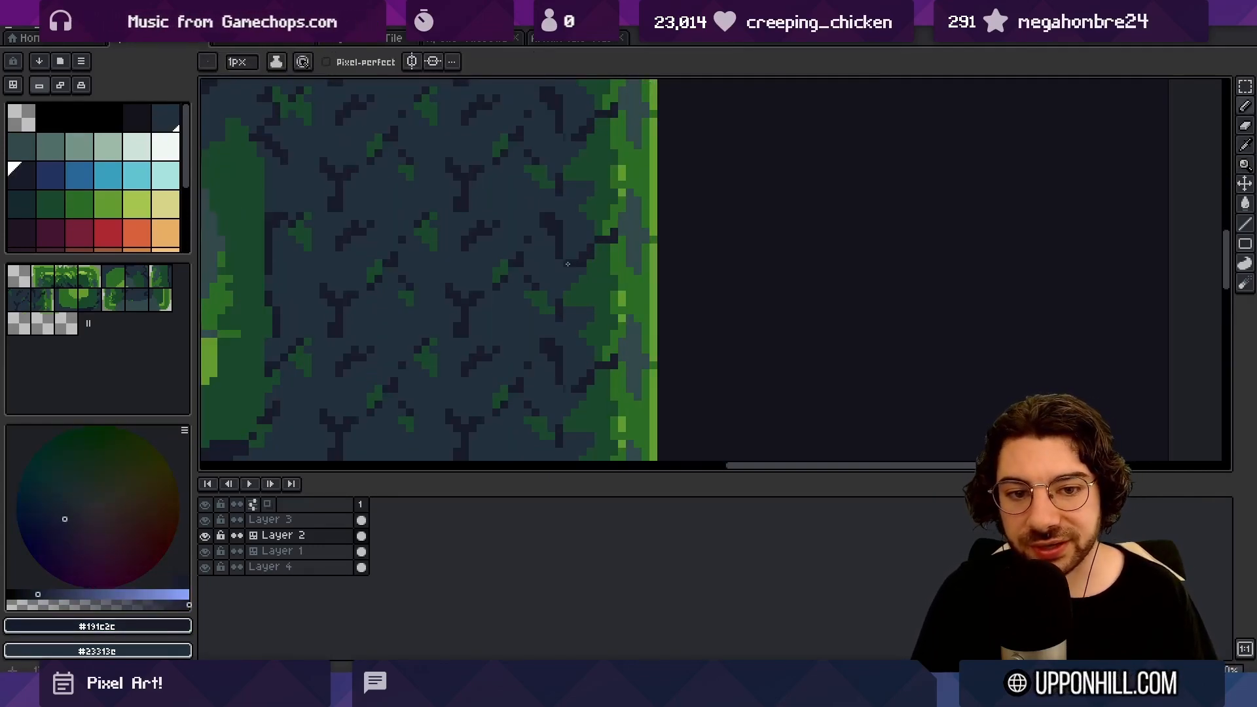
pyautogui.scroll(-3, 568, 259)
pyautogui.scroll(4, 631, 219)
pyautogui.keyDown('alt'); pyautogui.click(588, 241); pyautogui.keyUp('alt')
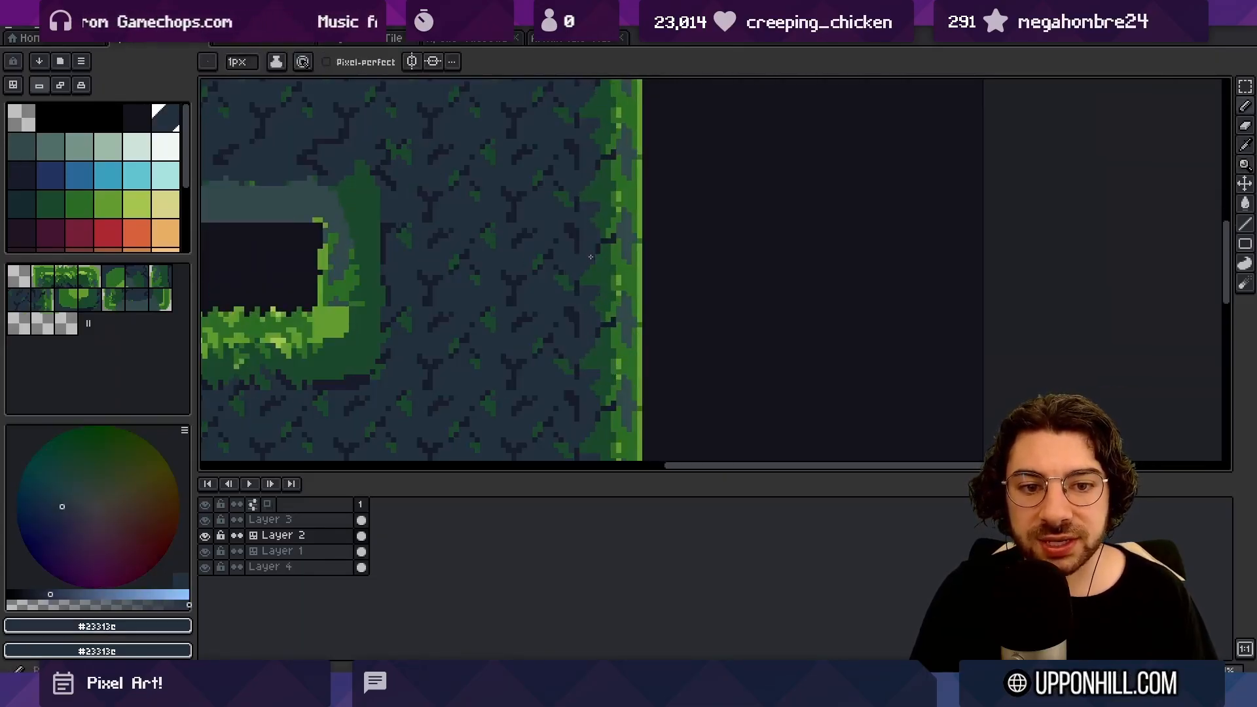
pyautogui.keyDown('alt'); pyautogui.click(601, 244); pyautogui.keyUp('alt')
pyautogui.scroll(-1, 595, 229)
pyautogui.scroll(-2, 595, 229)
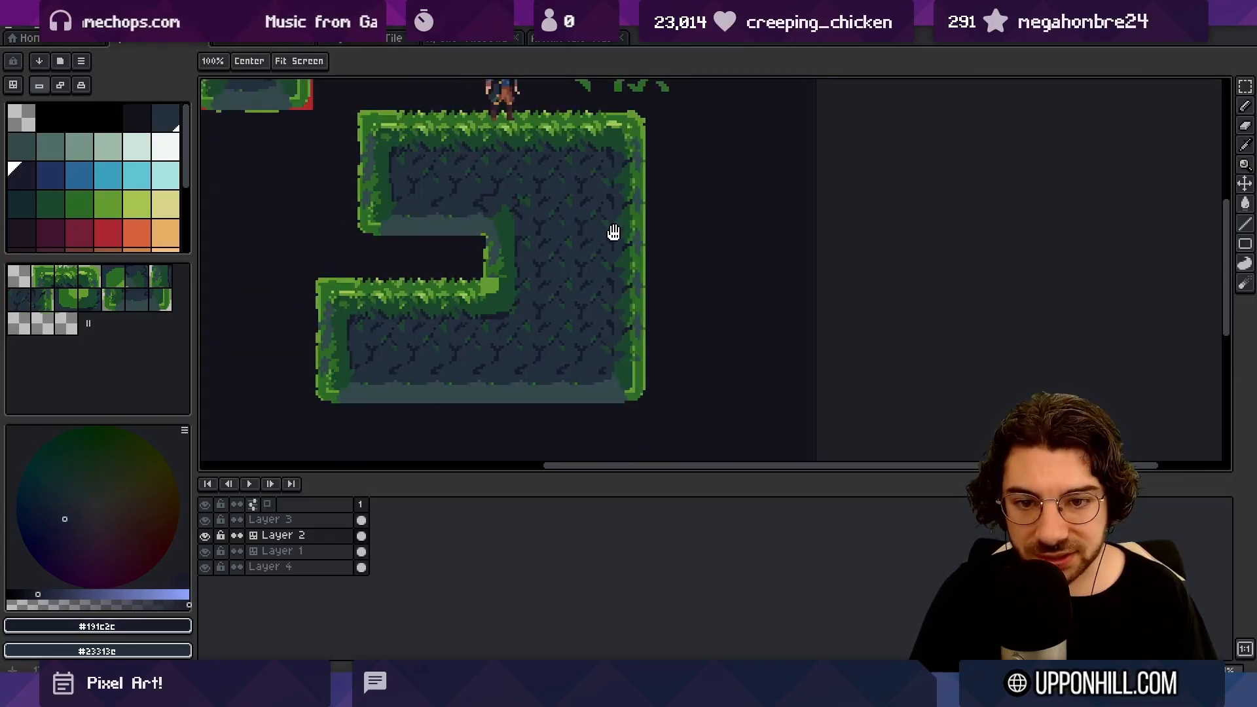
# Step: Reshape the flat light-green block in the notch's lower inner corner into grass tufts using greens #2b6d25 and #1a482c
pyautogui.scroll(4, 614, 233)
pyautogui.keyDown('alt'); pyautogui.click(550, 307); pyautogui.keyUp('alt')
pyautogui.keyDown('alt'); pyautogui.click(552, 313); pyautogui.keyUp('alt')
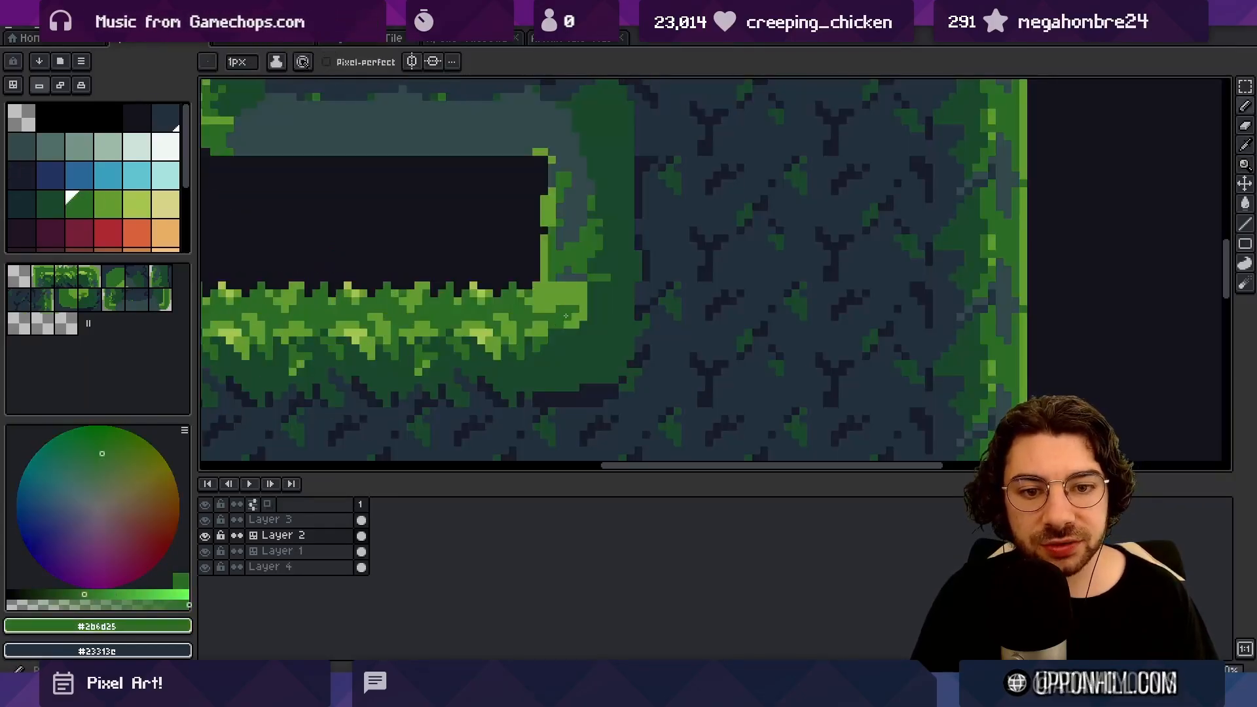
pyautogui.scroll(-2, 536, 288)
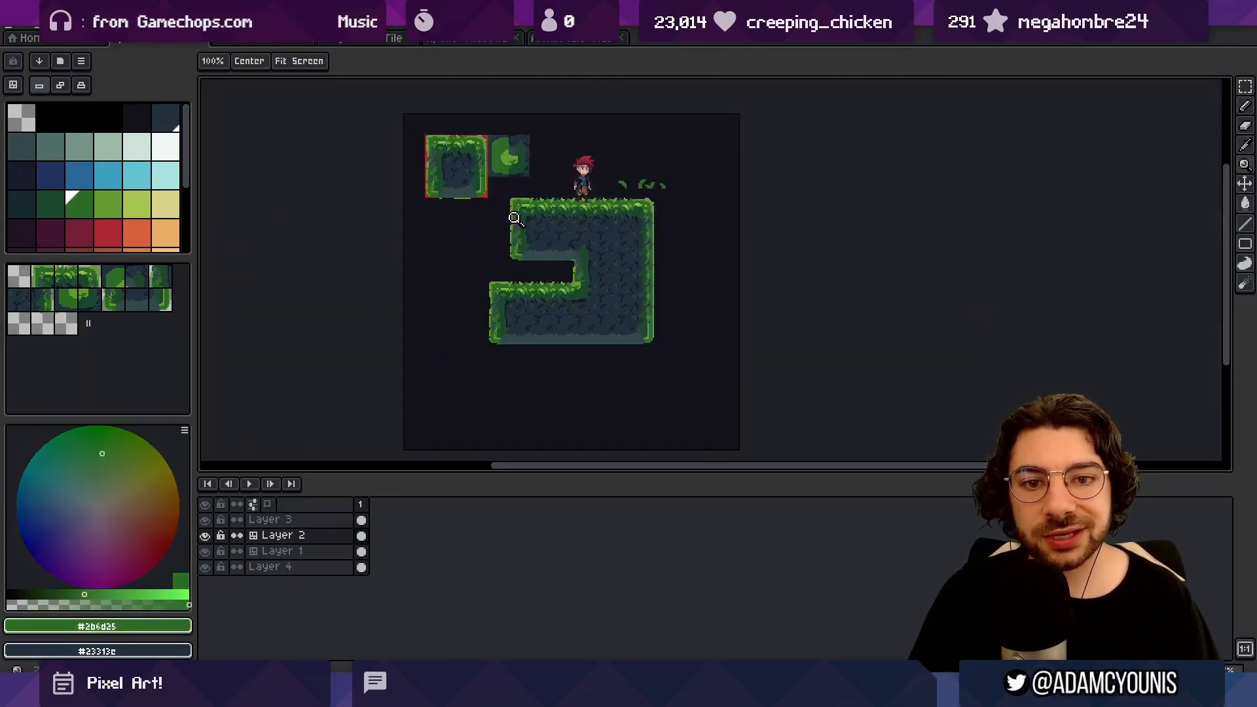
pyautogui.scroll(4, 615, 268)
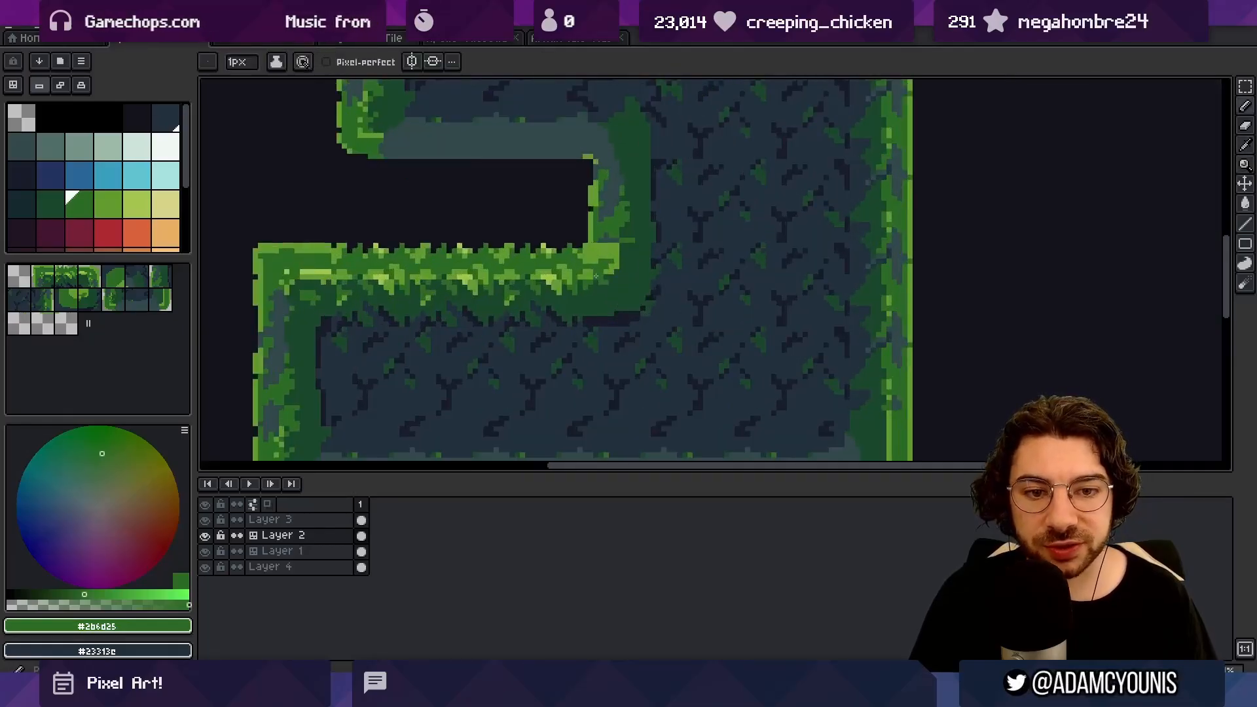
pyautogui.scroll(1, 606, 281)
pyautogui.keyDown('alt'); pyautogui.click(615, 287); pyautogui.keyUp('alt')
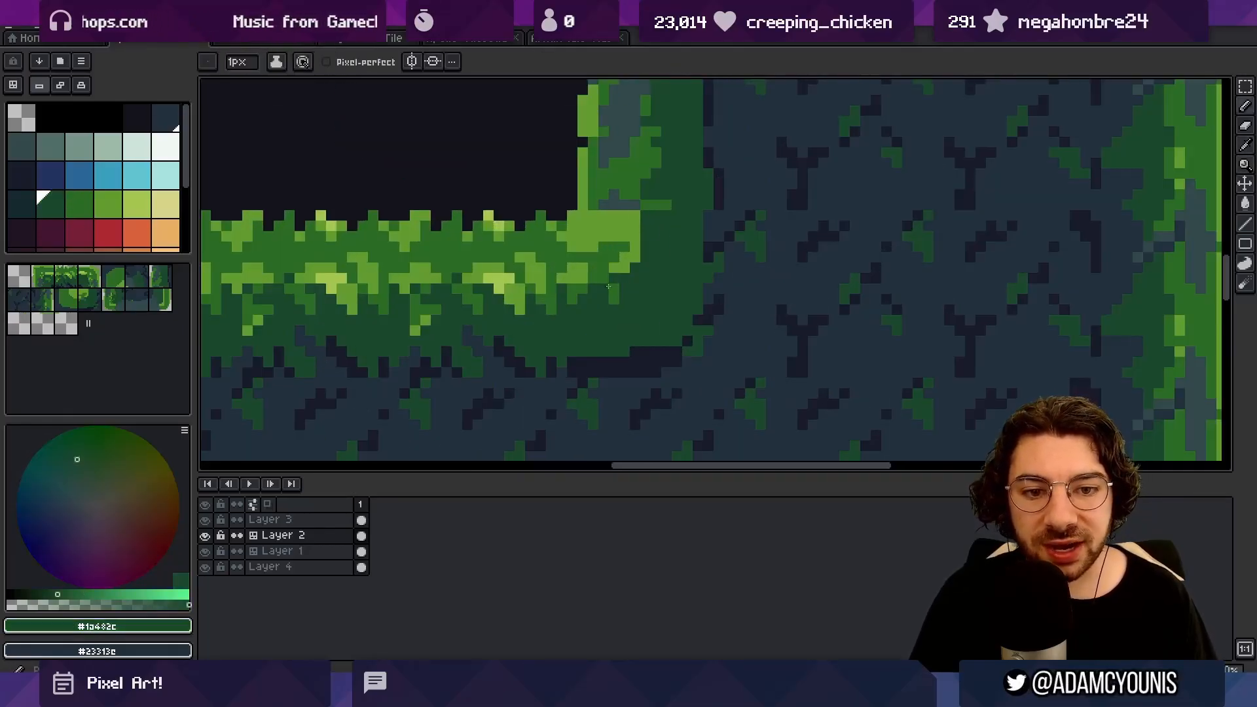
pyautogui.keyDown('alt'); pyautogui.click(618, 286); pyautogui.keyUp('alt')
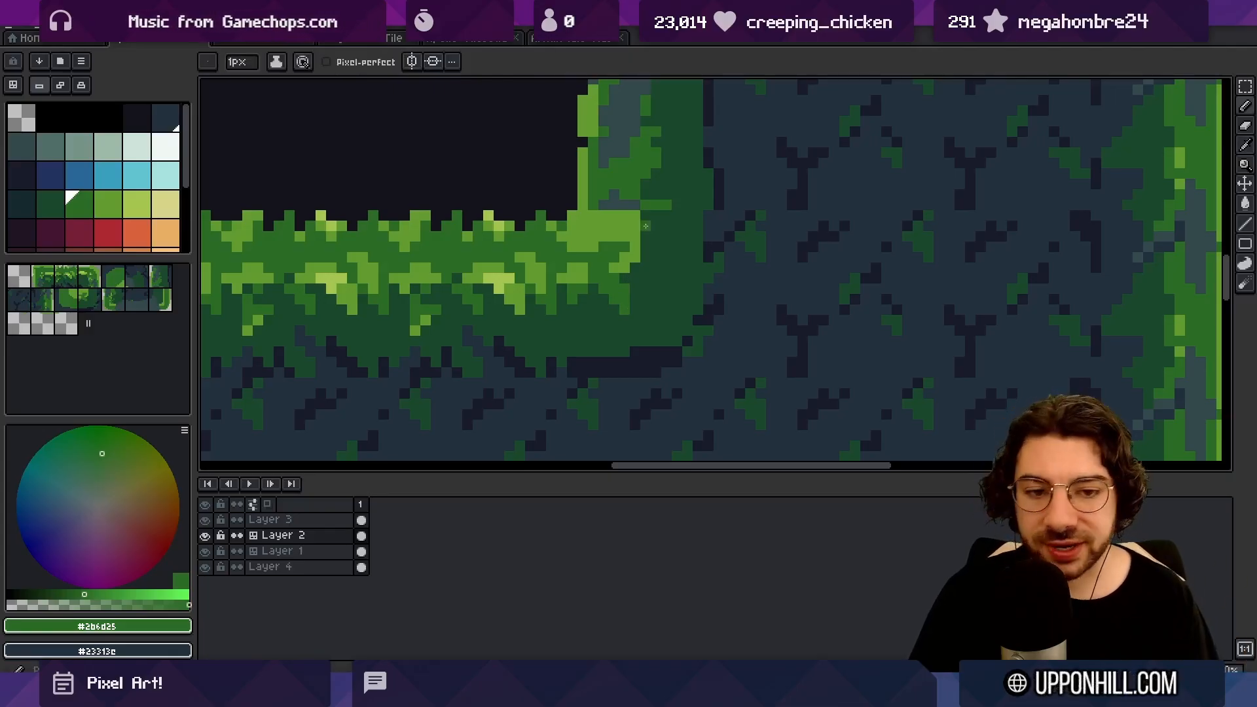
# Step: Paint an irregular dark #191c2c shadow edge between the left wall's grass and the stone interior
pyautogui.press('z')
pyautogui.scroll(-5, 645, 226)
pyautogui.scroll(2, 657, 236)
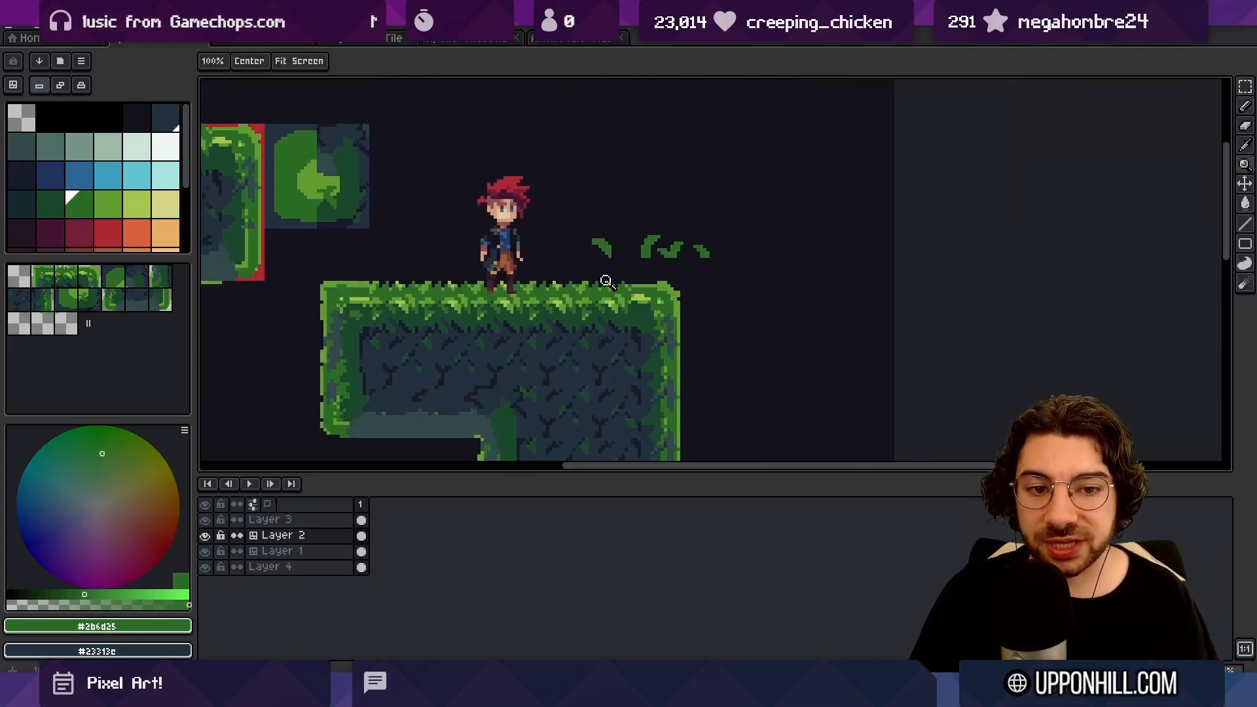
pyautogui.moveTo(635, 262); pyautogui.dragTo(472, 205)
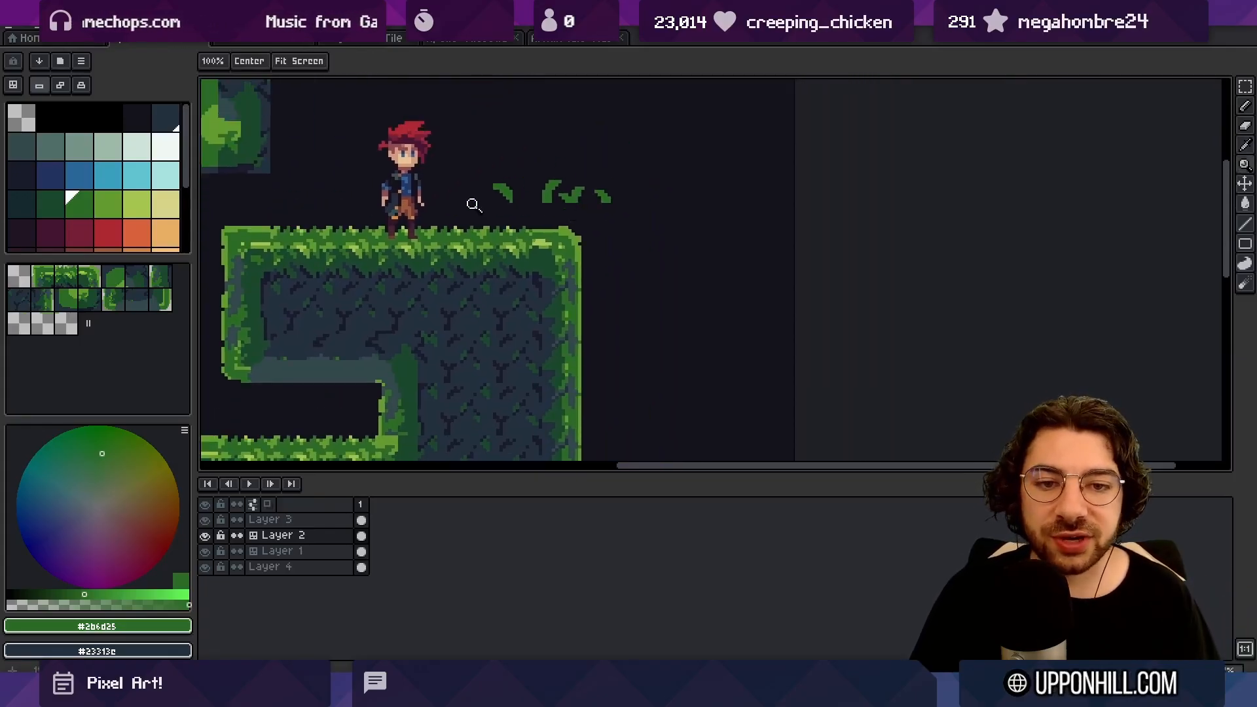
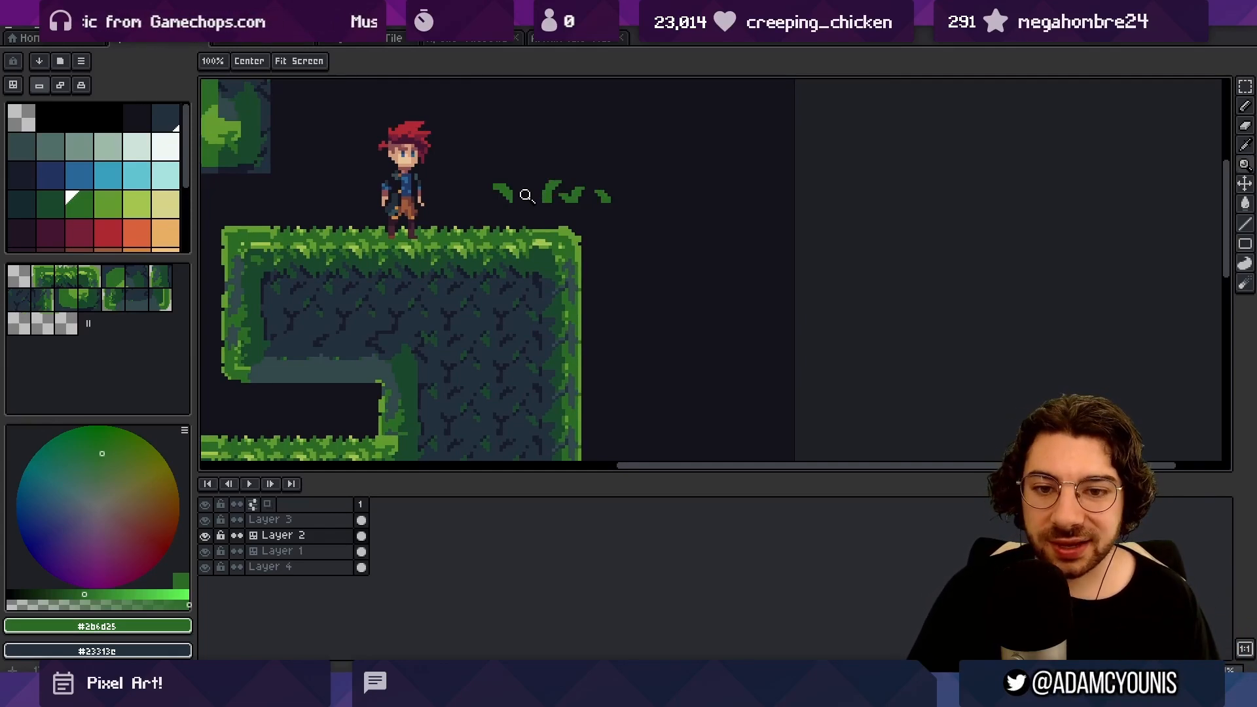
pyautogui.hscroll(-3, 562, 261)
pyautogui.click(452, 283)
pyautogui.press('b')
pyautogui.keyDown('alt'); pyautogui.click(444, 277); pyautogui.keyUp('alt')
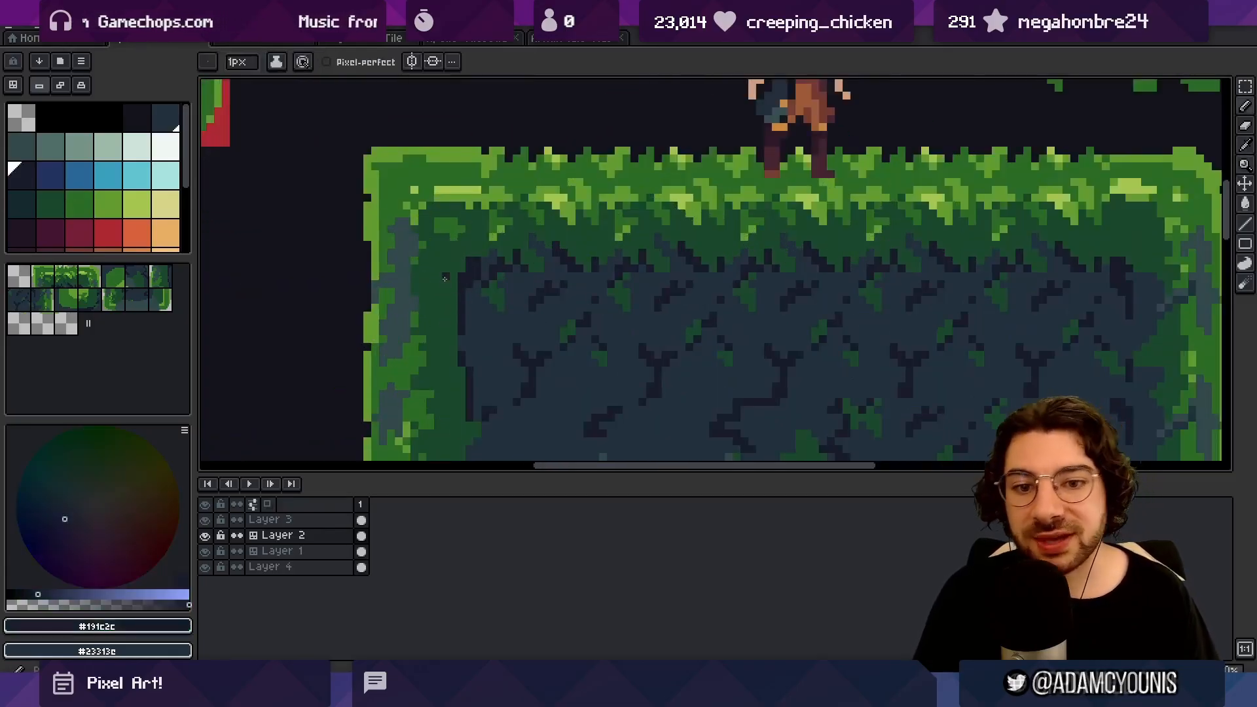
pyautogui.click(455, 280)
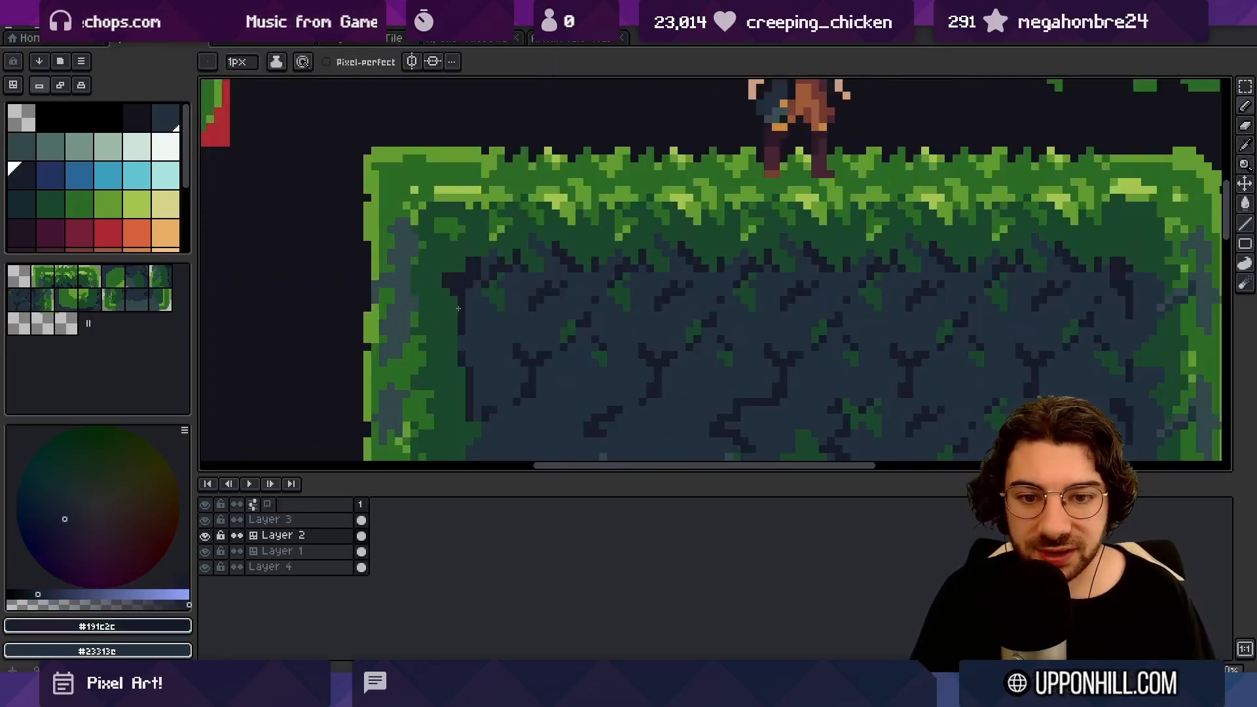
pyautogui.moveTo(458, 348); pyautogui.dragTo(477, 238)
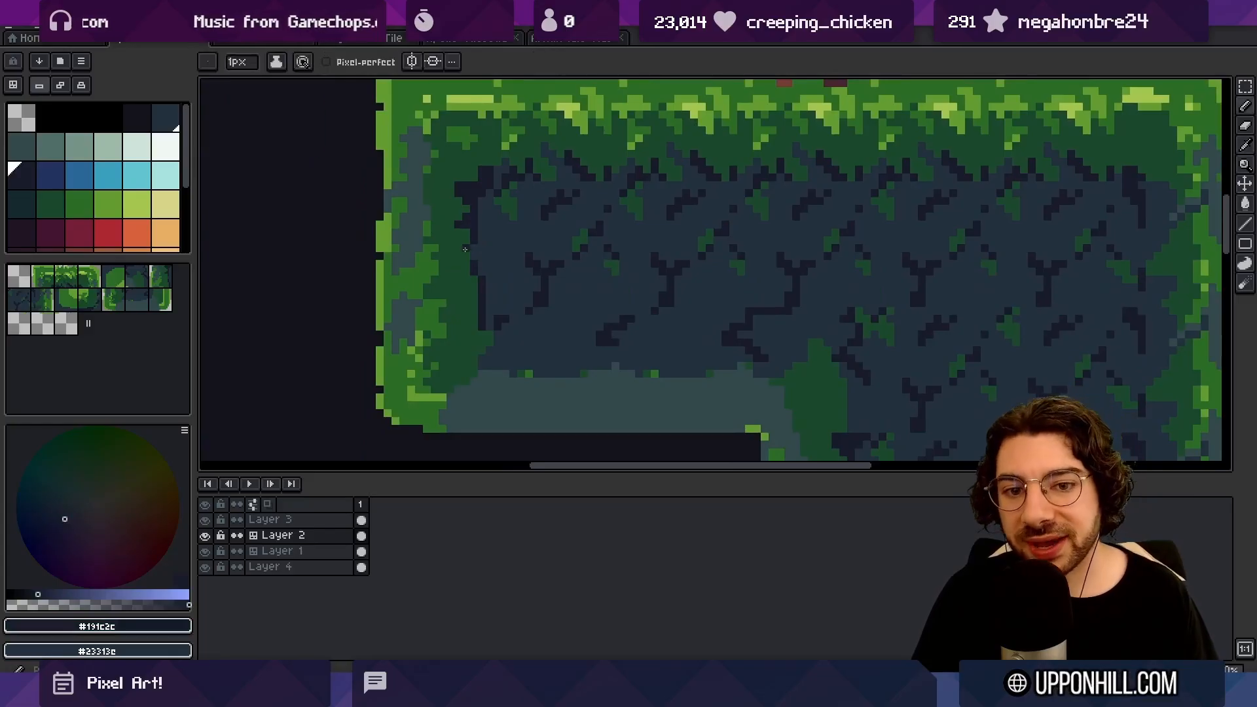
pyautogui.keyDown('alt'); pyautogui.click(472, 215); pyautogui.keyUp('alt')
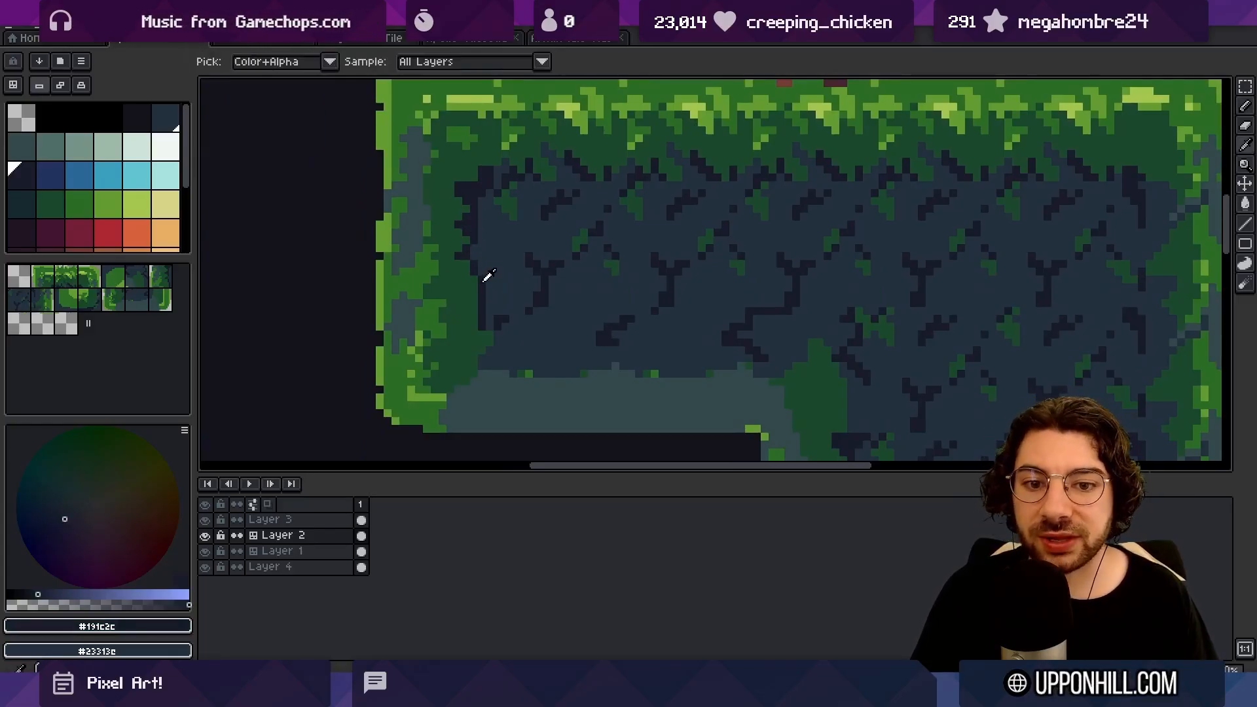
# Step: Break up the lower part of the left wall's shadow line with dark green #1a482c, #191c2c and stone blue #23313c
pyautogui.scroll(-4, 509, 210)
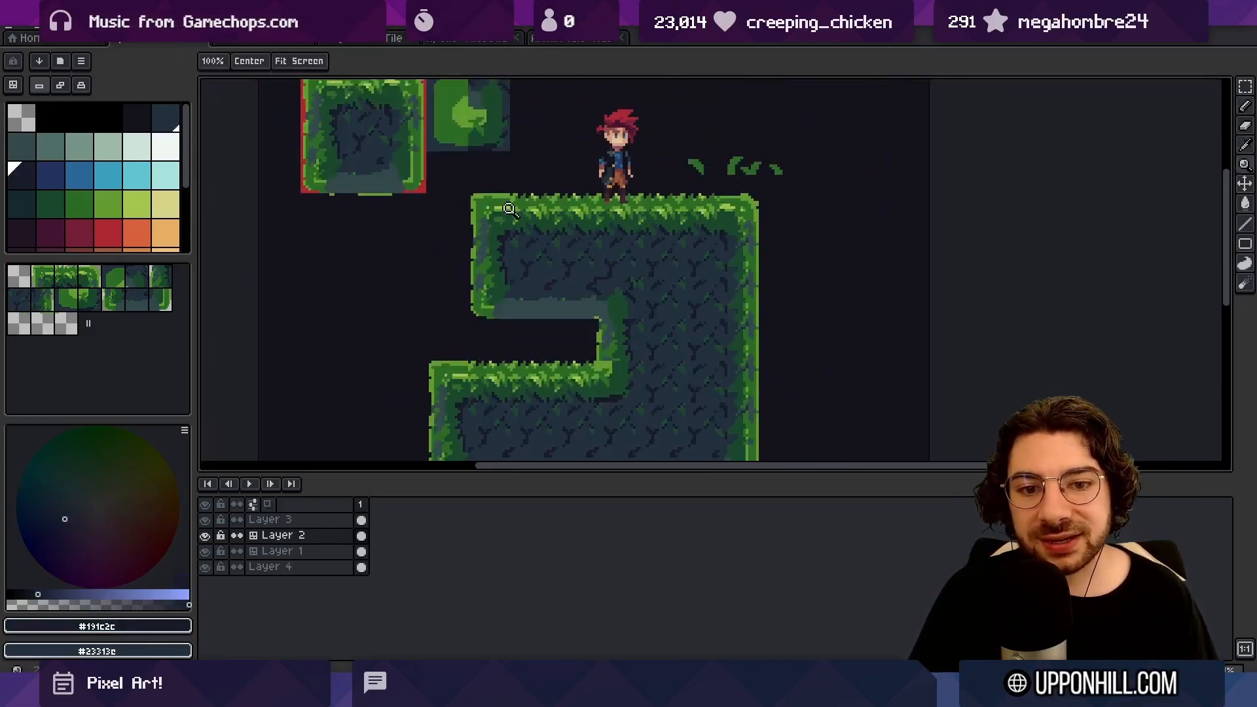
pyautogui.scroll(1, 493, 258)
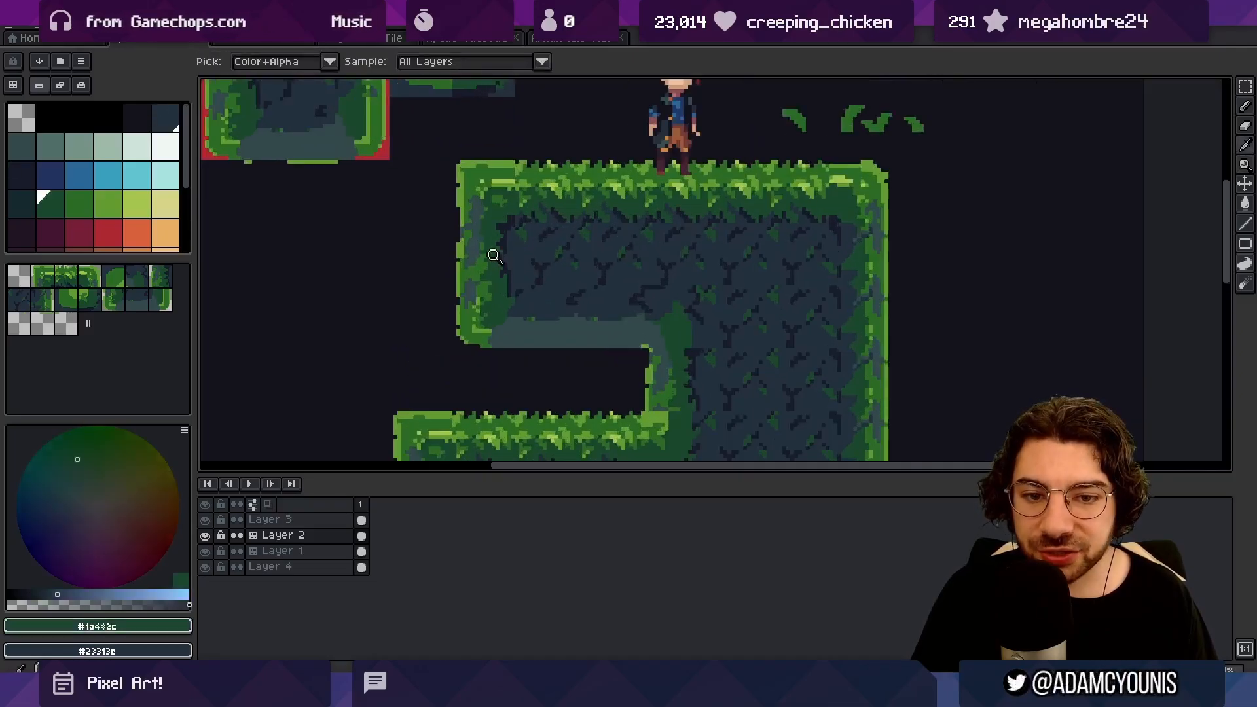
pyautogui.keyDown('alt'); pyautogui.click(503, 266); pyautogui.keyUp('alt')
pyautogui.keyDown('alt'); pyautogui.click(495, 276); pyautogui.keyUp('alt')
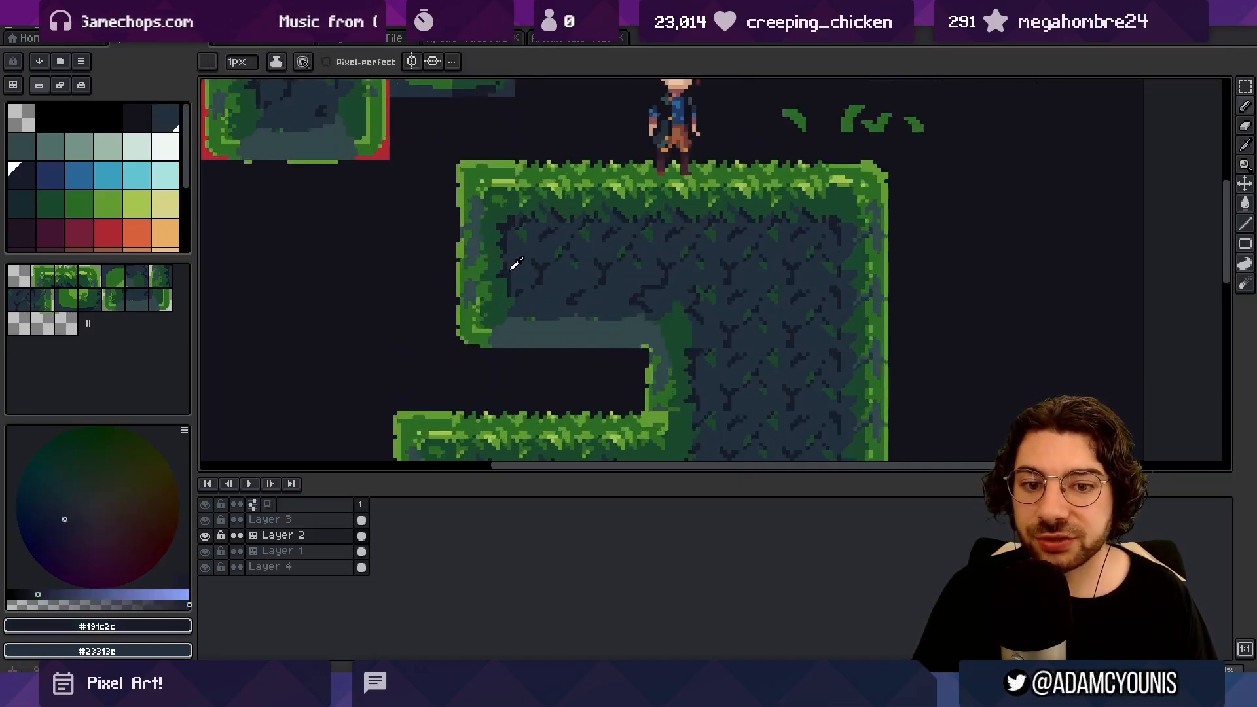
pyautogui.keyDown('alt'); pyautogui.click(509, 274); pyautogui.keyUp('alt')
pyautogui.scroll(2, 506, 274)
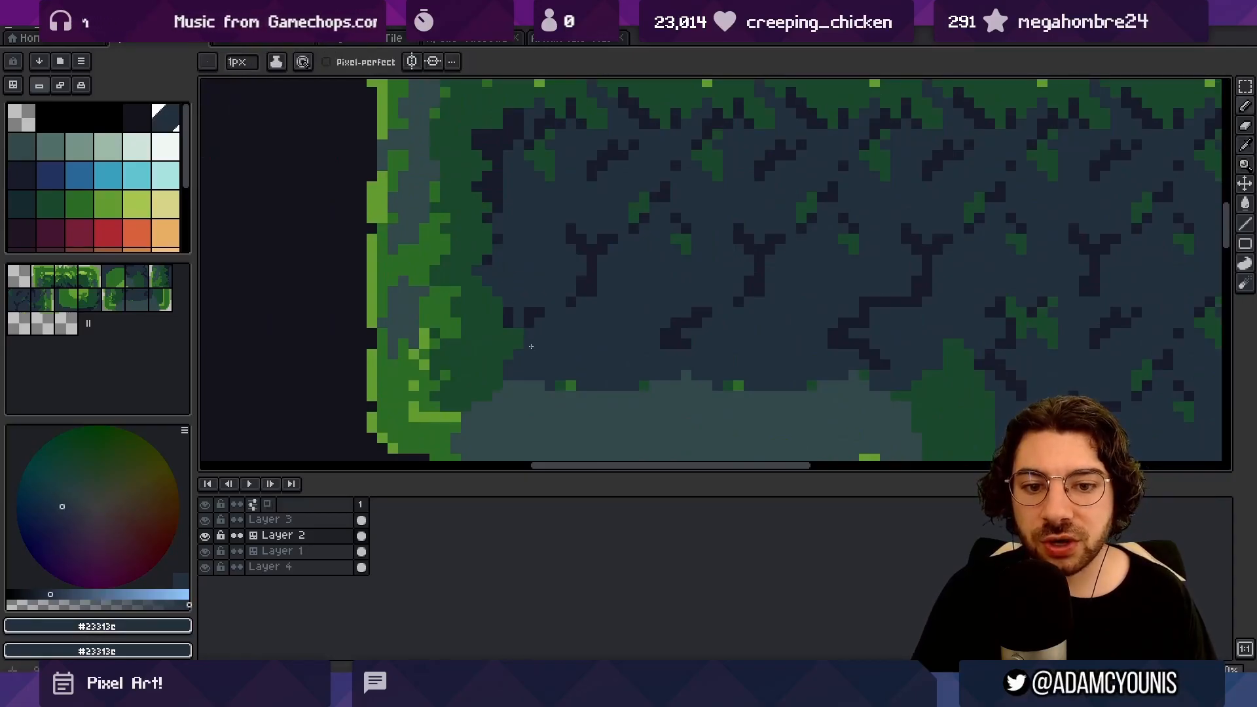
pyautogui.scroll(-3, 476, 354)
# Step: Add mid-green #2b6d25 and light-green #639d30 grass pixels beside the stone patches on the left wall
pyautogui.scroll(3, 497, 275)
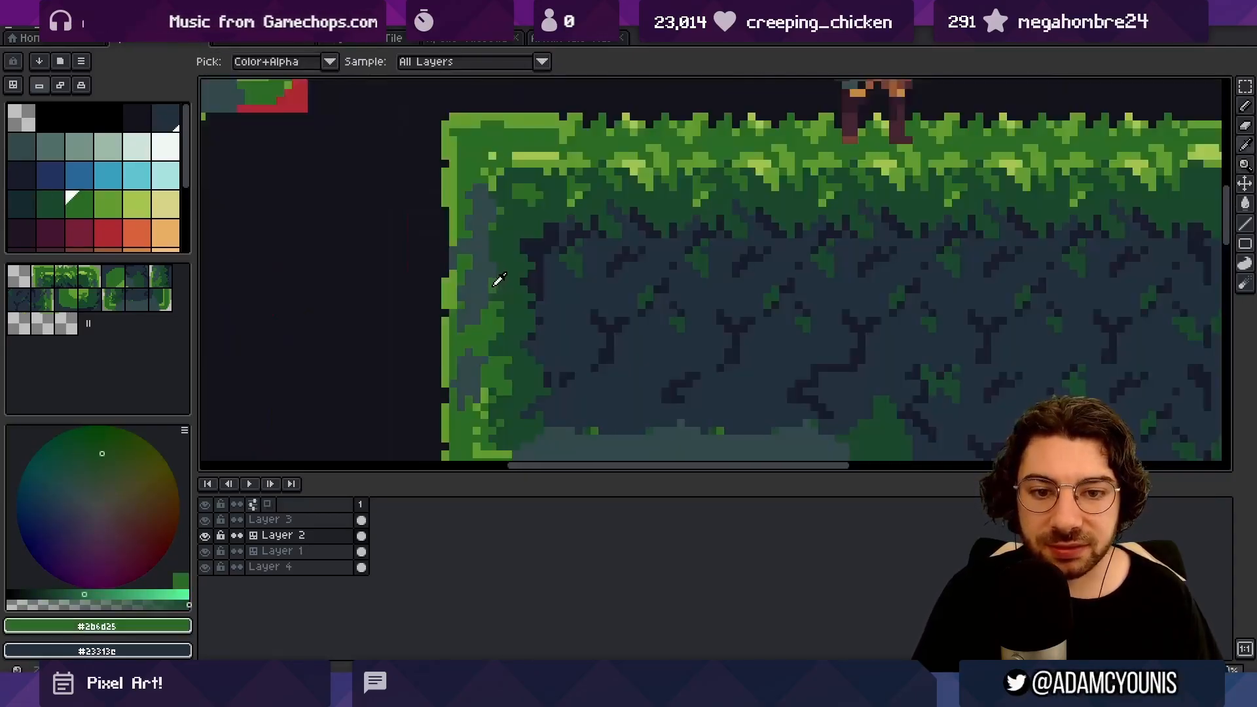
pyautogui.keyDown('alt'); pyautogui.click(493, 269); pyautogui.keyUp('alt')
pyautogui.click(493, 268)
pyautogui.keyDown('alt'); pyautogui.click(493, 227); pyautogui.keyUp('alt')
pyautogui.click(493, 232)
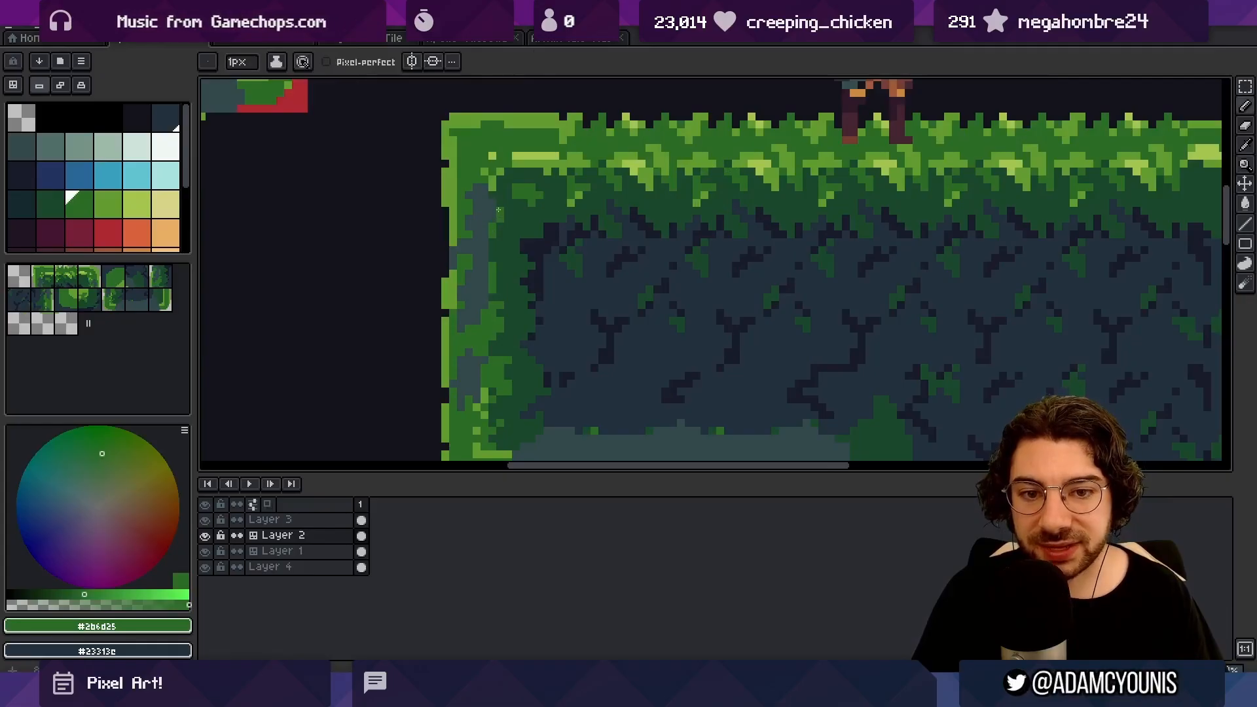
pyautogui.keyDown('alt'); pyautogui.click(499, 186); pyautogui.keyUp('alt')
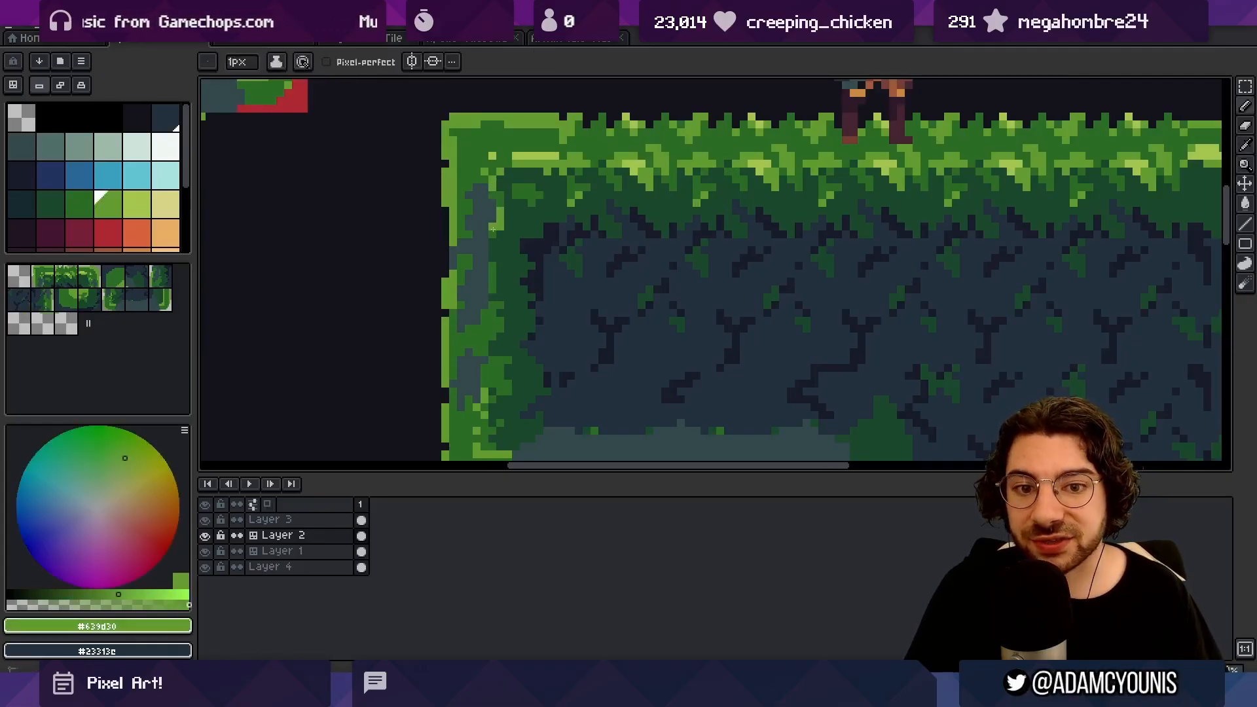
pyautogui.keyDown('alt'); pyautogui.click(493, 229); pyautogui.keyUp('alt')
# Step: Draw branching #23313c cracks through the grey-teal stone underside above the notch, tidying them with #33494c
pyautogui.press('z')
pyautogui.scroll(-8, 523, 216)
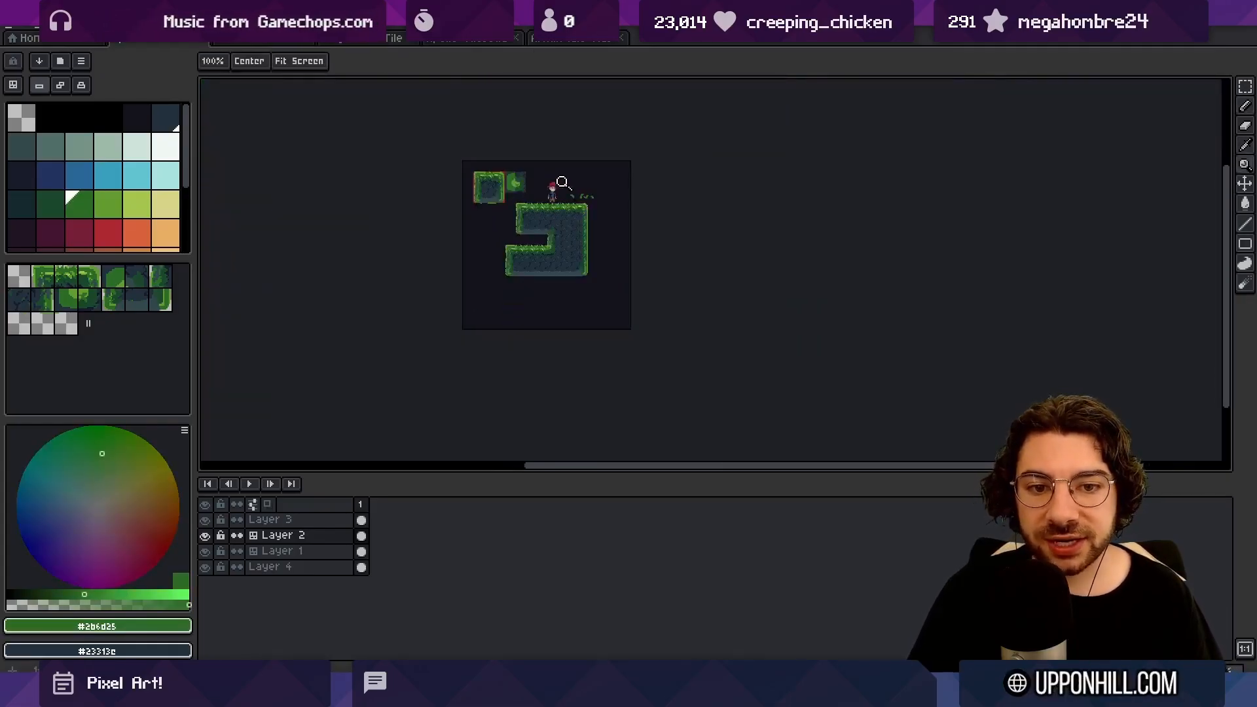
pyautogui.scroll(8, 531, 234)
pyautogui.press('b')
pyautogui.keyDown('alt'); pyautogui.click(469, 194); pyautogui.keyUp('alt')
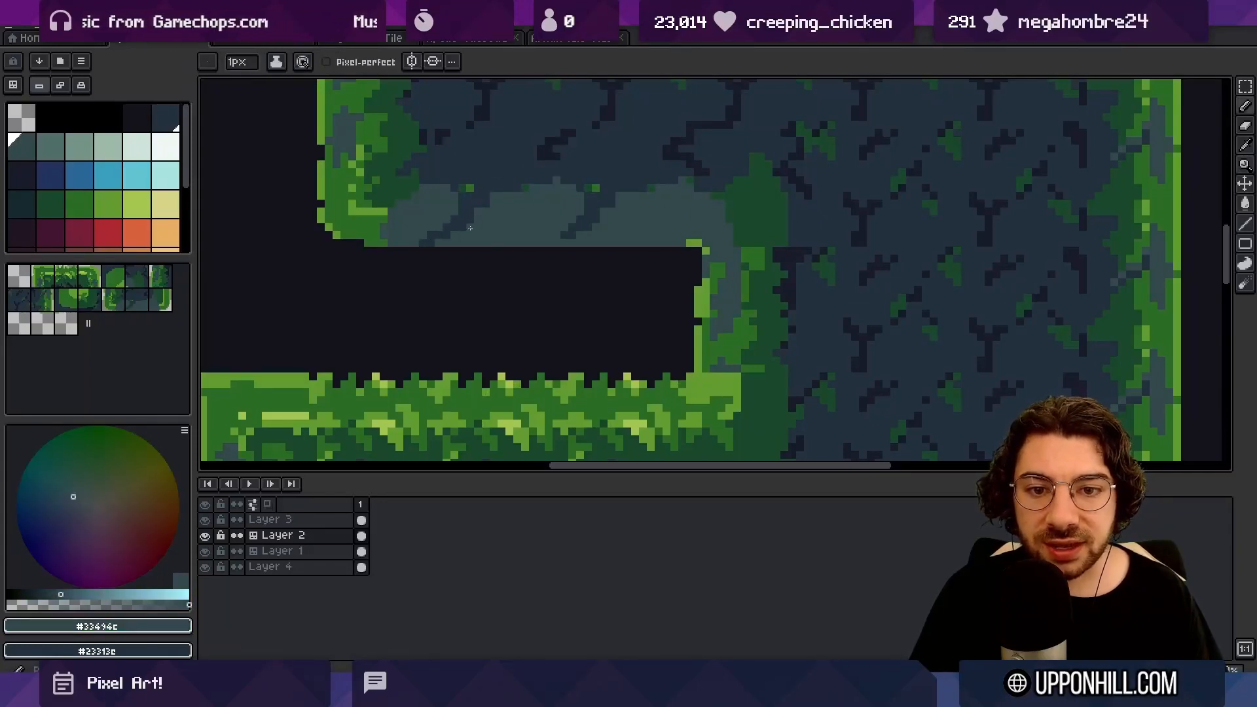
pyautogui.moveTo(477, 202); pyautogui.dragTo(528, 238)
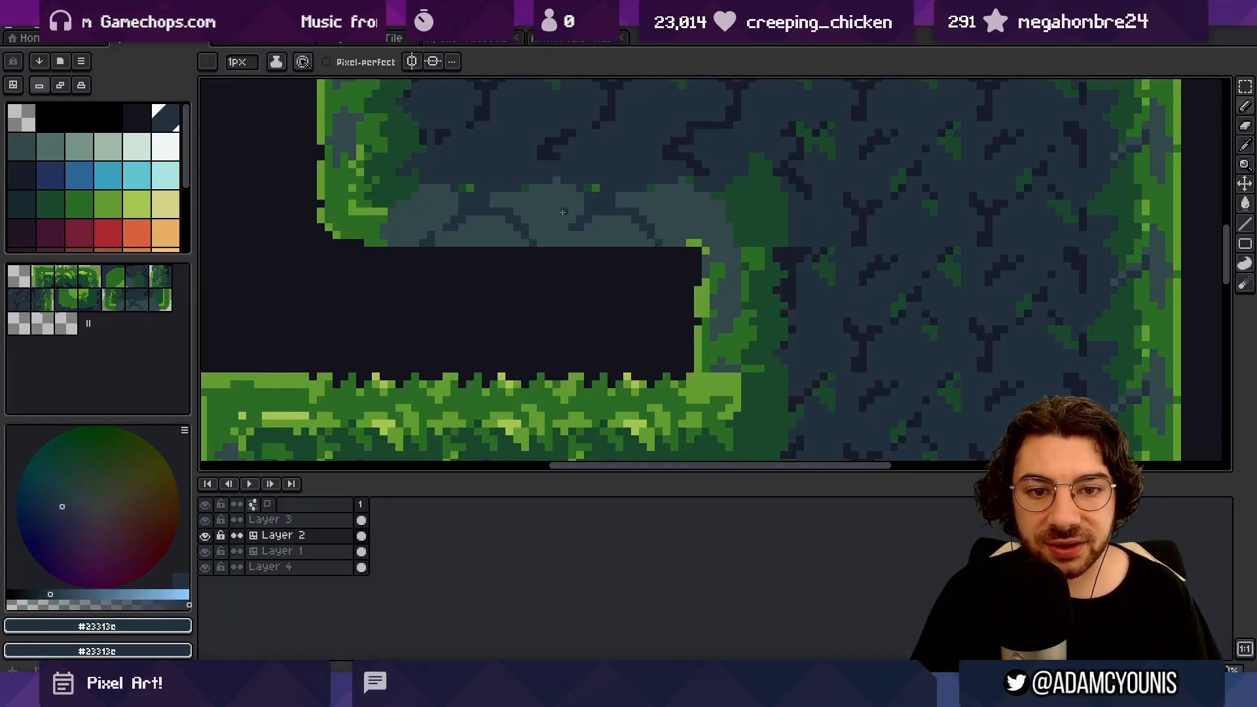
pyautogui.press('space')
pyautogui.scroll(-8, 562, 212)
pyautogui.scroll(8, 581, 195)
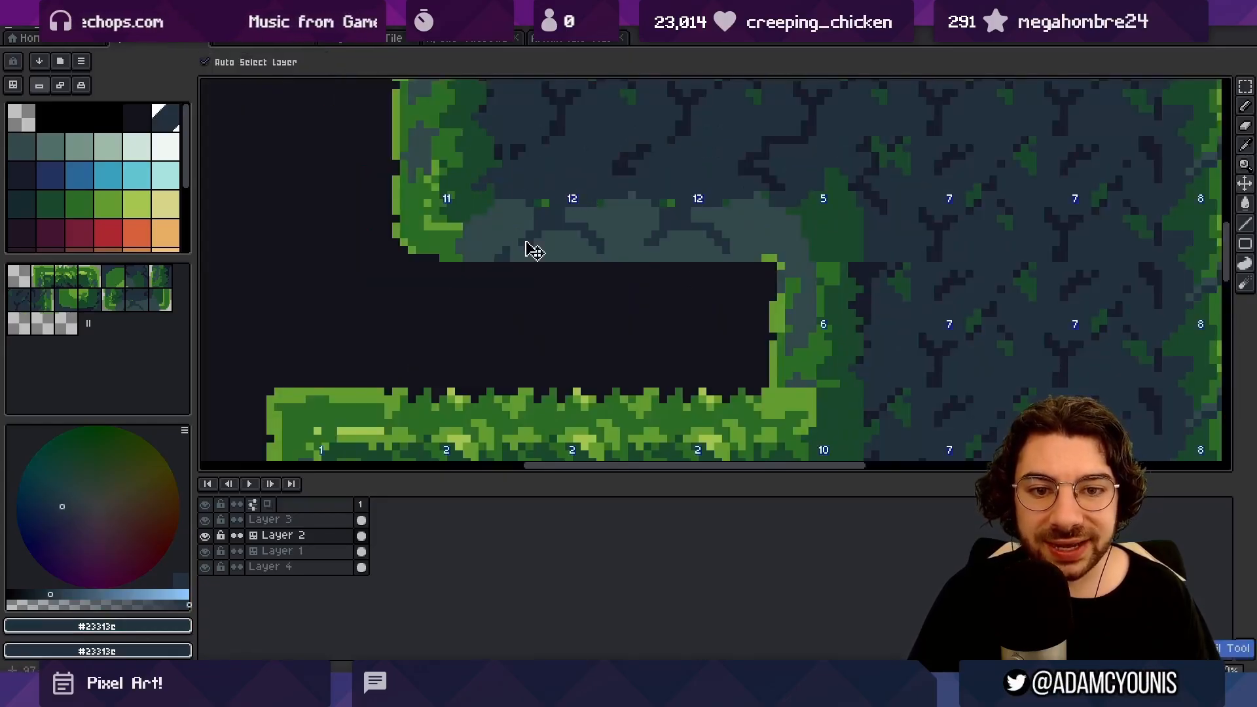
# Step: Paint mid-green #2b6d25 grass blades extending inward over the dark green midway down the lower left wall
pyautogui.scroll(-3, 529, 155)
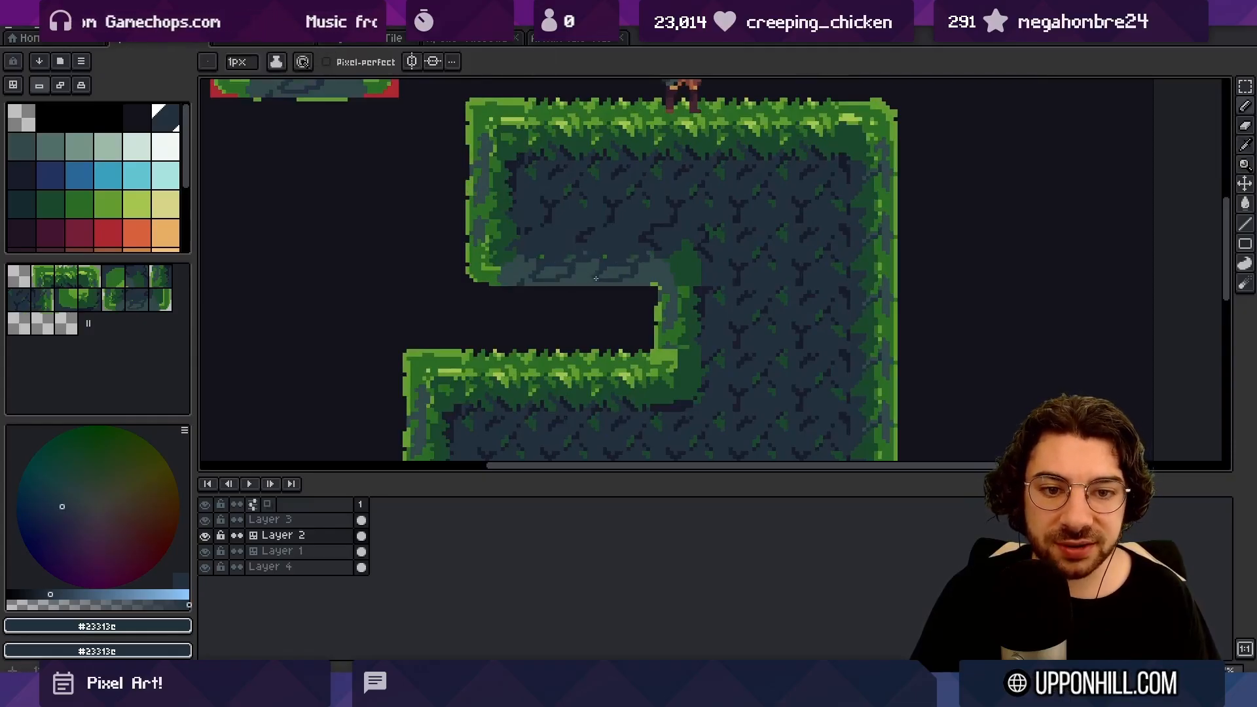
pyautogui.scroll(-3, 604, 253)
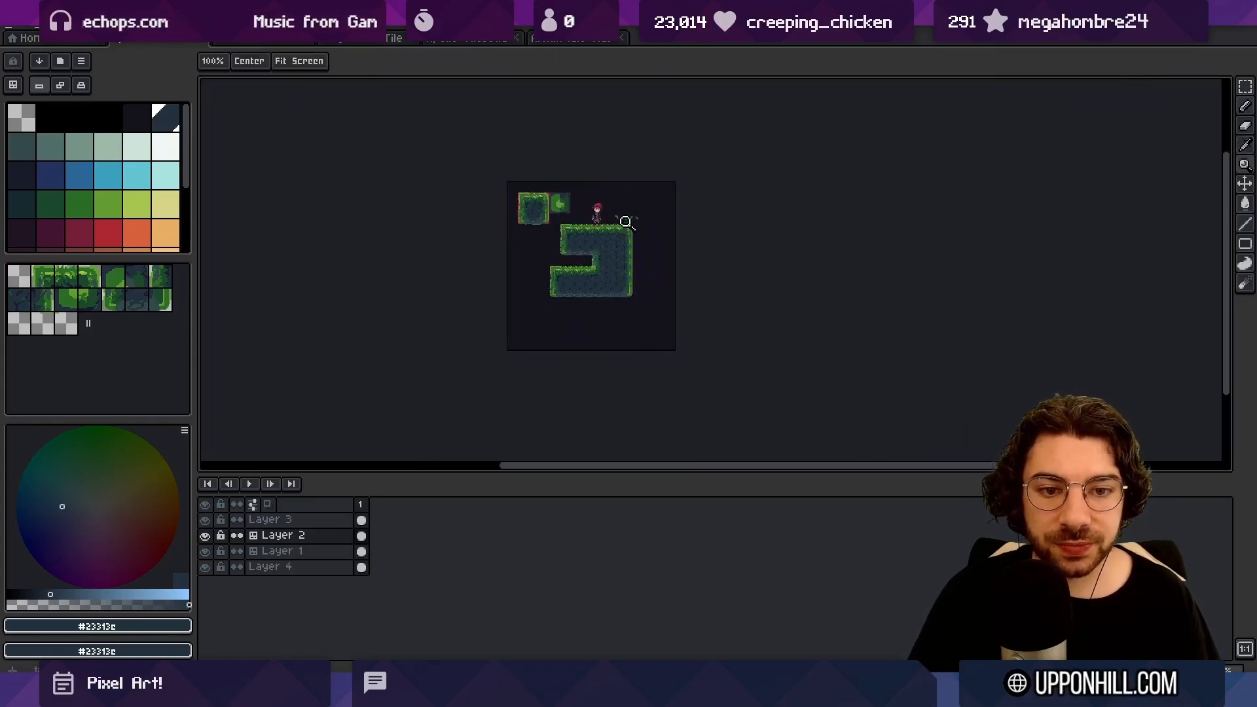
pyautogui.scroll(5, 589, 292)
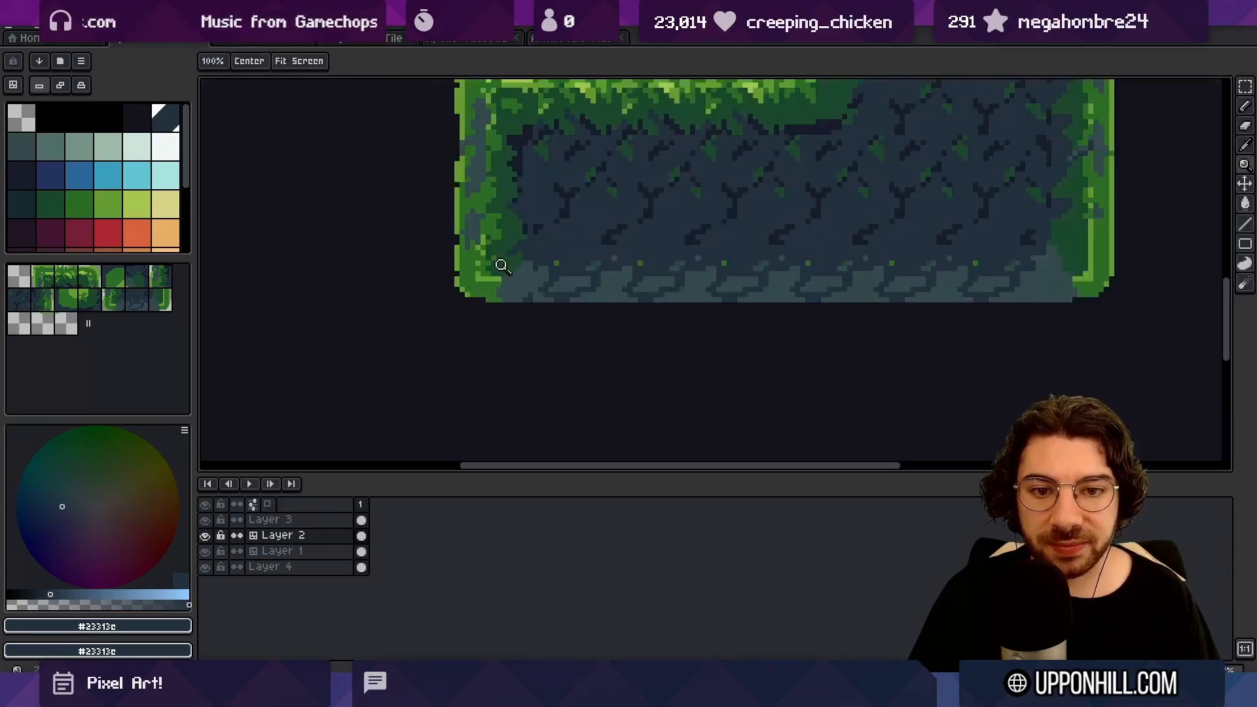
pyautogui.scroll(1, 522, 259)
pyautogui.keyDown('alt'); pyautogui.click(510, 259); pyautogui.keyUp('alt')
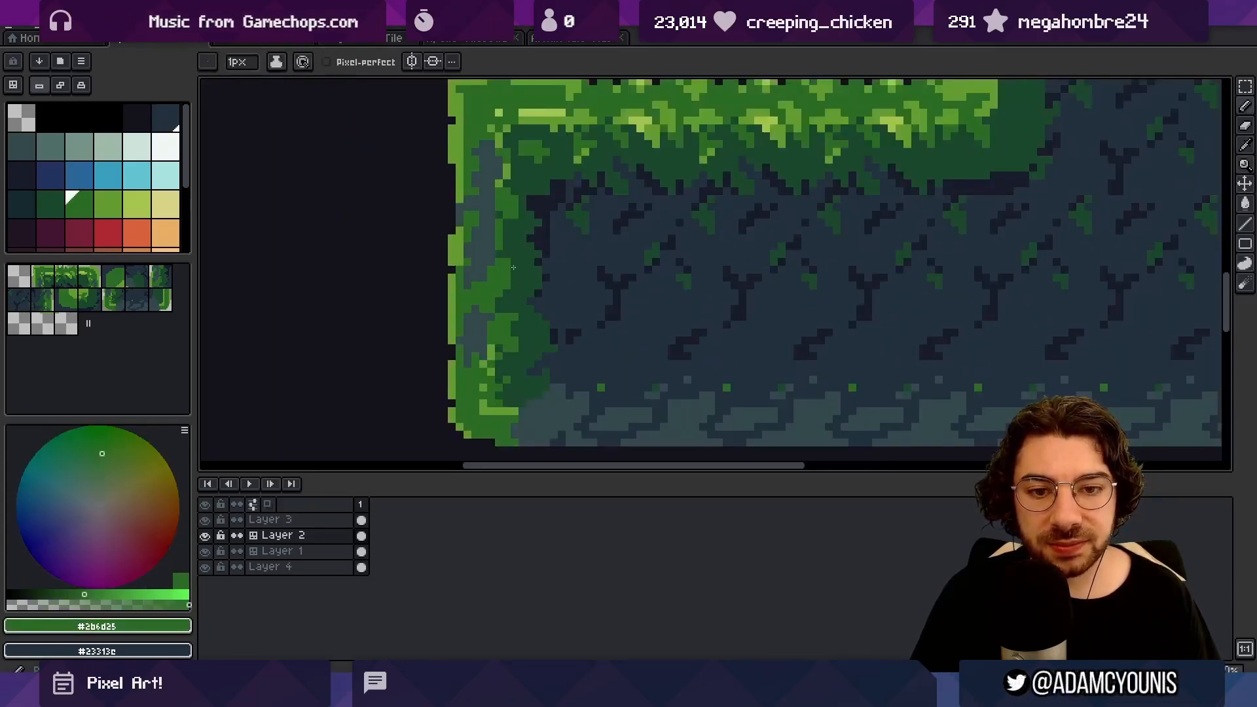
pyautogui.keyDown('alt'); pyautogui.click(522, 247); pyautogui.keyUp('alt')
pyautogui.keyDown('alt'); pyautogui.click(521, 258); pyautogui.keyUp('alt')
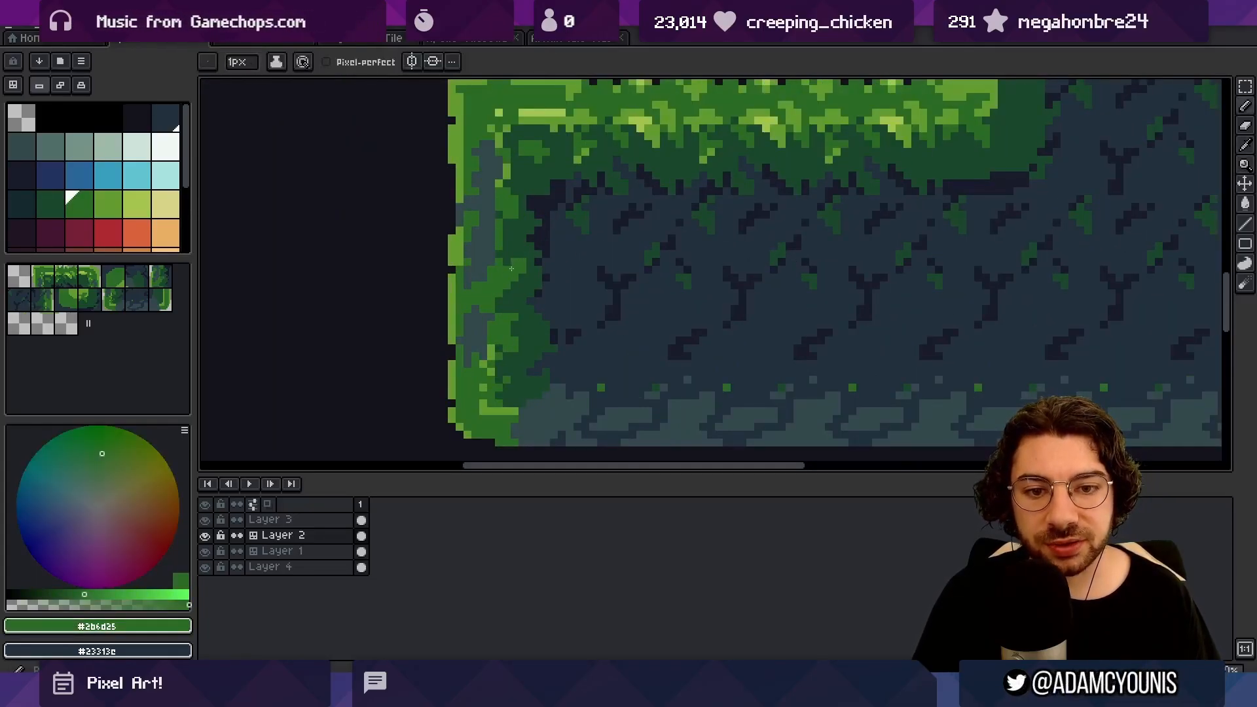
pyautogui.keyDown('alt'); pyautogui.click(522, 283); pyautogui.keyUp('alt')
pyautogui.keyDown('alt'); pyautogui.click(523, 260); pyautogui.keyUp('alt')
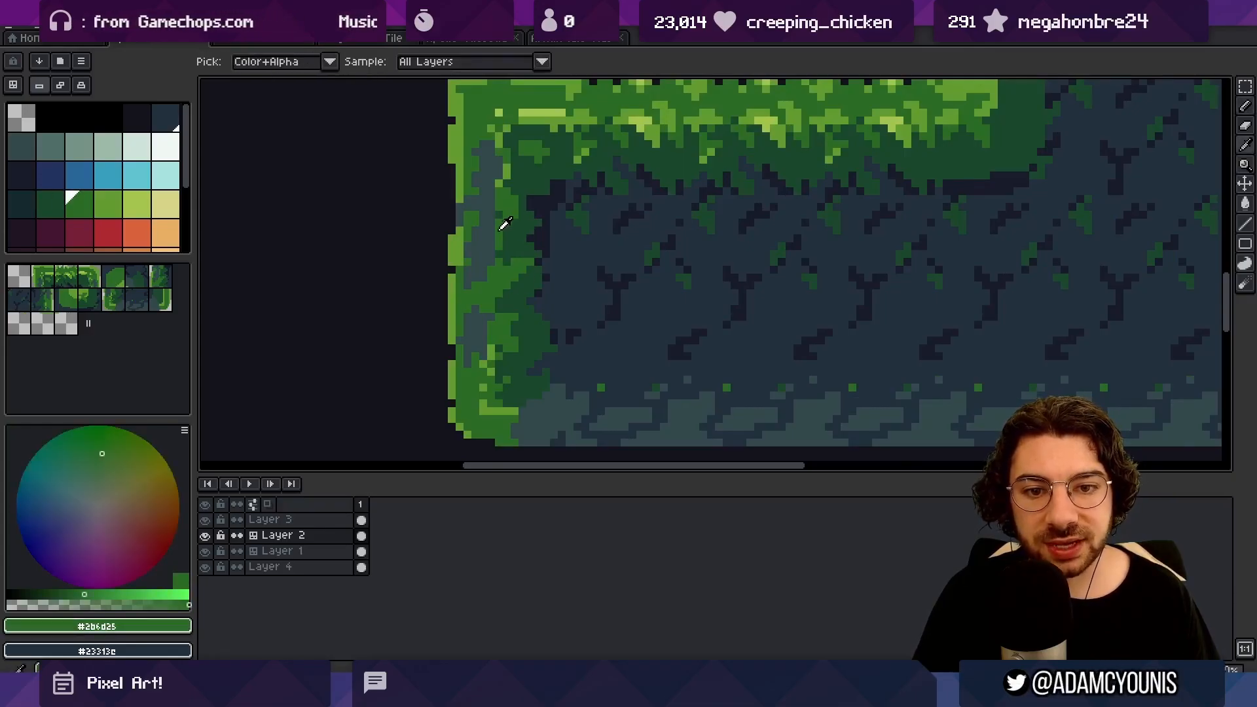
# Step: Highlight the tips of the left wall's new grass blades with light green #639d30, keeping #2b6d25 beneath them
pyautogui.keyDown('alt'); pyautogui.click(576, 155); pyautogui.keyUp('alt')
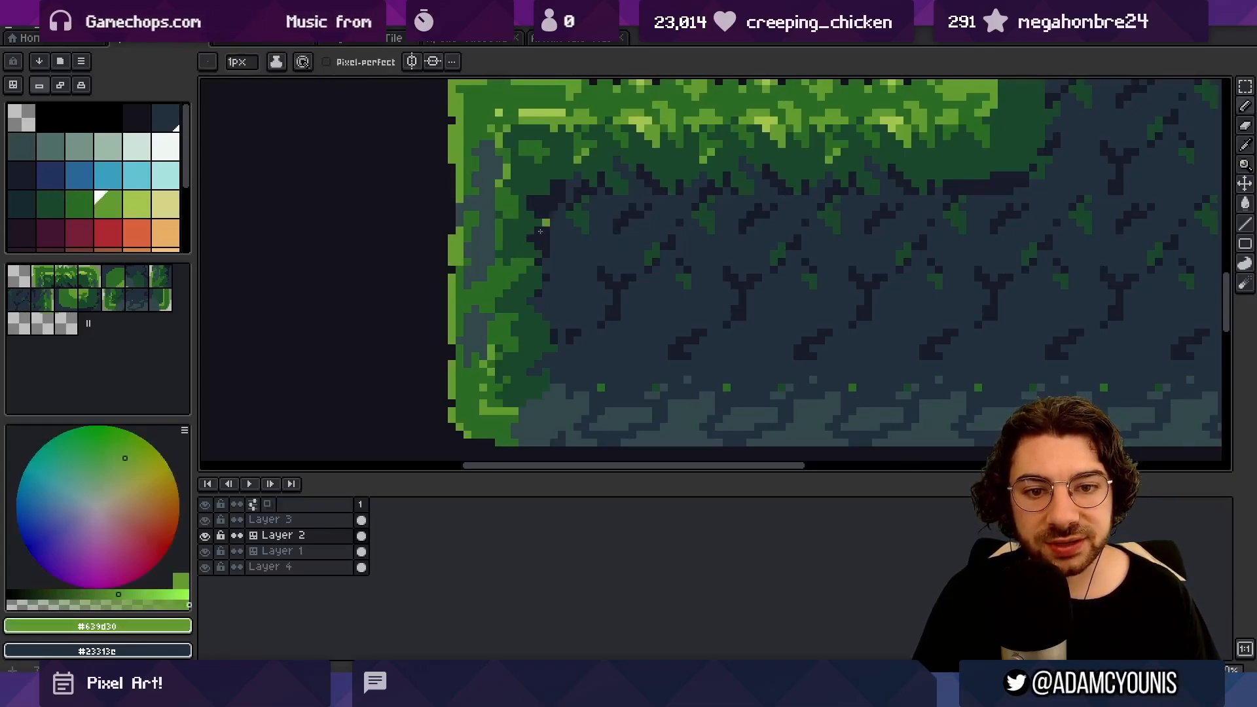
pyautogui.click(515, 277)
pyautogui.keyDown('alt'); pyautogui.click(508, 279); pyautogui.keyUp('alt')
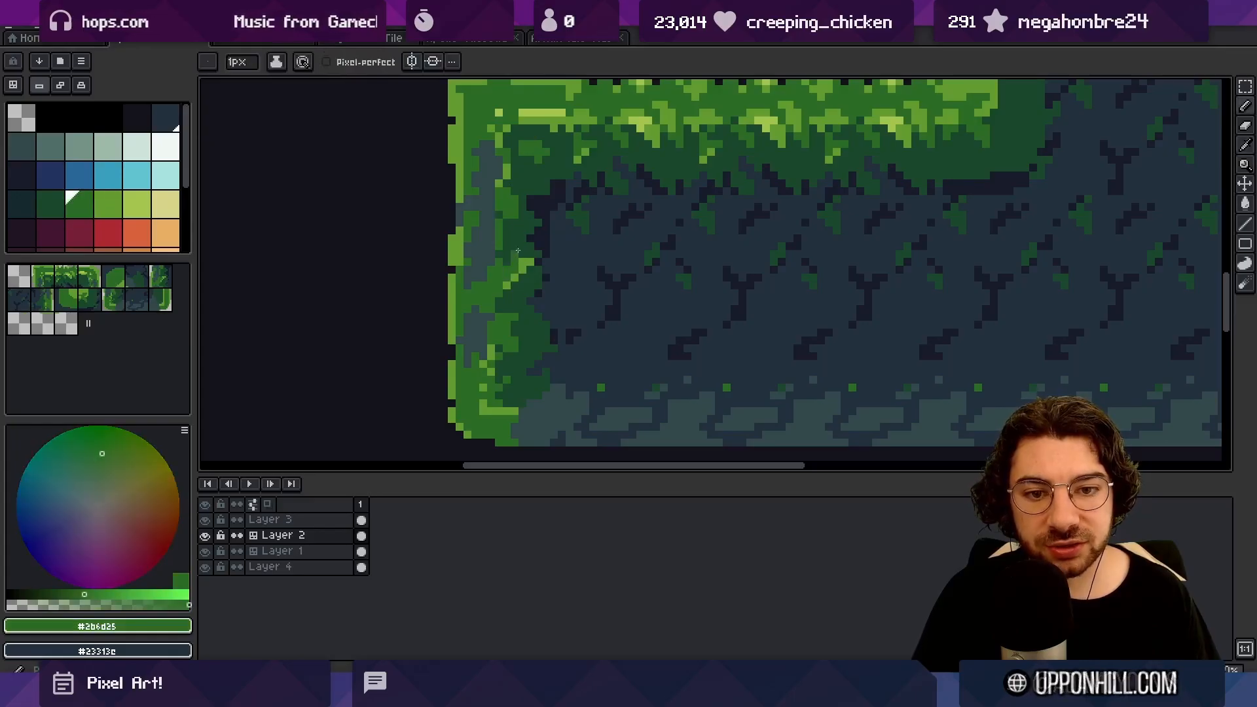
# Step: Blend mid-green #2b6d25 and dark green #1a482c grass blades around the stone patch on the lower right wall
pyautogui.press('z')
pyautogui.scroll(-8, 543, 240)
pyautogui.scroll(8, 619, 222)
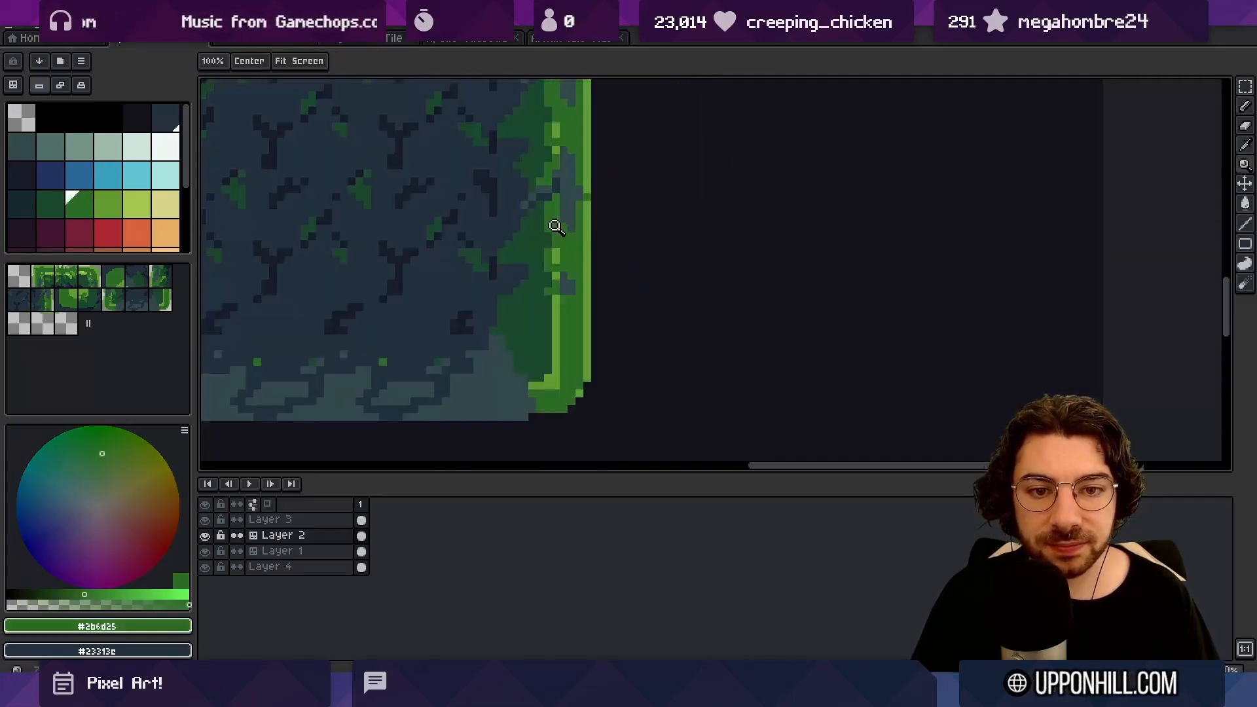
pyautogui.press('b')
pyautogui.keyDown('alt'); pyautogui.click(541, 212); pyautogui.keyUp('alt')
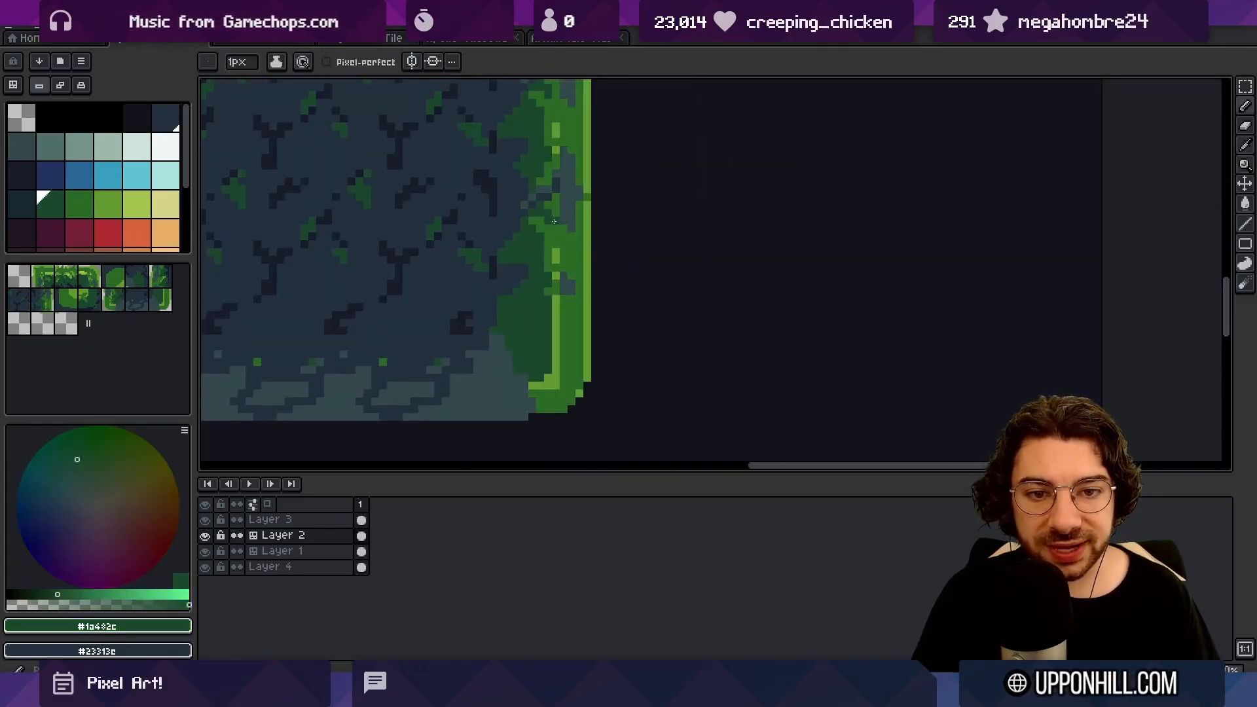
pyautogui.keyDown('alt'); pyautogui.click(561, 227); pyautogui.keyUp('alt')
pyautogui.keyDown('alt'); pyautogui.click(554, 221); pyautogui.keyUp('alt')
pyautogui.click(560, 227)
pyautogui.keyDown('alt'); pyautogui.click(543, 227); pyautogui.keyUp('alt')
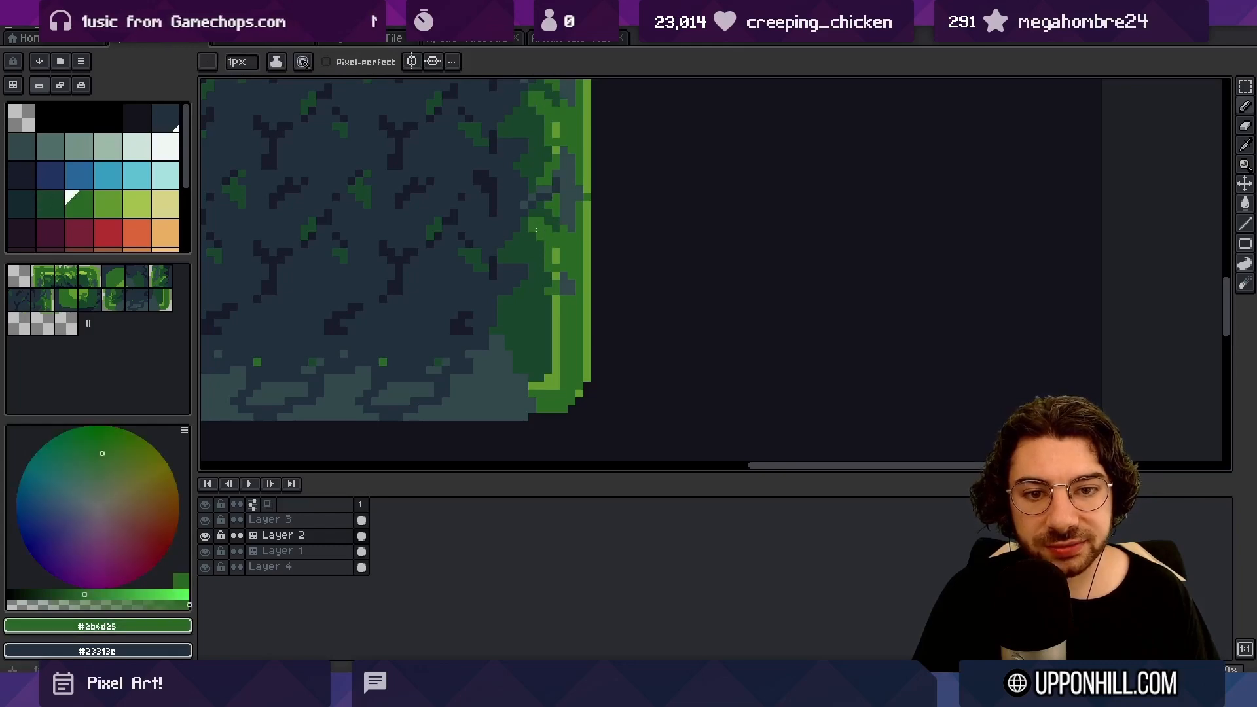
pyautogui.keyDown('alt'); pyautogui.click(534, 235); pyautogui.keyUp('alt')
pyautogui.click(541, 220)
pyautogui.click(550, 205)
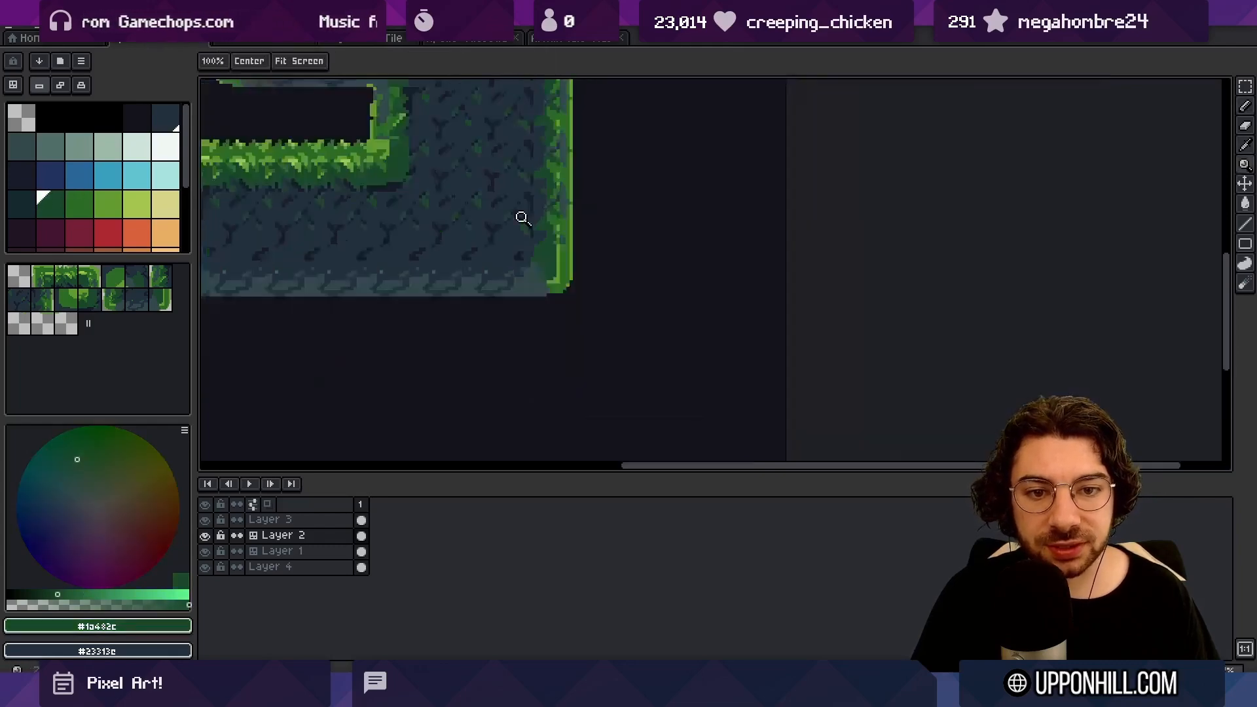
# Step: Show the tile grid over the canvas while working on the right wall
pyautogui.press('z')
pyautogui.scroll(-4, 519, 213)
pyautogui.scroll(4, 582, 229)
pyautogui.scroll(-3, 579, 262)
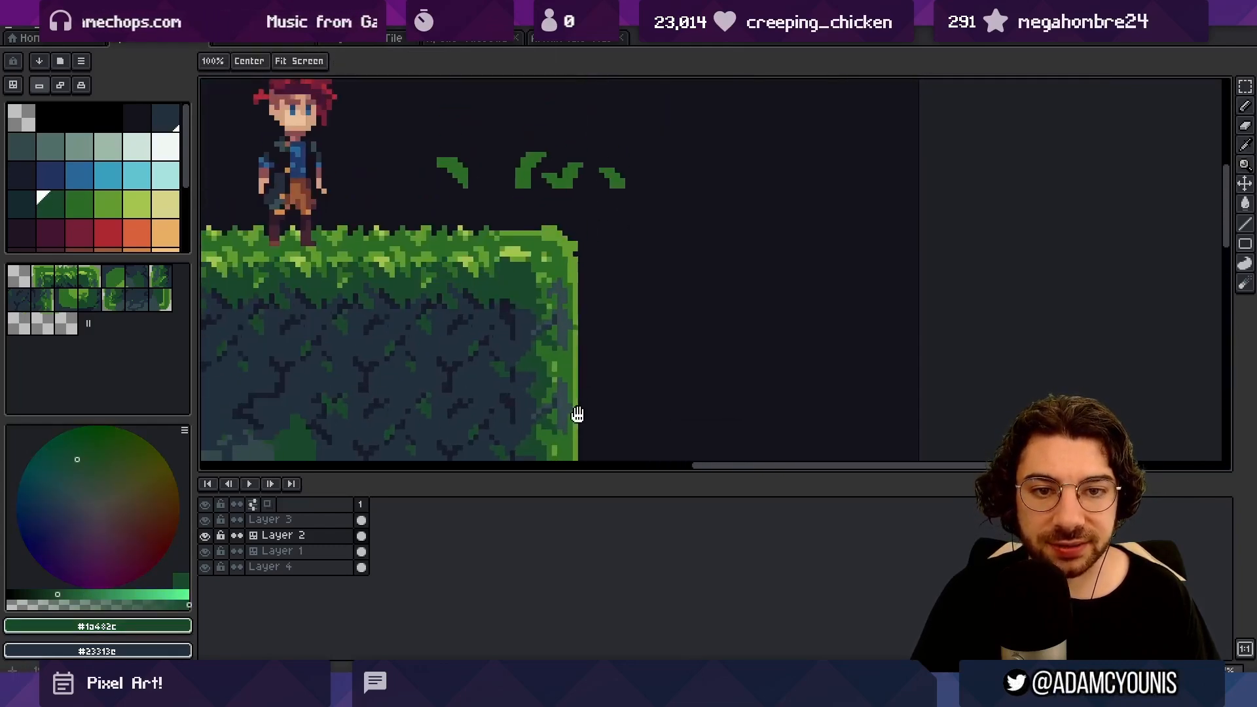
pyautogui.scroll(4, 581, 283)
pyautogui.click(252, 20)
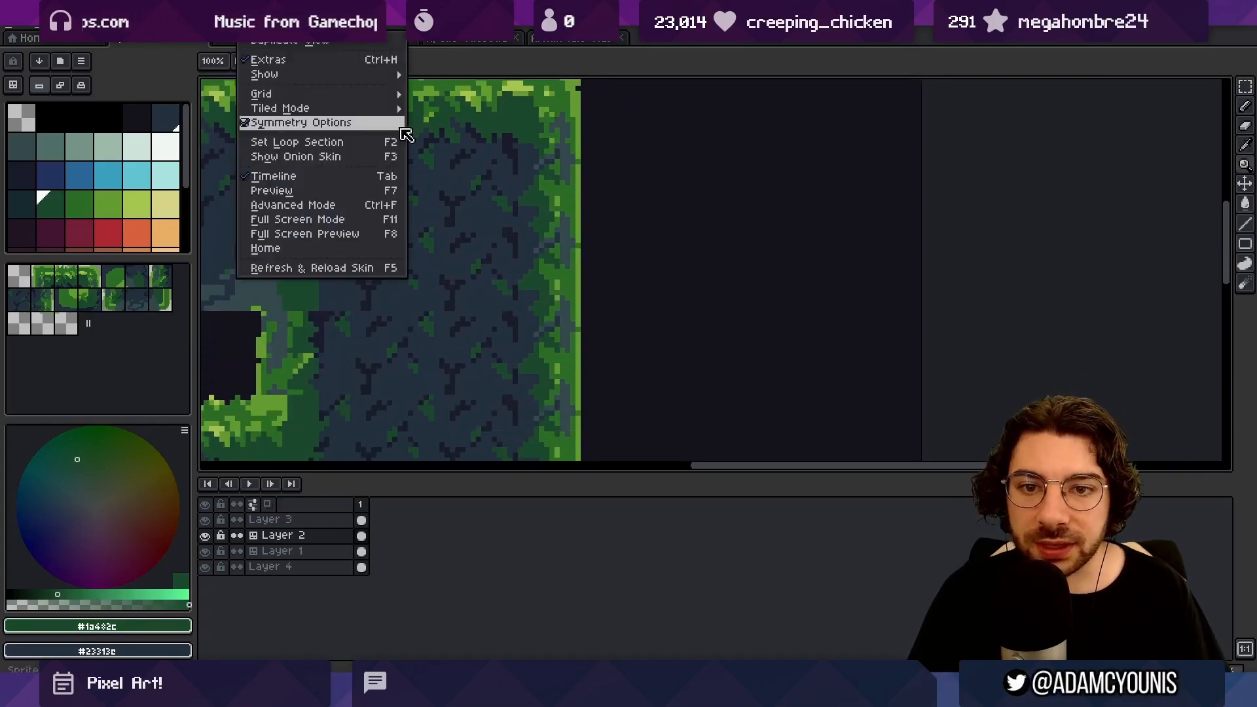
pyautogui.moveTo(336, 97)
pyautogui.moveTo(327, 75)
pyautogui.click(445, 104)
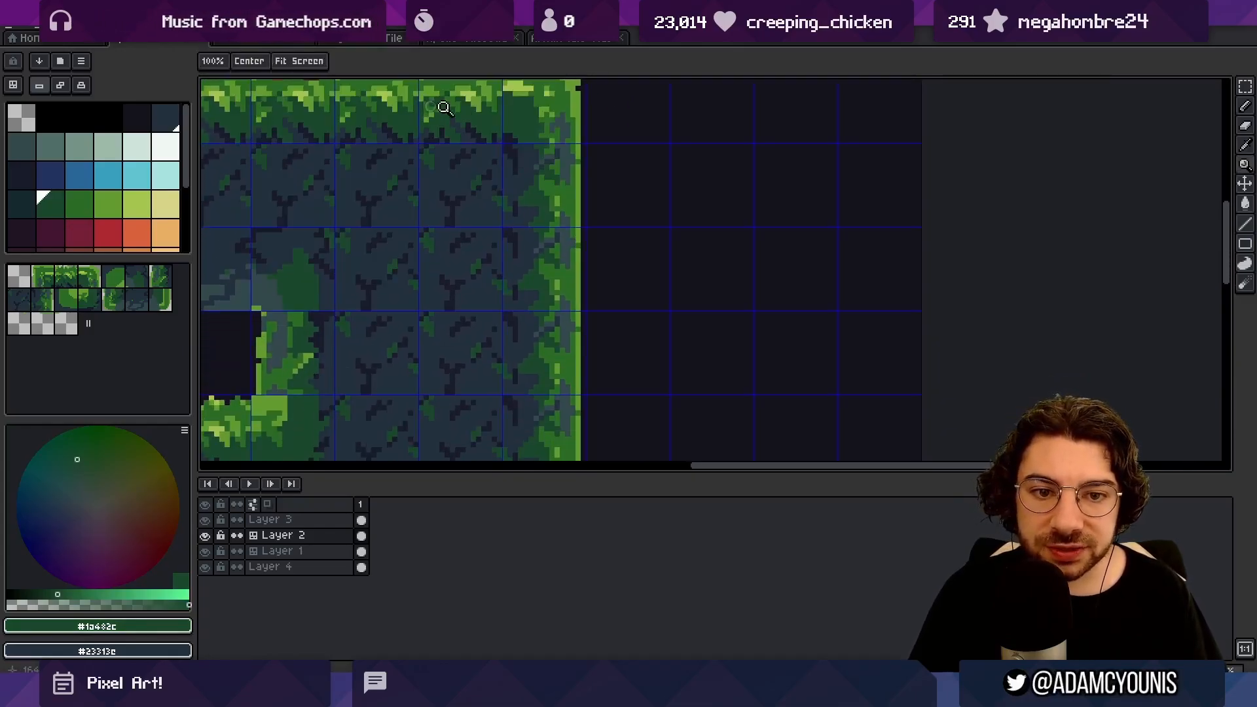
# Step: Add small grass tufts in #639d30 and #2b6d25 sticking out from the right wall's outer edge
pyautogui.keyDown('alt'); pyautogui.click(580, 197); pyautogui.keyUp('alt')
pyautogui.scroll(3, 570, 258)
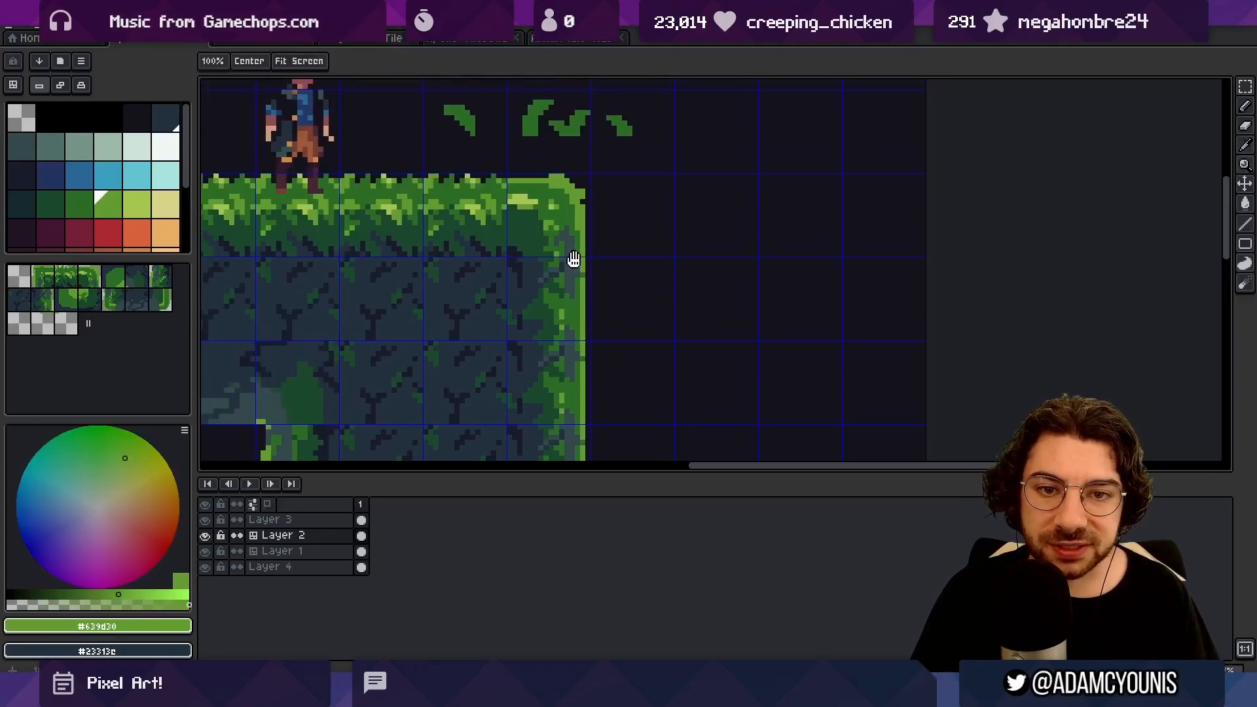
pyautogui.scroll(-1, 576, 242)
pyautogui.keyDown('alt'); pyautogui.click(578, 253); pyautogui.keyUp('alt')
pyautogui.press('b')
pyautogui.moveTo(592, 256); pyautogui.dragTo(585, 263)
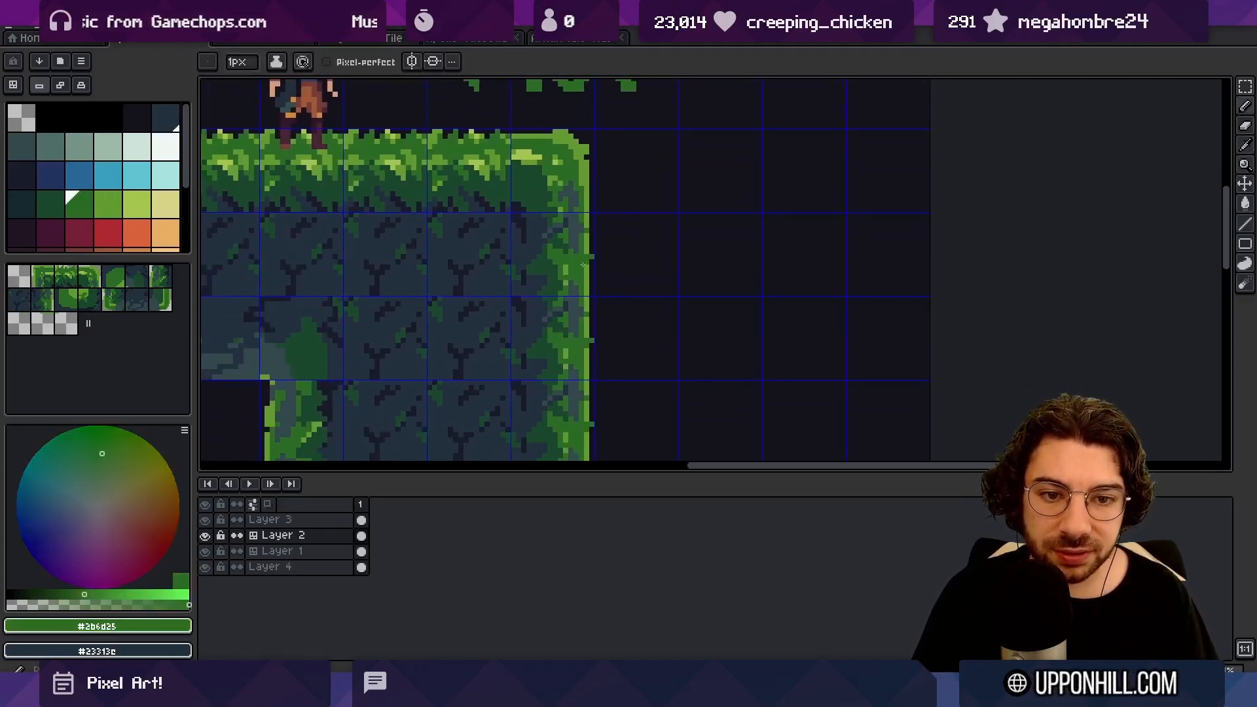
# Step: Erase small notches along the right wall's outer edge and touch up the ragged grass with #639d30
pyautogui.press('e')
pyautogui.scroll(-2, 587, 262)
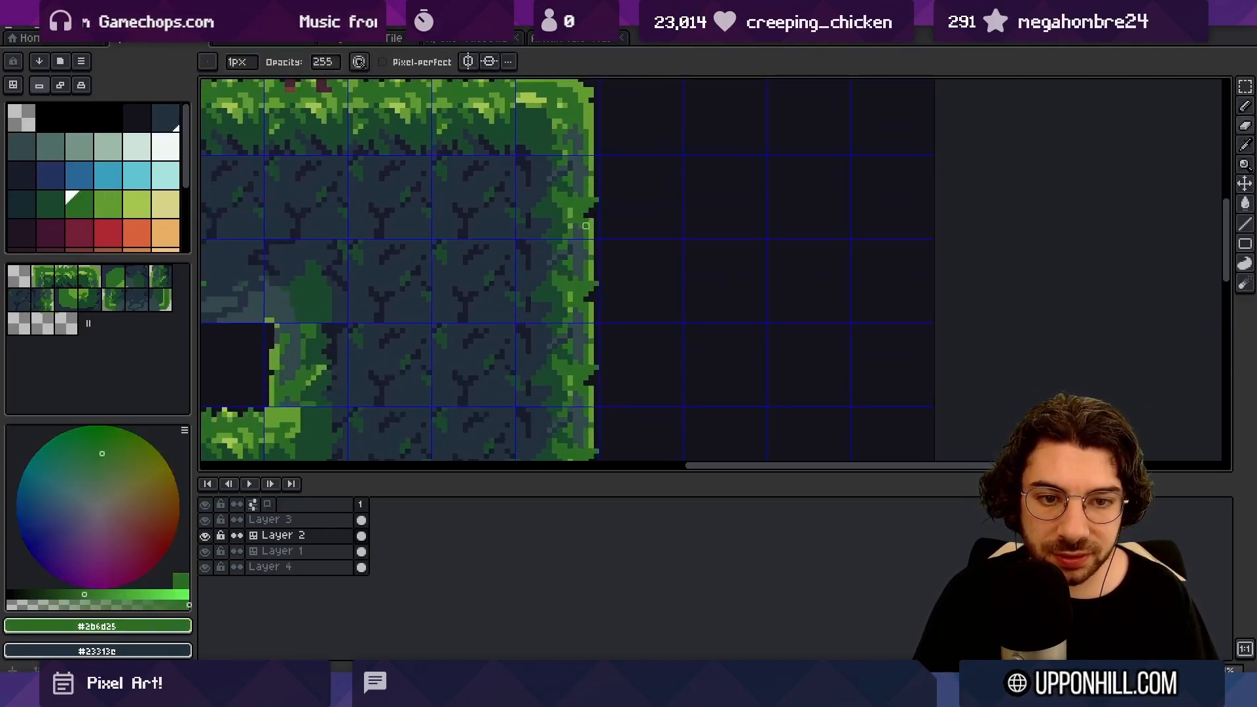
pyautogui.press('b')
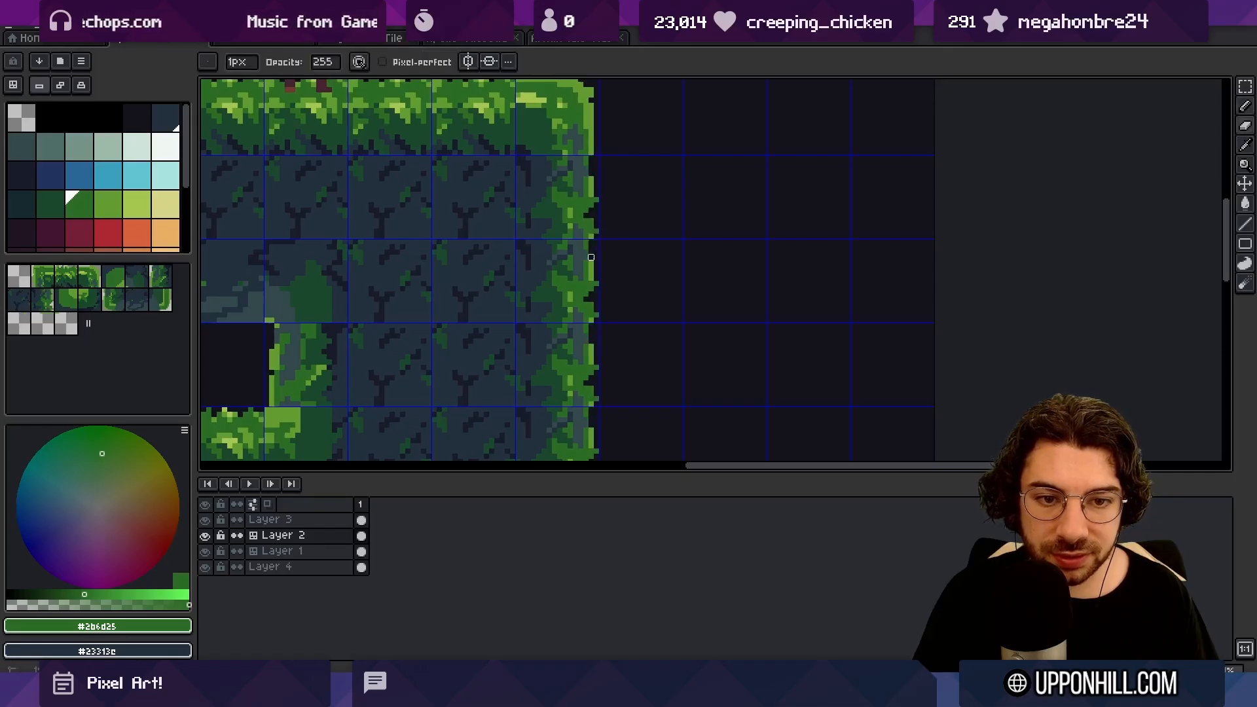
pyautogui.keyDown('alt'); pyautogui.click(589, 264); pyautogui.keyUp('alt')
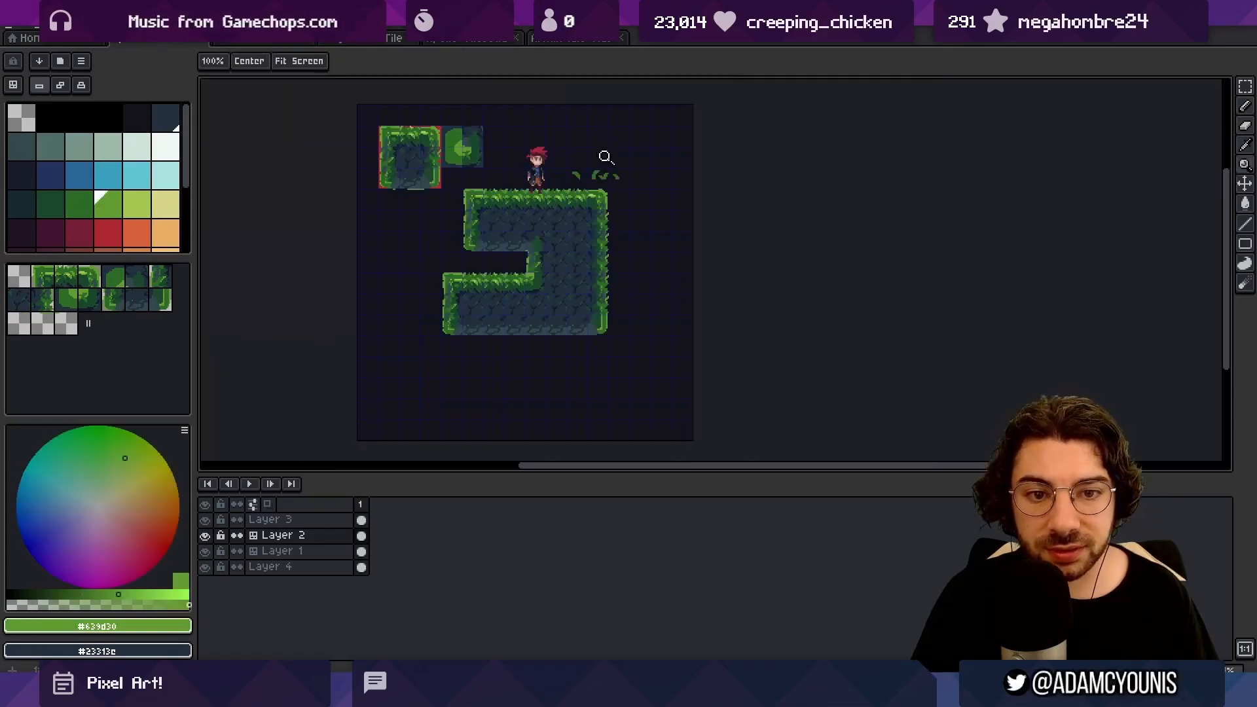
pyautogui.scroll(-4, 589, 265)
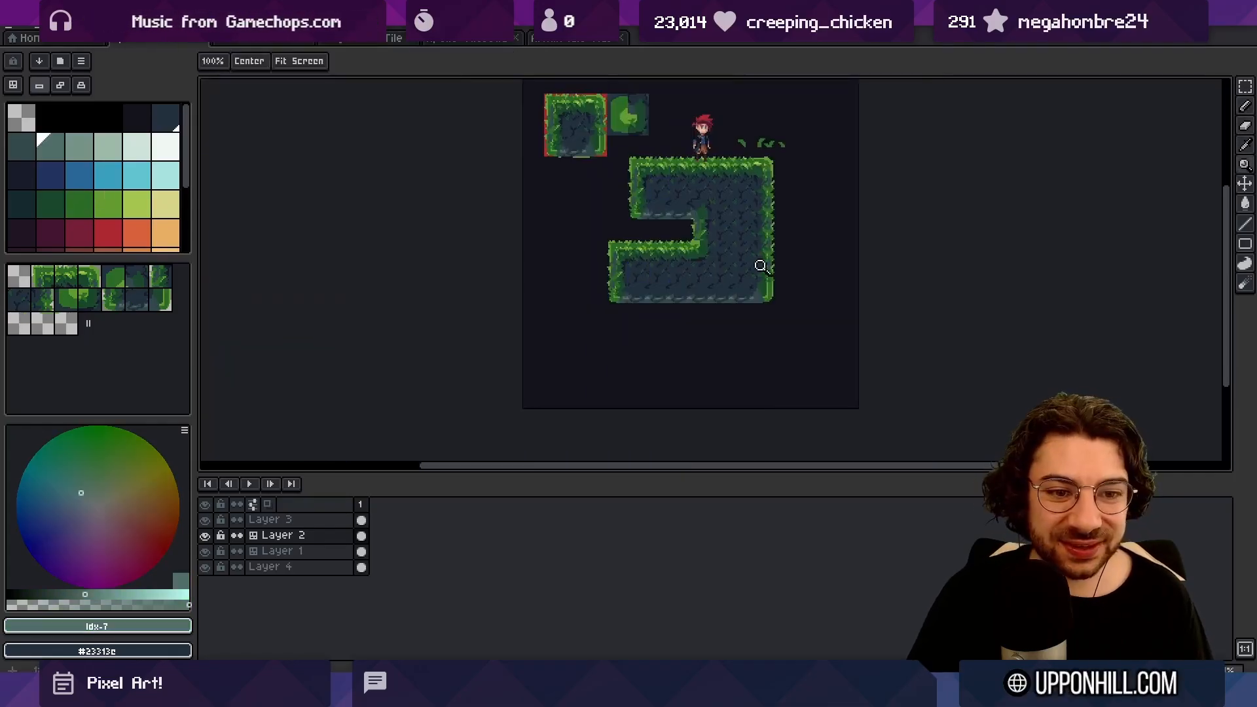
# Step: Refine the light teal highlights and cracks along the stone underside with #33494c and #23313c
pyautogui.moveTo(736, 294); pyautogui.dragTo(776, 296)
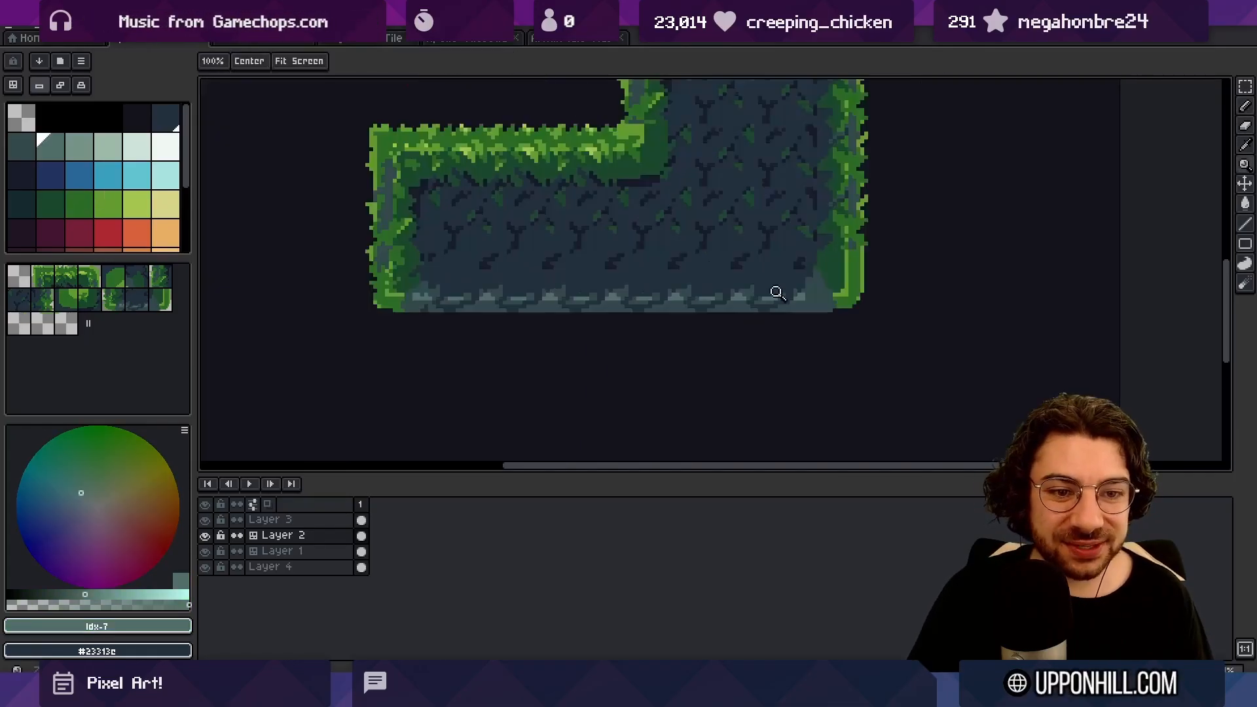
pyautogui.keyDown('alt'); pyautogui.click(784, 299); pyautogui.keyUp('alt')
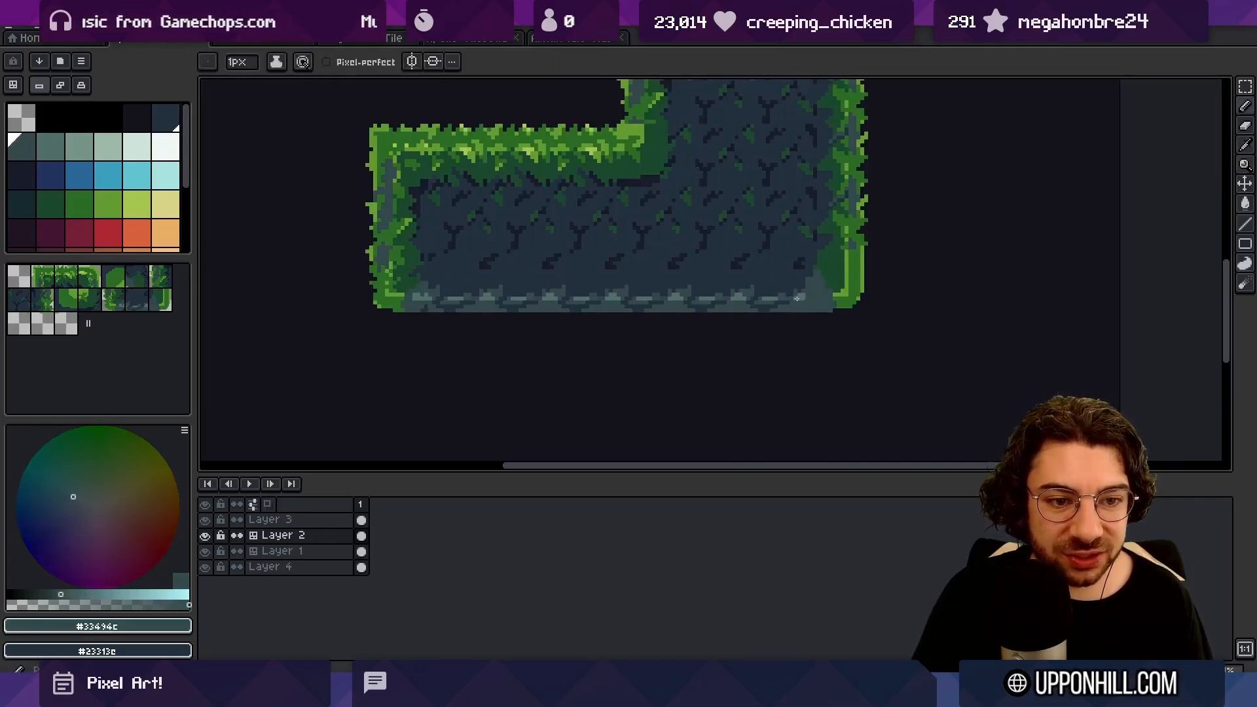
pyautogui.keyDown('alt'); pyautogui.click(812, 295); pyautogui.keyUp('alt')
pyautogui.keyDown('alt'); pyautogui.click(788, 295); pyautogui.keyUp('alt')
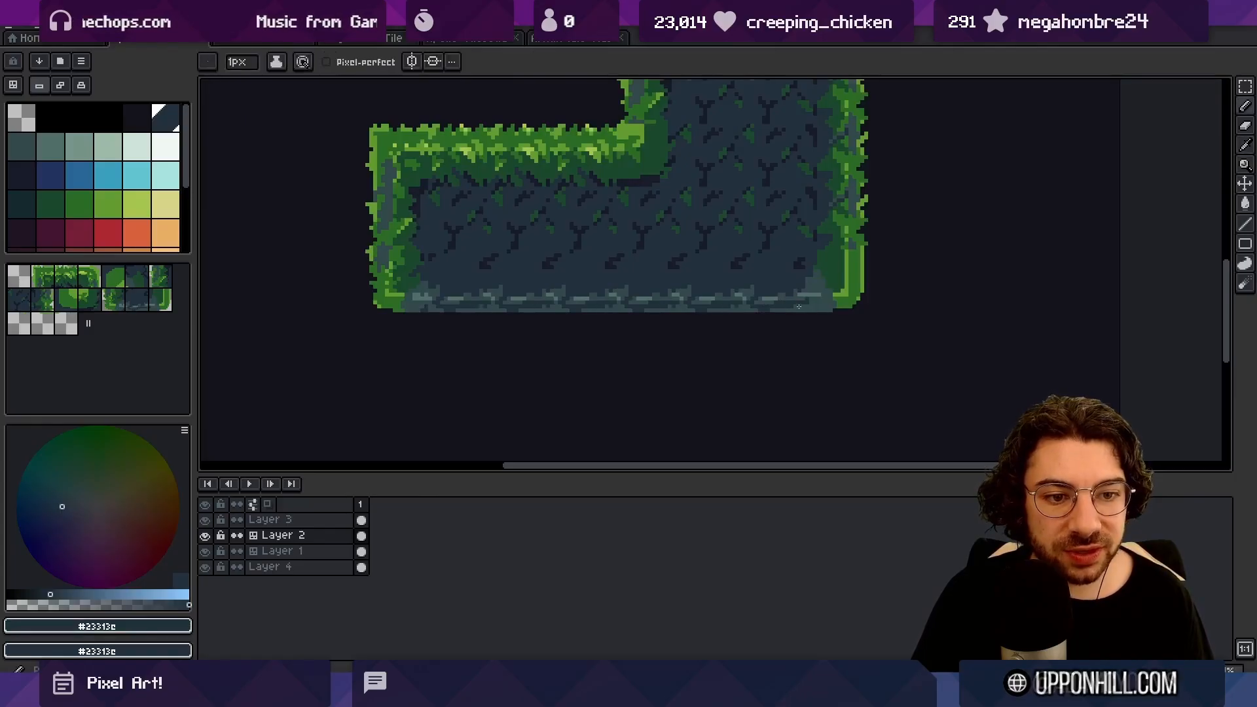
pyautogui.keyDown('alt'); pyautogui.click(787, 307); pyautogui.keyUp('alt')
pyautogui.moveTo(601, 287); pyautogui.dragTo(577, 287)
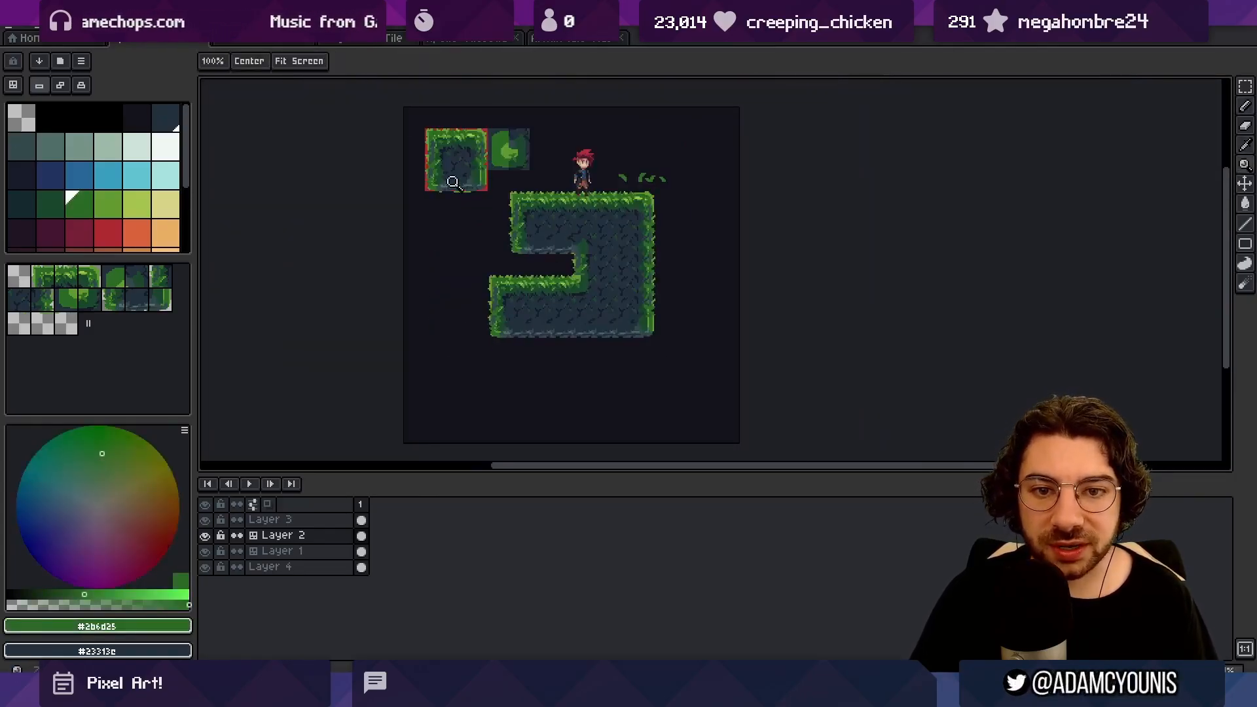
# Step: Erase the stray green pixels below the red-bordered tile block
pyautogui.scroll(2, 453, 182)
pyautogui.scroll(2, 488, 271)
pyautogui.press('v')
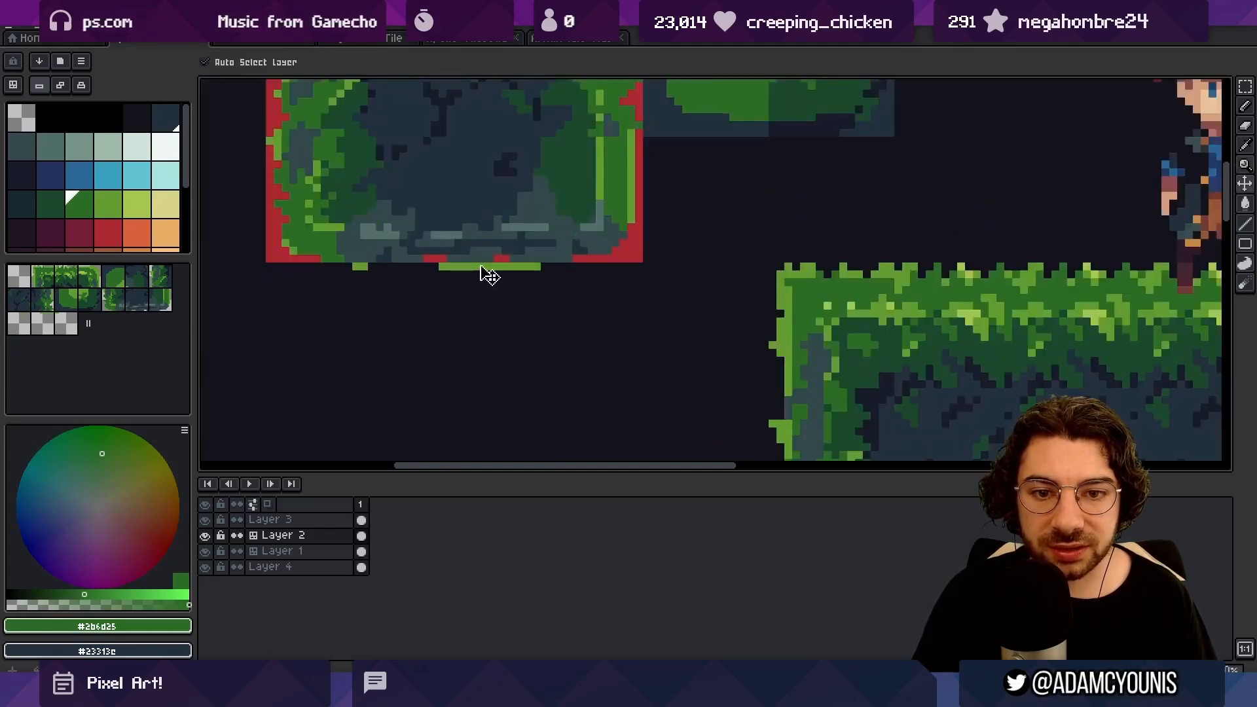
pyautogui.press('b')
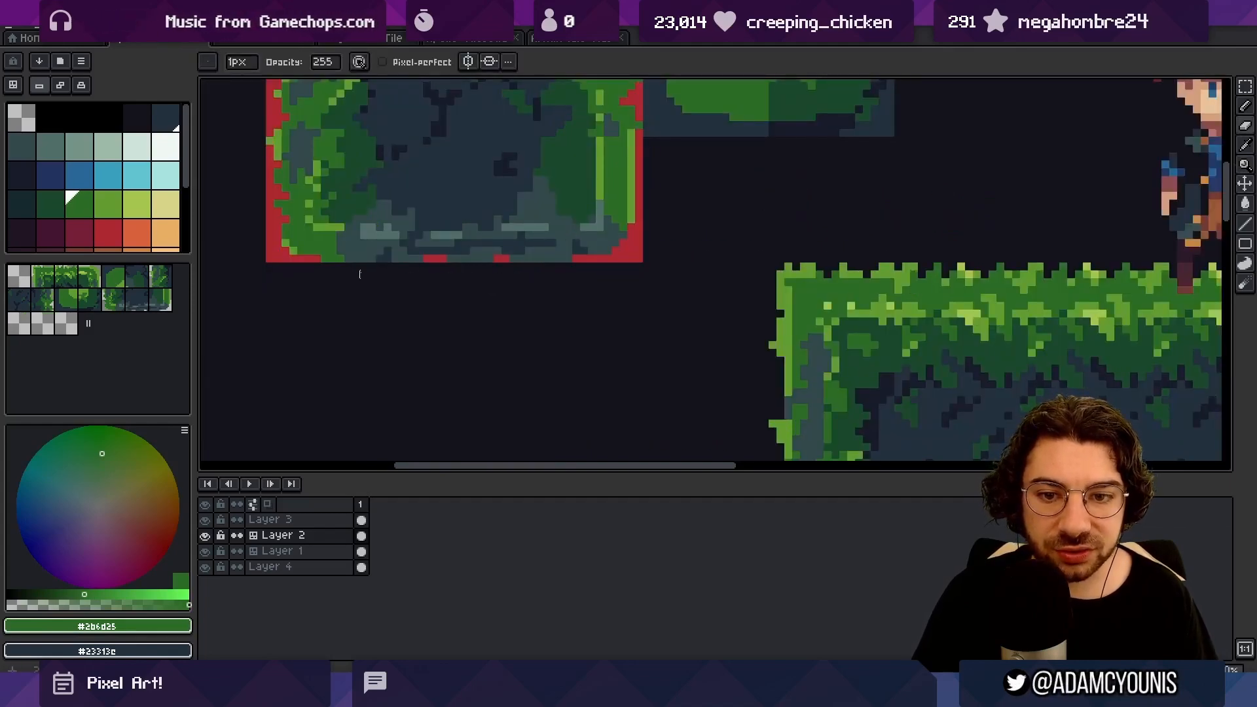
pyautogui.scroll(-5, 427, 245)
pyautogui.moveTo(432, 246); pyautogui.dragTo(458, 207)
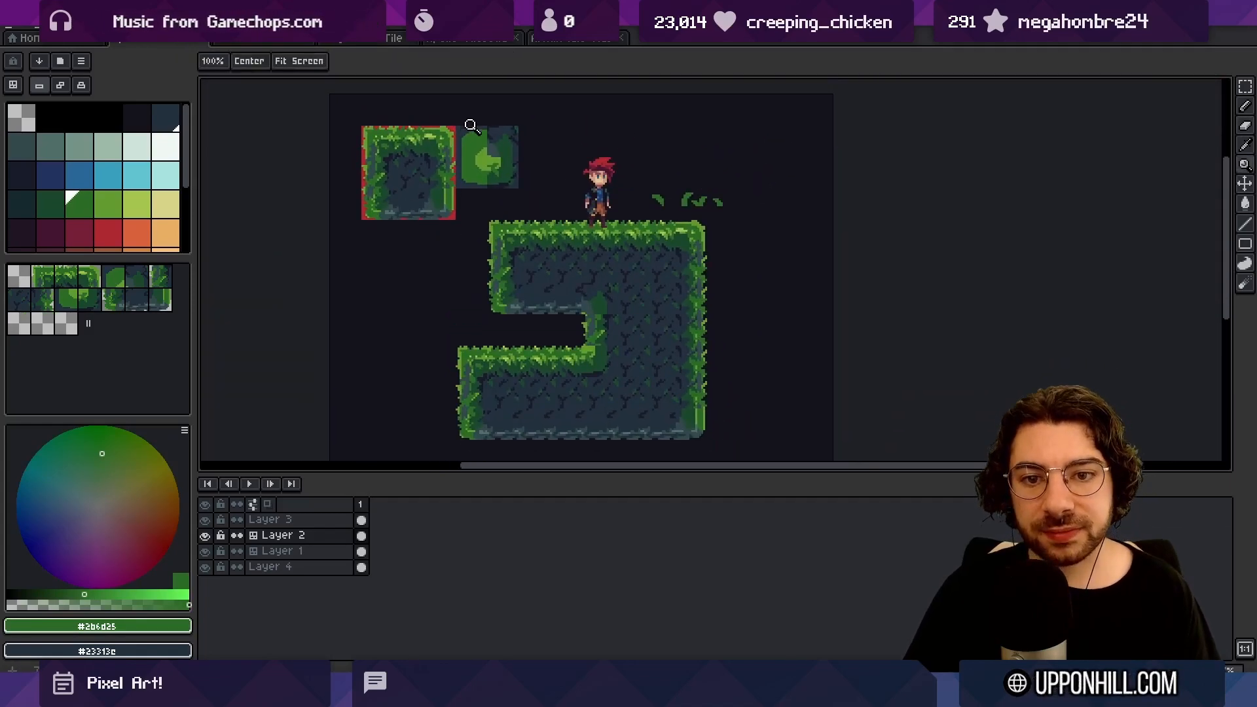
# Step: Carve dark green #1a482c pixels into the mid-green grass on the left wall of the red-bordered tile block
pyautogui.click(400, 155)
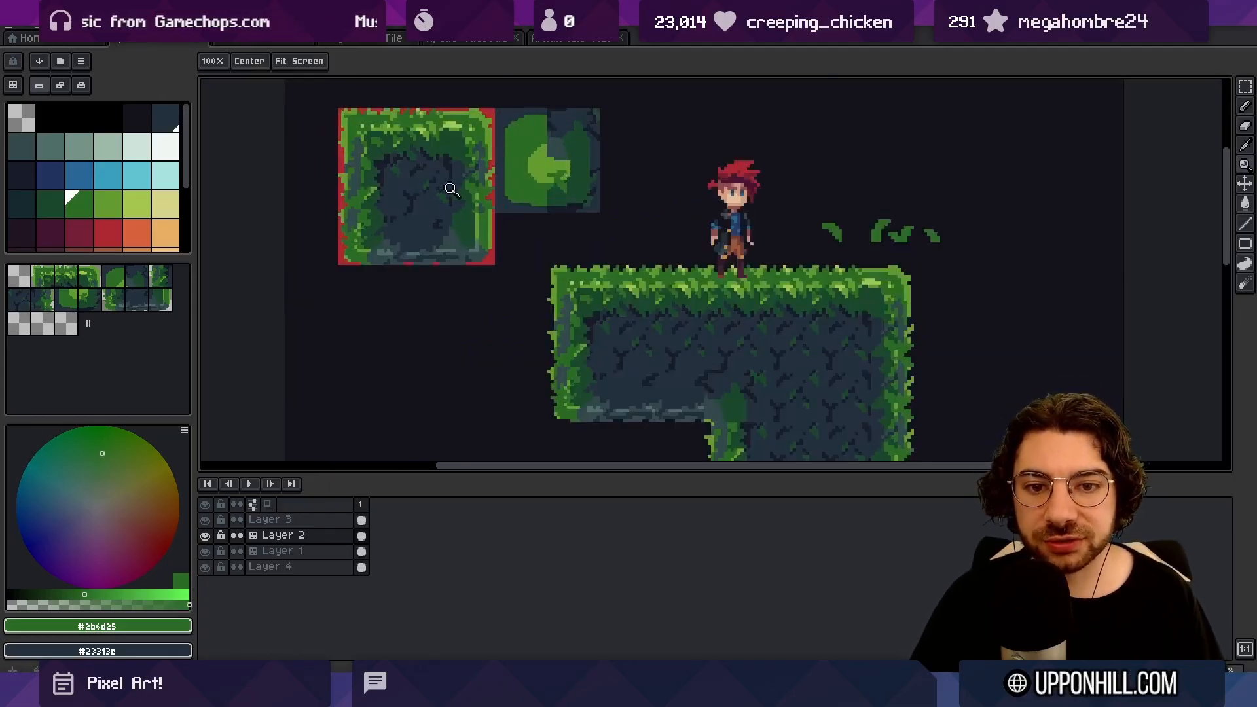
pyautogui.moveTo(494, 262); pyautogui.dragTo(490, 250)
pyautogui.moveTo(364, 190); pyautogui.dragTo(396, 196)
pyautogui.keyDown('alt'); pyautogui.click(405, 214); pyautogui.keyUp('alt')
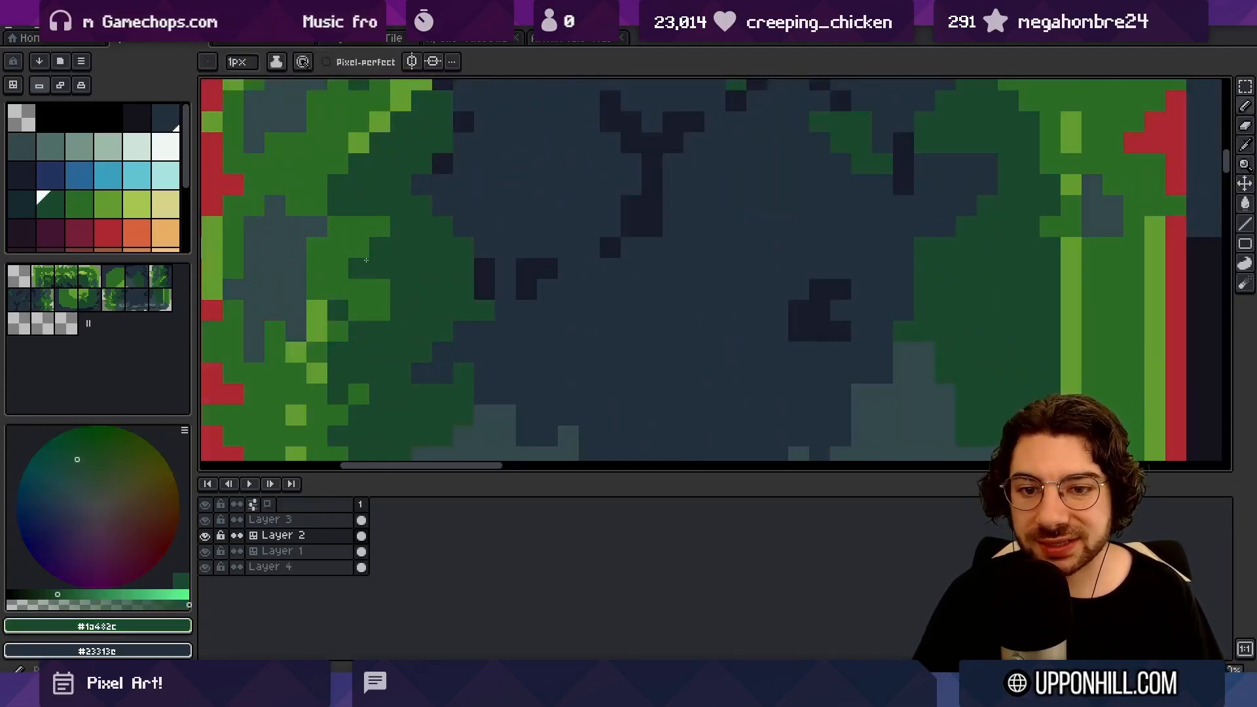
pyautogui.moveTo(420, 239); pyautogui.dragTo(402, 250)
pyautogui.scroll(-3, 406, 252)
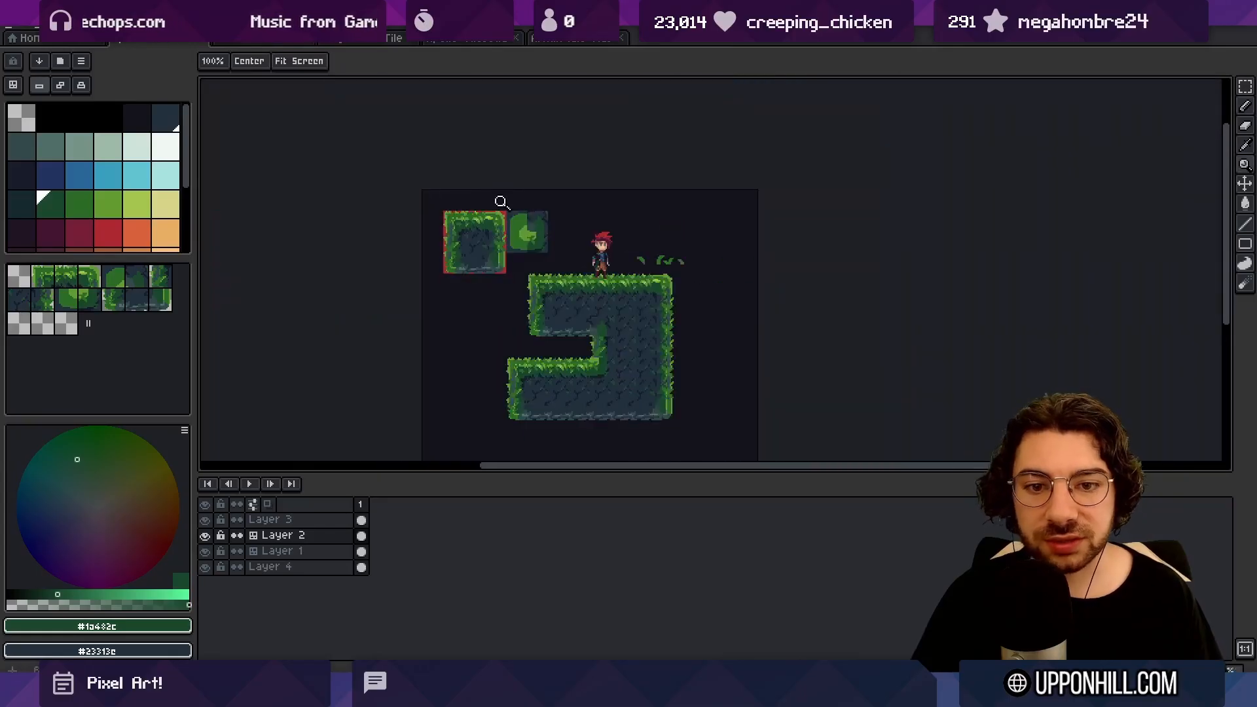
pyautogui.scroll(1, 501, 209)
pyautogui.moveTo(500, 261); pyautogui.dragTo(383, 154)
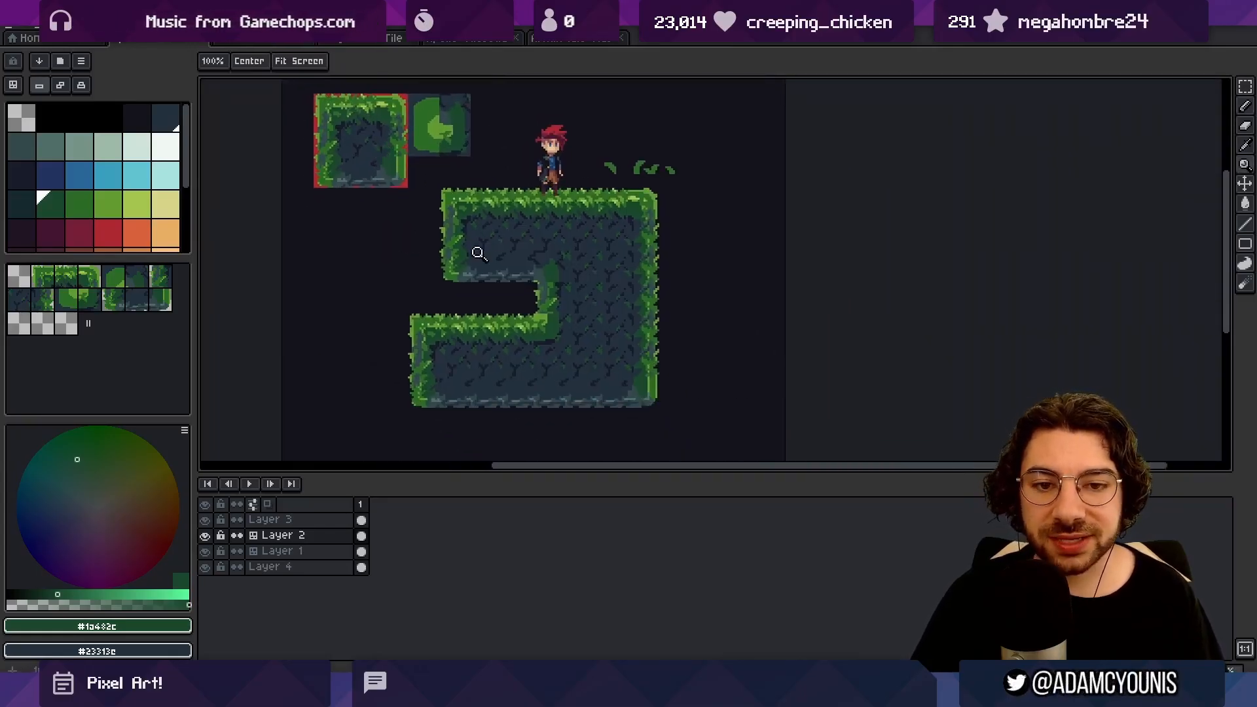
# Step: Touch up the shadow at the tile block's upper-left inner corner with dark green #1a482c and #191c2c
pyautogui.scroll(3, 488, 237)
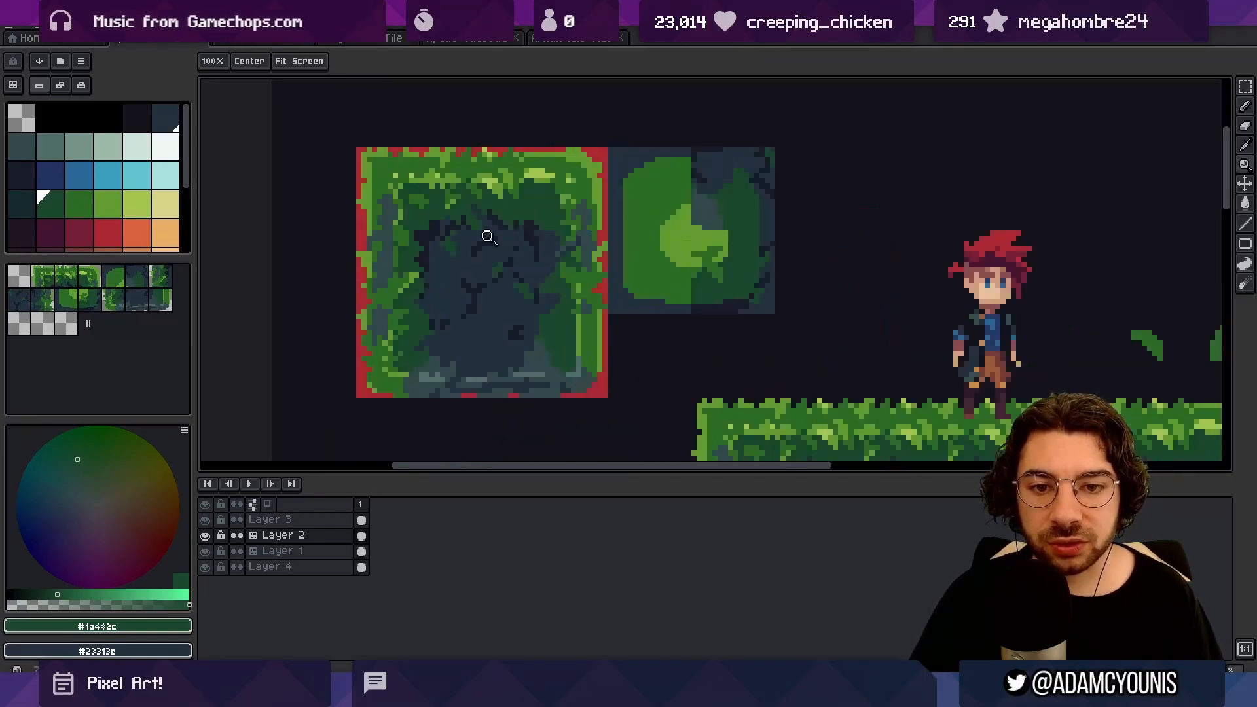
pyautogui.keyDown('alt'); pyautogui.click(436, 226); pyautogui.keyUp('alt')
pyautogui.click(427, 228)
pyautogui.keyDown('alt'); pyautogui.click(421, 214); pyautogui.keyUp('alt')
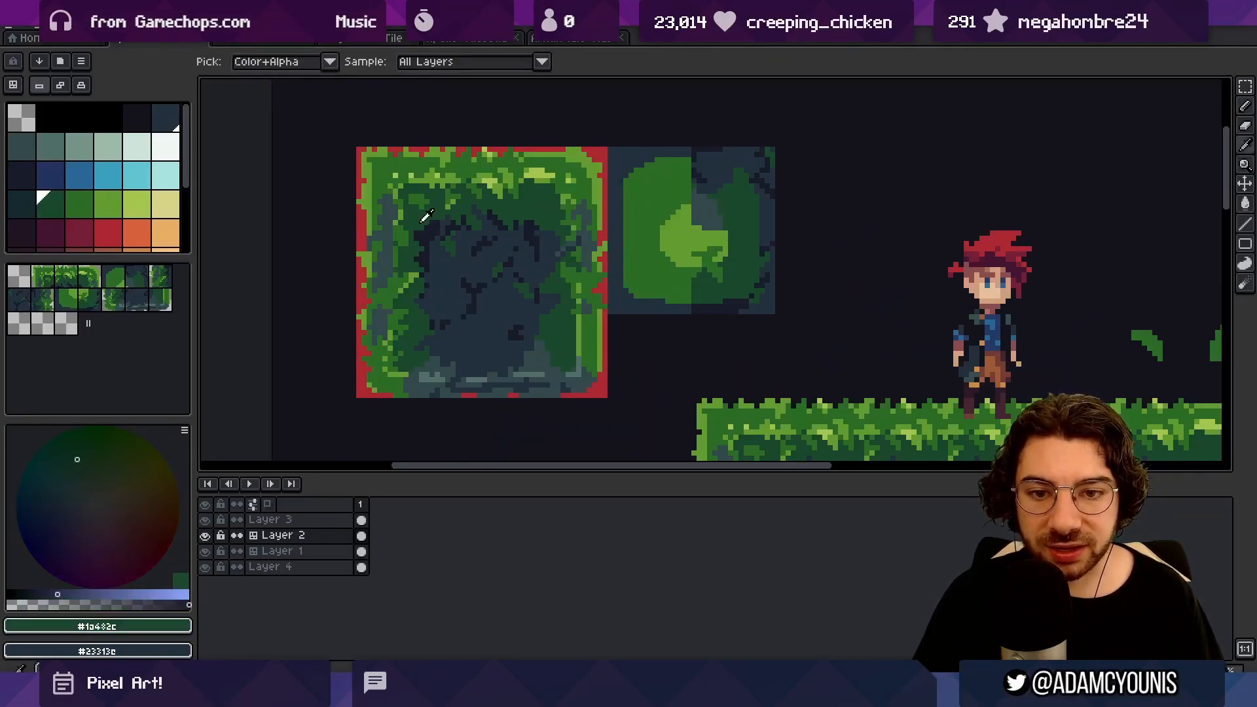
pyautogui.keyDown('alt'); pyautogui.click(427, 229); pyautogui.keyUp('alt')
pyautogui.press('z')
pyautogui.scroll(-2, 529, 162)
pyautogui.scroll(3, 527, 202)
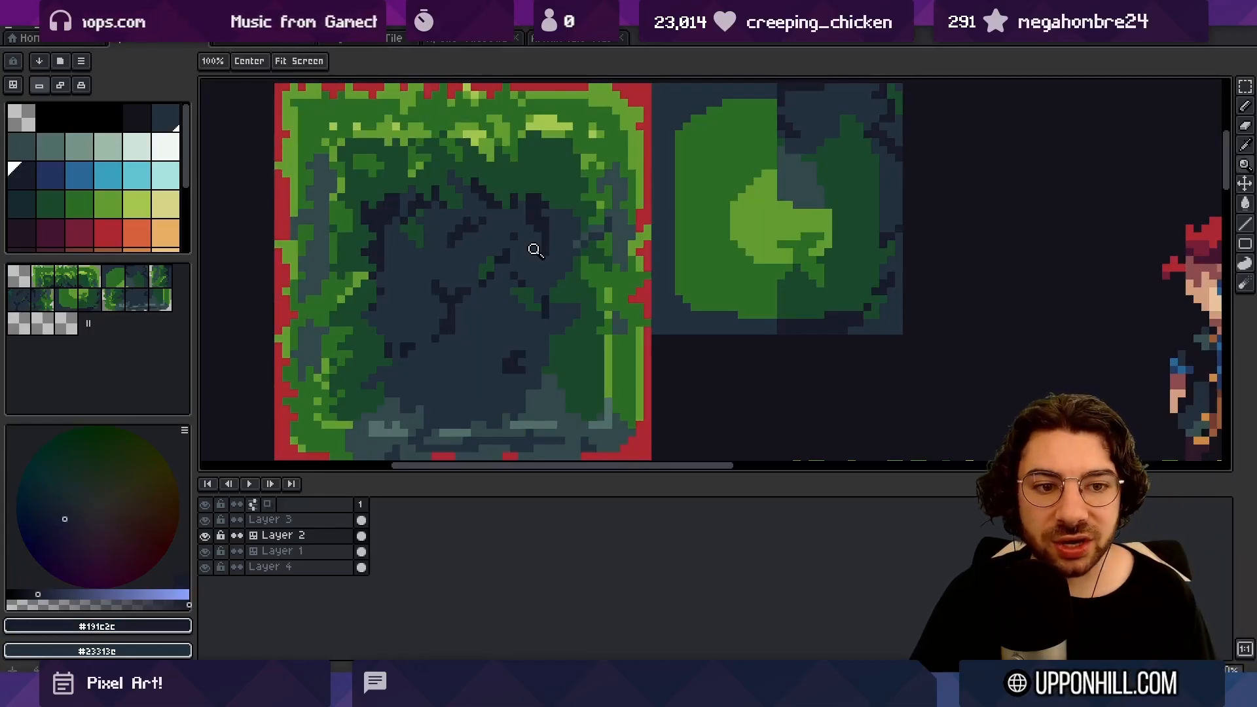
# Step: Place inner-corner and outer-corner tiles in the platform to form a narrow notch under the upper arm and another in the right wall
pyautogui.scroll(-3, 664, 239)
pyautogui.moveTo(664, 239); pyautogui.dragTo(503, 140)
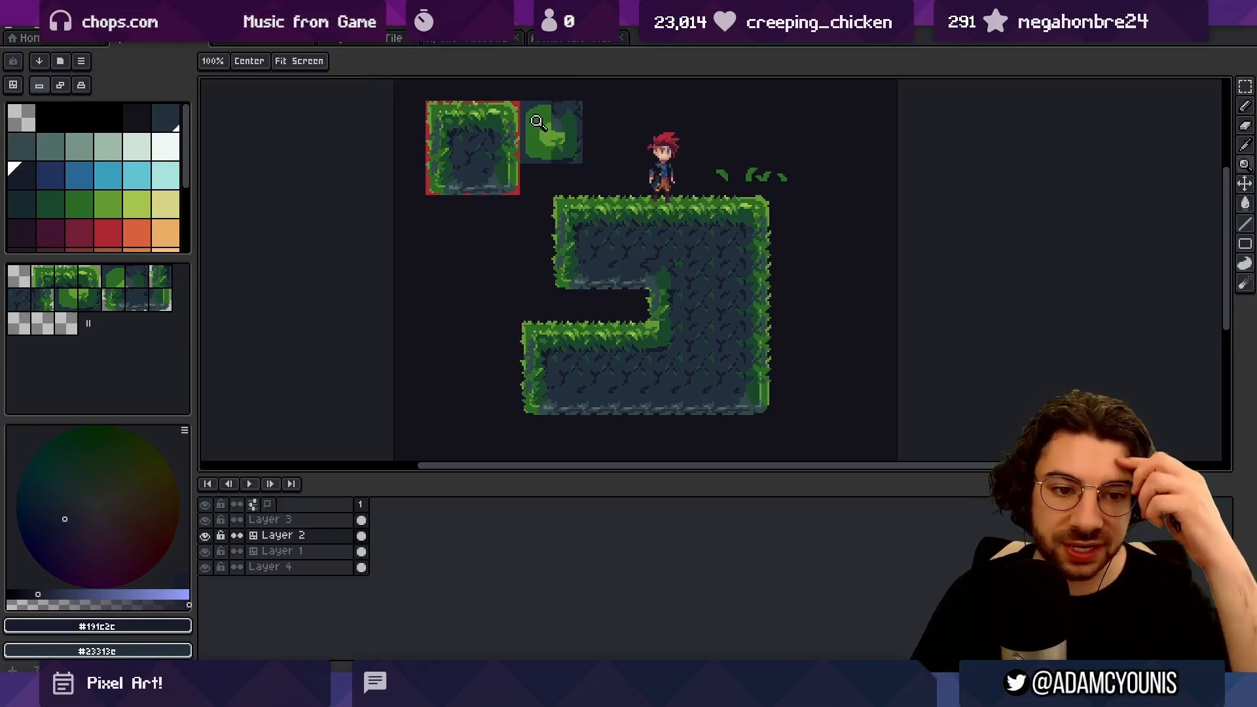
pyautogui.moveTo(667, 152); pyautogui.dragTo(648, 171)
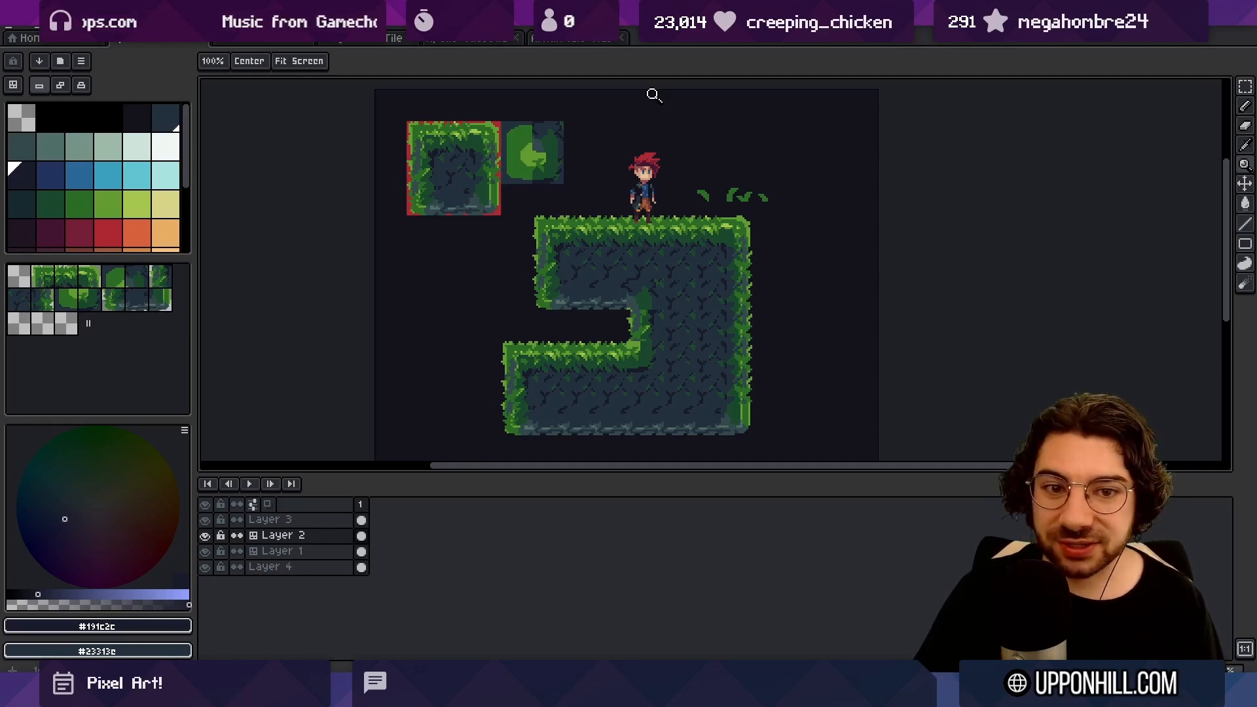
pyautogui.press('m')
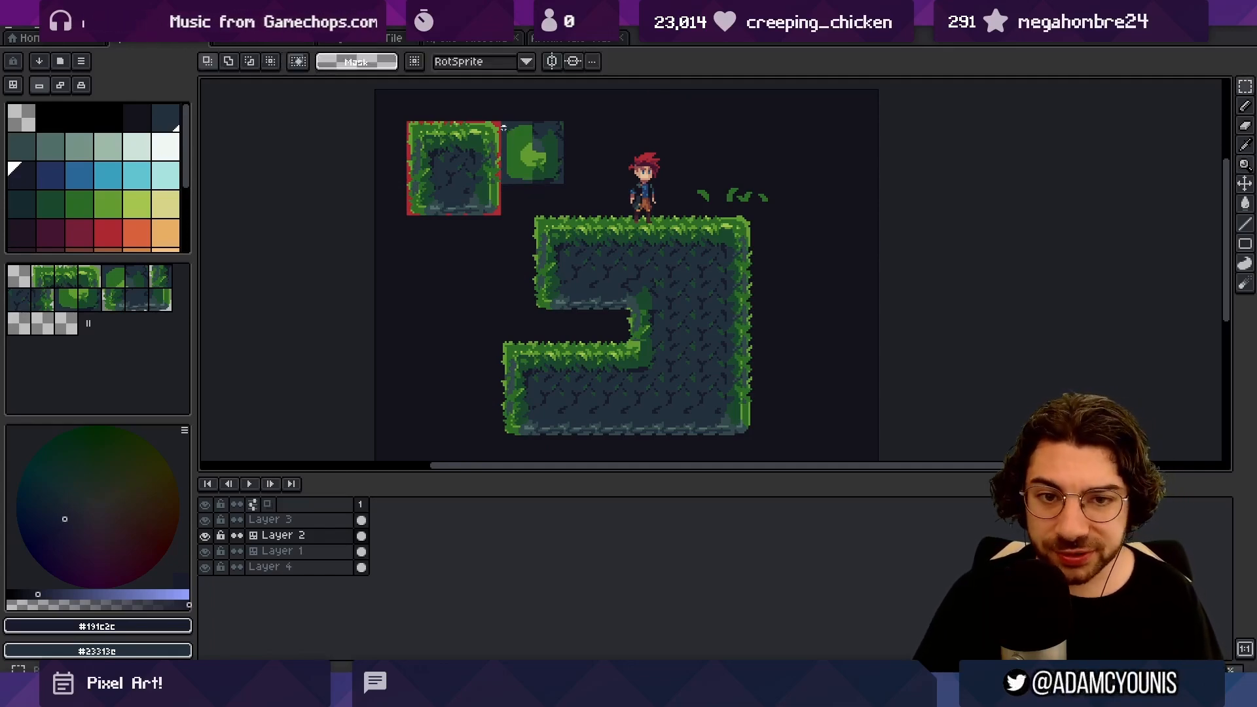
pyautogui.press('v')
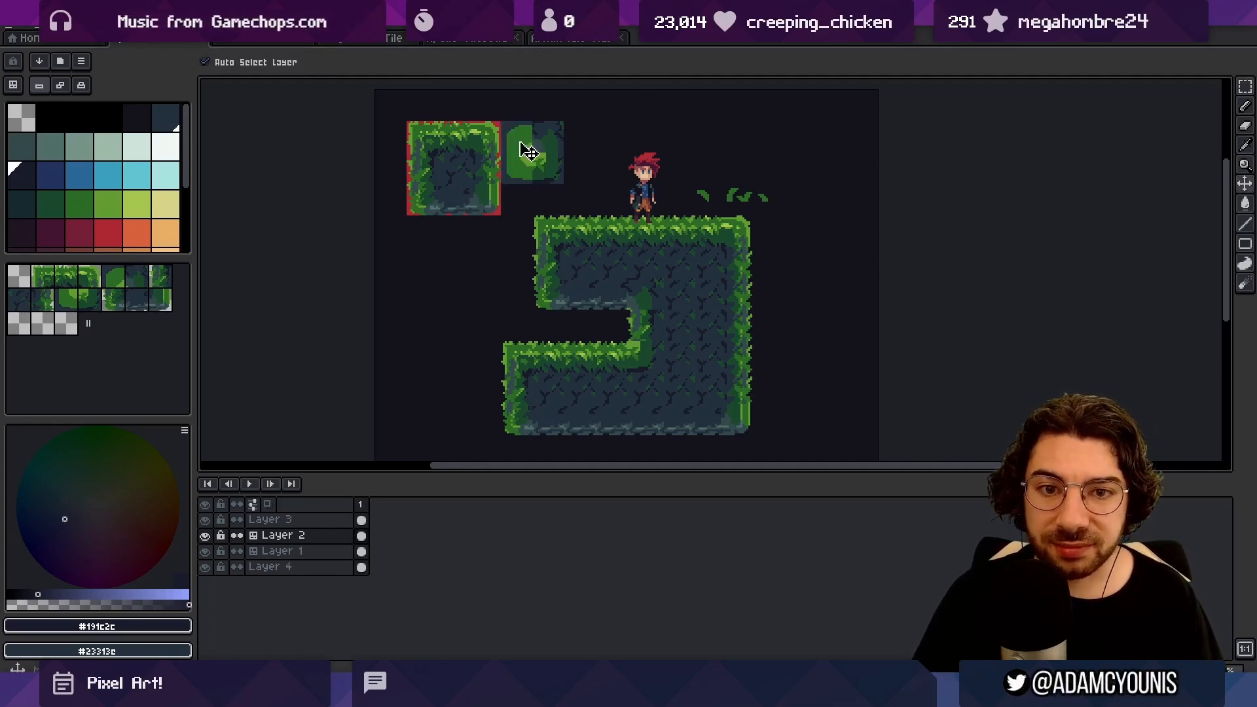
pyautogui.hotkey('space', 'Tab')
pyautogui.press('i')
pyautogui.click(528, 131)
pyautogui.press('b')
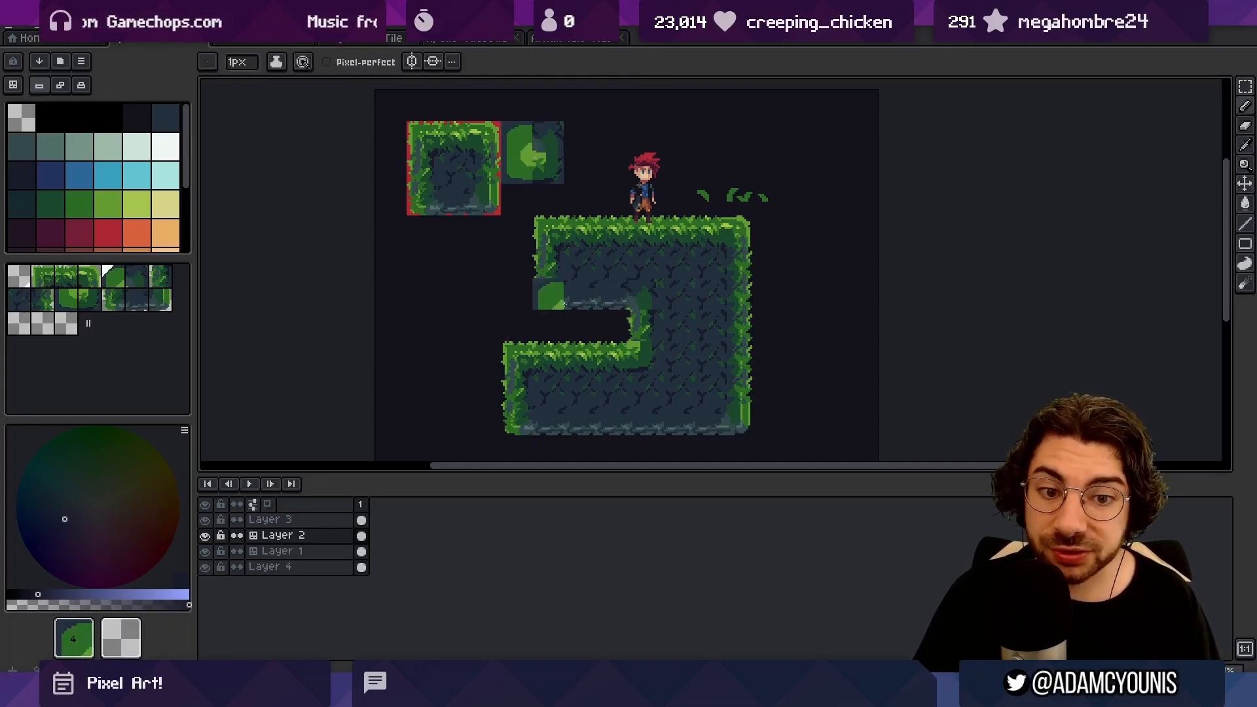
pyautogui.scroll(3, 619, 288)
pyautogui.keyDown('alt'); pyautogui.click(486, 303); pyautogui.keyUp('alt')
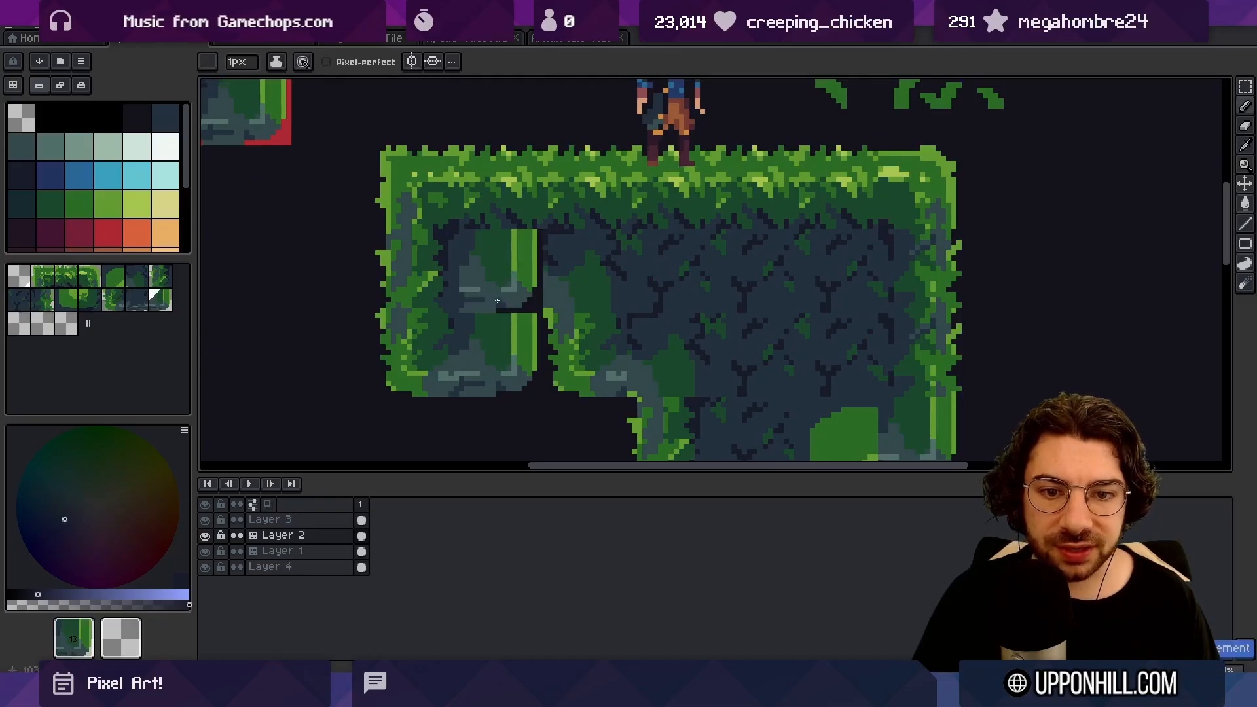
pyautogui.hotkey('ctrl', 'z')
pyautogui.hotkey('space', 'Tab')
# Step: Touch up the inner-corner tiles around the notch with stone blue #23313c and grass green #2b6d25
pyautogui.keyDown('alt'); pyautogui.click(496, 320); pyautogui.keyUp('alt')
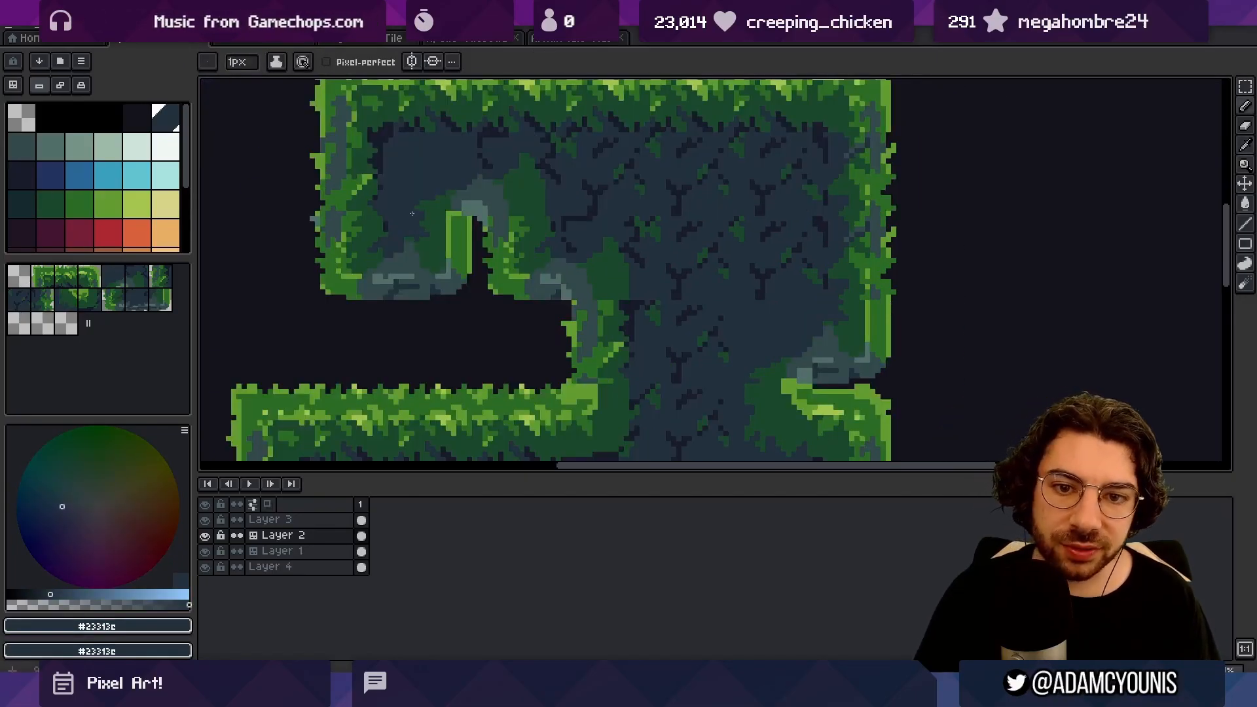
pyautogui.keyDown('alt'); pyautogui.click(454, 216); pyautogui.keyUp('alt')
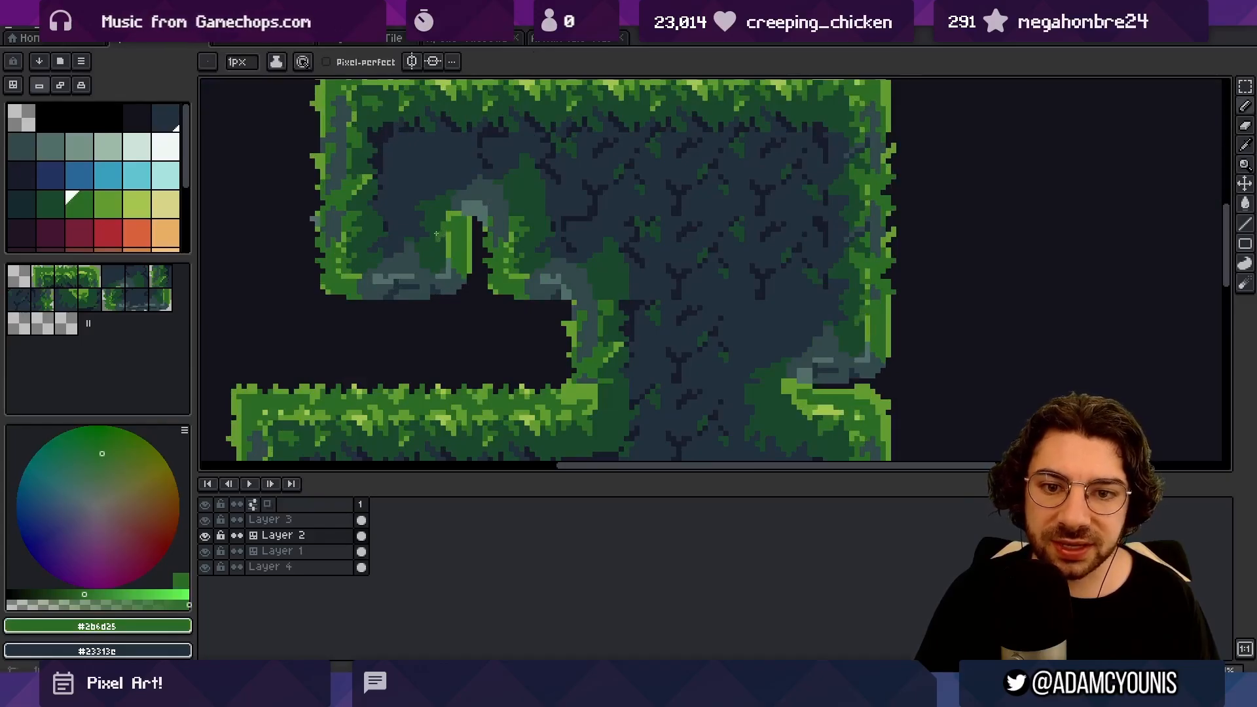
pyautogui.keyDown('alt'); pyautogui.click(435, 233); pyautogui.keyUp('alt')
pyautogui.keyDown('alt'); pyautogui.click(446, 229); pyautogui.keyUp('alt')
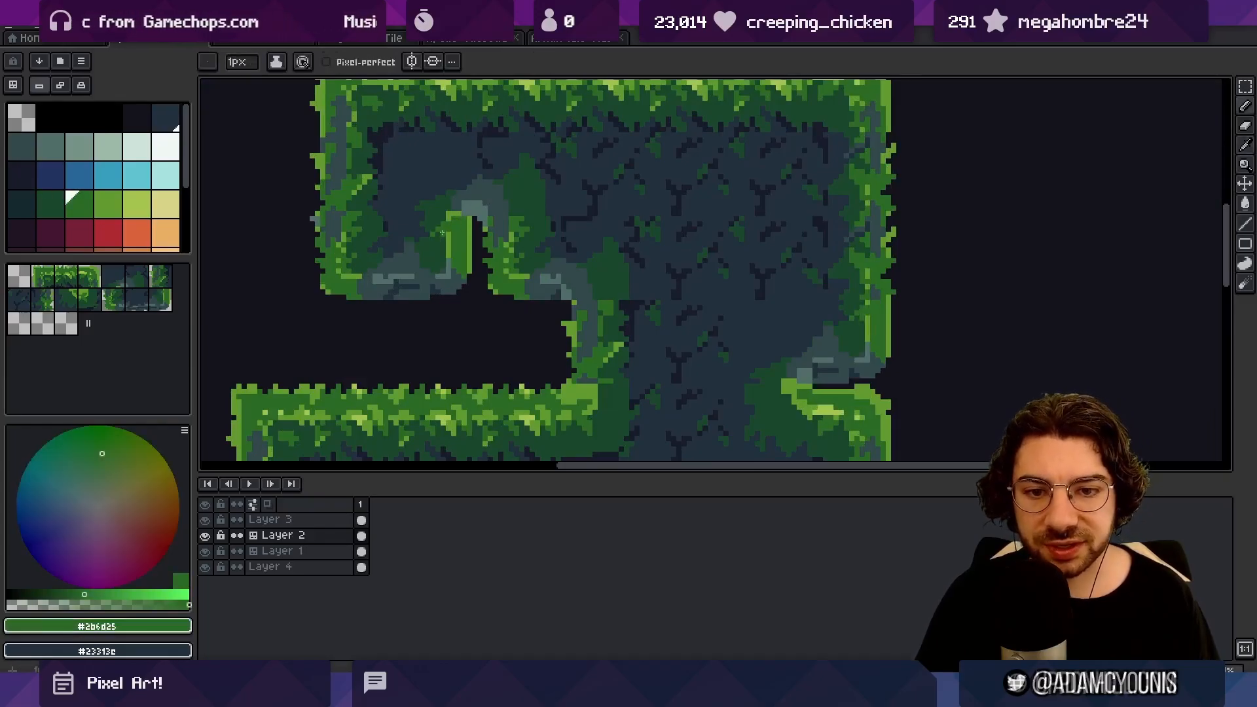
pyautogui.click(449, 225)
# Step: Draw rounded stone cracks in the lower centre of the red-bordered tile block with #191c2c, trimming them with #23313c
pyautogui.press('z')
pyautogui.moveTo(485, 223); pyautogui.dragTo(438, 219)
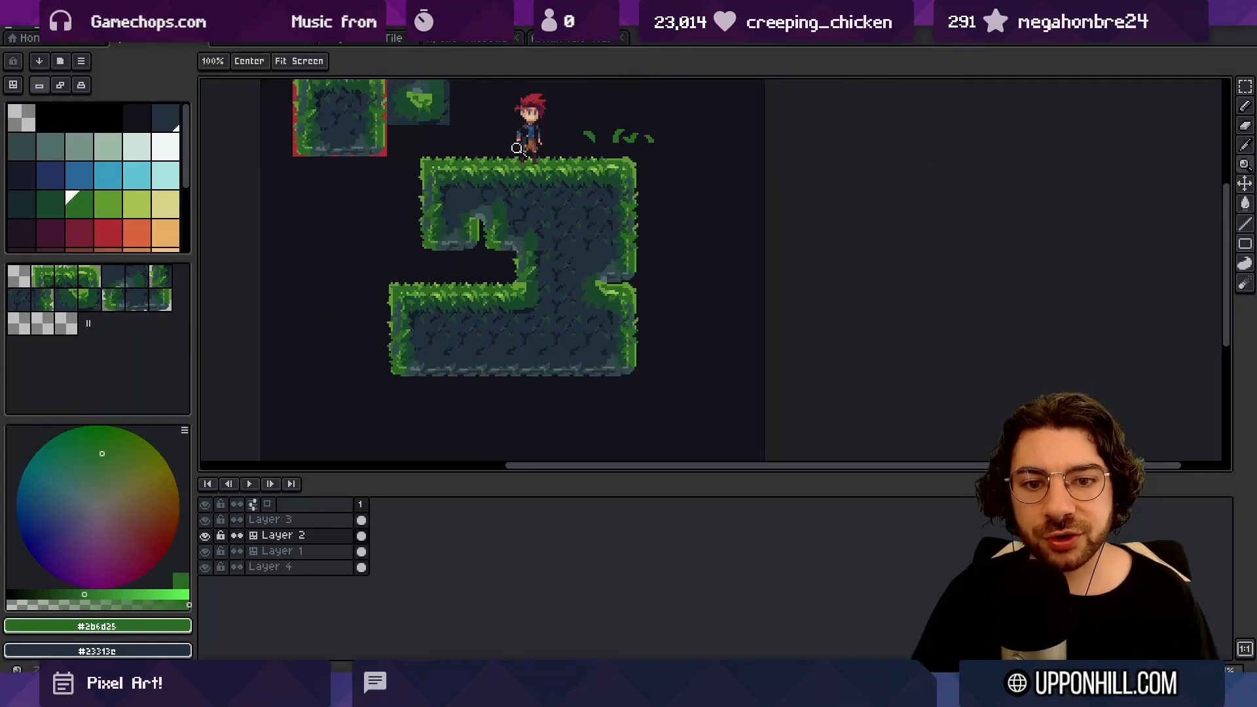
pyautogui.moveTo(527, 201); pyautogui.dragTo(501, 196)
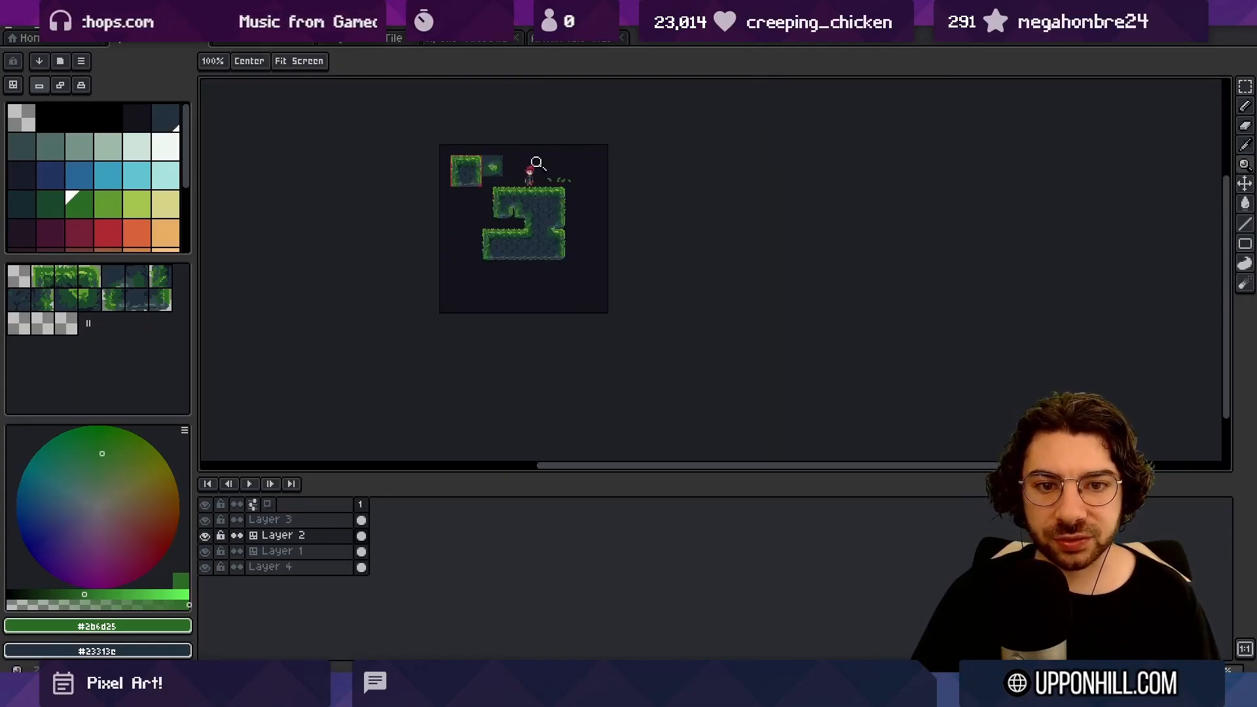
pyautogui.click(537, 163)
pyautogui.click(532, 172)
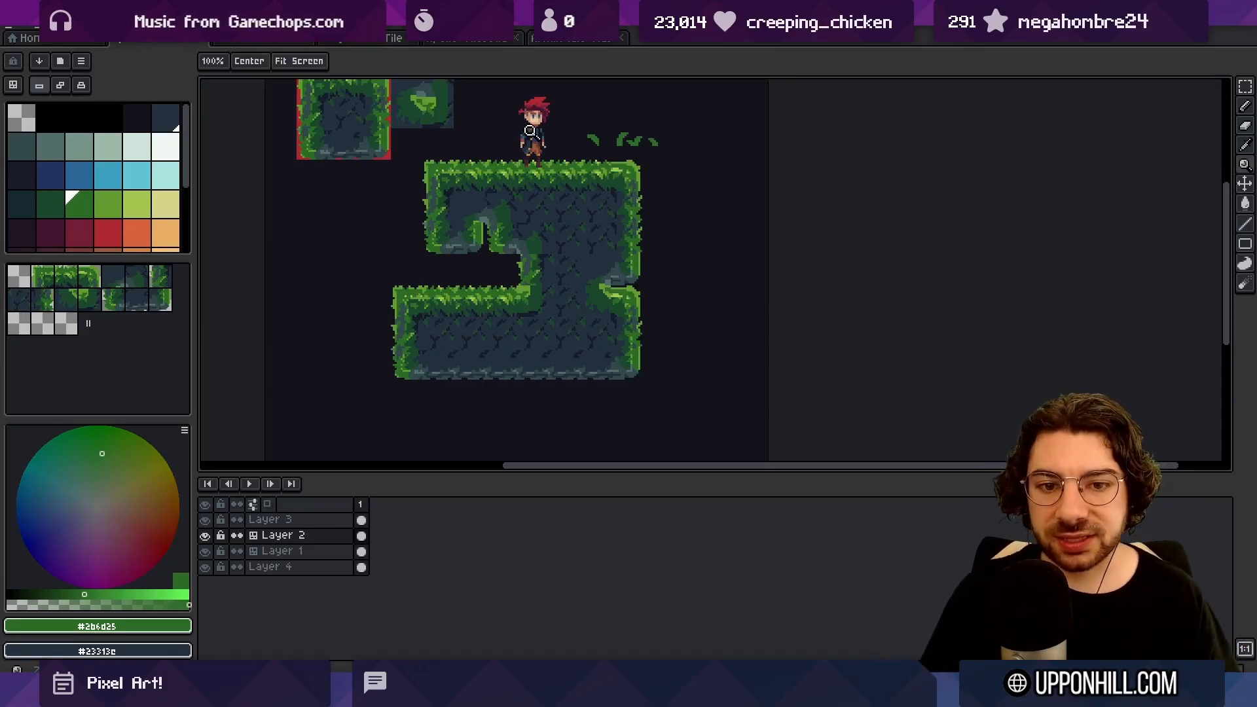
pyautogui.moveTo(499, 195); pyautogui.dragTo(517, 248)
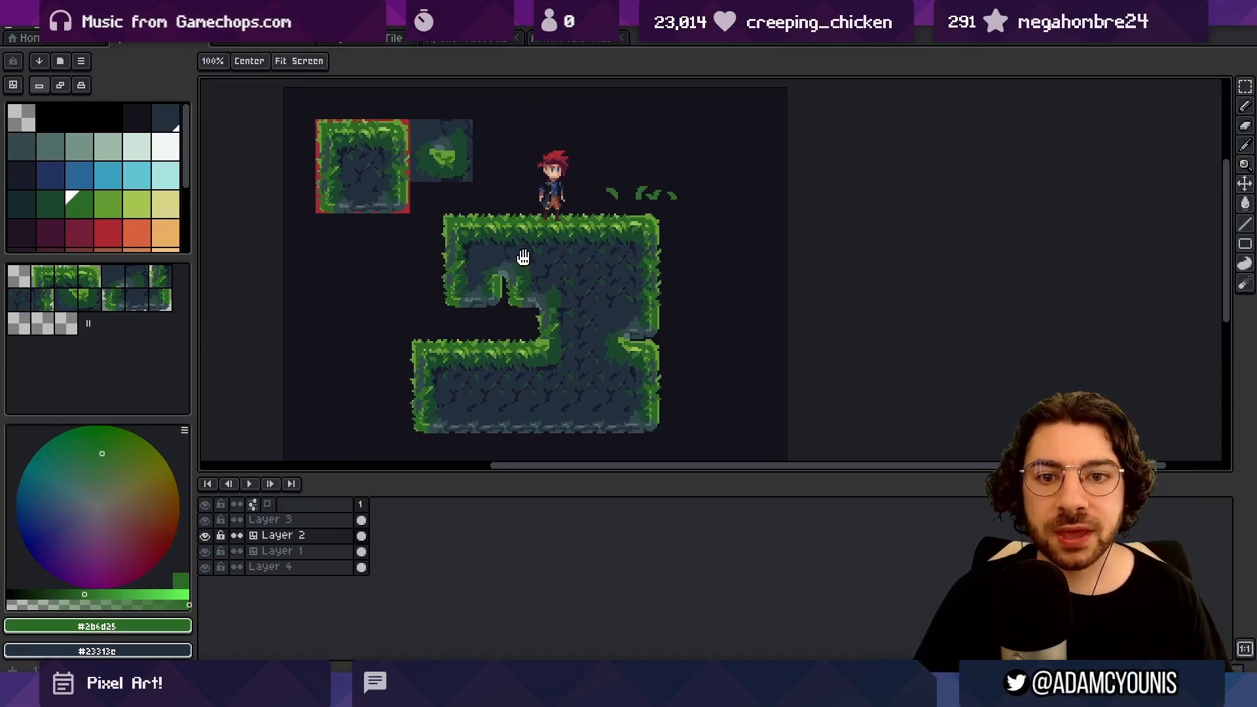
pyautogui.scroll(3, 426, 235)
pyautogui.keyDown('alt'); pyautogui.click(449, 276); pyautogui.keyUp('alt')
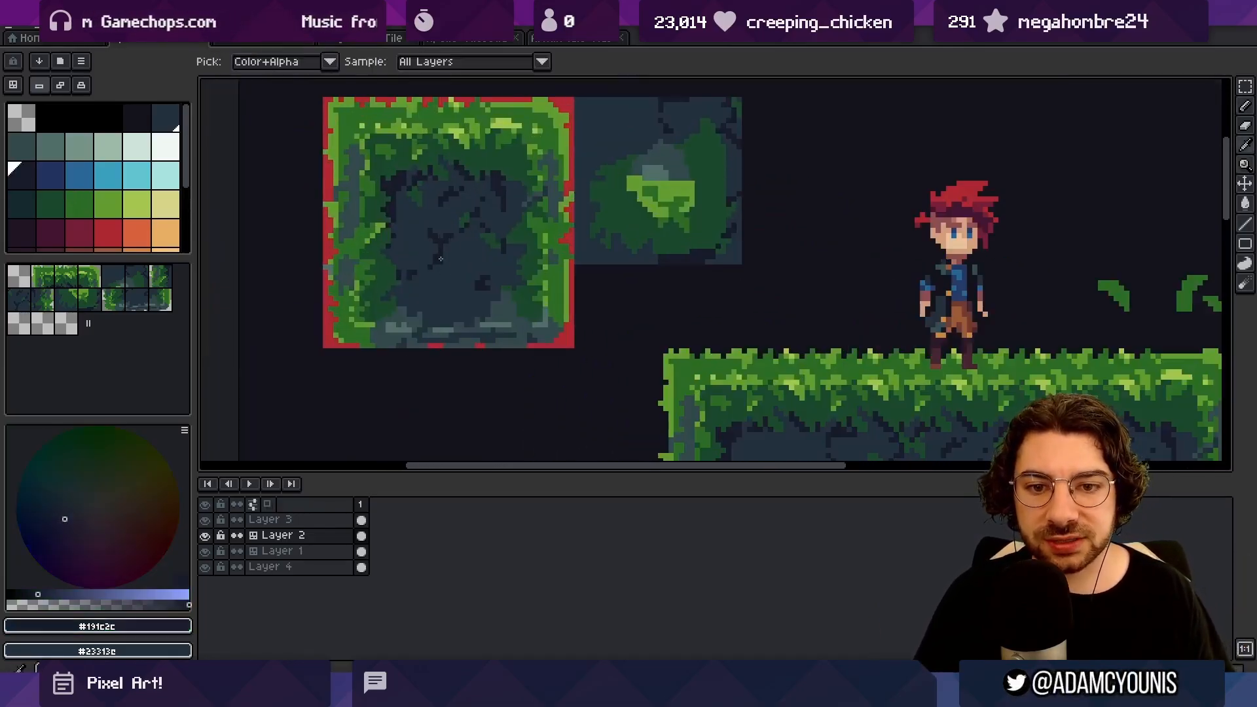
pyautogui.moveTo(443, 265)
pyautogui.mouseDown()
pyautogui.moveTo(478, 289)
pyautogui.moveTo(504, 251)
pyautogui.mouseUp()
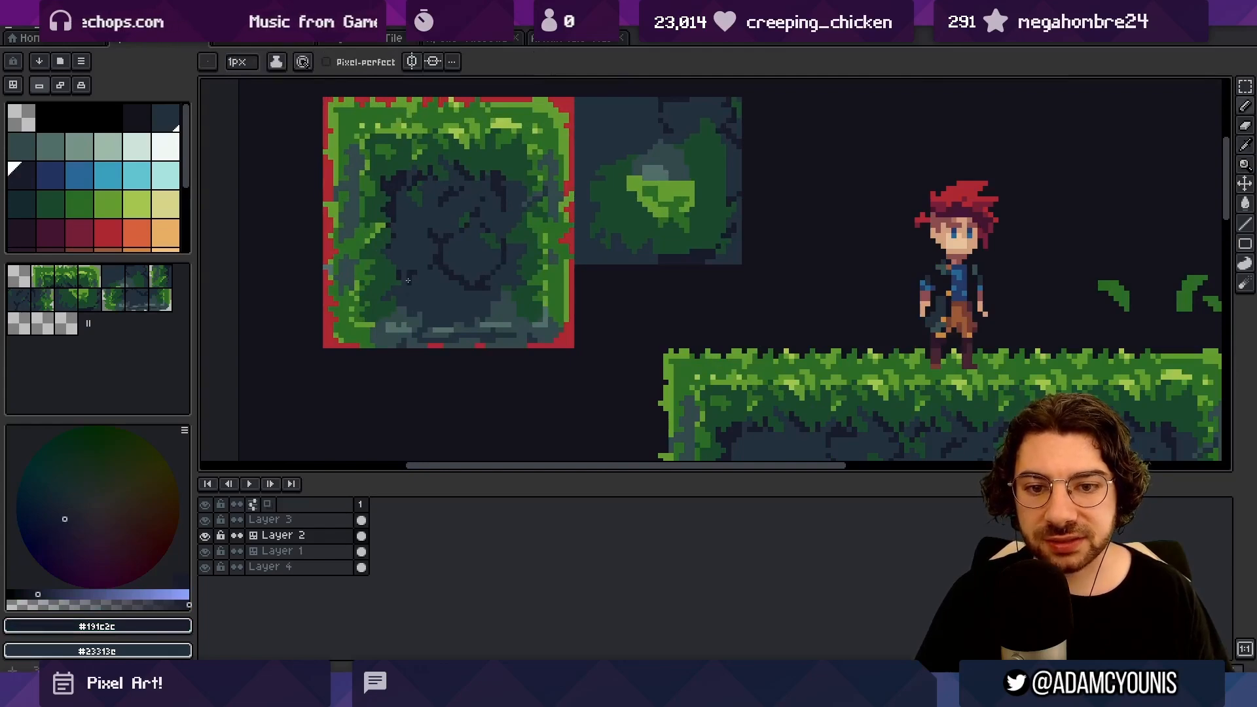
pyautogui.keyDown('alt'); pyautogui.click(435, 280); pyautogui.keyUp('alt')
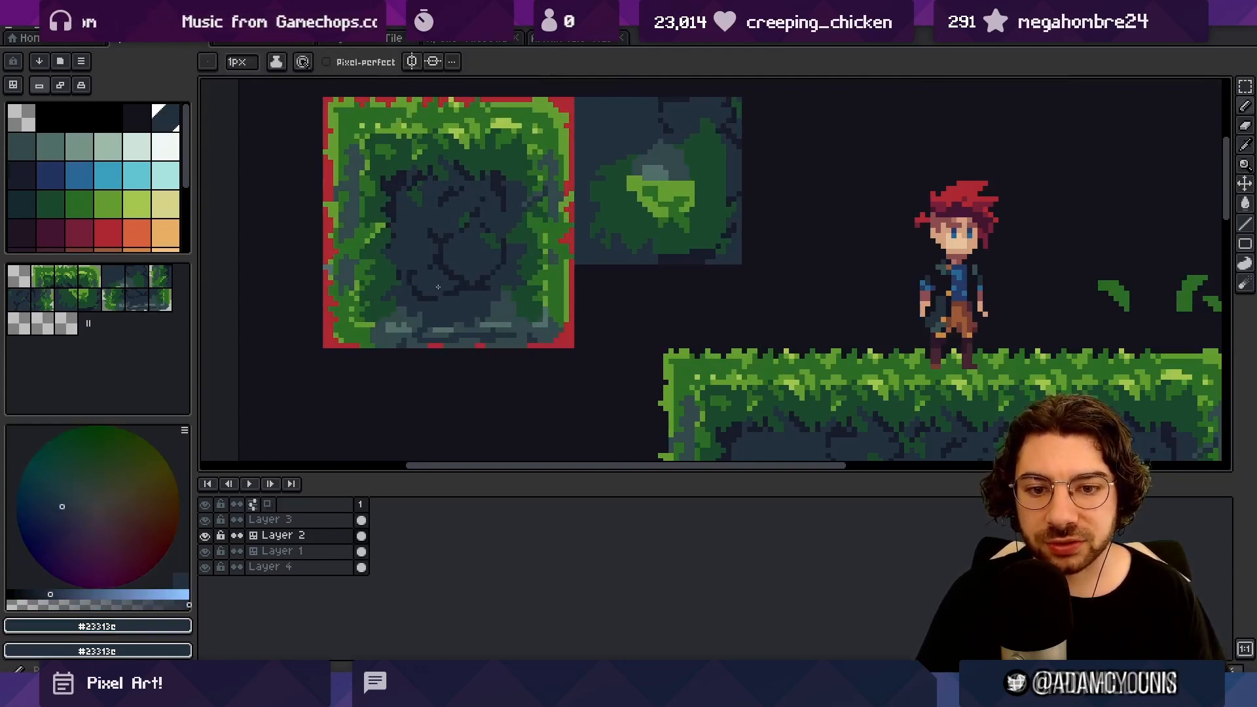
pyautogui.keyDown('alt'); pyautogui.click(440, 242); pyautogui.keyUp('alt')
pyautogui.keyDown('alt'); pyautogui.click(414, 224); pyautogui.keyUp('alt')
pyautogui.keyDown('alt'); pyautogui.click(402, 230); pyautogui.keyUp('alt')
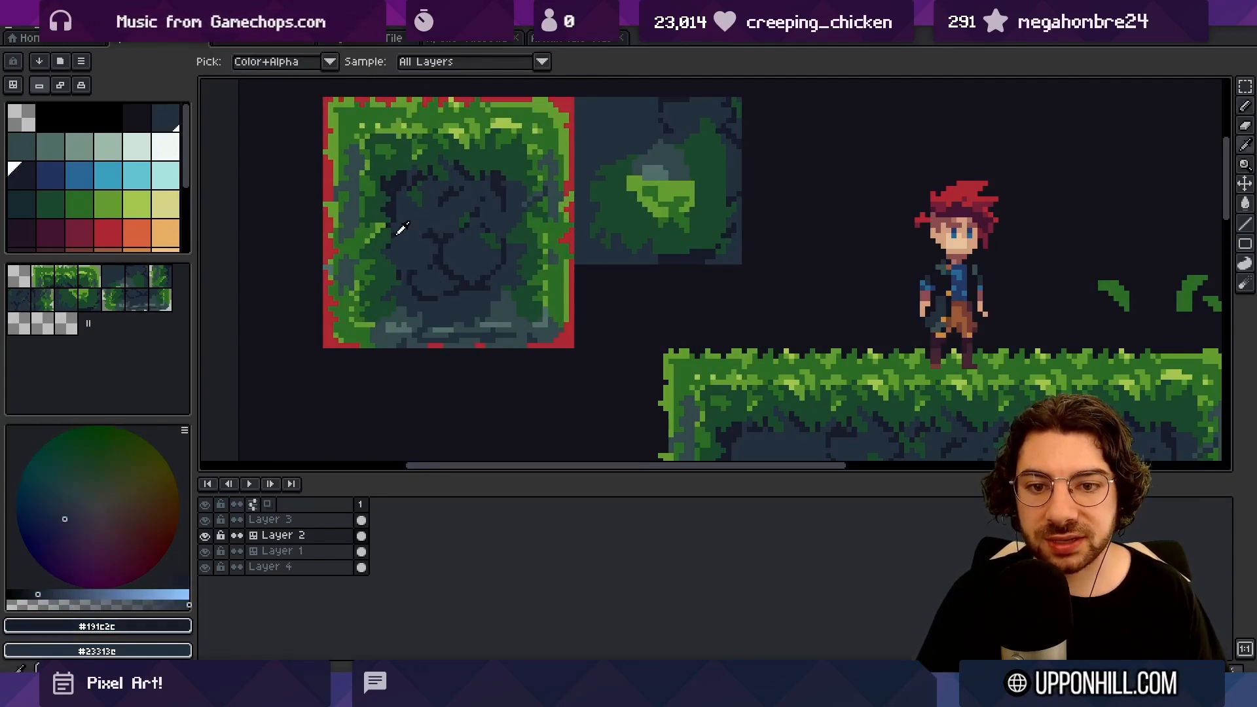
pyautogui.keyDown('alt'); pyautogui.click(393, 239); pyautogui.keyUp('alt')
# Step: Examine how the rounded crack pattern repeats across the platform's stone interior at different zoom levels
pyautogui.press('z')
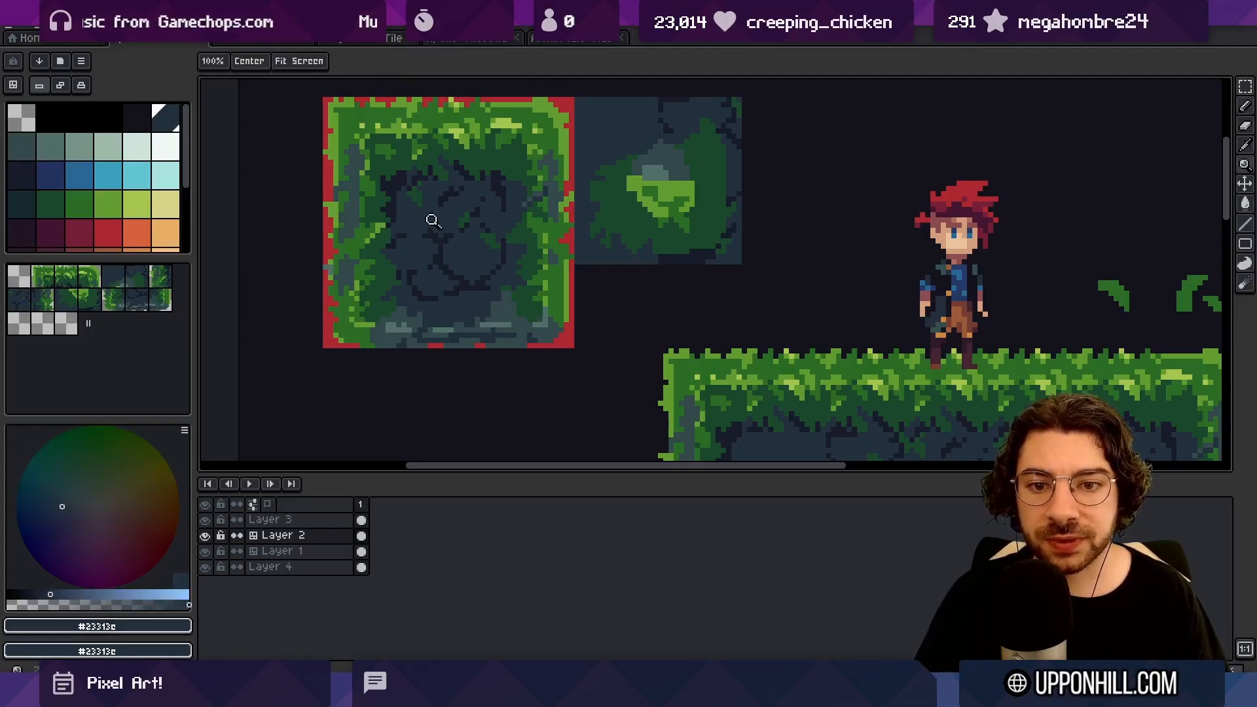
pyautogui.scroll(-4, 434, 154)
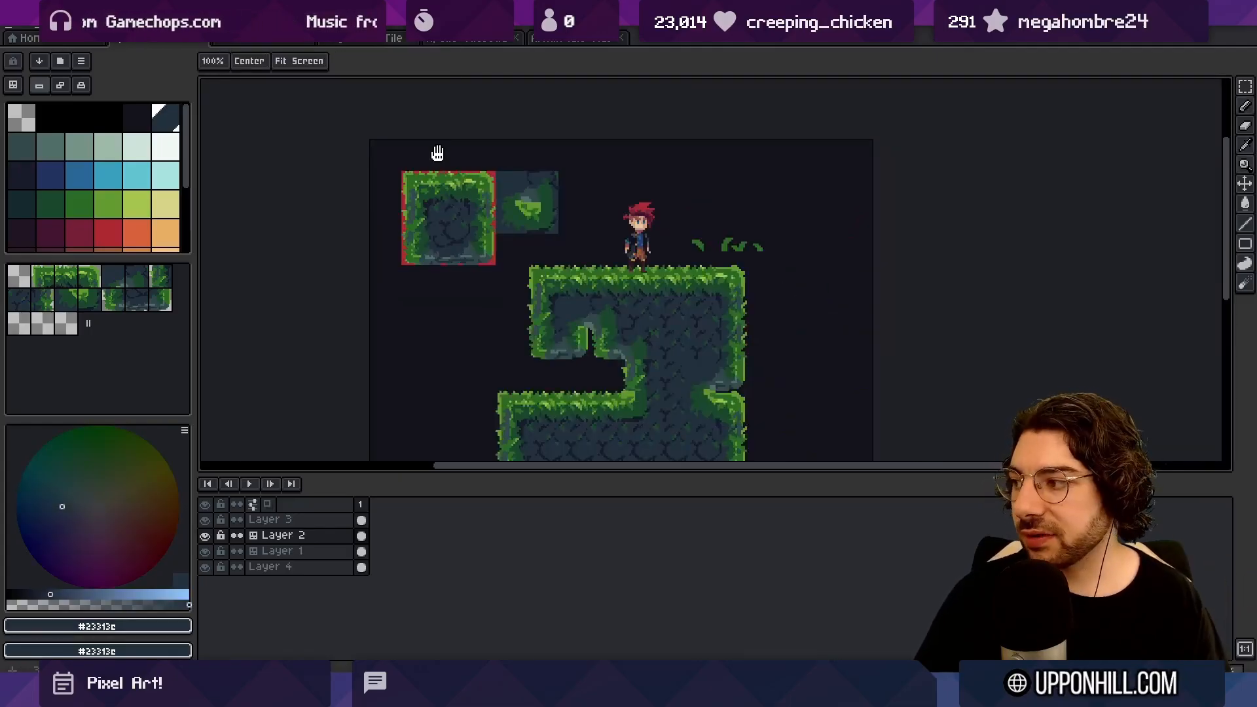
pyautogui.moveTo(615, 328); pyautogui.dragTo(572, 261)
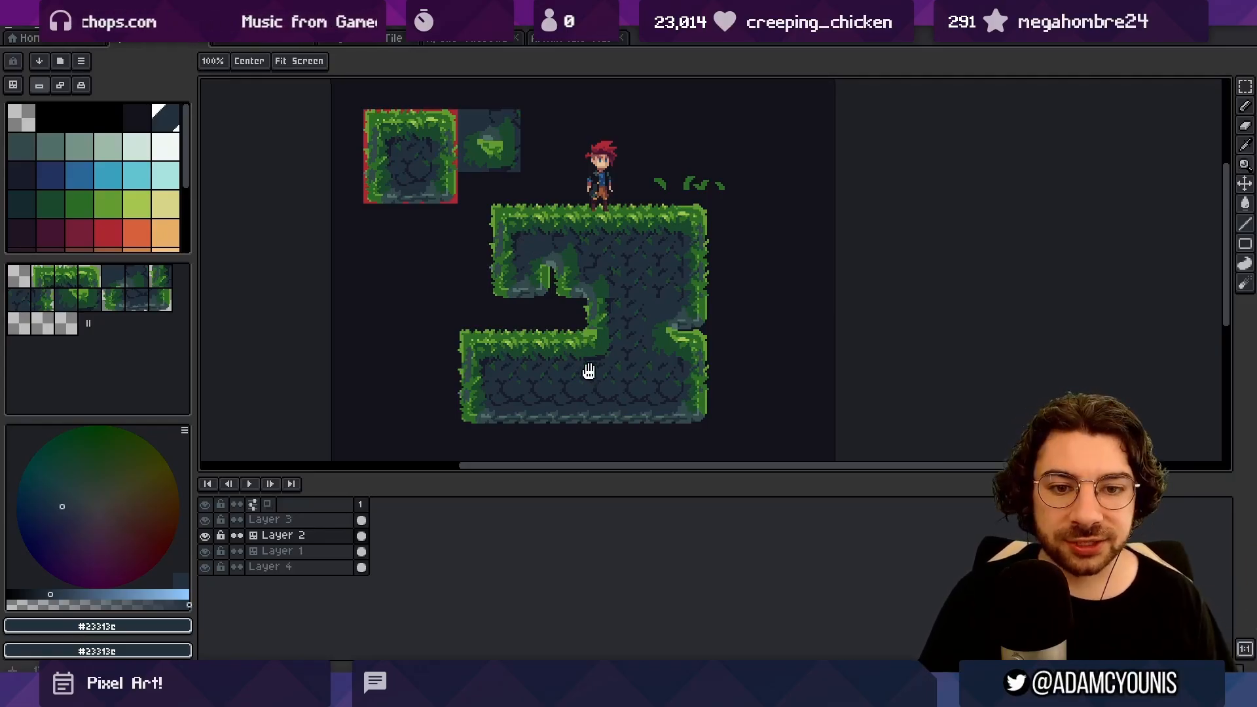
pyautogui.scroll(-1, 601, 278)
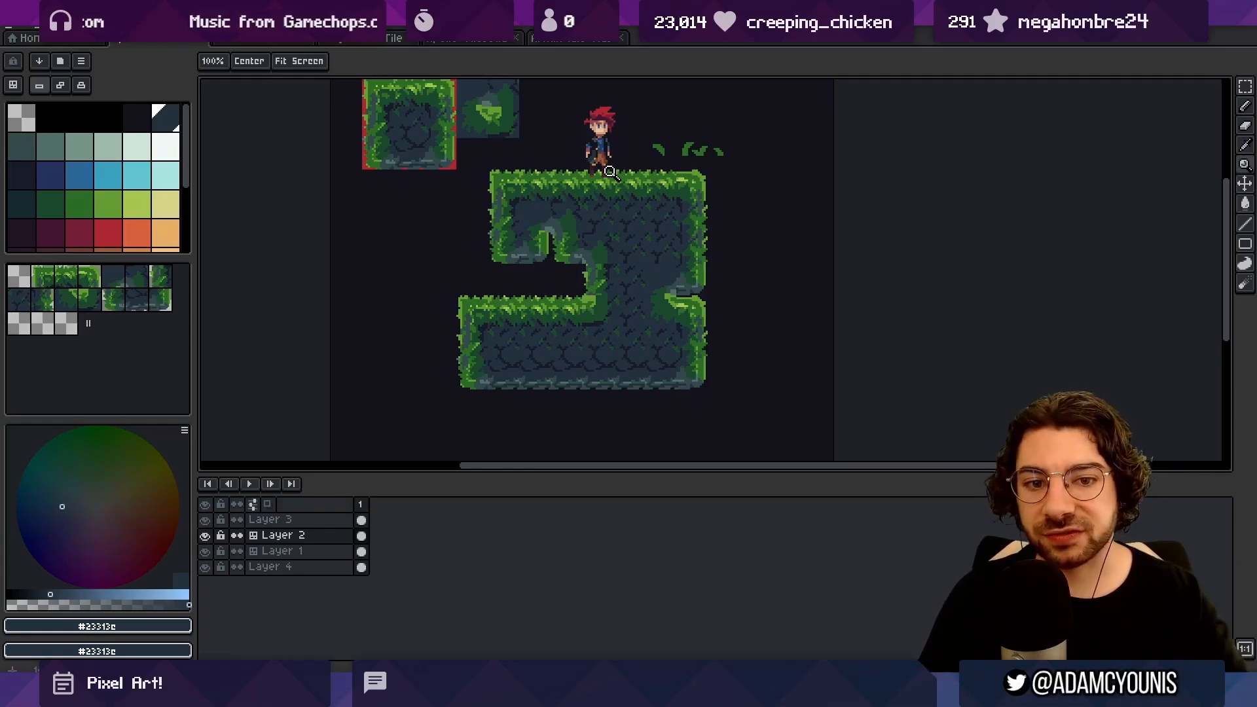
pyautogui.click(569, 208)
pyautogui.press('b')
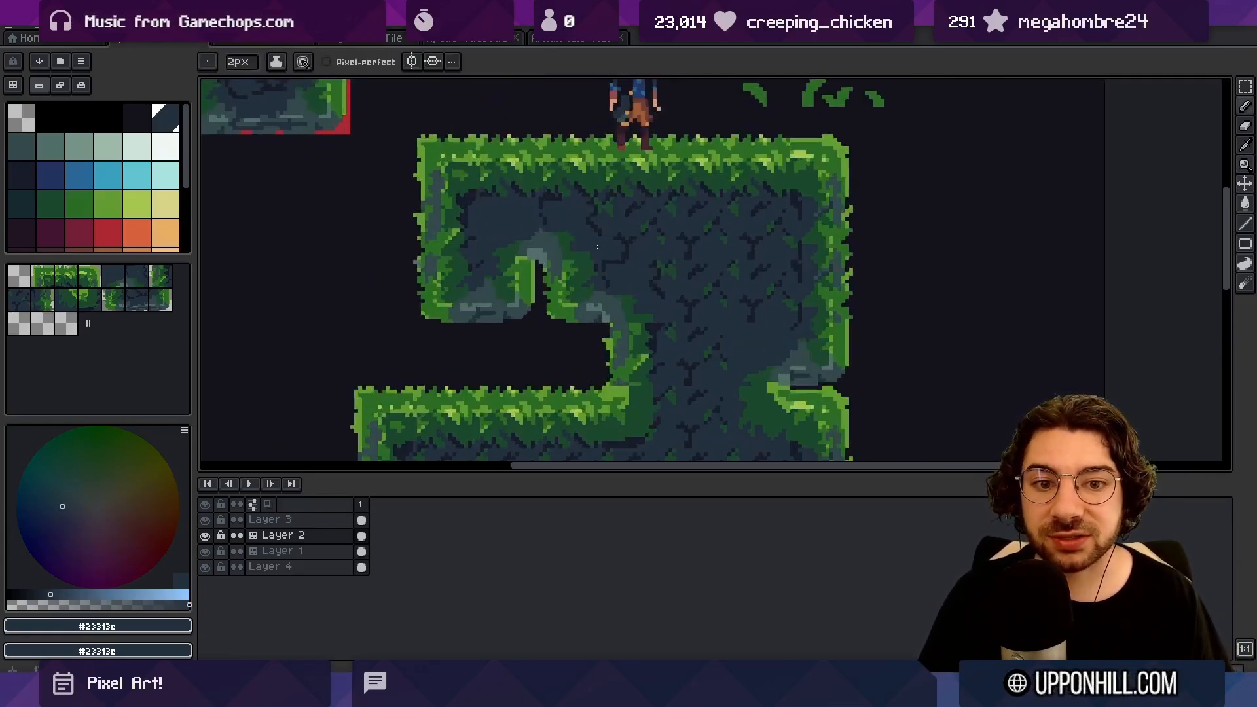
pyautogui.scroll(-3, 576, 210)
pyautogui.scroll(3, 609, 242)
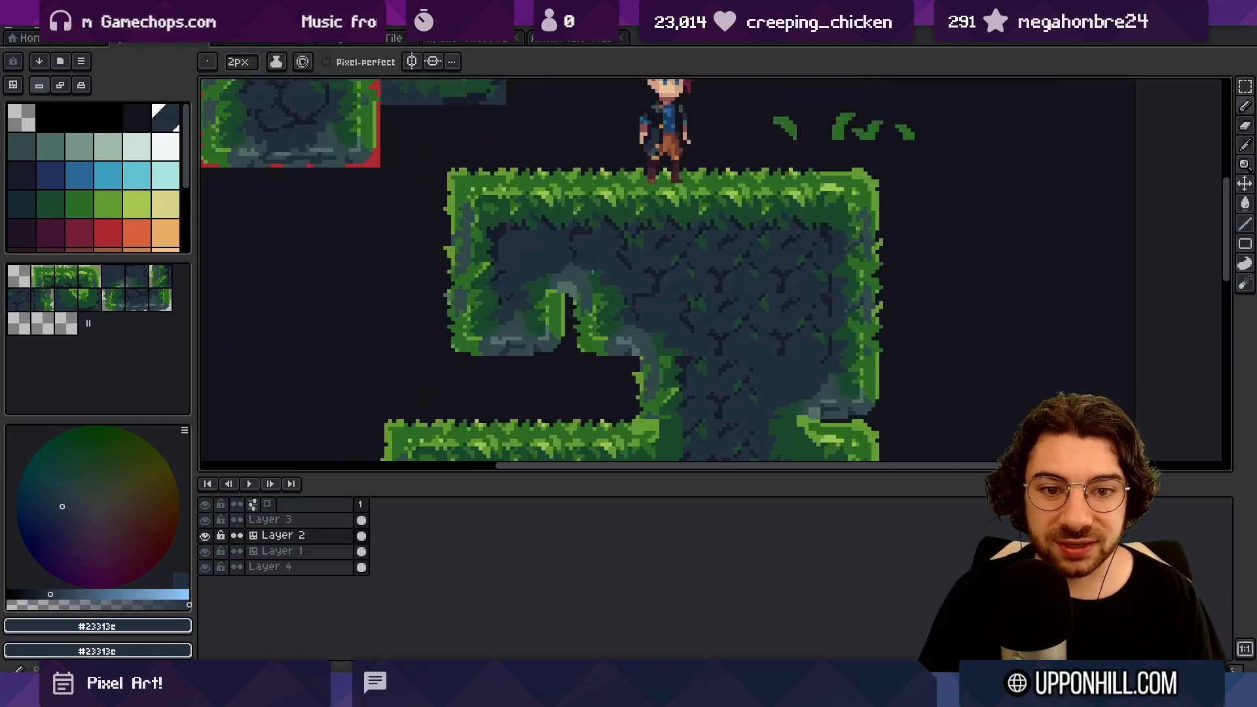
pyautogui.press('z')
pyautogui.scroll(-4, 586, 239)
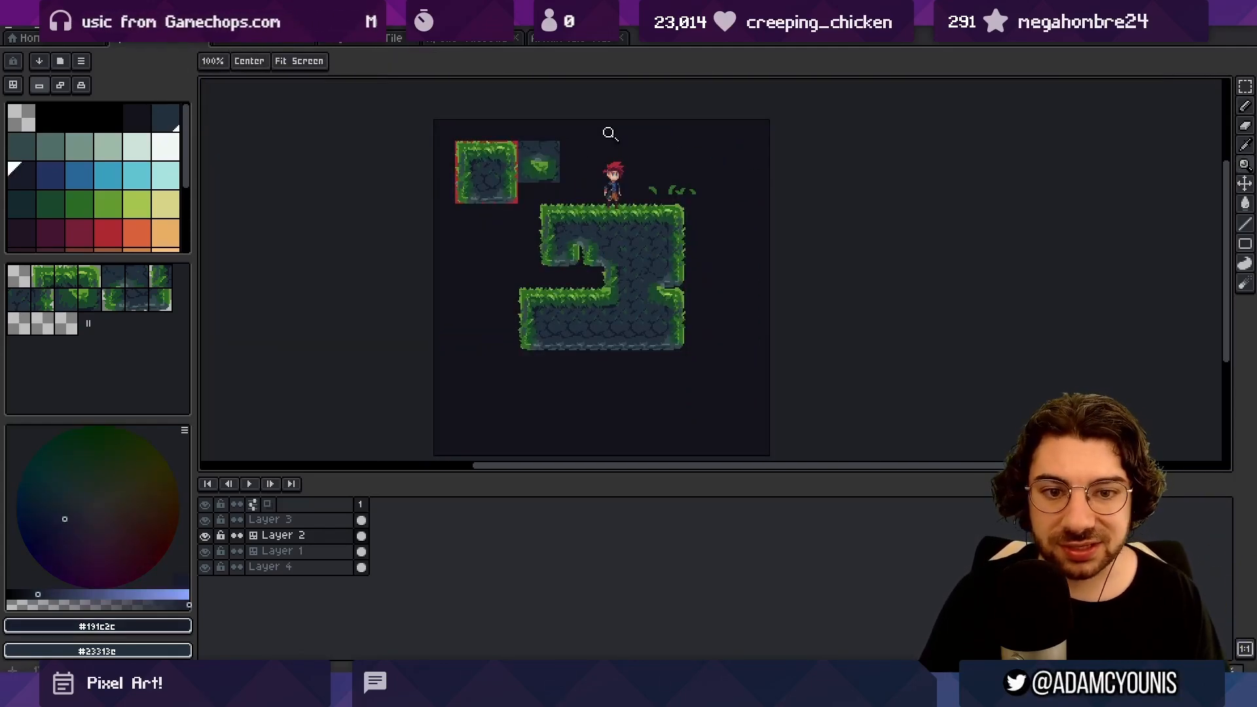
pyautogui.scroll(4, 595, 312)
# Step: Break up the repeating round cracks in the platform's lower arm into irregular fragments with #23313c and #191c2c
pyautogui.keyDown('alt'); pyautogui.click(631, 293); pyautogui.keyUp('alt')
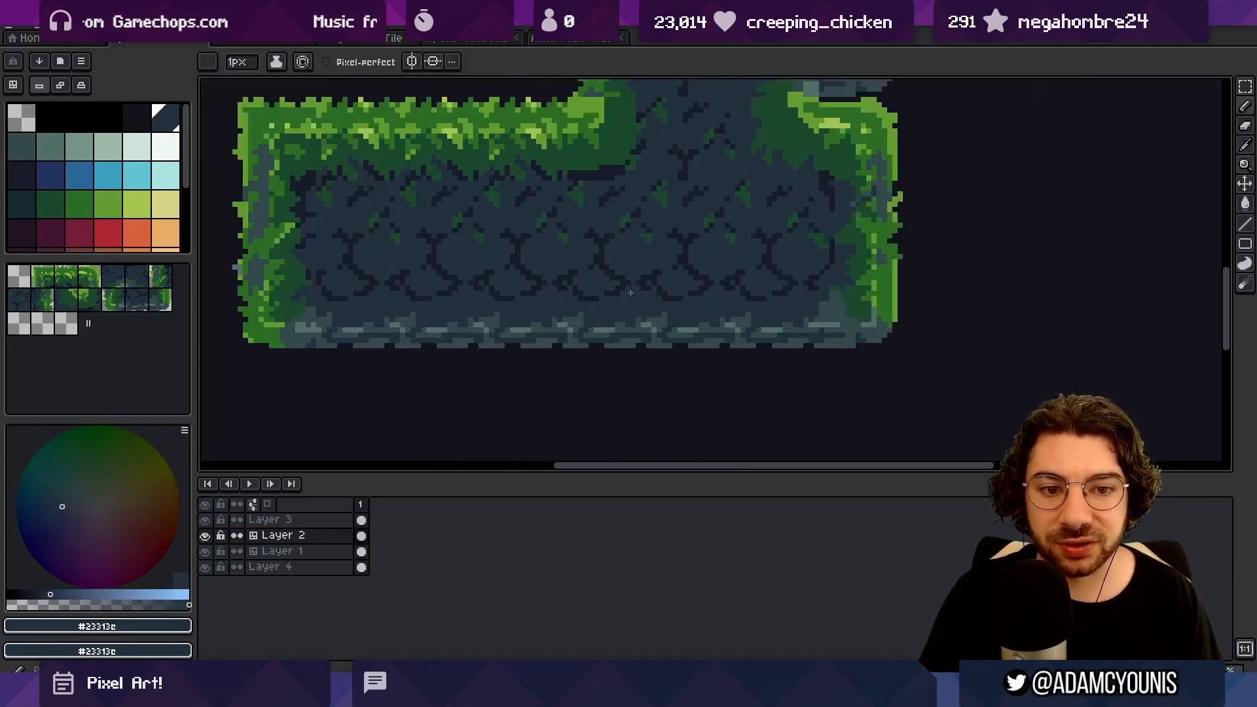
pyautogui.keyDown('alt'); pyautogui.click(675, 298); pyautogui.keyUp('alt')
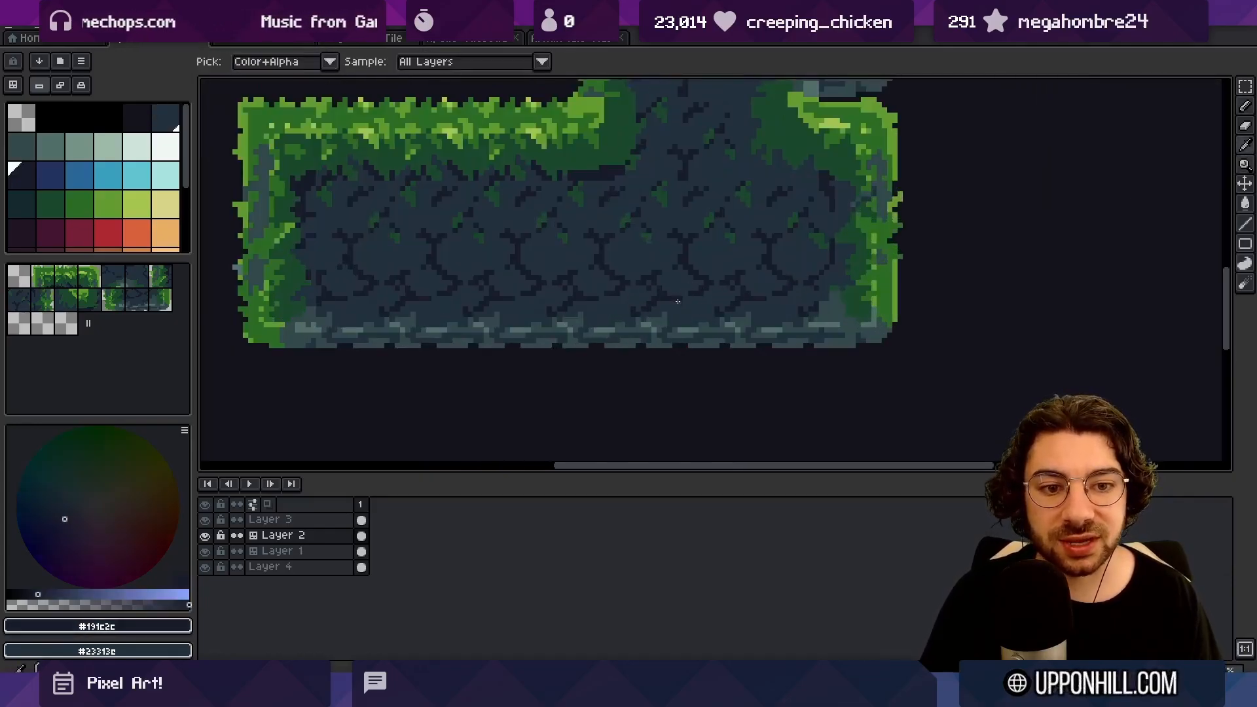
pyautogui.moveTo(452, 256); pyautogui.dragTo(529, 289)
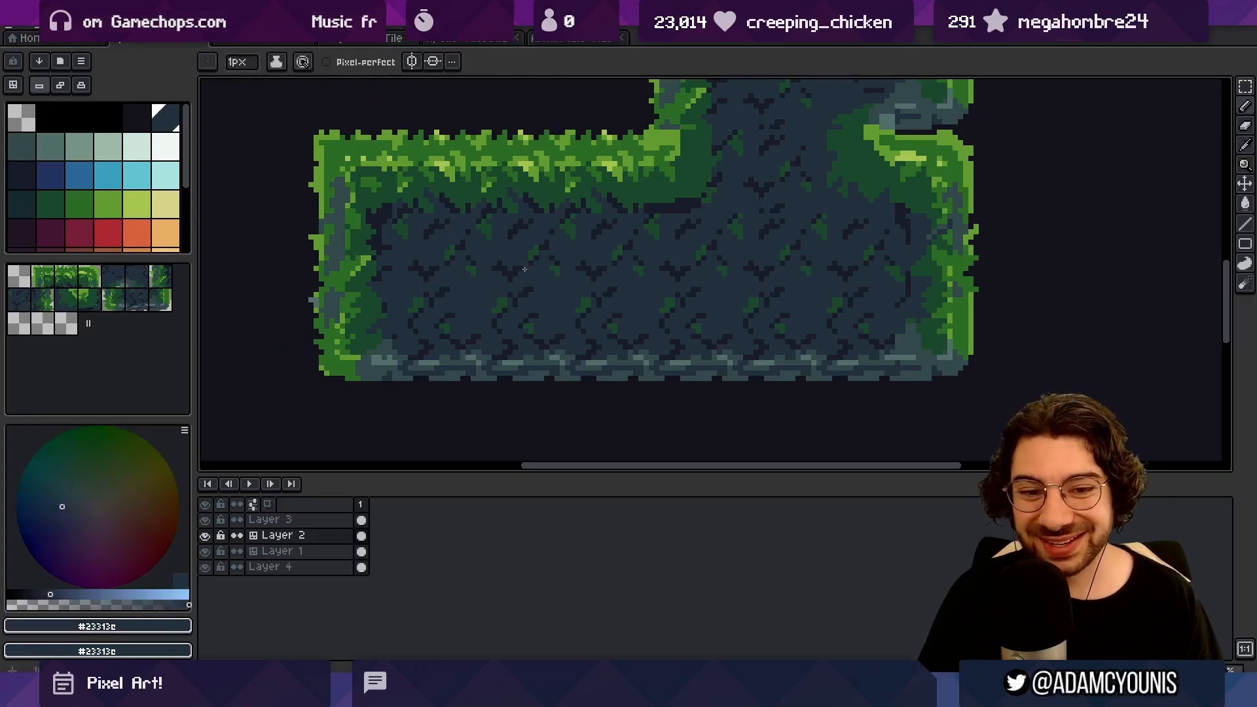
pyautogui.keyDown('alt'); pyautogui.click(500, 300); pyautogui.keyUp('alt')
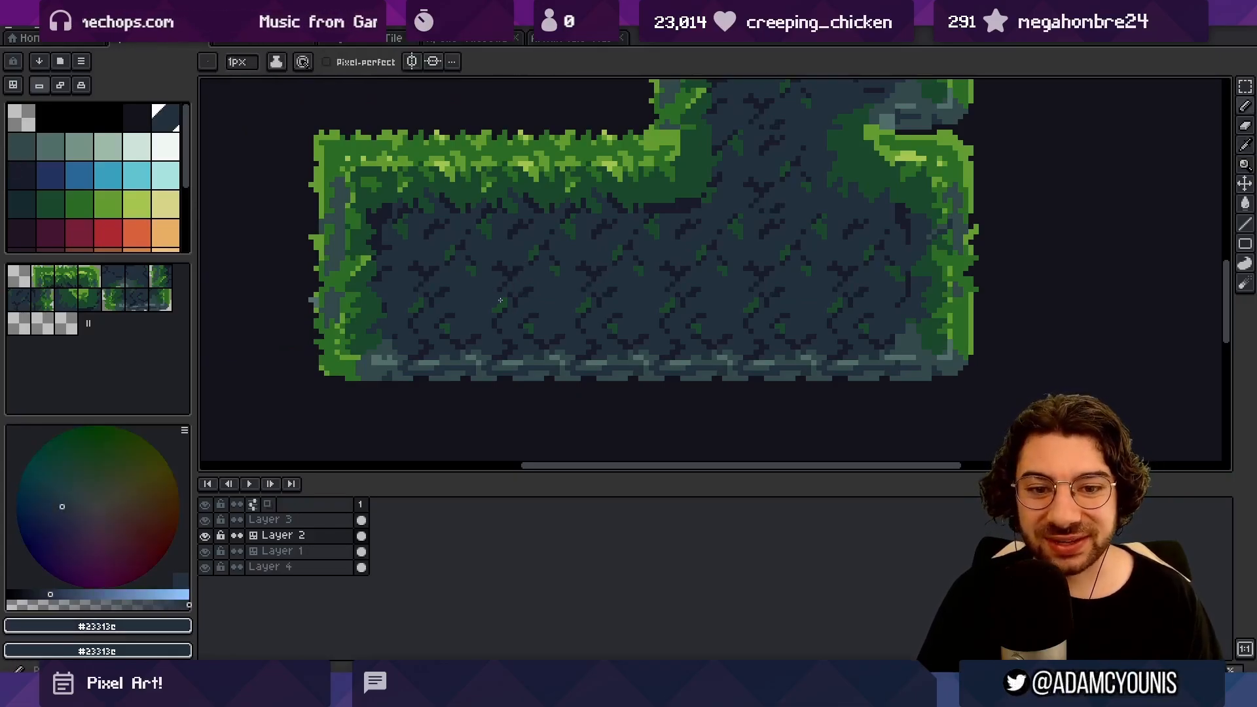
# Step: Add irregular #191c2c cracks to the plain stone areas of the inner-corner tiles, cleaning them with #23313c
pyautogui.press('z')
pyautogui.scroll(-2, 570, 261)
pyautogui.scroll(1, 576, 278)
pyautogui.scroll(-2, 612, 225)
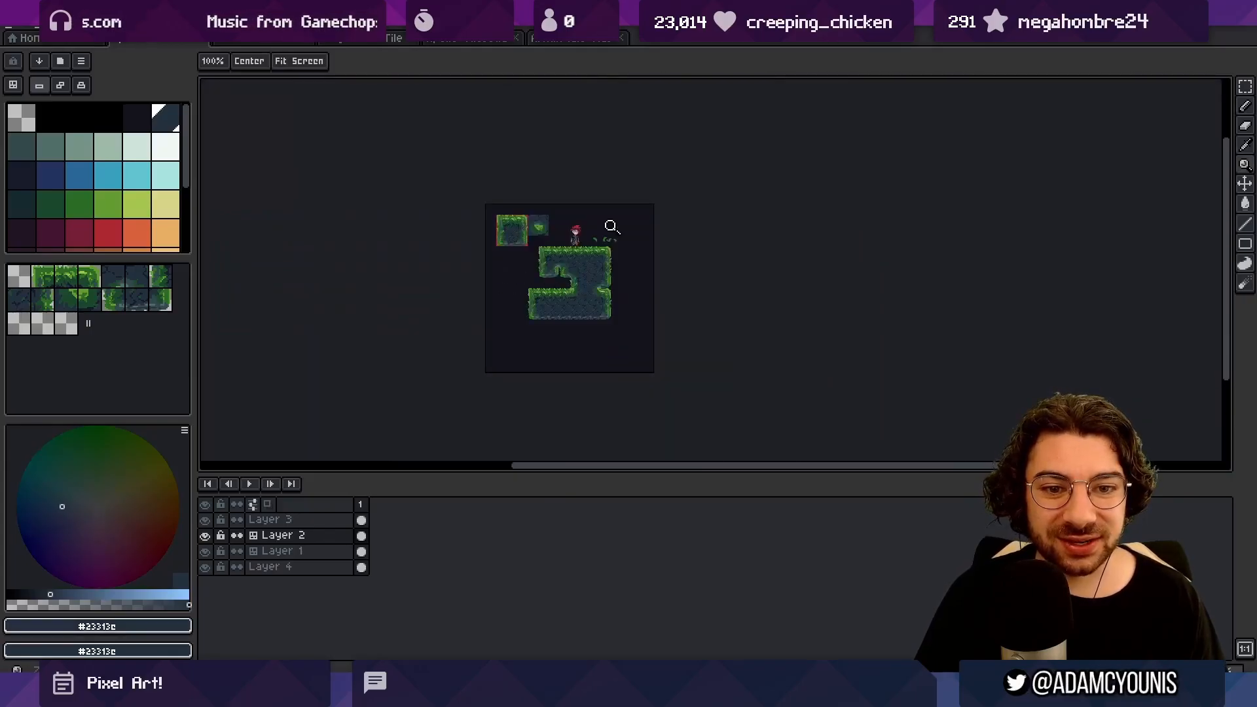
pyautogui.scroll(3, 610, 279)
pyautogui.scroll(1, 610, 279)
pyautogui.press('b')
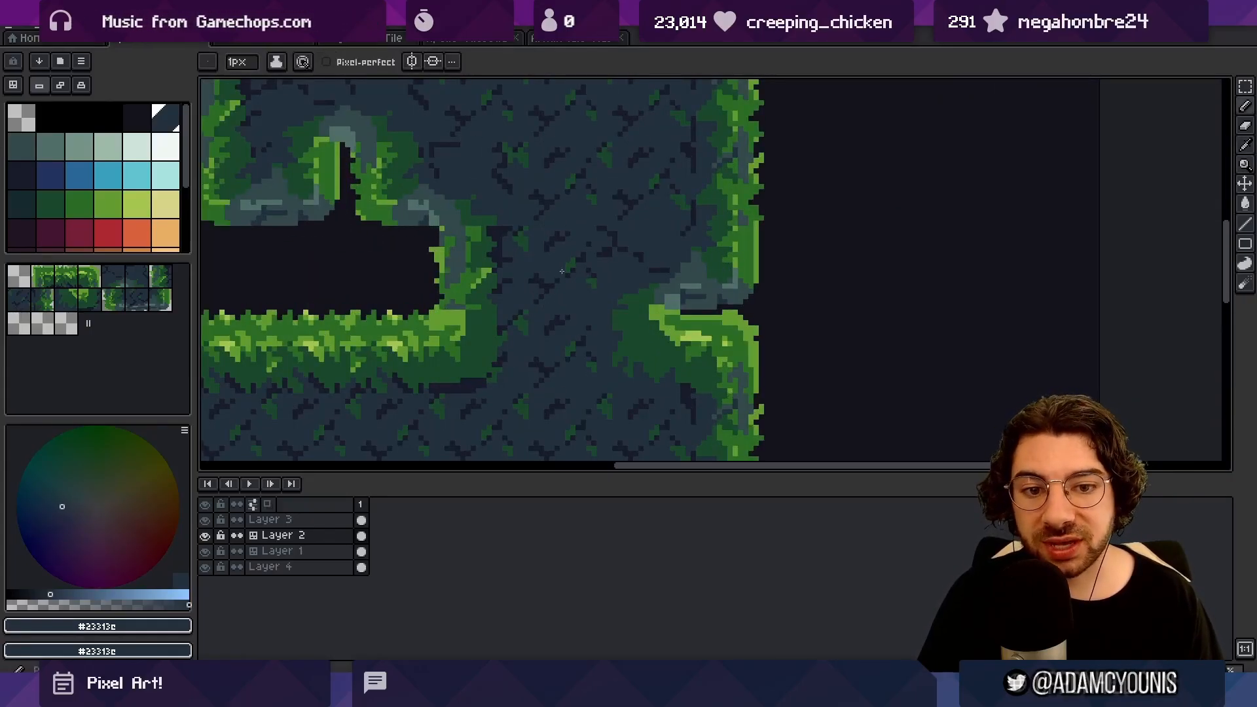
pyautogui.keyDown('alt'); pyautogui.click(556, 317); pyautogui.keyUp('alt')
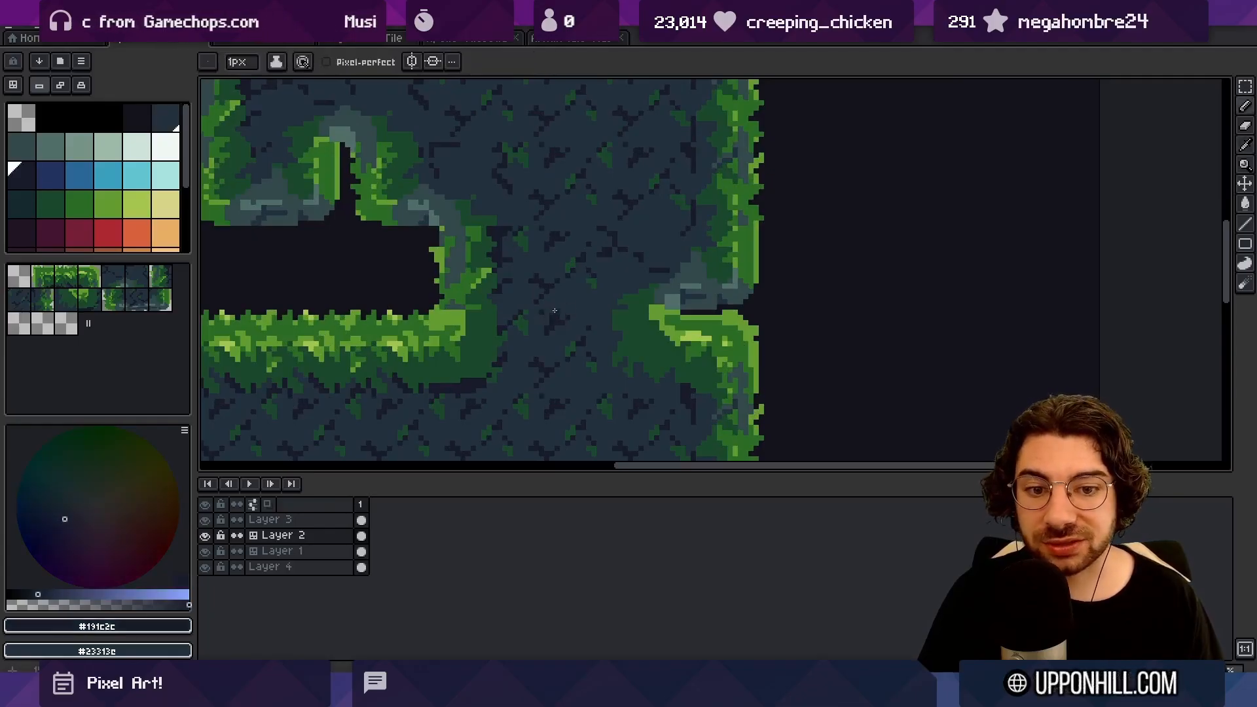
pyautogui.keyDown('alt'); pyautogui.click(523, 296); pyautogui.keyUp('alt')
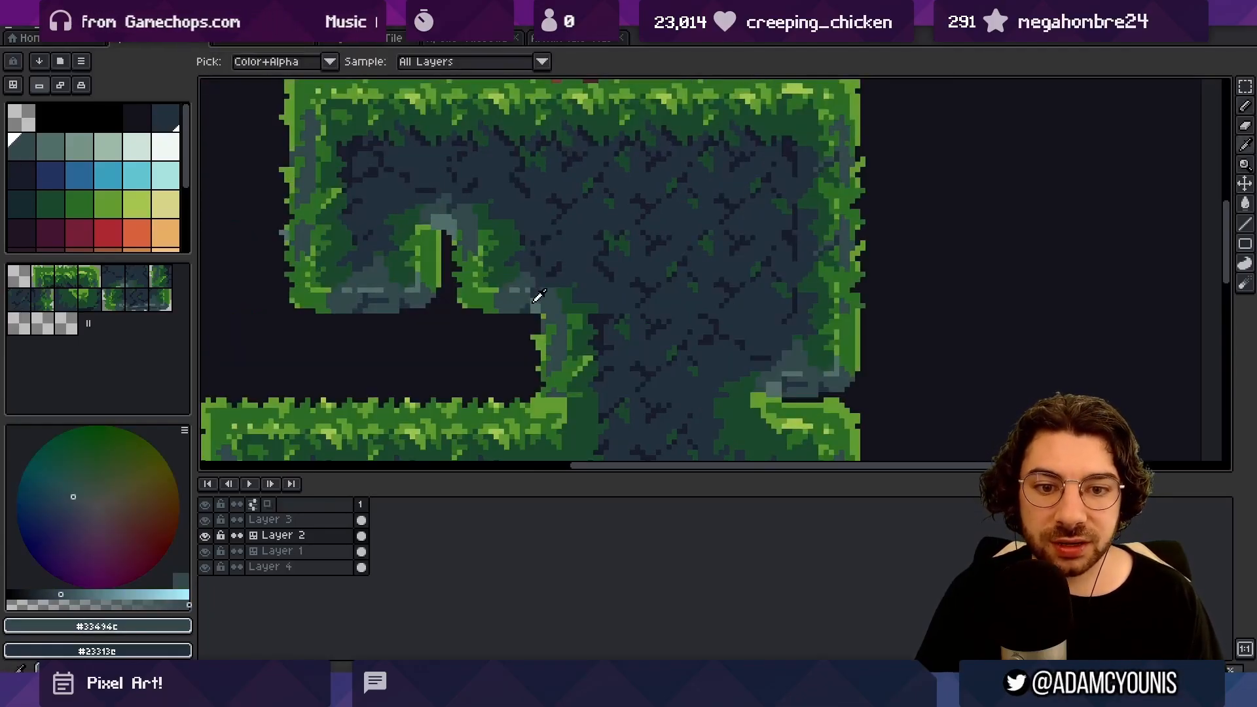
# Step: Touch up the rock edges around the notch in the platform's upper arm with #33494c and #506e68 highlight pixels
pyautogui.keyDown('alt'); pyautogui.click(531, 305); pyautogui.keyUp('alt')
pyautogui.keyDown('alt'); pyautogui.click(529, 303); pyautogui.keyUp('alt')
pyautogui.keyDown('alt'); pyautogui.click(529, 306); pyautogui.keyUp('alt')
pyautogui.keyDown('alt'); pyautogui.click(527, 307); pyautogui.keyUp('alt')
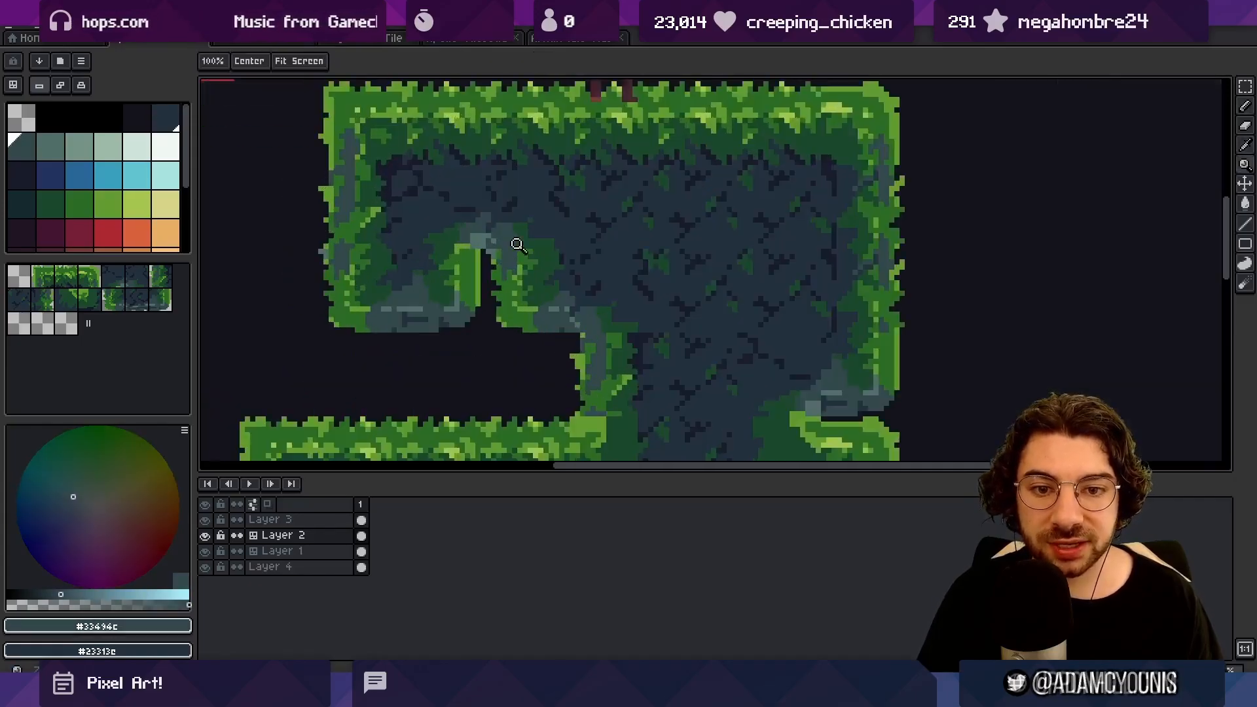
pyautogui.scroll(2, 513, 245)
pyautogui.keyDown('alt'); pyautogui.click(475, 237); pyautogui.keyUp('alt')
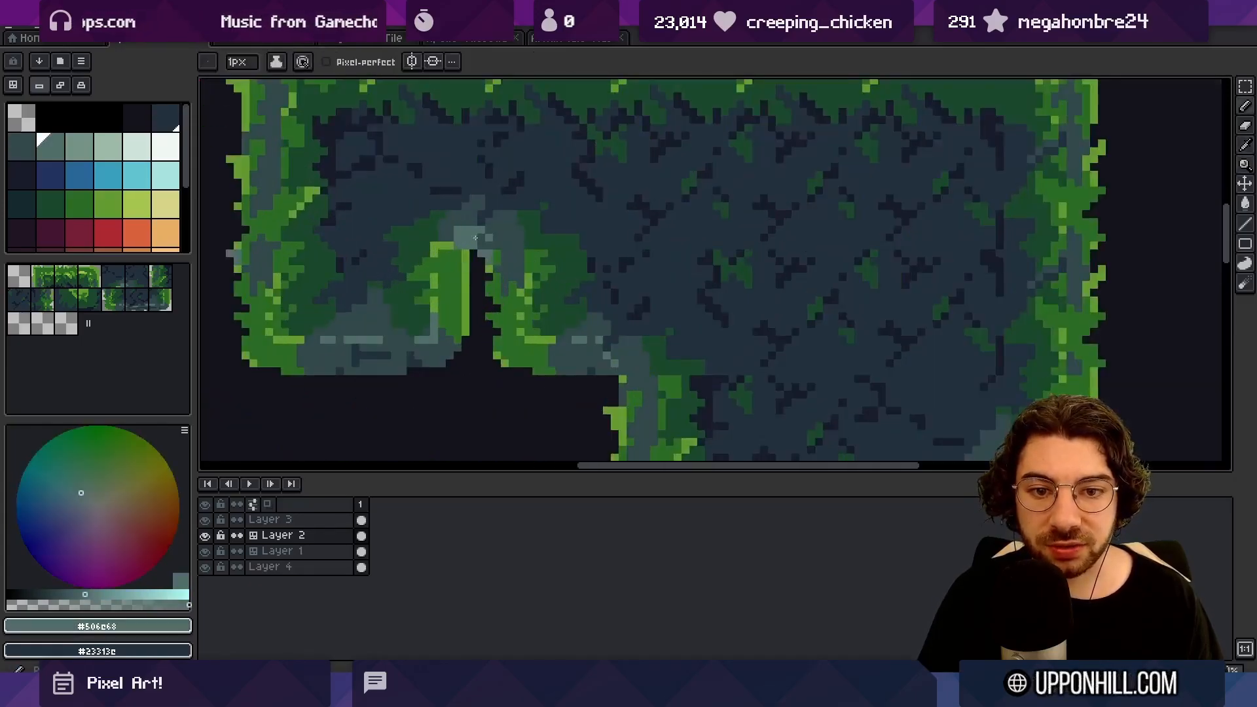
pyautogui.keyDown('alt'); pyautogui.click(478, 219); pyautogui.keyUp('alt')
pyautogui.keyDown('alt'); pyautogui.click(465, 229); pyautogui.keyUp('alt')
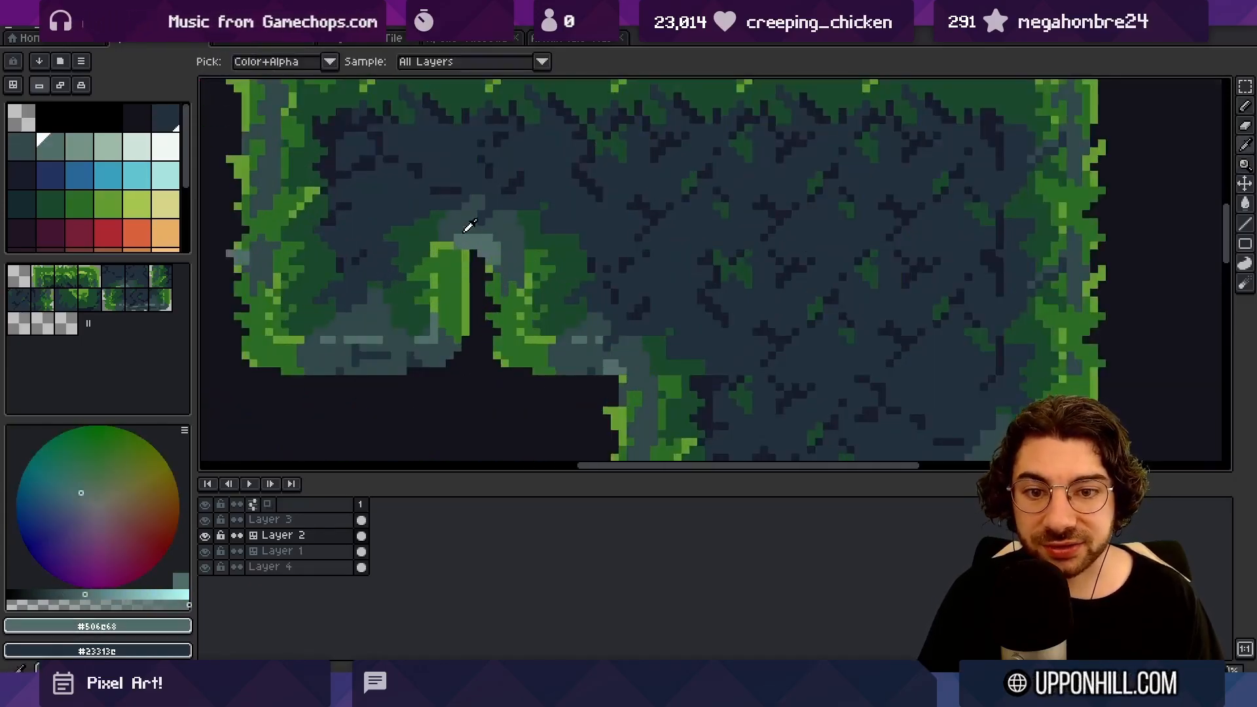
pyautogui.keyDown('alt'); pyautogui.click(487, 233); pyautogui.keyUp('alt')
# Step: Add small dark crack pixels to the plain stone beside the inner corner on the platform's narrow neck
pyautogui.hotkey('alt', 'Tab')
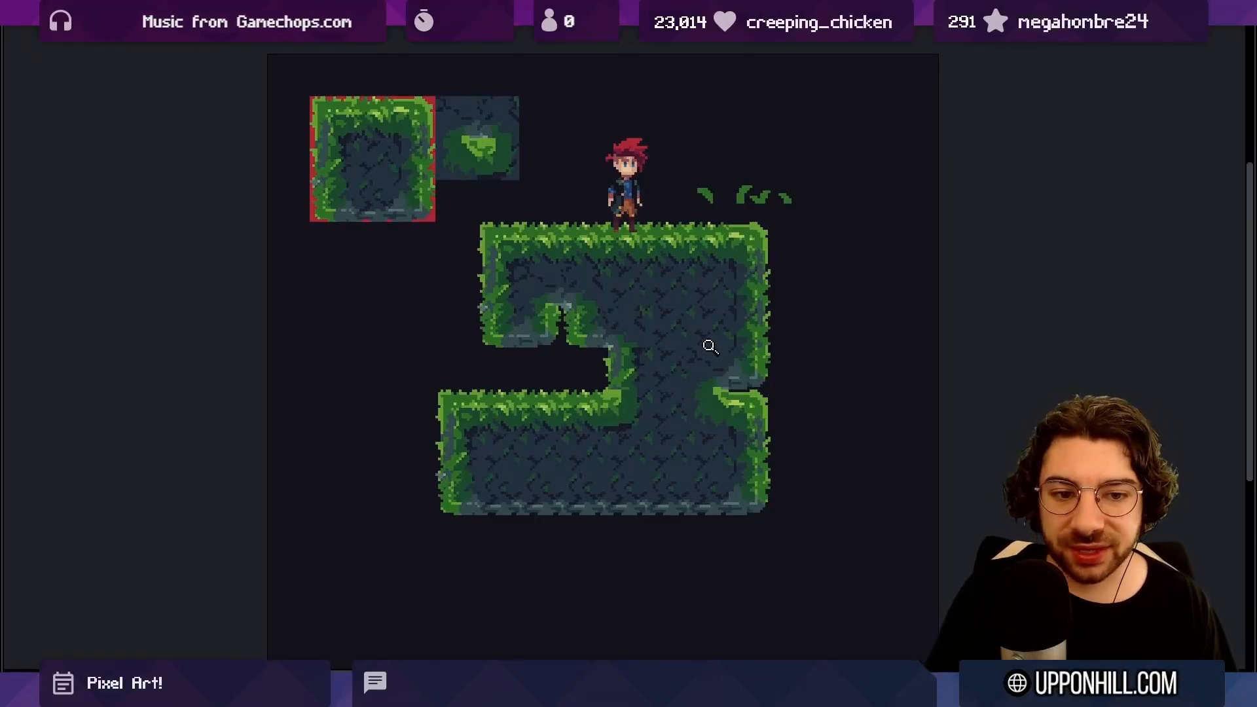
pyautogui.click(671, 422)
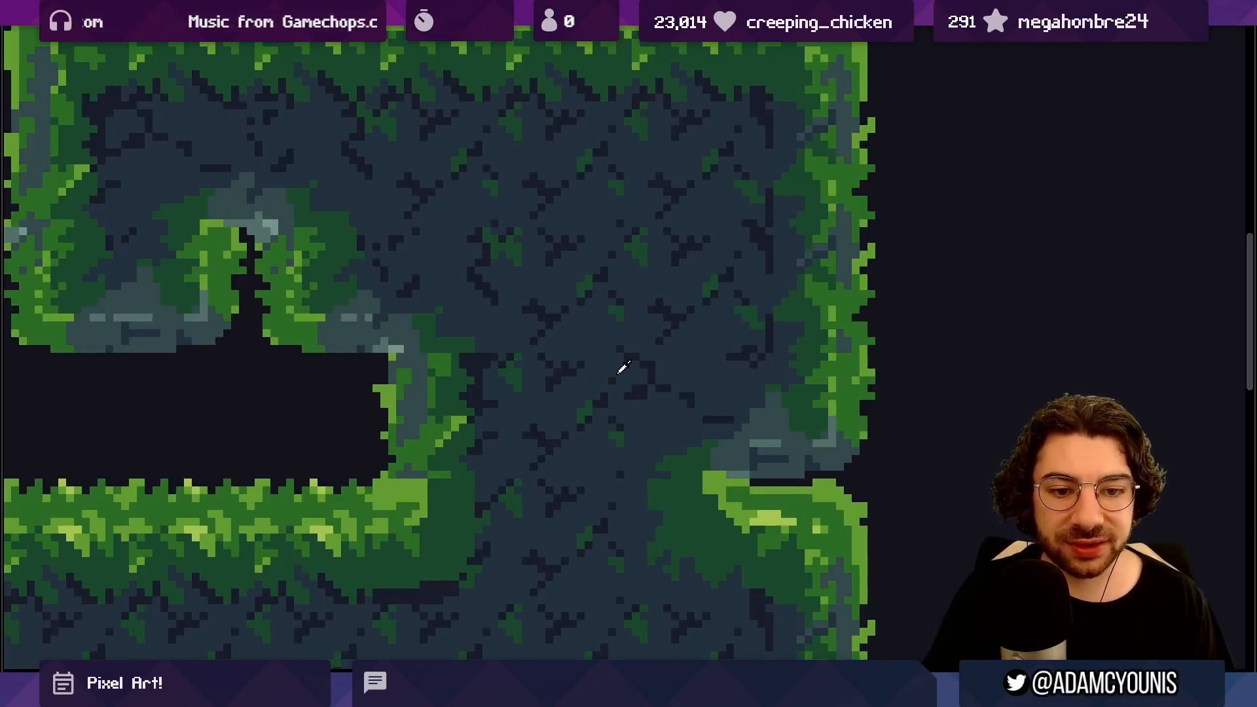
pyautogui.click(654, 449)
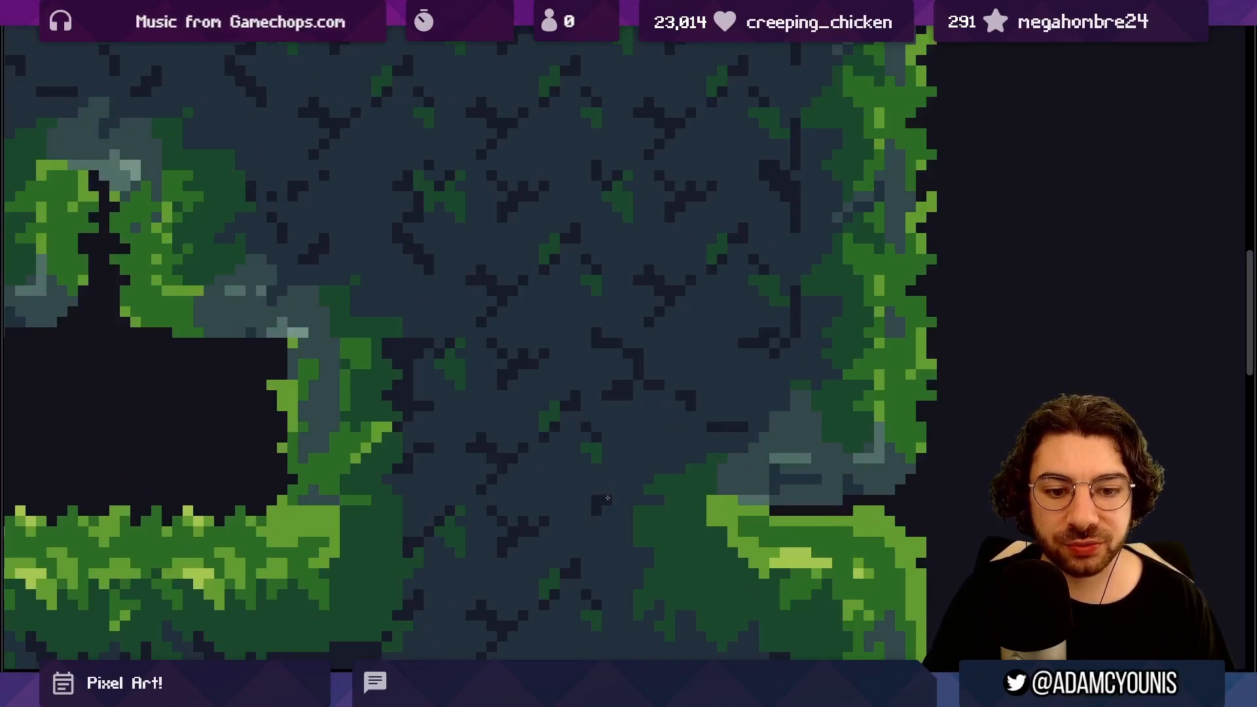
pyautogui.scroll(-5, 608, 498)
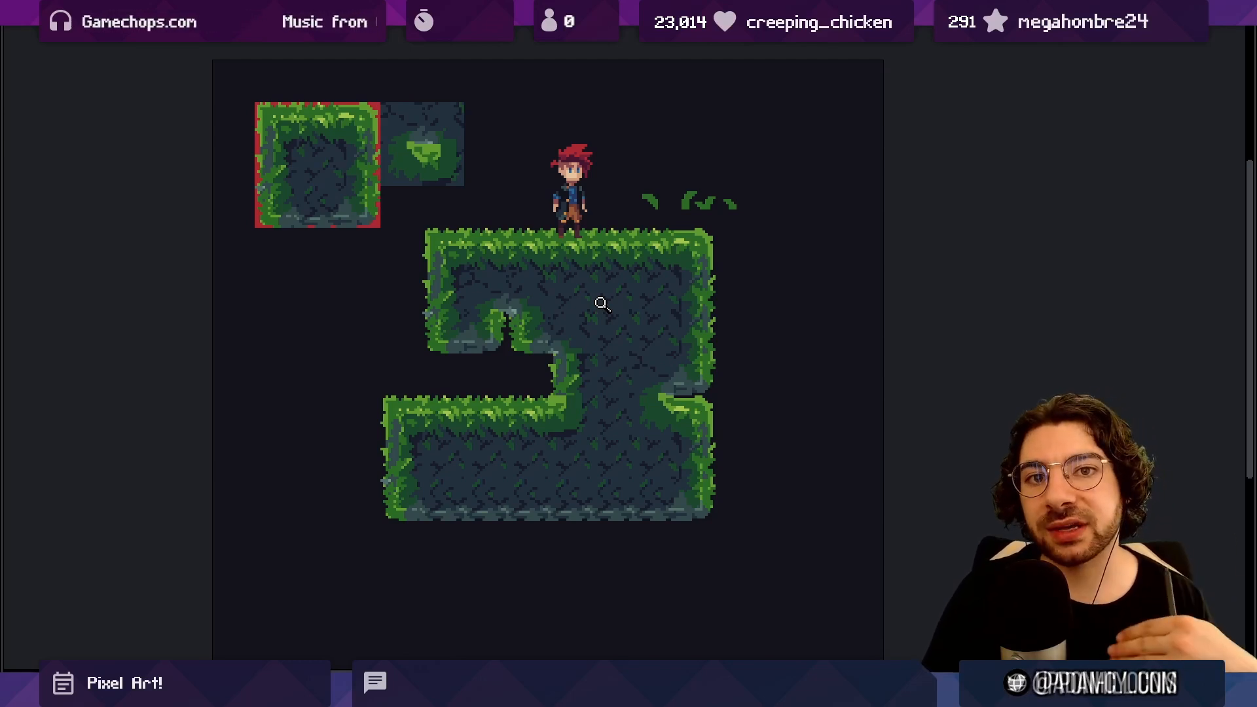
# Step: Add a new empty layer above the character and tile layers for a freehand sketch
pyautogui.press('Tab')
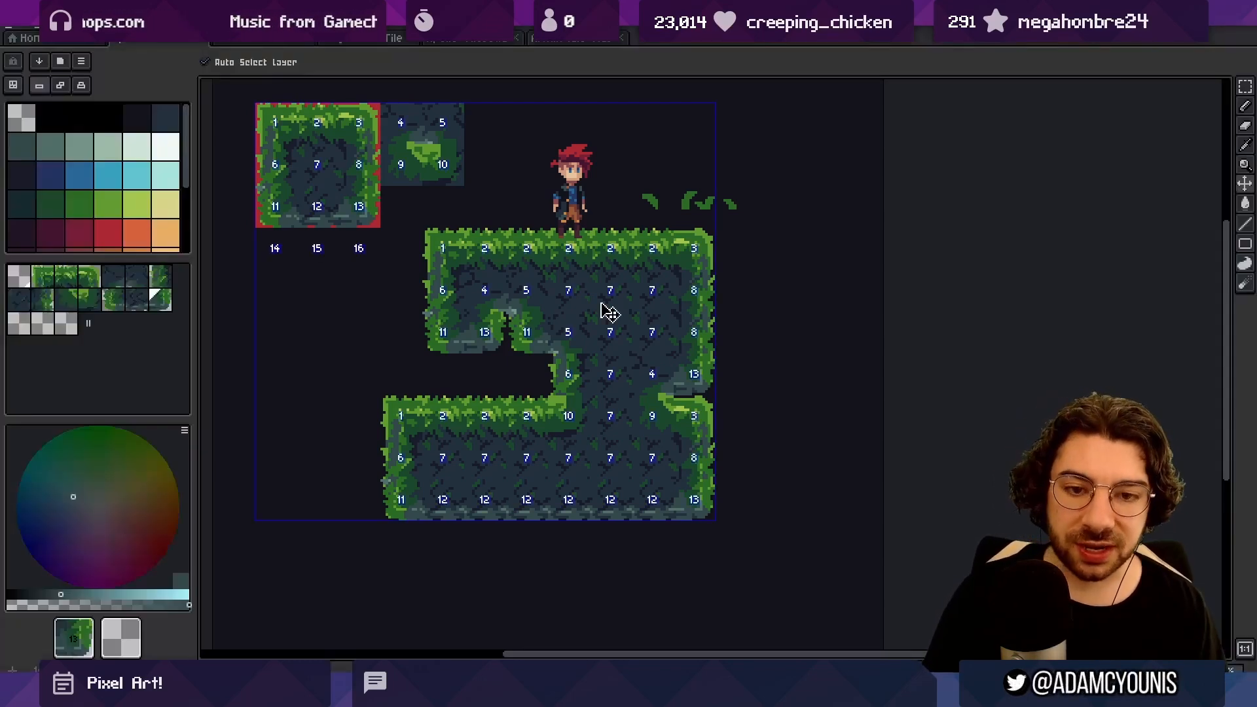
pyautogui.press('Tab')
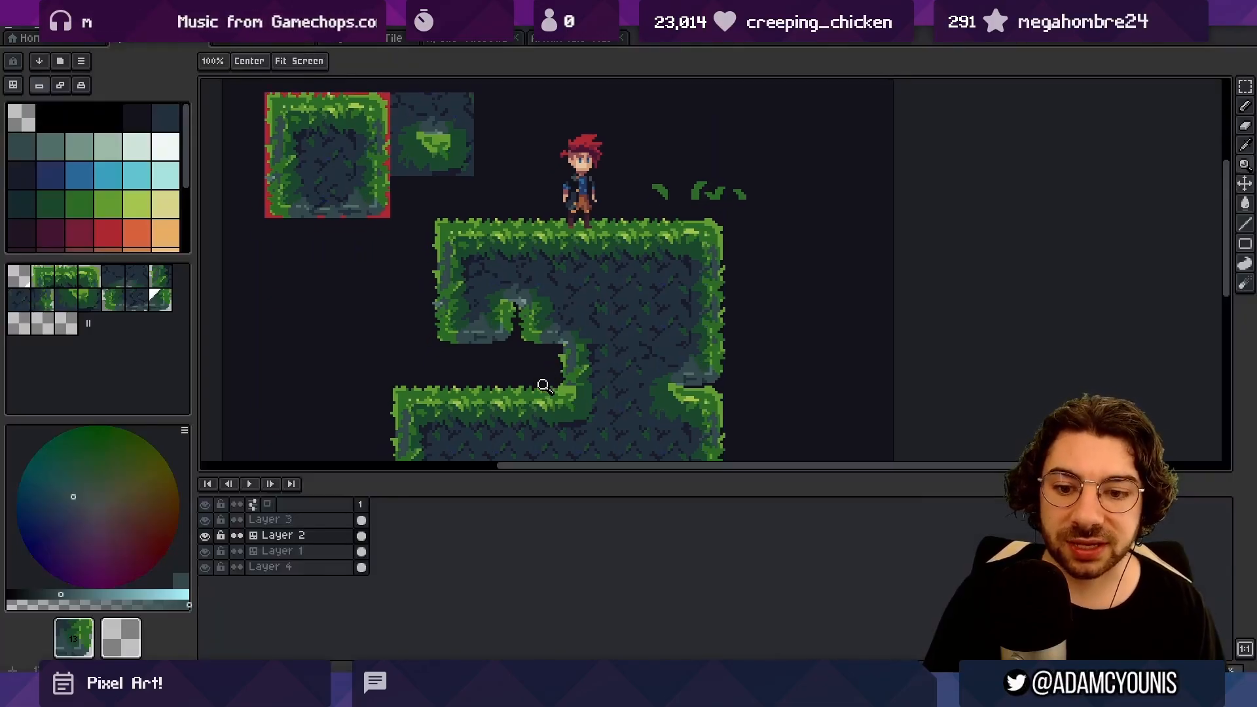
pyautogui.click(339, 519)
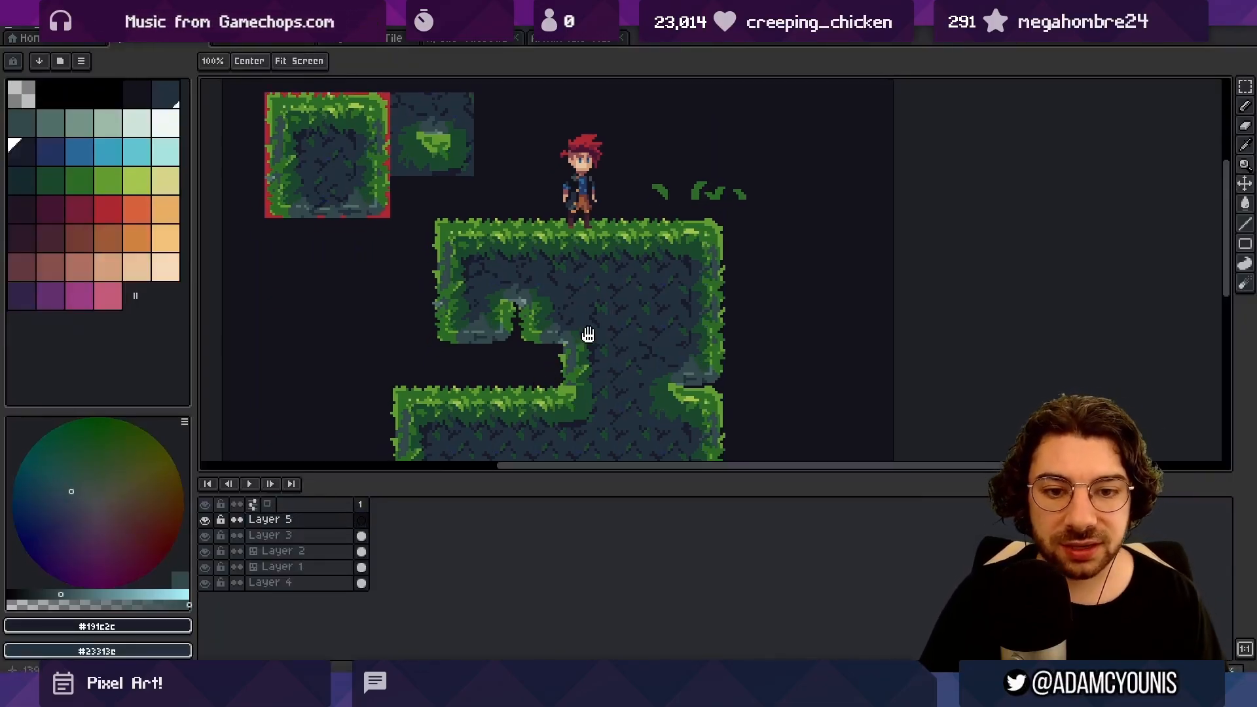
pyautogui.scroll(-1, 586, 330)
pyautogui.scroll(1, 593, 284)
pyautogui.press('m')
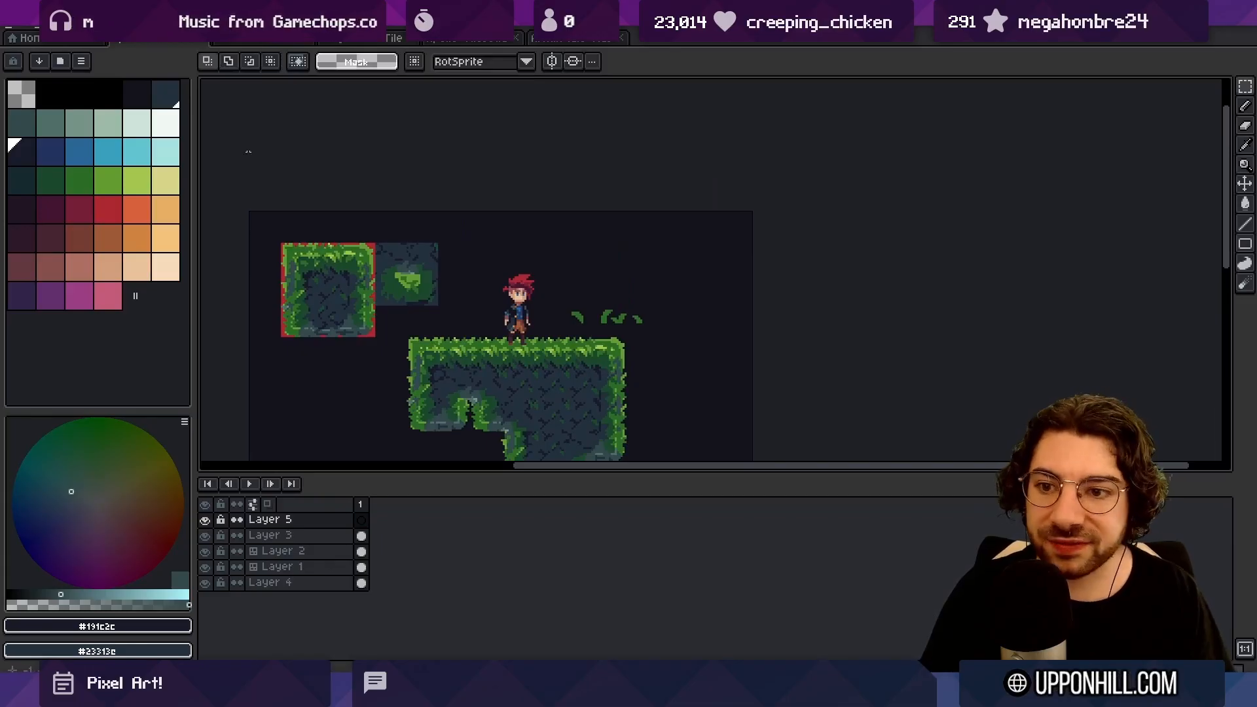
# Step: Sketch a few #639d30 grass blades over the platform and a rough #506e68 rock mass beneath them with an enlarged brush
pyautogui.click(108, 178)
pyautogui.press('b')
pyautogui.moveTo(568, 397)
pyautogui.mouseDown()
pyautogui.moveTo(612, 422)
pyautogui.moveTo(594, 402)
pyautogui.moveTo(592, 429)
pyautogui.moveTo(626, 430)
pyautogui.moveTo(565, 433)
pyautogui.moveTo(603, 436)
pyautogui.moveTo(595, 440)
pyautogui.moveTo(586, 379)
pyautogui.mouseUp()
pyautogui.click(51, 125)
pyautogui.press('+')
pyautogui.press('+')
pyautogui.press('+')
pyautogui.scroll(1, 598, 435)
pyautogui.press('space')
# Step: Shade the sketched rock mass with #23313c and extend the #639d30 grass blades along its top
pyautogui.click(168, 100)
pyautogui.press('g')
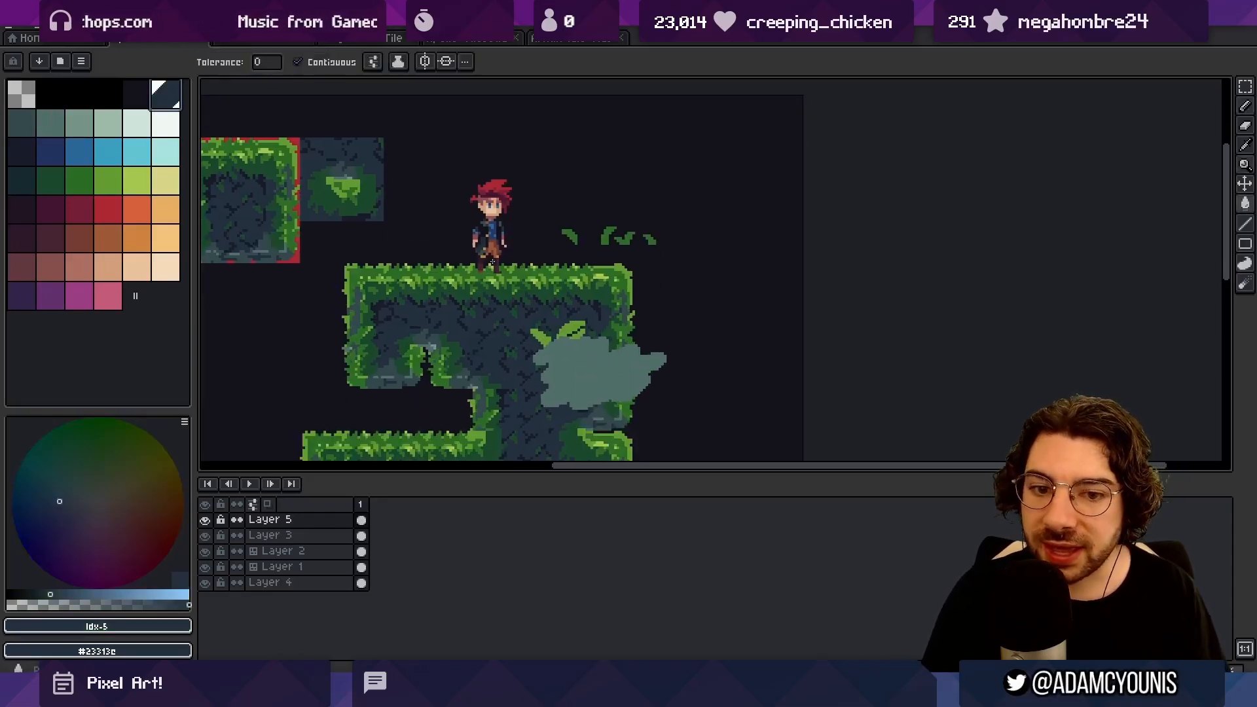
pyautogui.click(594, 361)
pyautogui.hotkey('ctrl', 'z')
pyautogui.press('b')
pyautogui.moveTo(577, 369)
pyautogui.mouseDown()
pyautogui.moveTo(598, 352)
pyautogui.moveTo(580, 390)
pyautogui.moveTo(652, 370)
pyautogui.mouseUp()
pyautogui.keyDown('alt'); pyautogui.click(573, 329); pyautogui.keyUp('alt')
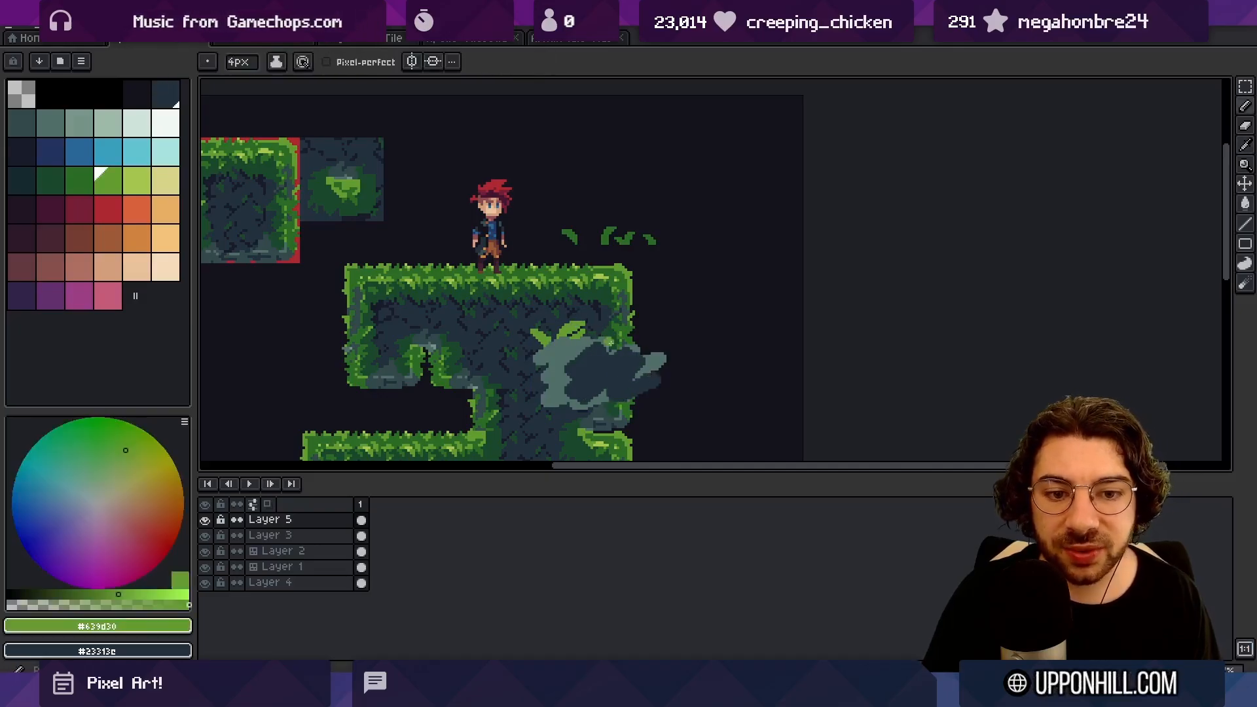
pyautogui.moveTo(597, 348)
pyautogui.mouseDown()
pyautogui.moveTo(645, 358)
pyautogui.moveTo(553, 370)
pyautogui.mouseUp()
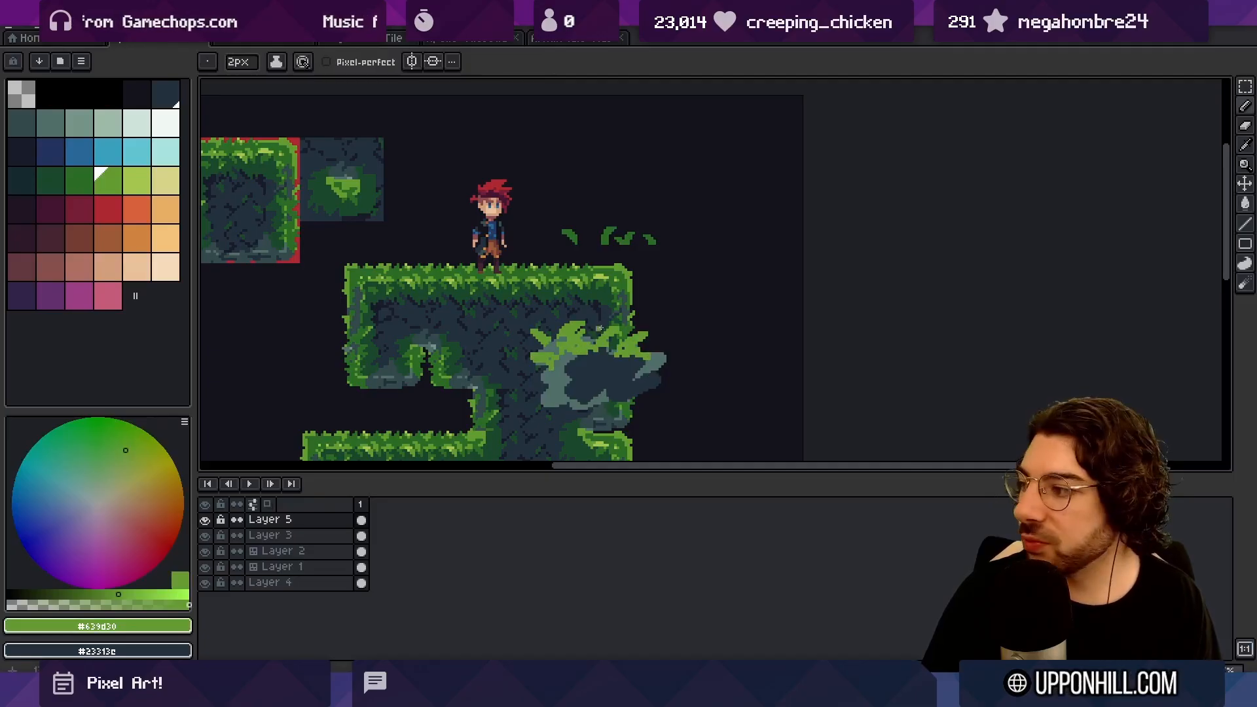
# Step: Recolour the sketched rock's lighter planes with #33494c and move the whole sketch to the empty area beside the platform's upper arm
pyautogui.scroll(2, 598, 327)
pyautogui.keyDown('alt'); pyautogui.click(639, 429); pyautogui.keyUp('alt')
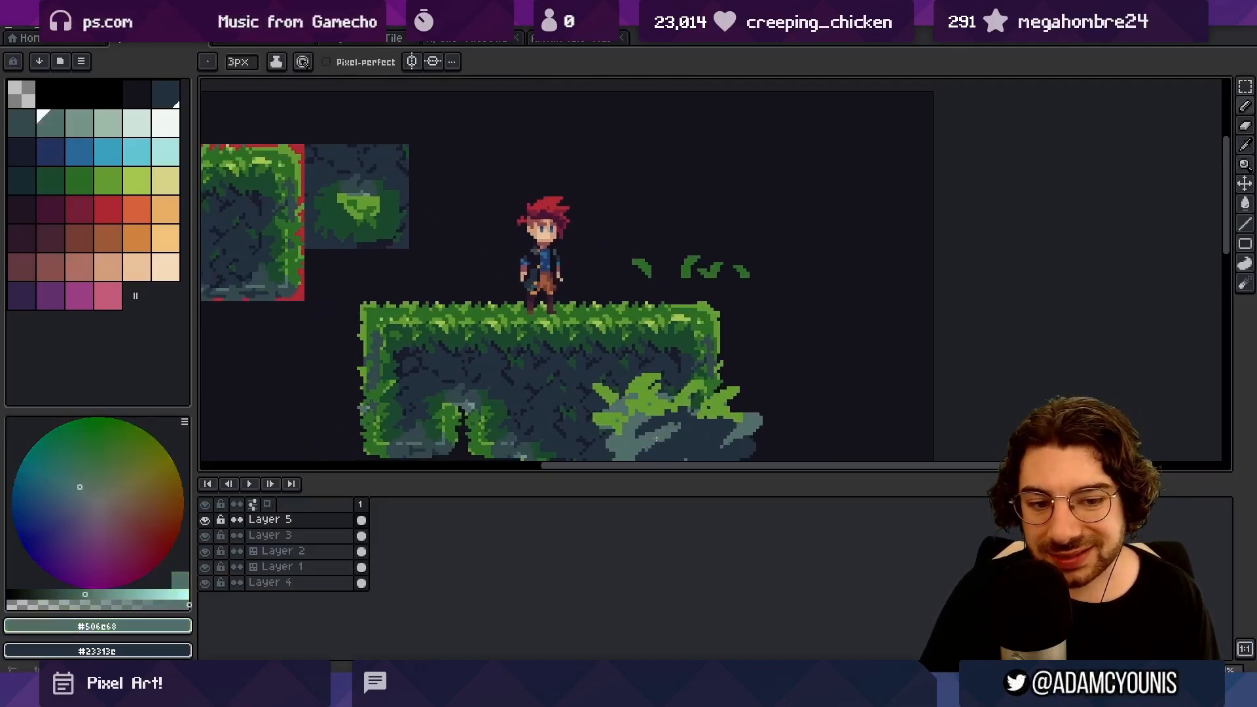
pyautogui.moveTo(682, 430); pyautogui.dragTo(767, 398)
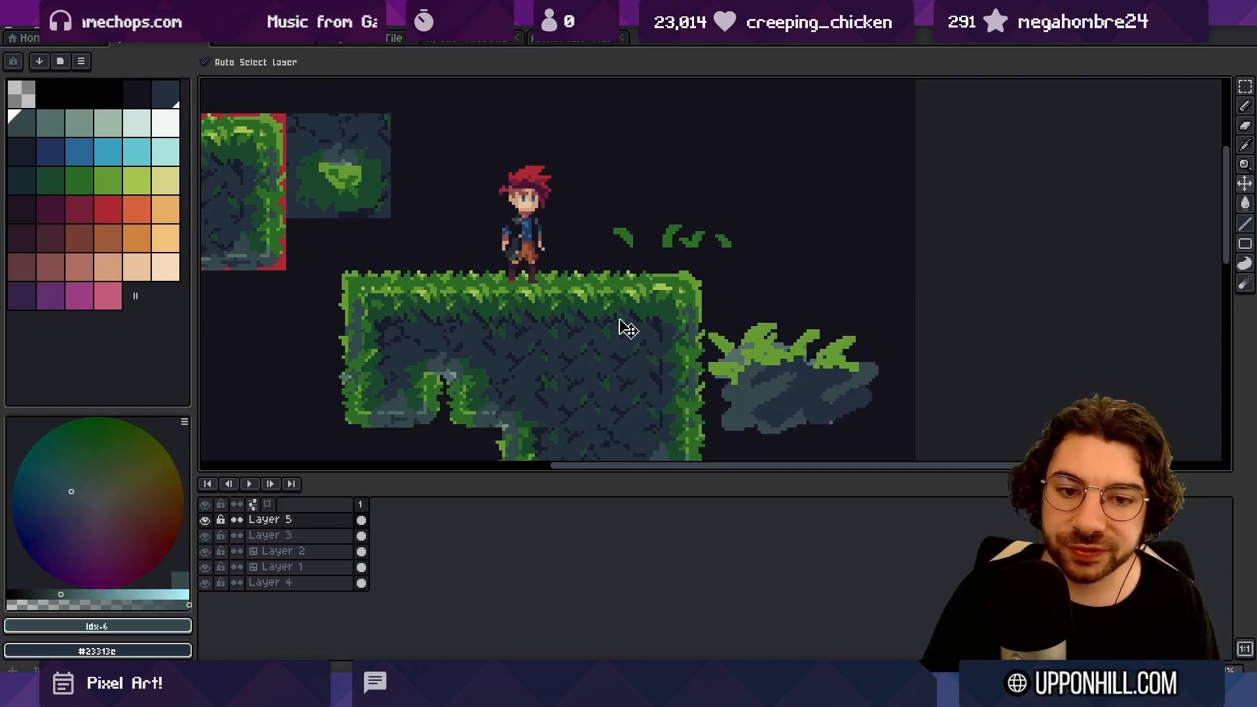
pyautogui.moveTo(604, 334); pyautogui.dragTo(451, 365)
pyautogui.moveTo(569, 391); pyautogui.dragTo(620, 317)
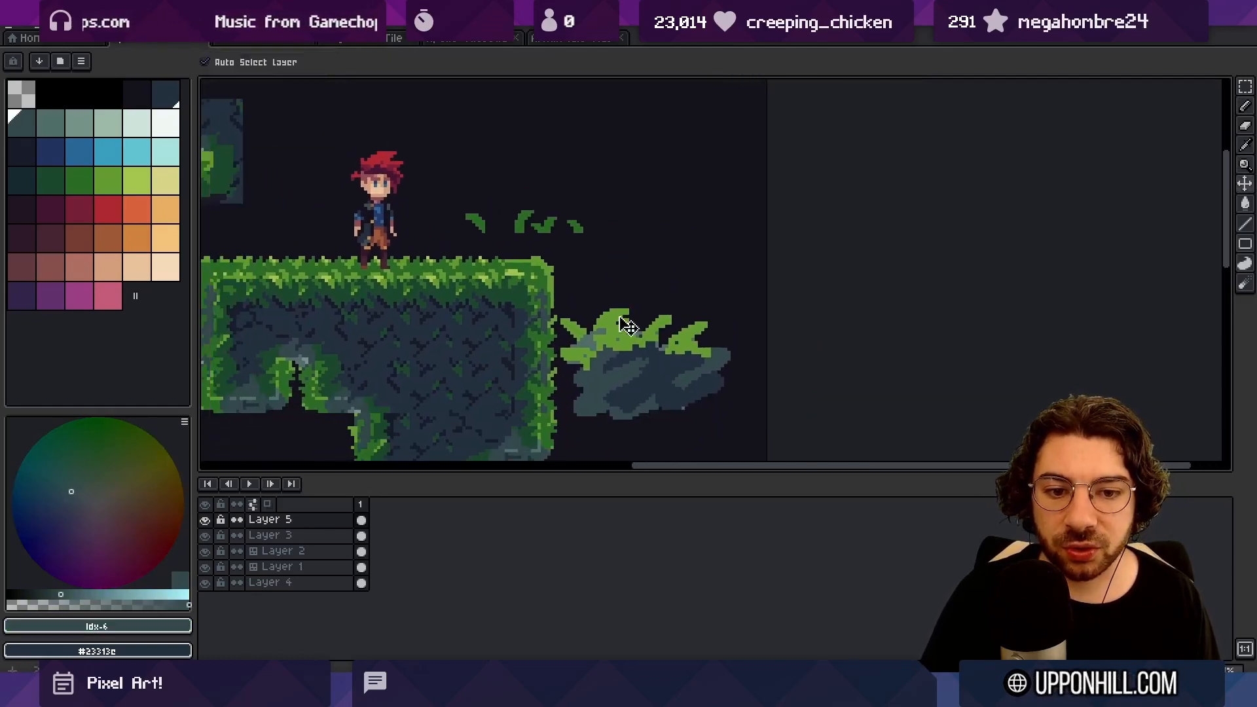
pyautogui.press('alt')
pyautogui.press('z')
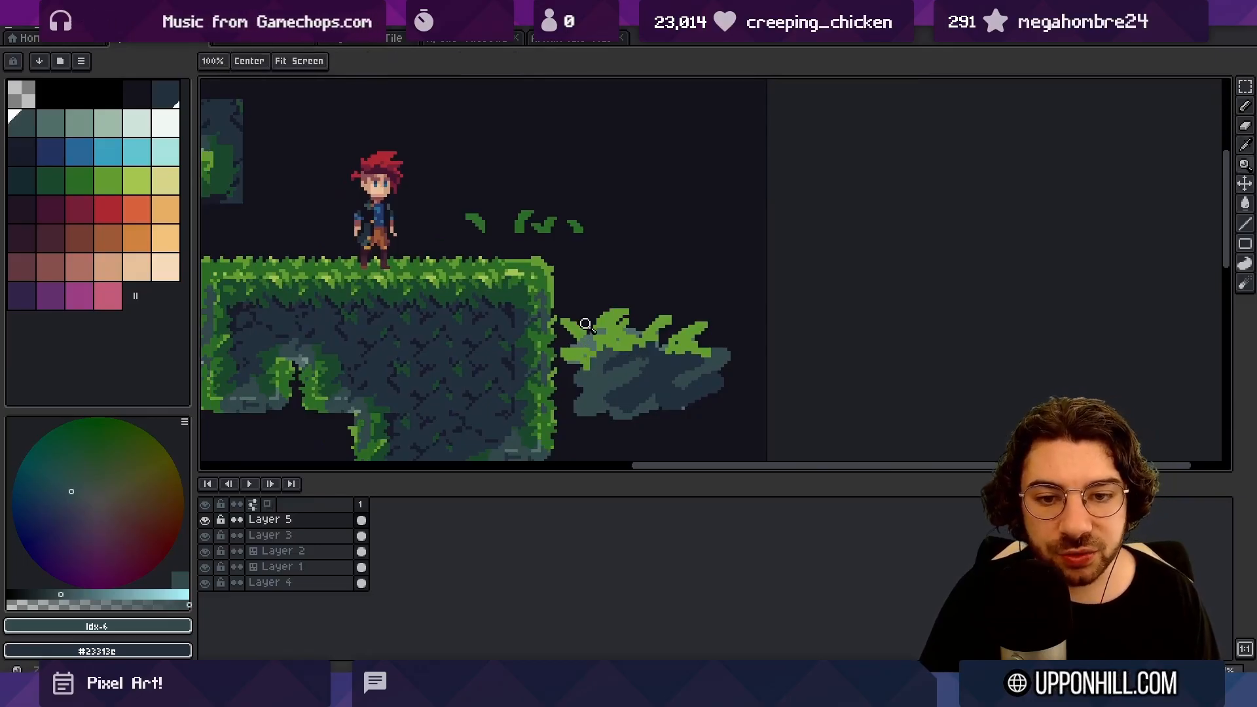
pyautogui.click(496, 334)
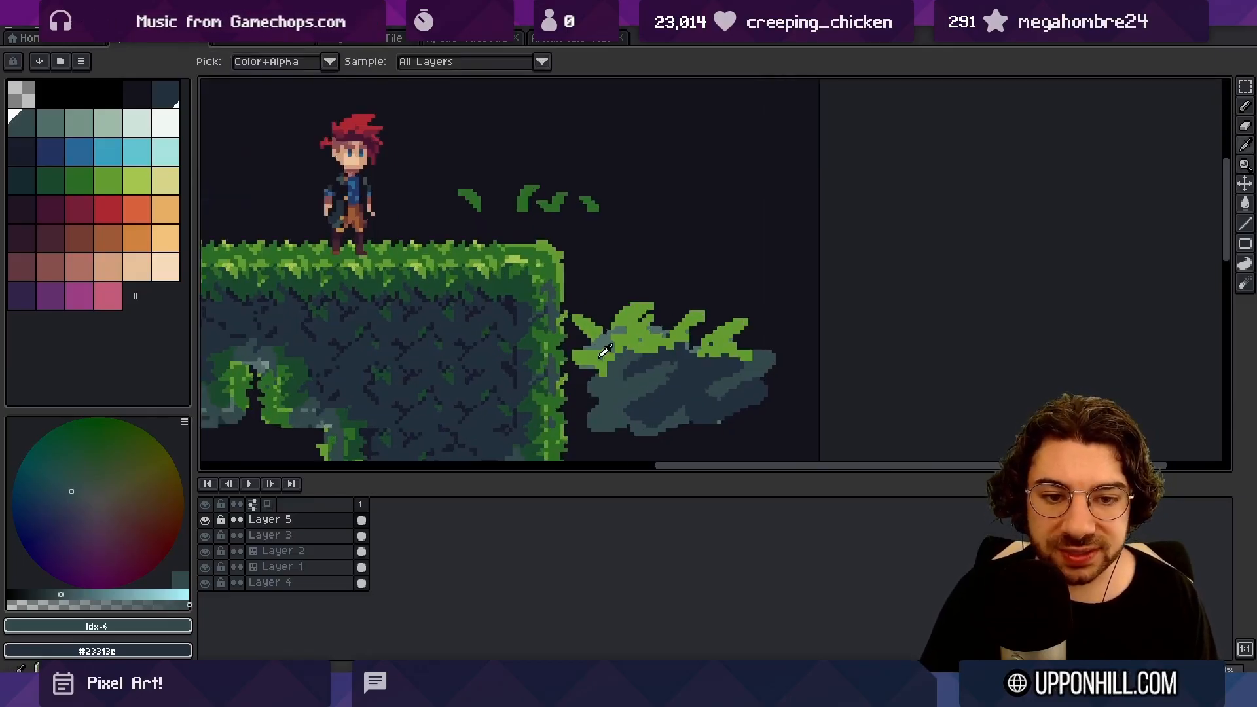
# Step: Draw thin #191c2c cracks across the sketched rock and refine its facets with #23313c
pyautogui.press('b')
pyautogui.keyDown('alt'); pyautogui.click(463, 336); pyautogui.keyUp('alt')
pyautogui.keyDown('alt'); pyautogui.click(468, 339); pyautogui.keyUp('alt')
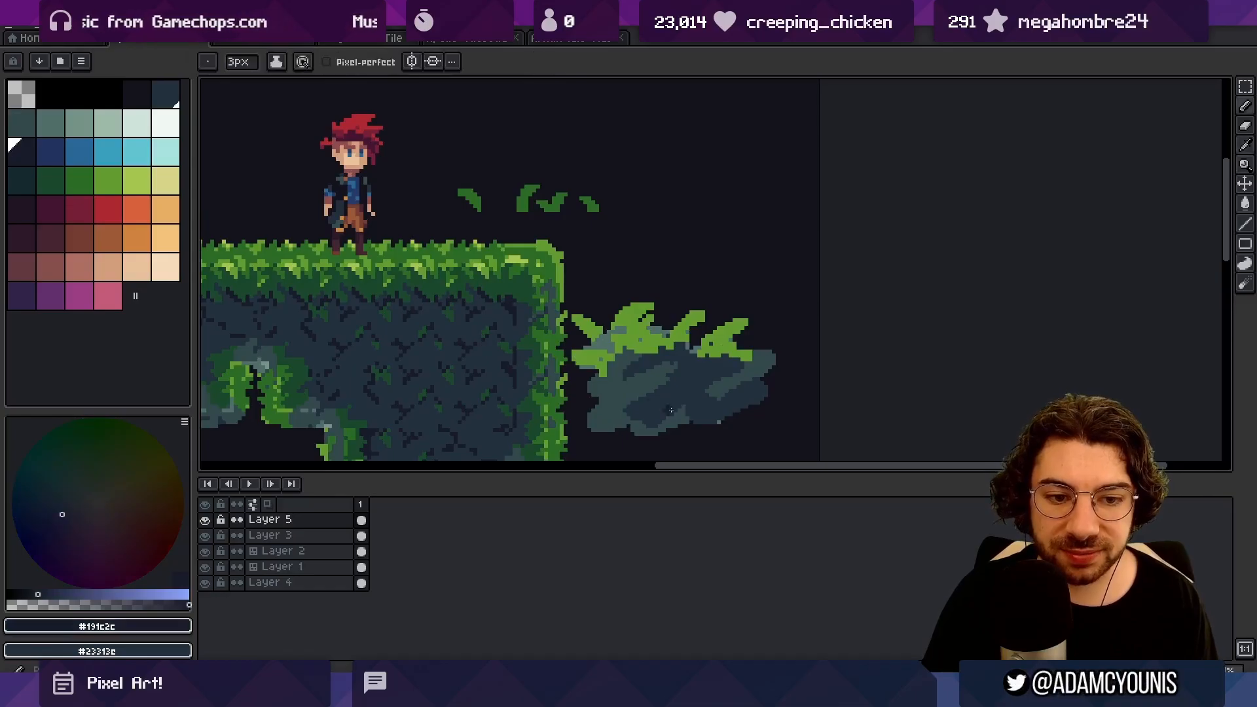
pyautogui.scroll(-2, 746, 388)
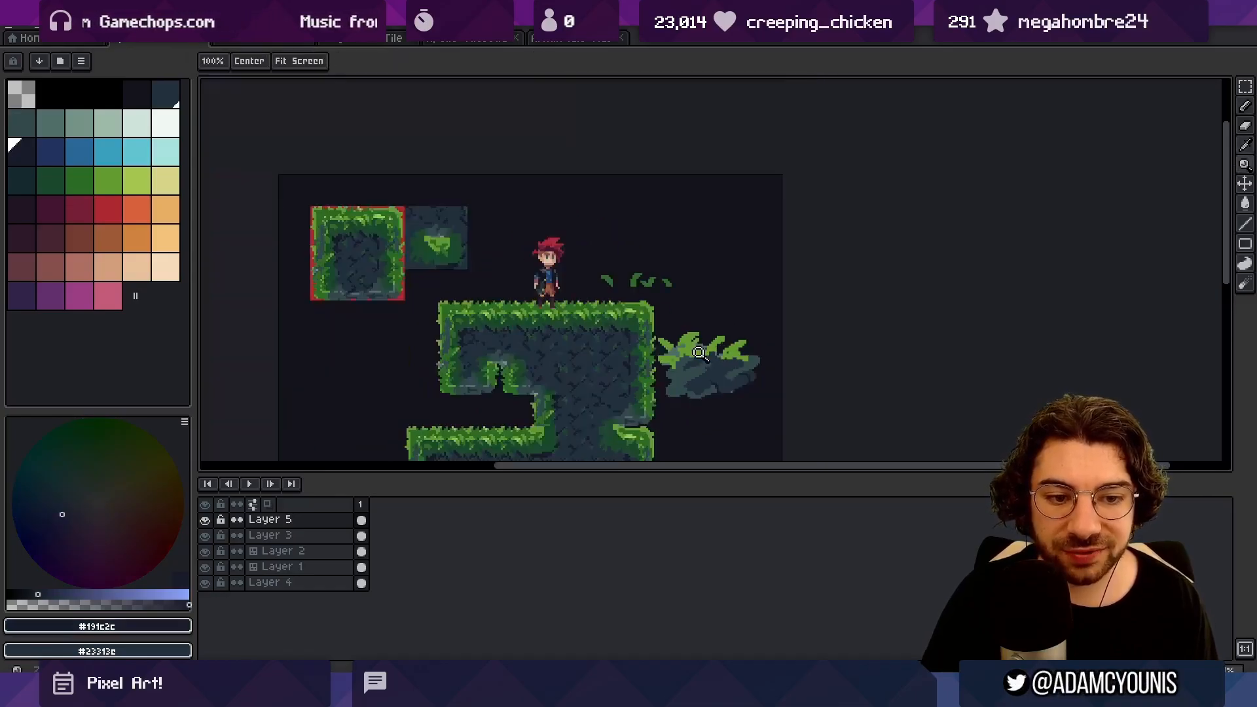
pyautogui.scroll(2, 688, 366)
pyautogui.keyDown('alt'); pyautogui.click(670, 365); pyautogui.keyUp('alt')
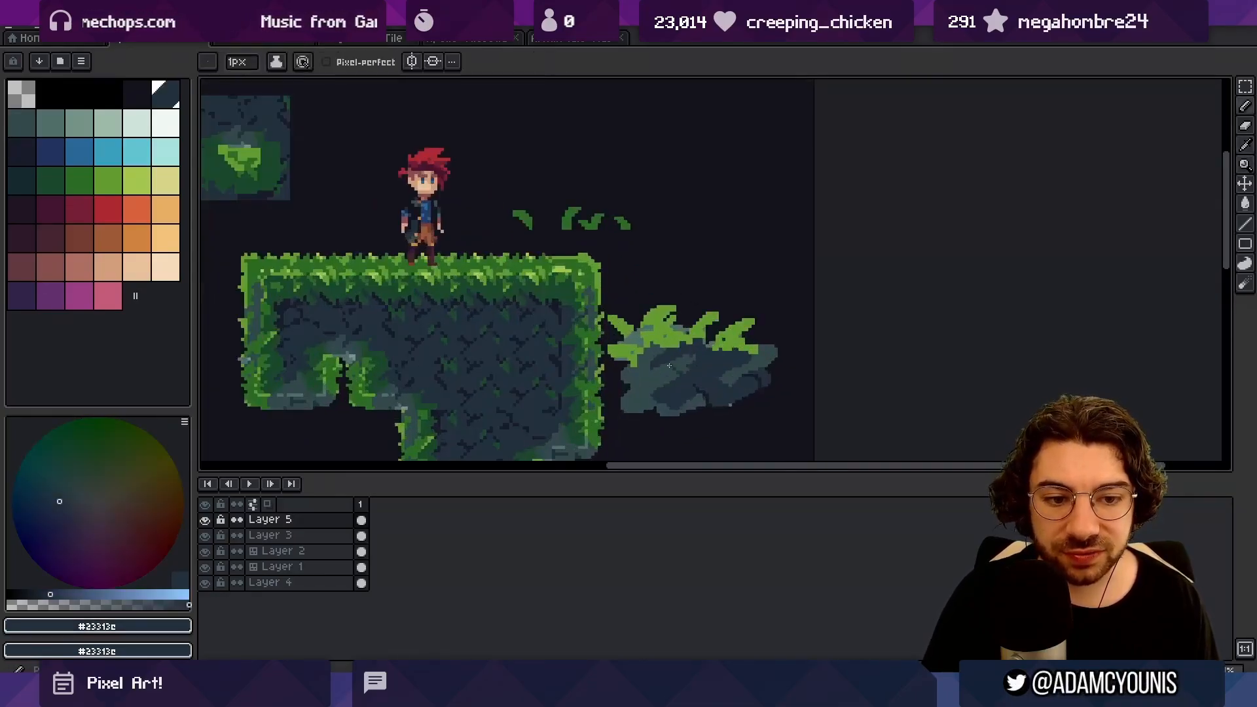
pyautogui.keyDown('alt'); pyautogui.click(750, 377); pyautogui.keyUp('alt')
pyautogui.press('alt')
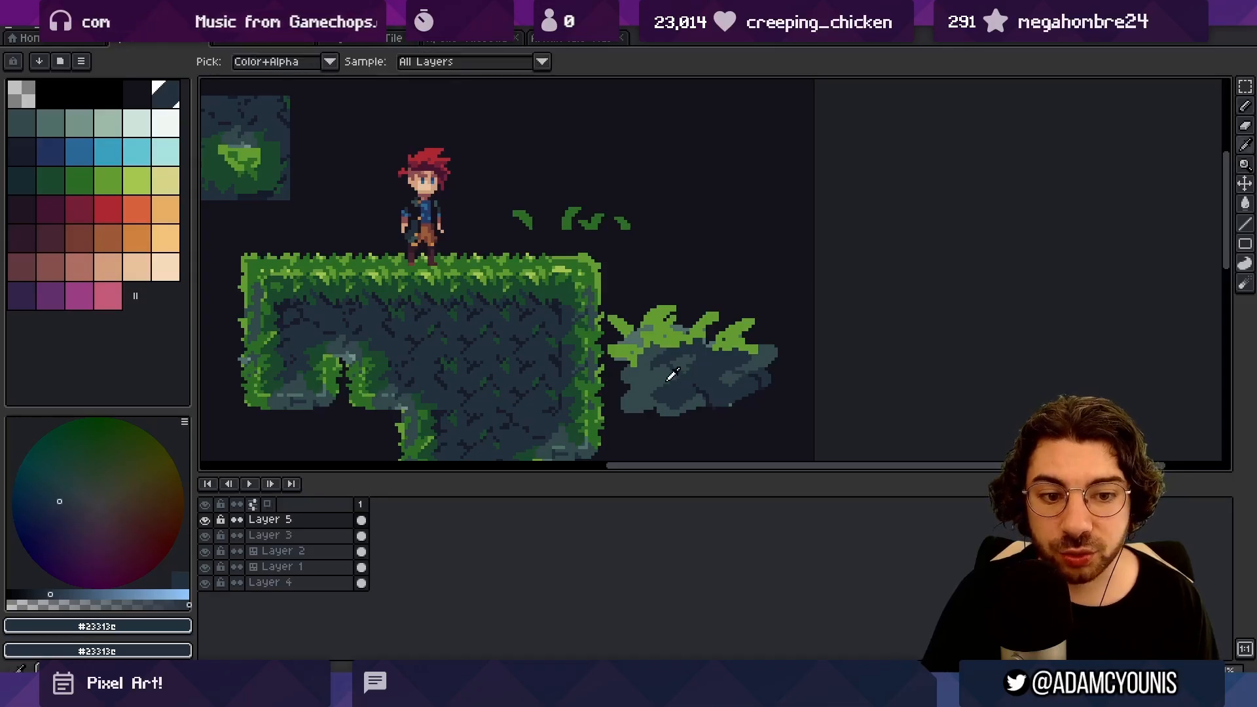
# Step: Clean up the outer edge of the sketched grass clump with #639d30 and a 1 px eraser
pyautogui.keyDown('alt'); pyautogui.click(667, 340); pyautogui.keyUp('alt')
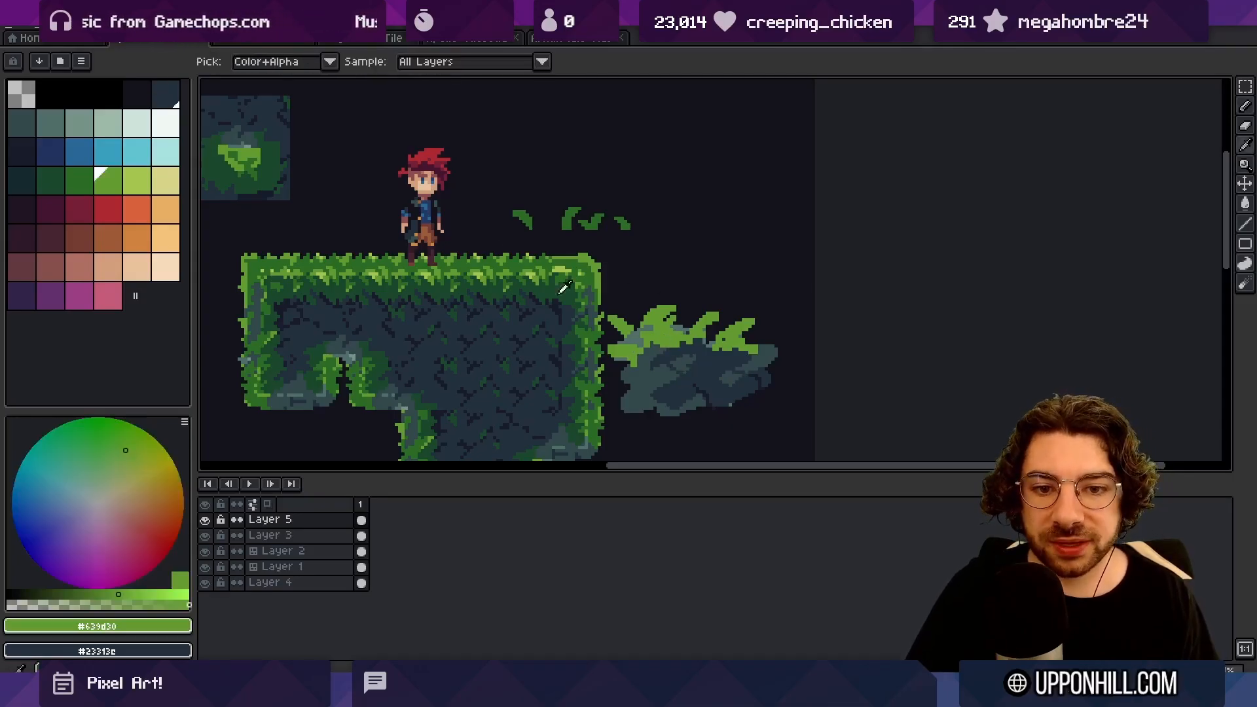
pyautogui.press('space')
pyautogui.moveTo(620, 379); pyautogui.dragTo(605, 327)
pyautogui.press('e')
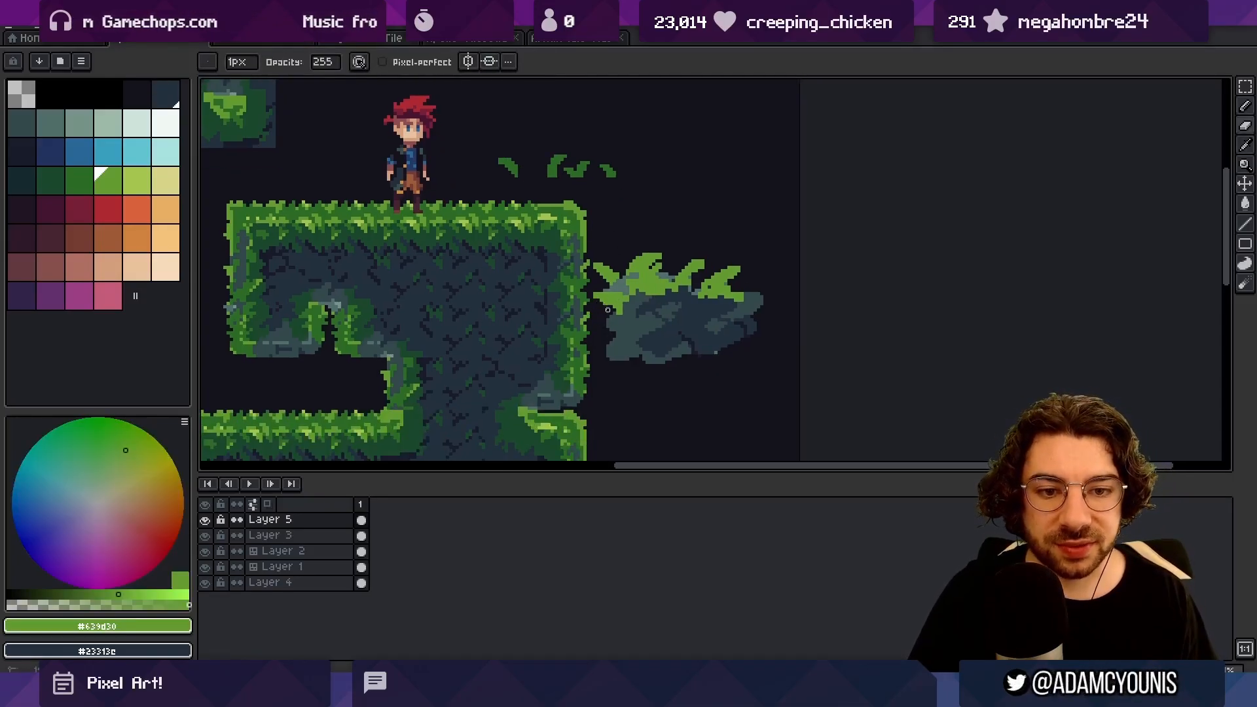
pyautogui.press('alt')
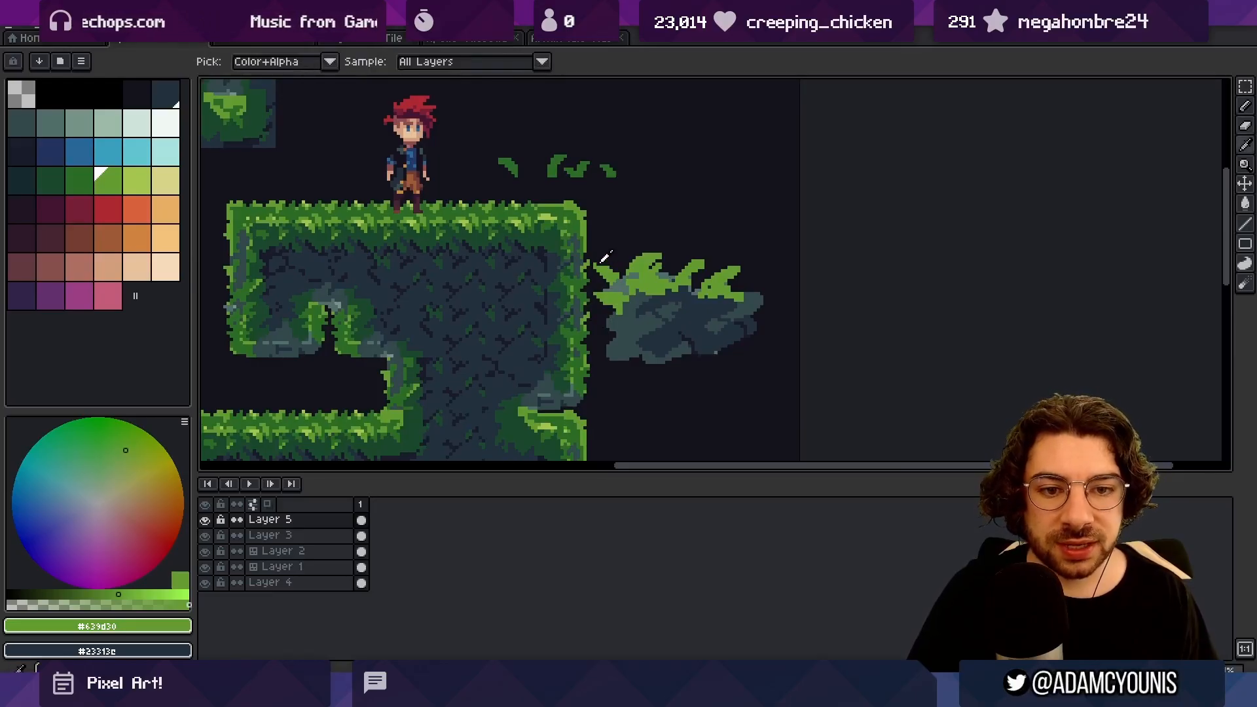
pyautogui.press('alt')
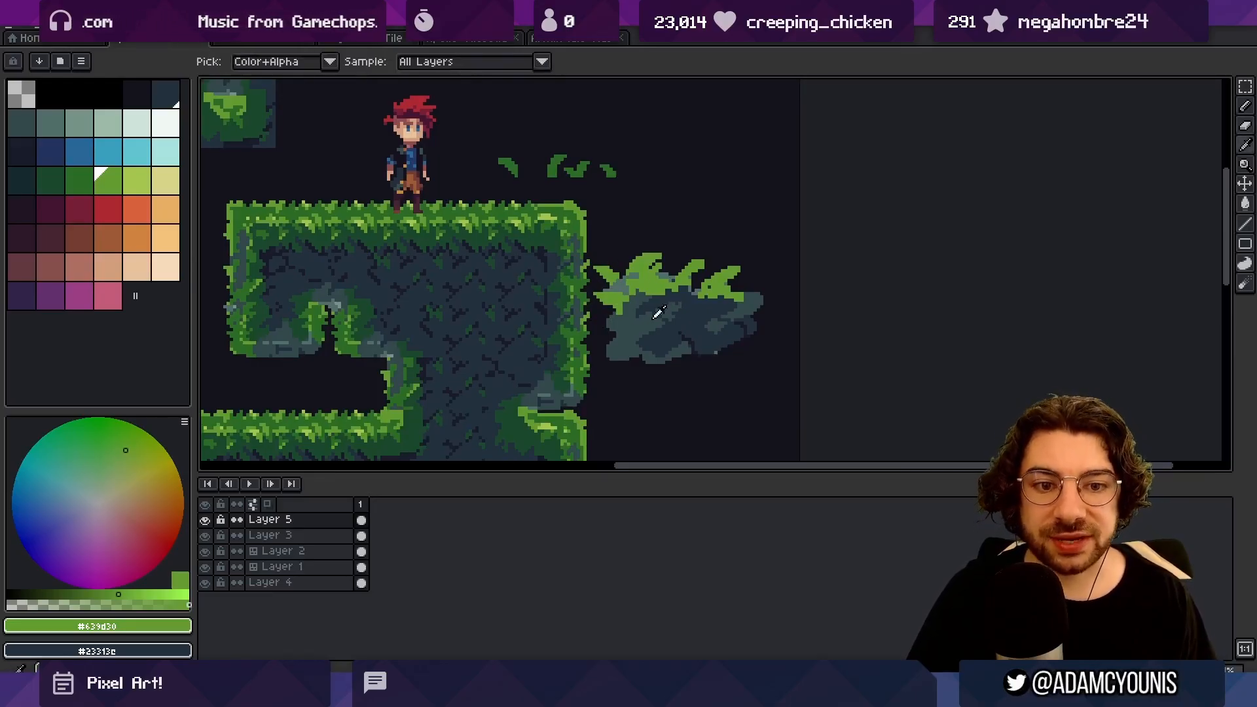
# Step: Paint a #2b6d25 layer of mid-green grass below the bright blades, hanging over the top of the sketched rock
pyautogui.keyDown('alt'); pyautogui.click(627, 289); pyautogui.keyUp('alt')
pyautogui.keyDown('alt'); pyautogui.click(642, 300); pyautogui.keyUp('alt')
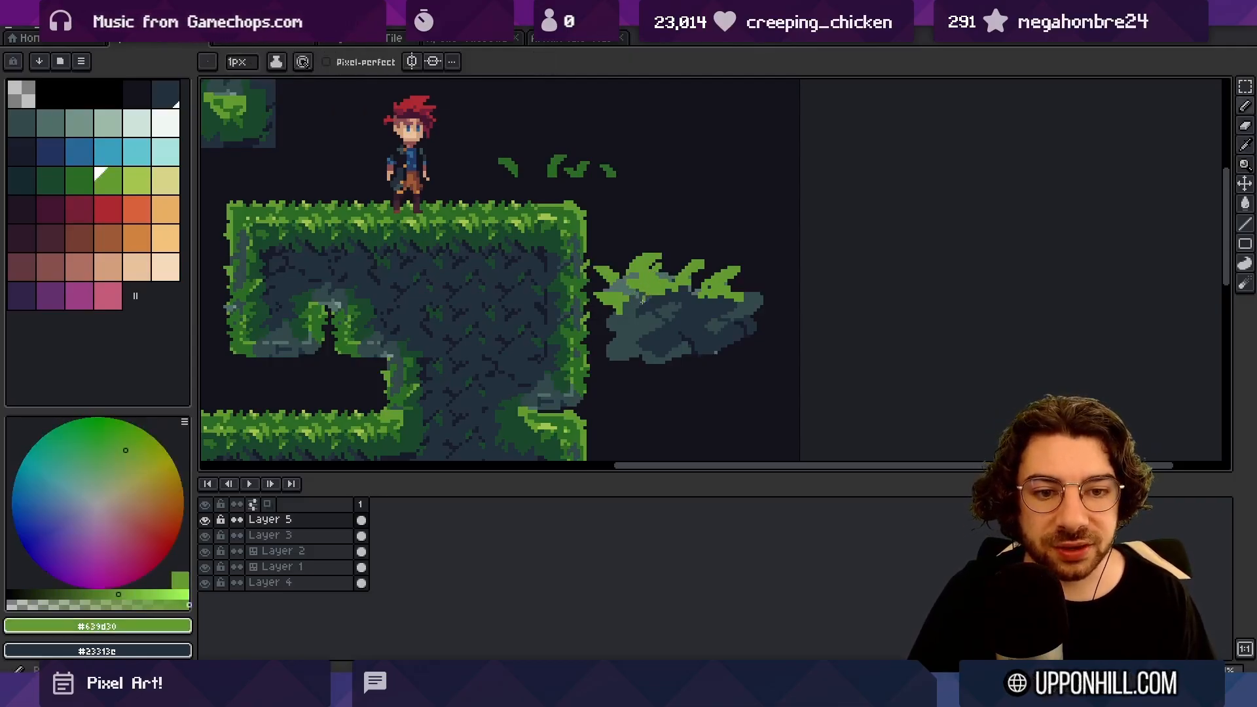
pyautogui.keyDown('alt'); pyautogui.click(647, 301); pyautogui.keyUp('alt')
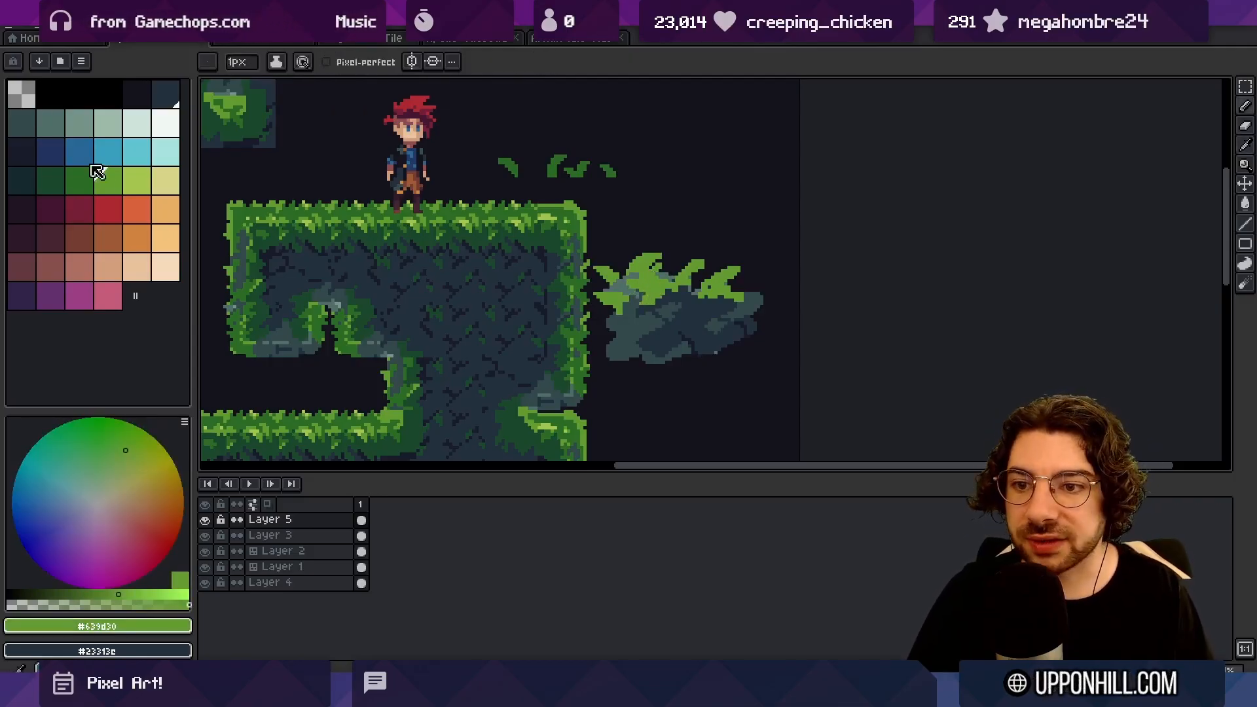
pyautogui.moveTo(647, 303); pyautogui.dragTo(653, 296)
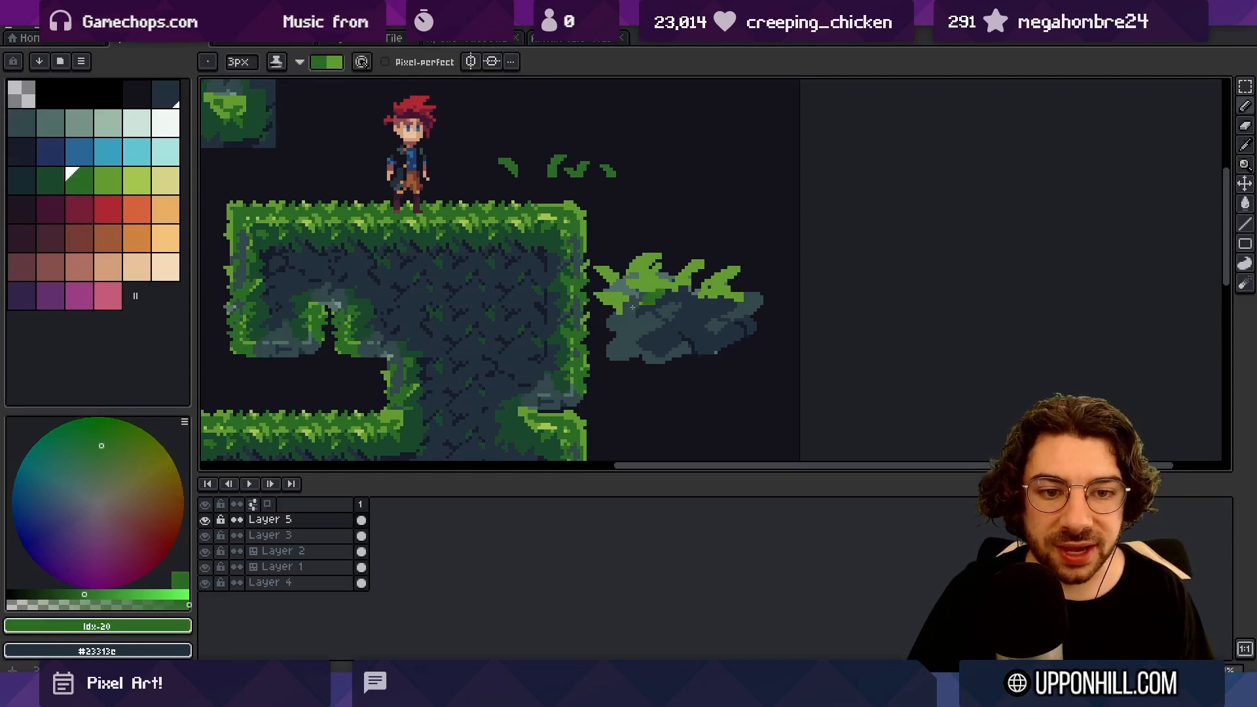
# Step: Refine the ragged lower edge of the sketch's mid-green grass with #2b6d25 and #33494c pixels
pyautogui.scroll(1, 714, 302)
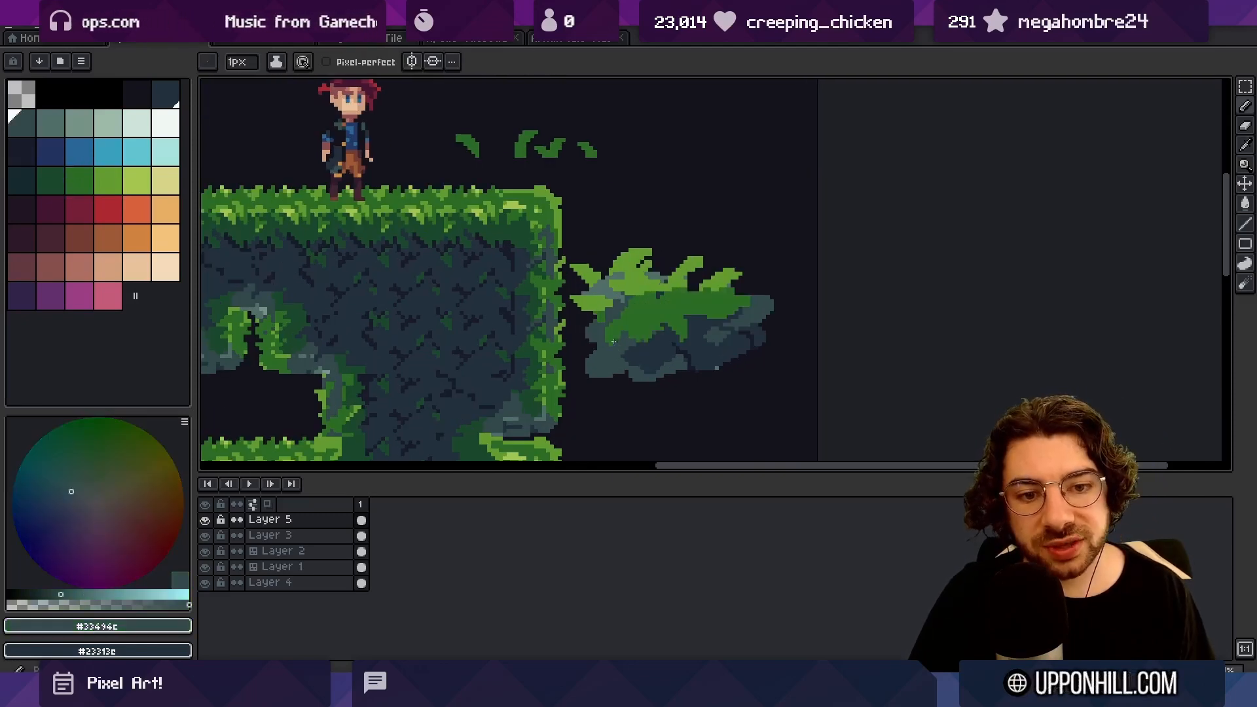
pyautogui.keyDown('alt'); pyautogui.click(608, 331); pyautogui.keyUp('alt')
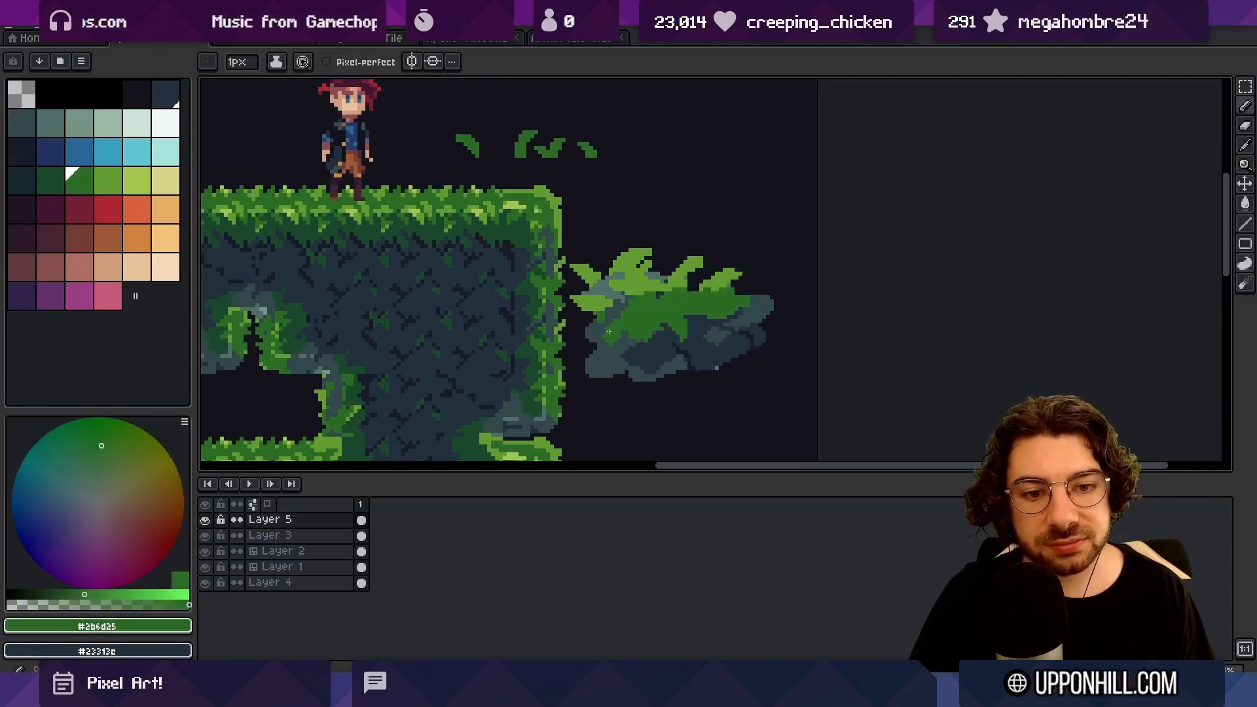
pyautogui.keyDown('alt'); pyautogui.click(644, 341); pyautogui.keyUp('alt')
pyautogui.keyDown('alt'); pyautogui.click(626, 333); pyautogui.keyUp('alt')
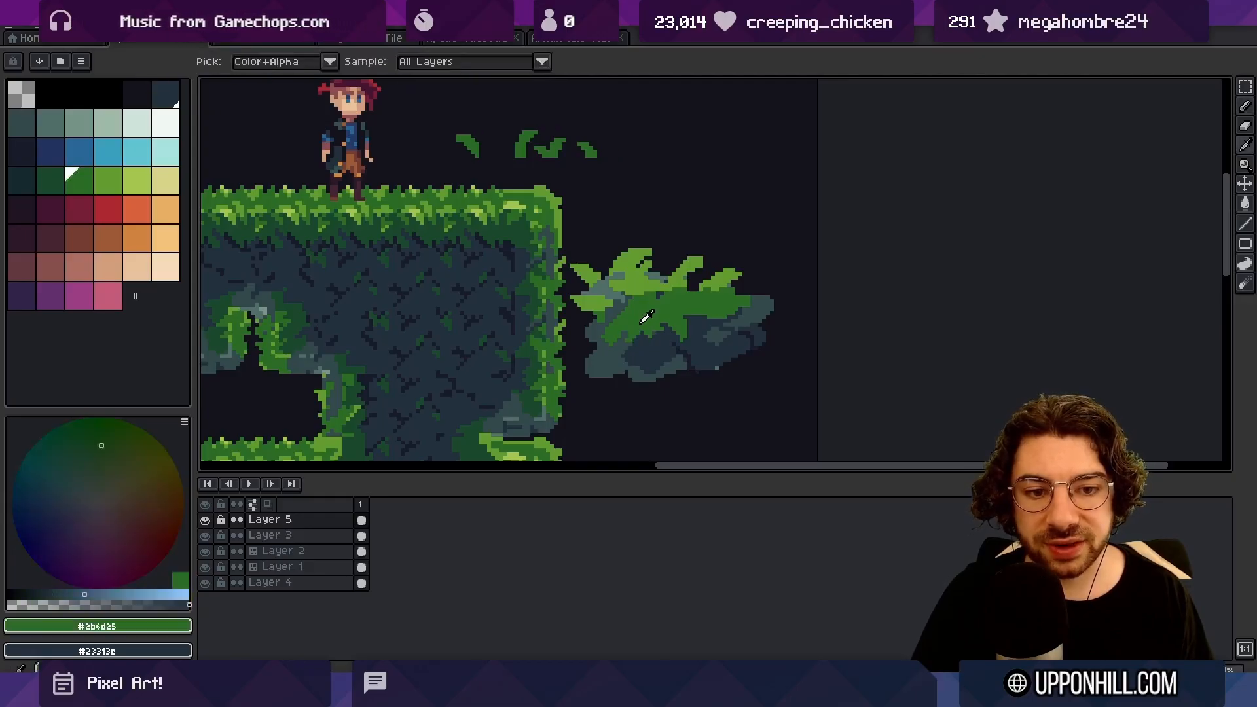
pyautogui.keyDown('alt'); pyautogui.click(624, 329); pyautogui.keyUp('alt')
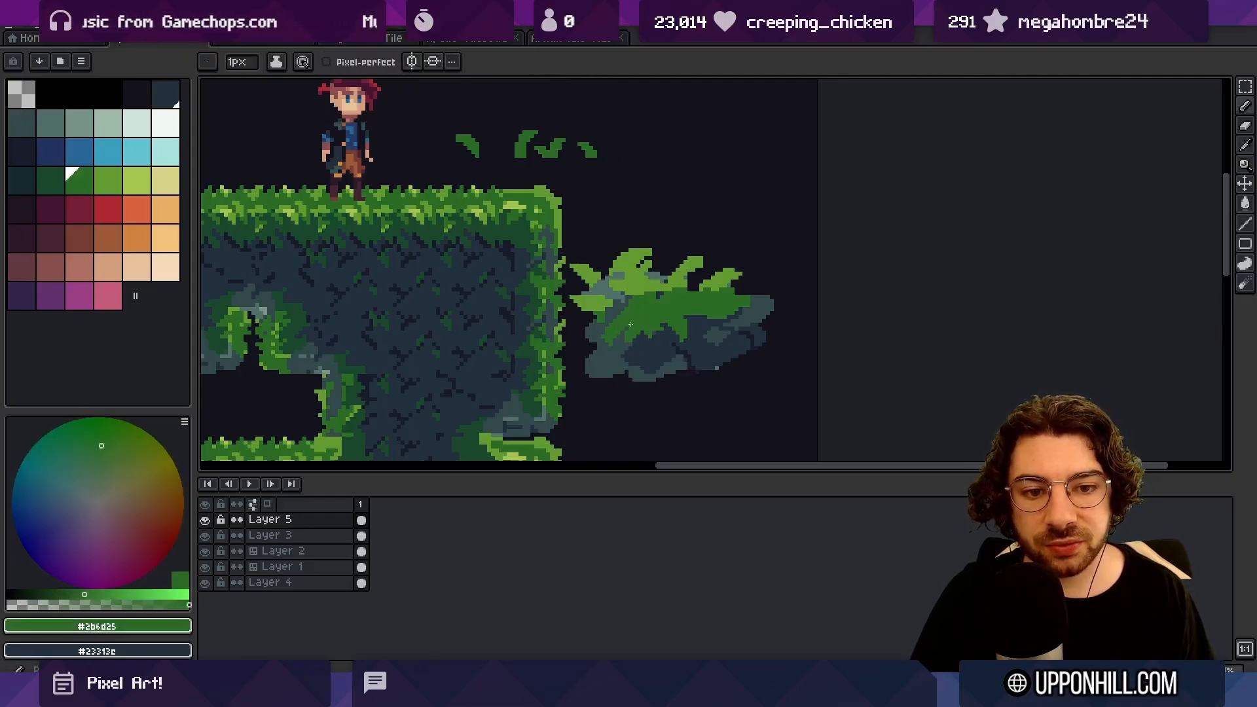
pyautogui.press('z')
pyautogui.moveTo(652, 307); pyautogui.dragTo(594, 311)
pyautogui.click(631, 299)
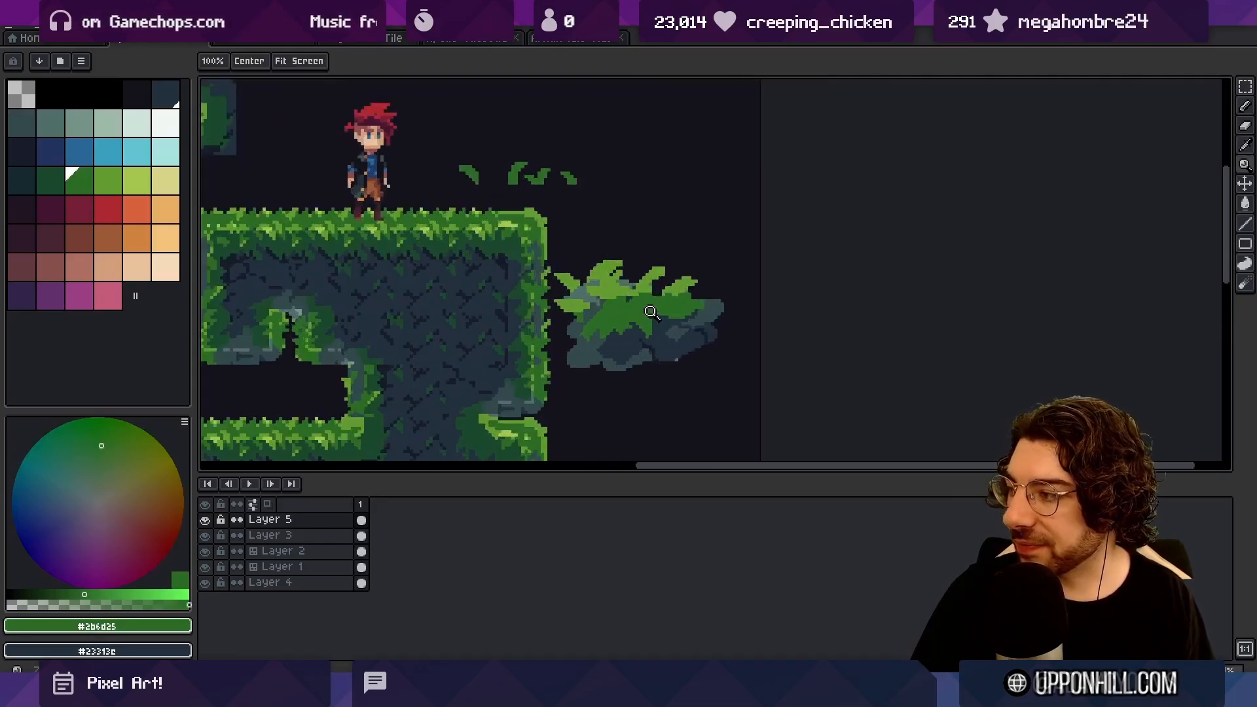
# Step: Extend the bright blades of the sketched grass over the mid-green layer with a 2 px #639d30 brush
pyautogui.press('b')
pyautogui.keyDown('alt'); pyautogui.click(623, 318); pyautogui.keyUp('alt')
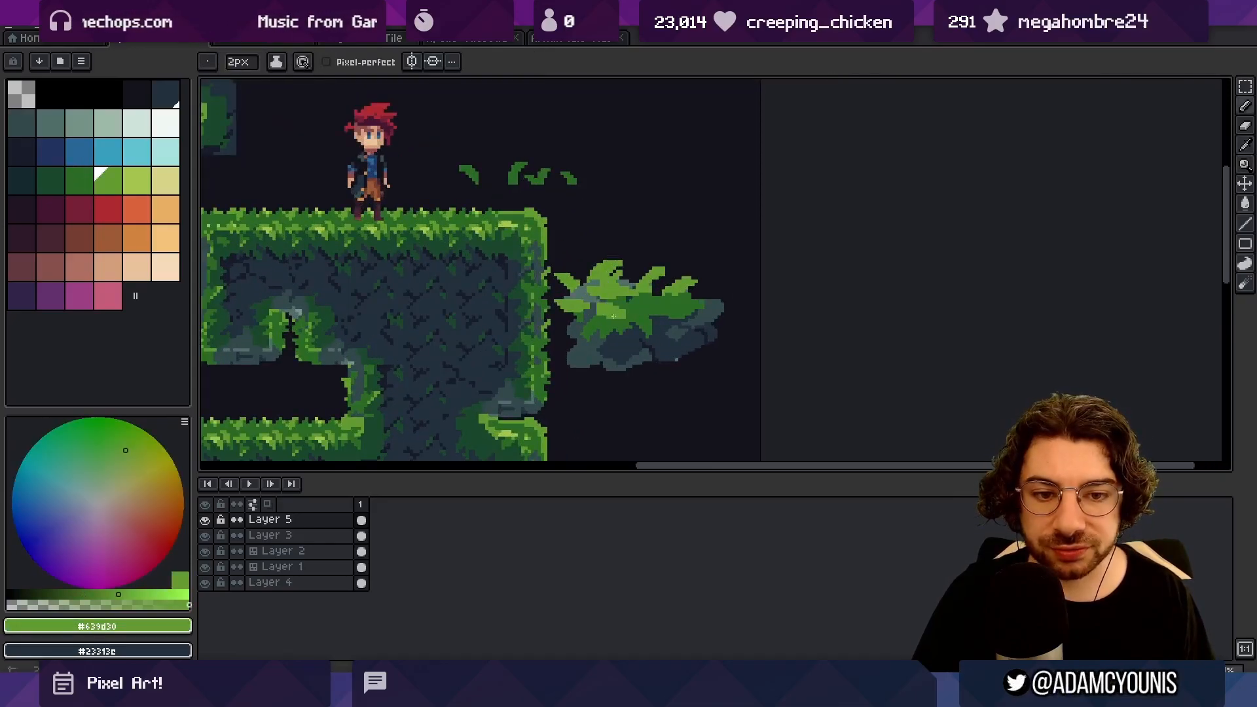
pyautogui.press('z')
pyautogui.moveTo(654, 285); pyautogui.dragTo(624, 283)
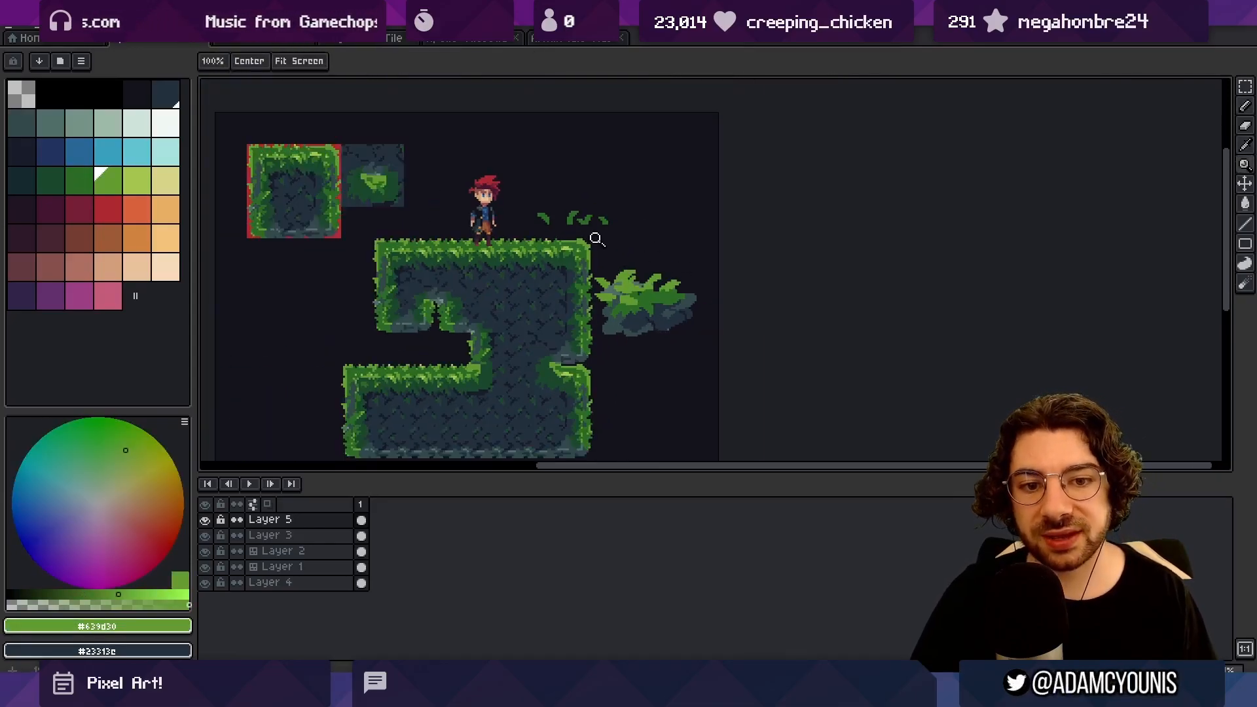
pyautogui.moveTo(471, 315); pyautogui.dragTo(514, 294)
# Step: Try erasing the corner tile at the upper-left end of the platform on the Layer 2 tilemap
pyautogui.press('v')
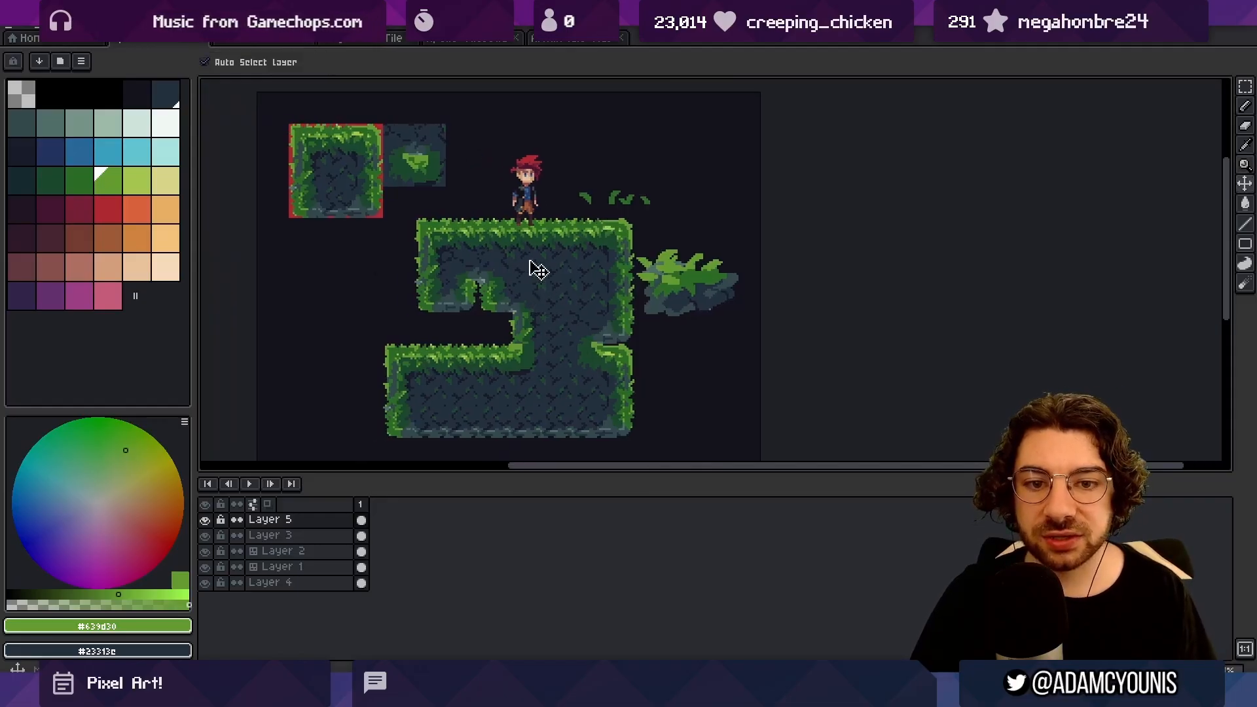
pyautogui.click(530, 262)
pyautogui.press('z')
pyautogui.press('e')
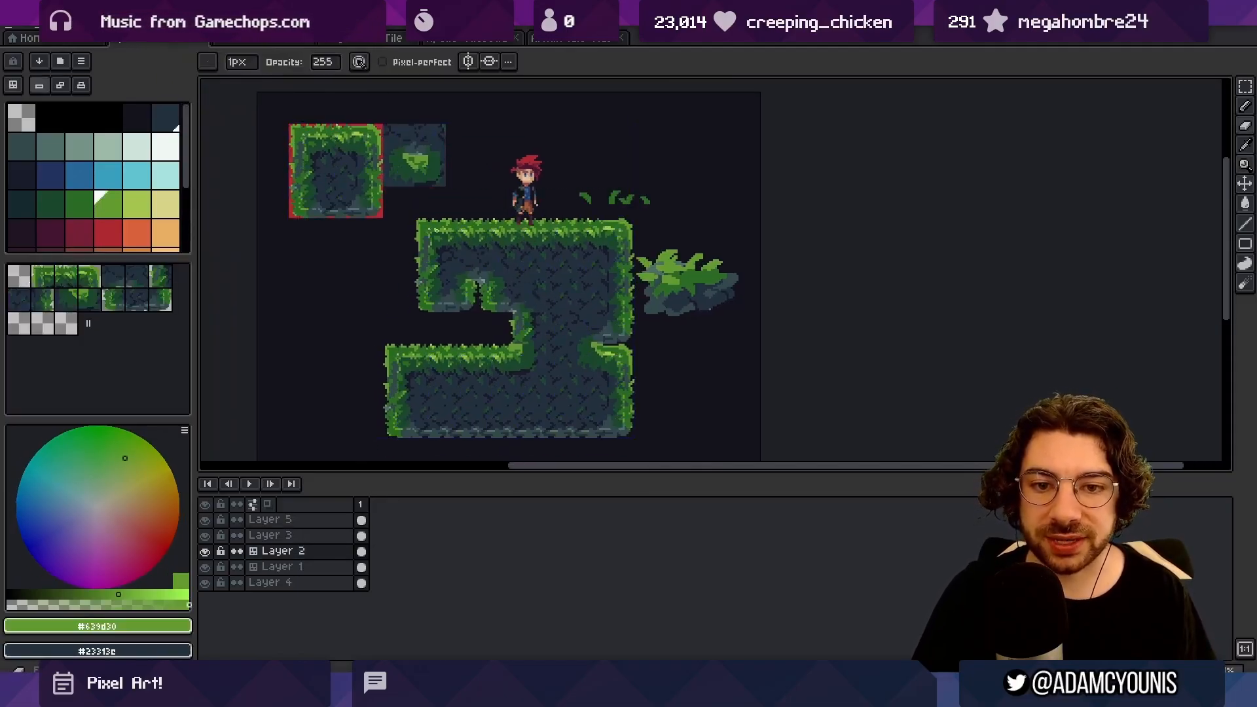
pyautogui.hotkey('space', 'Tab')
pyautogui.click(440, 231)
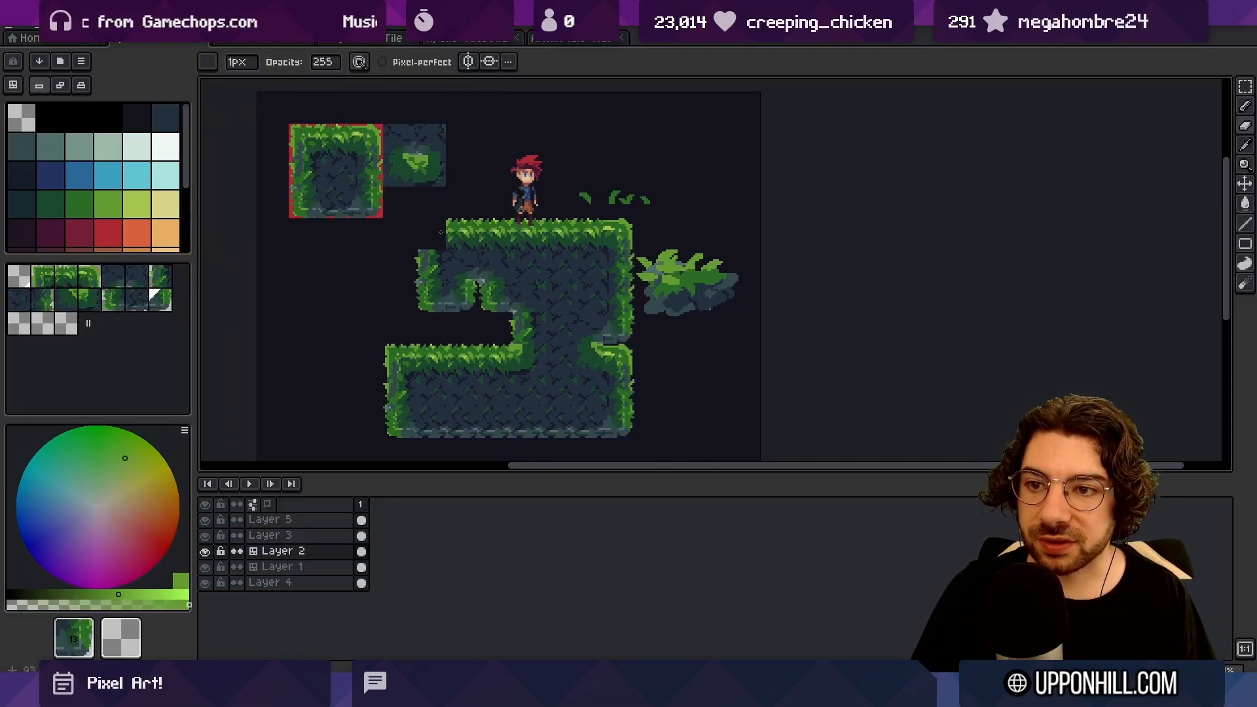
pyautogui.moveTo(440, 232)
pyautogui.mouseDown()
pyautogui.moveTo(397, 310)
pyautogui.moveTo(431, 408)
pyautogui.moveTo(604, 342)
pyautogui.moveTo(629, 390)
pyautogui.moveTo(553, 372)
pyautogui.moveTo(358, 225)
pyautogui.mouseUp()
pyautogui.hotkey('ctrl', 'z')
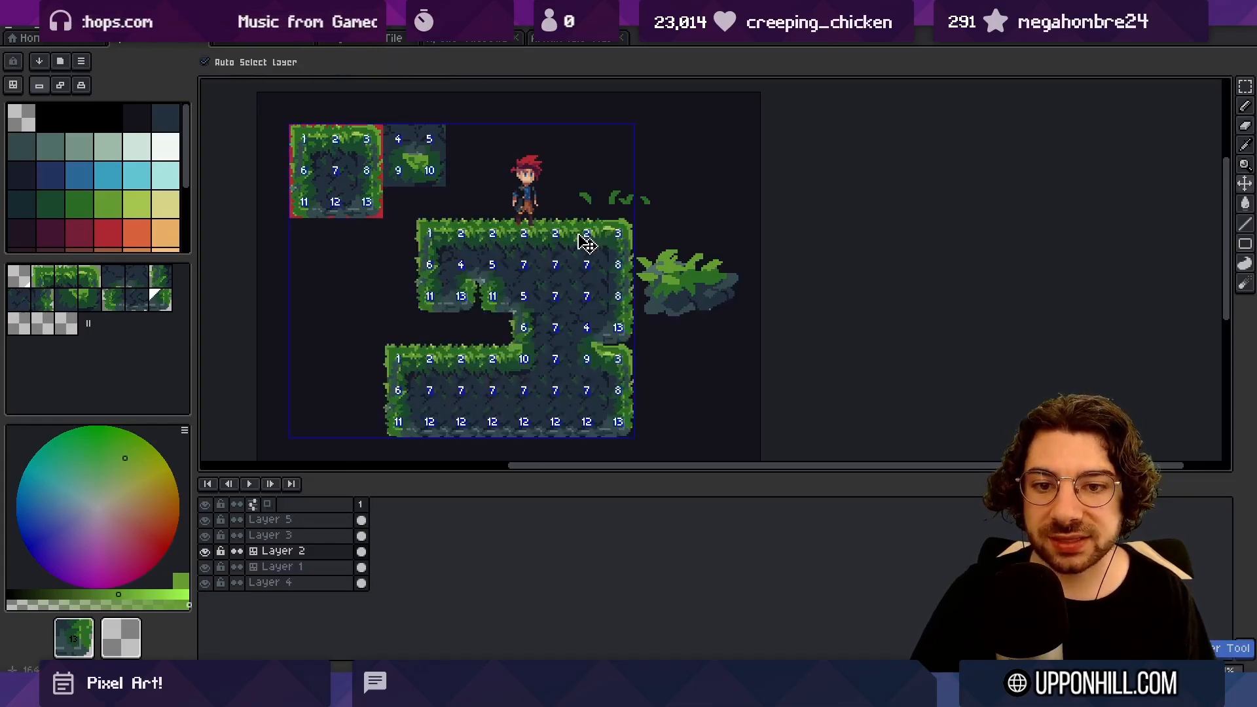
# Step: Reshape the bright blade in the middle of the sketched grass on Layer 5 with 1 px #2b6d25 and #639d30 touches
pyautogui.press('v')
pyautogui.moveTo(674, 287)
pyautogui.mouseDown()
pyautogui.moveTo(394, 286)
pyautogui.moveTo(438, 216)
pyautogui.moveTo(557, 164)
pyautogui.moveTo(691, 292)
pyautogui.moveTo(715, 281)
pyautogui.mouseUp()
pyautogui.press('z')
pyautogui.keyDown('alt'); pyautogui.click(716, 282); pyautogui.keyUp('alt')
pyautogui.press('b')
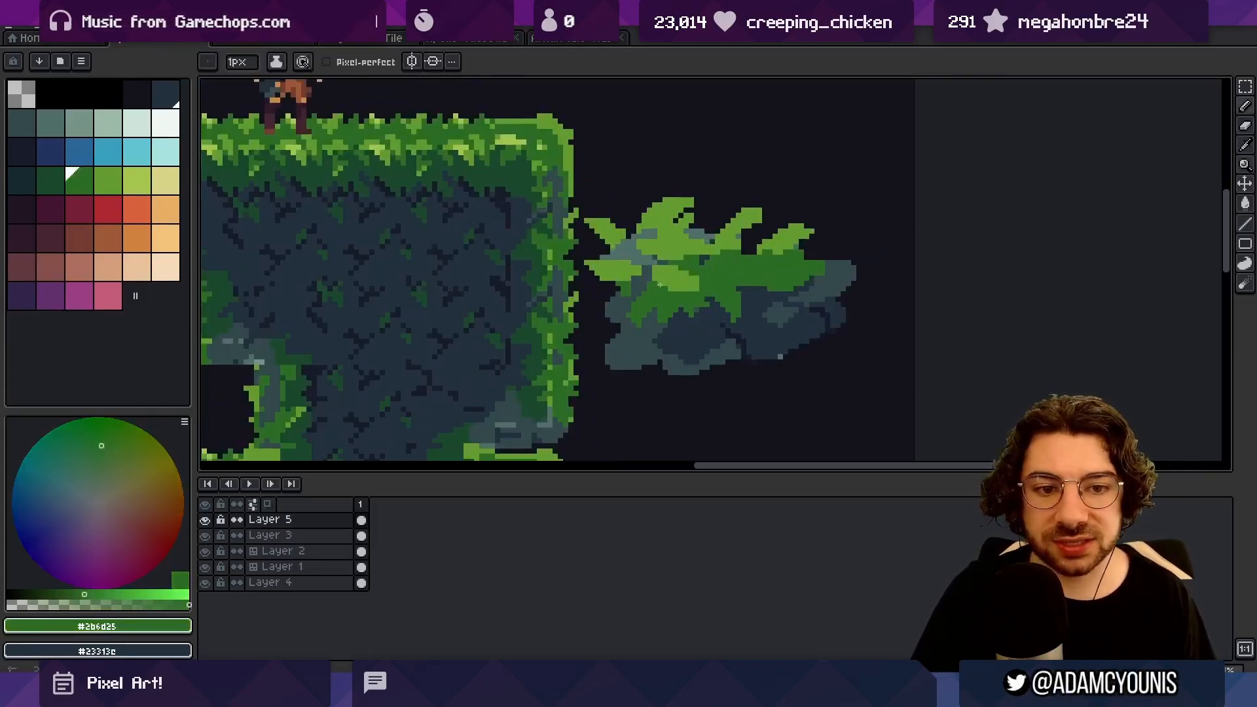
pyautogui.keyDown('alt'); pyautogui.click(686, 272); pyautogui.keyUp('alt')
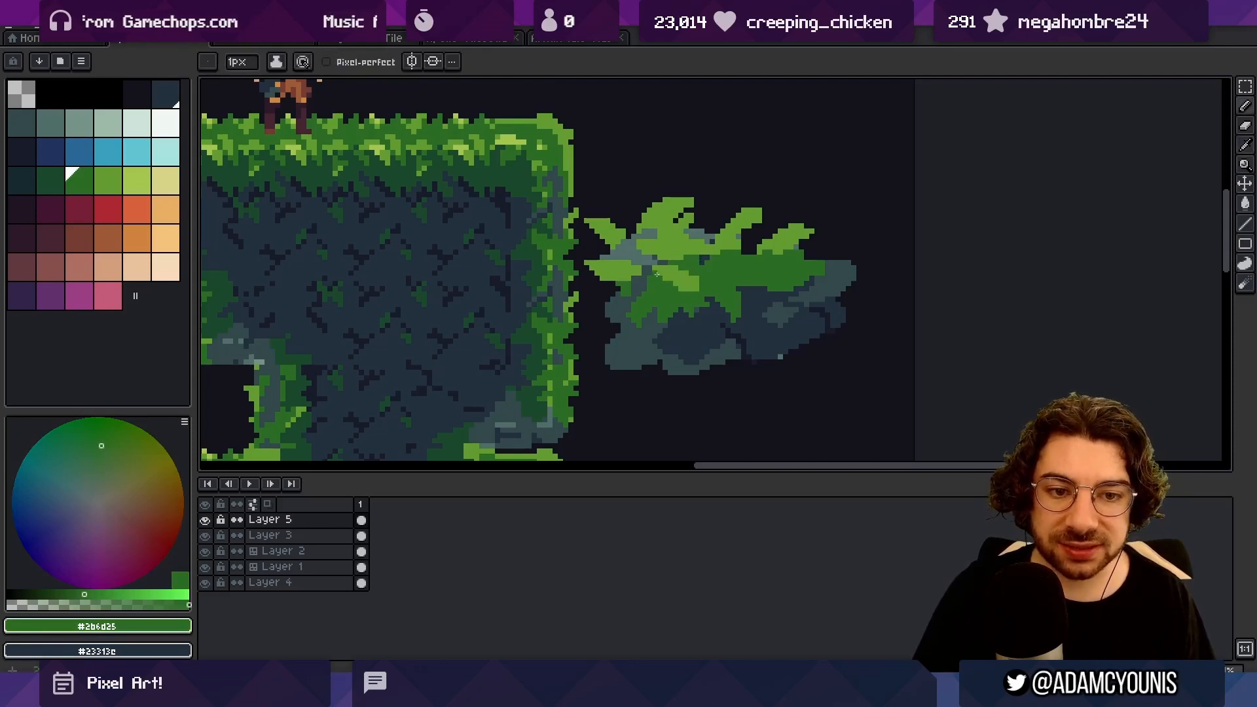
pyautogui.keyDown('alt'); pyautogui.click(683, 291); pyautogui.keyUp('alt')
# Step: Try moving the sketched grassy rock over the platform's stone interior
pyautogui.press('space')
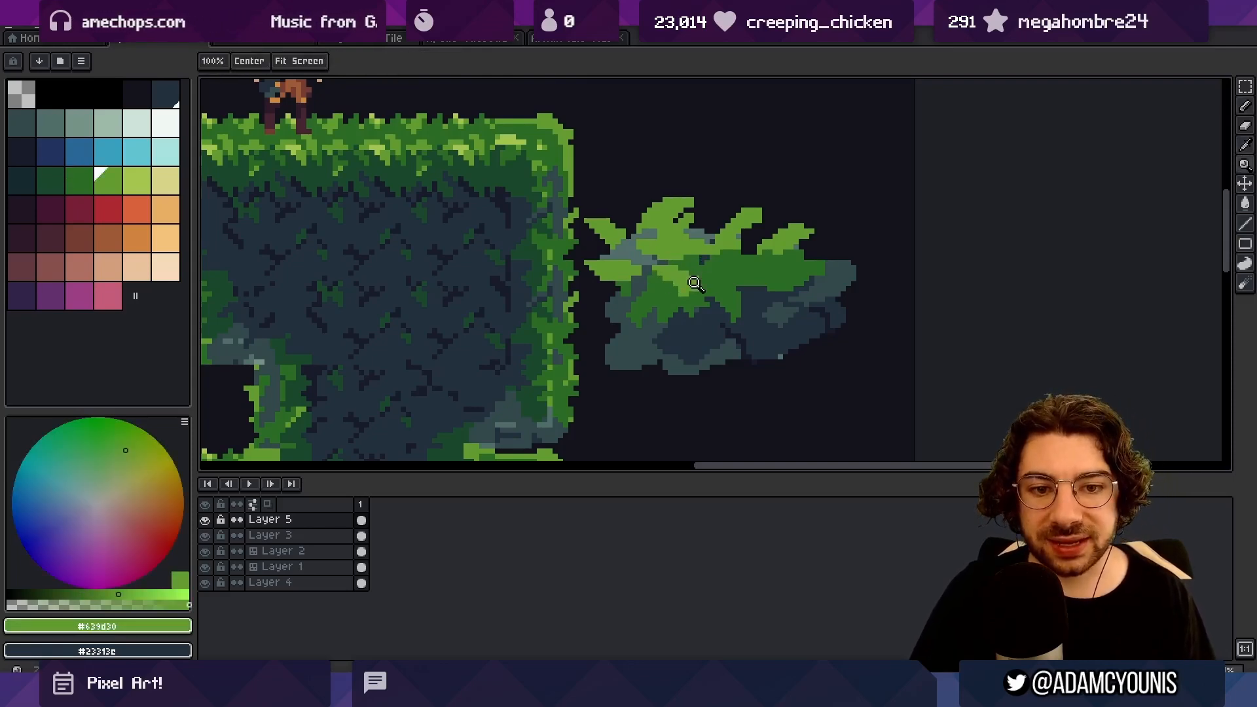
pyautogui.scroll(-3, 675, 284)
pyautogui.moveTo(676, 284); pyautogui.dragTo(710, 294)
pyautogui.press('q')
pyautogui.press('ctrl')
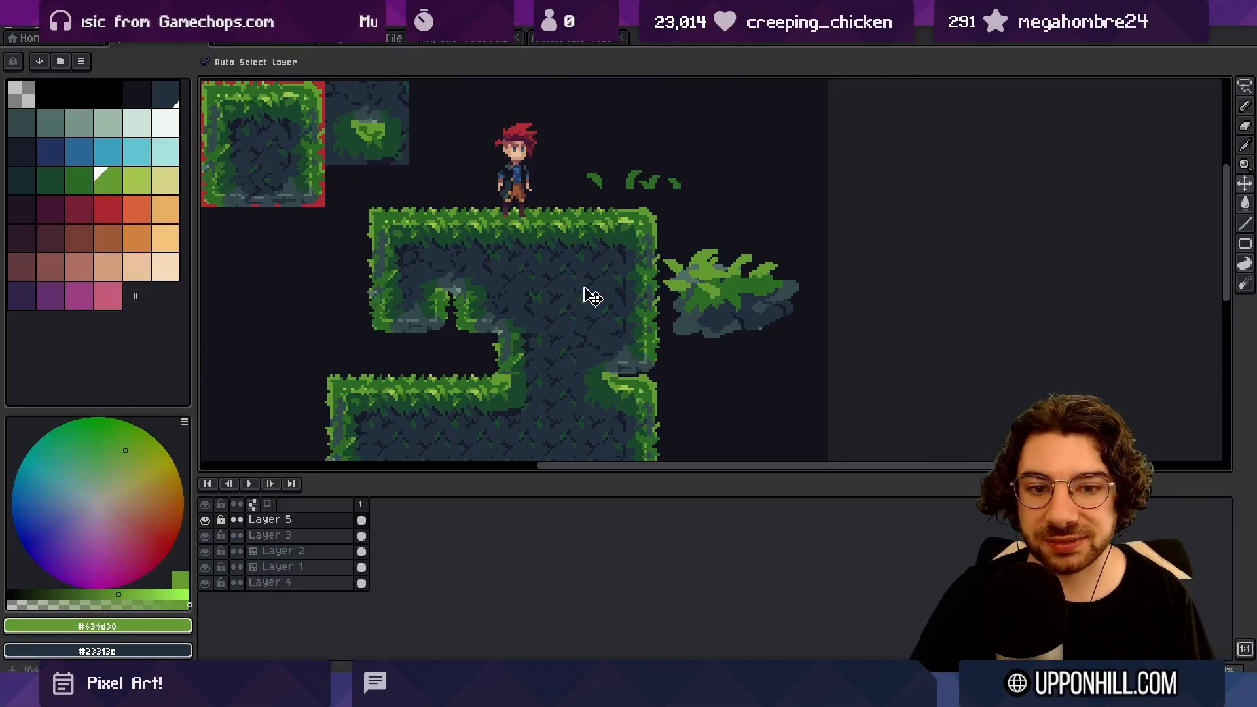
pyautogui.moveTo(724, 300); pyautogui.dragTo(581, 306)
pyautogui.hotkey('ctrl', 'z')
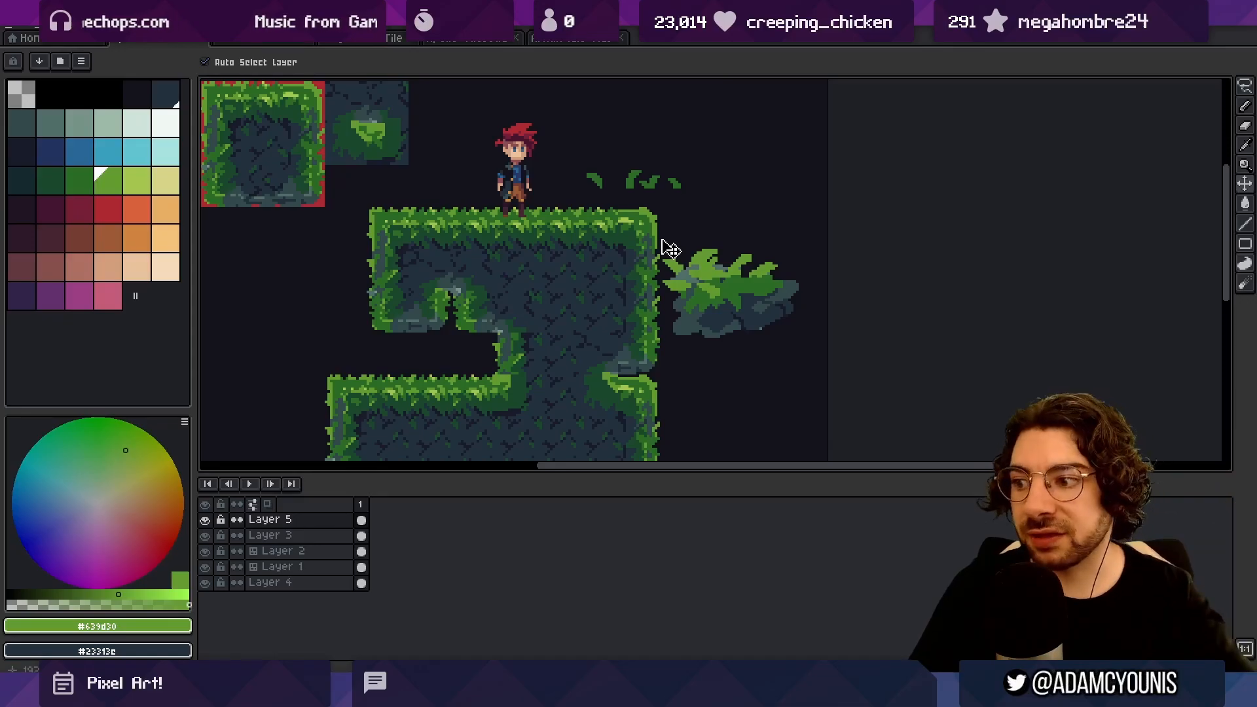
# Step: Change the background color on Layer 4 to #191c2c
pyautogui.press('b')
pyautogui.keyDown('alt'); pyautogui.click(663, 263); pyautogui.keyUp('alt')
pyautogui.moveTo(663, 262); pyautogui.dragTo(658, 301)
pyautogui.scroll(-2, 658, 302)
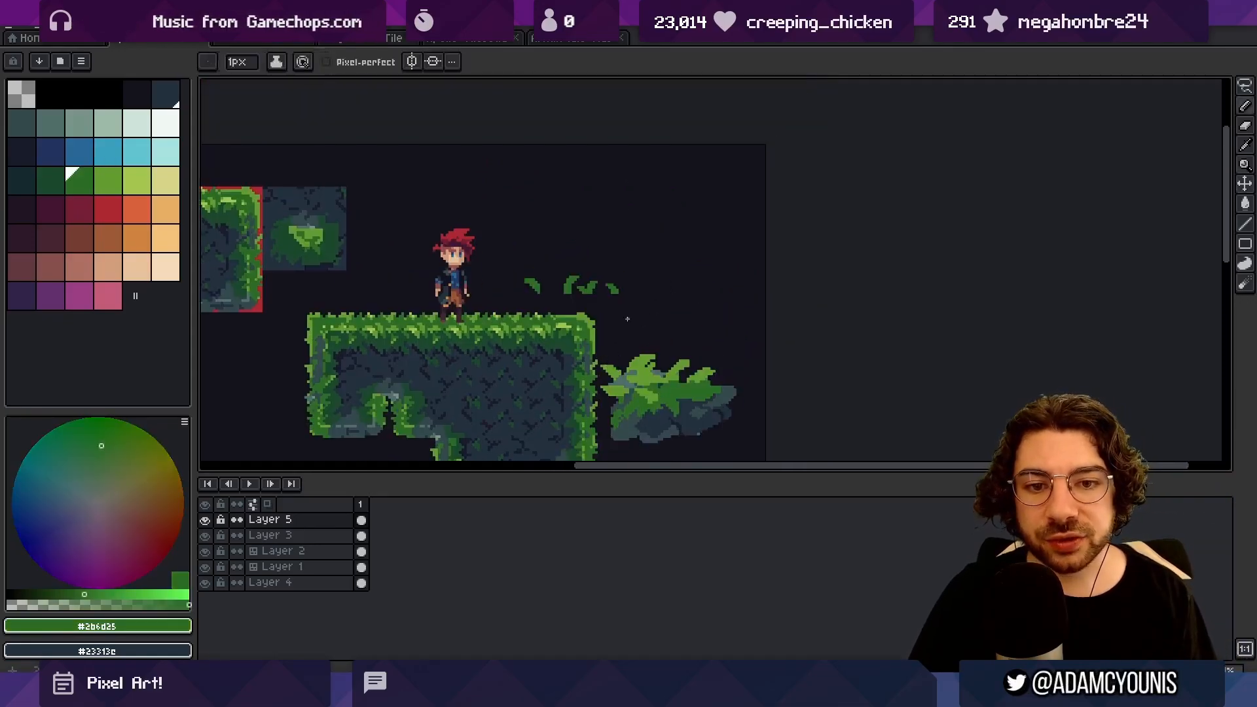
pyautogui.keyDown('ctrl'); pyautogui.click(580, 278); pyautogui.keyUp('ctrl')
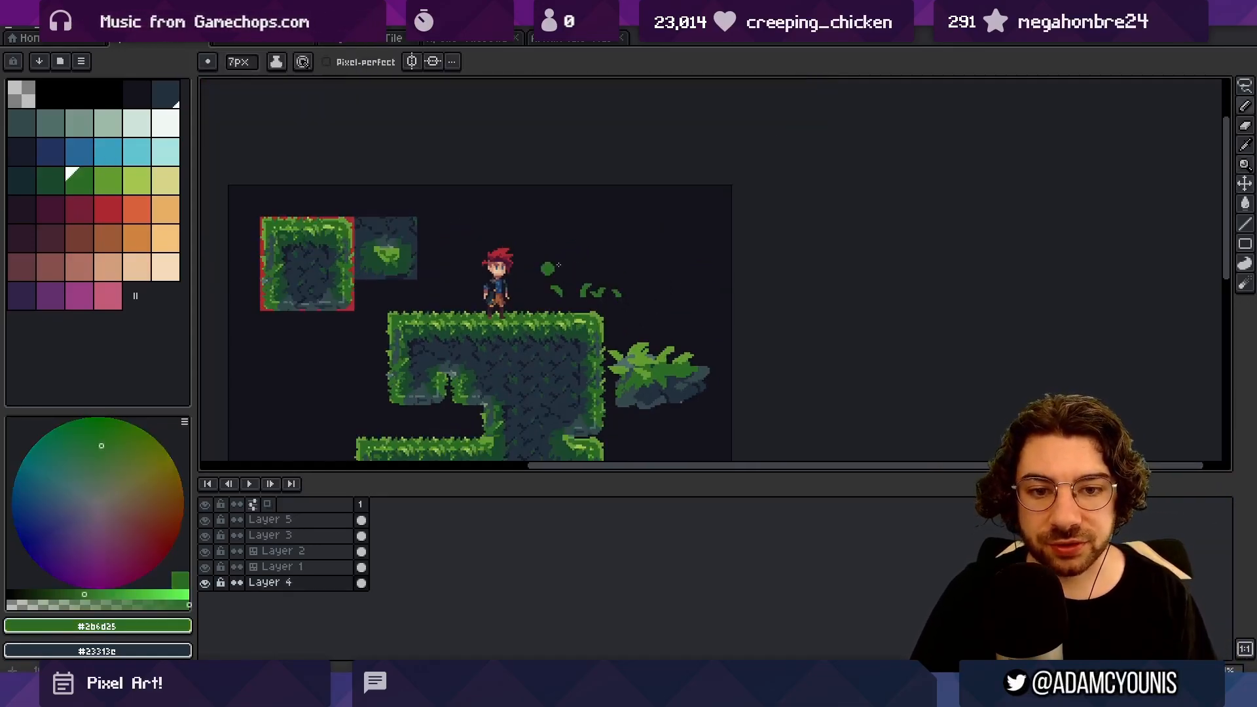
pyautogui.keyDown('alt'); pyautogui.click(529, 344); pyautogui.keyUp('alt')
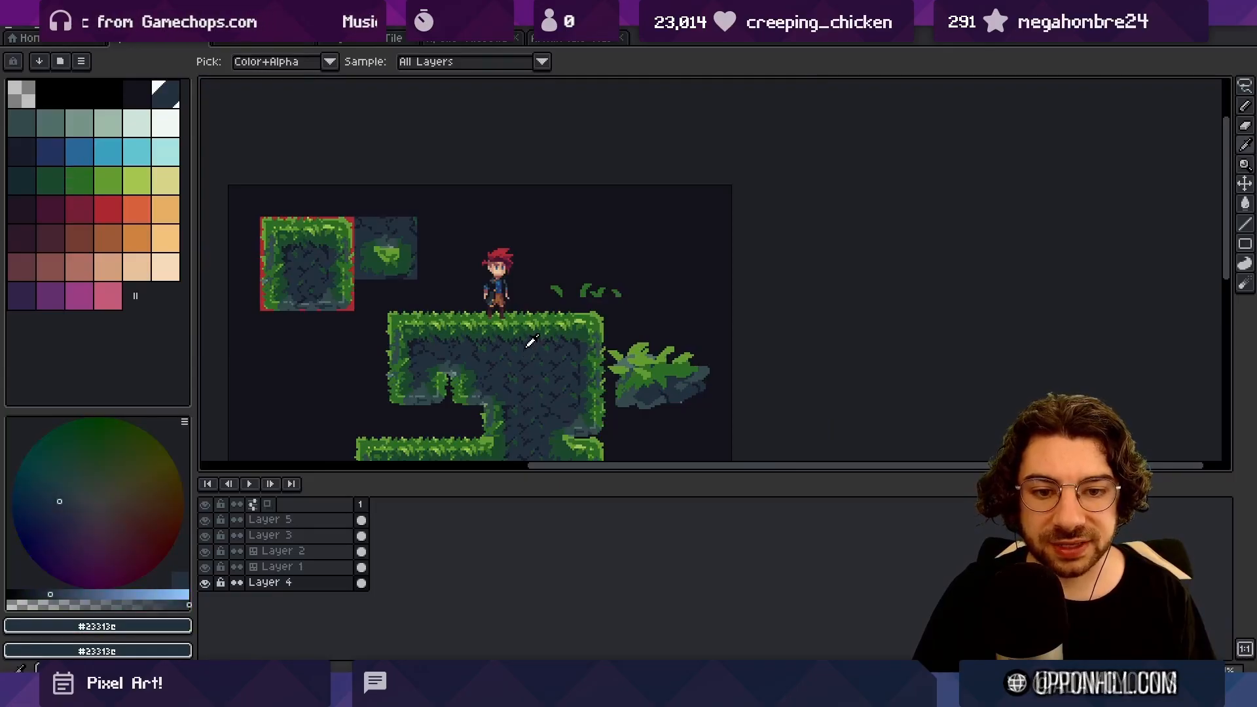
pyautogui.keyDown('alt'); pyautogui.click(549, 266); pyautogui.keyUp('alt')
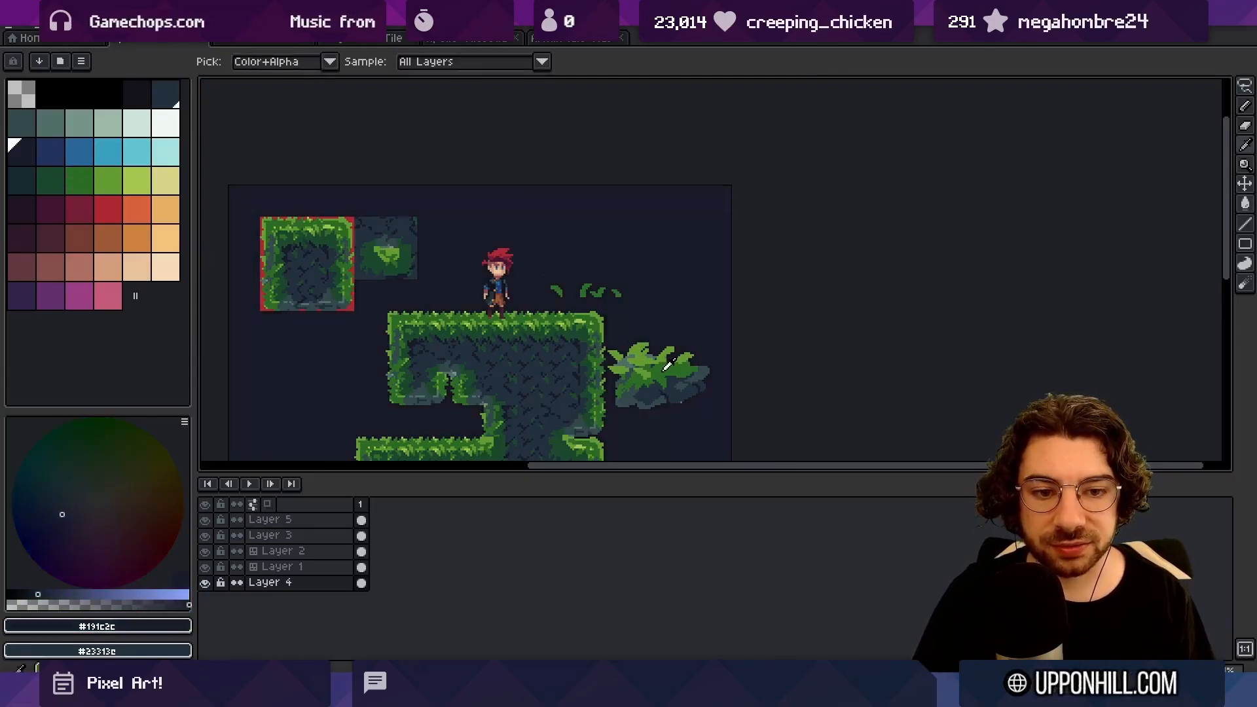
# Step: Try out a dark green #1a482c mound behind the character on the platform, on background Layer 4
pyautogui.keyDown('alt'); pyautogui.click(518, 325); pyautogui.keyUp('alt')
pyautogui.moveTo(449, 196)
pyautogui.mouseDown()
pyautogui.moveTo(469, 282)
pyautogui.moveTo(467, 244)
pyautogui.moveTo(501, 252)
pyautogui.moveTo(467, 238)
pyautogui.moveTo(567, 328)
pyautogui.moveTo(450, 286)
pyautogui.moveTo(489, 259)
pyautogui.moveTo(438, 276)
pyautogui.moveTo(459, 267)
pyautogui.moveTo(467, 281)
pyautogui.moveTo(436, 217)
pyautogui.moveTo(502, 183)
pyautogui.moveTo(514, 213)
pyautogui.mouseUp()
pyautogui.press('e')
pyautogui.hotkey('ctrl', 'z')
pyautogui.press('b')
pyautogui.keyDown('alt'); pyautogui.click(554, 250); pyautogui.keyUp('alt')
pyautogui.keyDown('alt'); pyautogui.click(460, 303); pyautogui.keyUp('alt')
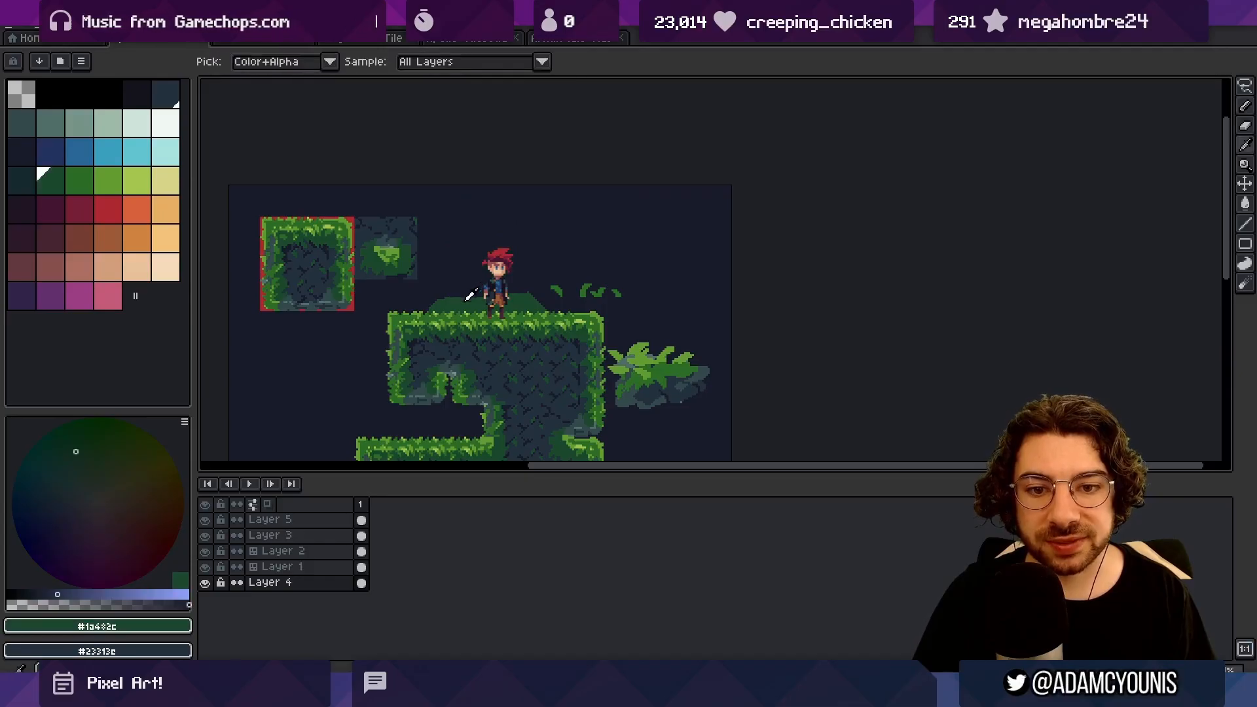
# Step: Try out a thinner curved #1a482c branch rising from the background mound, with #2b6d25 strokes near the character's feet
pyautogui.press('-')
pyautogui.press('-')
pyautogui.press('-')
pyautogui.press('-')
pyautogui.press('-')
pyautogui.press('-')
pyautogui.press('-')
pyautogui.press('-')
pyautogui.press('-')
pyautogui.press('-')
pyautogui.moveTo(411, 314)
pyautogui.mouseDown()
pyautogui.moveTo(532, 286)
pyautogui.moveTo(506, 309)
pyautogui.moveTo(544, 295)
pyautogui.moveTo(578, 311)
pyautogui.moveTo(546, 295)
pyautogui.moveTo(565, 270)
pyautogui.moveTo(515, 282)
pyautogui.moveTo(574, 264)
pyautogui.moveTo(605, 223)
pyautogui.moveTo(597, 235)
pyautogui.moveTo(649, 227)
pyautogui.mouseUp()
pyautogui.keyDown('alt'); pyautogui.click(555, 315); pyautogui.keyUp('alt')
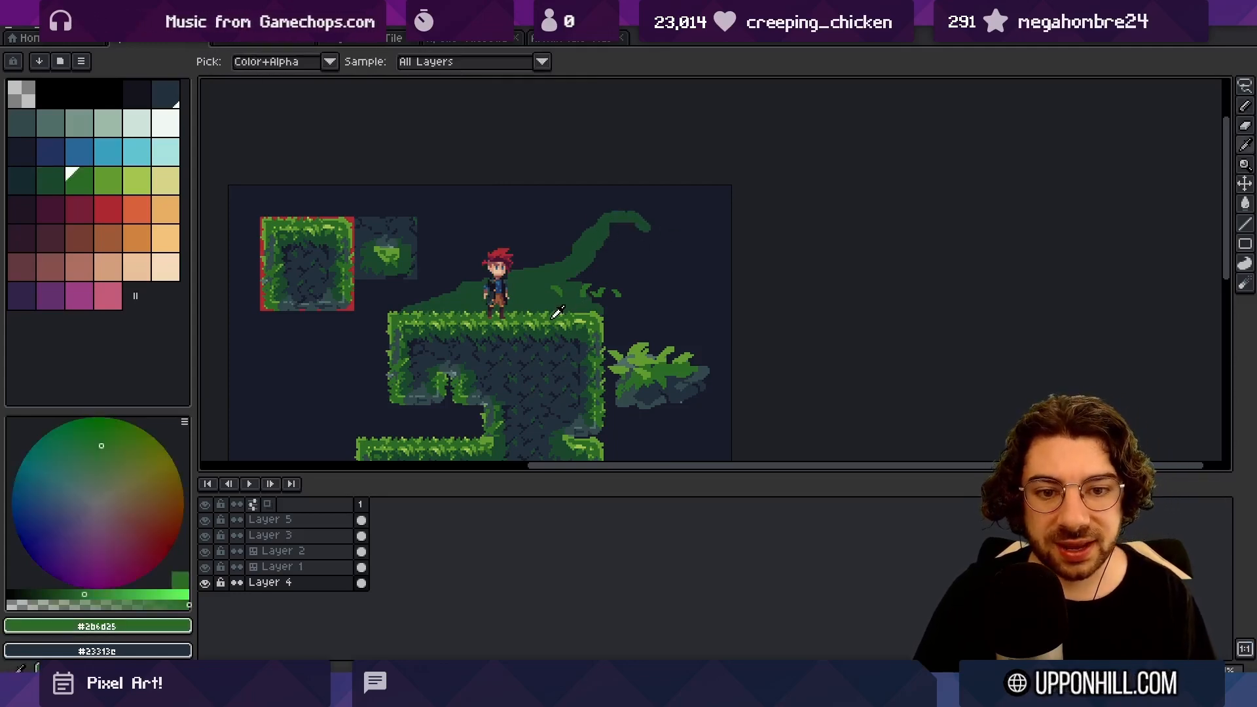
pyautogui.moveTo(492, 308); pyautogui.dragTo(514, 300)
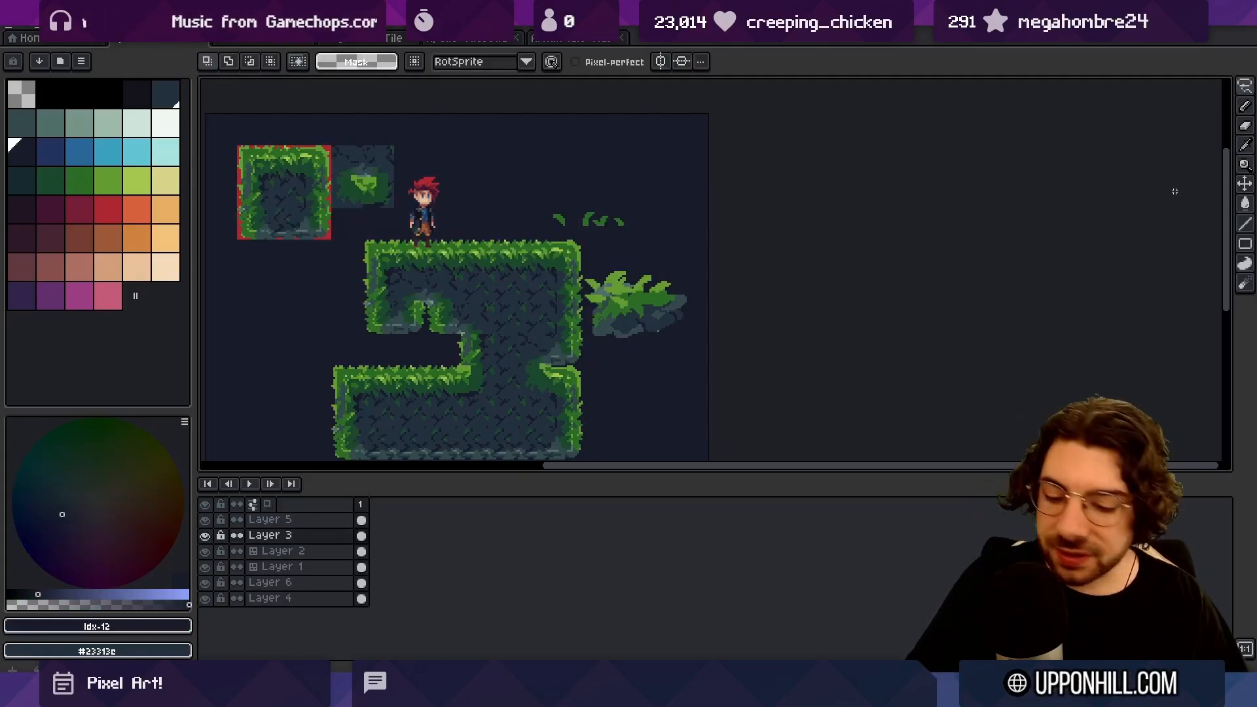
# Step: Show the canvas without the interface panels and examine the tileset and sketched rock against the new background
pyautogui.hotkey('ctrl', 'f')
pyautogui.press('Tab')
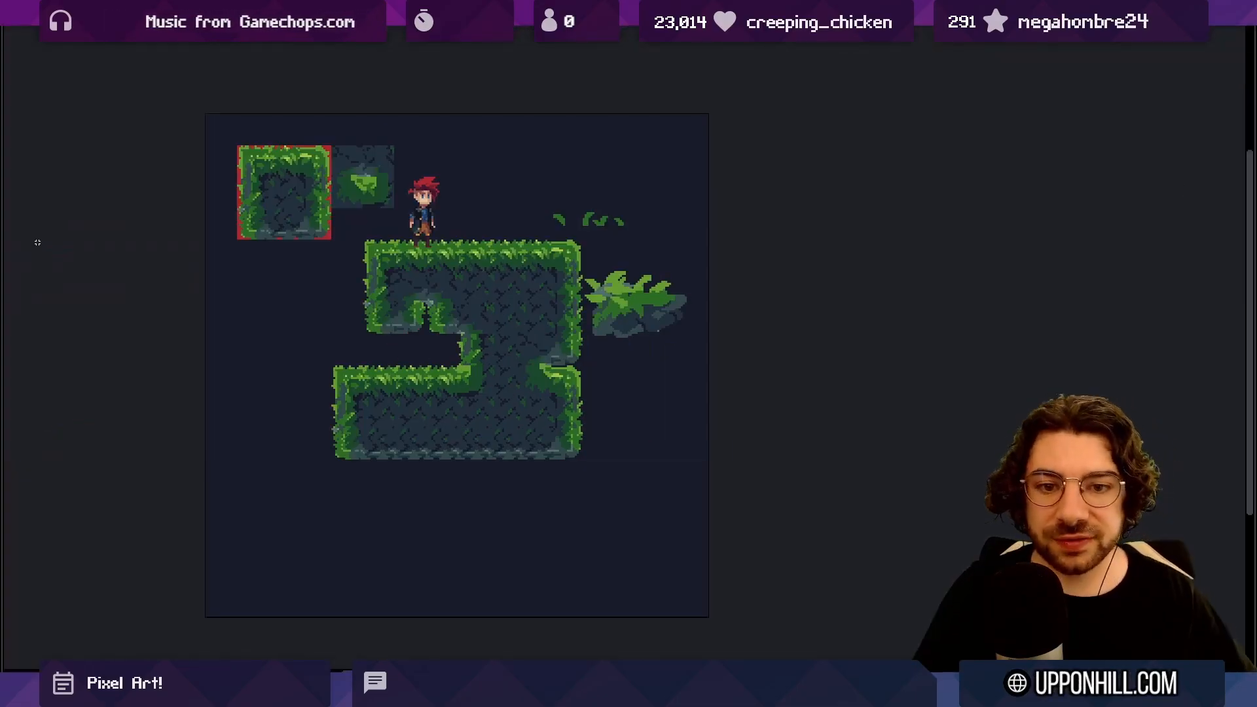
pyautogui.scroll(2, 295, 216)
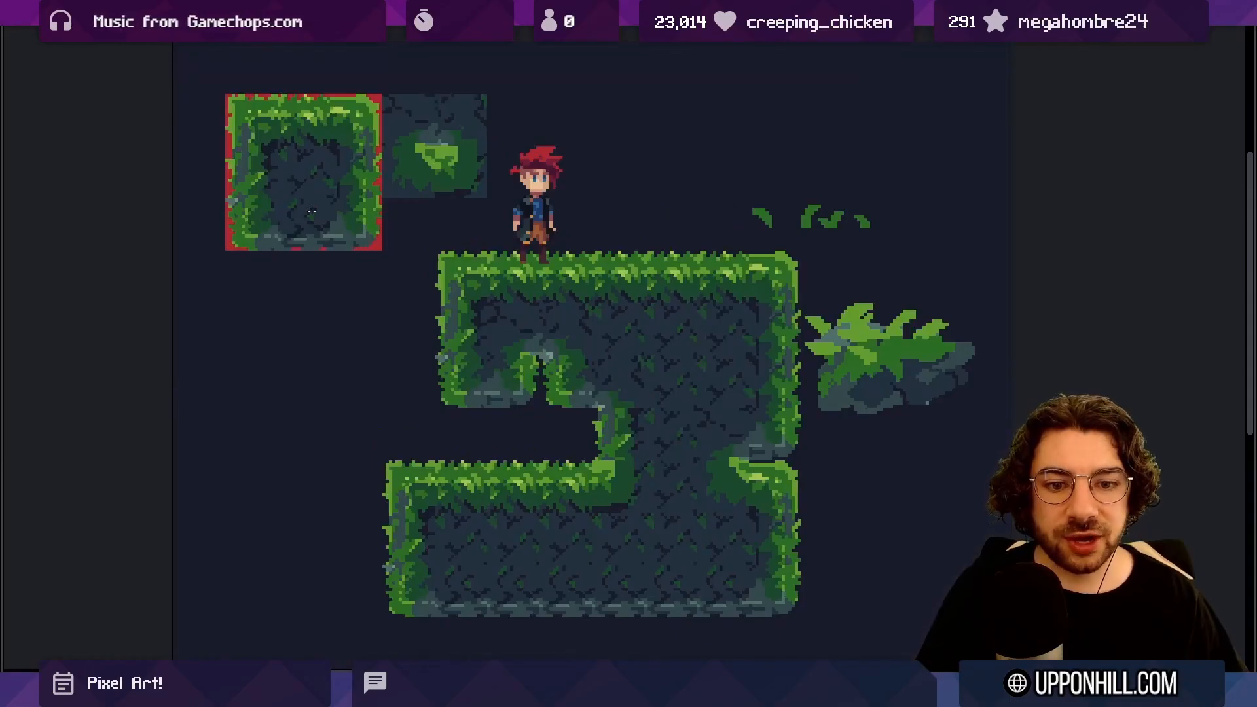